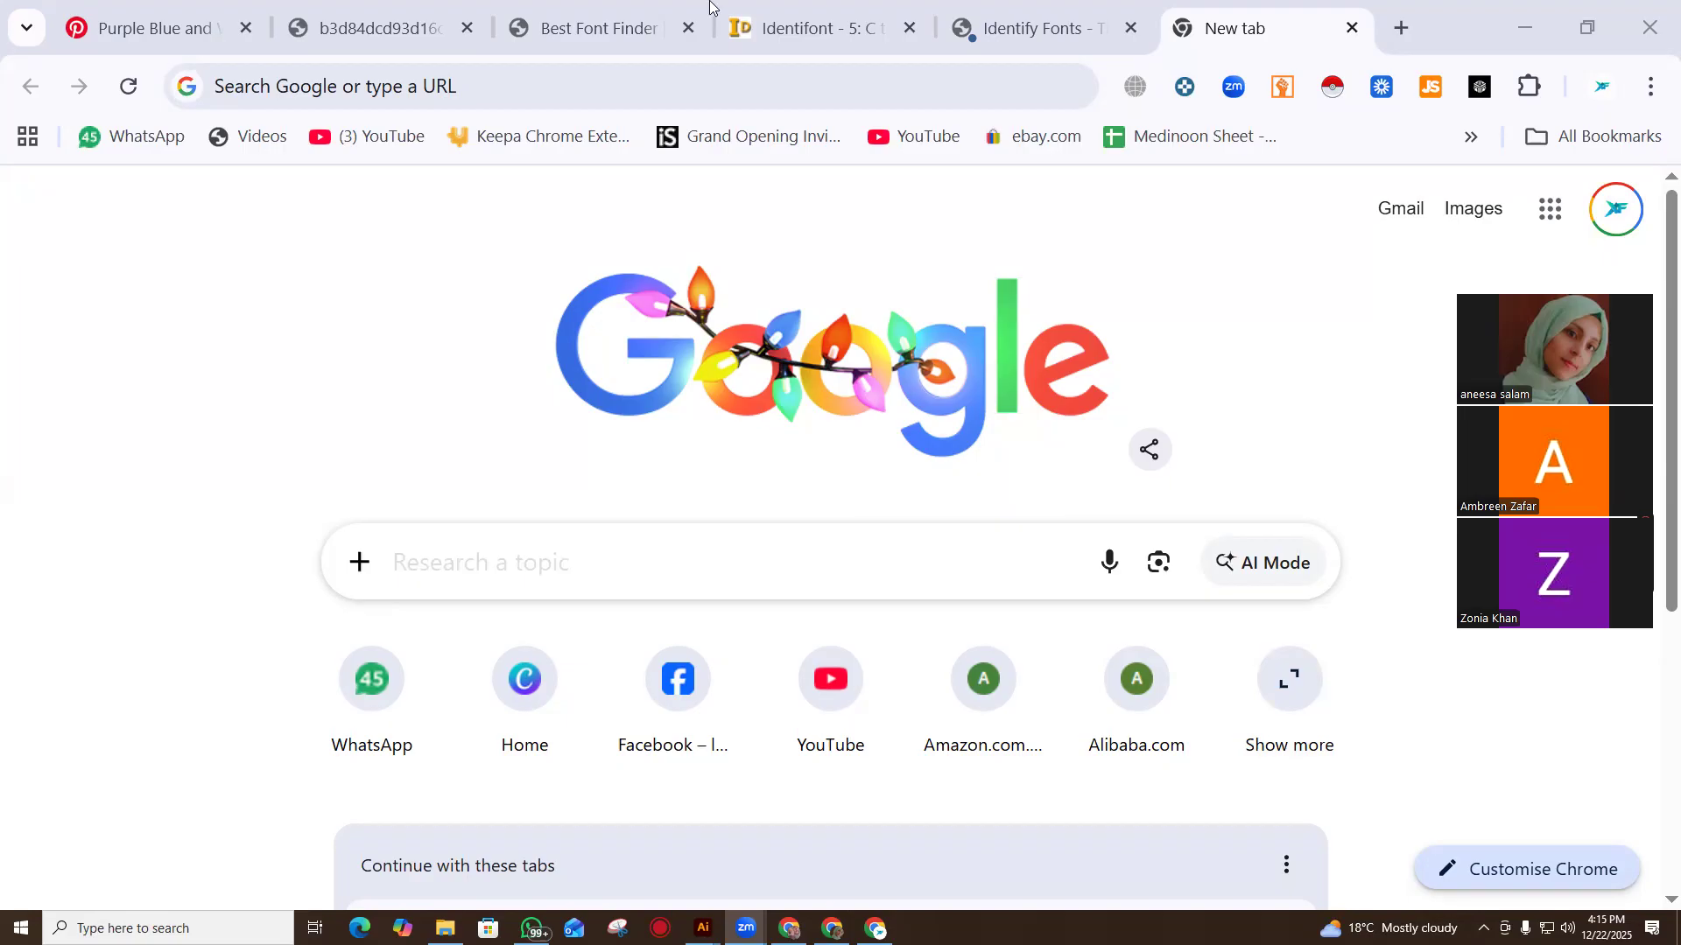
# Search the web for "pinterest" and open the Pinterest website from the results
pyautogui.click(648, 88)
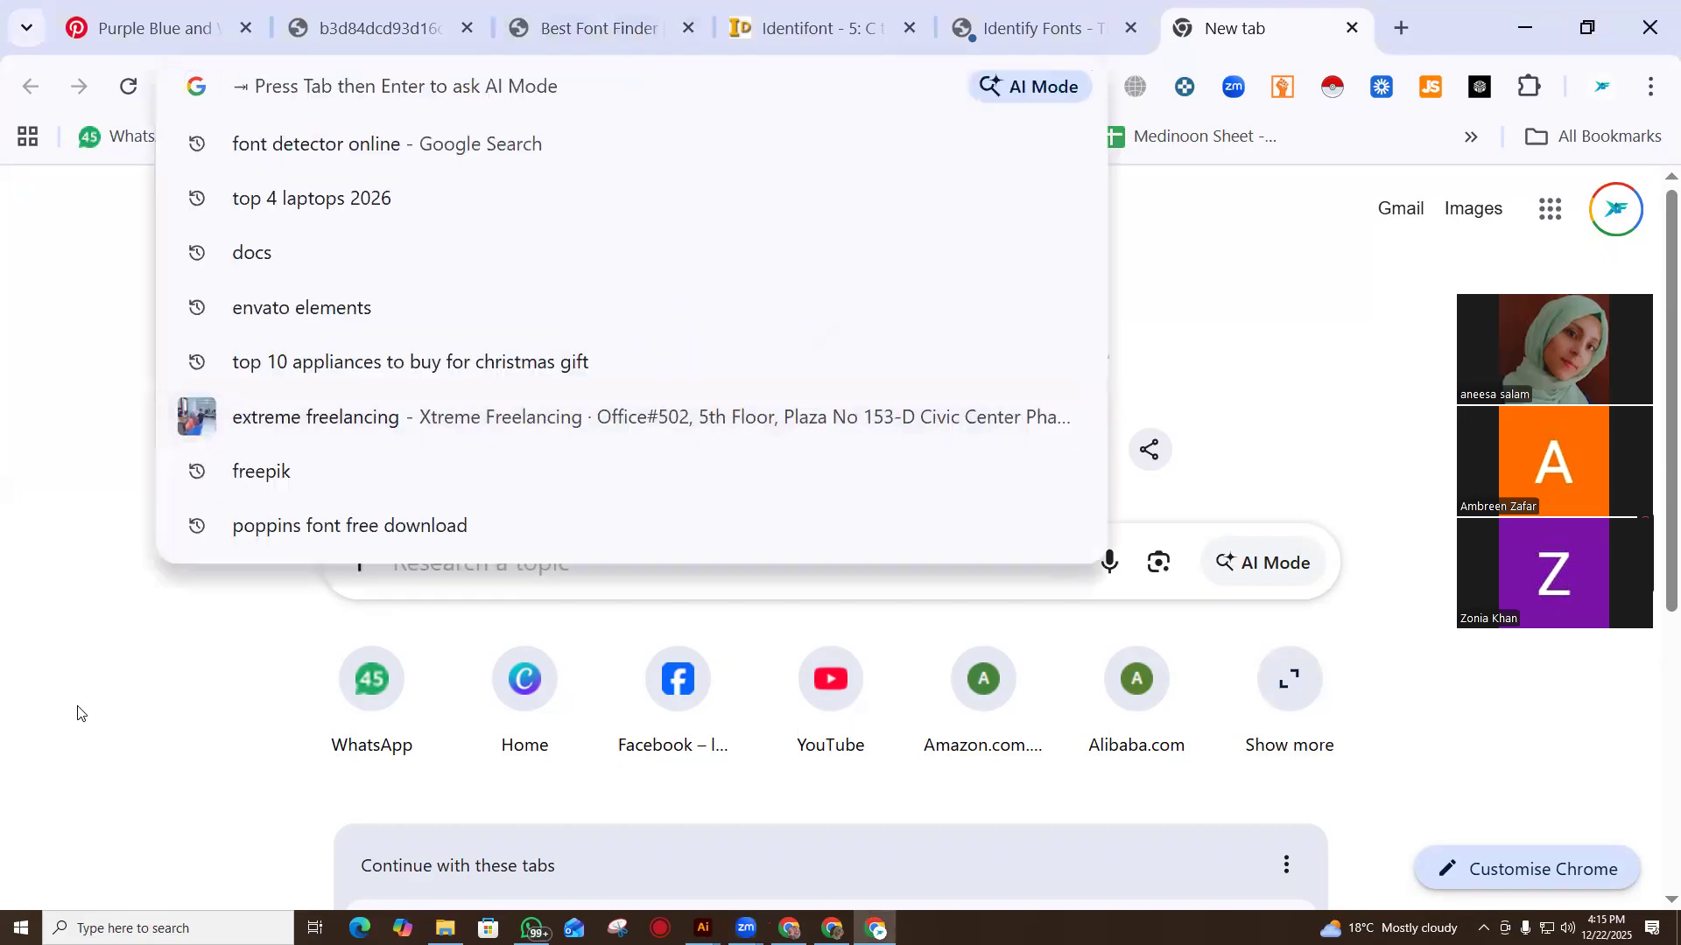
pyautogui.click(120, 723)
pyautogui.click(455, 90)
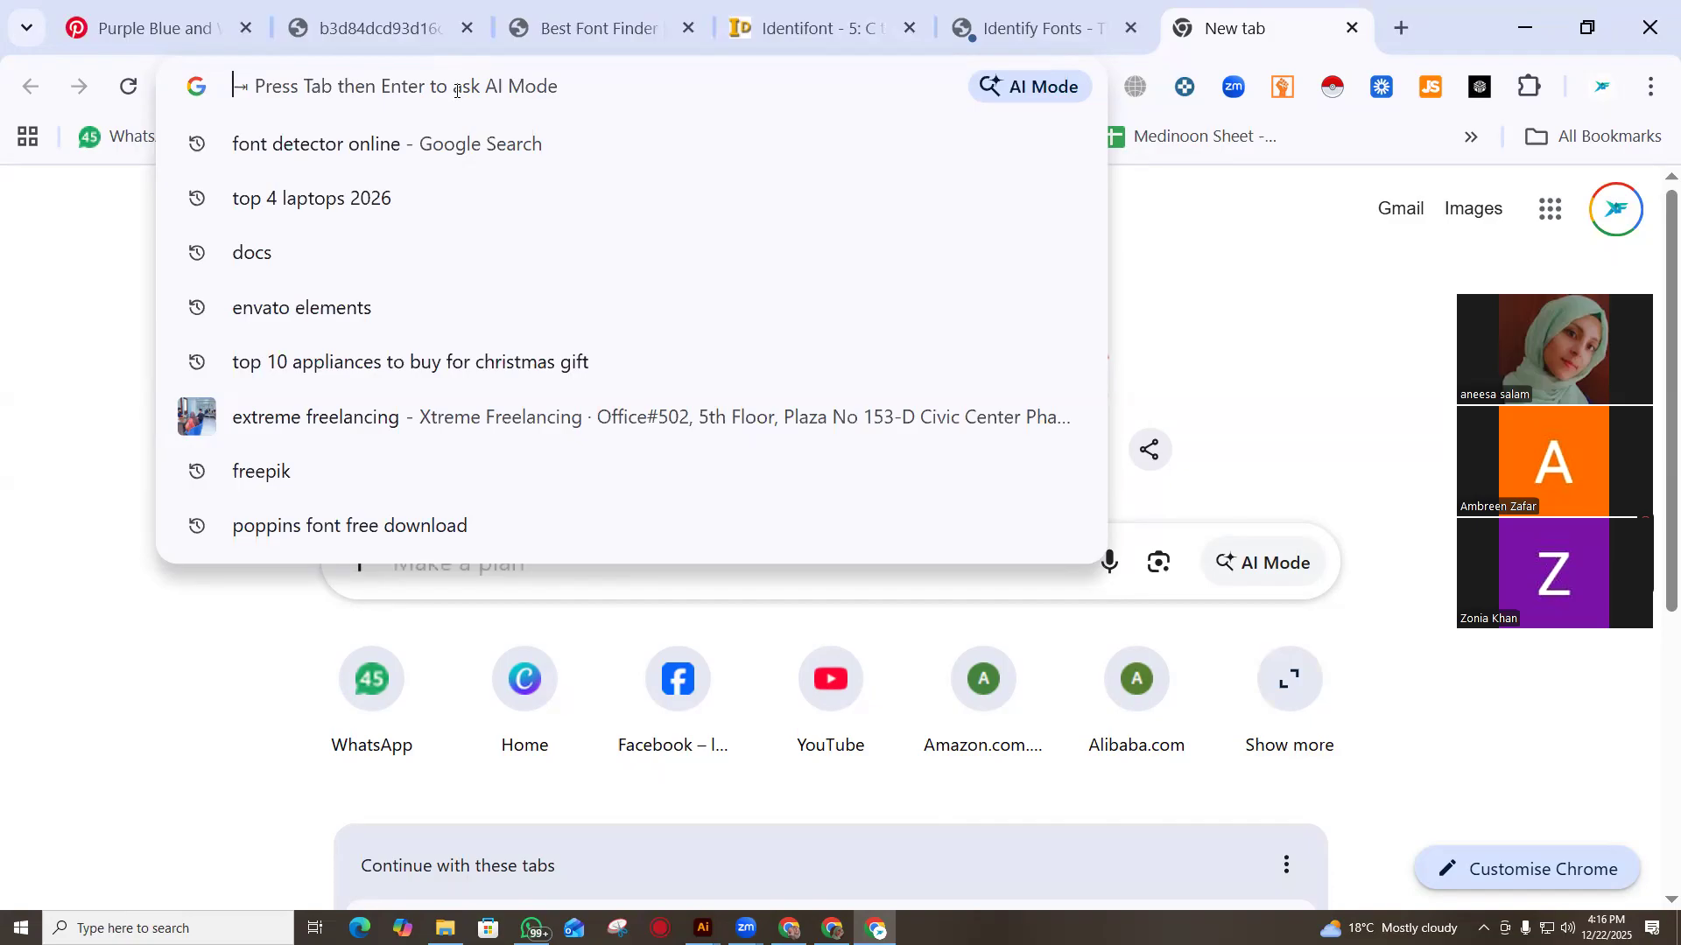
pyautogui.write('pinterest')
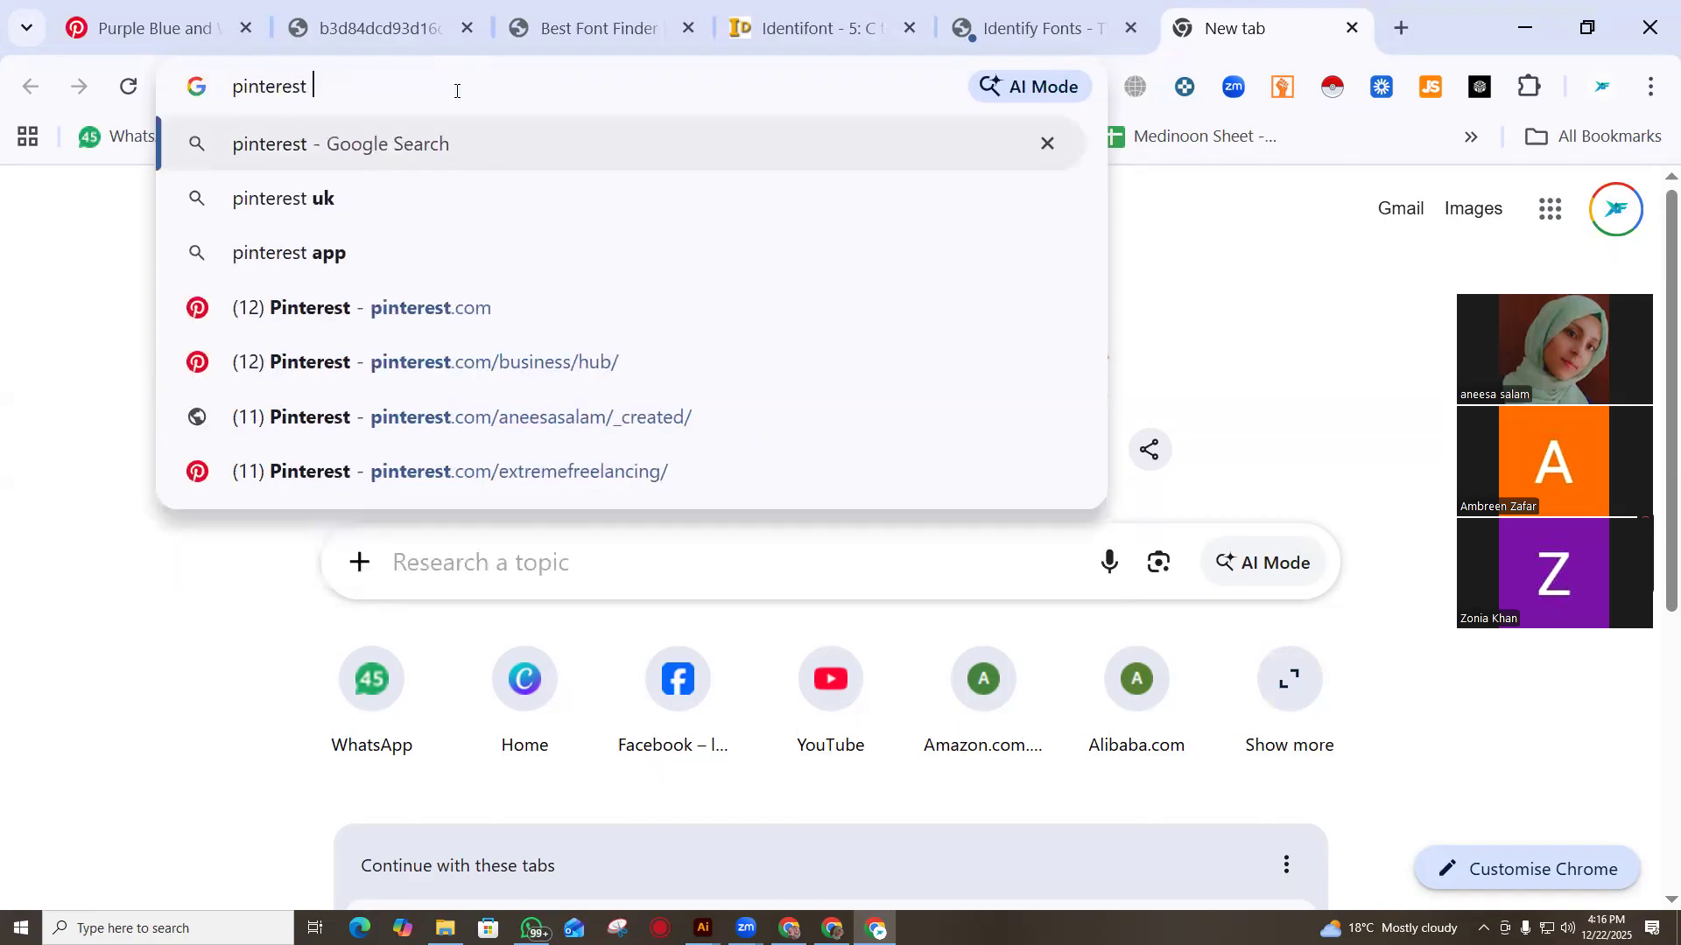
pyautogui.press('Return')
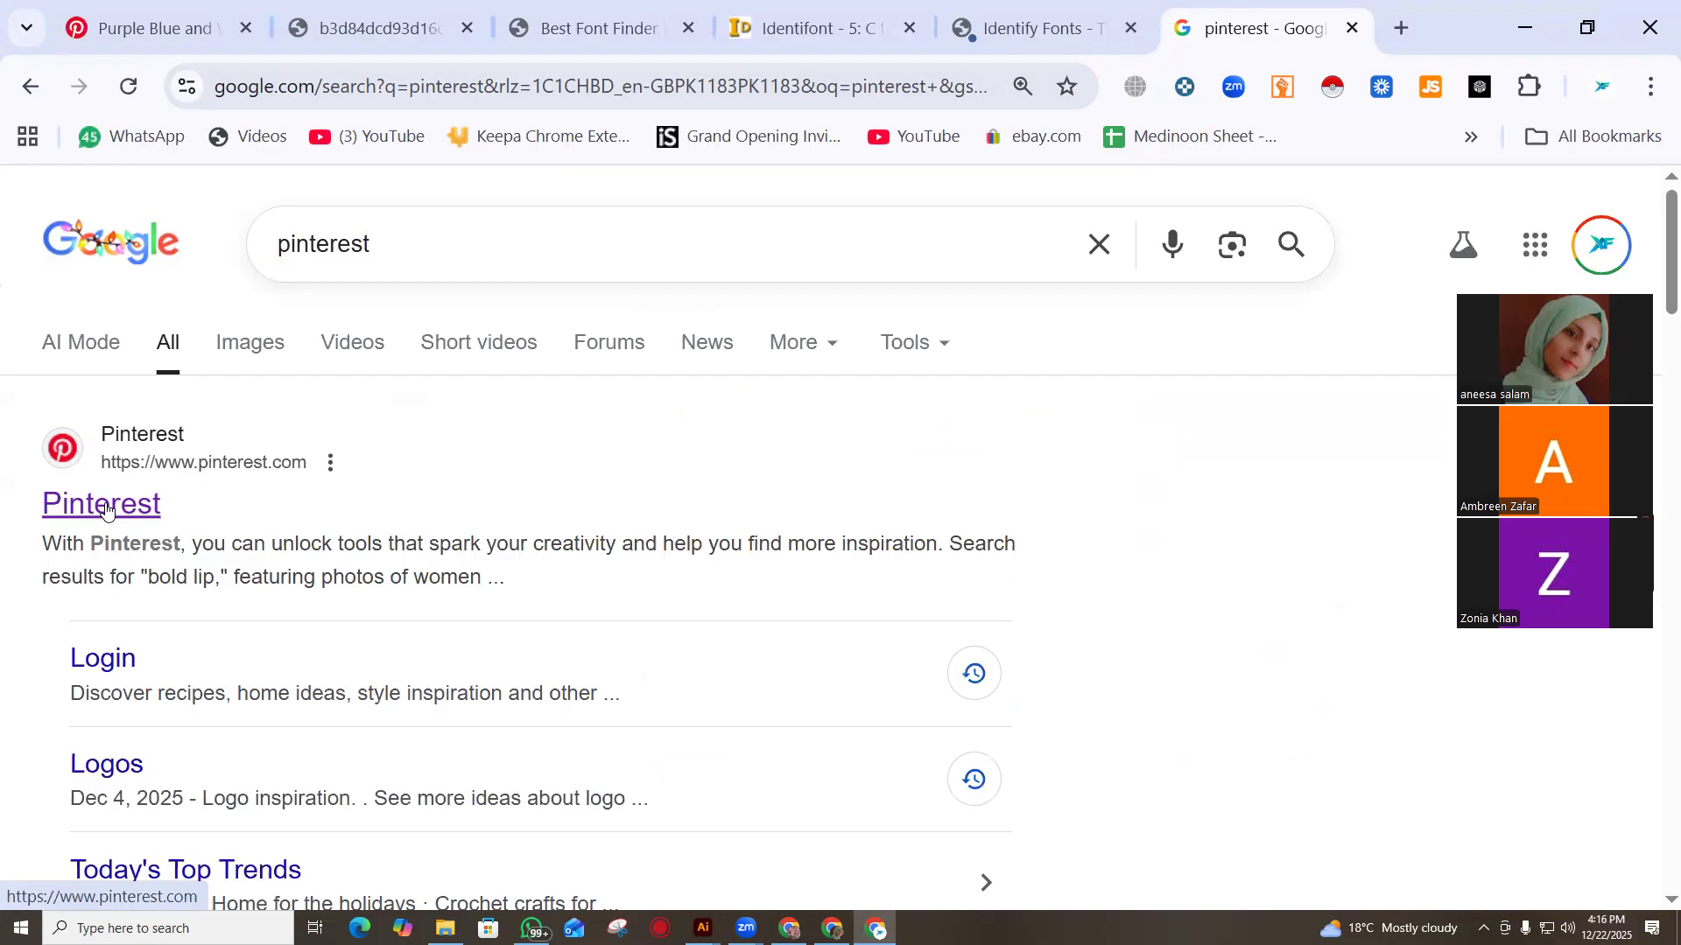
pyautogui.click(106, 510)
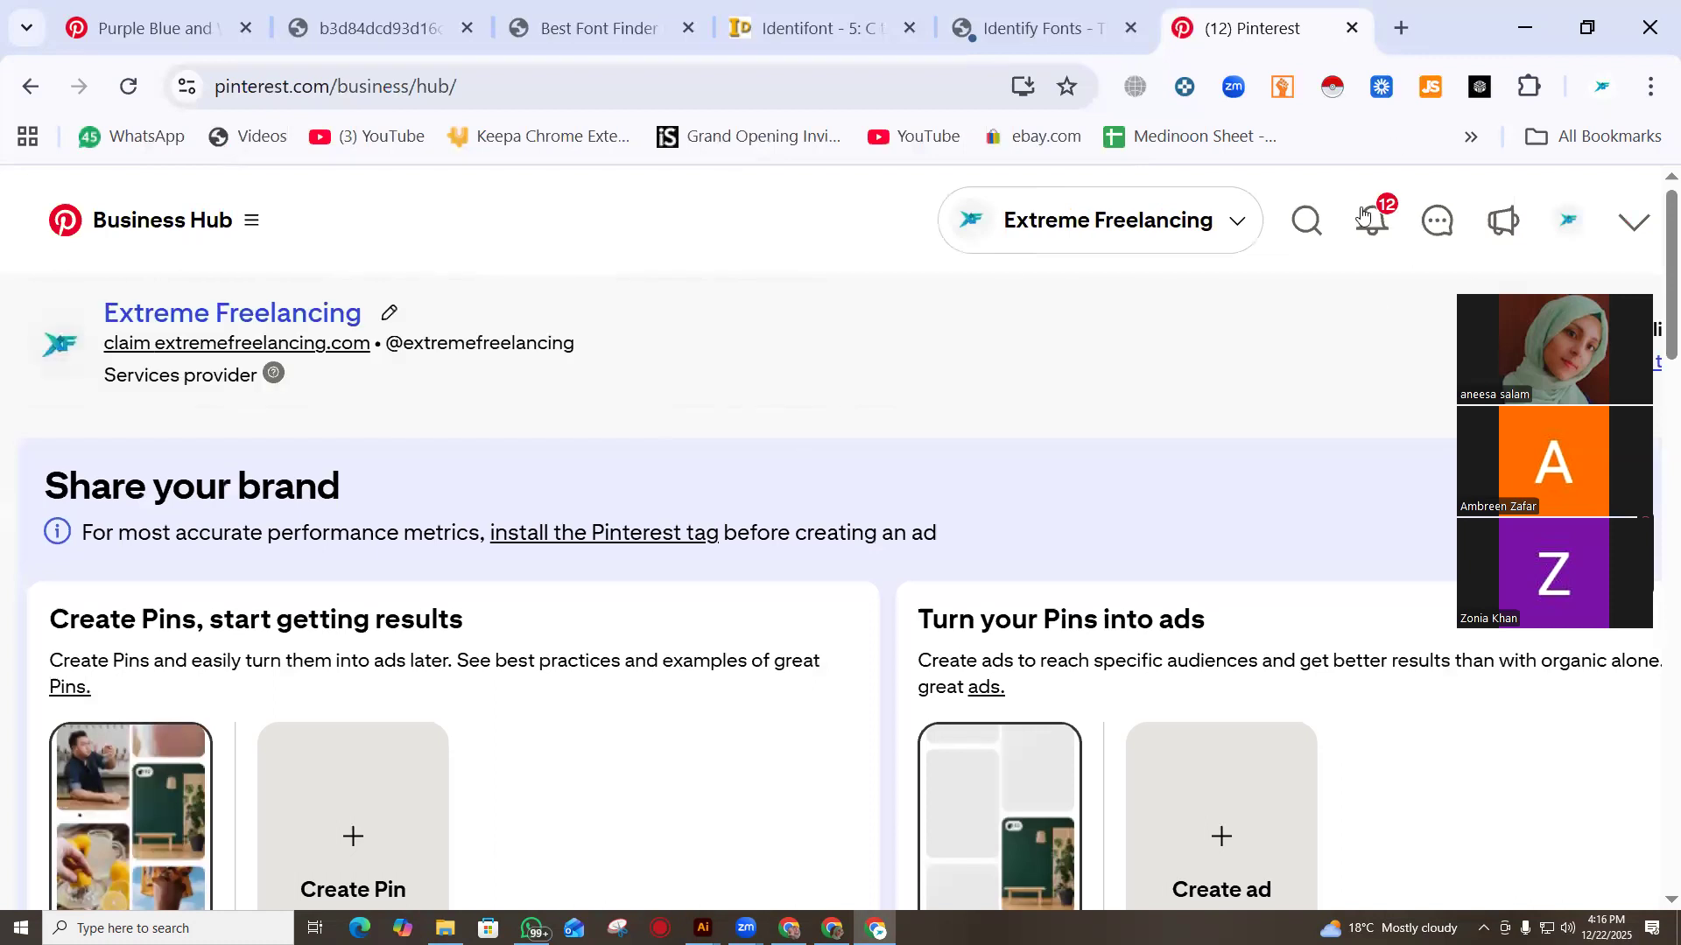
# Search Pinterest for "real estate posts"
pyautogui.click(1306, 222)
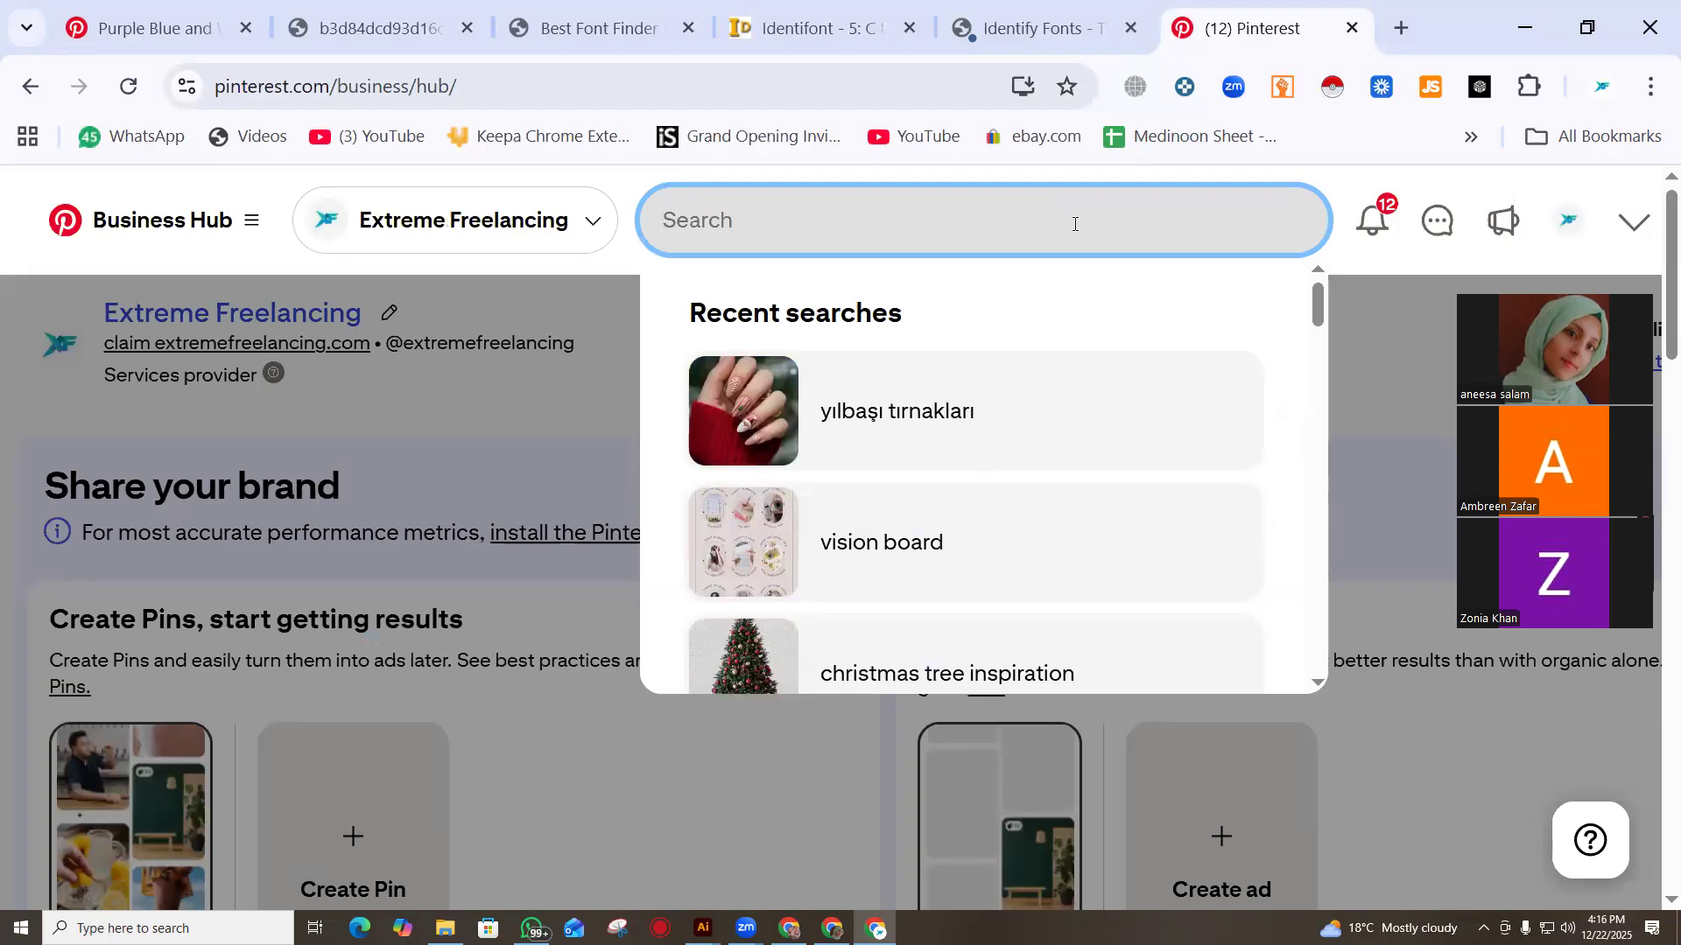
pyautogui.write('real est')
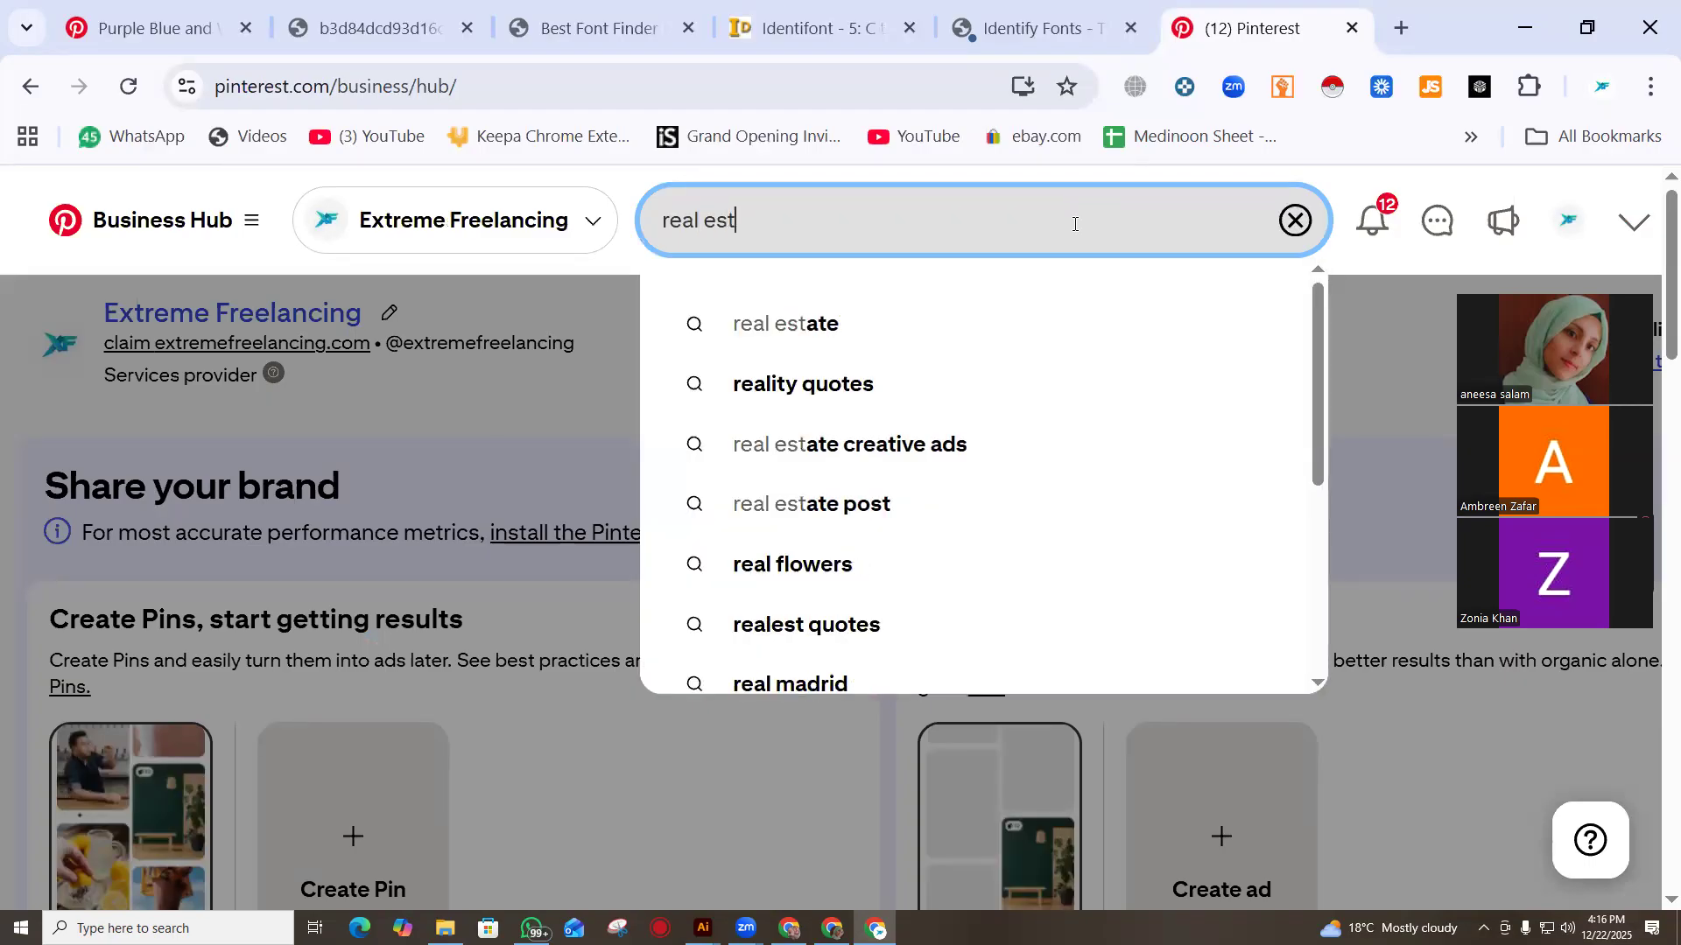
pyautogui.write('ate post')
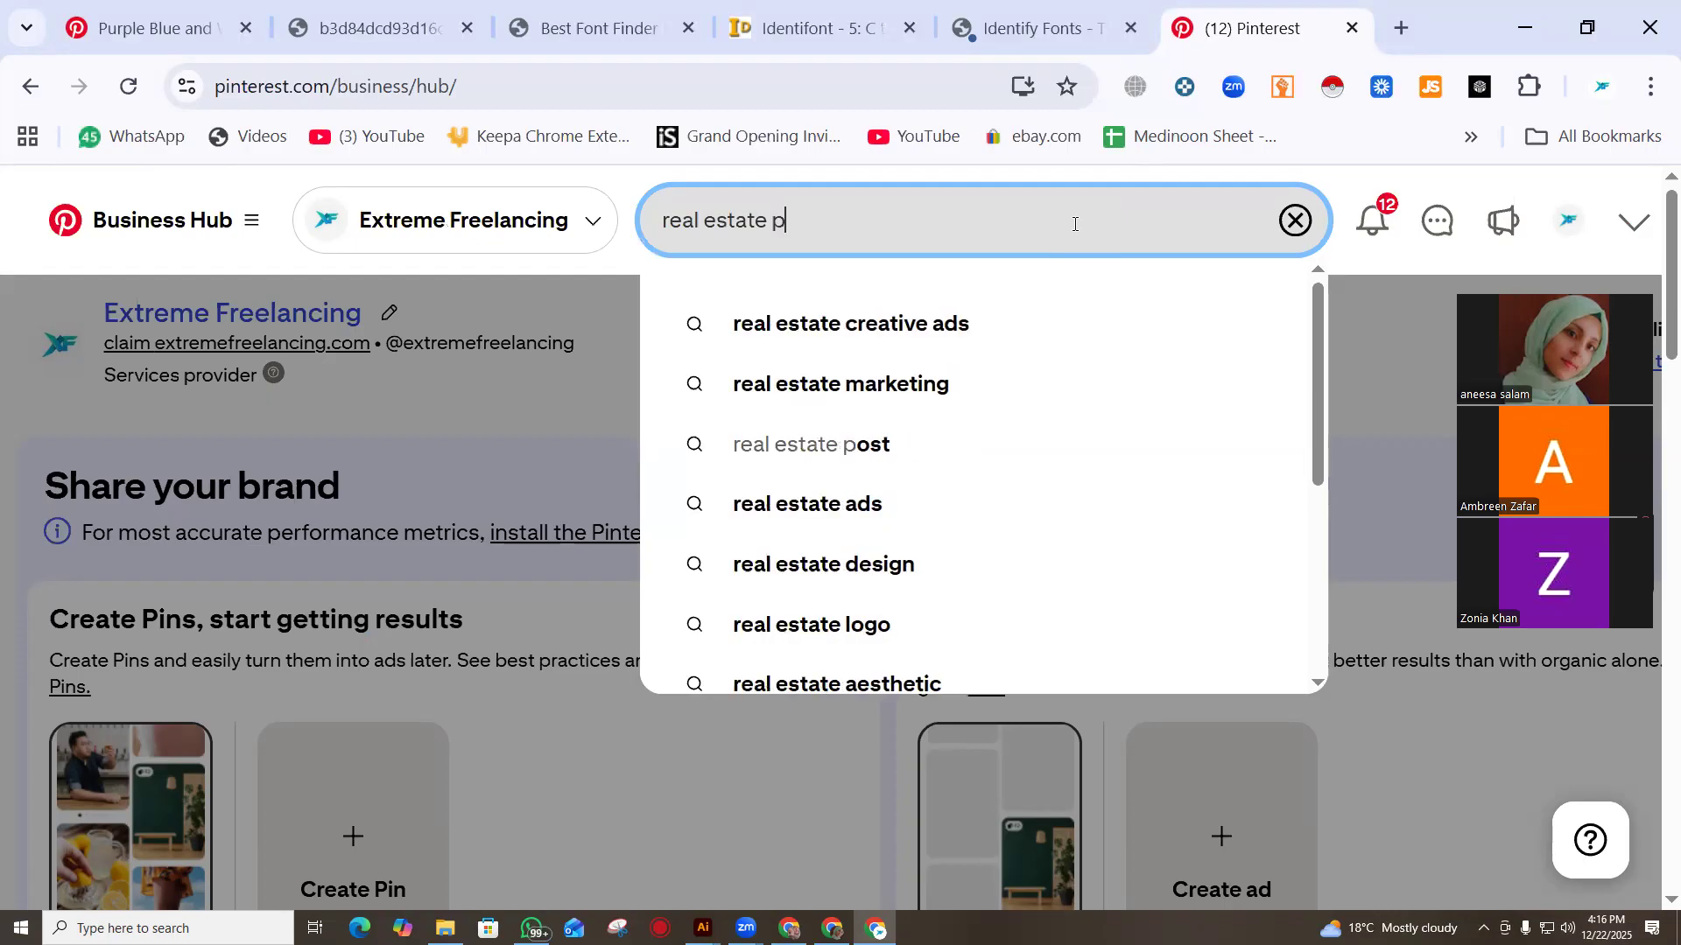
pyautogui.write('s')
pyautogui.press('Return')
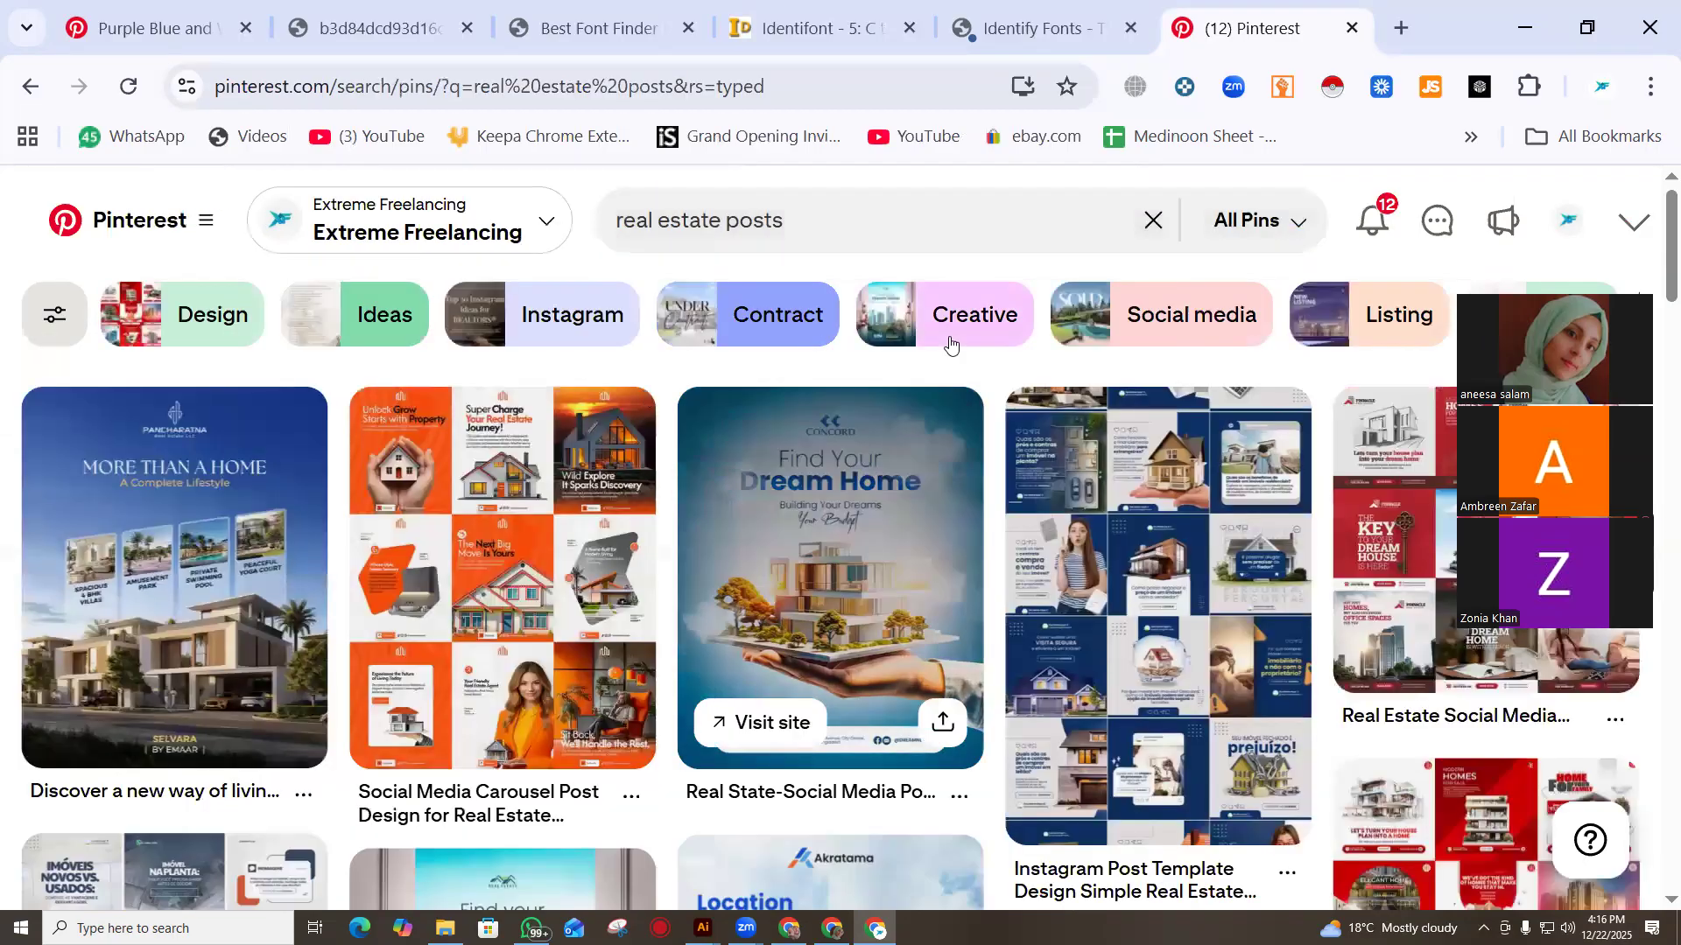
# Browse the real estate post pins for layout and design ideas, and return to the start of the results
pyautogui.scroll(-3, 899, 678)
pyautogui.scroll(3, 503, 525)
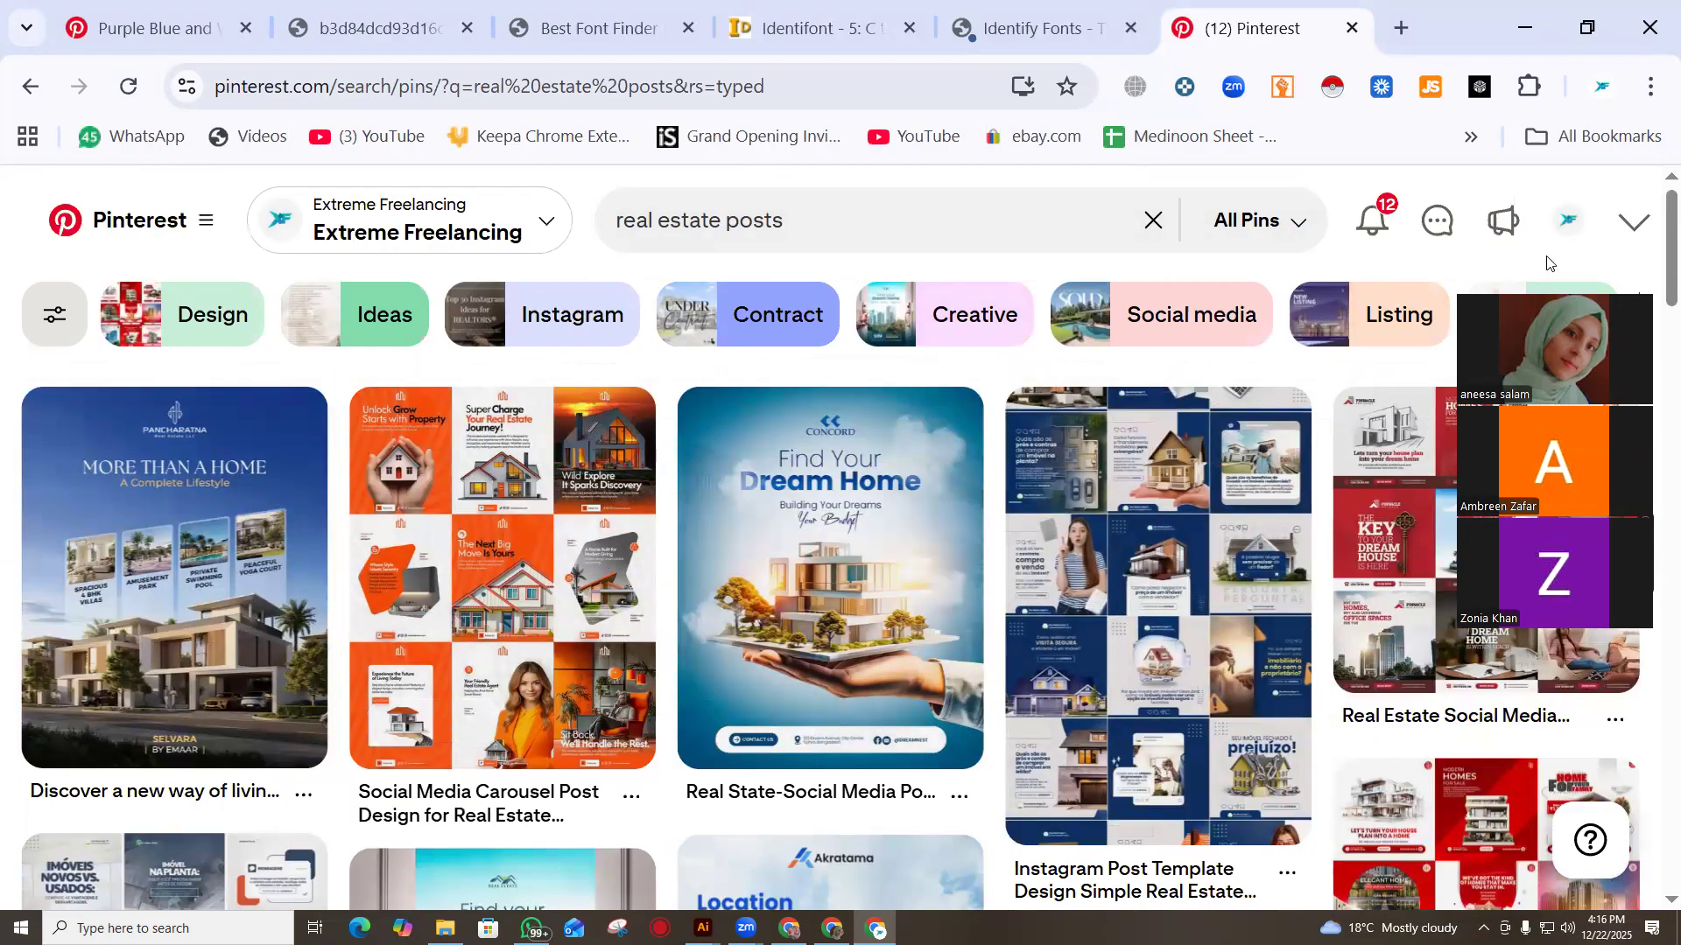
pyautogui.scroll(-4, 1391, 511)
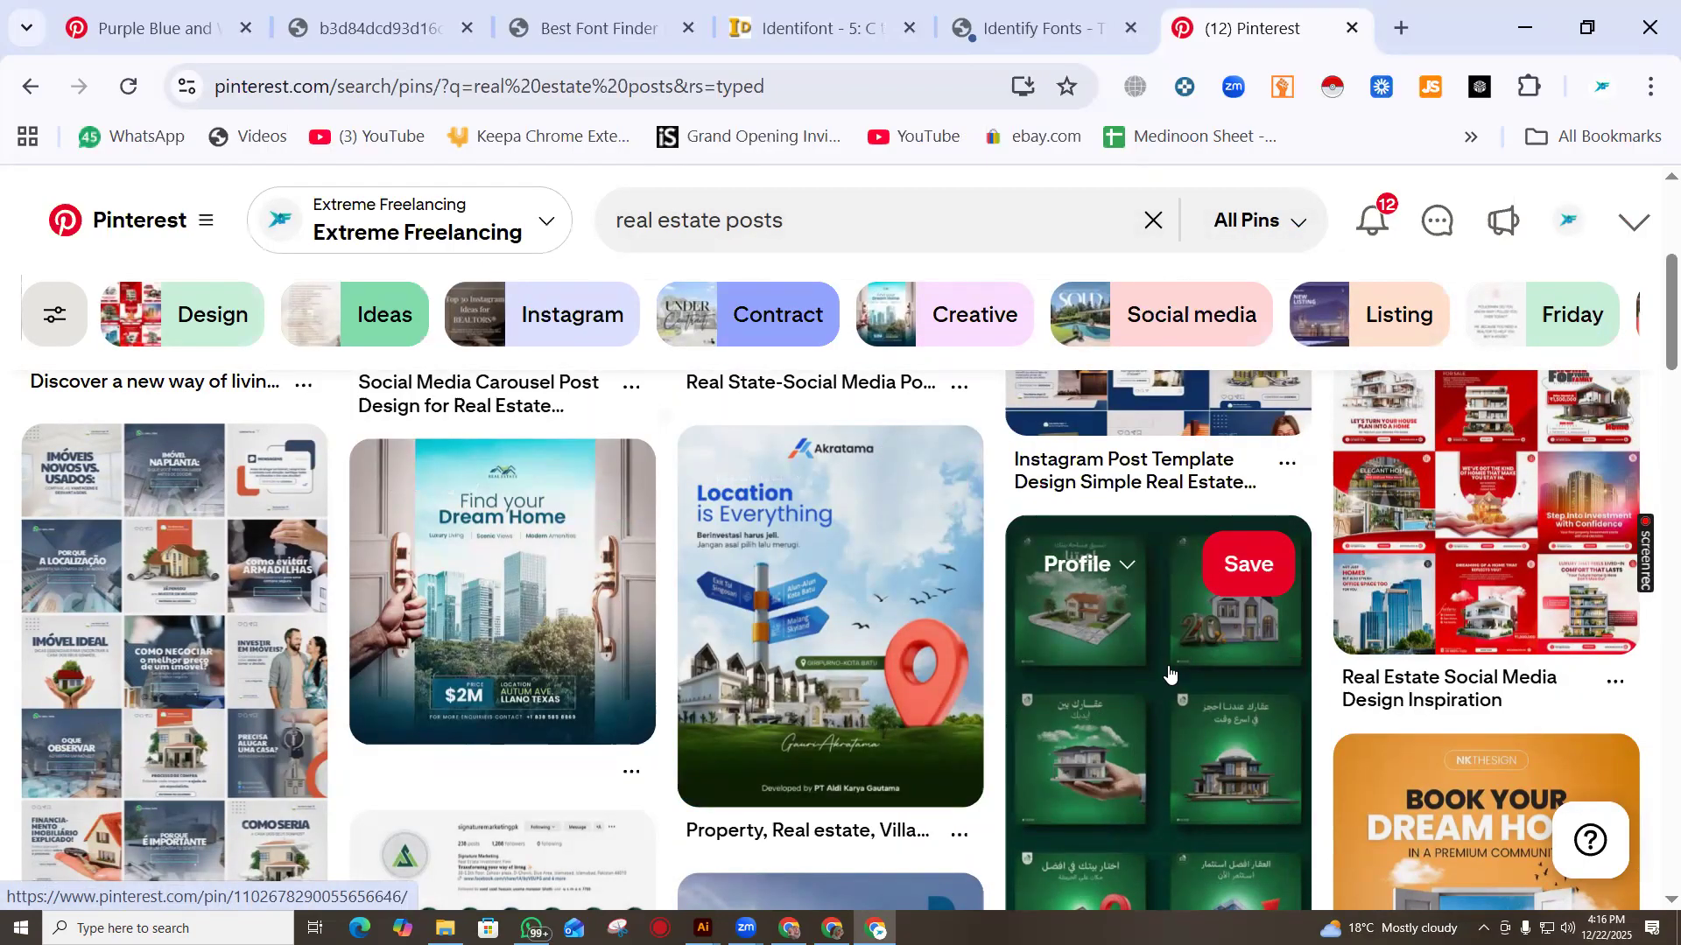
pyautogui.scroll(-2, 1139, 669)
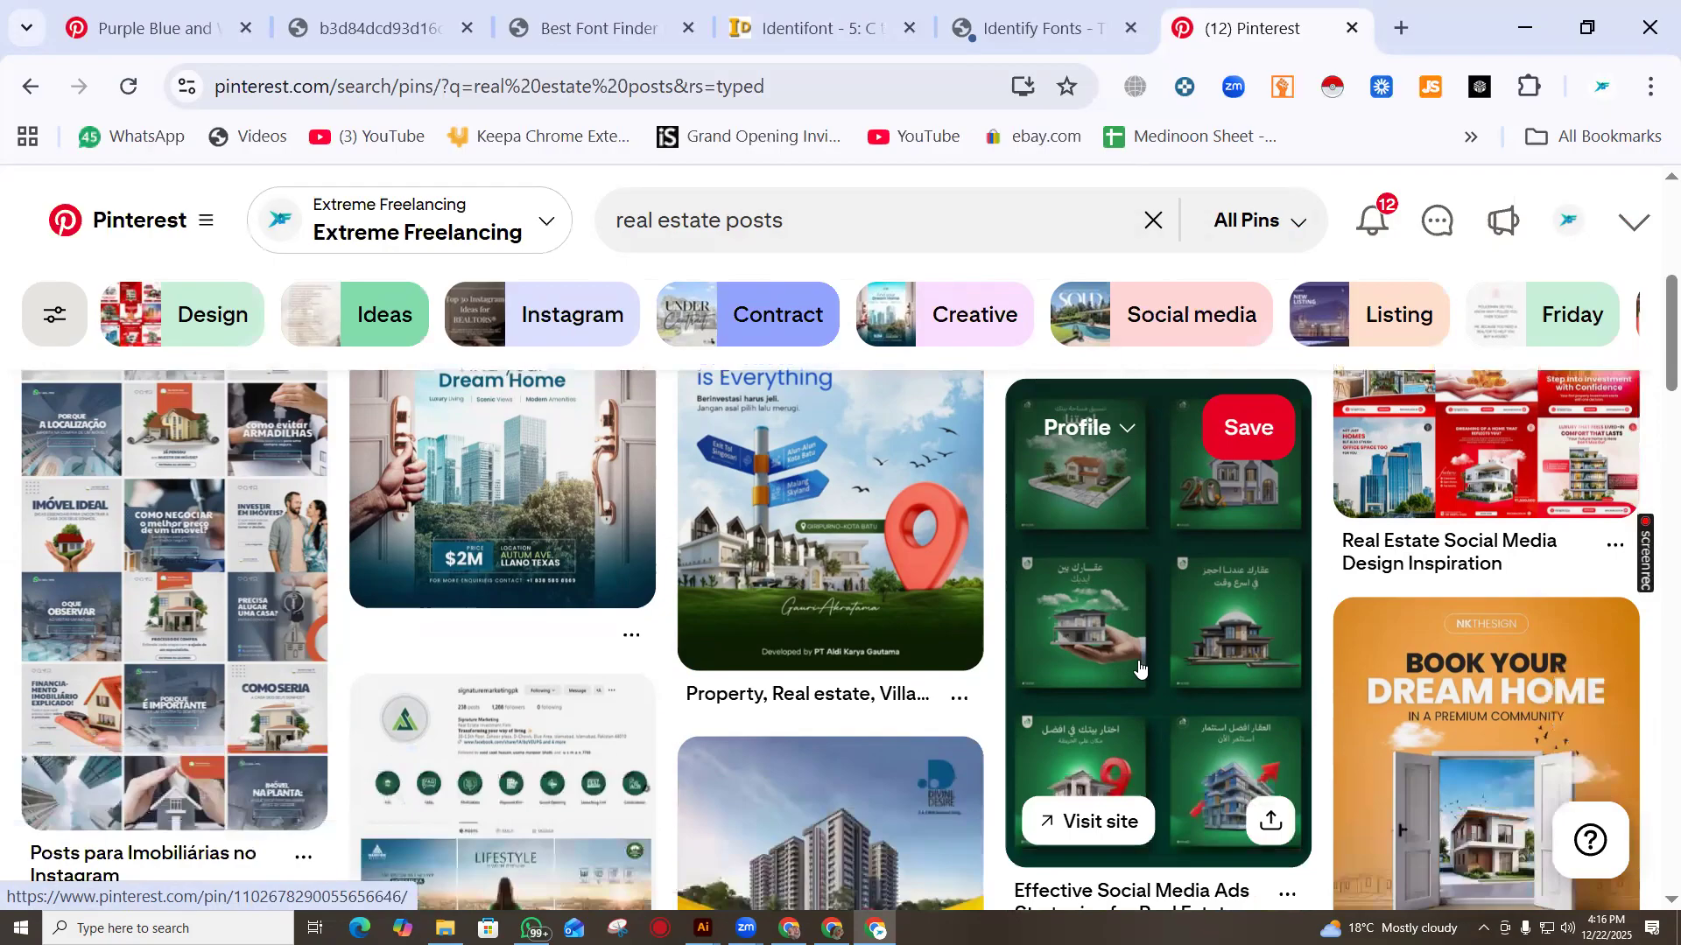
pyautogui.scroll(-6, 1139, 669)
pyautogui.scroll(-7, 1193, 701)
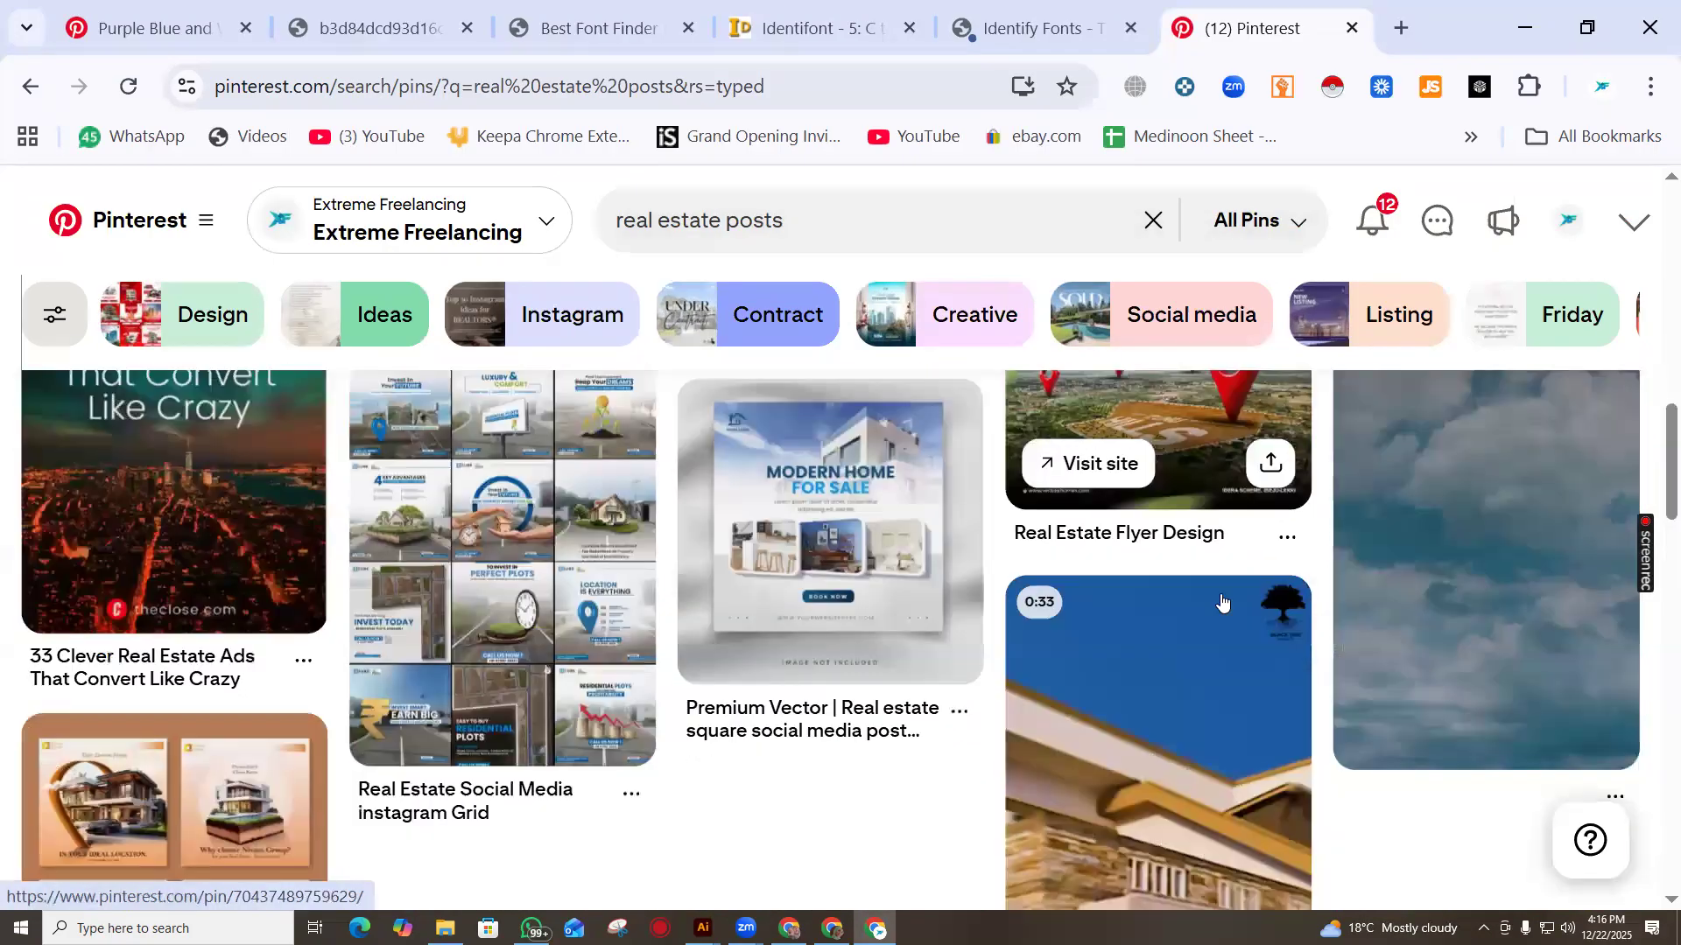
pyautogui.scroll(-2, 1144, 637)
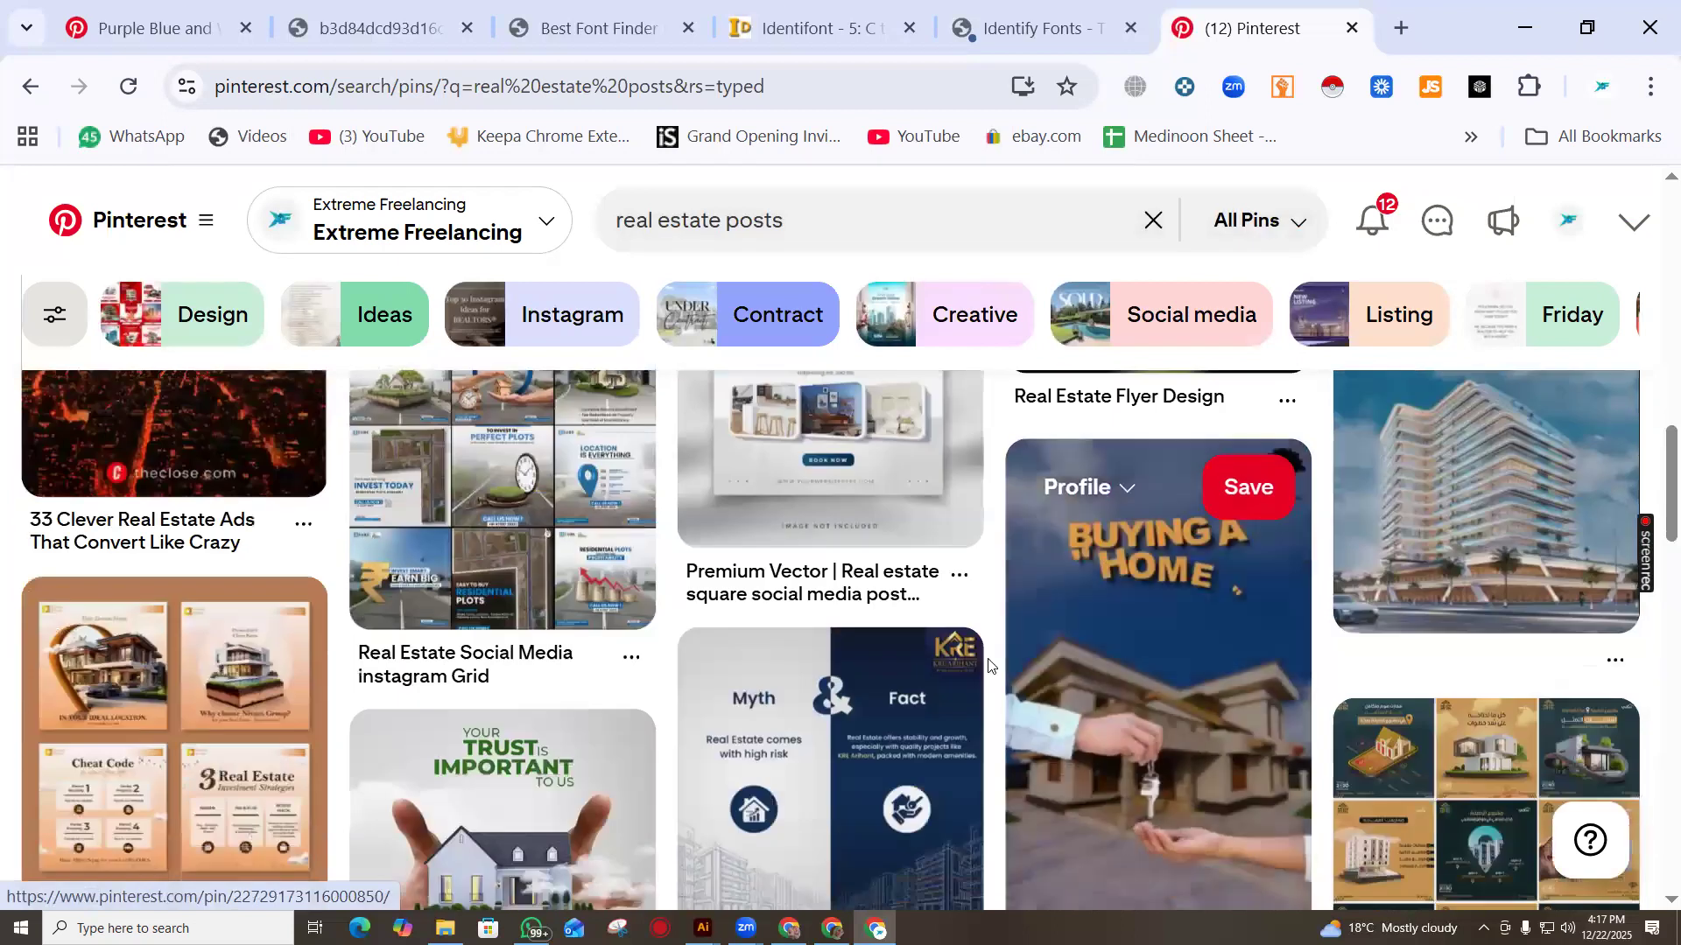
pyautogui.scroll(2, 988, 665)
pyautogui.scroll(-8, 988, 665)
pyautogui.scroll(5, 724, 544)
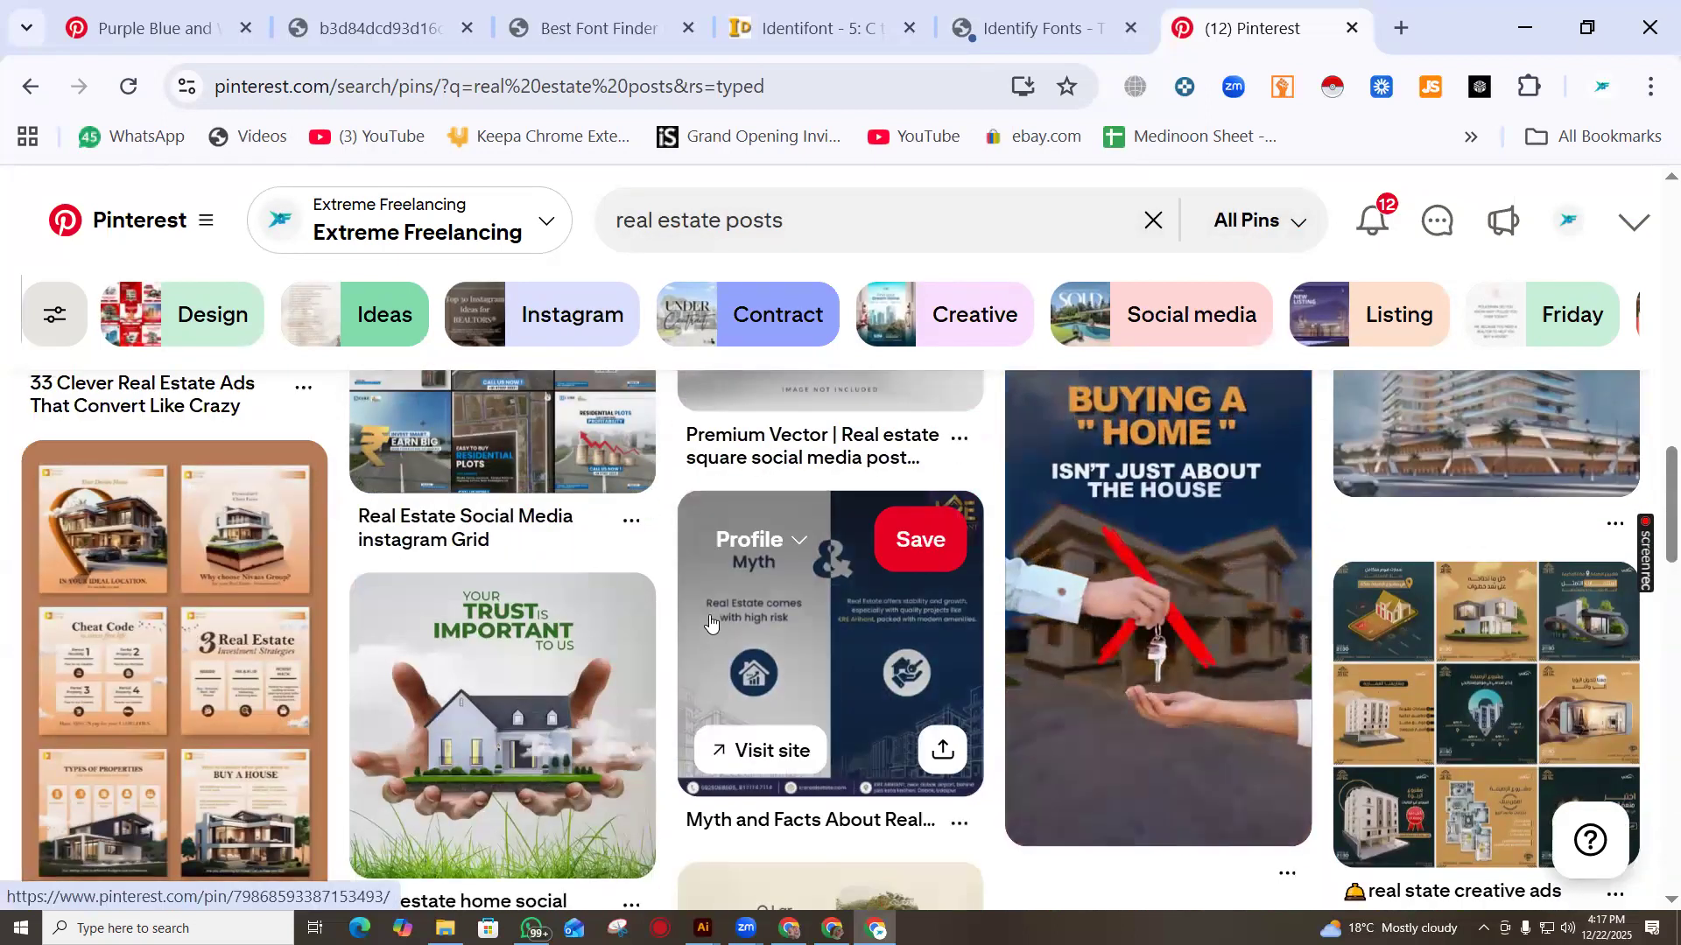
pyautogui.scroll(15, 871, 668)
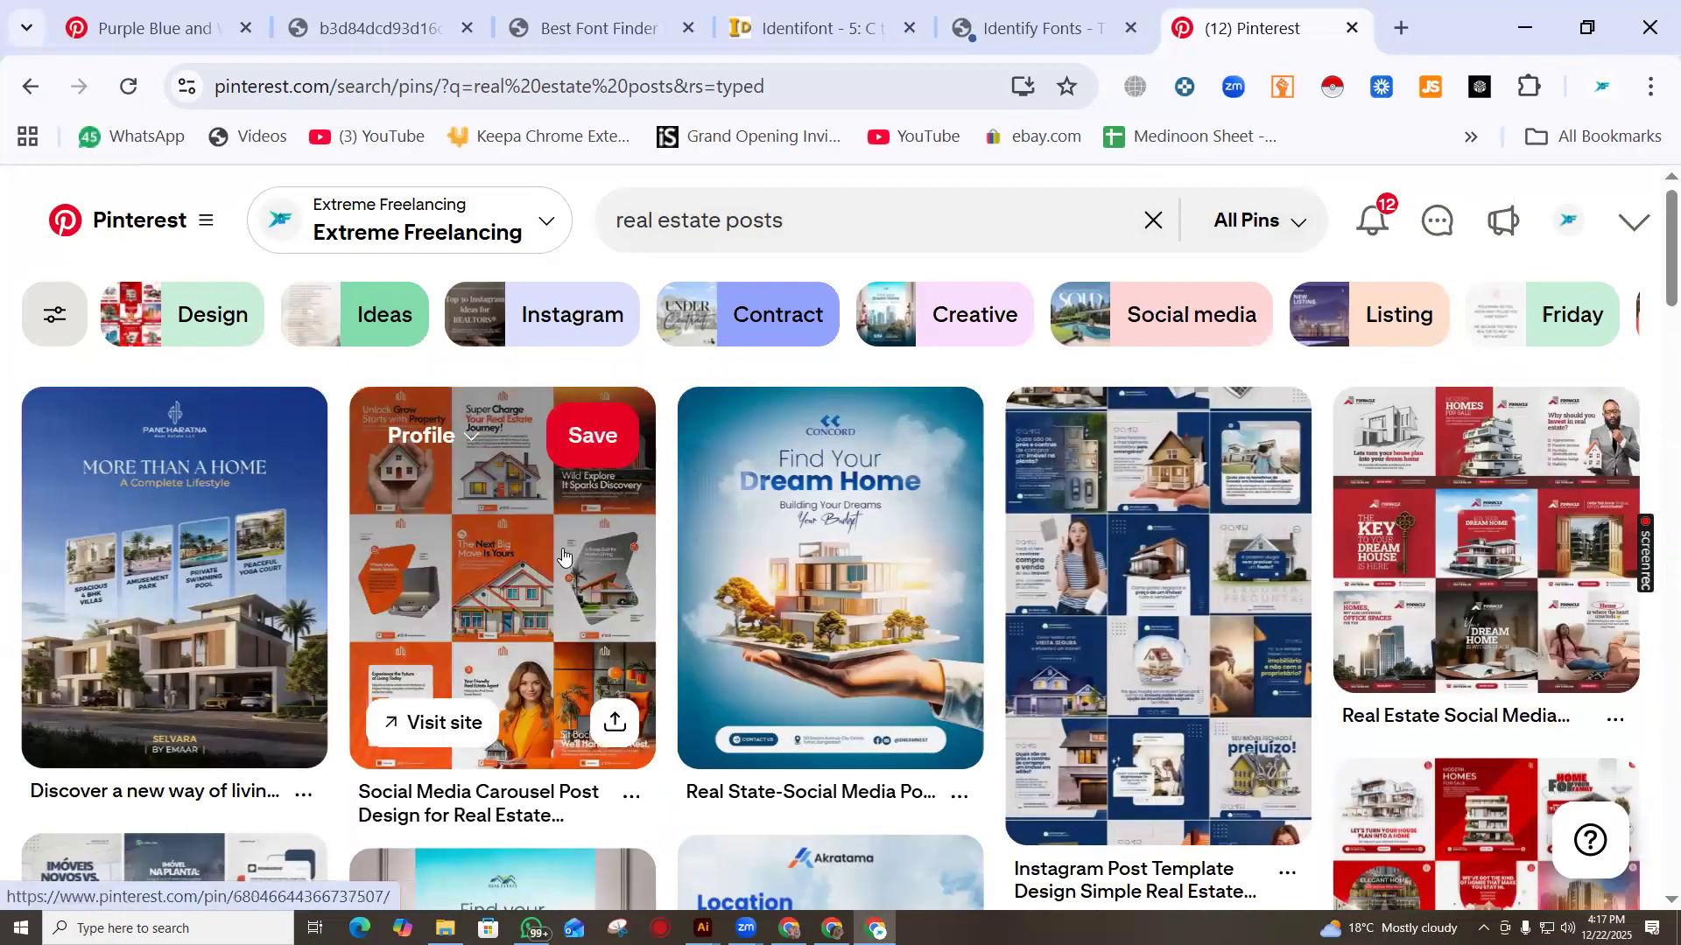
# Search Google for "real estate logo" in a new tab and browse the image results
pyautogui.click(1400, 27)
pyautogui.click(732, 88)
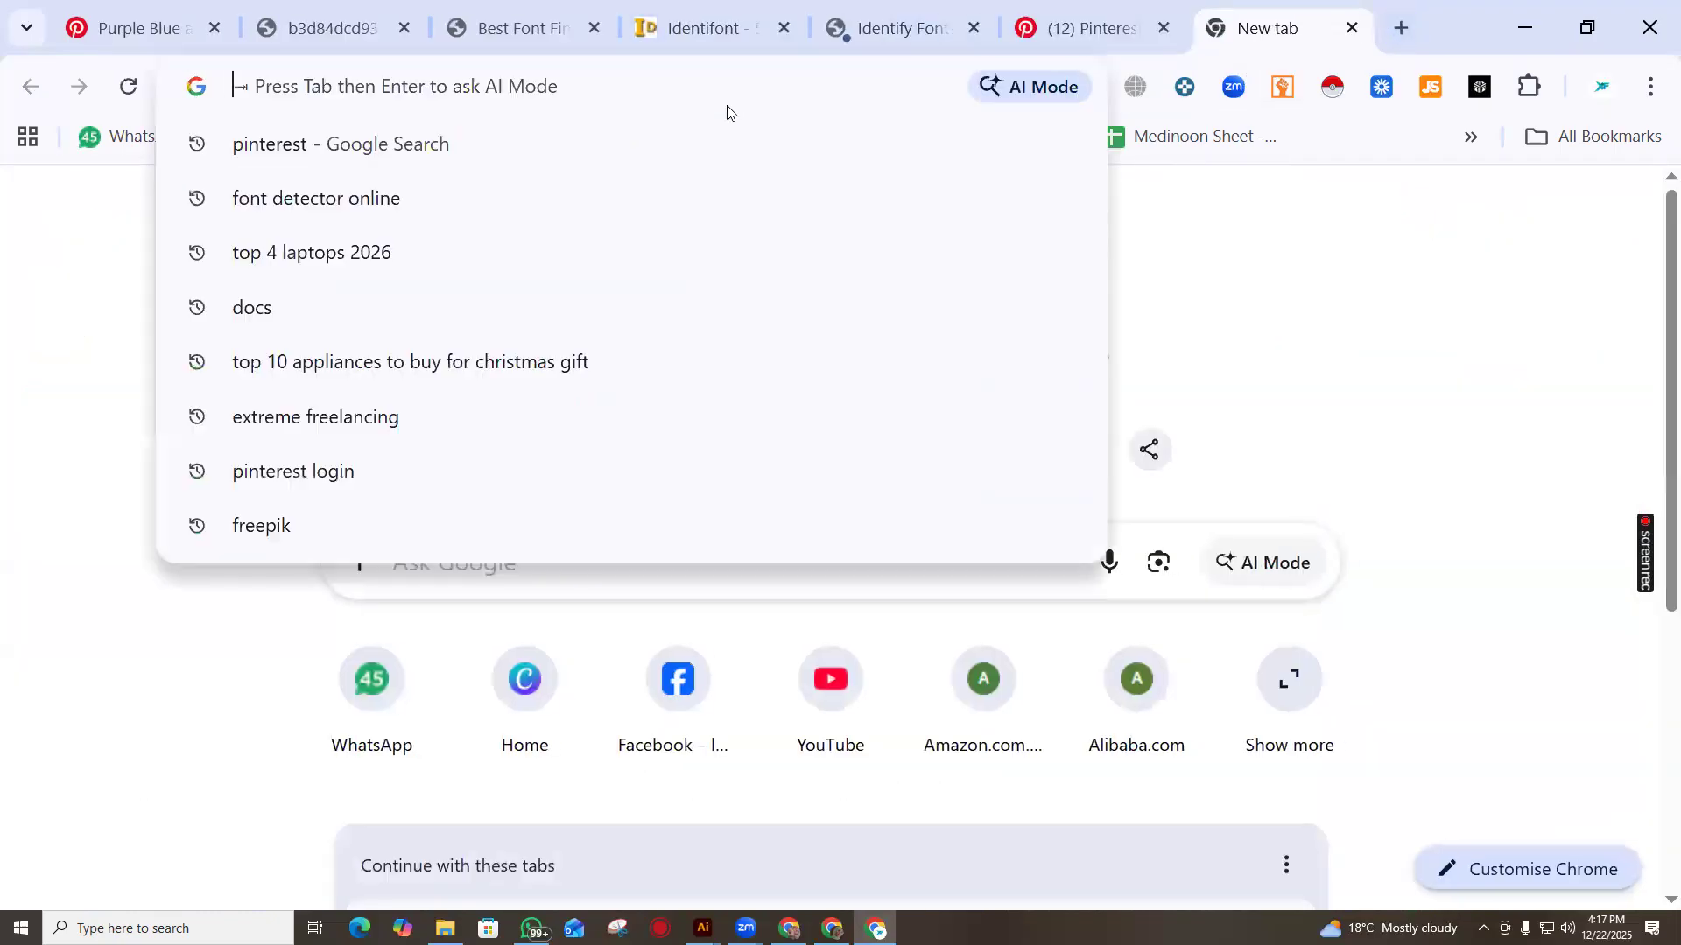
pyautogui.write('real ')
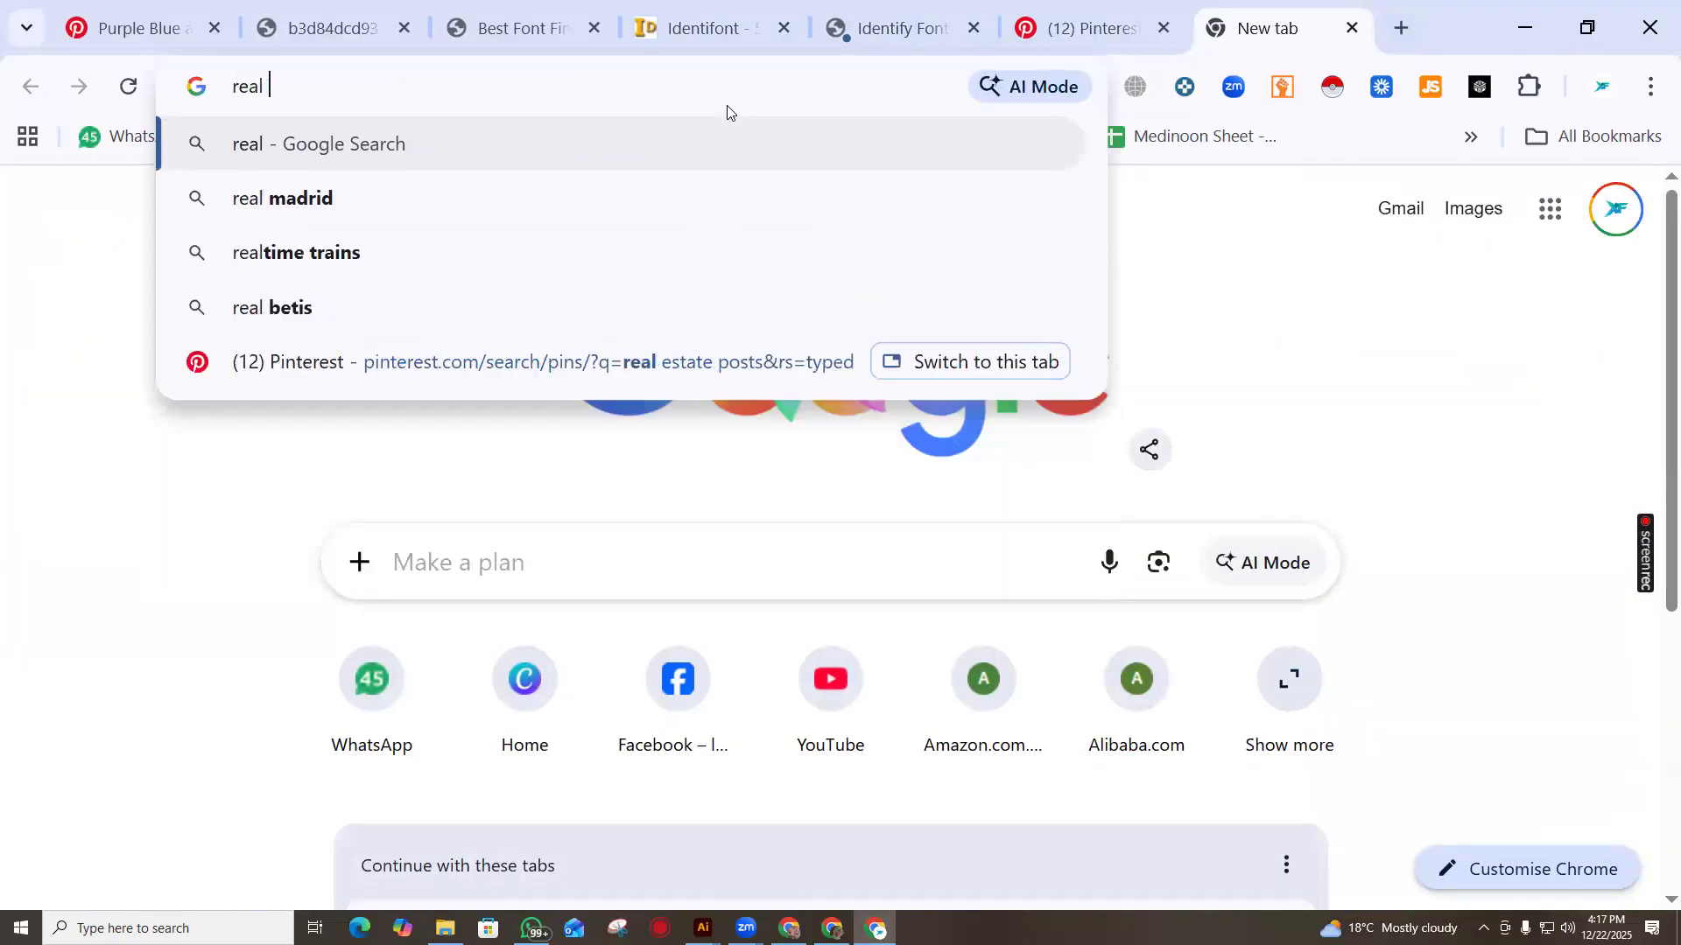
pyautogui.write('estate logo')
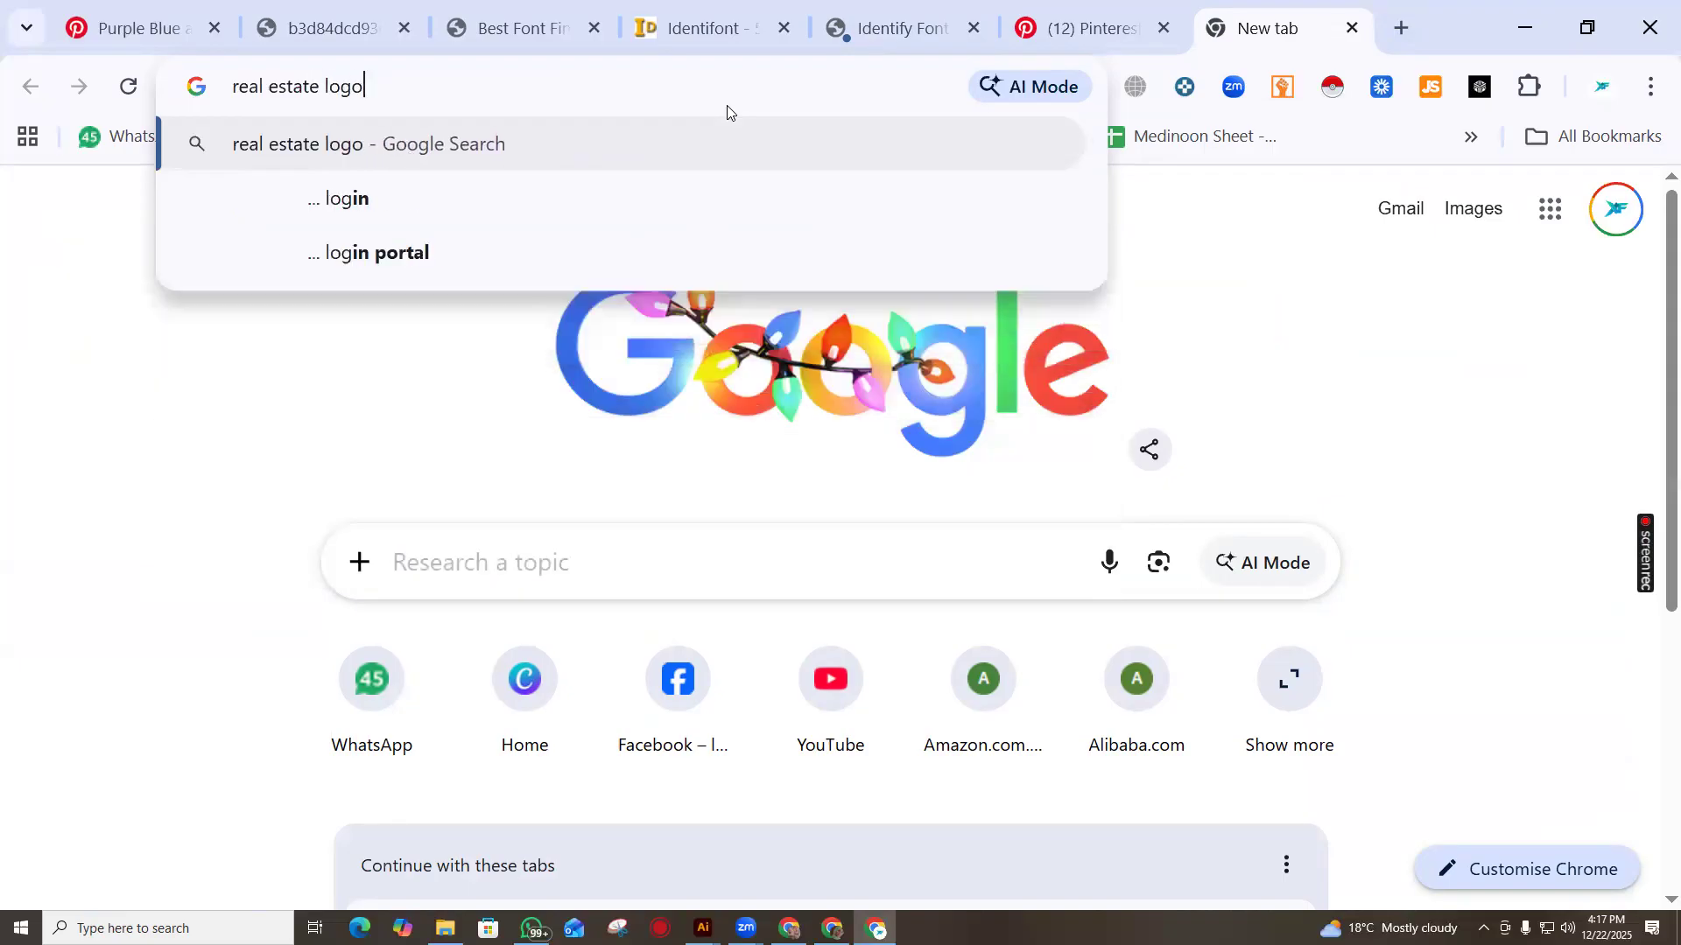
pyautogui.press('Return')
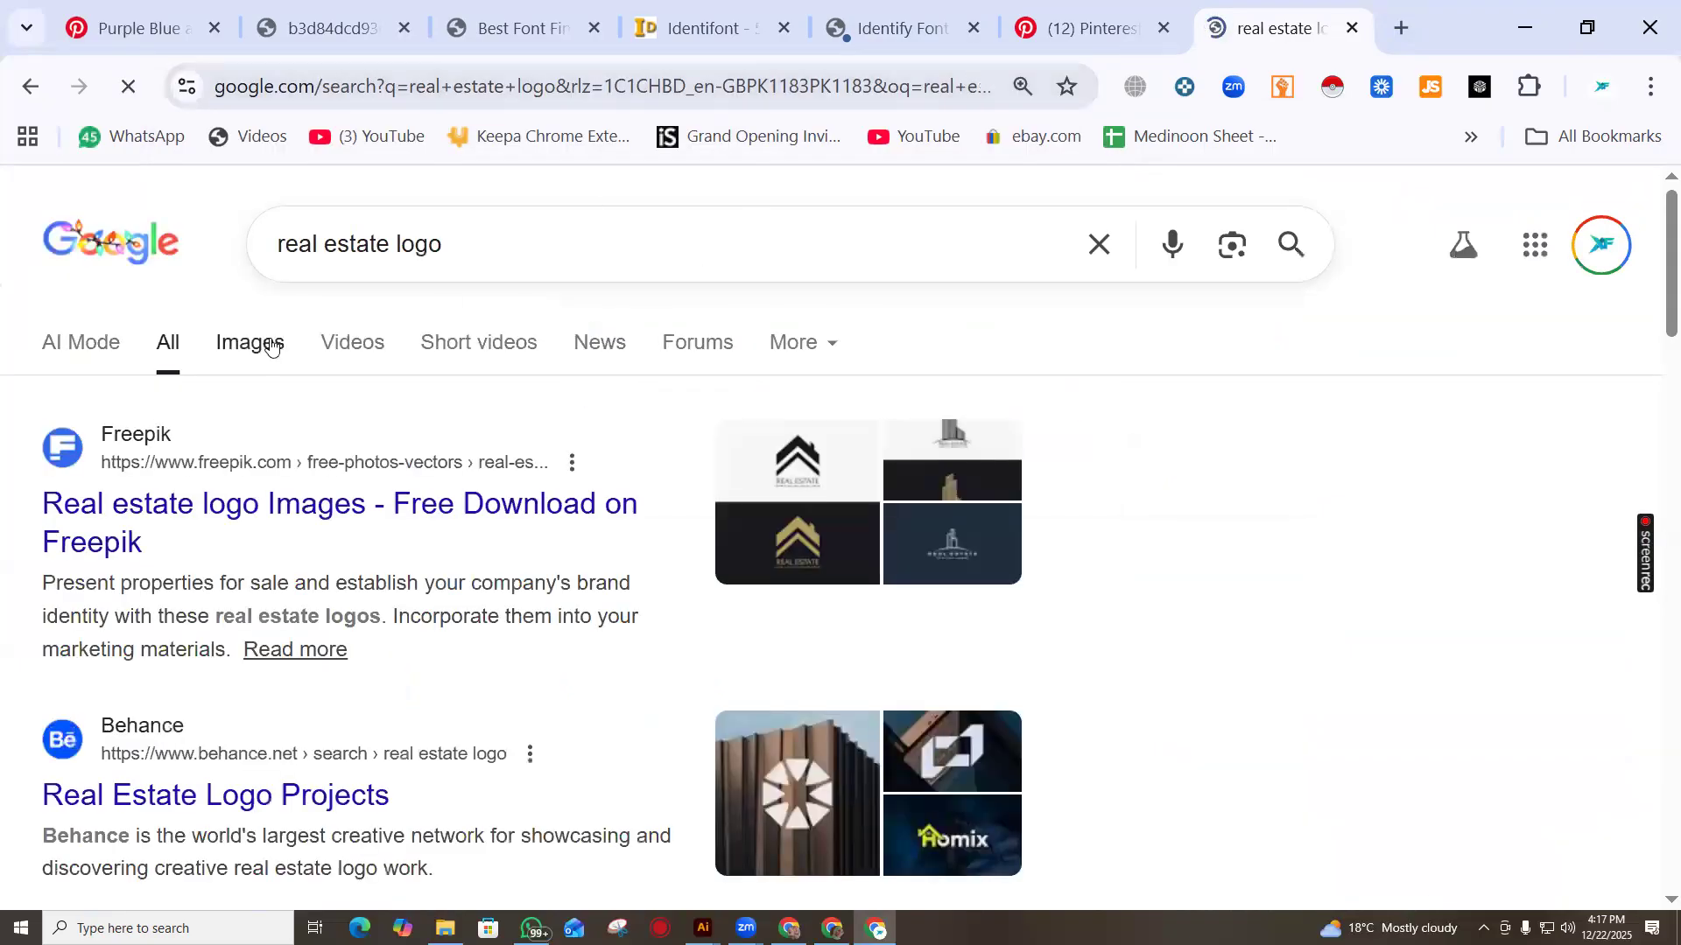
pyautogui.click(265, 343)
pyautogui.scroll(-2, 547, 444)
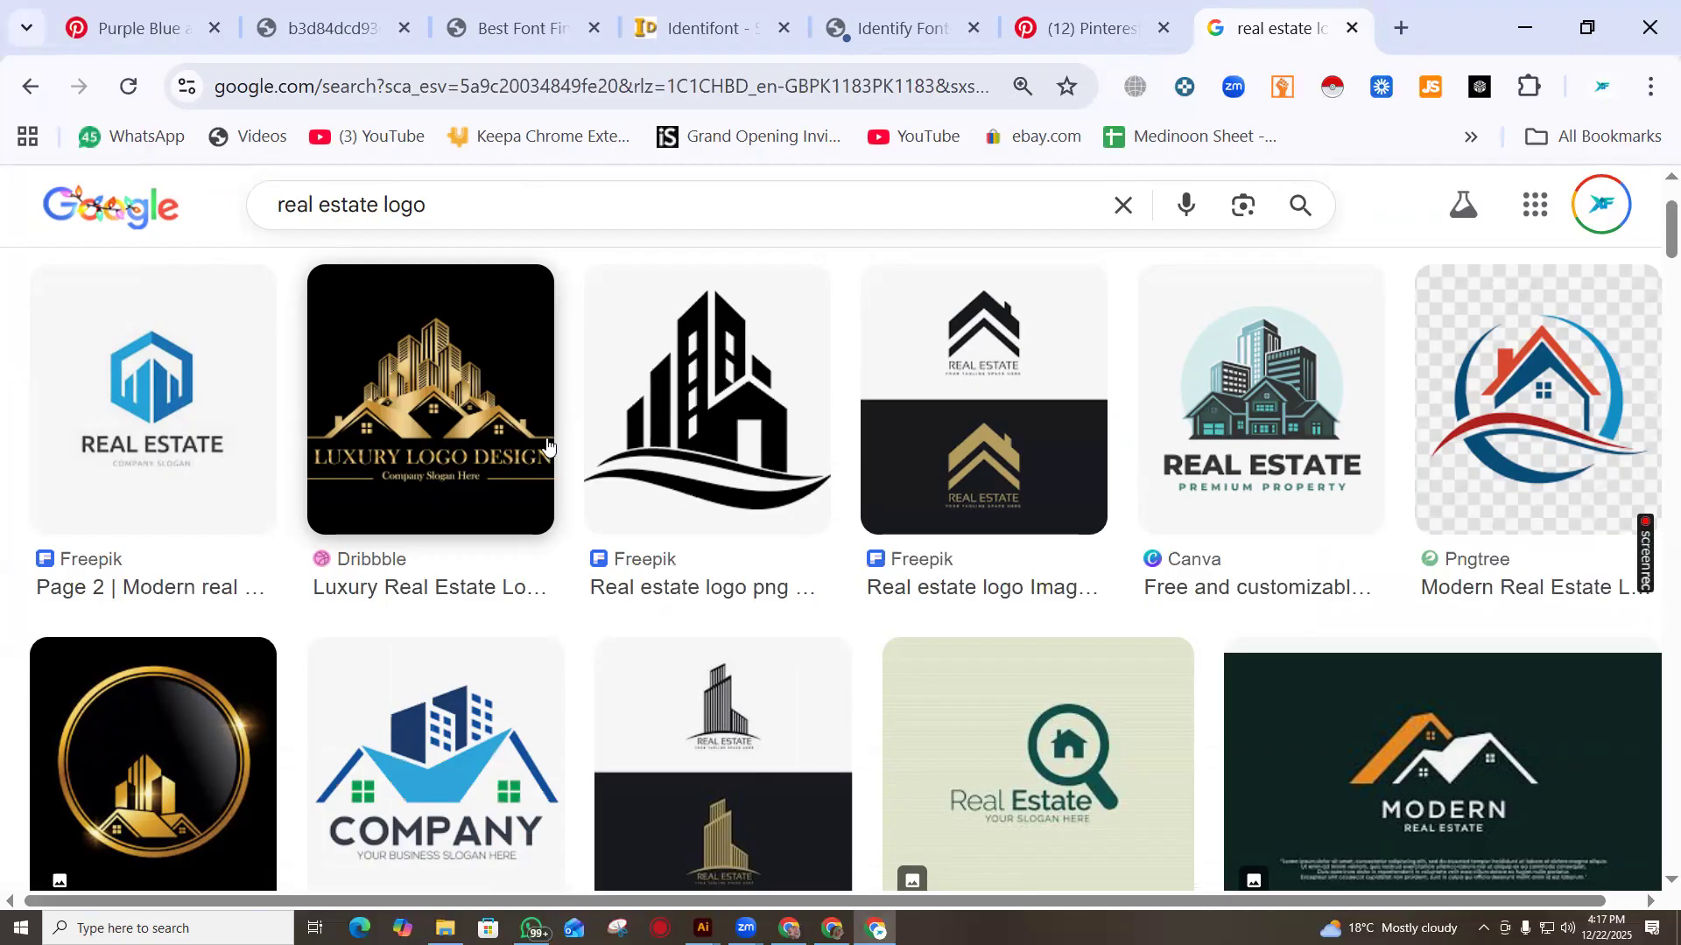
# Search Google for "freepik" in another new tab
pyautogui.click(1400, 28)
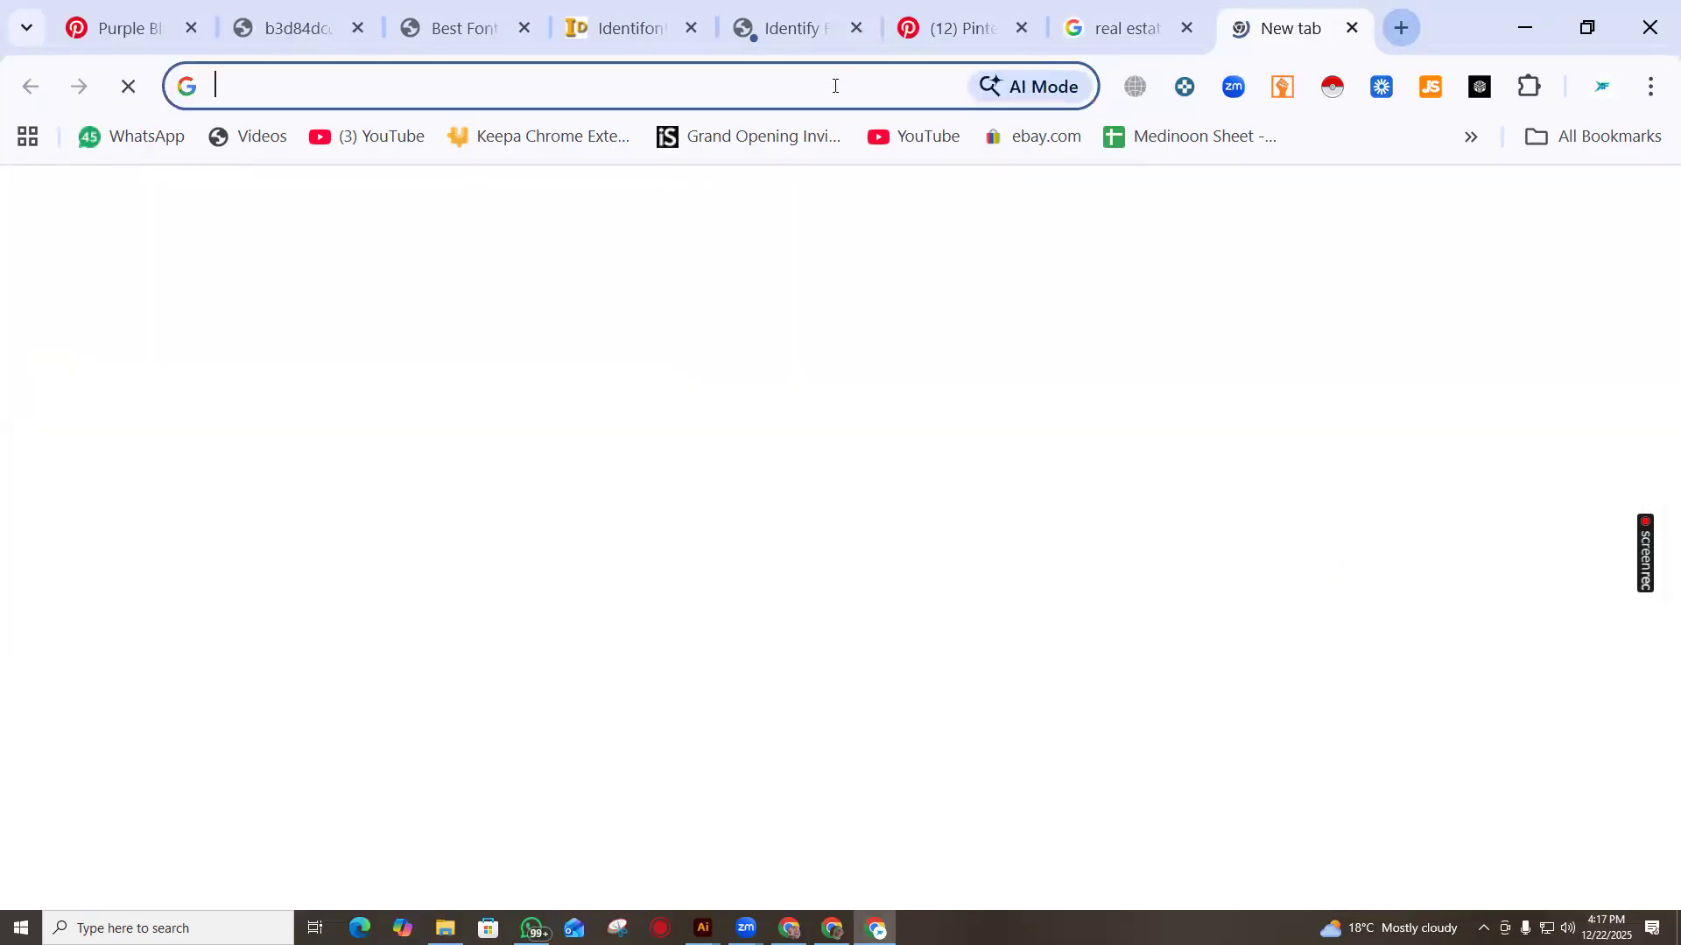
pyautogui.write('freepik')
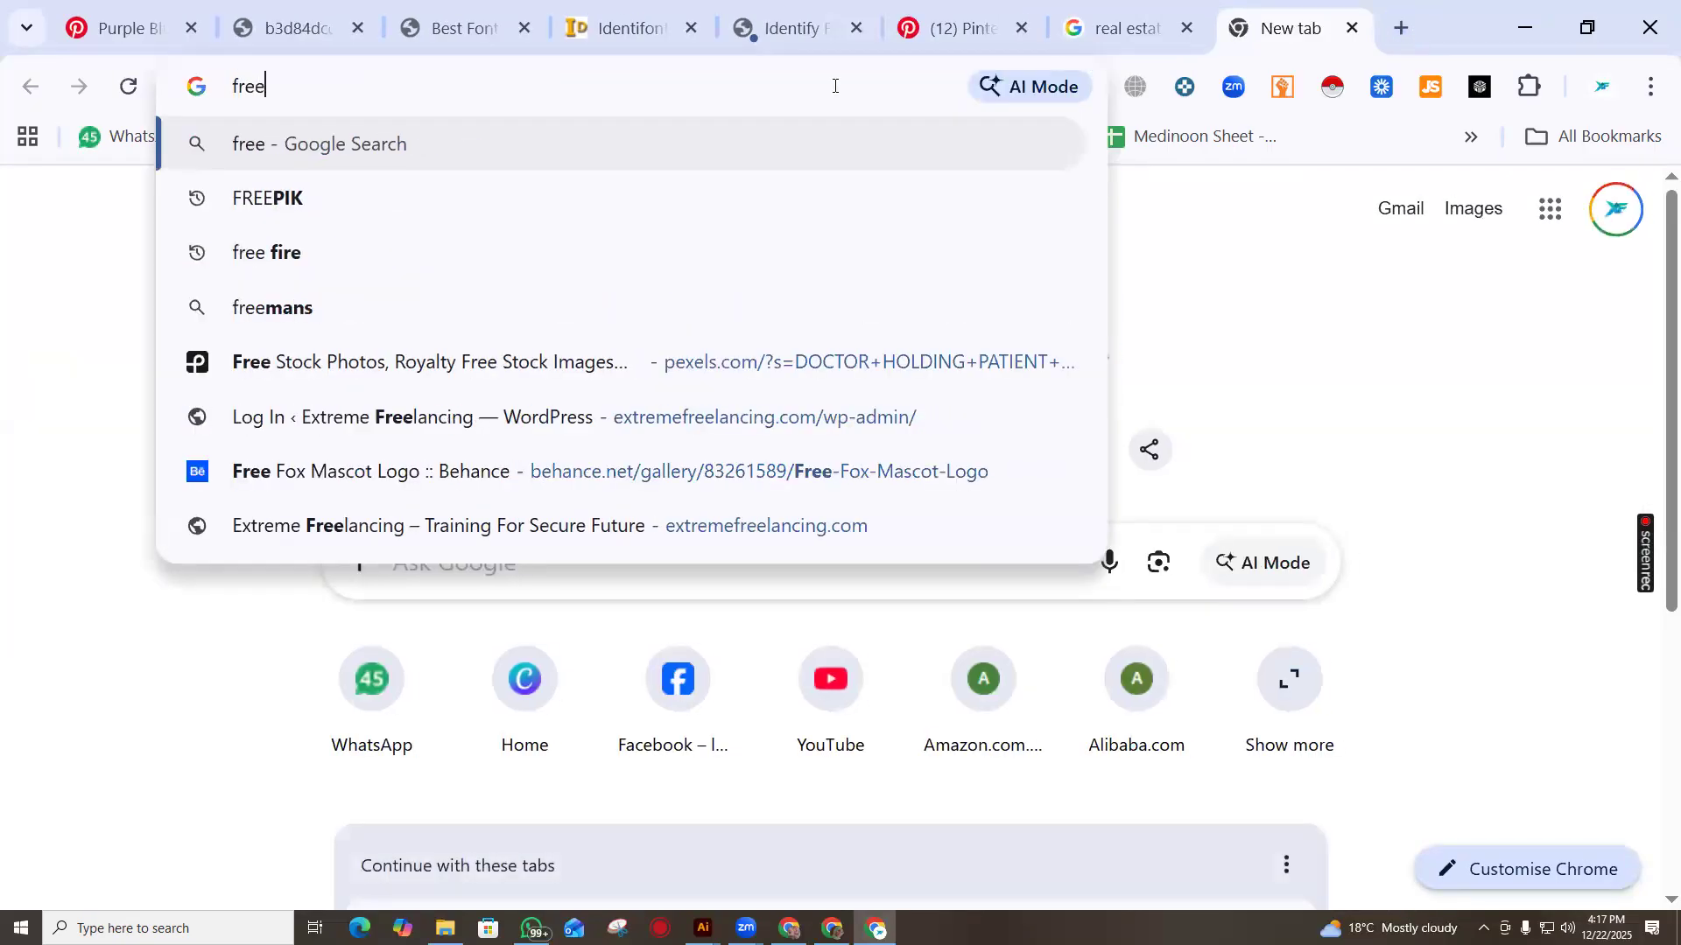
pyautogui.press('Return')
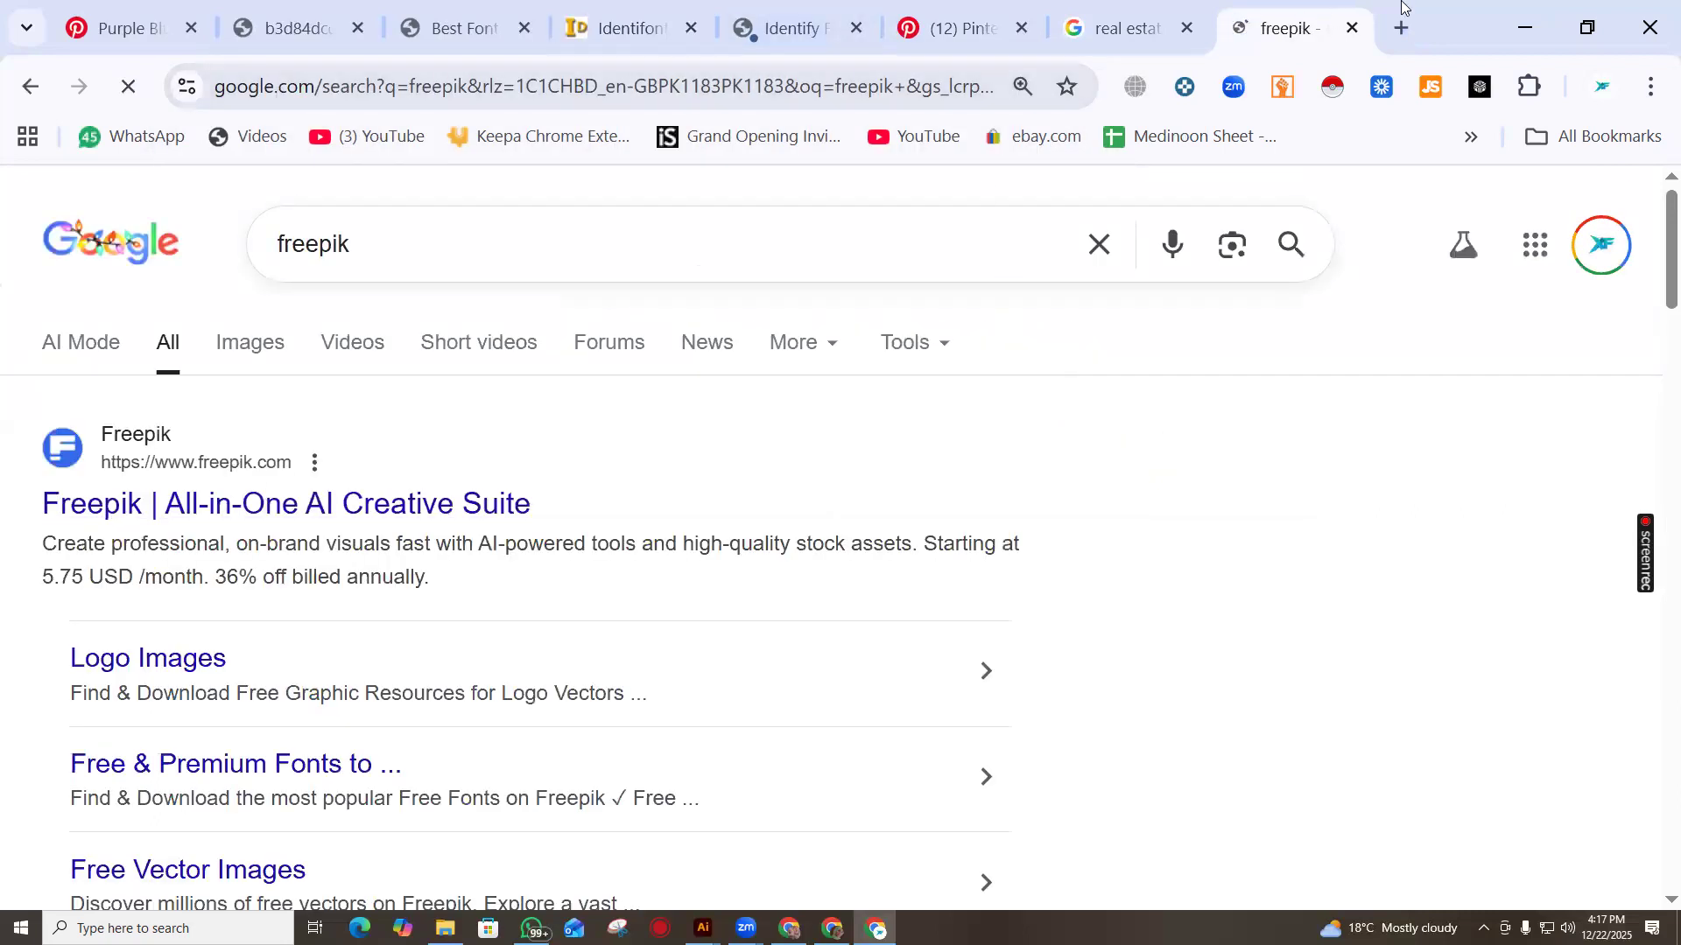
# Open the iStock website through a new-tab search for "istock", and open the Freepik site from its existing search results
pyautogui.click(1401, 28)
pyautogui.write('istockj')
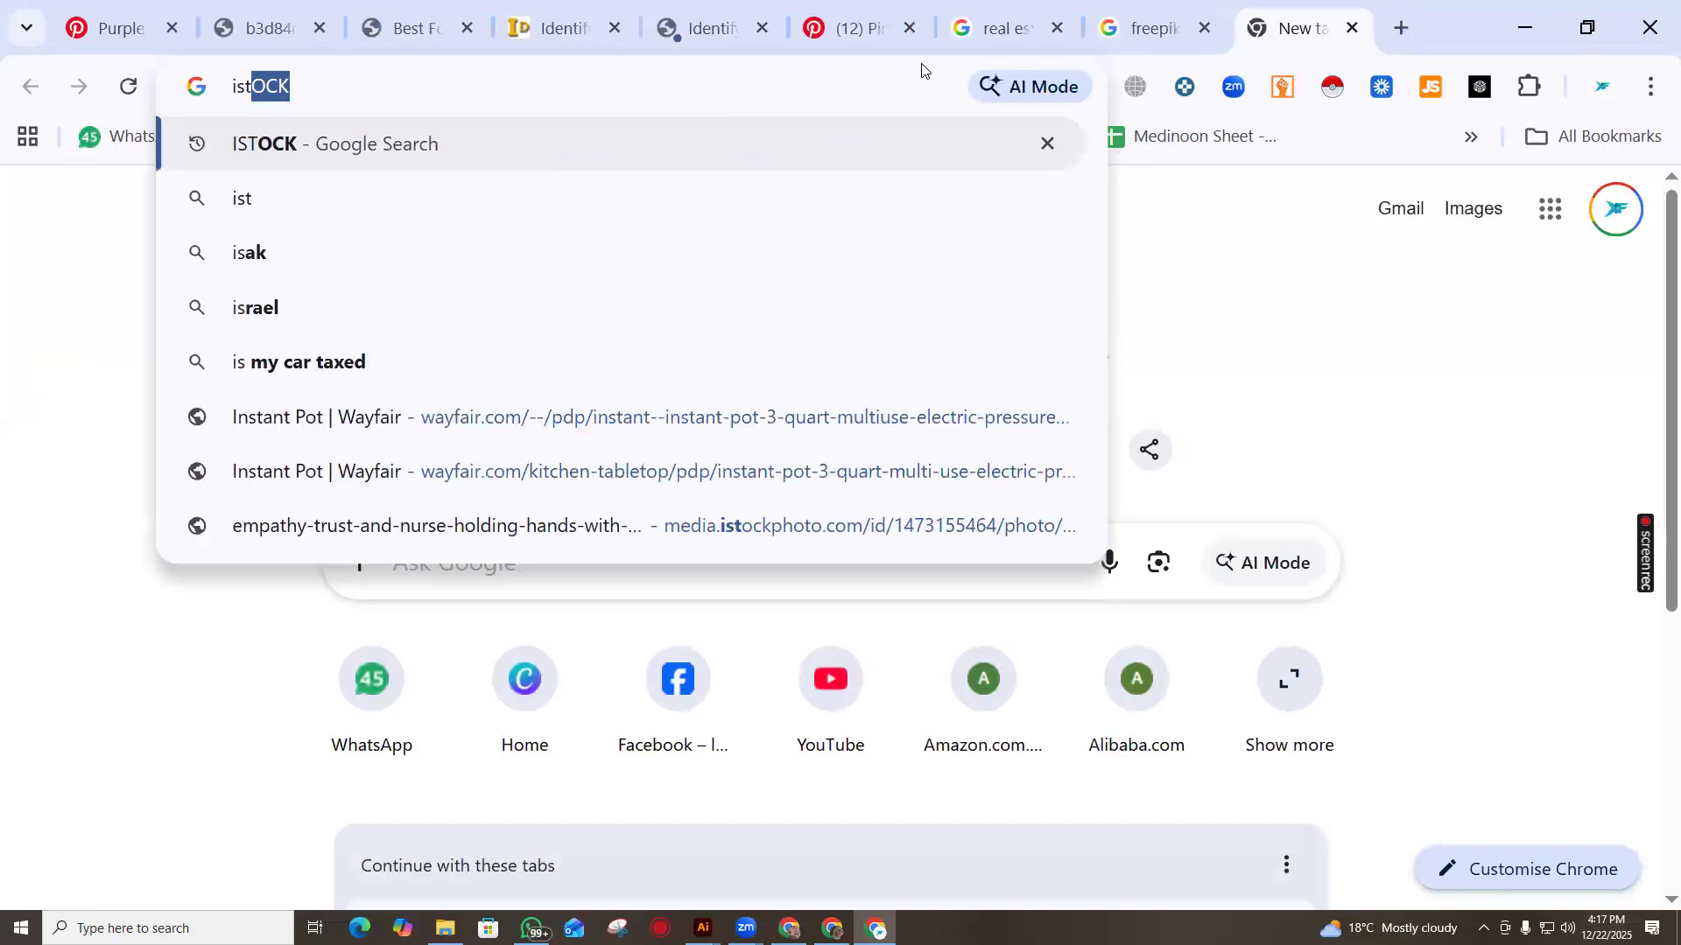
pyautogui.press('BackSpace')
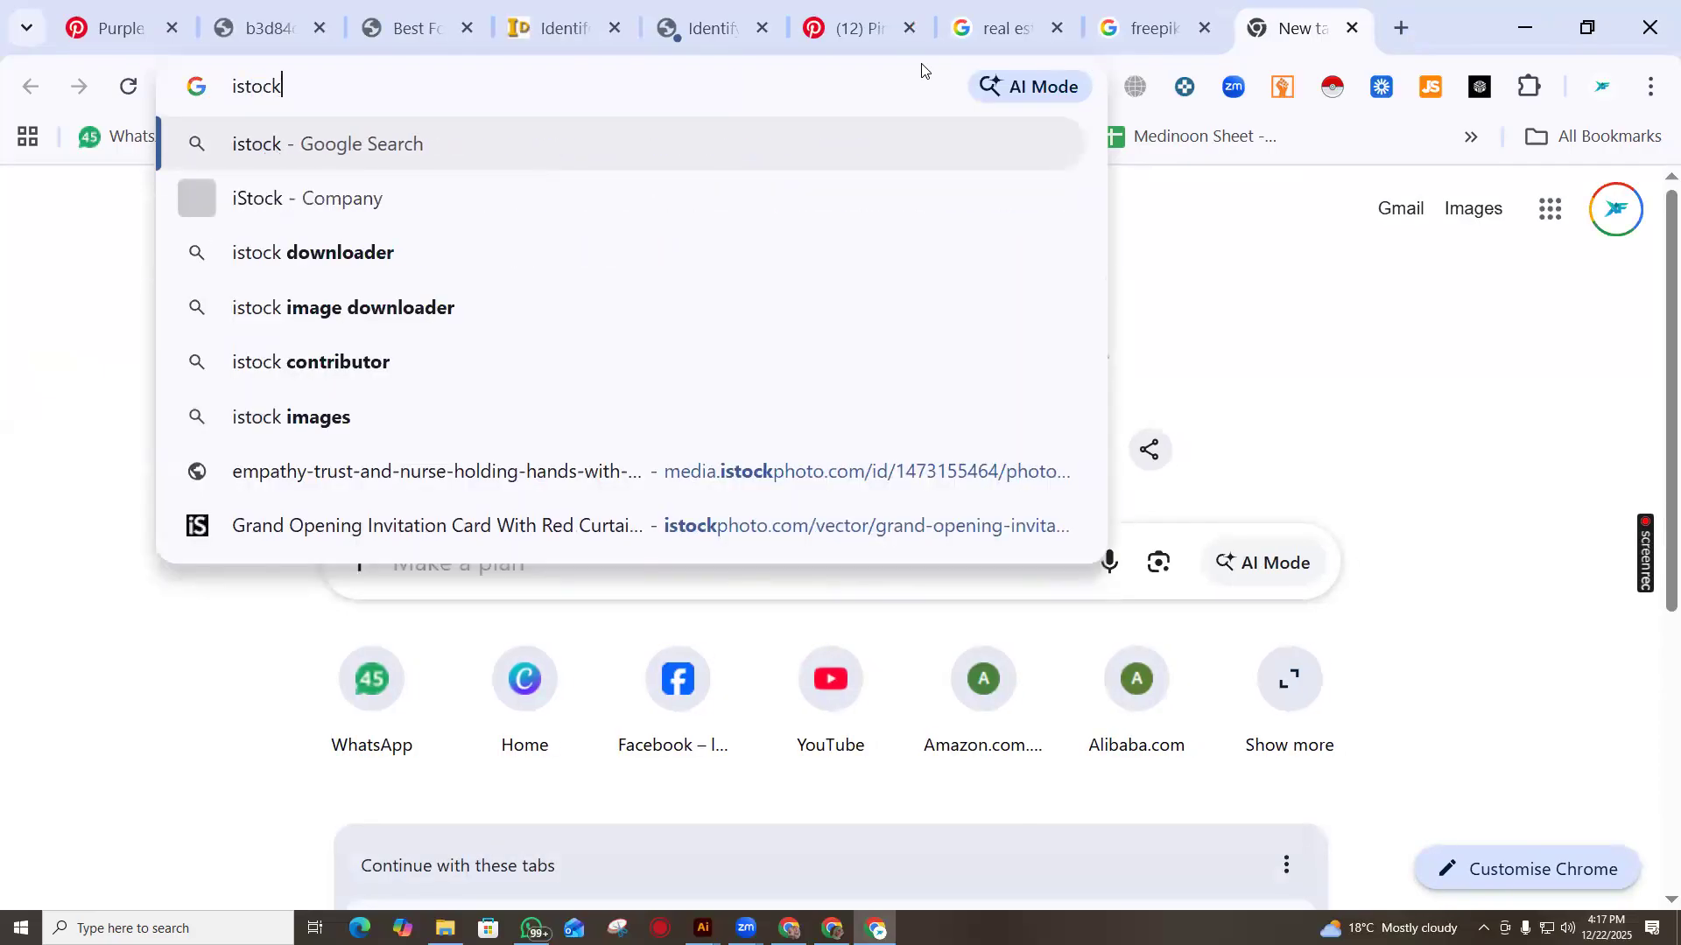
pyautogui.press('Return')
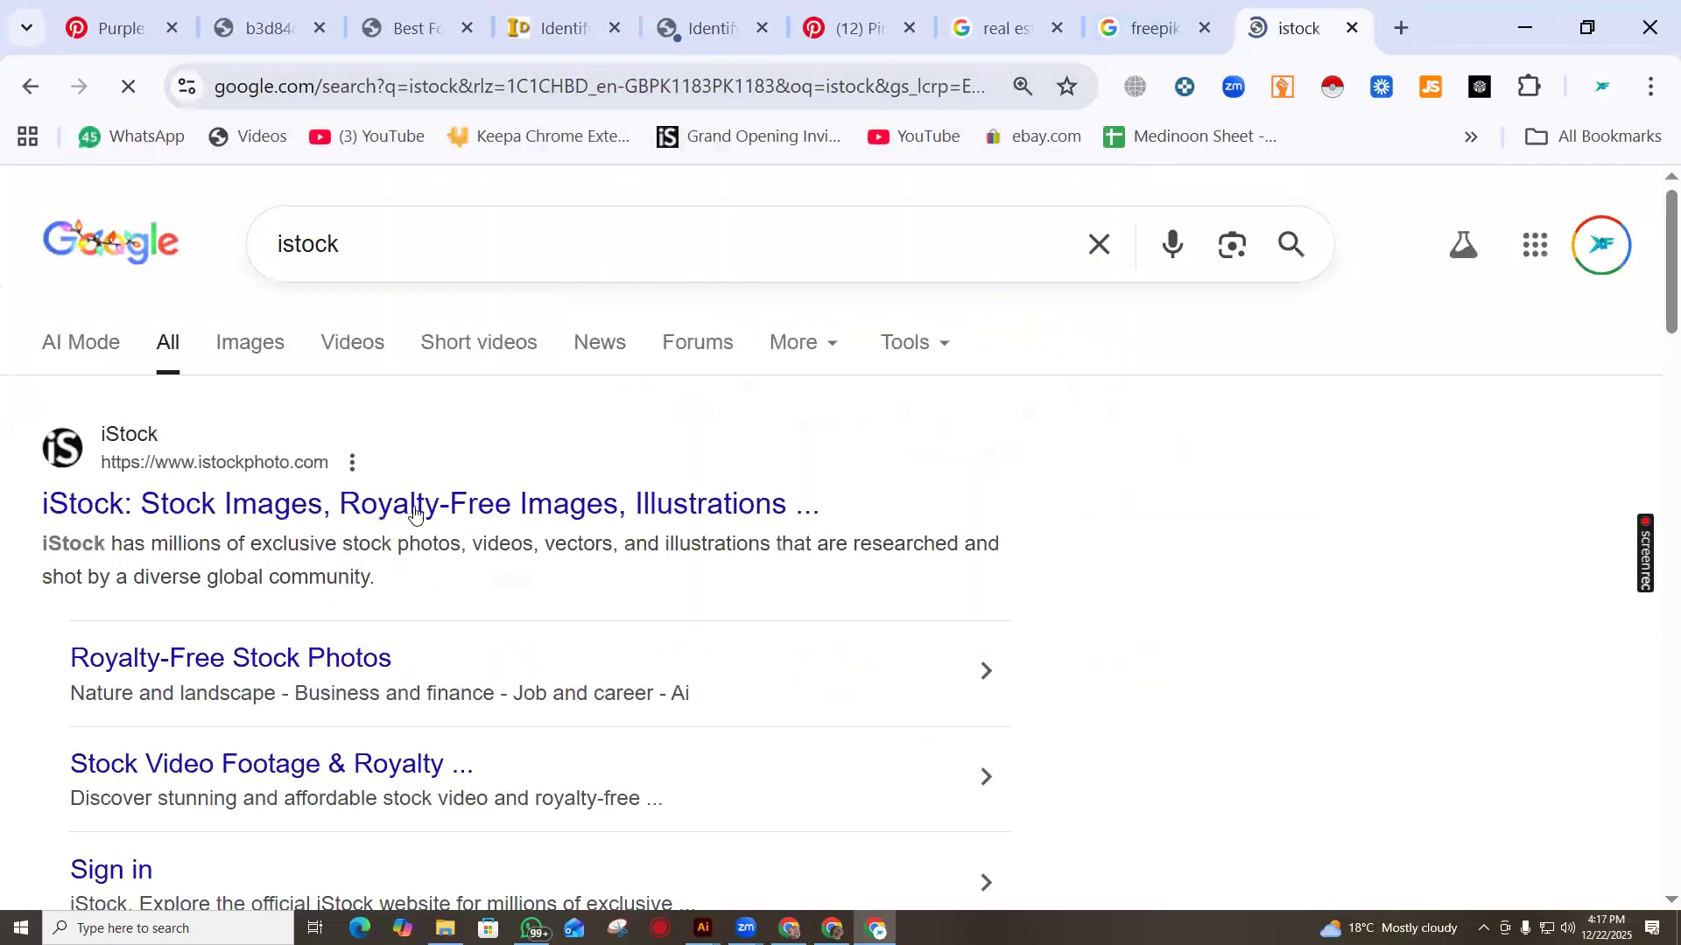
pyautogui.click(410, 508)
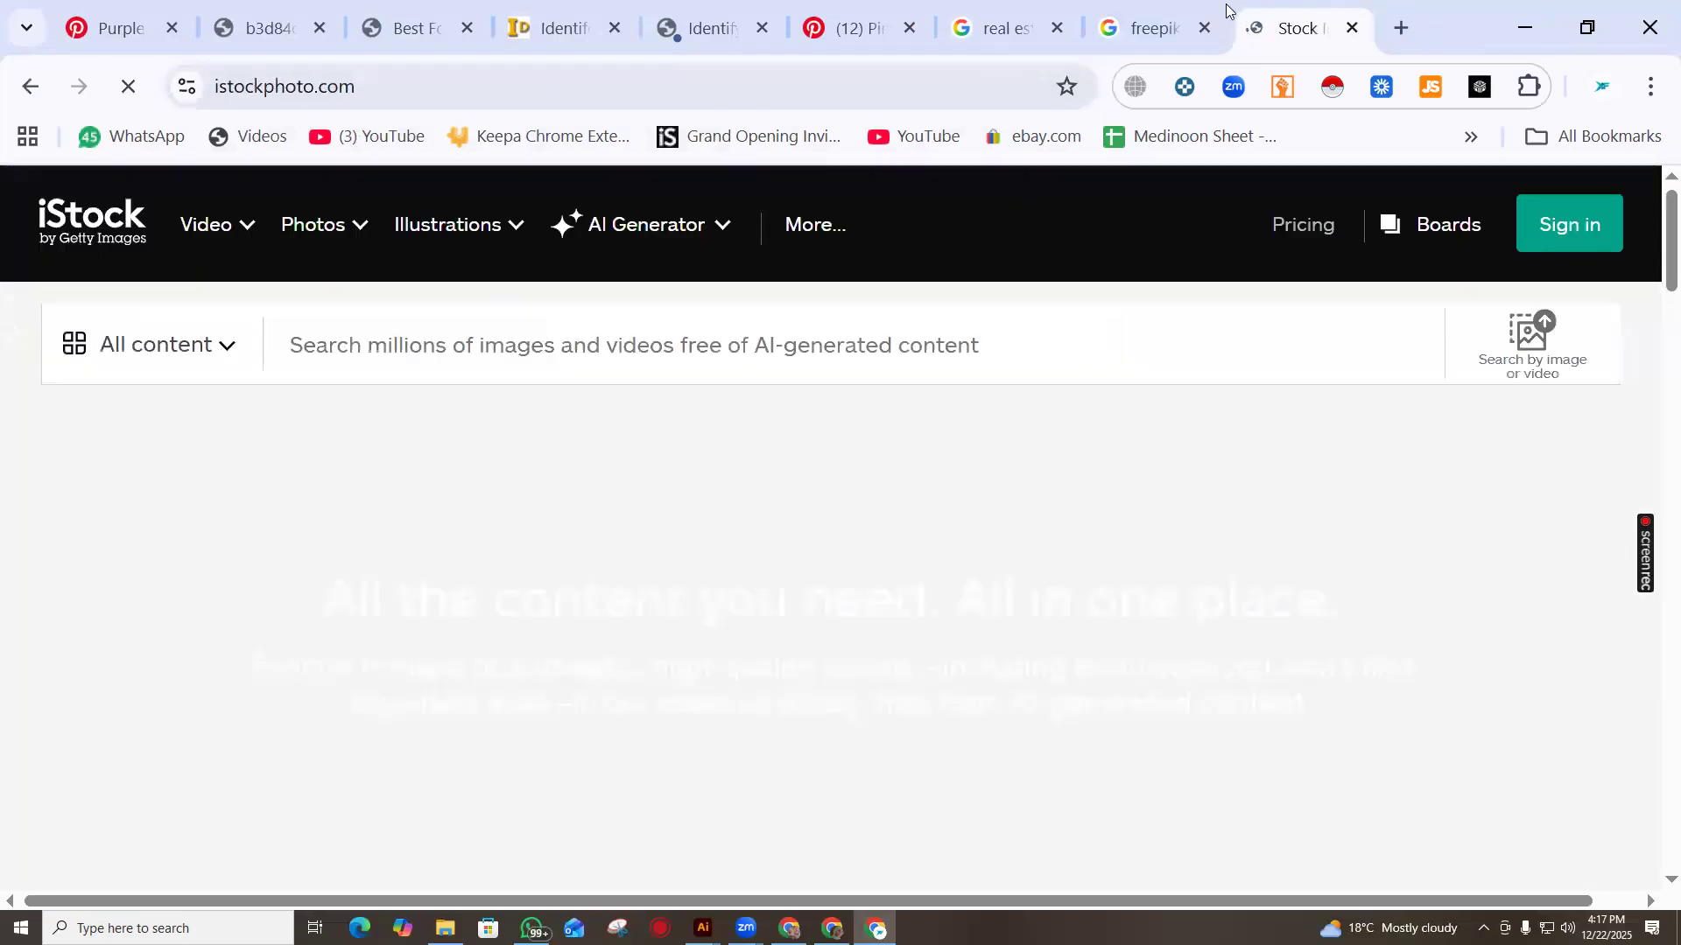
pyautogui.click(1154, 27)
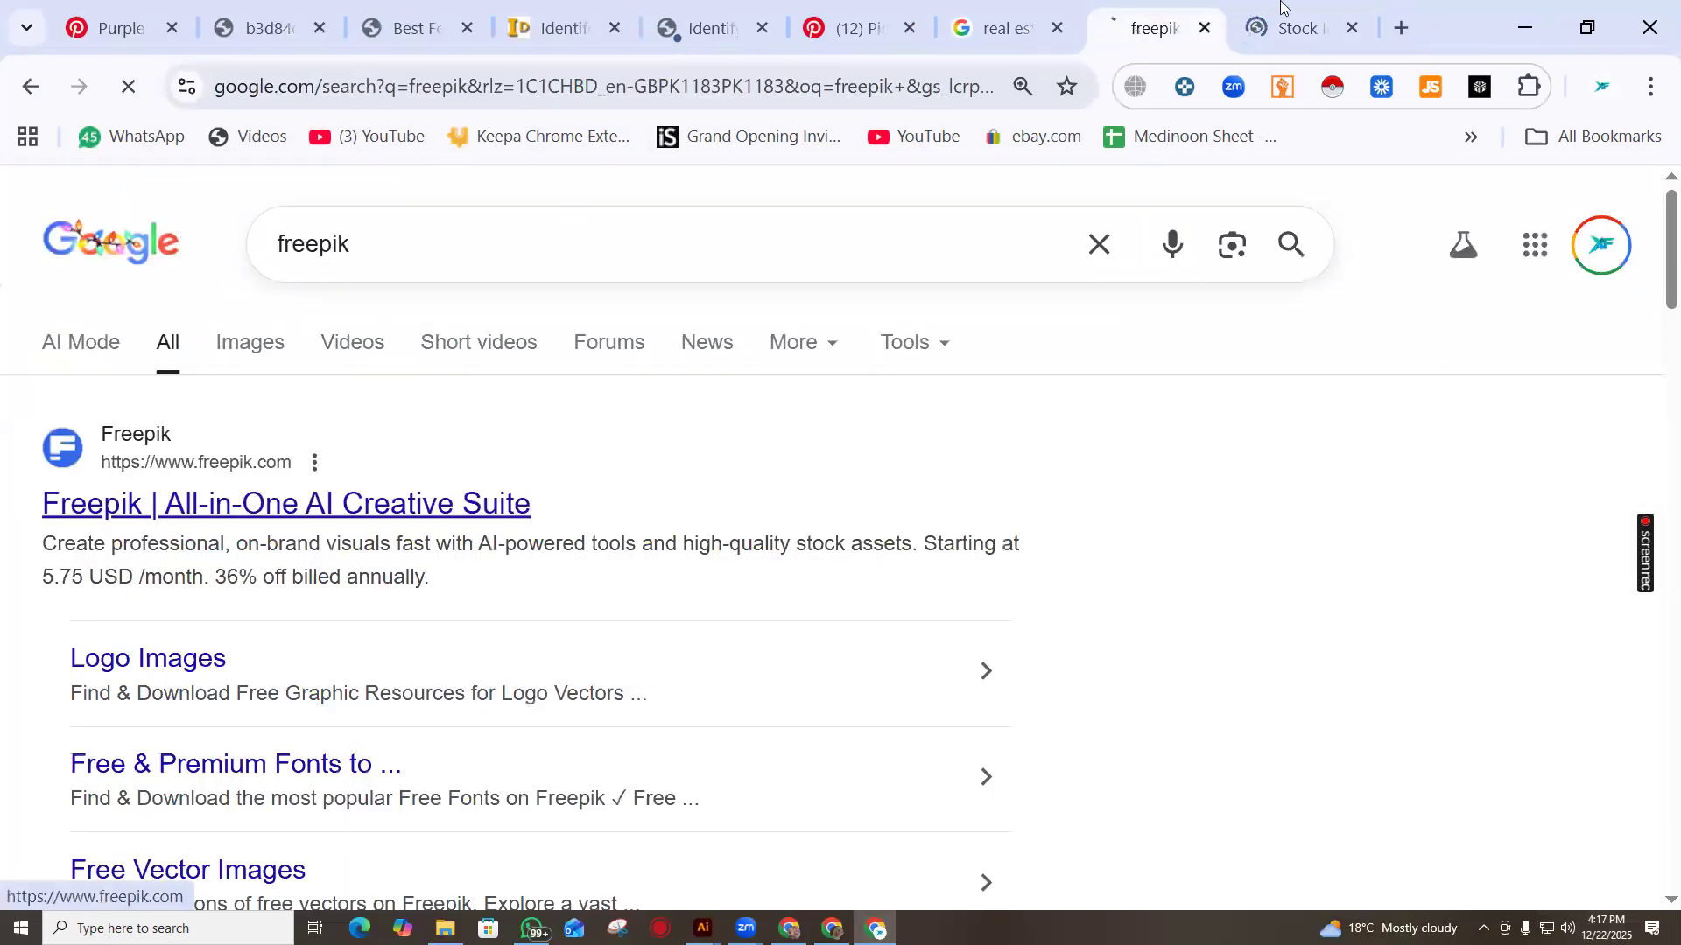
# Search for "pexels" in a new tab and open the Pexels website from the results
pyautogui.click(1400, 20)
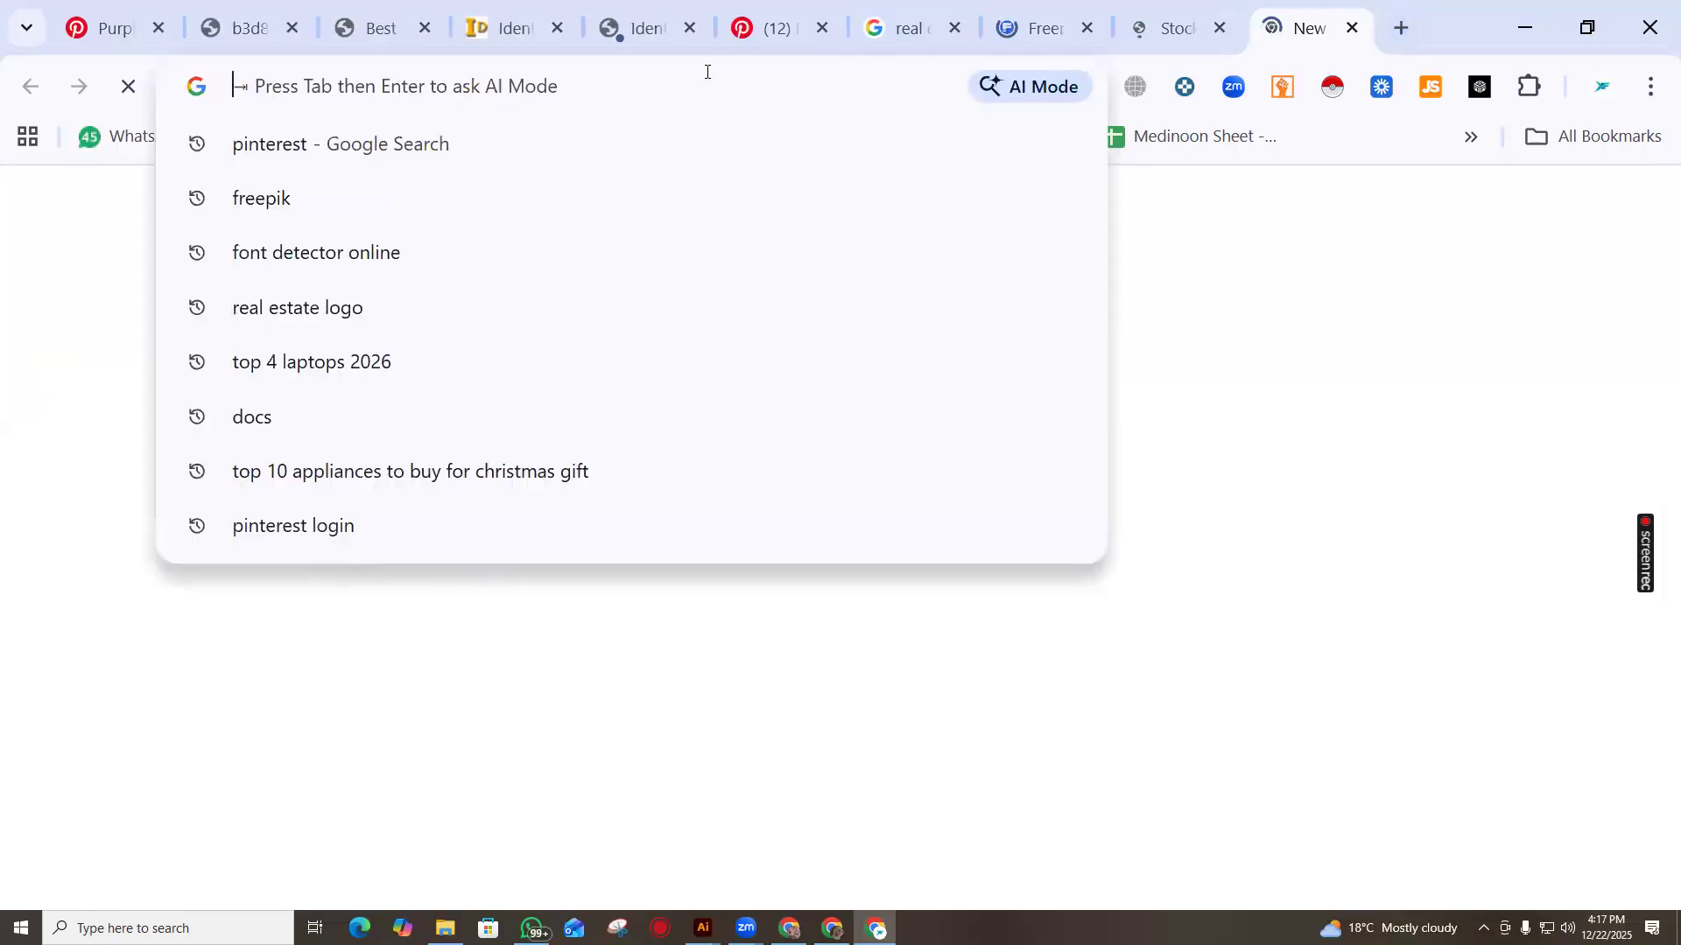
pyautogui.write('pece')
pyautogui.press('BackSpace')
pyautogui.press('BackSpace')
pyautogui.write('xels \\')
pyautogui.press('Return')
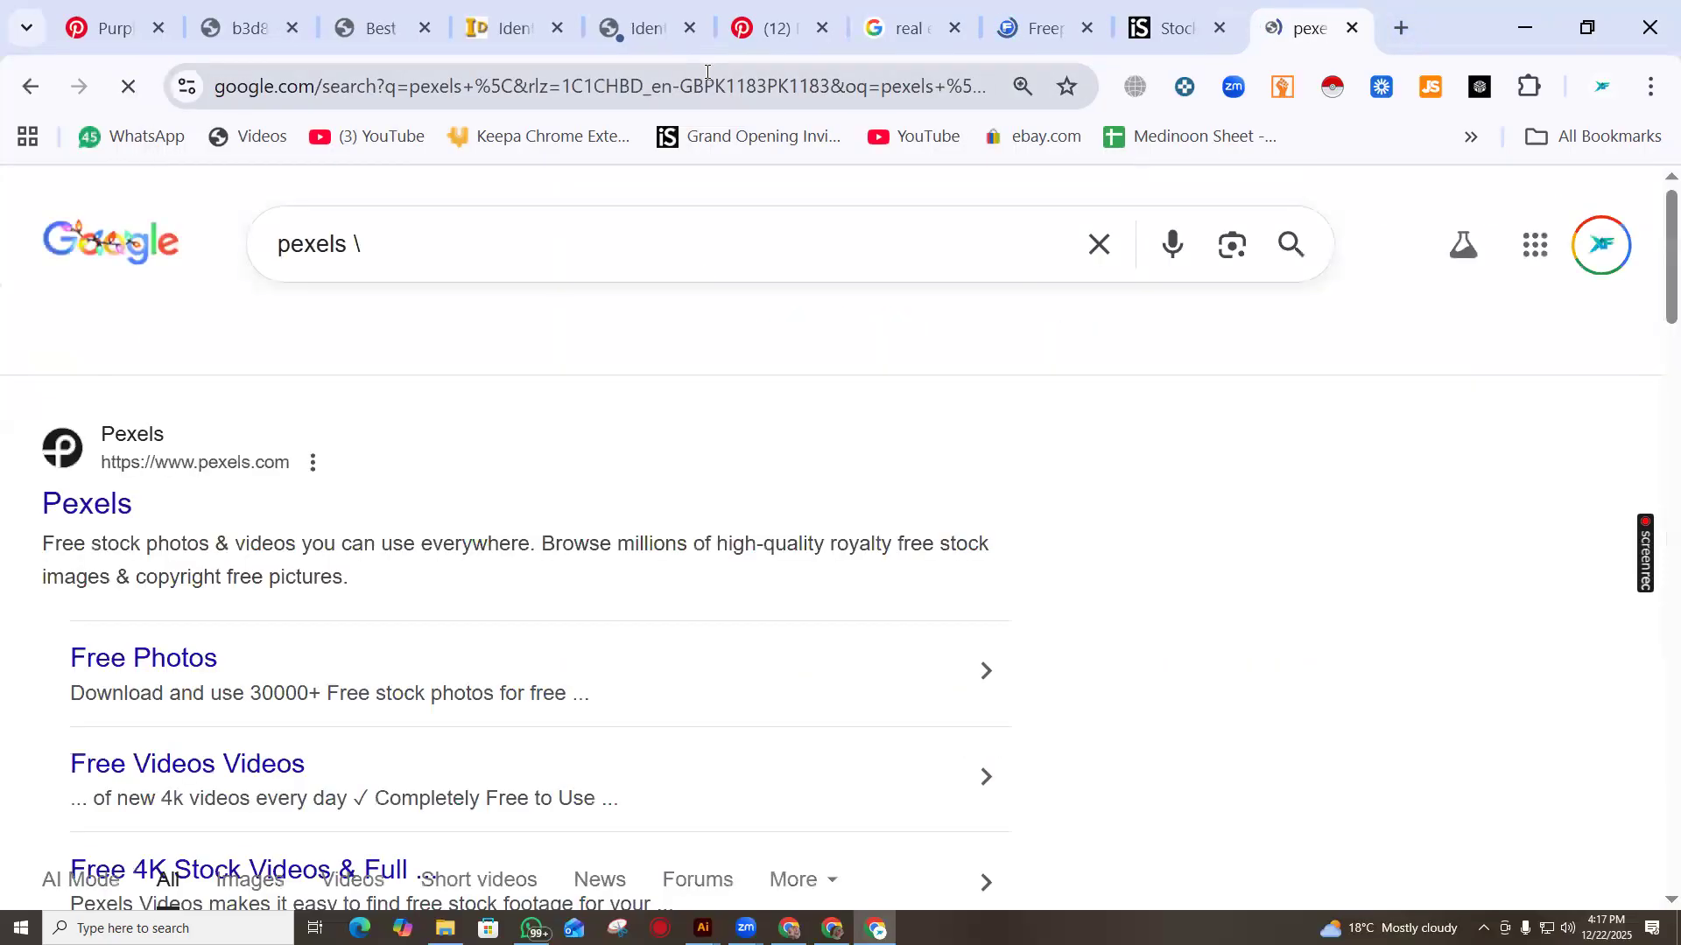
pyautogui.click(92, 512)
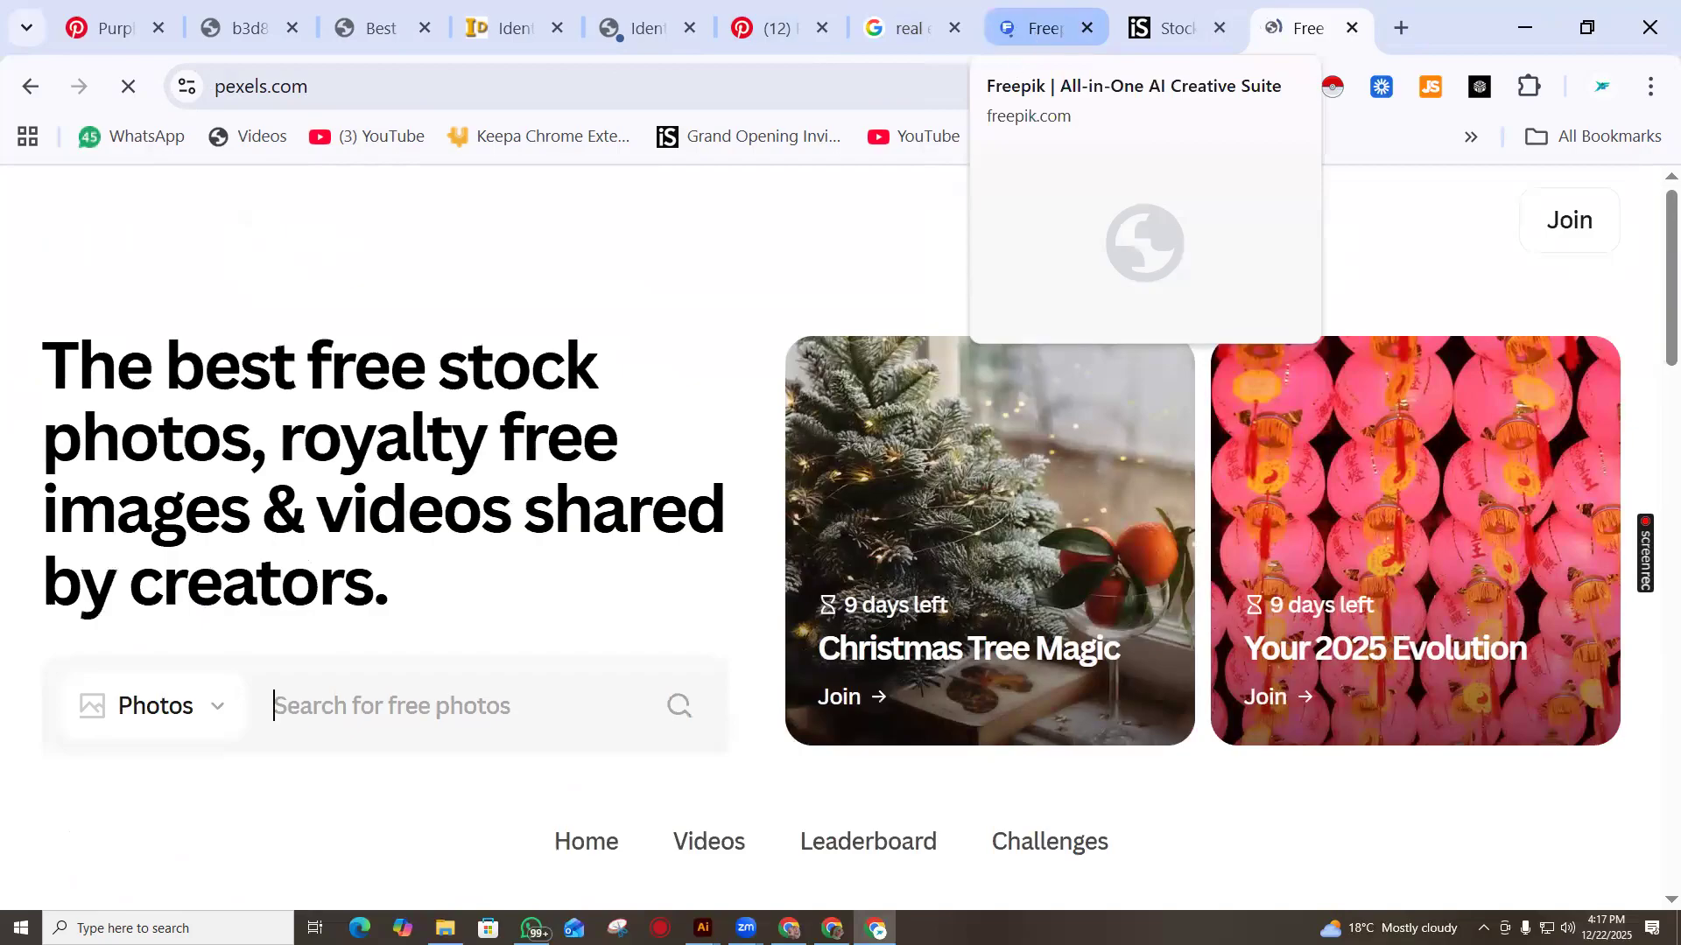
# Search Freepik for "location icon", dismissing the Google sign-in prompt
pyautogui.click(1019, 31)
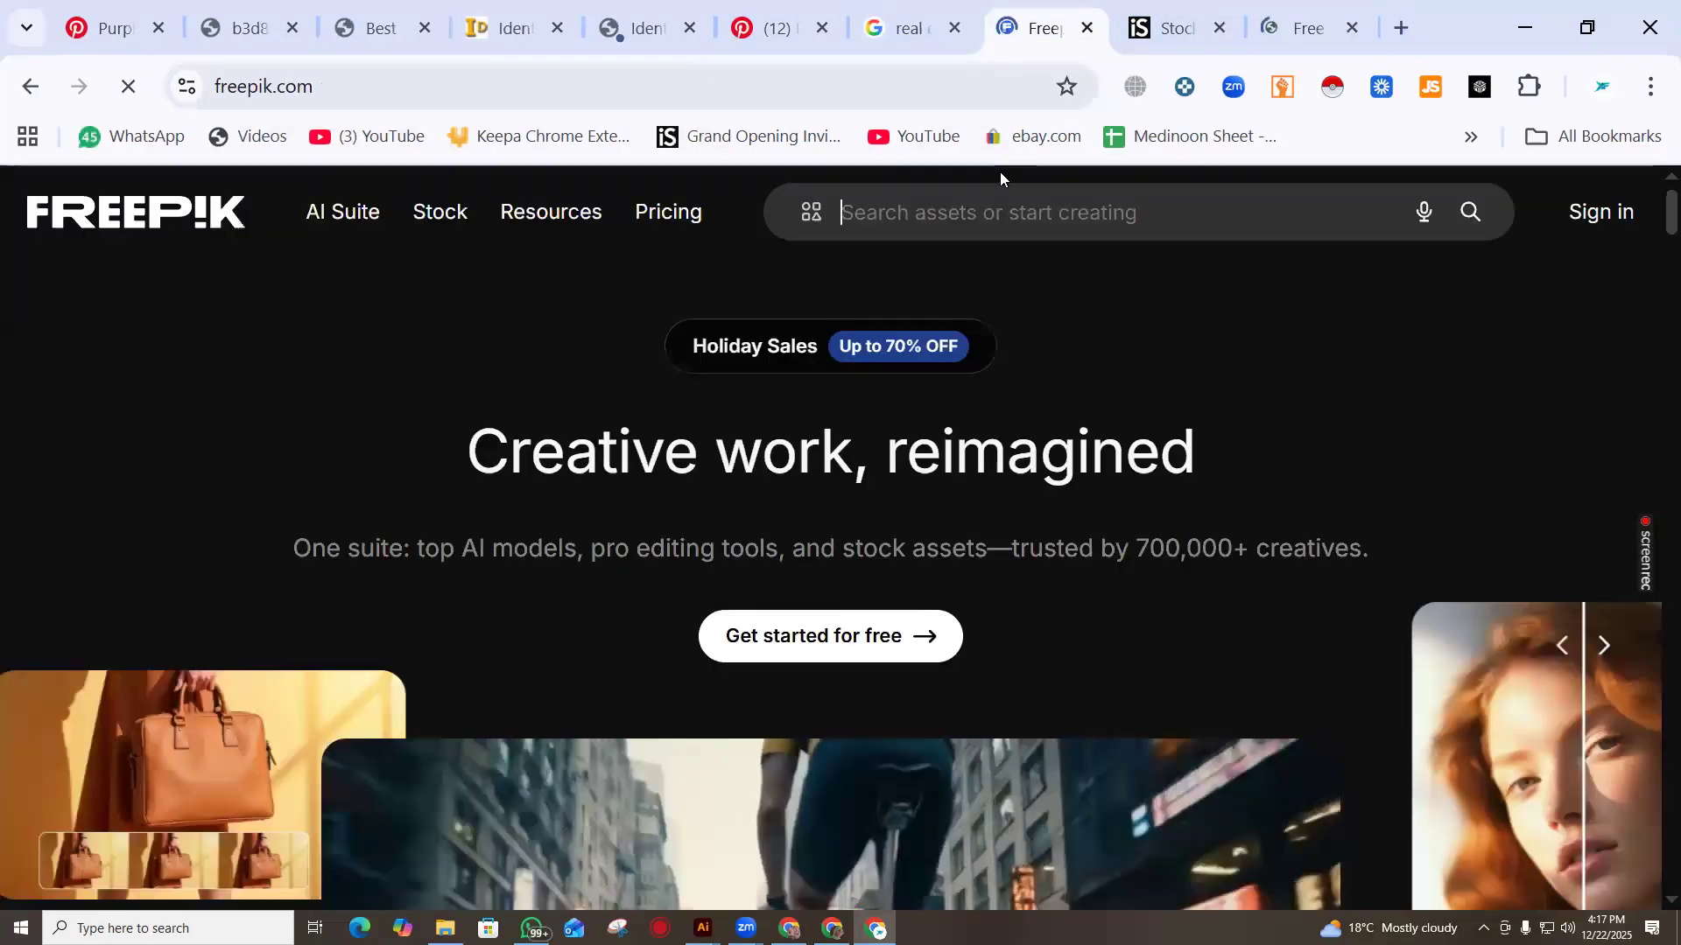
pyautogui.click(971, 213)
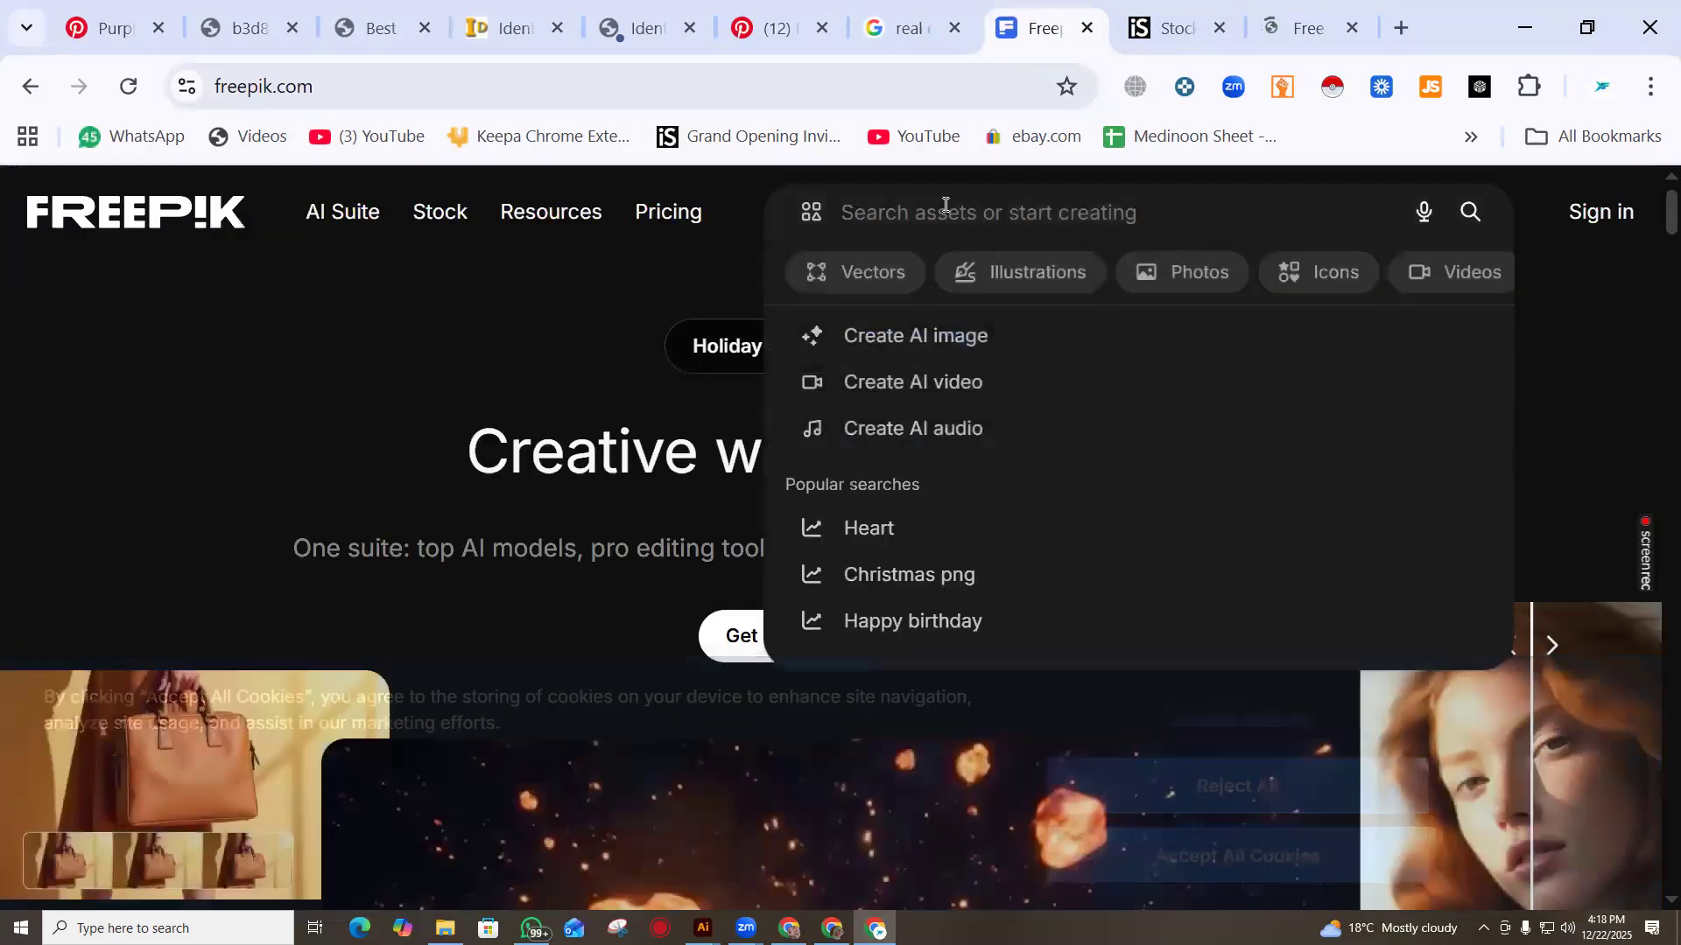
pyautogui.write('location ic')
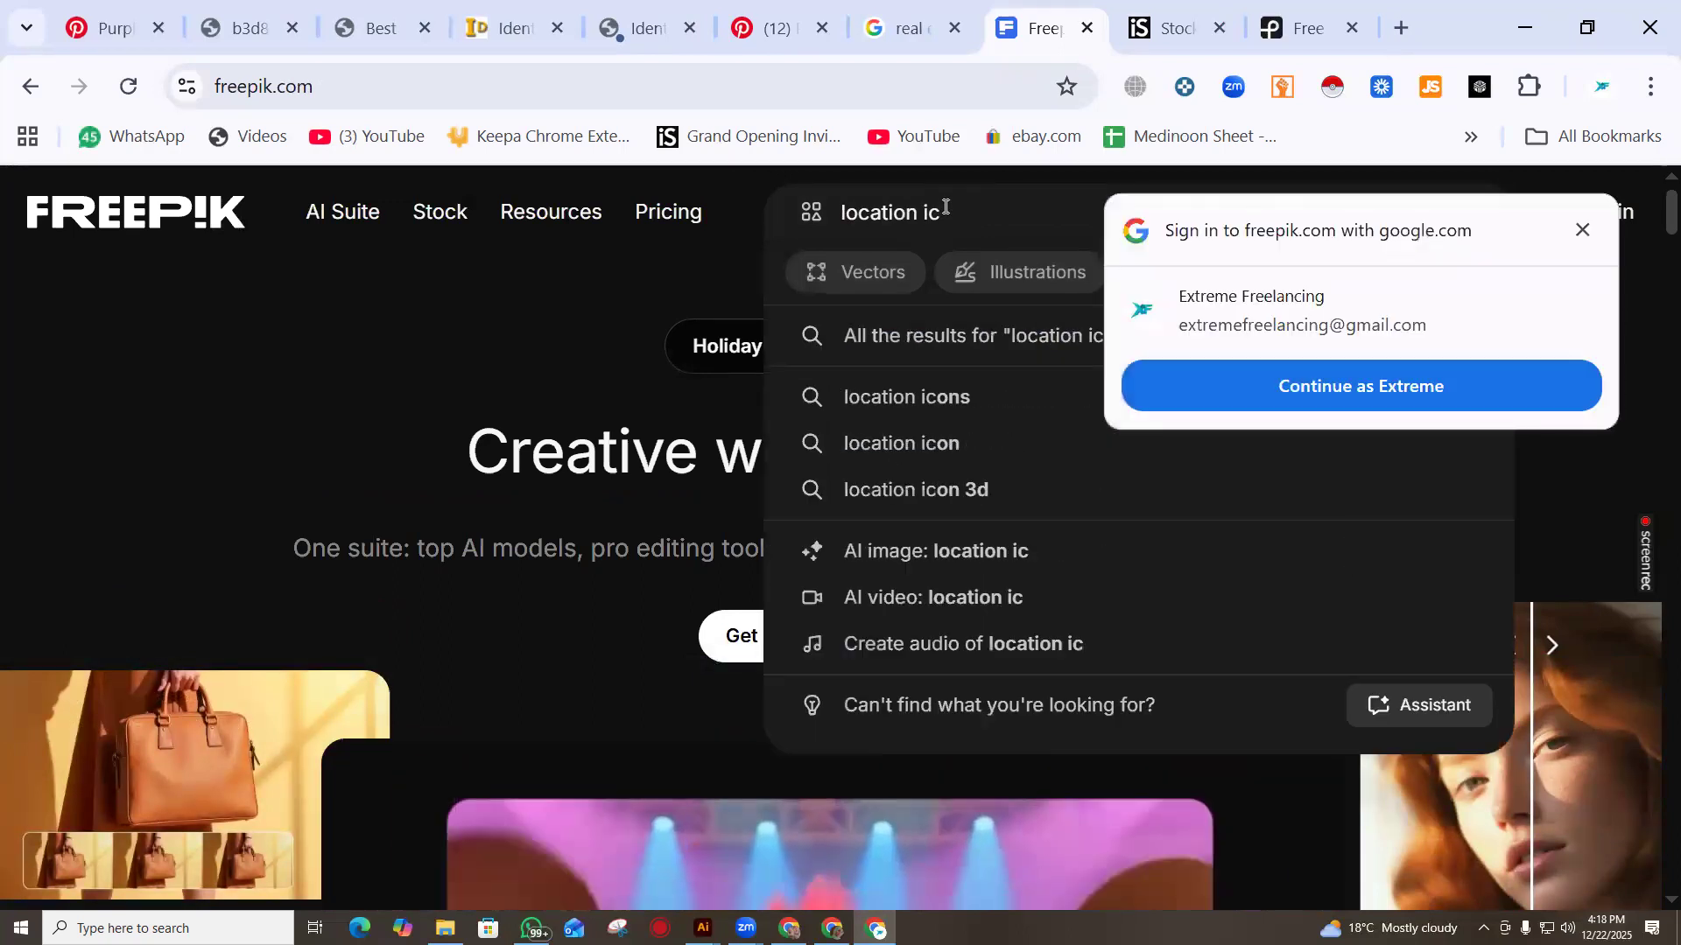
pyautogui.click(1581, 230)
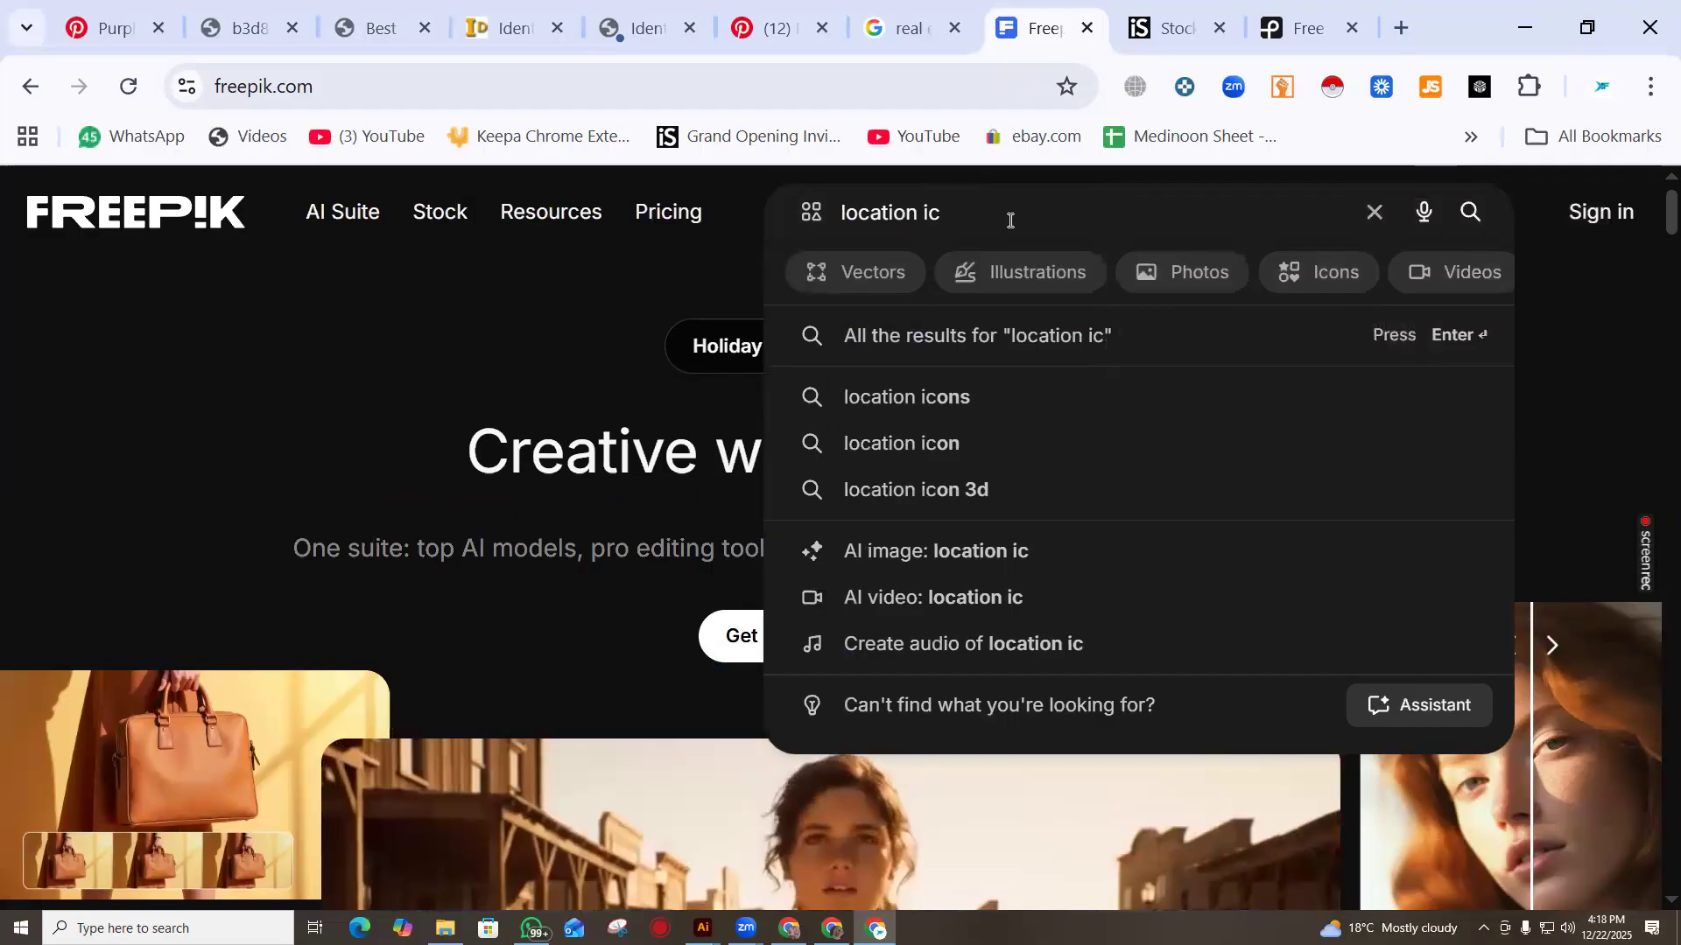
pyautogui.write('on')
pyautogui.press('Return')
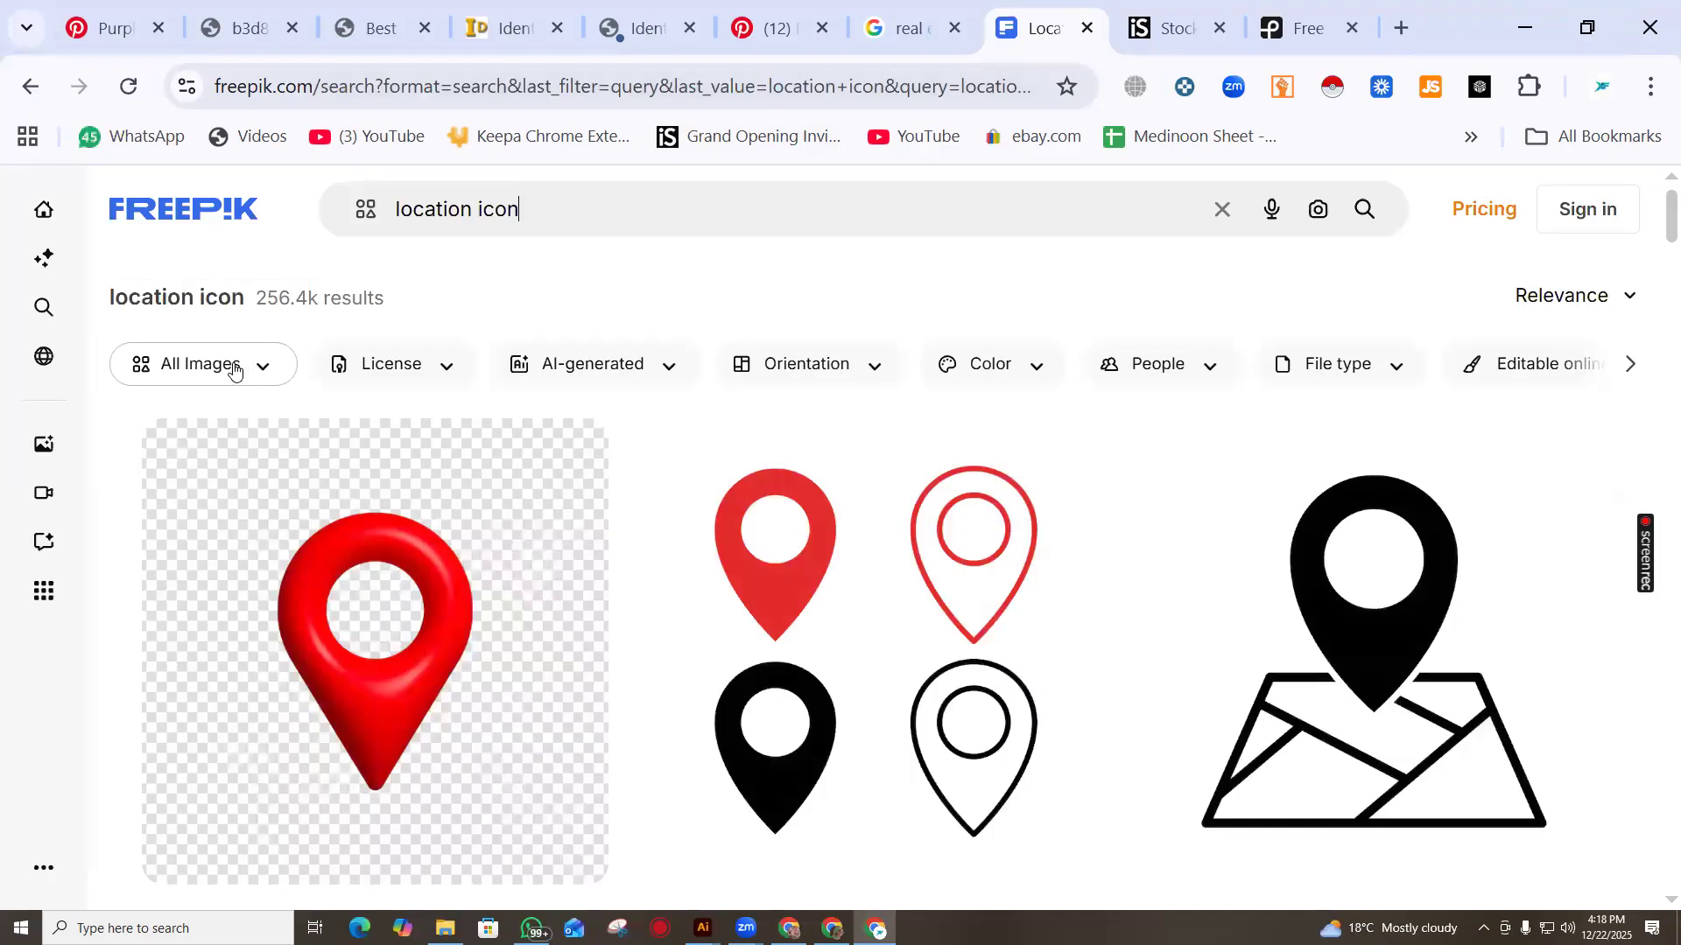
# Filter the location icon results to show only vectors
pyautogui.click(234, 372)
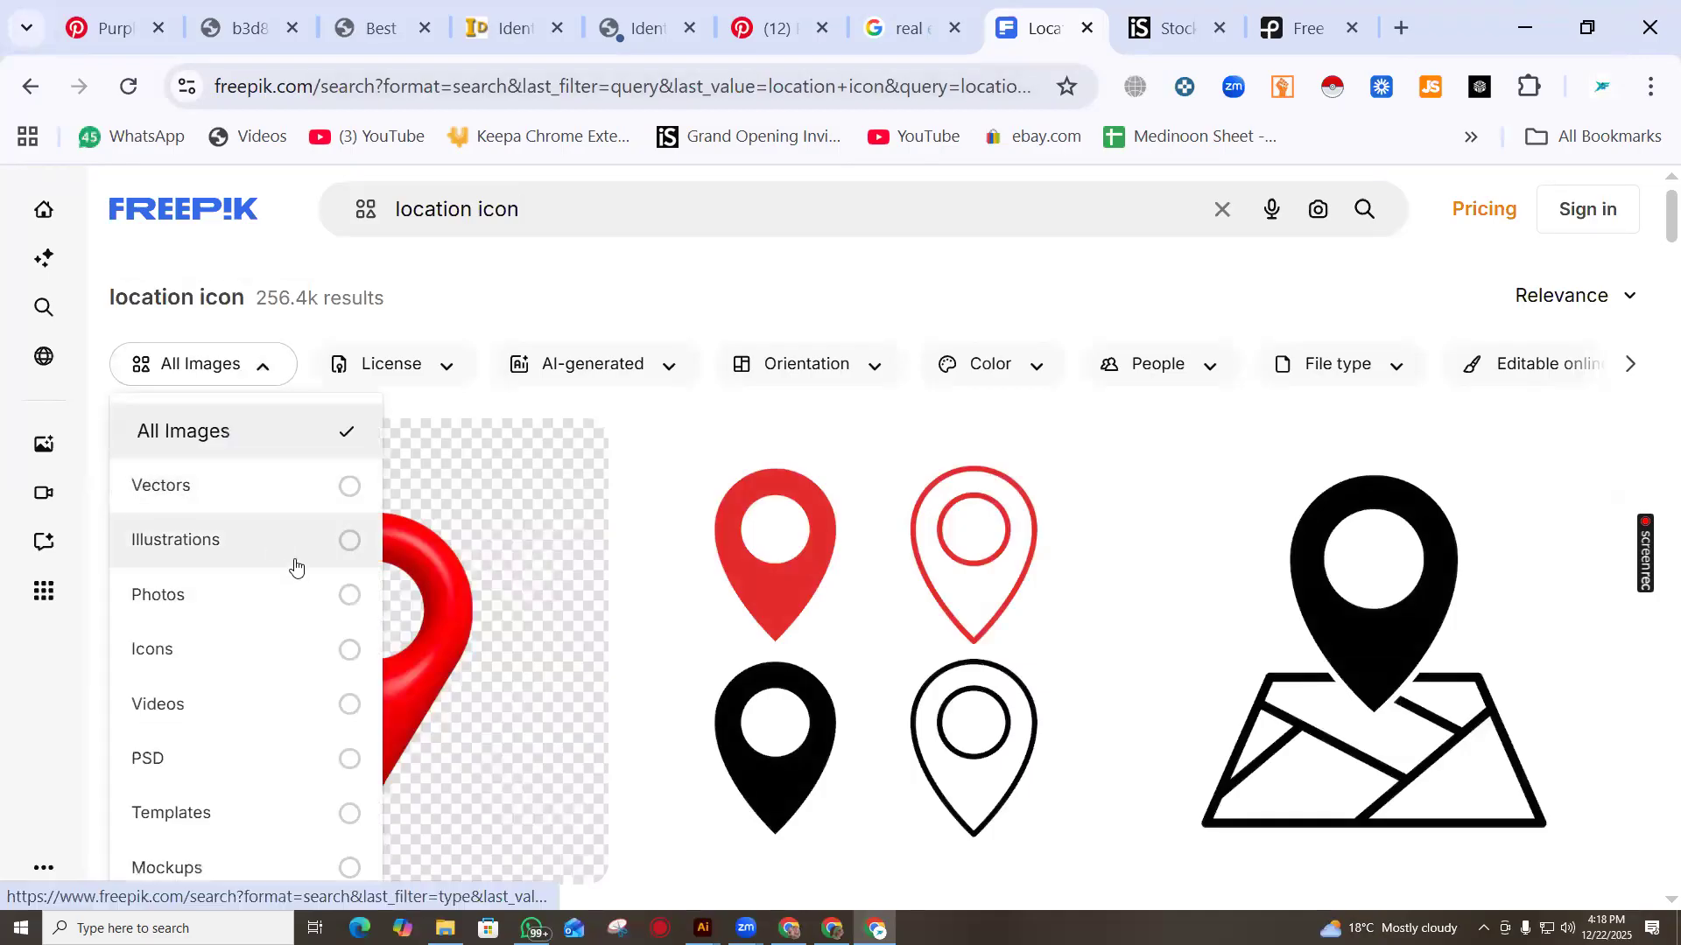
pyautogui.click(253, 483)
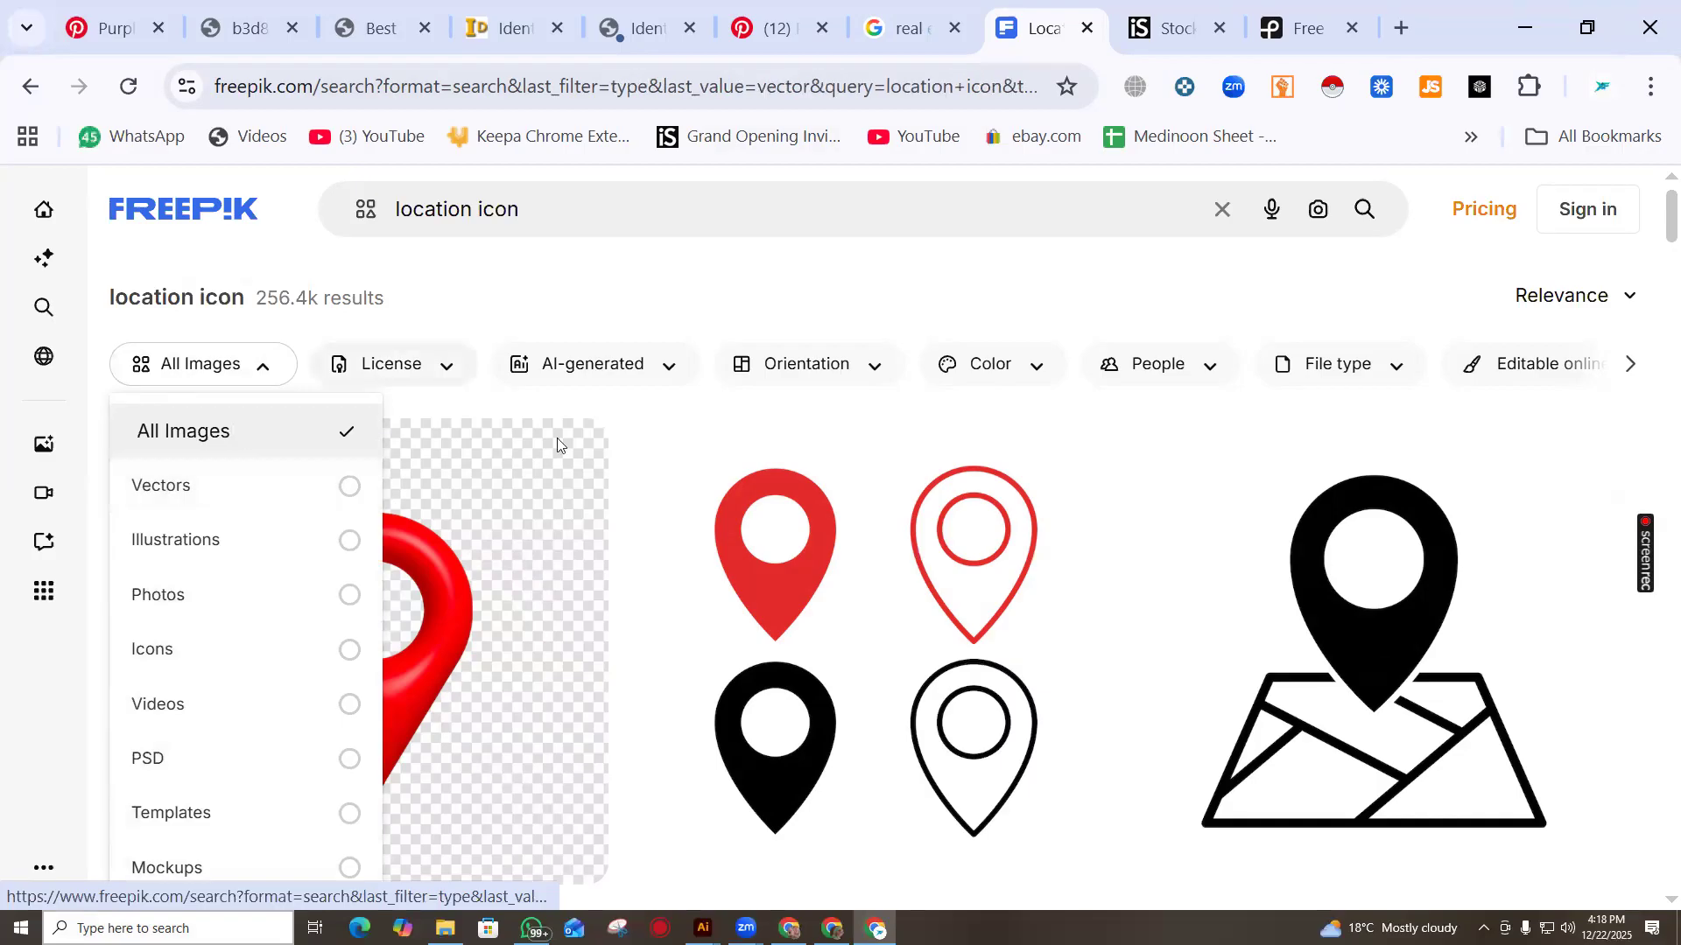
pyautogui.scroll(-1, 1001, 480)
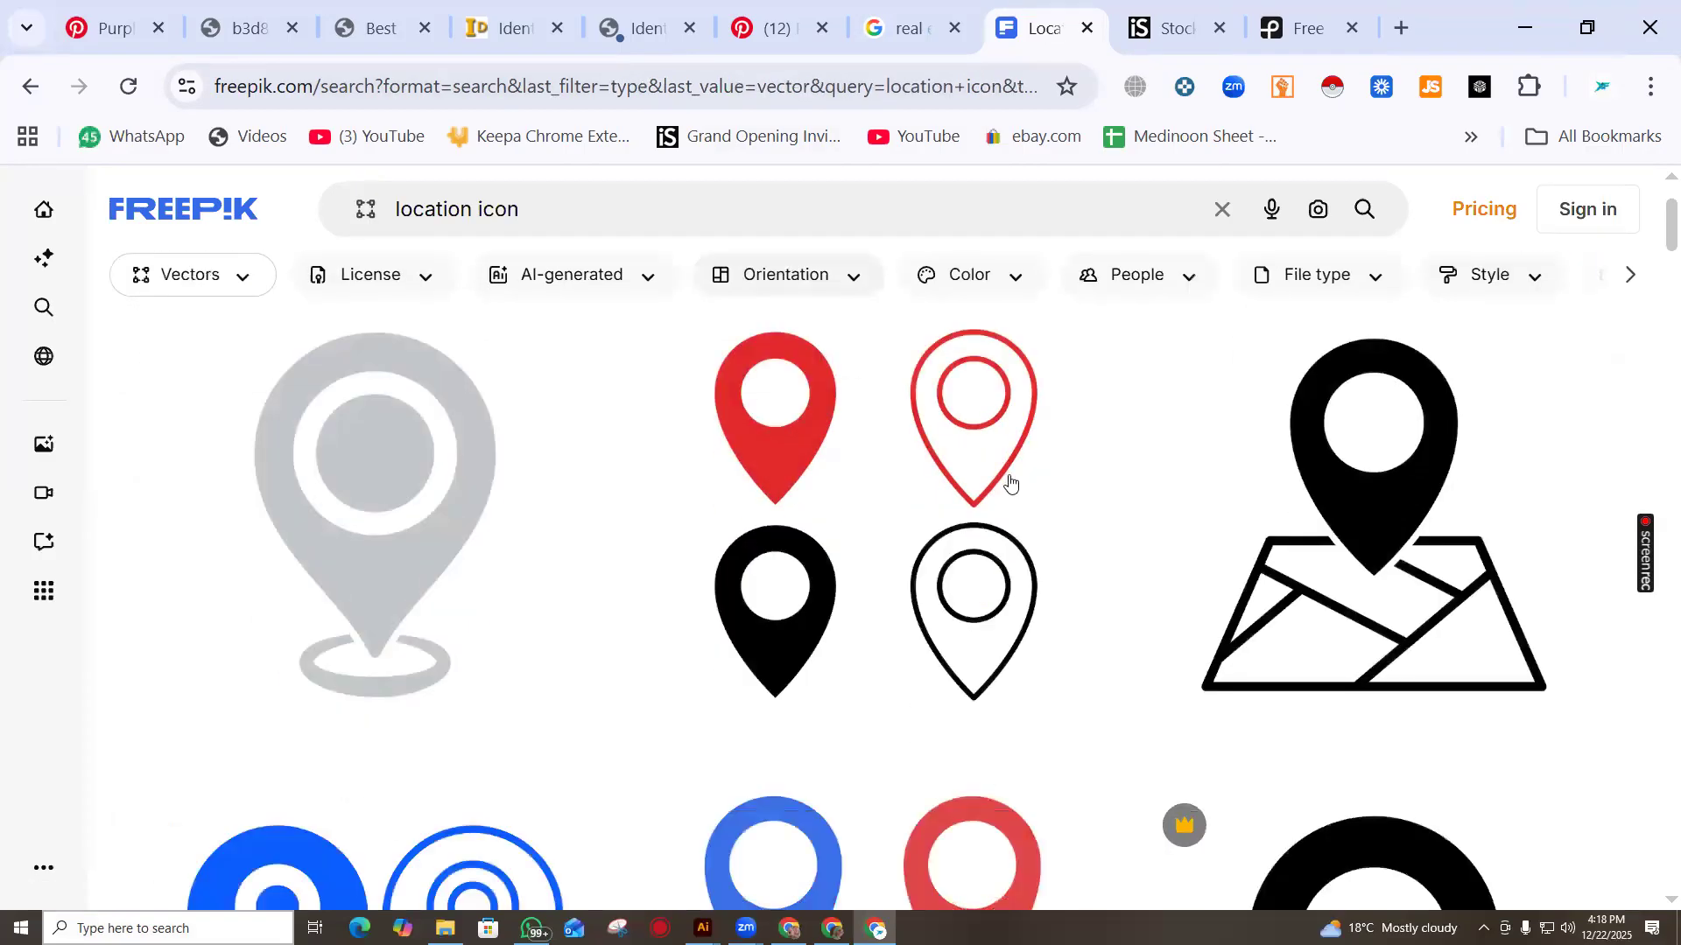
# Open the "Grey location pin" vector and download it
pyautogui.click(322, 501)
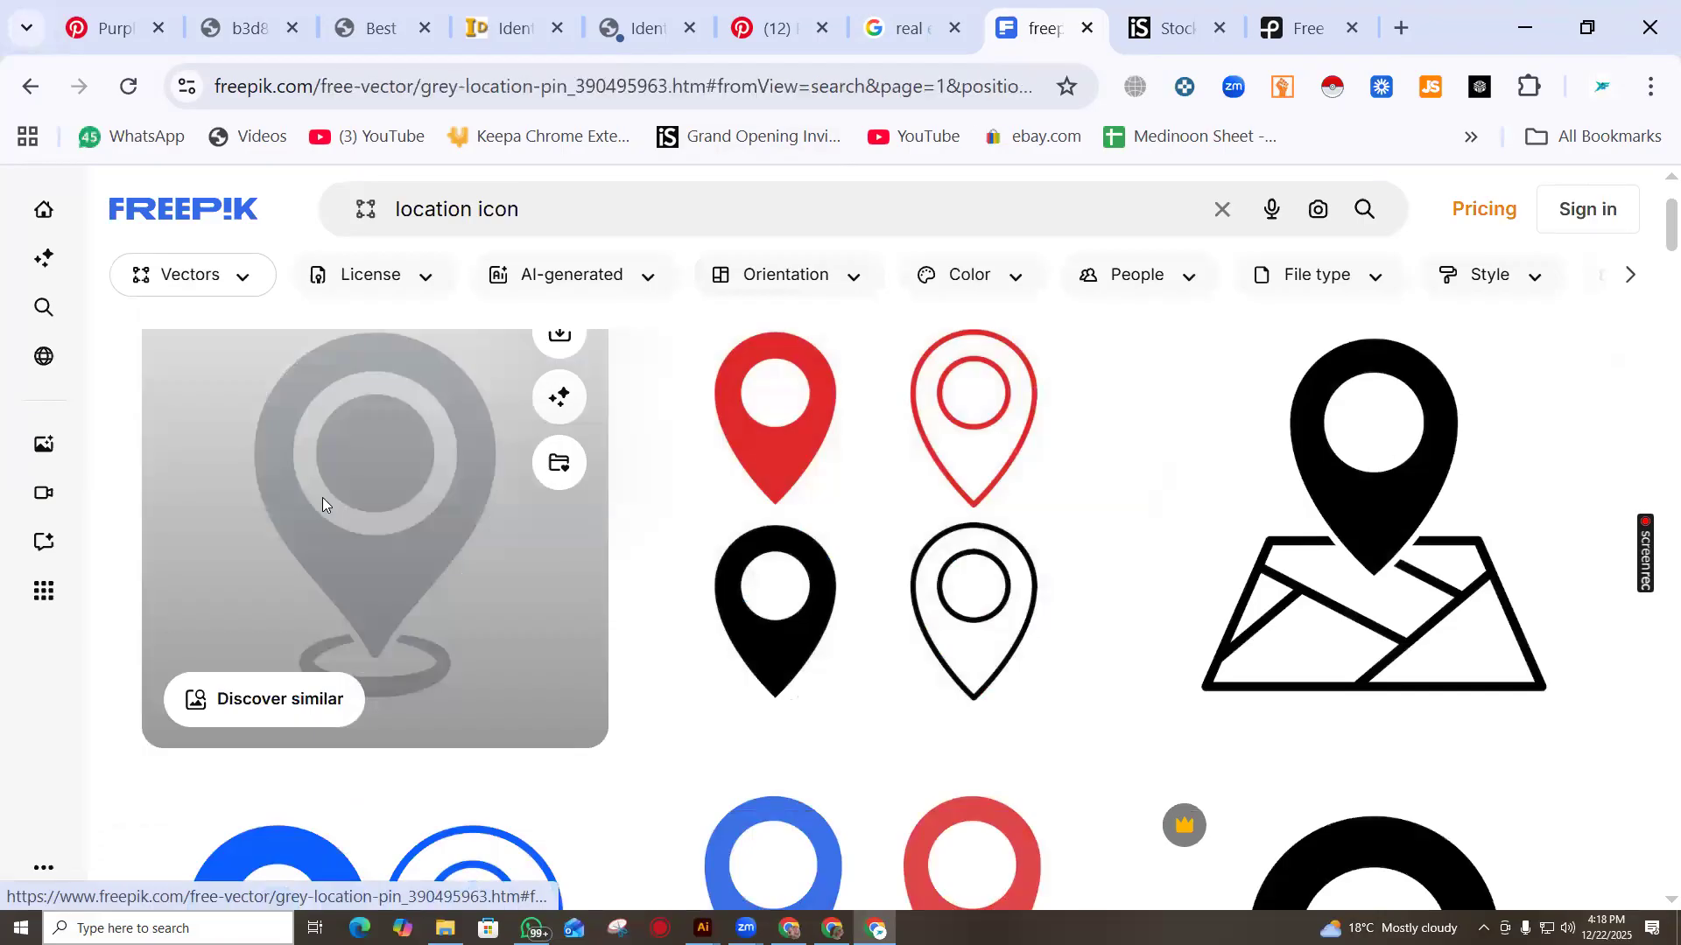
pyautogui.rightClick(872, 462)
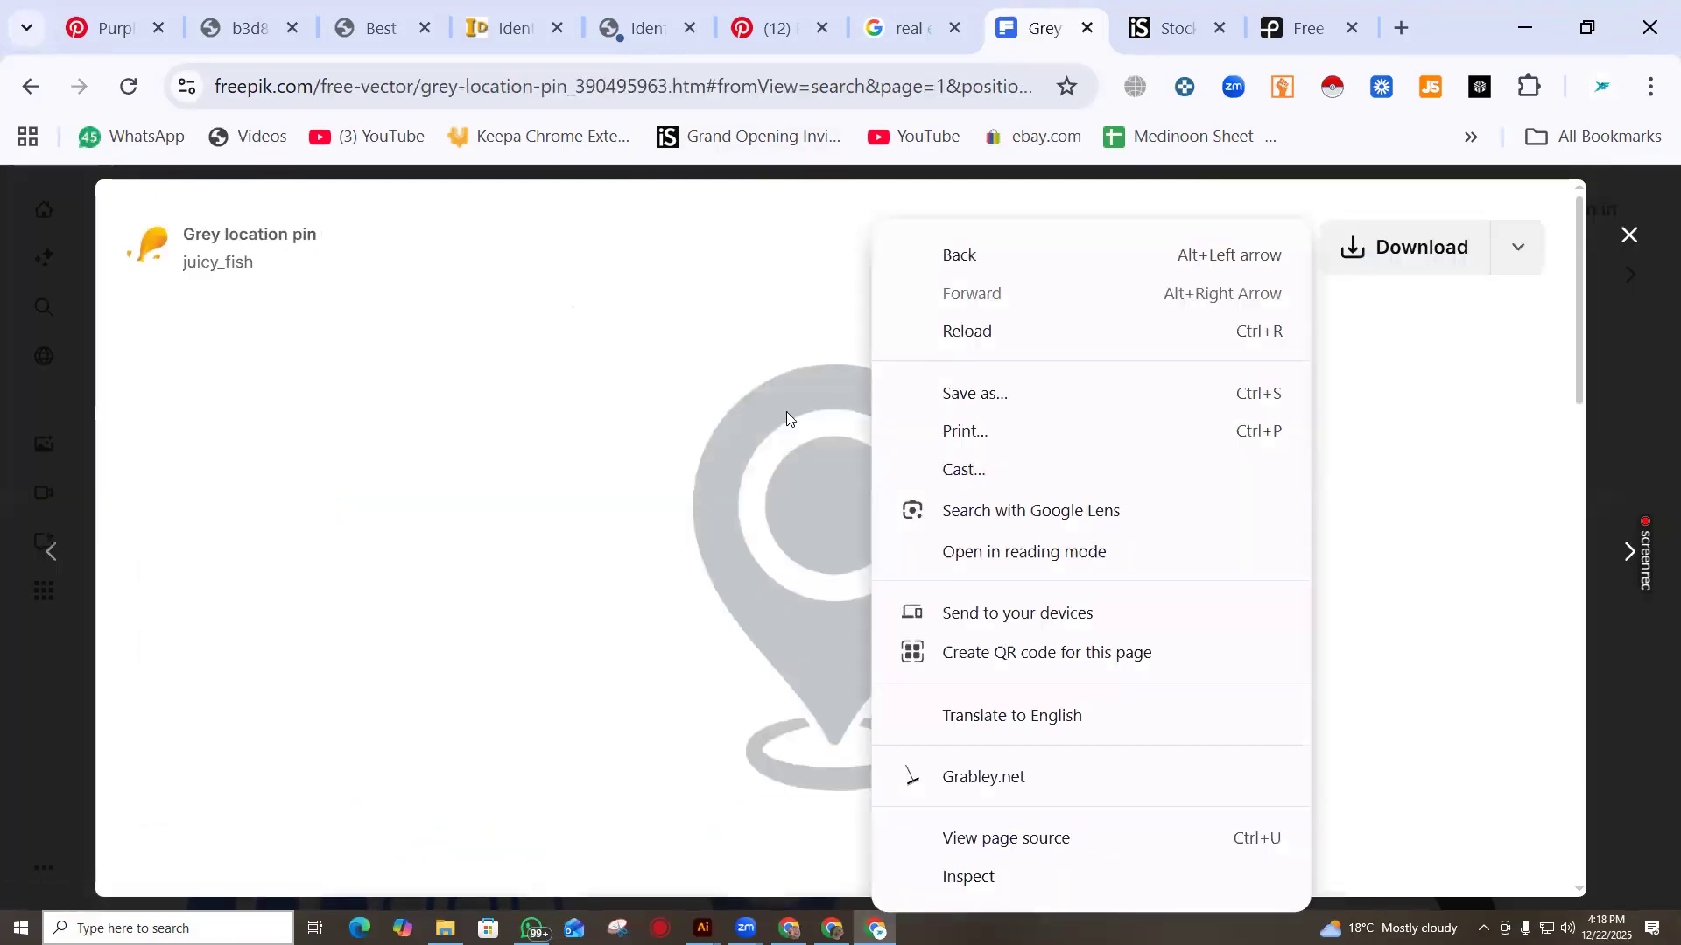
pyautogui.click(1373, 249)
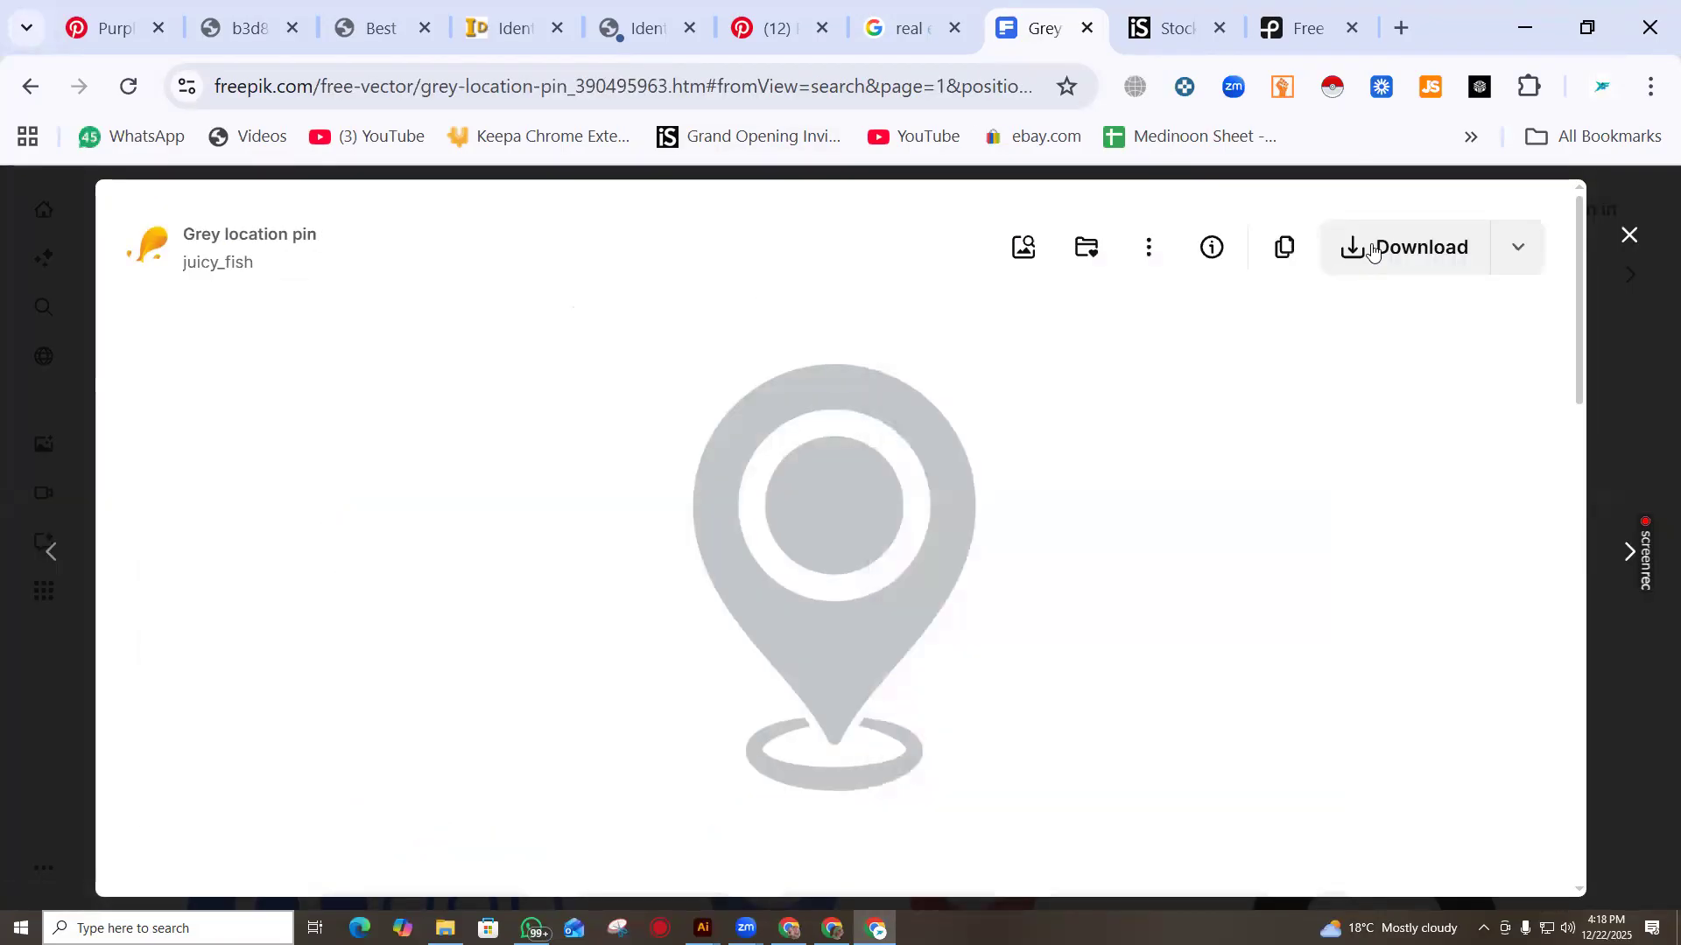
pyautogui.click(1373, 249)
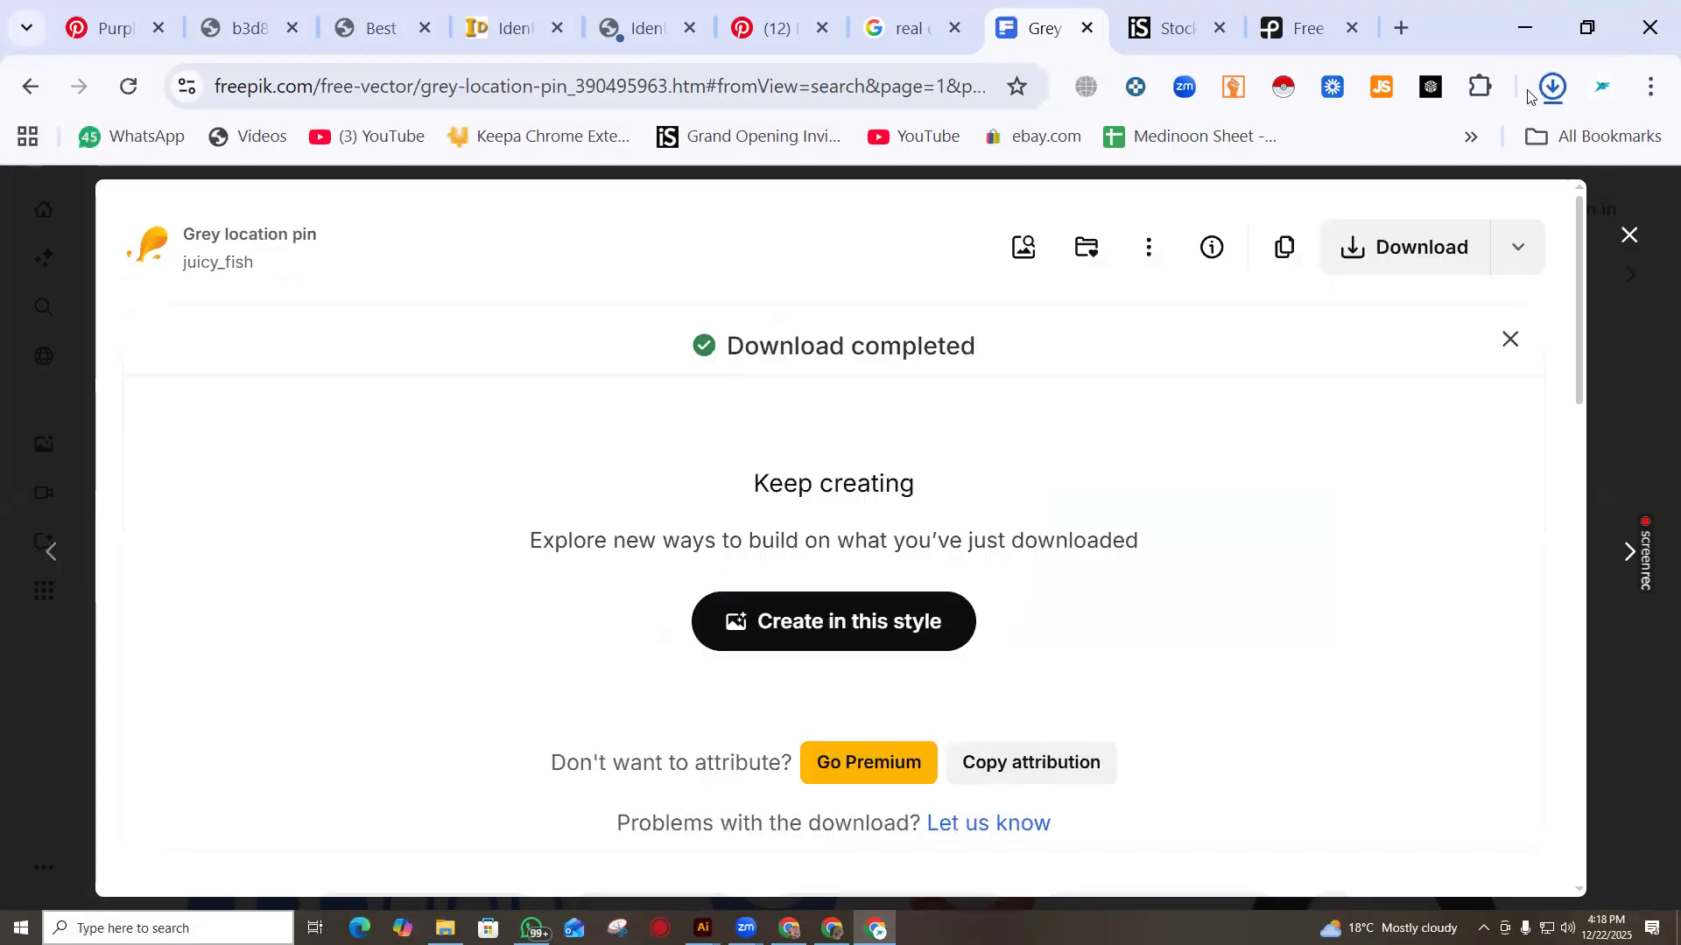
# Switch to File Explorer, clear away the other windows, and select grey-location-pin.zip in a maximized view of the Downloads folder
pyautogui.click(1547, 90)
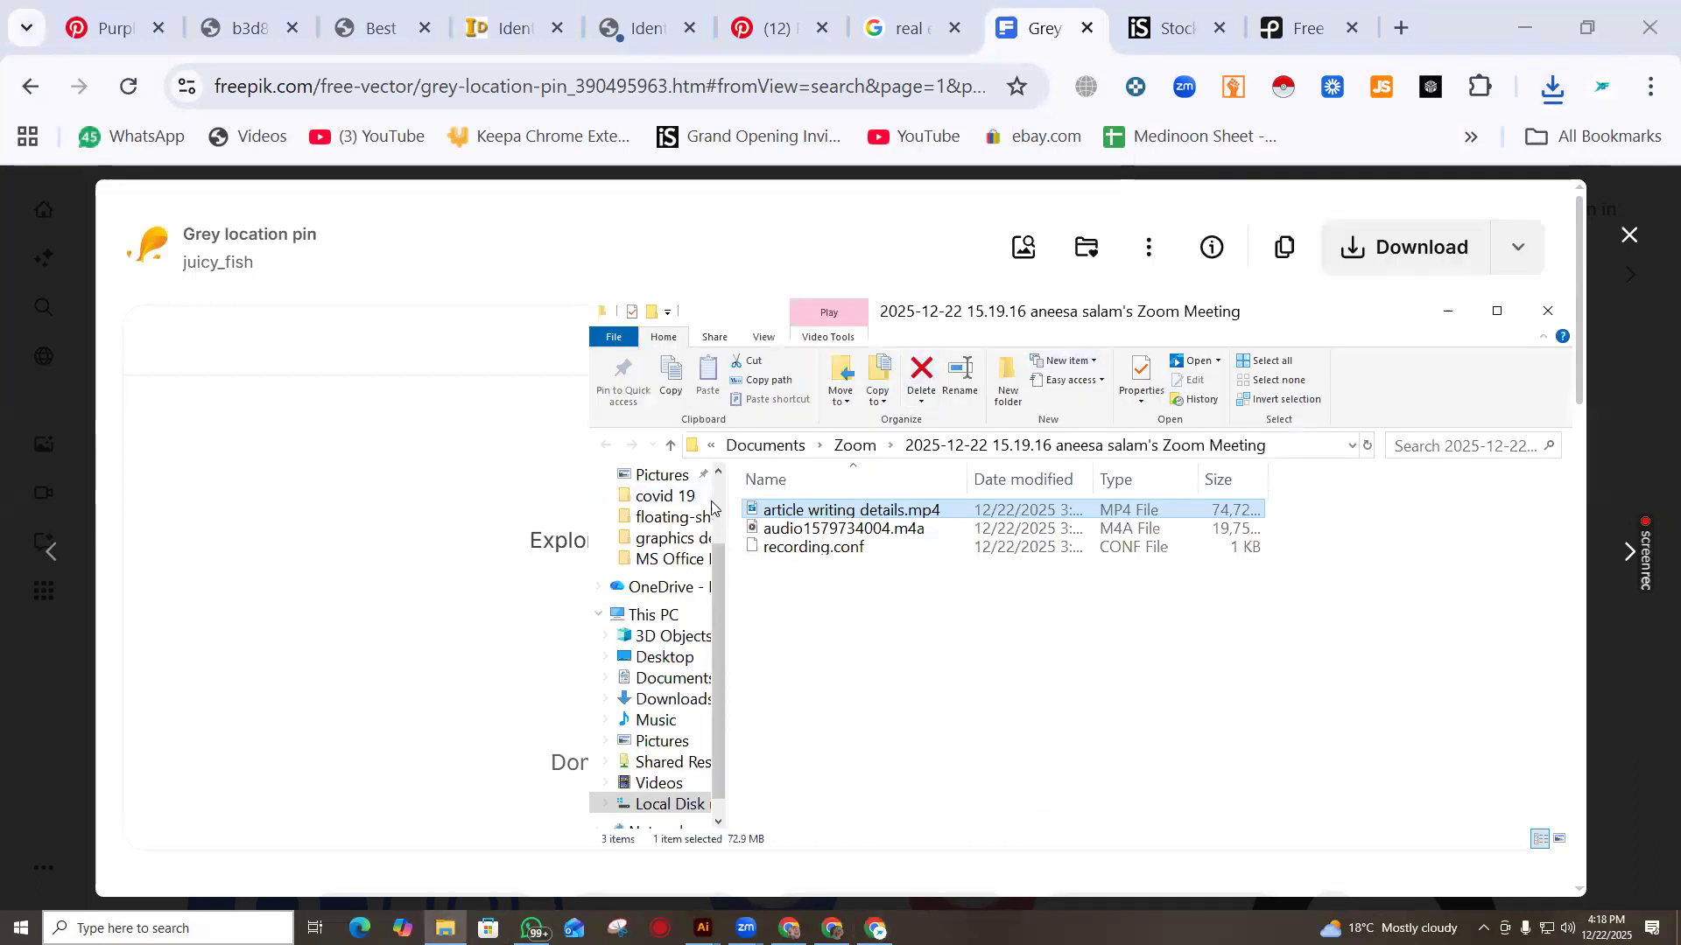
pyautogui.click(446, 928)
pyautogui.click(446, 928)
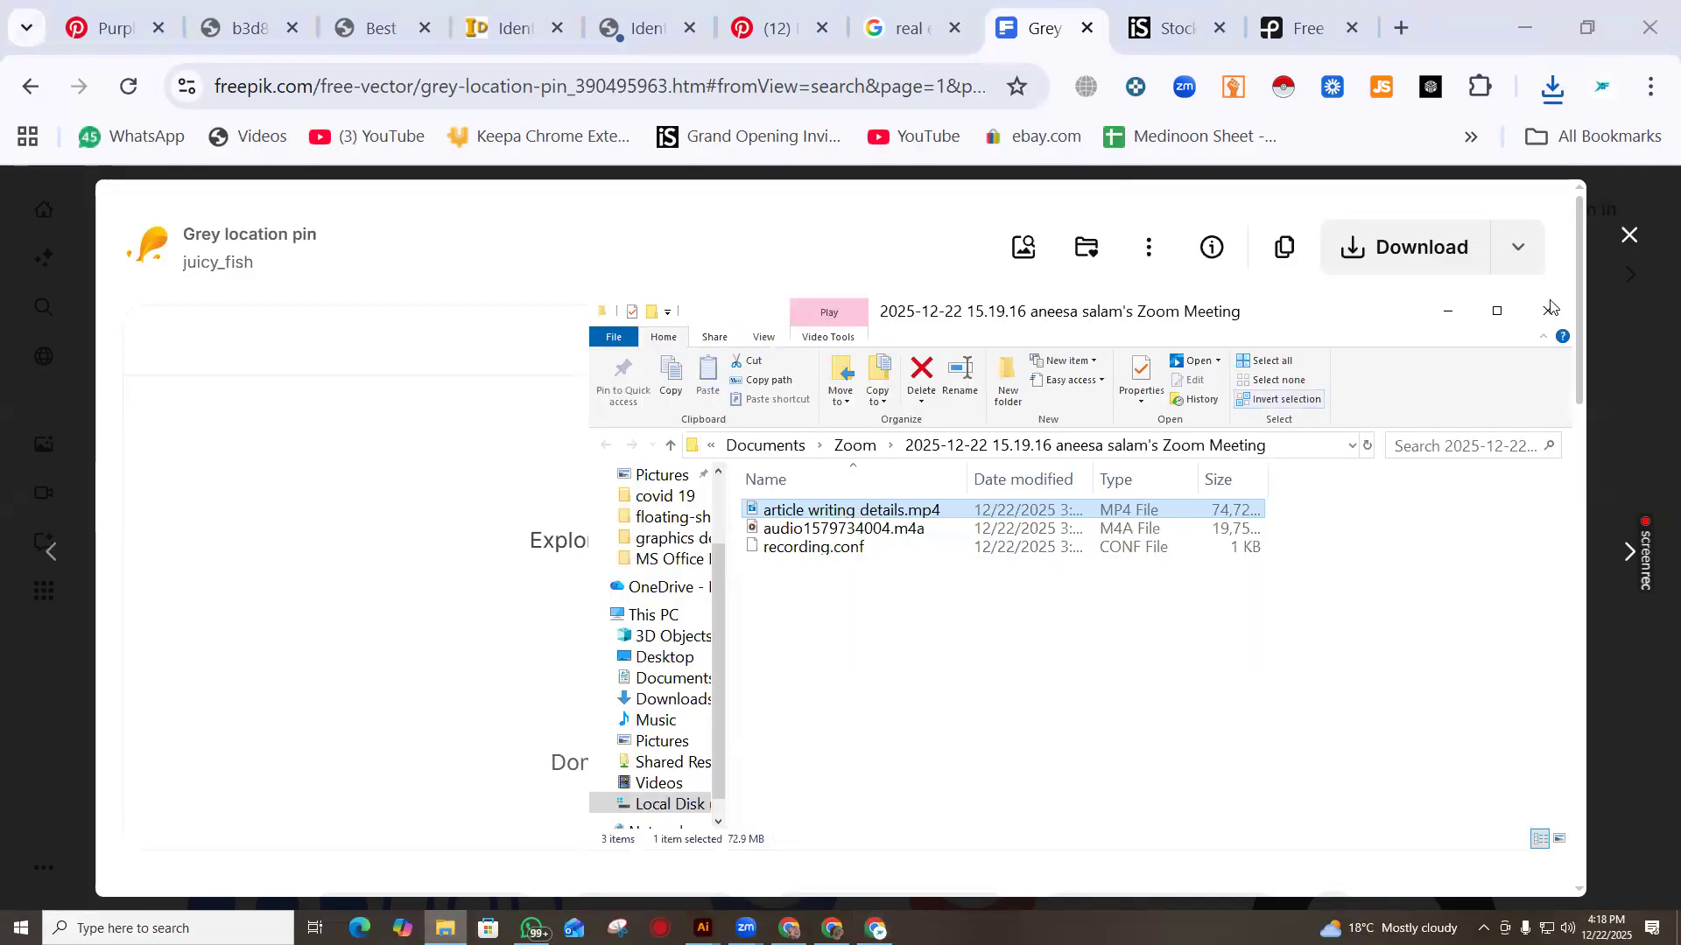
pyautogui.hotkey('ctrl', 'f')
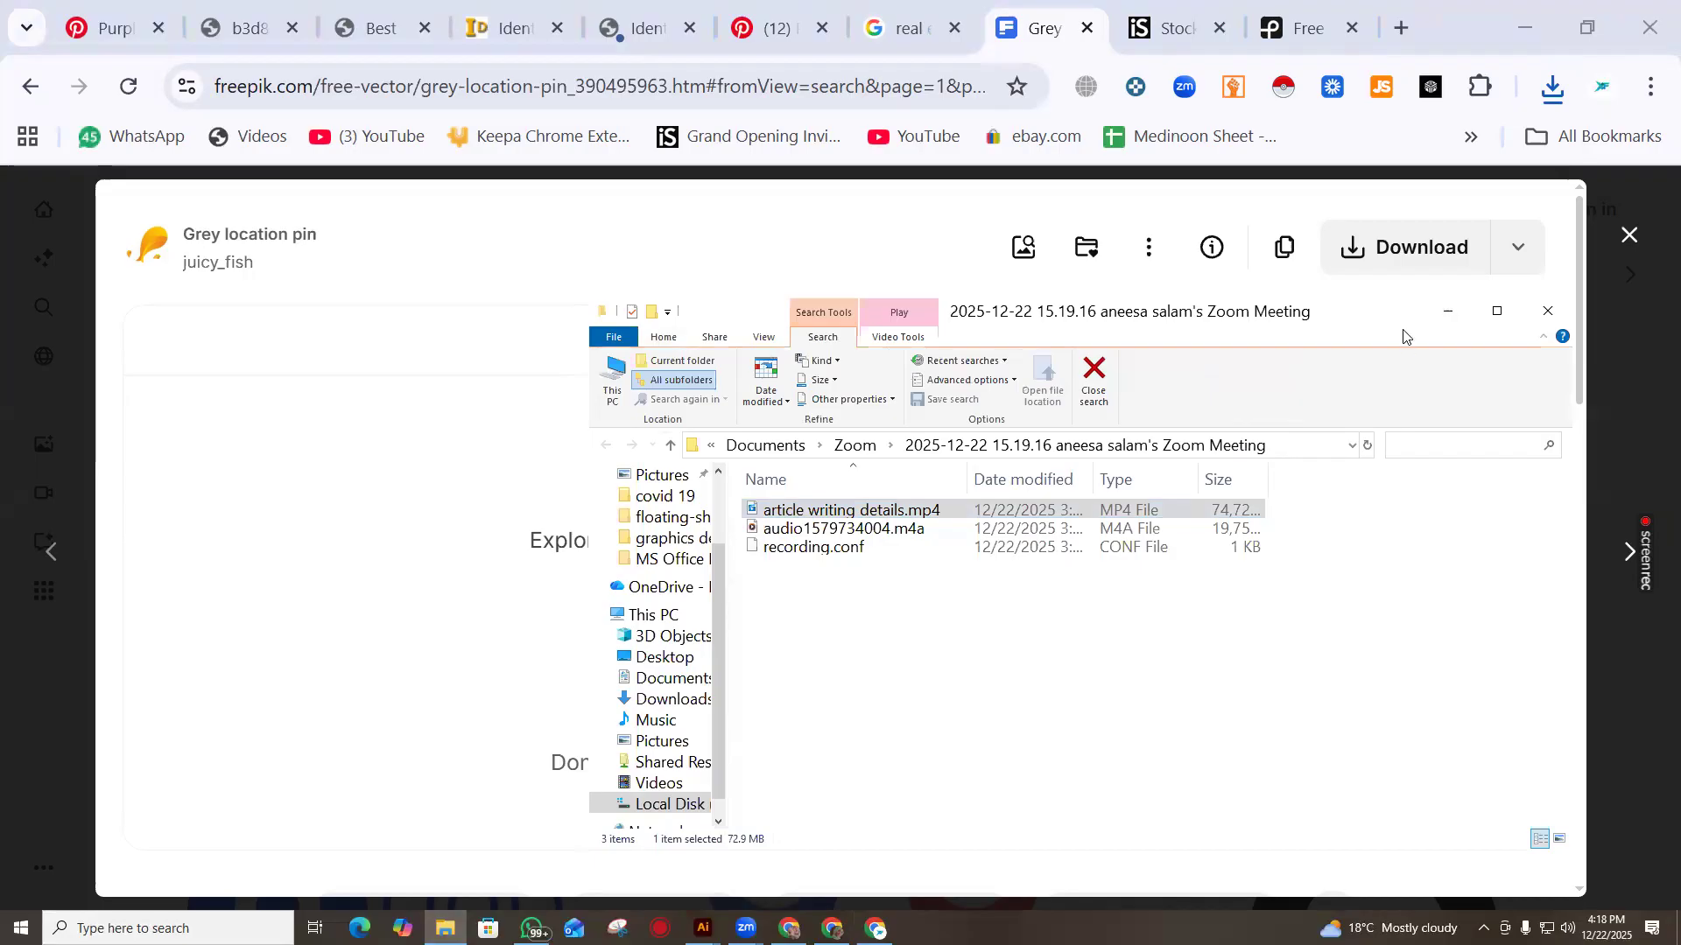
pyautogui.click(1523, 14)
pyautogui.click(1524, 14)
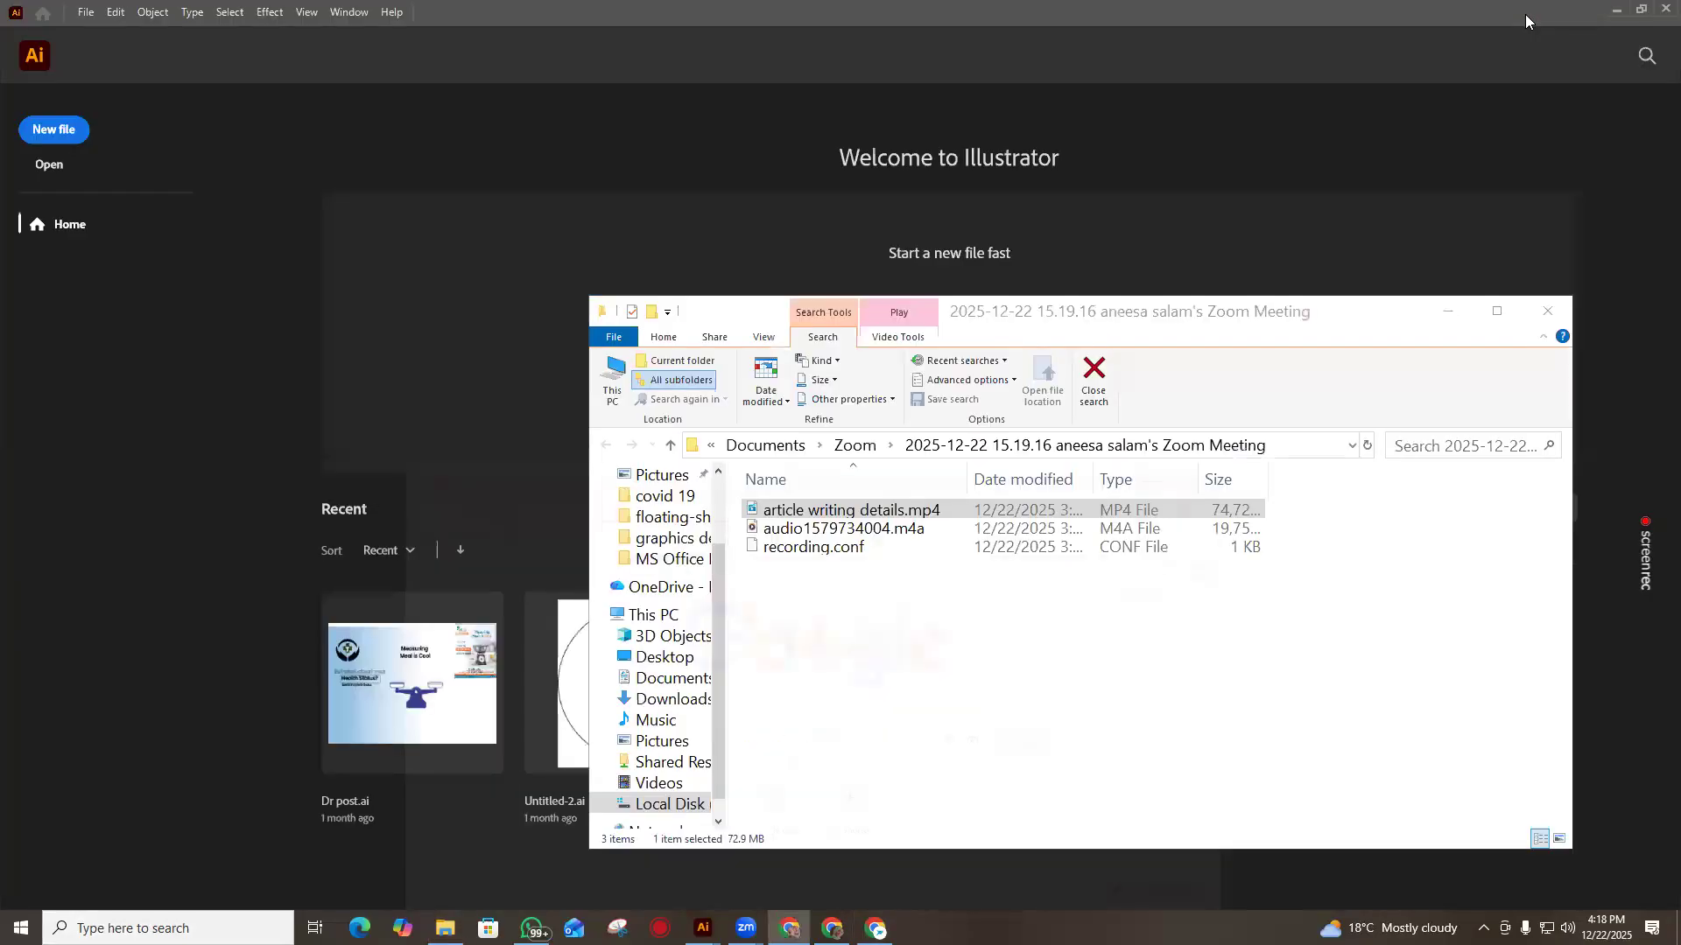
pyautogui.click(1618, 7)
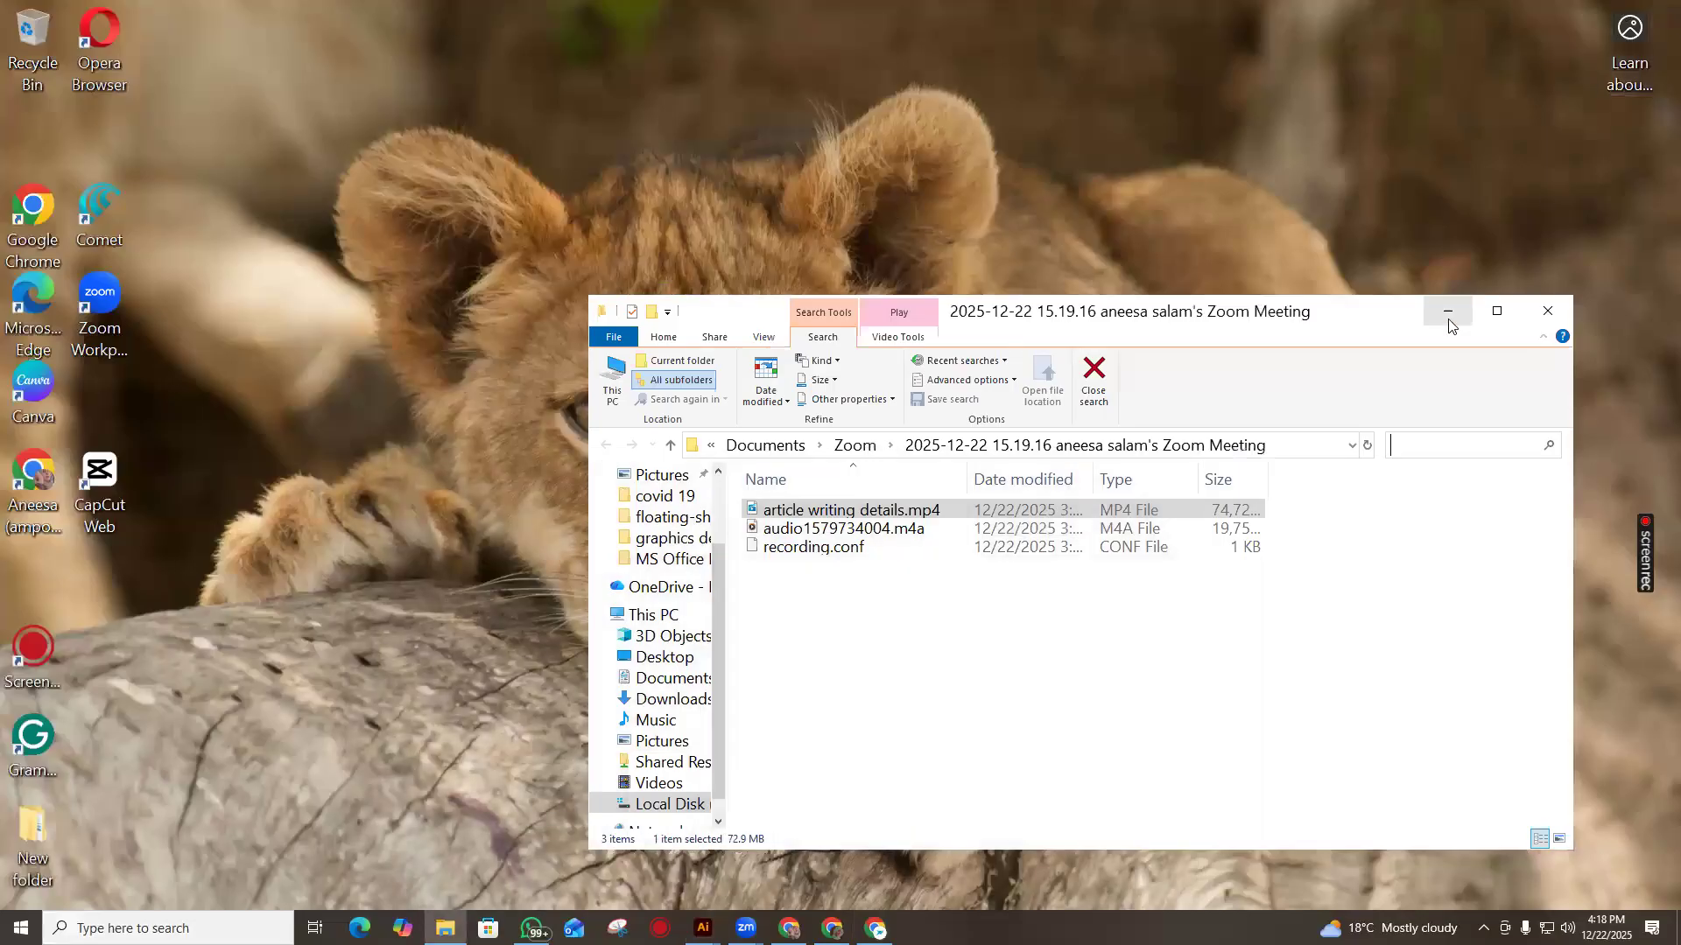
pyautogui.click(1448, 319)
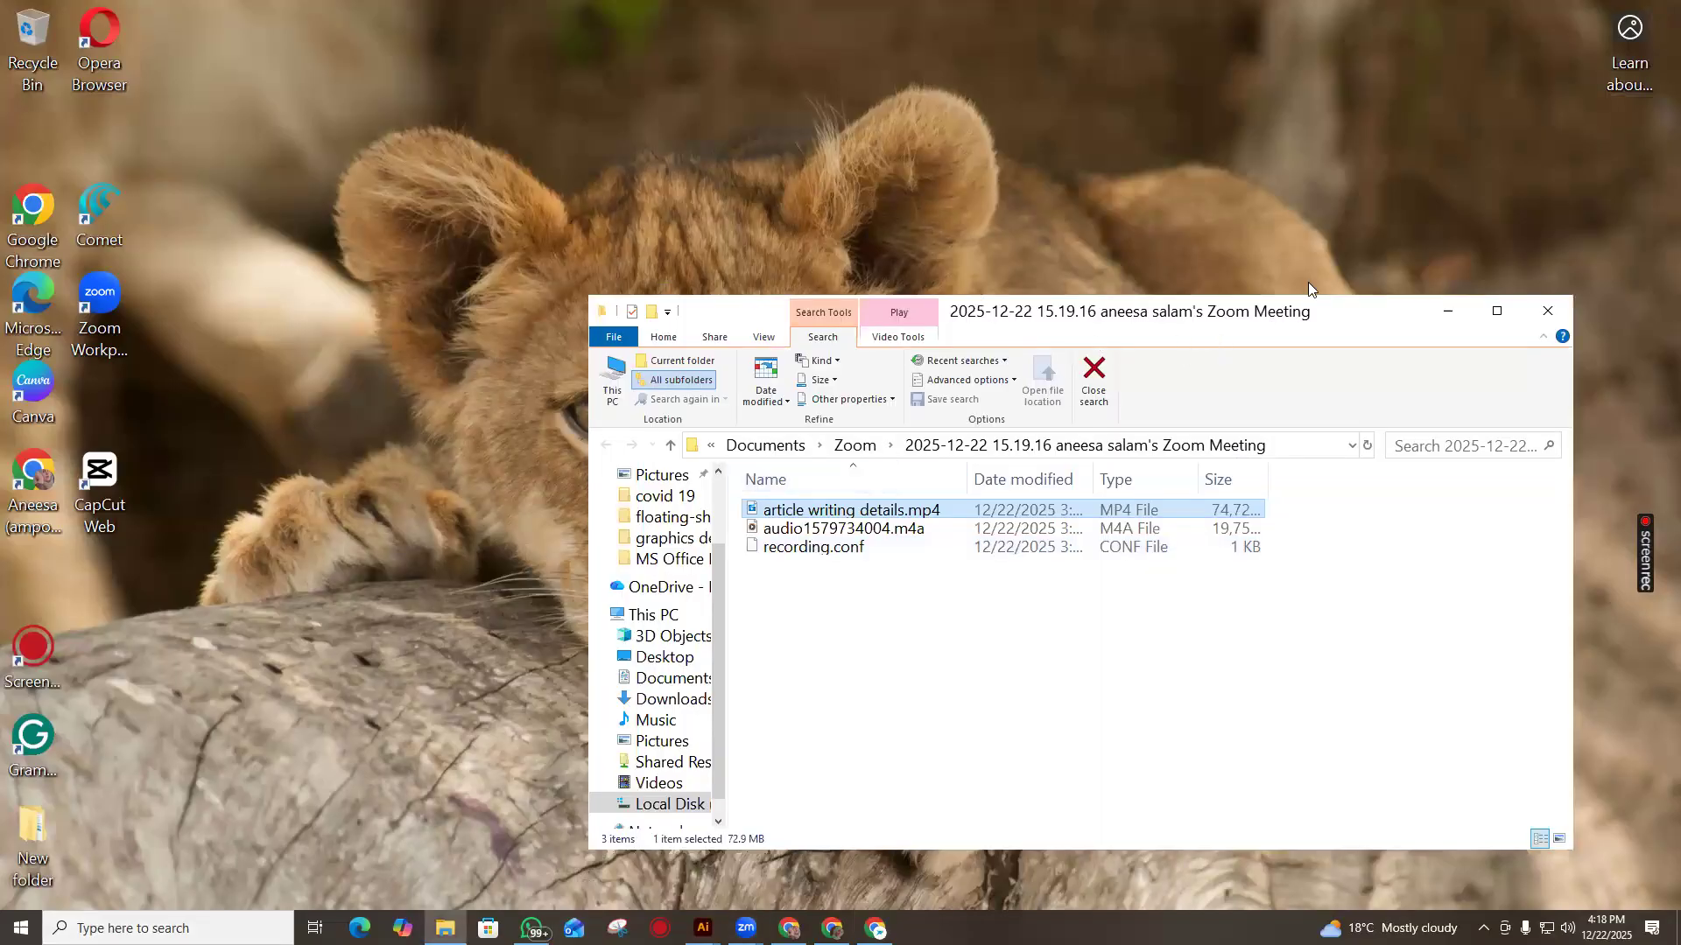
pyautogui.press('super+Up')
pyautogui.click(112, 229)
pyautogui.click(180, 254)
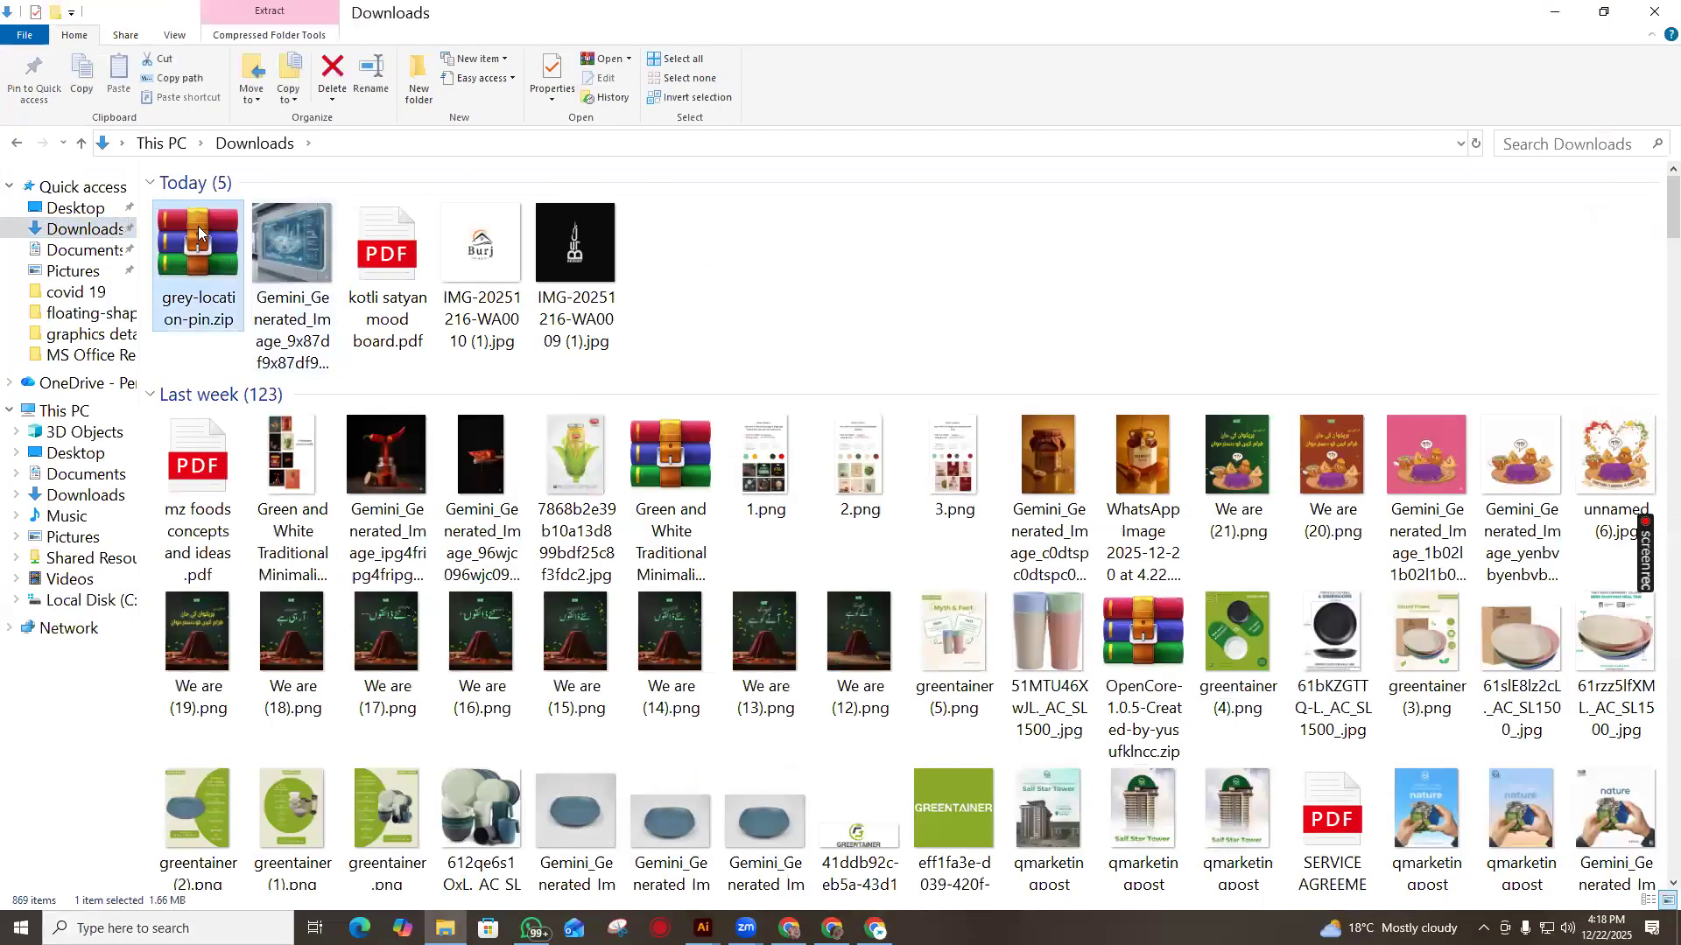
# Extract grey-location-pin.zip directly into the Downloads folder
pyautogui.rightClick(180, 223)
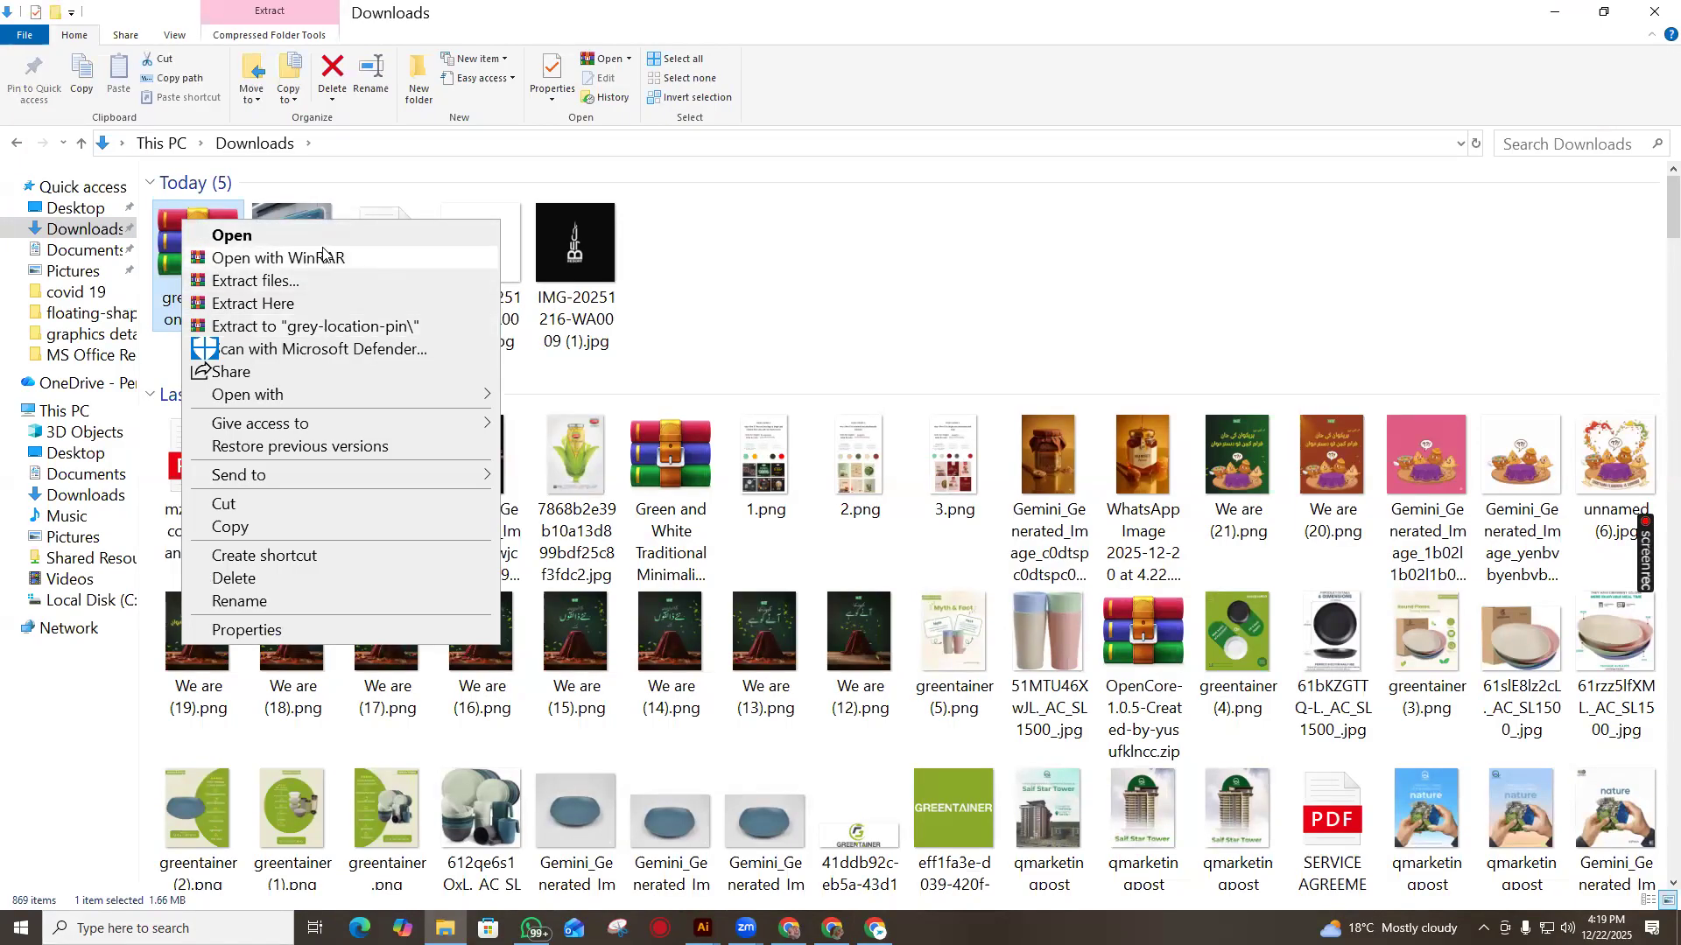
pyautogui.rightClick(167, 216)
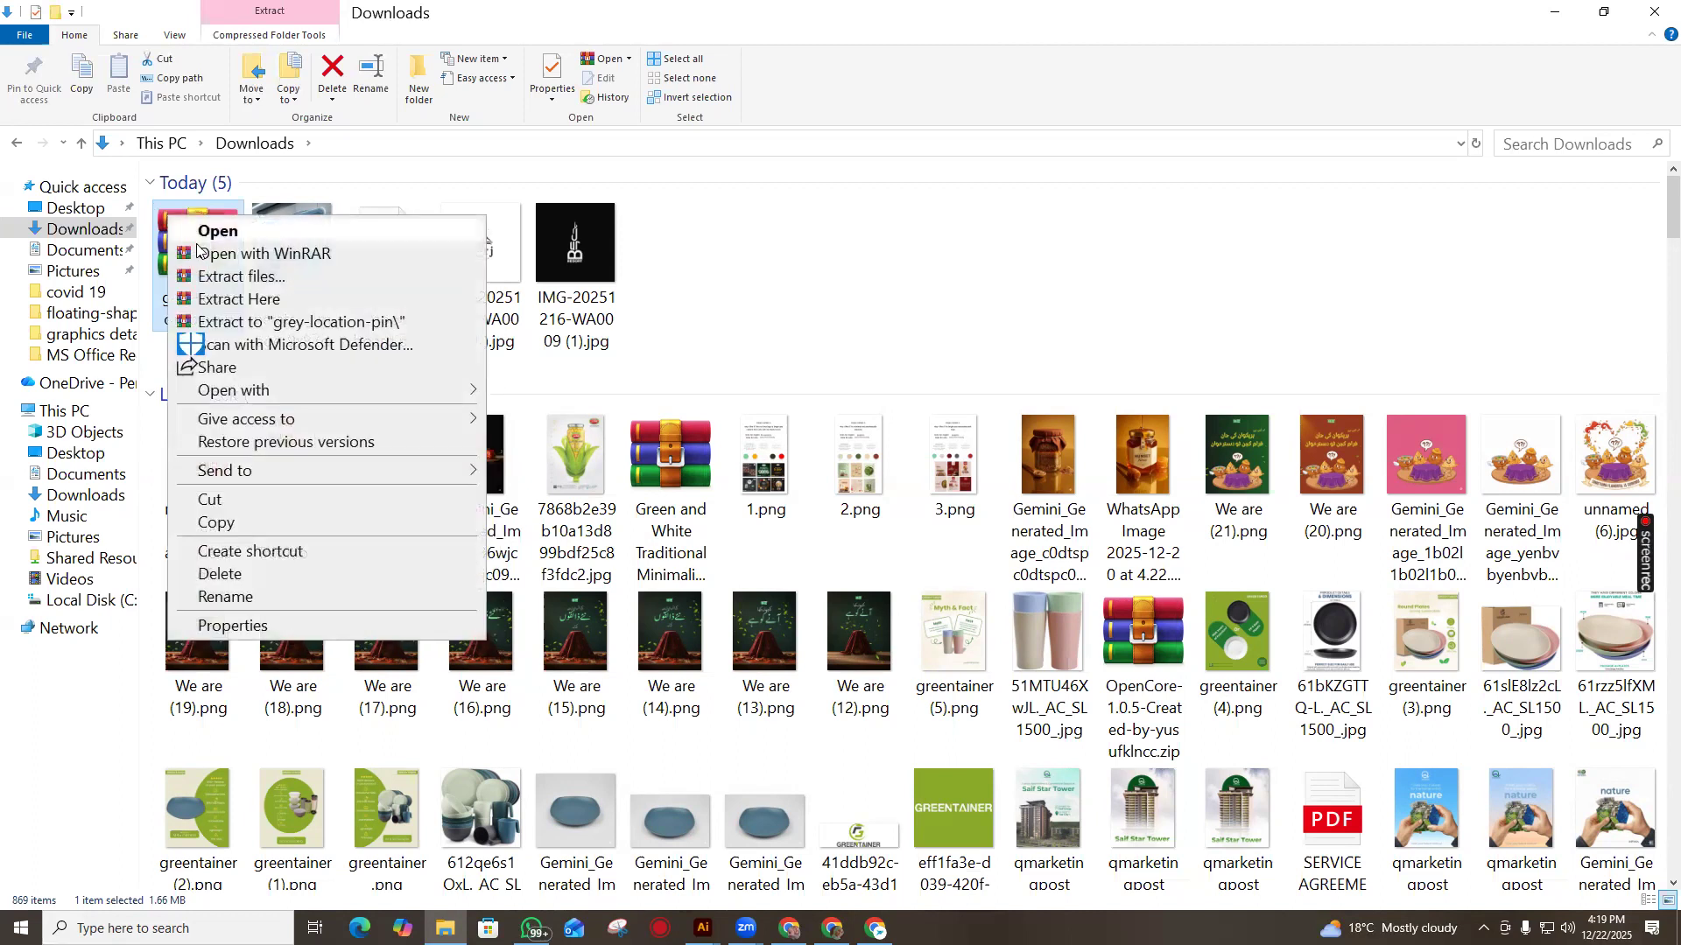
pyautogui.click(259, 298)
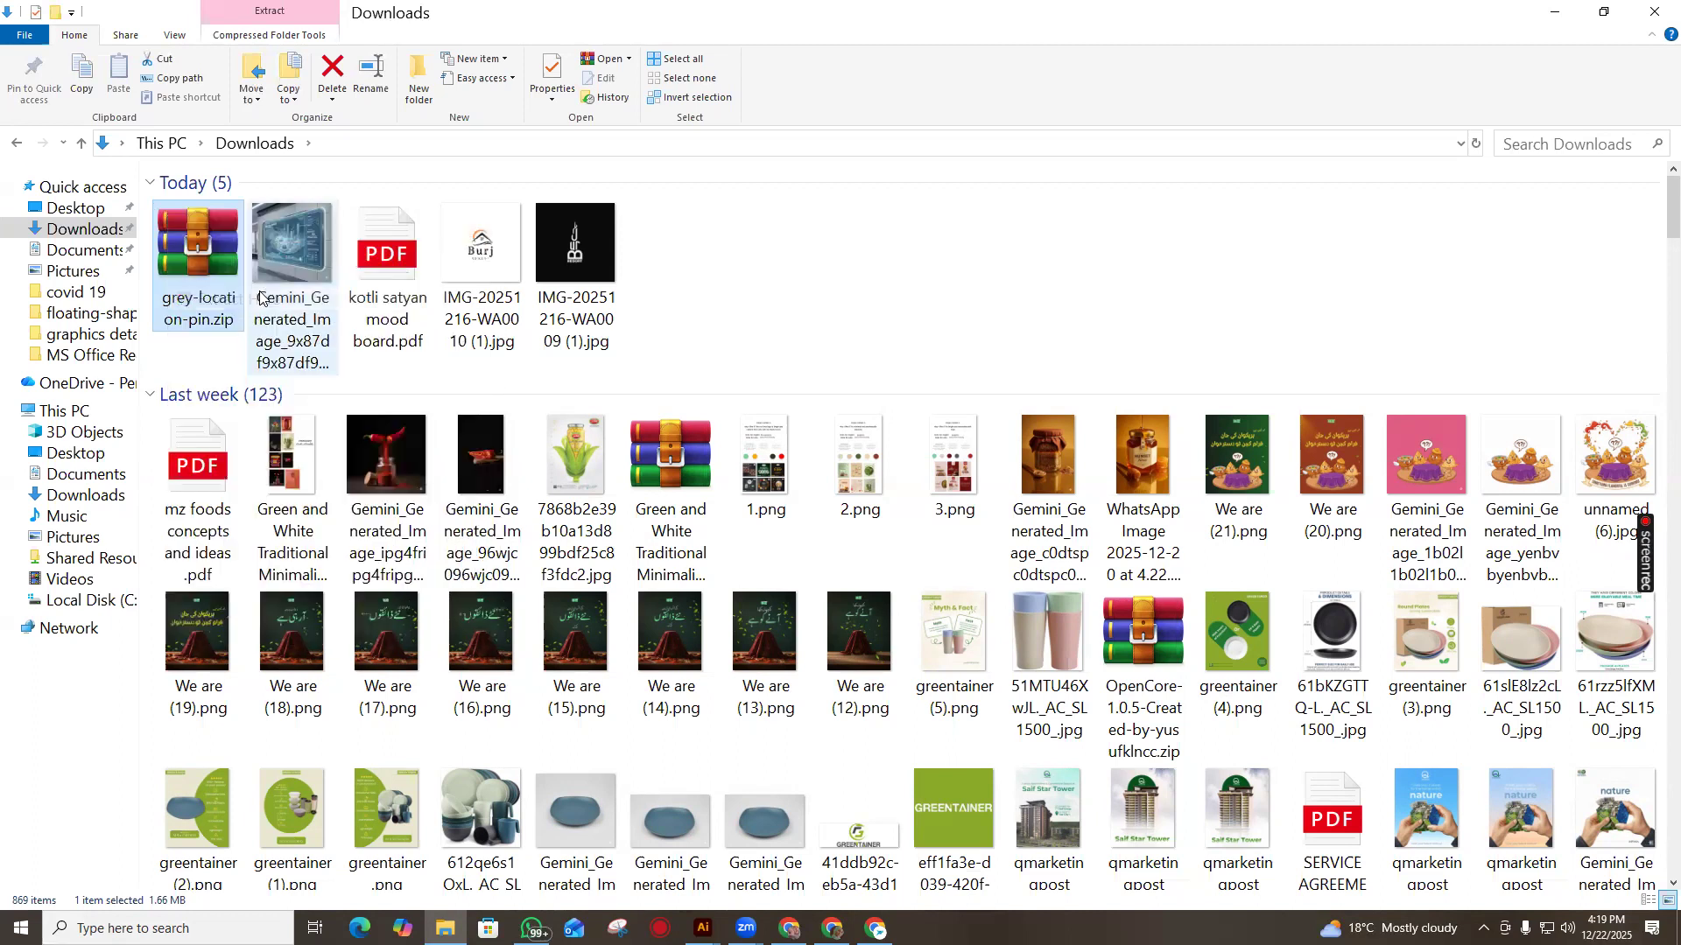
pyautogui.rightClick(217, 283)
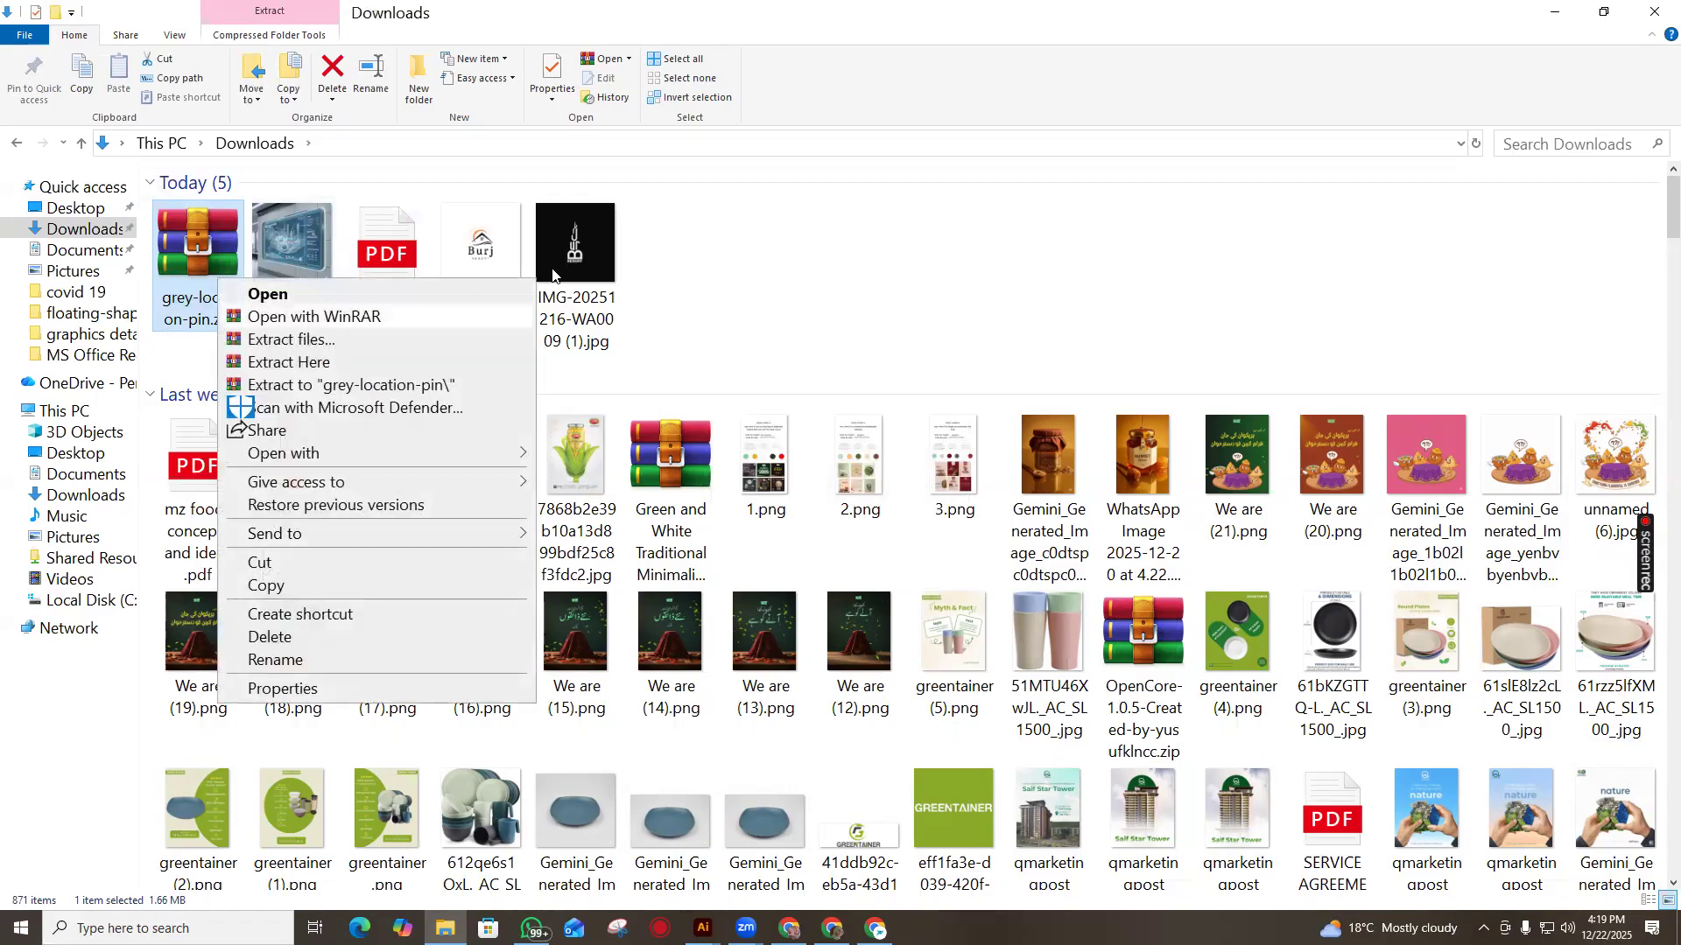
pyautogui.click(975, 244)
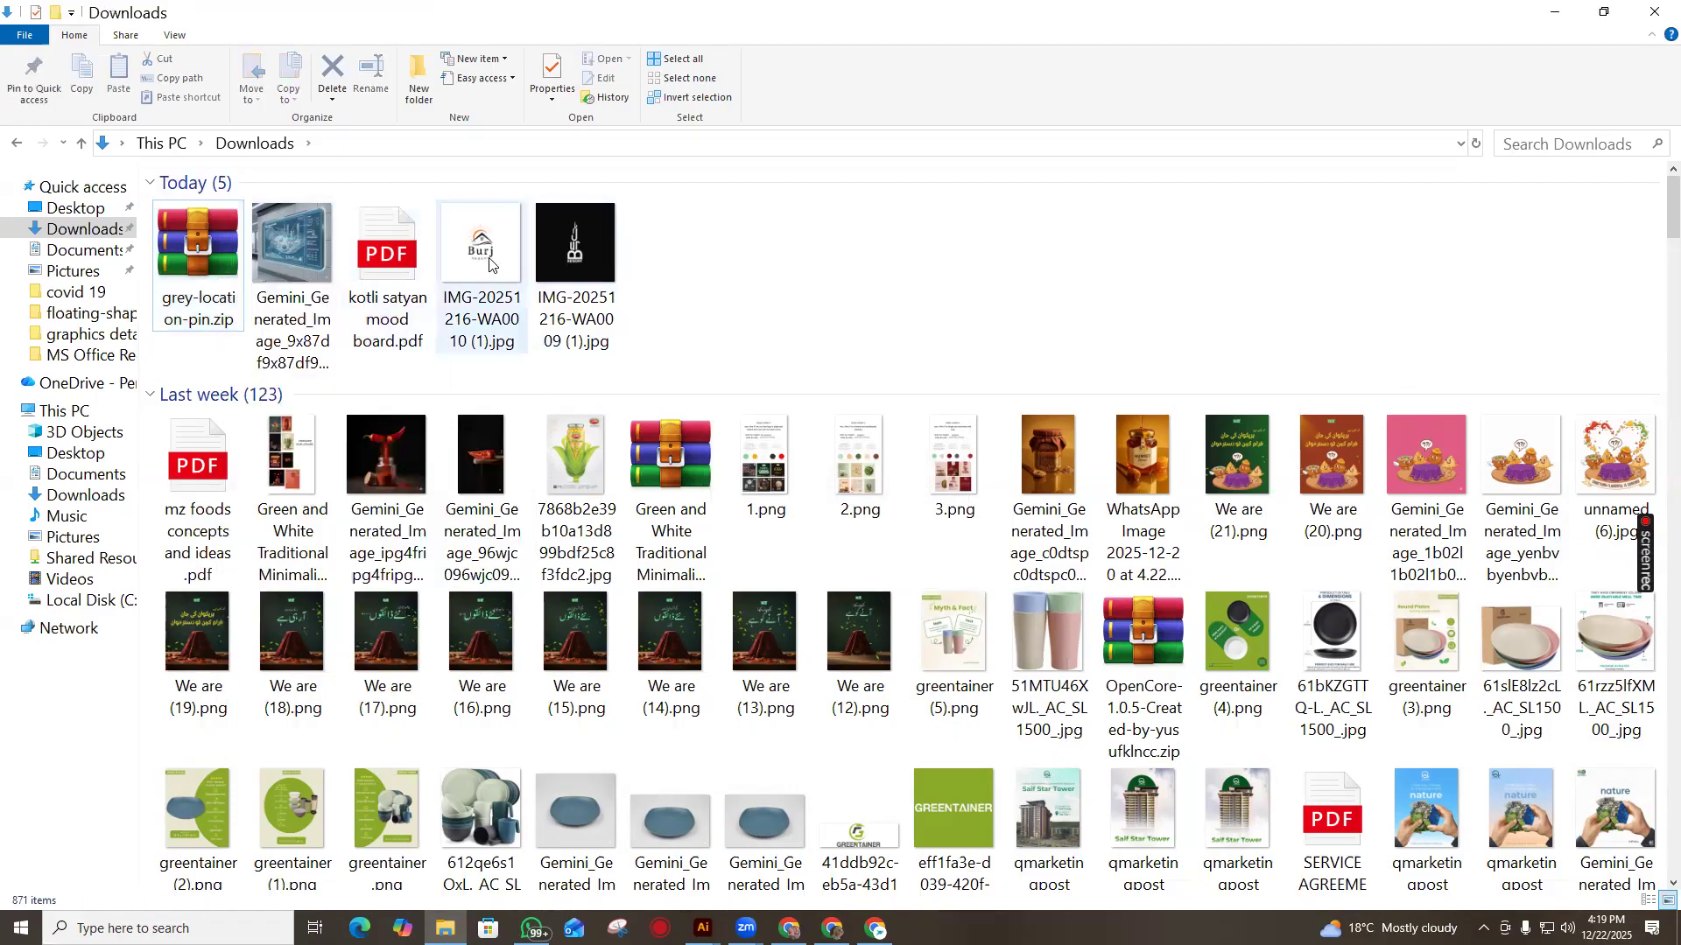
# Look through the Downloads folder for the files extracted from the location pin archive
pyautogui.scroll(-3, 952, 493)
pyautogui.scroll(3, 952, 492)
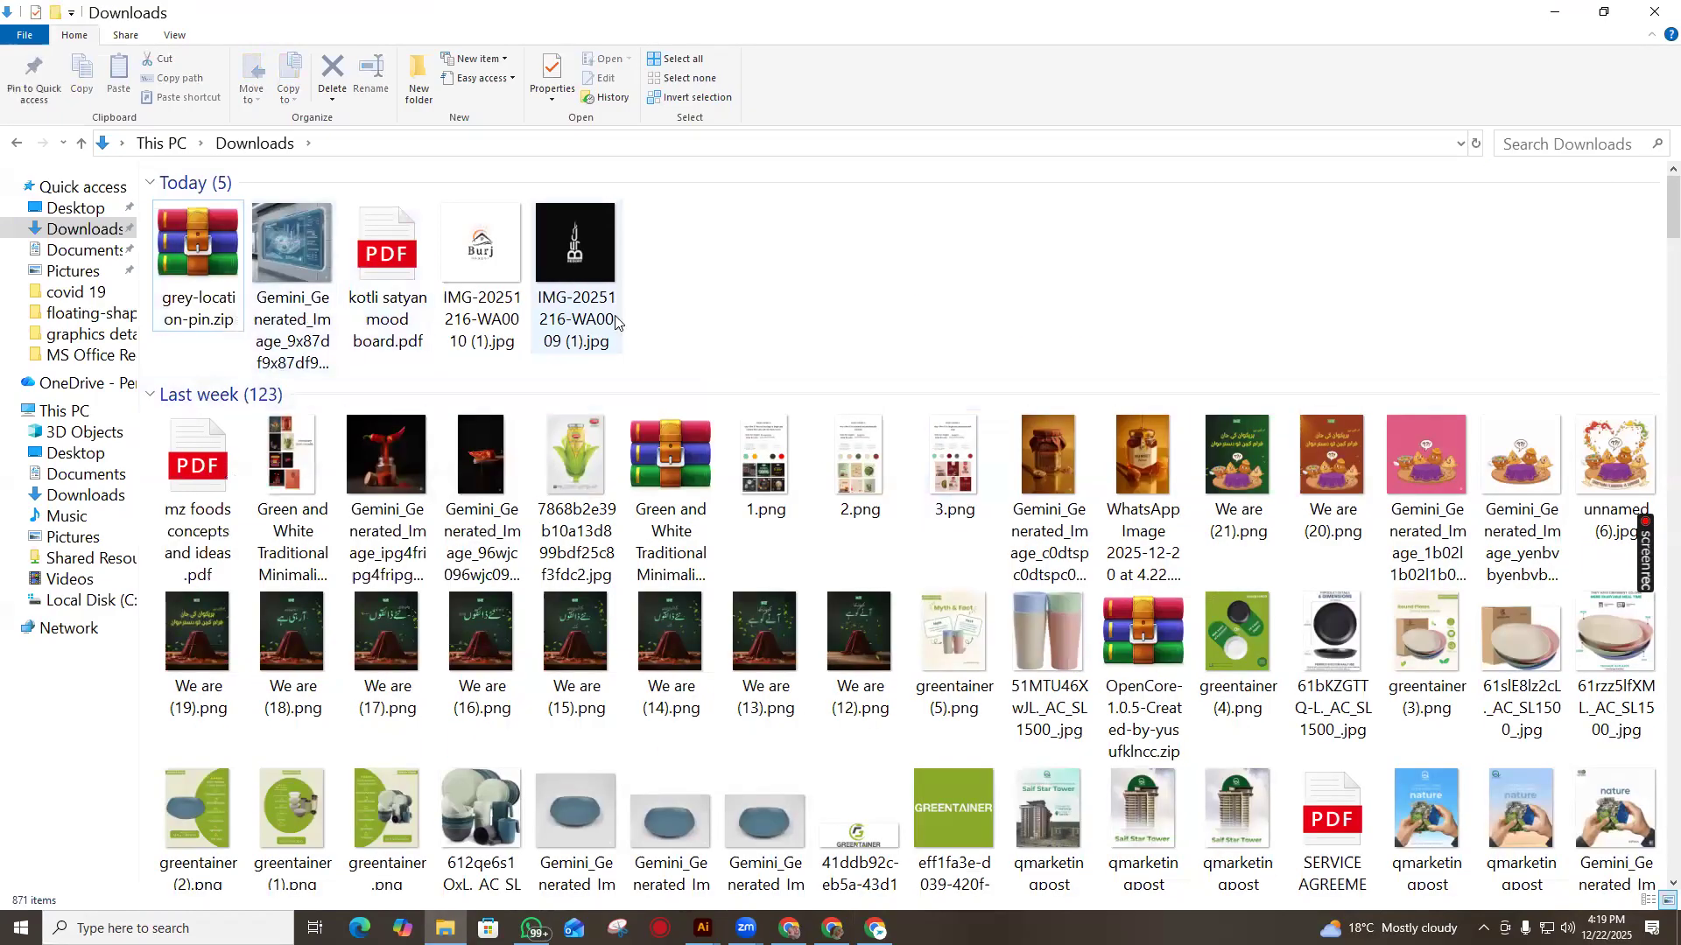
pyautogui.scroll(-7, 620, 326)
pyautogui.scroll(5, 1140, 742)
pyautogui.scroll(-5, 1242, 373)
pyautogui.scroll(-10, 1241, 373)
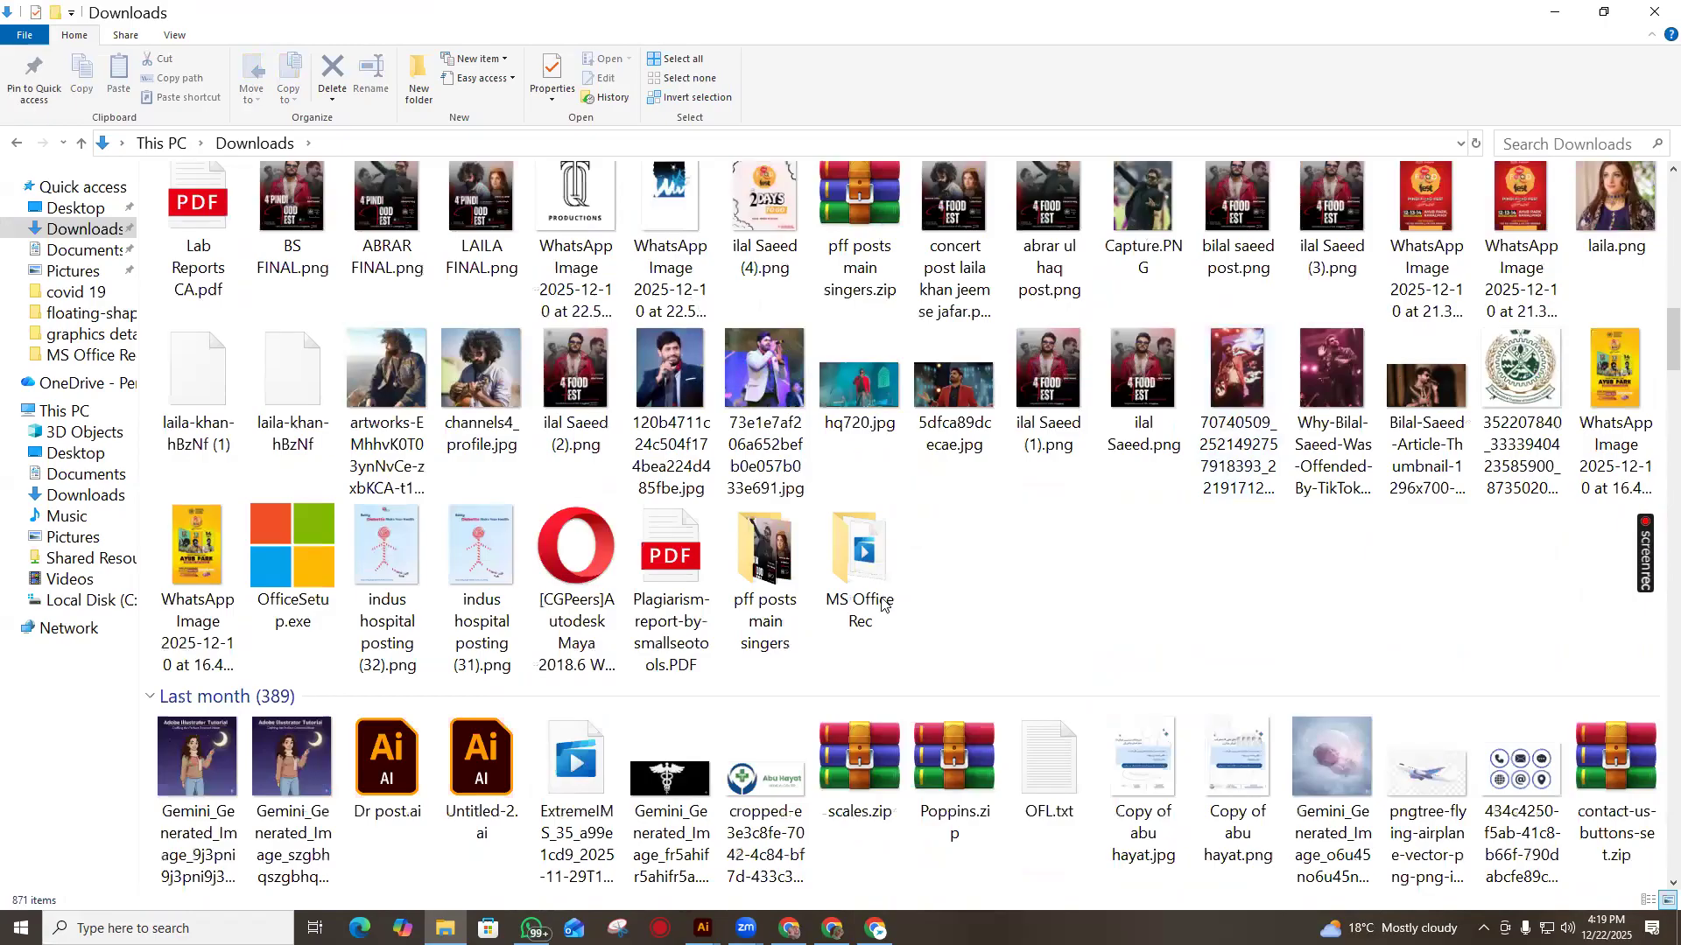
pyautogui.scroll(8, 1186, 599)
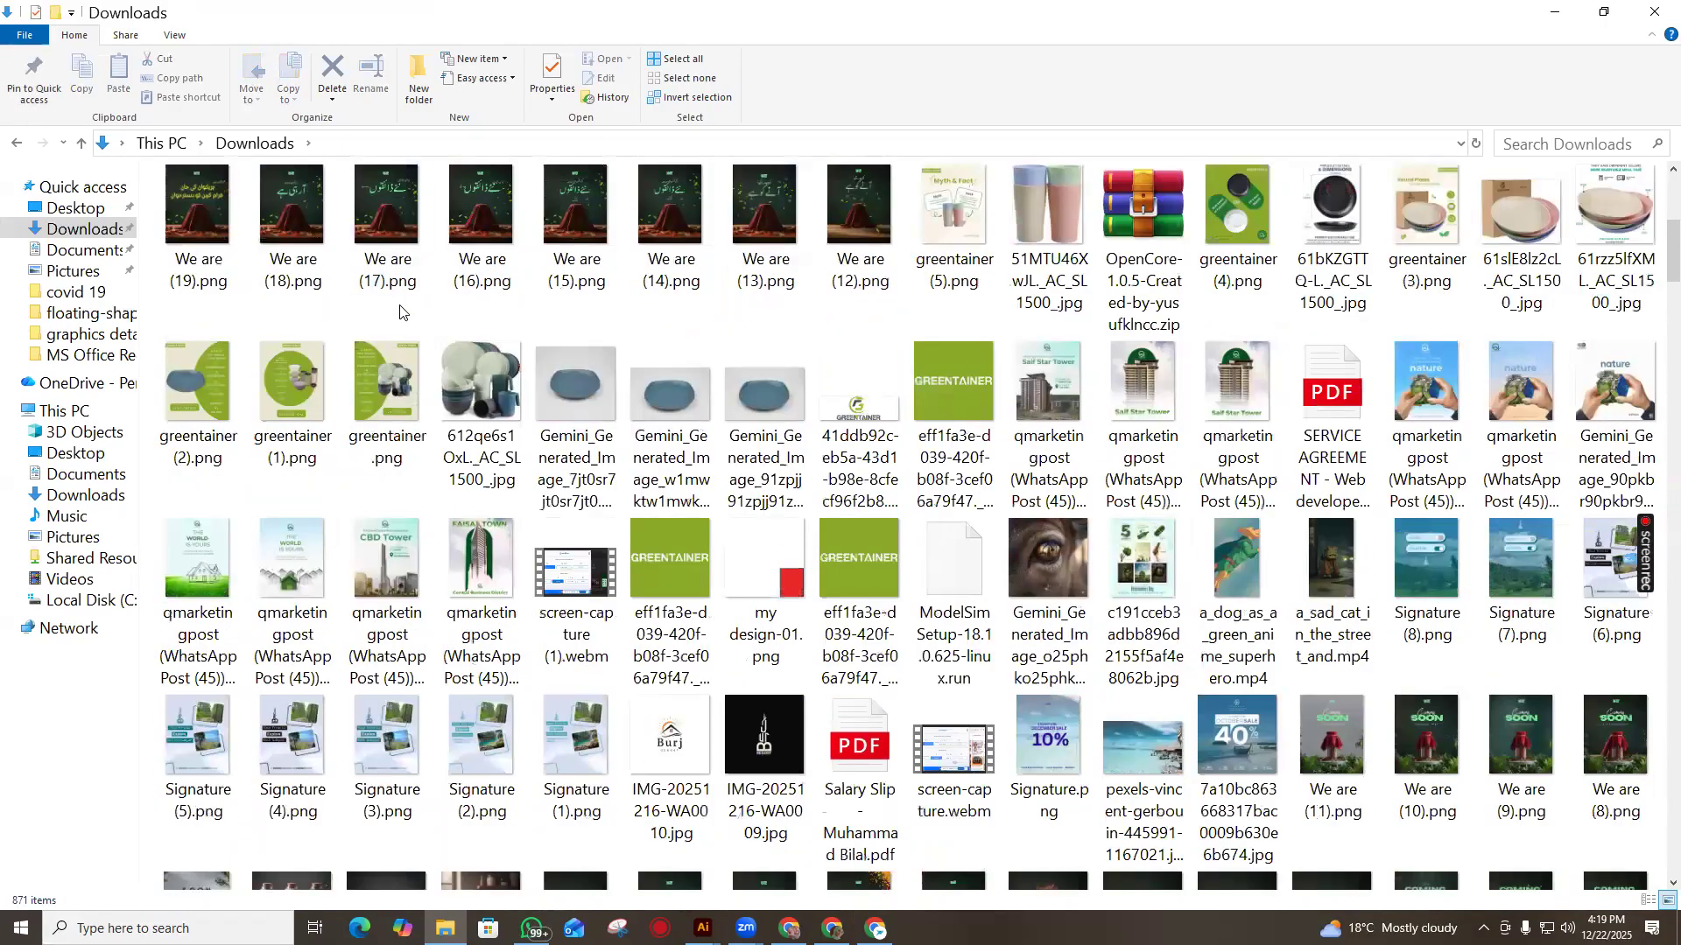
pyautogui.scroll(3, 1186, 599)
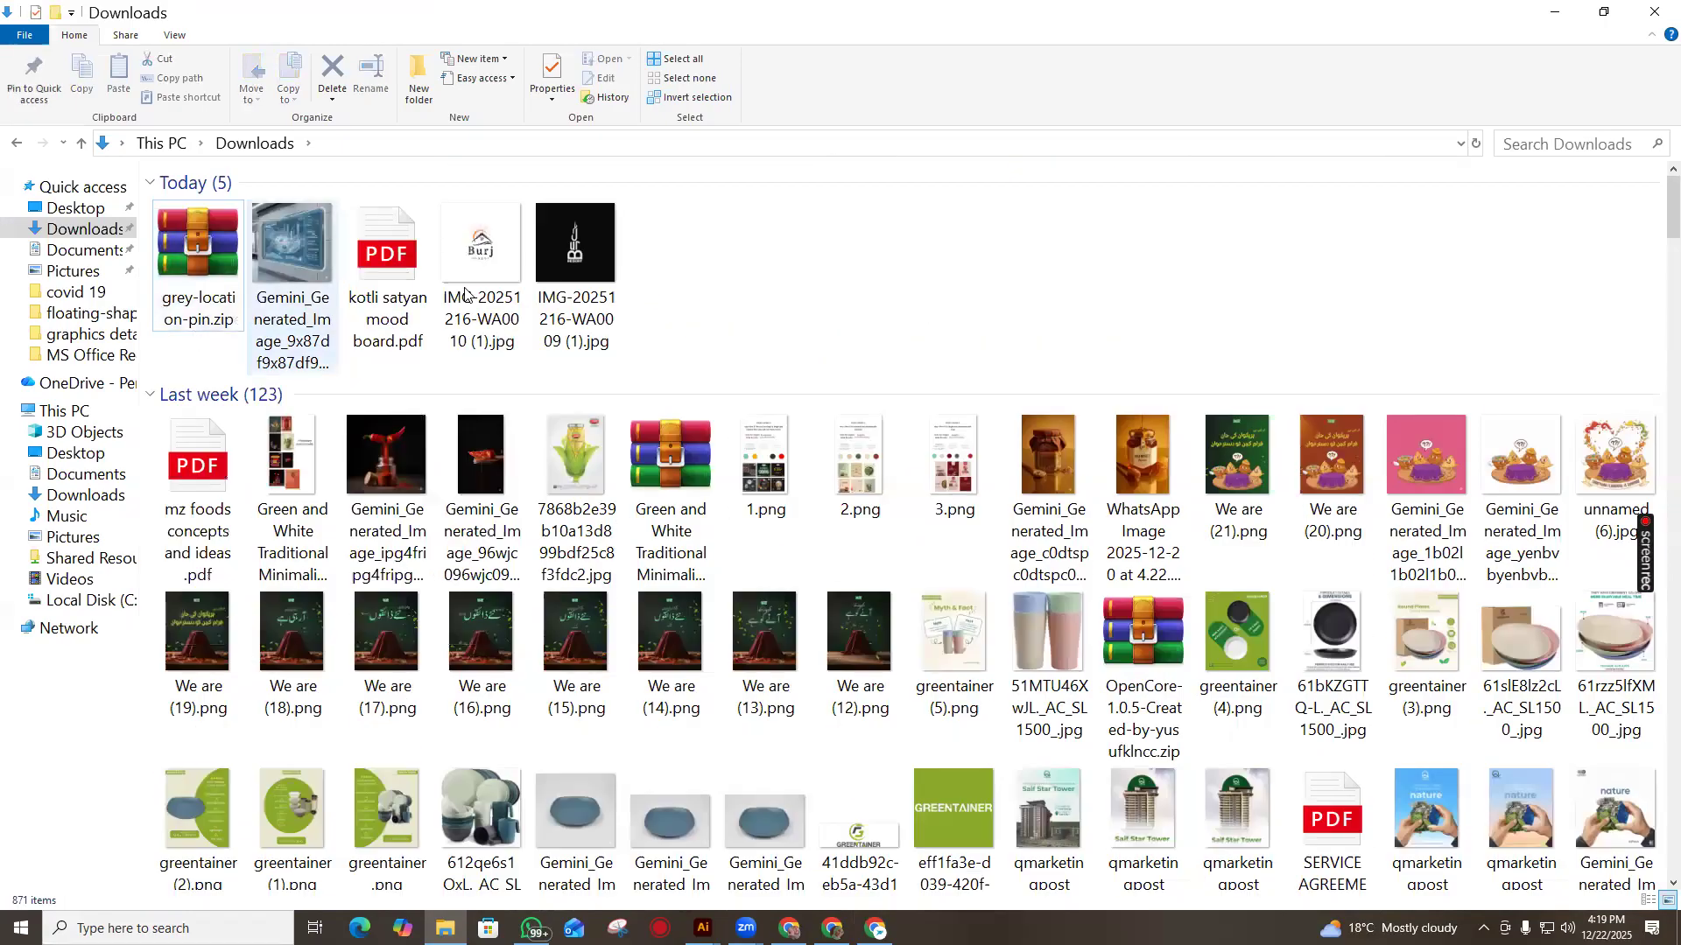
# Search Downloads for "grey" and extract grey-location-pin.zip in place again, replacing all existing files
pyautogui.click(1553, 140)
pyautogui.write('grey')
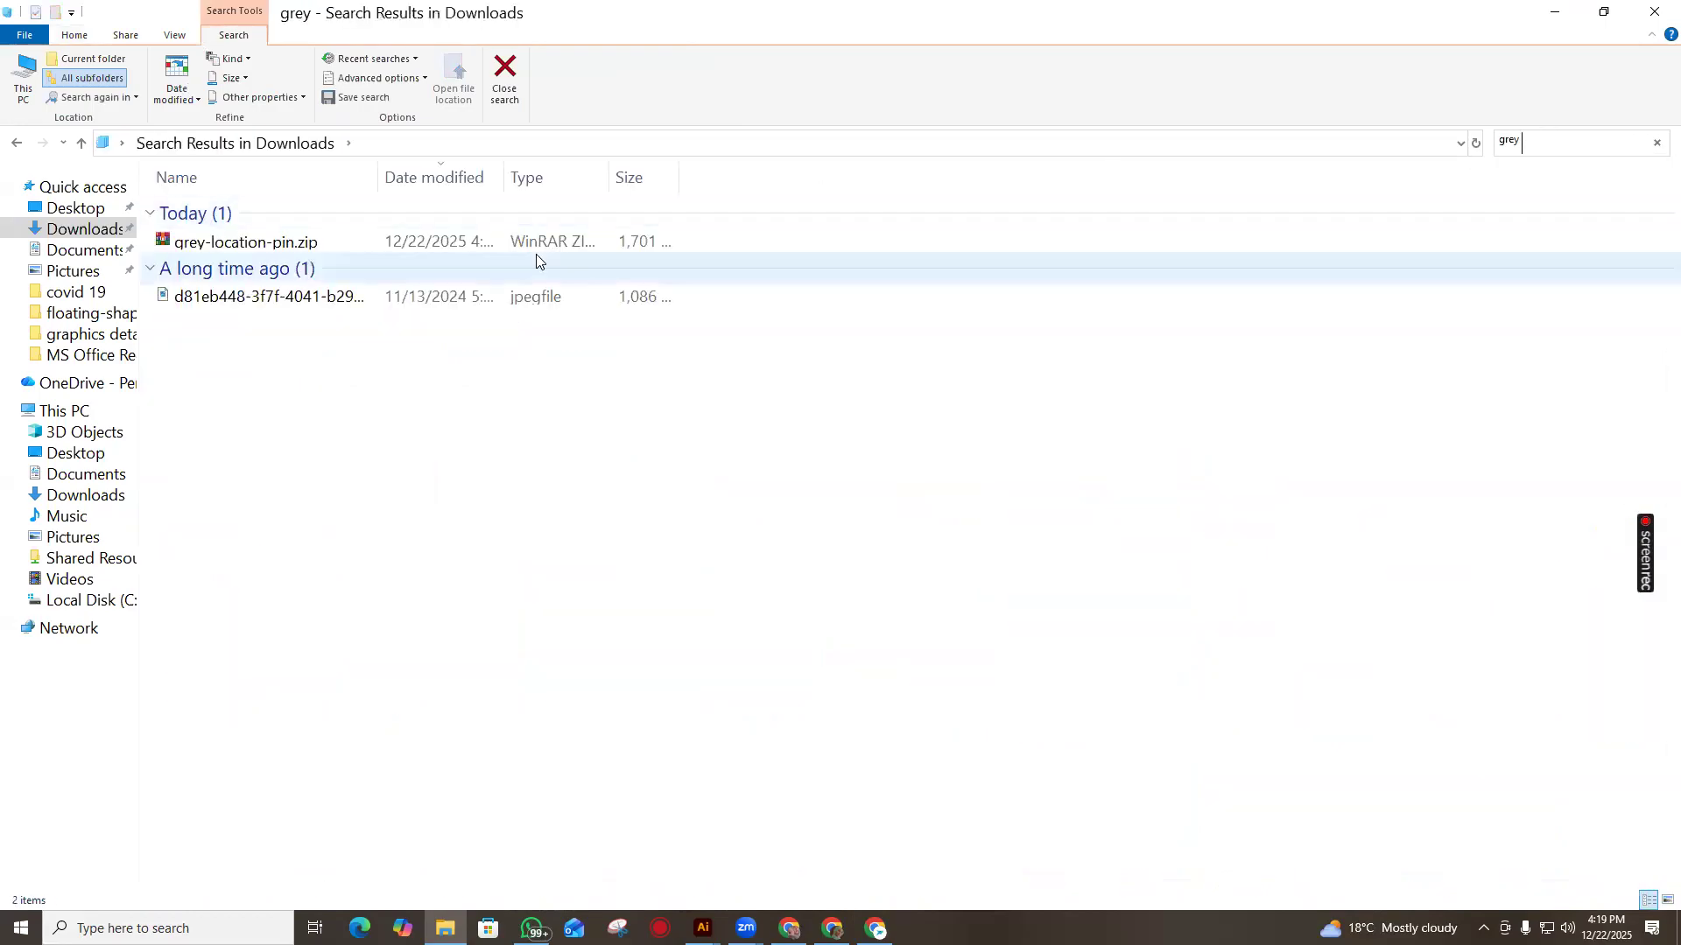
pyautogui.click(513, 242)
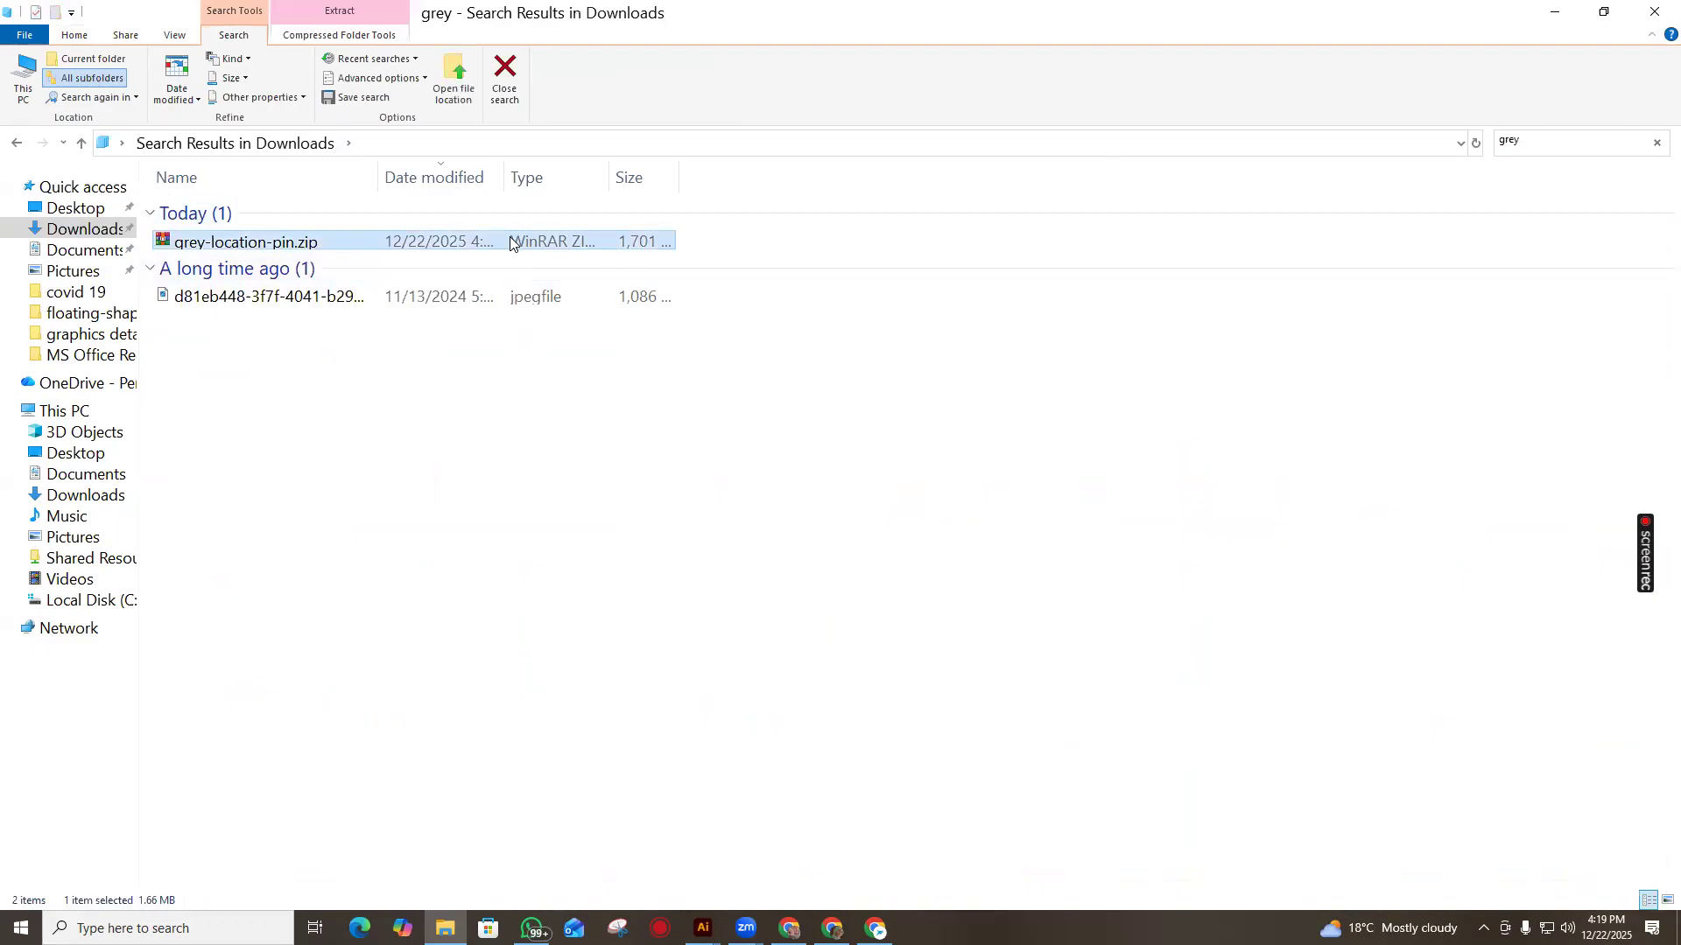
pyautogui.rightClick(510, 242)
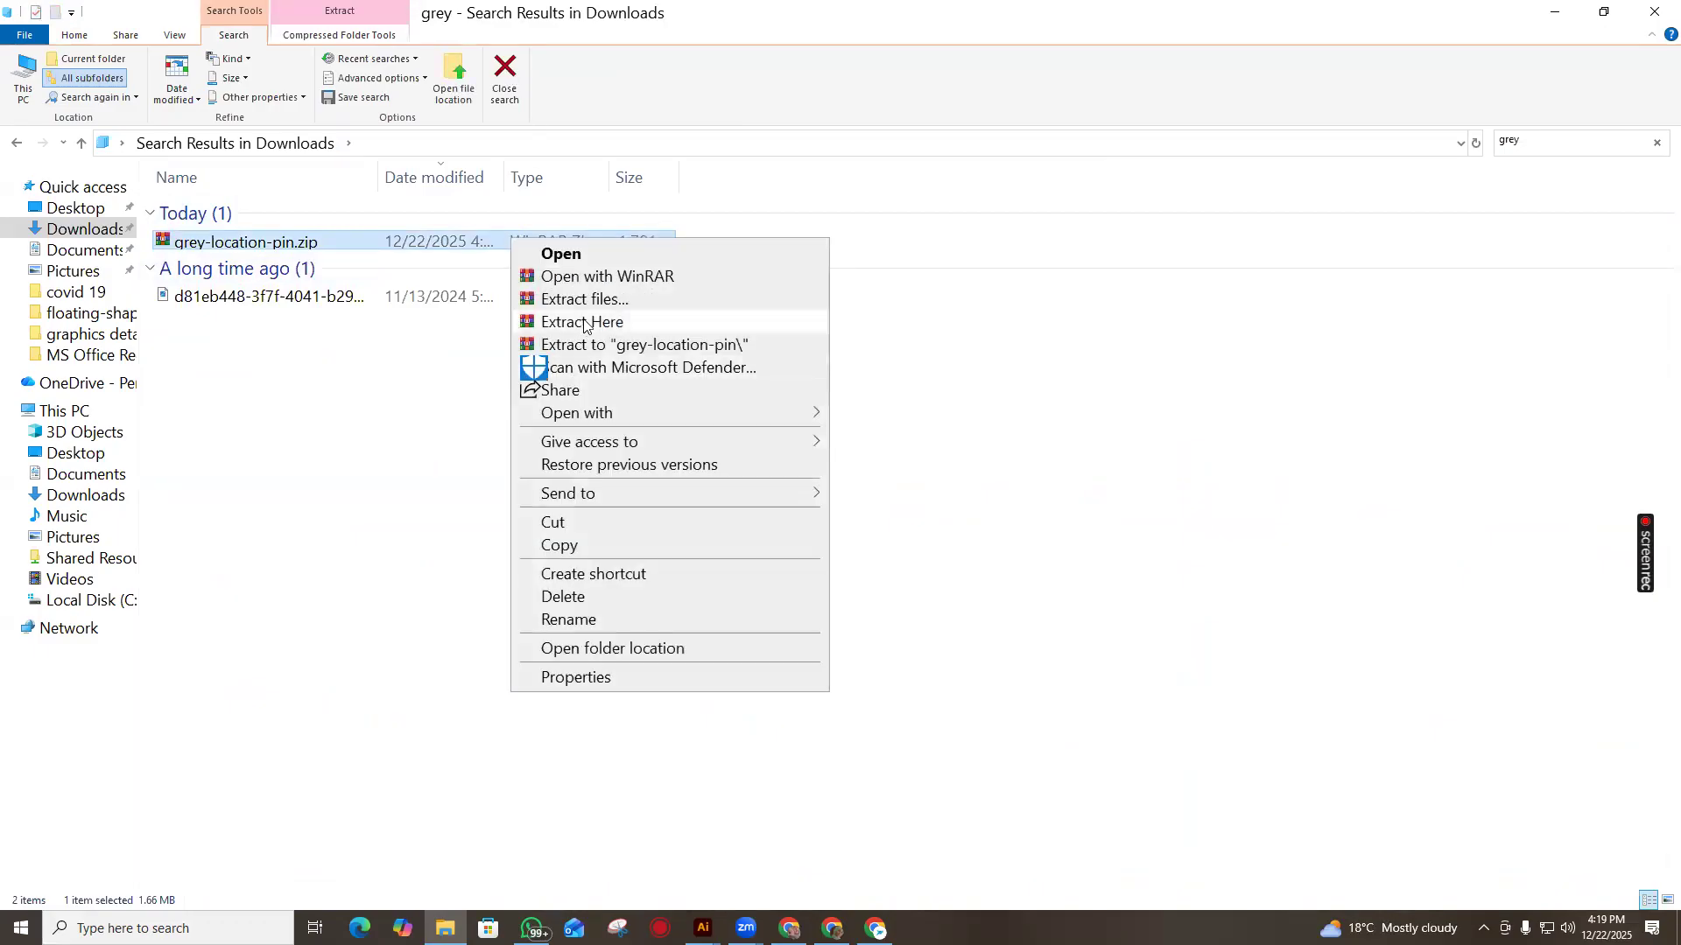
pyautogui.click(583, 321)
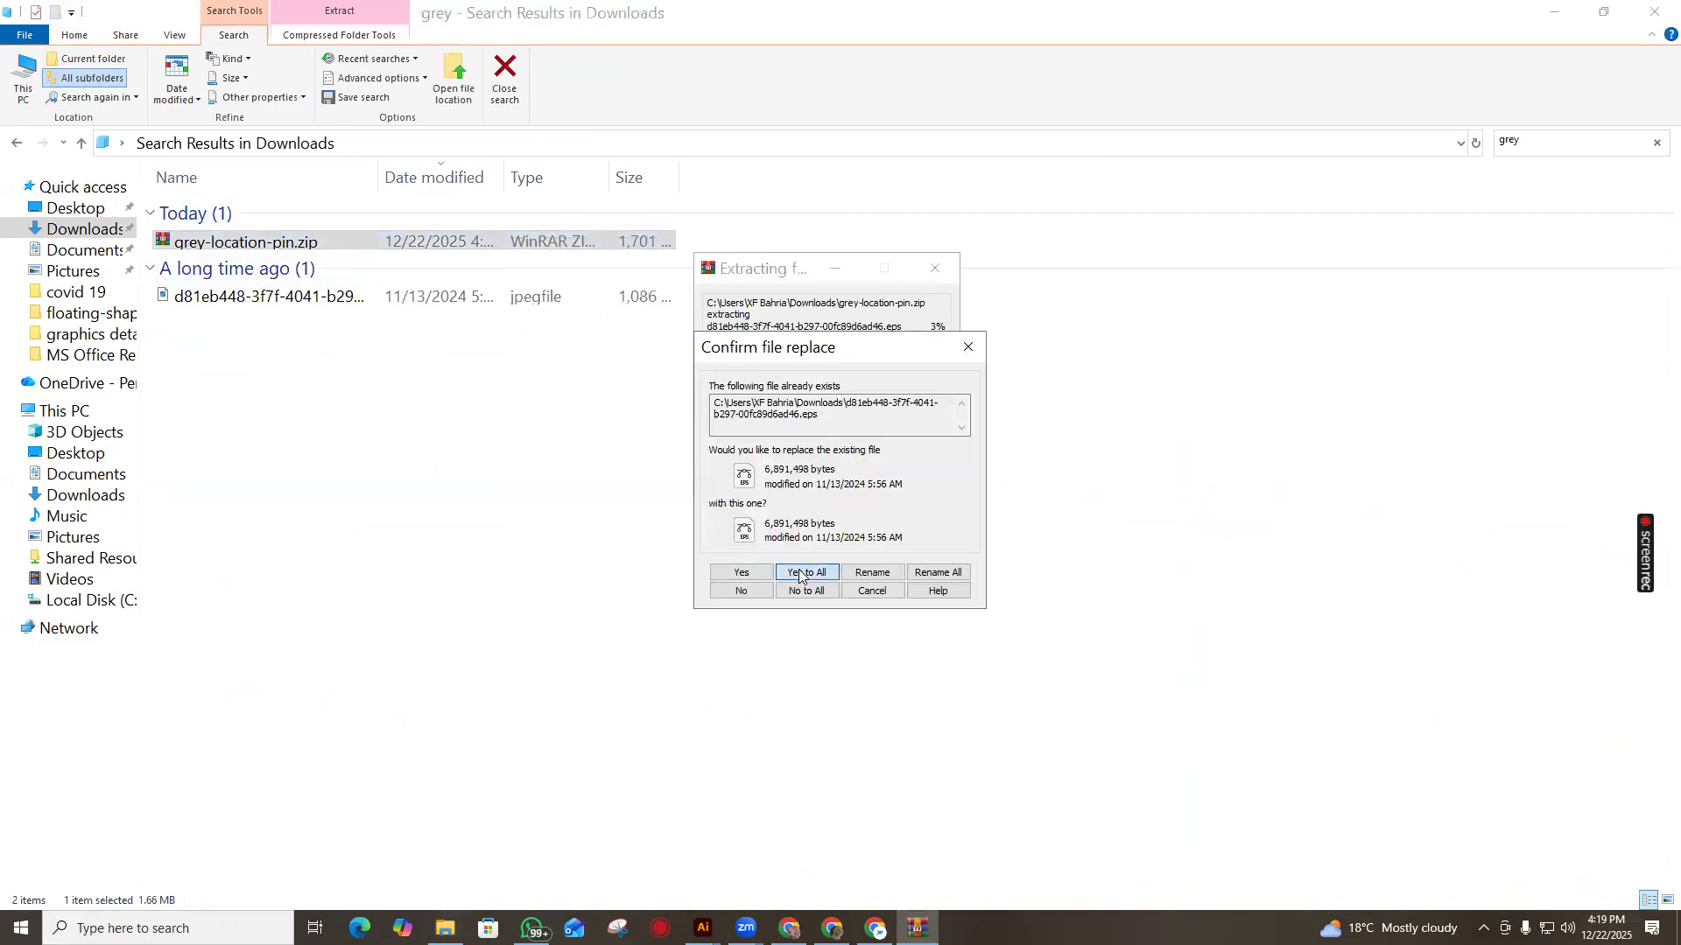
pyautogui.click(802, 575)
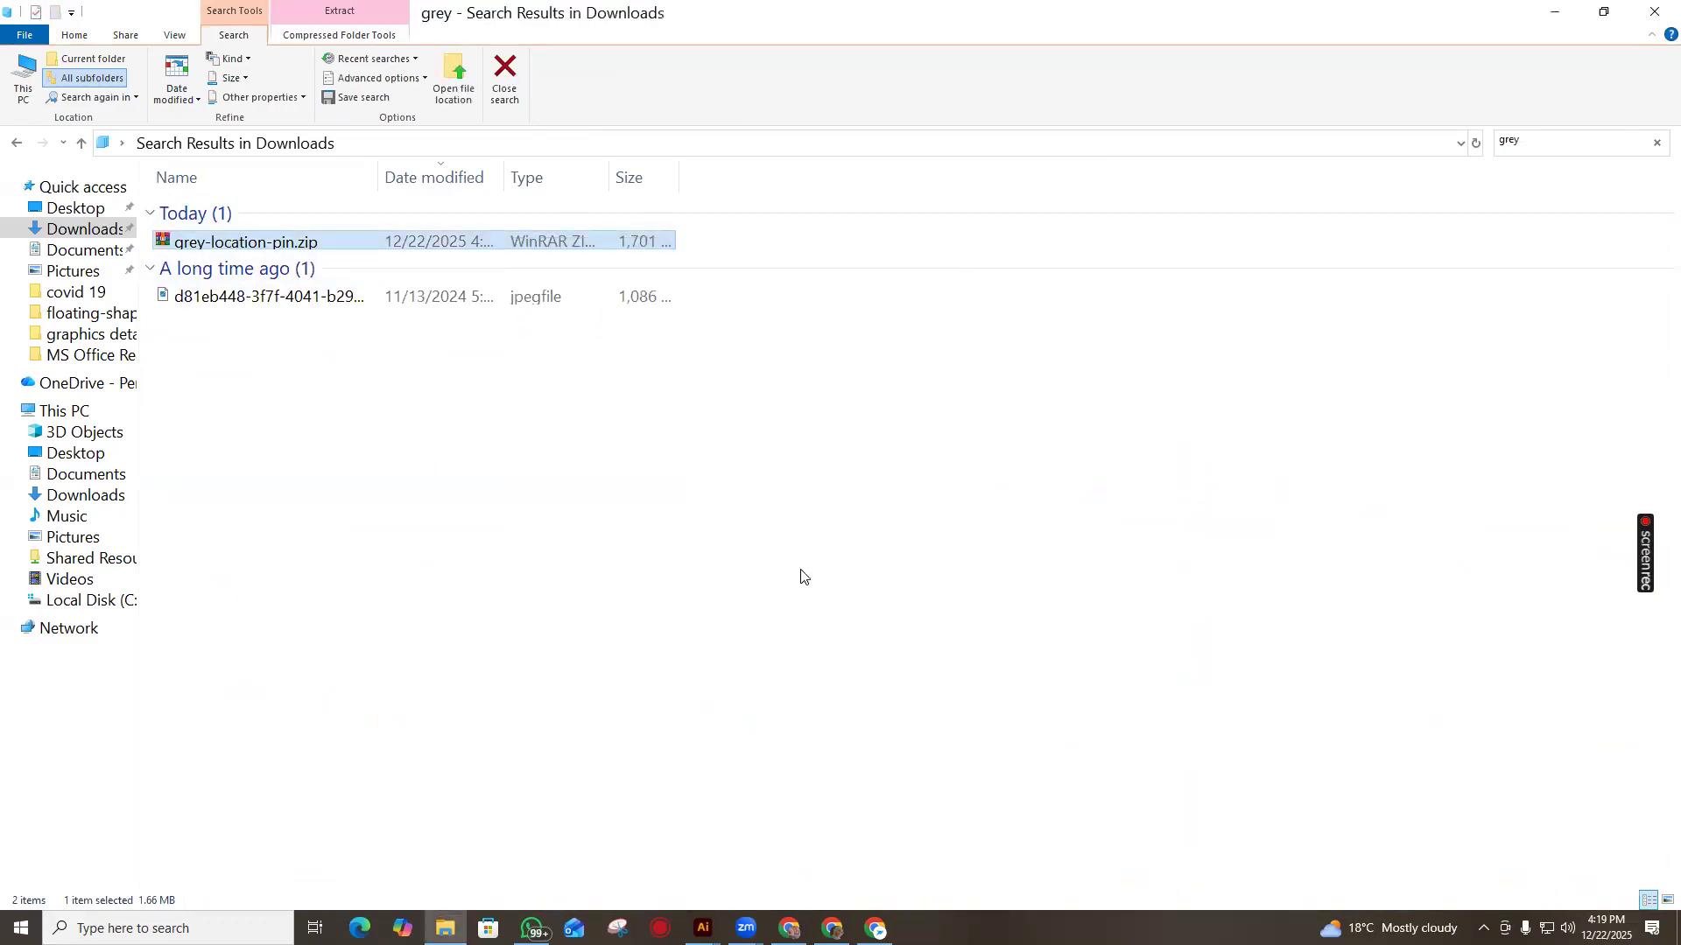
# Return to the full Downloads folder and browse it again for the location pin's extracted files
pyautogui.click(119, 230)
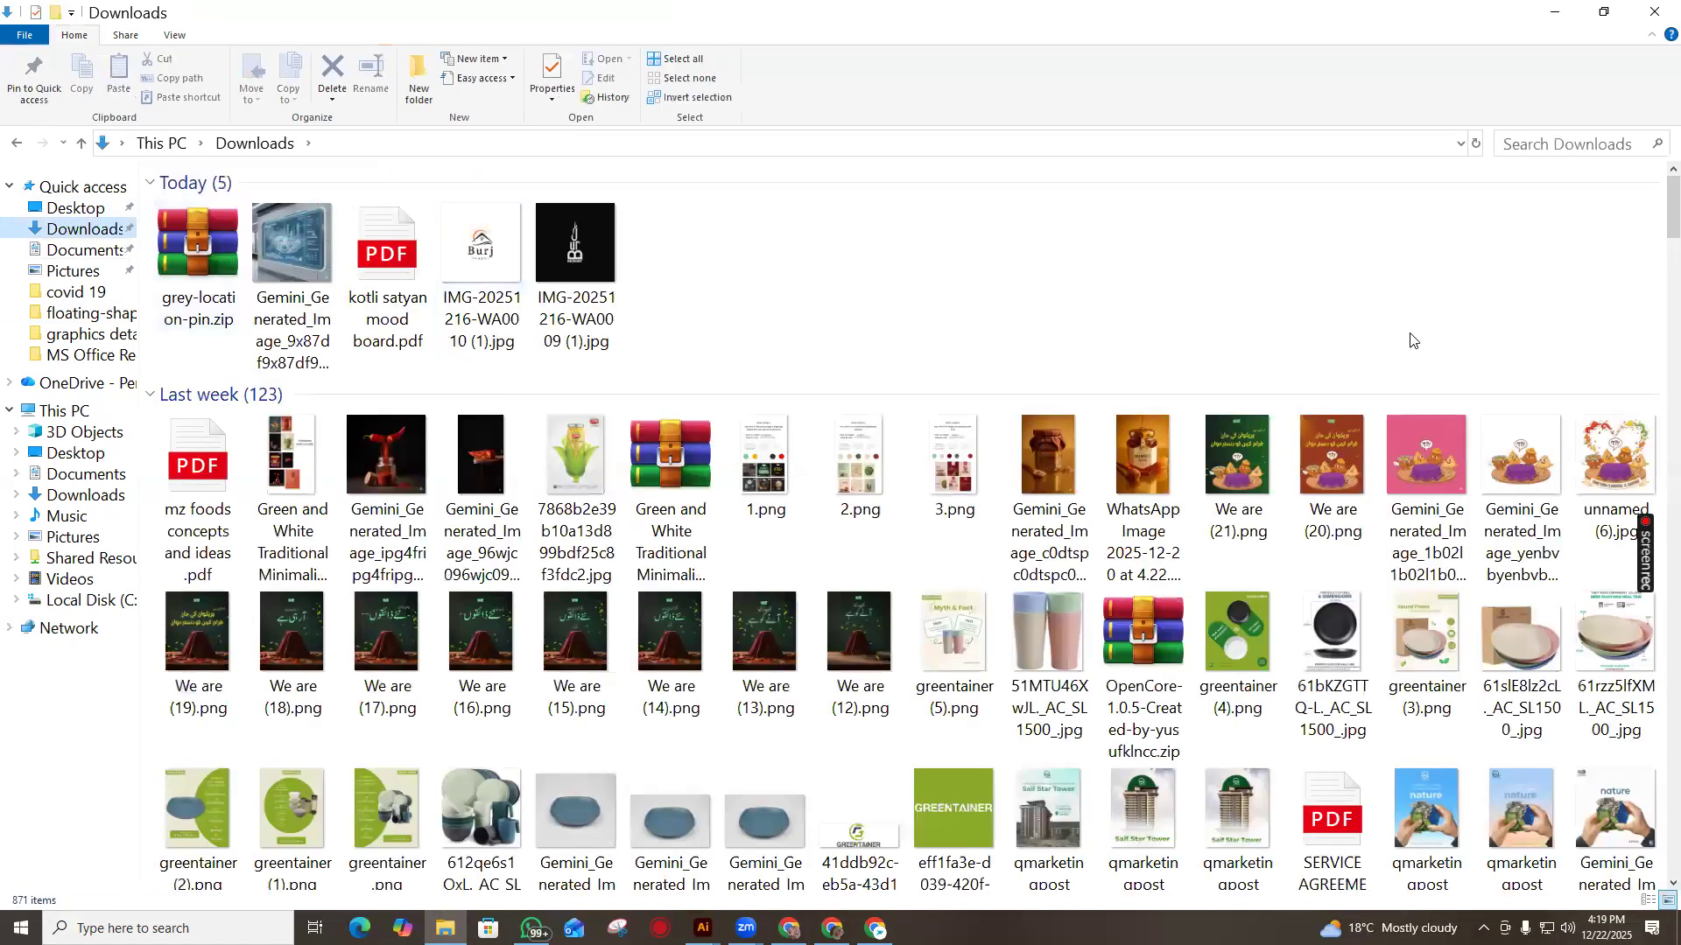
pyautogui.scroll(-10, 1264, 481)
pyautogui.scroll(-10, 1226, 595)
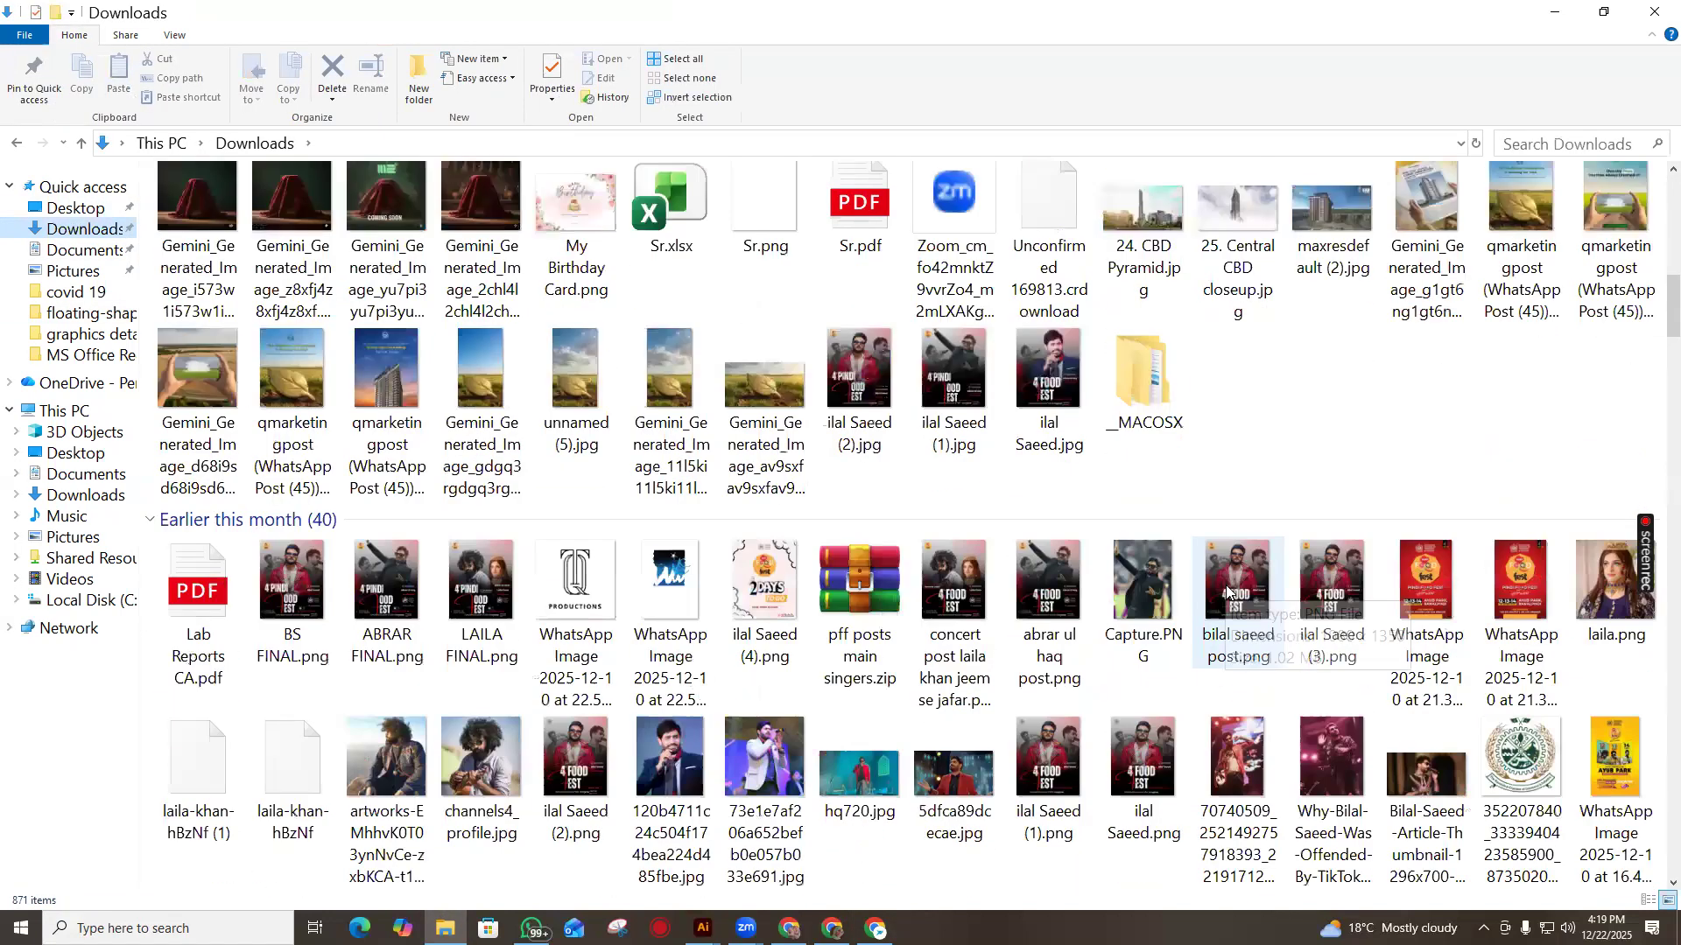
pyautogui.scroll(20, 1173, 433)
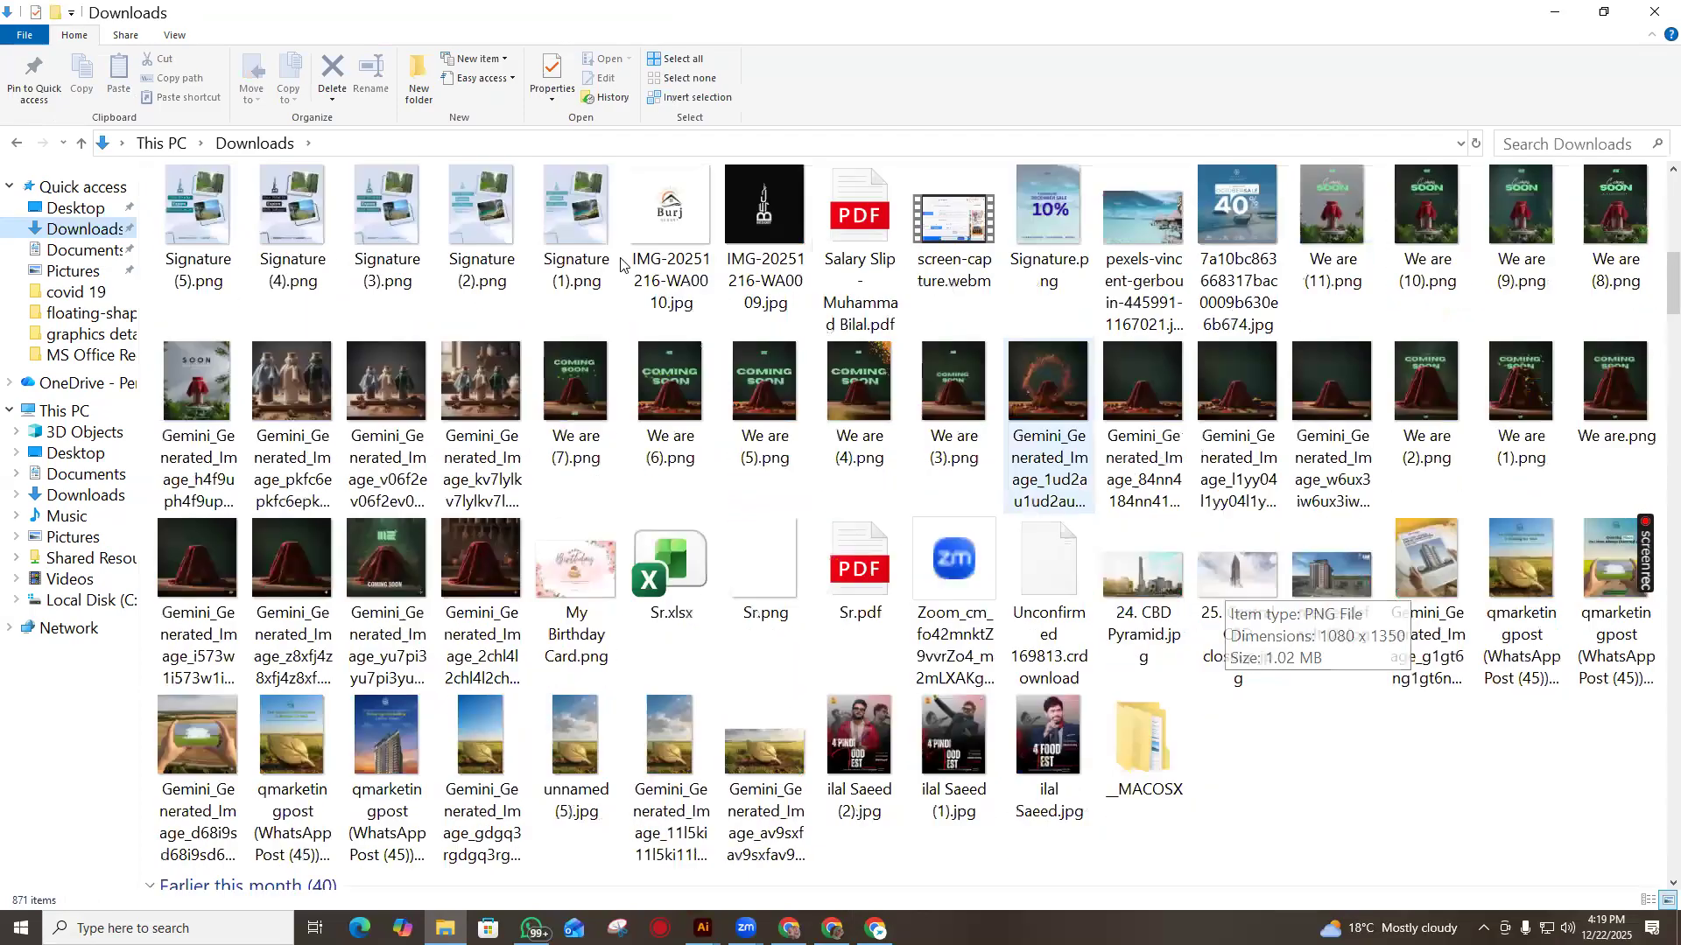
pyautogui.rightClick(727, 229)
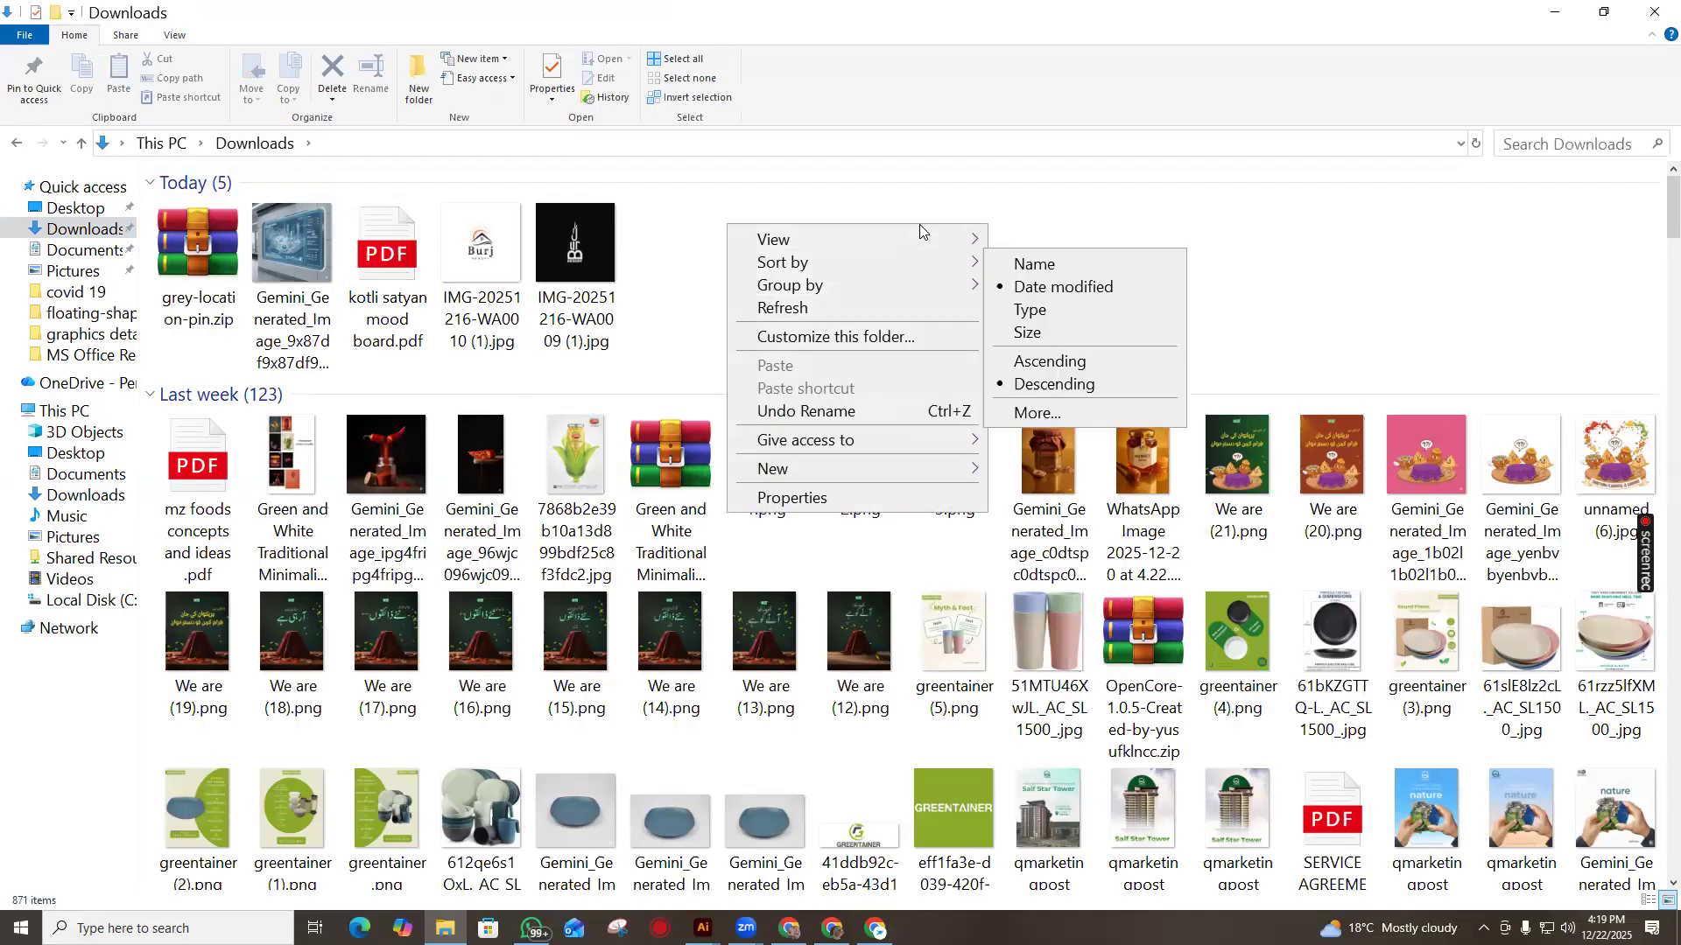
pyautogui.moveTo(935, 264)
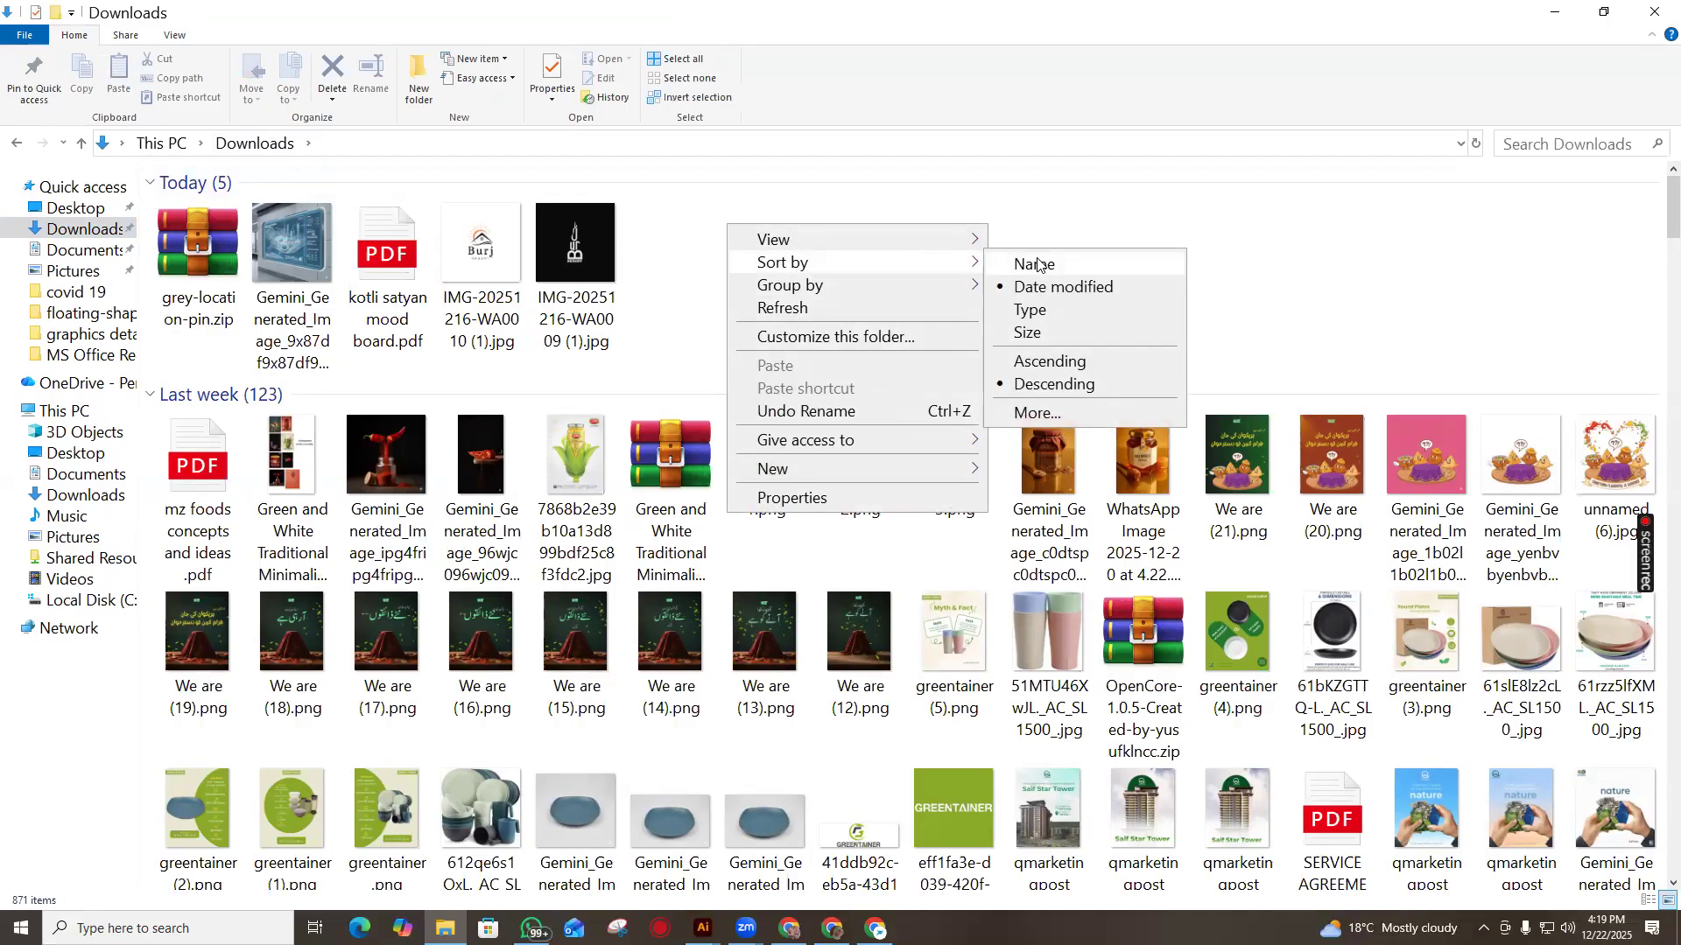
pyautogui.click(746, 208)
pyautogui.scroll(-10, 854, 293)
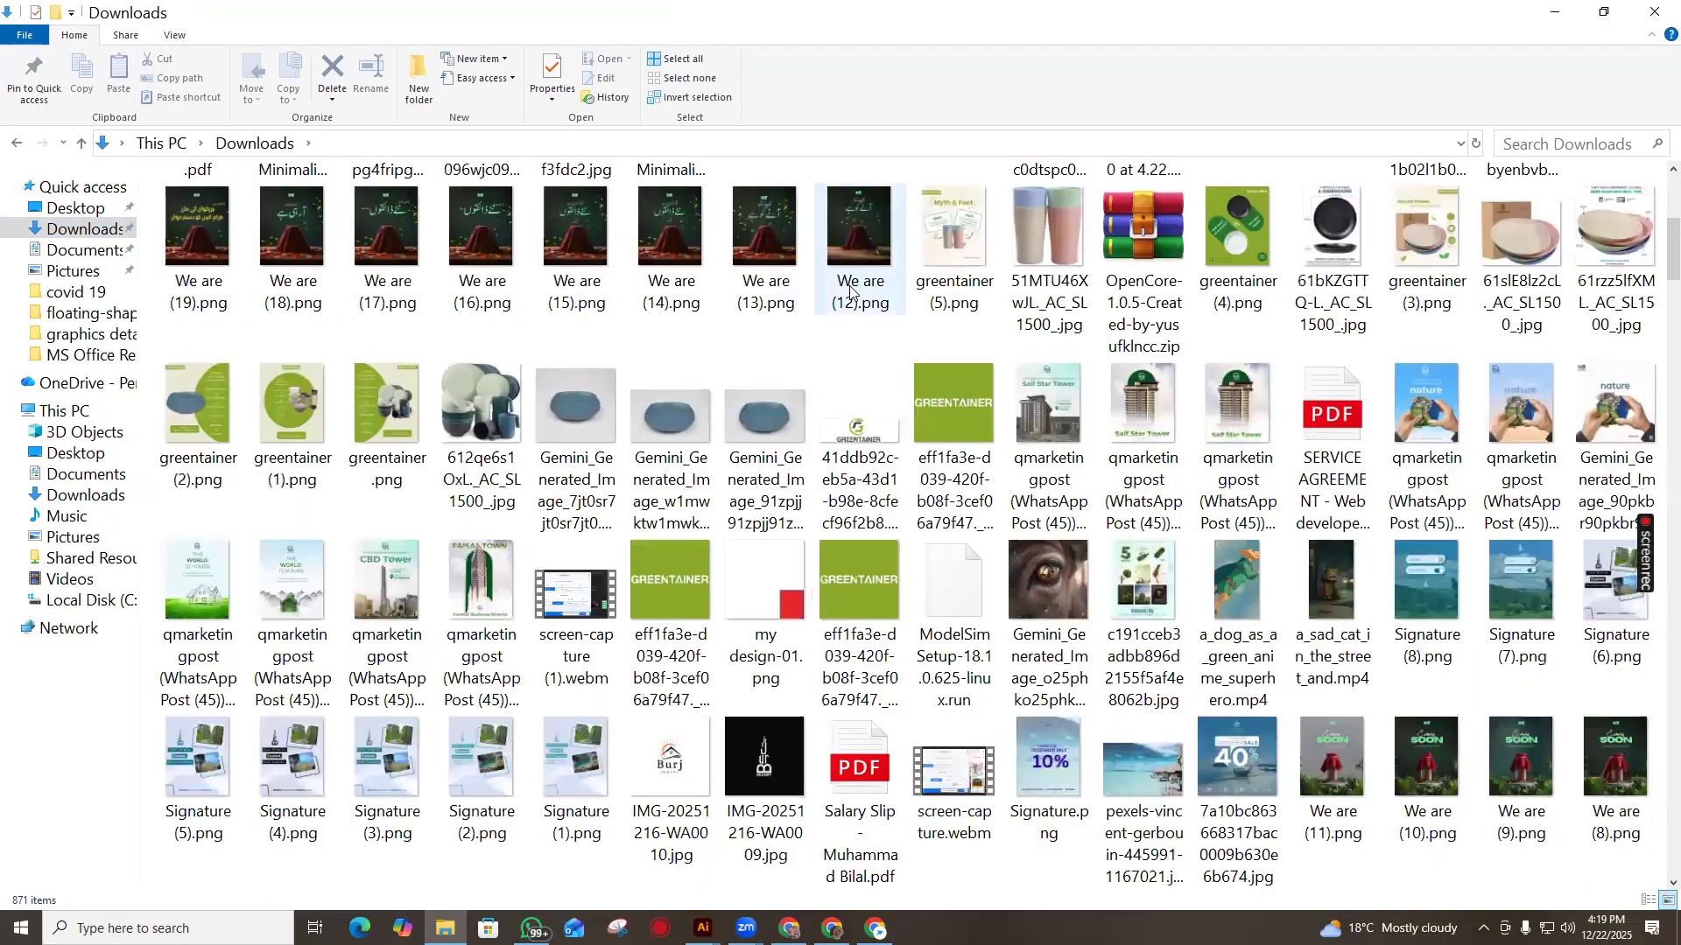
pyautogui.scroll(-15, 941, 359)
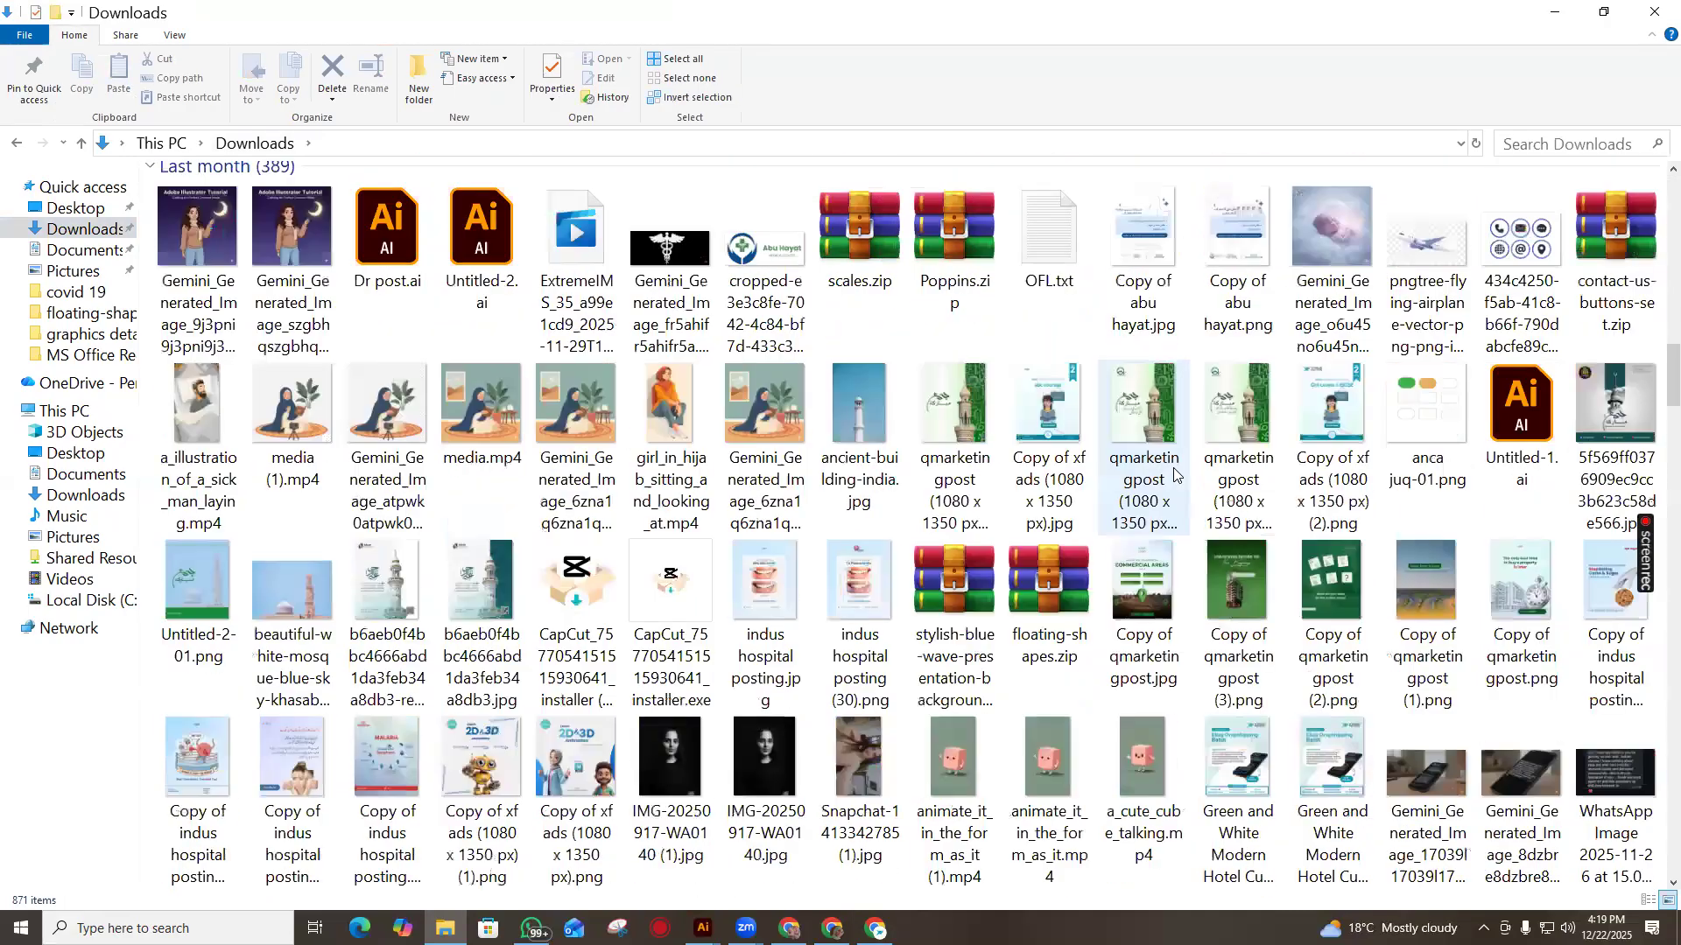
pyautogui.scroll(-15, 1155, 612)
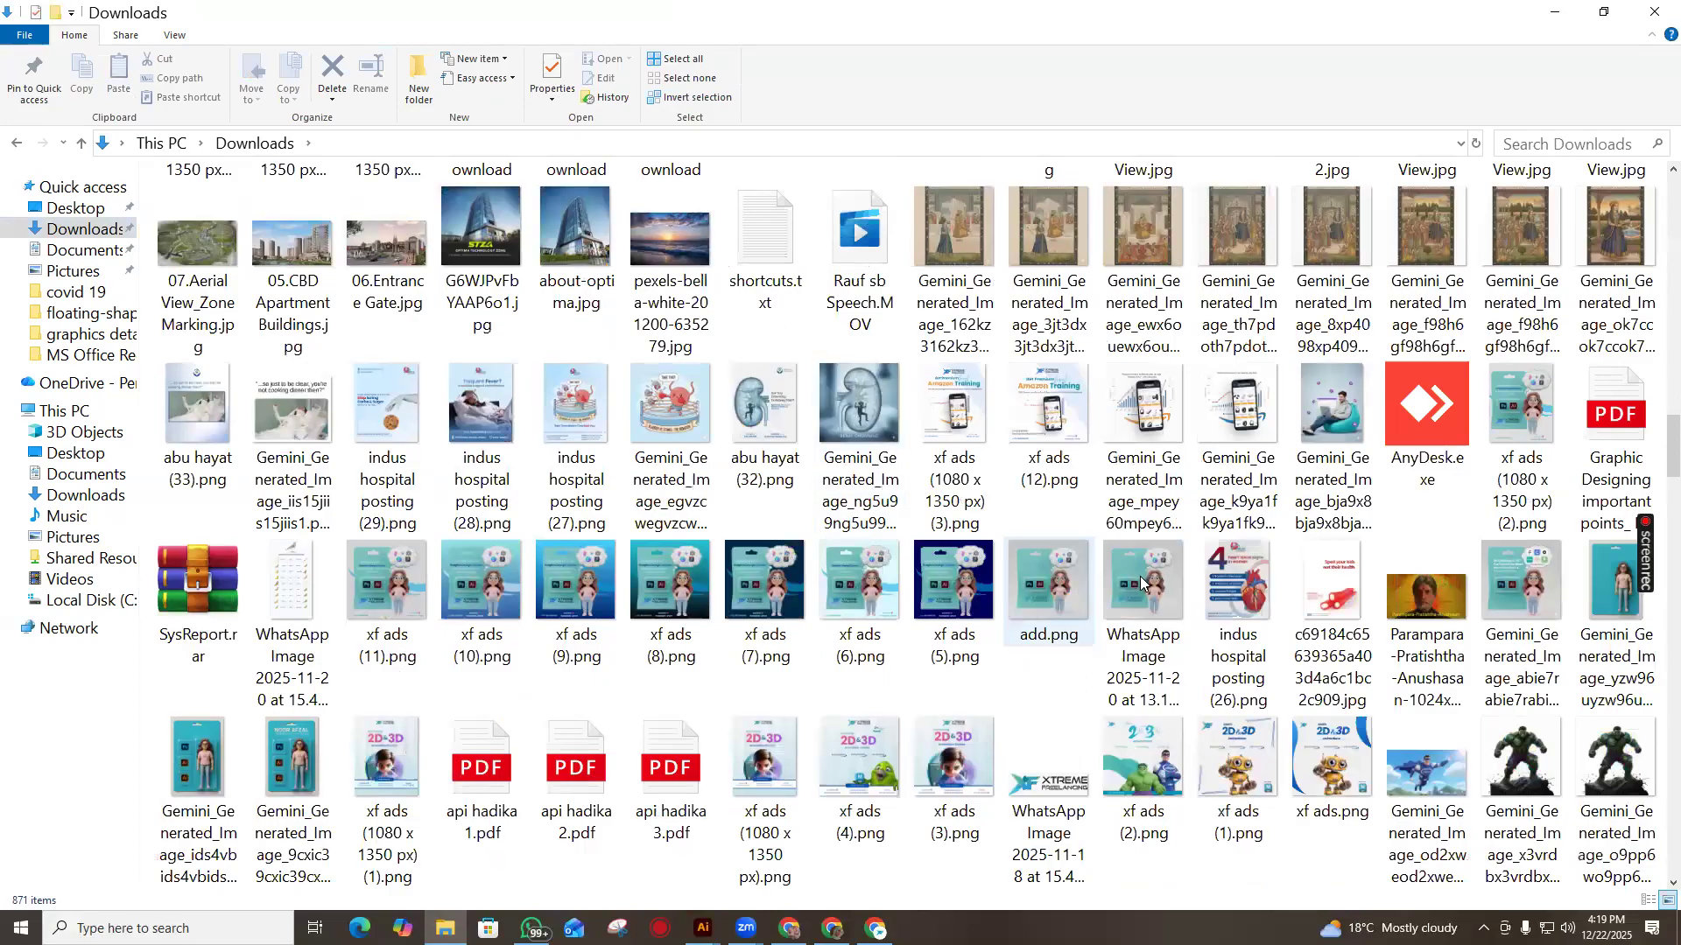
pyautogui.scroll(5, 1136, 576)
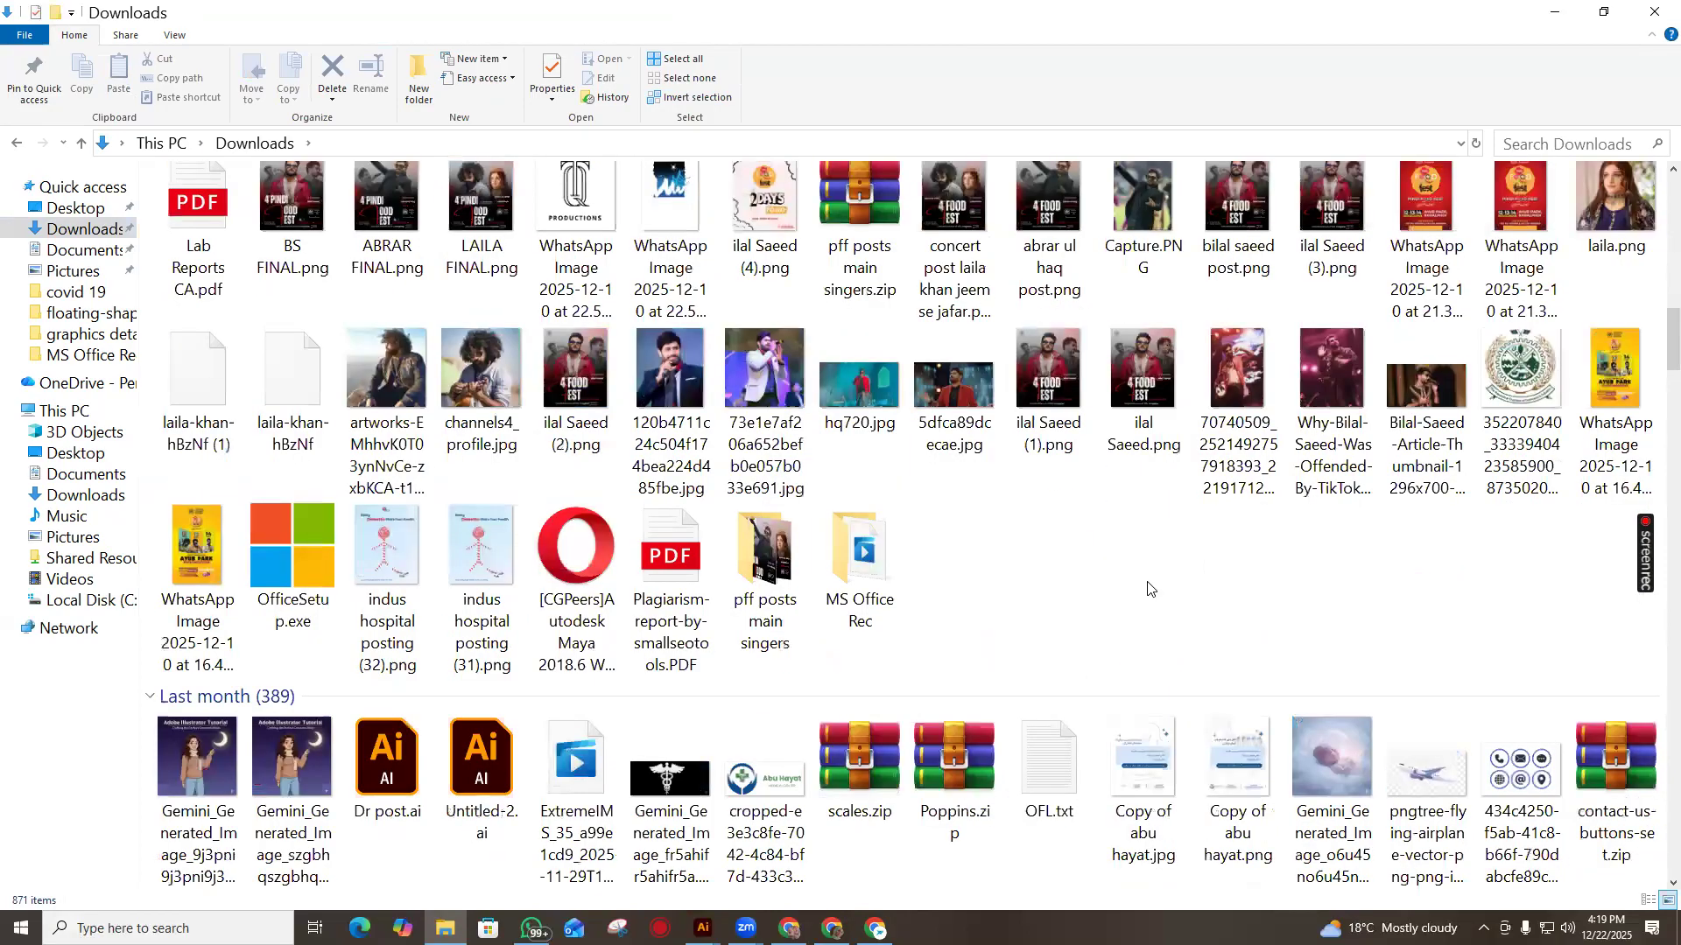
pyautogui.scroll(10, 1129, 553)
# Extract grey-location-pin.zip into a grey-location-pin folder and open the folder's EPS file in Illustrator
pyautogui.rightClick(182, 261)
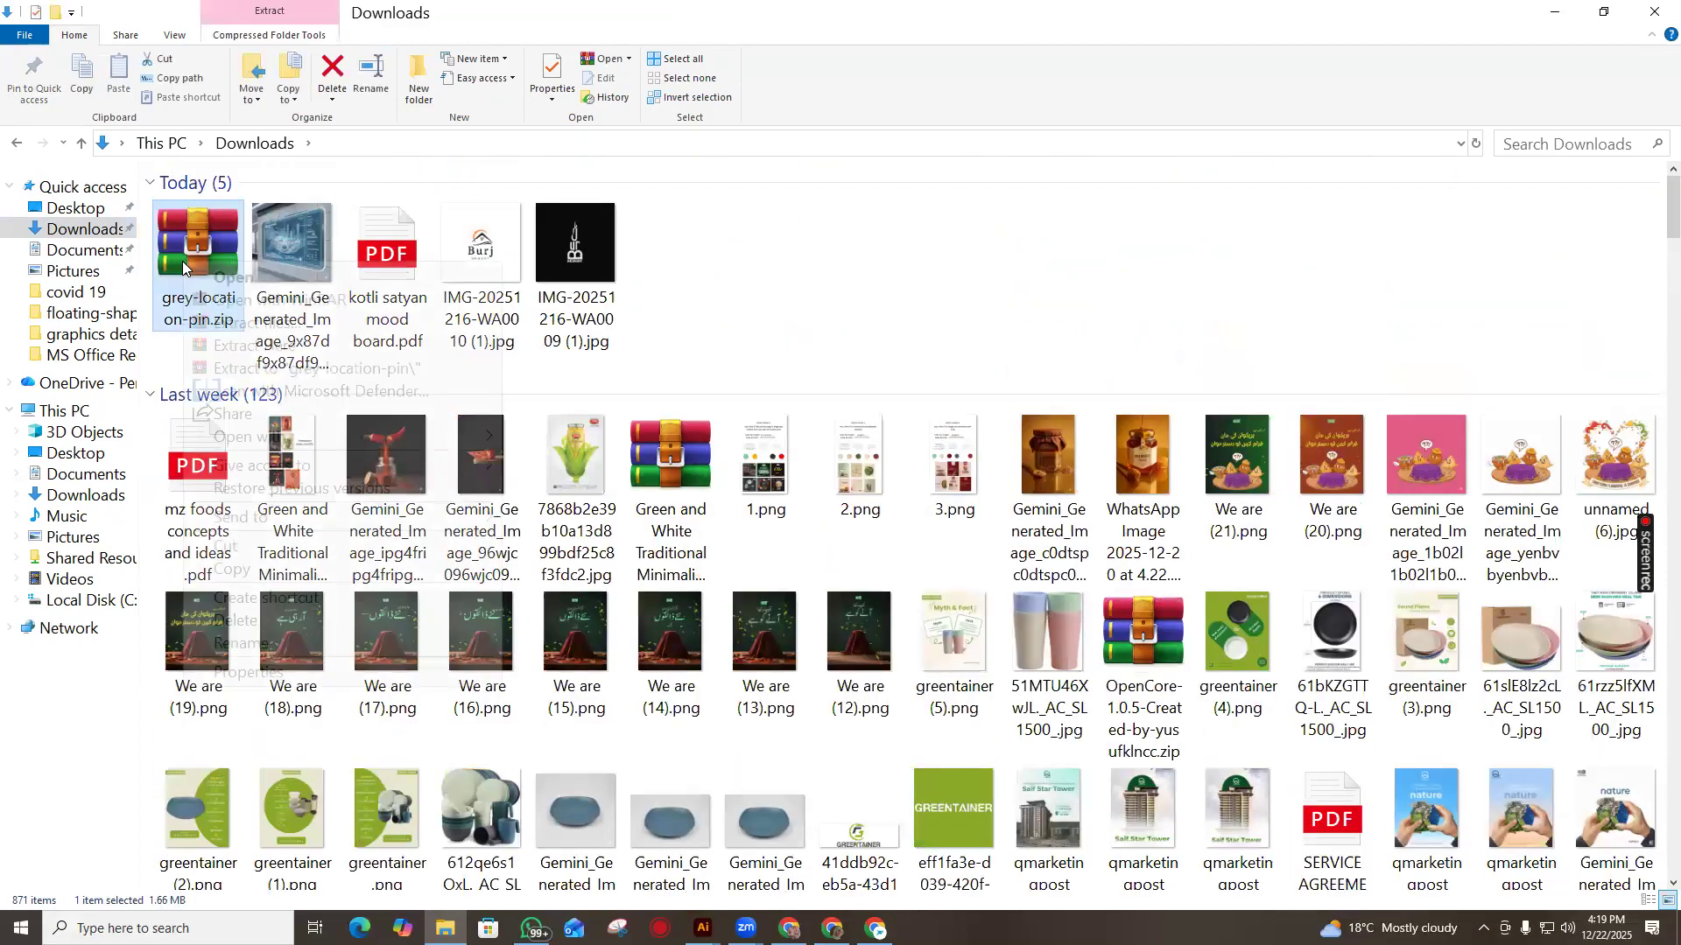
pyautogui.click(263, 323)
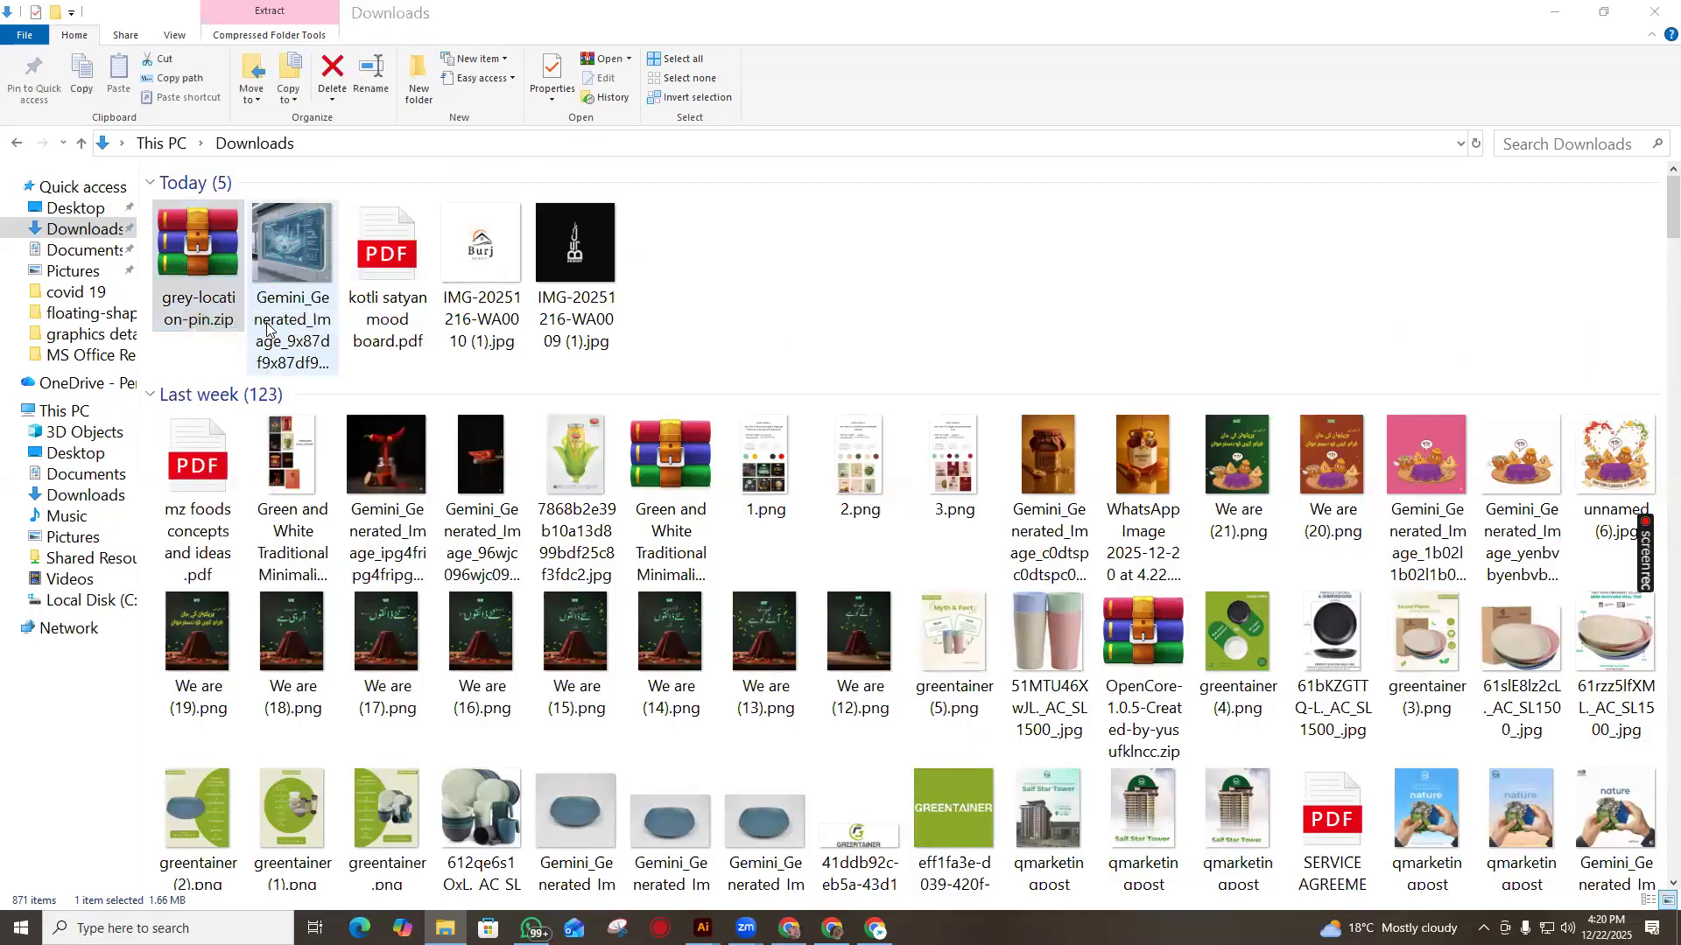
pyautogui.click(899, 664)
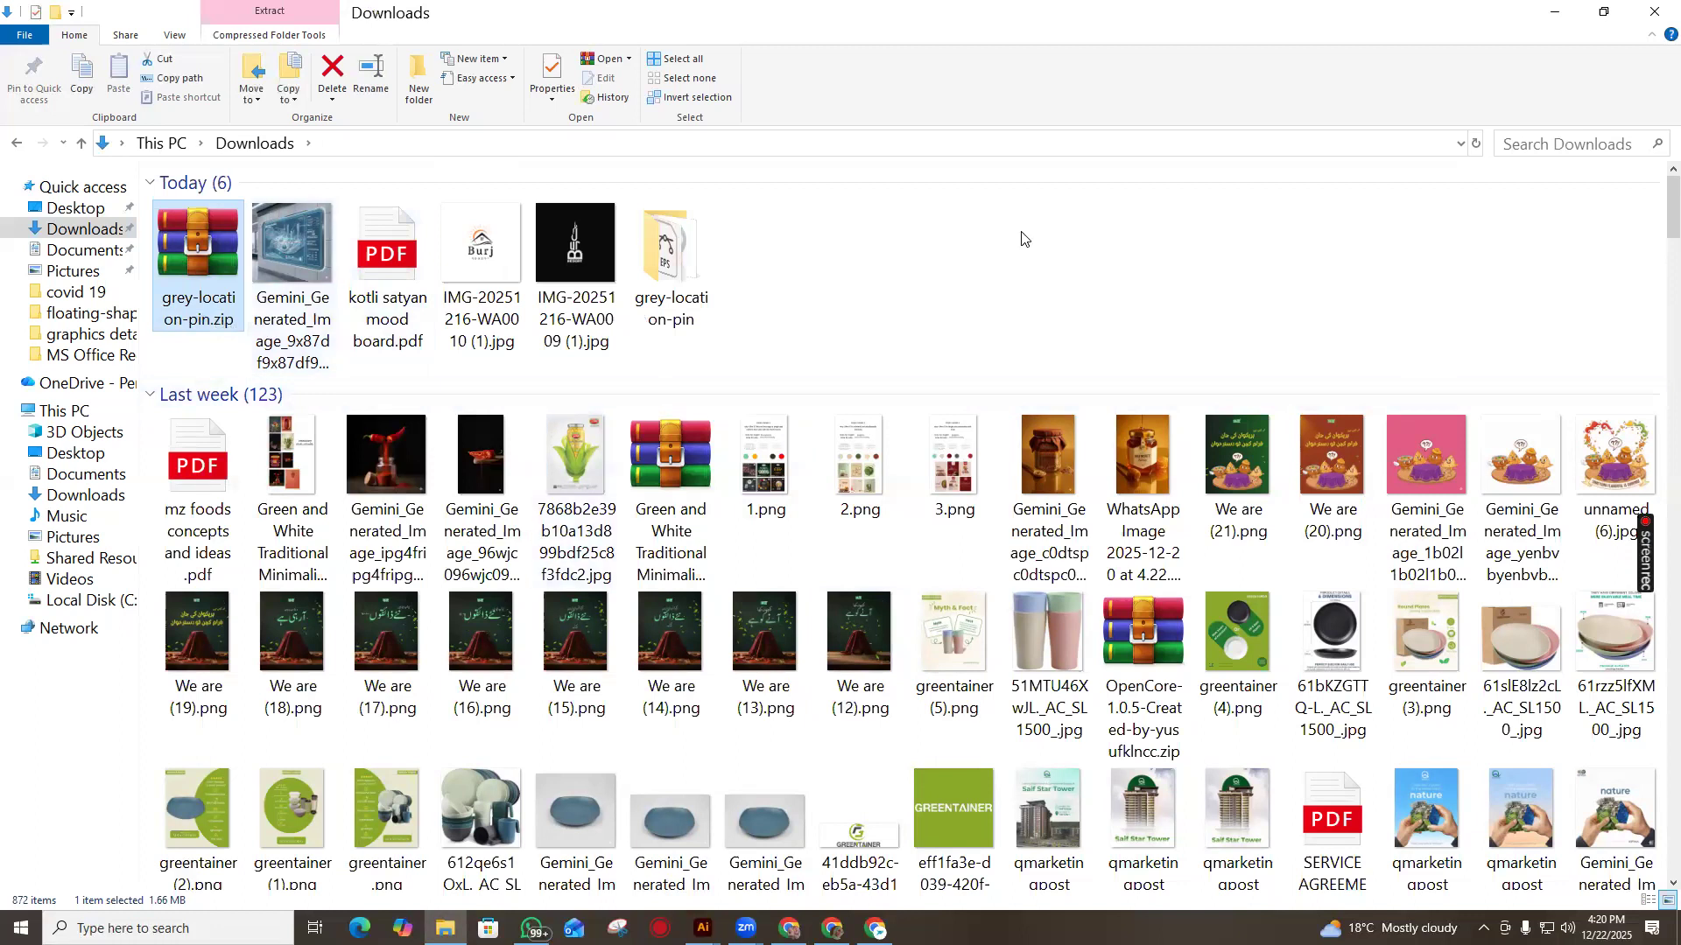
pyautogui.doubleClick(665, 263)
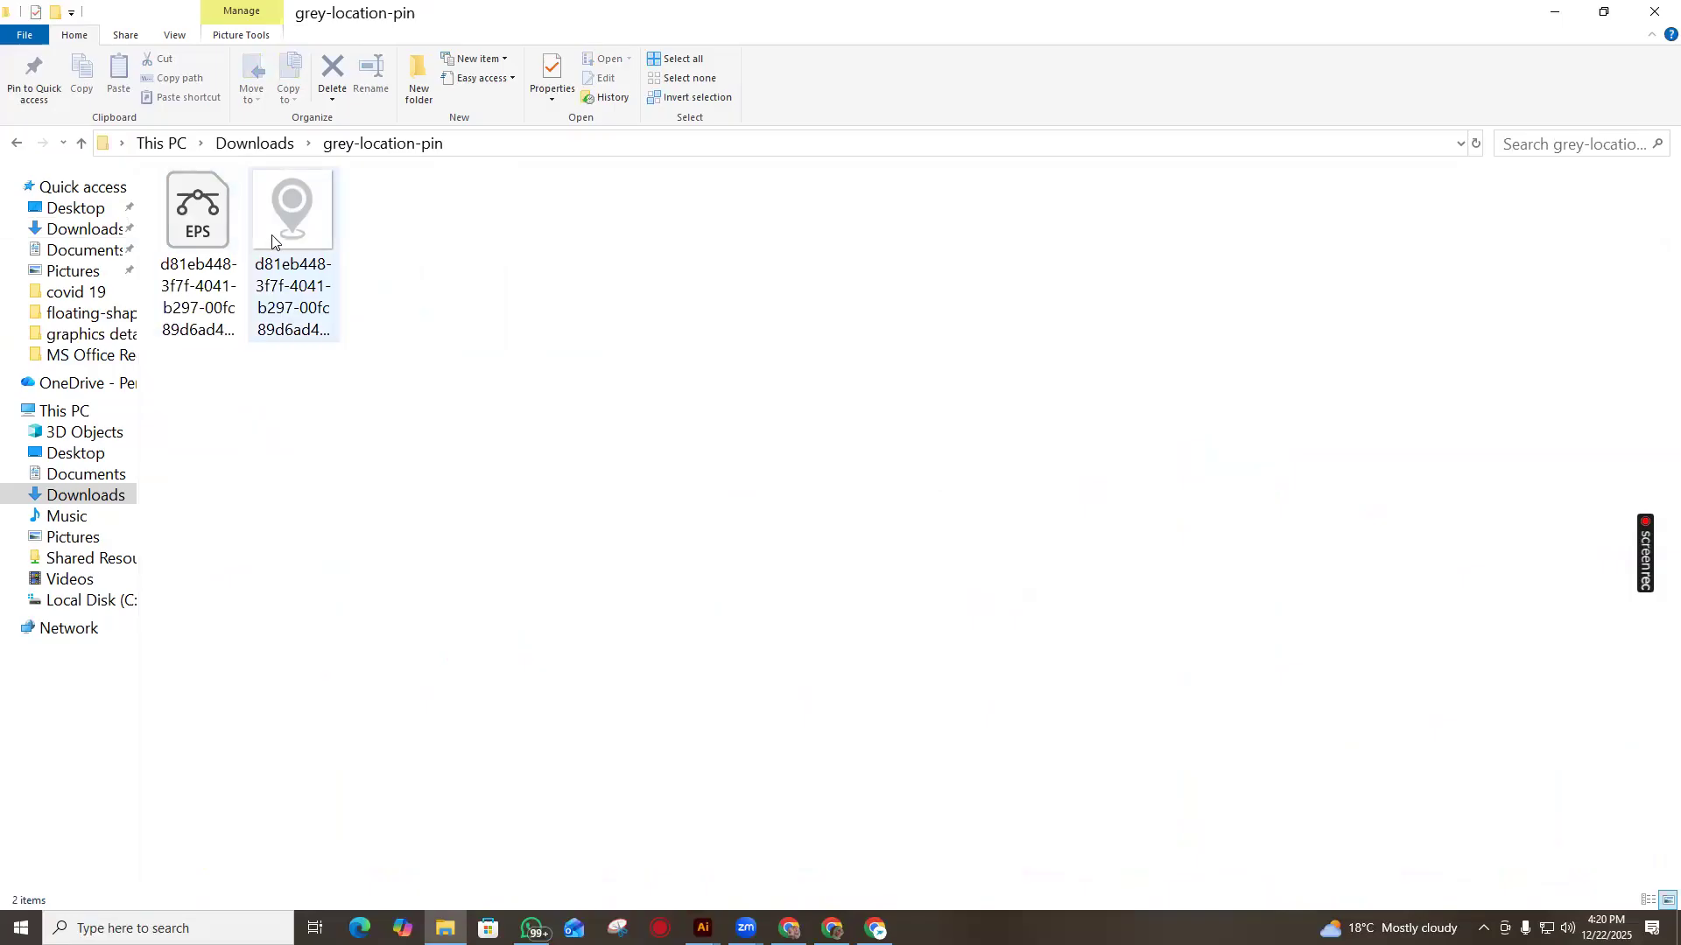
pyautogui.doubleClick(199, 227)
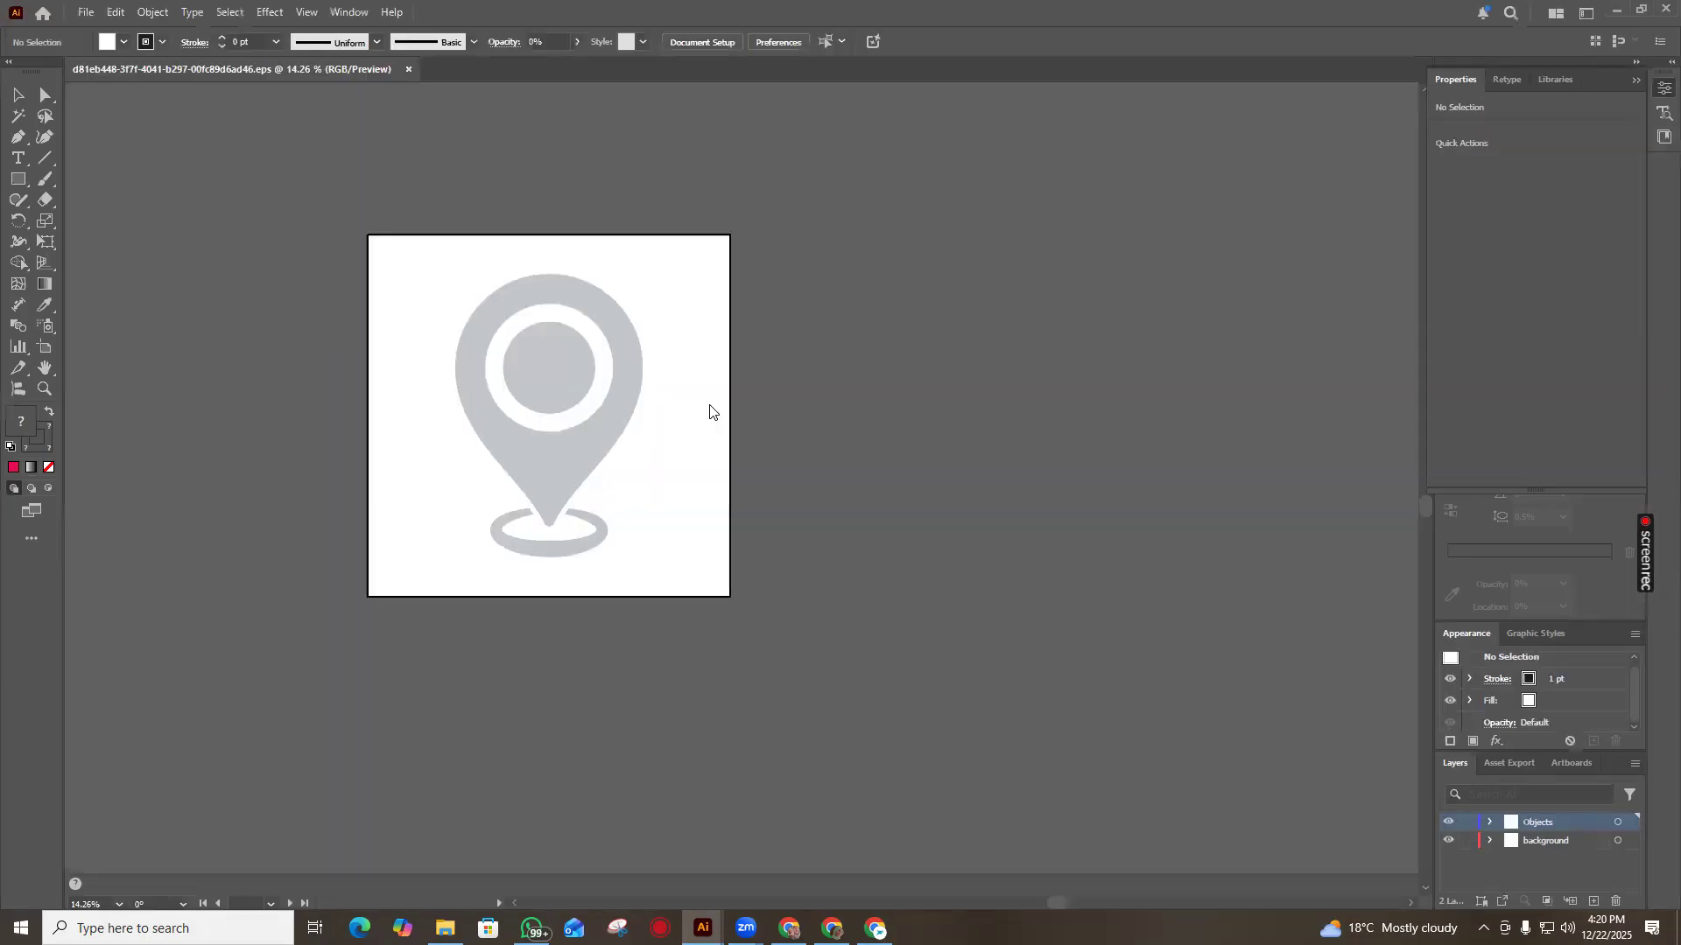
# Scale the location pin group down to about 889 × 1375 px and ungroup it
pyautogui.click(627, 342)
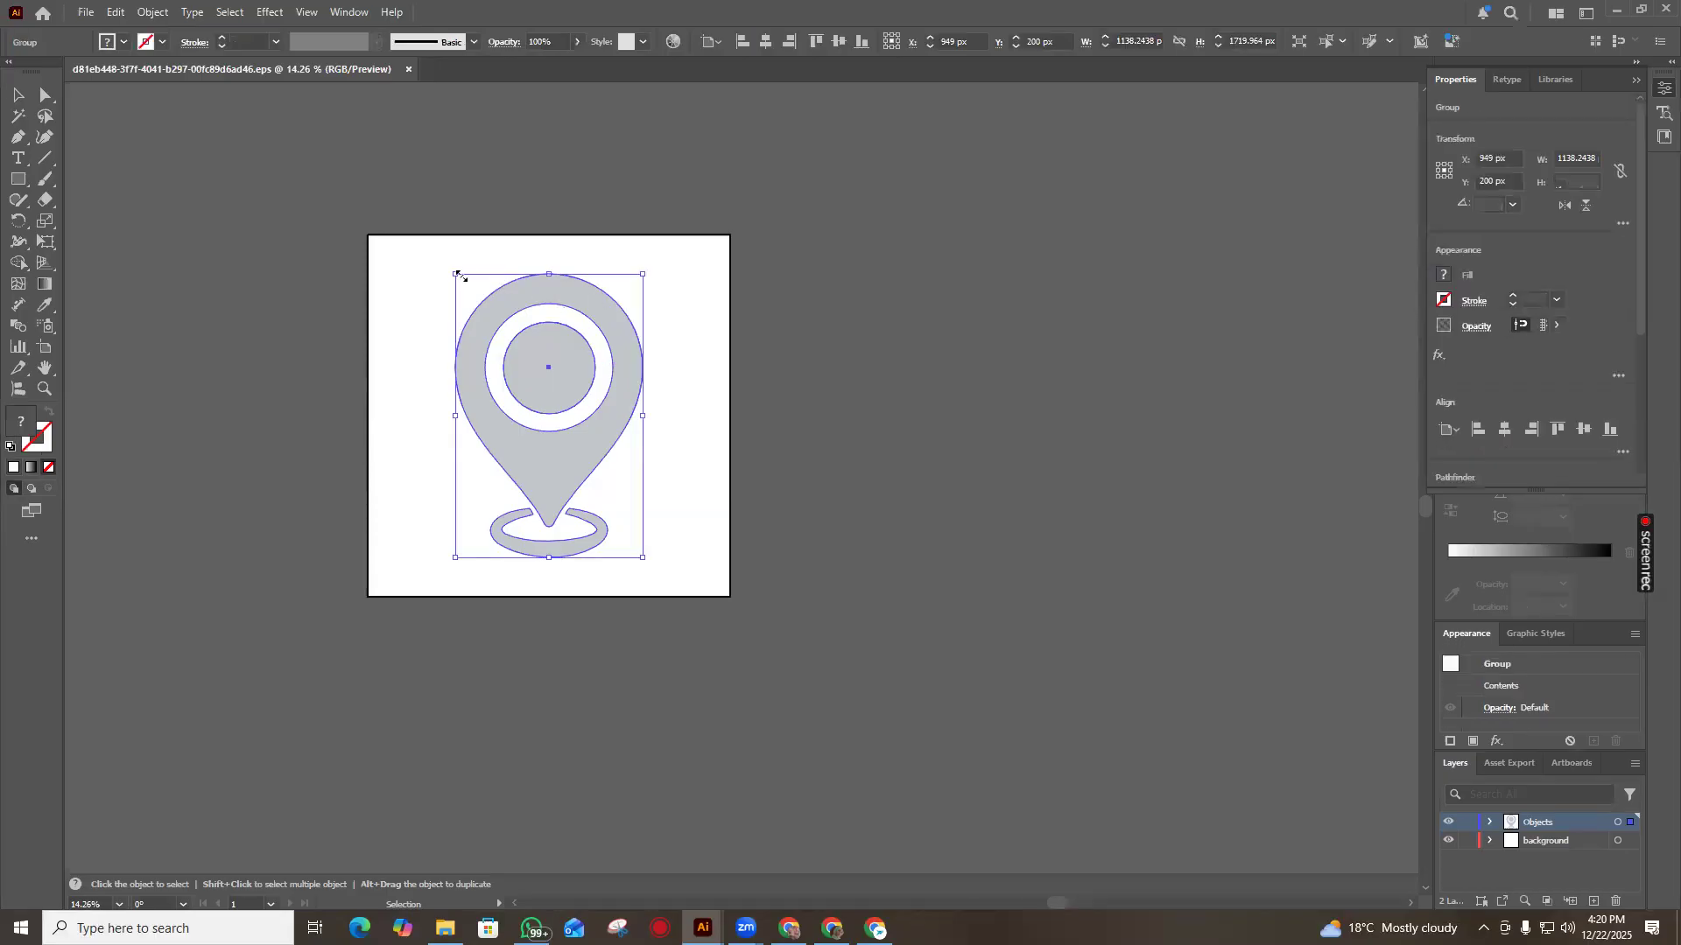
pyautogui.moveTo(455, 273); pyautogui.dragTo(496, 331)
pyautogui.rightClick(570, 395)
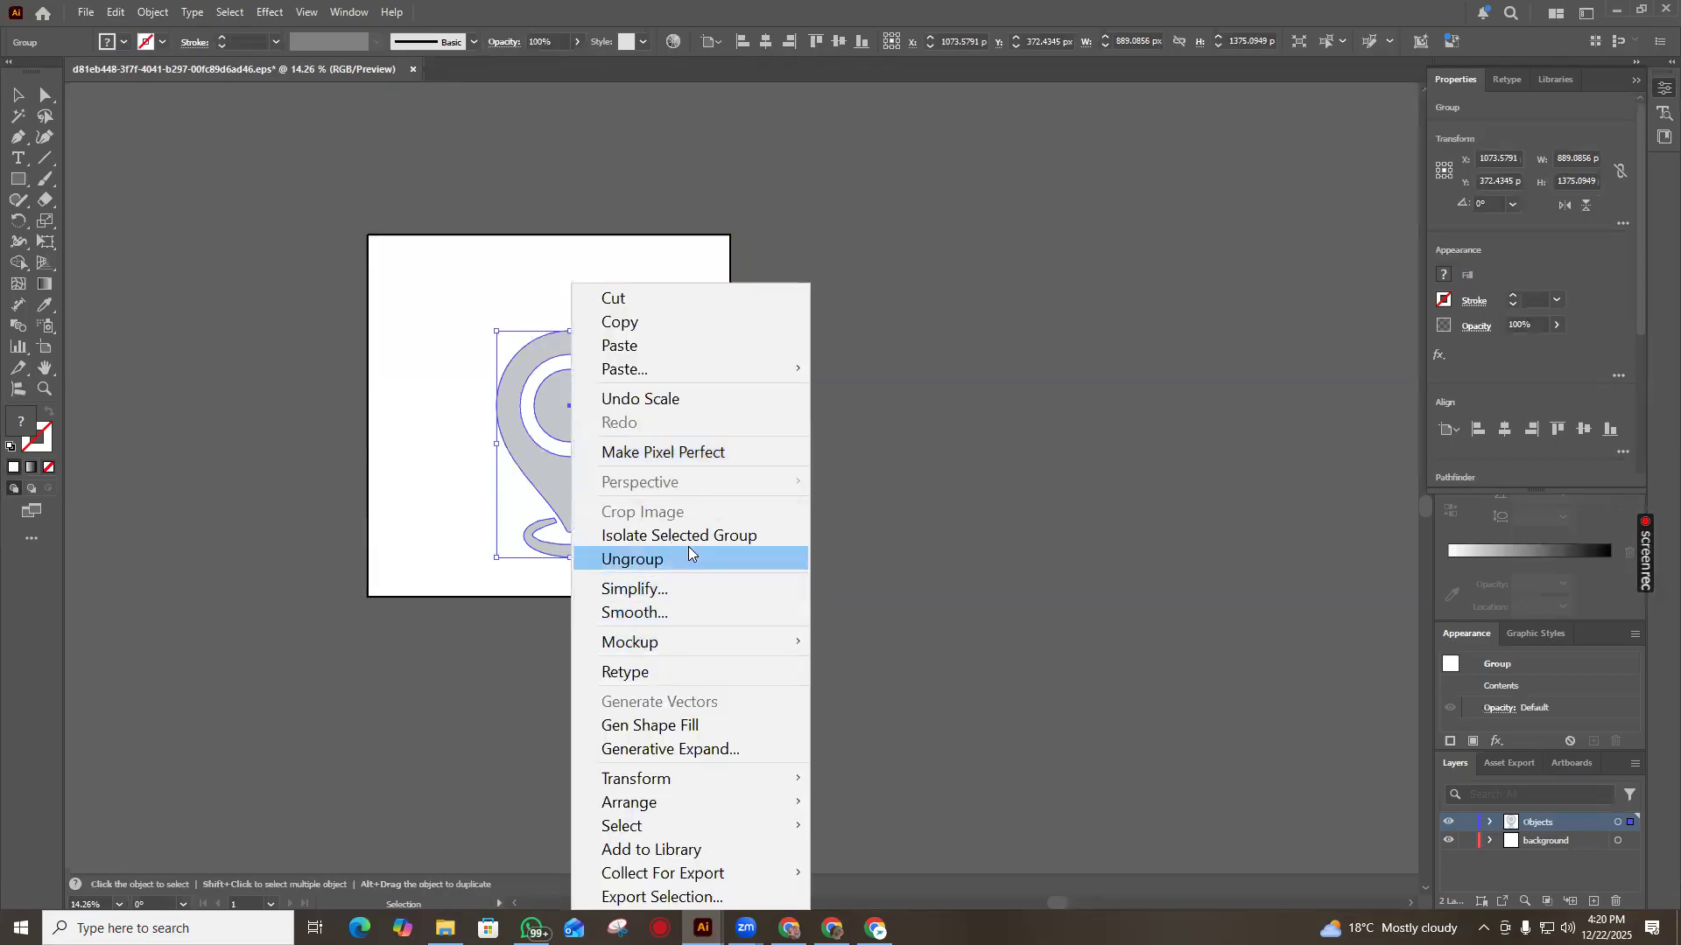
pyautogui.click(689, 557)
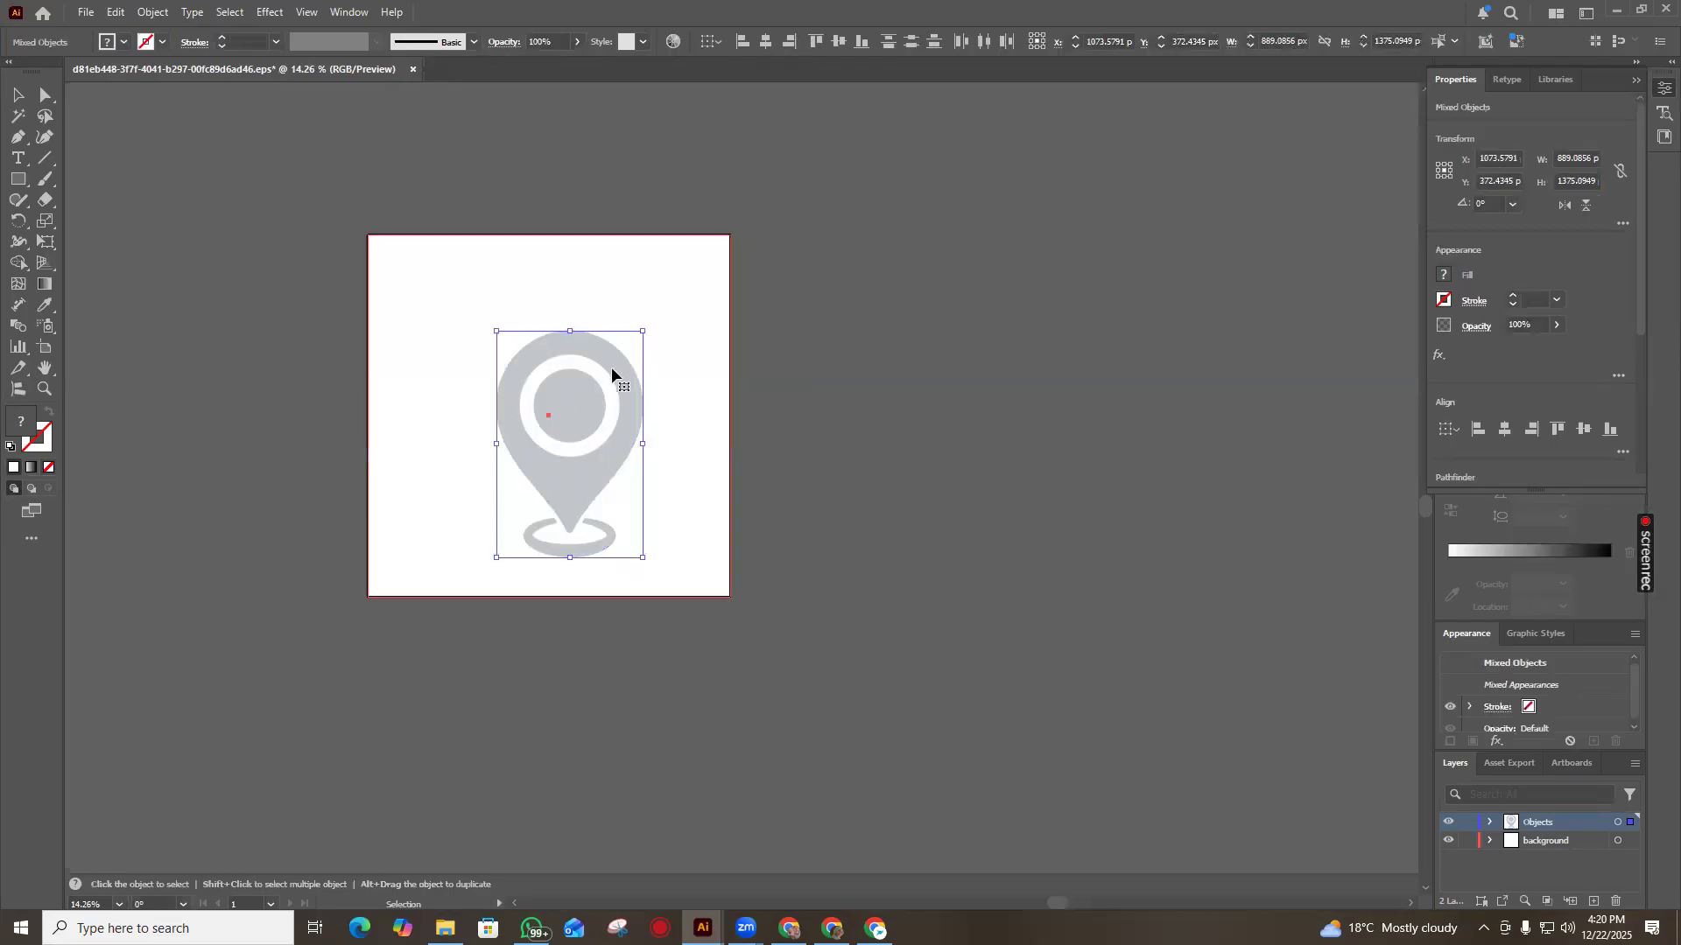
# Delete the filled circle at the centre of the location pin
pyautogui.click(566, 417)
pyautogui.click(567, 413)
pyautogui.press('Delete')
# Shrink the remaining pin shapes to about 510 × 860 px near the artboard's lower-right edge and cut them
pyautogui.click(615, 357)
pyautogui.moveTo(454, 338); pyautogui.dragTo(637, 557)
pyautogui.hotkey('ctrl', 'shift', 'a')
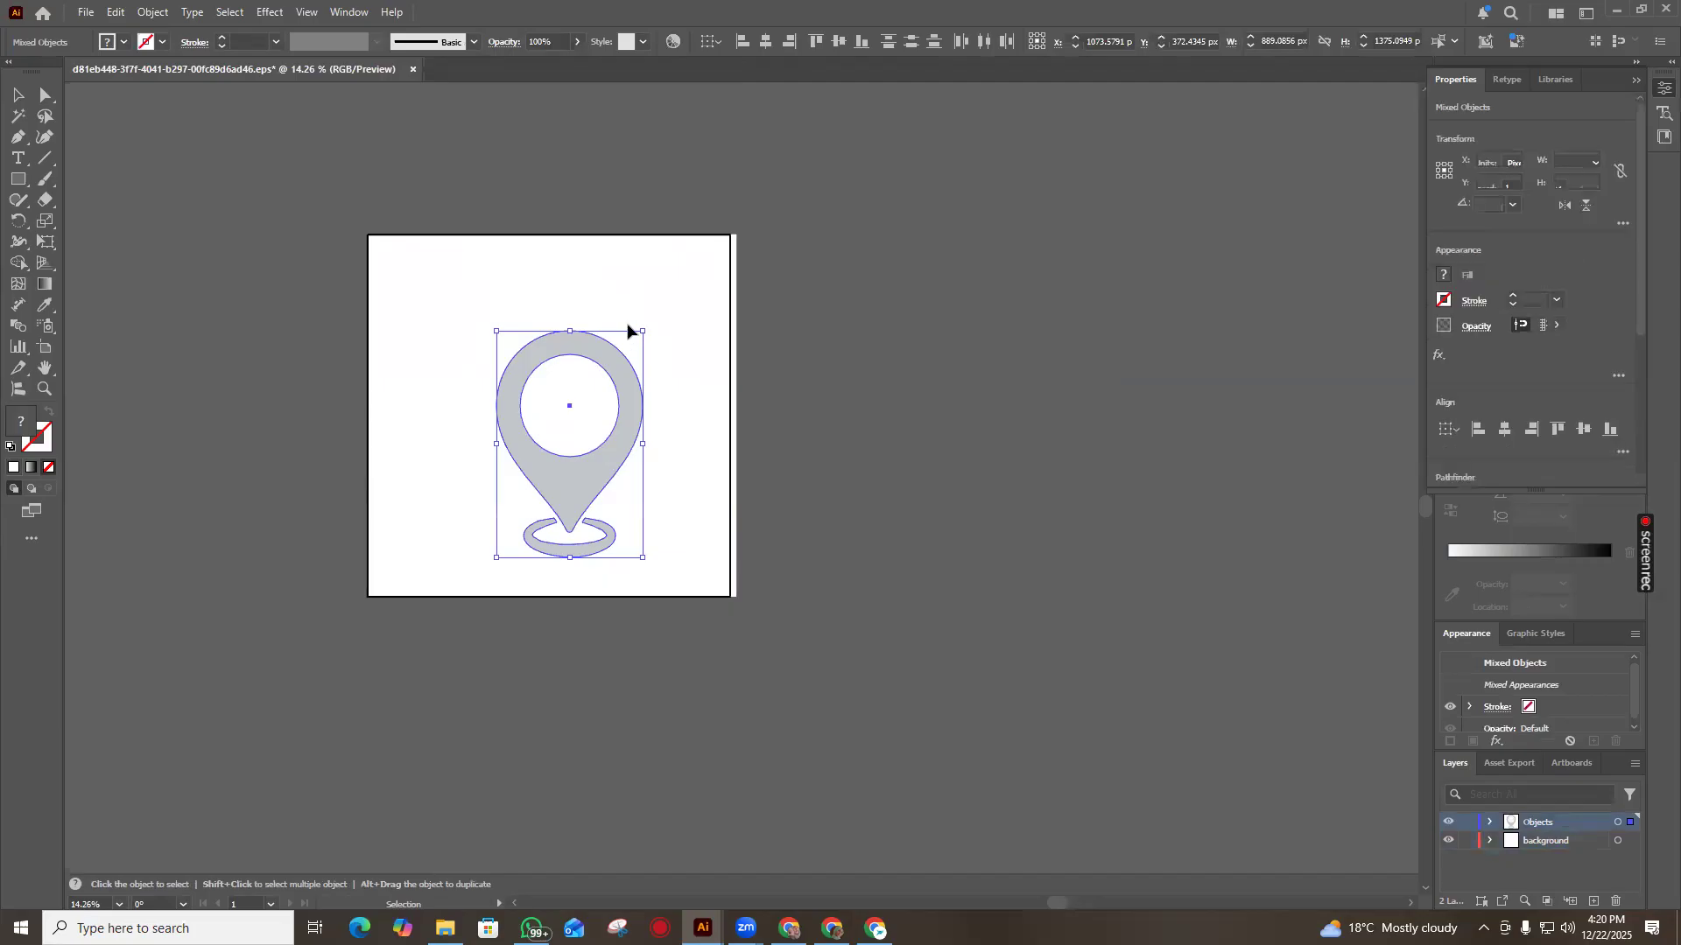
pyautogui.moveTo(640, 347); pyautogui.dragTo(687, 471)
pyautogui.rightClick(662, 470)
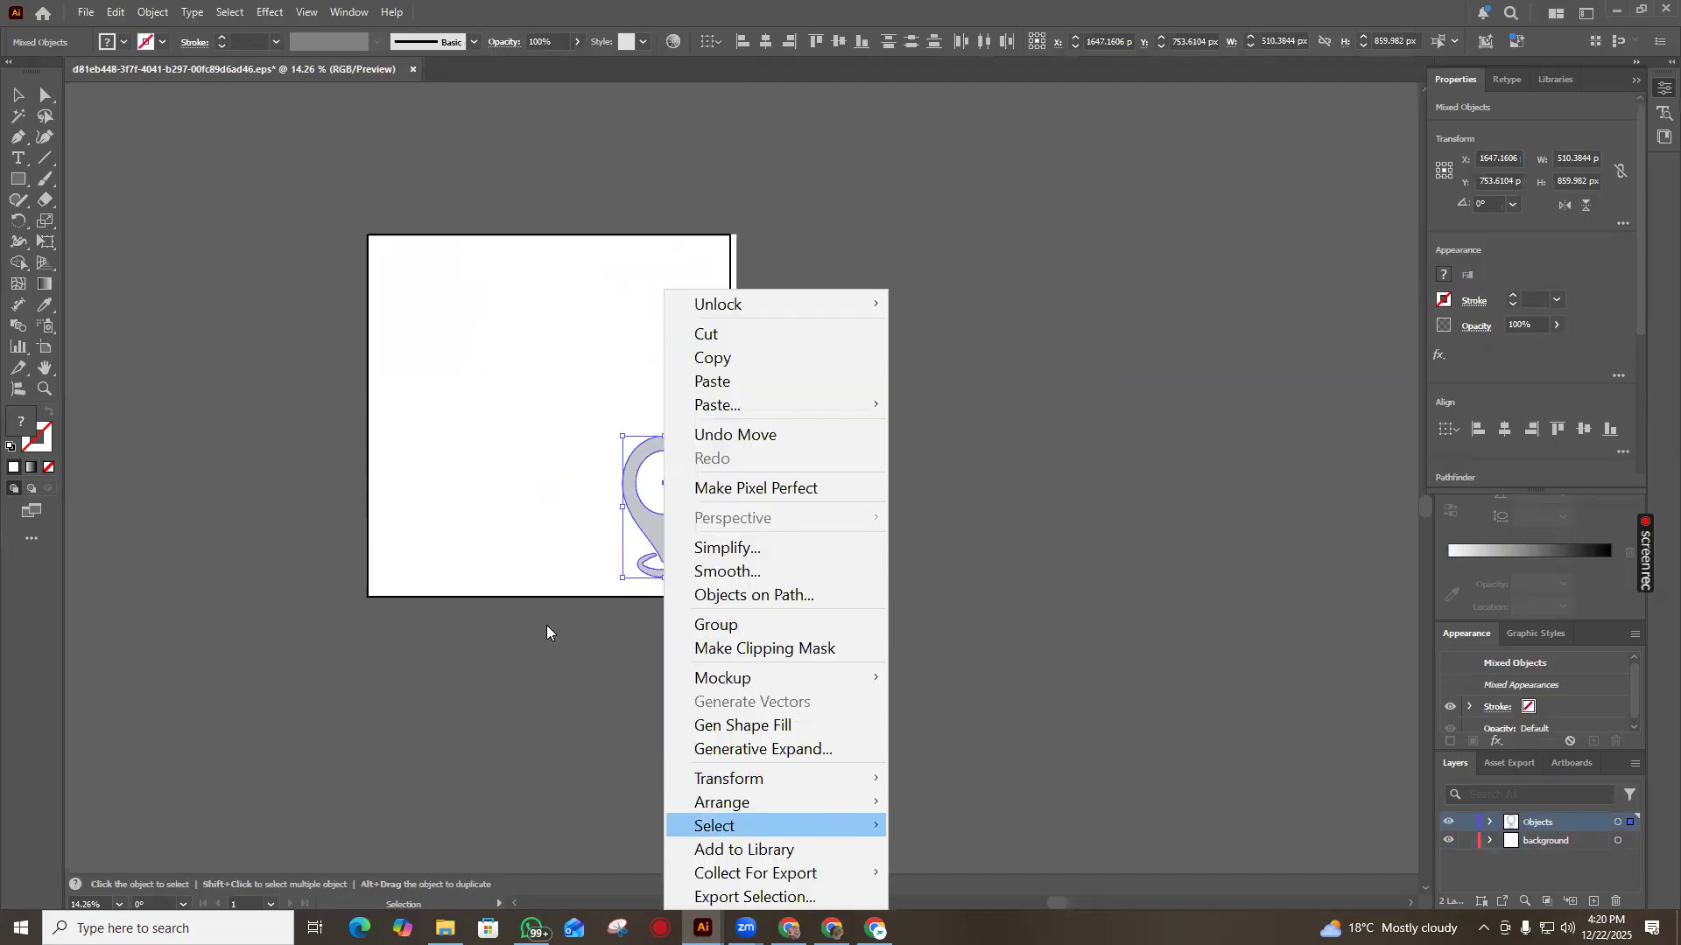
pyautogui.click(801, 335)
# Switch to File Explorer, open the location pin JPG in Photos, and copy the image
pyautogui.click(445, 927)
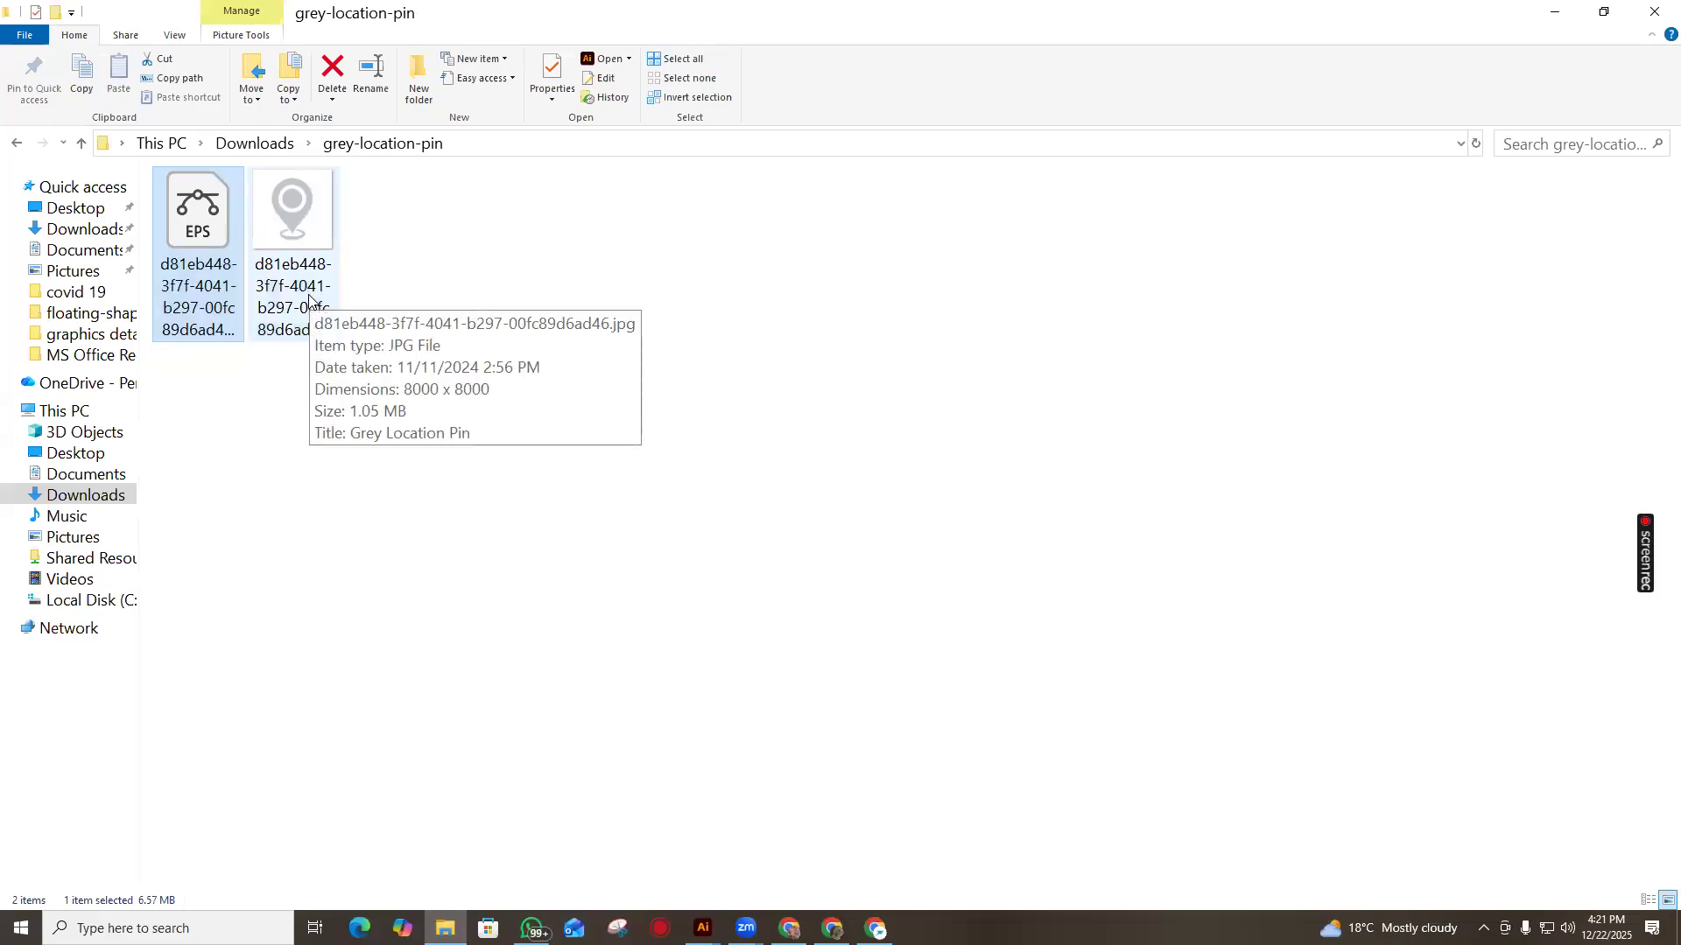
pyautogui.doubleClick(308, 295)
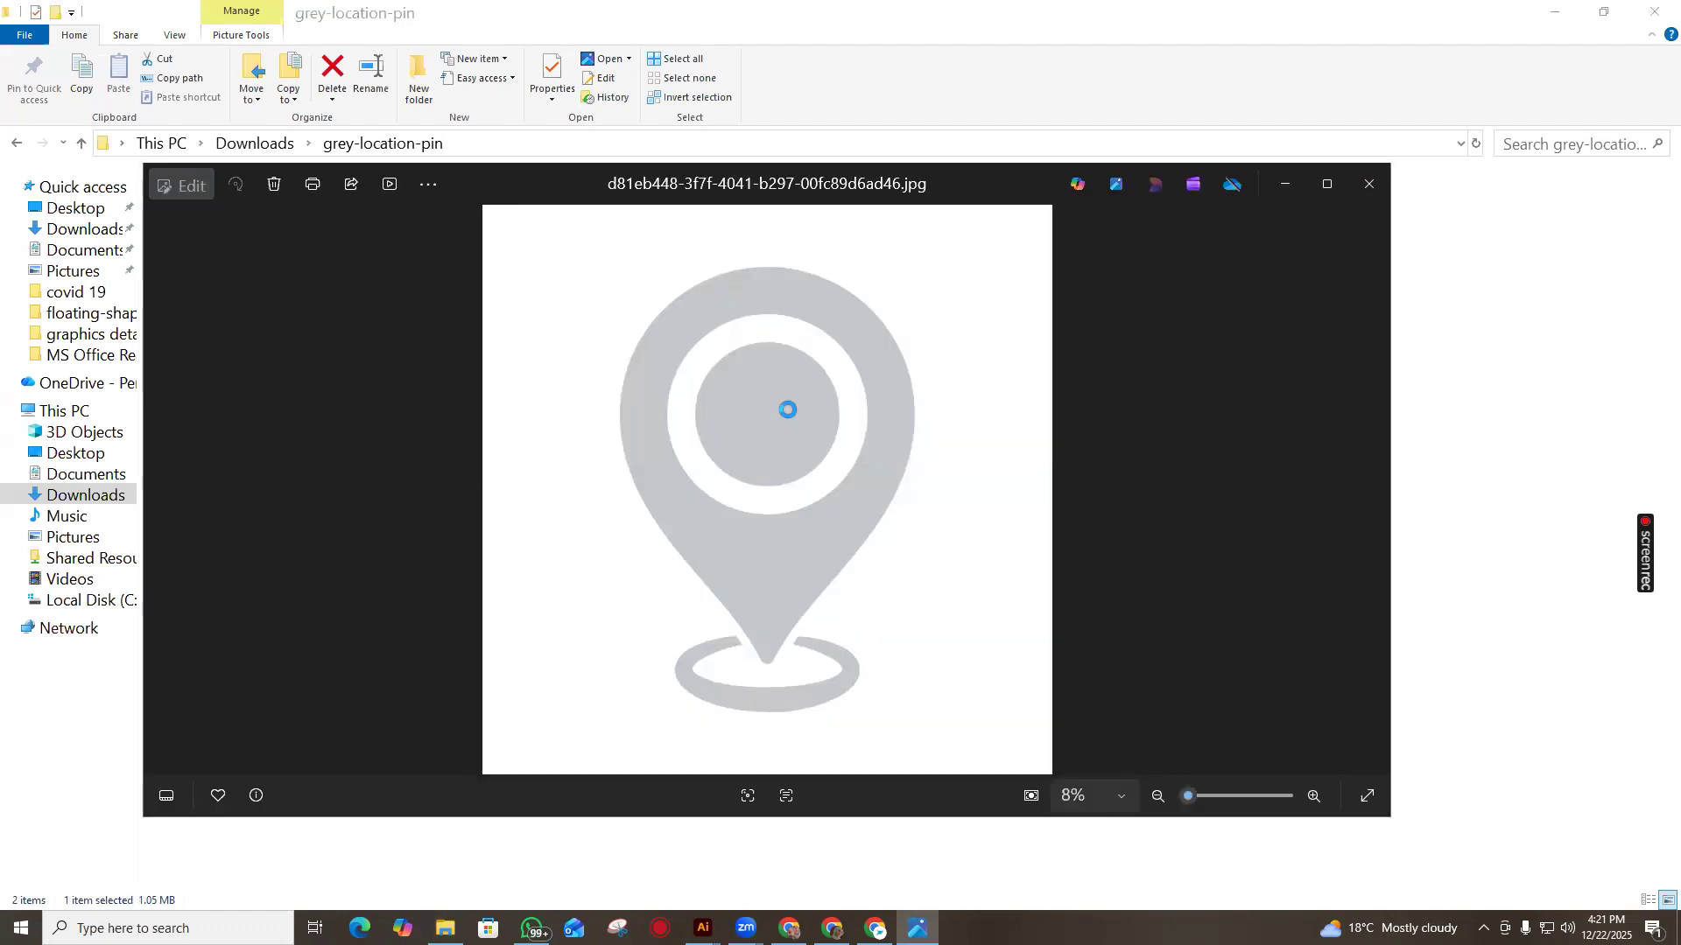
pyautogui.rightClick(786, 404)
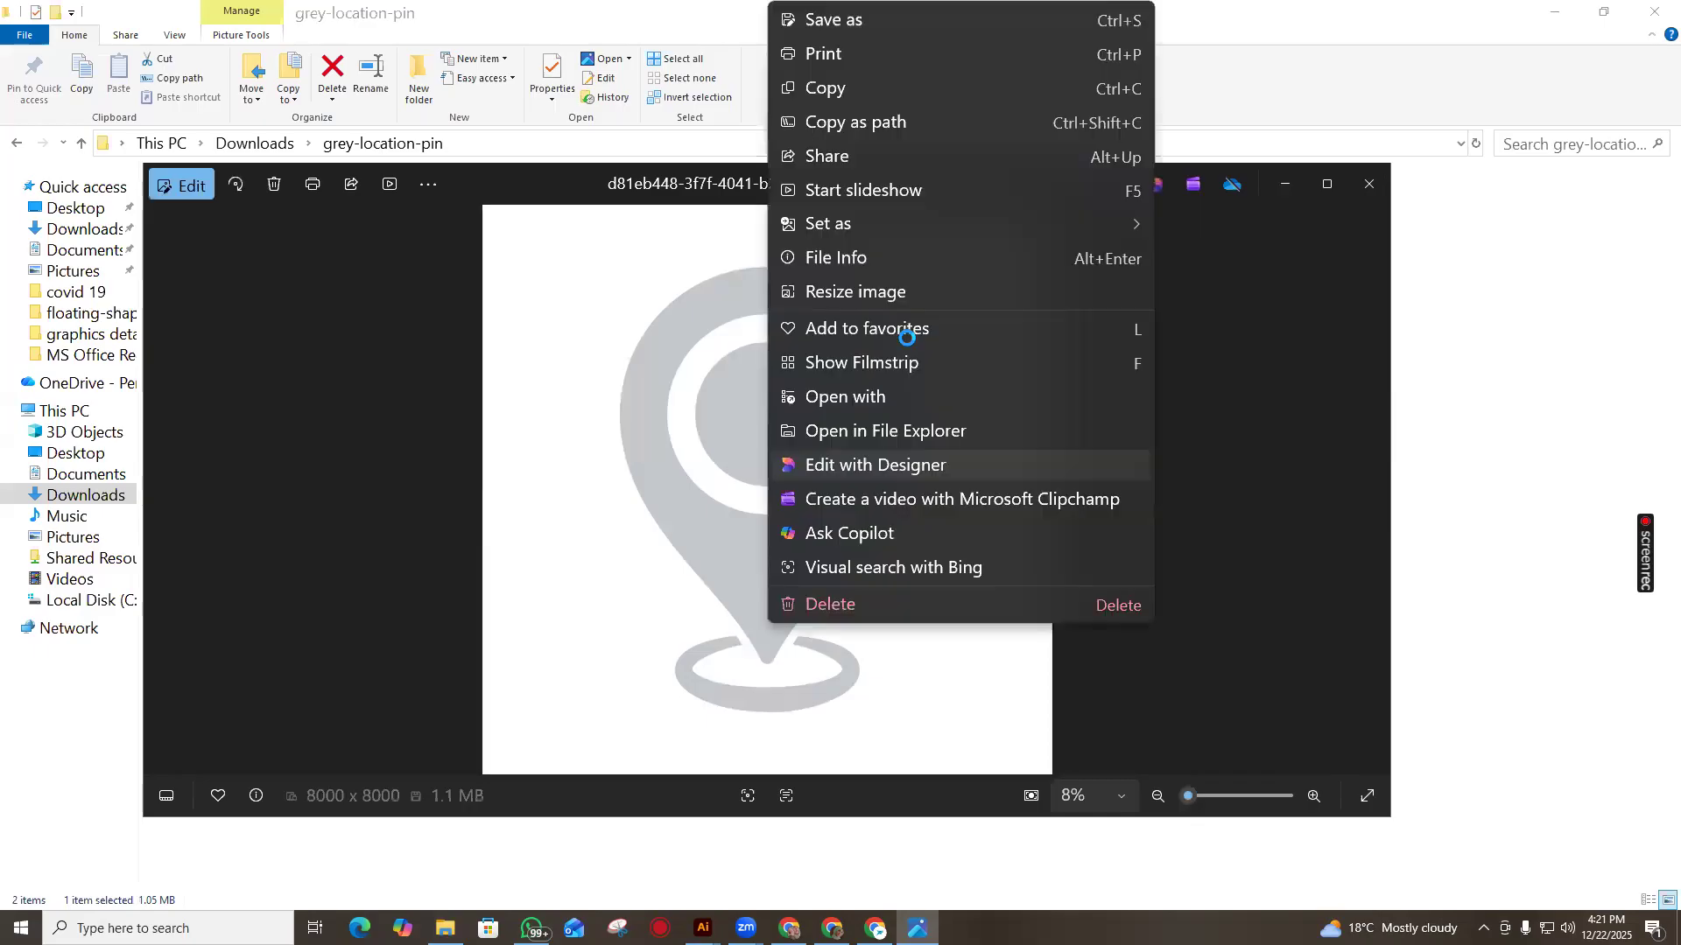
pyautogui.click(845, 88)
# Switch back to Illustrator and paste the copied pin image into the EPS document
pyautogui.moveTo(702, 927)
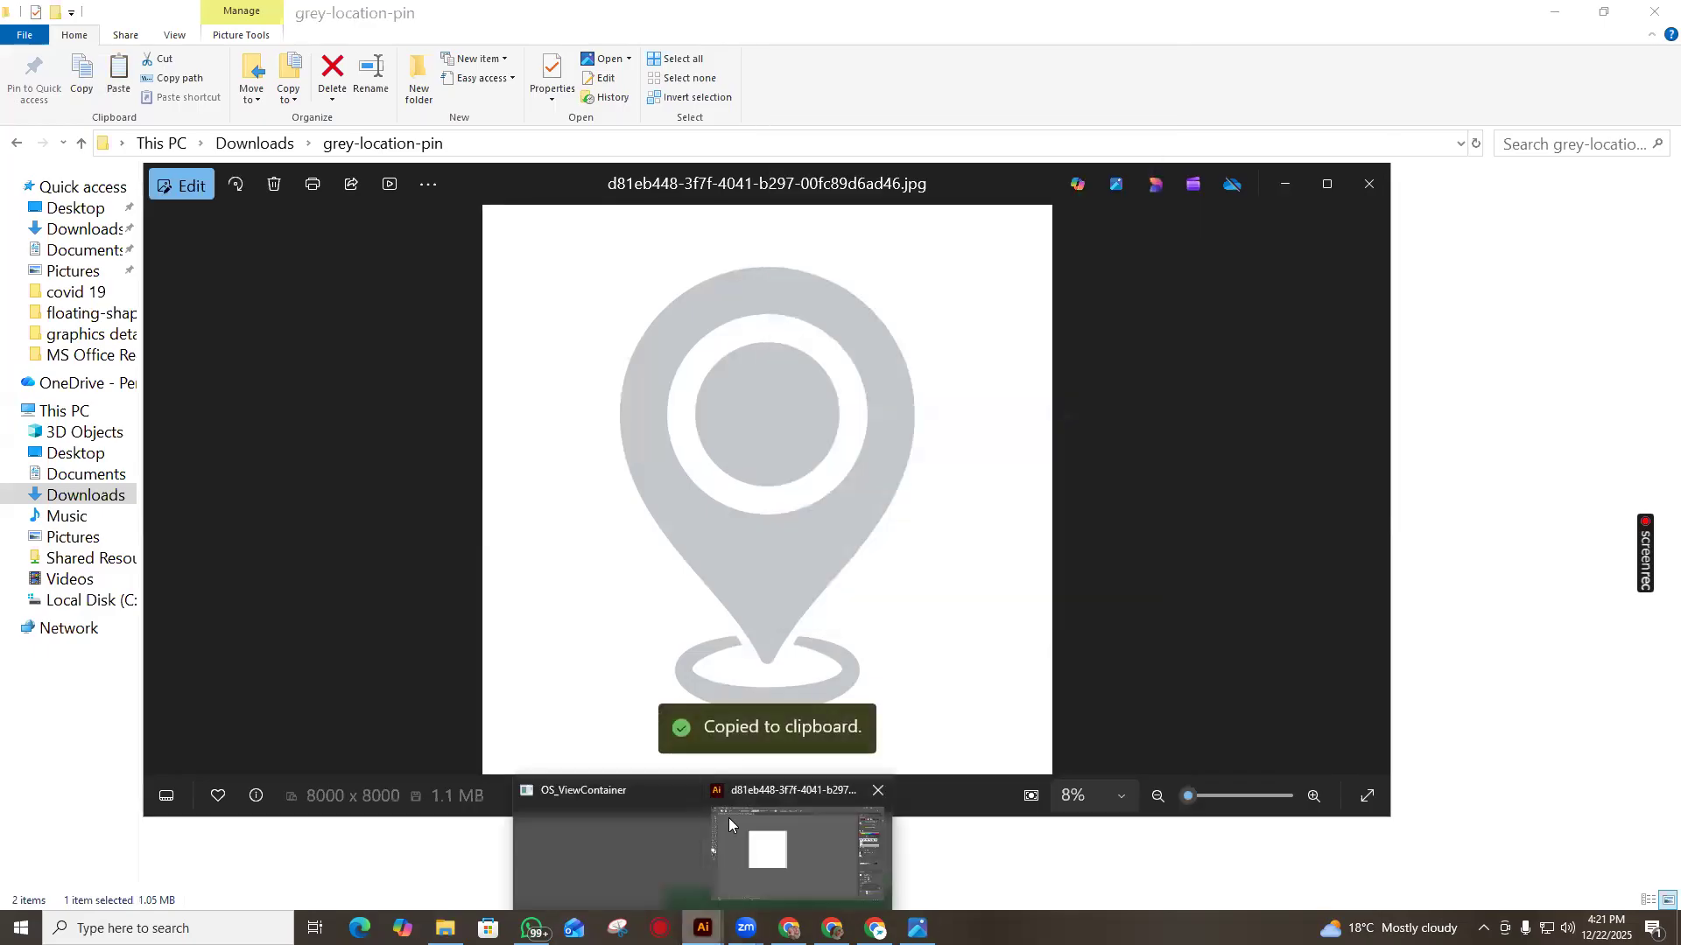
pyautogui.click(766, 856)
pyautogui.rightClick(543, 300)
pyautogui.click(631, 396)
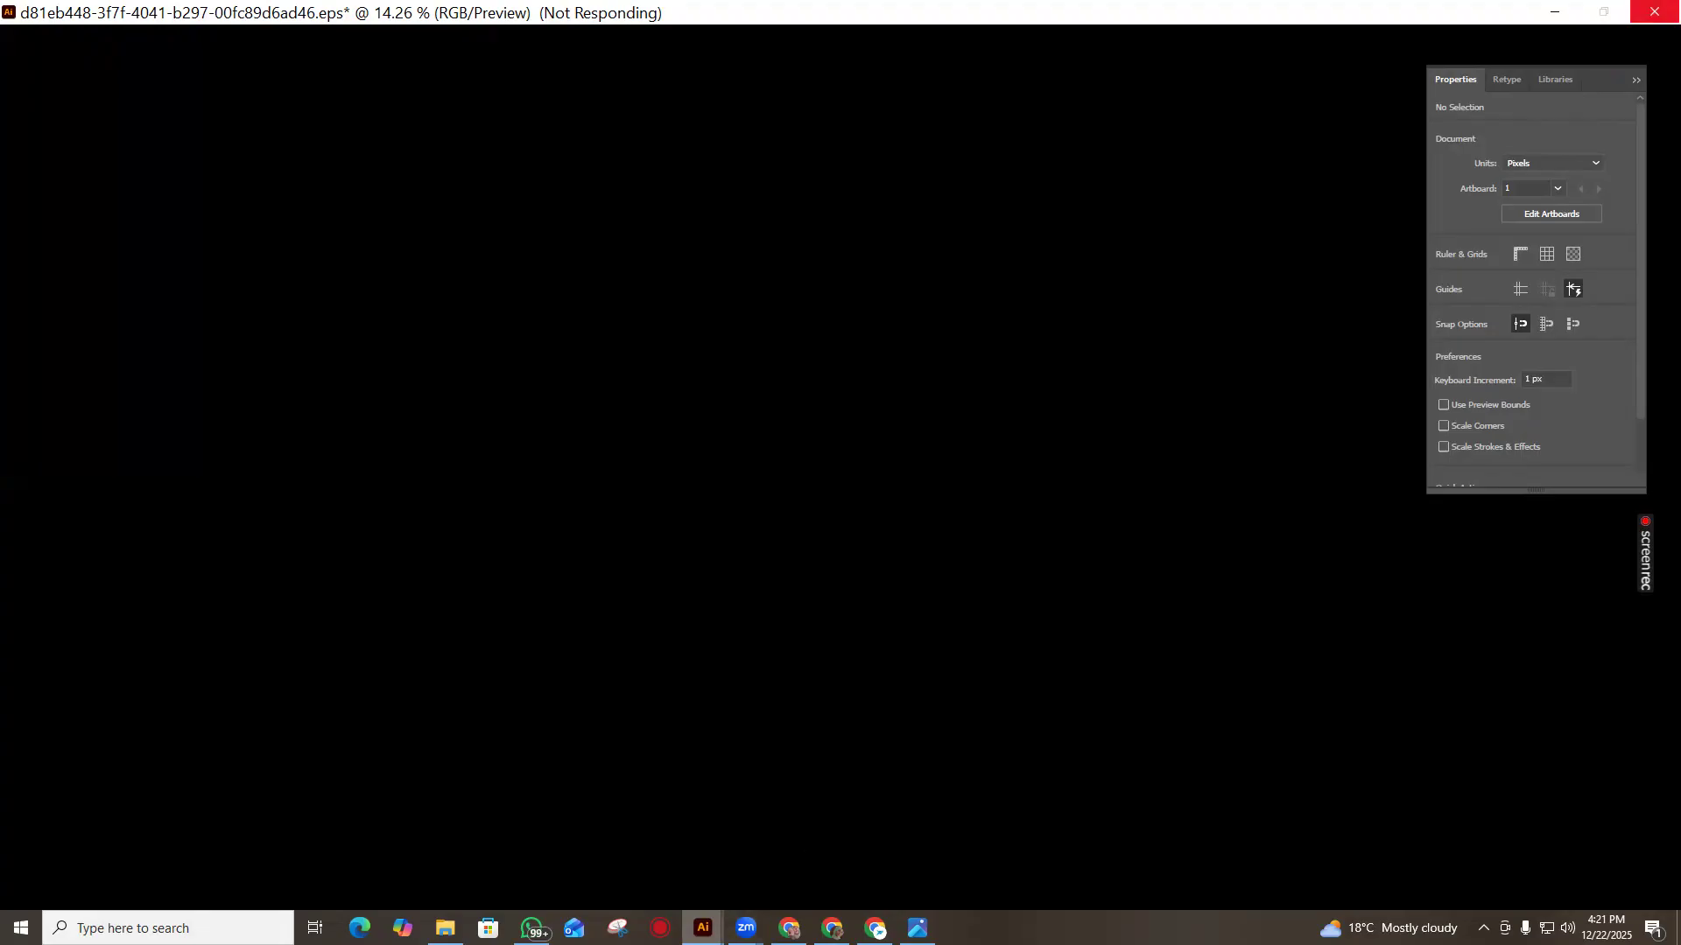
# Close the EPS document's Illustrator window without keeping the edits
pyautogui.moveTo(702, 928)
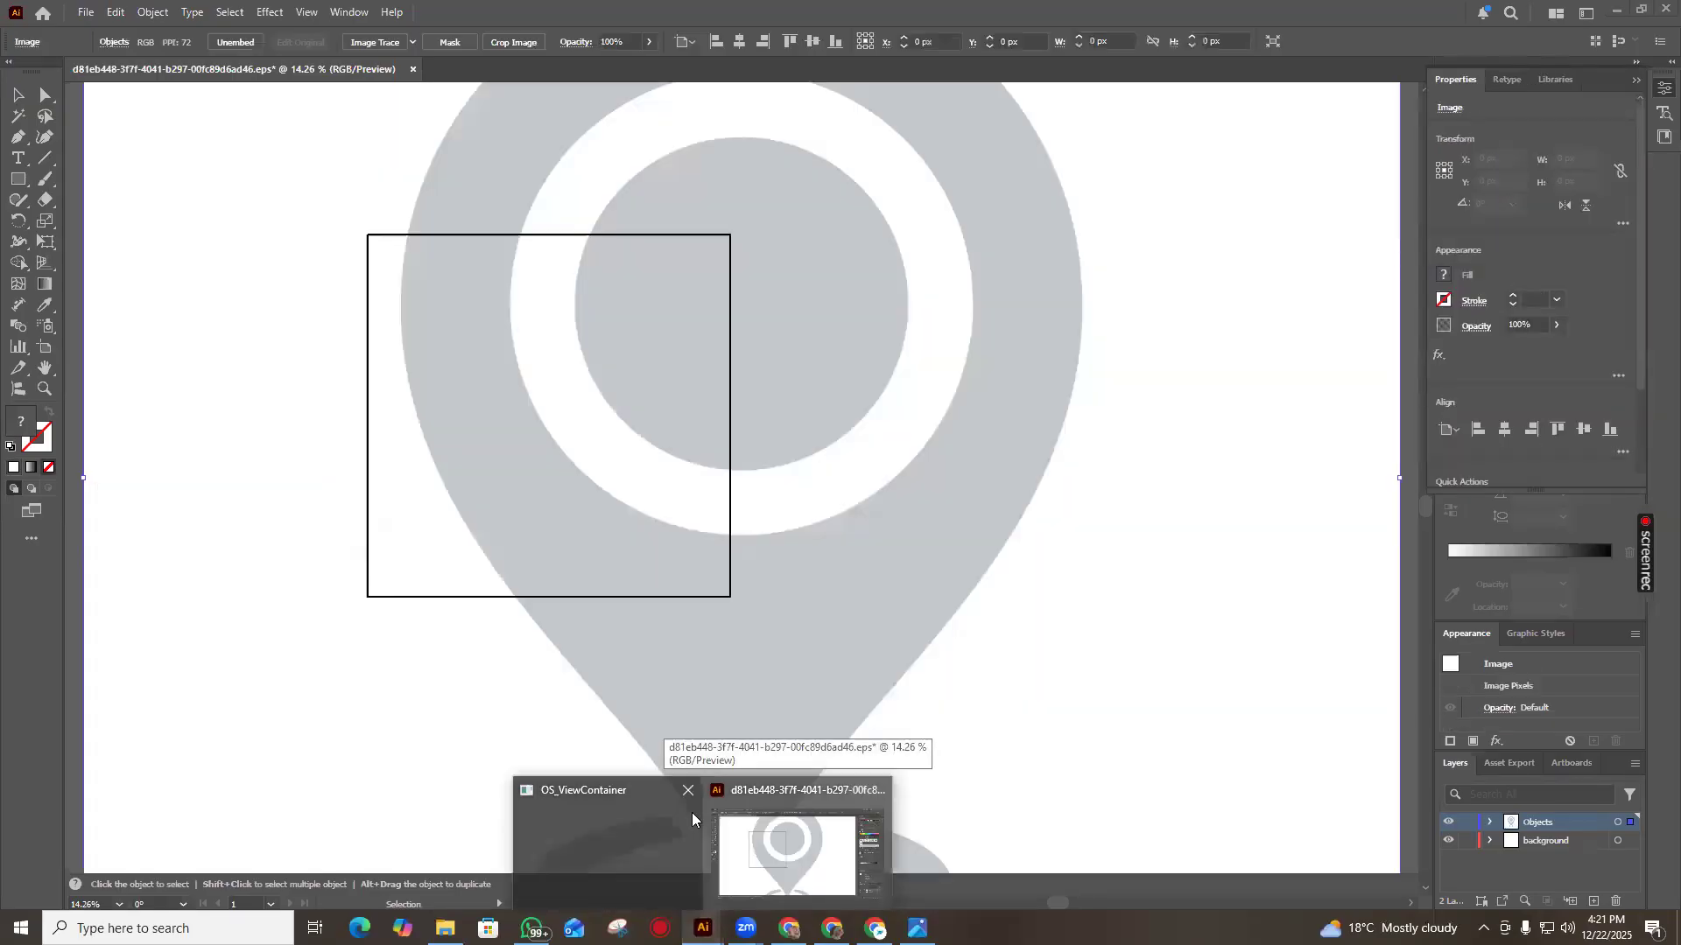
pyautogui.click(879, 790)
pyautogui.click(901, 489)
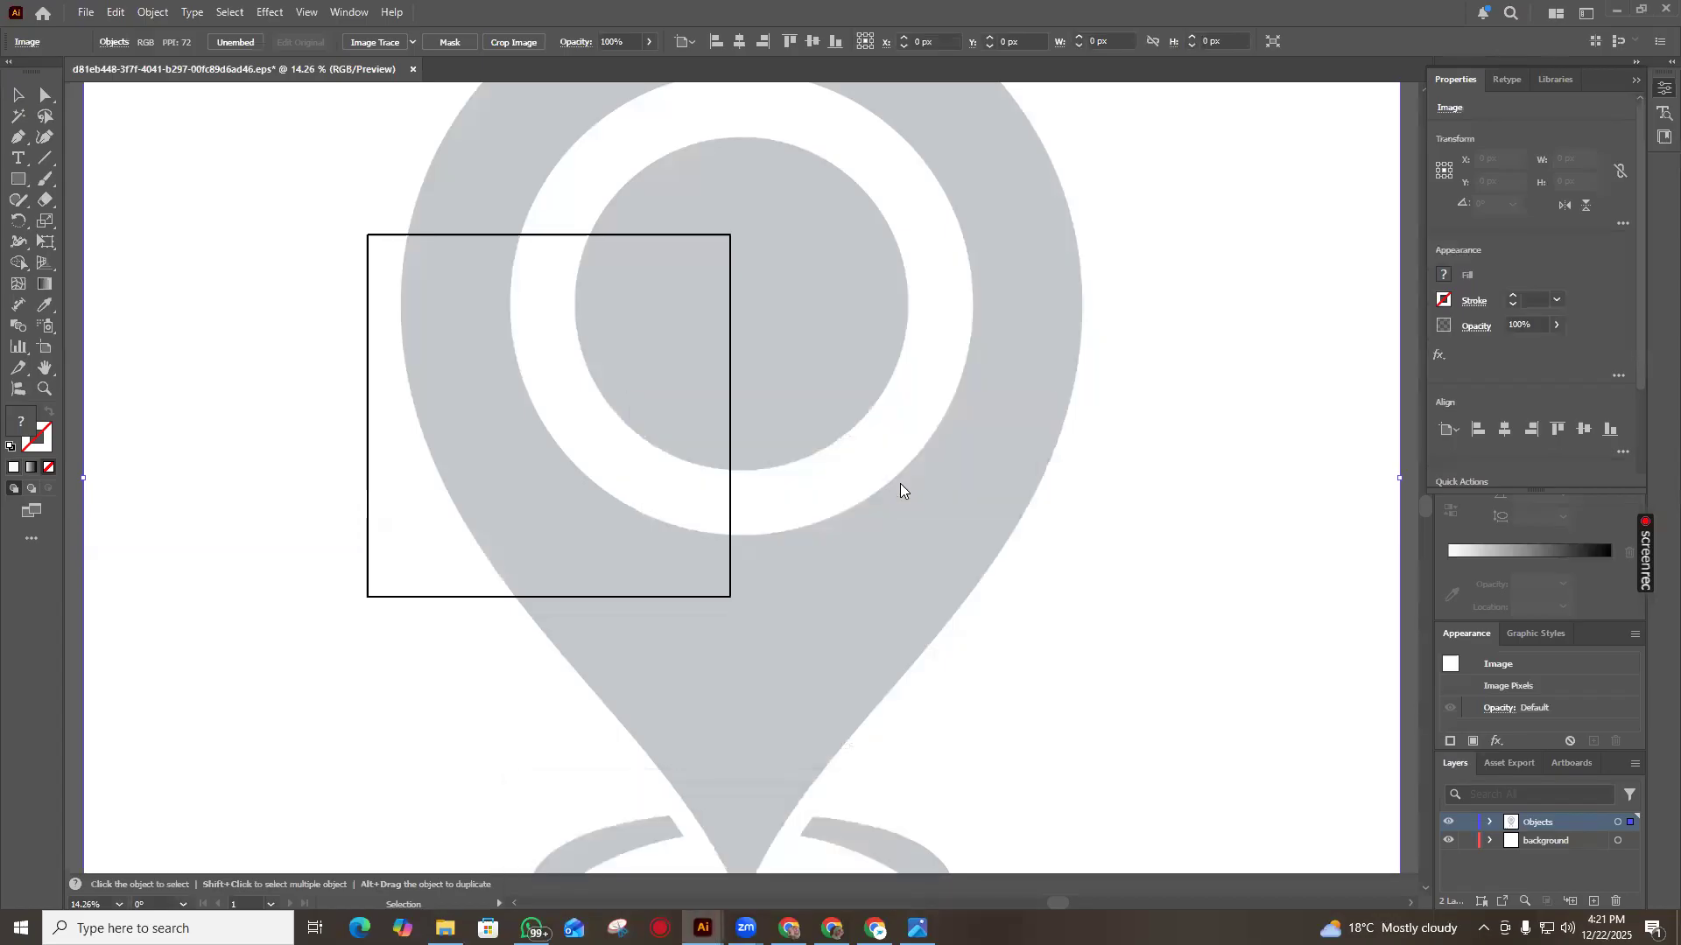
pyautogui.moveTo(702, 928)
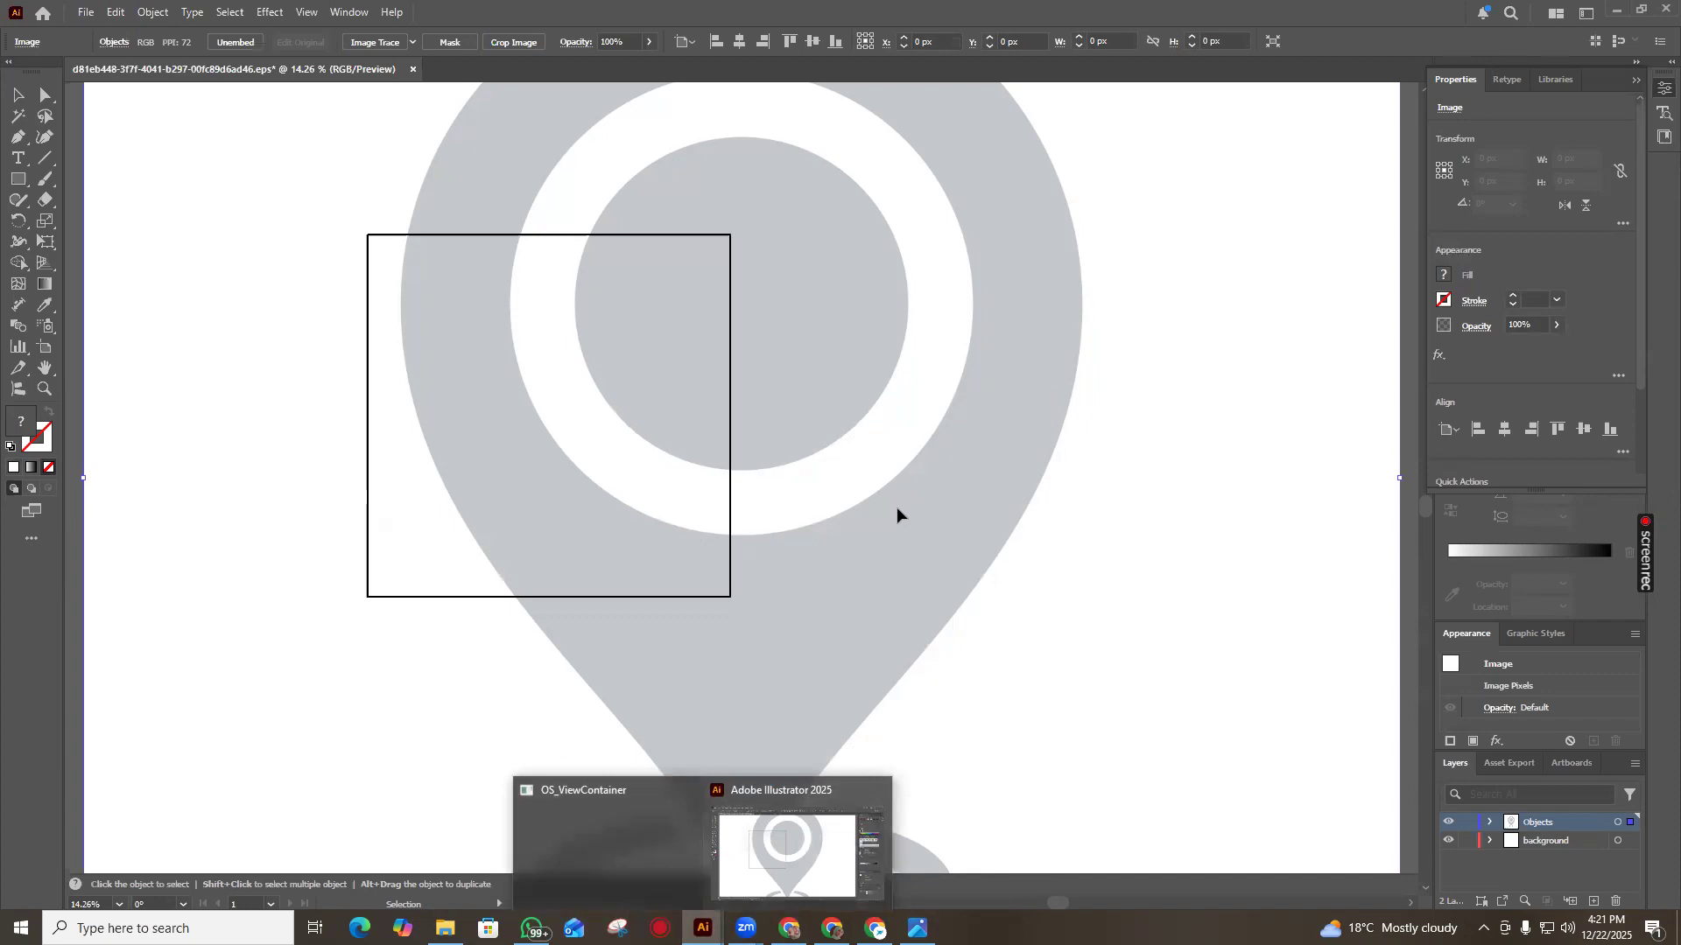
pyautogui.click(786, 840)
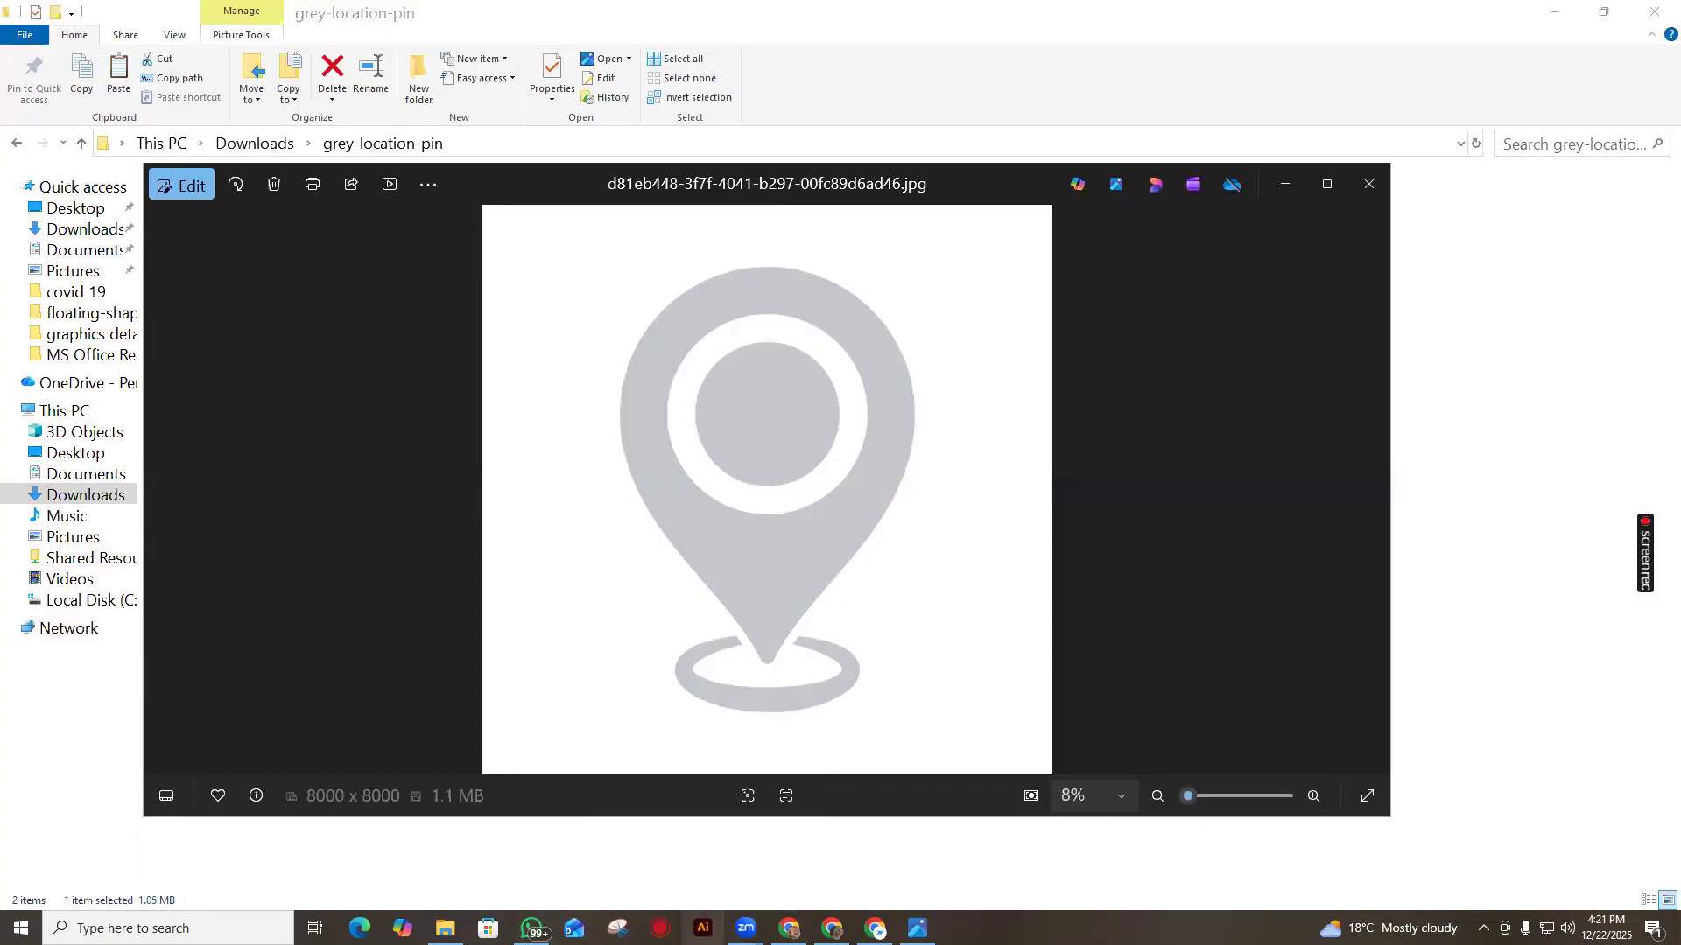
# Replace the vector pin in the reopened EPS document with the pin JPG copied from Photos
pyautogui.rightClick(731, 450)
pyautogui.click(863, 82)
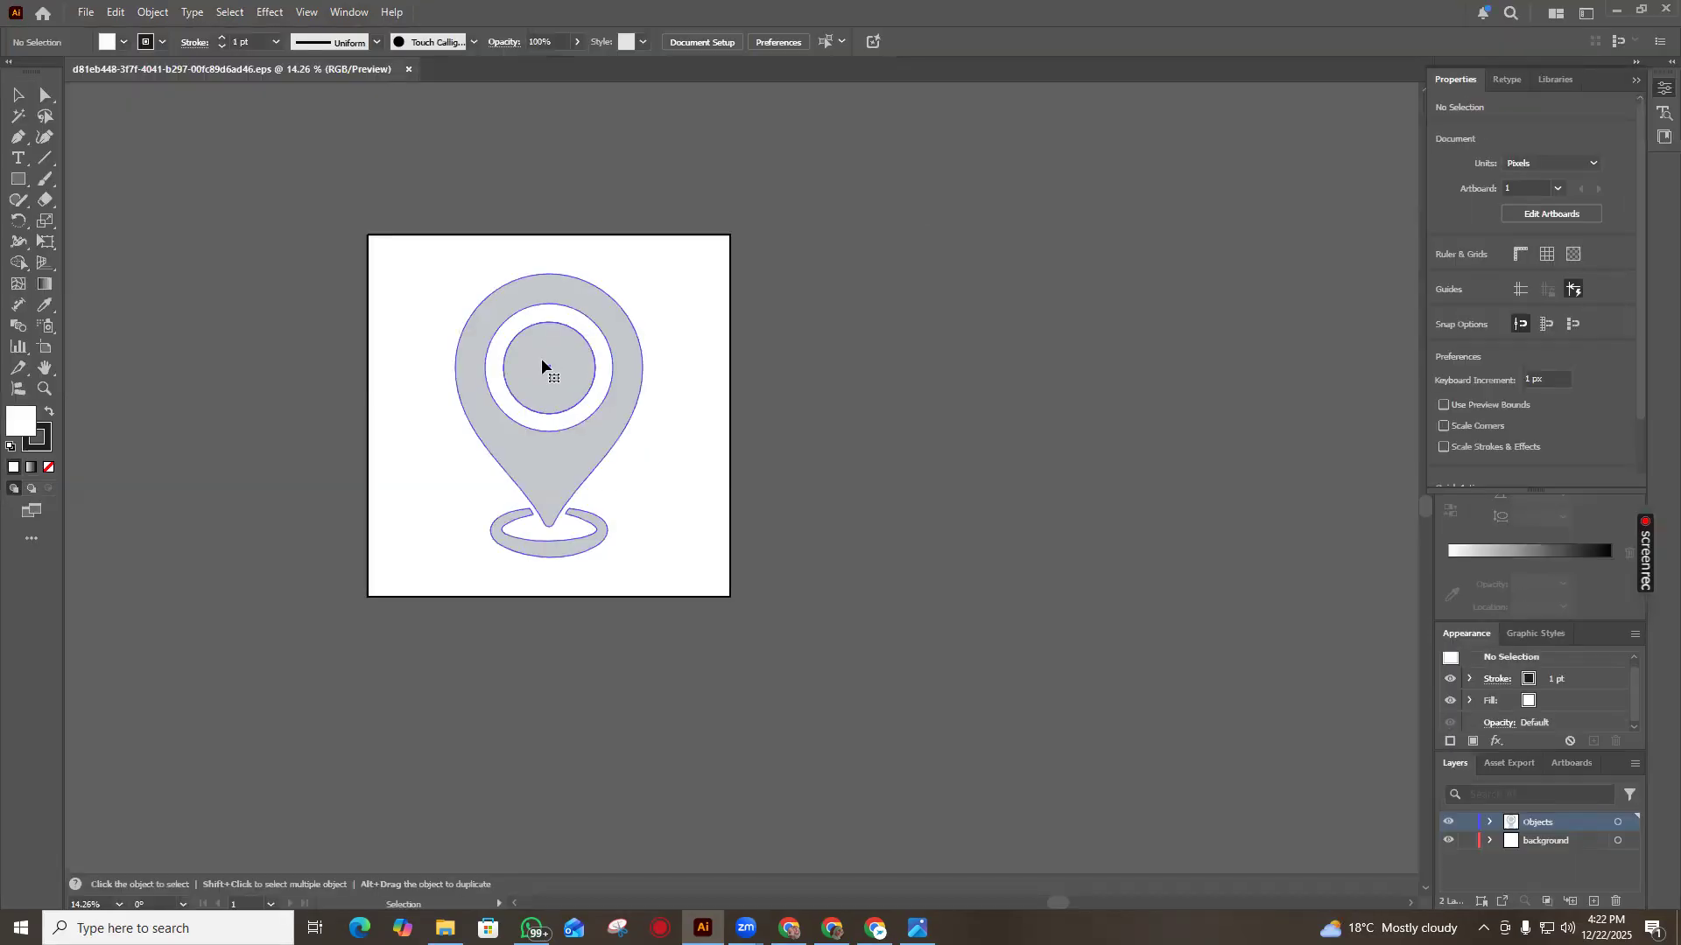
pyautogui.click(544, 364)
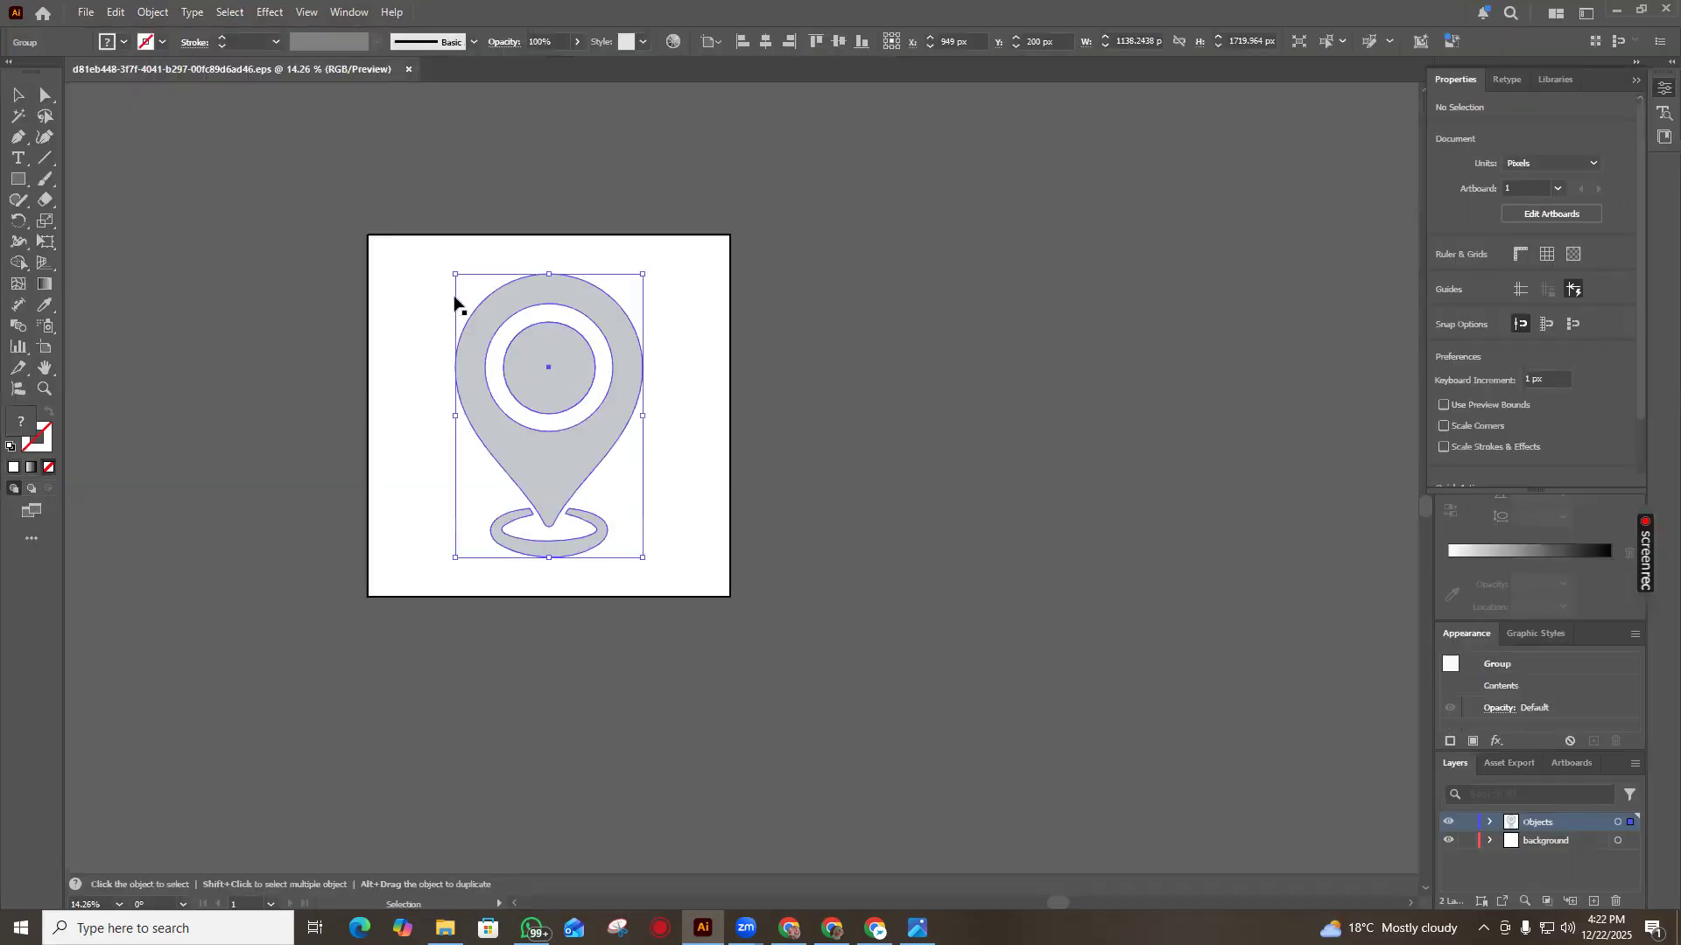
pyautogui.press('Delete')
pyautogui.rightClick(523, 310)
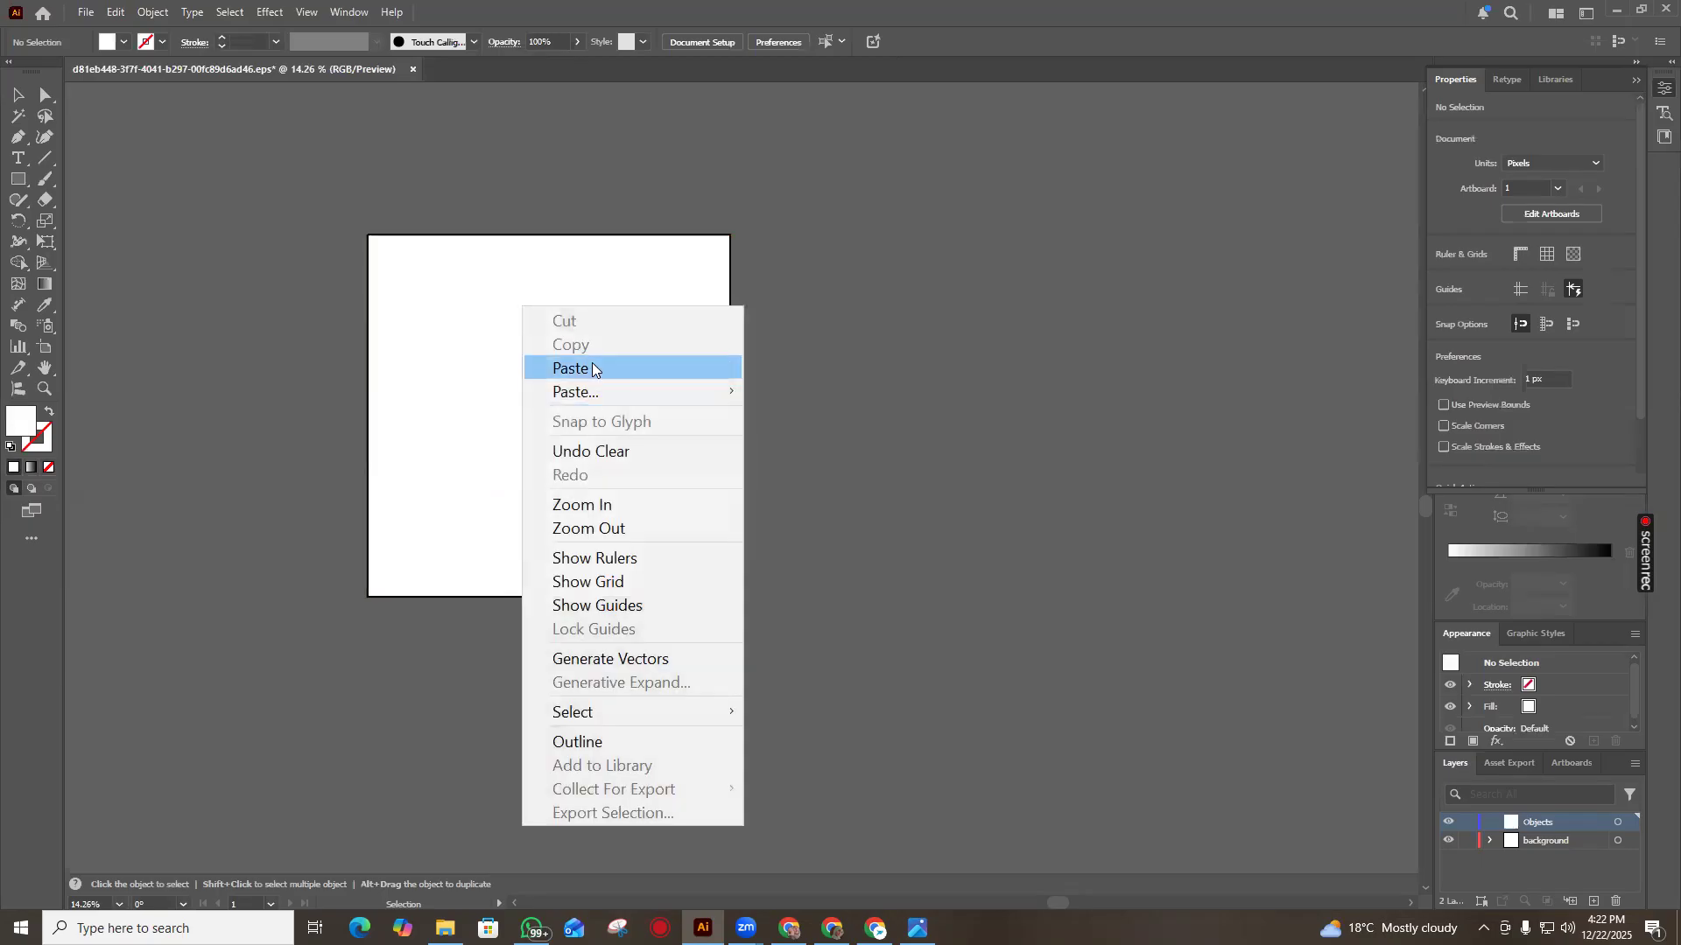
pyautogui.click(592, 368)
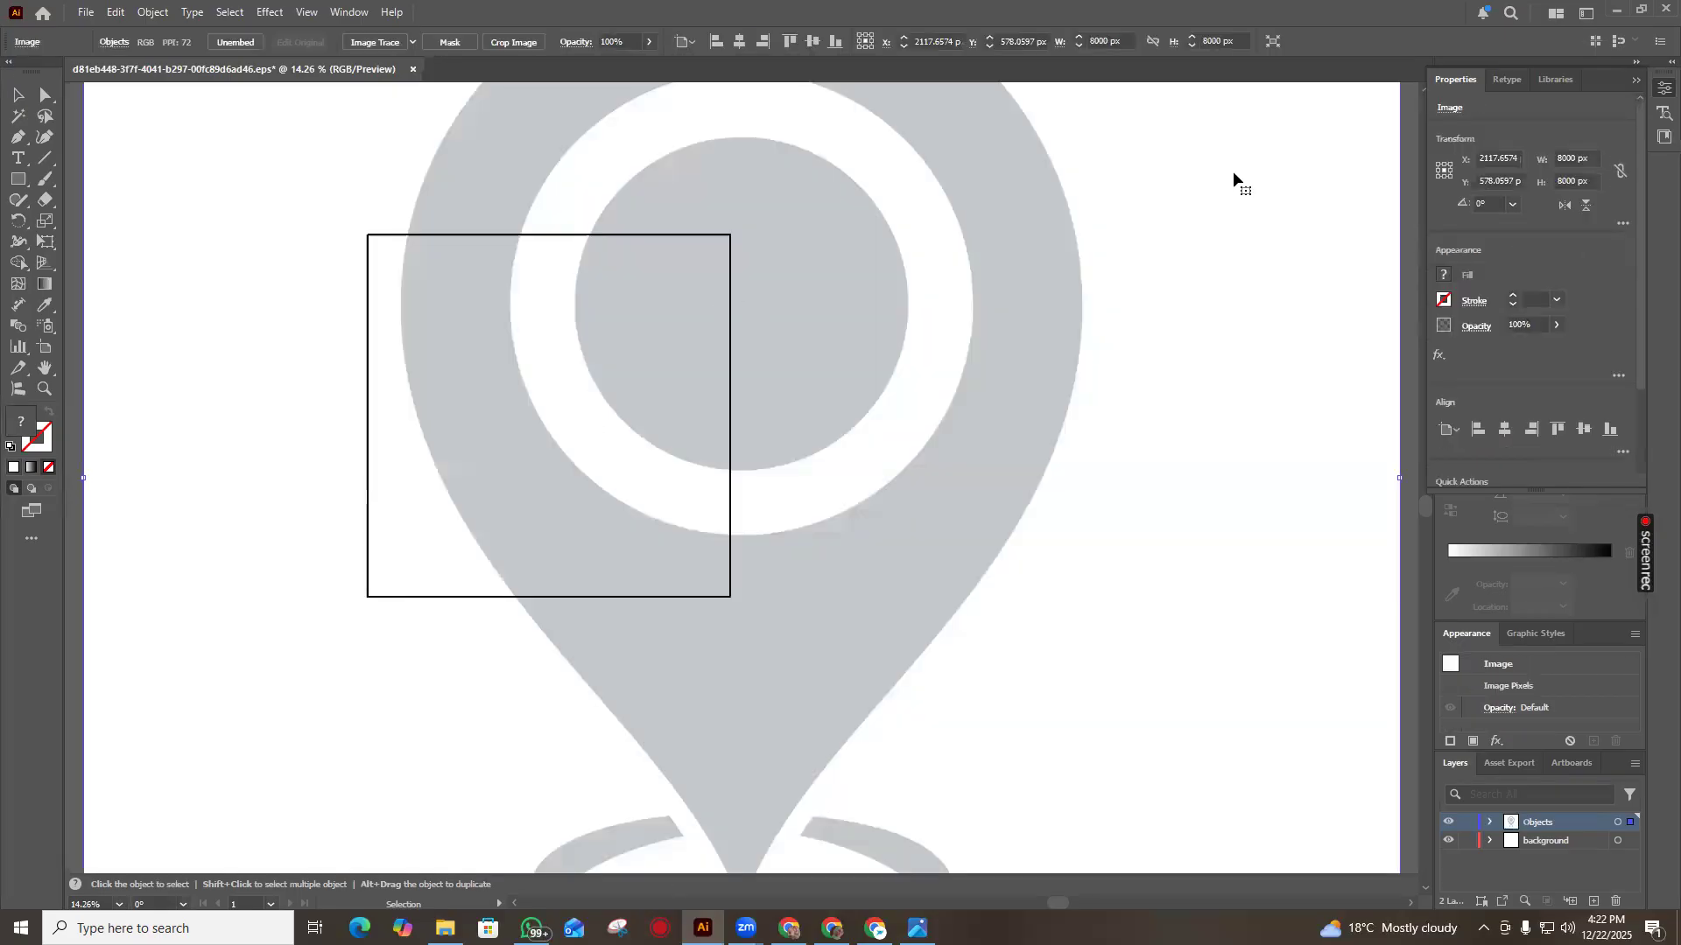
# Move the pasted pin image upward over the artboard and cut it from the document
pyautogui.moveTo(1343, 775); pyautogui.dragTo(1302, 680)
pyautogui.moveTo(992, 451); pyautogui.dragTo(1061, 559)
pyautogui.rightClick(616, 367)
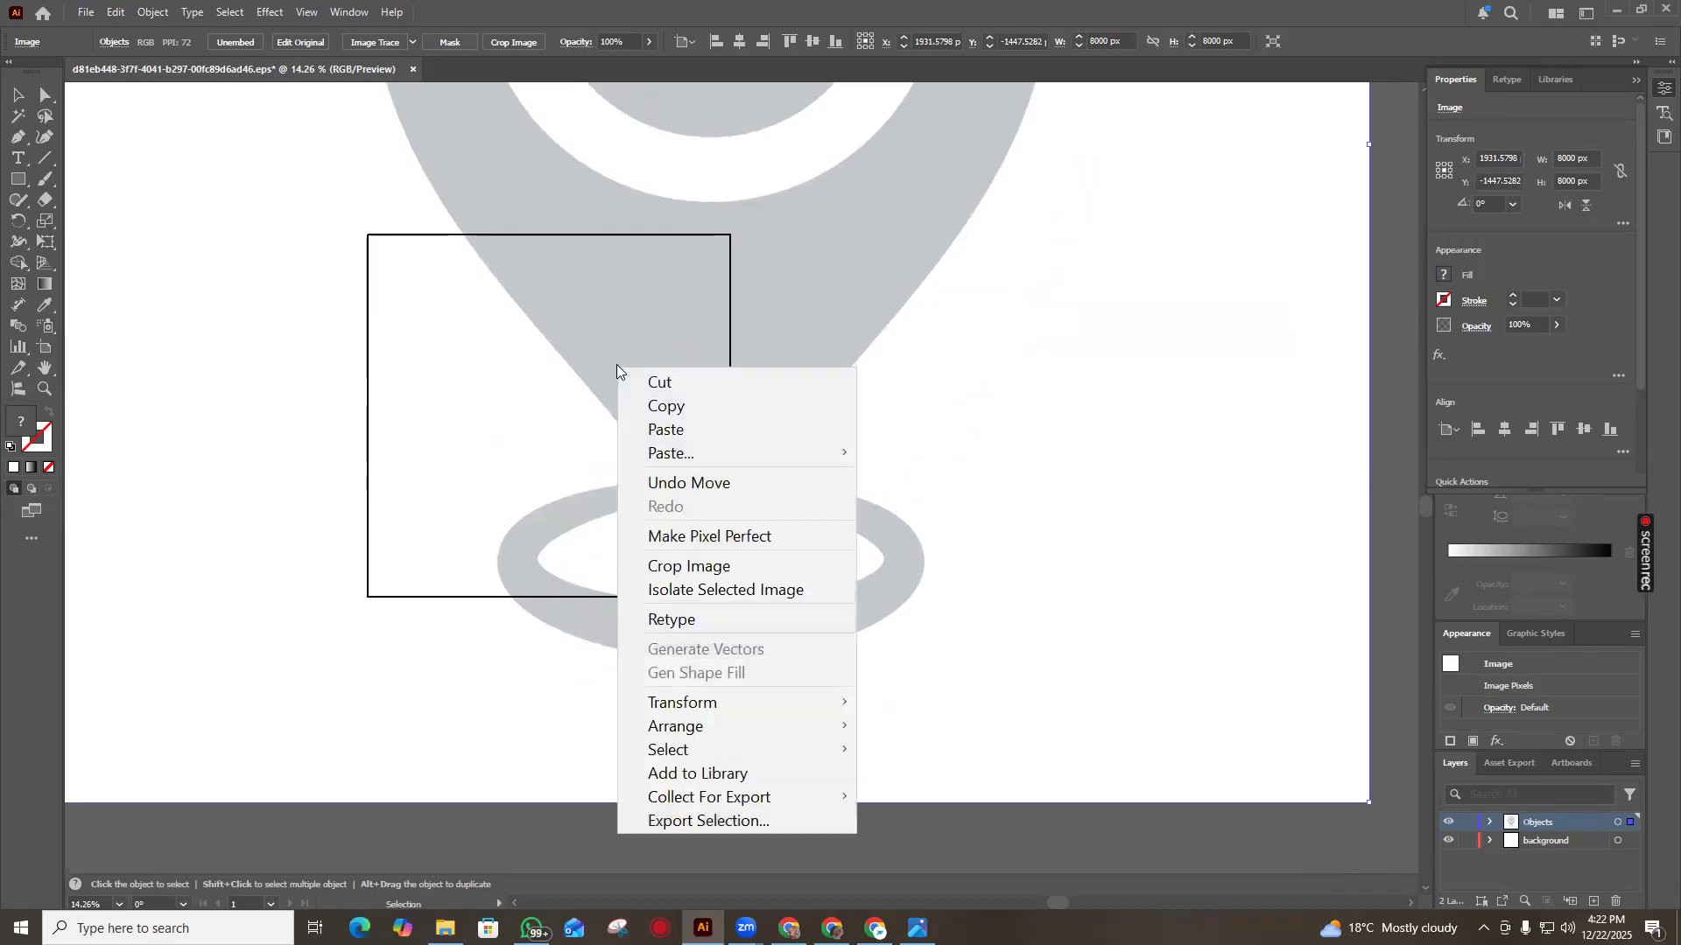
pyautogui.click(680, 382)
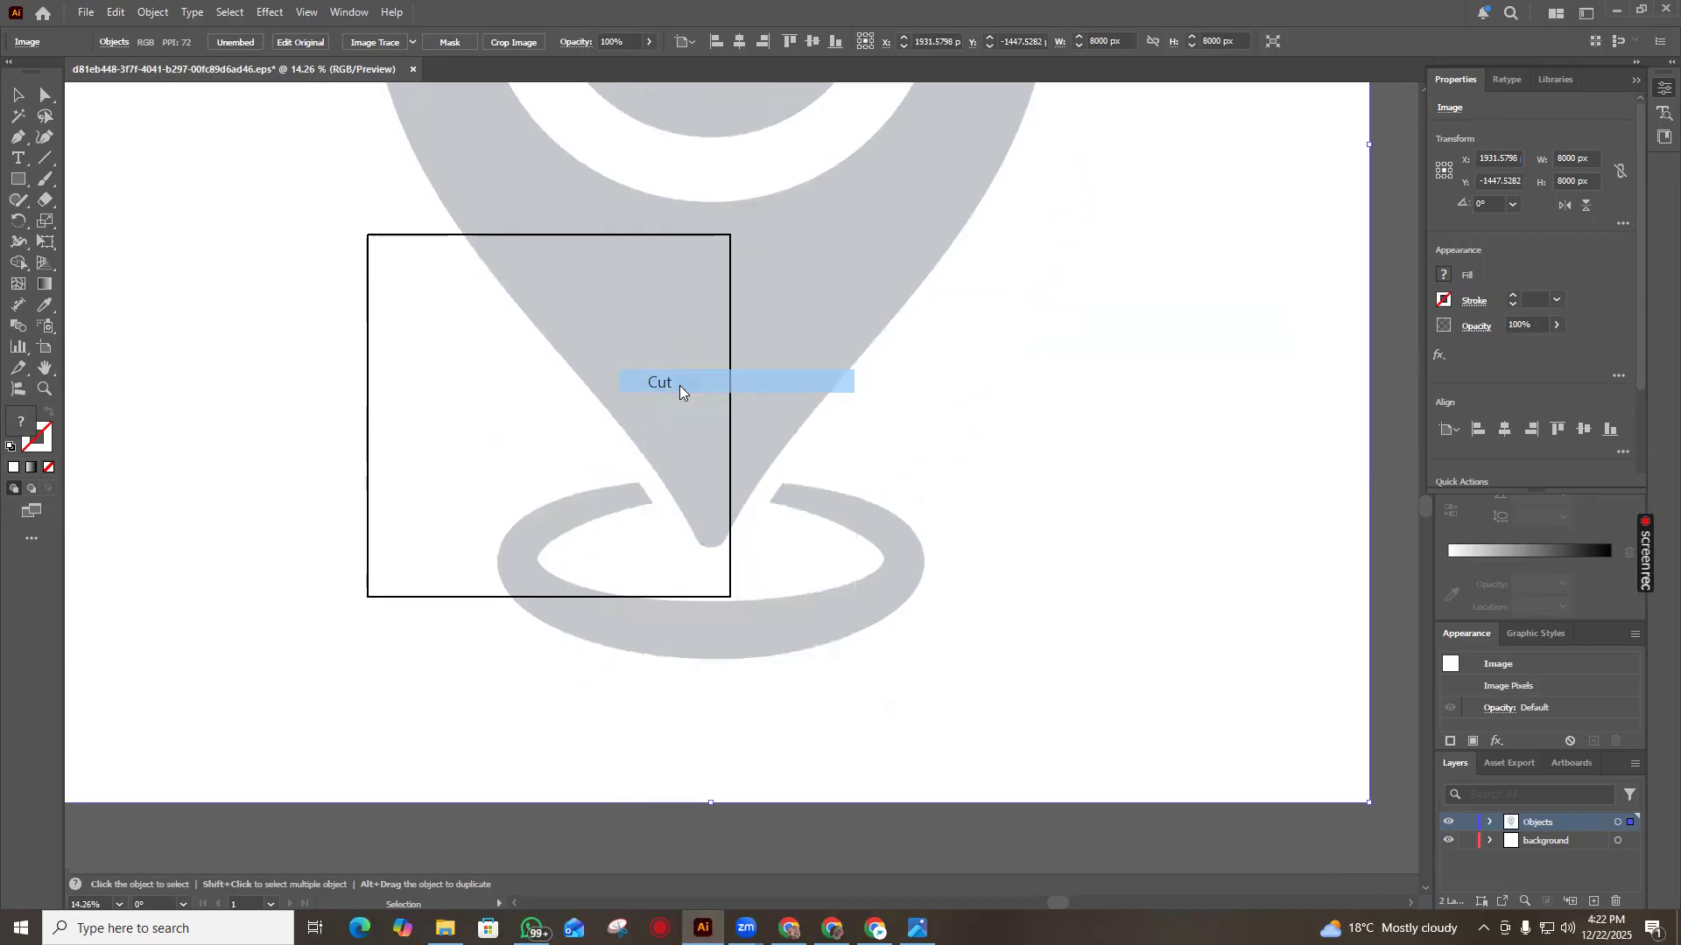
pyautogui.click(512, 333)
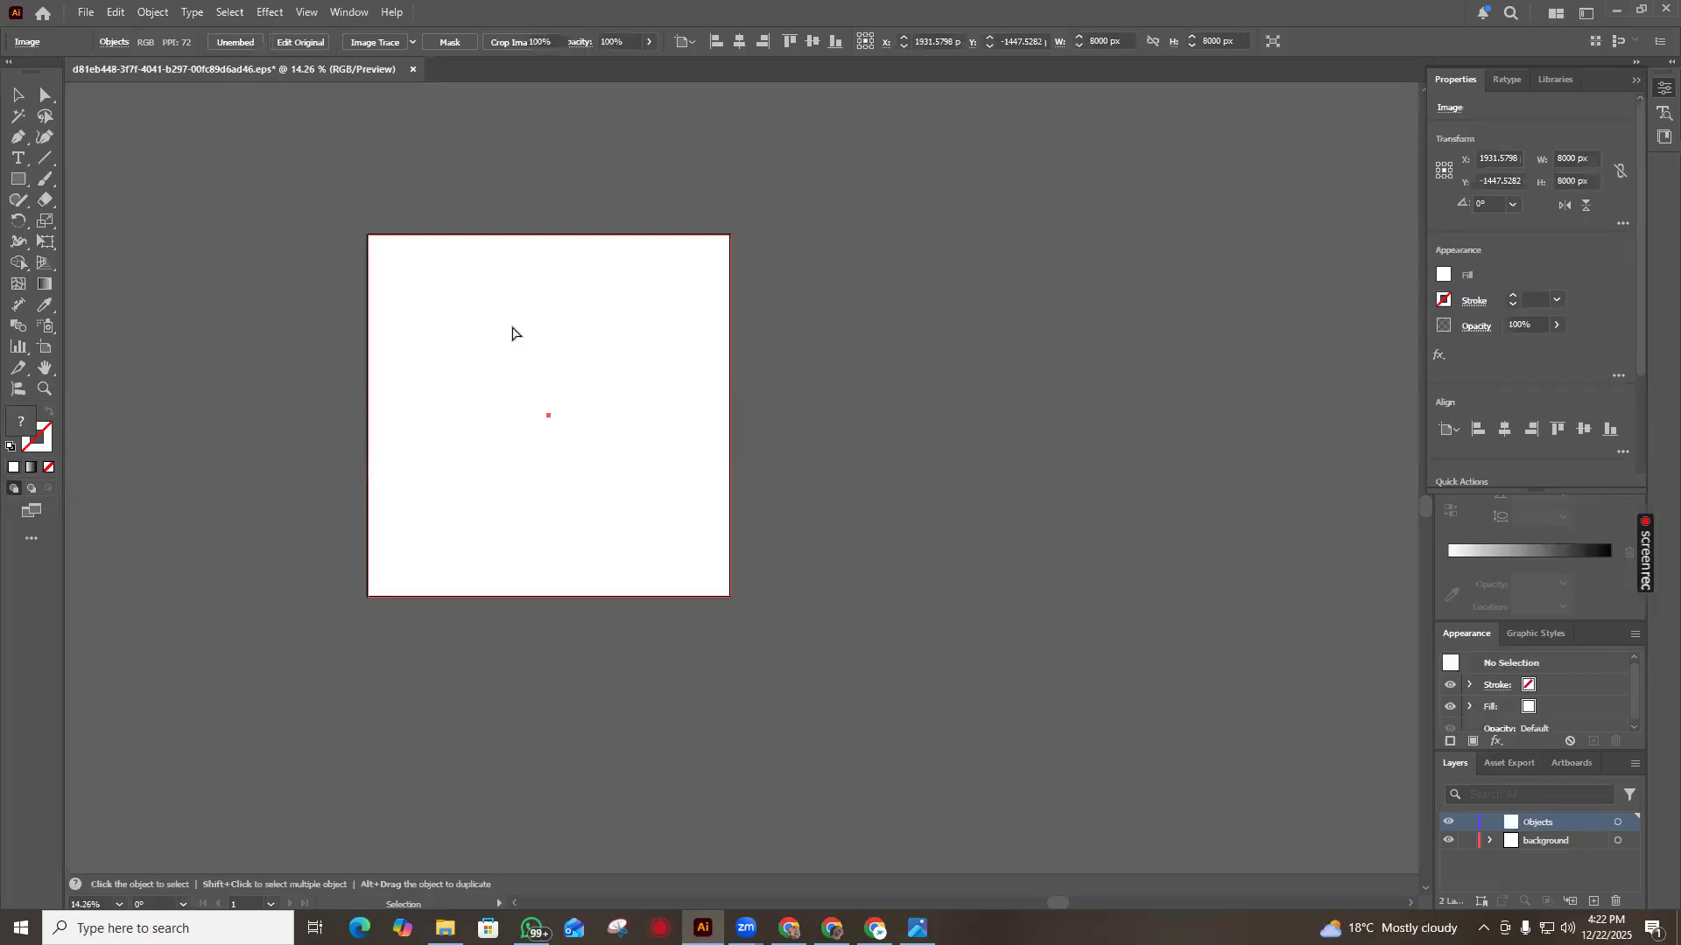
pyautogui.hotkey('ctrl', '0')
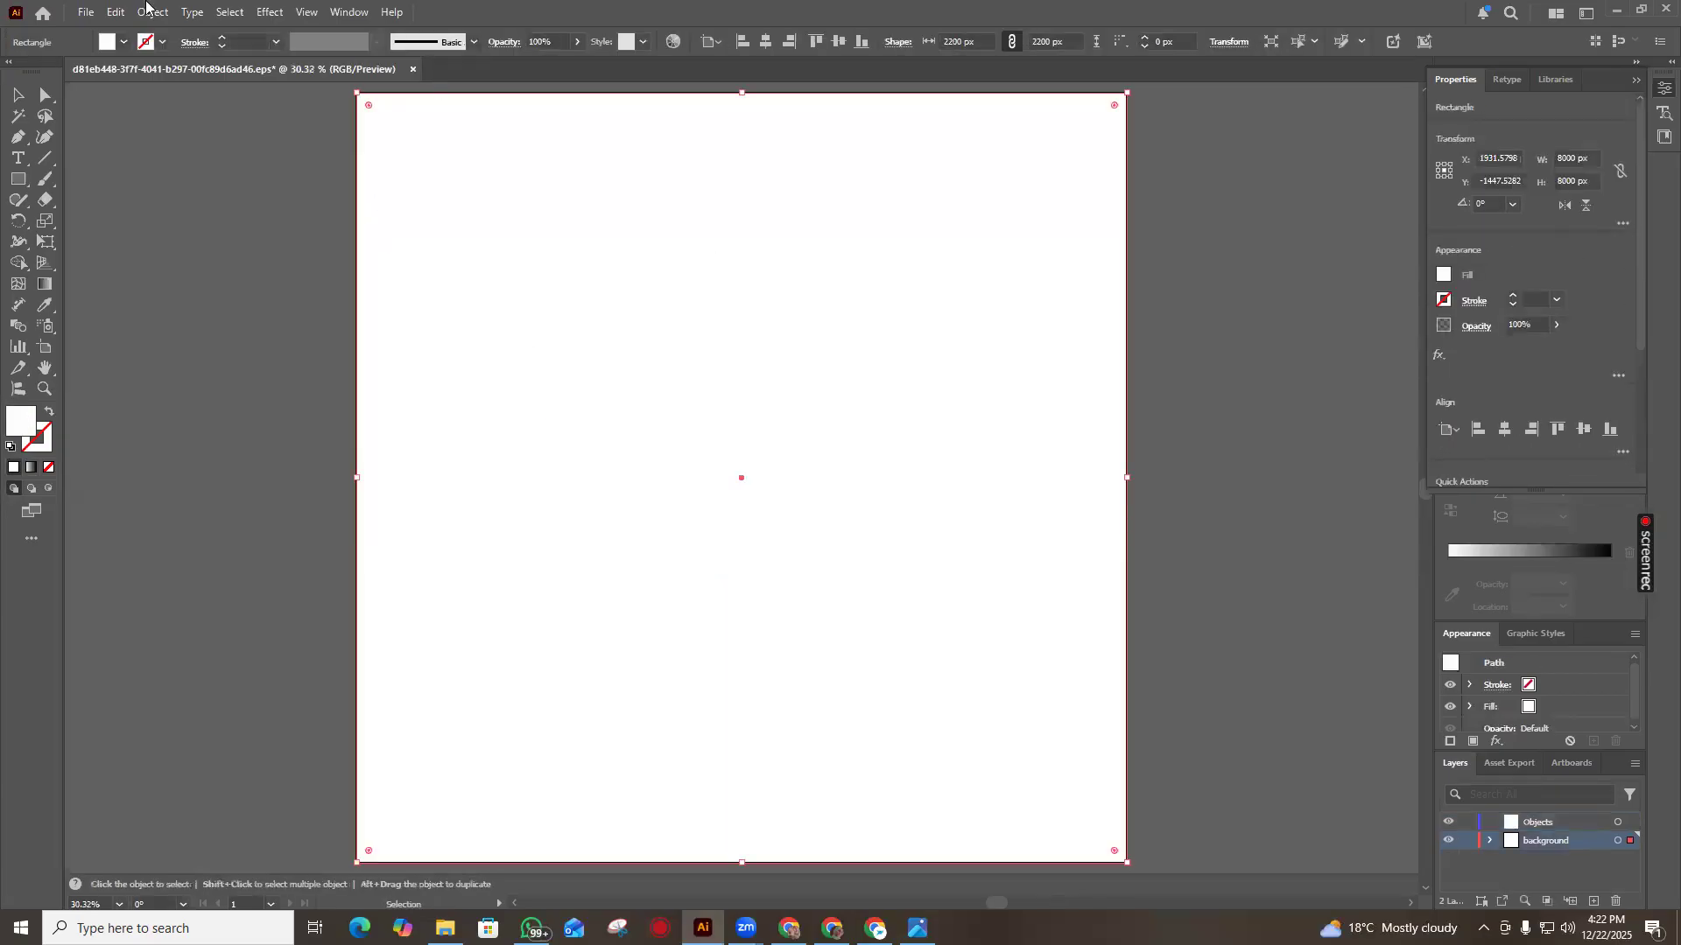
pyautogui.click(79, 9)
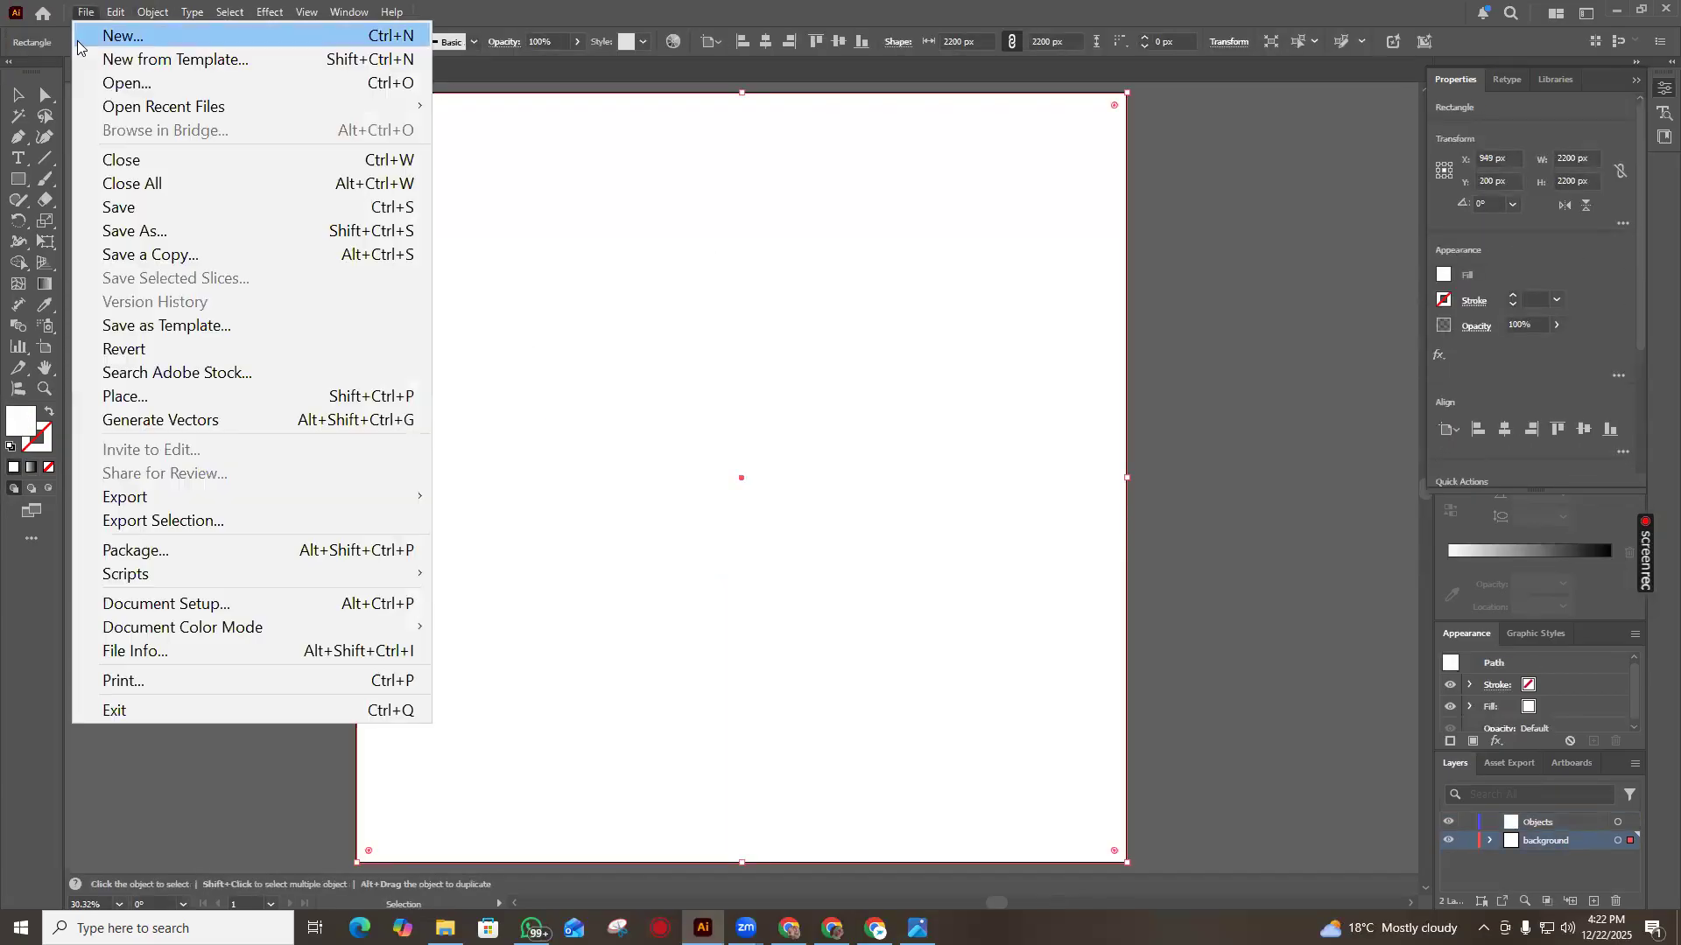
pyautogui.click(184, 401)
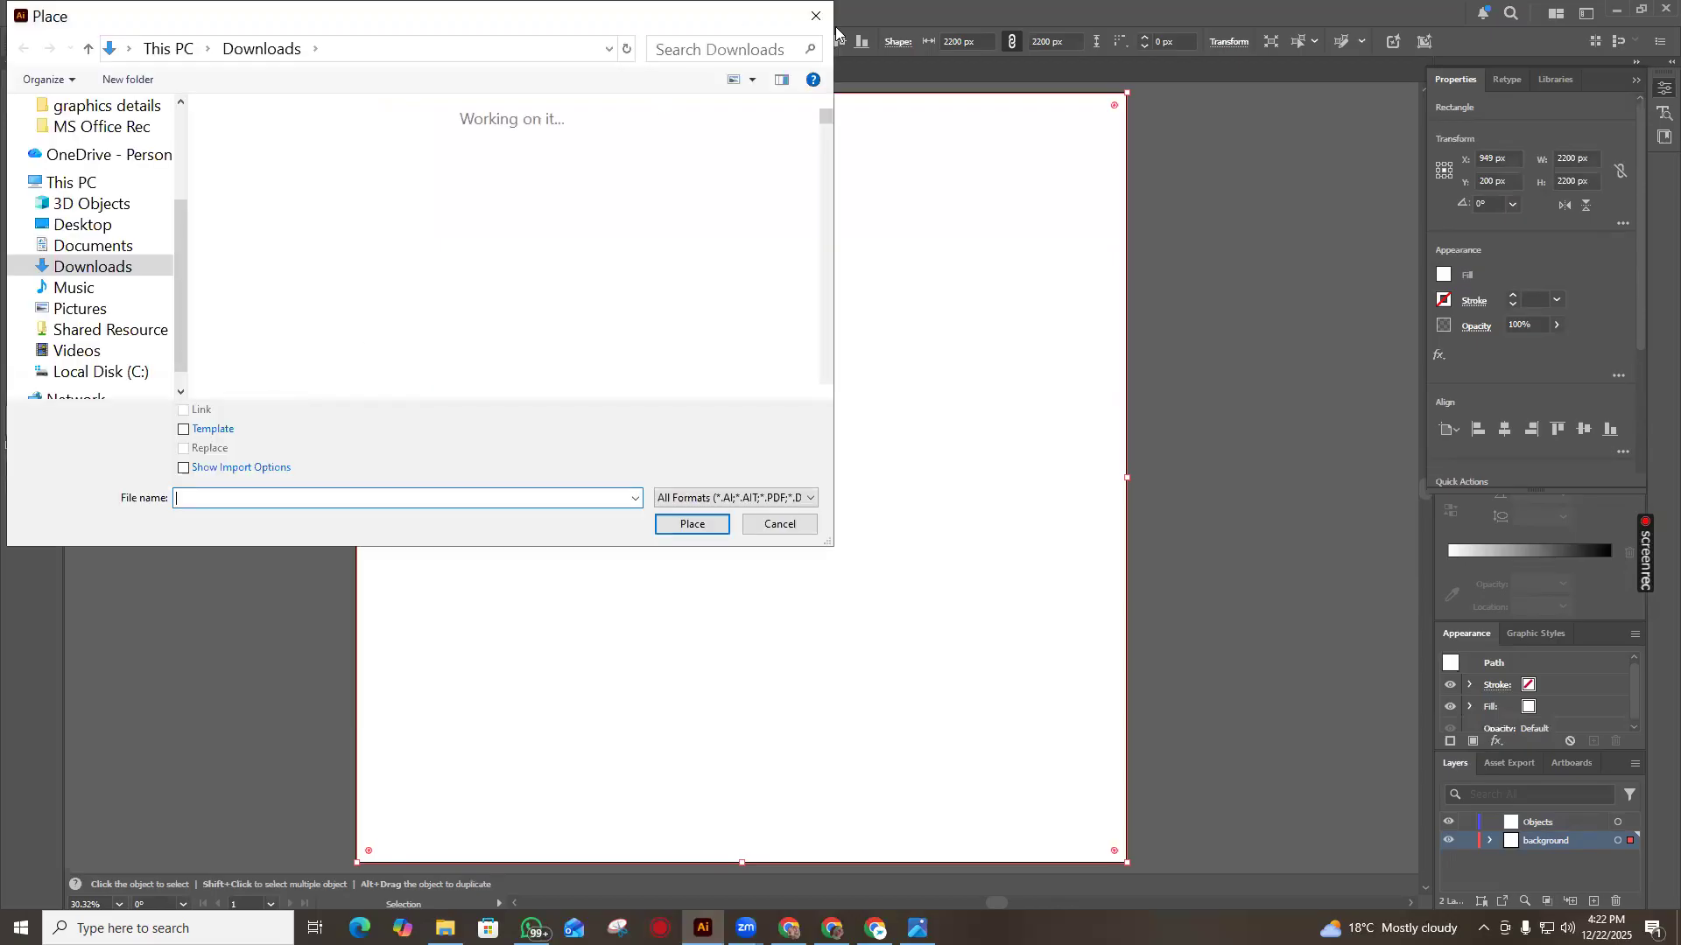
pyautogui.click(819, 13)
# Paste the cut pin image onto the artboard, then undo the paste
pyautogui.rightClick(609, 289)
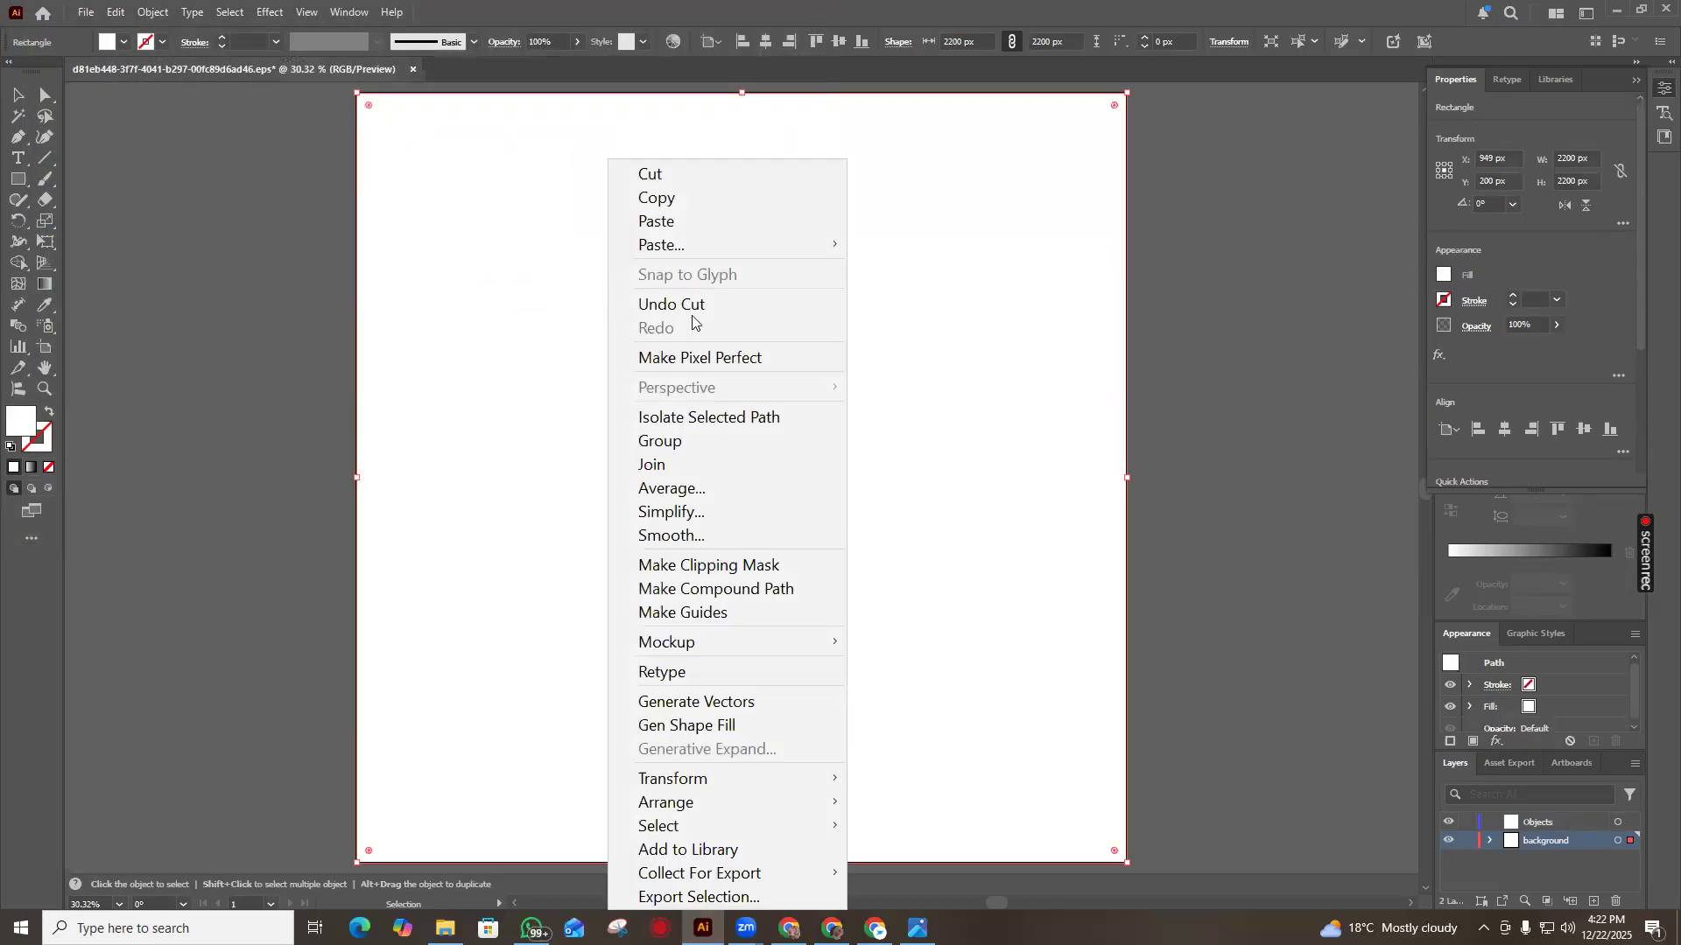
pyautogui.click(705, 231)
pyautogui.moveTo(918, 382); pyautogui.dragTo(831, 13)
pyautogui.press('a')
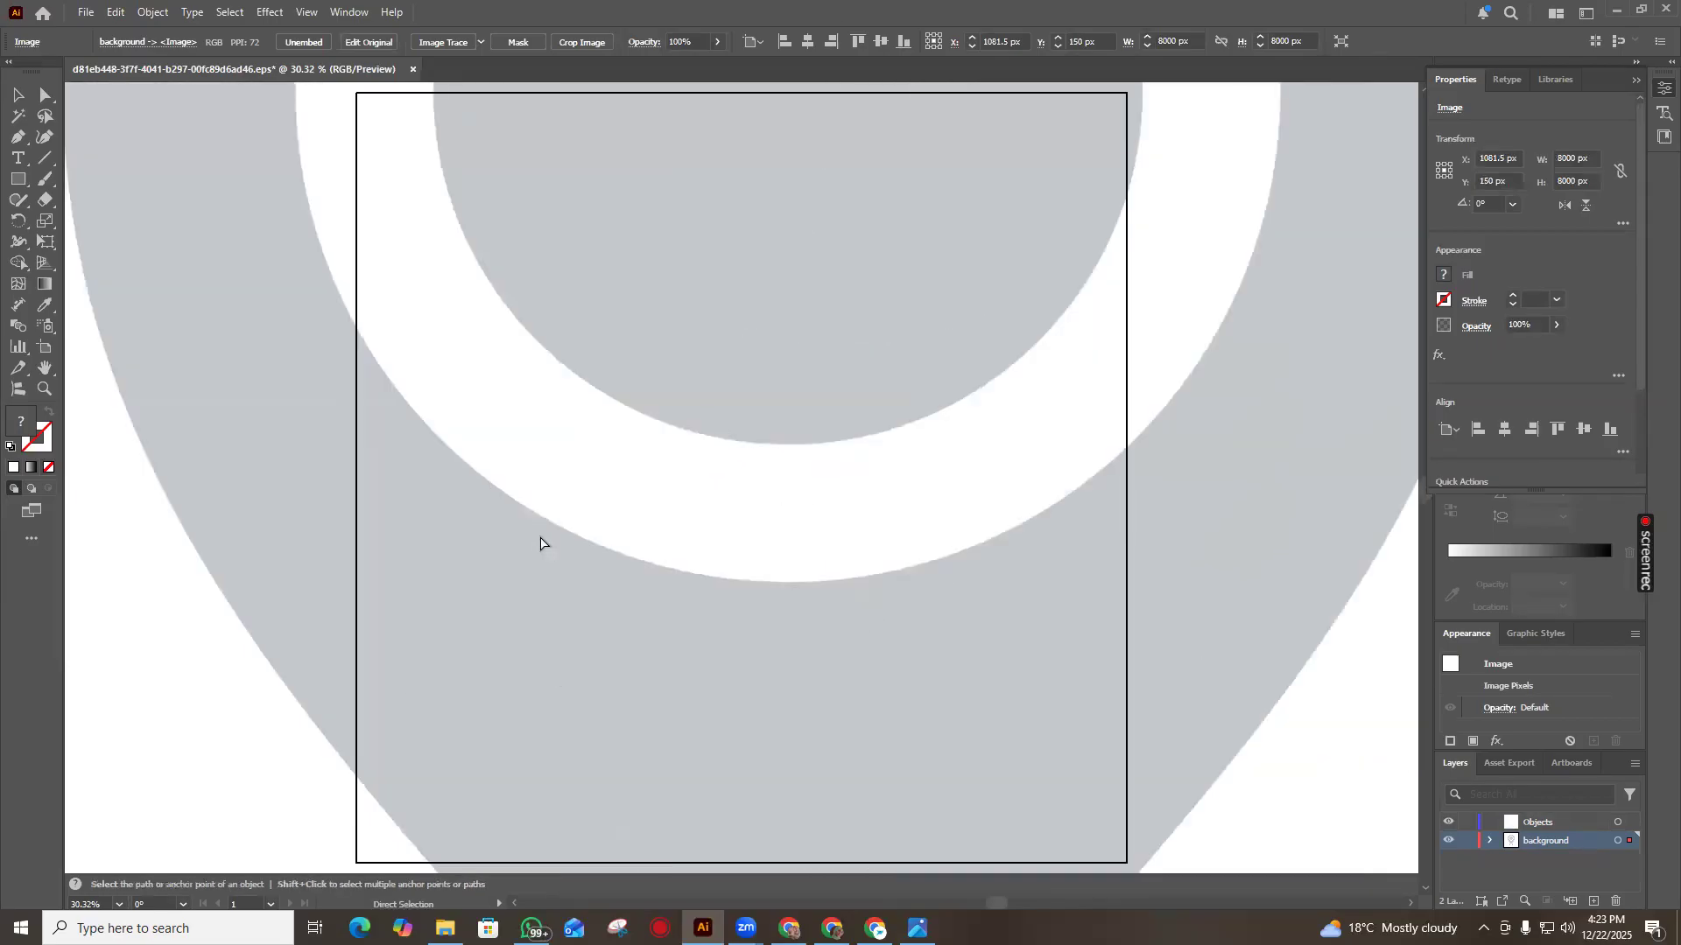
pyautogui.hotkey('ctrl', 'z')
pyautogui.hotkey('ctrl', 'z')
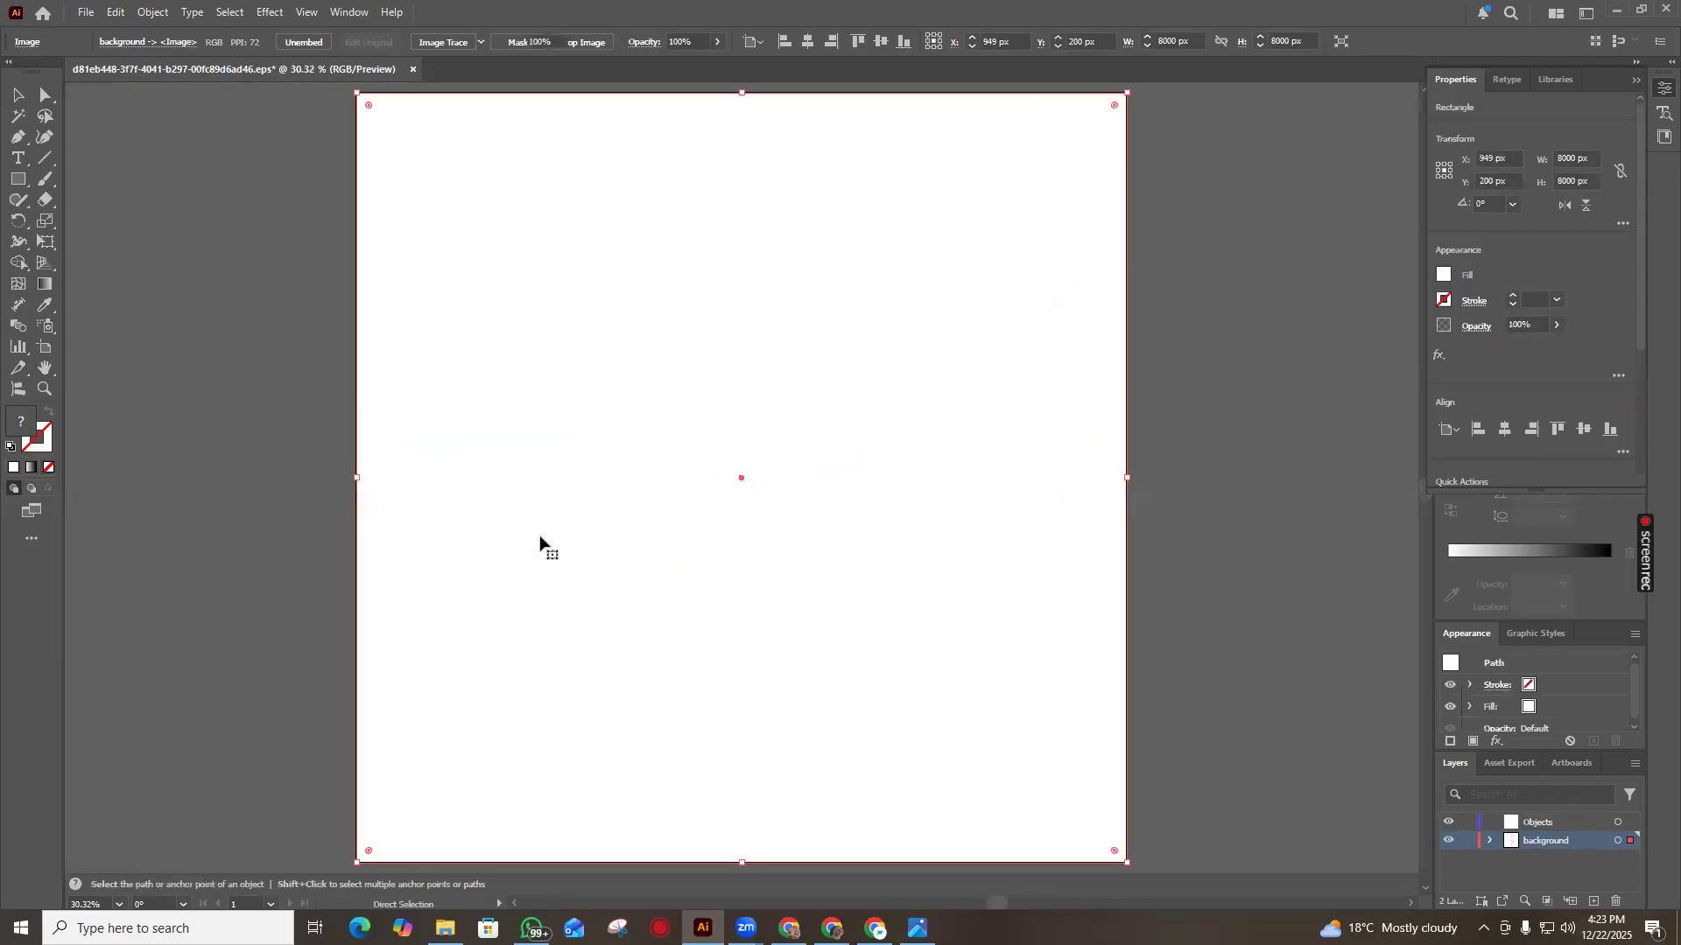
# Place the pin JPG from the grey-location-pin folder in Downloads onto the artboard
pyautogui.click(90, 13)
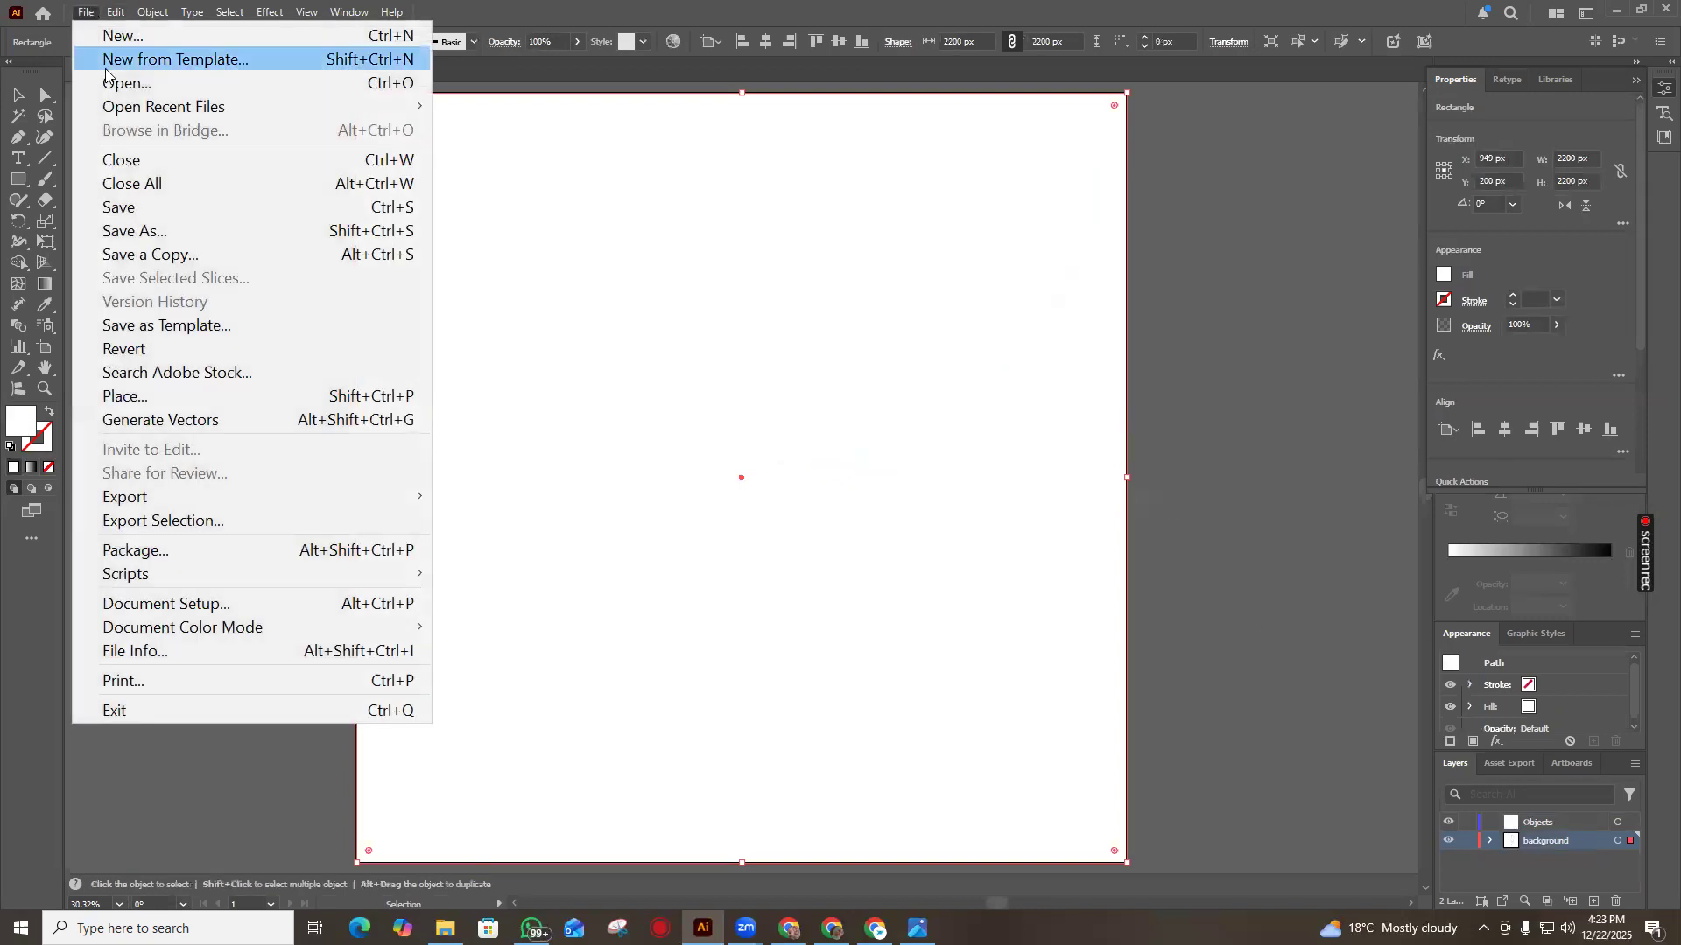
pyautogui.click(184, 396)
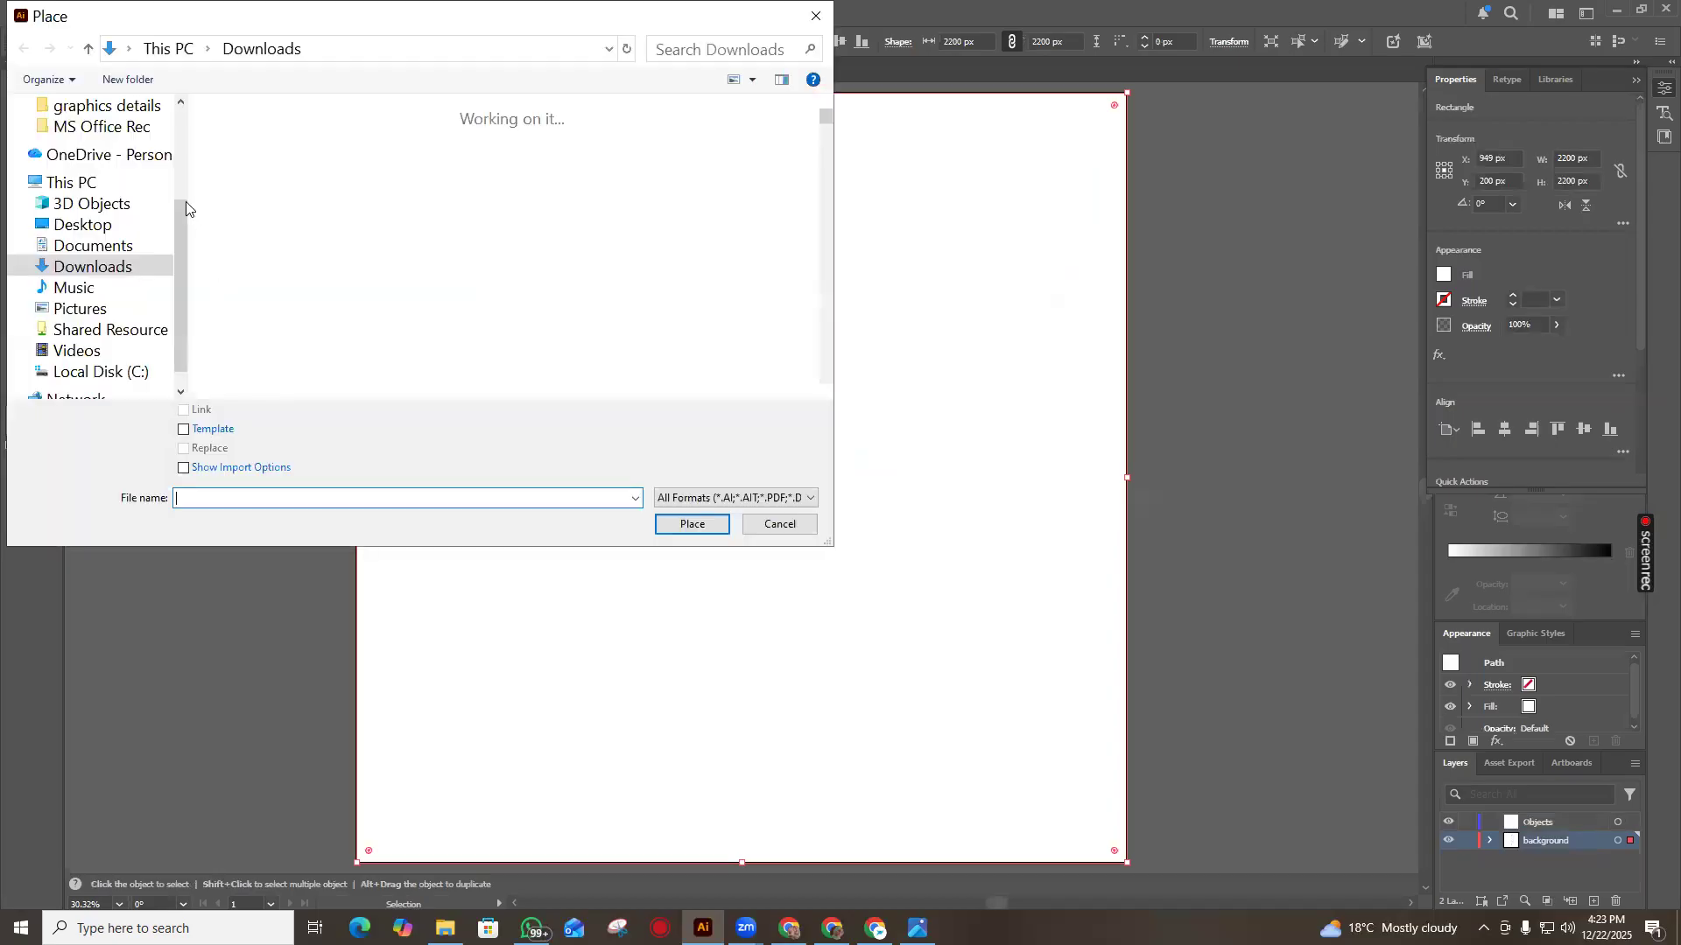
pyautogui.scroll(-2, 209, 232)
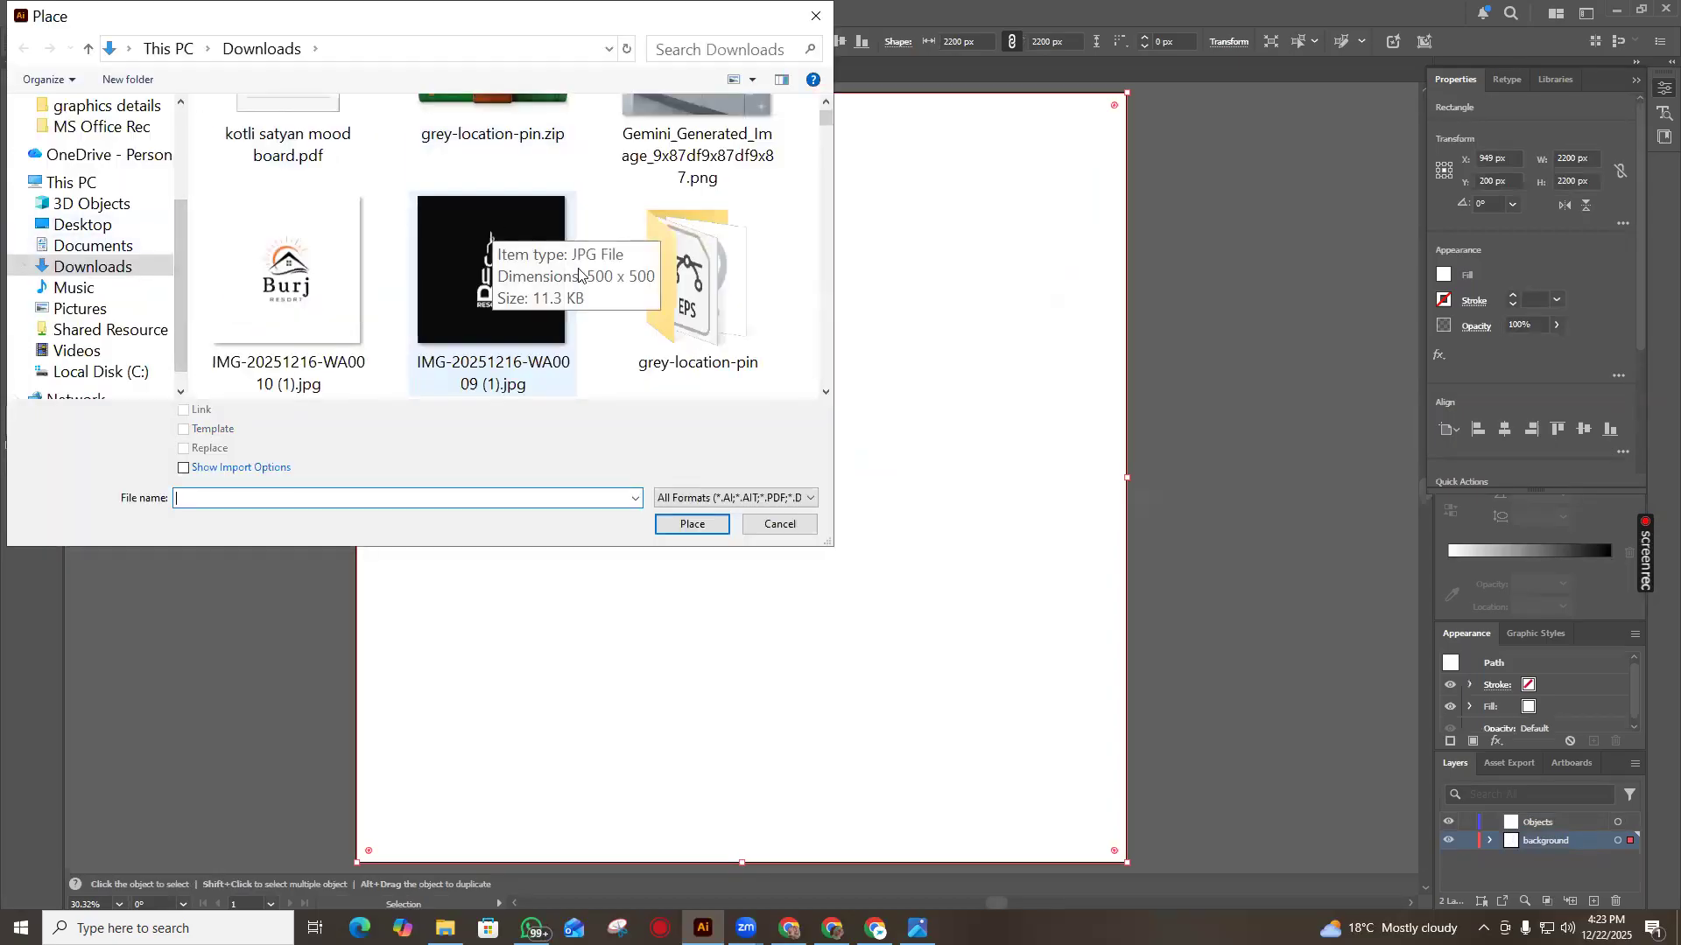
pyautogui.doubleClick(698, 263)
pyautogui.click(389, 210)
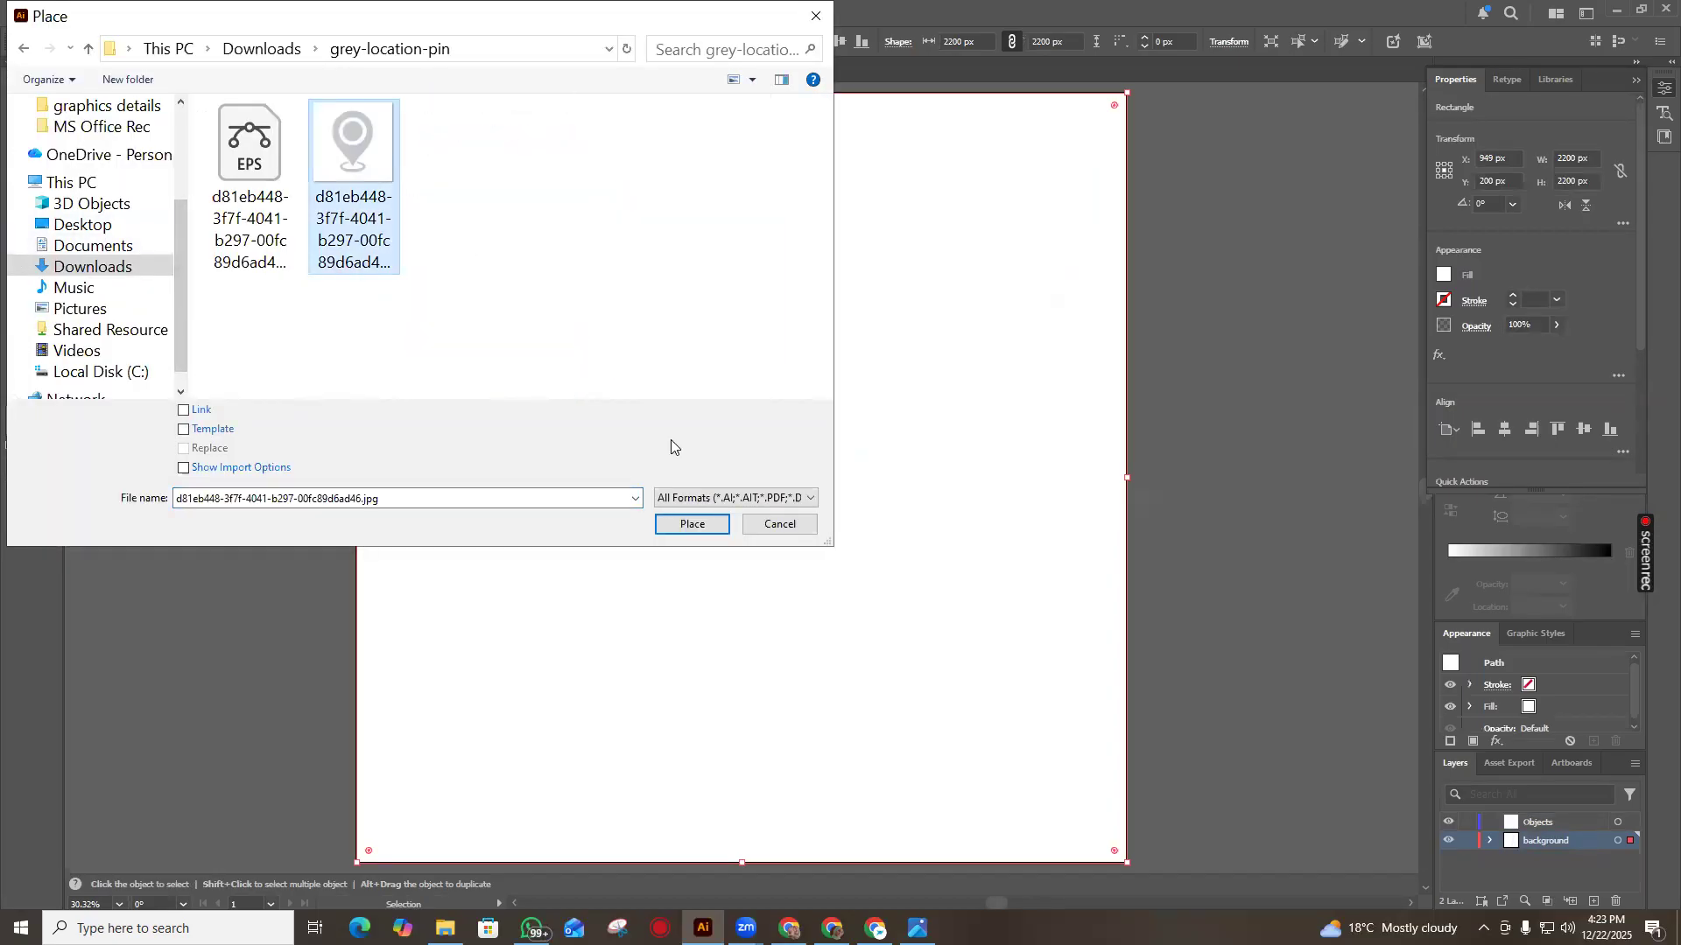
pyautogui.click(691, 524)
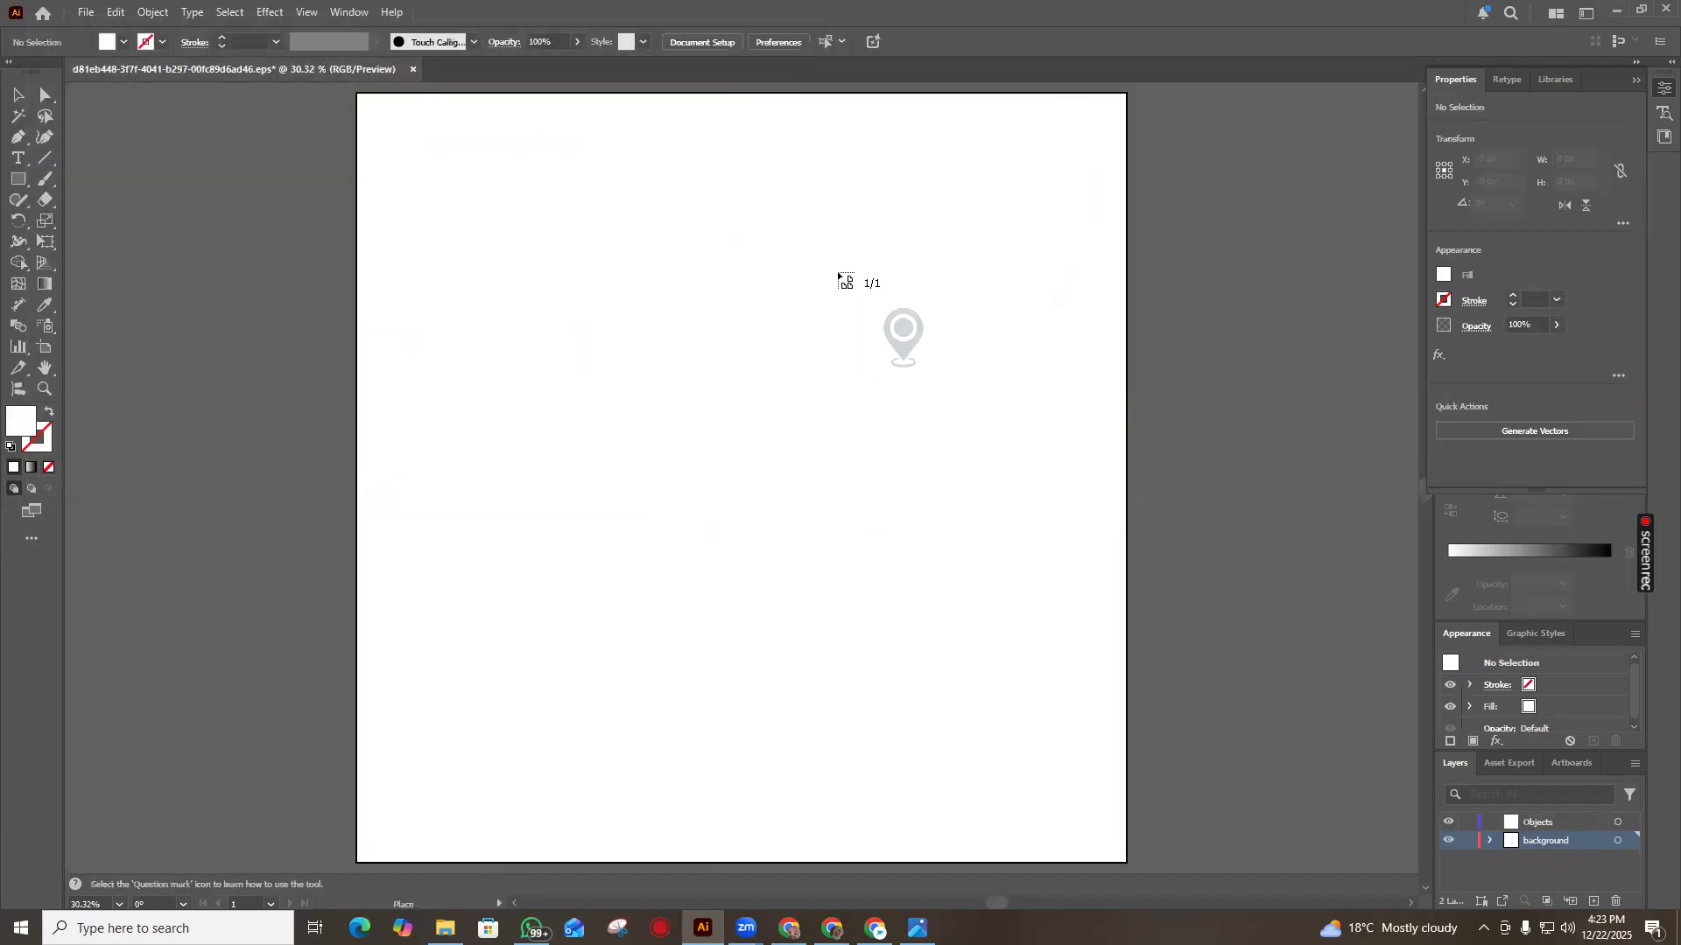
pyautogui.click(847, 276)
# Scale the placed pin image to about 1452 x 1422 px and position it within the artboard
pyautogui.moveTo(1185, 420); pyautogui.dragTo(934, 276)
pyautogui.moveTo(1152, 162); pyautogui.dragTo(750, 504)
pyautogui.moveTo(678, 625); pyautogui.dragTo(905, 354)
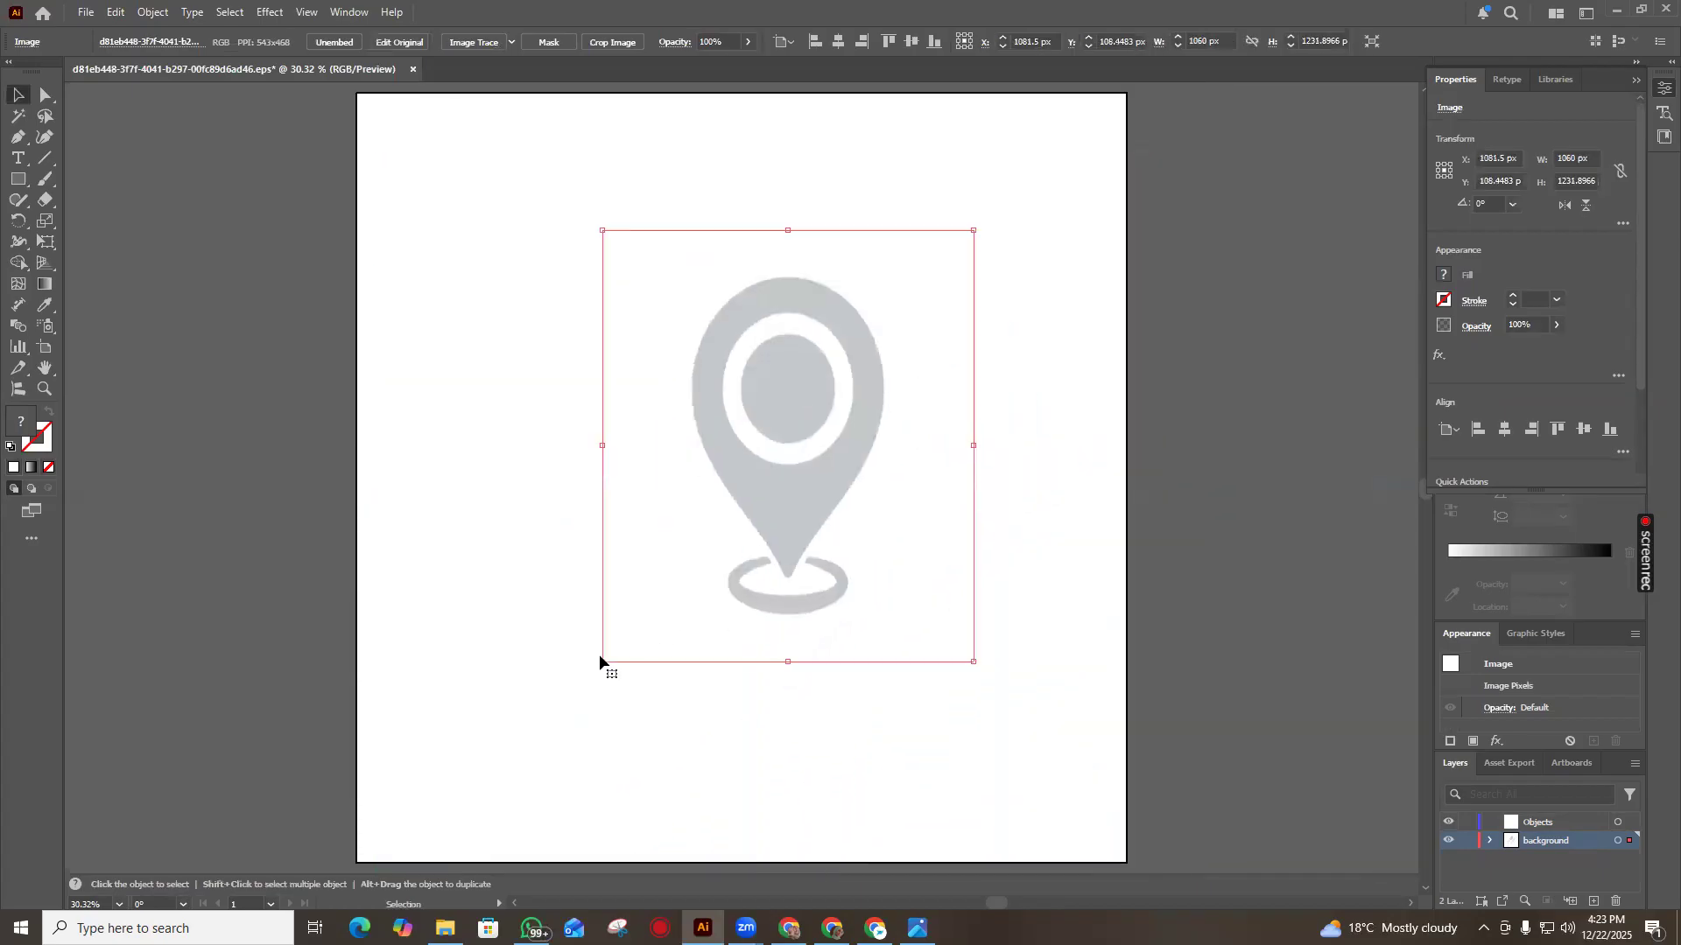
pyautogui.moveTo(602, 659); pyautogui.dragTo(465, 735)
pyautogui.moveTo(761, 545); pyautogui.dragTo(827, 478)
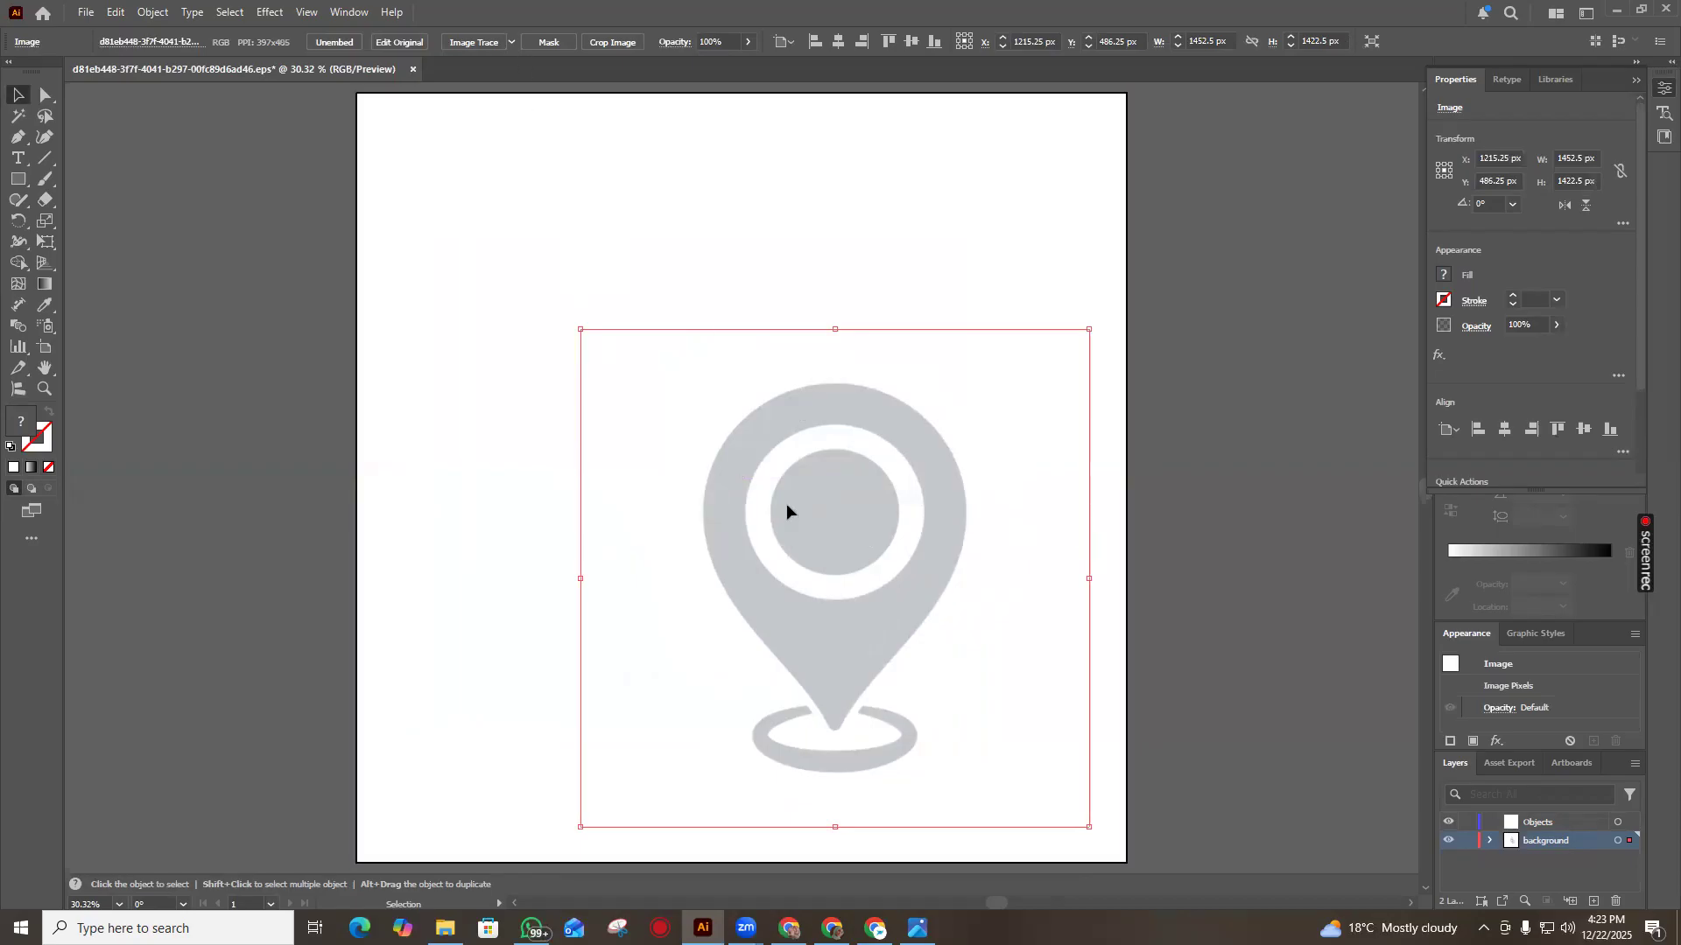
# Image Trace the placed pin with the default preset, expand the tracing, and shift the resulting group up and left
pyautogui.click(478, 43)
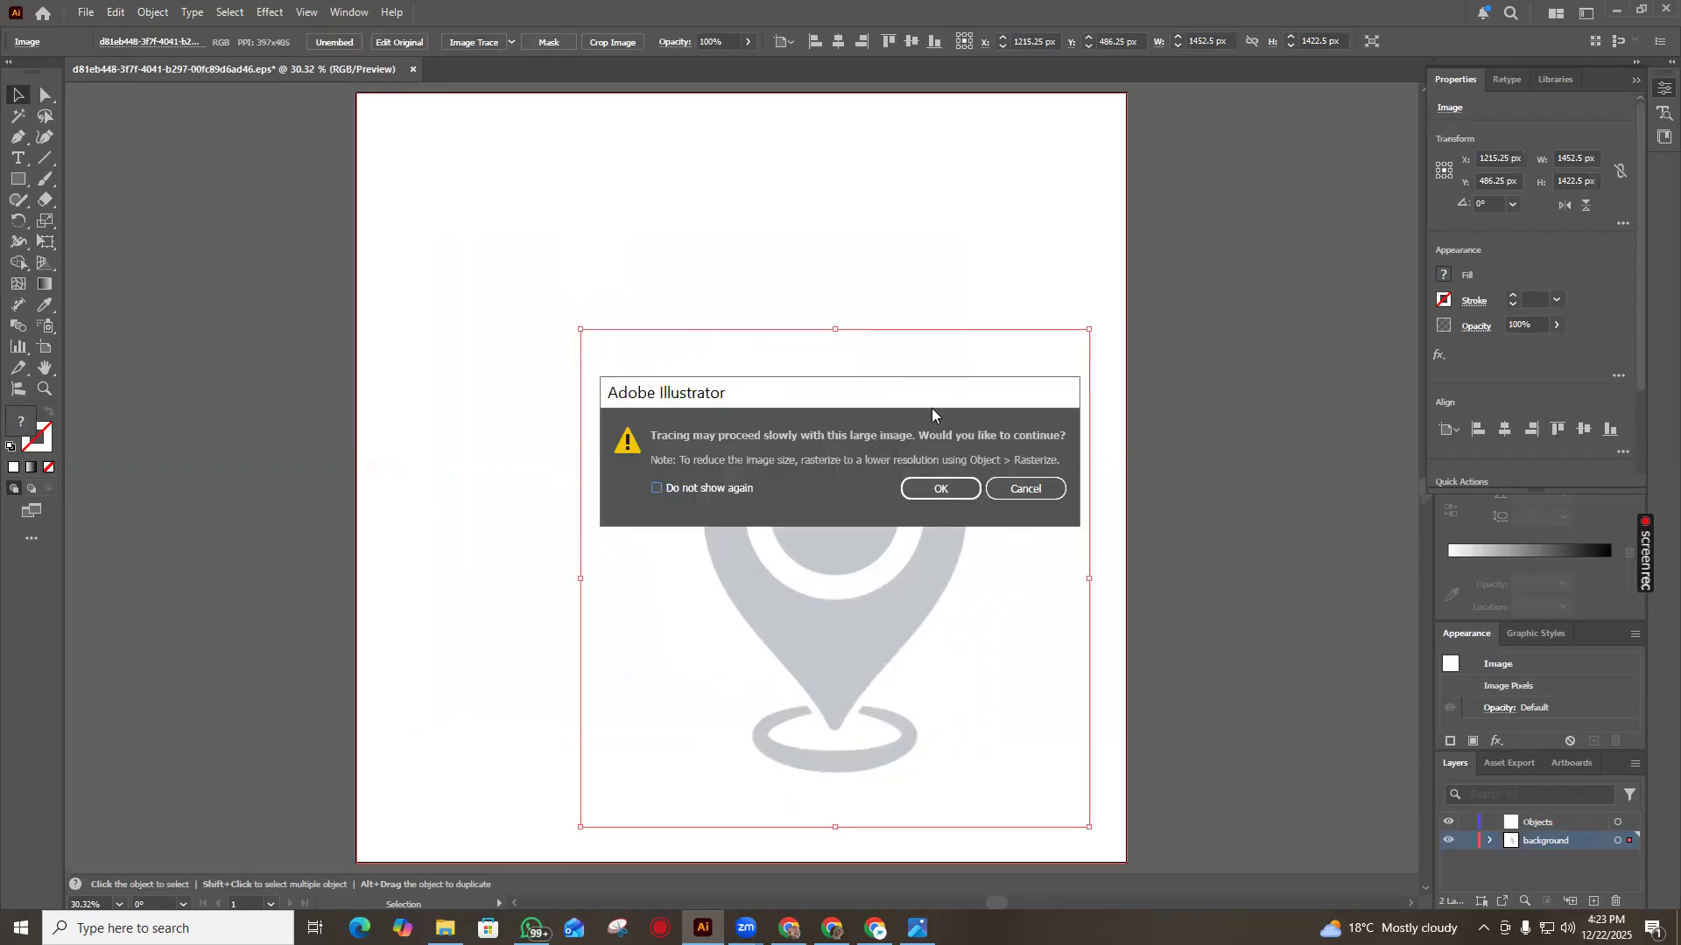
pyautogui.click(942, 489)
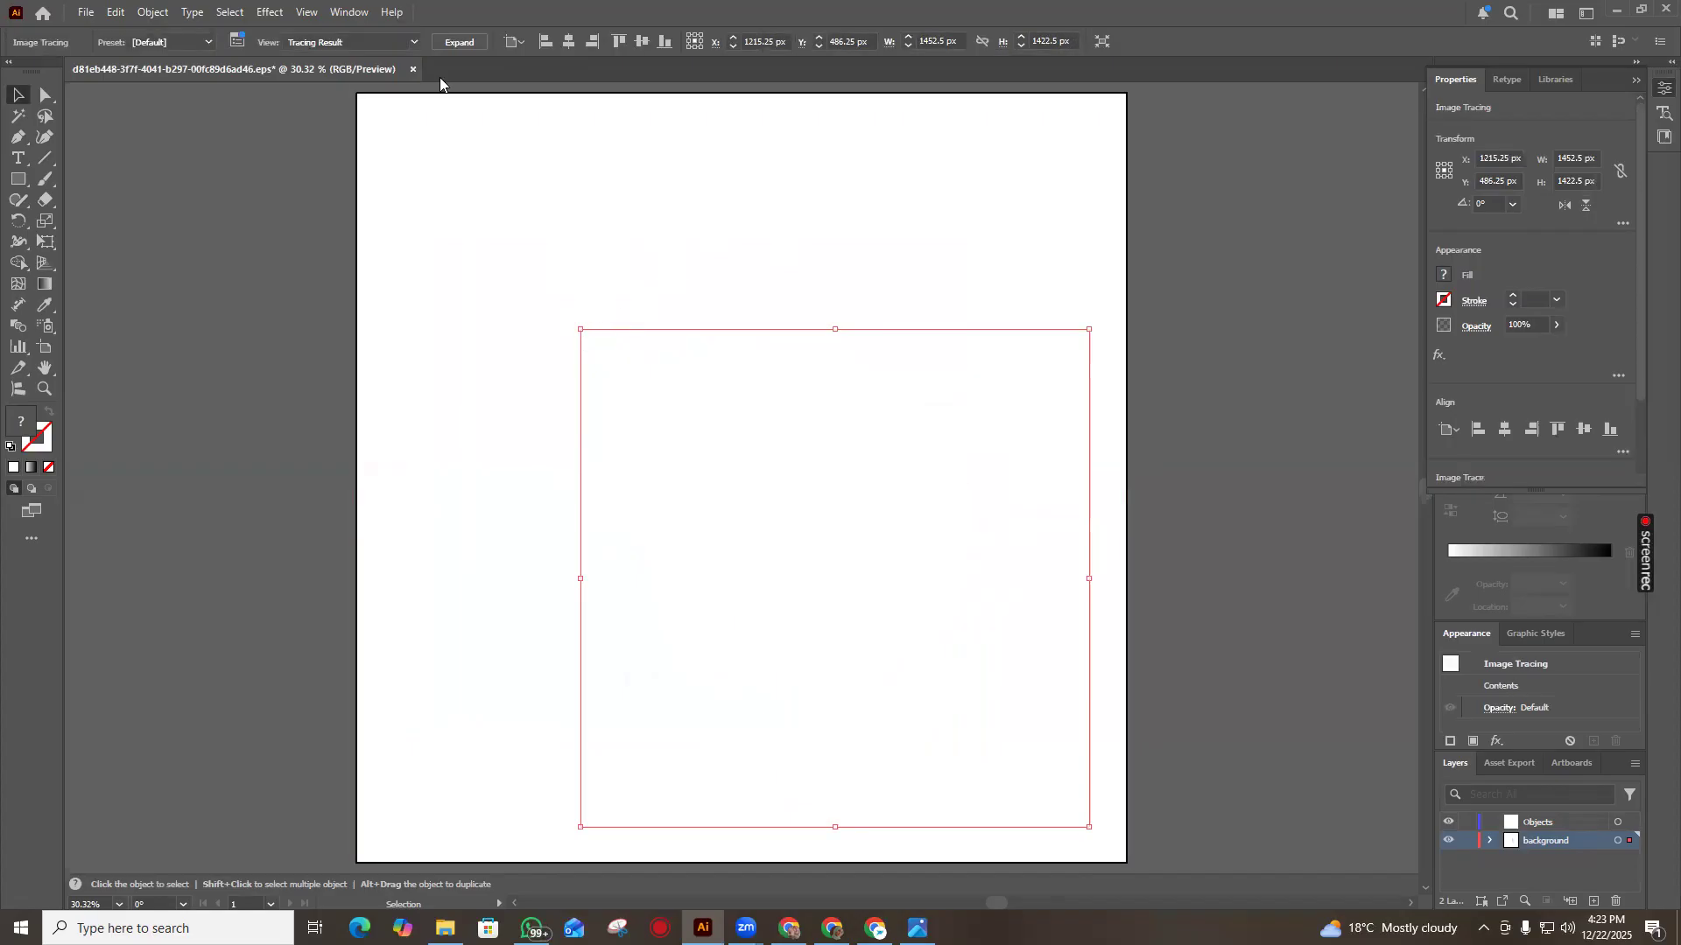
pyautogui.click(448, 42)
pyautogui.moveTo(858, 517)
pyautogui.mouseDown()
pyautogui.moveTo(567, 323)
pyautogui.moveTo(612, 330)
pyautogui.moveTo(590, 280)
pyautogui.mouseUp()
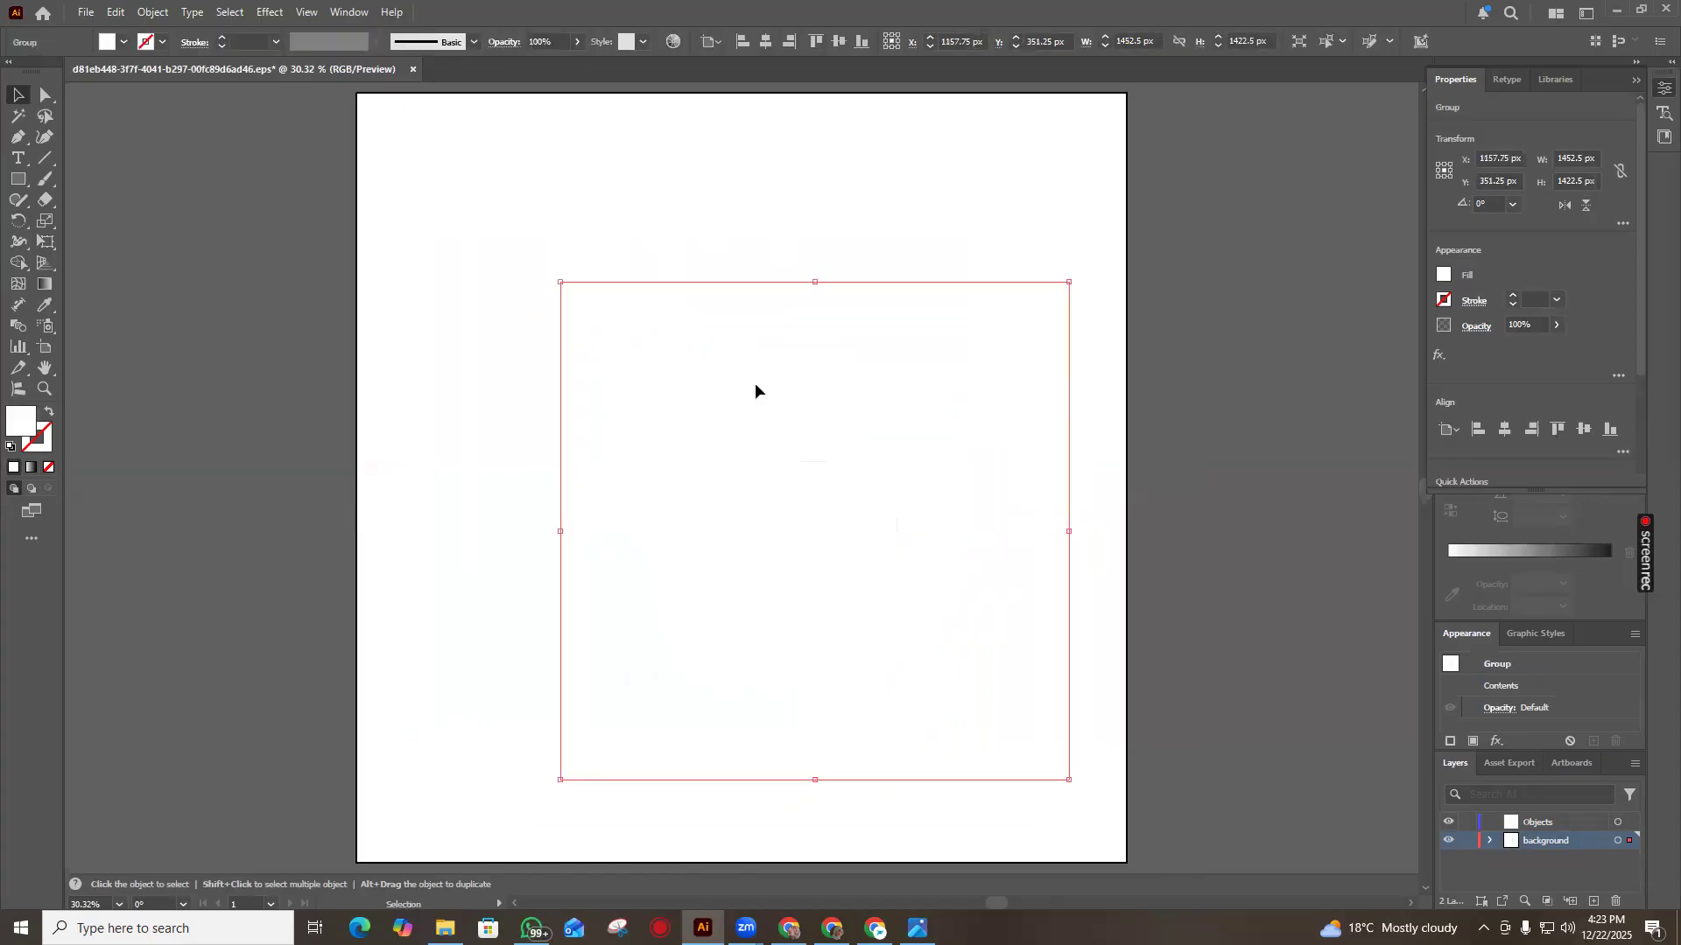
pyautogui.rightClick(755, 382)
pyautogui.click(614, 345)
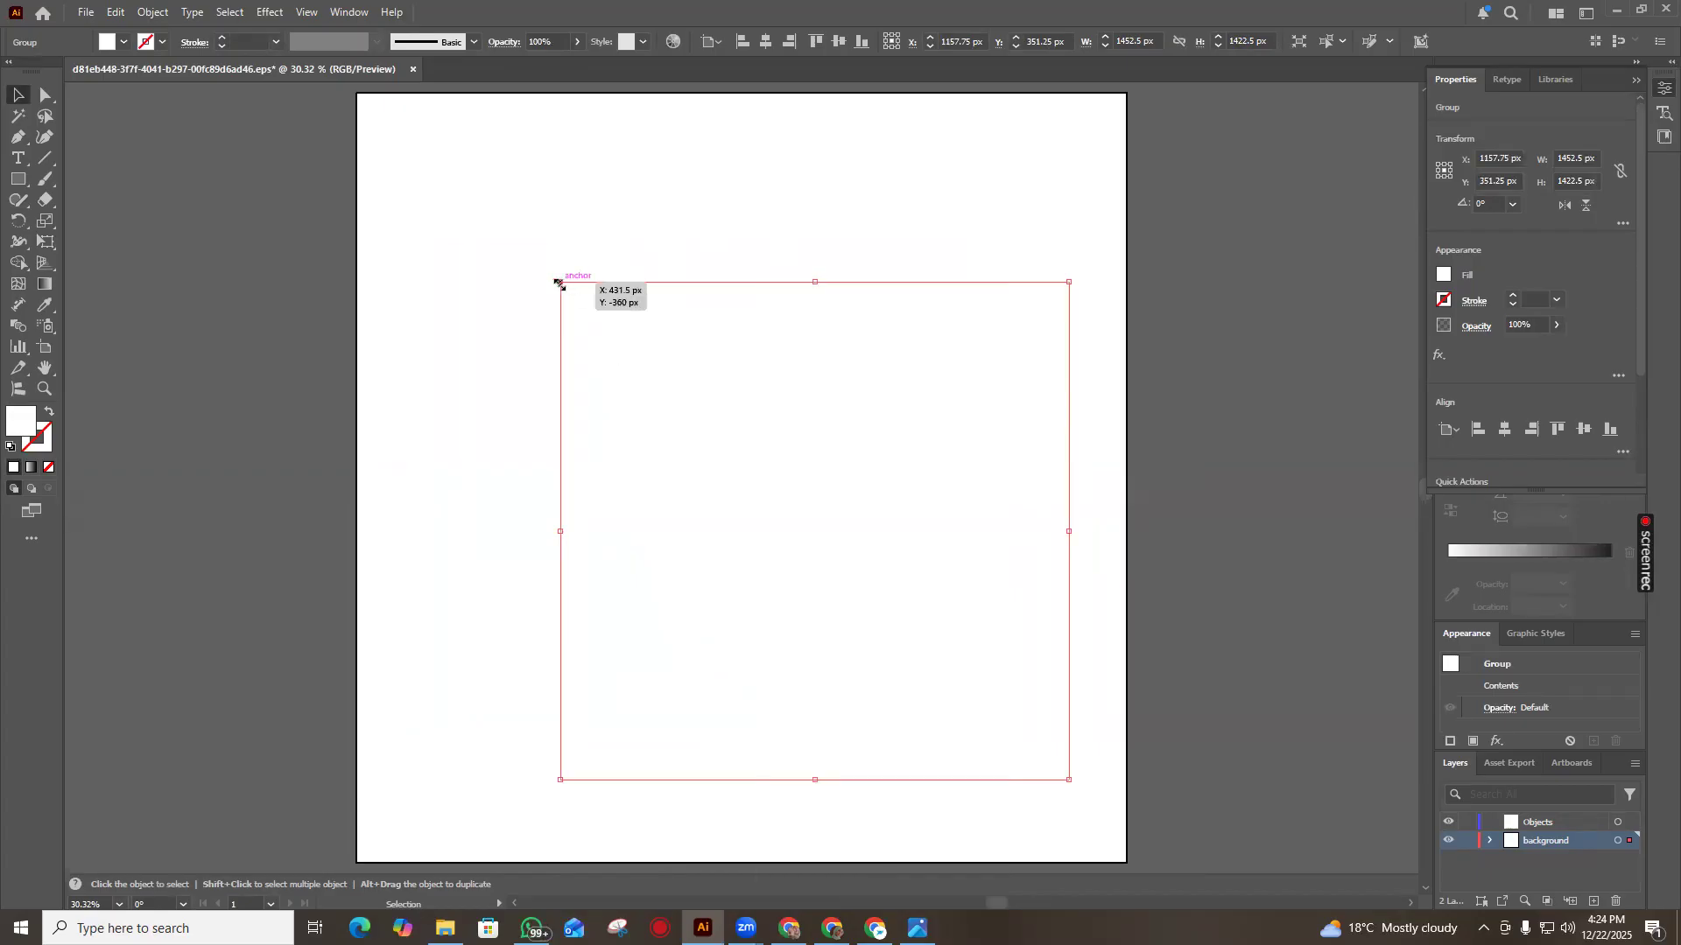
# Try a red fill, #ed2e2e, on the background rectangle, then a darker red on the traced group
pyautogui.click(492, 278)
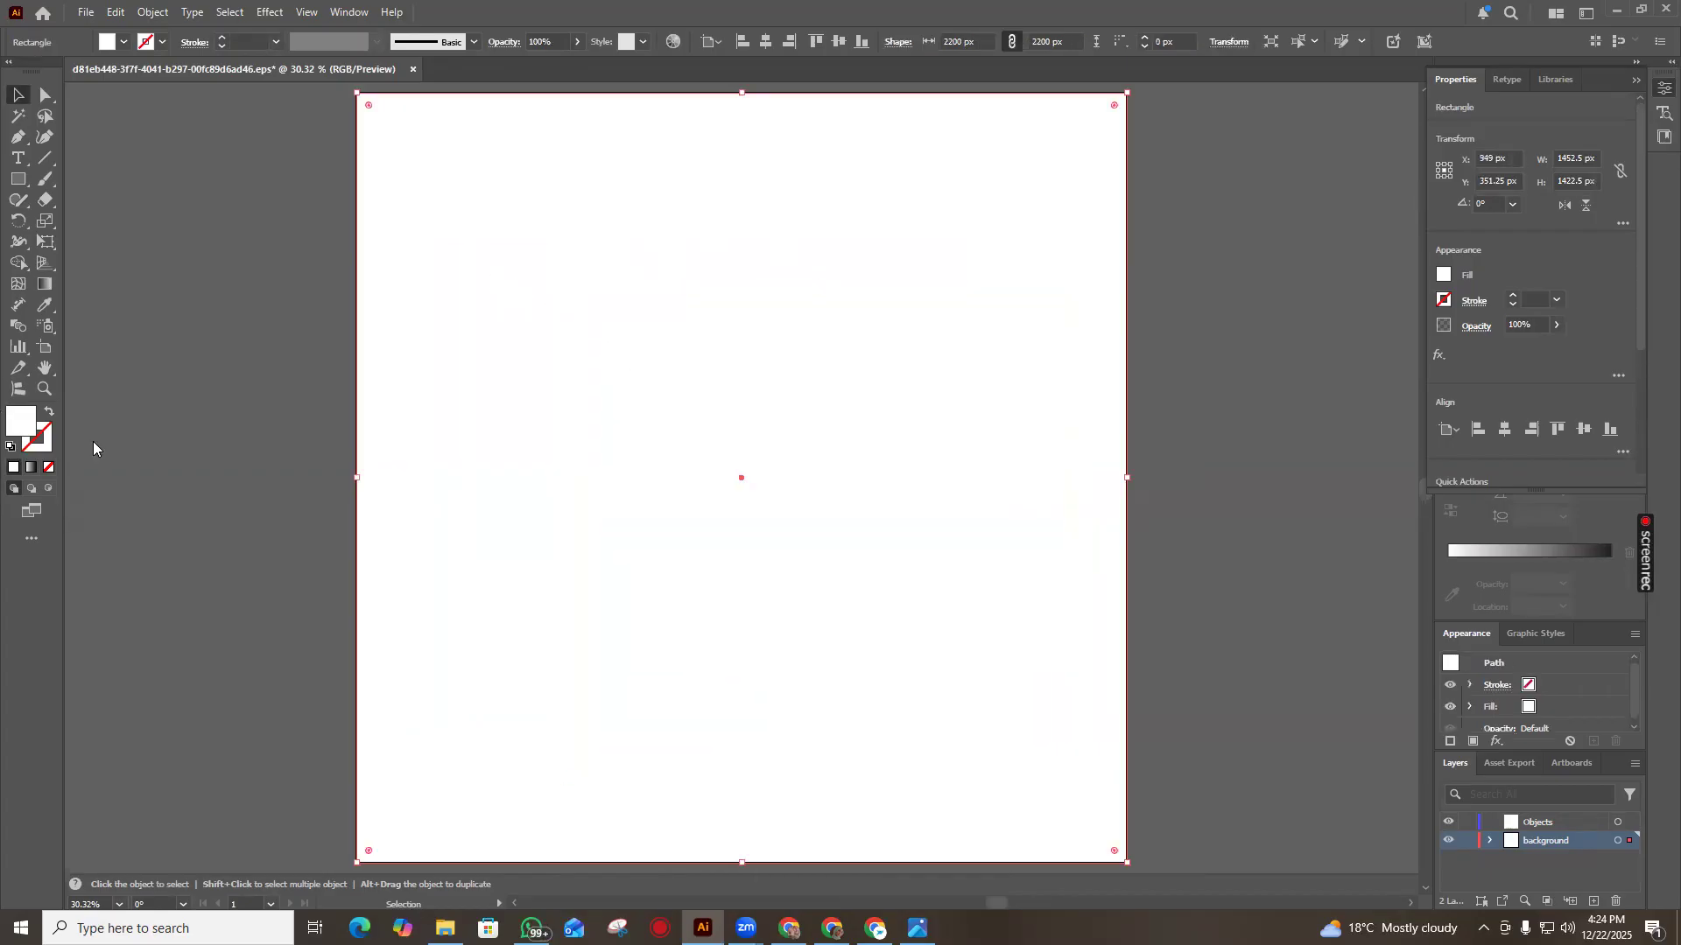
pyautogui.doubleClick(21, 422)
pyautogui.click(1107, 282)
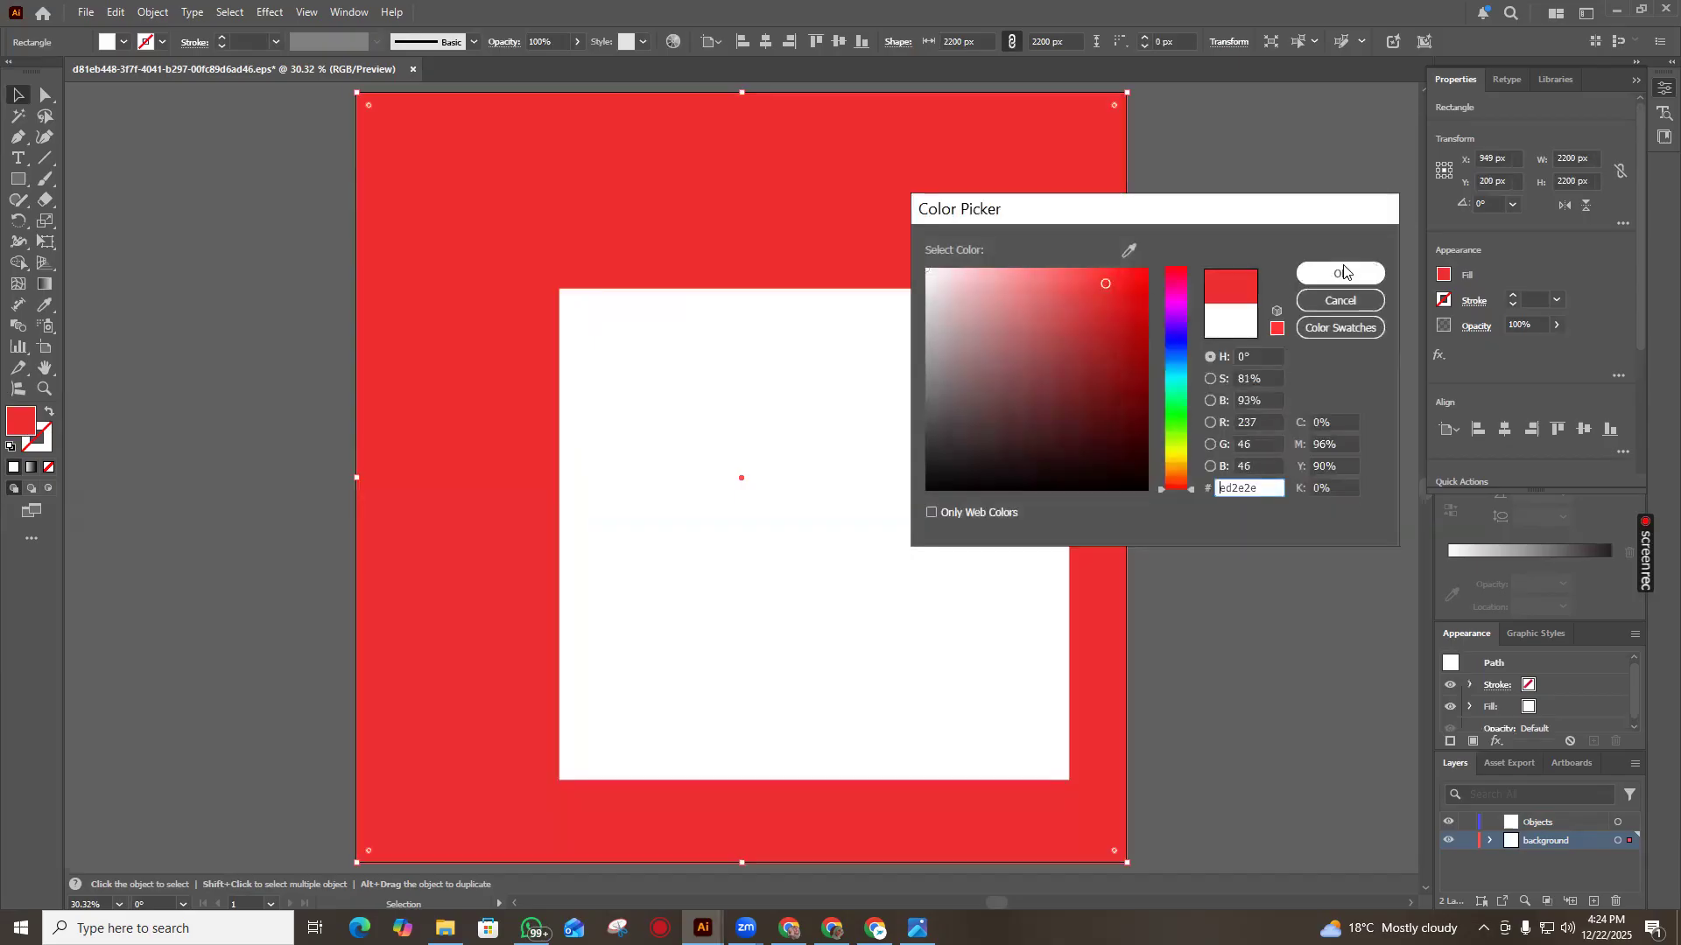
pyautogui.hotkey('ctrl', 'z')
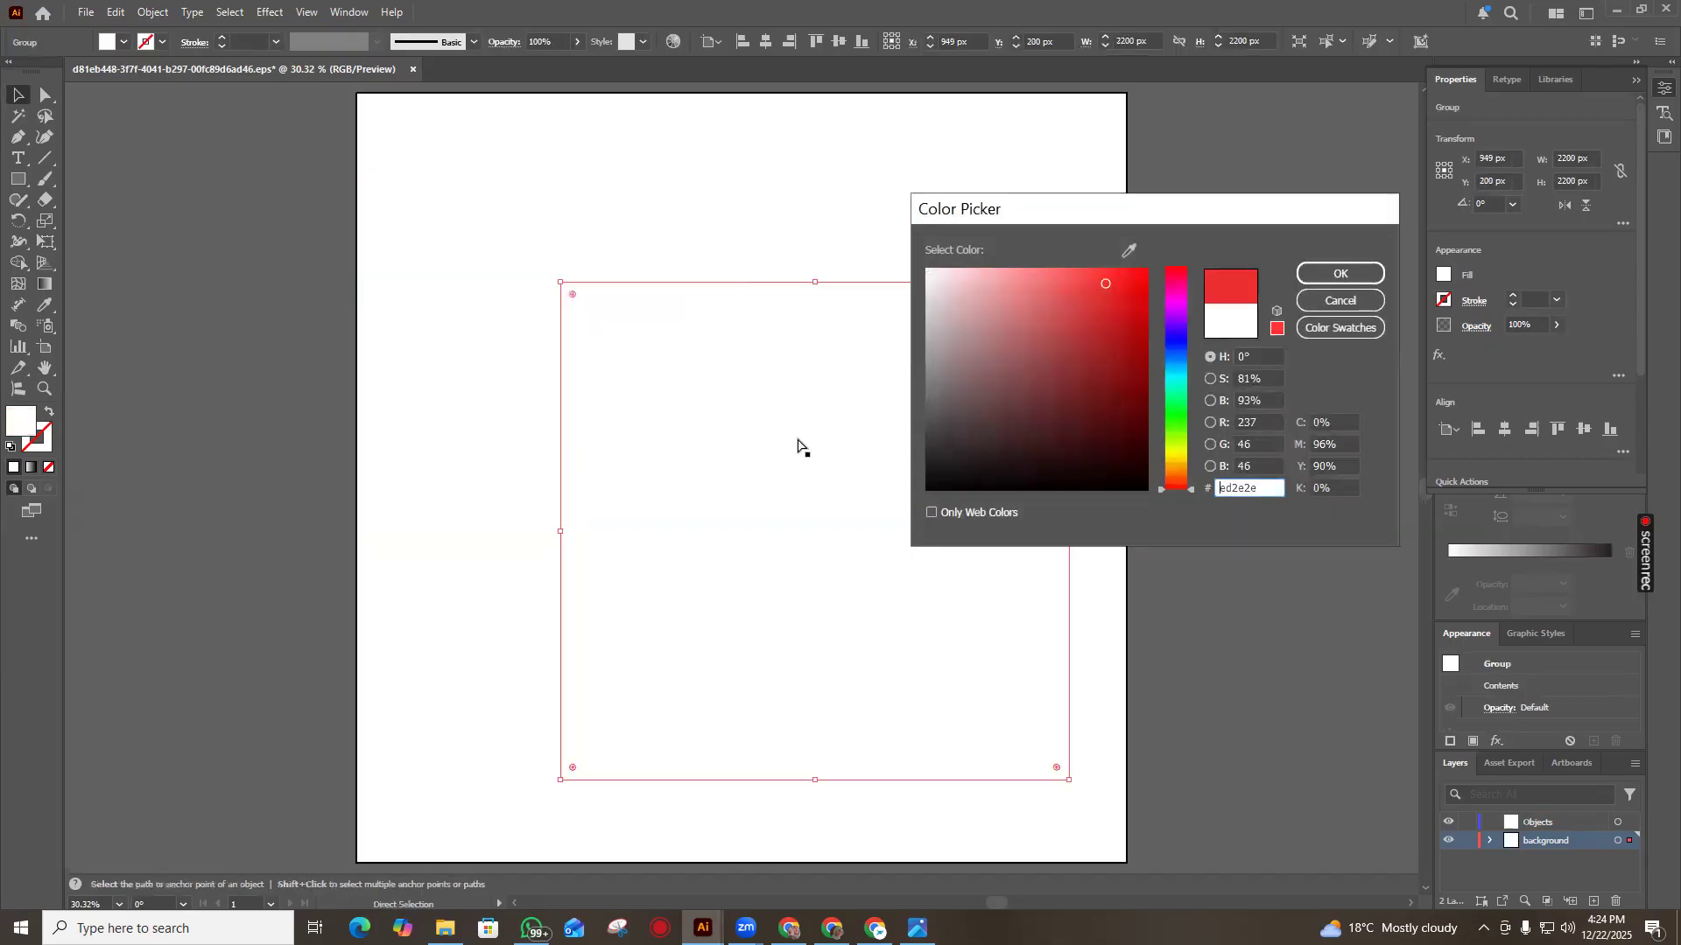
pyautogui.click(1144, 301)
pyautogui.click(1340, 273)
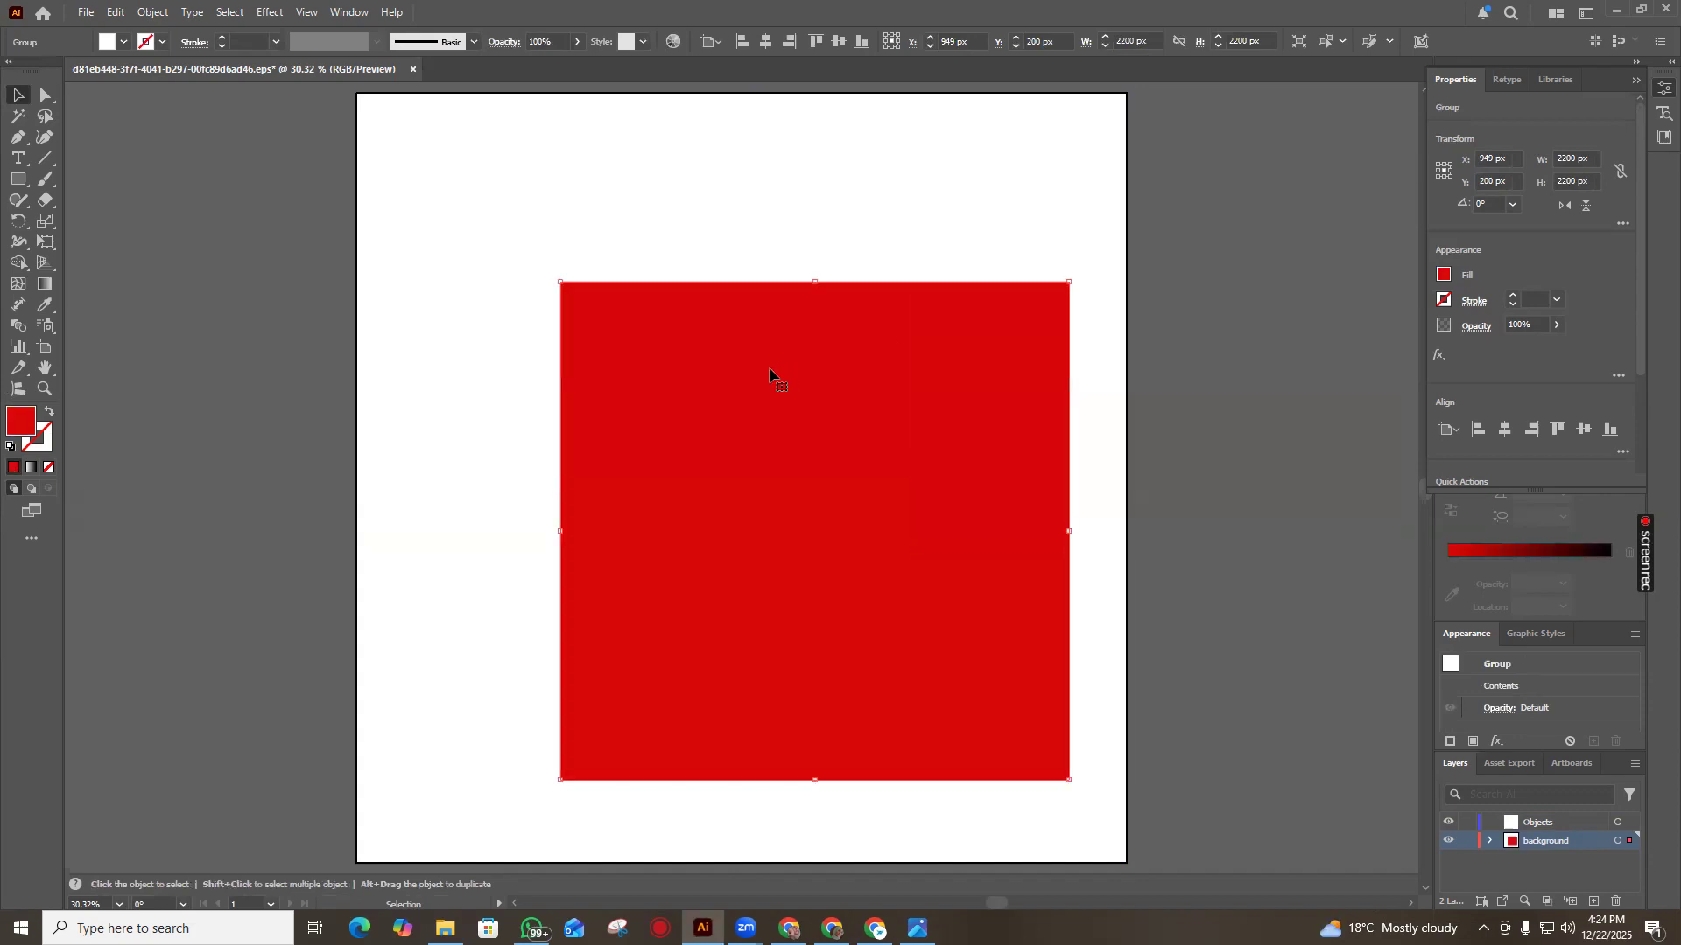
# Undo the red fill and the move of the traced group, and select the background rectangle
pyautogui.hotkey('ctrl', 'z')
pyautogui.hotkey('ctrl', 'z')
pyautogui.hotkey('ctrl', 'z')
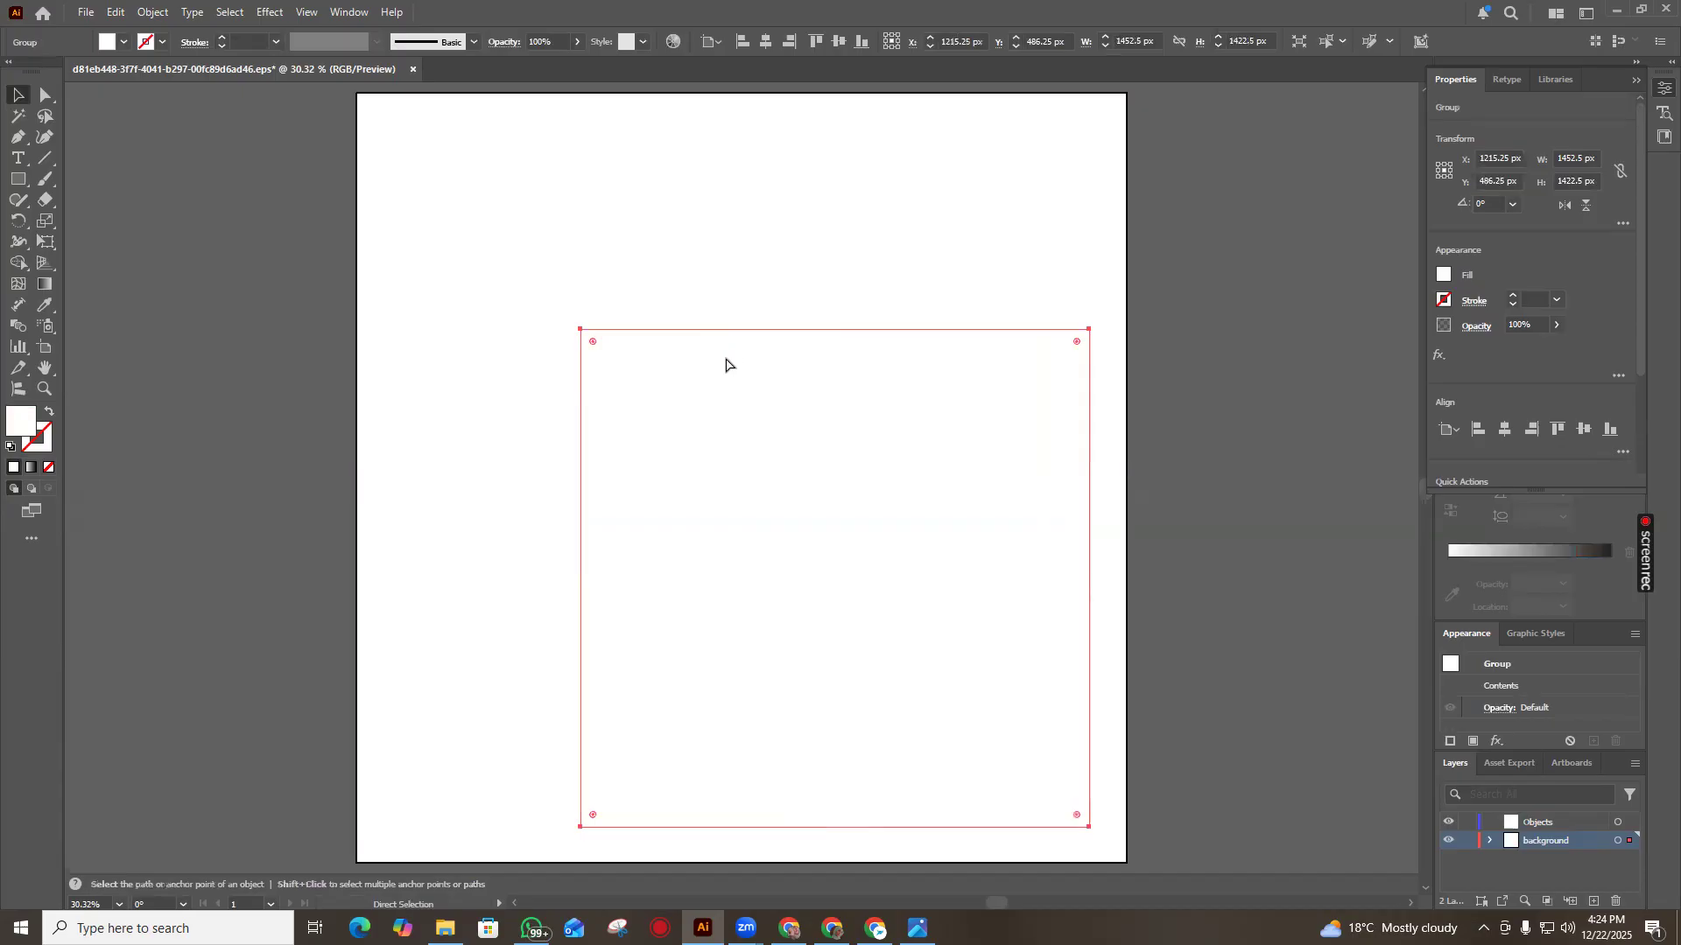
pyautogui.hotkey('ctrl', 's')
pyautogui.click(950, 511)
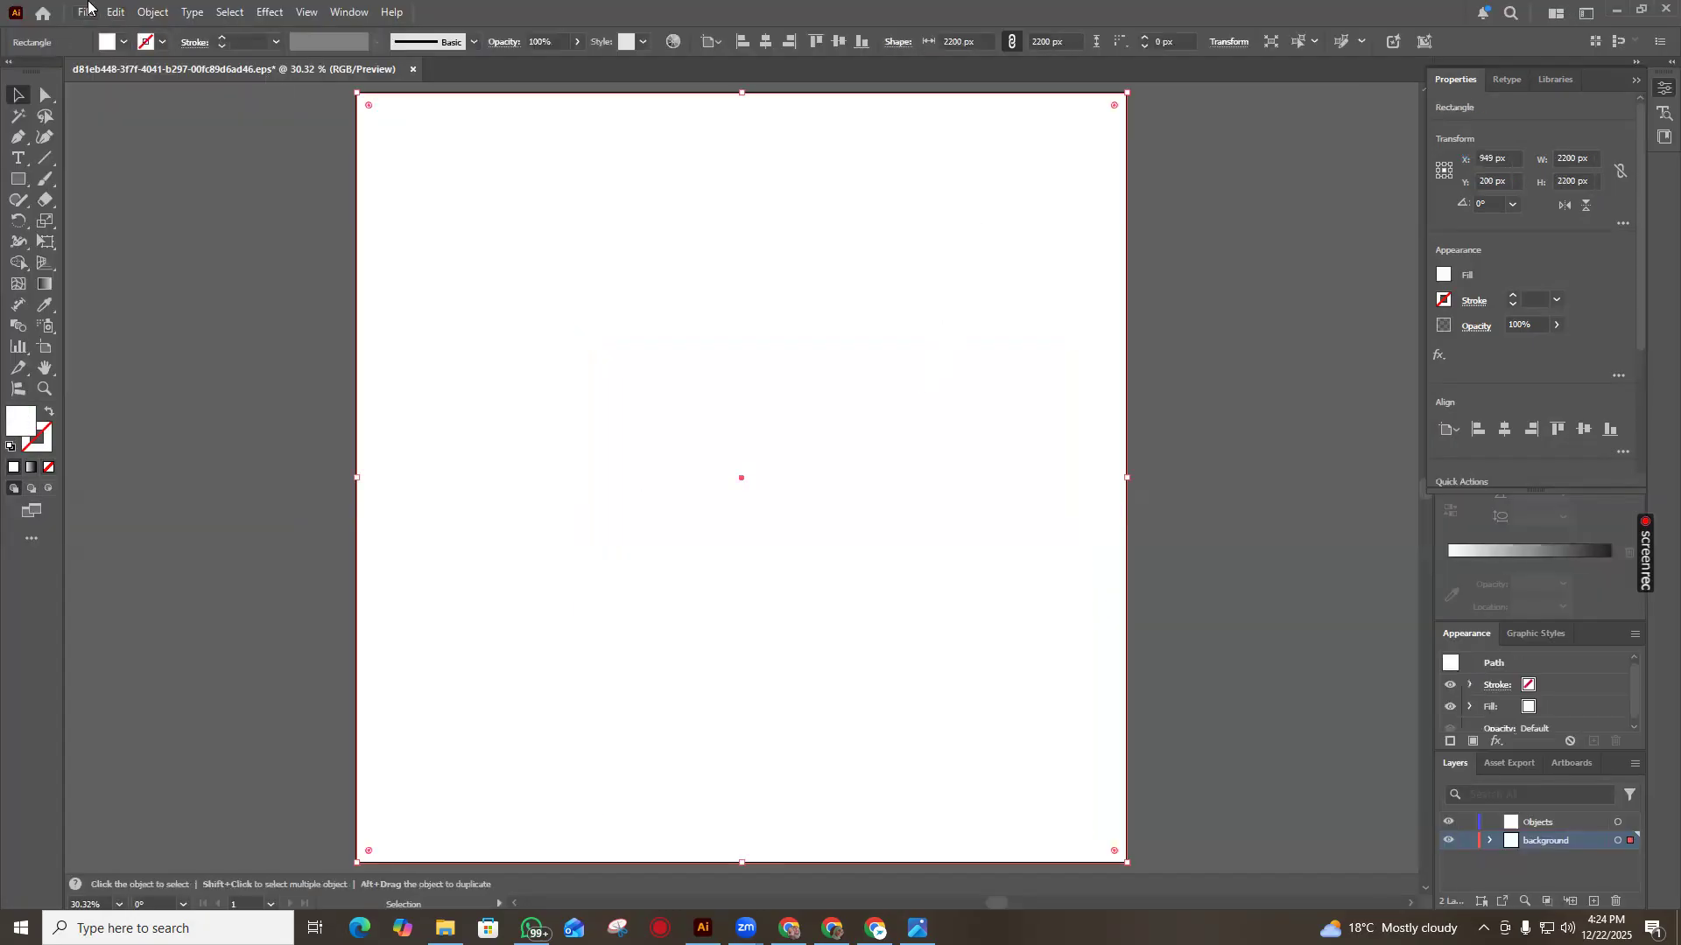
# Place the pin JPG again and scale it to about 987 x 1079 px inside the artboard
pyautogui.click(88, 10)
pyautogui.click(158, 393)
pyautogui.click(350, 145)
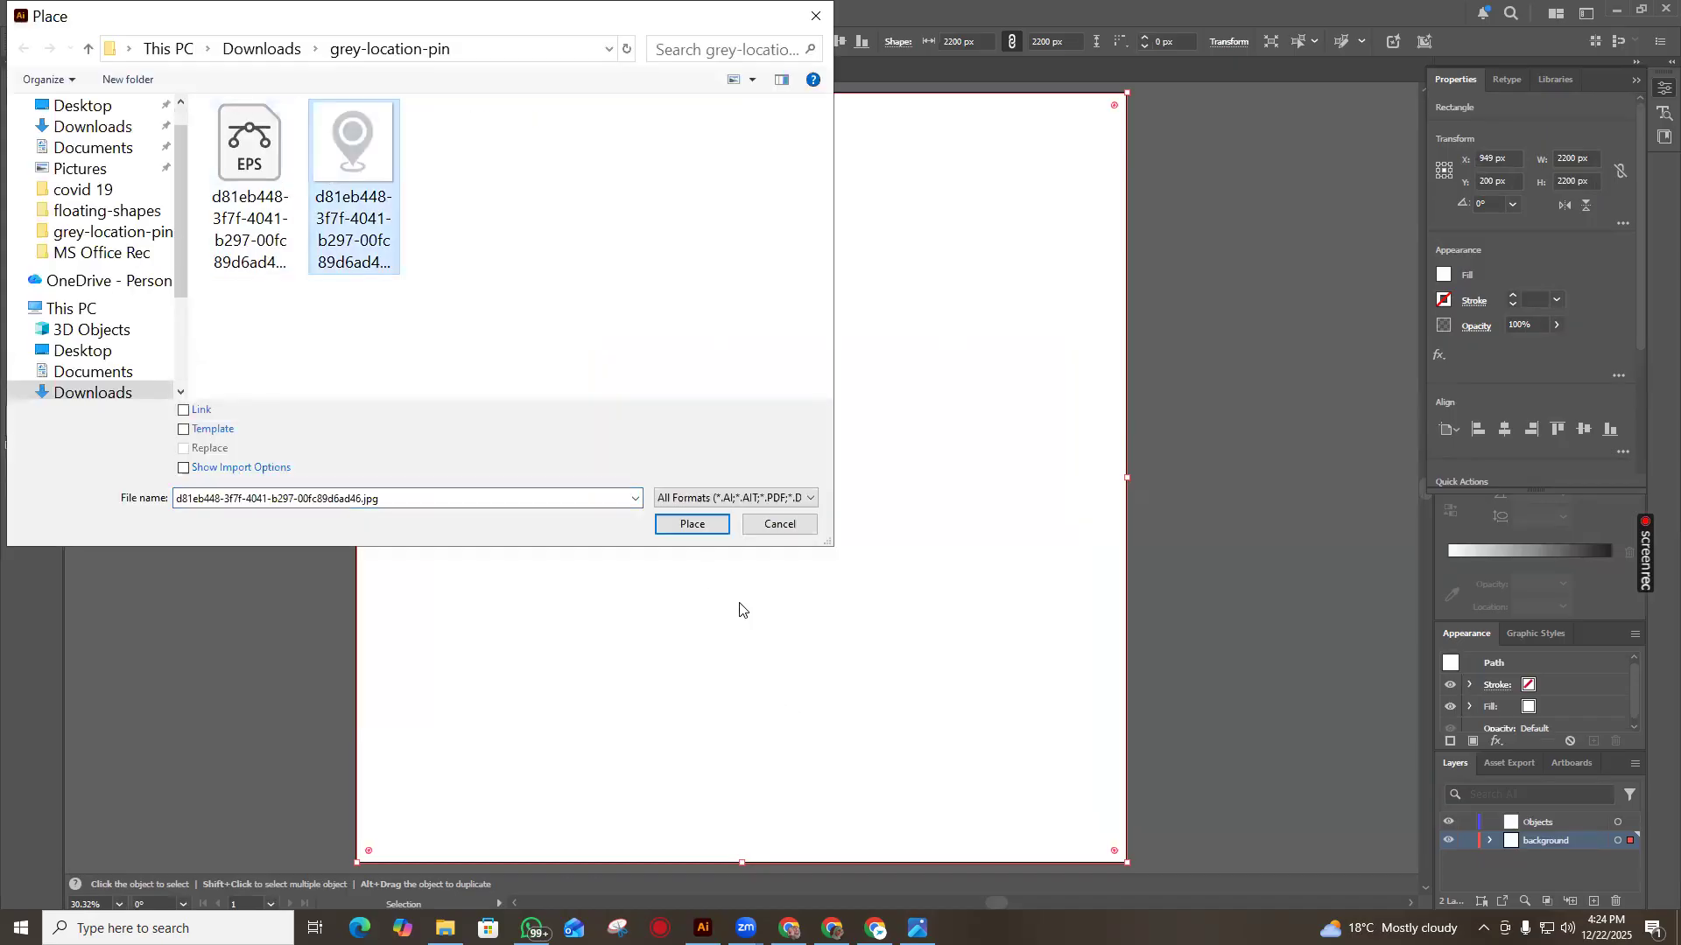
pyautogui.click(693, 525)
pyautogui.click(710, 394)
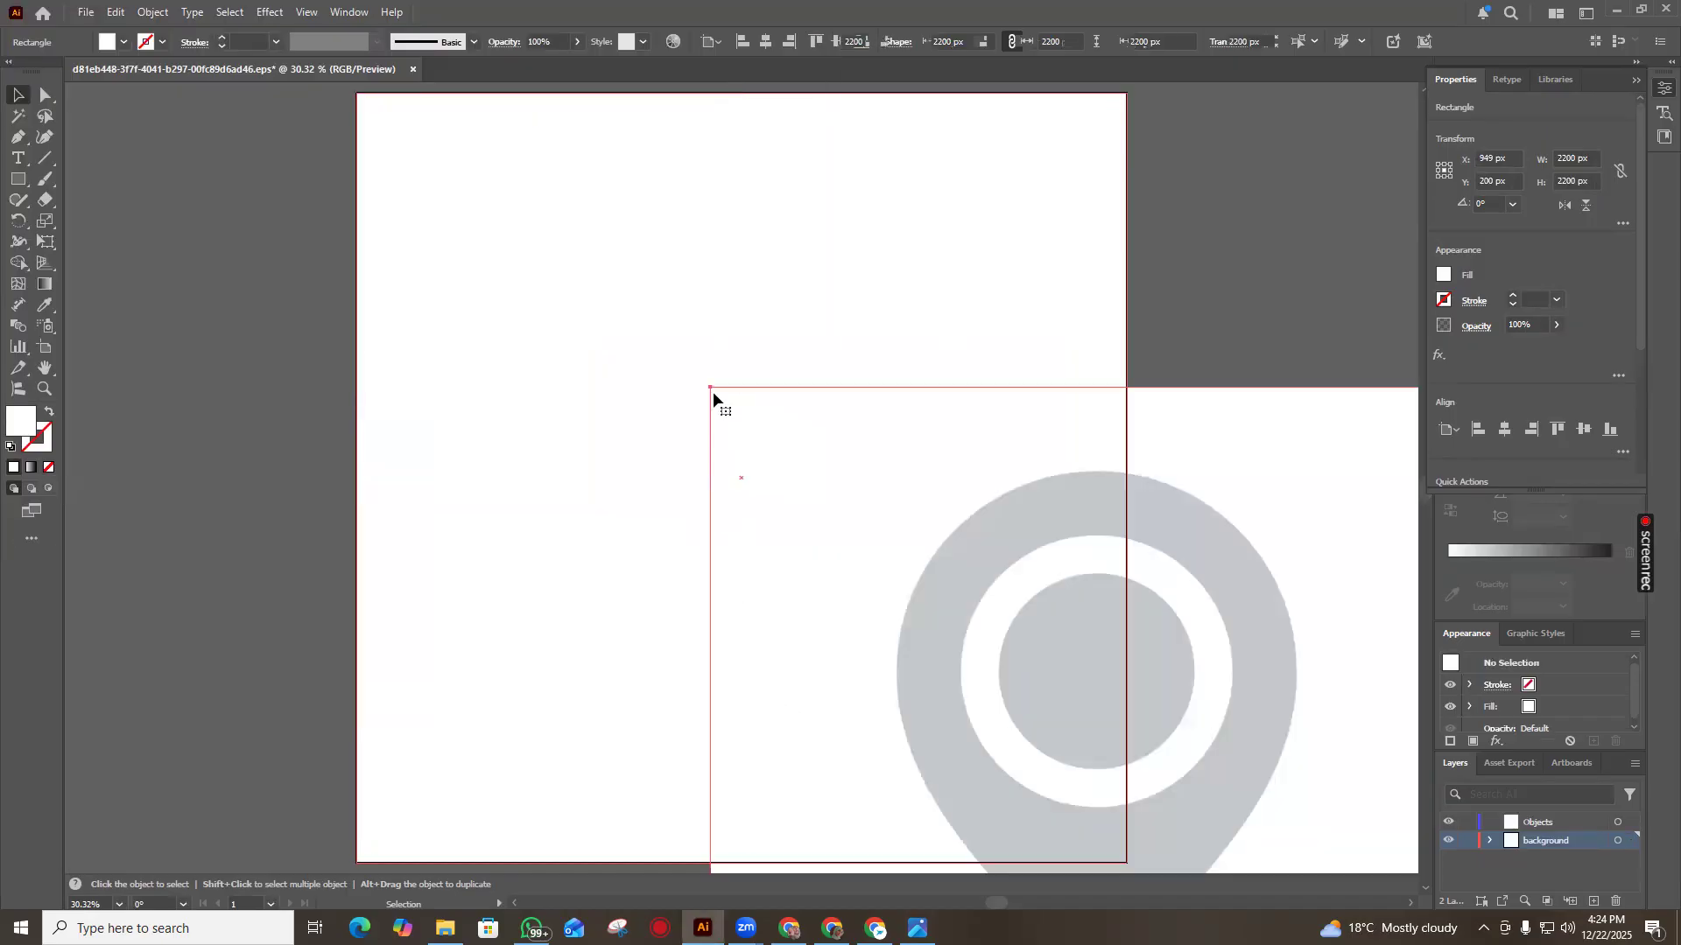
pyautogui.moveTo(732, 412); pyautogui.dragTo(949, 636)
pyautogui.moveTo(1094, 809); pyautogui.dragTo(788, 531)
# Image Trace the newly placed pin with the default preset and expand the tracing
pyautogui.click(474, 42)
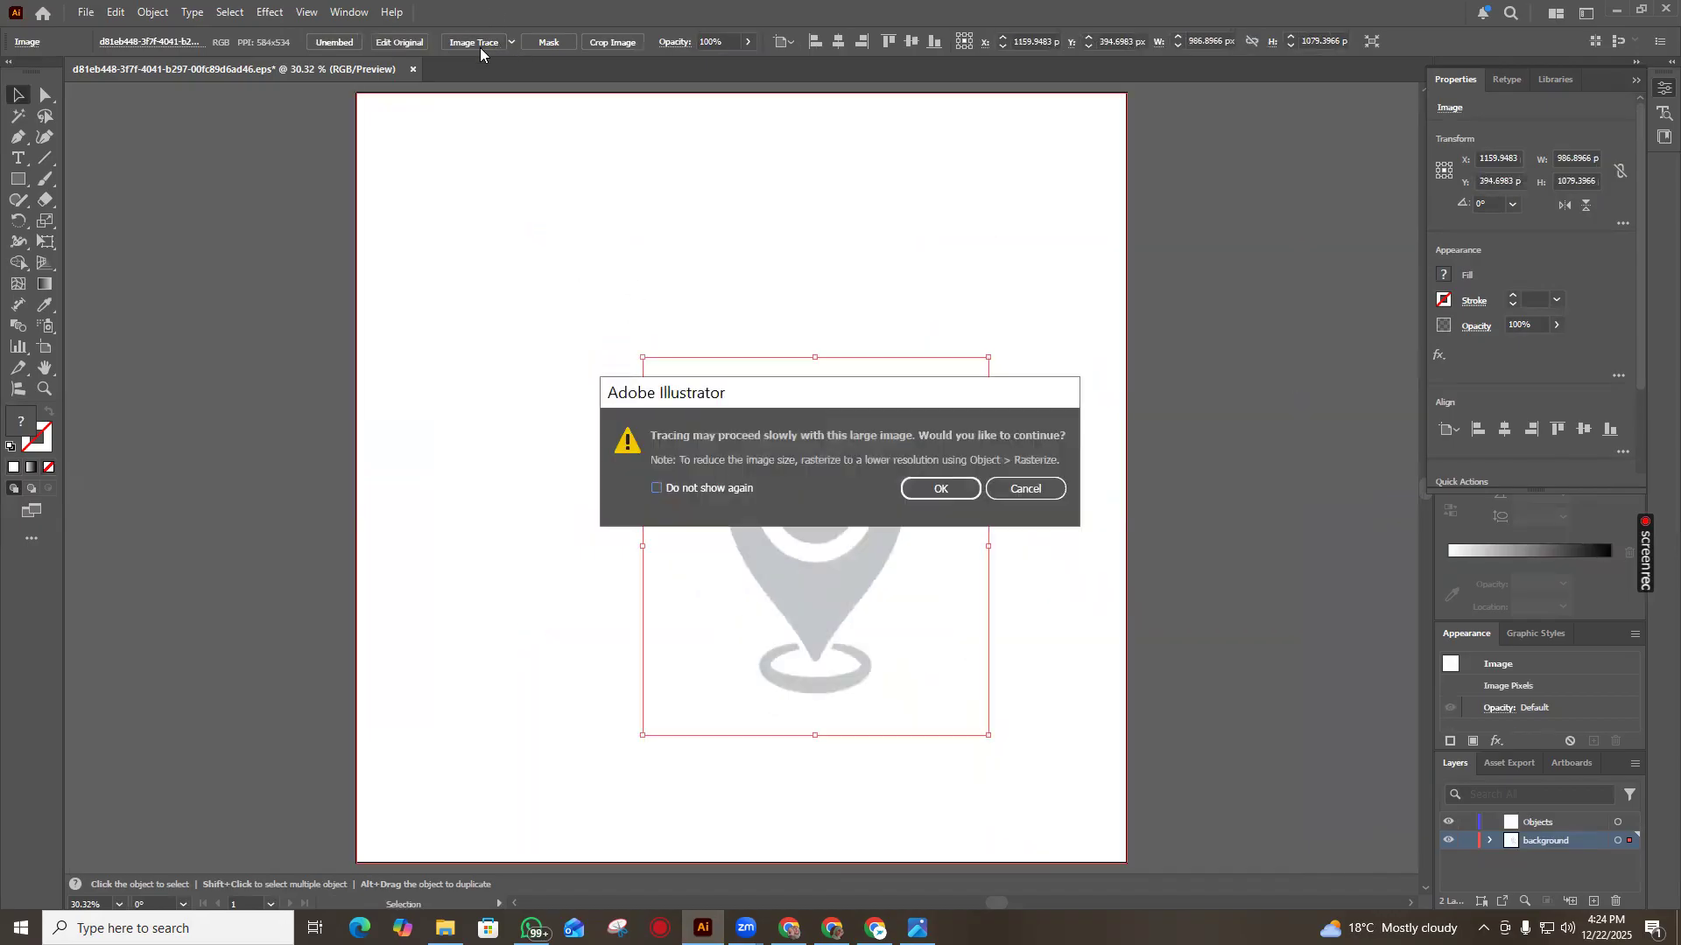
pyautogui.click(1041, 488)
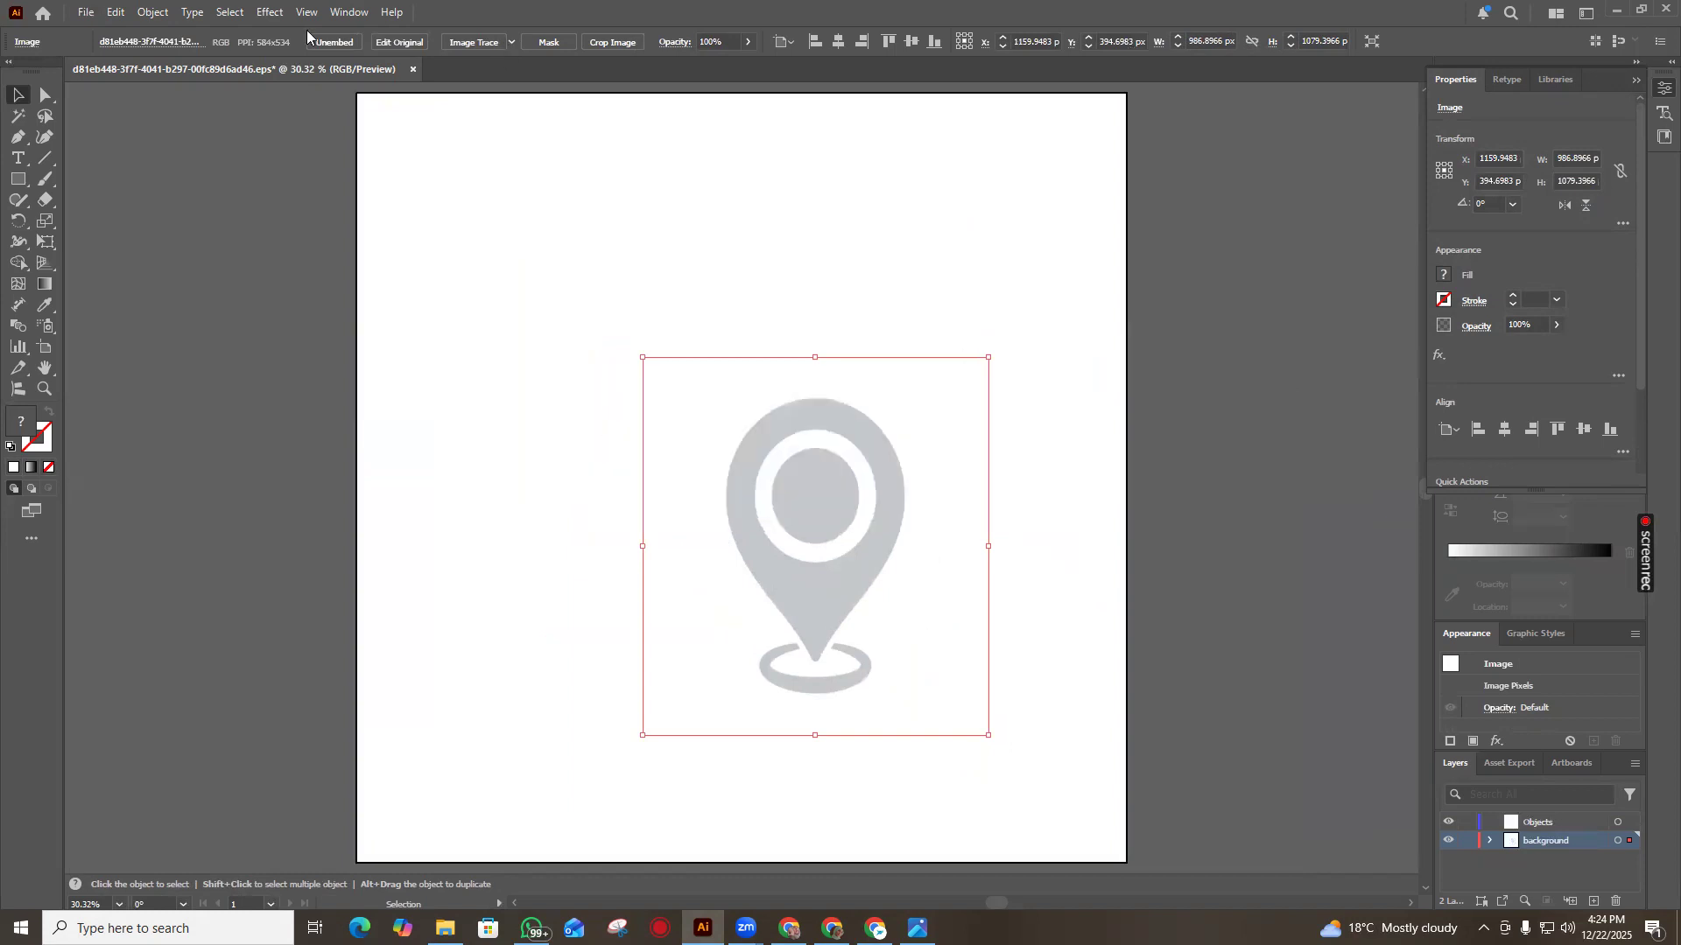
pyautogui.click(512, 41)
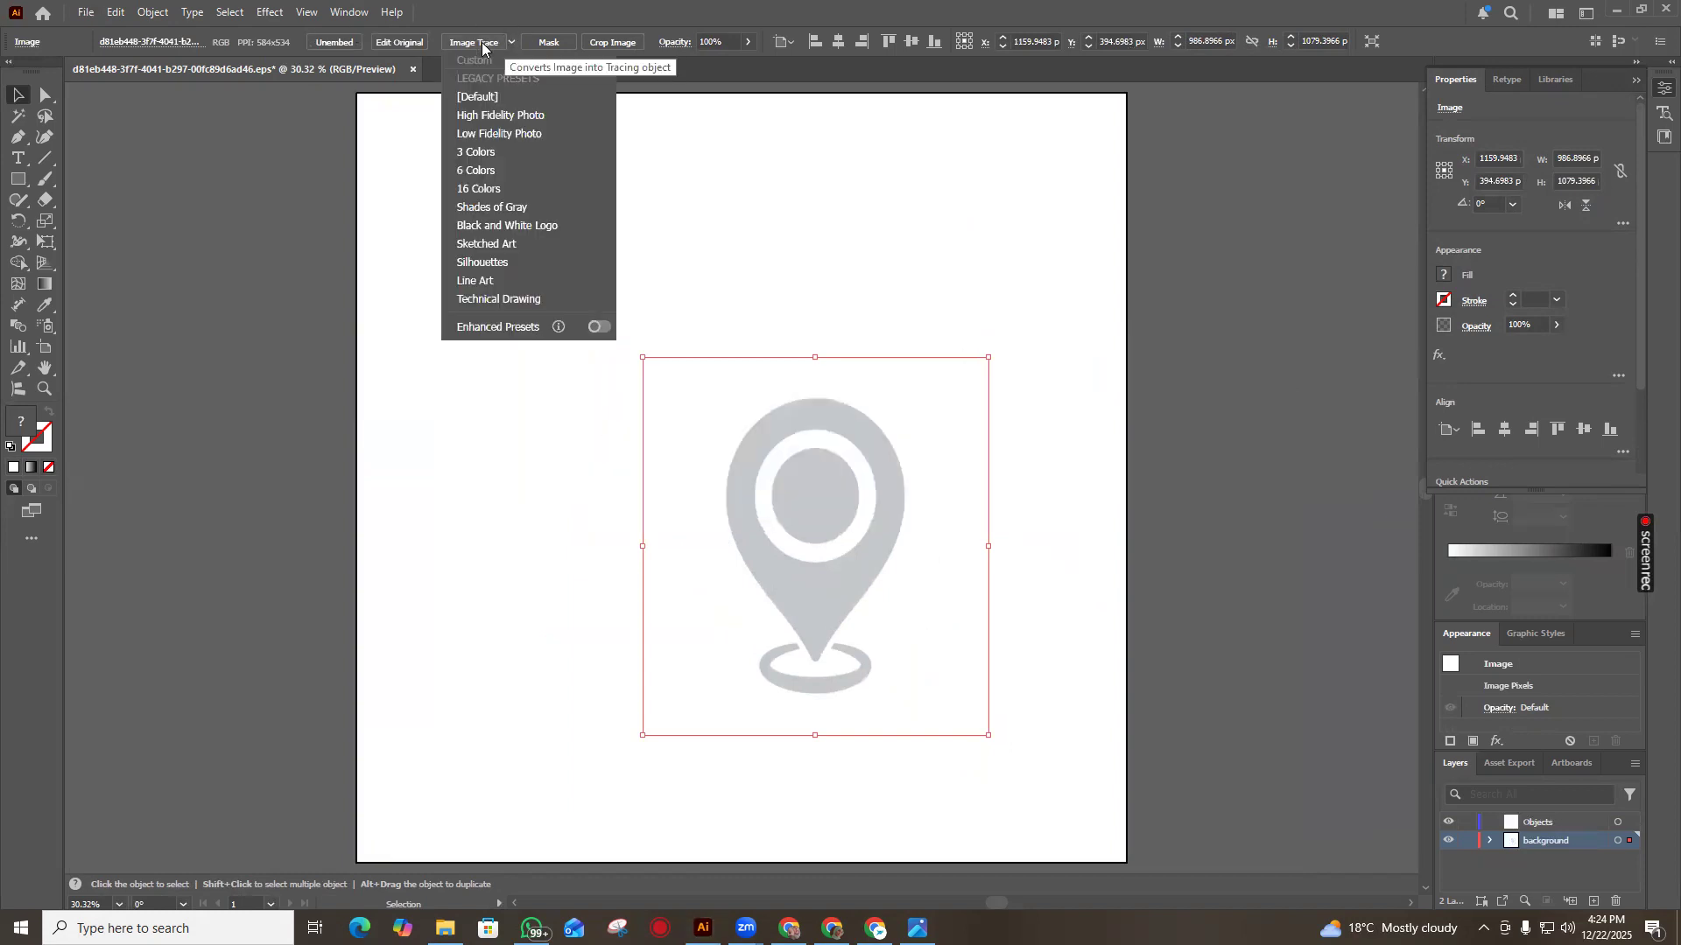
pyautogui.press('Escape')
pyautogui.click(482, 49)
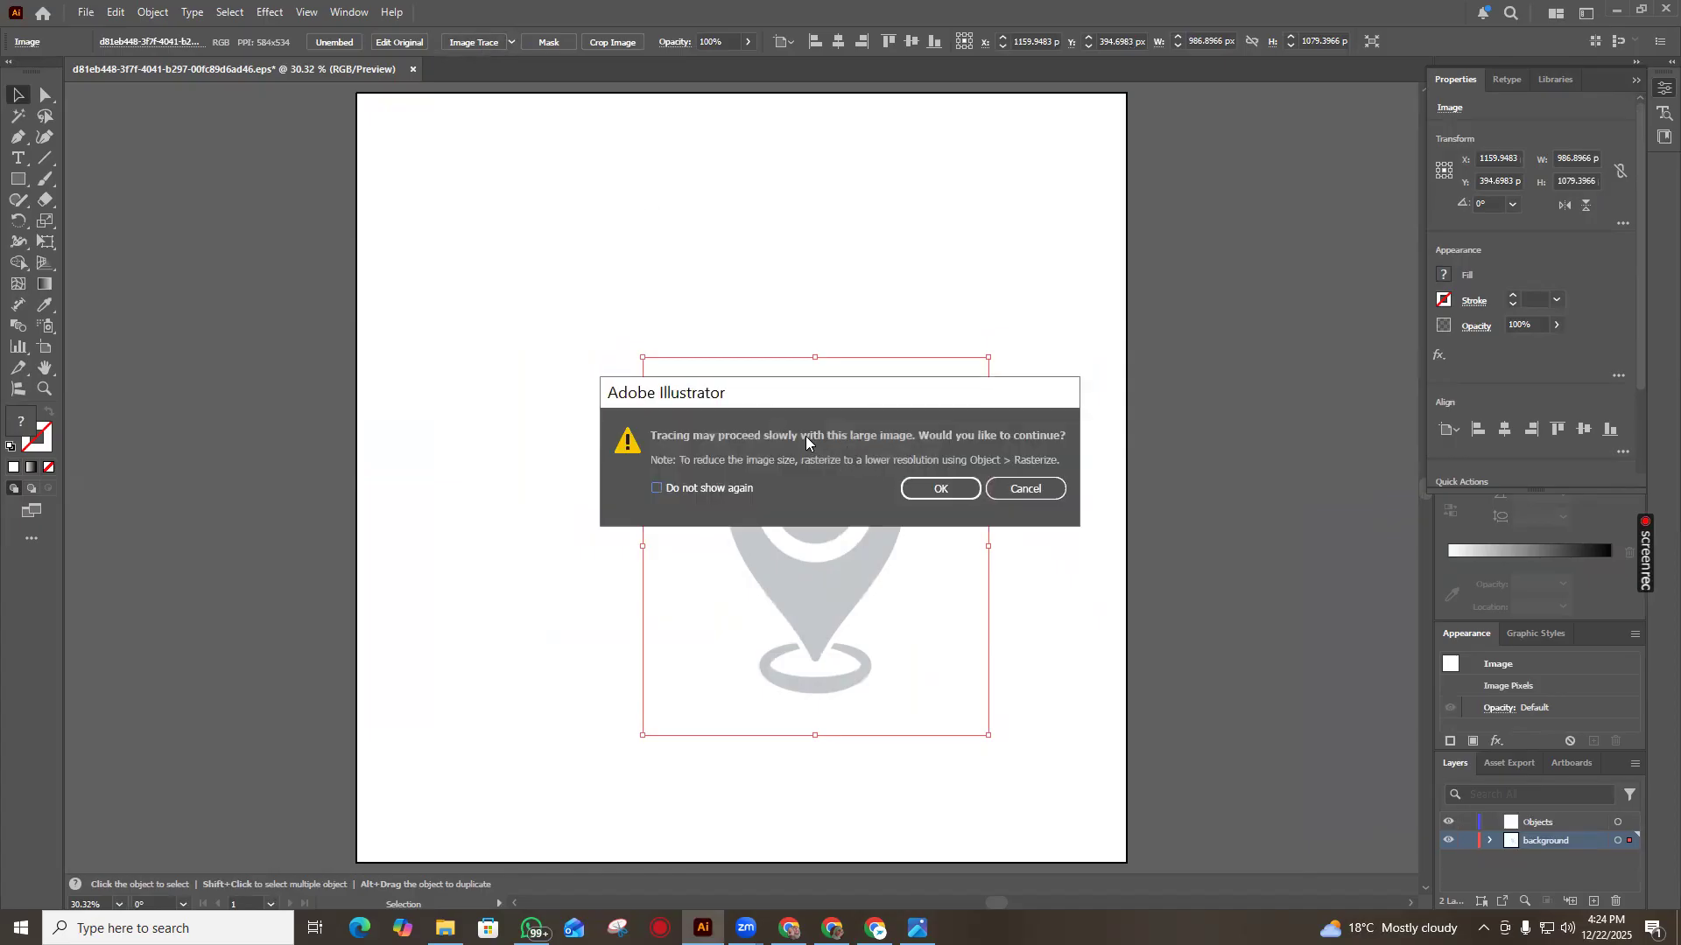
pyautogui.click(921, 490)
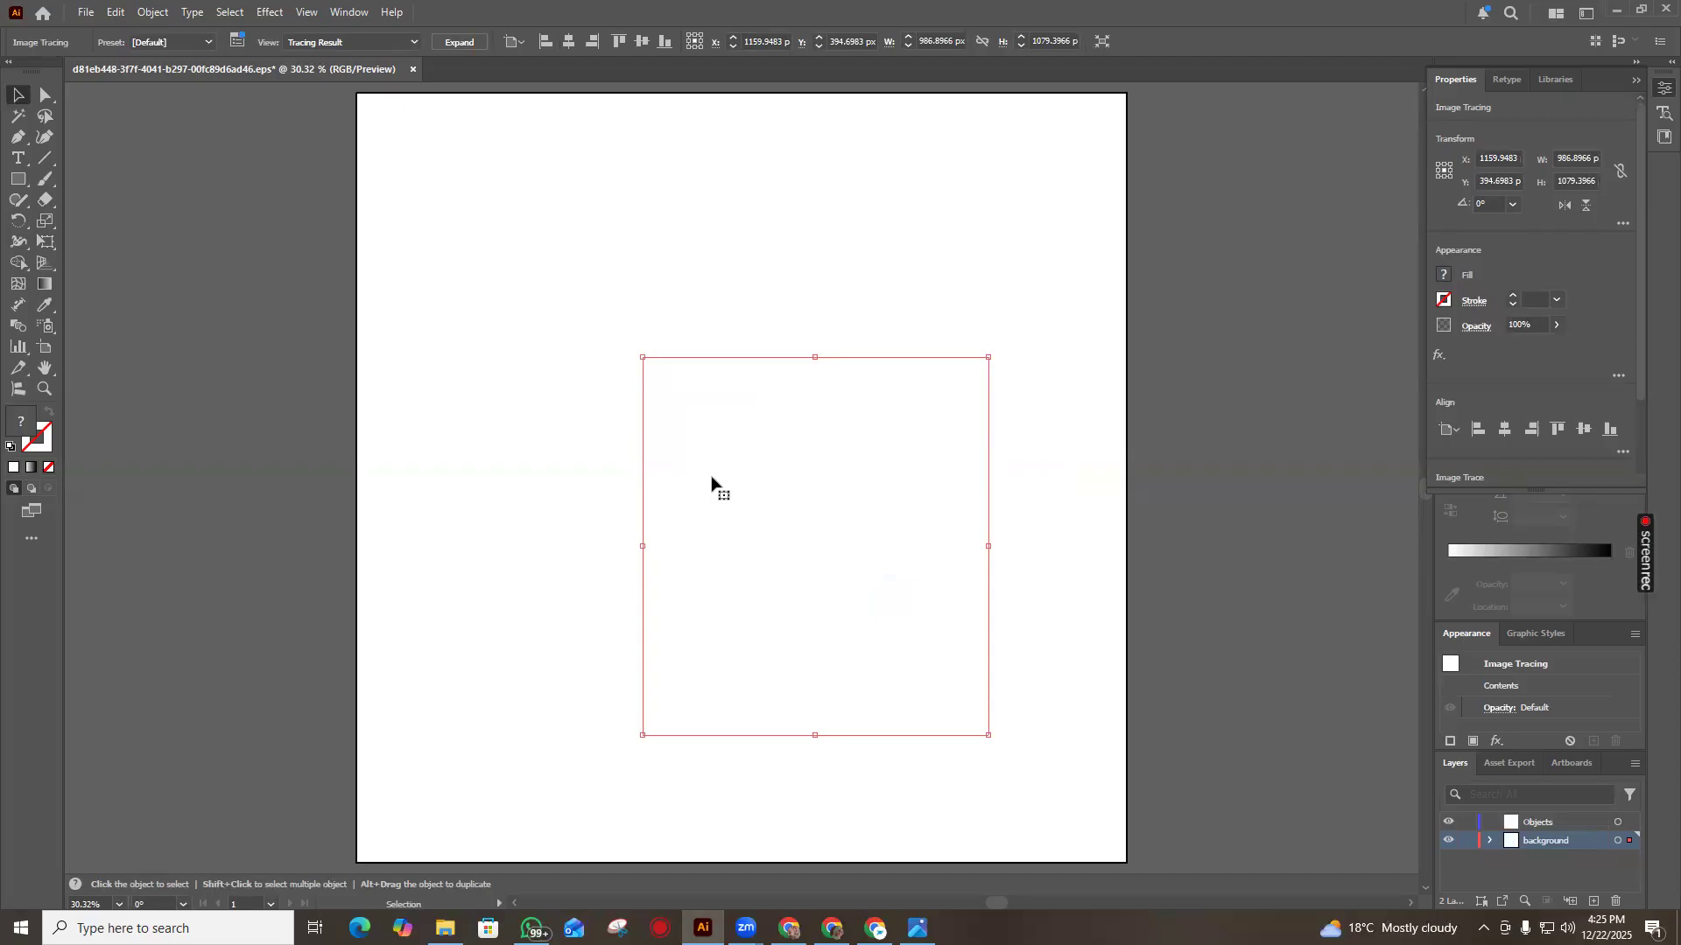
pyautogui.click(449, 42)
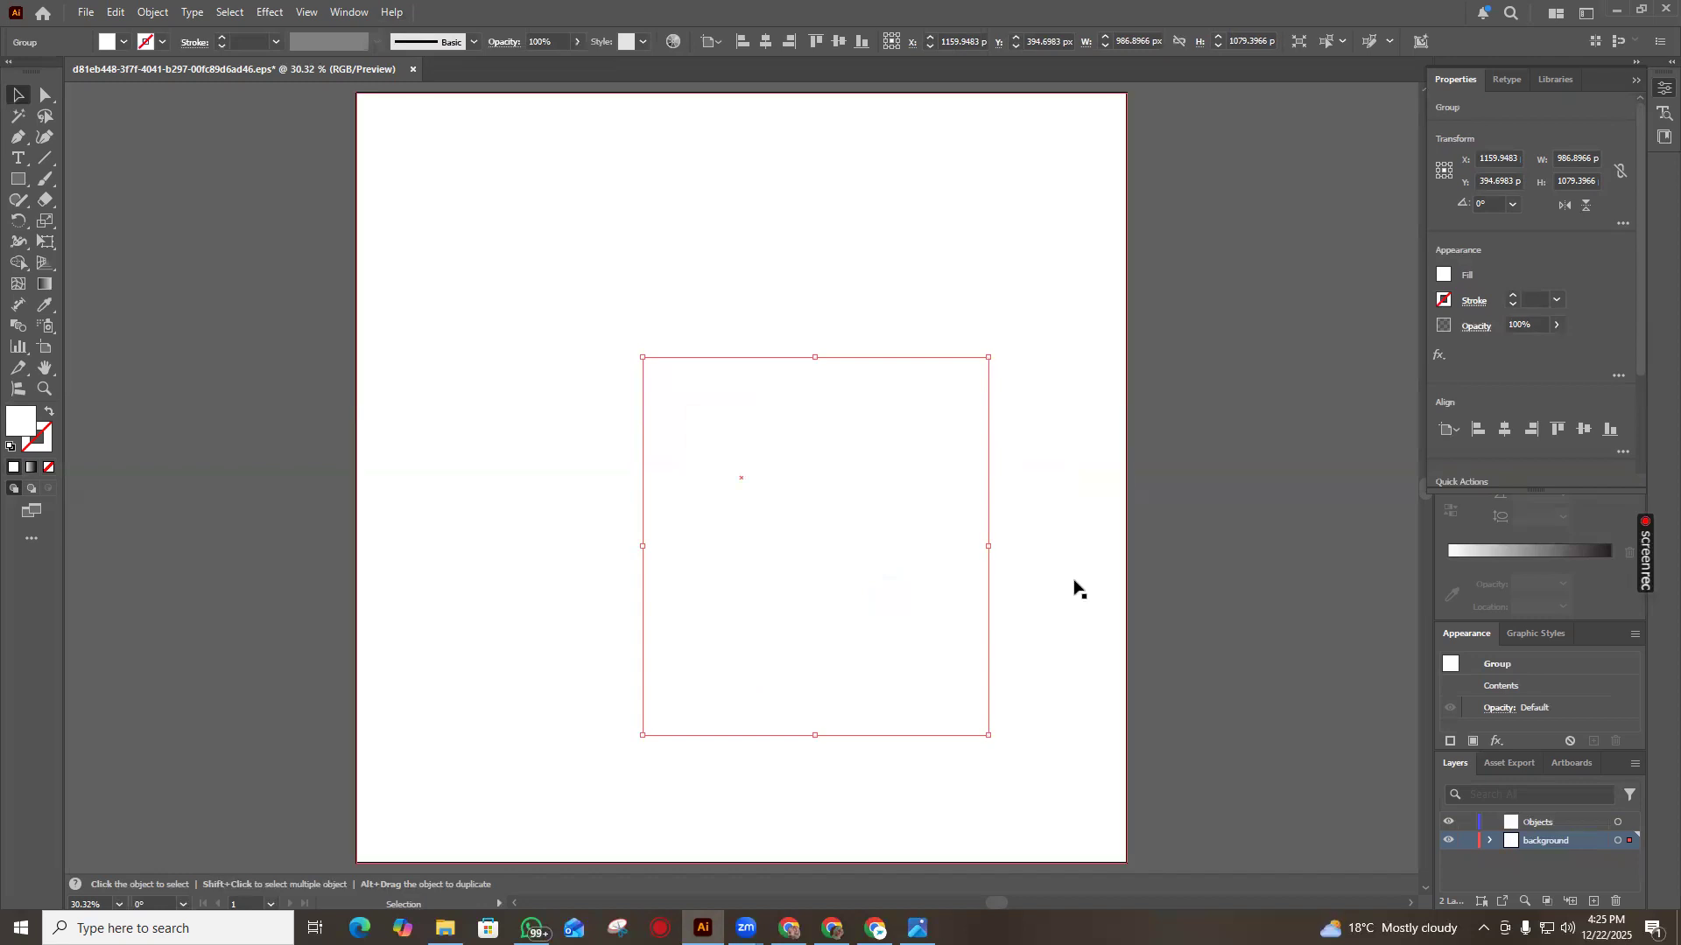
# Switch to the Chrome window showing the Amazon Westinghouse pressure washer page
pyautogui.moveTo(831, 930)
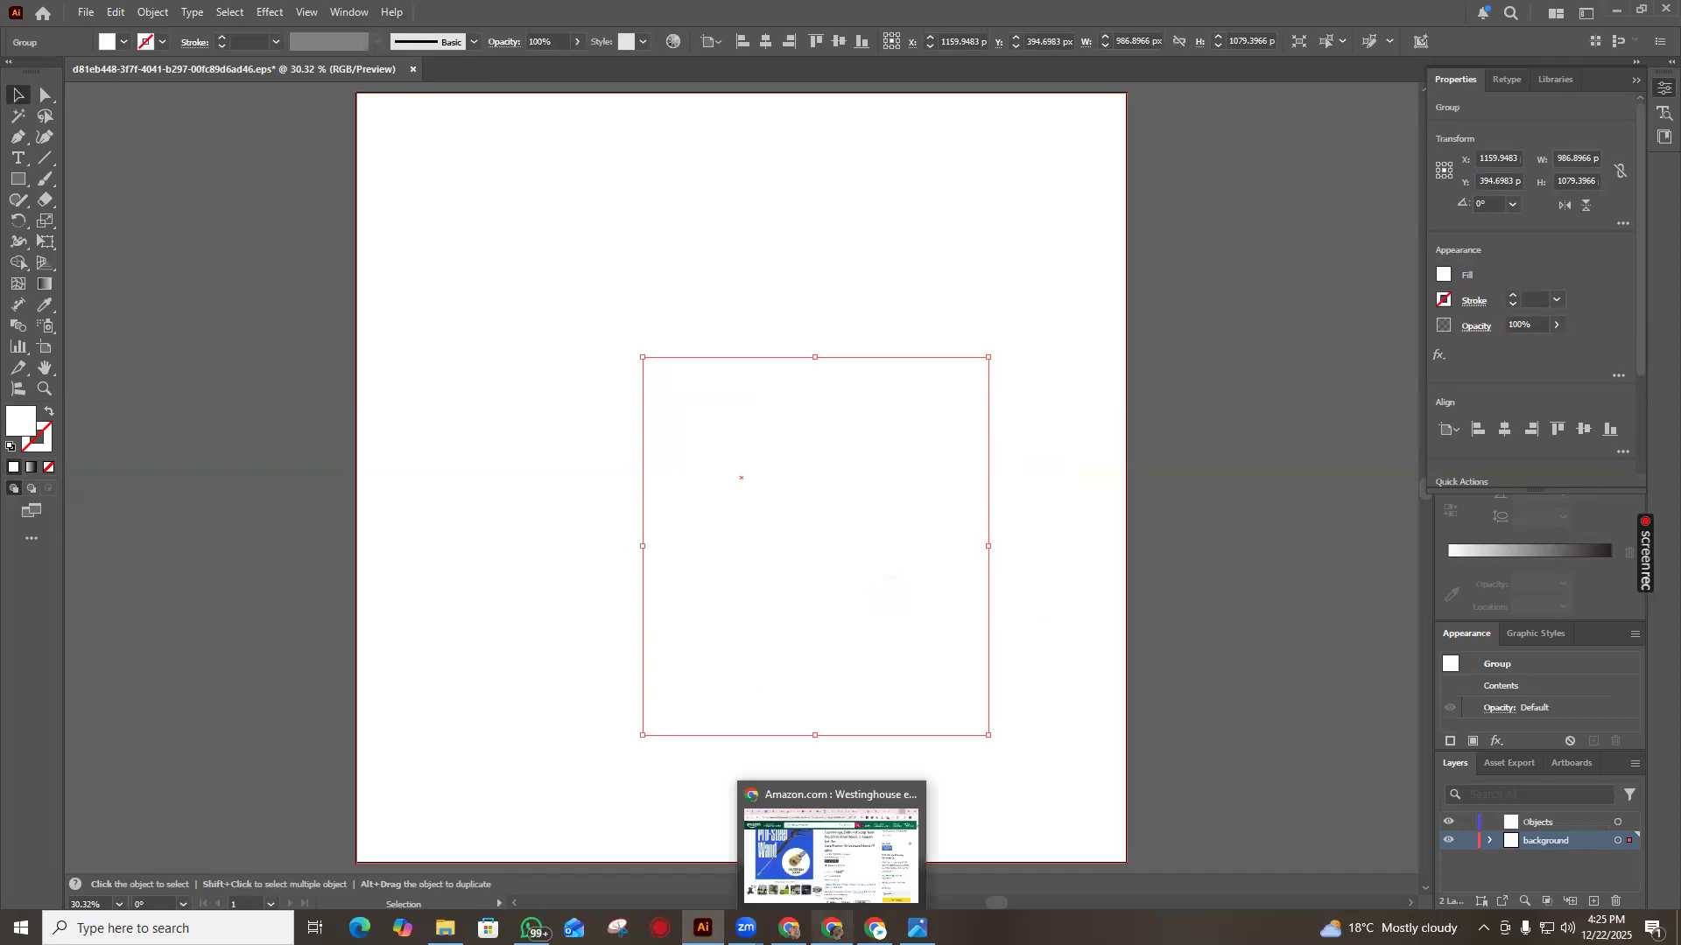
pyautogui.press('a')
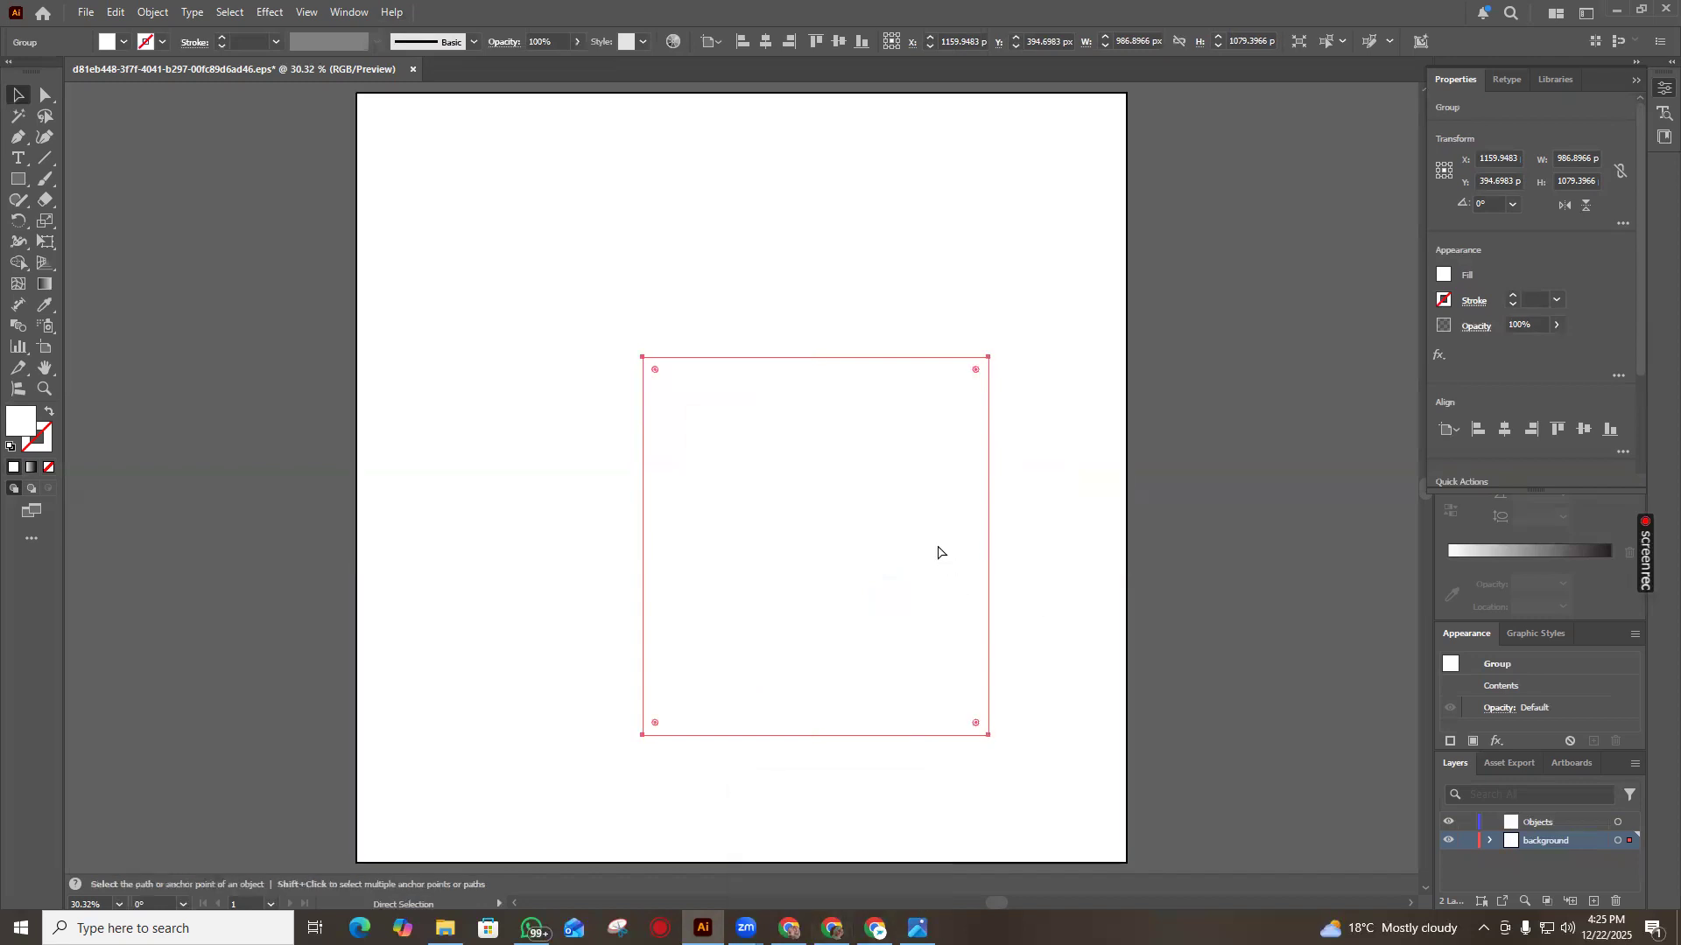
pyautogui.click(830, 928)
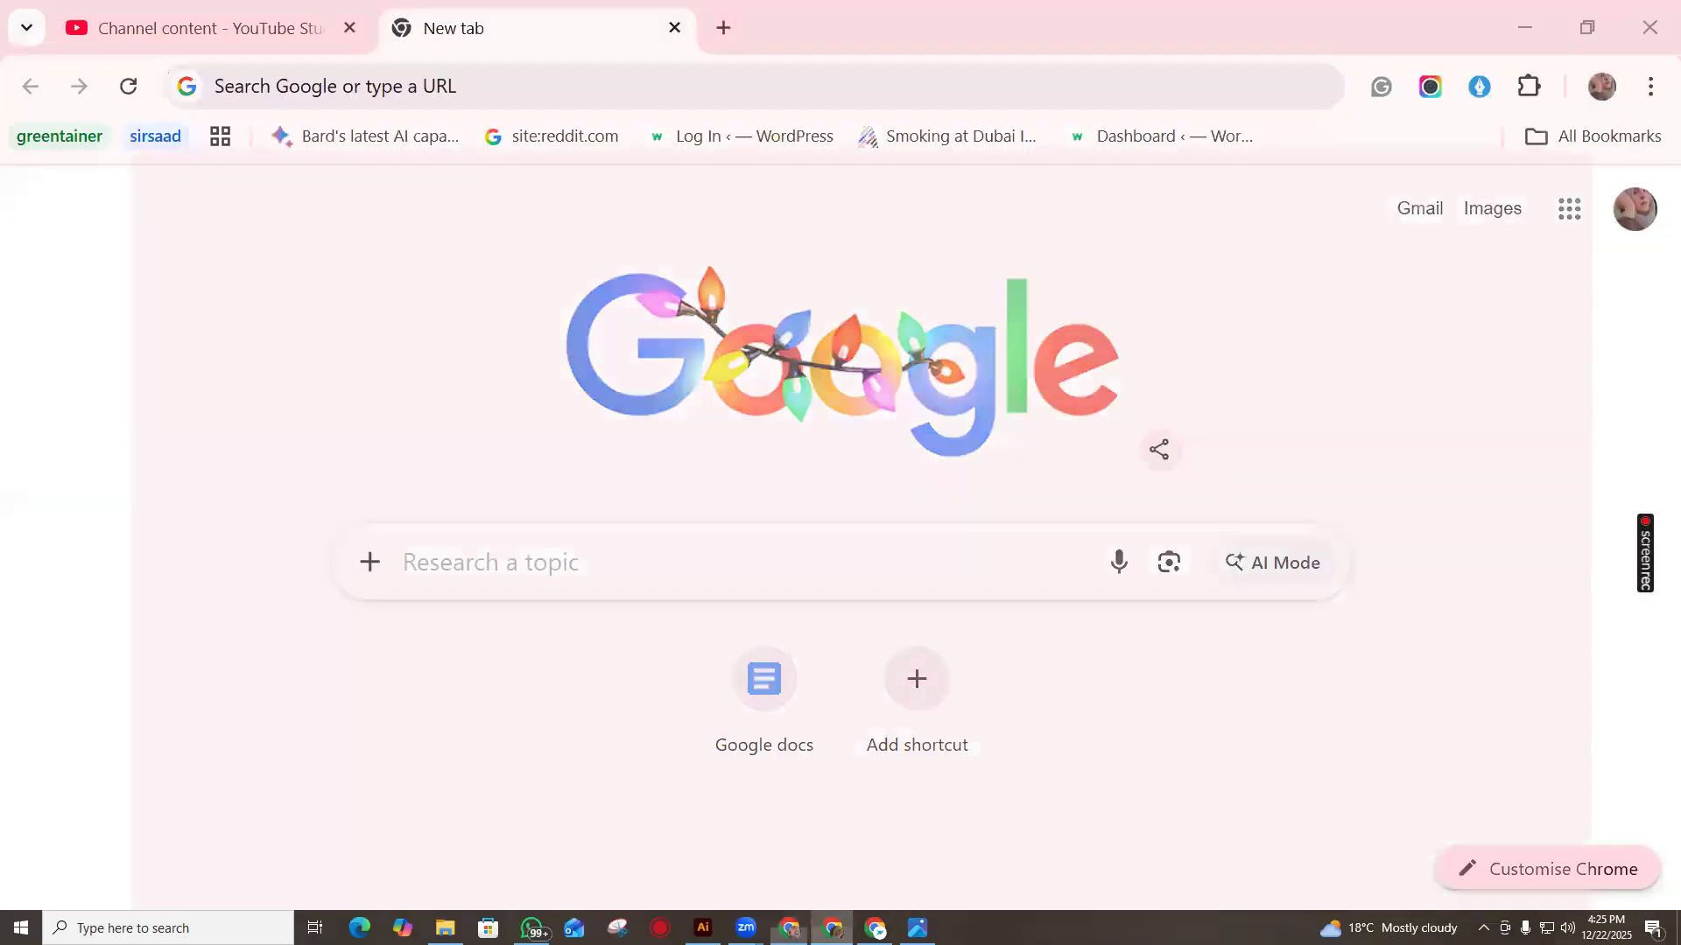
pyautogui.click(832, 928)
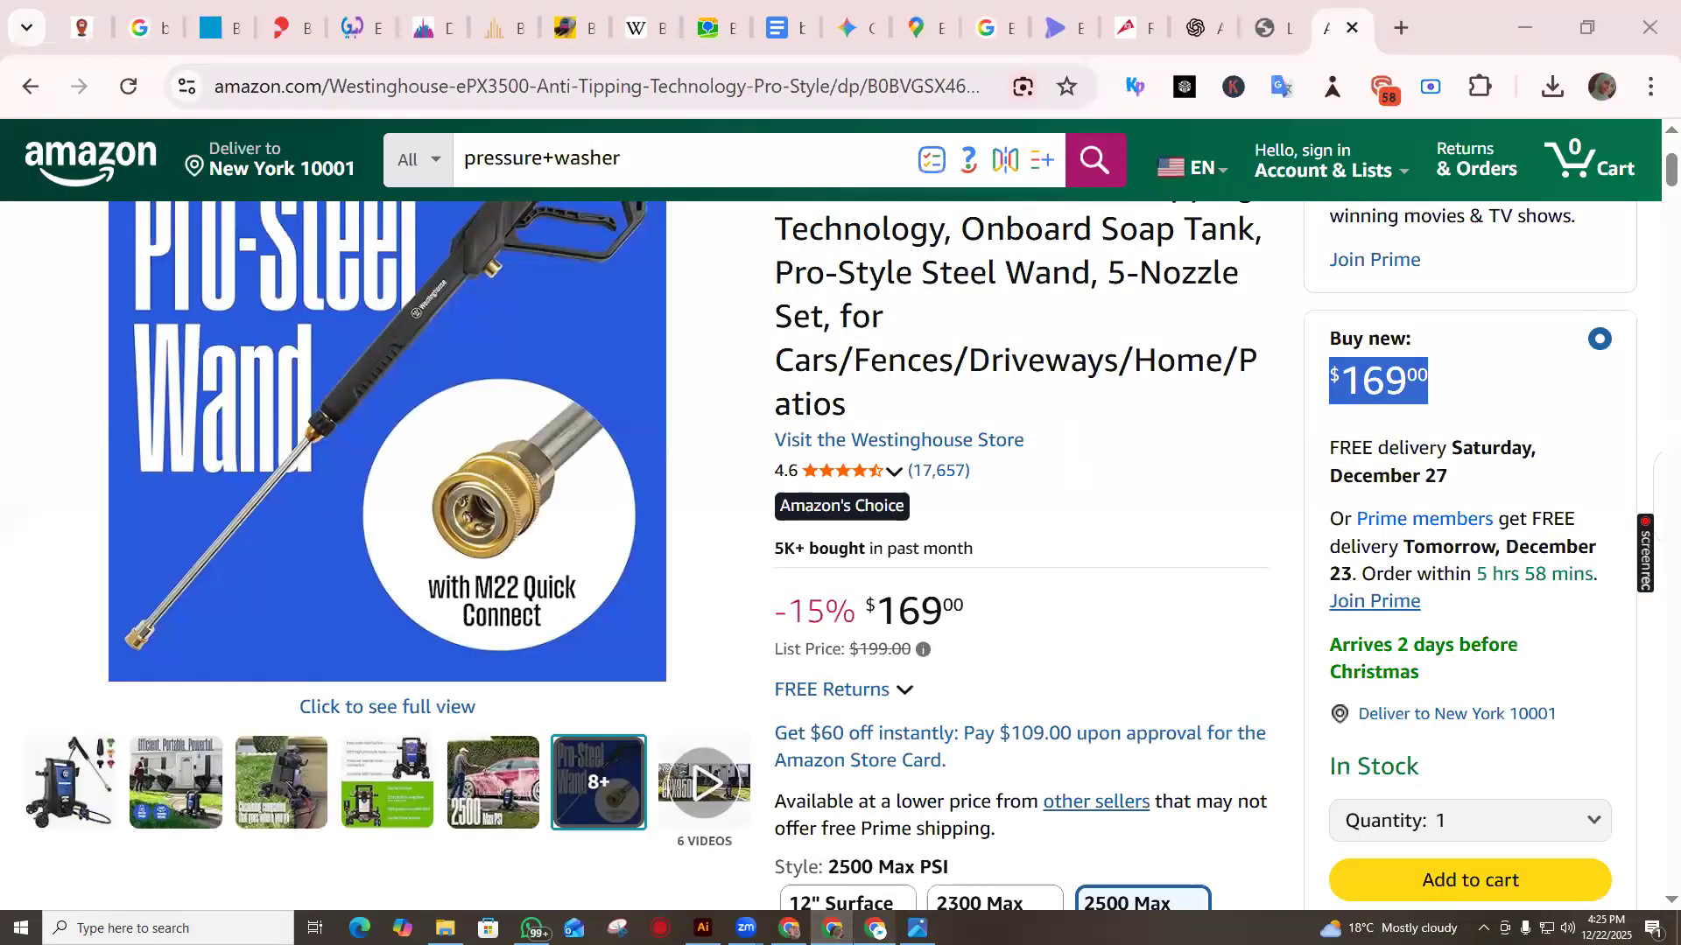
# Search iStock for "location icon" in the other Chrome window and look through the results
pyautogui.click(876, 928)
pyautogui.click(1162, 33)
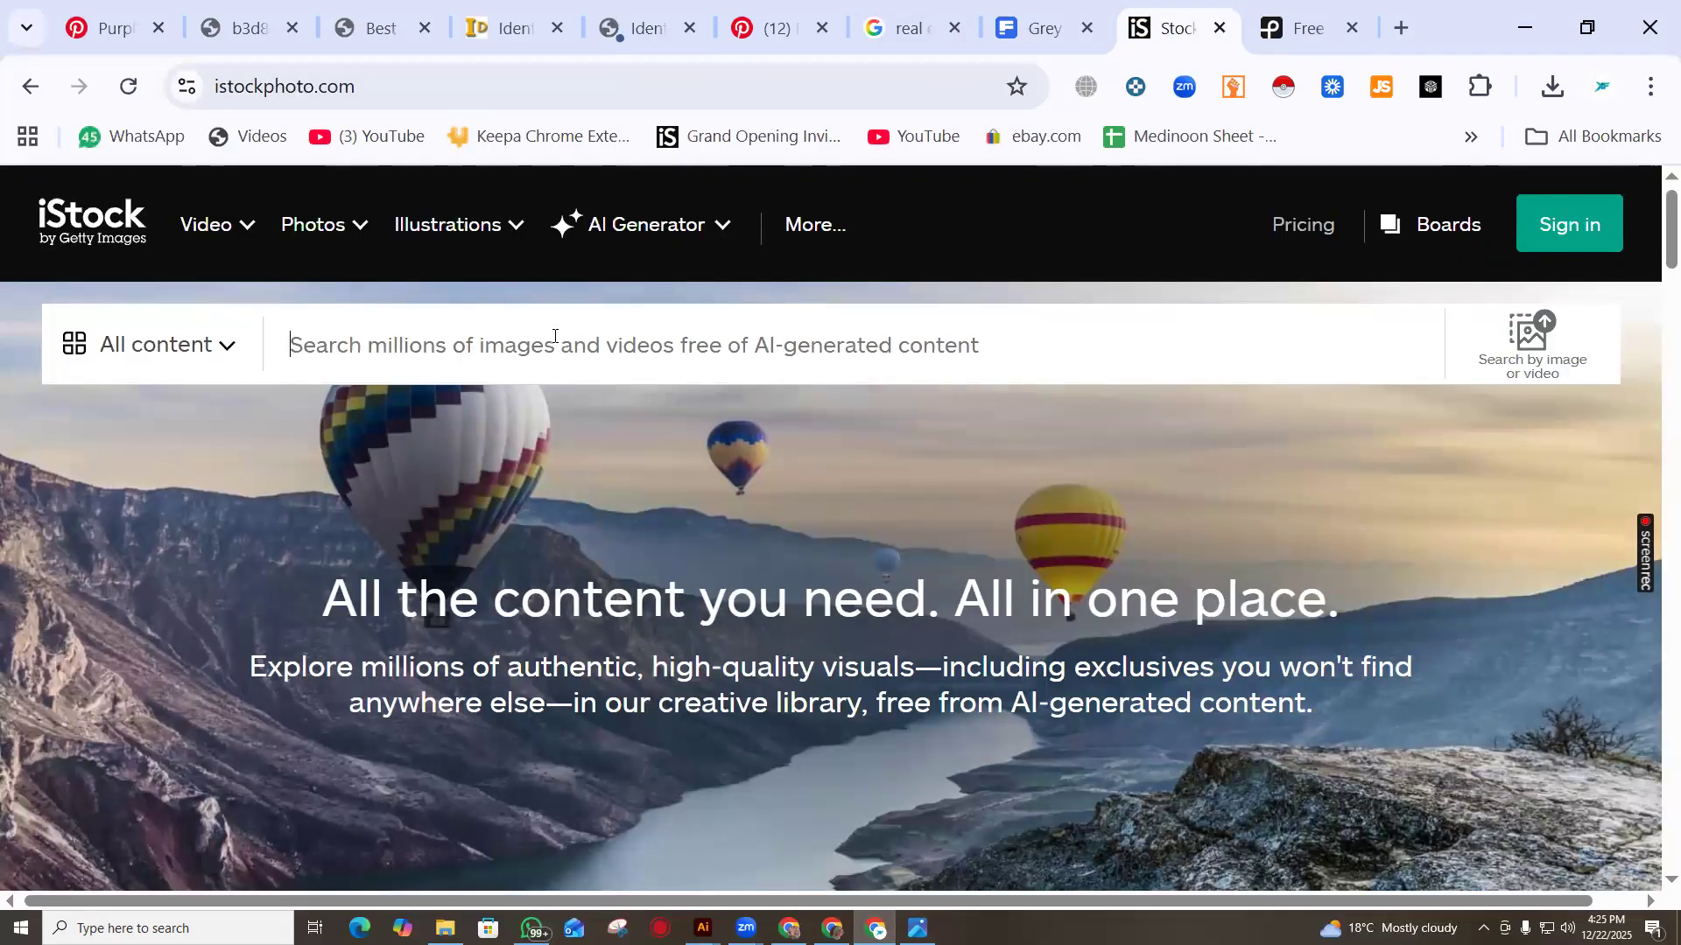
pyautogui.click(555, 336)
pyautogui.write('location icxo')
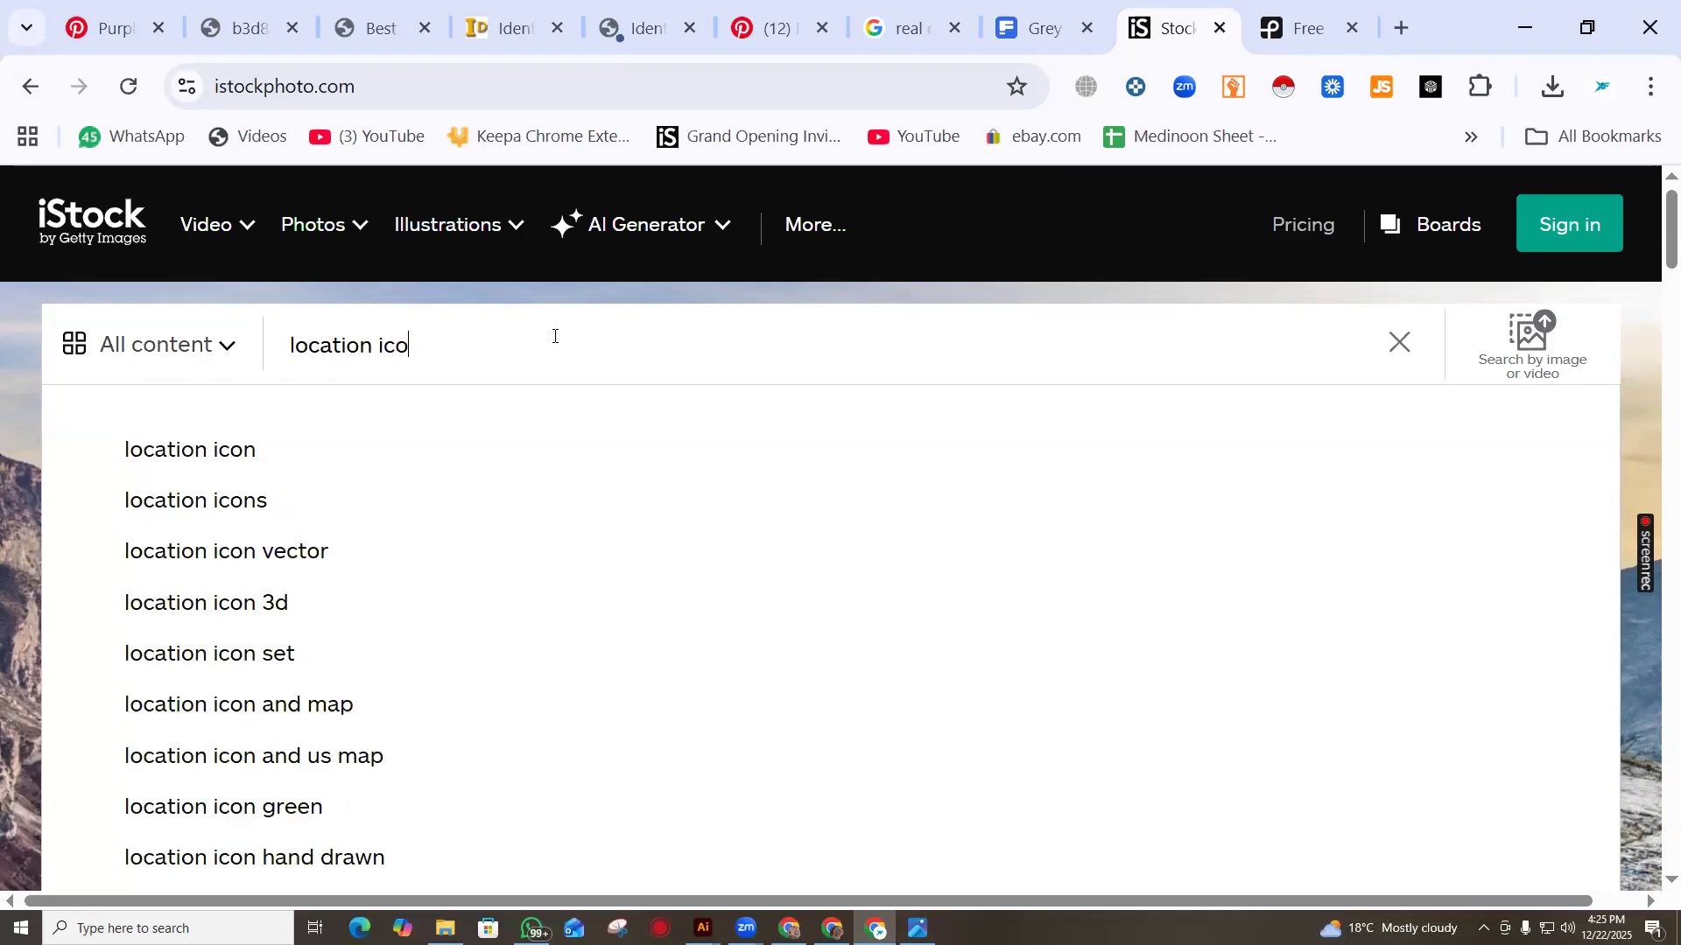
pyautogui.press('Return')
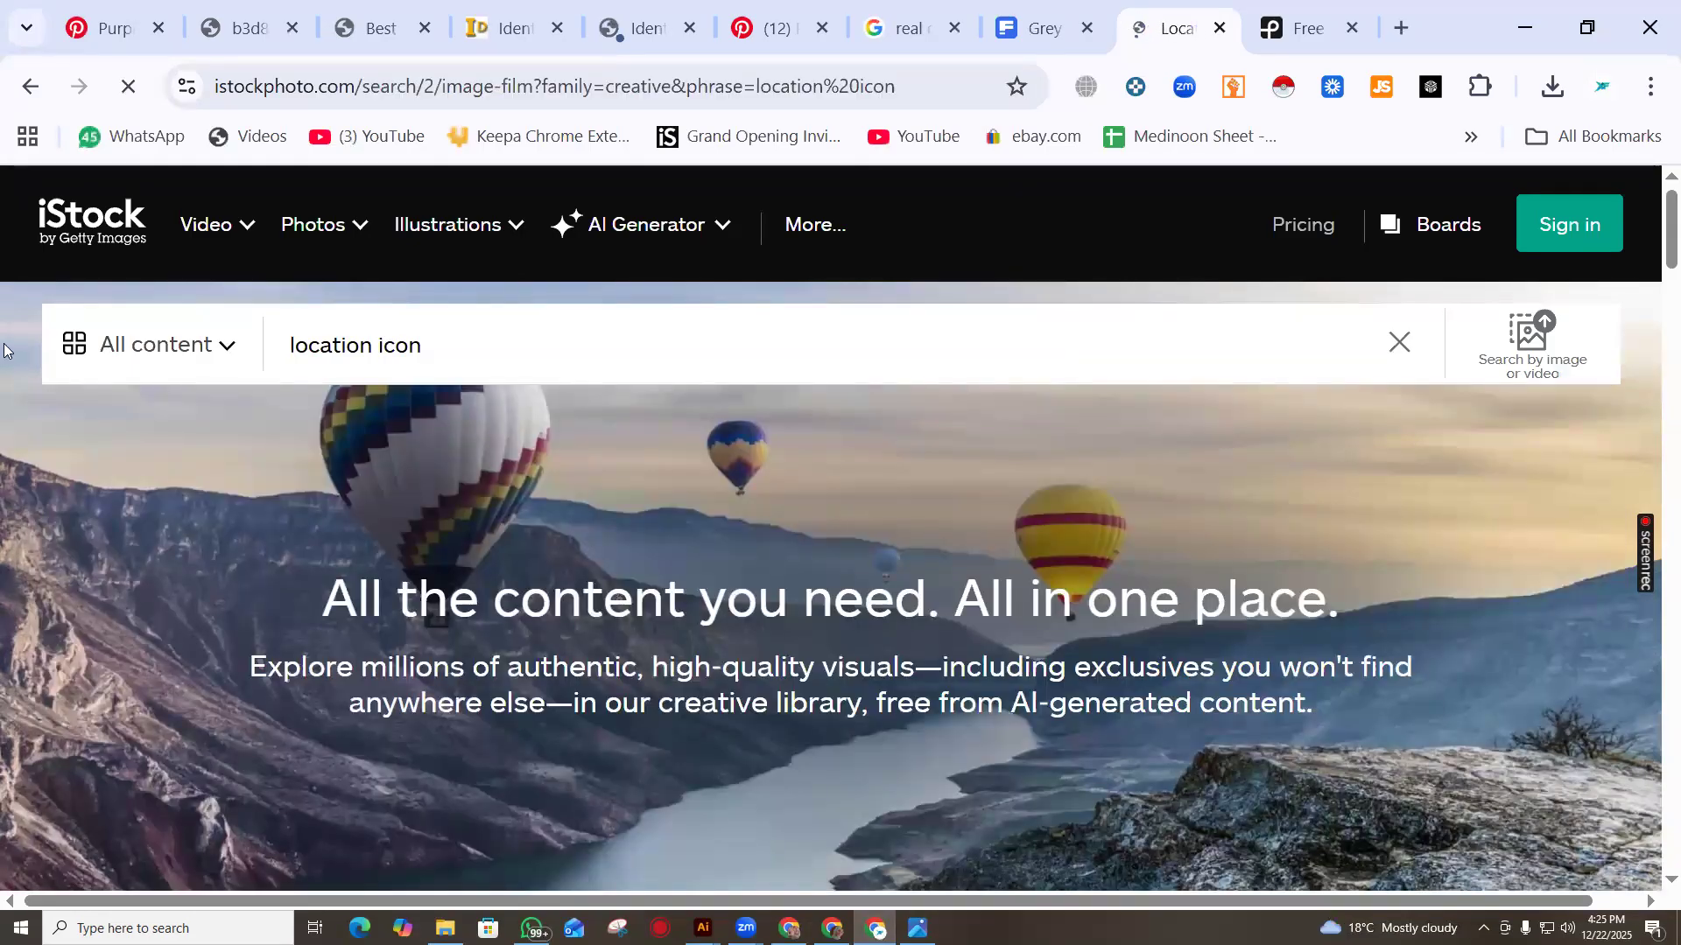
pyautogui.scroll(-3, 281, 469)
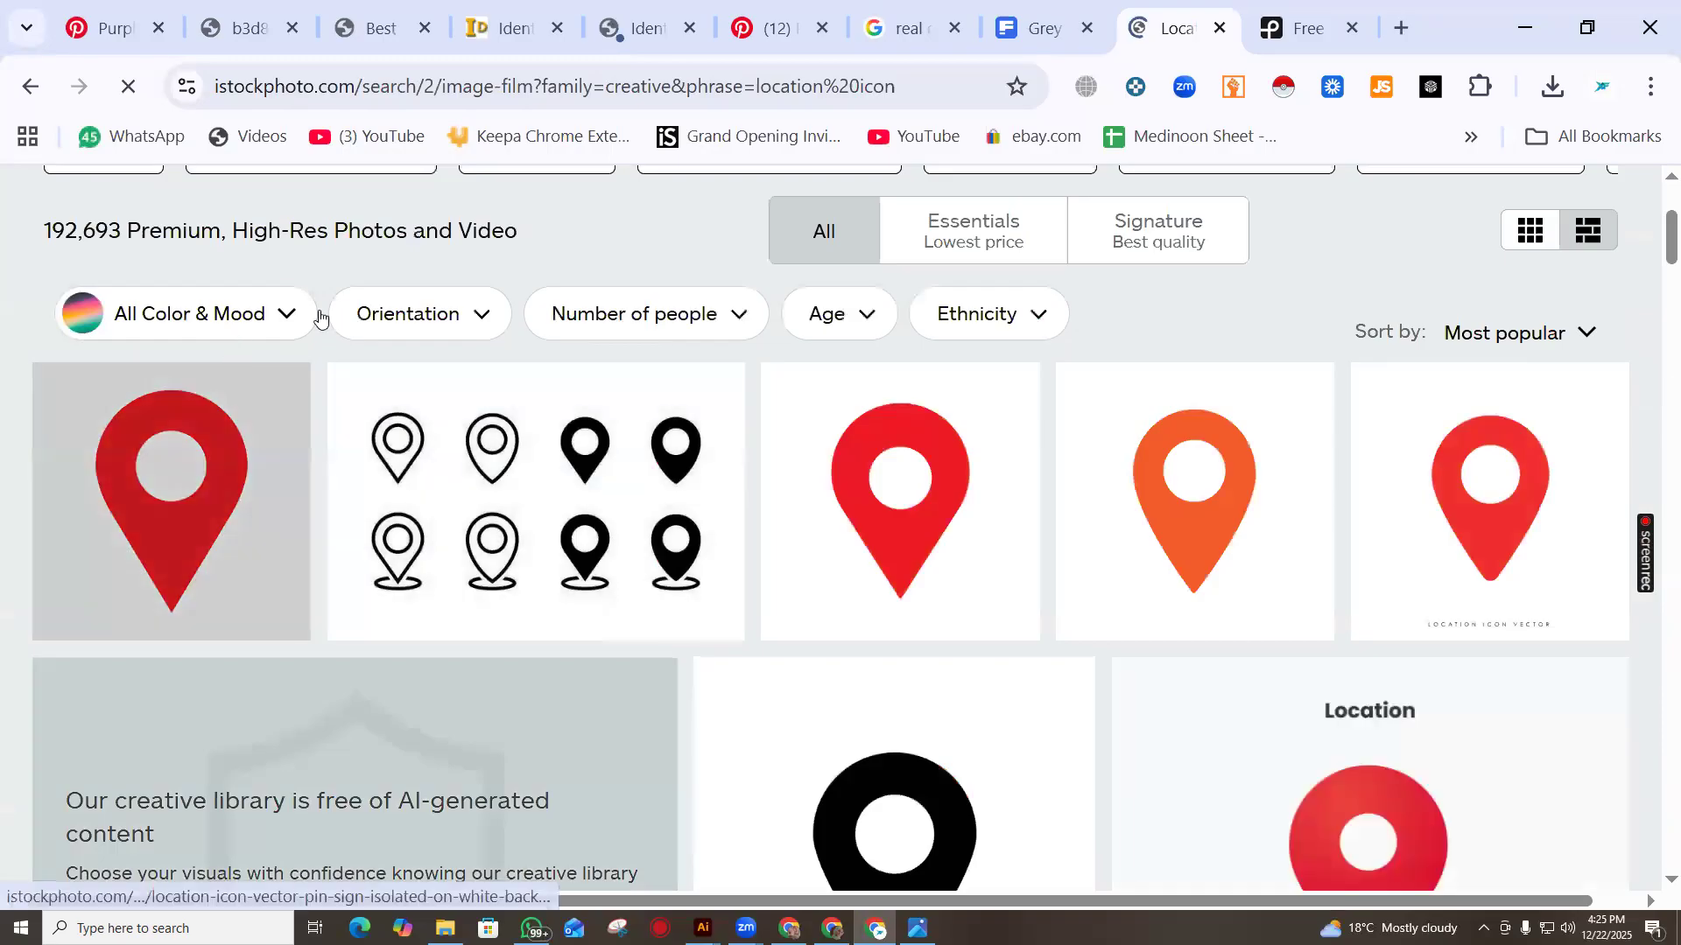
pyautogui.scroll(5, 1277, 463)
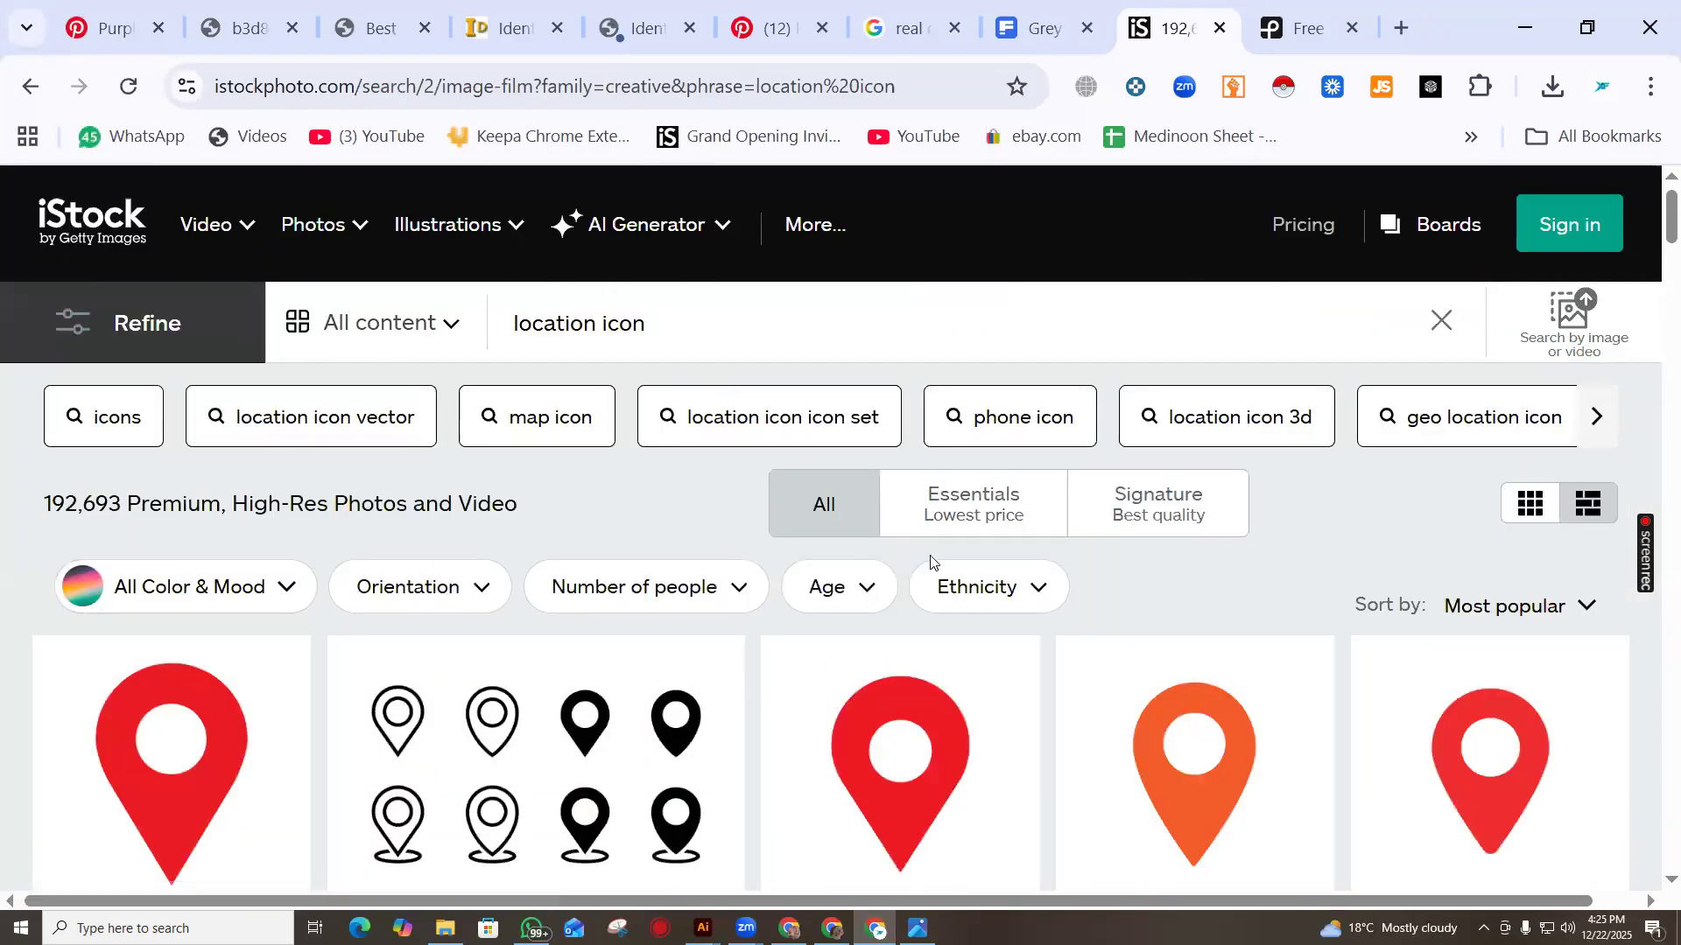
pyautogui.scroll(-1, 260, 589)
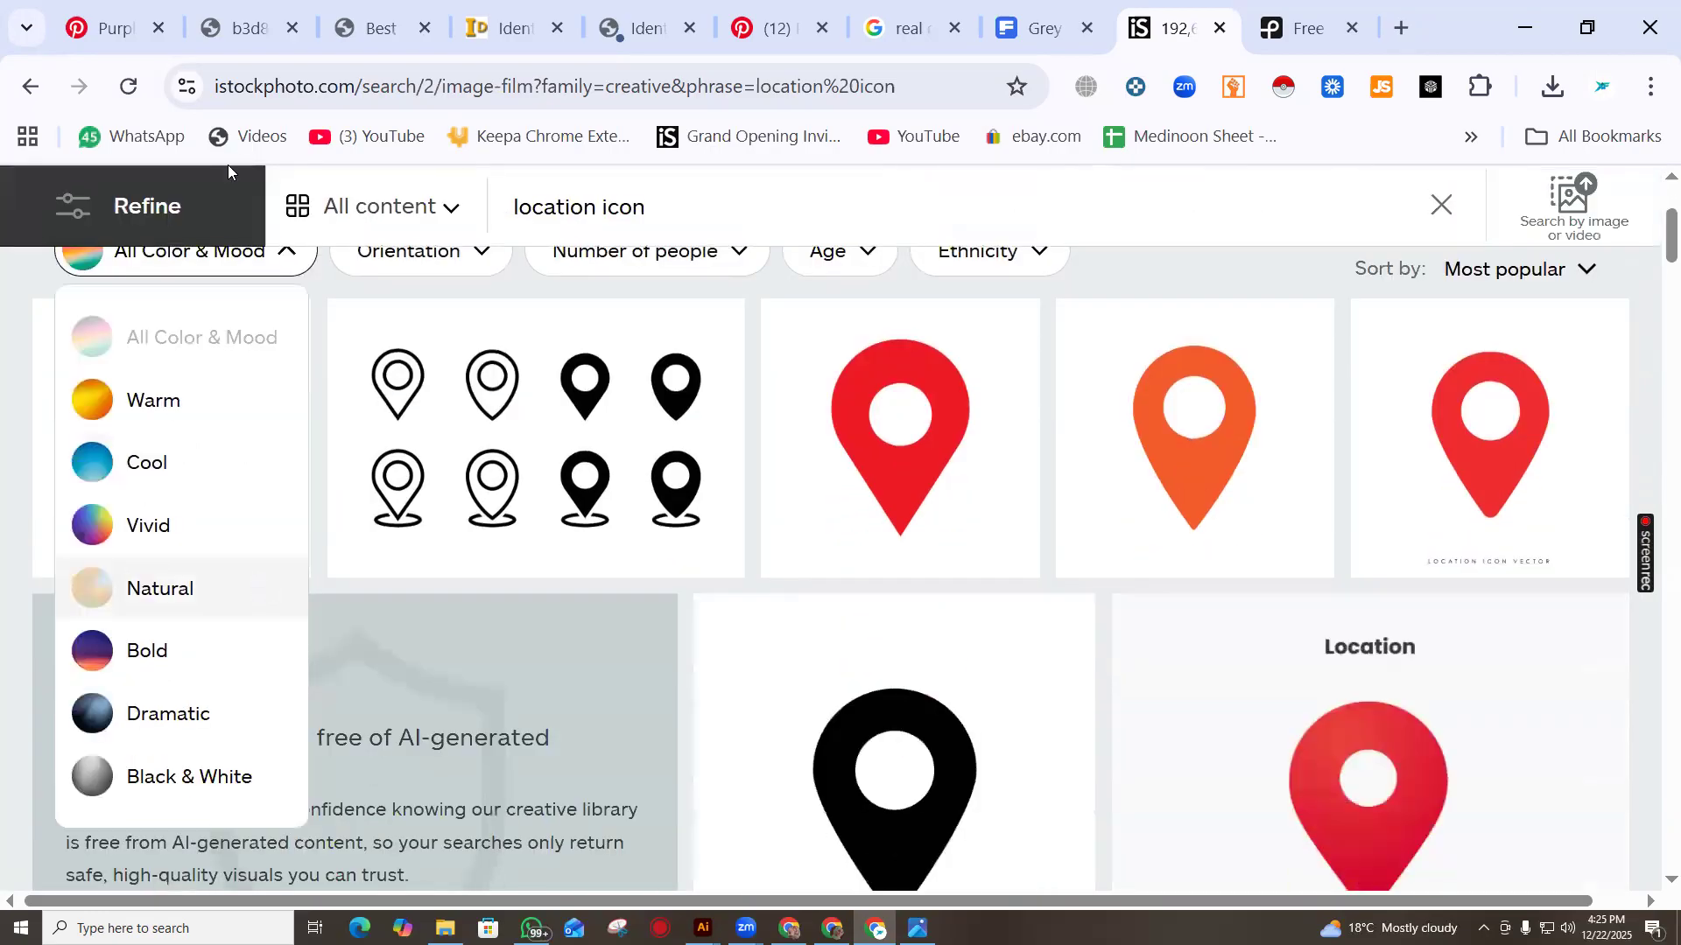
pyautogui.click(285, 255)
pyautogui.scroll(-8, 832, 598)
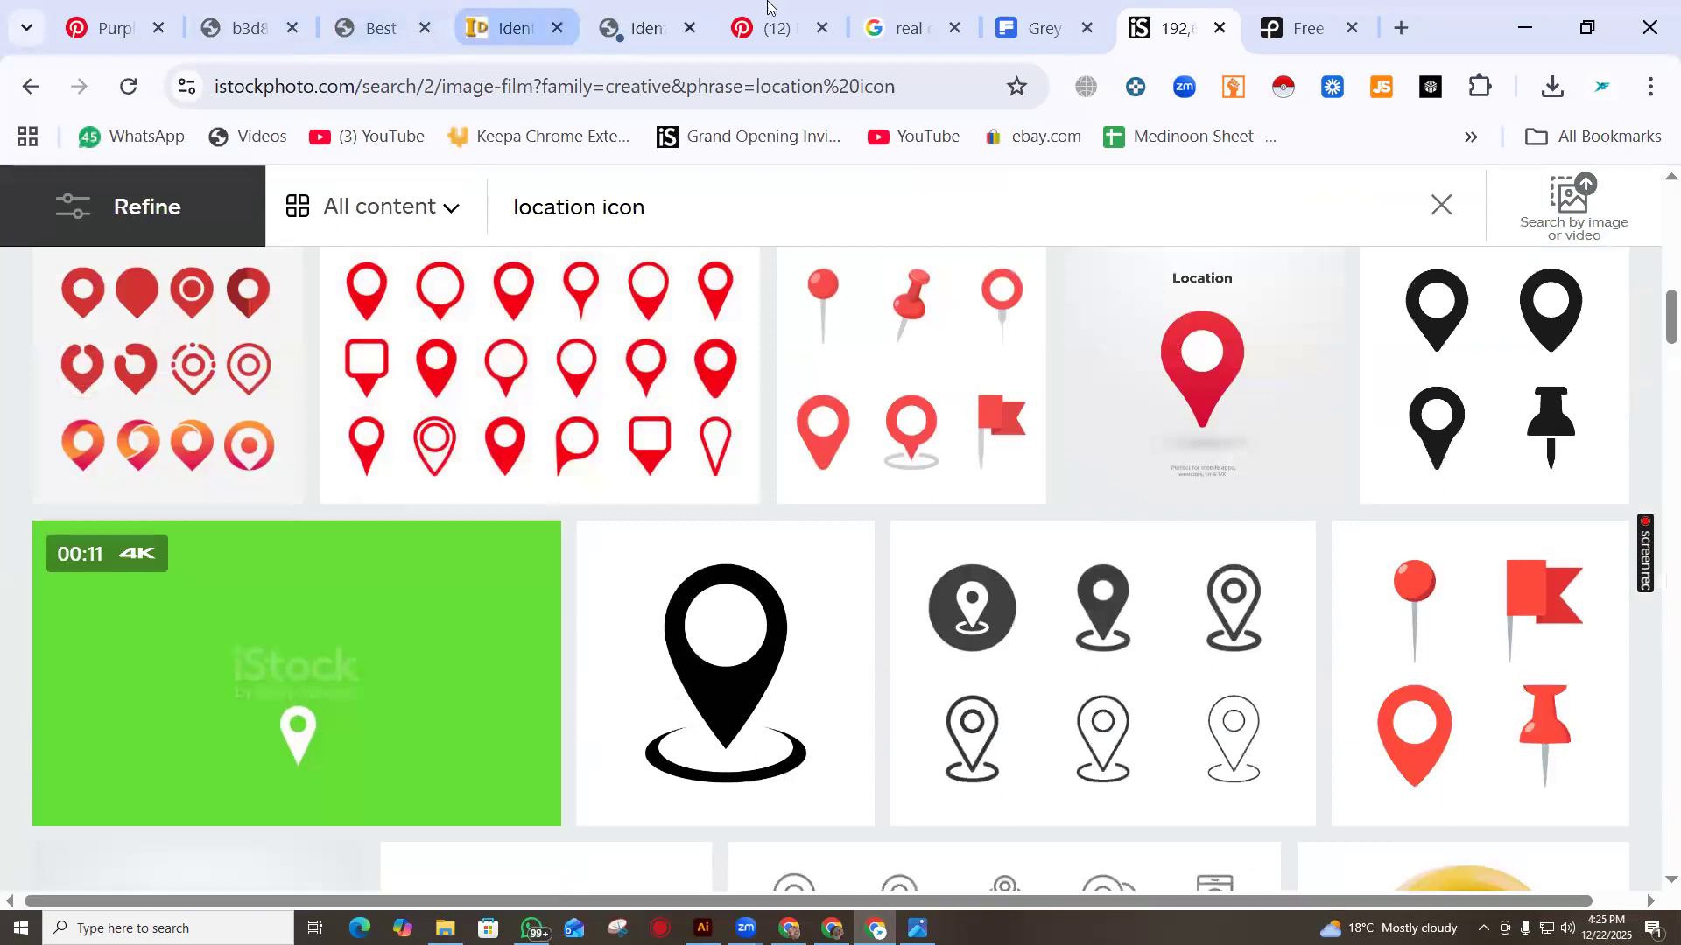
# Close the Grey location pin preview on Freepik and filter the location icon vectors to the Free license
pyautogui.click(905, 14)
pyautogui.click(1073, 7)
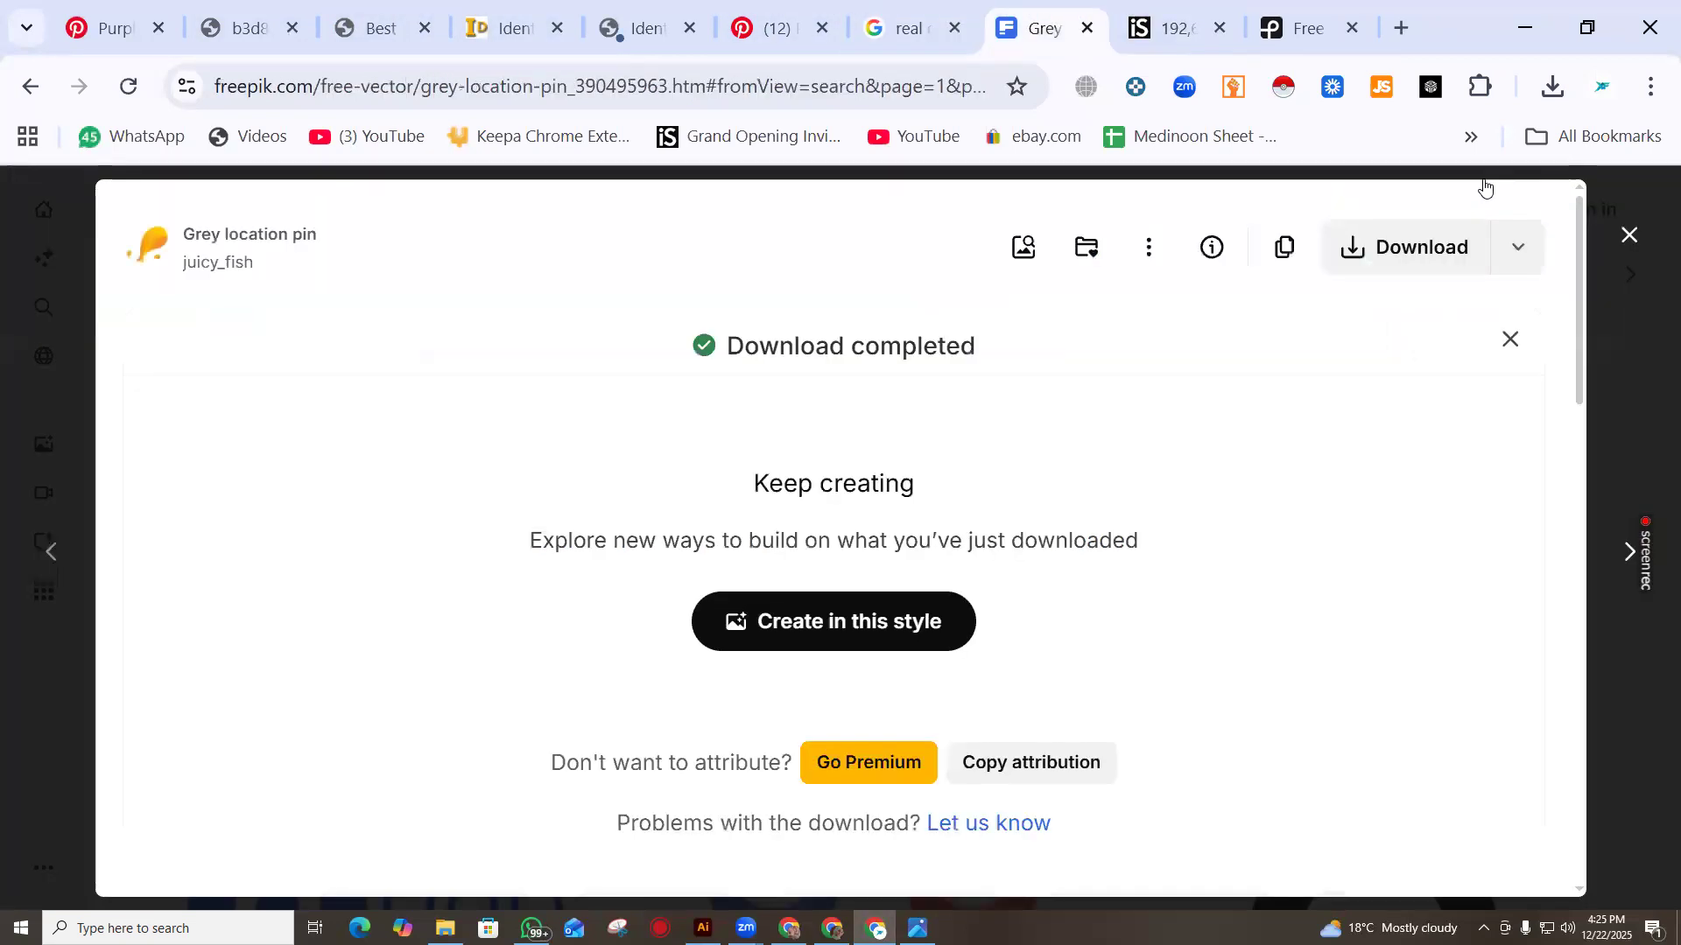
pyautogui.click(1635, 236)
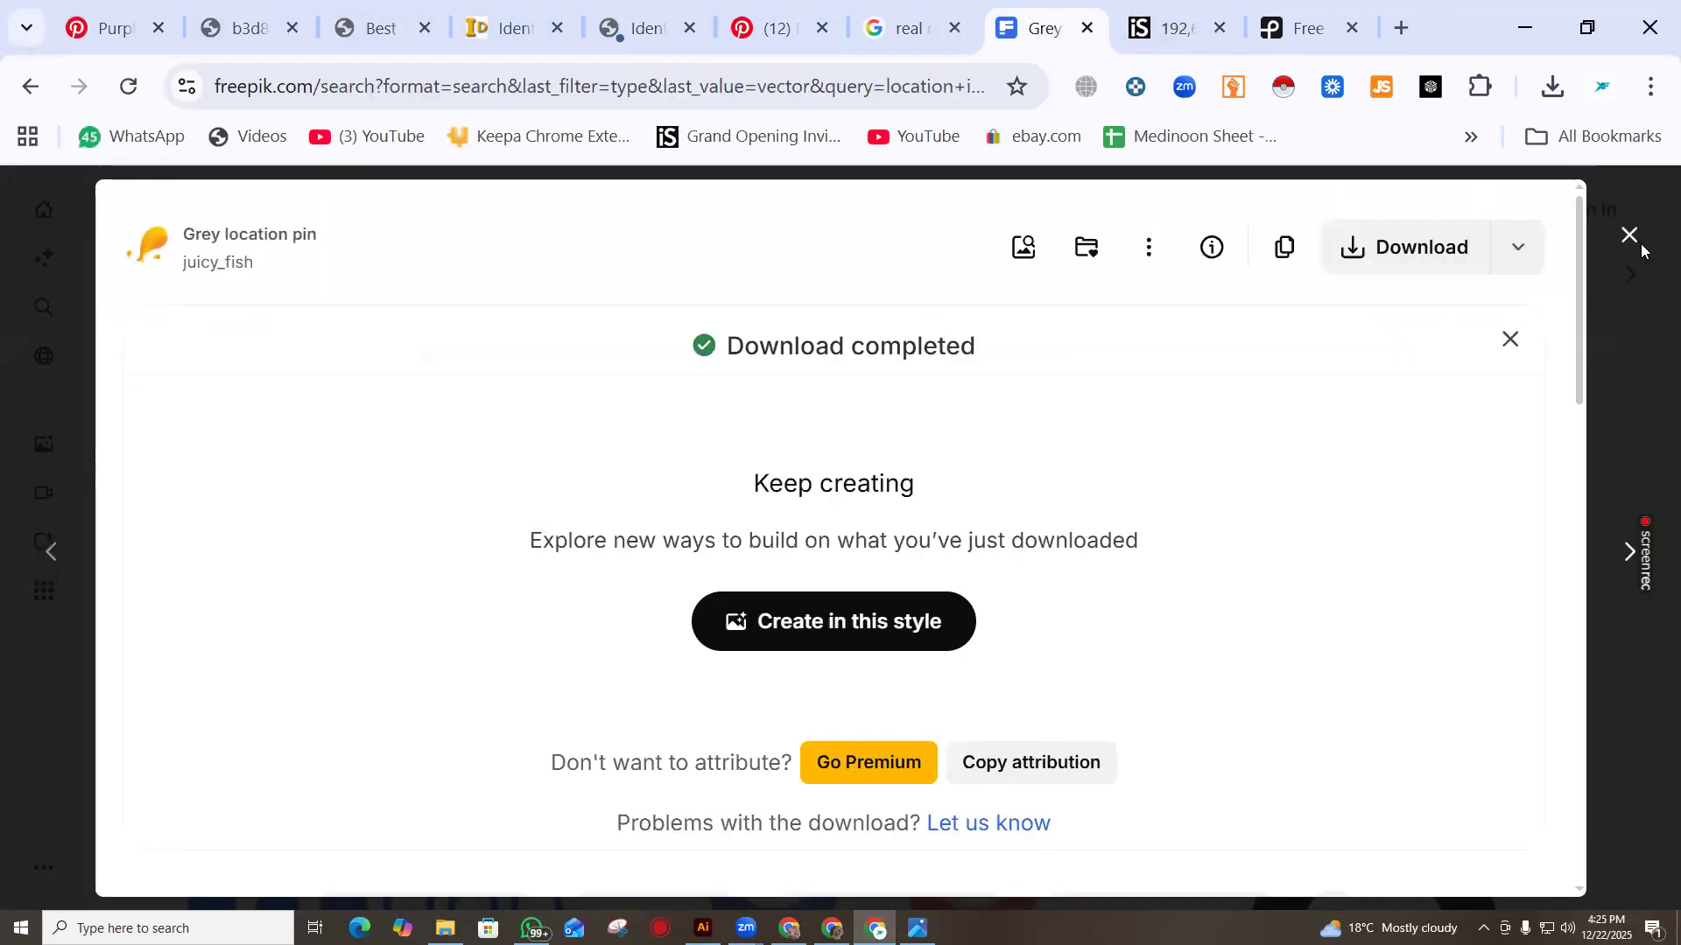
pyautogui.scroll(-4, 1153, 499)
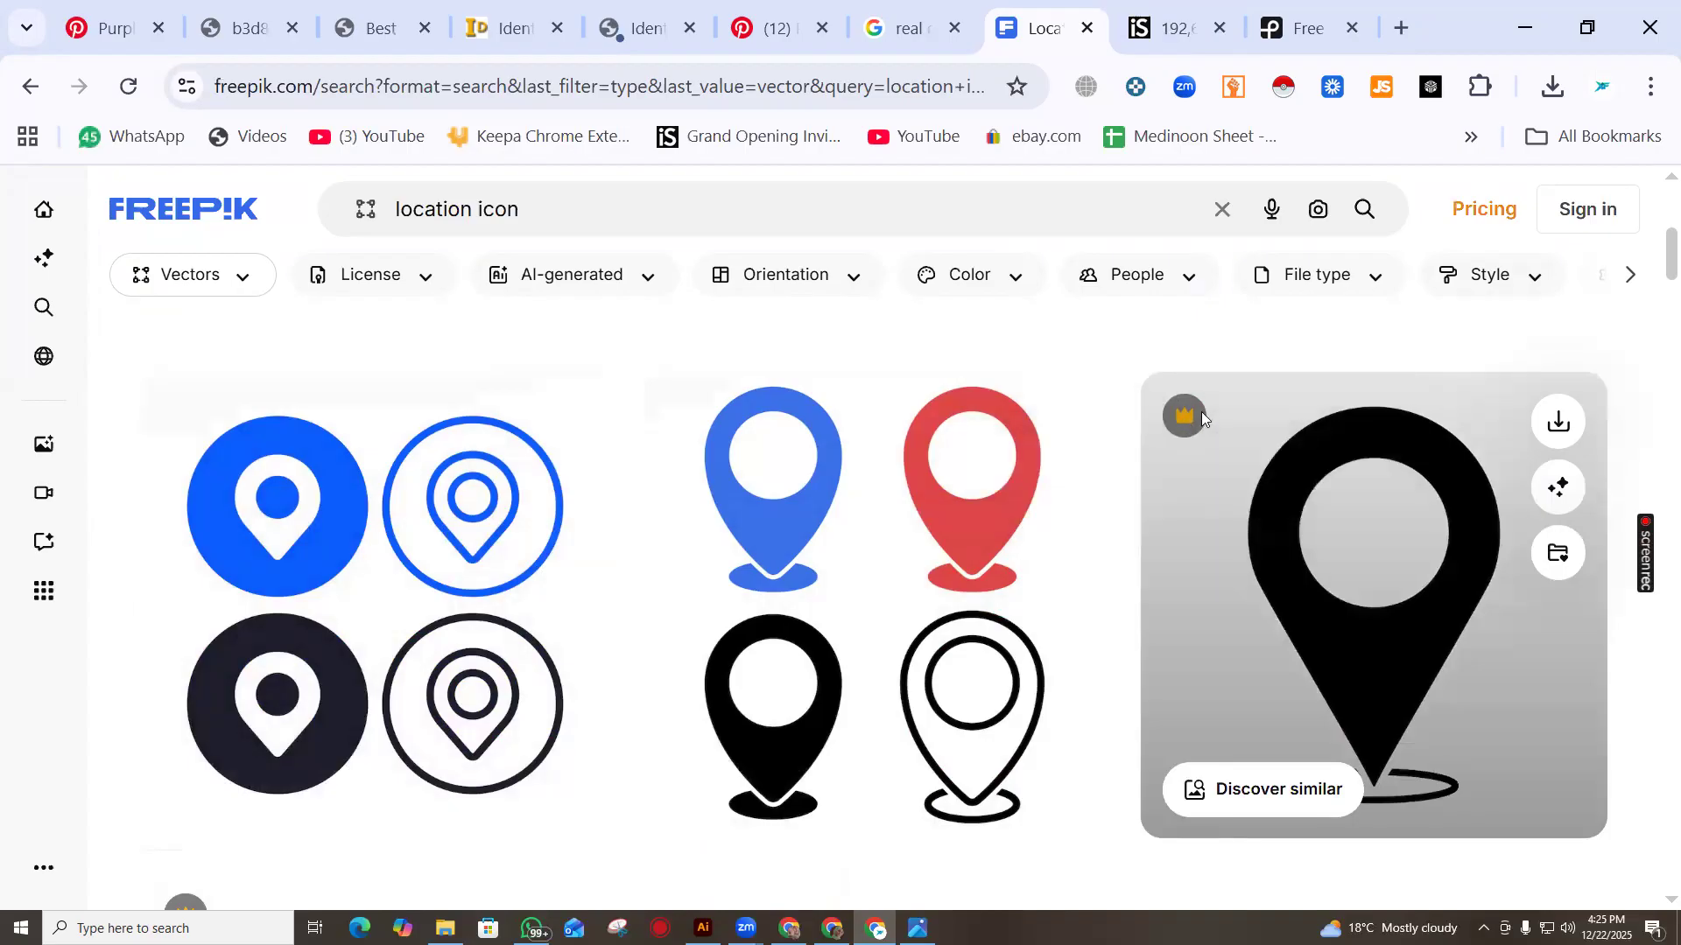
pyautogui.scroll(-5, 1200, 419)
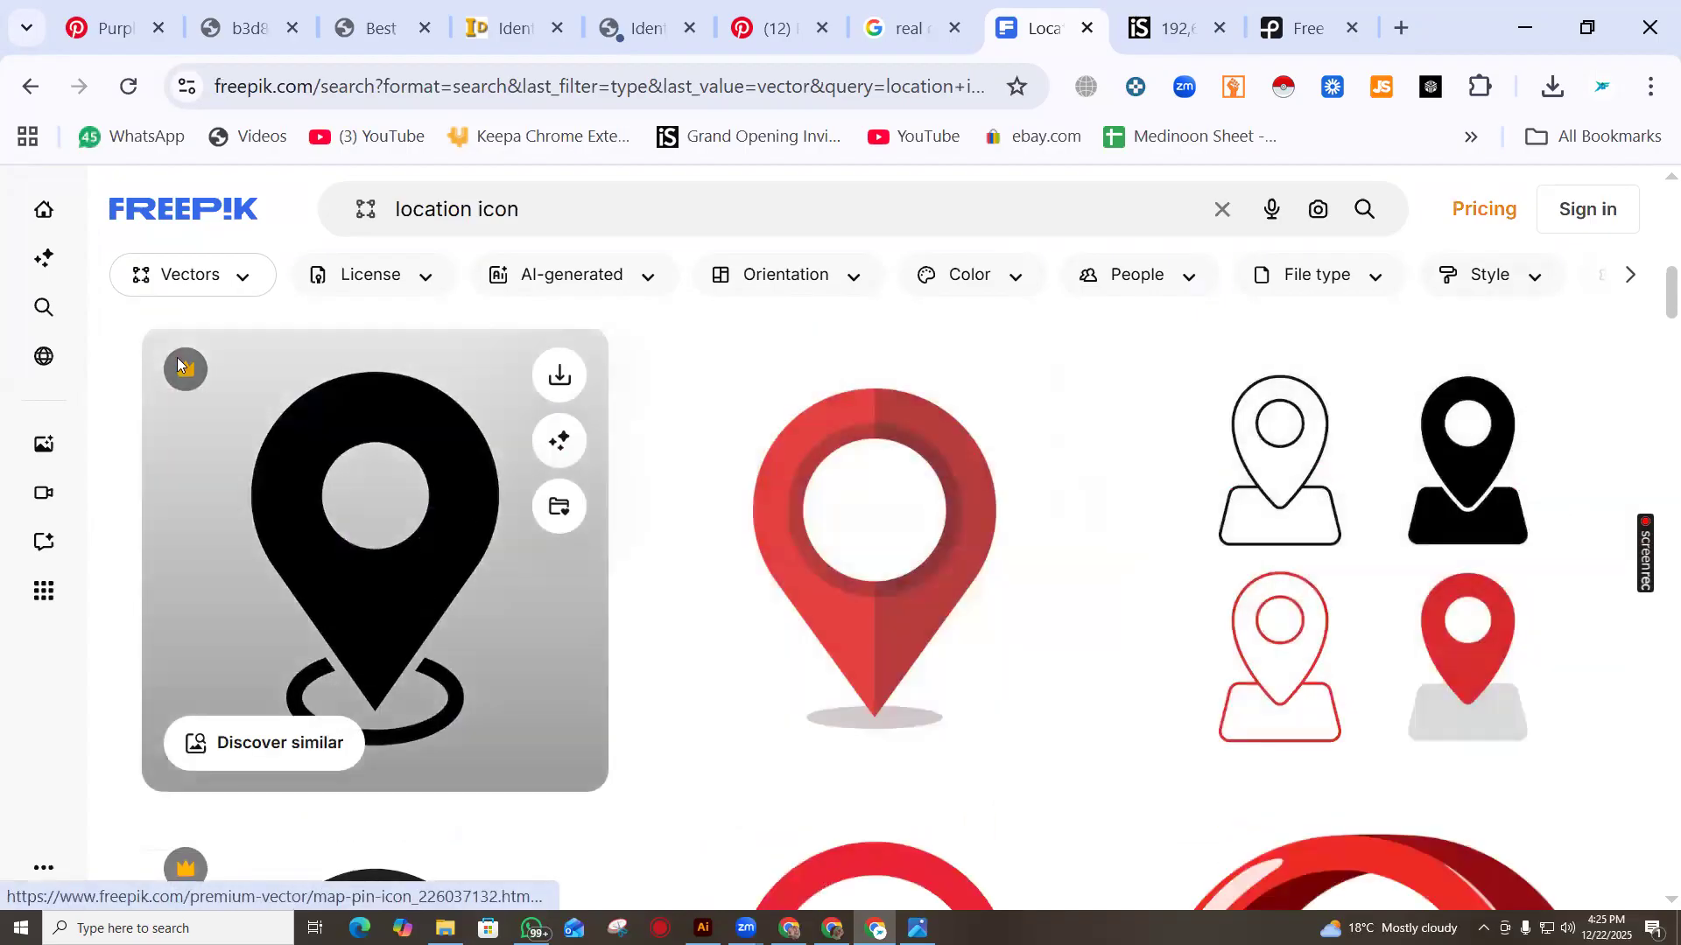
pyautogui.scroll(5, 424, 495)
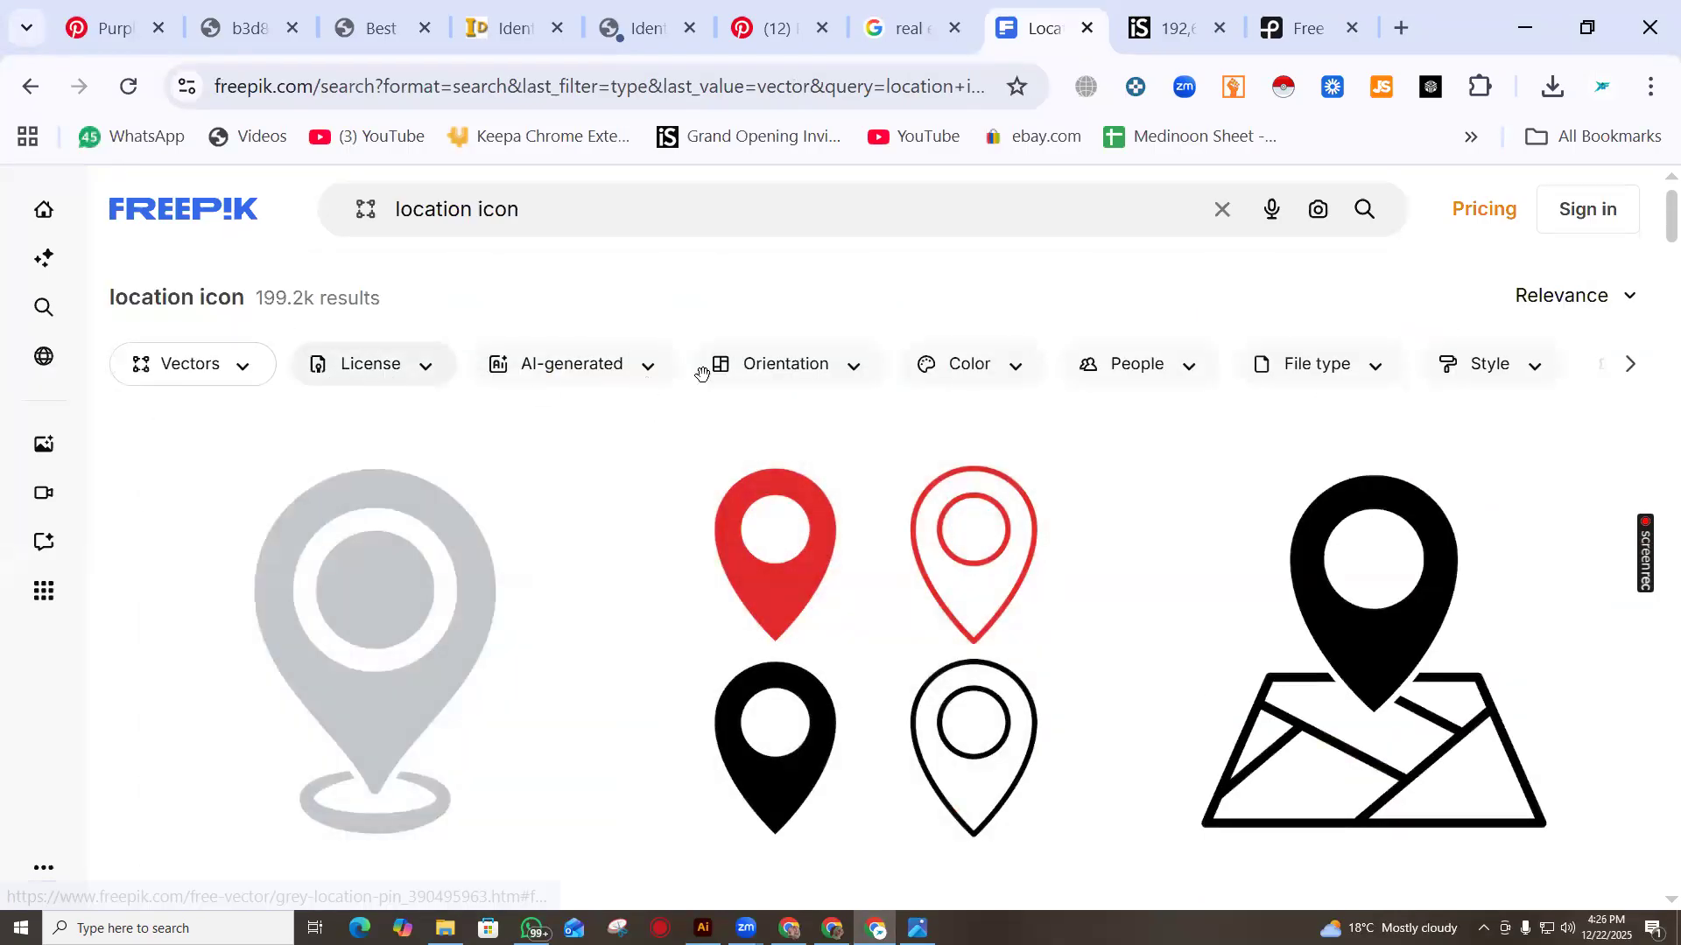
pyautogui.click(387, 362)
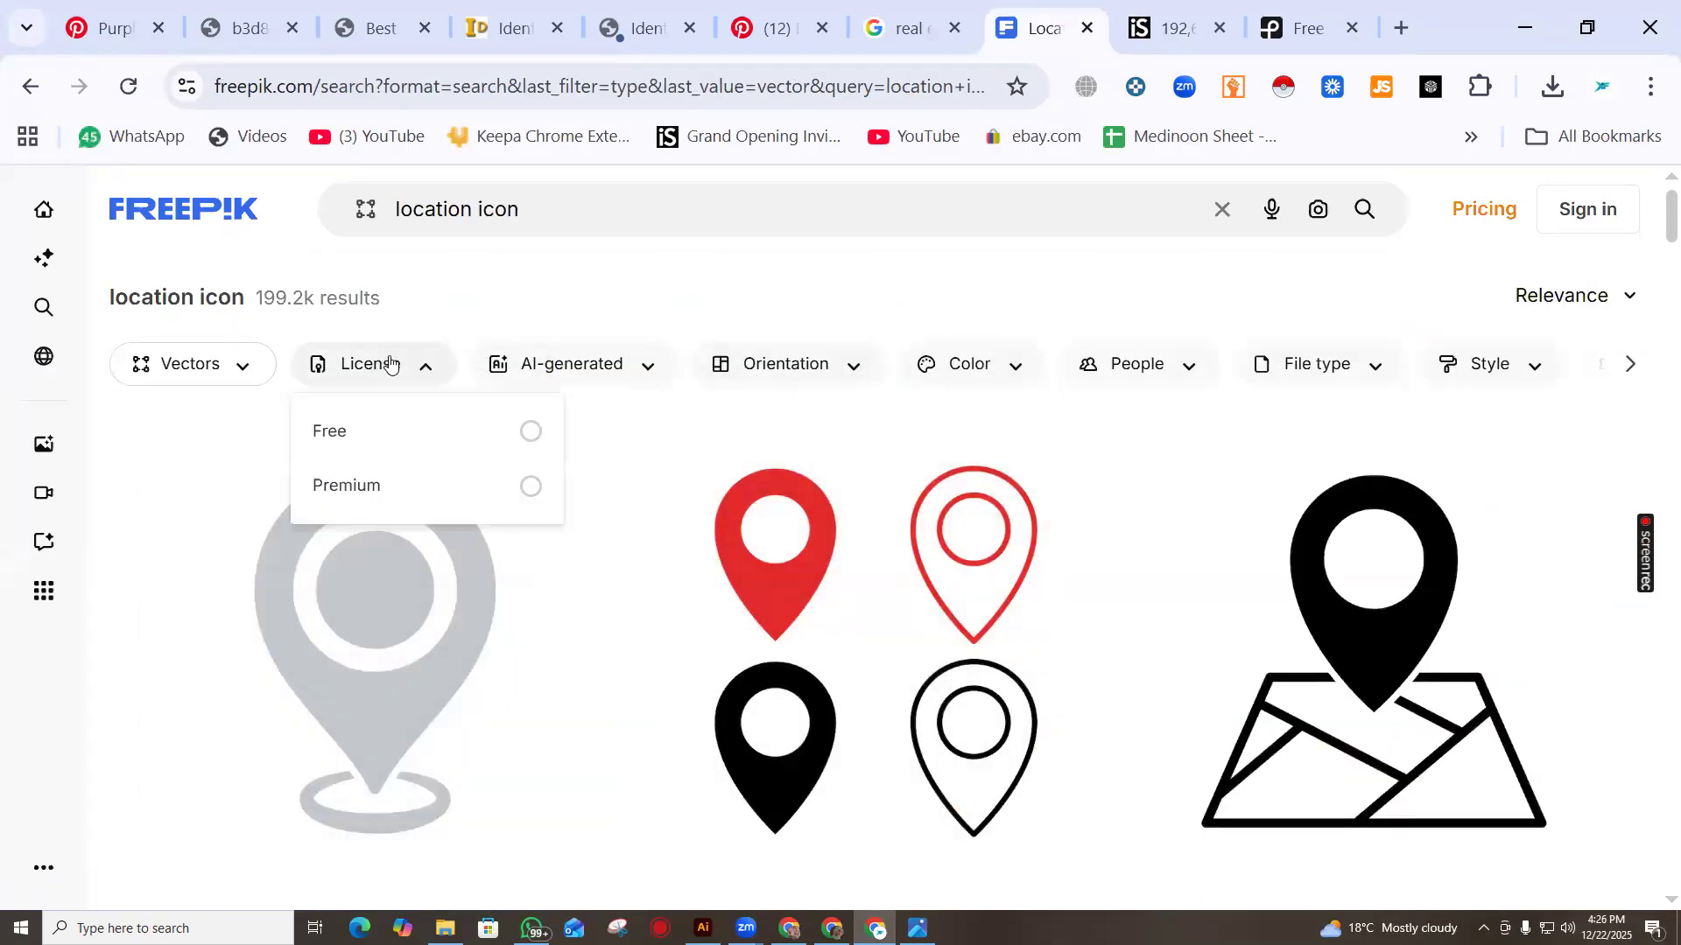
pyautogui.click(433, 422)
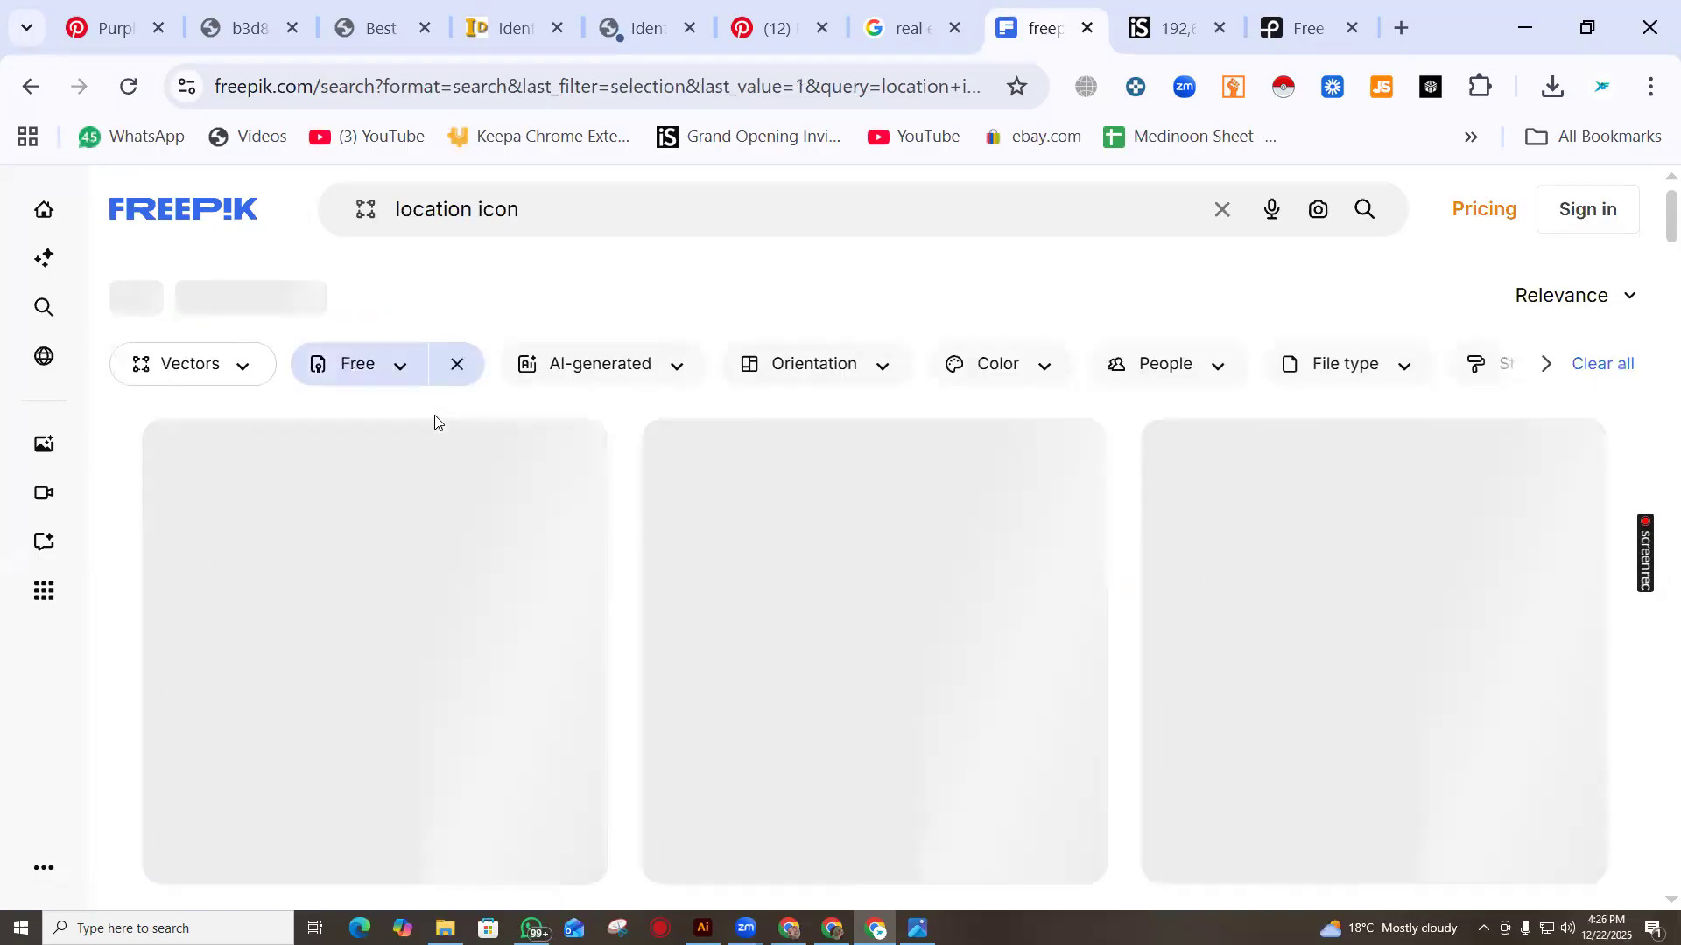
pyautogui.scroll(-6, 920, 524)
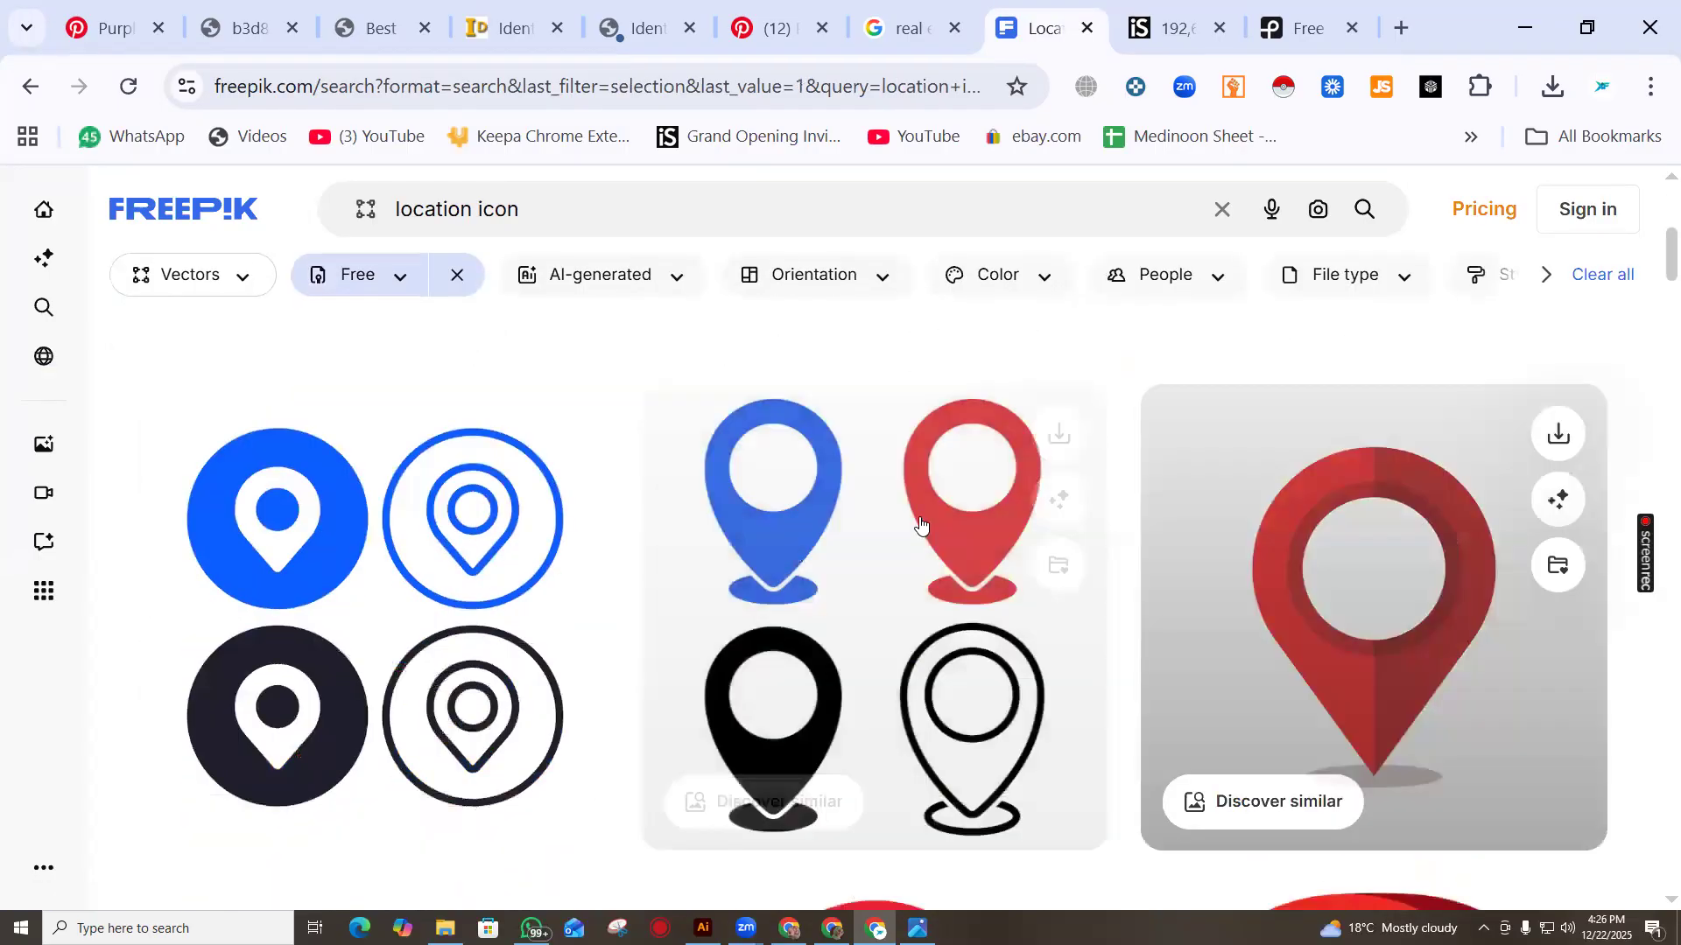
pyautogui.scroll(6, 920, 523)
# Open iStock's Refine filters and examine the license and other filter options, comparing them with Freepik's license filter
pyautogui.click(1168, 7)
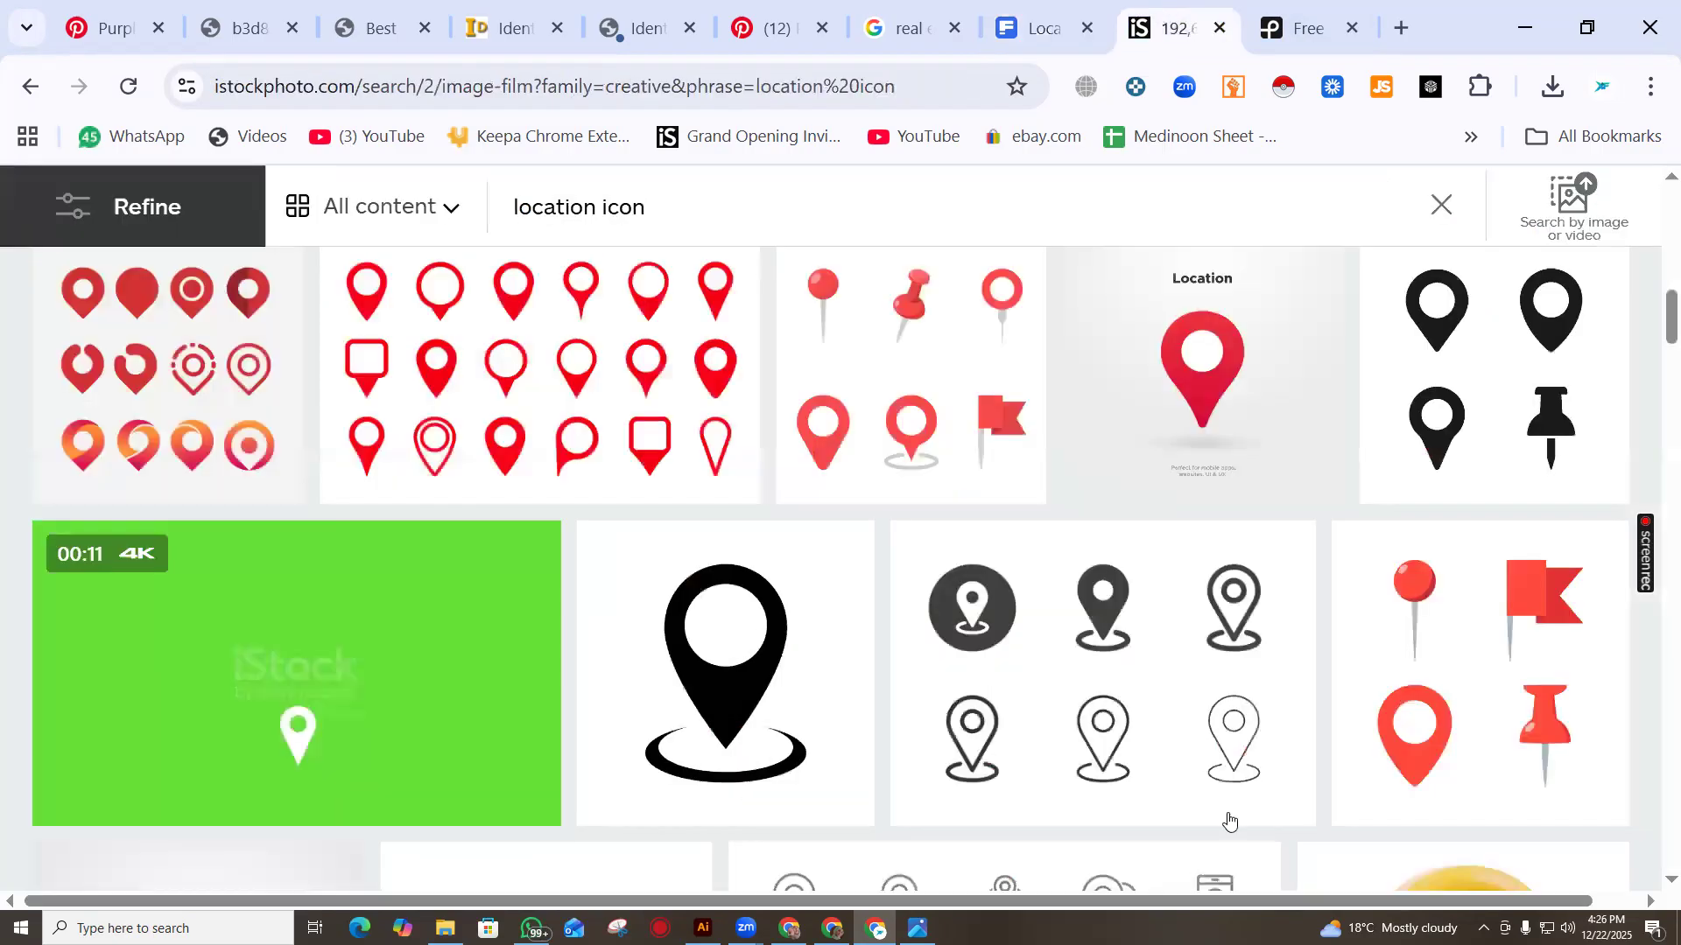
pyautogui.scroll(10, 1229, 788)
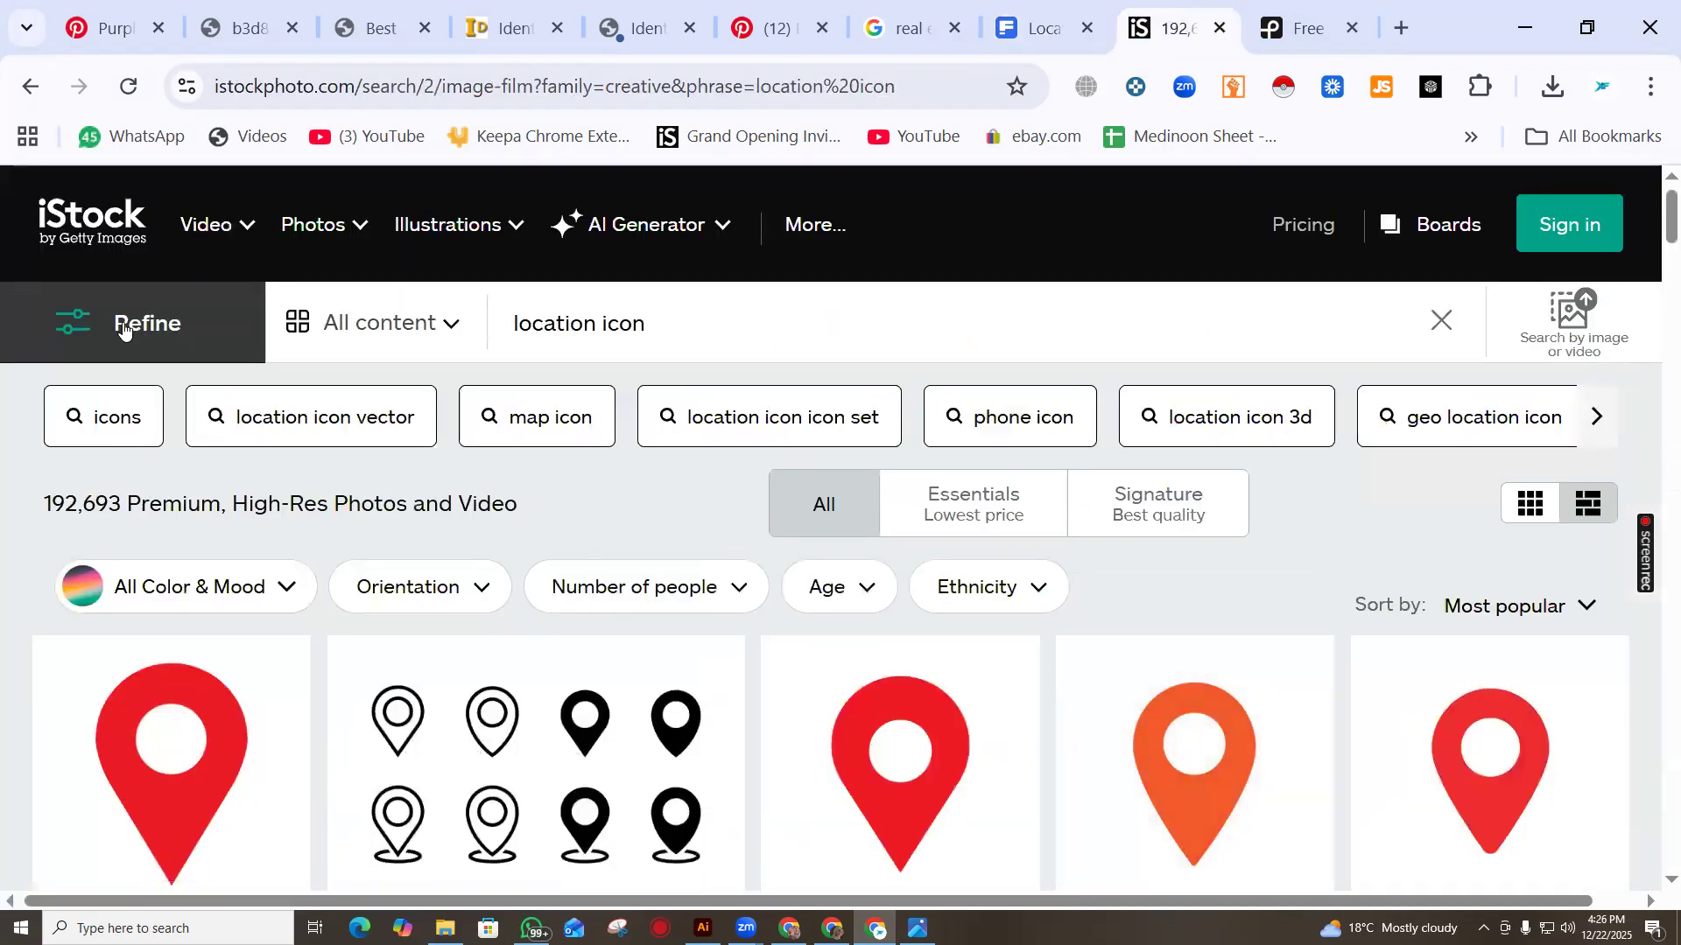
pyautogui.click(124, 328)
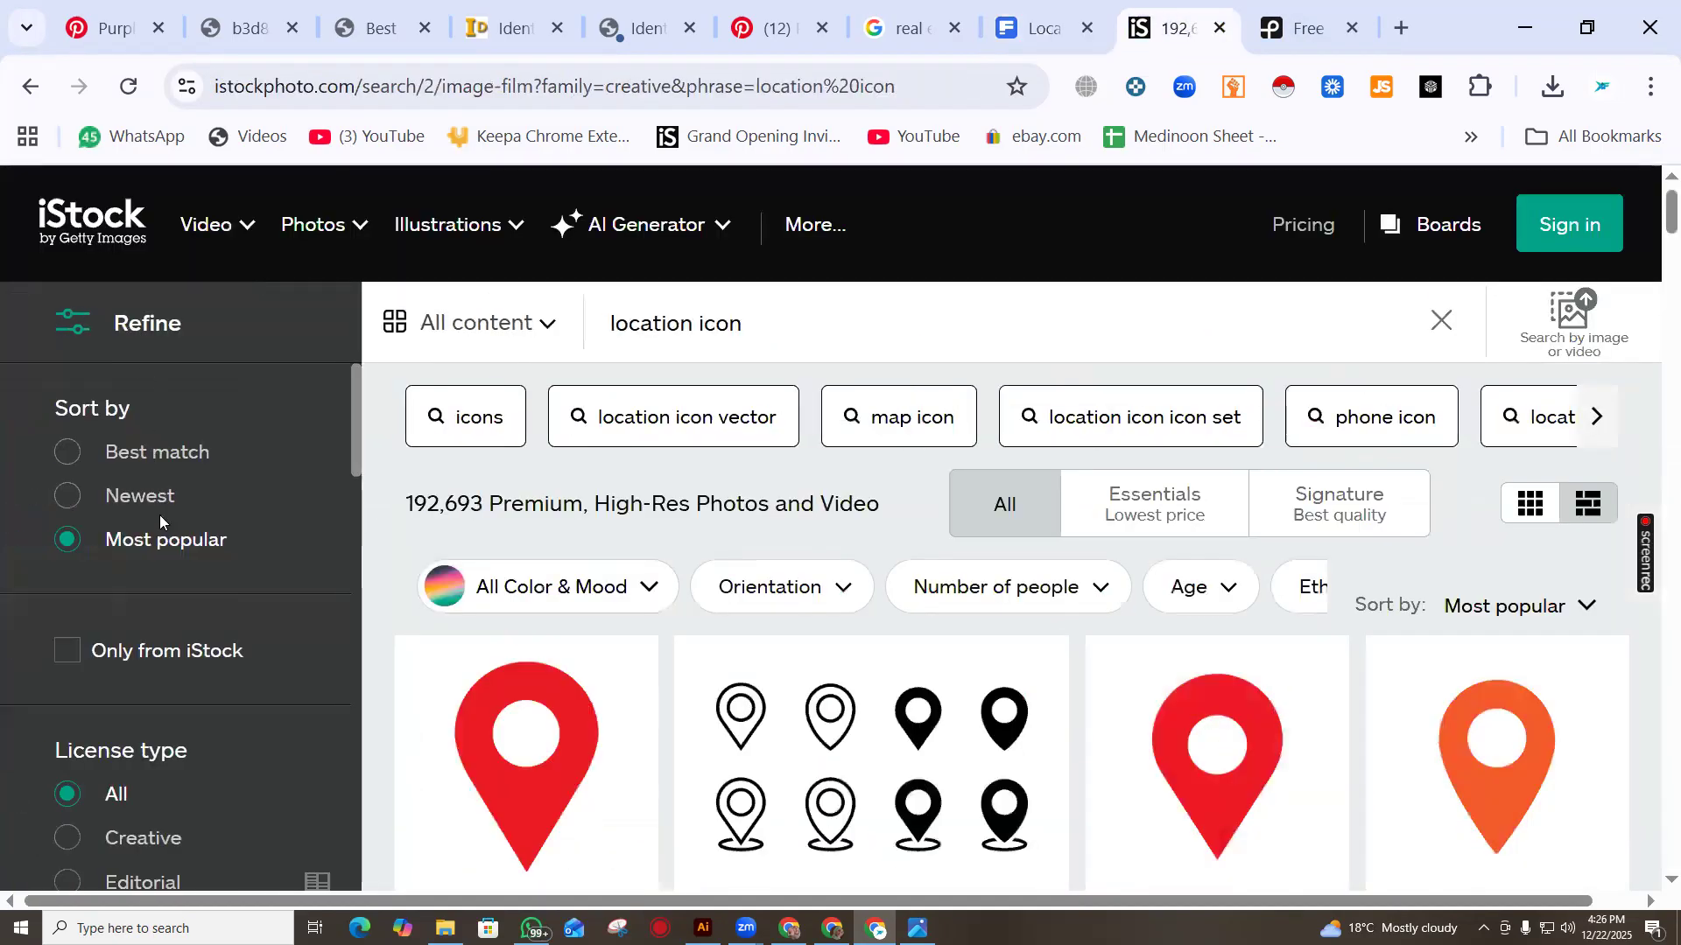
pyautogui.scroll(-10, 177, 591)
pyautogui.scroll(-15, 188, 665)
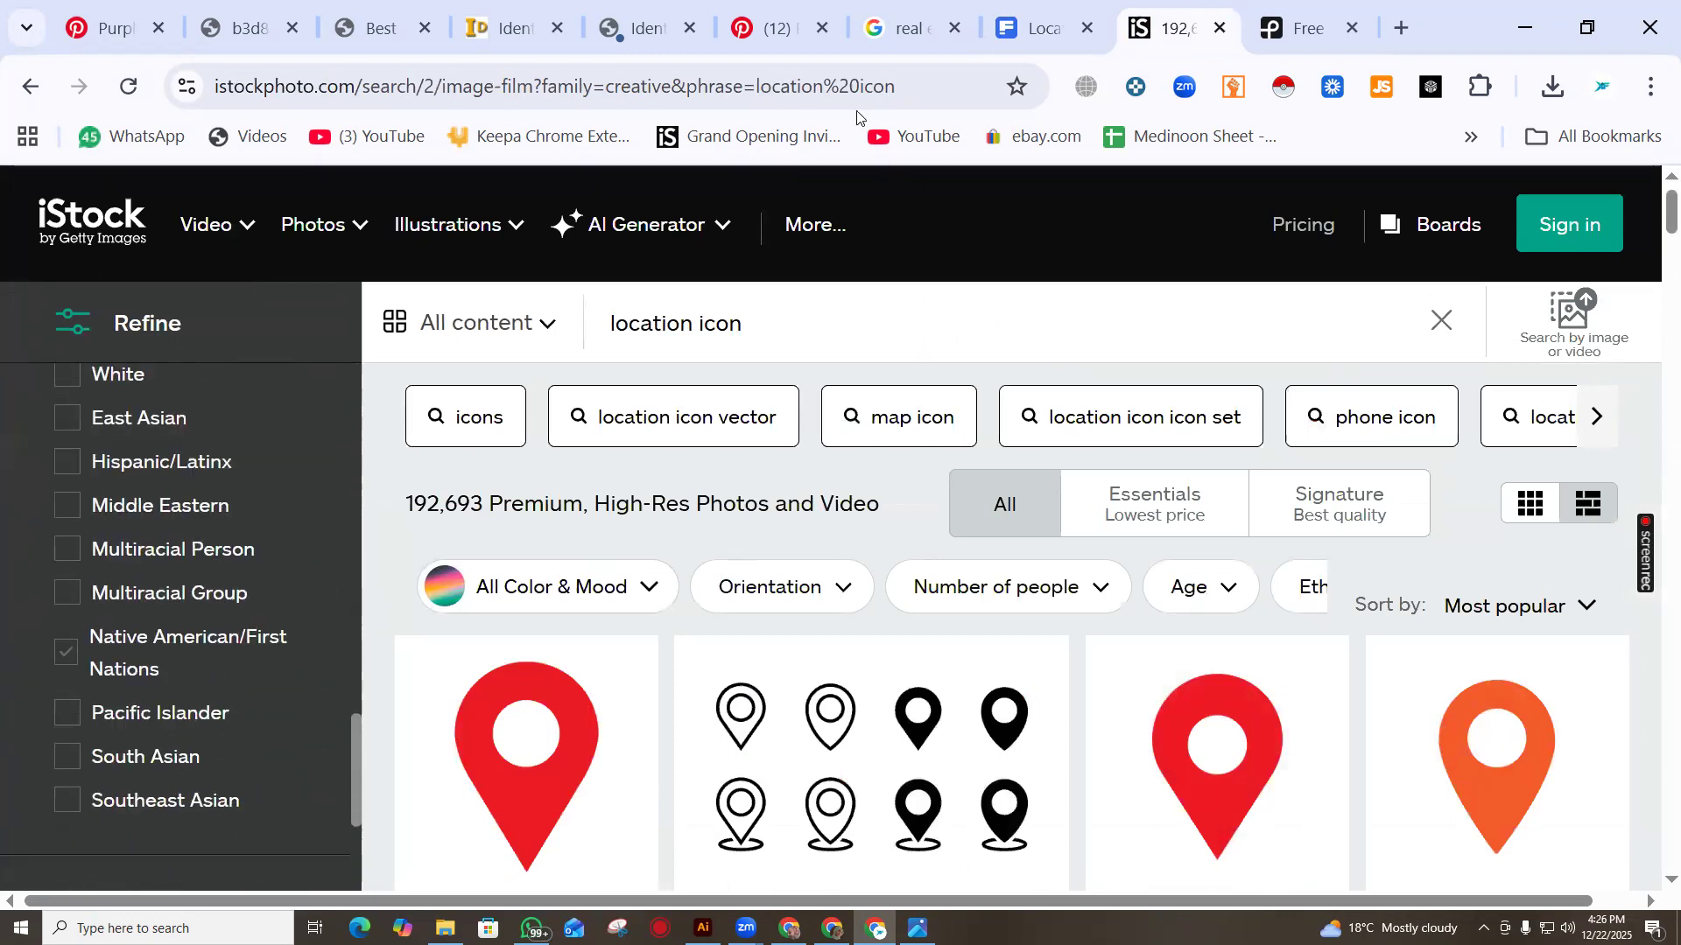
pyautogui.click(1043, 27)
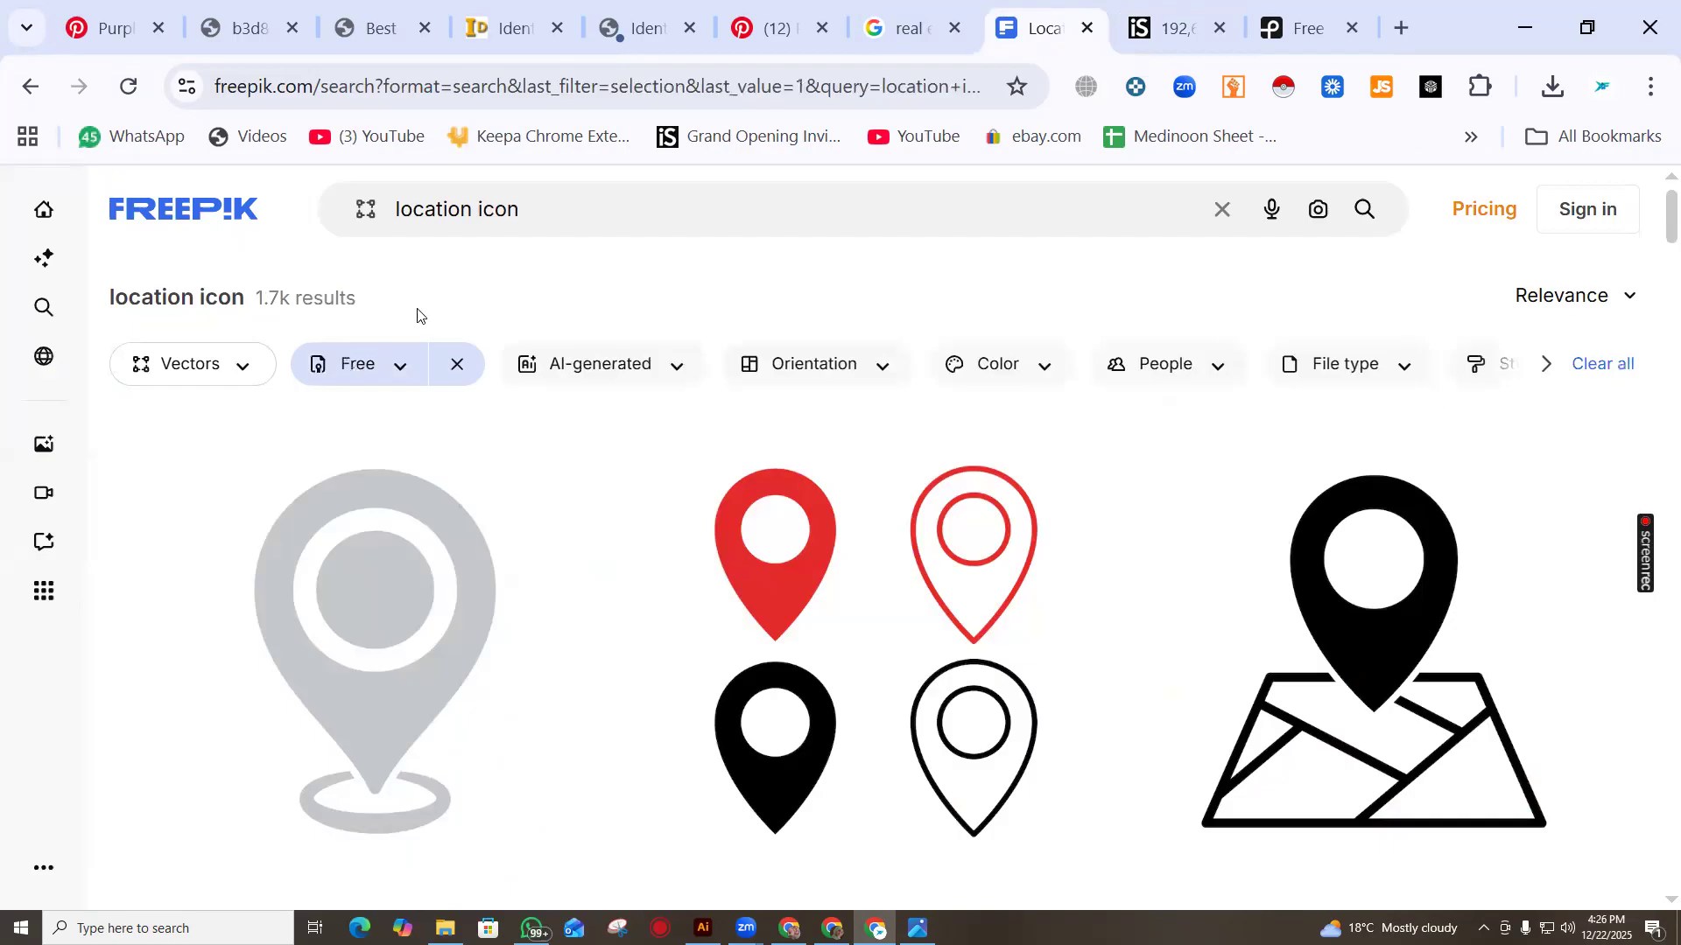
pyautogui.click(1212, 13)
pyautogui.scroll(-6, 186, 760)
pyautogui.scroll(-10, 187, 761)
pyautogui.scroll(5, 189, 787)
pyautogui.scroll(12, 160, 662)
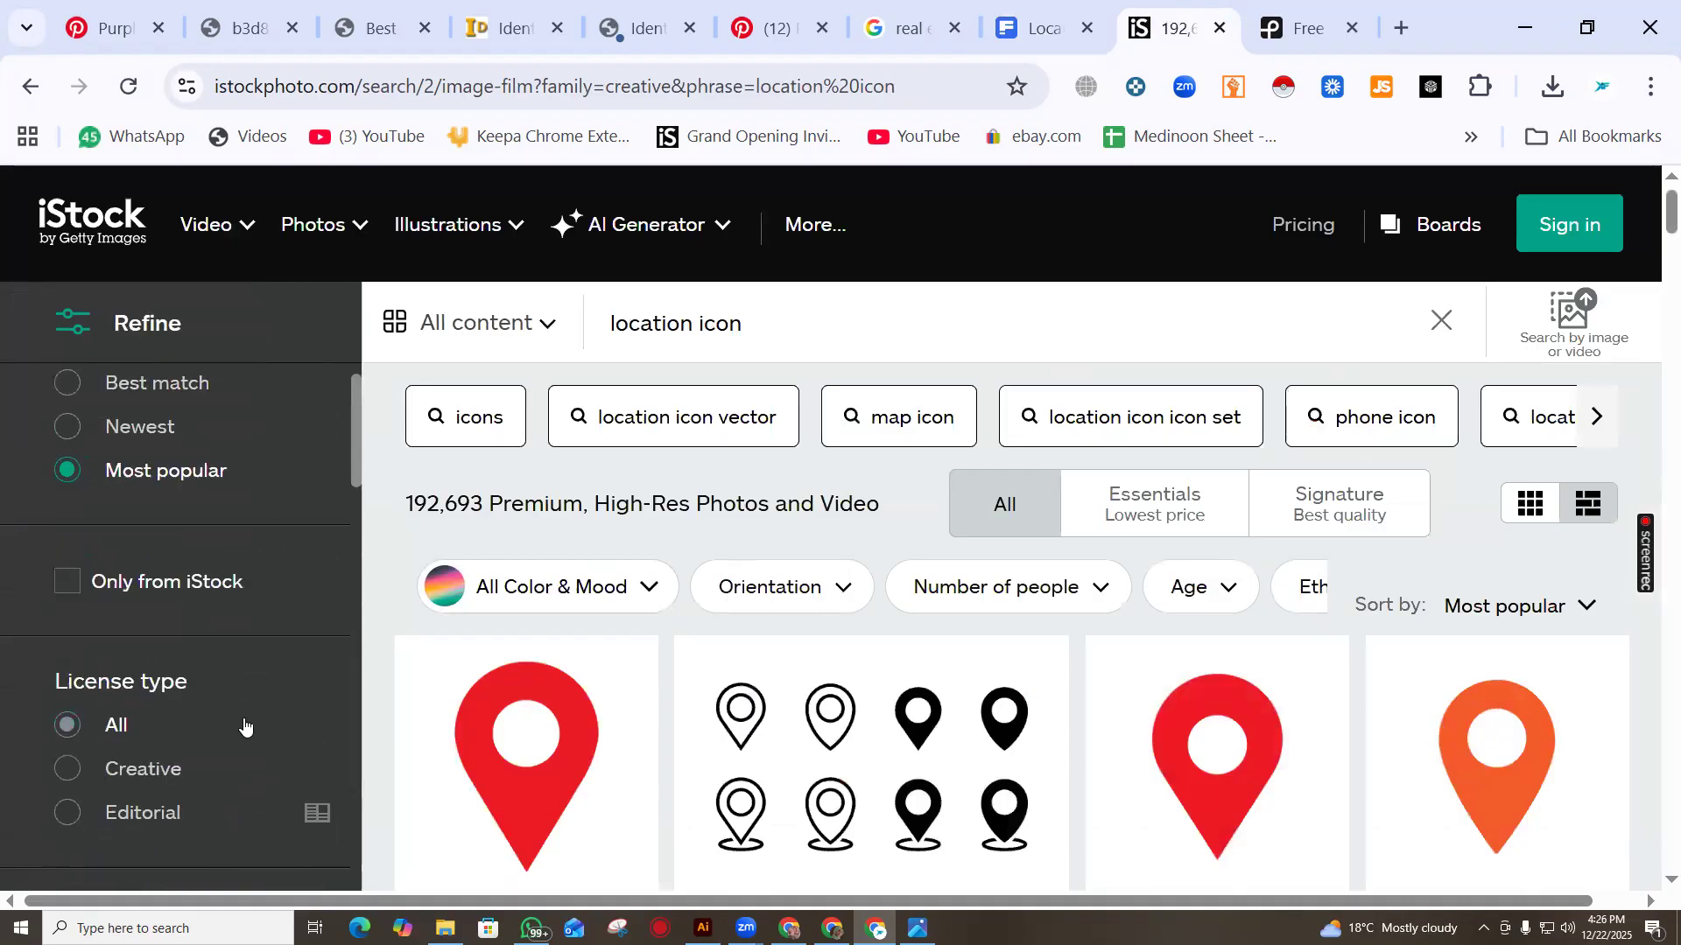
pyautogui.scroll(1, 243, 724)
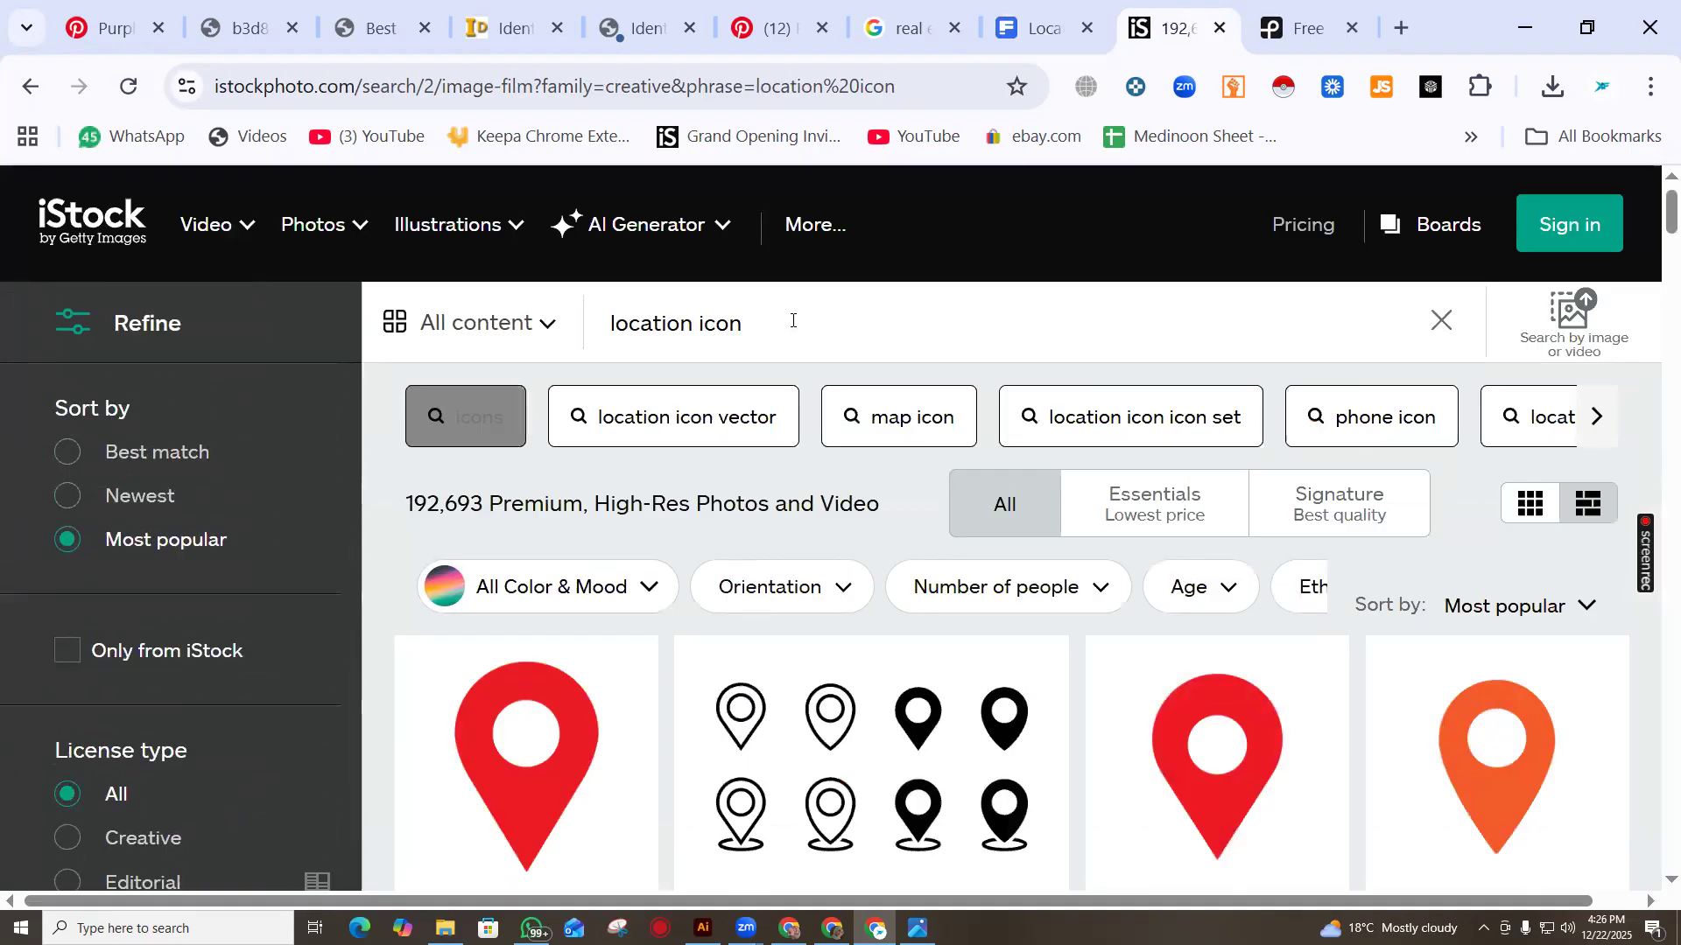
# Examine the pins, icon sets and clips in iStock's location icon results
pyautogui.click(996, 330)
pyautogui.click(1587, 320)
pyautogui.click(1590, 300)
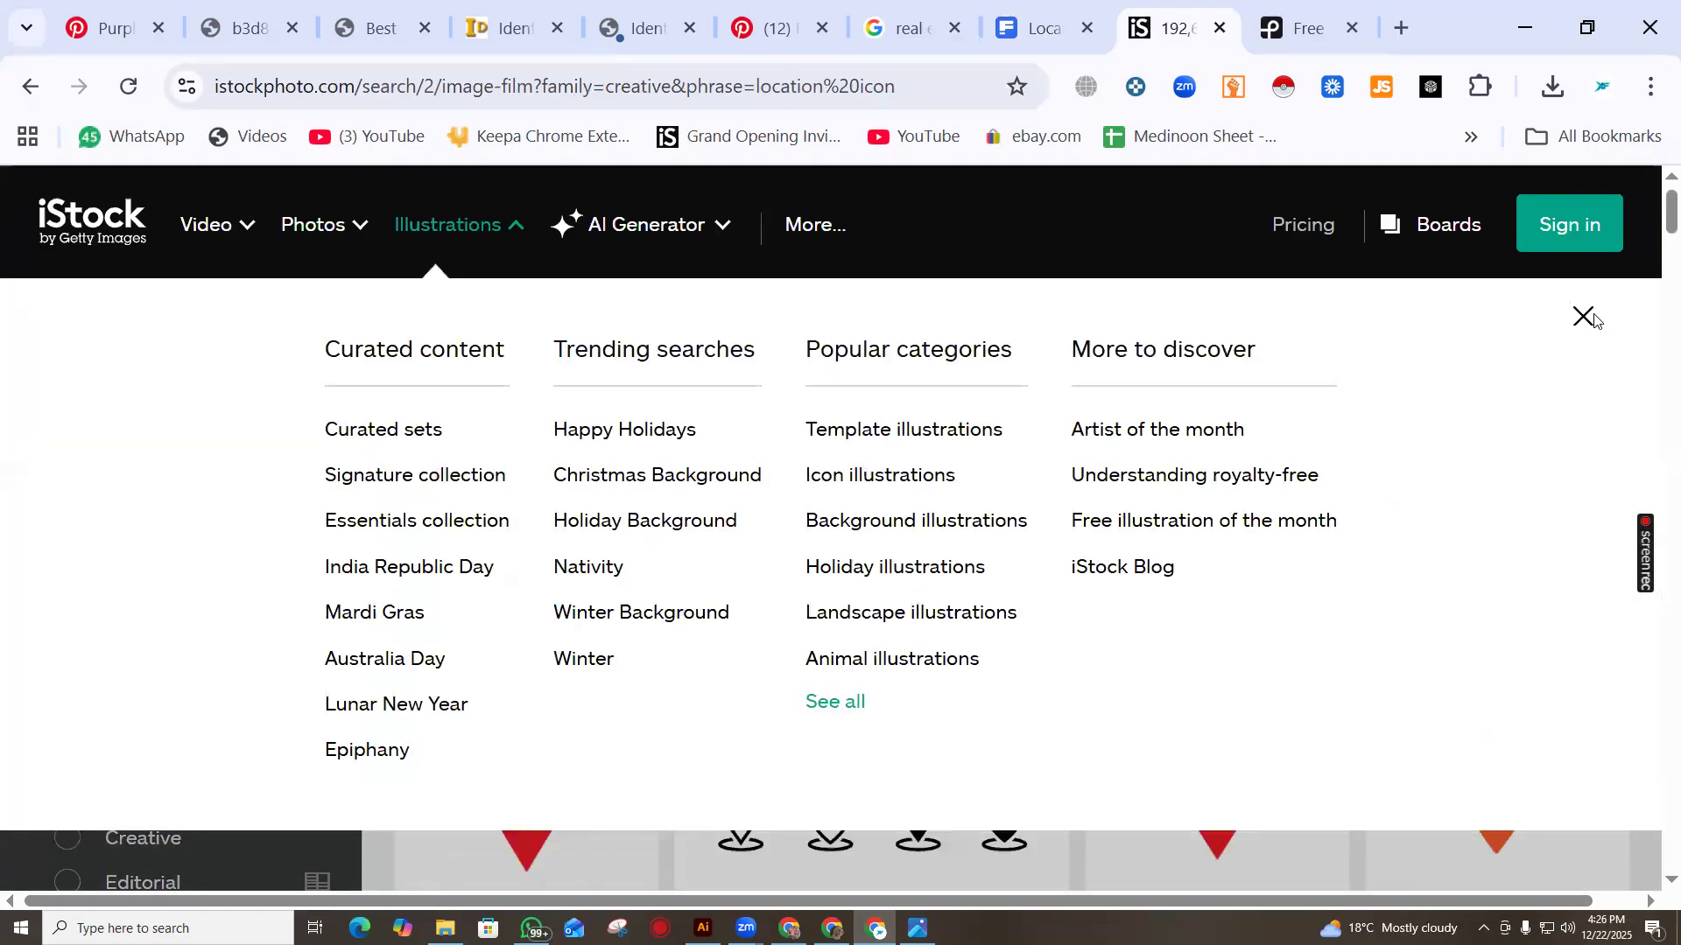
pyautogui.click(1581, 324)
pyautogui.scroll(-10, 1198, 541)
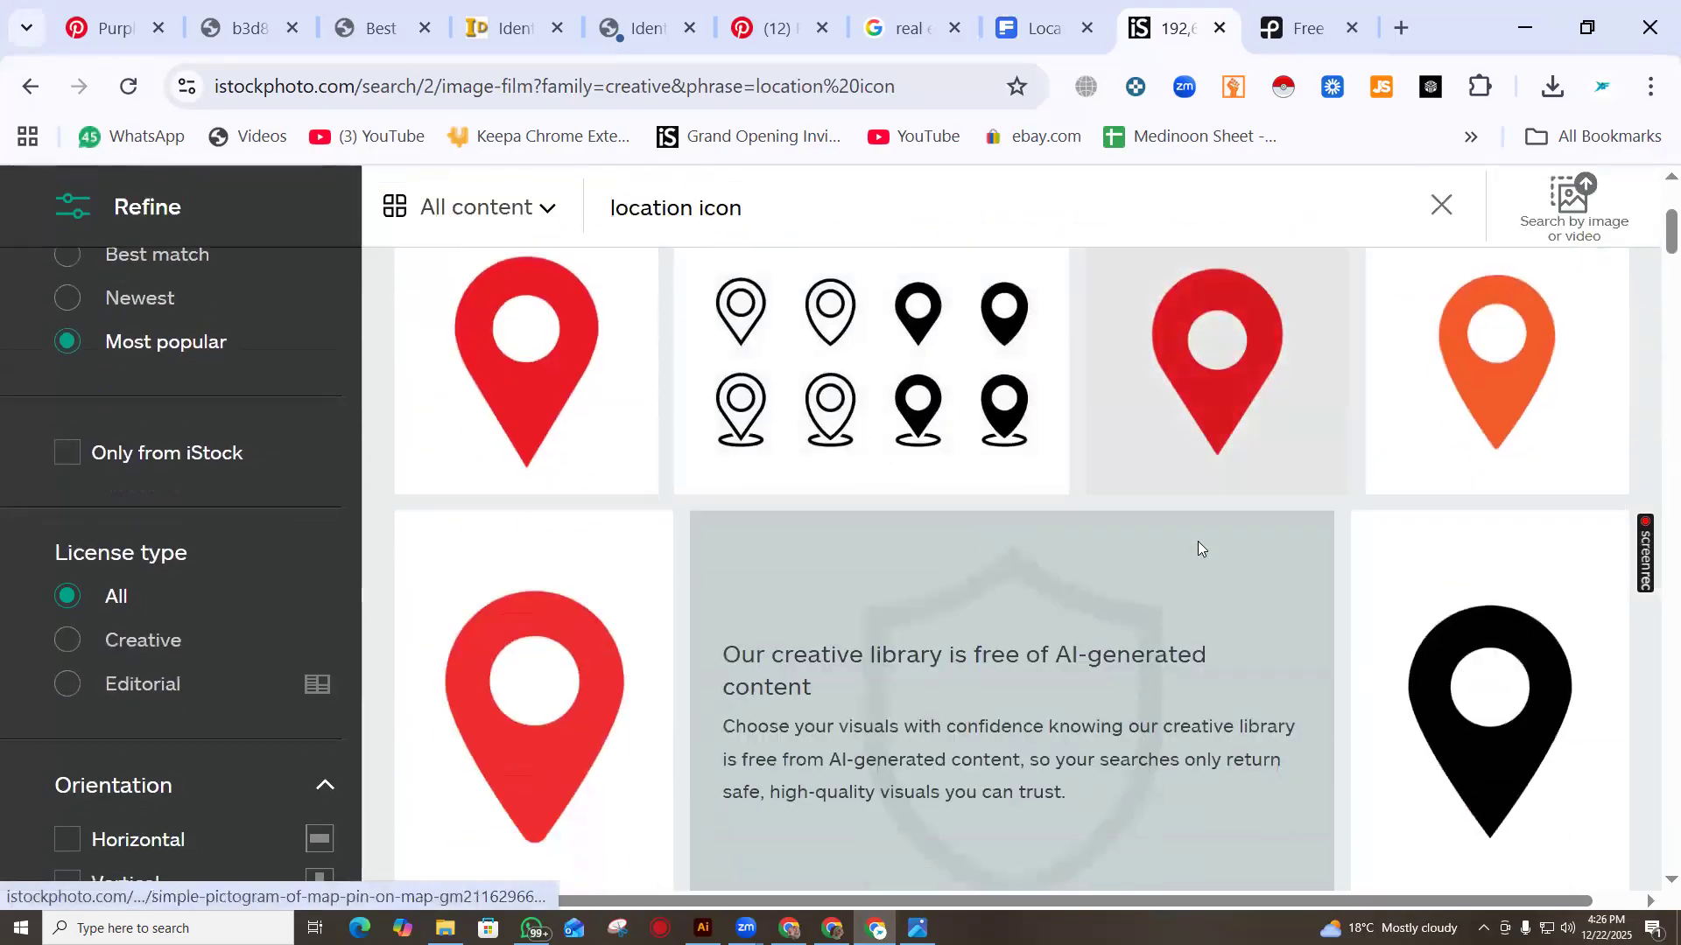
pyautogui.scroll(-10, 1406, 704)
pyautogui.scroll(3, 1383, 753)
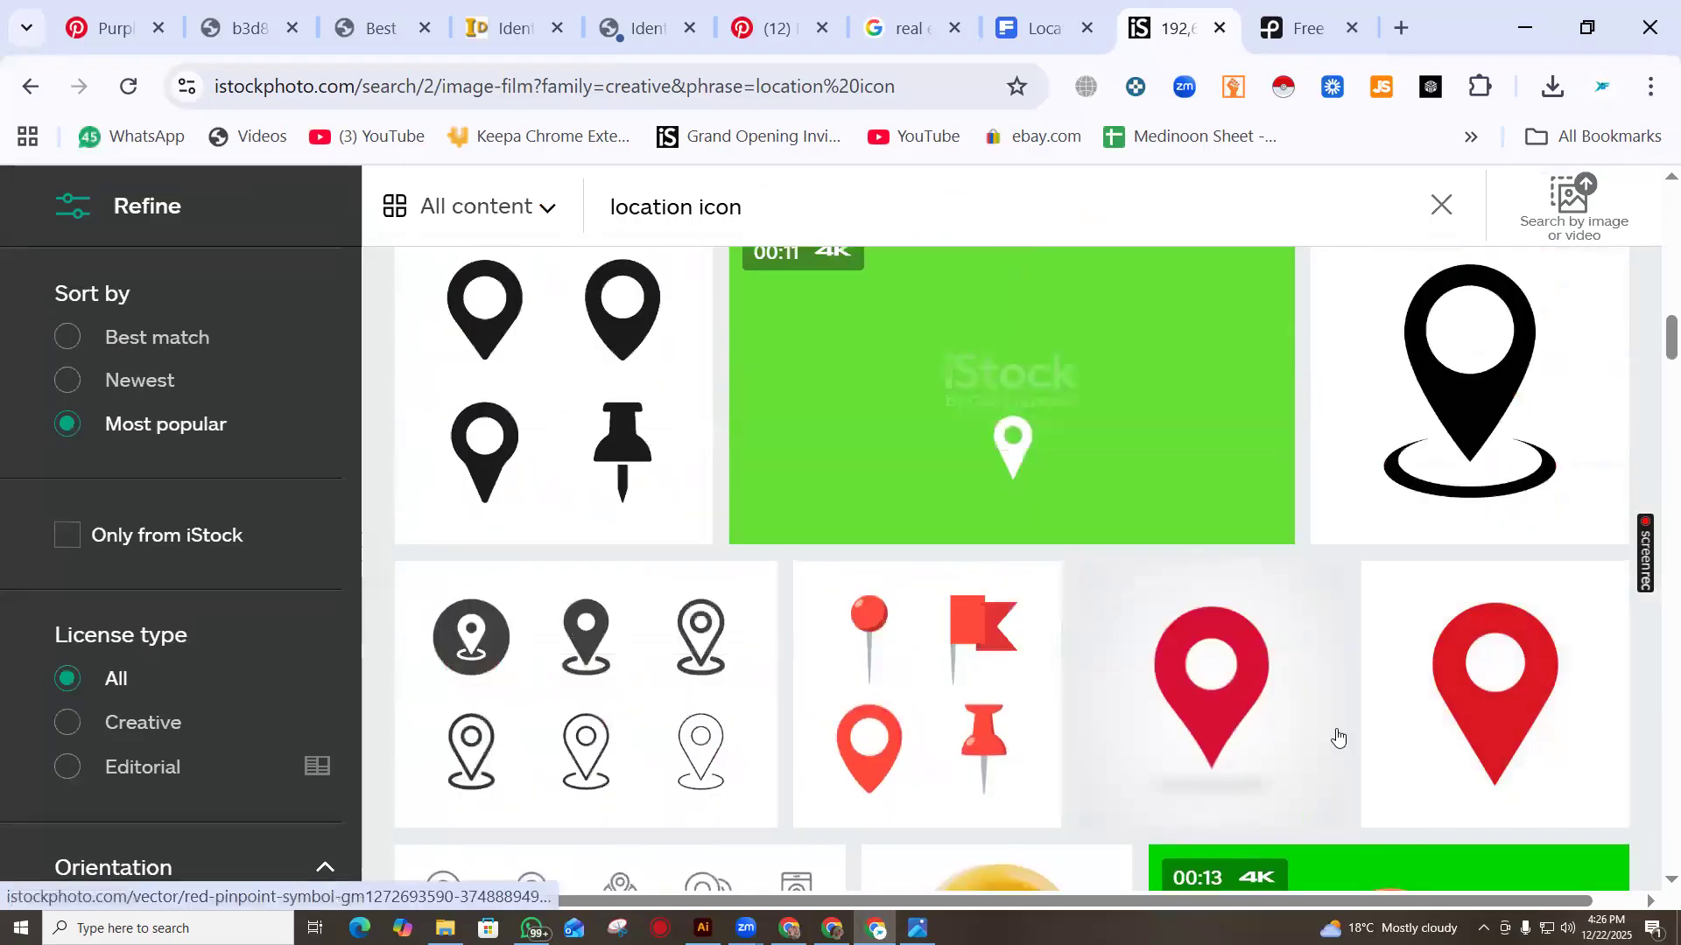
pyautogui.scroll(3, 948, 391)
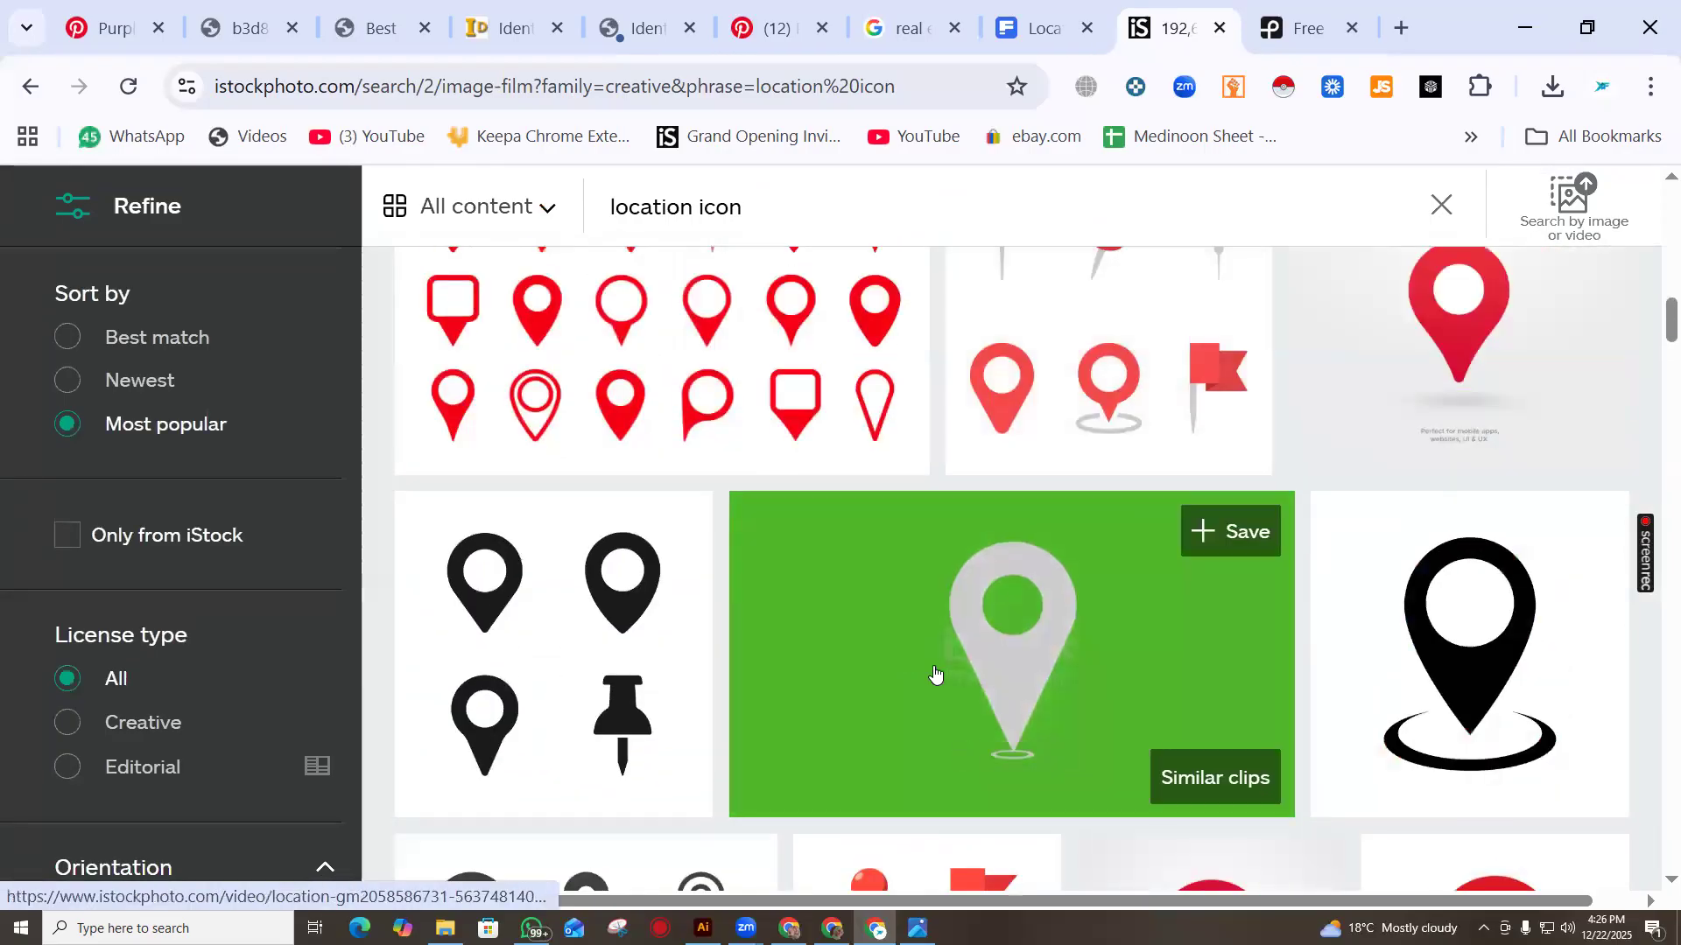
pyautogui.scroll(-5, 1310, 658)
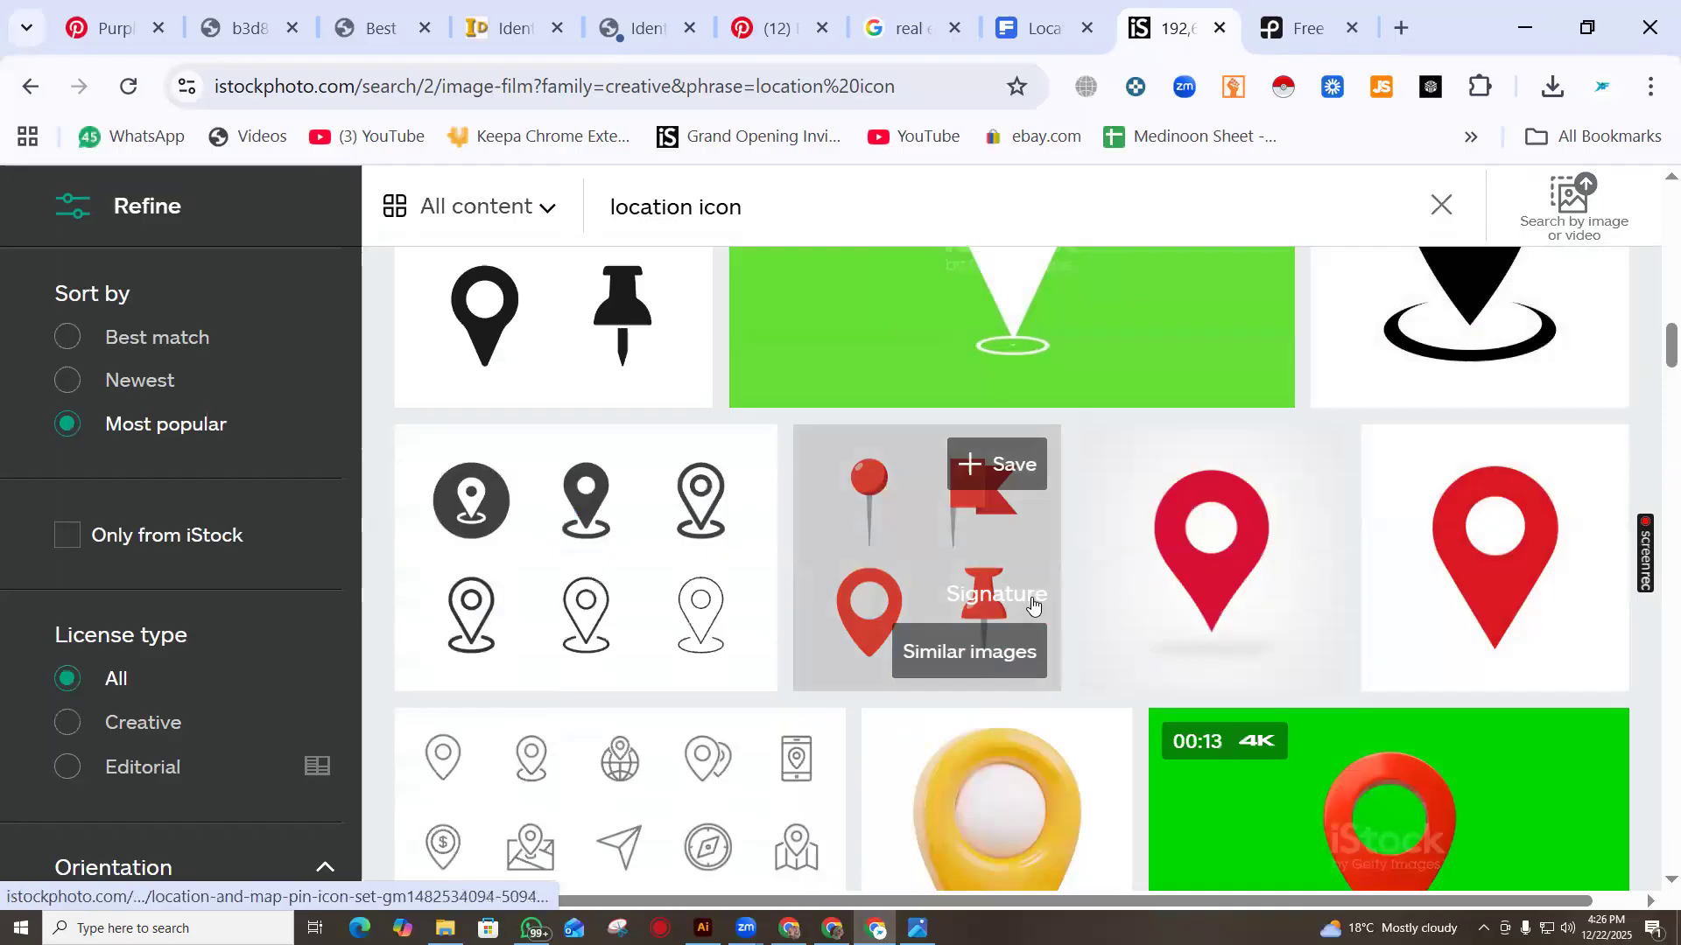
pyautogui.scroll(-10, 981, 595)
pyautogui.scroll(-10, 1436, 522)
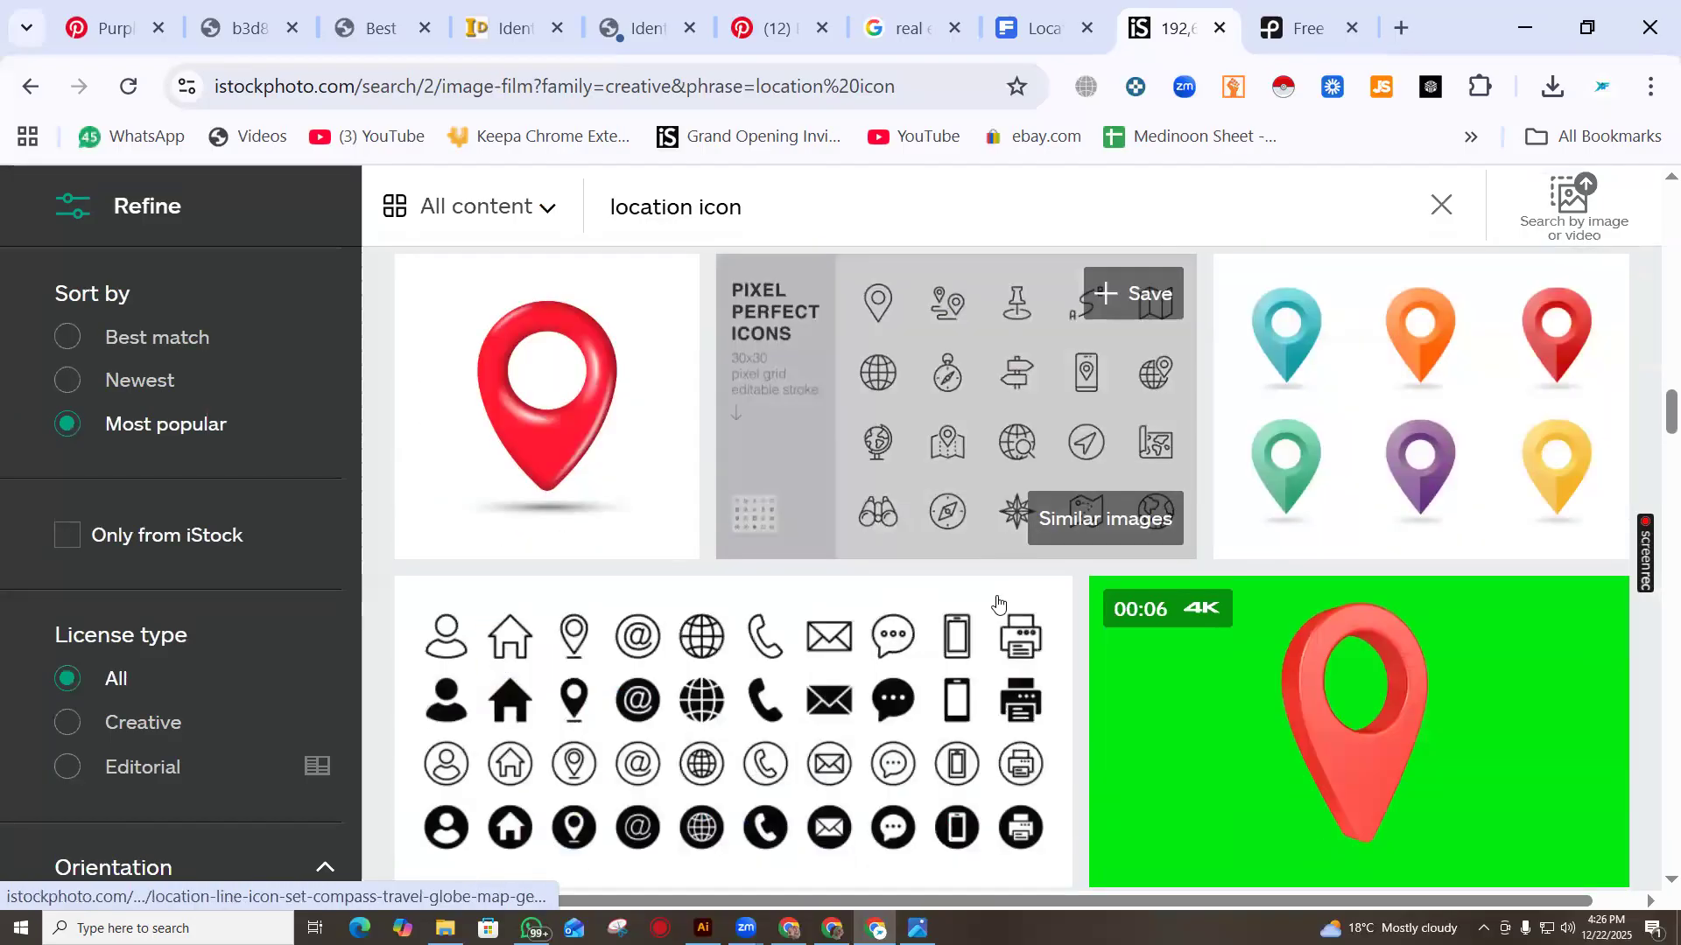
pyautogui.scroll(5, 1401, 665)
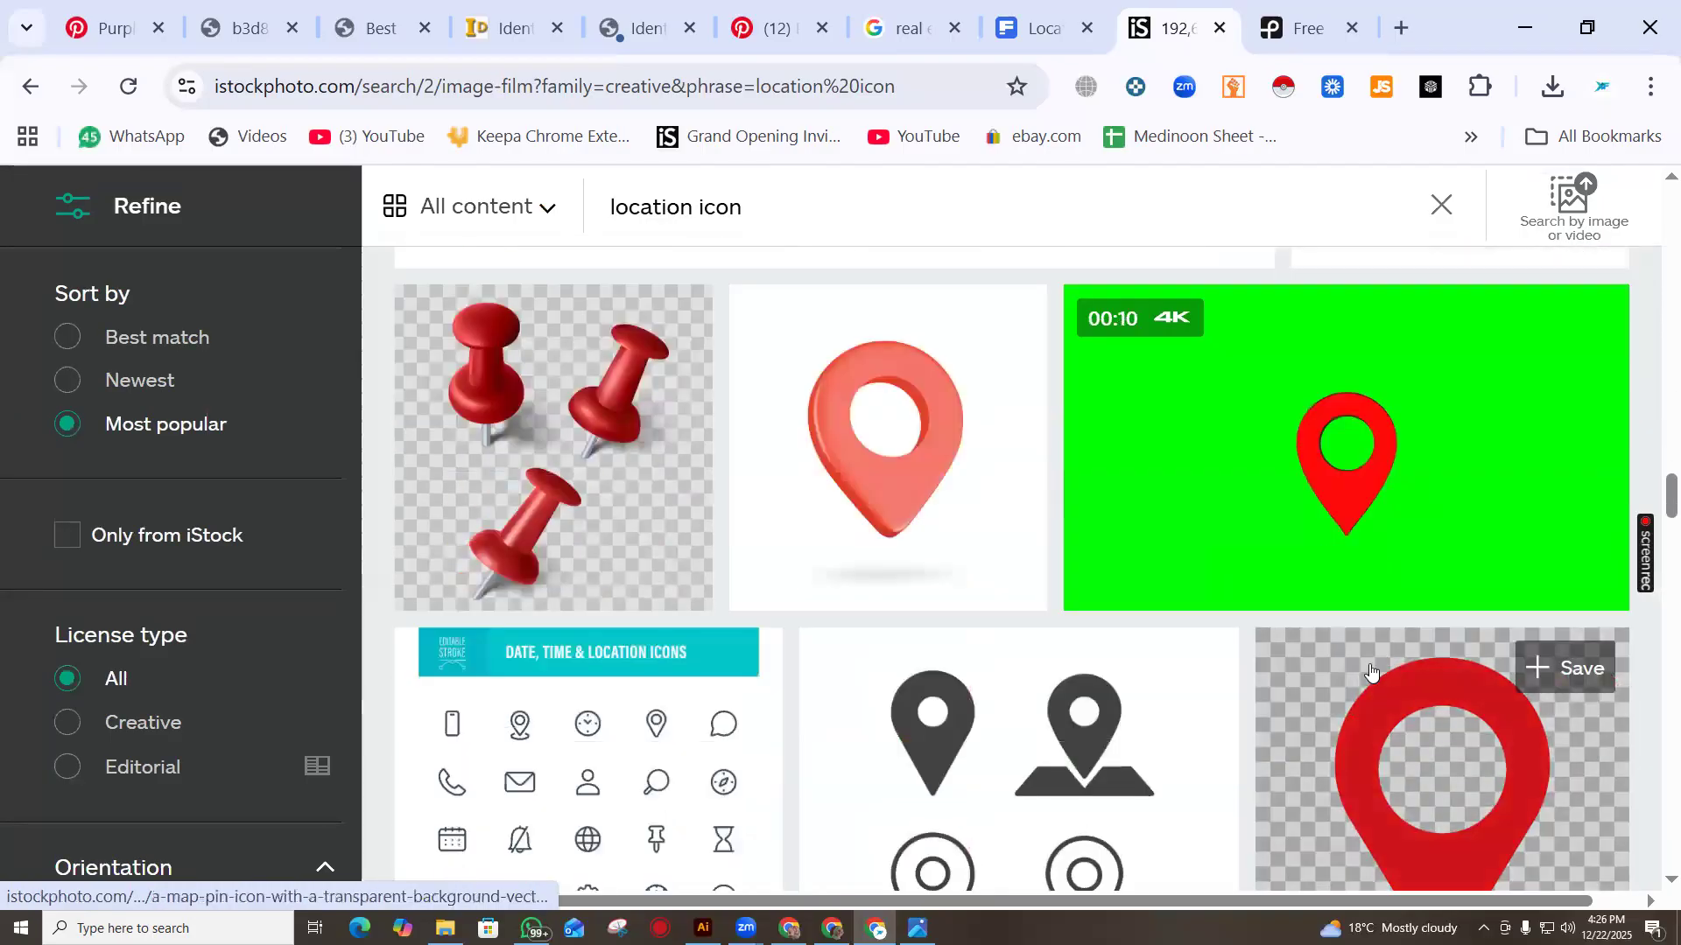
pyautogui.scroll(10, 1142, 528)
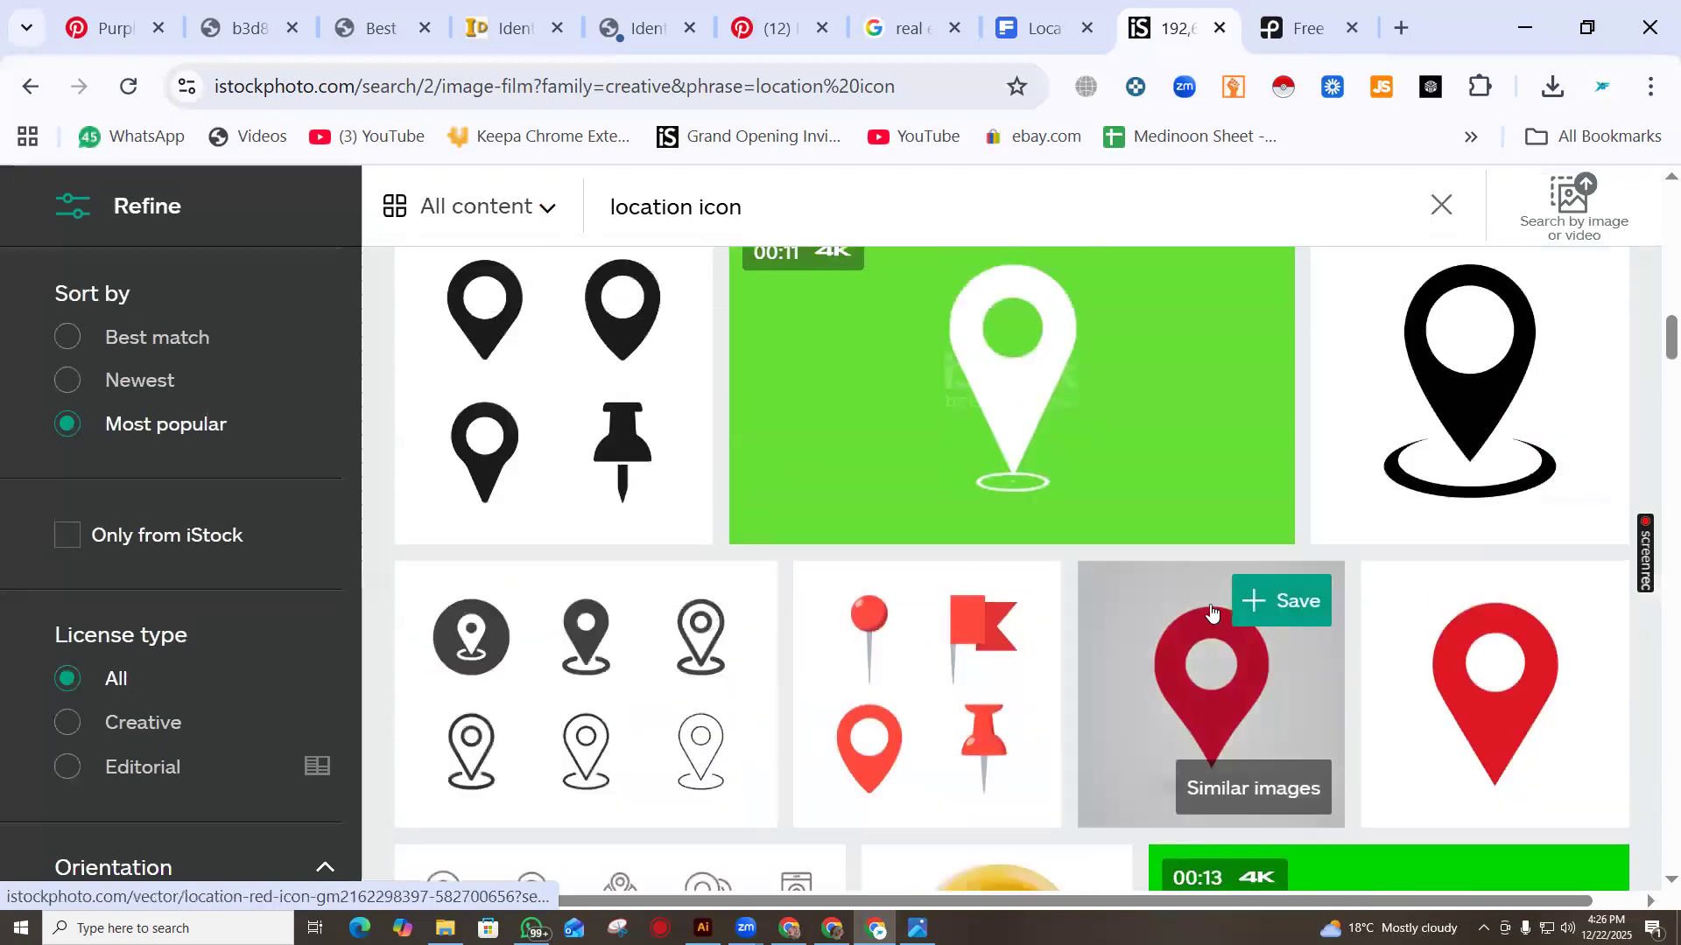
# View the page of the green-background white location pin 4K video and return to the iStock search results
pyautogui.click(984, 677)
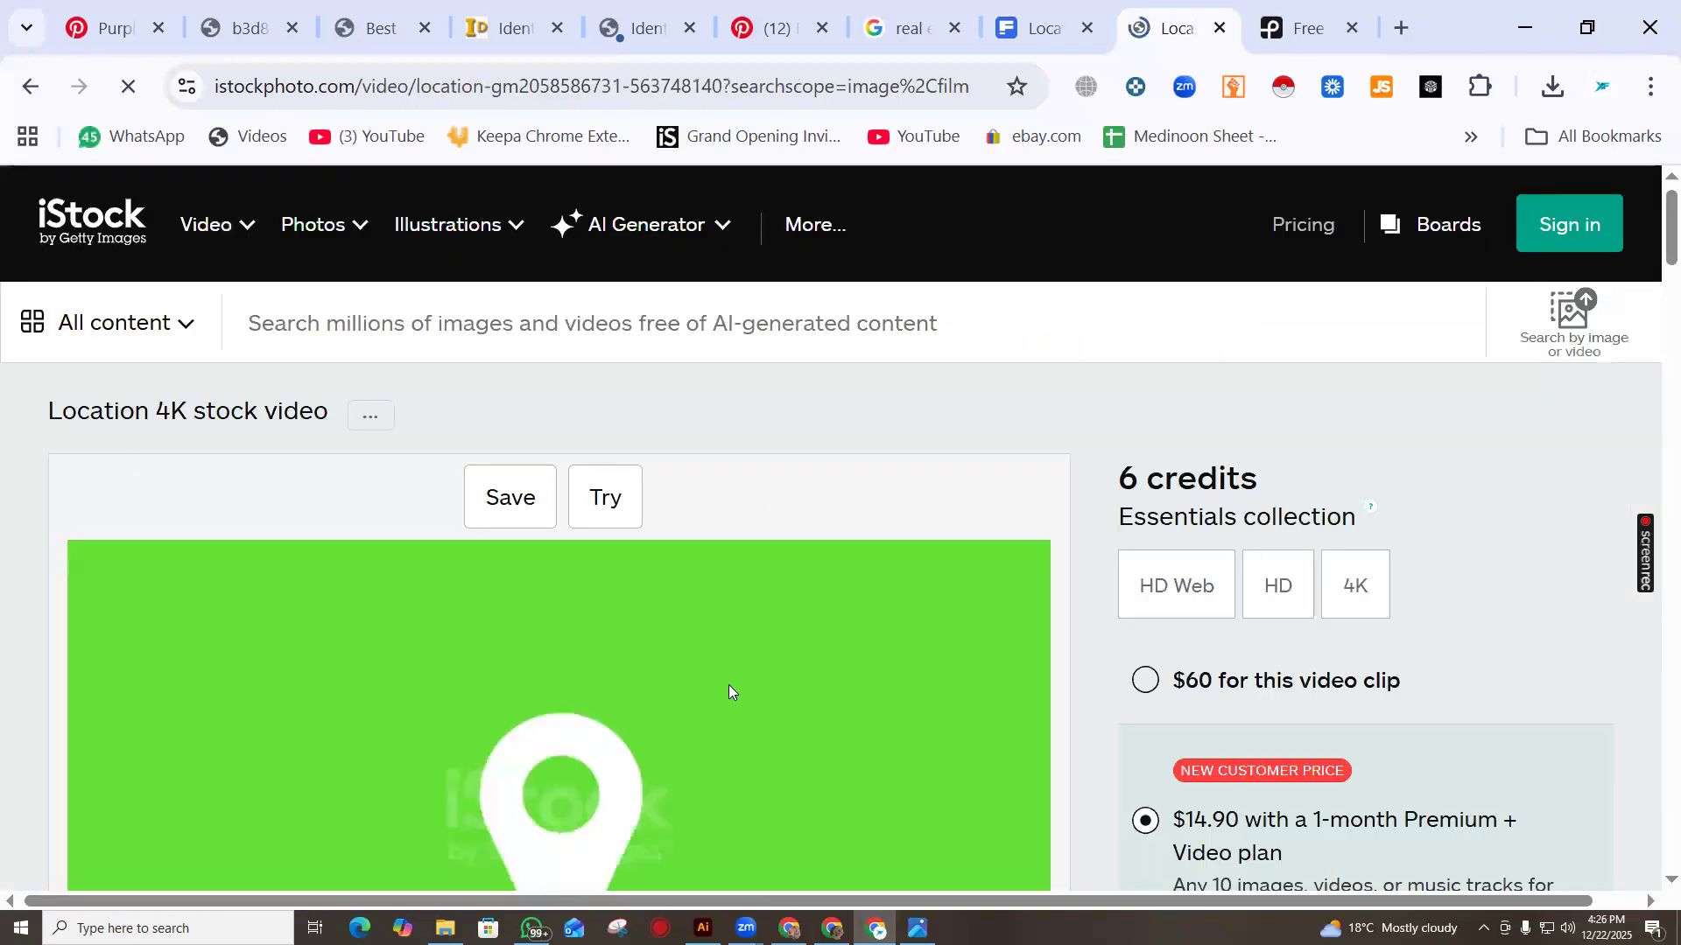
pyautogui.scroll(-3, 525, 613)
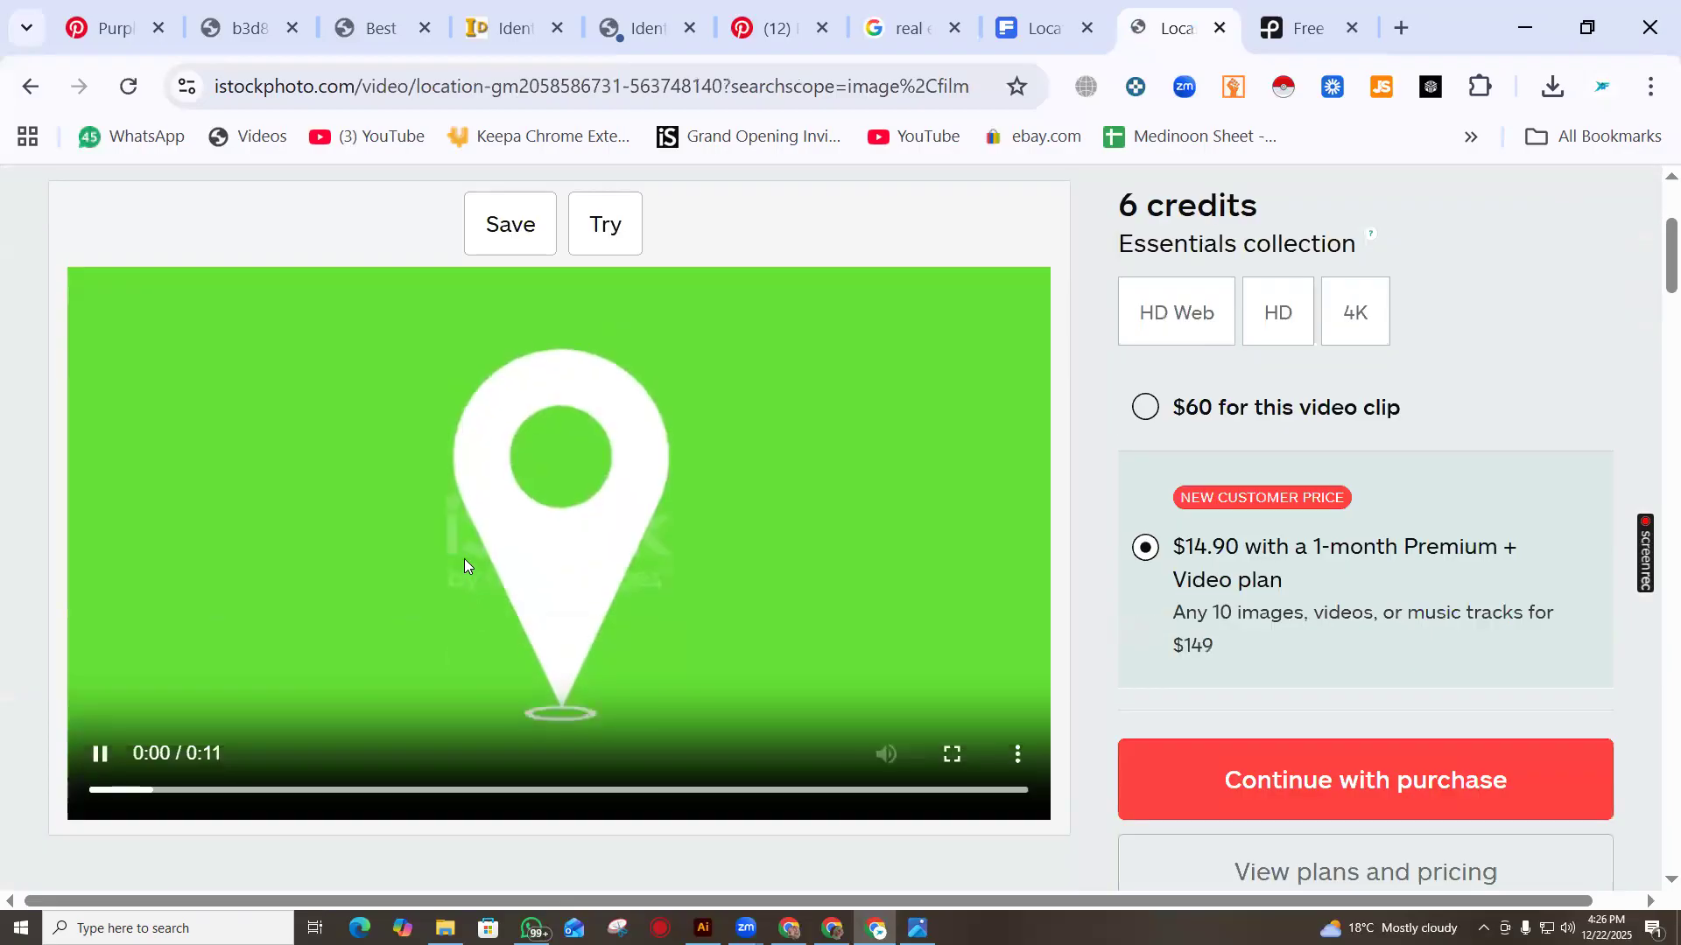
pyautogui.click(27, 88)
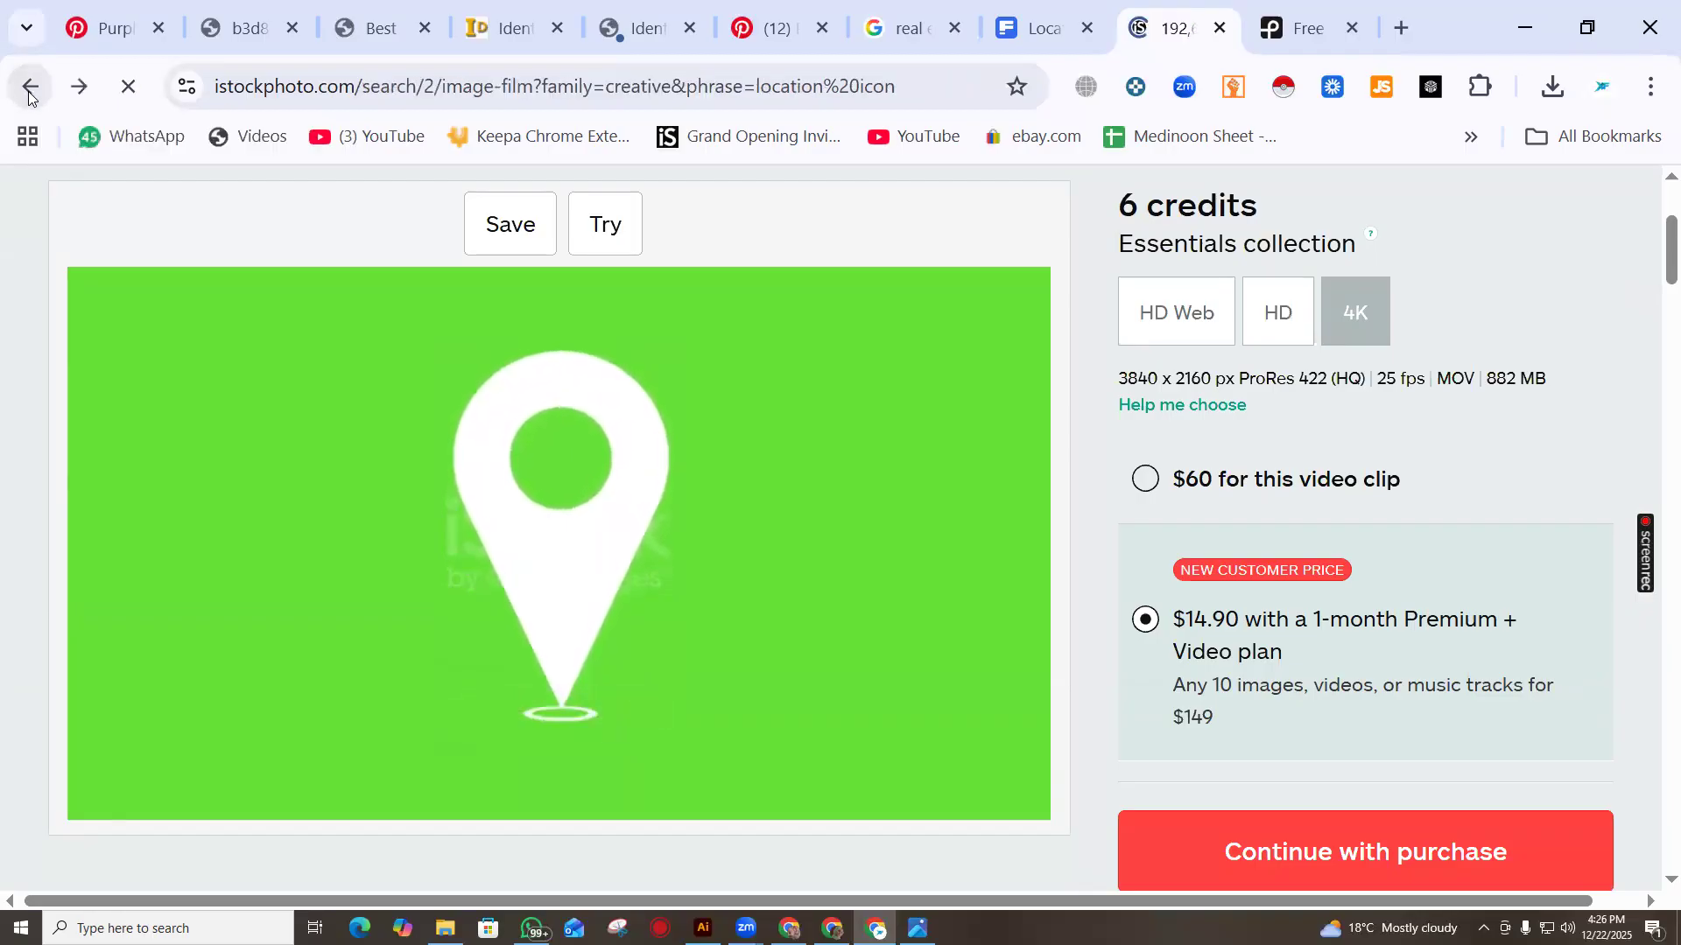
pyautogui.scroll(10, 805, 648)
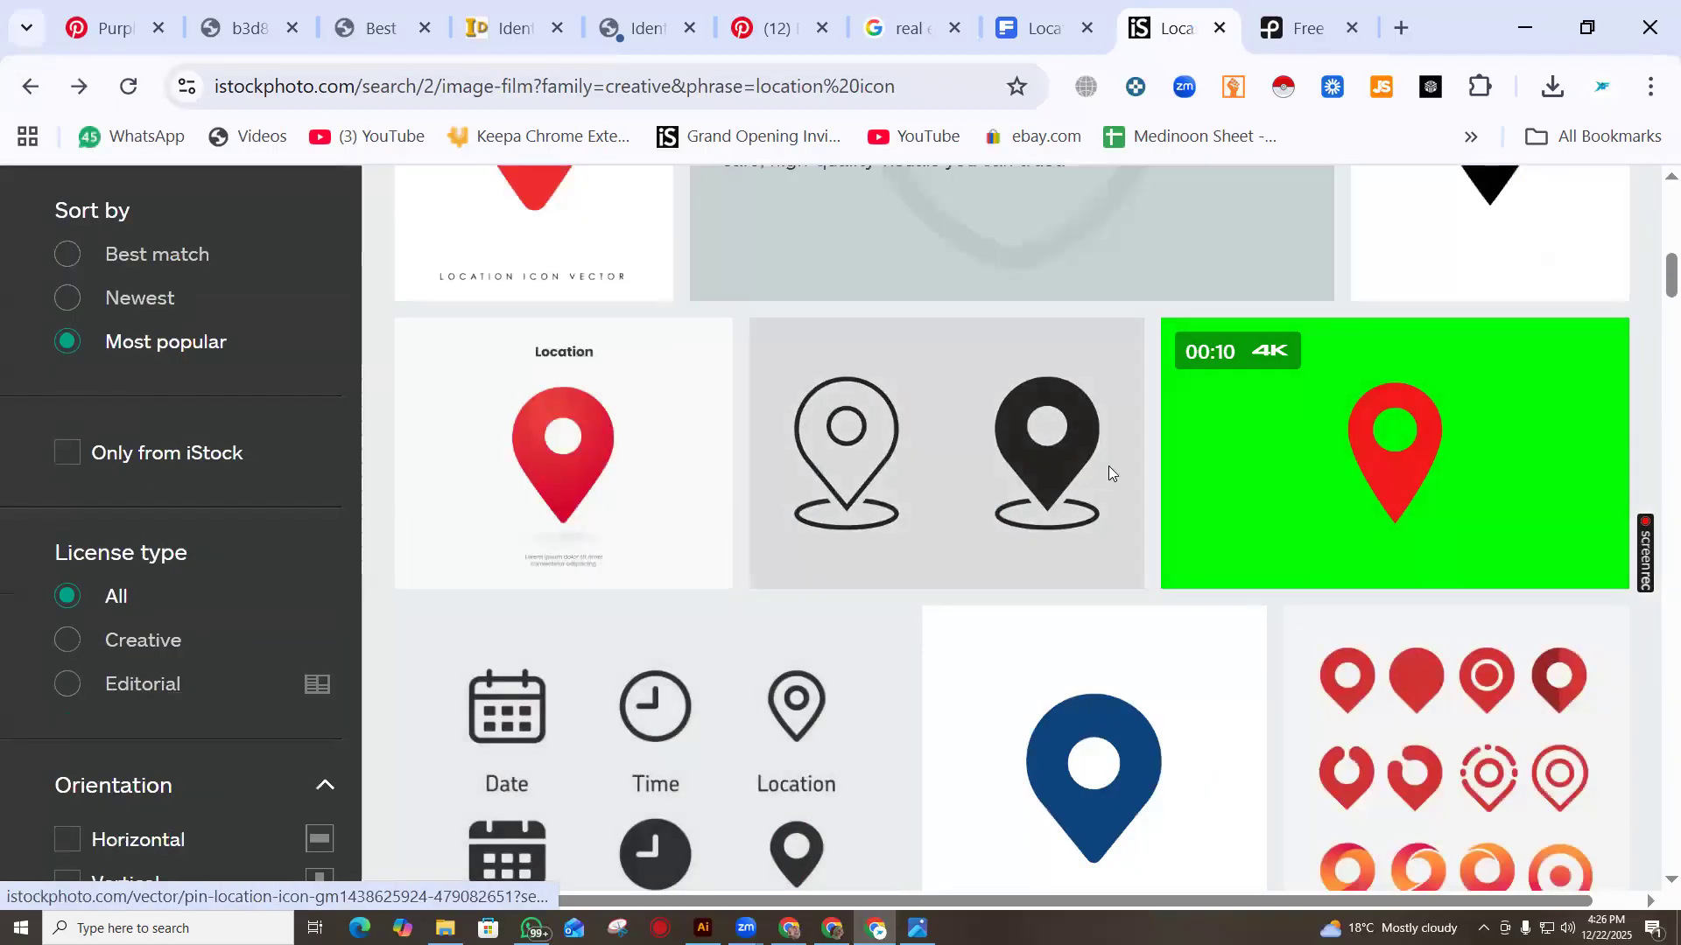
pyautogui.scroll(3, 1033, 542)
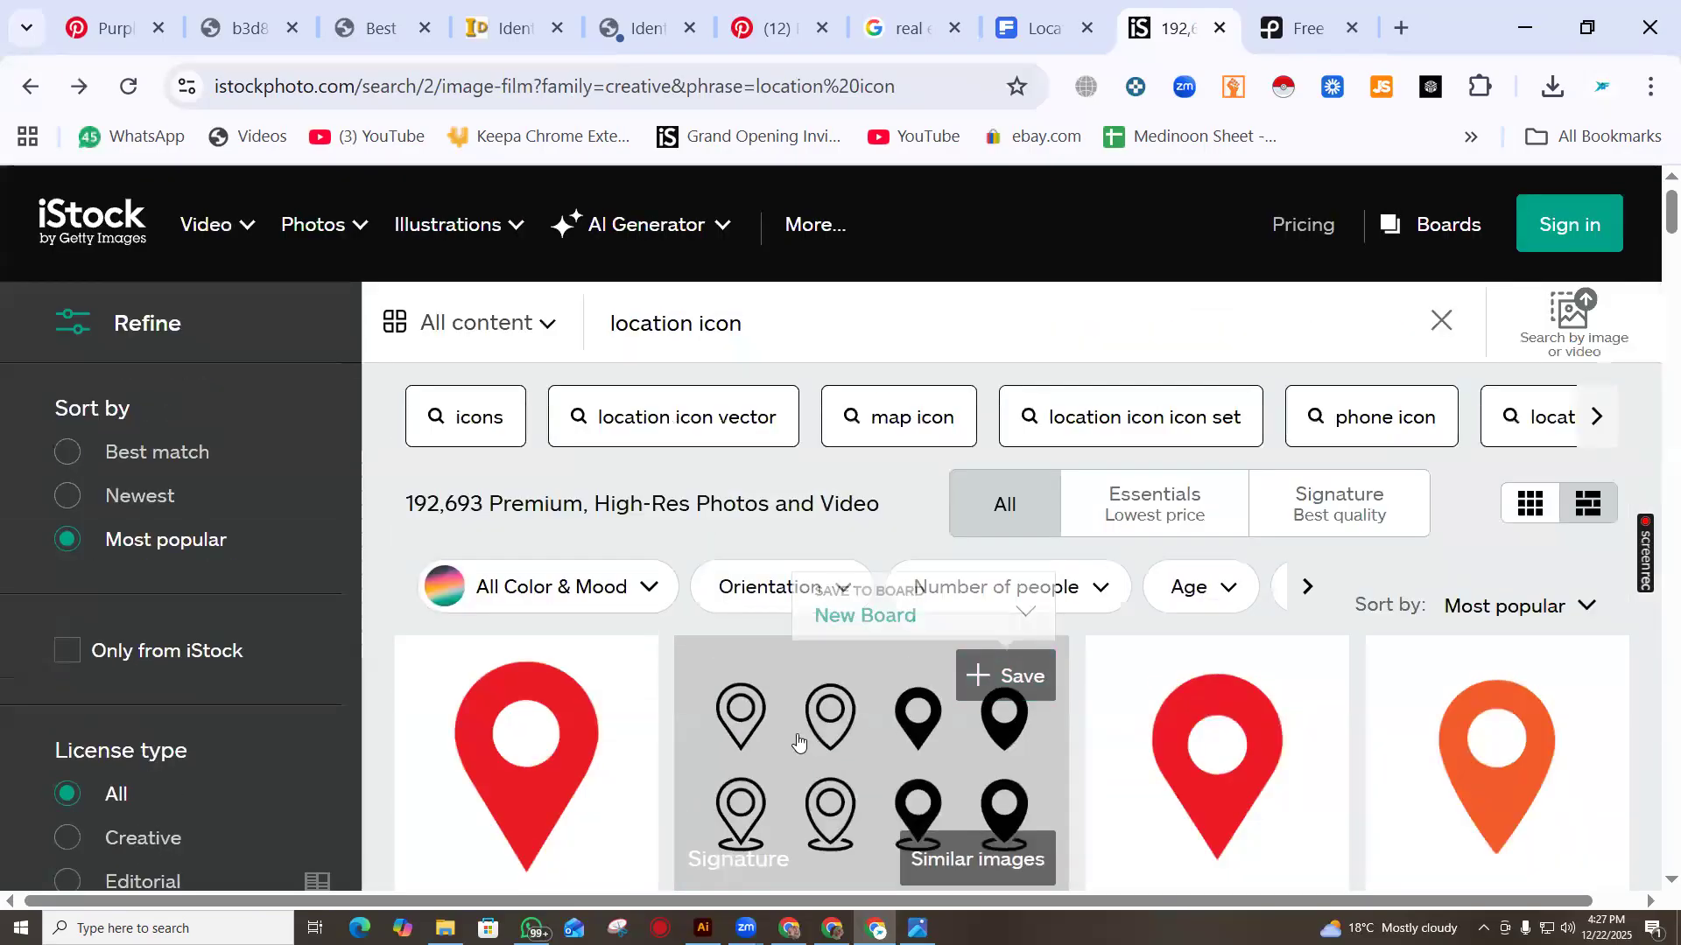
# View the page and pricing of the outlined and black location pin icon set, and return to the iStock search results
pyautogui.click(795, 737)
pyautogui.scroll(-3, 649, 469)
pyautogui.rightClick(651, 457)
pyautogui.scroll(4, 1565, 422)
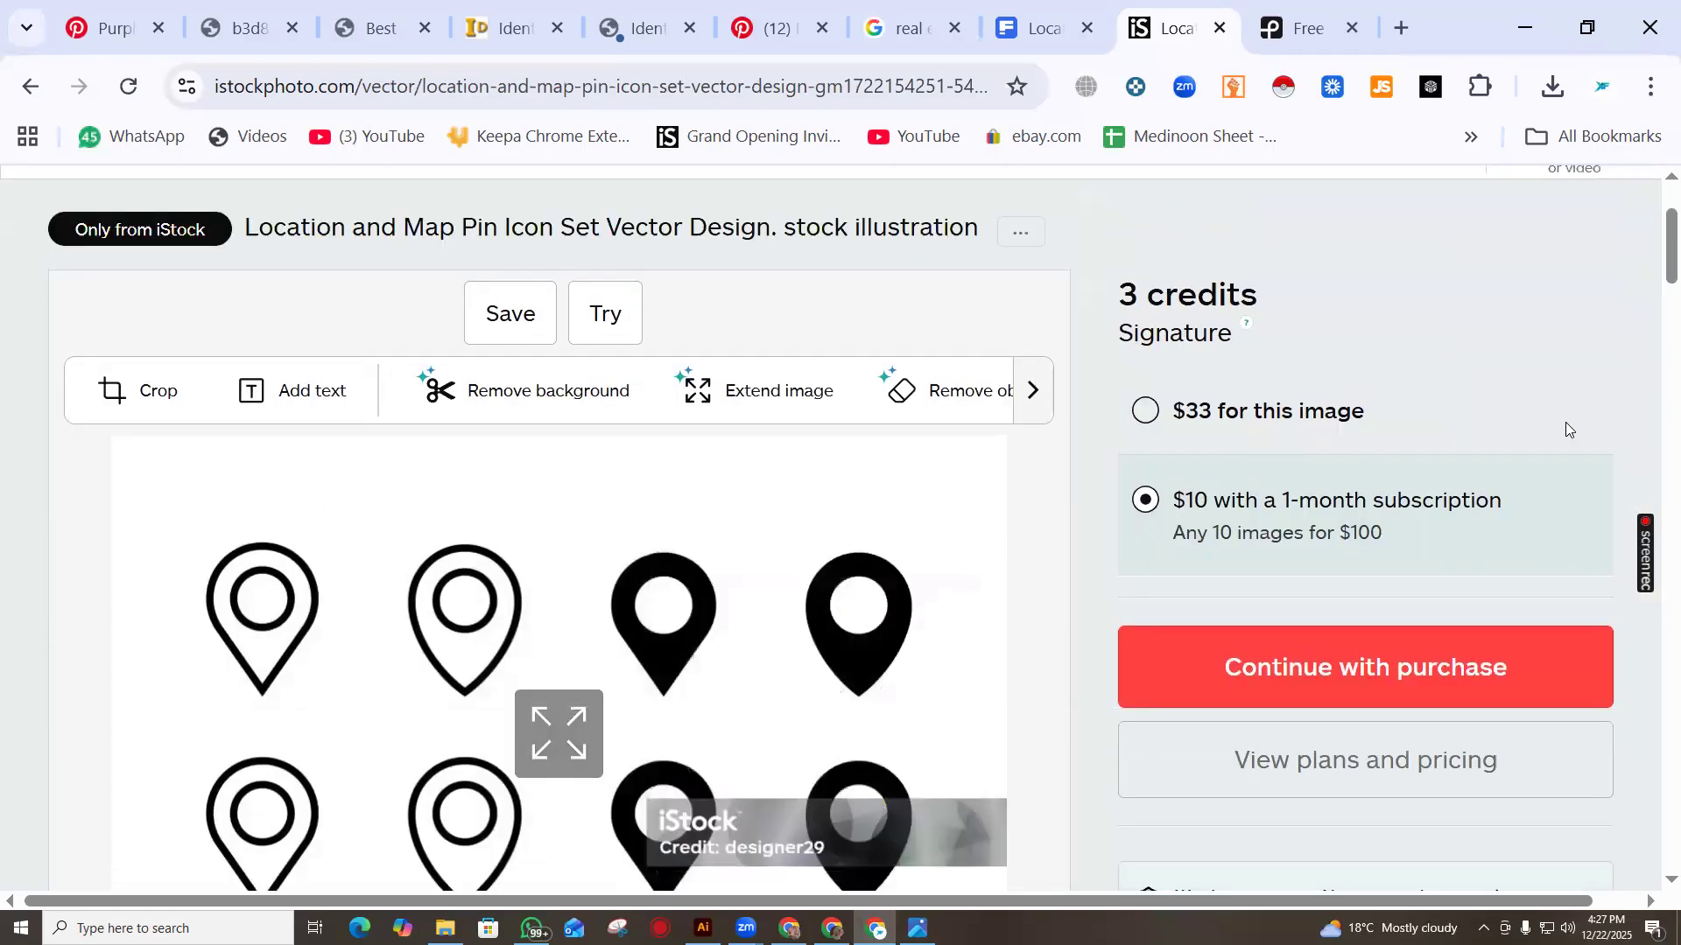
pyautogui.scroll(-4, 1201, 325)
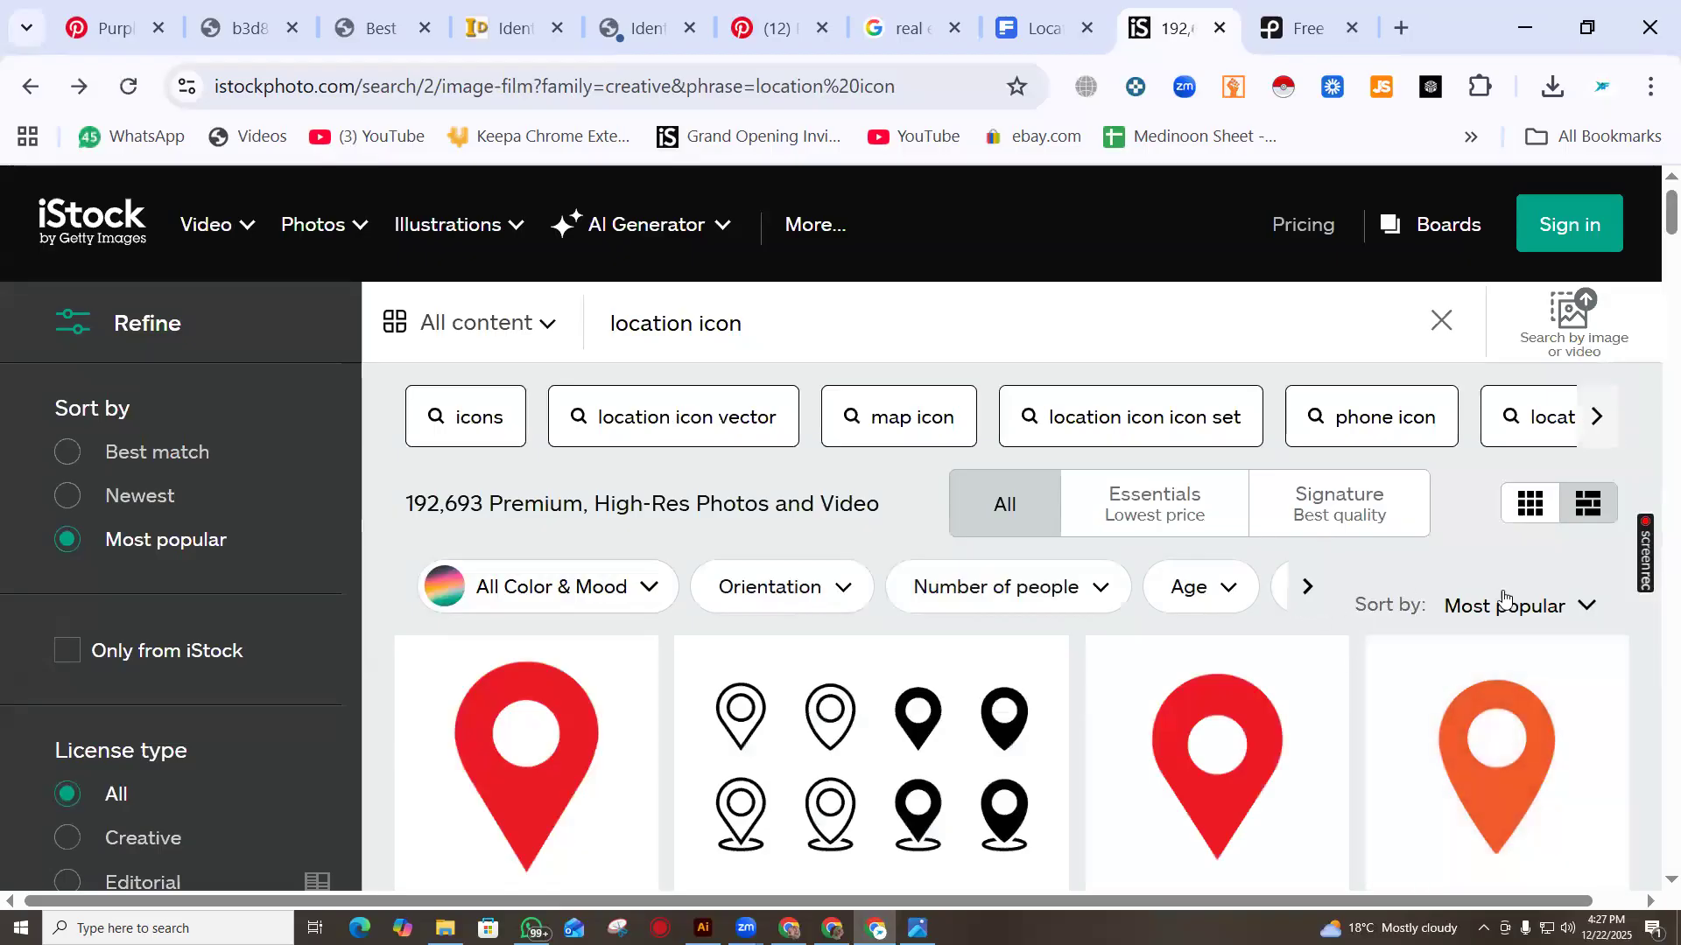
# Look through the additional quick filters and the related search suggestions for location icon on iStock
pyautogui.click(1309, 588)
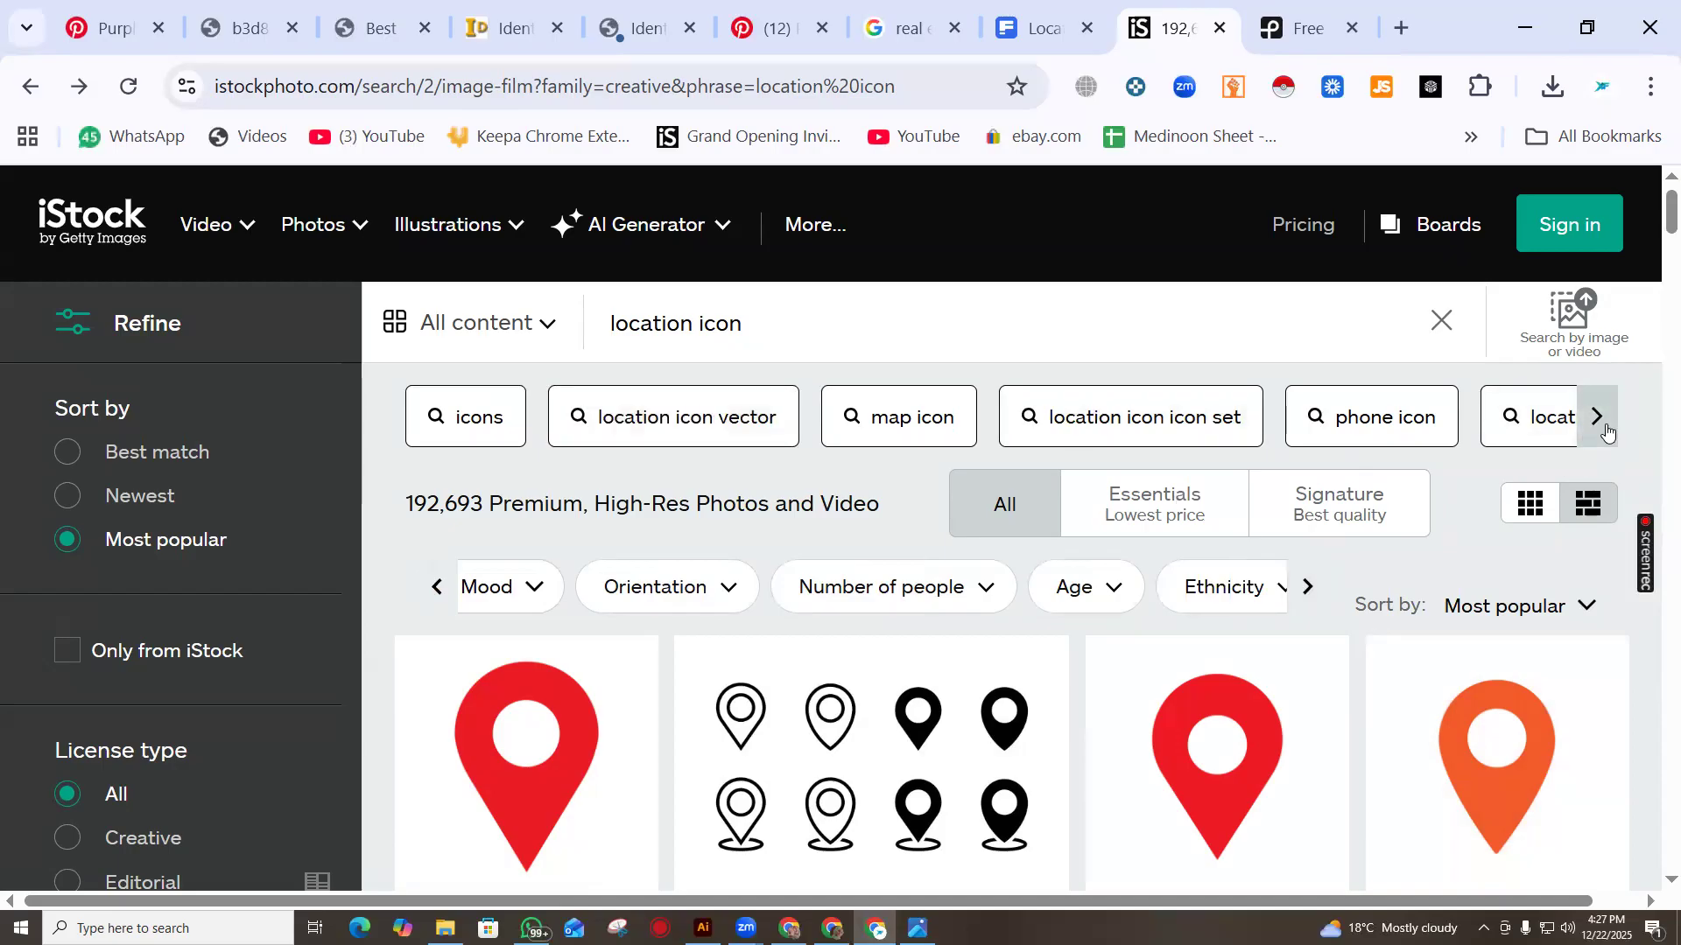
pyautogui.click(1604, 420)
pyautogui.click(1556, 420)
pyautogui.click(1557, 420)
pyautogui.click(1554, 418)
pyautogui.click(1555, 418)
pyautogui.click(1555, 418)
pyautogui.click(1555, 419)
pyautogui.click(1554, 418)
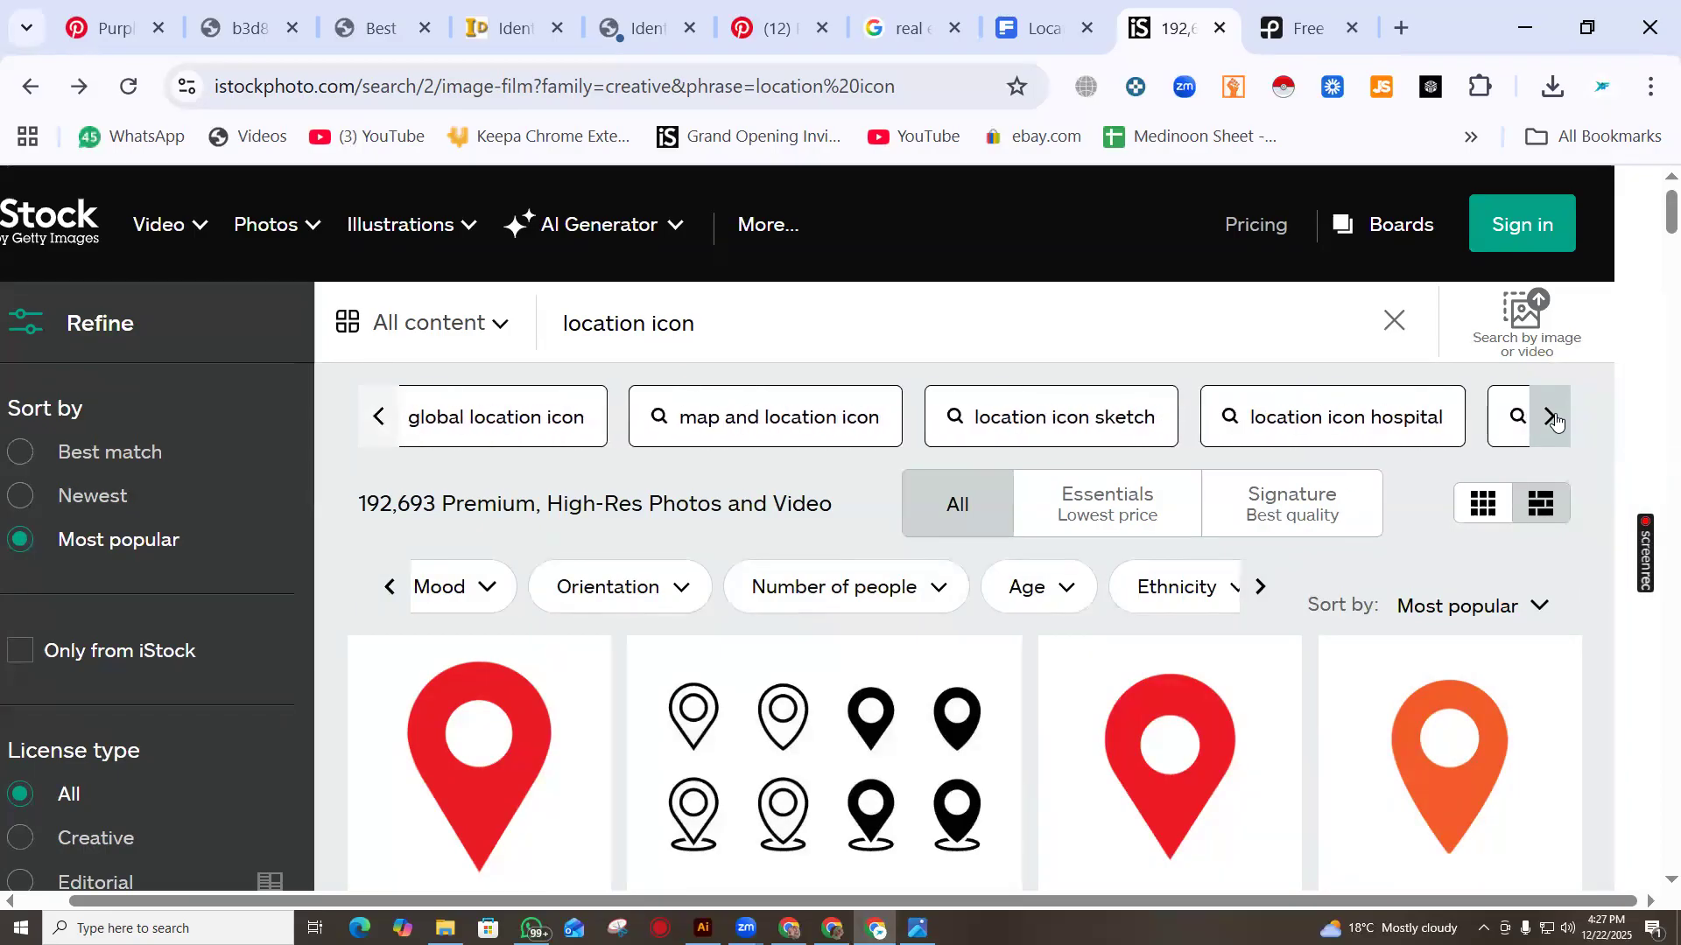
pyautogui.click(1555, 418)
# Examine the remaining Refine filters, including number of people, image size and upload date
pyautogui.scroll(-5, 1583, 455)
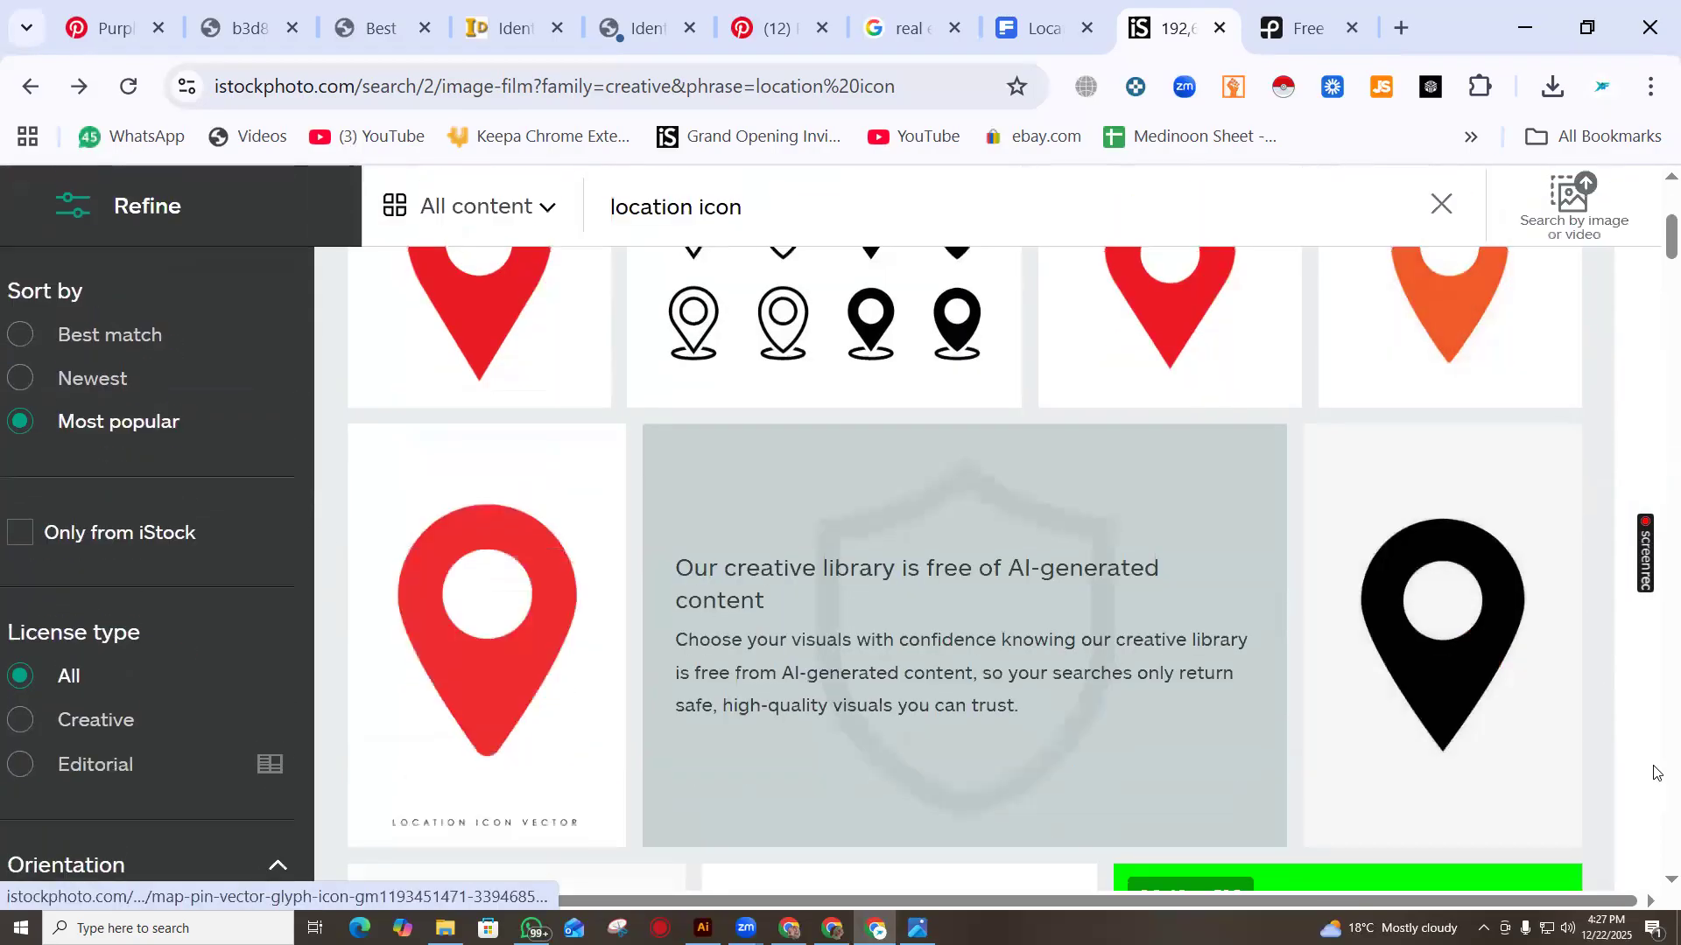
pyautogui.scroll(5, 35, 710)
pyautogui.scroll(-4, 167, 679)
pyautogui.scroll(-15, 167, 679)
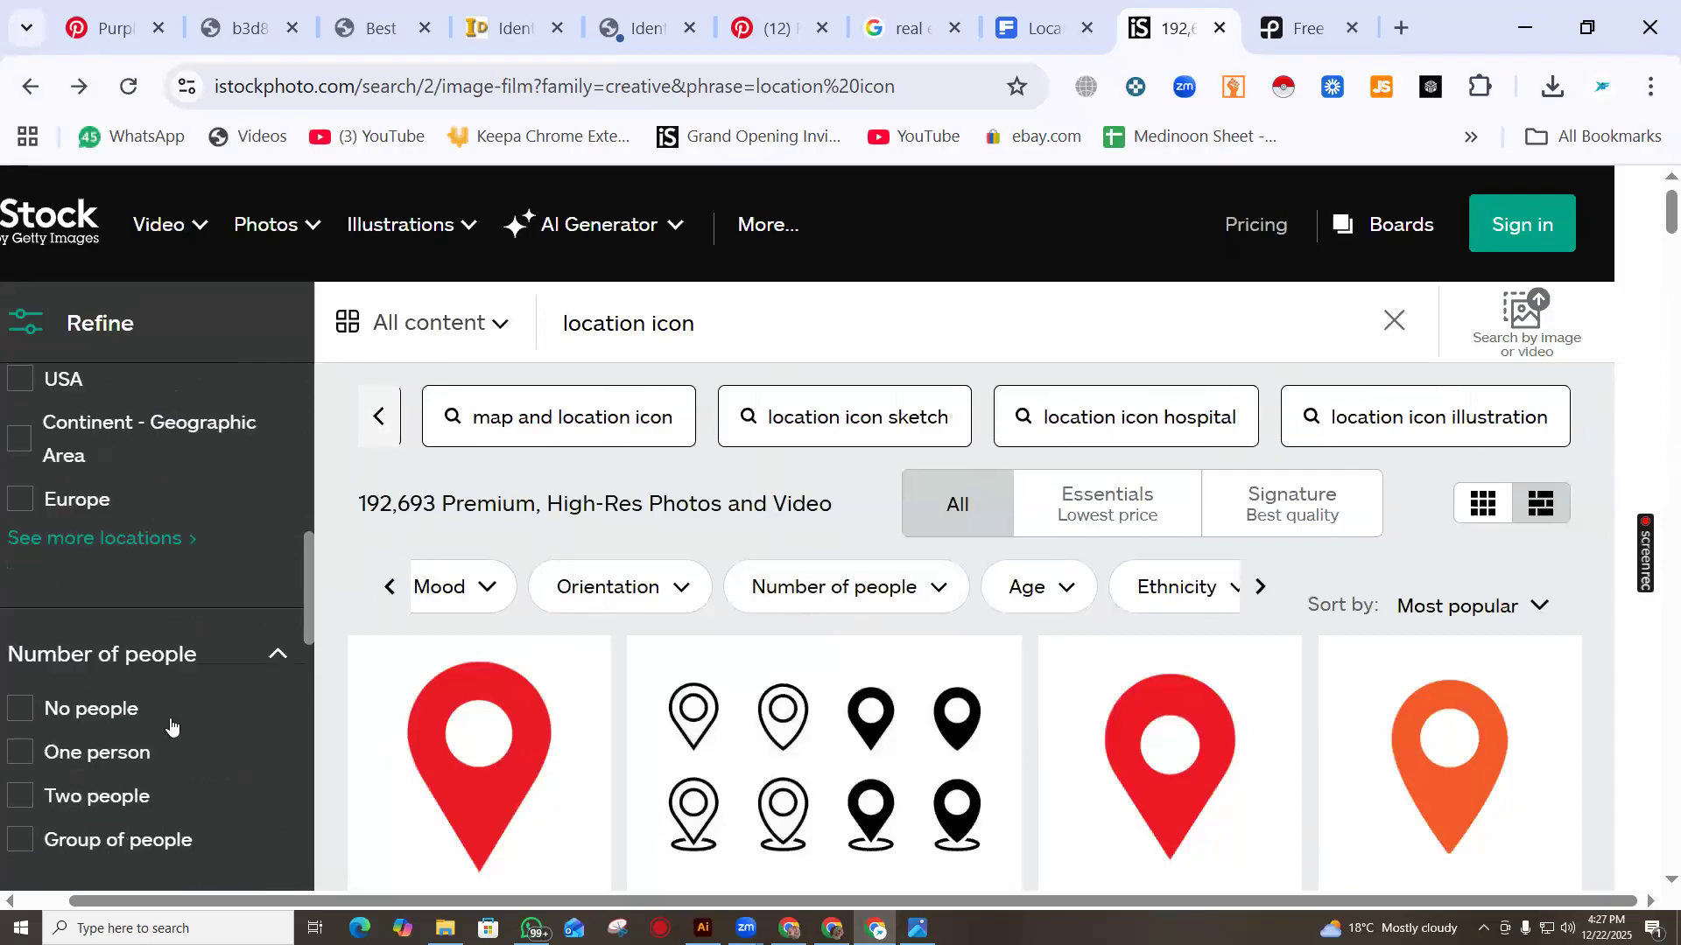
pyautogui.scroll(-10, 184, 743)
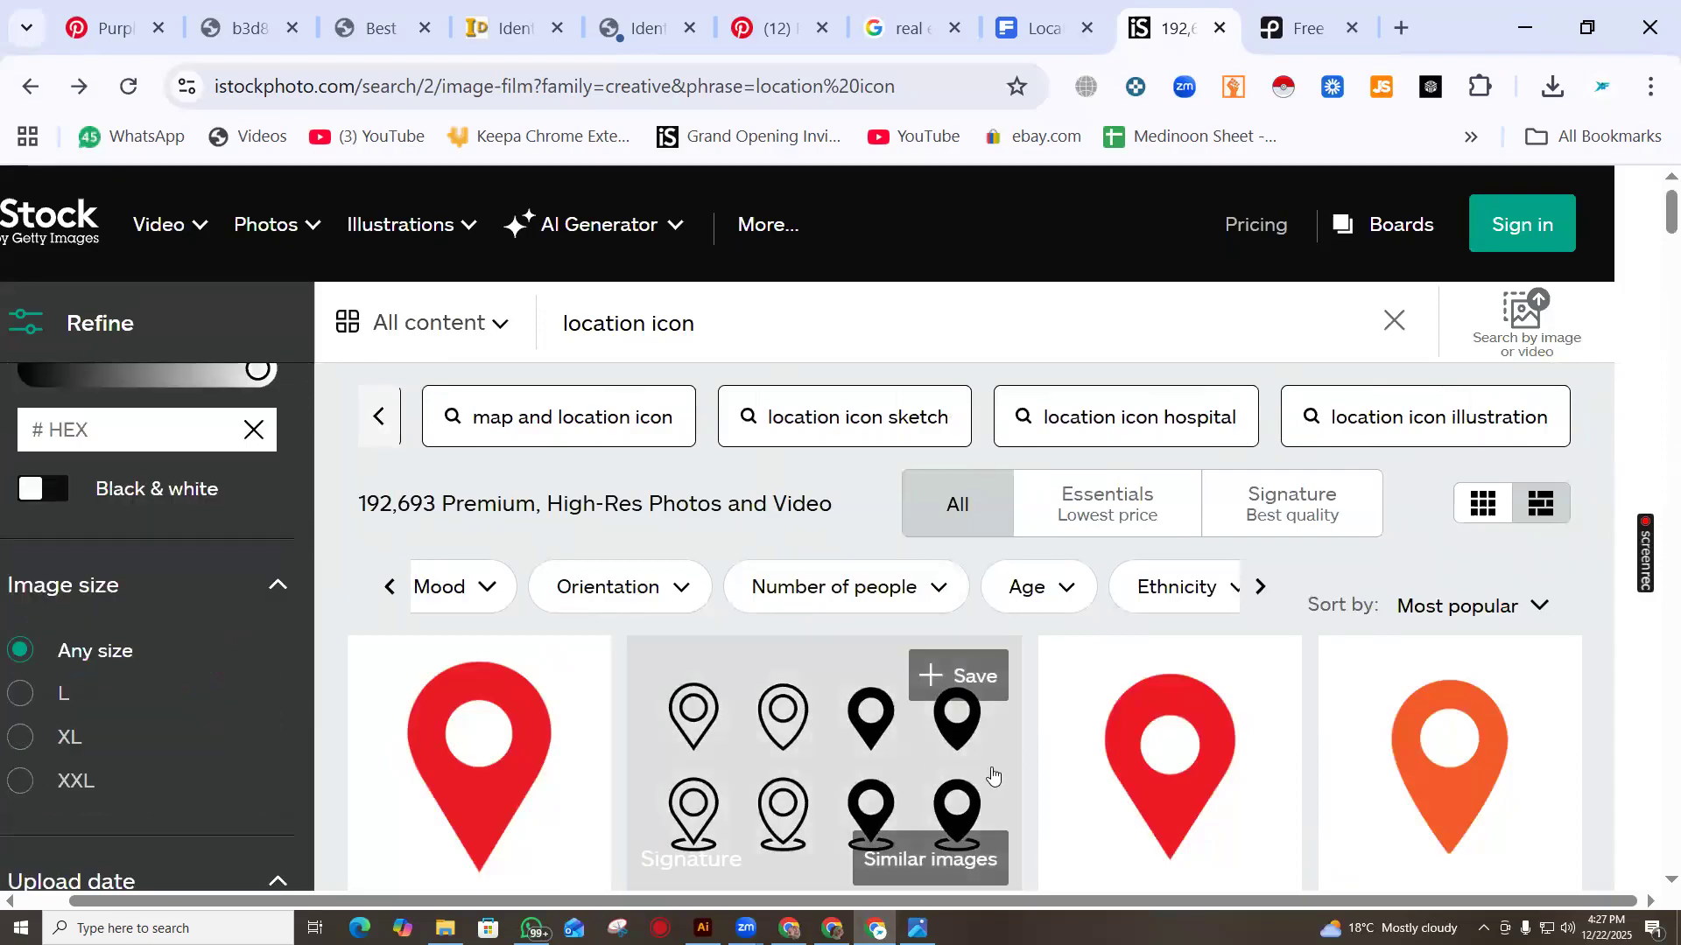
pyautogui.scroll(-5, 582, 771)
pyautogui.scroll(-6, 85, 750)
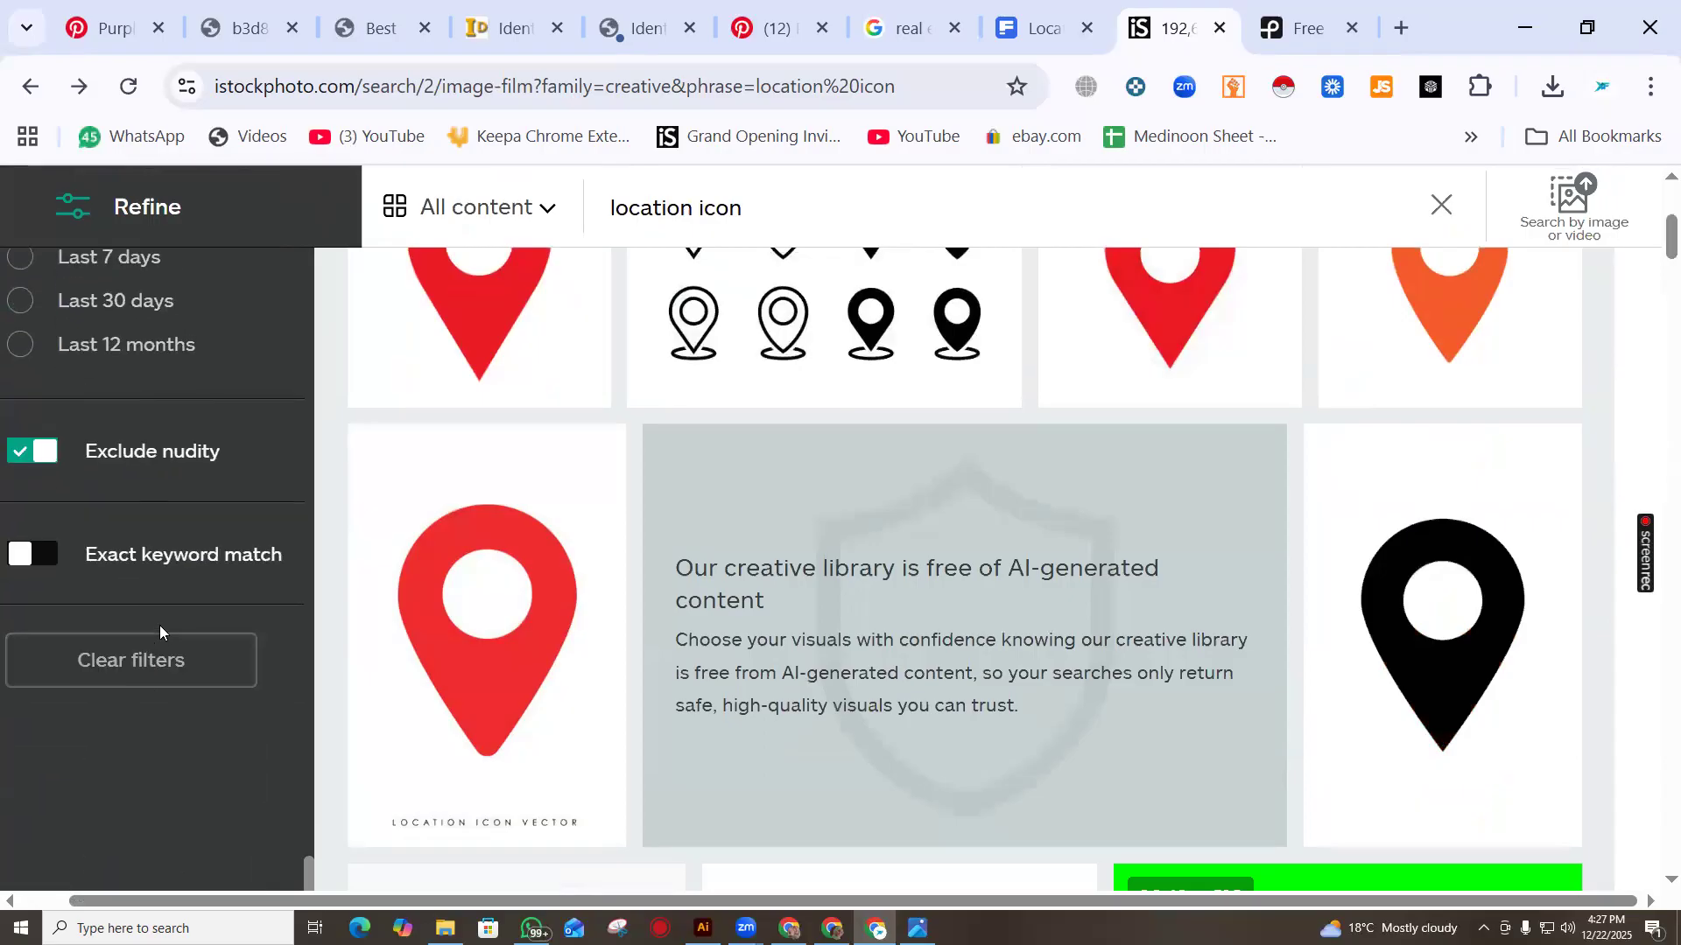
pyautogui.scroll(10, 975, 621)
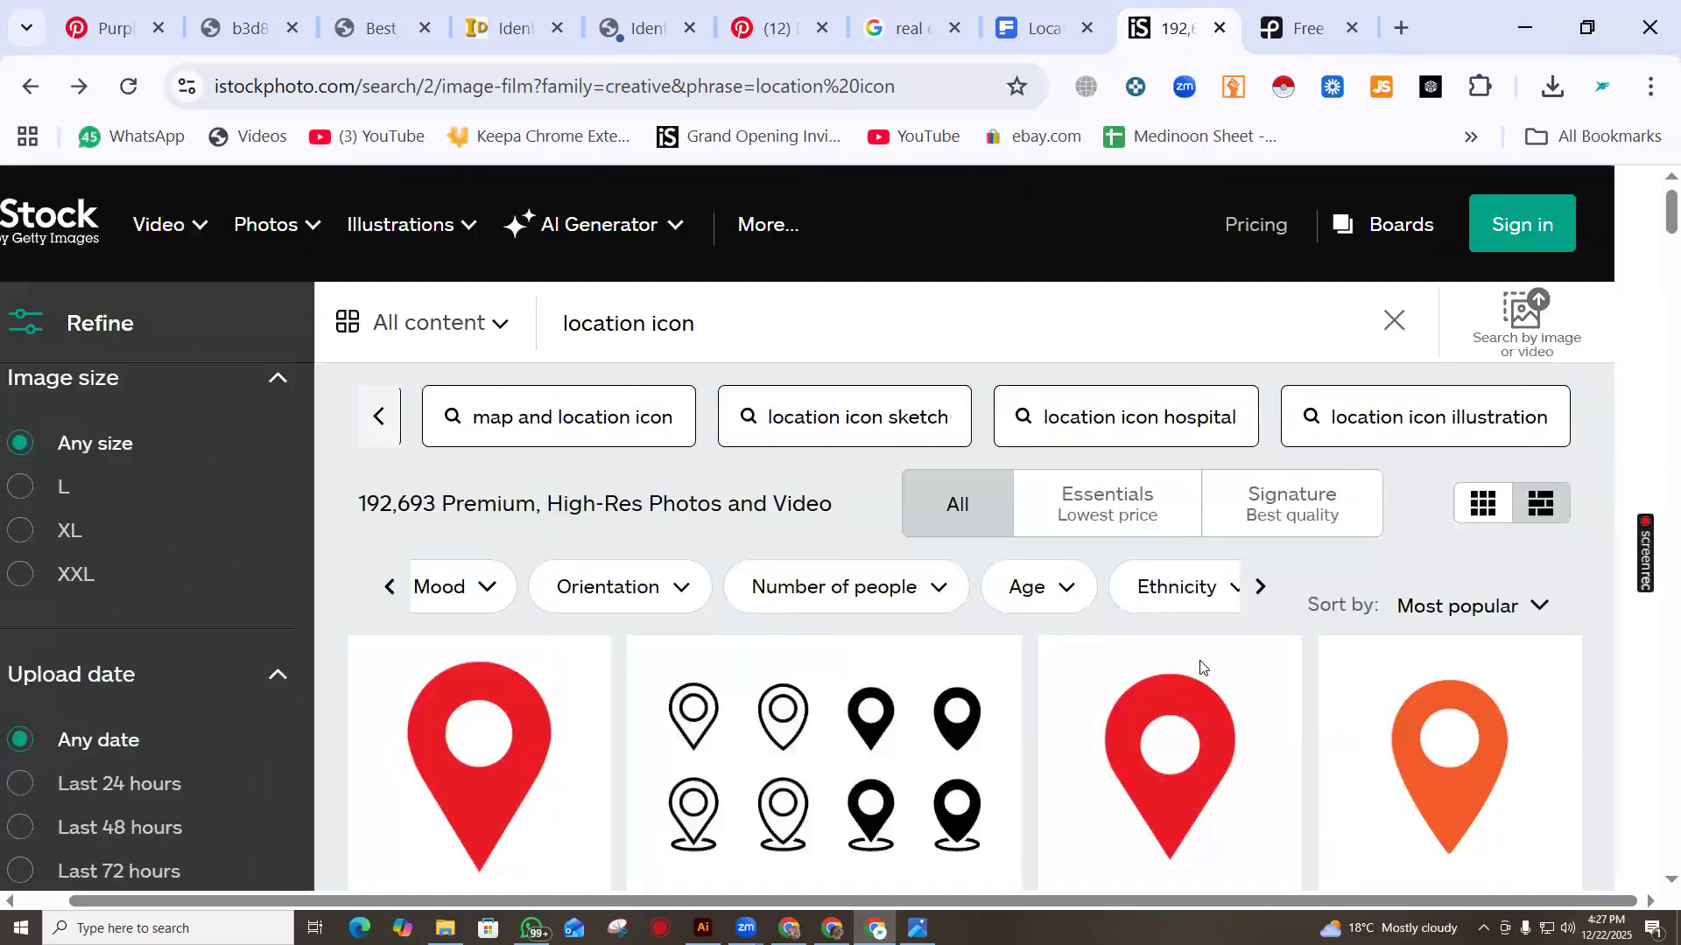
# Restrict the location icon results to Illustrations
pyautogui.click(379, 227)
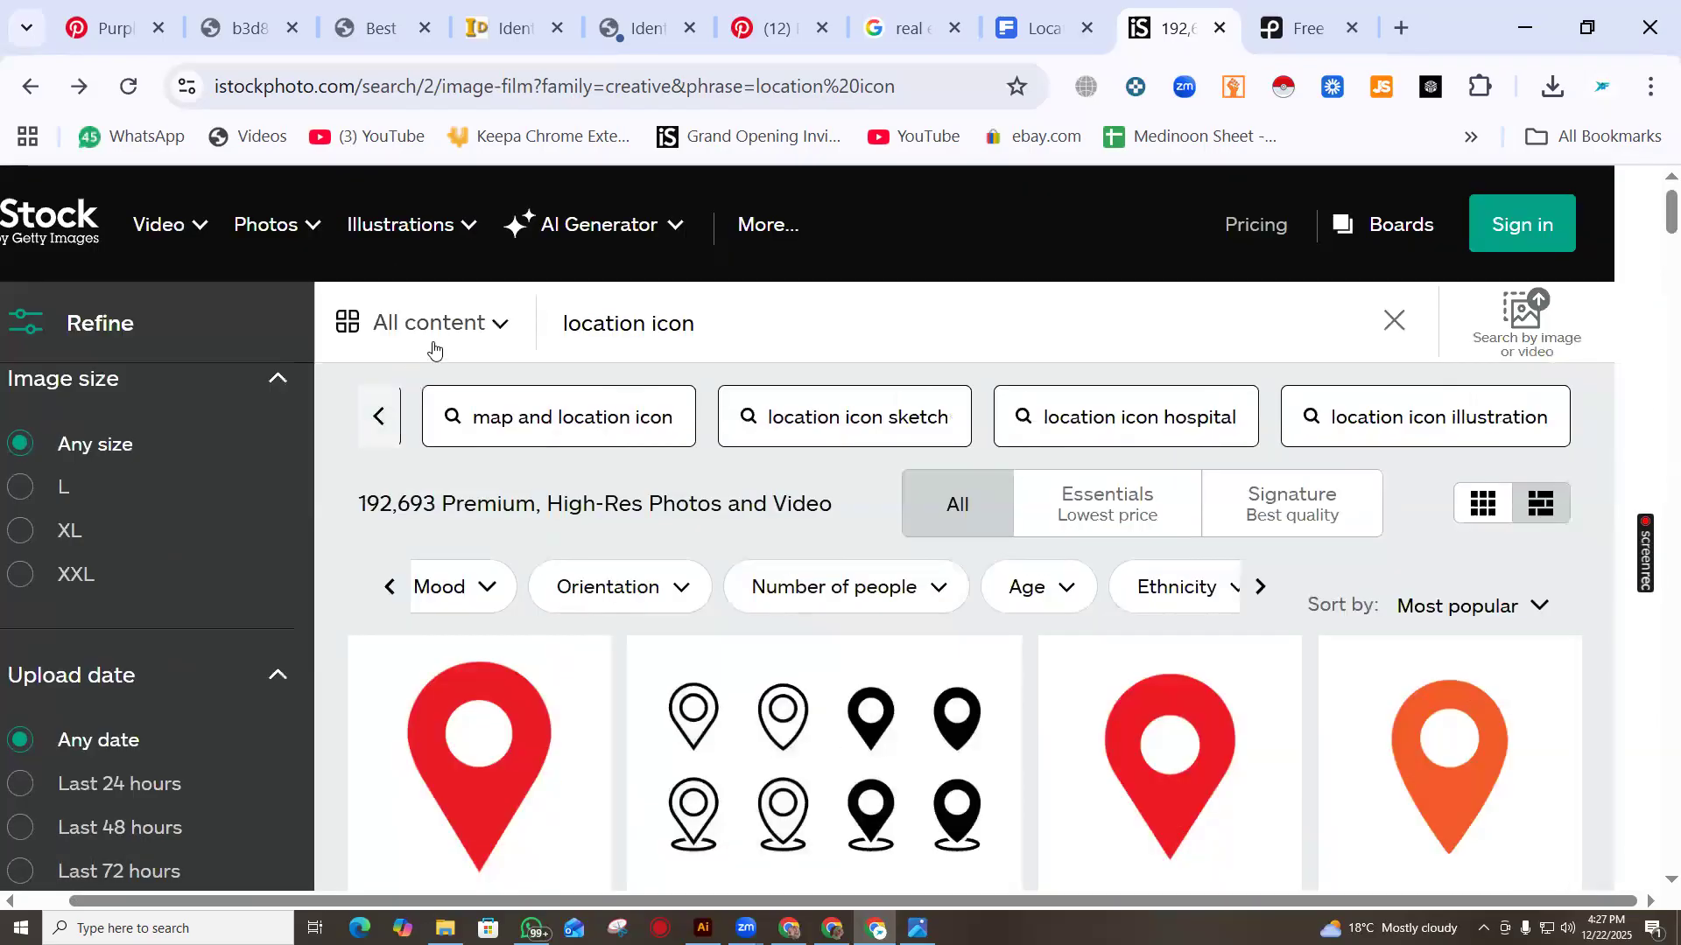
pyautogui.click(434, 349)
pyautogui.scroll(-2, 427, 495)
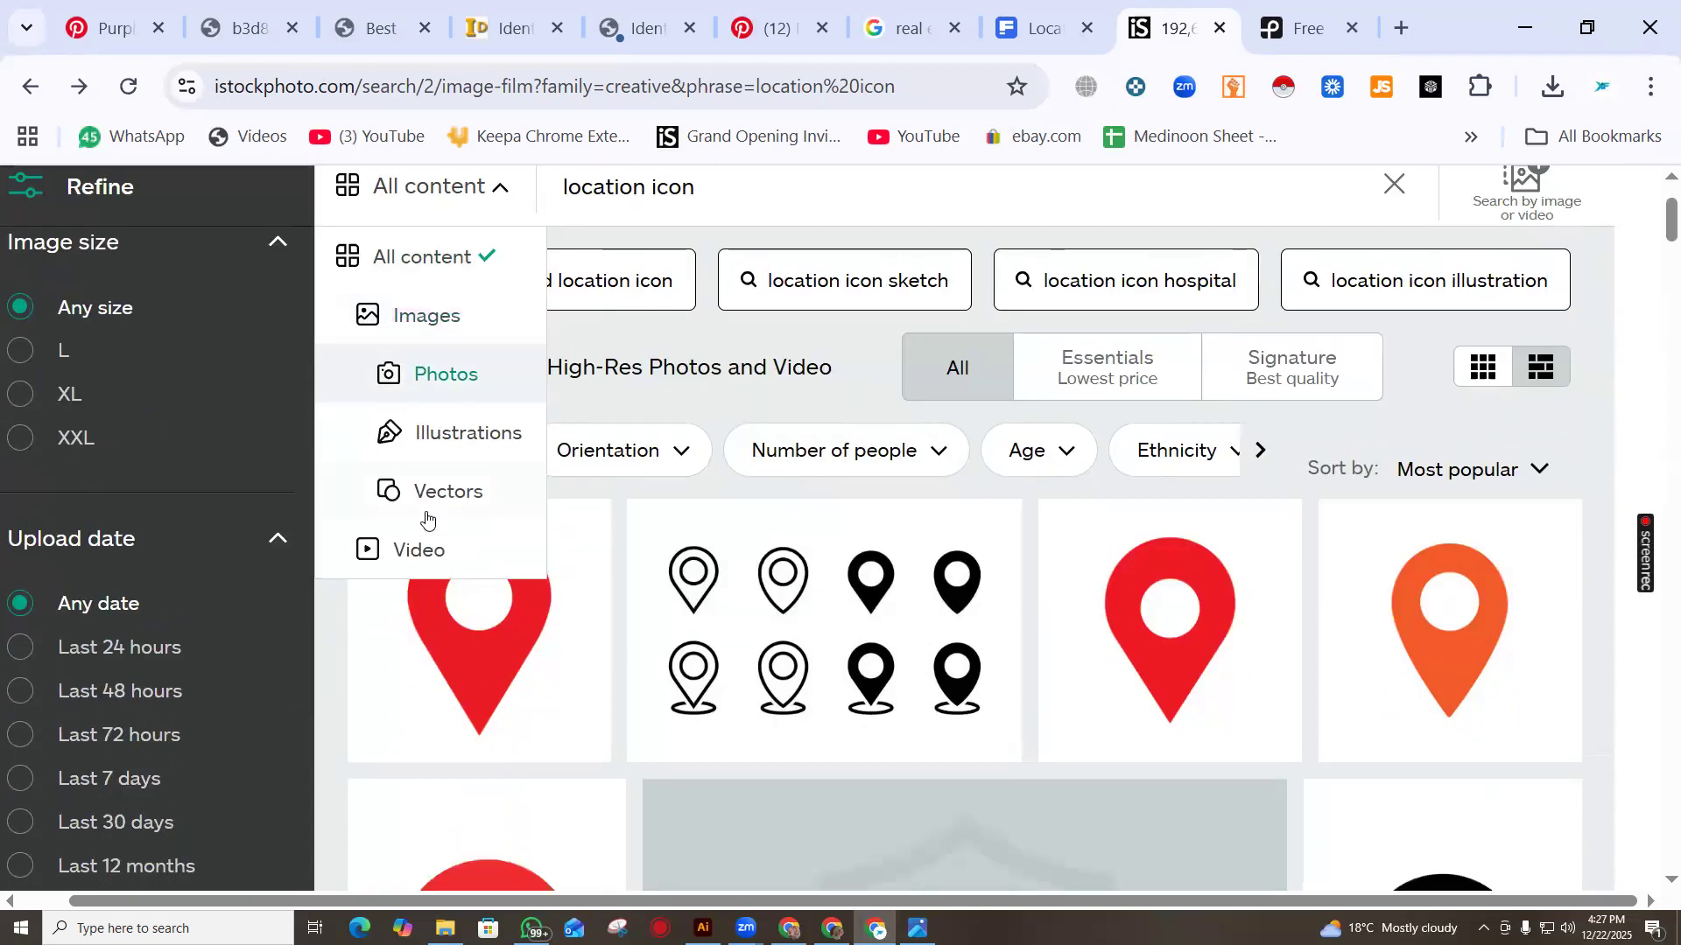
pyautogui.click(462, 435)
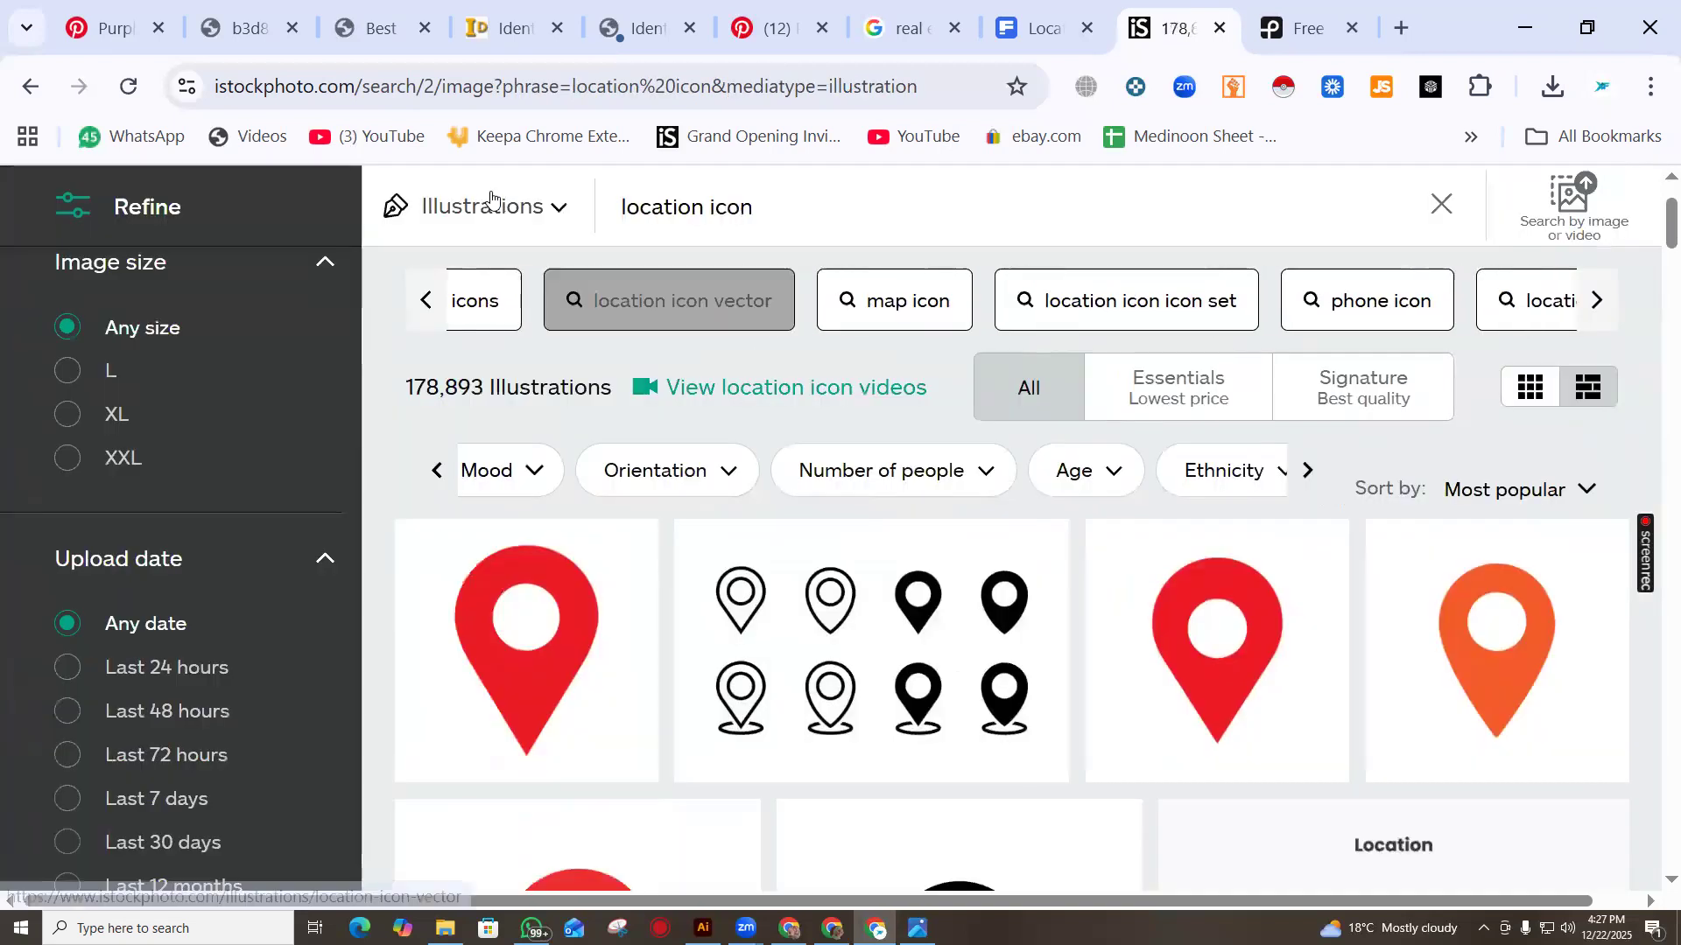
pyautogui.scroll(2, 491, 210)
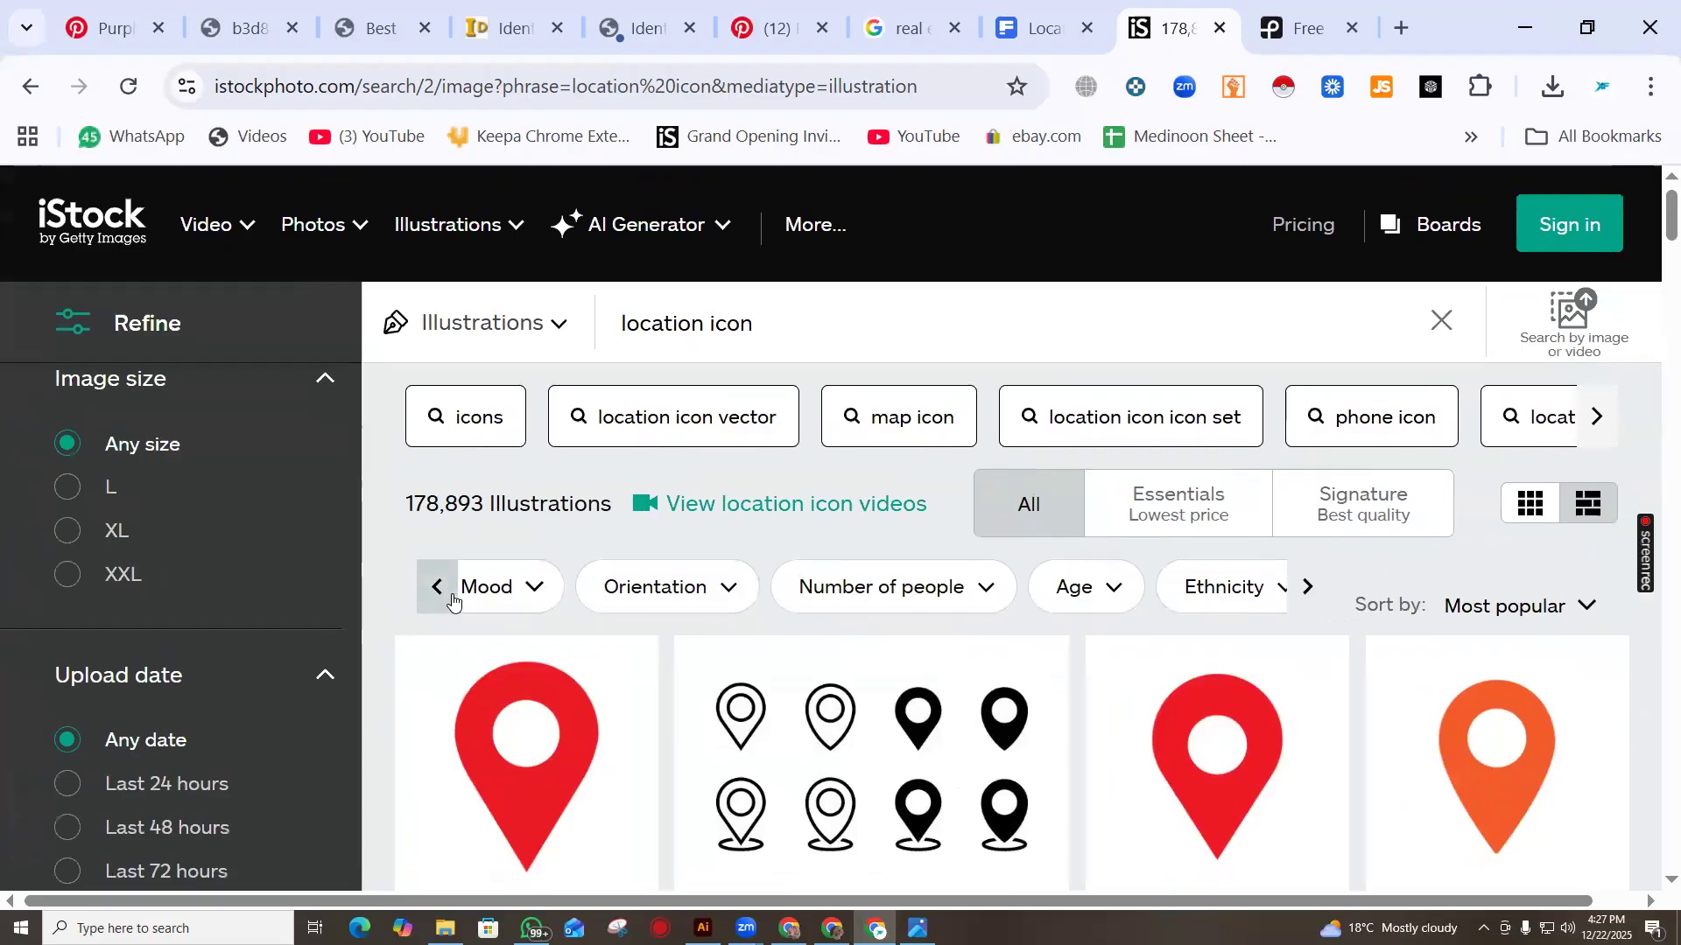
# View the Color & Mood filter options for the illustration results
pyautogui.click(448, 600)
pyautogui.click(446, 600)
pyautogui.scroll(-3, 445, 599)
pyautogui.scroll(3, 911, 724)
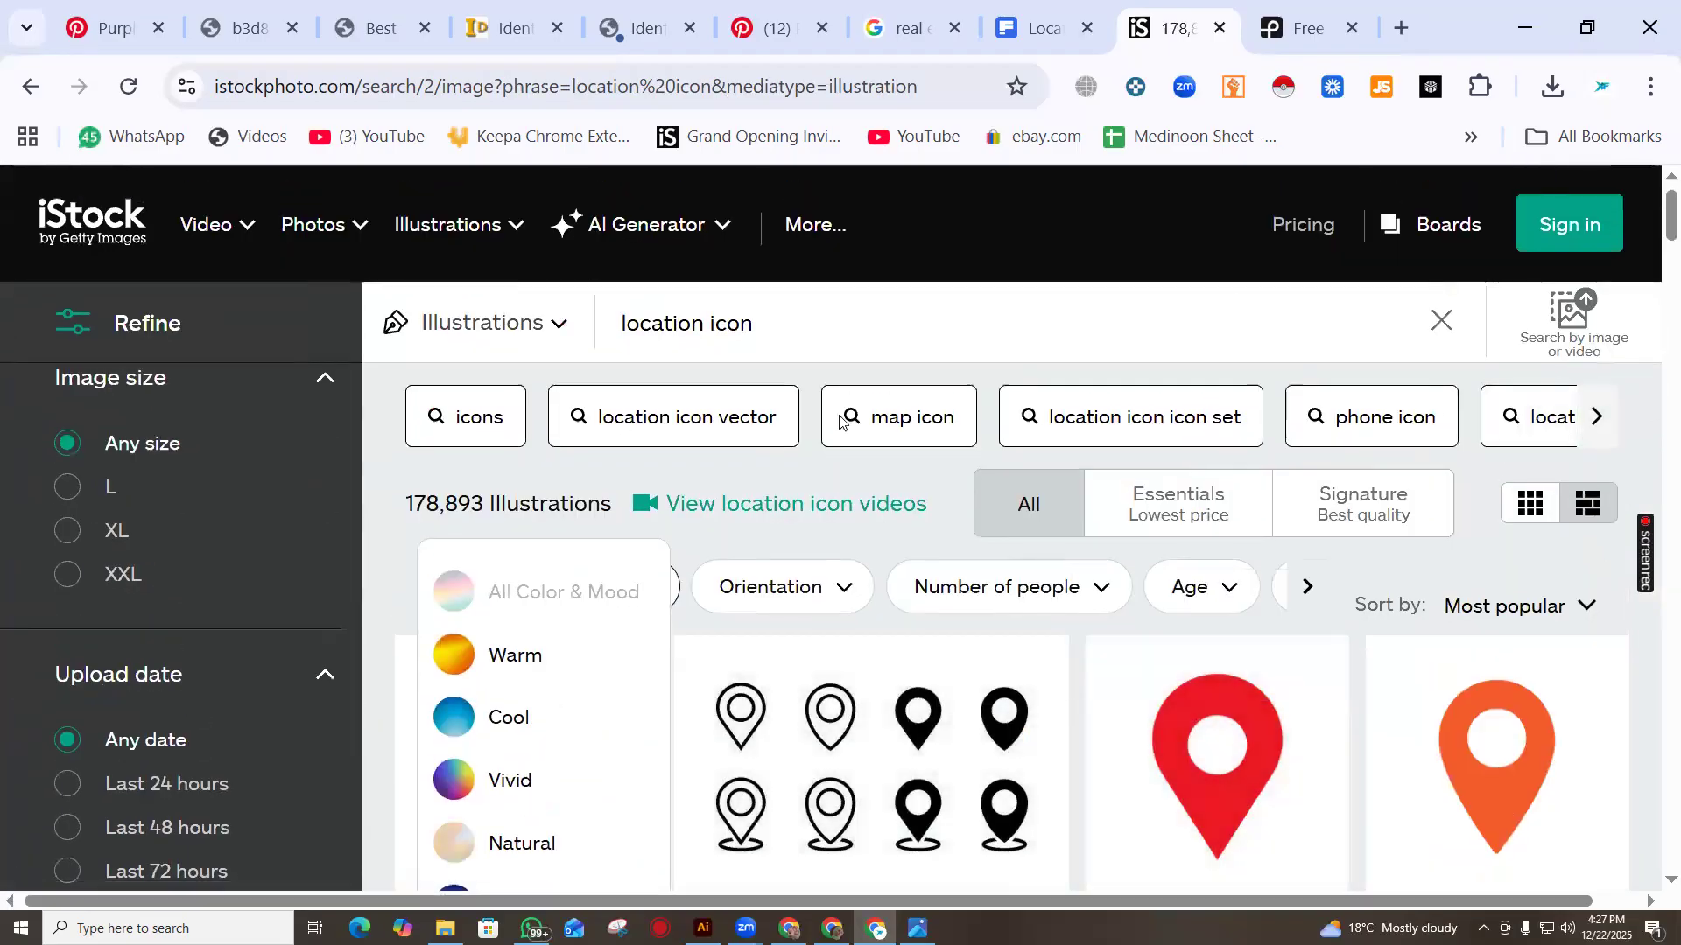
# View the black map pin glyph icon's page and open its preview image in a separate browser tab
pyautogui.scroll(-7, 839, 422)
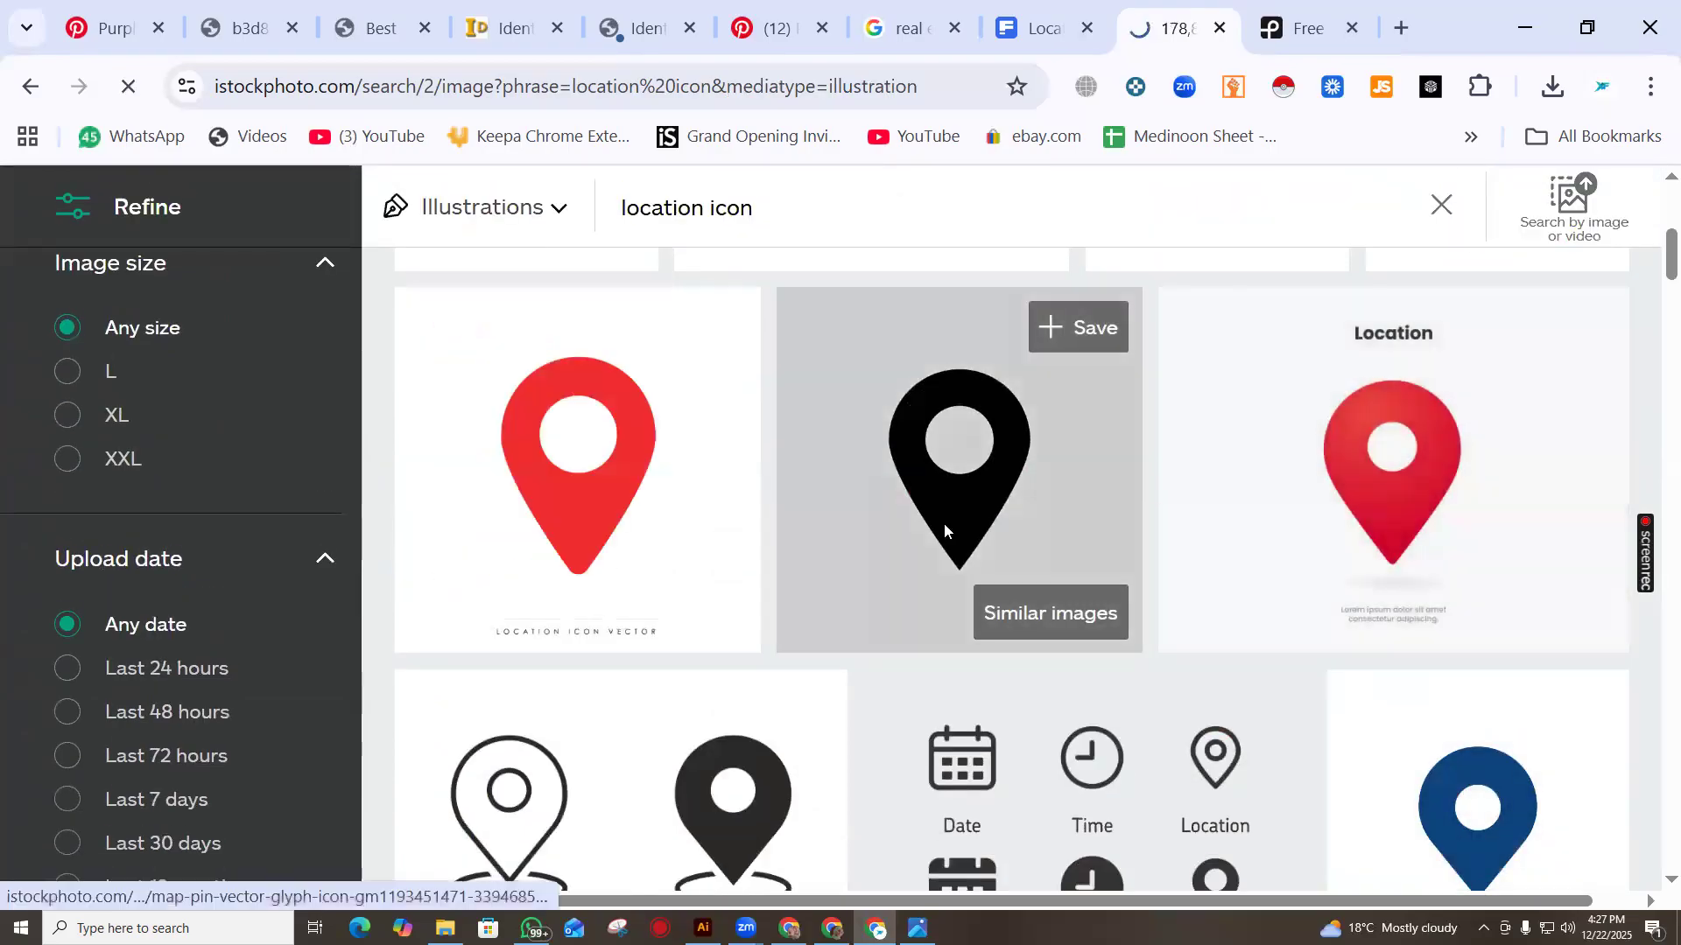
pyautogui.scroll(-3, 757, 453)
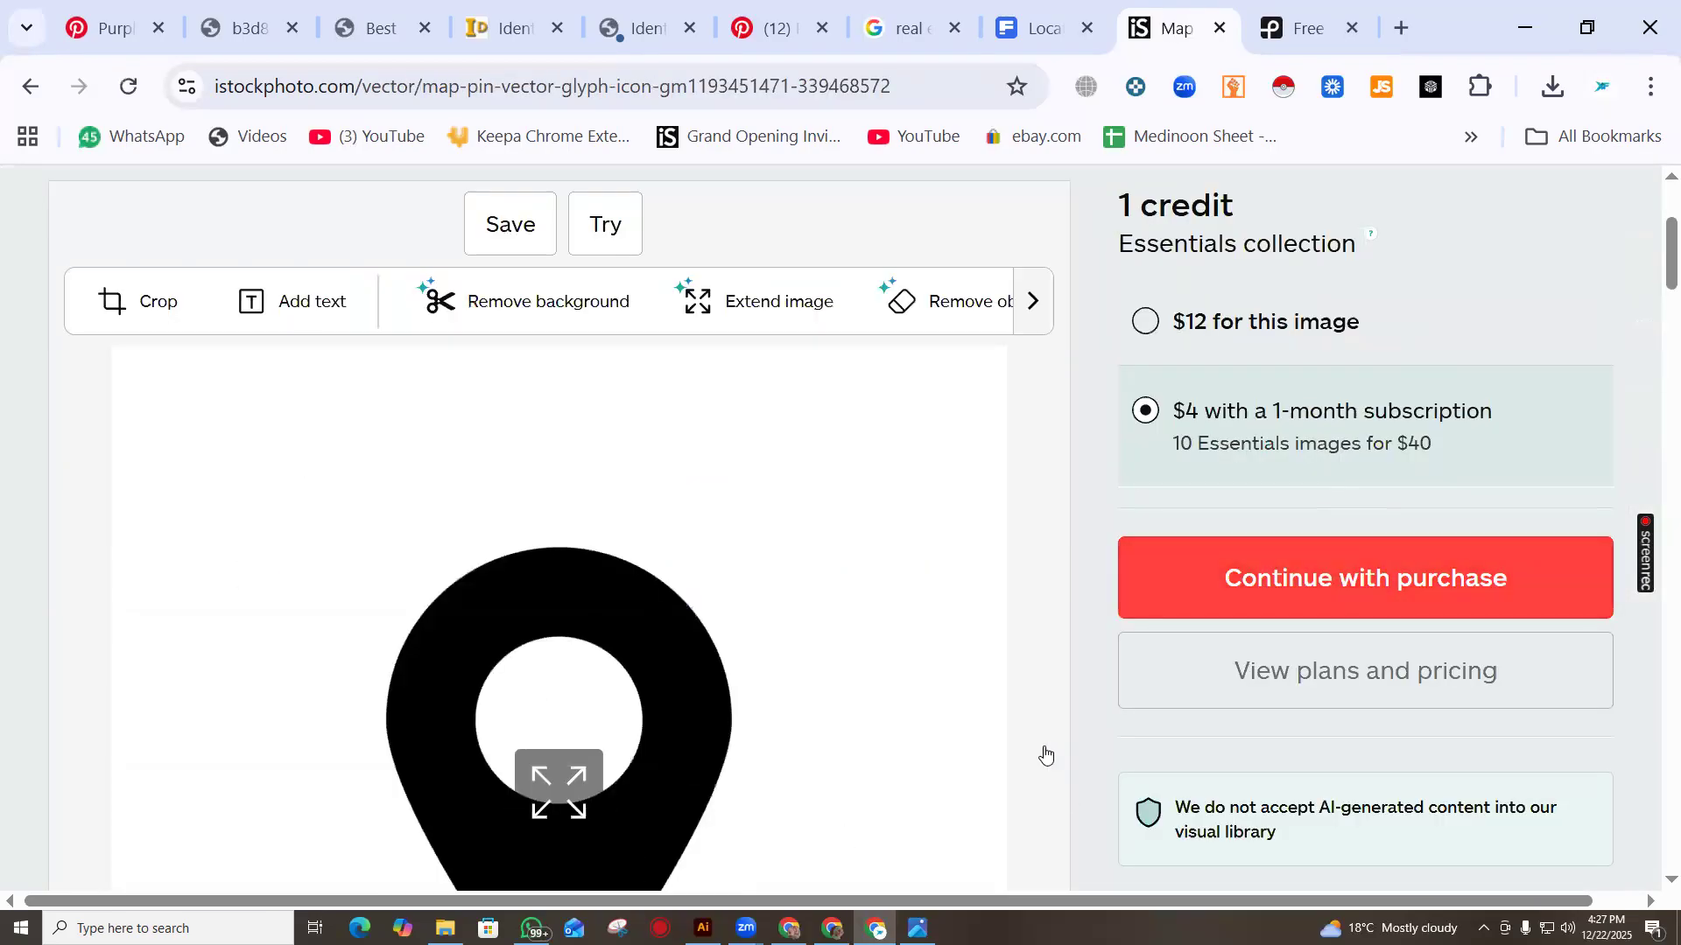
pyautogui.scroll(-3, 863, 476)
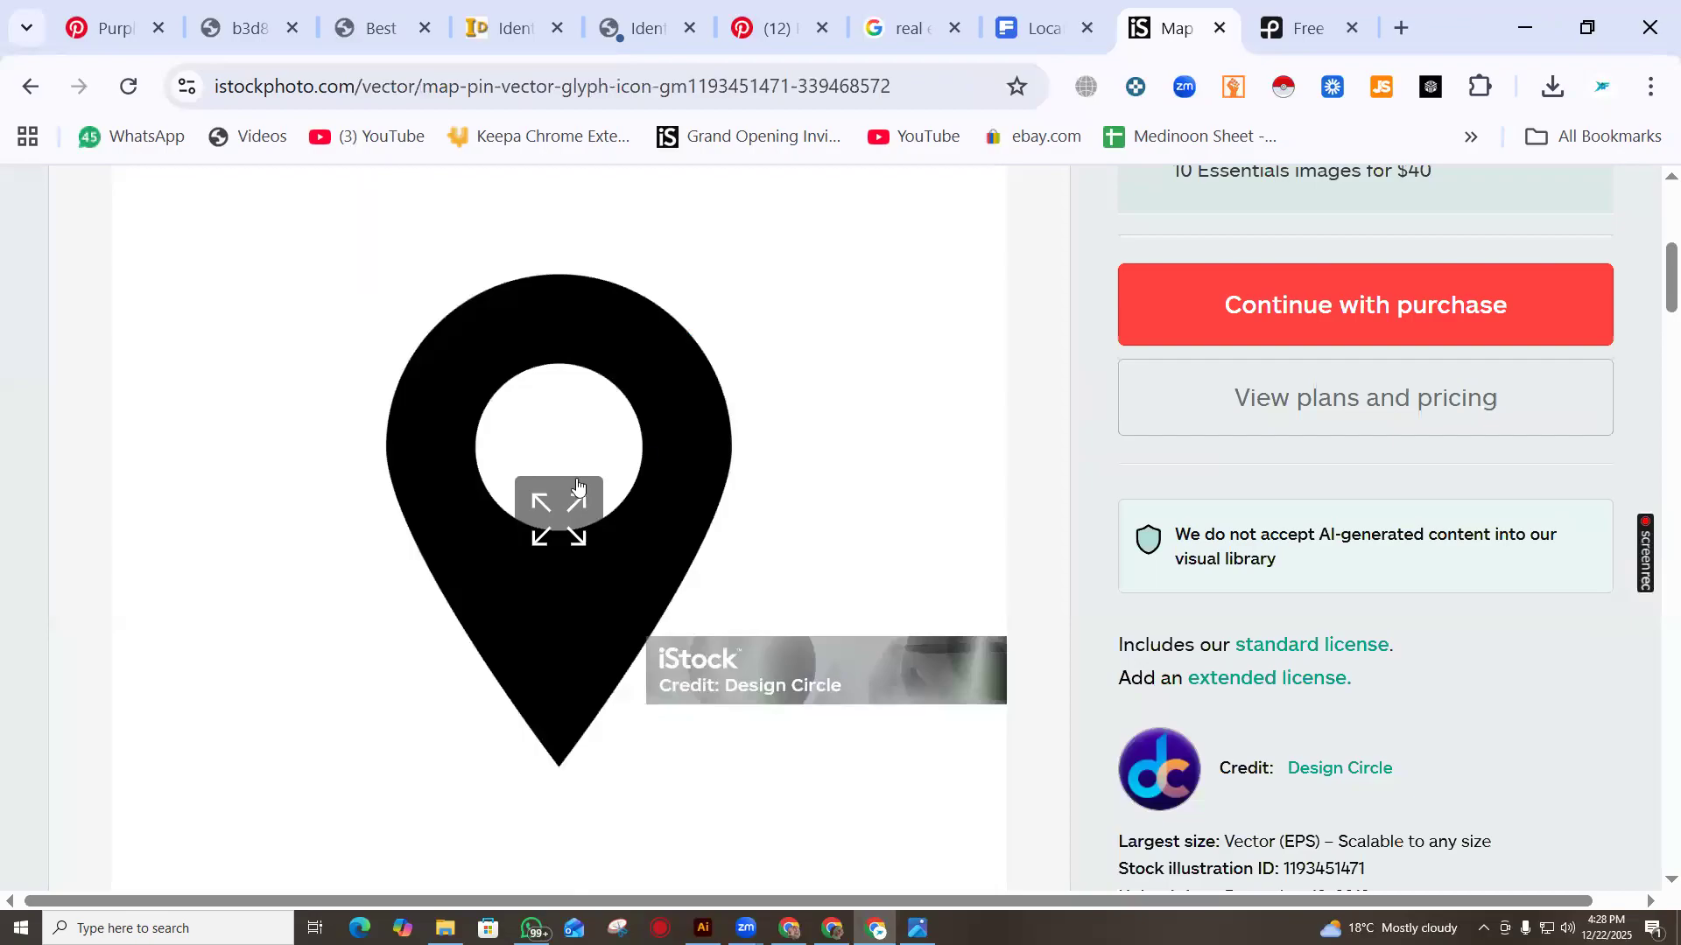
pyautogui.rightClick(655, 340)
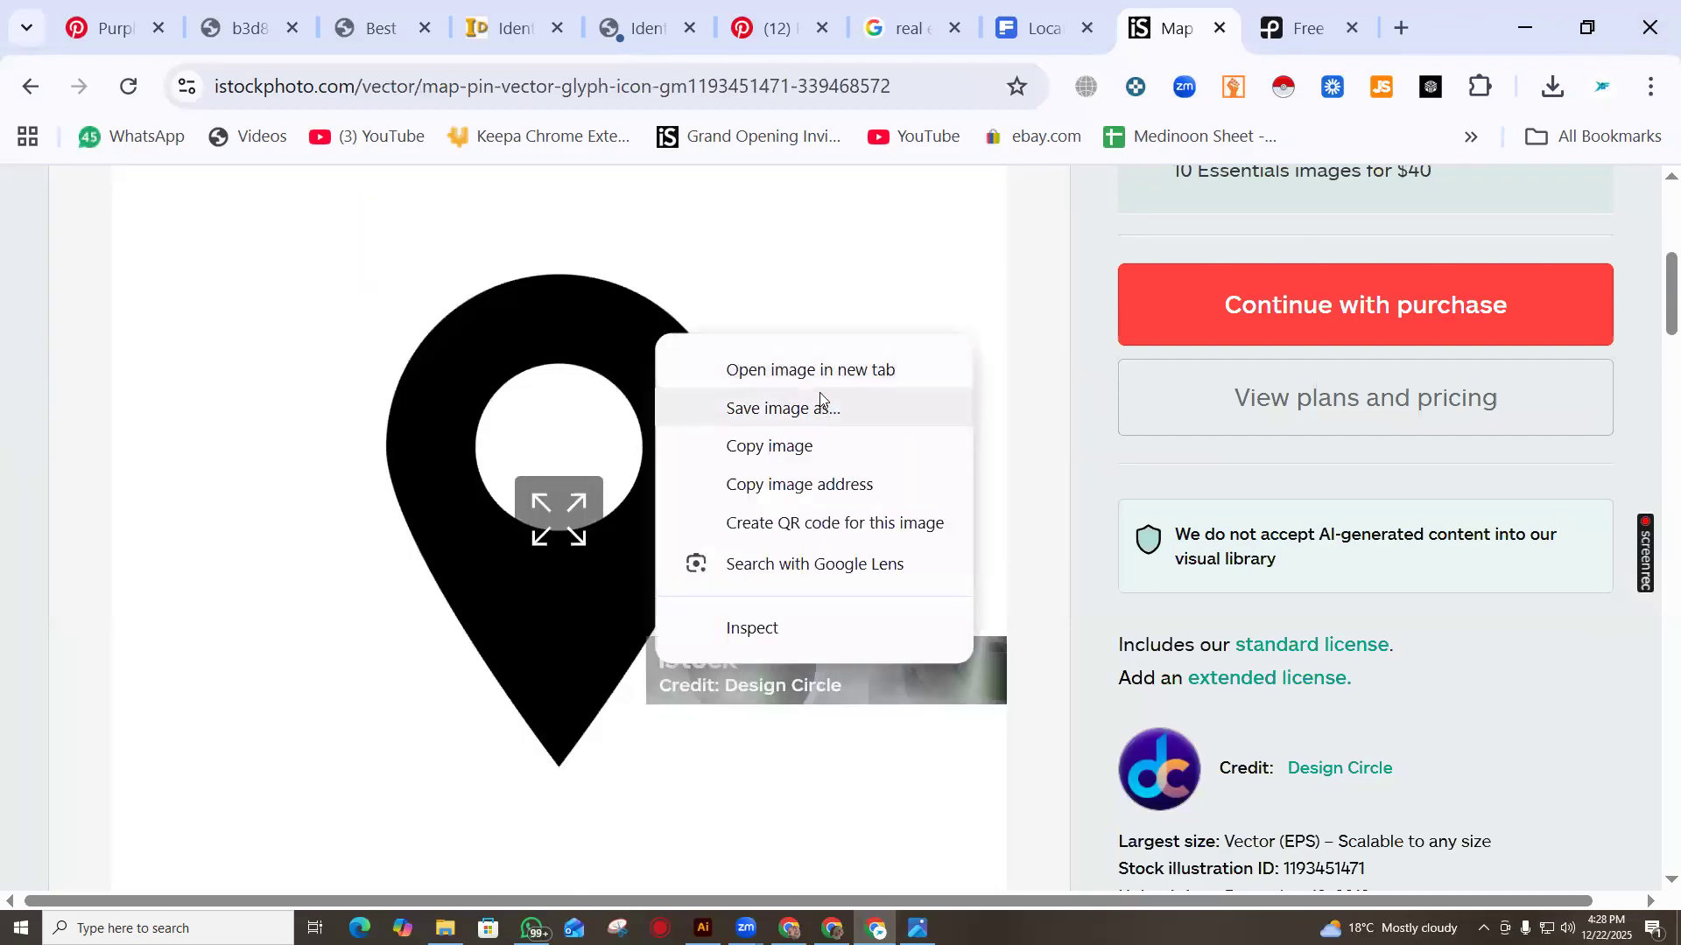
pyautogui.click(769, 371)
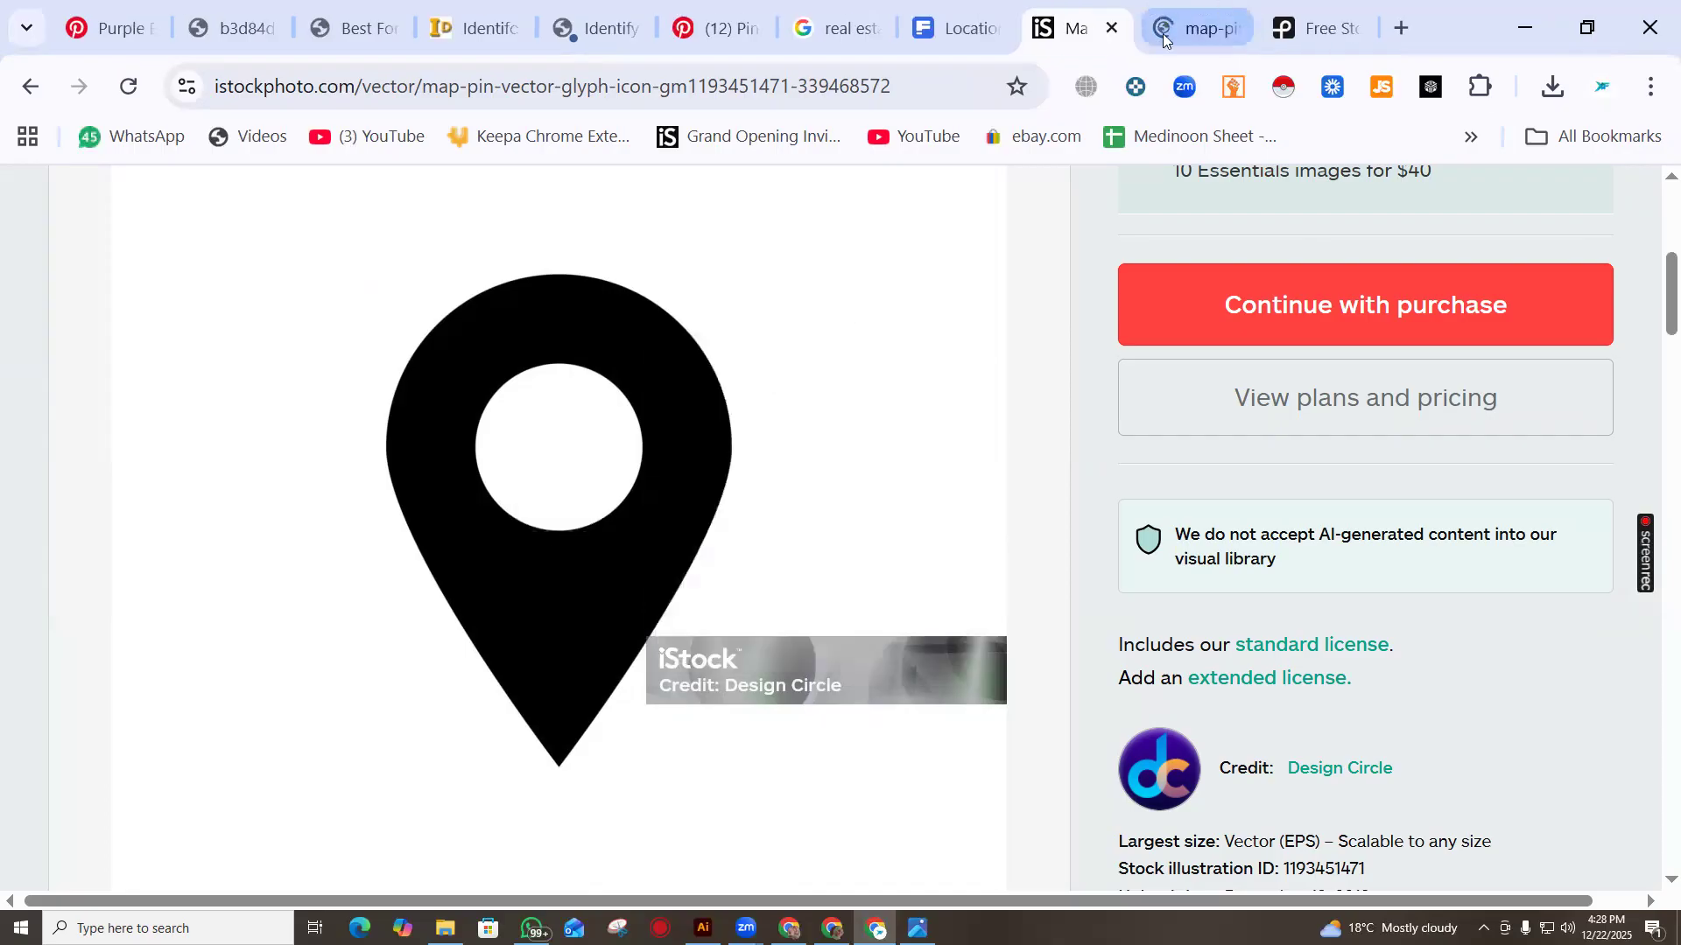
pyautogui.rightClick(631, 382)
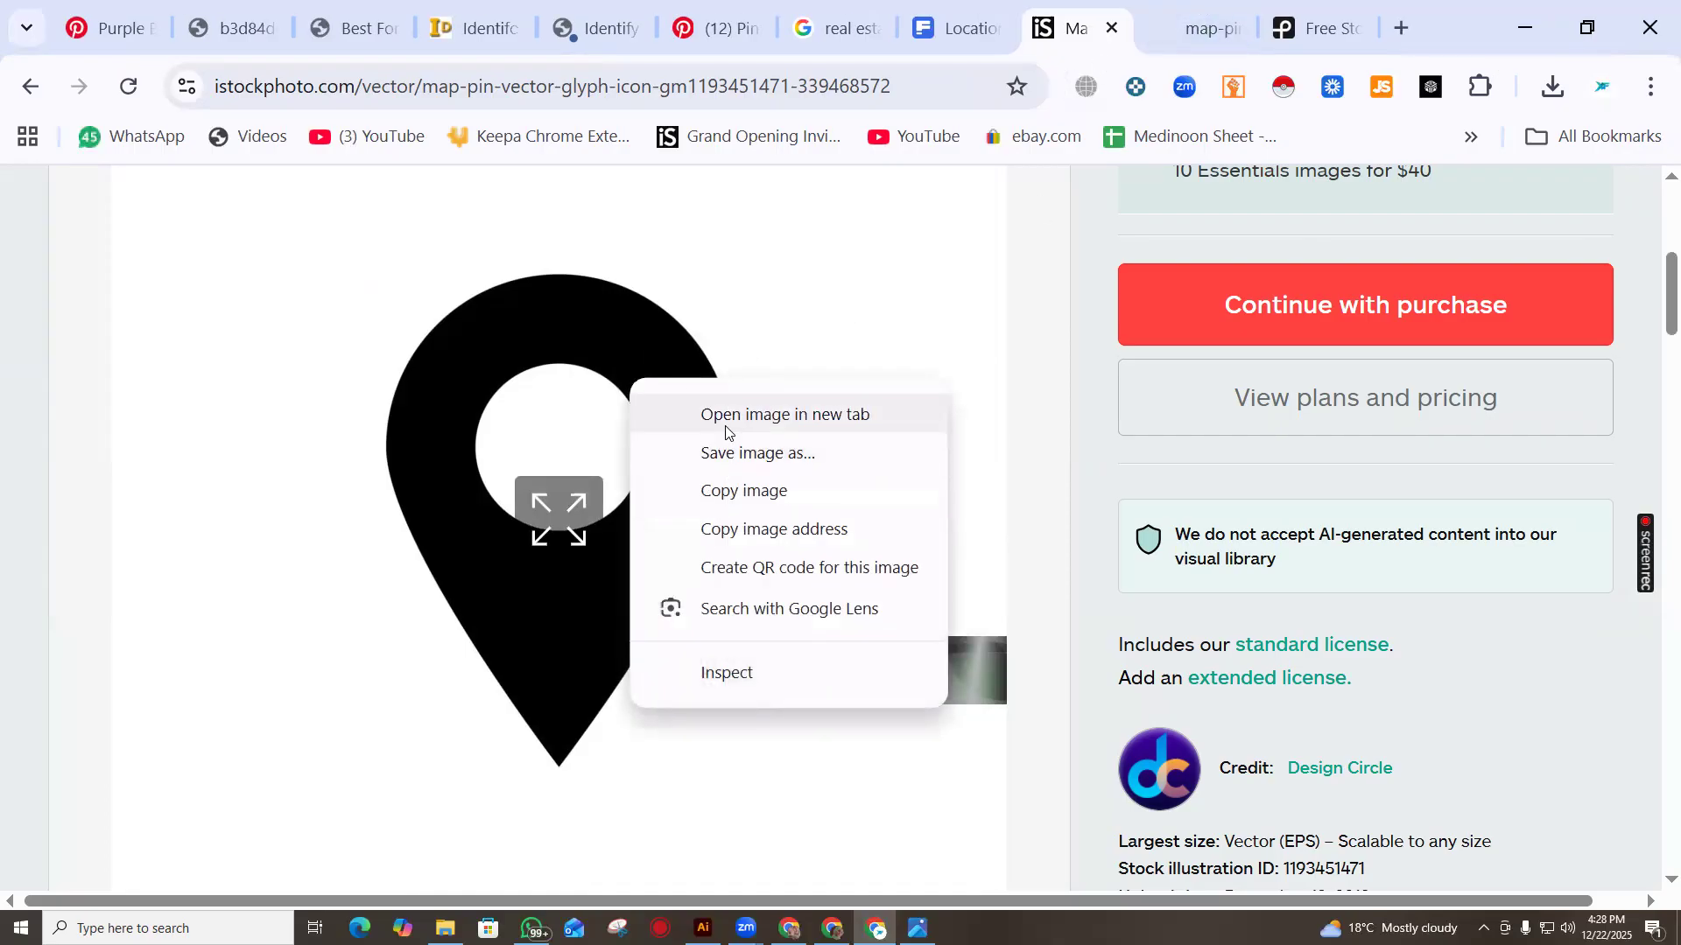
pyautogui.click(1199, 4)
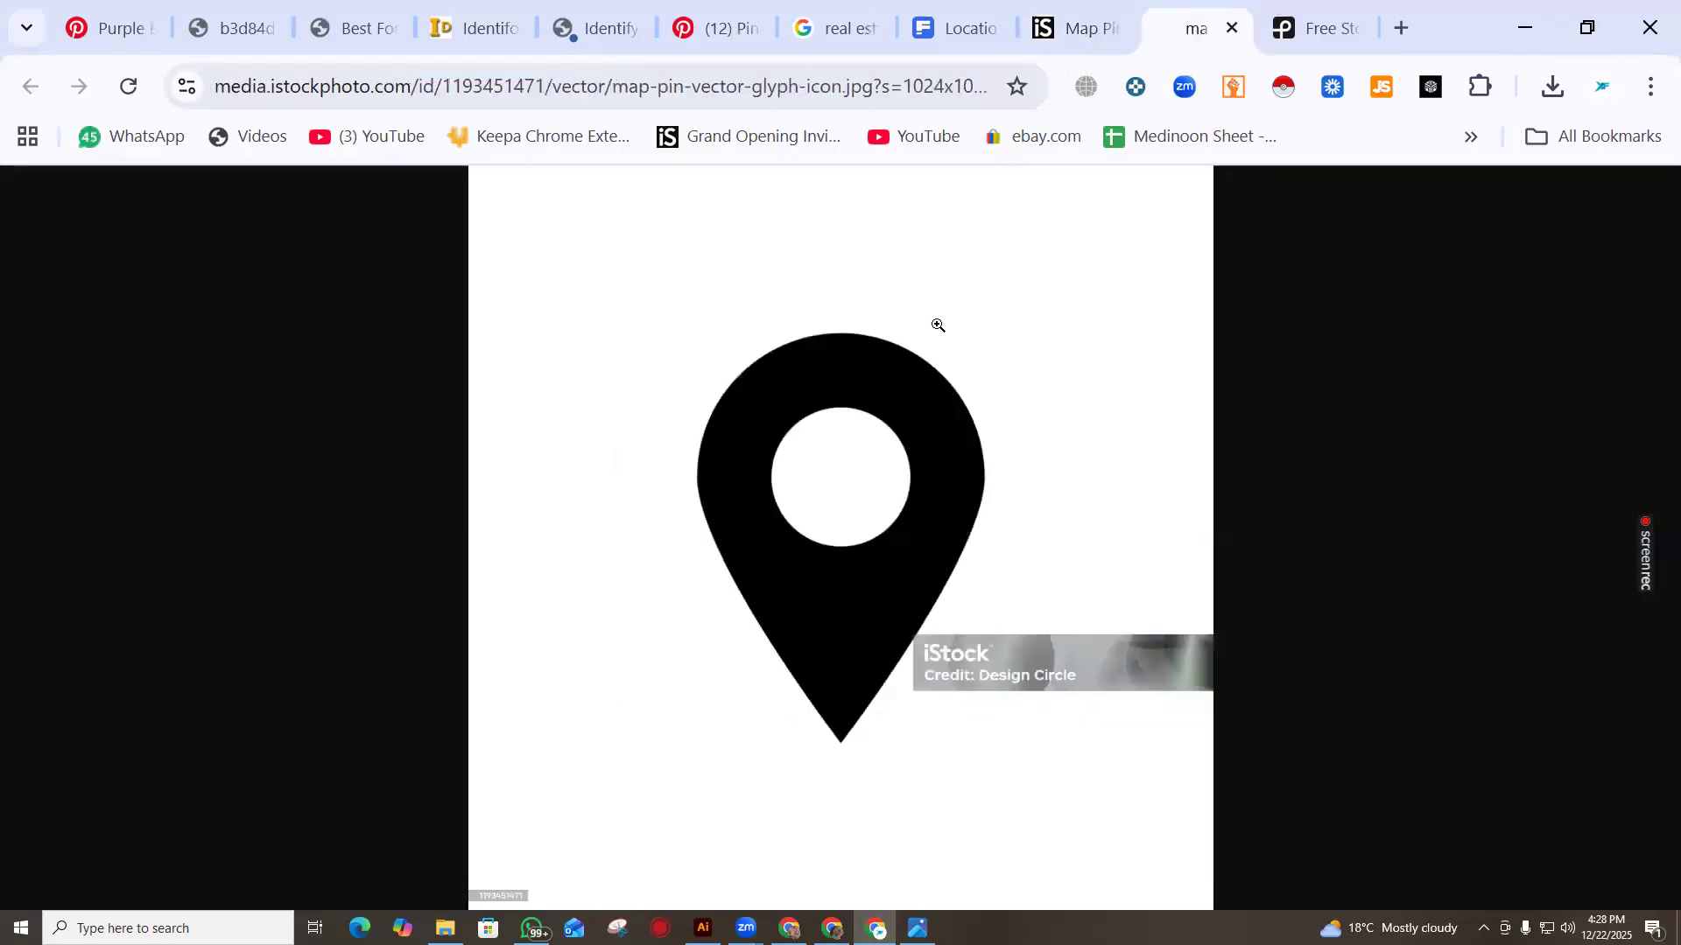
# Copy the black pin image, switch to Illustrator, delete the selected traced image and paste the pin onto the artboard
pyautogui.rightClick(933, 437)
pyautogui.click(1024, 551)
pyautogui.click(703, 928)
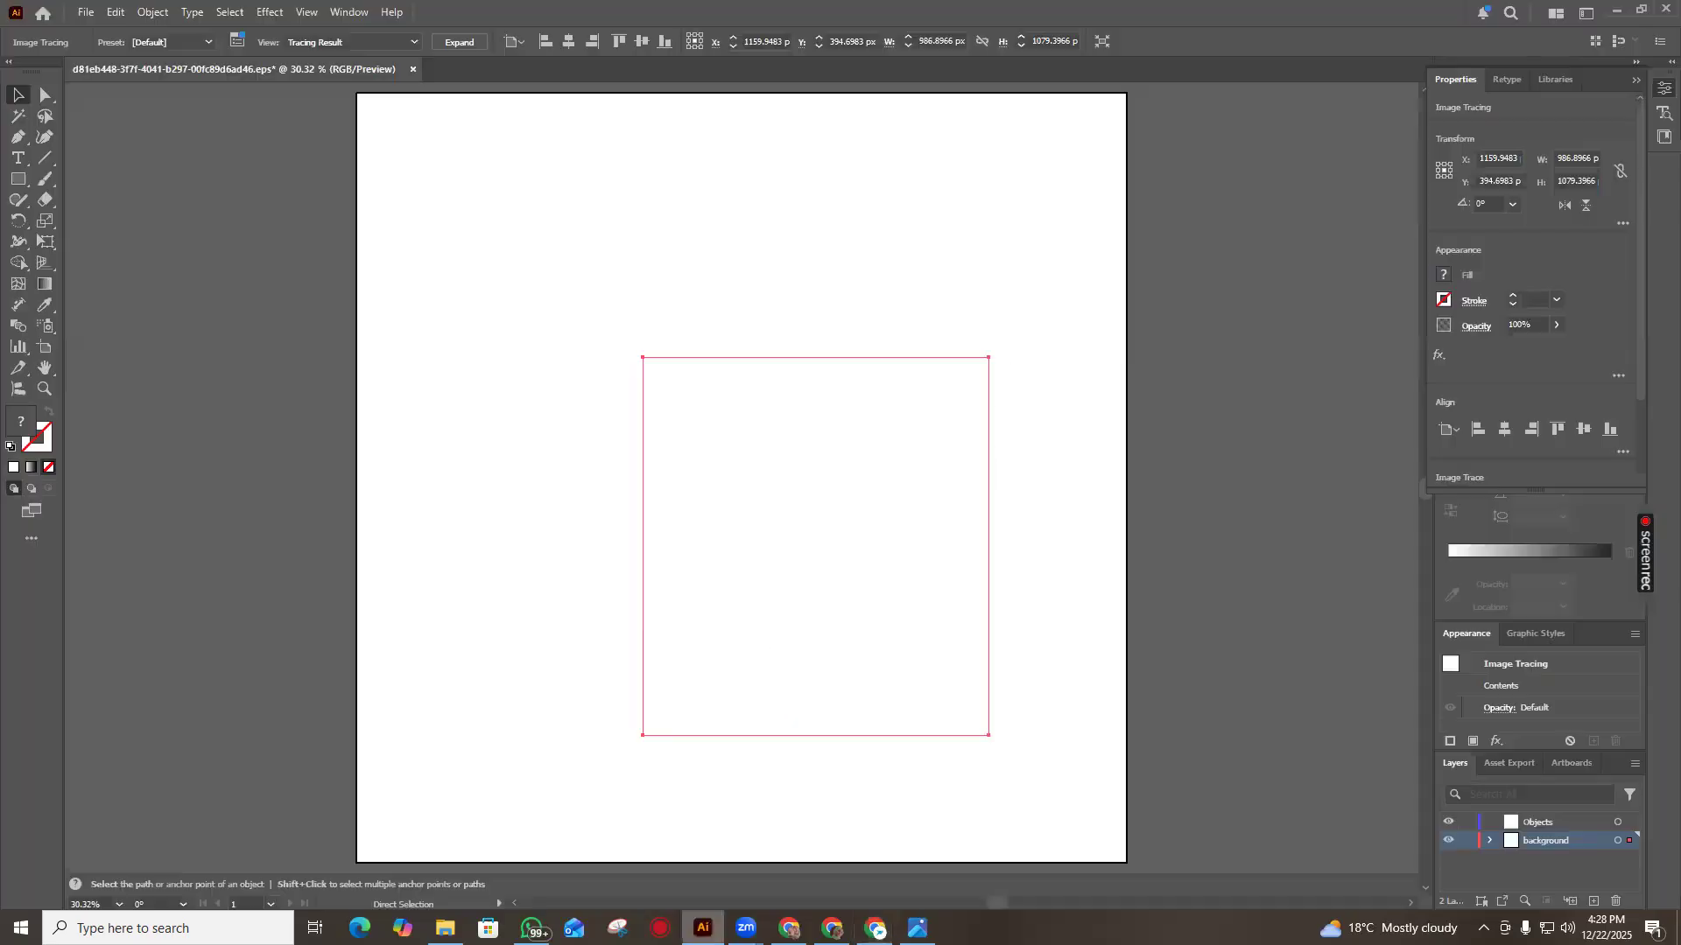
pyautogui.click(725, 502)
pyautogui.rightClick(558, 378)
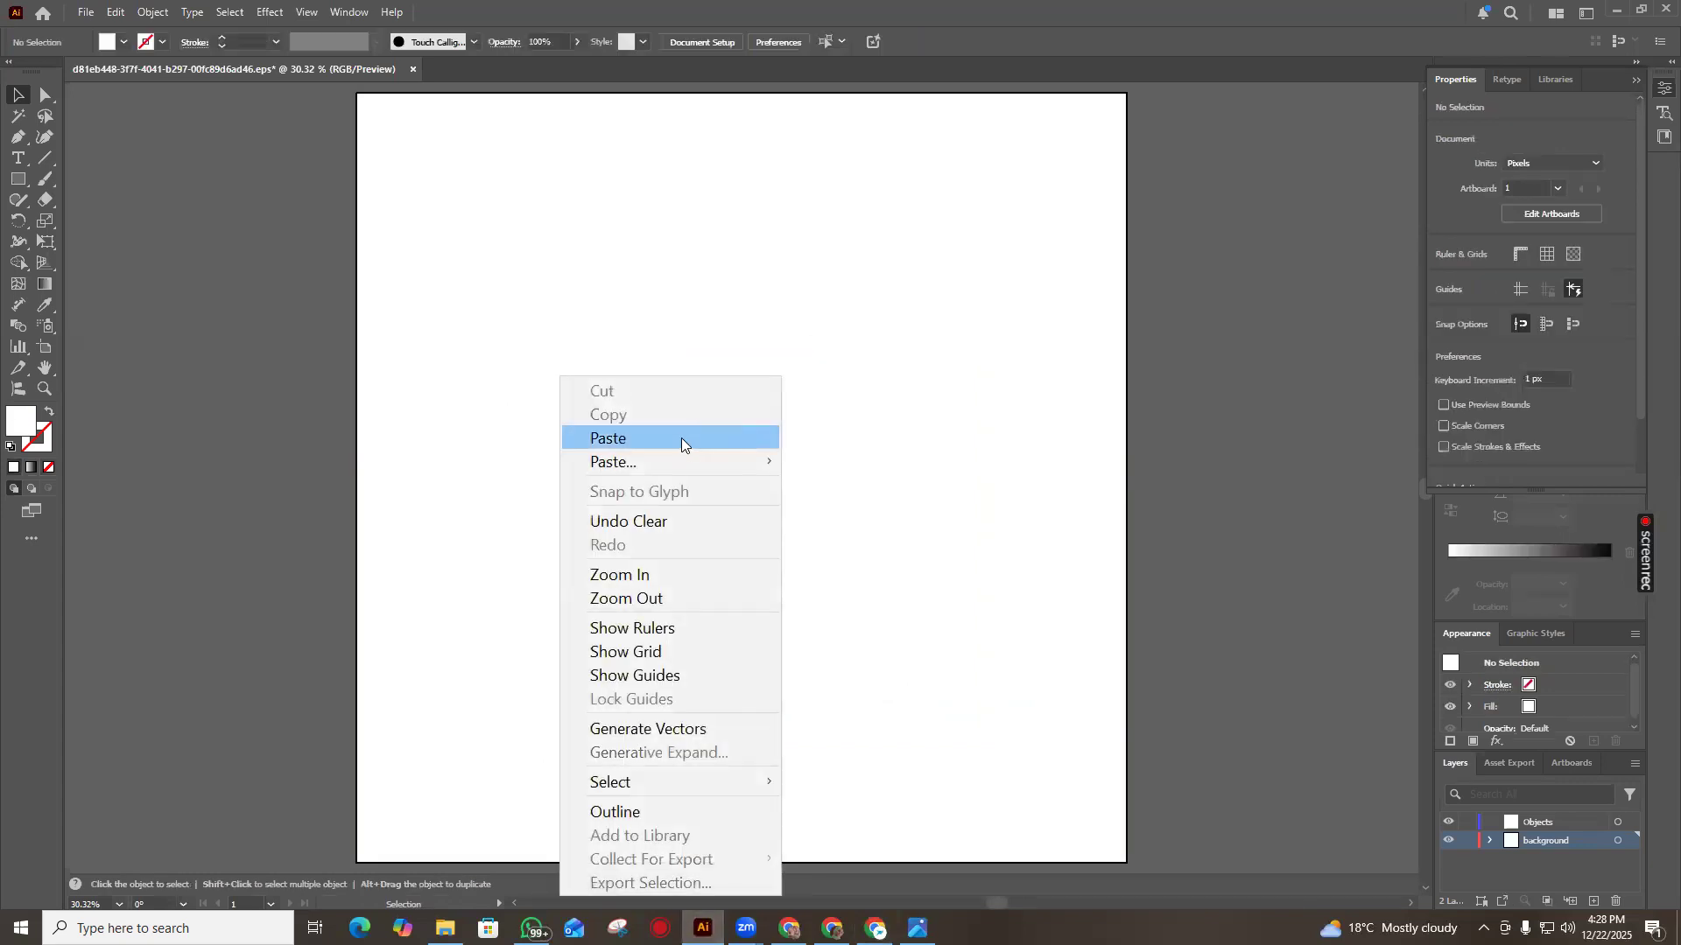
pyautogui.click(680, 440)
# Lock the pasted pin image on the artboard as a tracing reference
pyautogui.click(18, 137)
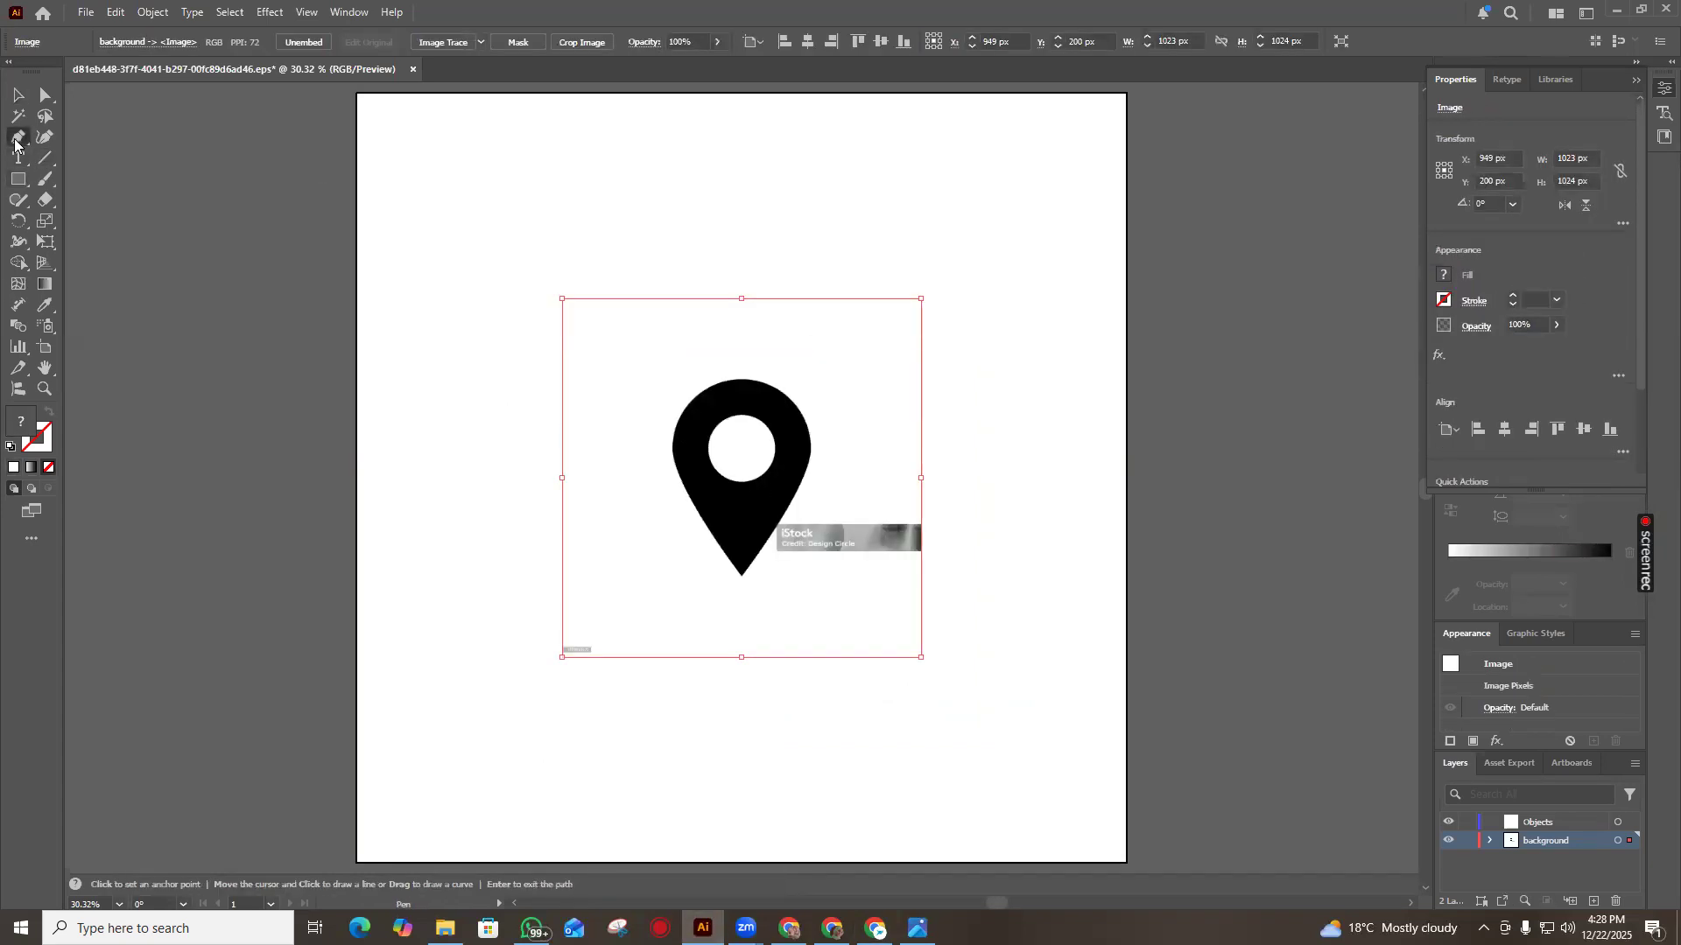
pyautogui.click(17, 94)
pyautogui.hotkey('ctrl', '2')
# Trace the pin's left outline with the Pen tool, from the bottom tip up to the top centre
pyautogui.click(18, 137)
pyautogui.click(23, 143)
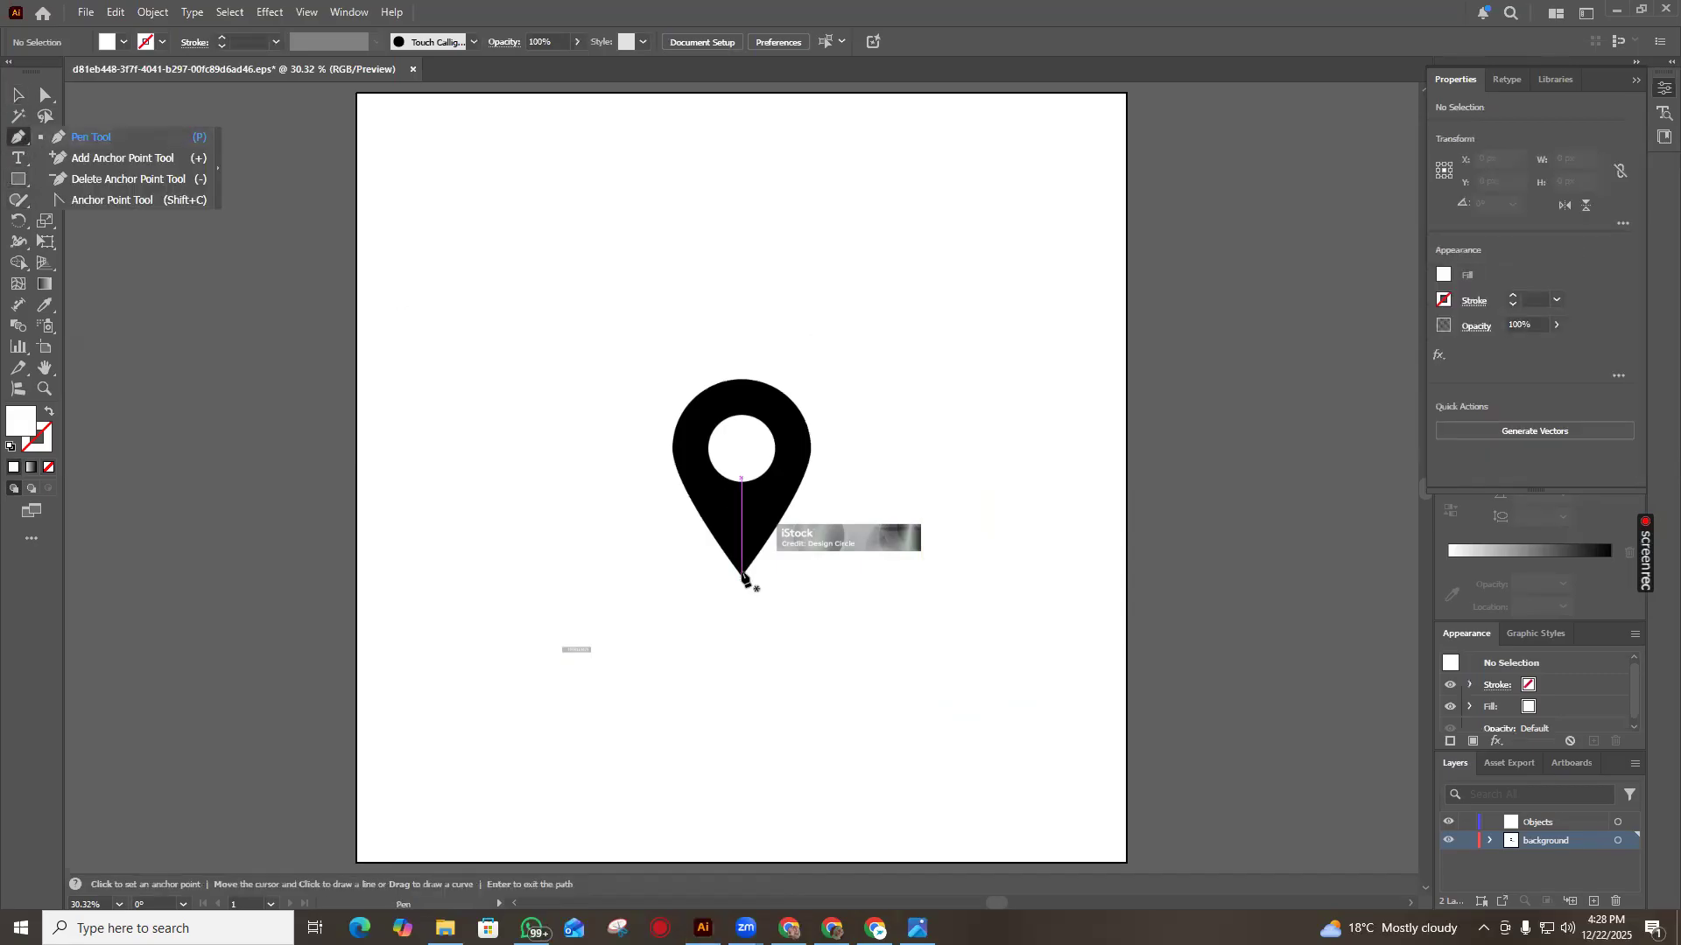
pyautogui.click(742, 574)
pyautogui.click(699, 516)
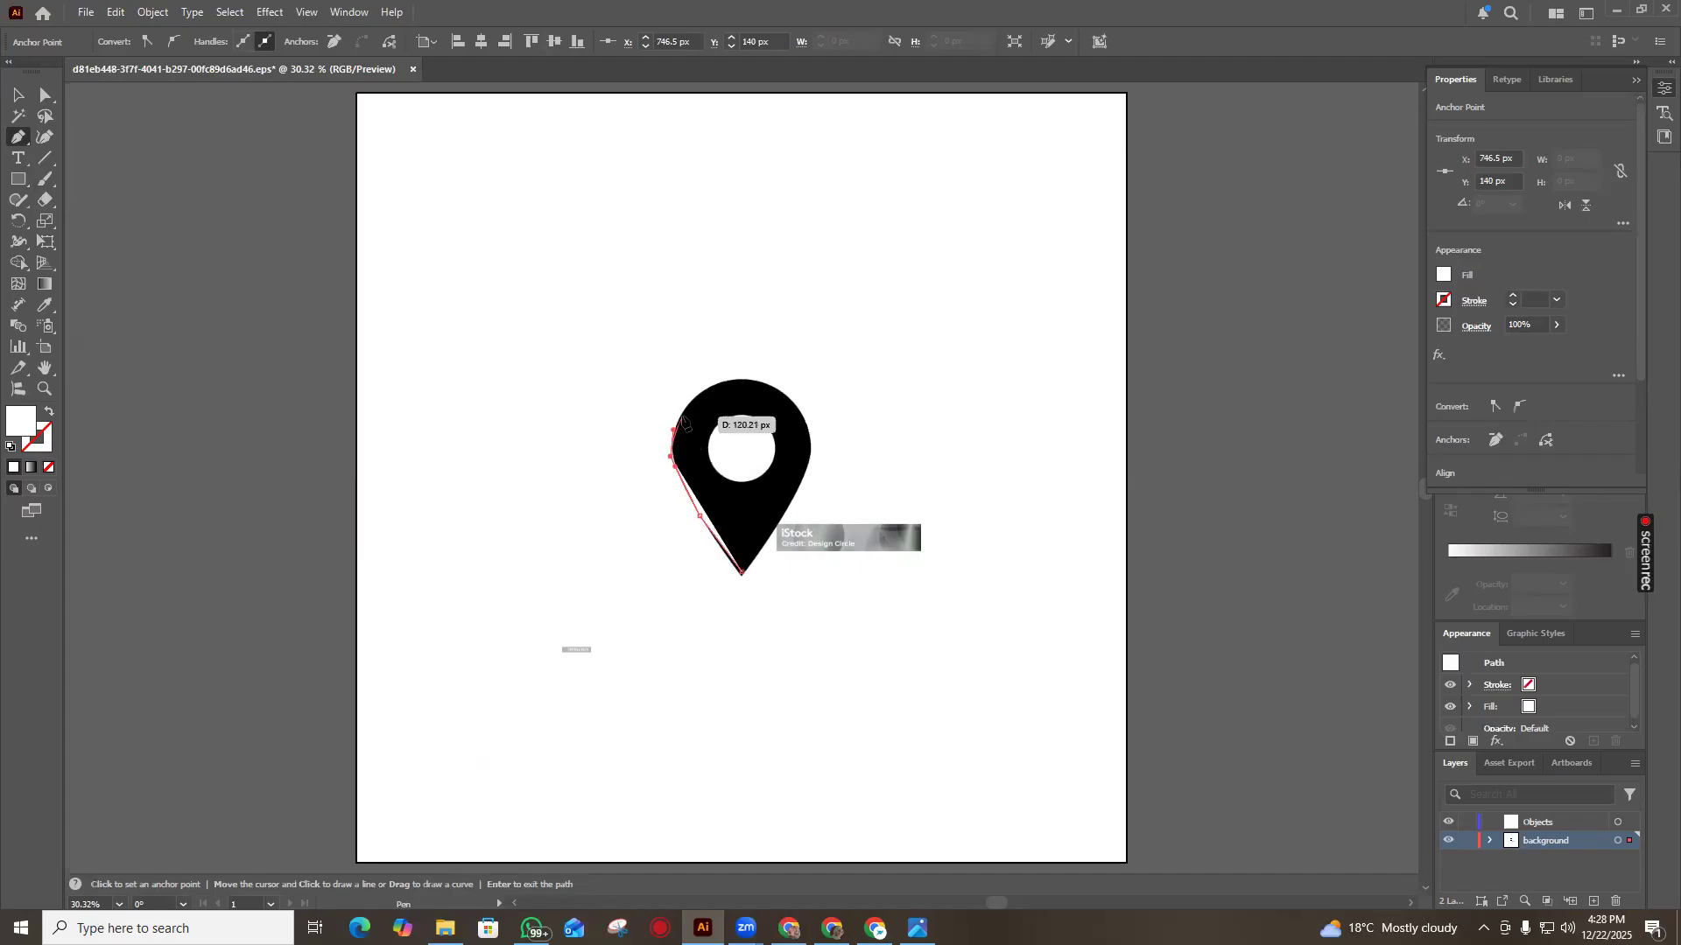
pyautogui.click(683, 418)
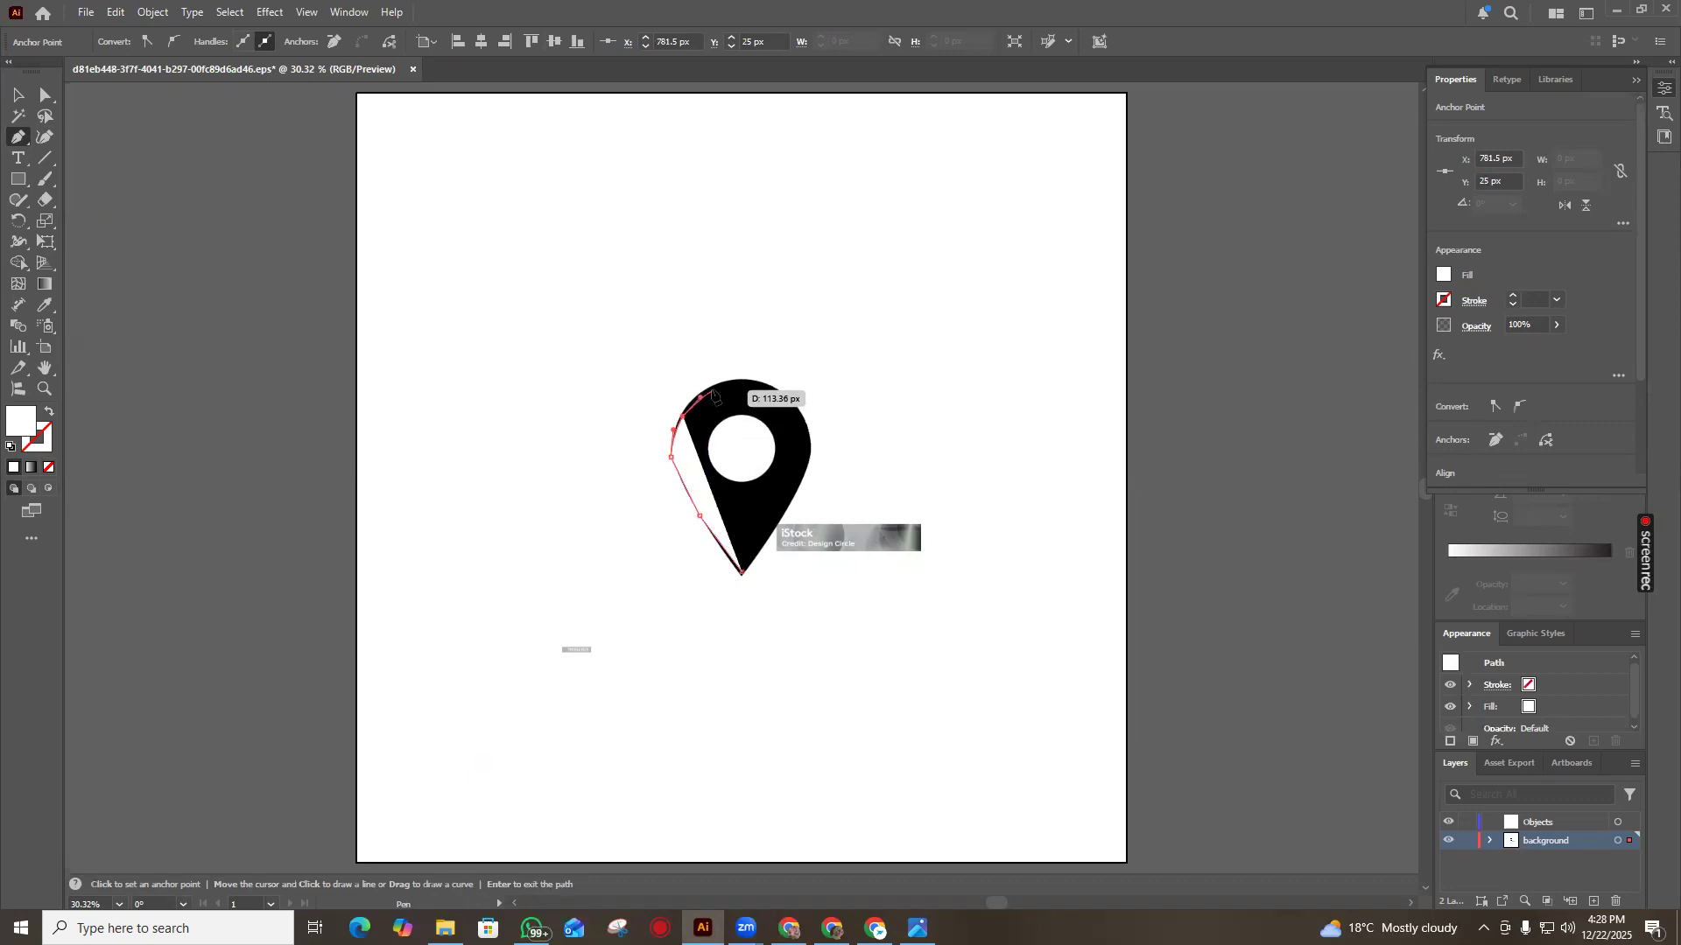
pyautogui.click(713, 391)
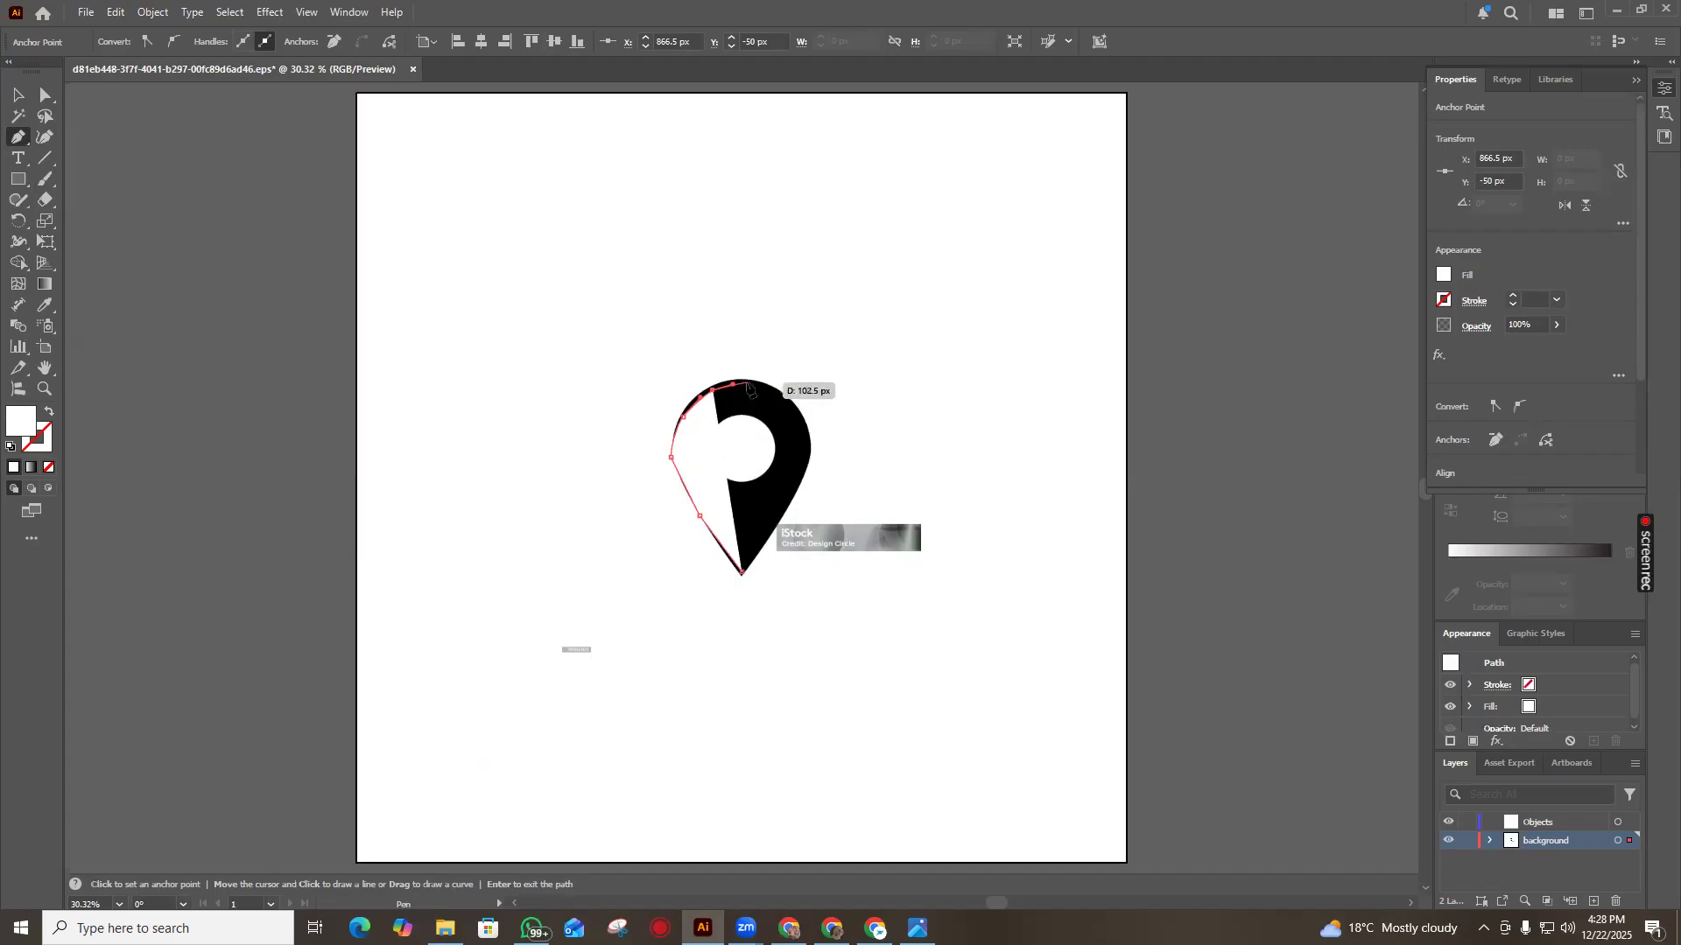
pyautogui.click(743, 386)
# Continue the pen path from the top centre along the pin's upper right curve
pyautogui.moveTo(758, 391); pyautogui.dragTo(749, 393)
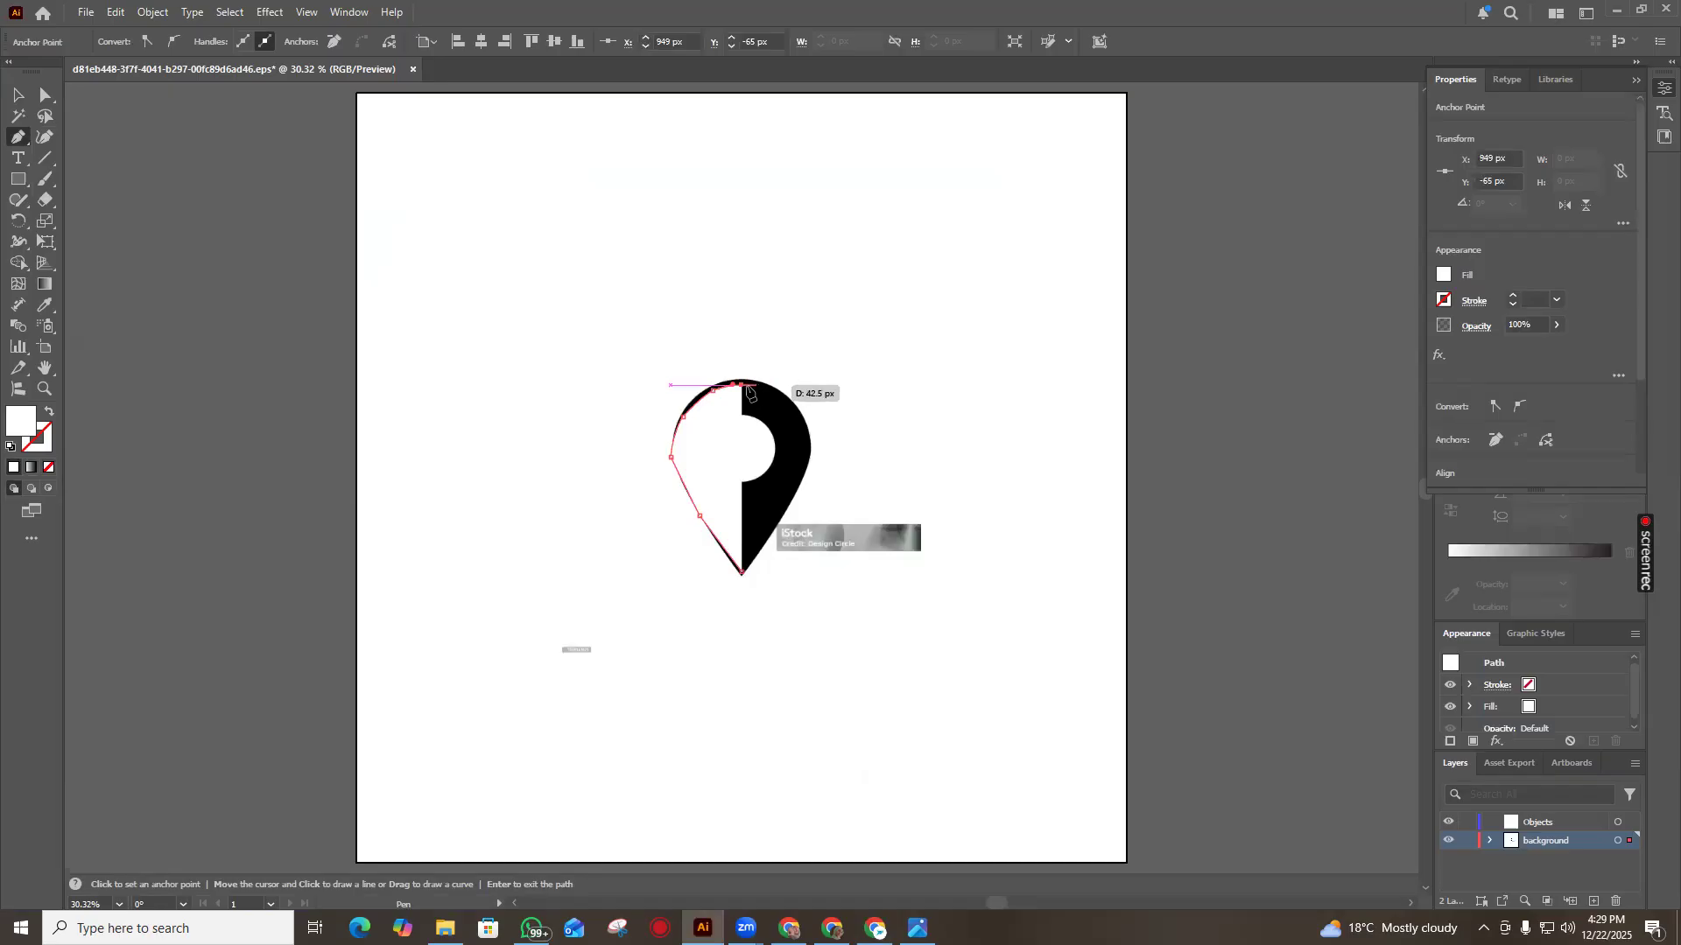
pyautogui.click(749, 388)
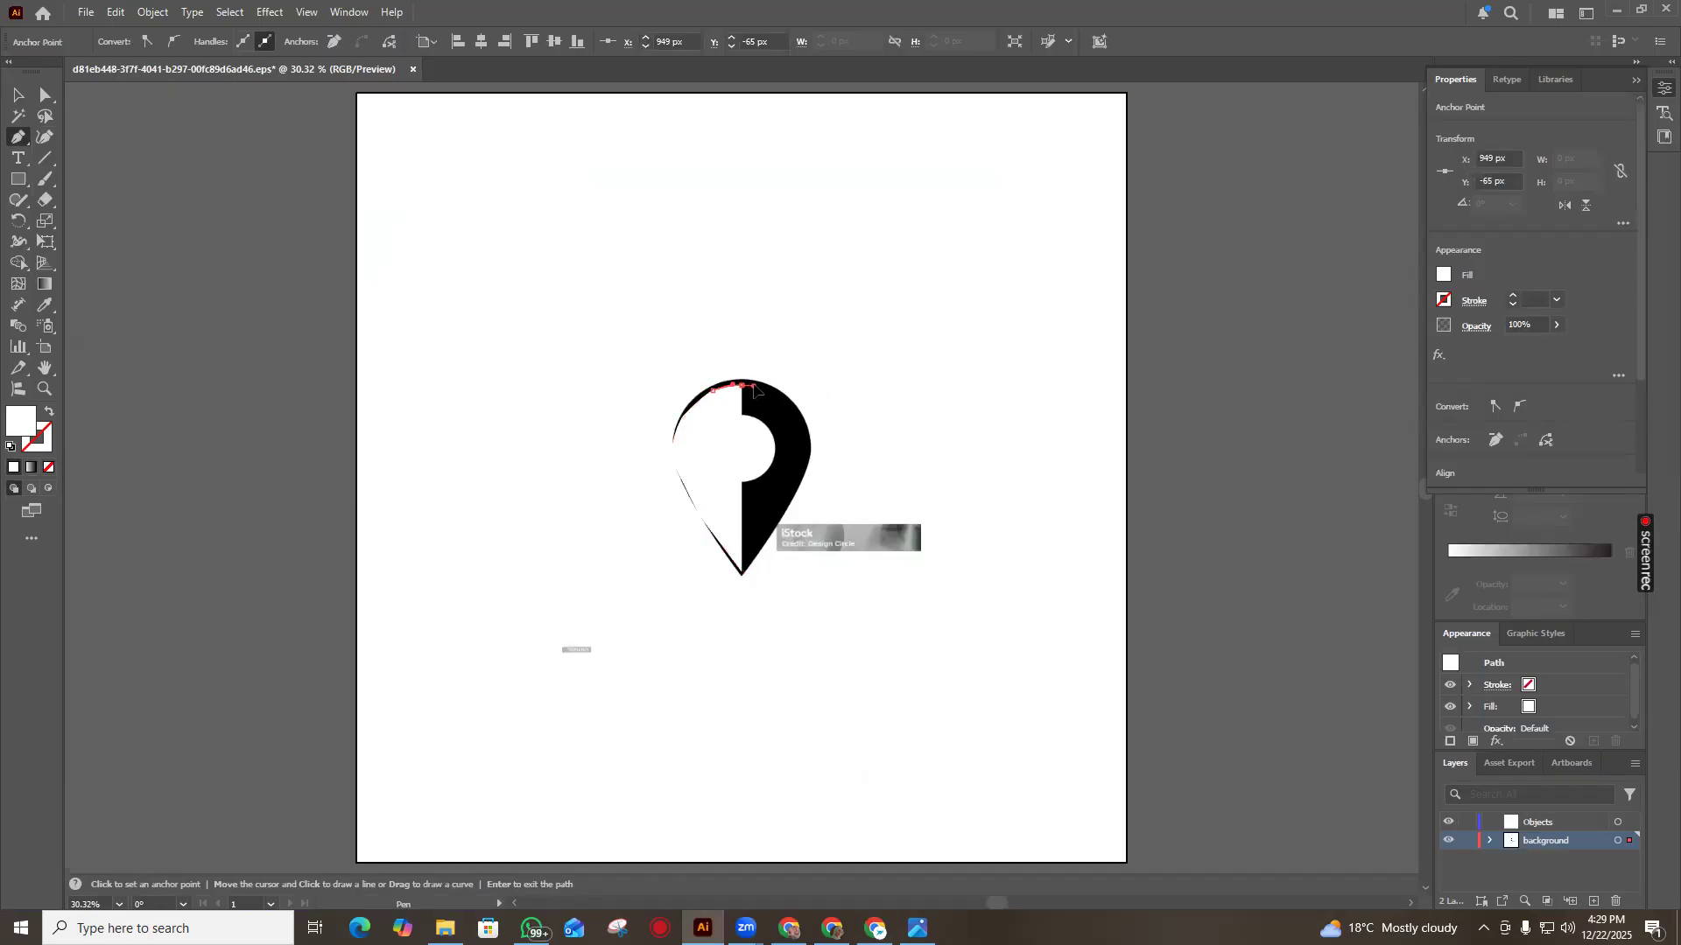
pyautogui.moveTo(757, 392); pyautogui.dragTo(796, 421)
pyautogui.click(794, 415)
pyautogui.click(794, 424)
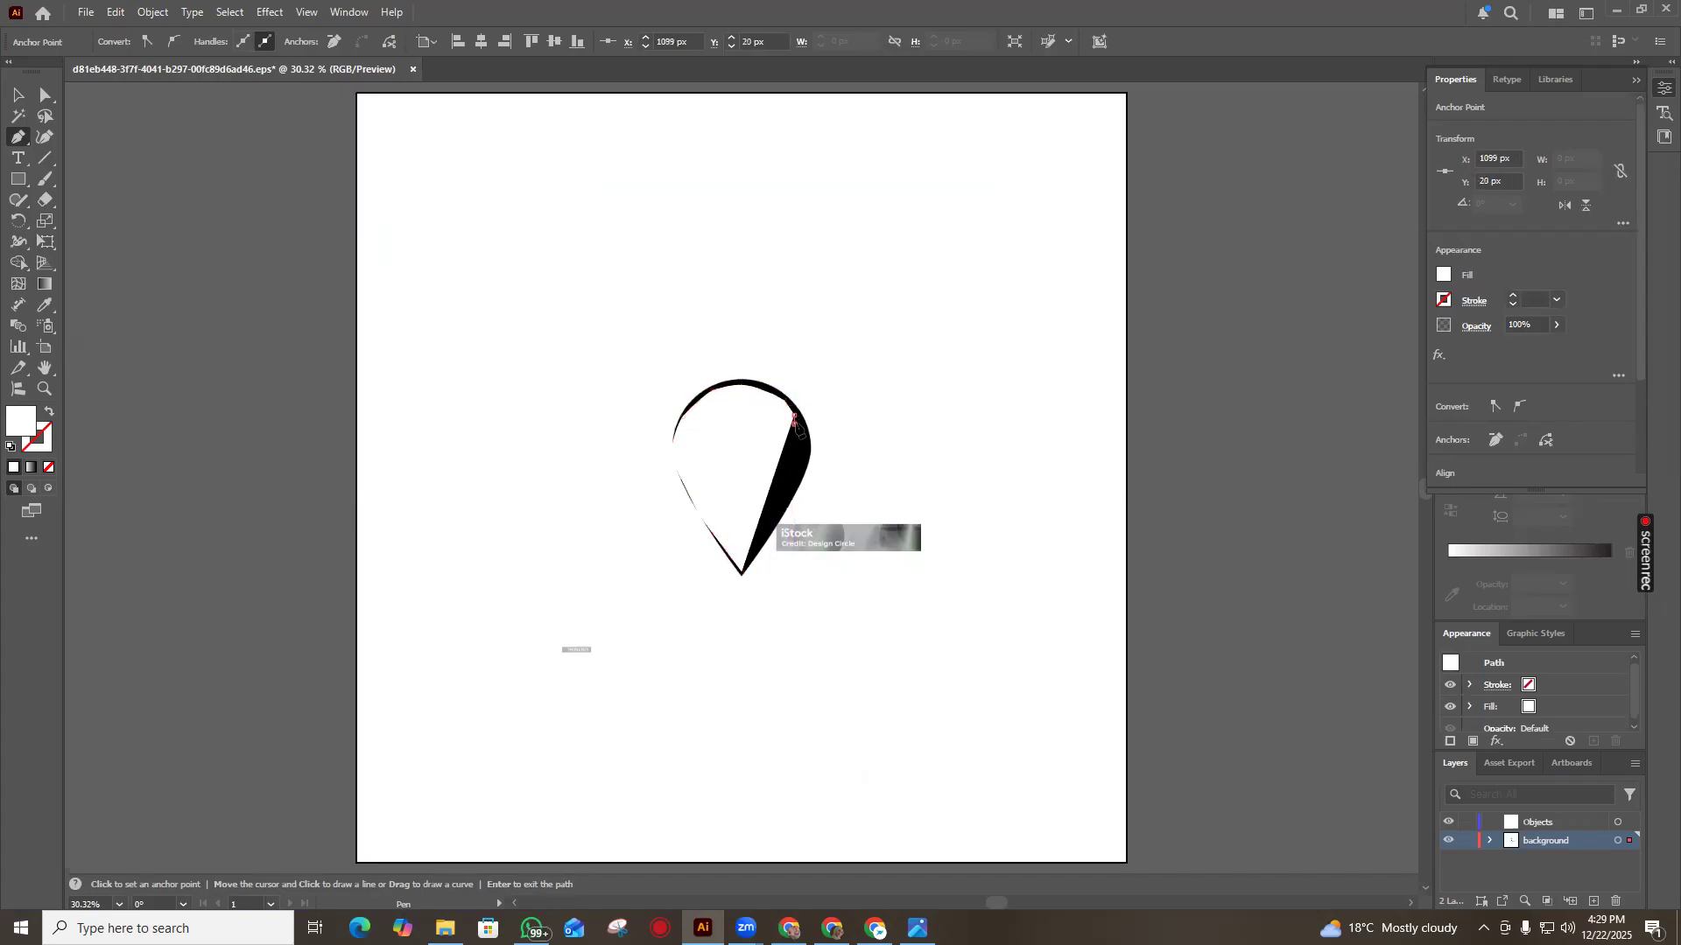
pyautogui.moveTo(800, 430); pyautogui.dragTo(803, 440)
# Redo the last anchor points along the pin's right edge and close the path at the bottom tip
pyautogui.hotkey('ctrl', 'z')
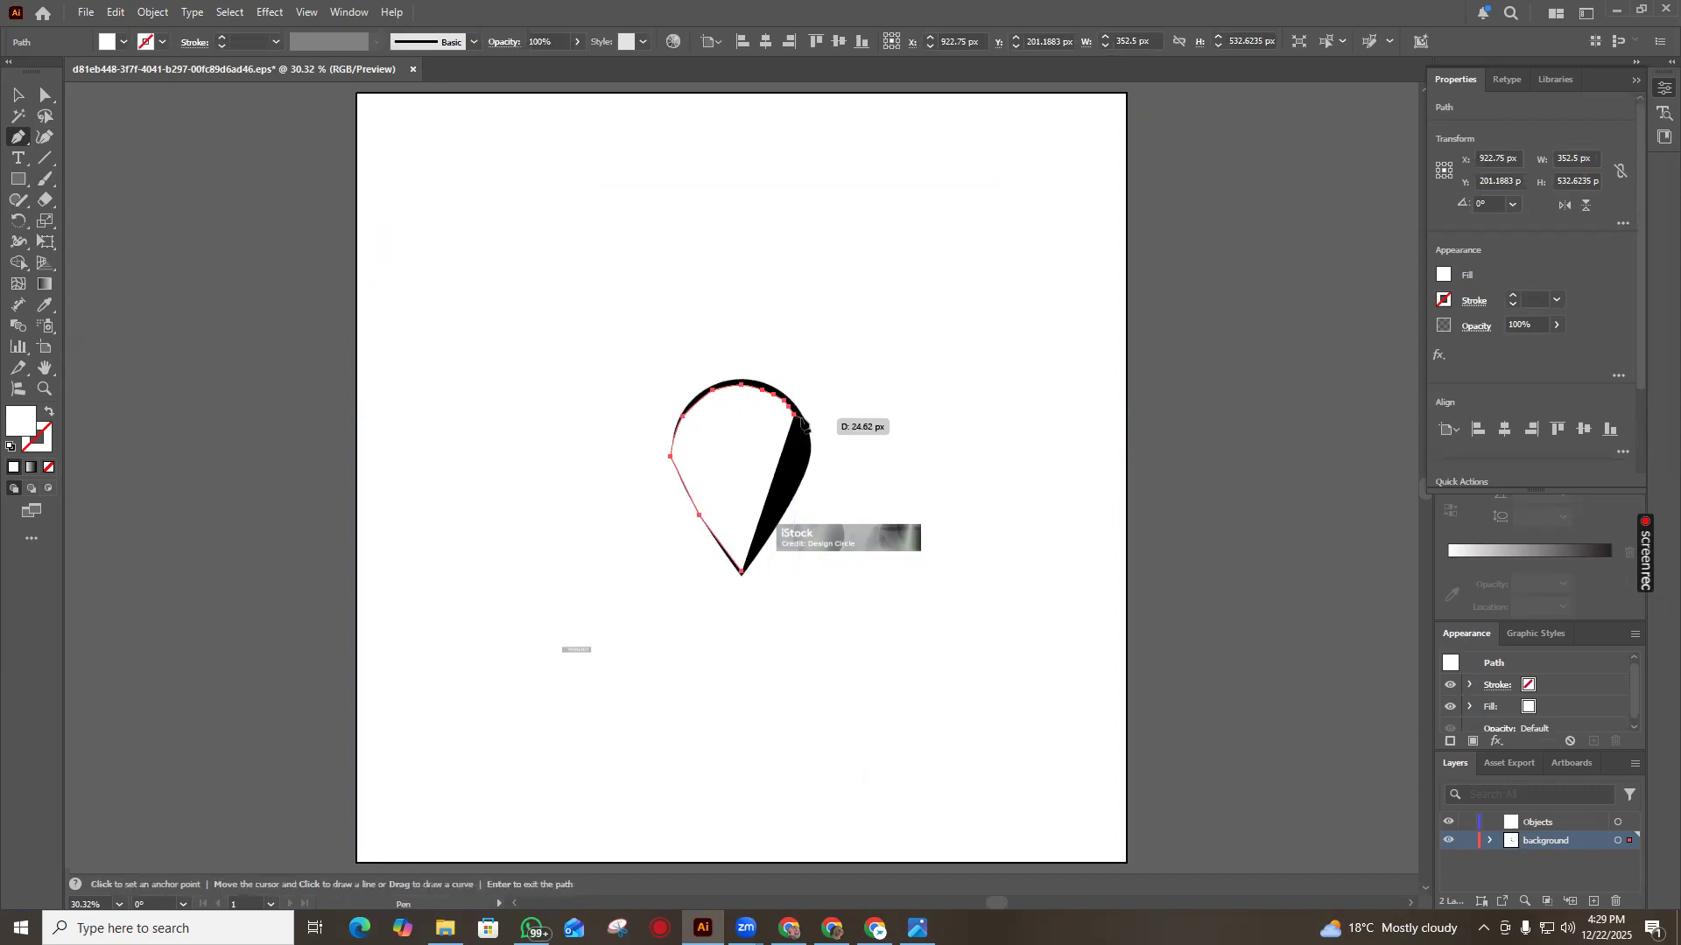
pyautogui.hotkey('ctrl', 'z')
pyautogui.click(796, 418)
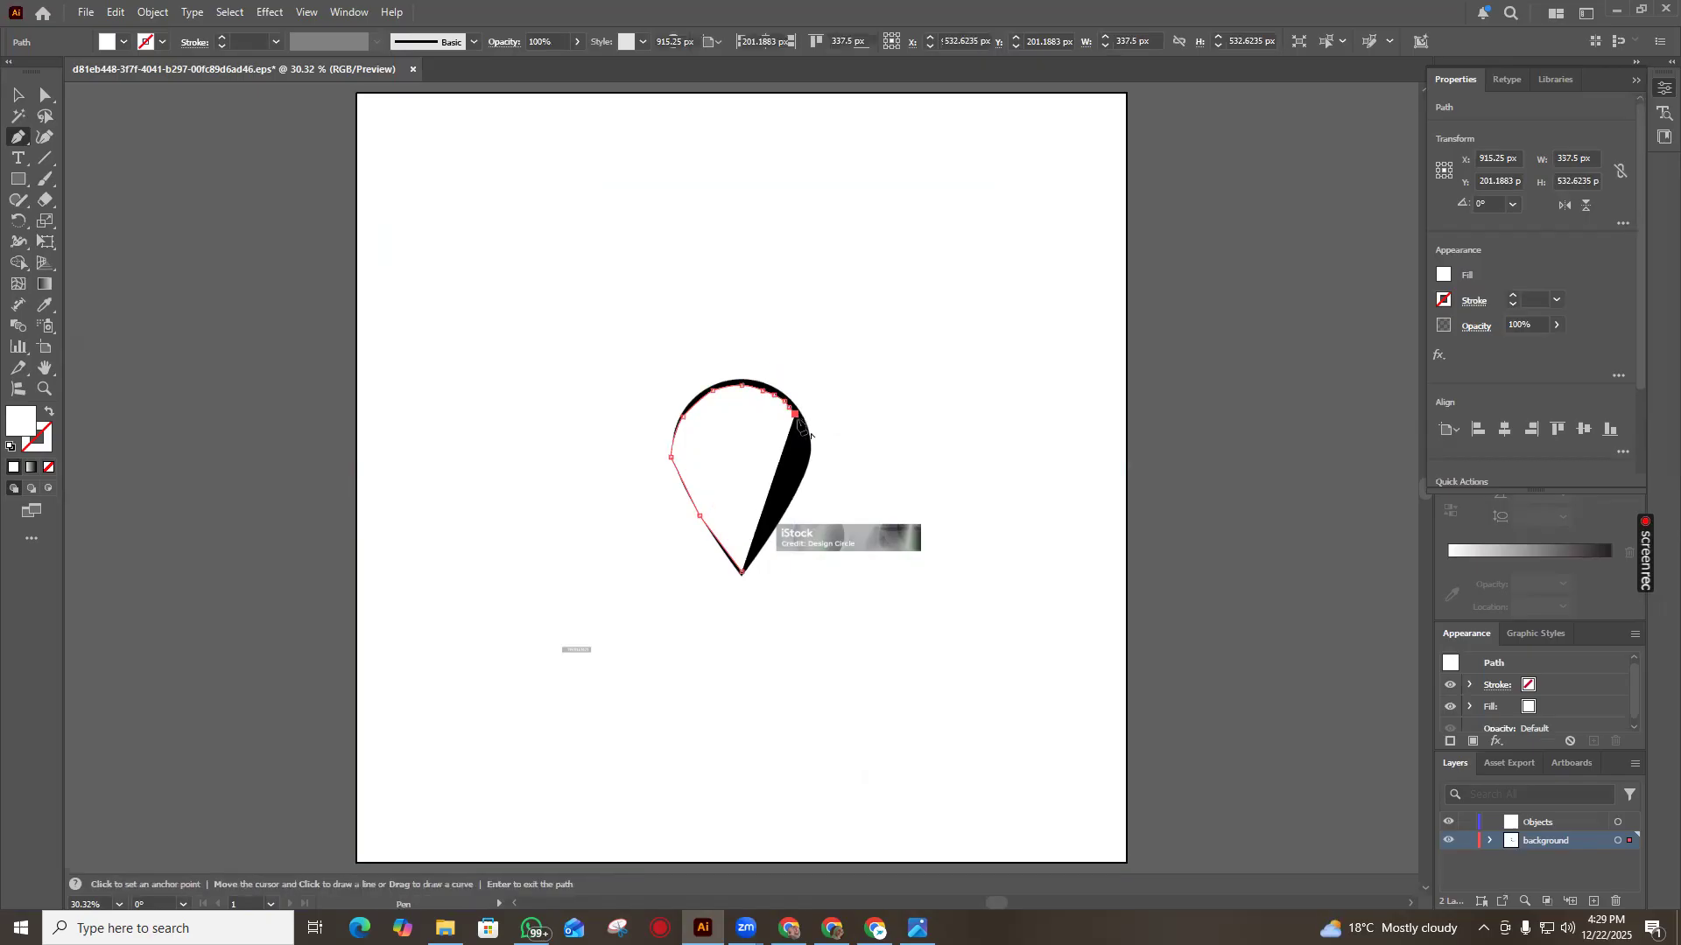
pyautogui.moveTo(806, 428); pyautogui.dragTo(808, 446)
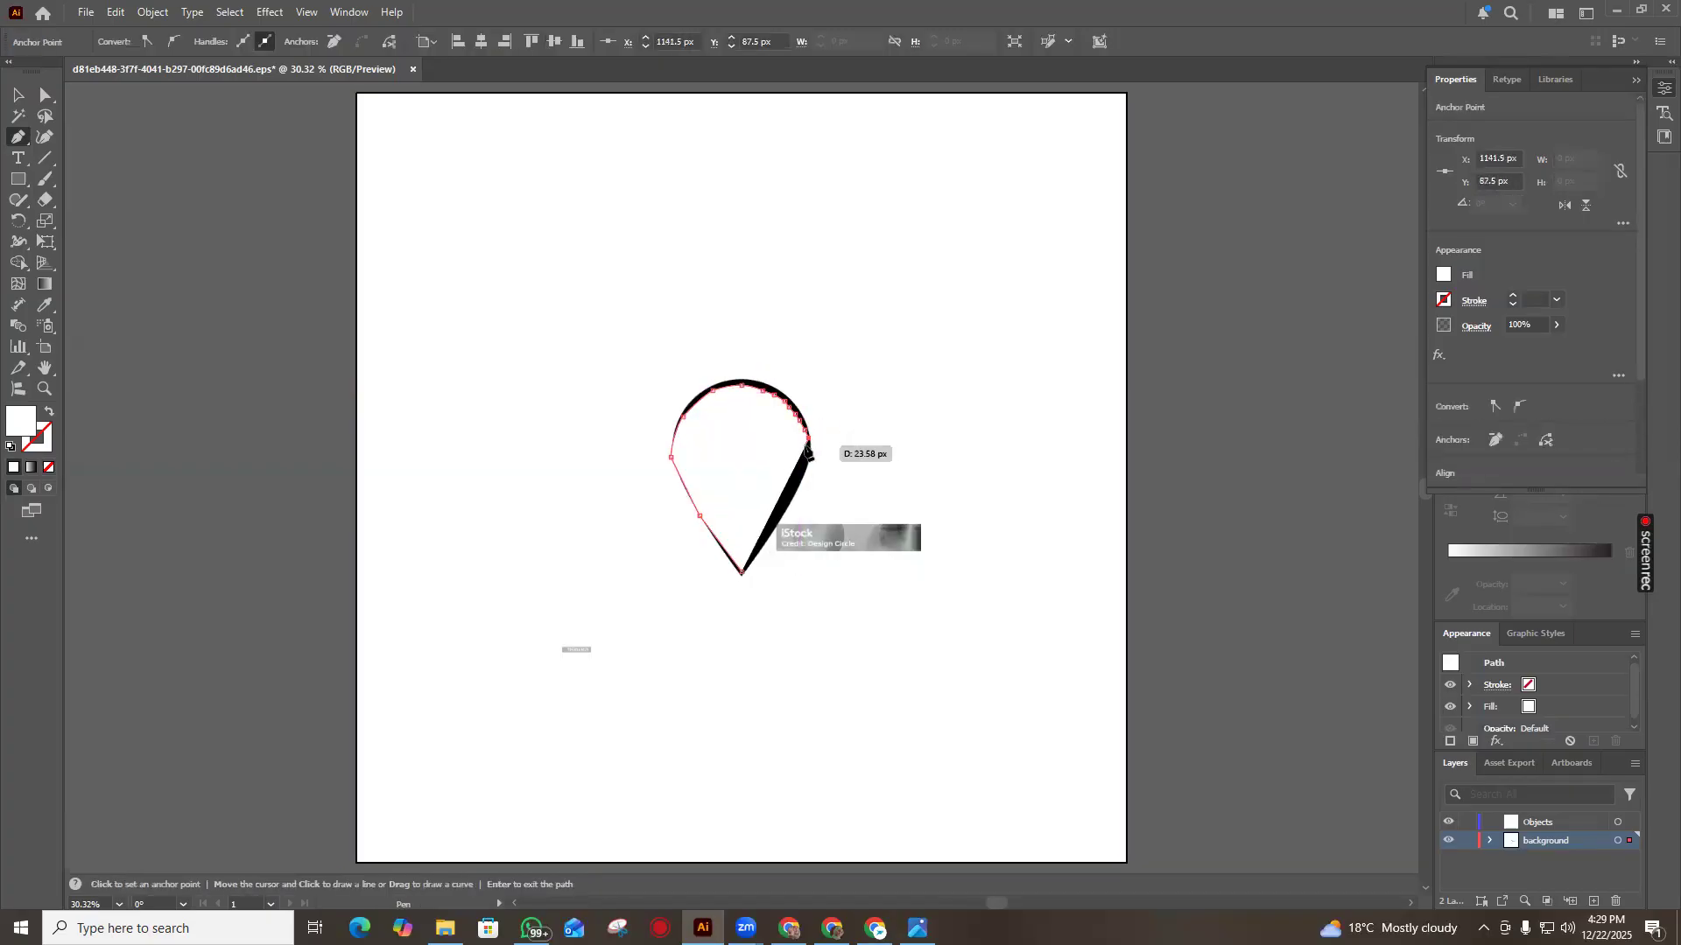
pyautogui.click(741, 571)
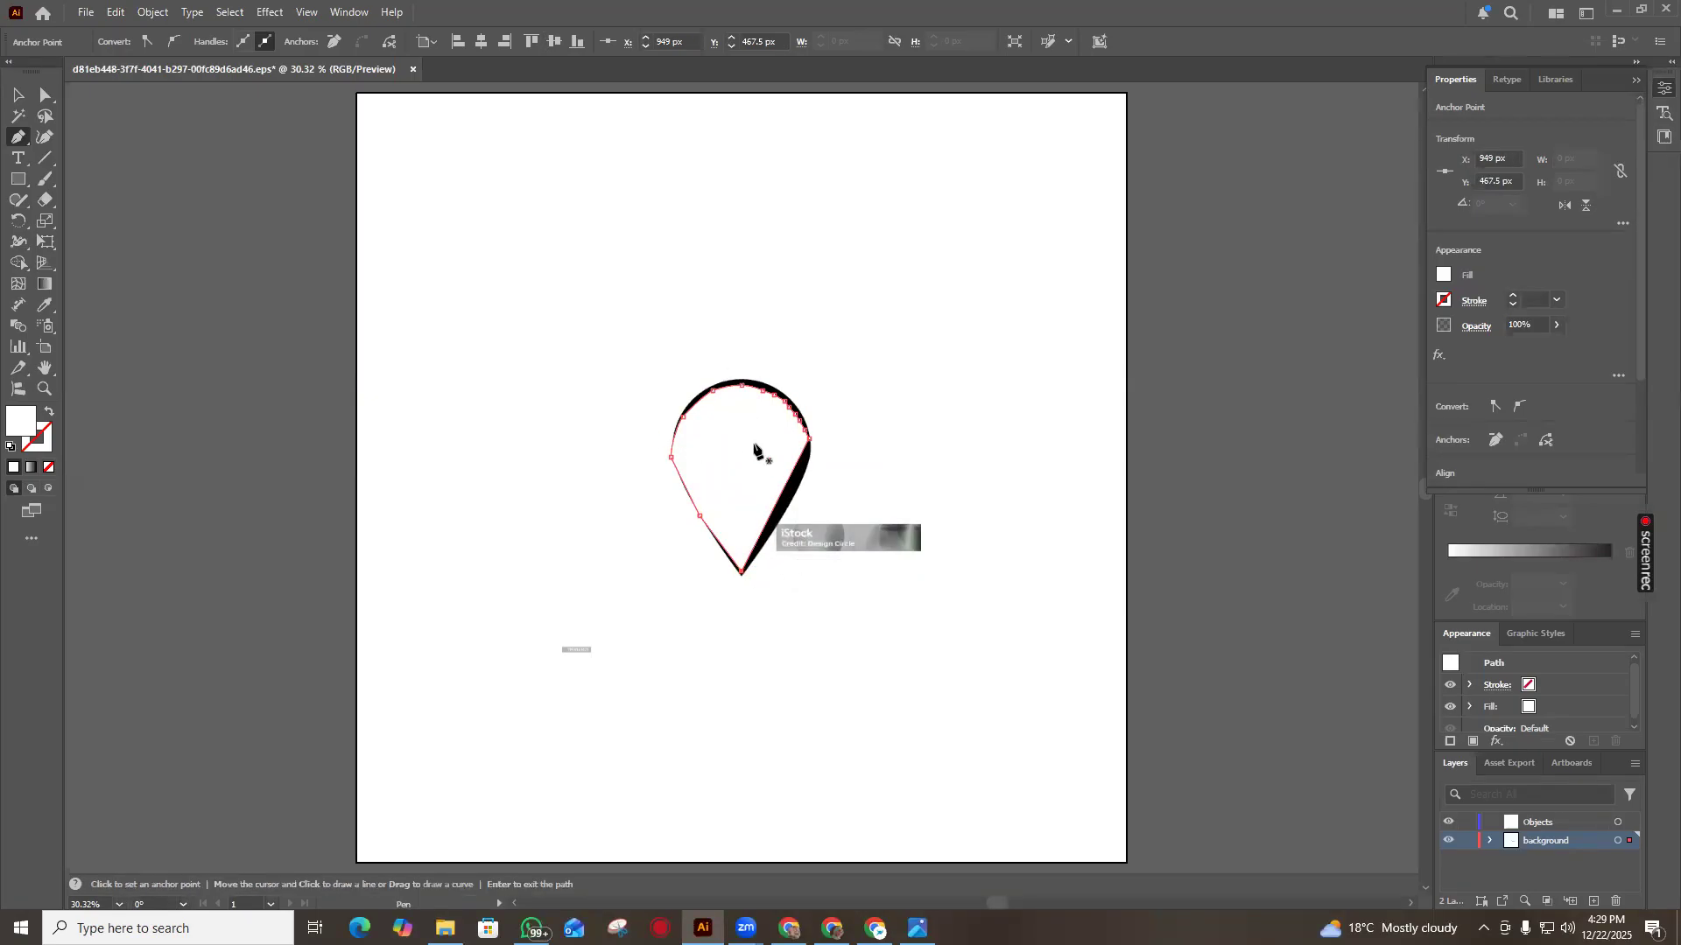
# Simplify the traced pin path and smooth it slightly
pyautogui.click(17, 94)
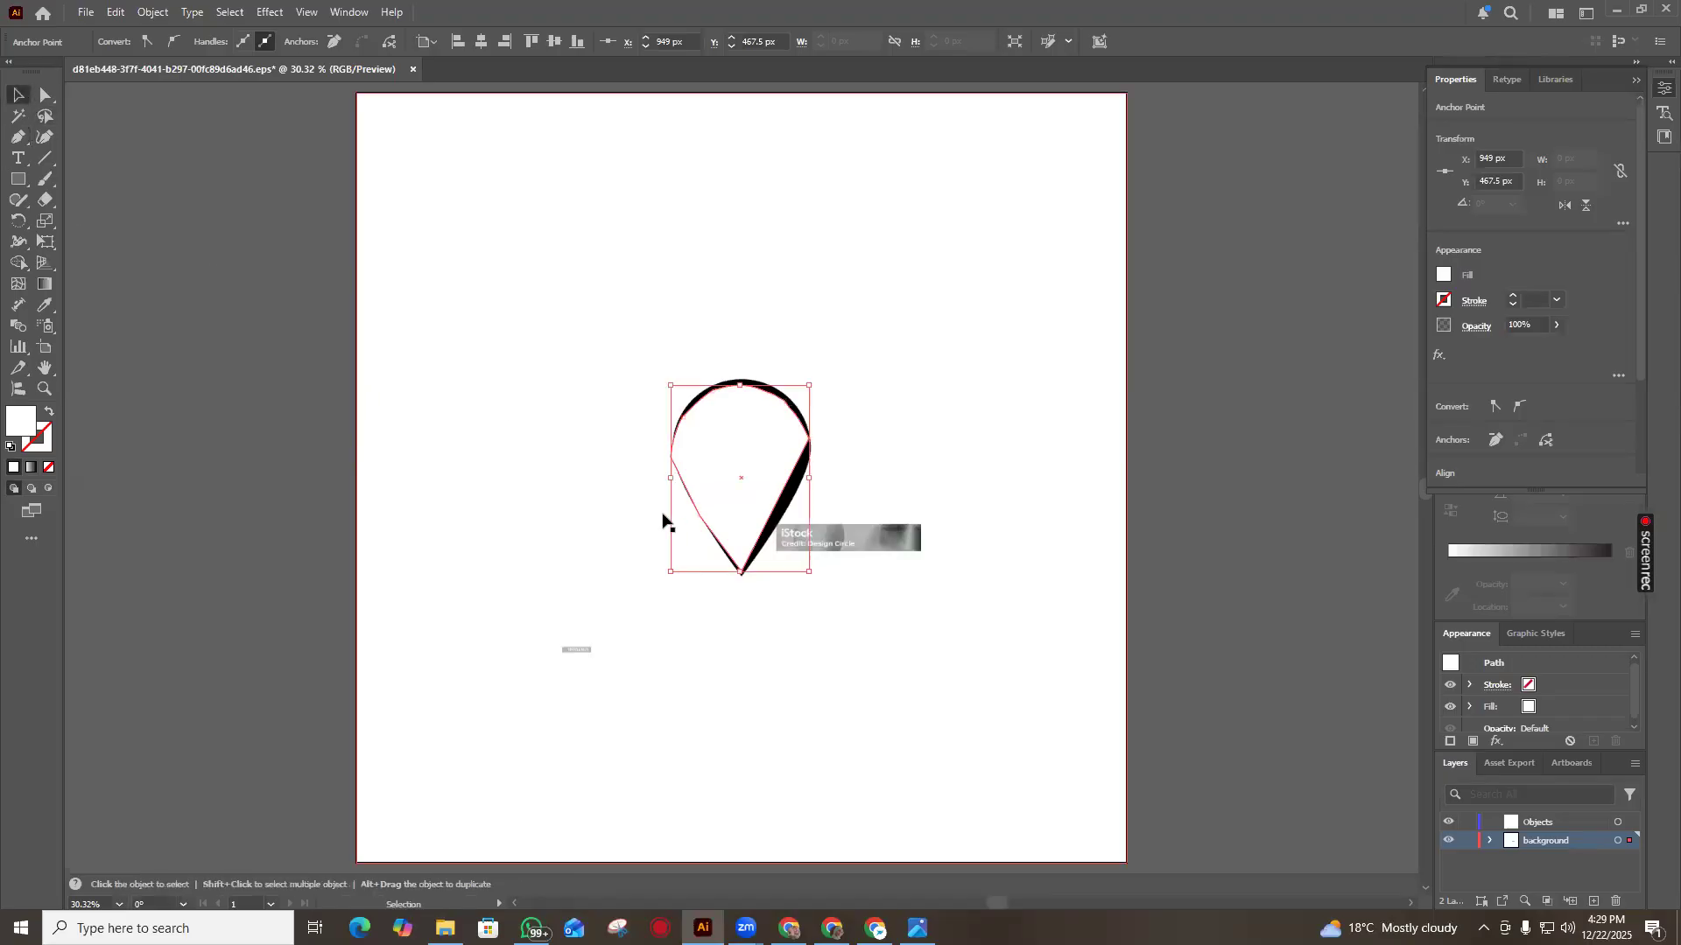
pyautogui.rightClick(690, 487)
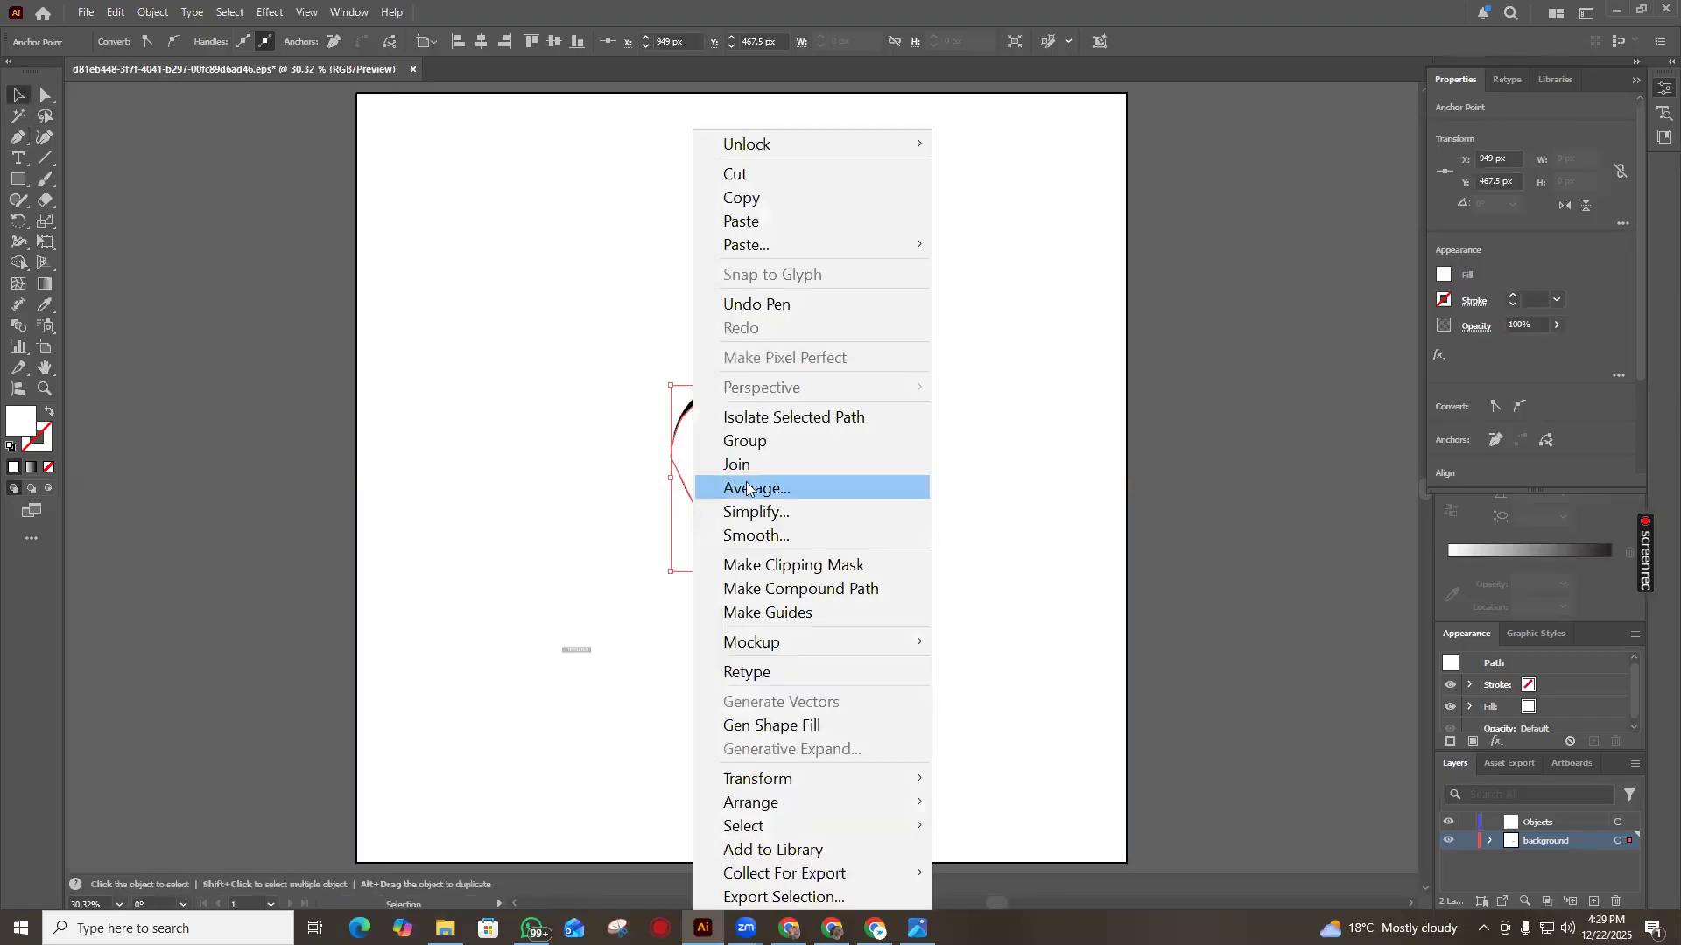
pyautogui.click(700, 513)
pyautogui.moveTo(733, 615); pyautogui.dragTo(670, 621)
pyautogui.rightClick(740, 426)
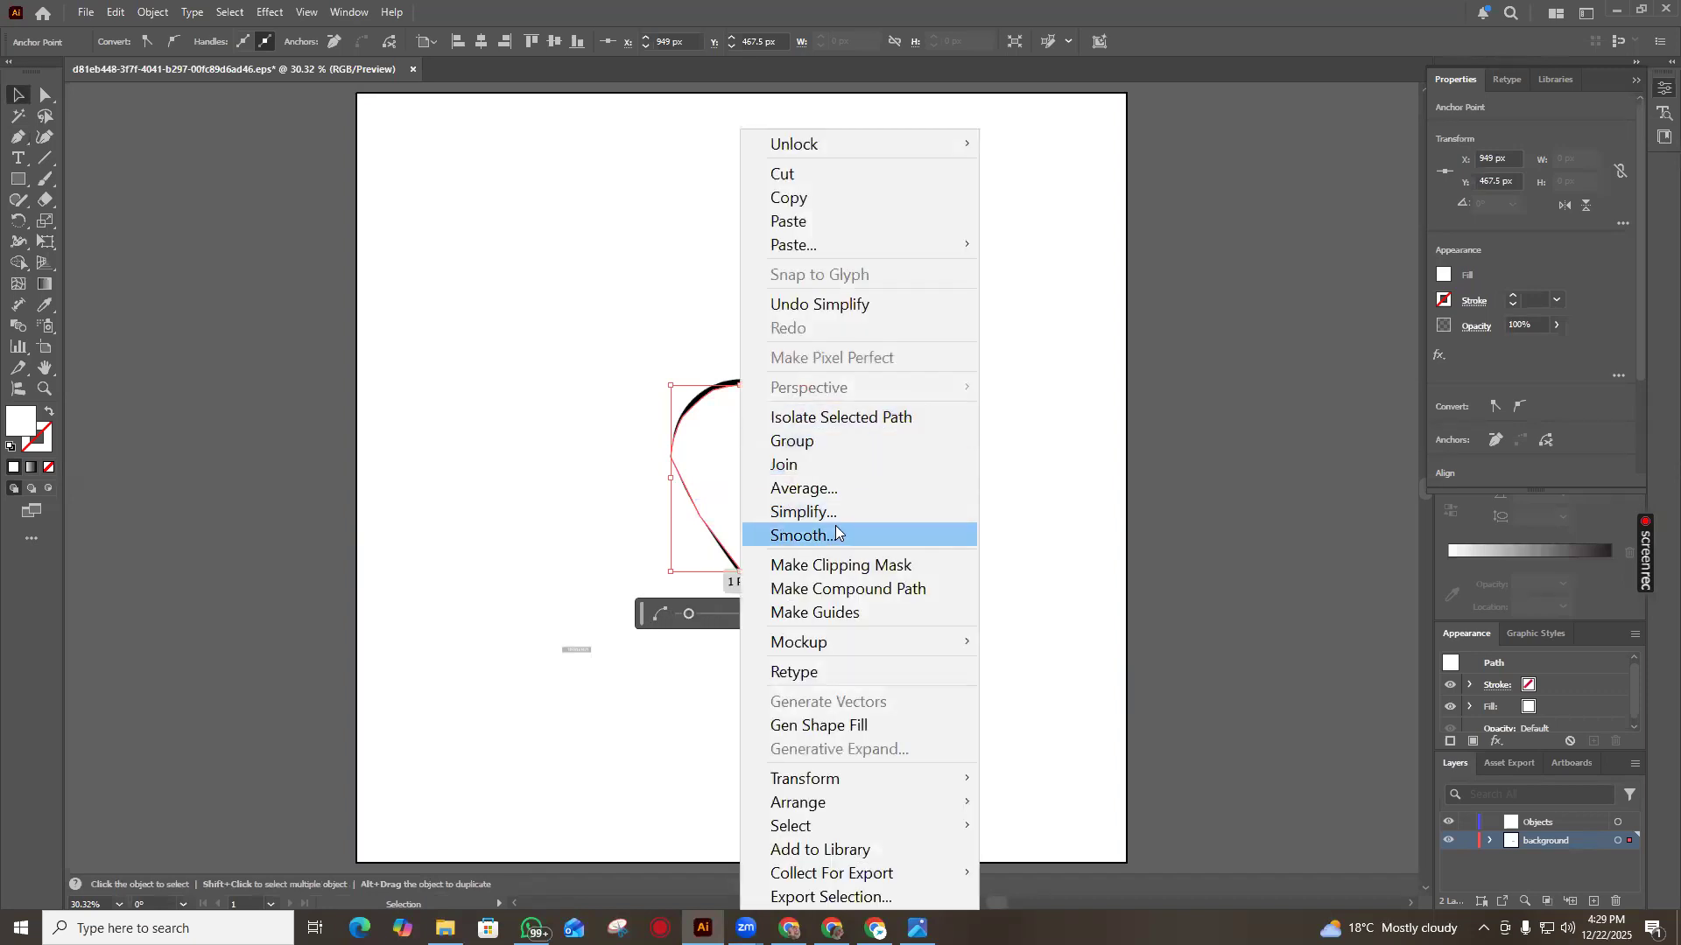
pyautogui.click(836, 534)
pyautogui.moveTo(710, 621)
pyautogui.mouseDown()
pyautogui.moveTo(762, 621)
pyautogui.moveTo(693, 616)
pyautogui.mouseUp()
pyautogui.click(713, 432)
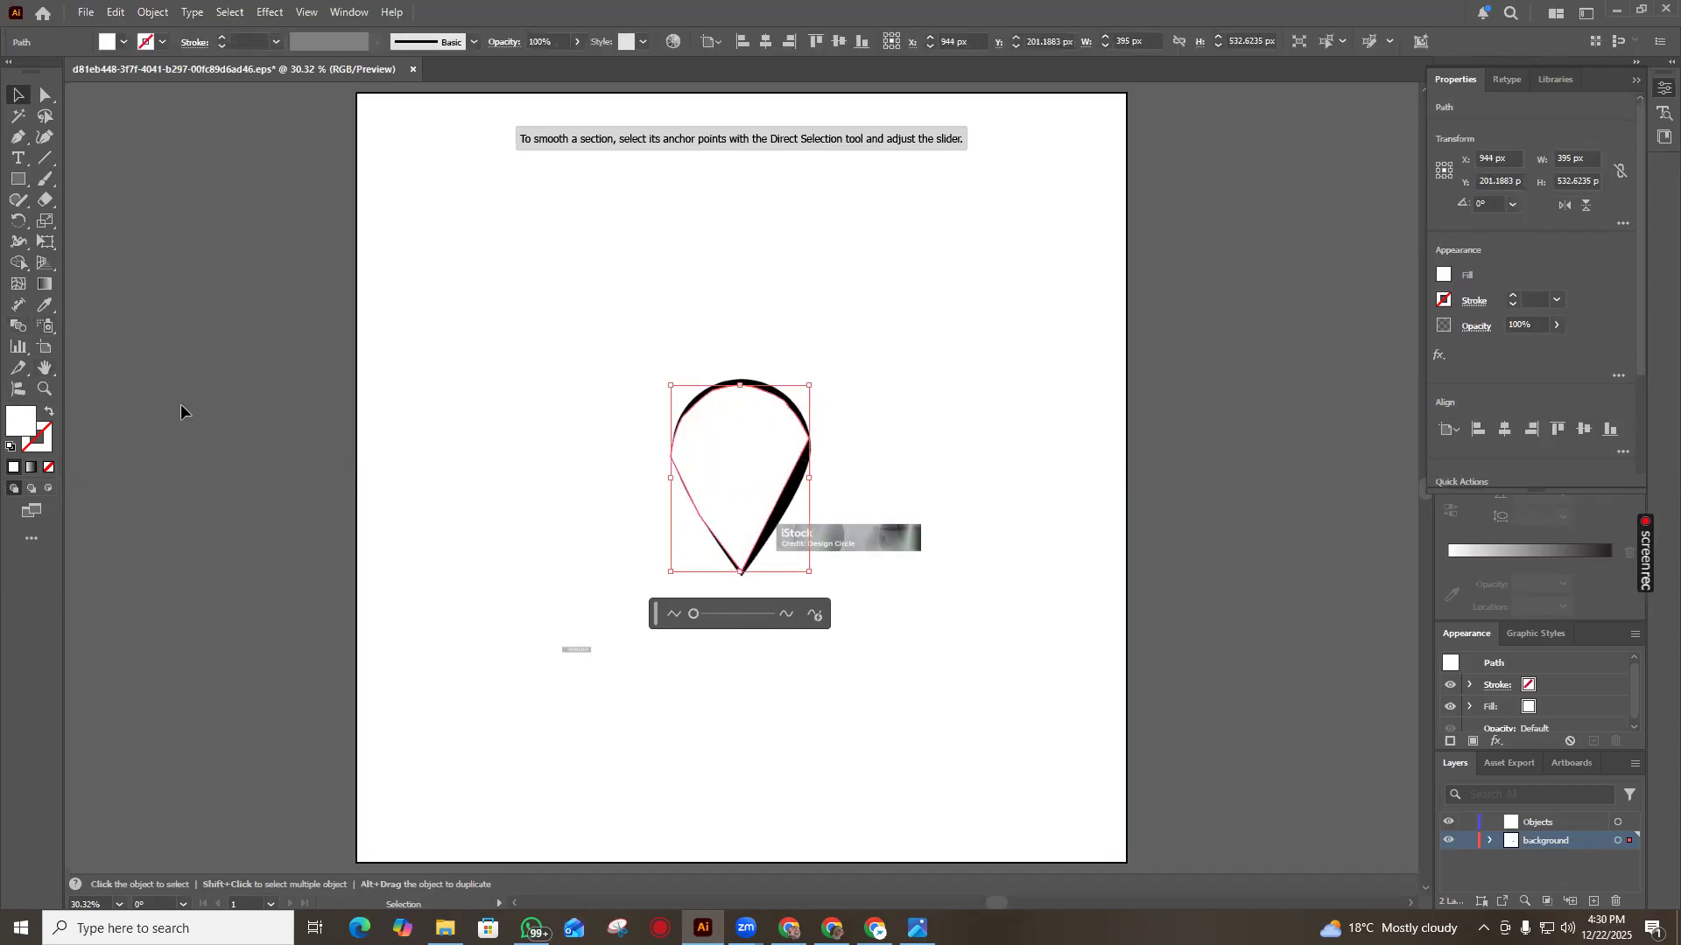
pyautogui.click(50, 416)
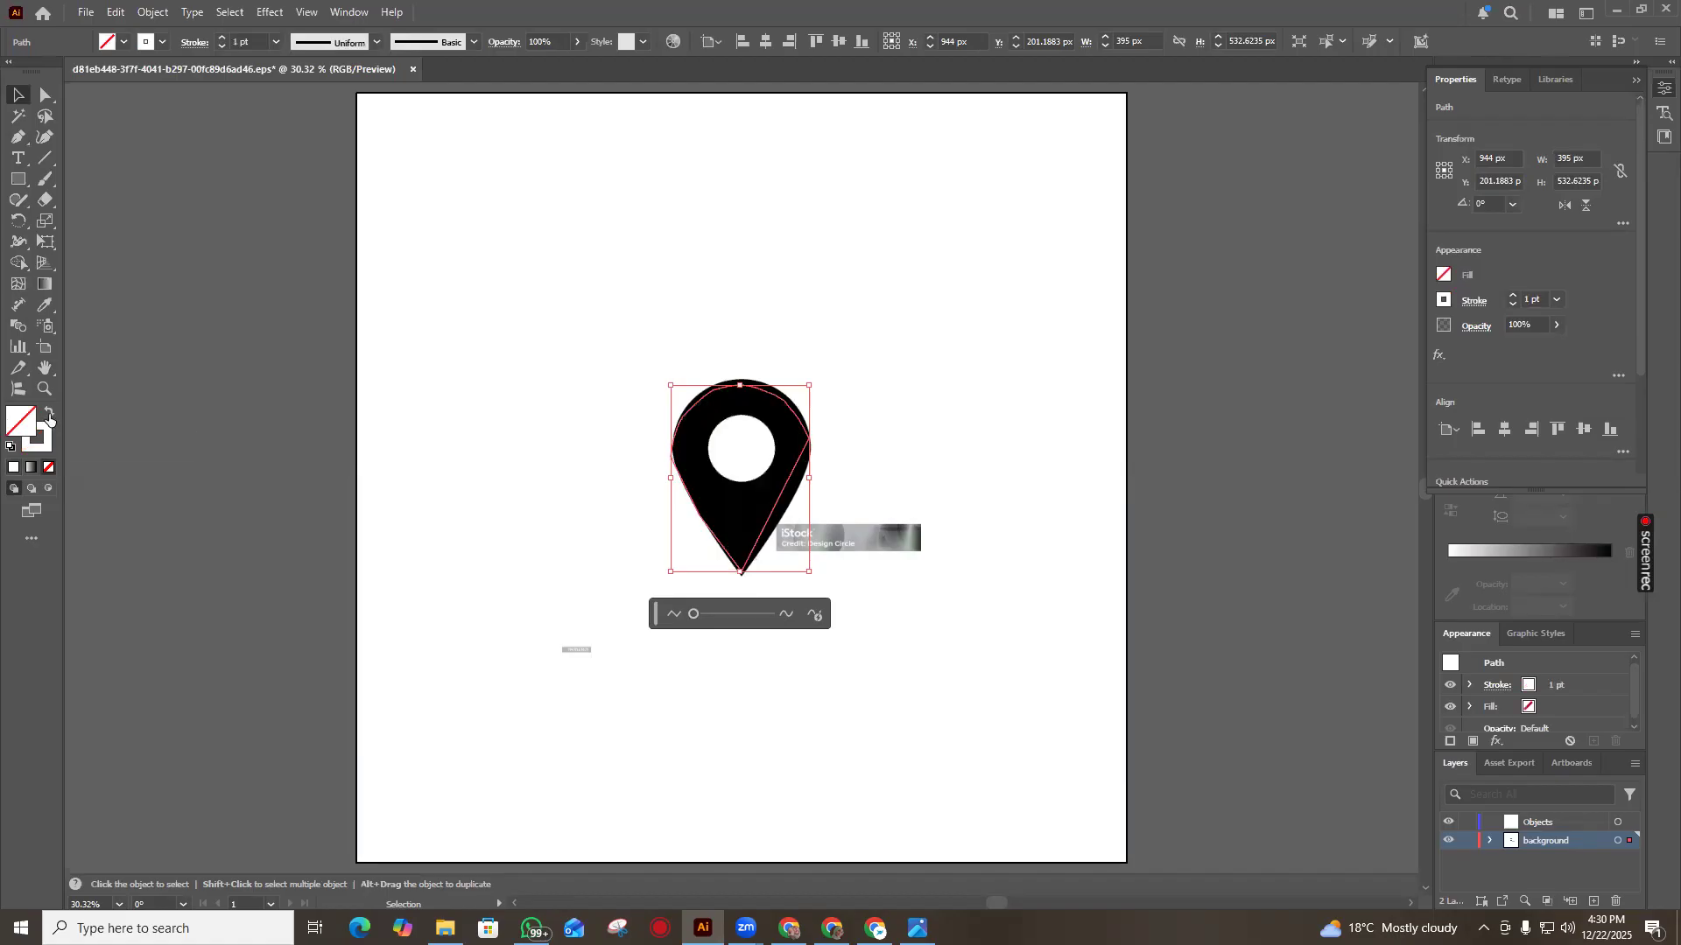
pyautogui.doubleClick(17, 421)
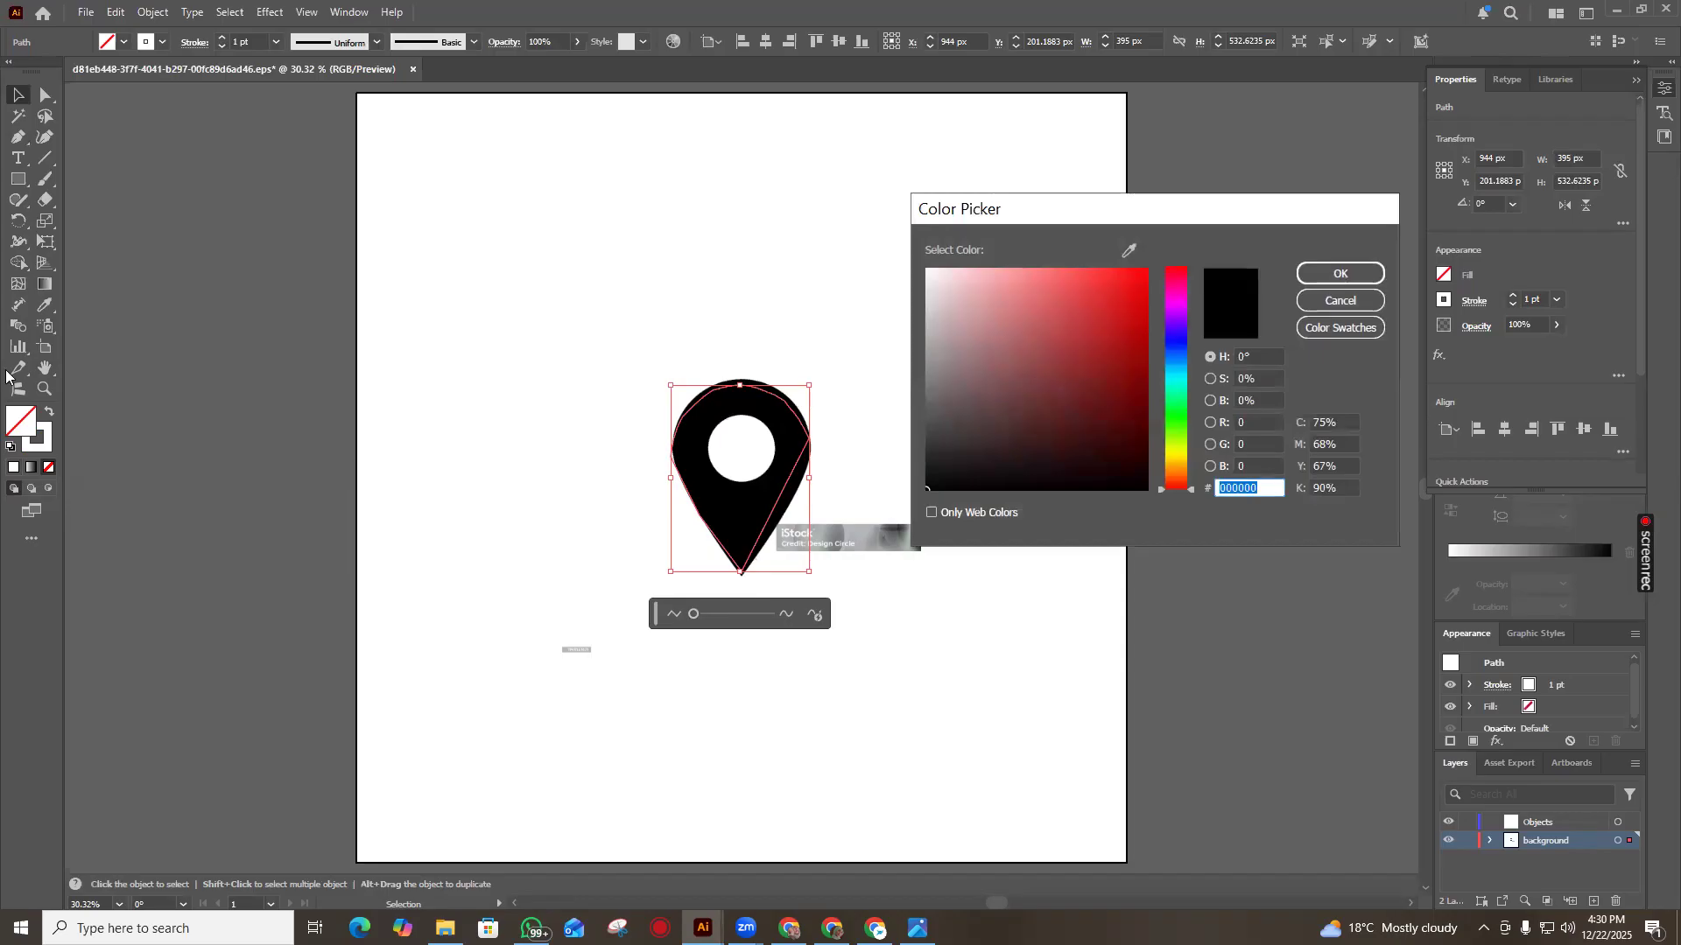
pyautogui.click(49, 413)
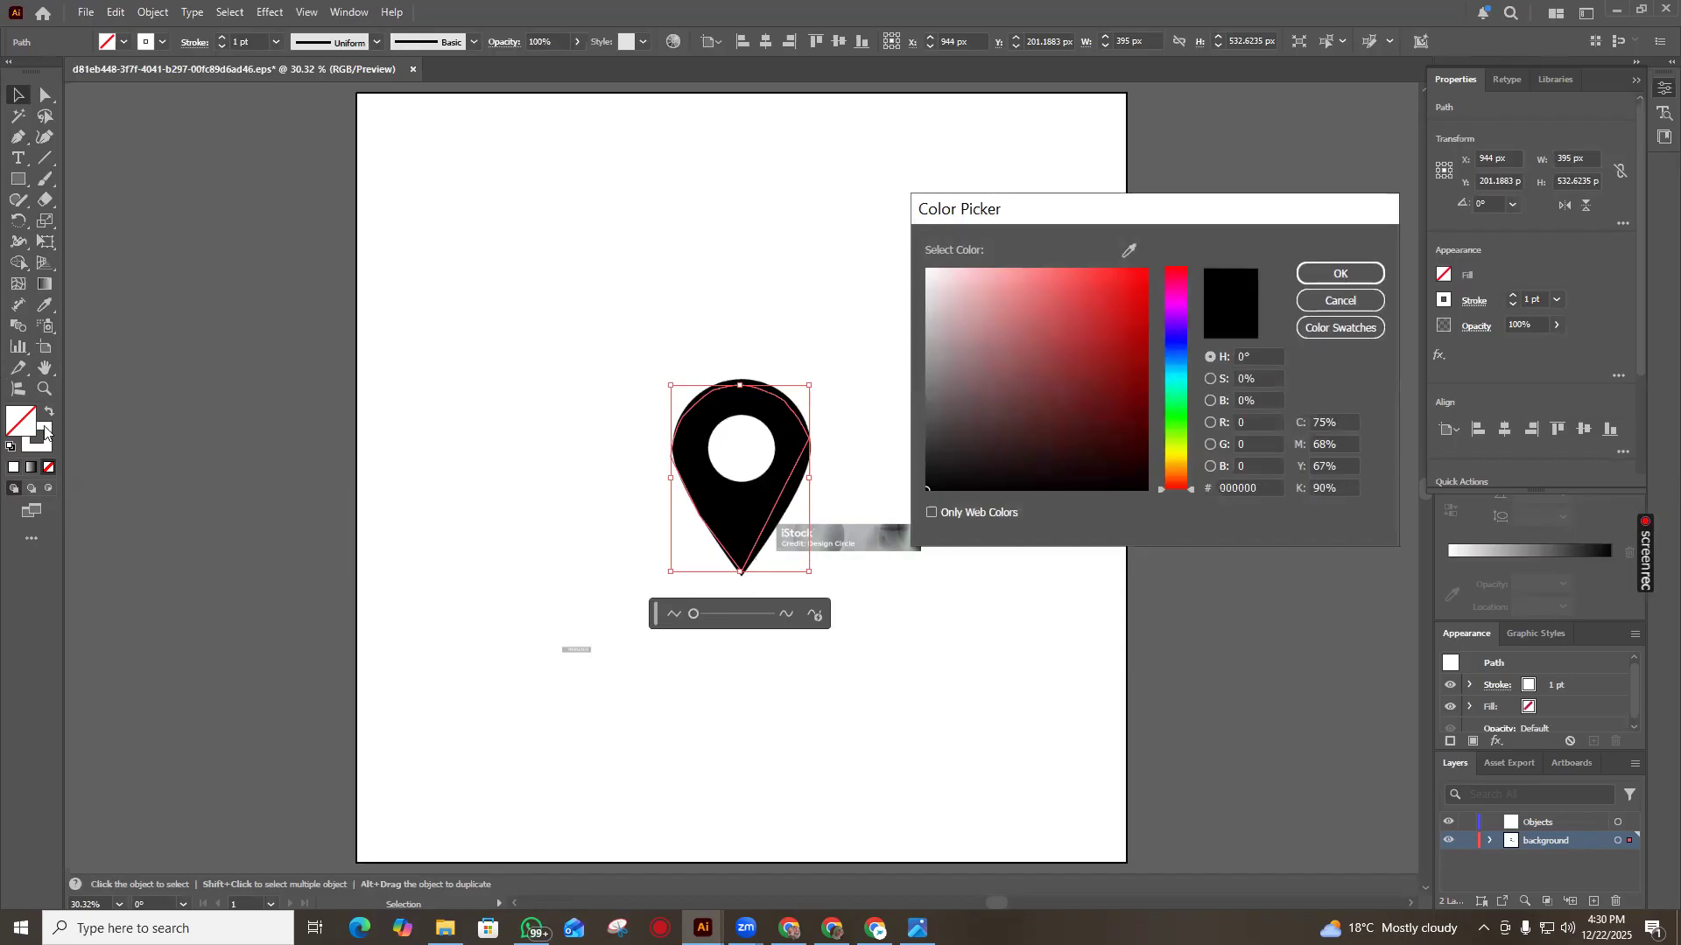
pyautogui.click(1378, 301)
pyautogui.hotkey('shift', 'x')
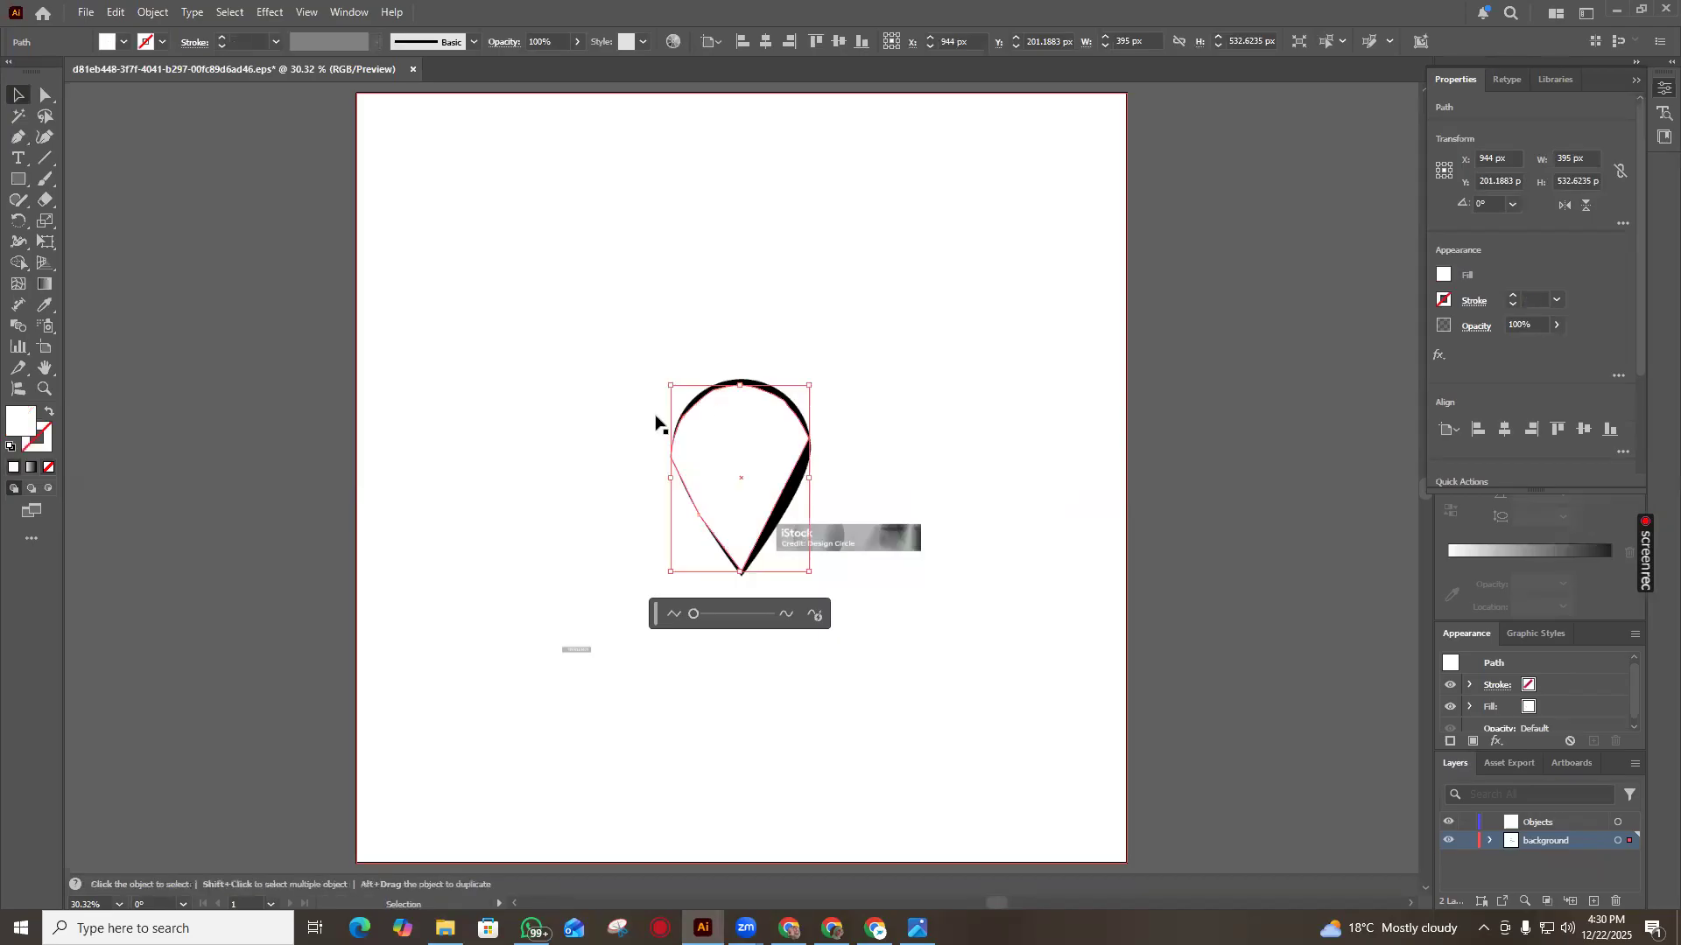
# Leave the traced pin path without a fill and give it a near-black stroke, #111010
pyautogui.click(49, 410)
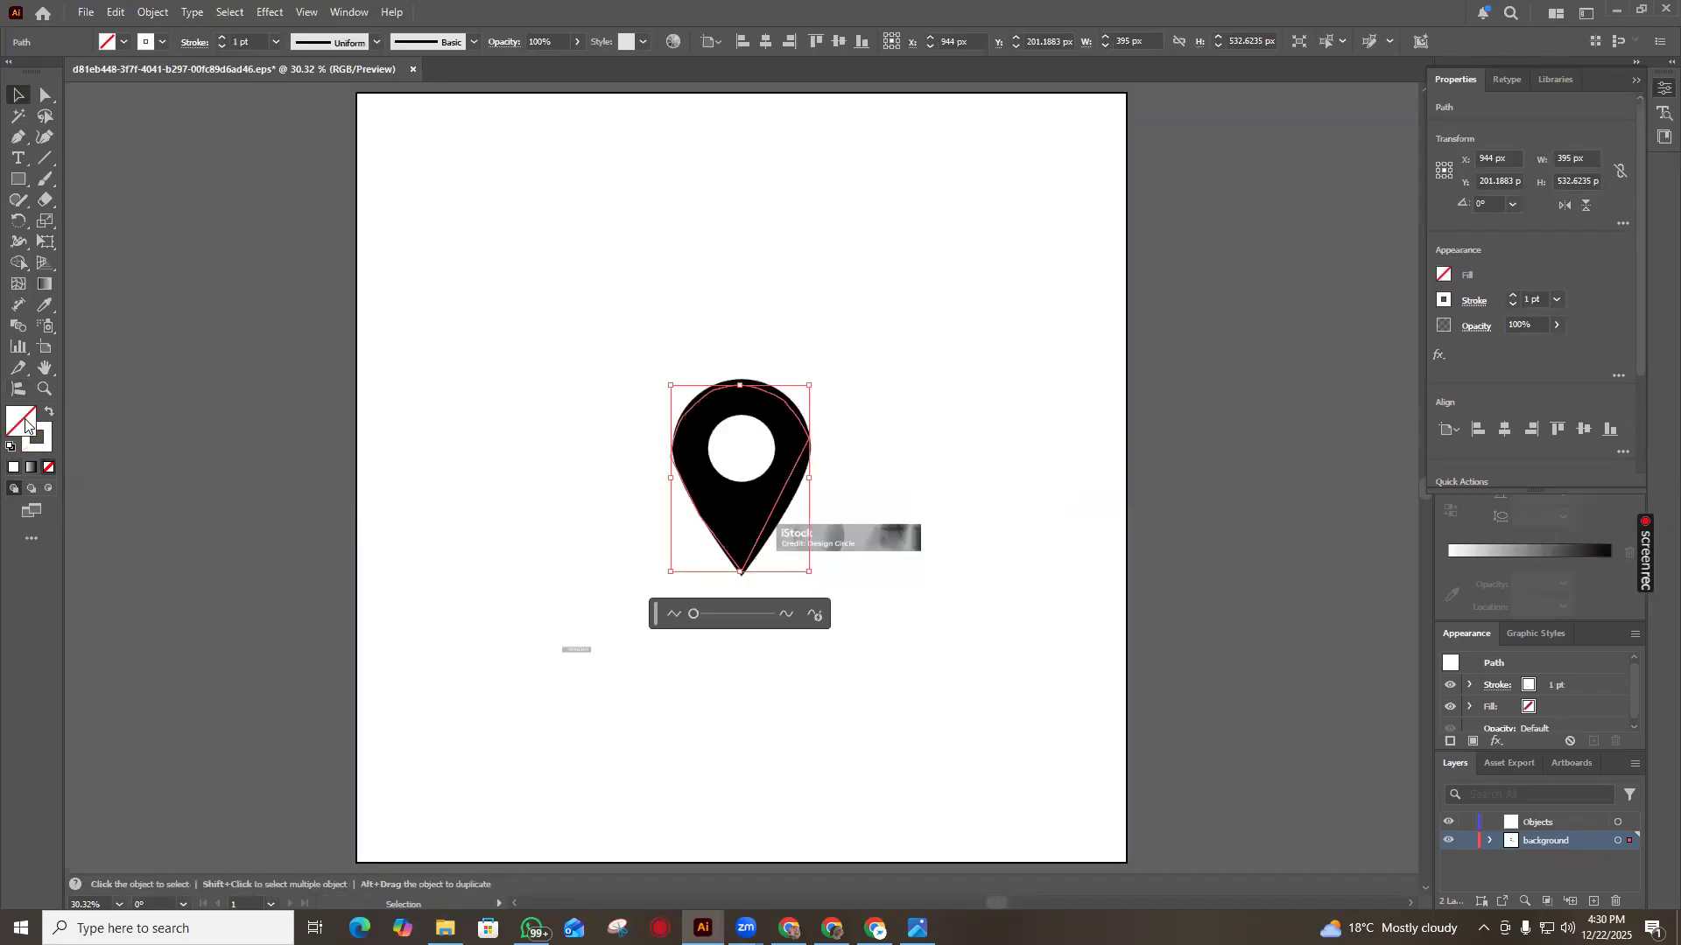
pyautogui.doubleClick(24, 426)
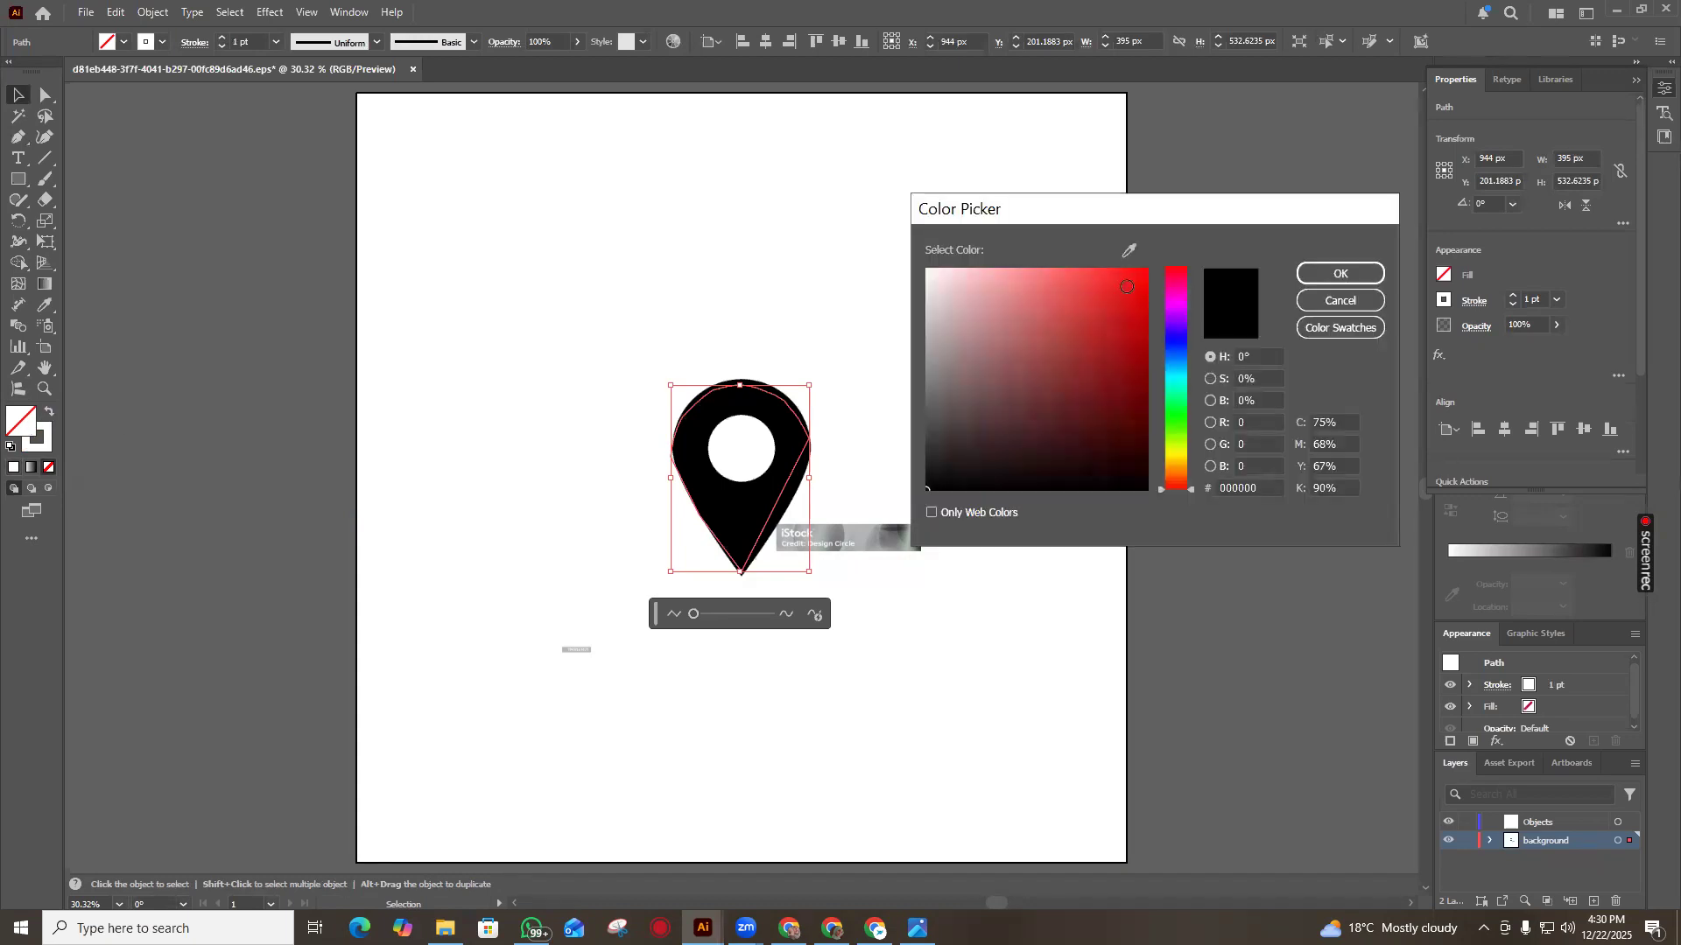
pyautogui.click(1353, 277)
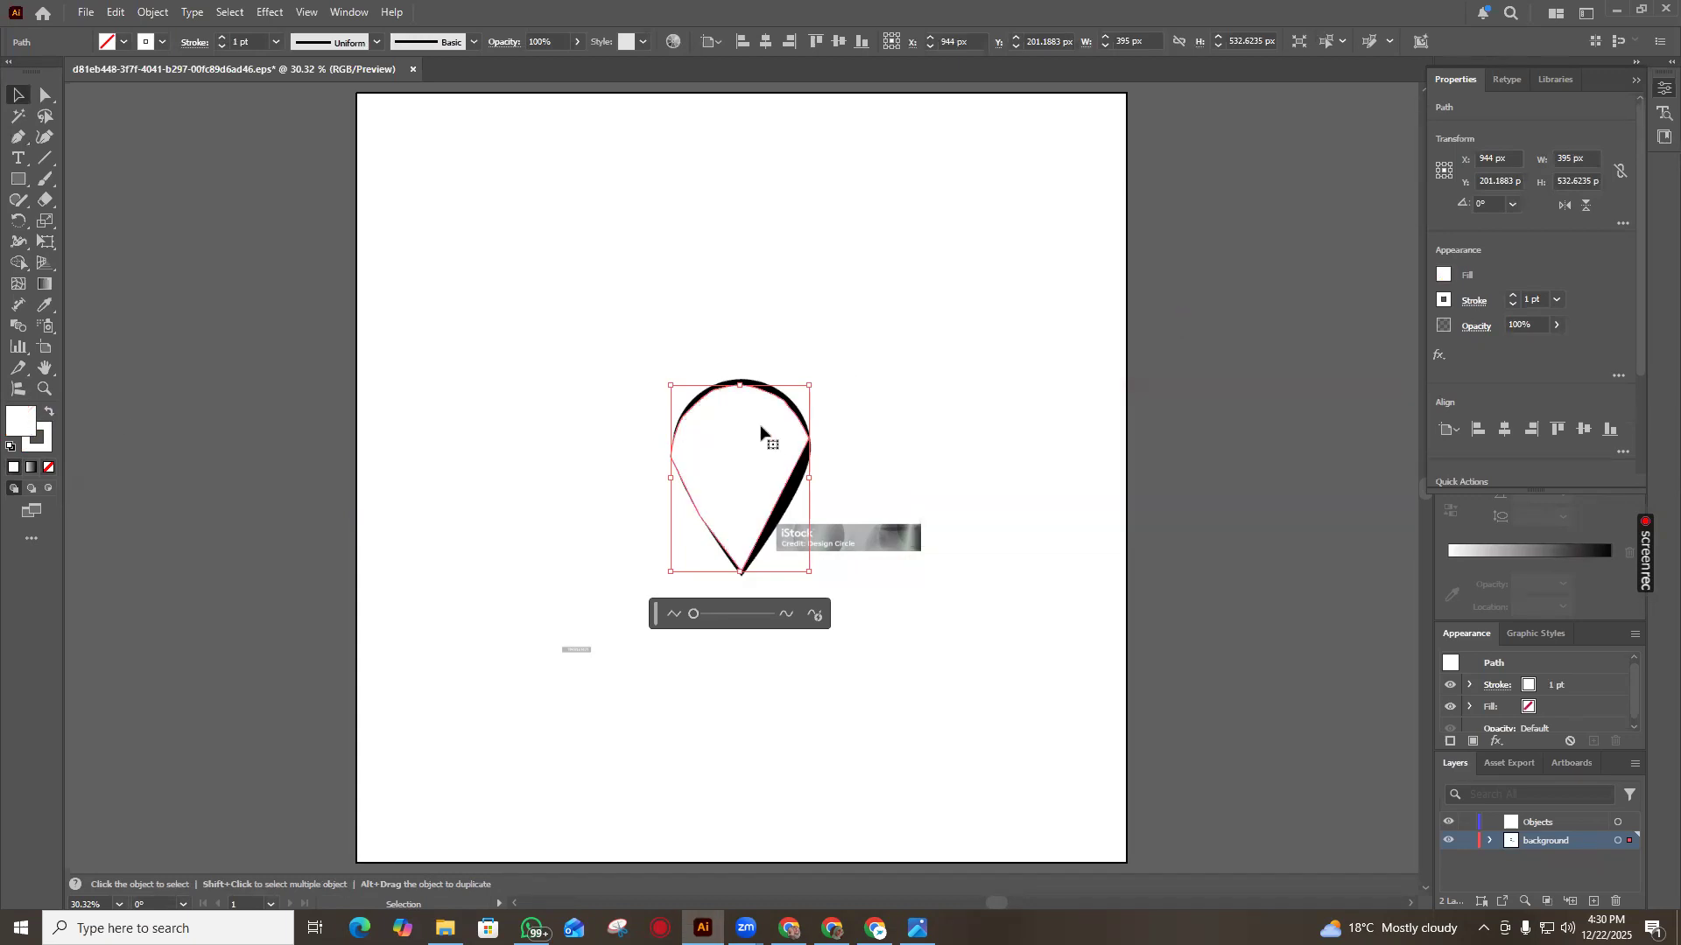
pyautogui.click(49, 466)
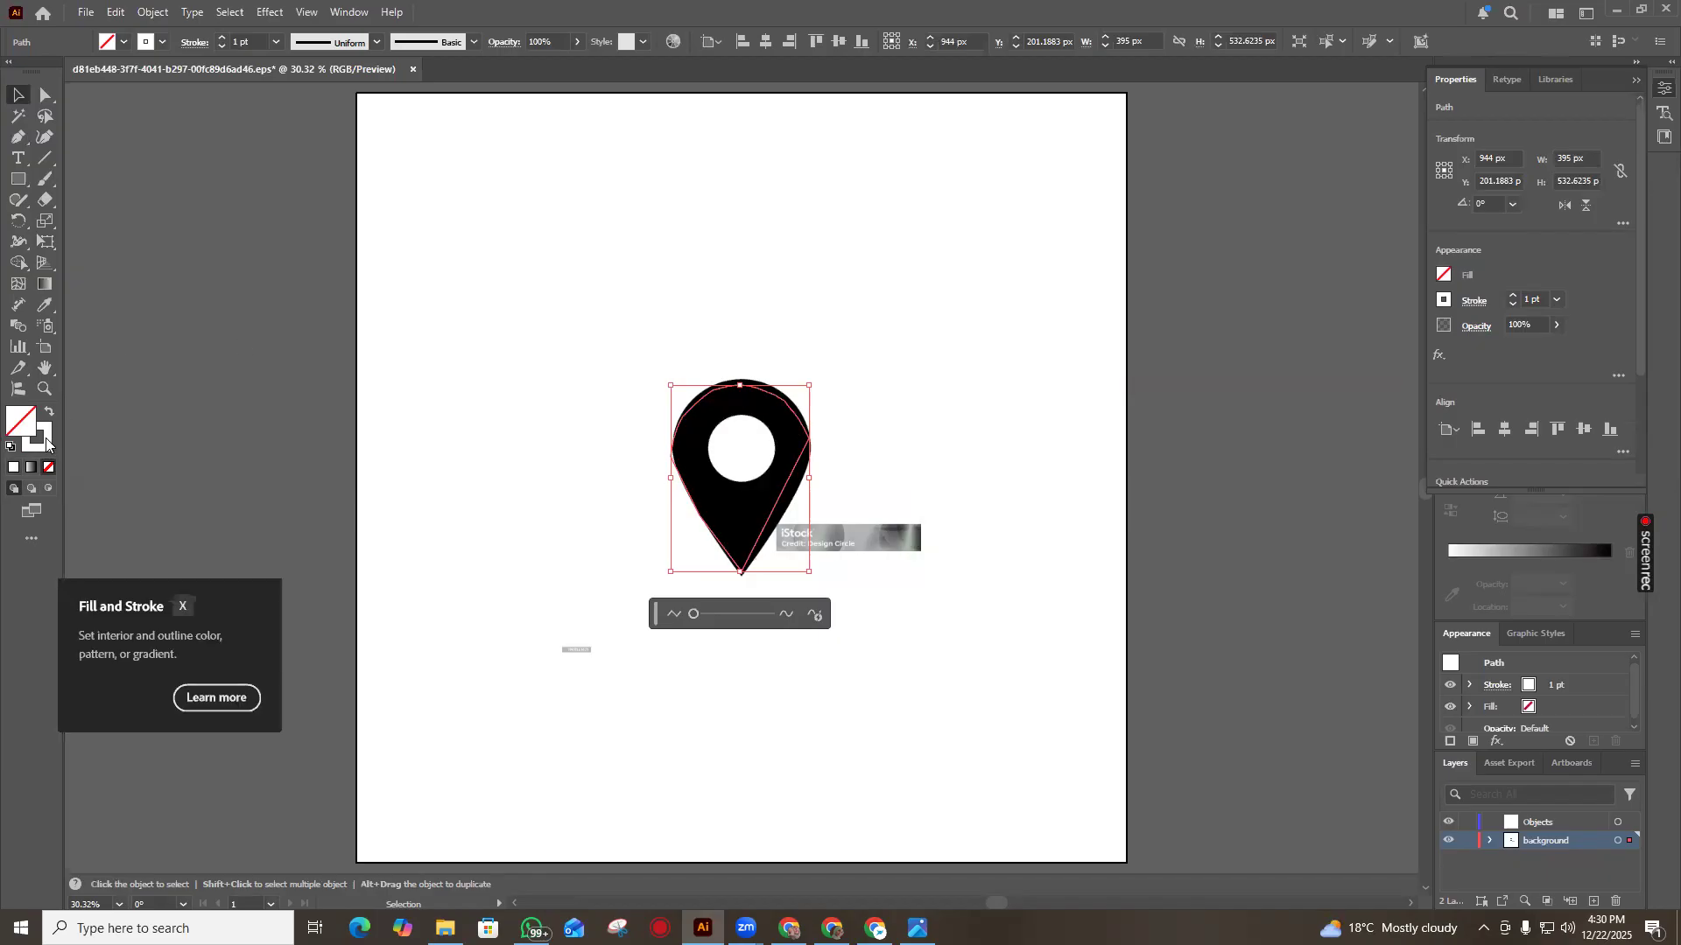
pyautogui.click(44, 444)
pyautogui.doubleClick(44, 444)
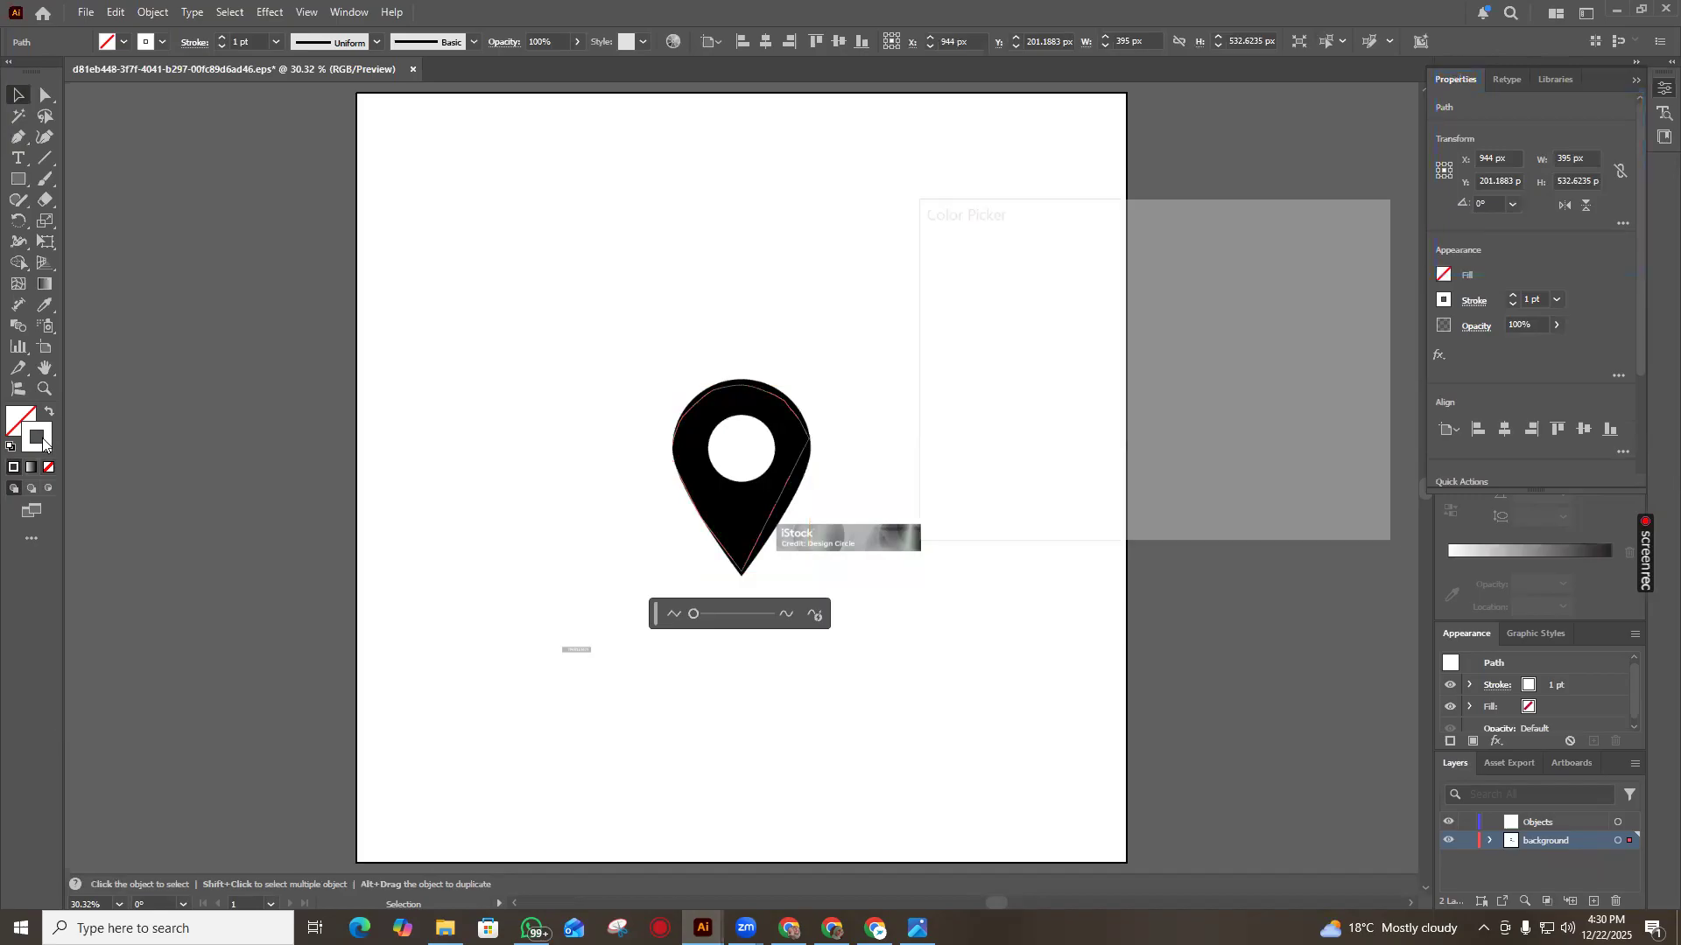
pyautogui.write('000000')
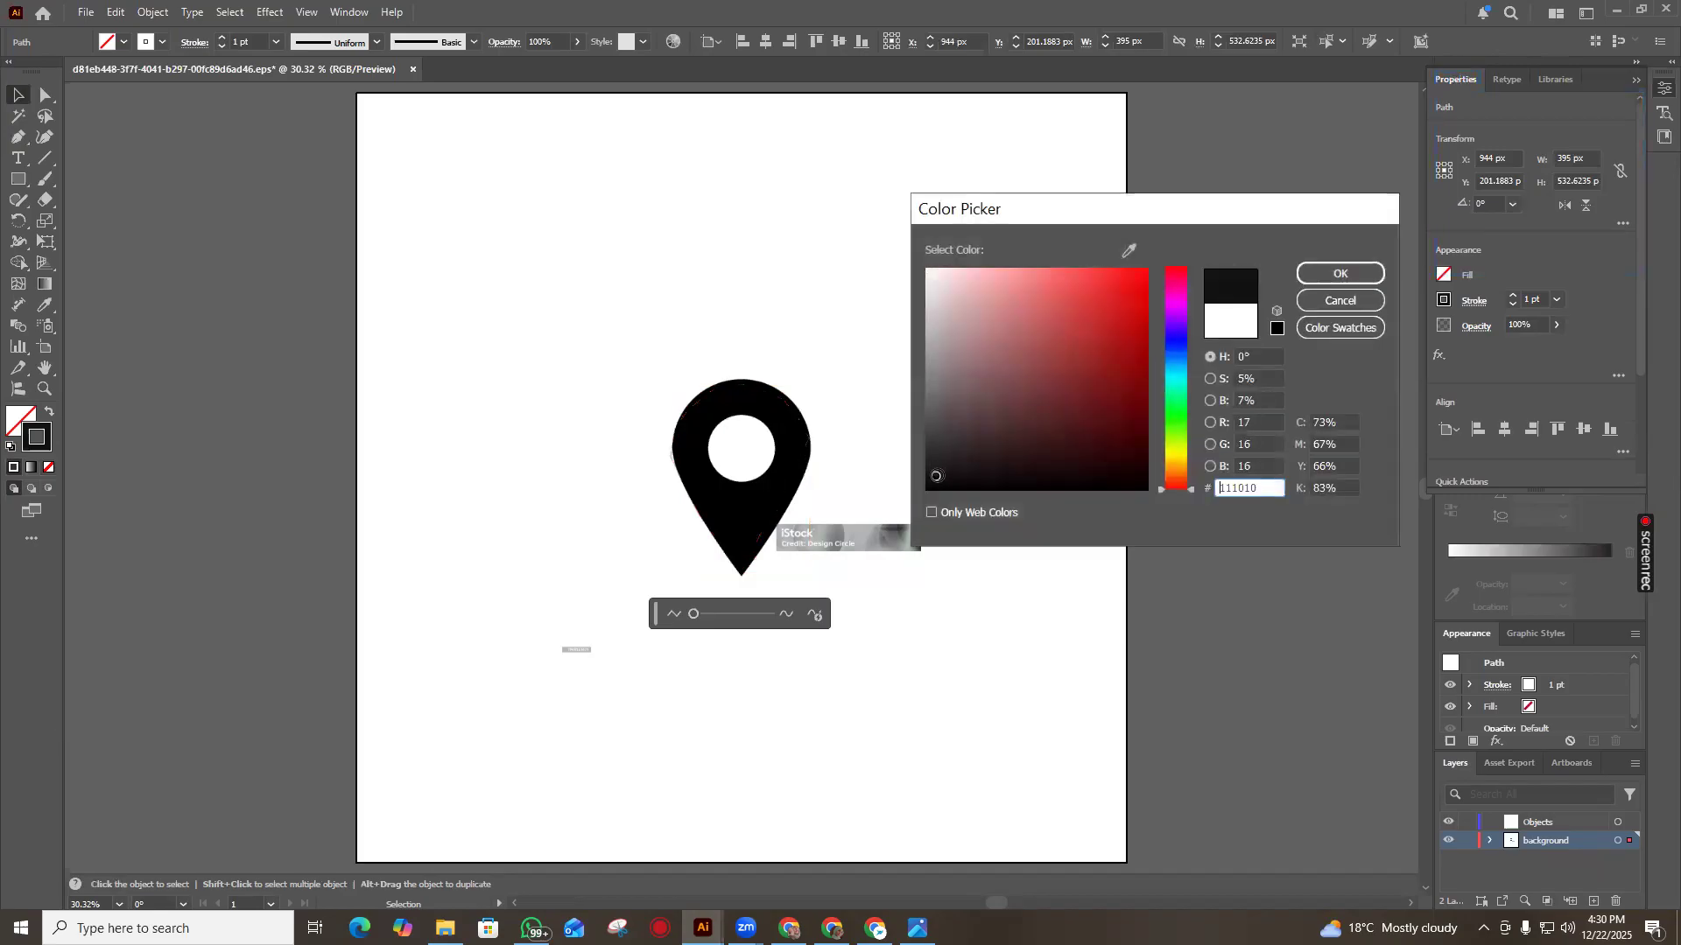
pyautogui.click(1342, 272)
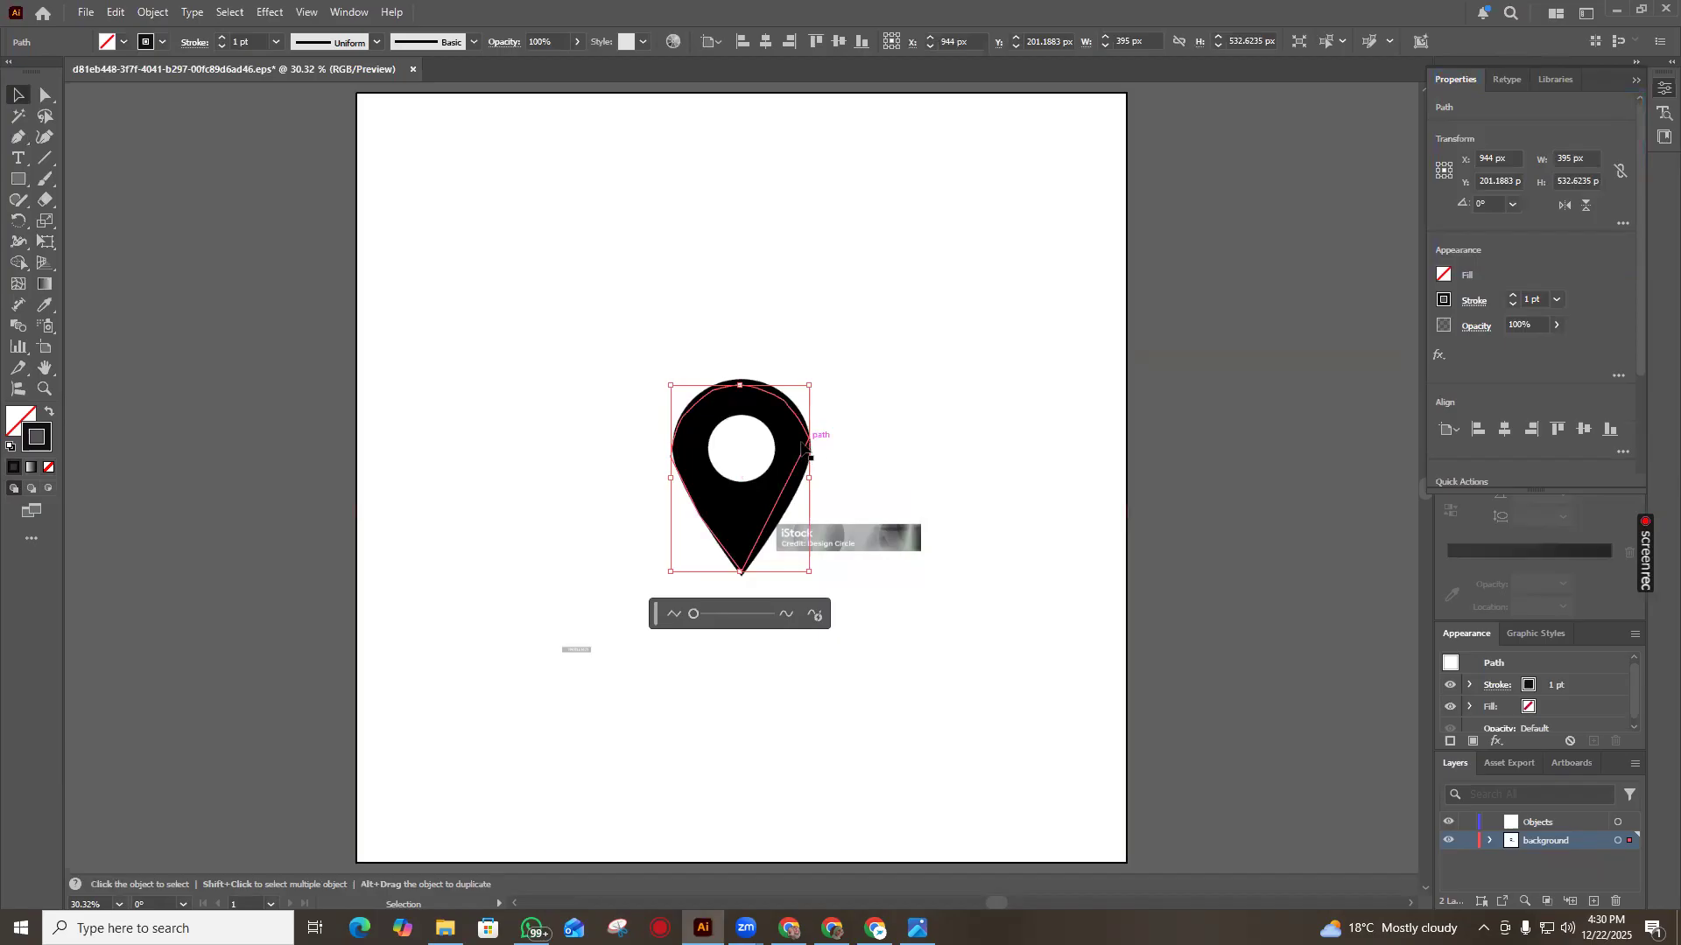
# Set the traced pin path's stroke weight to 10 pt
pyautogui.moveTo(795, 447)
pyautogui.mouseDown()
pyautogui.moveTo(886, 375)
pyautogui.moveTo(816, 423)
pyautogui.moveTo(810, 454)
pyautogui.moveTo(814, 438)
pyautogui.mouseUp()
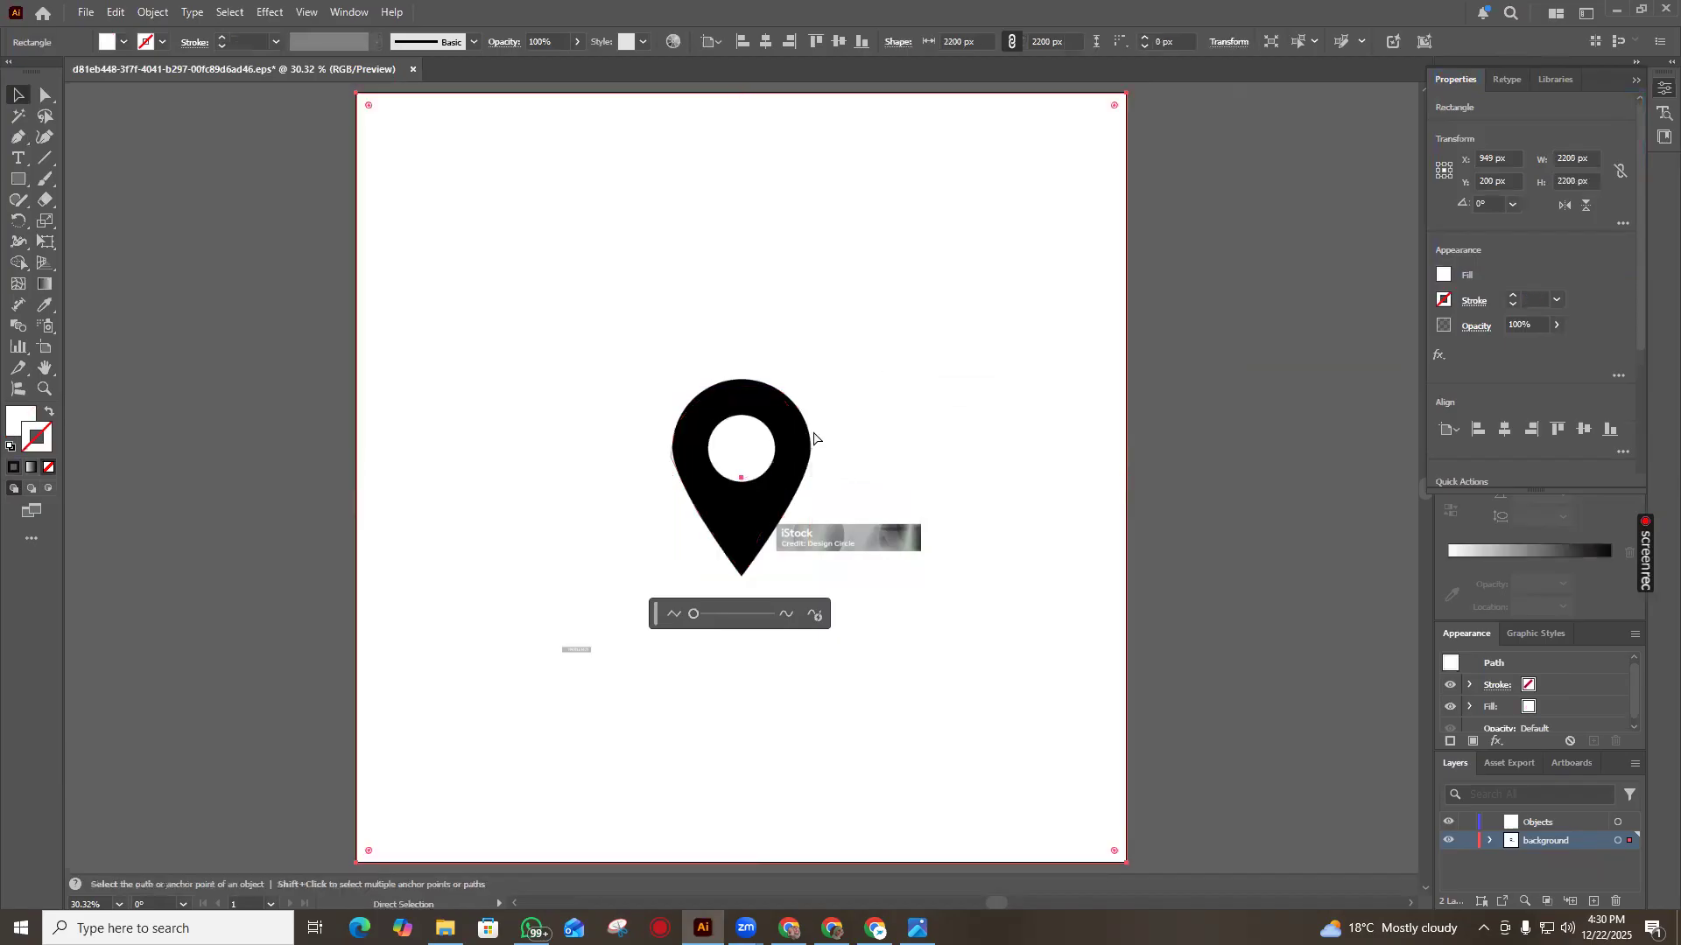
pyautogui.hotkey('ctrl', 'shift', 'a')
pyautogui.click(797, 470)
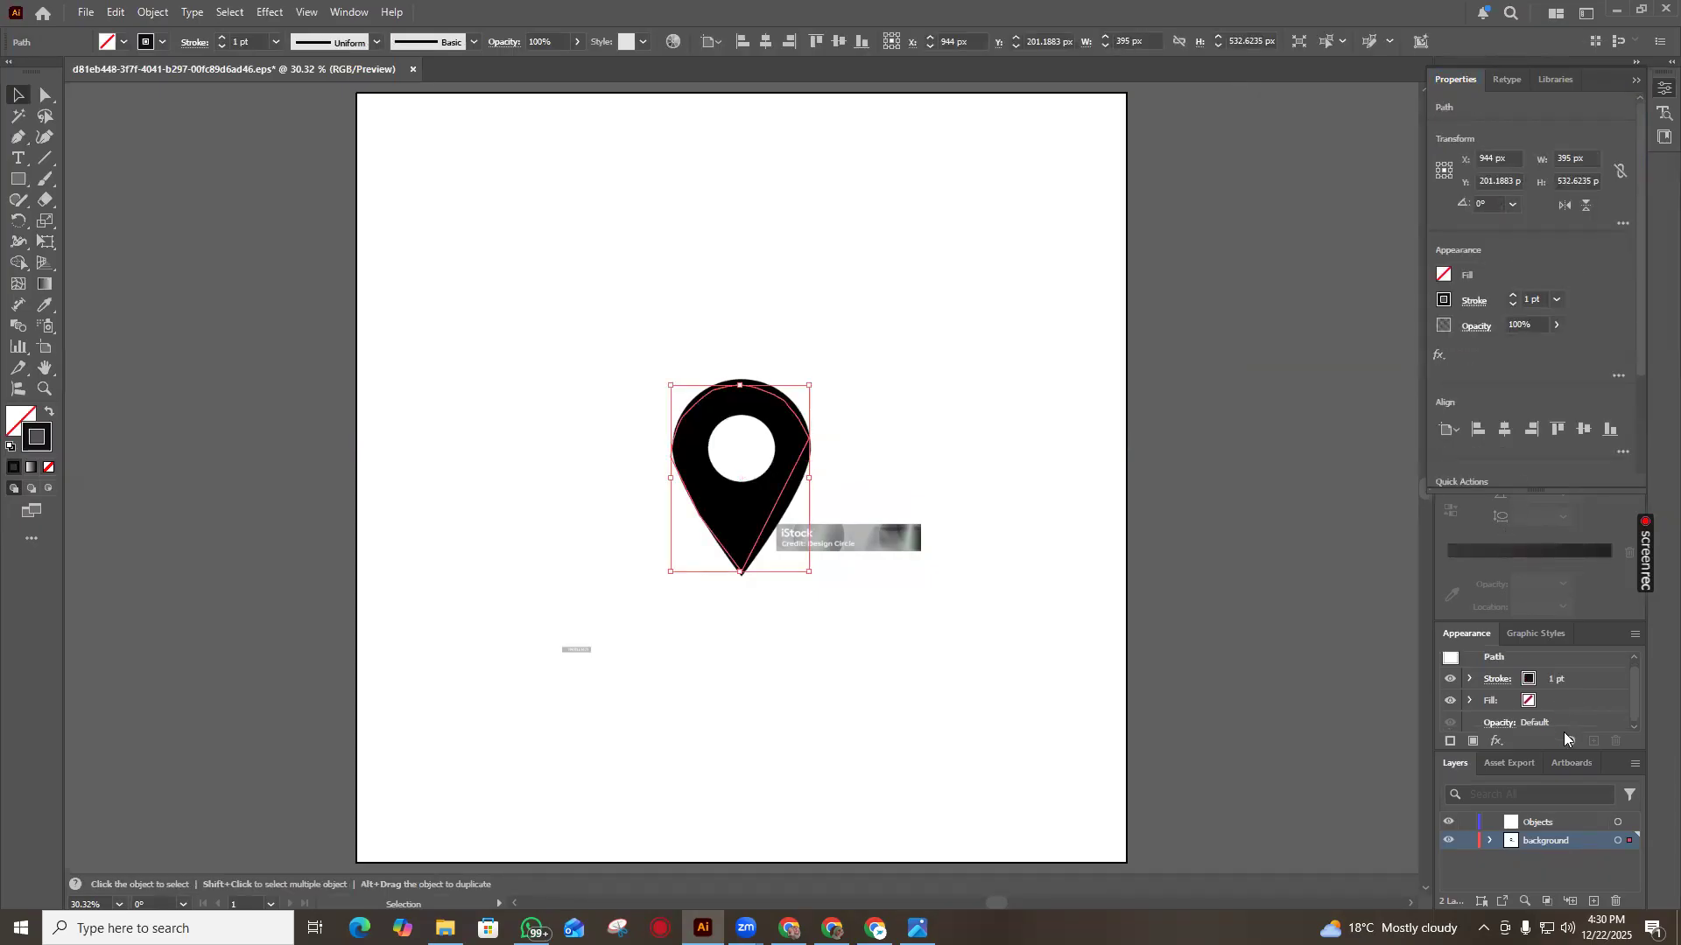
pyautogui.click(1530, 683)
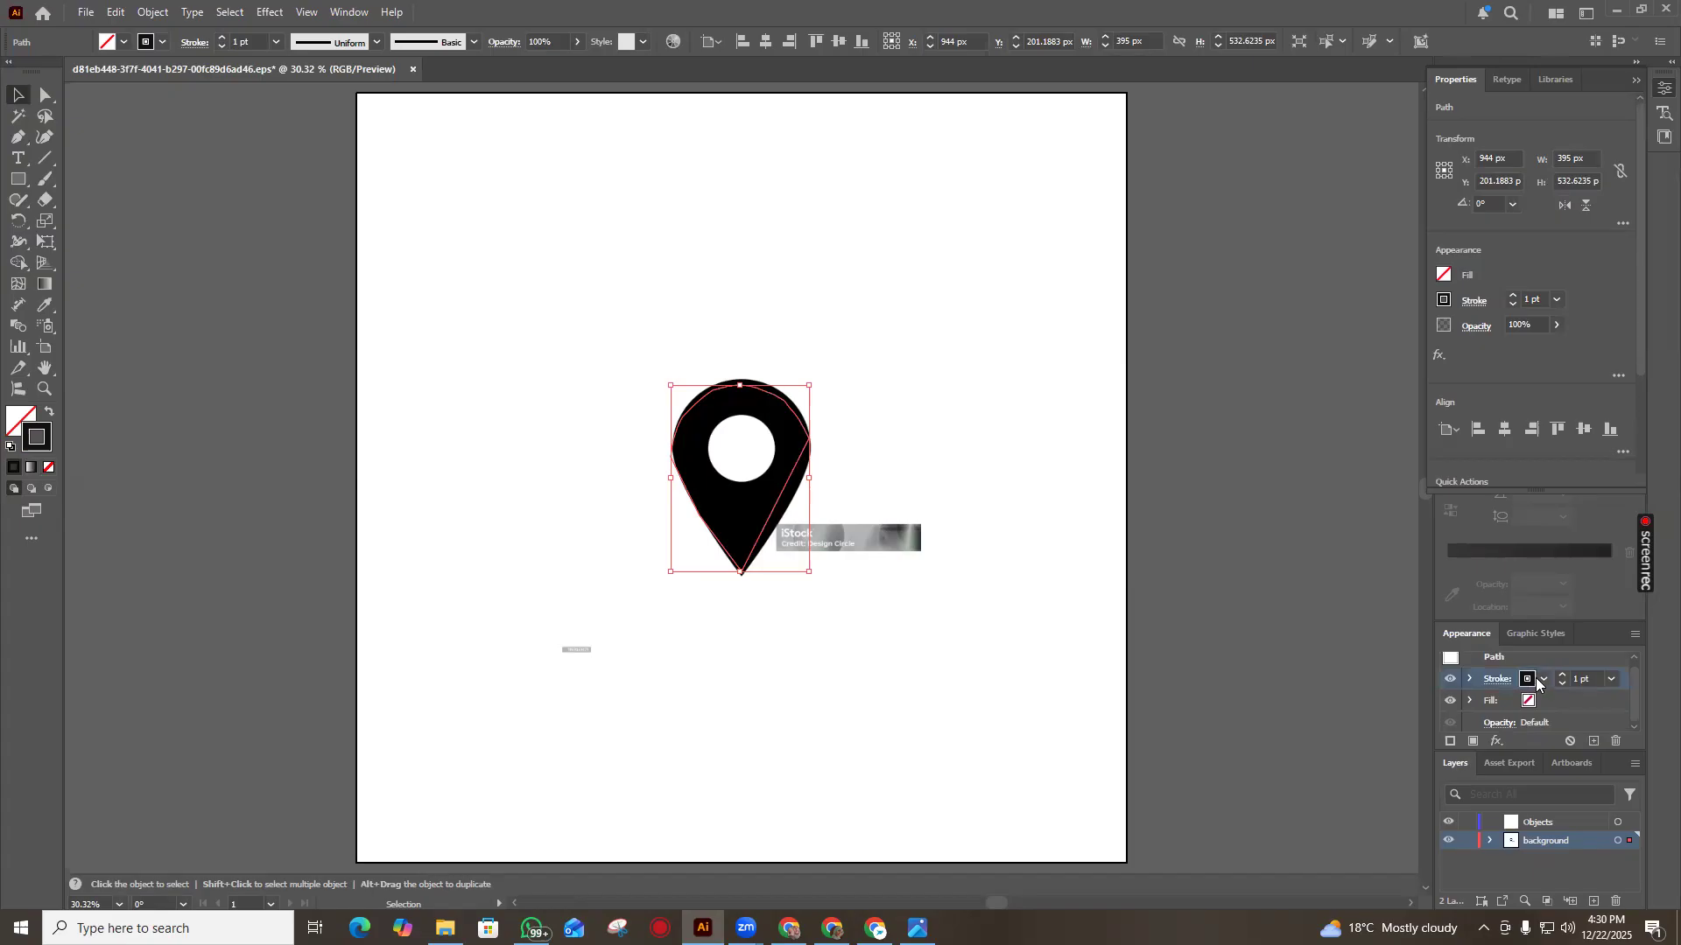
pyautogui.click(1610, 680)
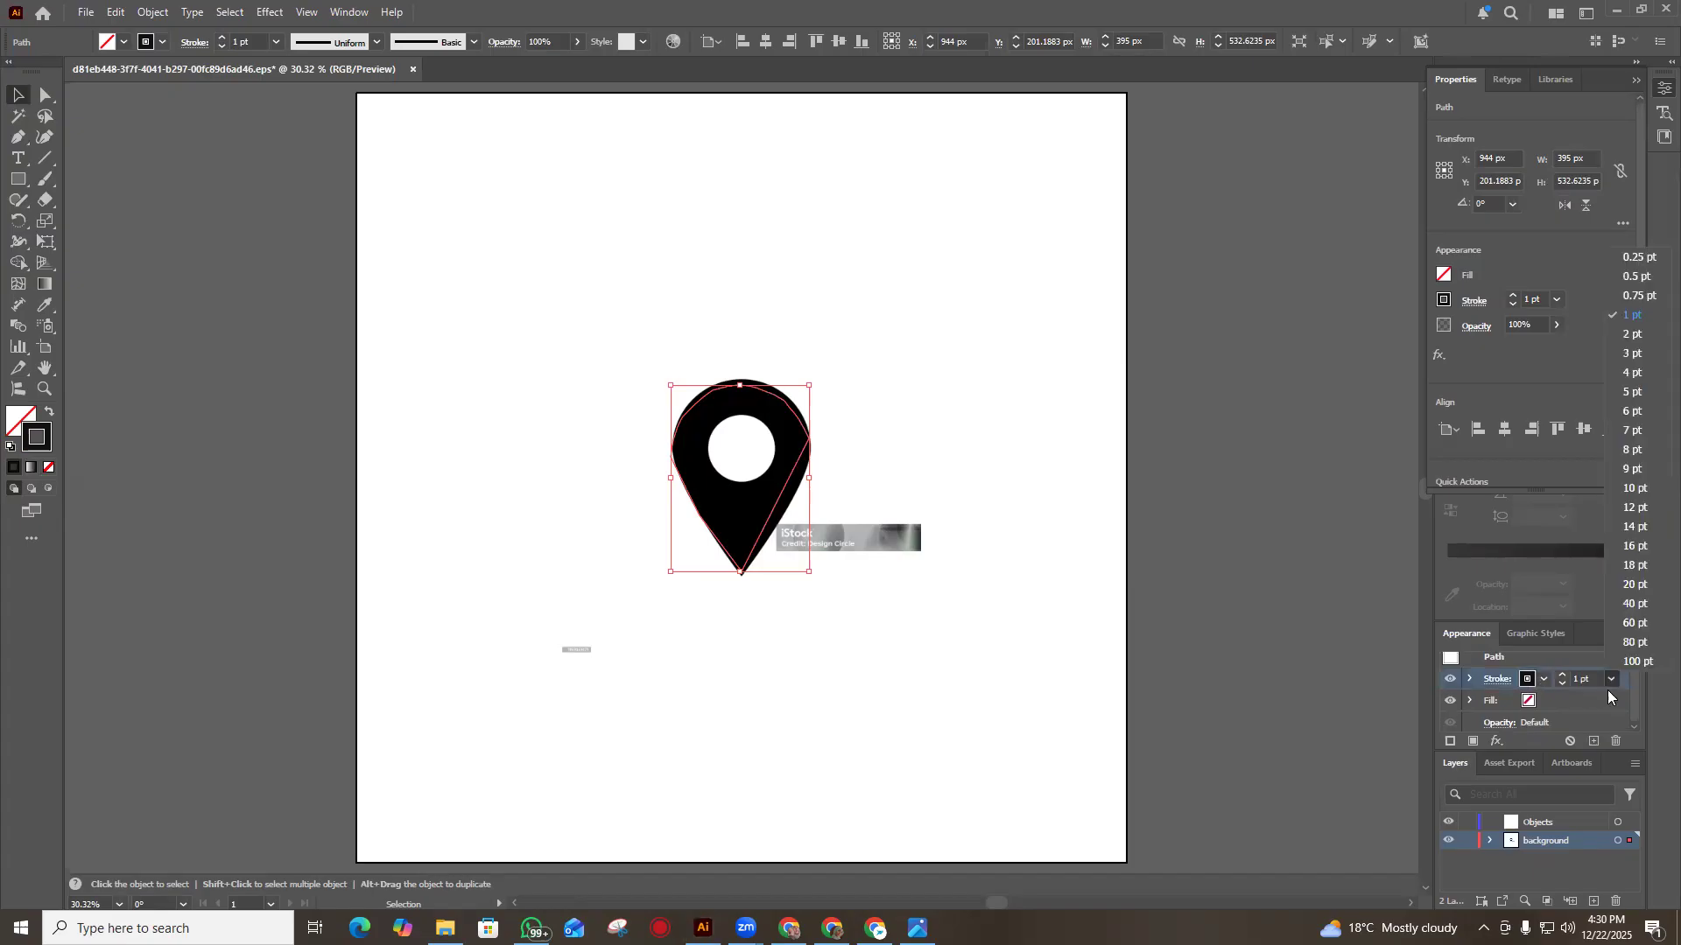
pyautogui.click(1641, 490)
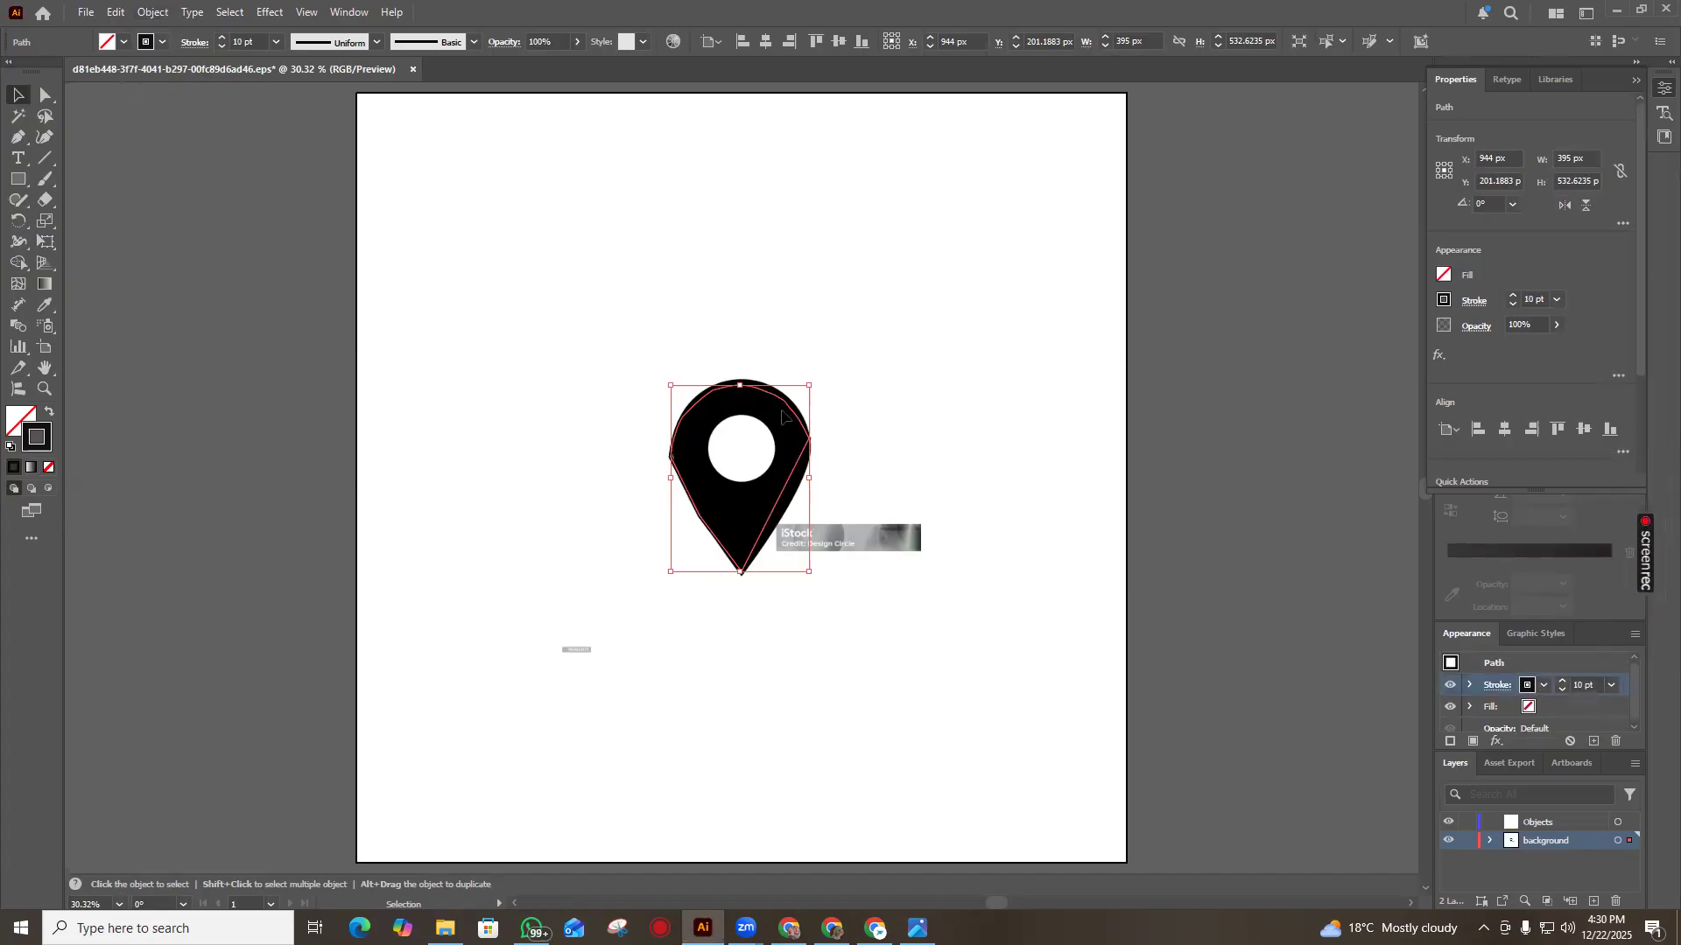
# Move the traced outline off the pin image to compare the shapes, and return it over the pin
pyautogui.moveTo(789, 412); pyautogui.dragTo(680, 272)
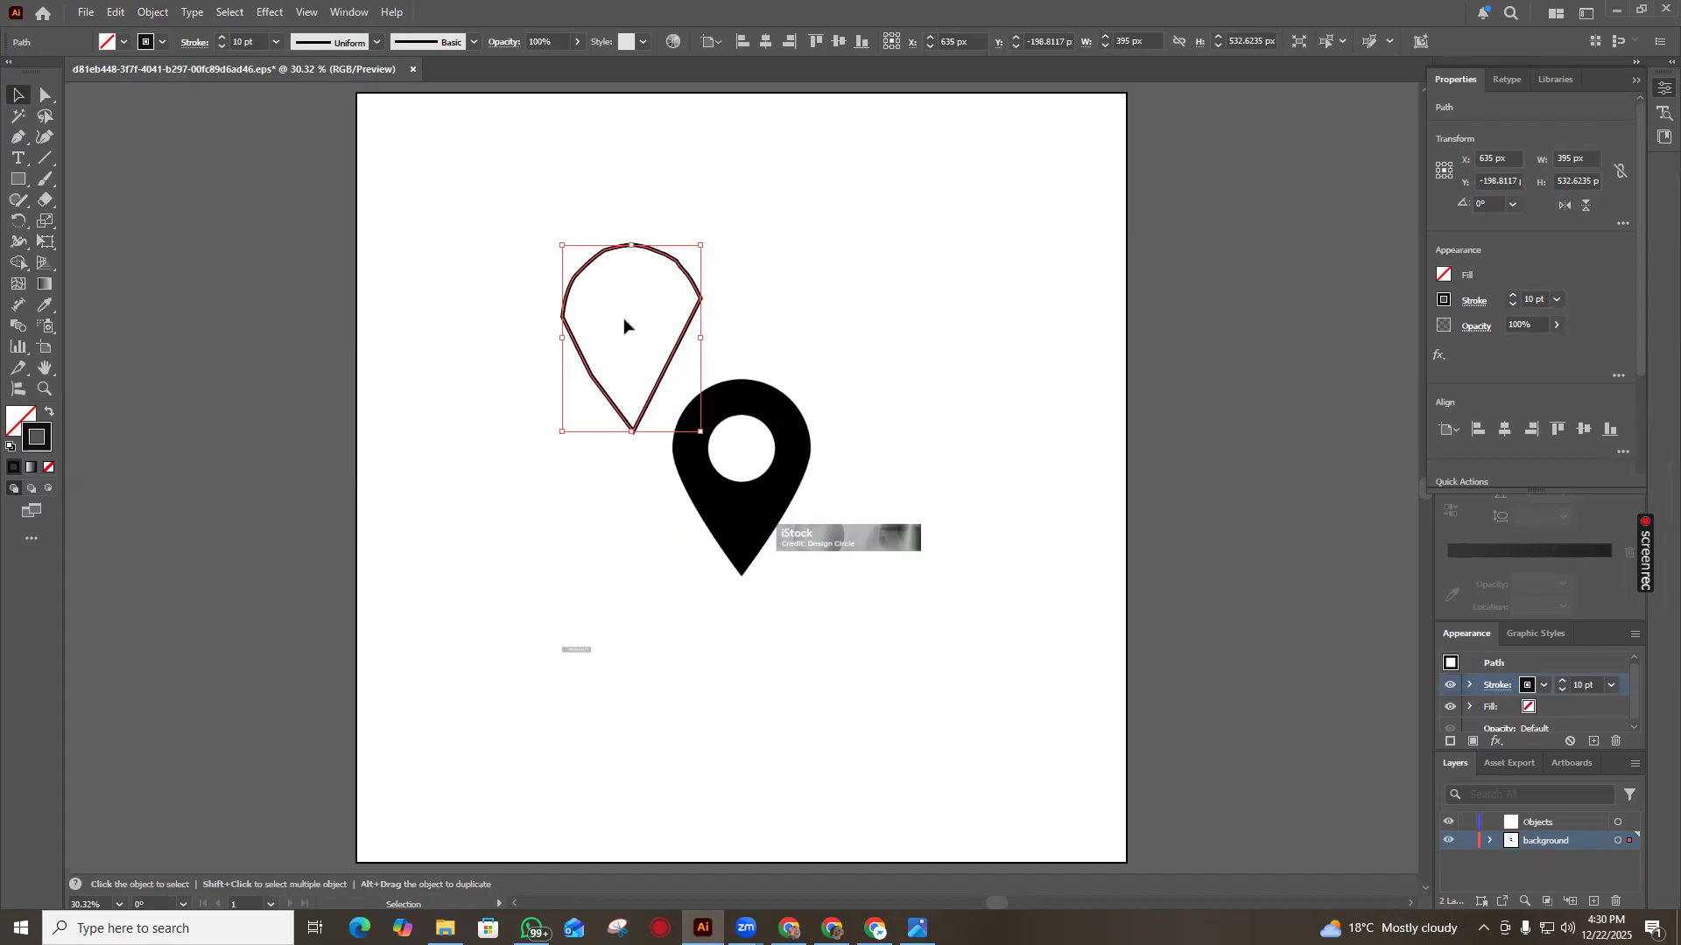
pyautogui.click(589, 253)
pyautogui.click(585, 266)
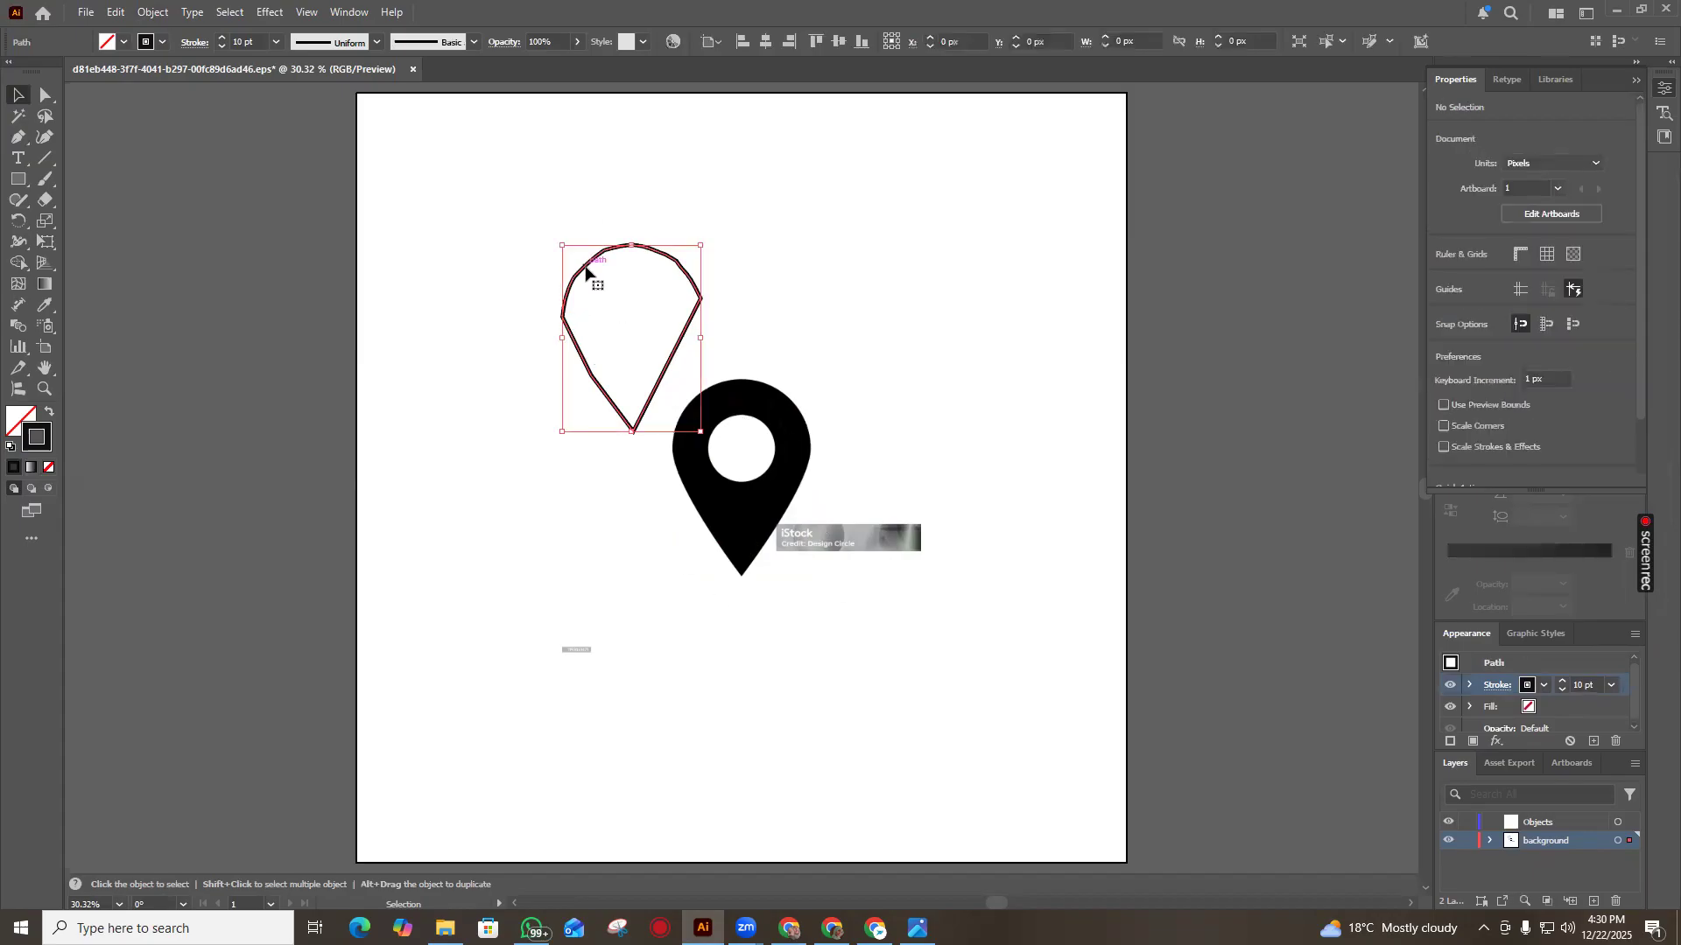
pyautogui.moveTo(586, 272); pyautogui.dragTo(695, 412)
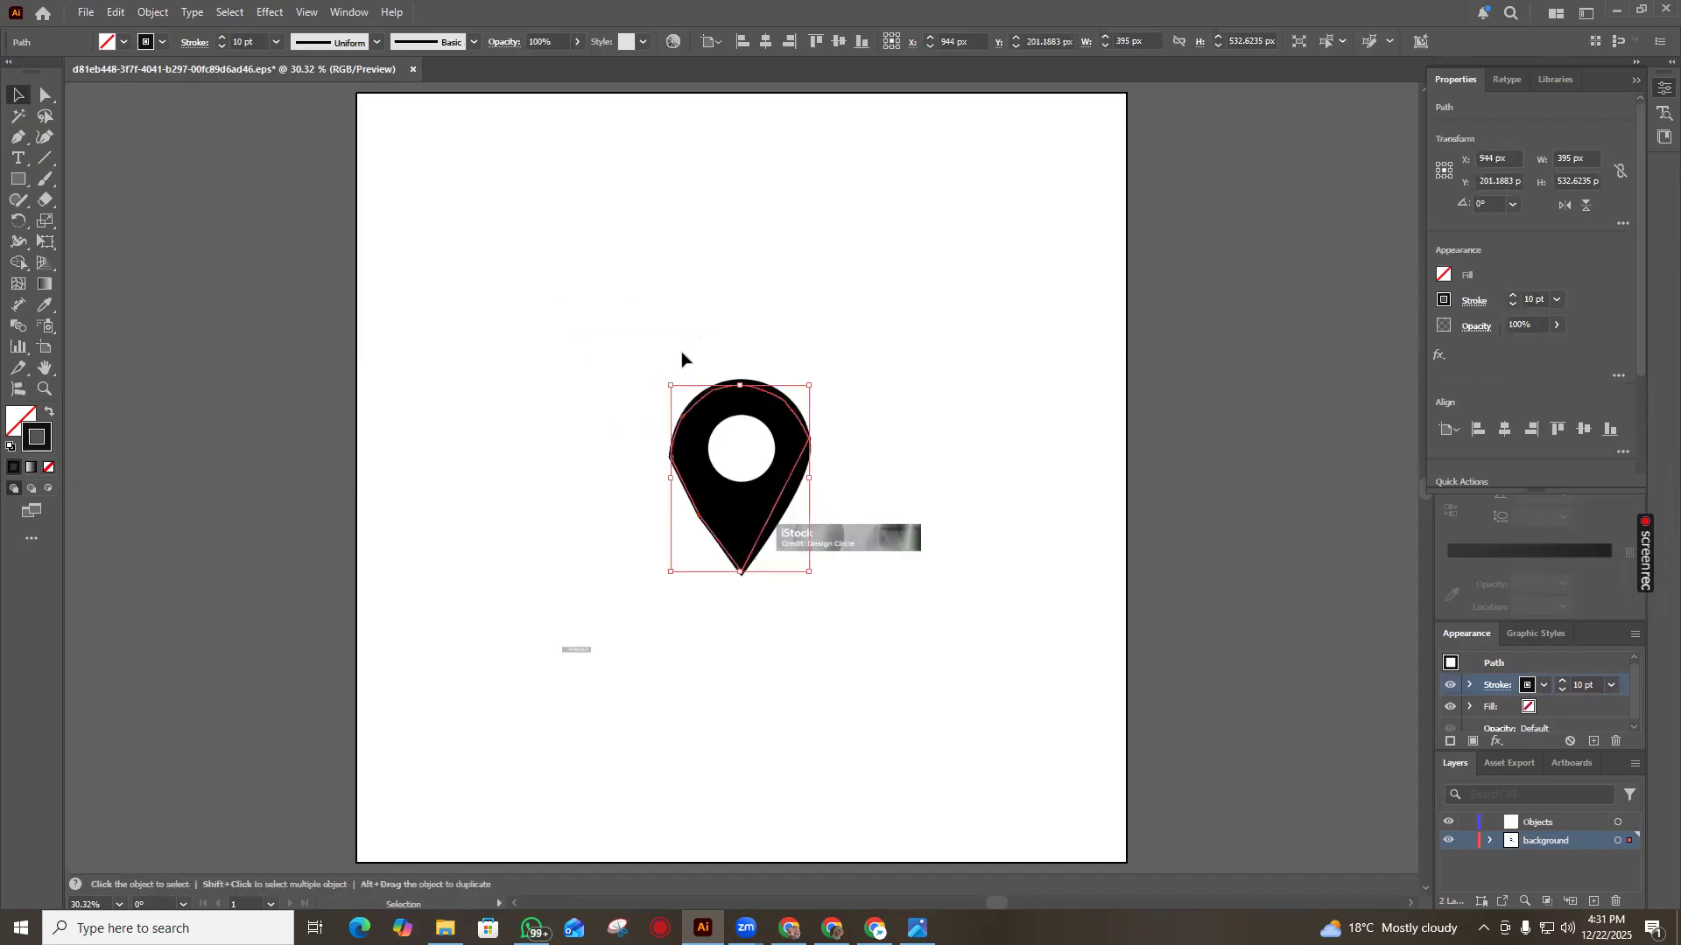
pyautogui.click(750, 408)
pyautogui.click(759, 395)
pyautogui.click(398, 349)
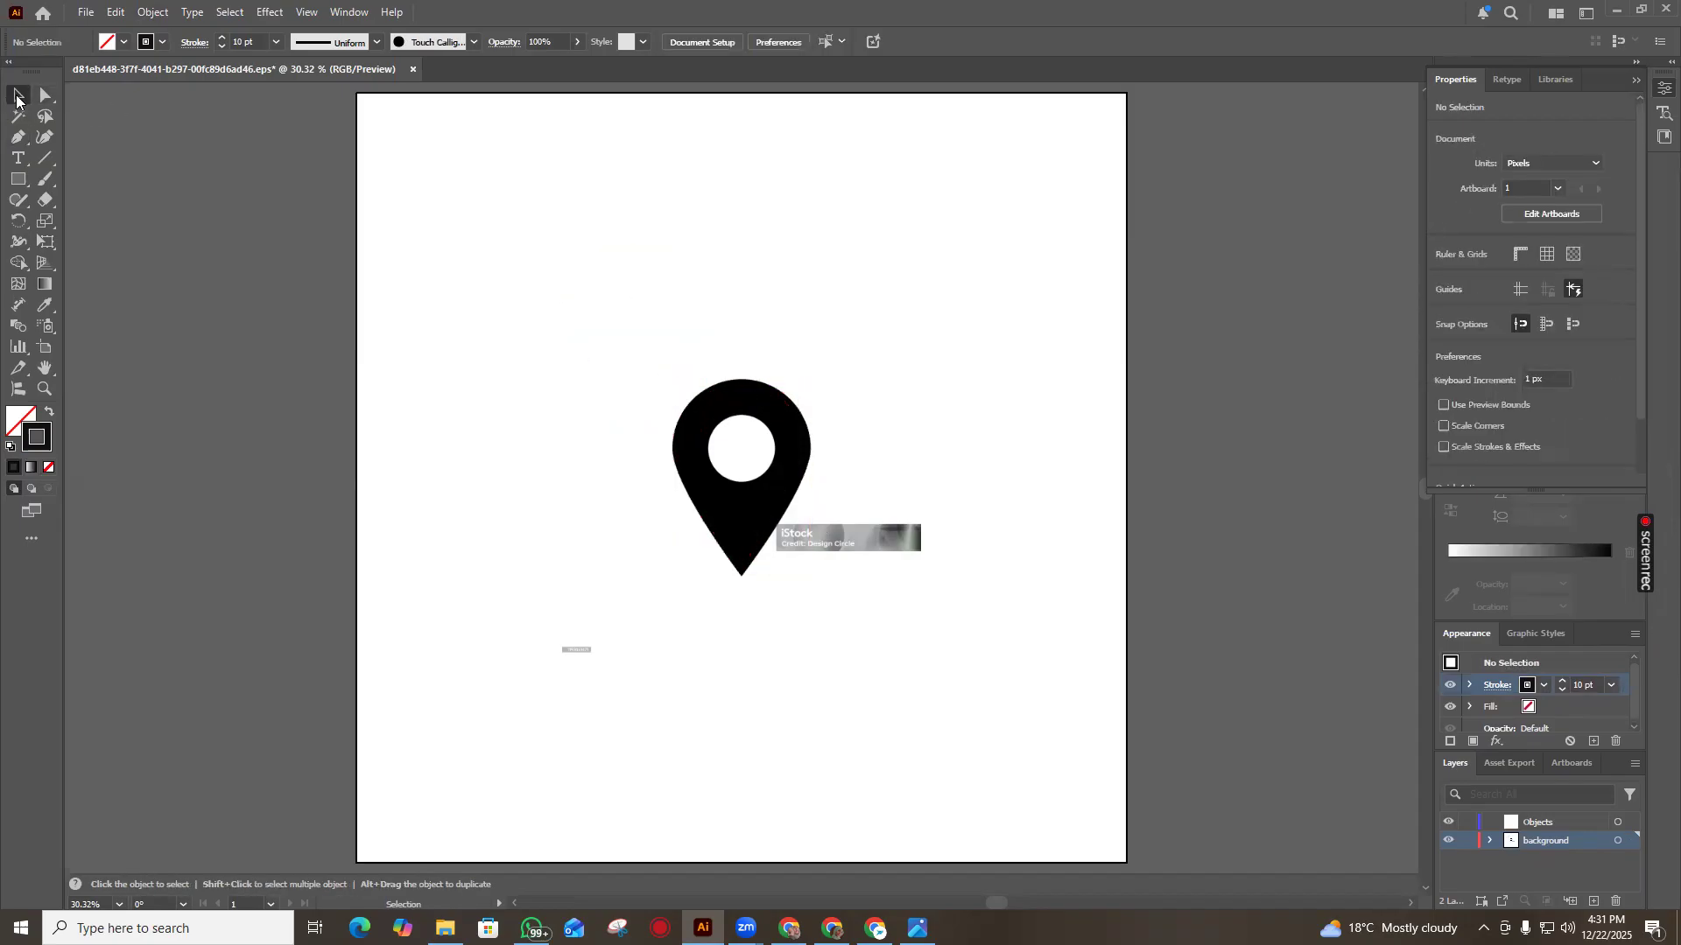
# Unlock the pin image and convert it to editable paths with Image Trace and Expand
pyautogui.rightClick(778, 405)
pyautogui.moveTo(840, 375)
pyautogui.click(1060, 376)
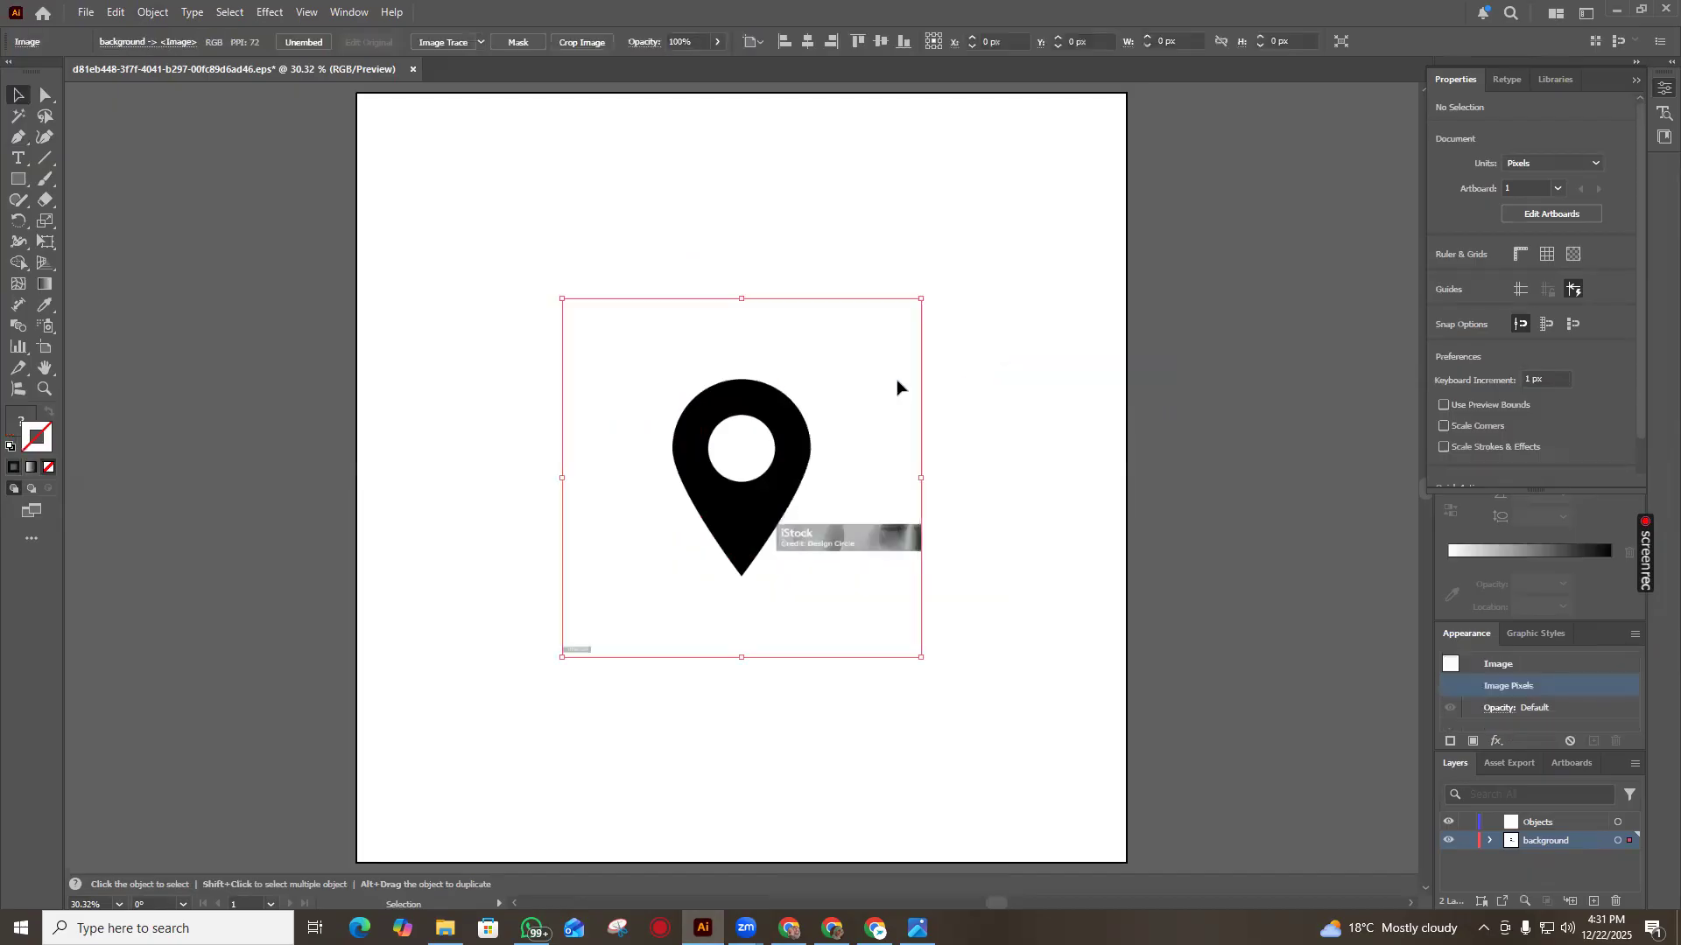
pyautogui.click(481, 41)
pyautogui.click(481, 40)
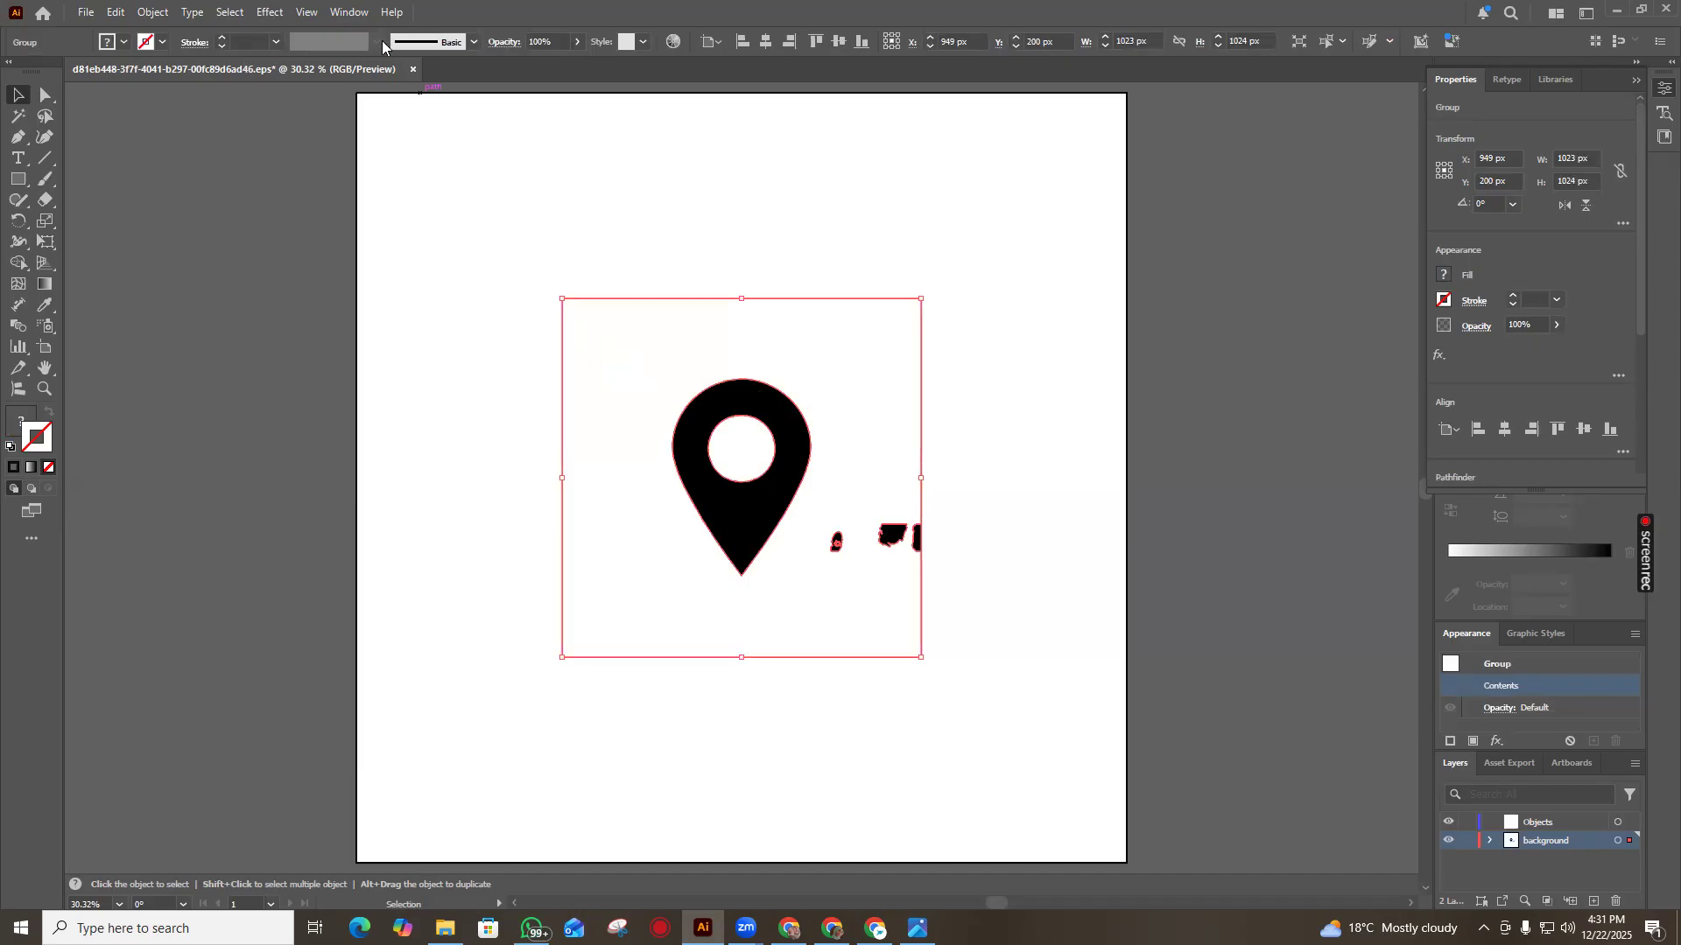
pyautogui.press('a')
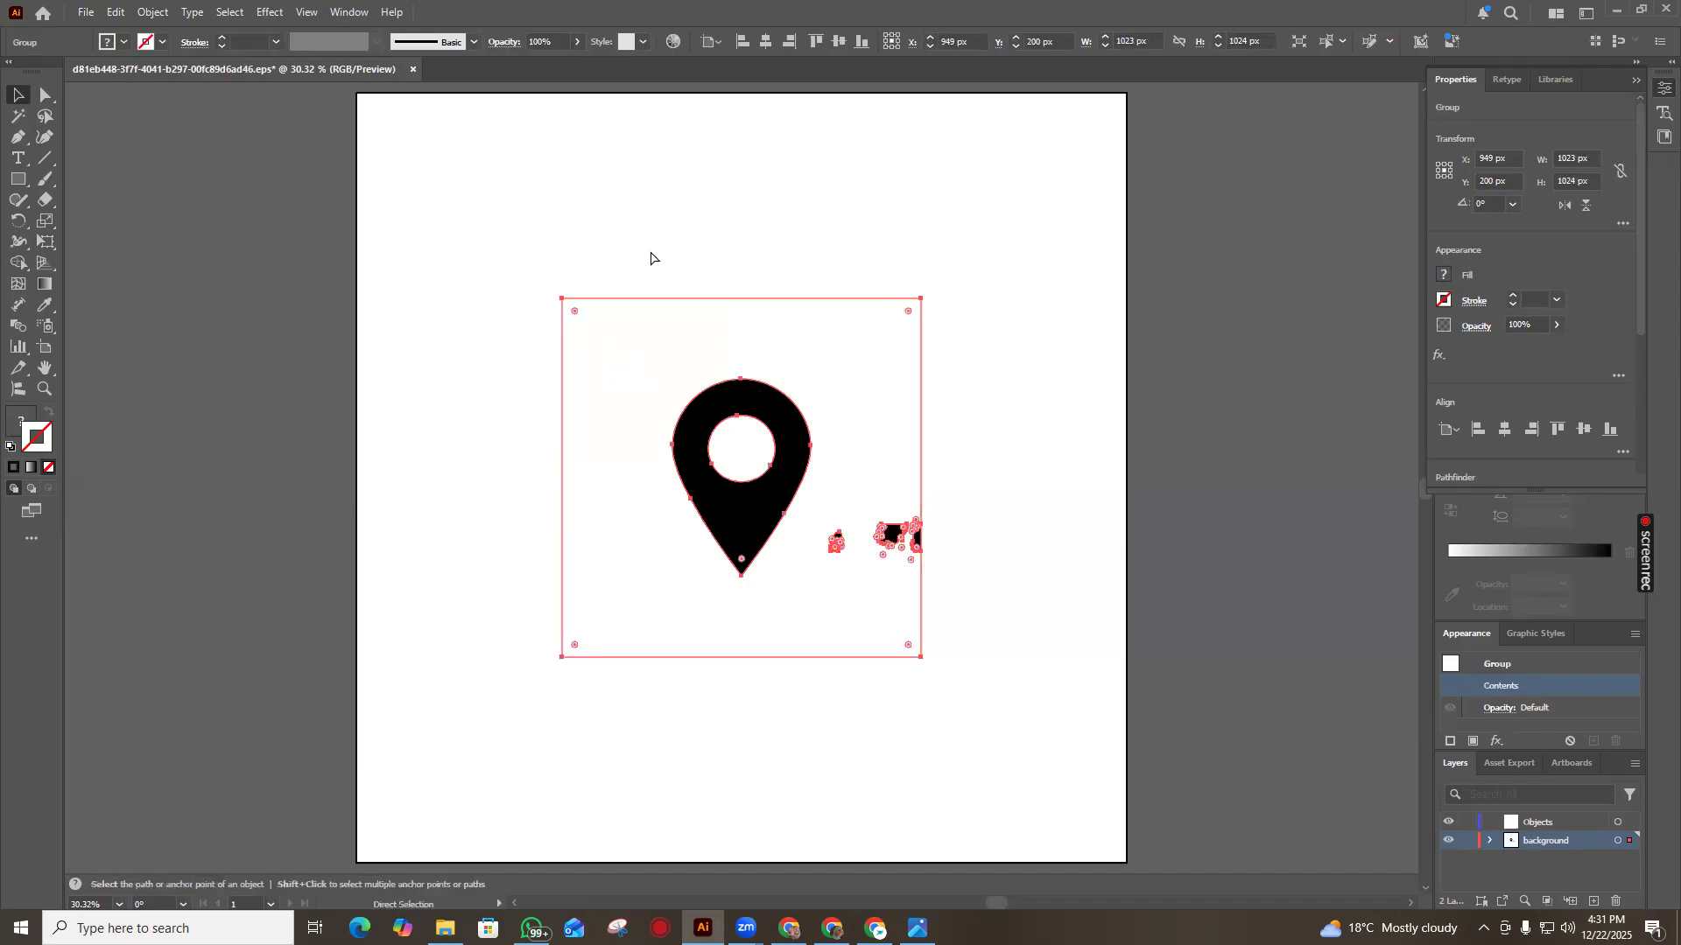
# Undo the expanded image tracing and delete the hand-drawn pin path
pyautogui.click(740, 386)
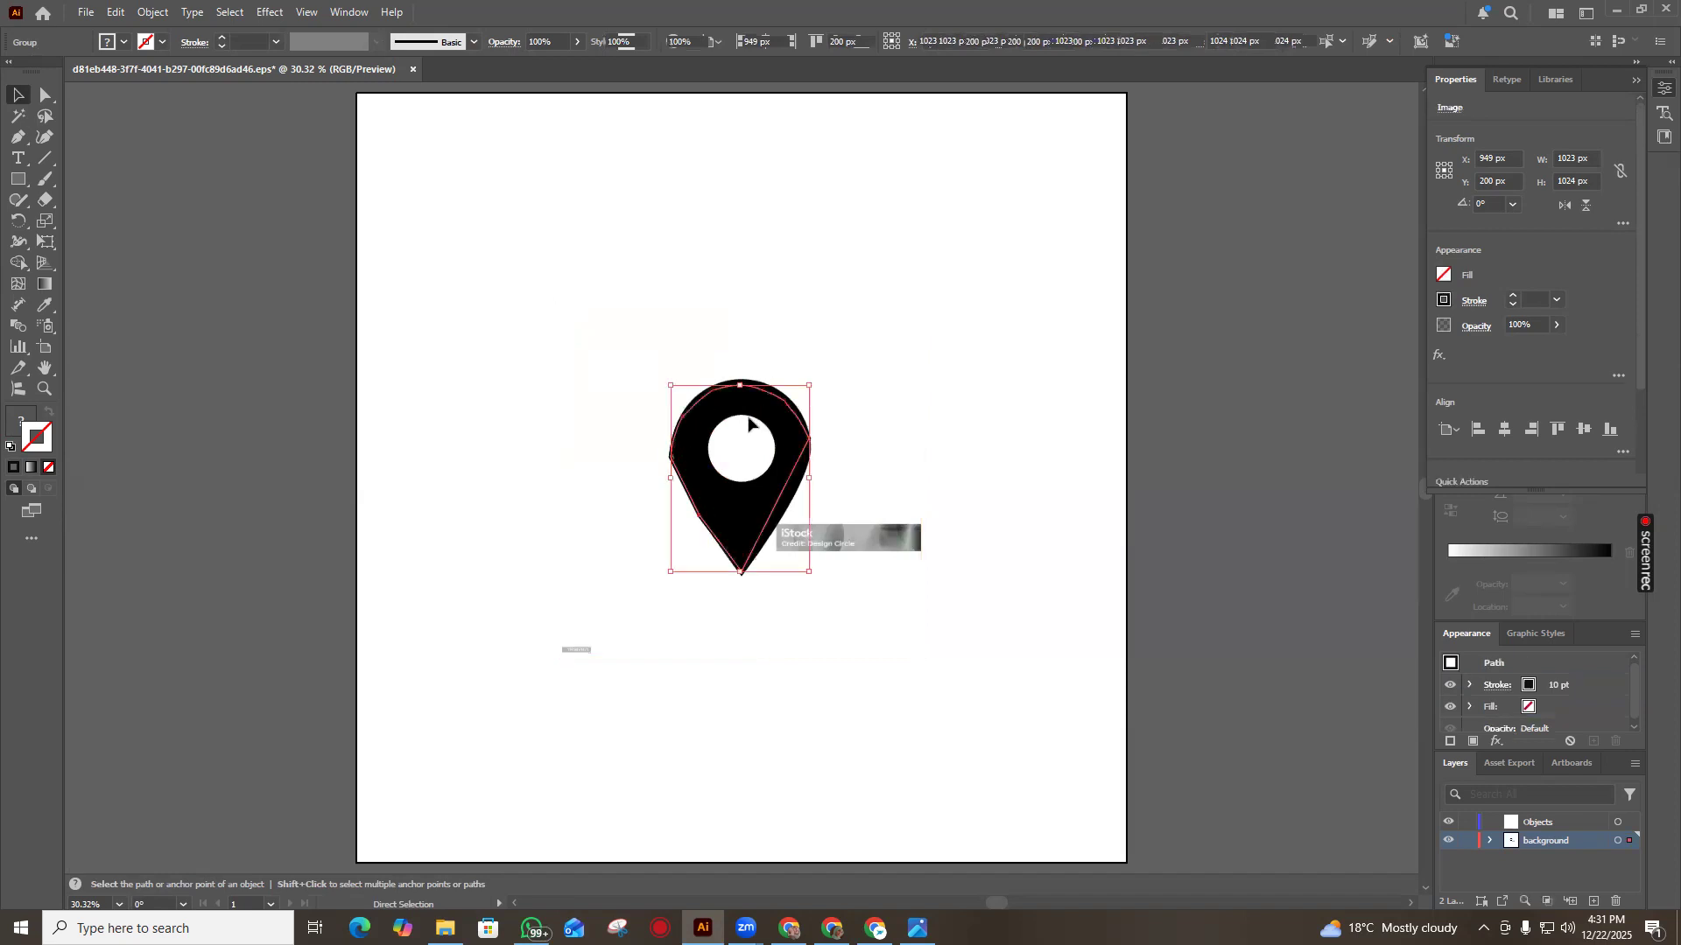
pyautogui.press('v')
pyautogui.press('Delete')
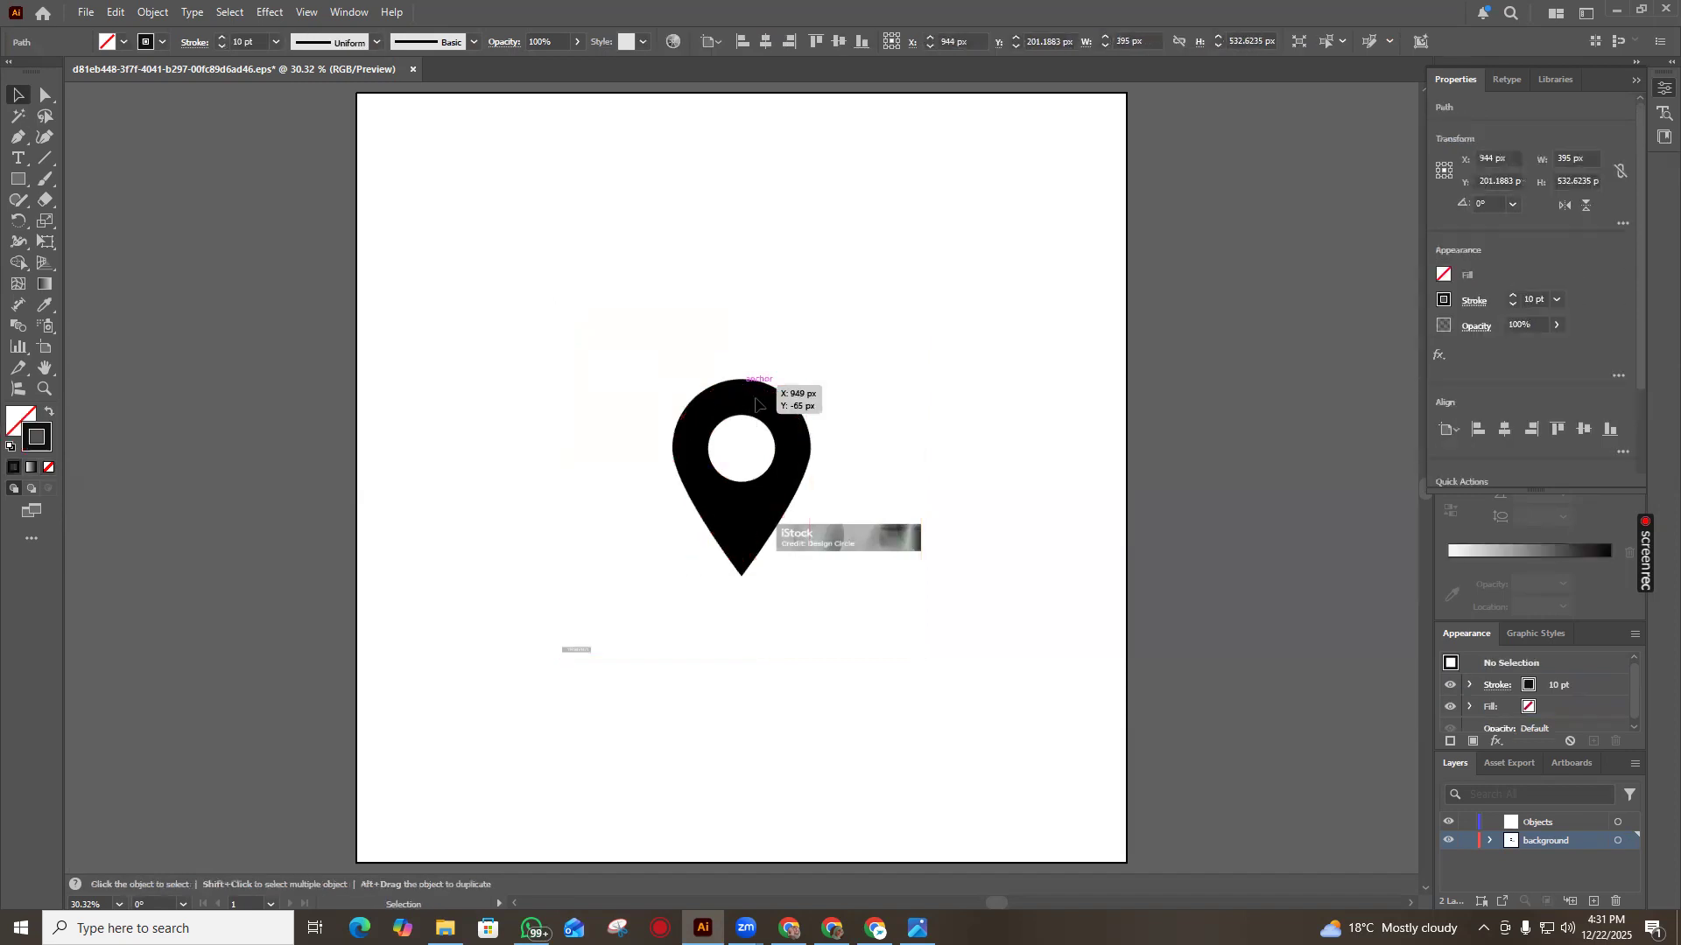
# Vectorize the locked pin image with Image Trace after unlocking it, expanding and ungrouping the result
pyautogui.rightClick(749, 395)
pyautogui.moveTo(839, 374)
pyautogui.click(1054, 367)
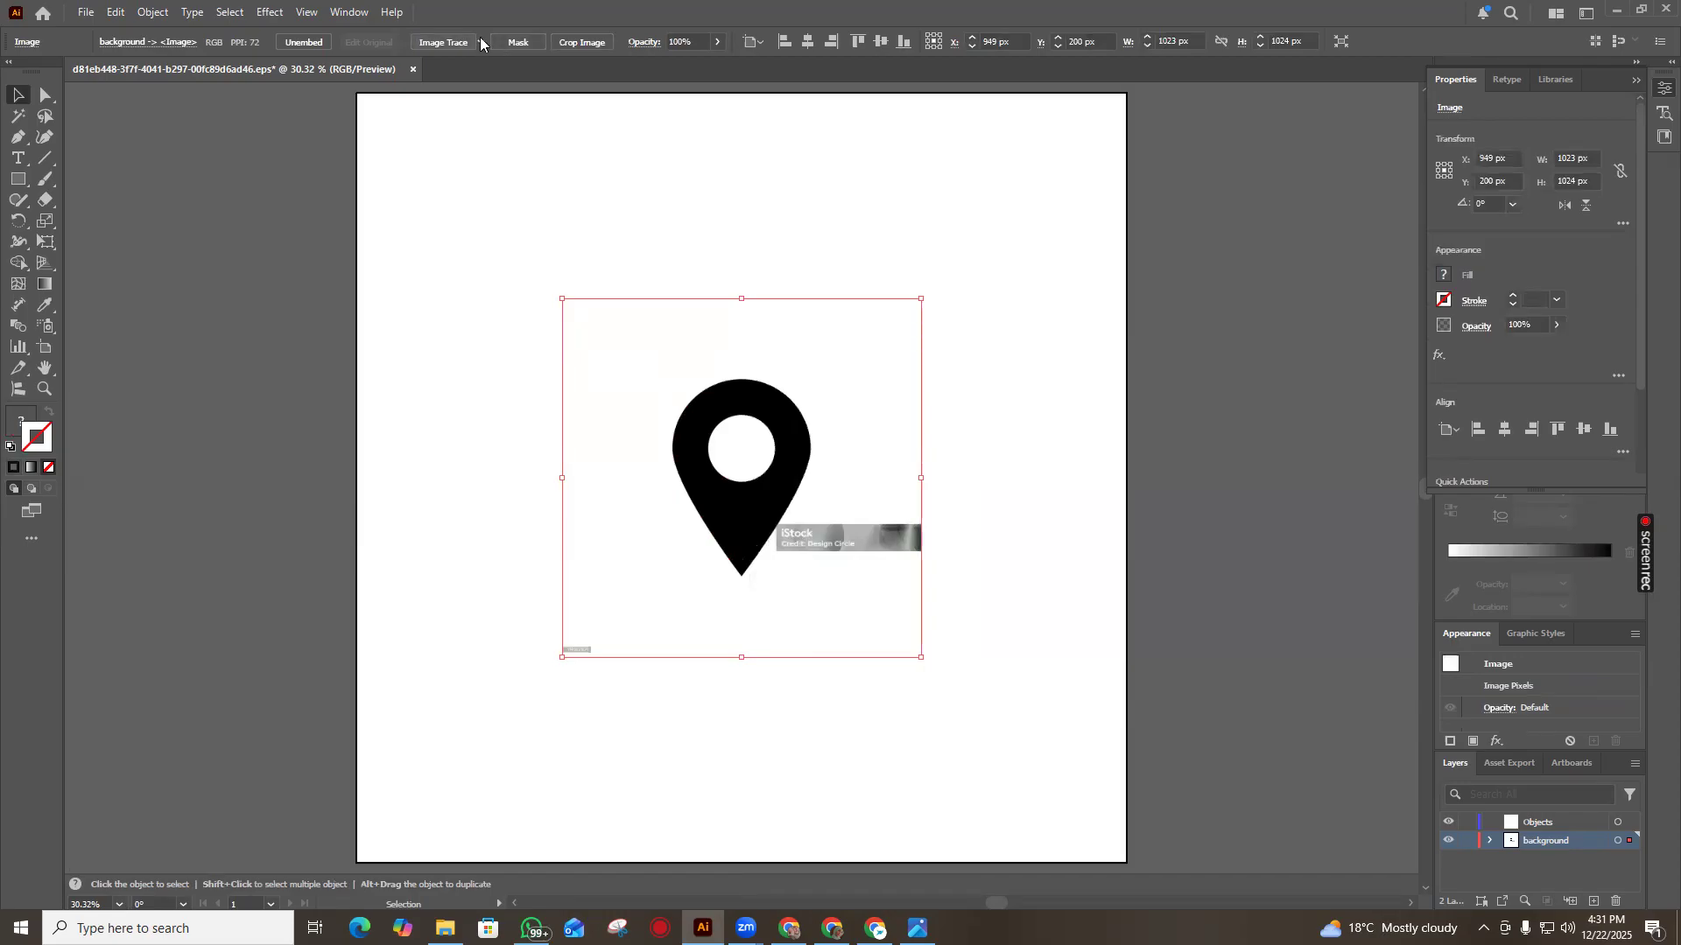
pyautogui.click(478, 41)
pyautogui.click(478, 41)
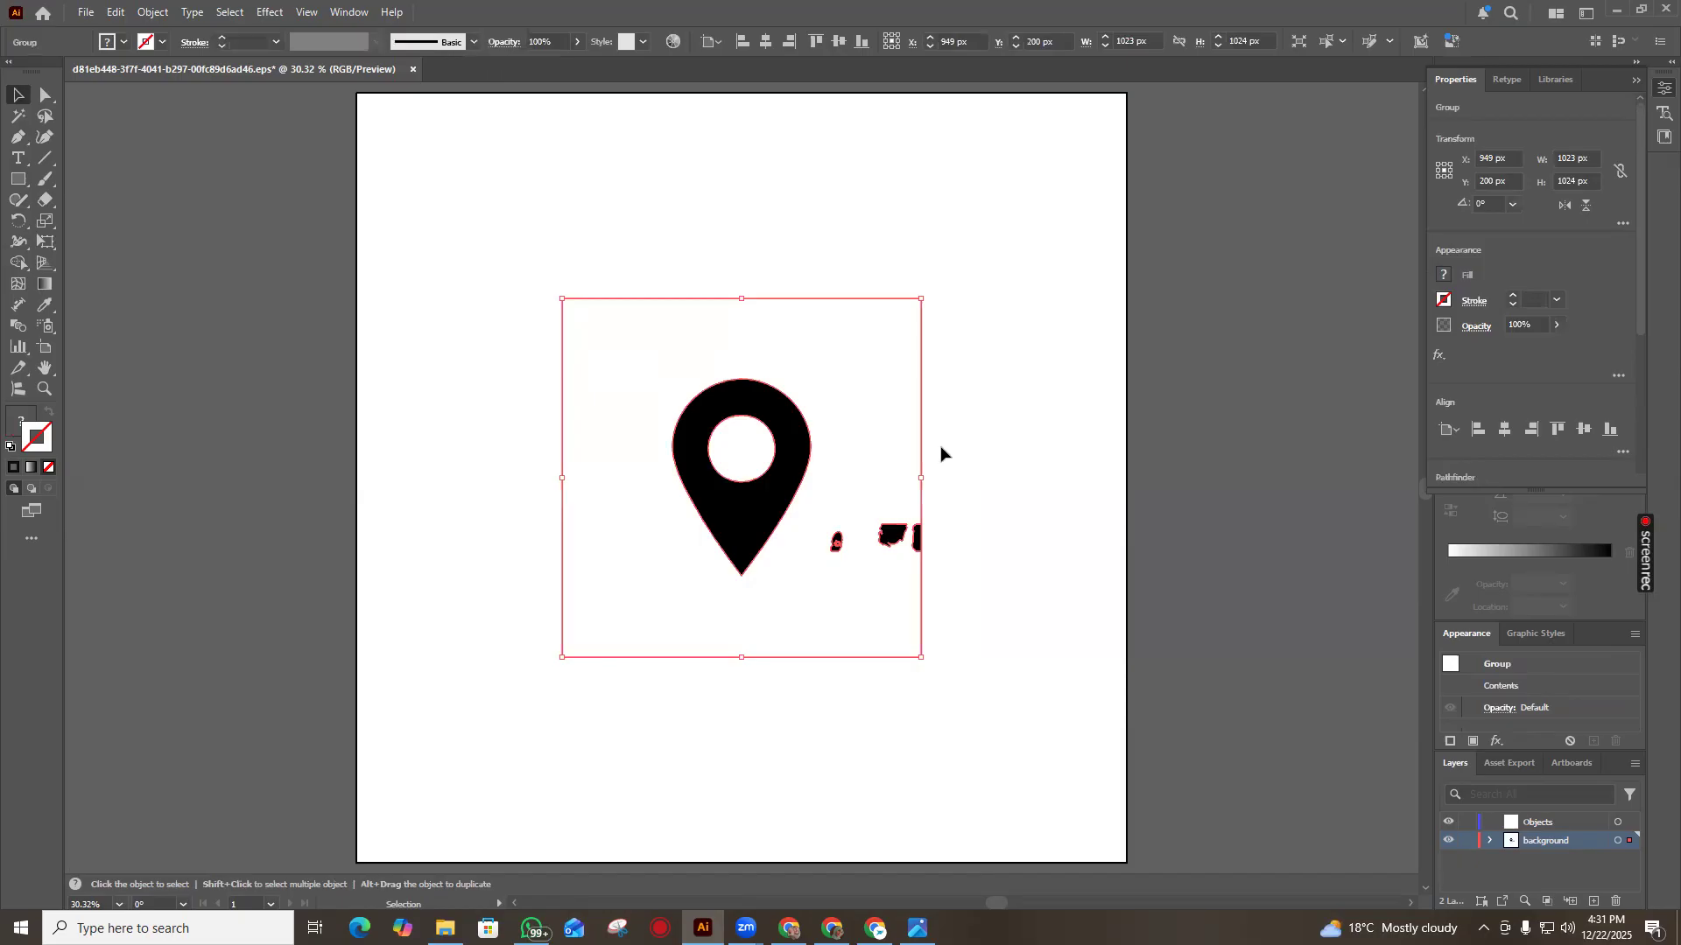
pyautogui.rightClick(681, 435)
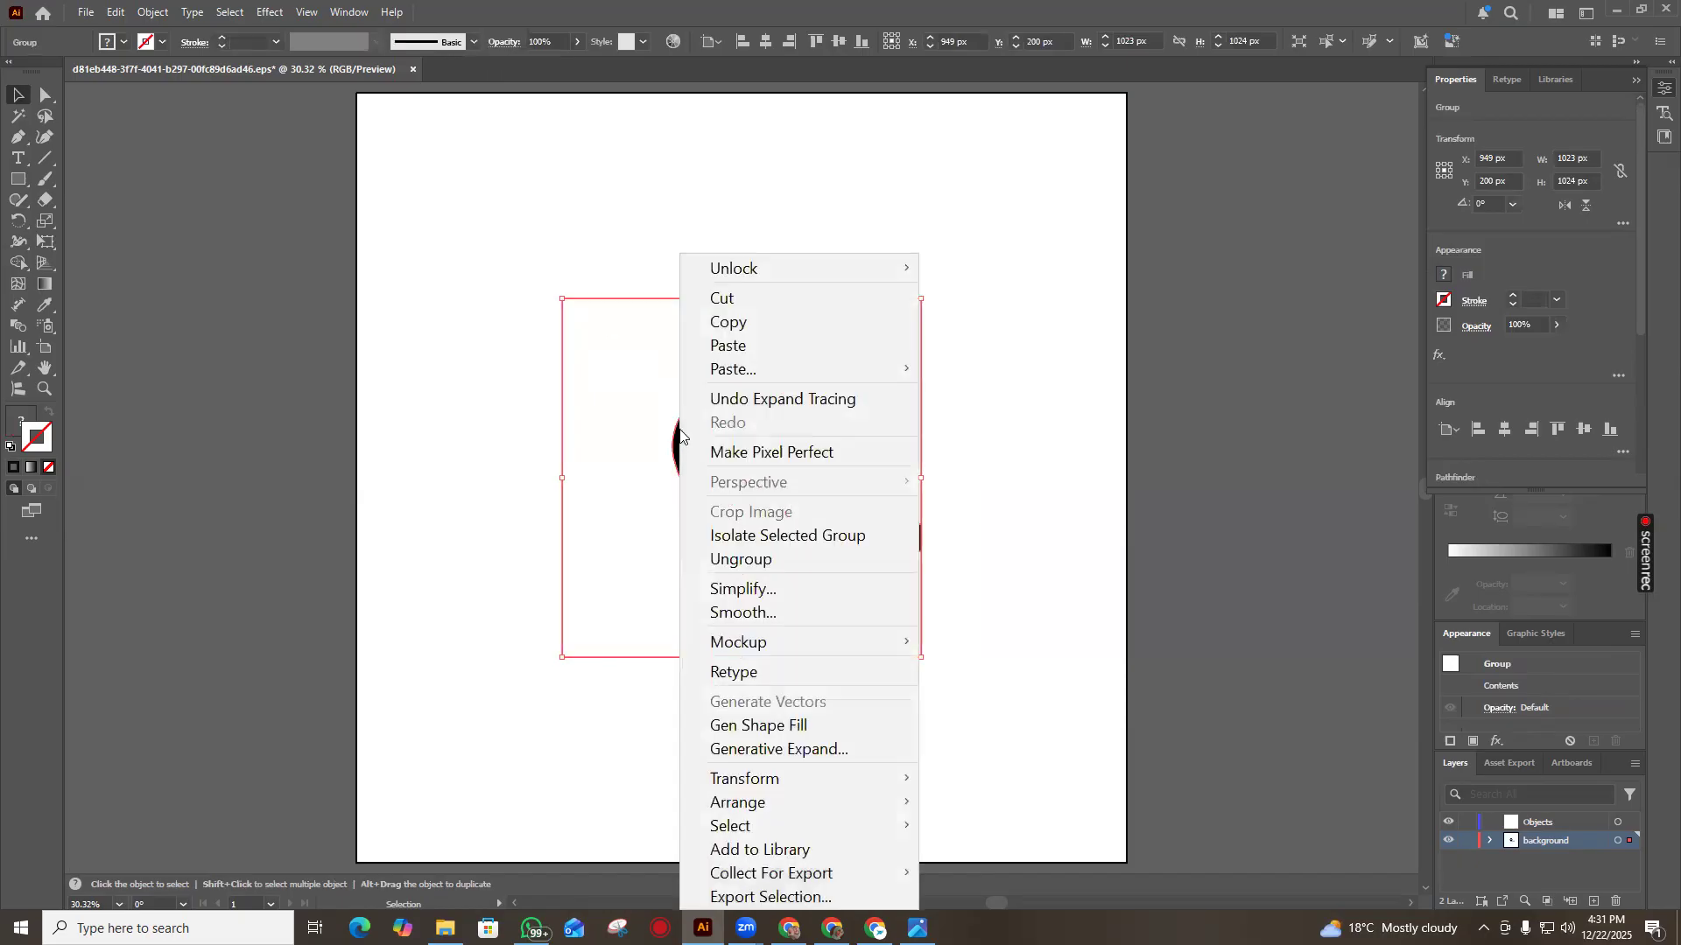
pyautogui.click(782, 560)
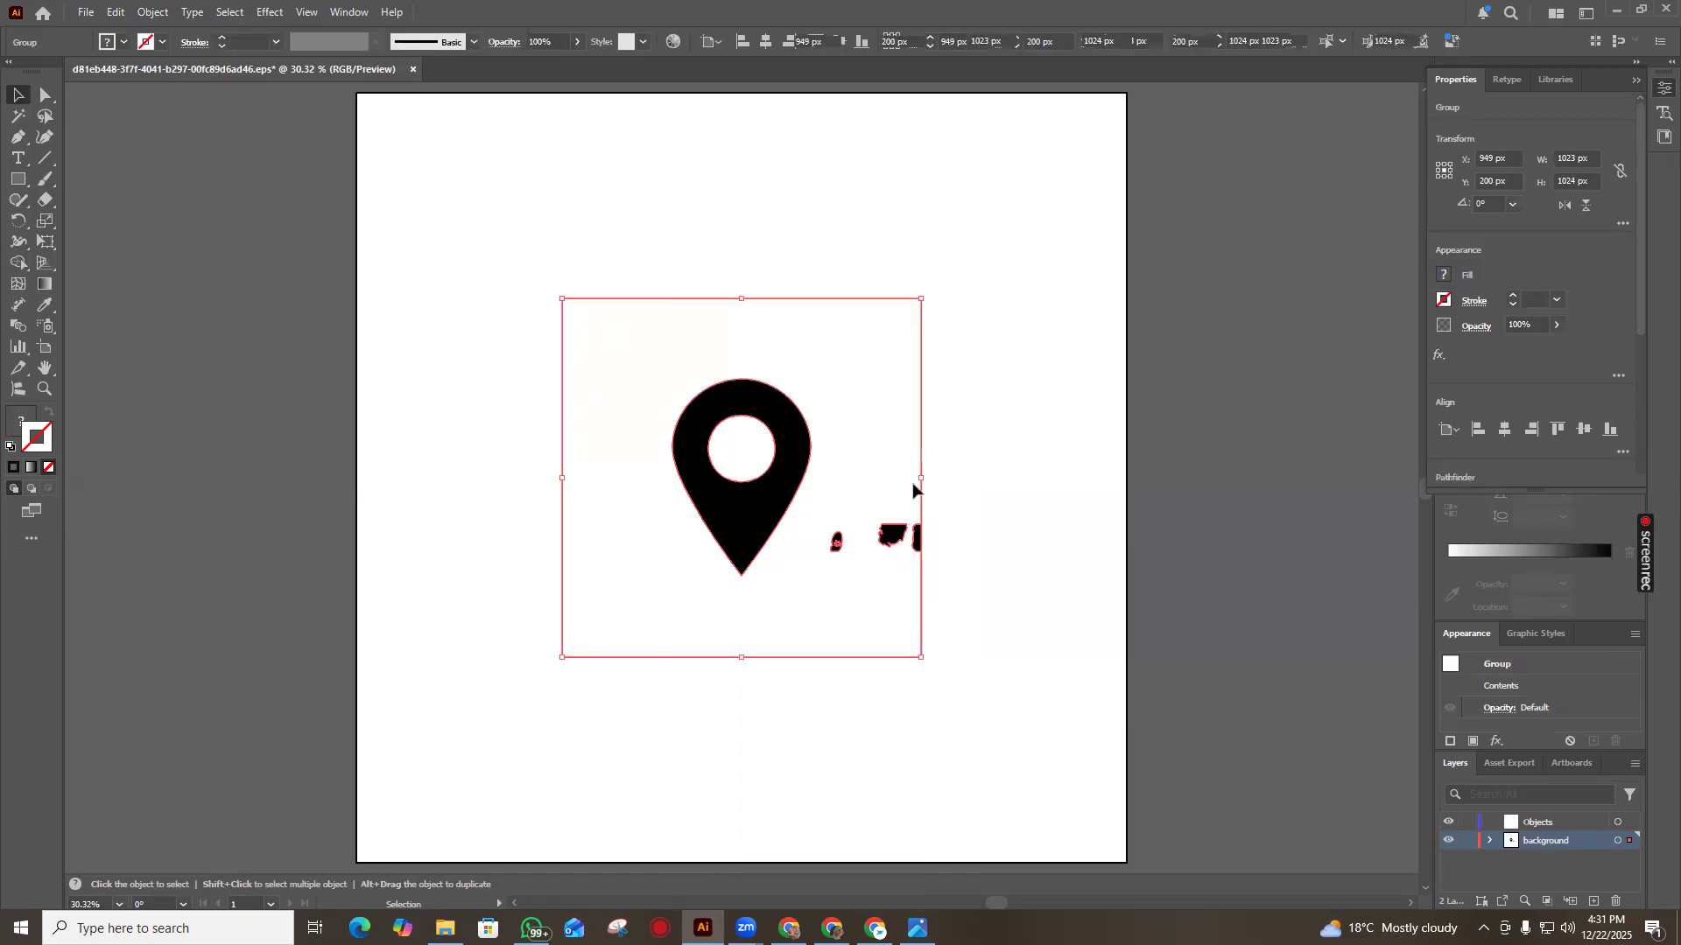
# Delete the stray black marks beside the map pin
pyautogui.moveTo(956, 468); pyautogui.dragTo(822, 571)
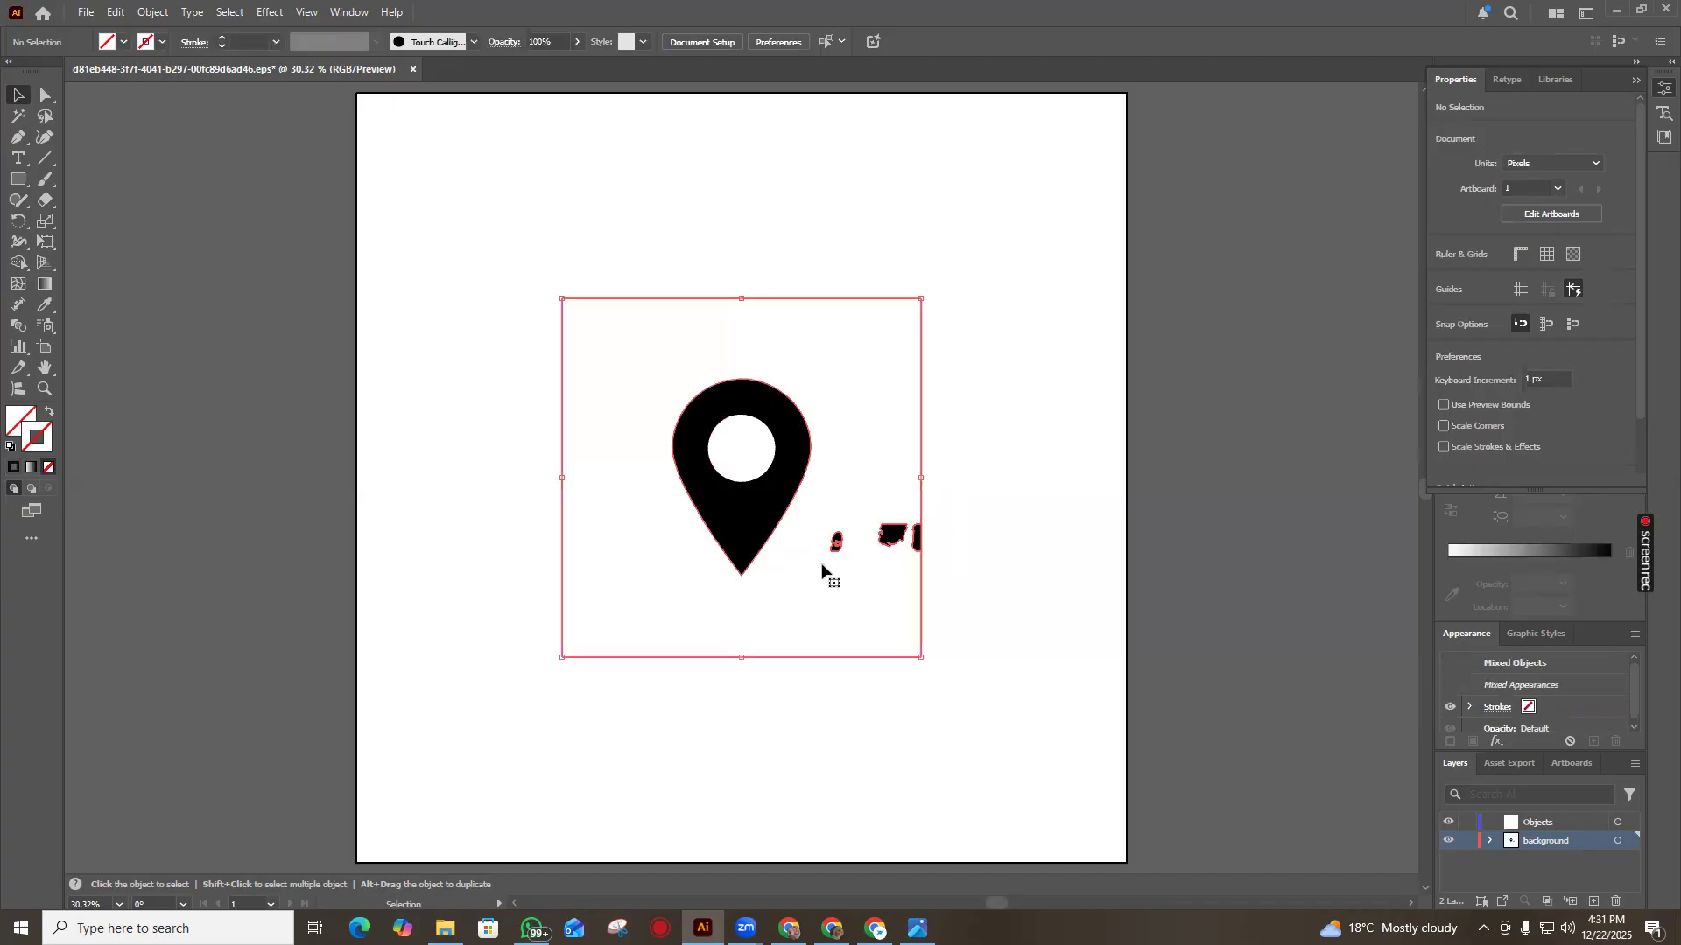
pyautogui.click(793, 488)
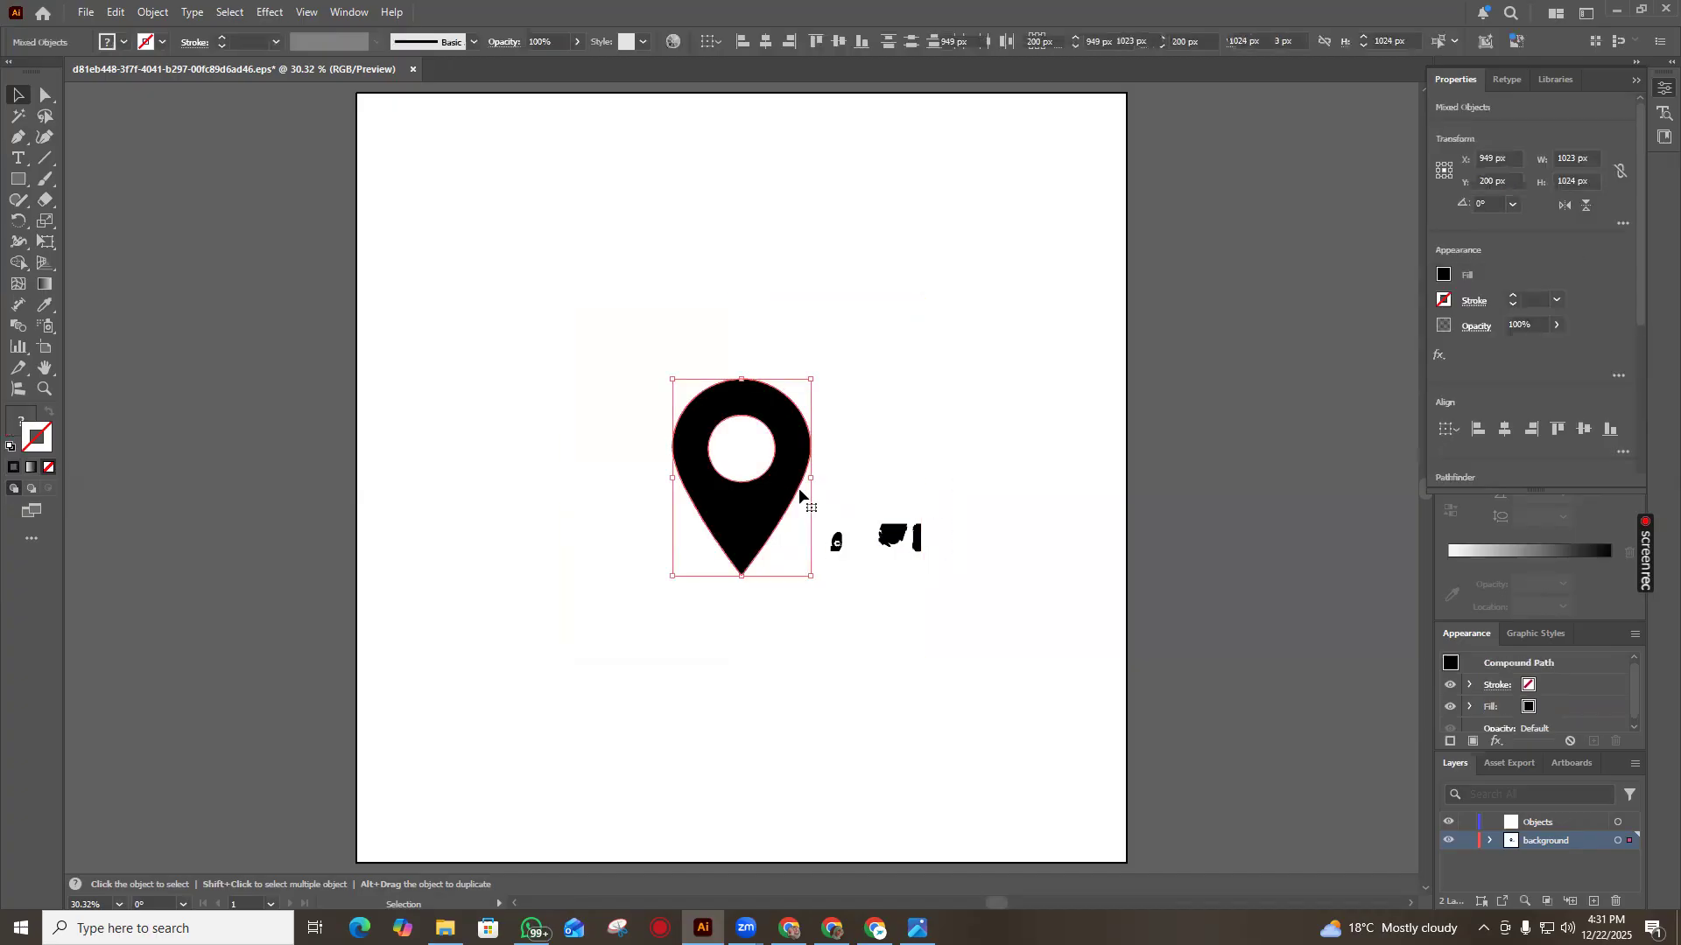
pyautogui.rightClick(796, 498)
pyautogui.click(722, 613)
pyautogui.moveTo(954, 514); pyautogui.dragTo(823, 566)
pyautogui.press('Delete')
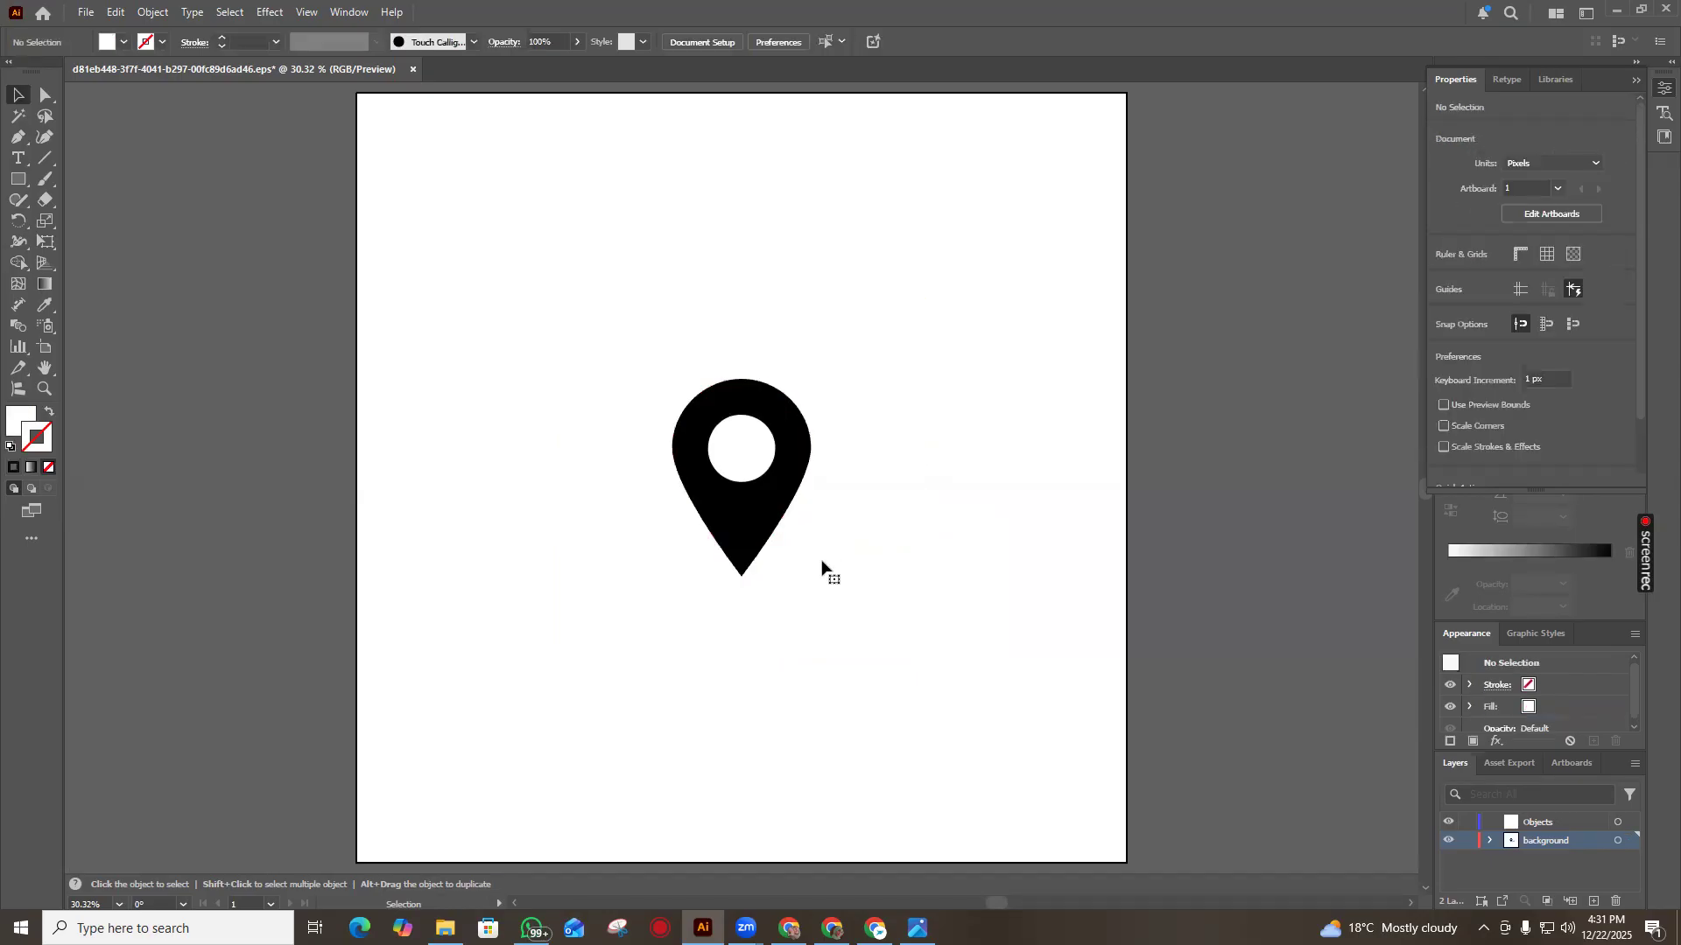
# Enlarge the map pin to about 533 by 688 px and isolate its compound path
pyautogui.moveTo(636, 336); pyautogui.dragTo(823, 585)
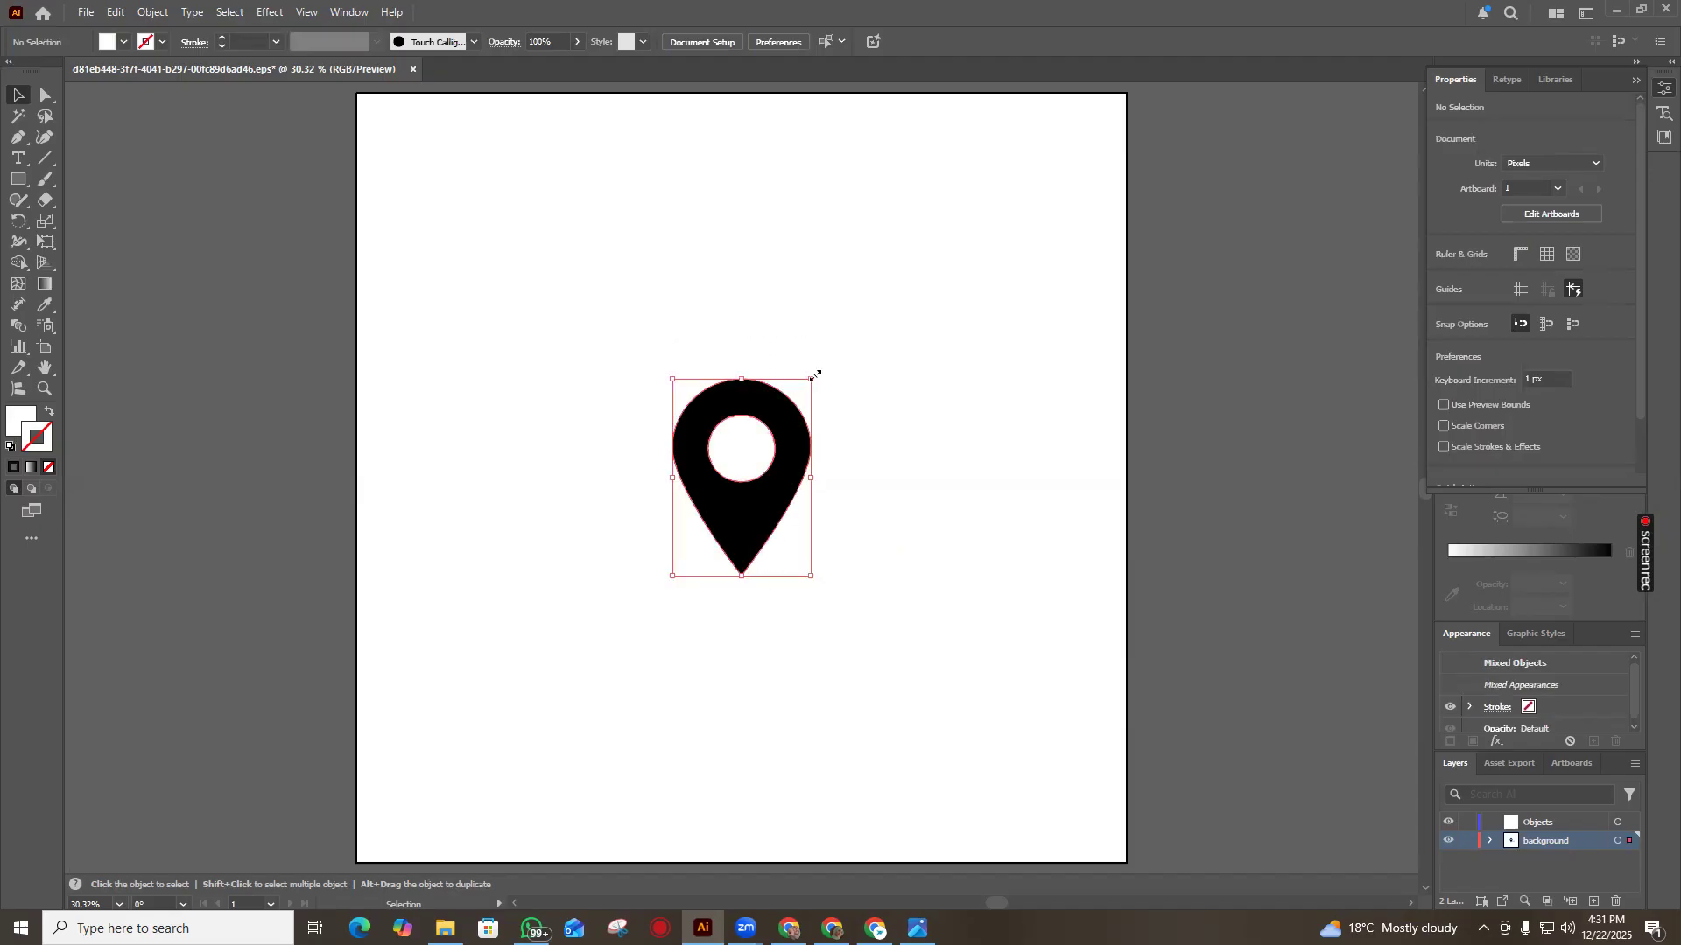
pyautogui.moveTo(811, 380); pyautogui.dragTo(858, 337)
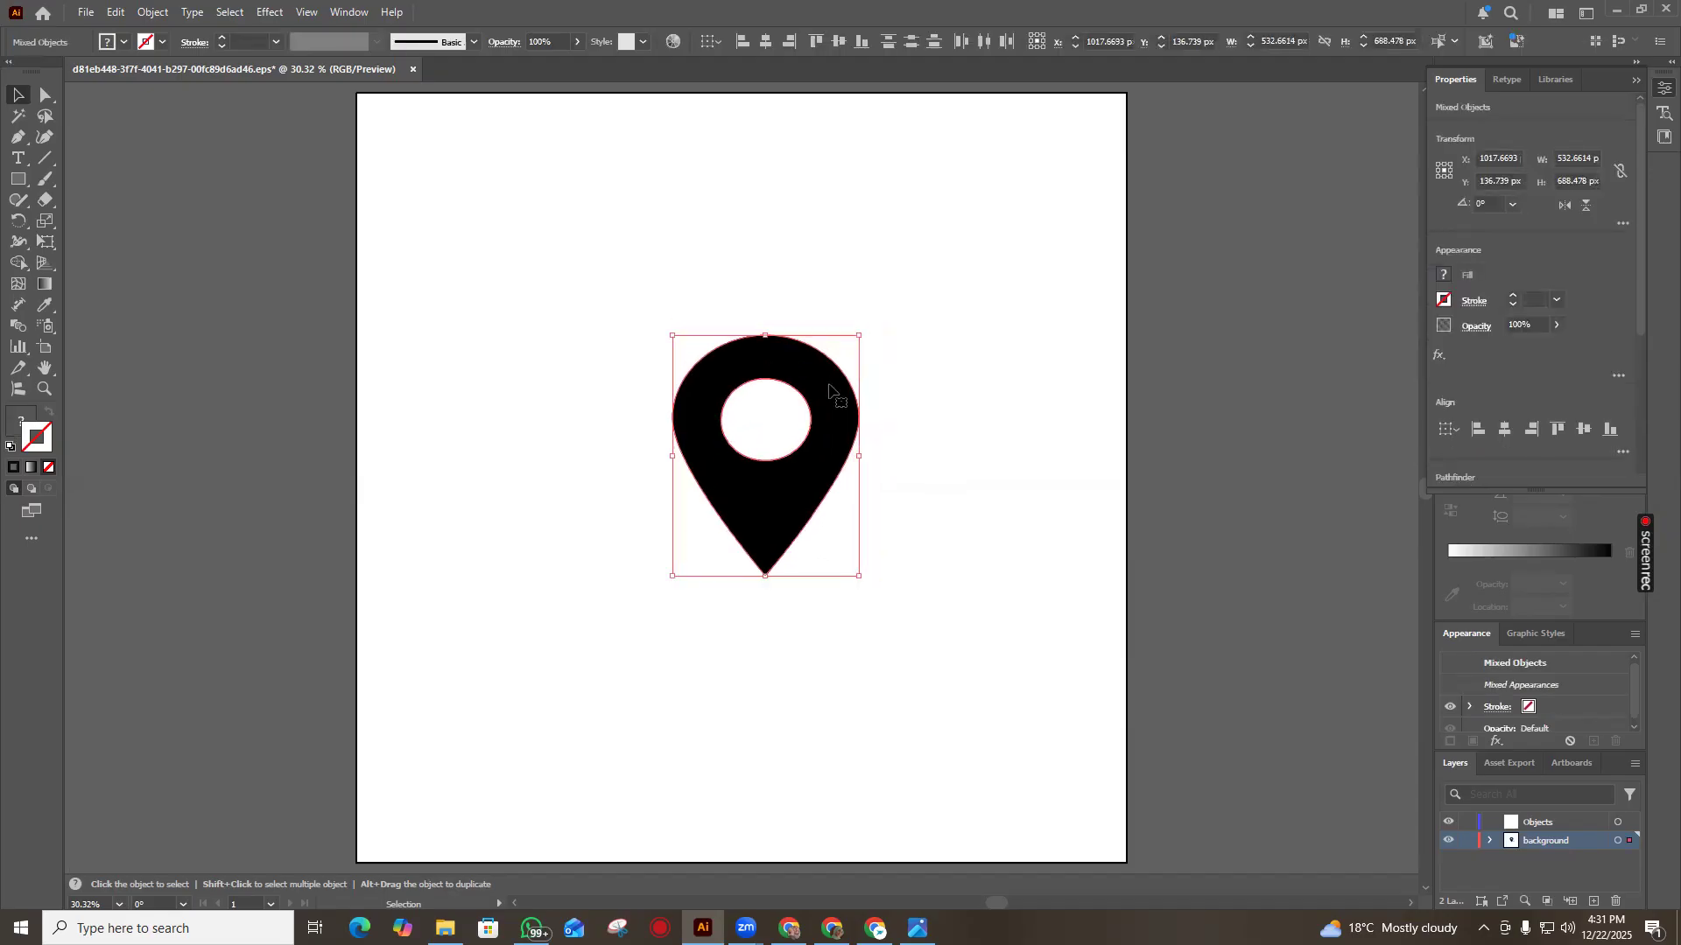
pyautogui.doubleClick(831, 390)
pyautogui.click(828, 391)
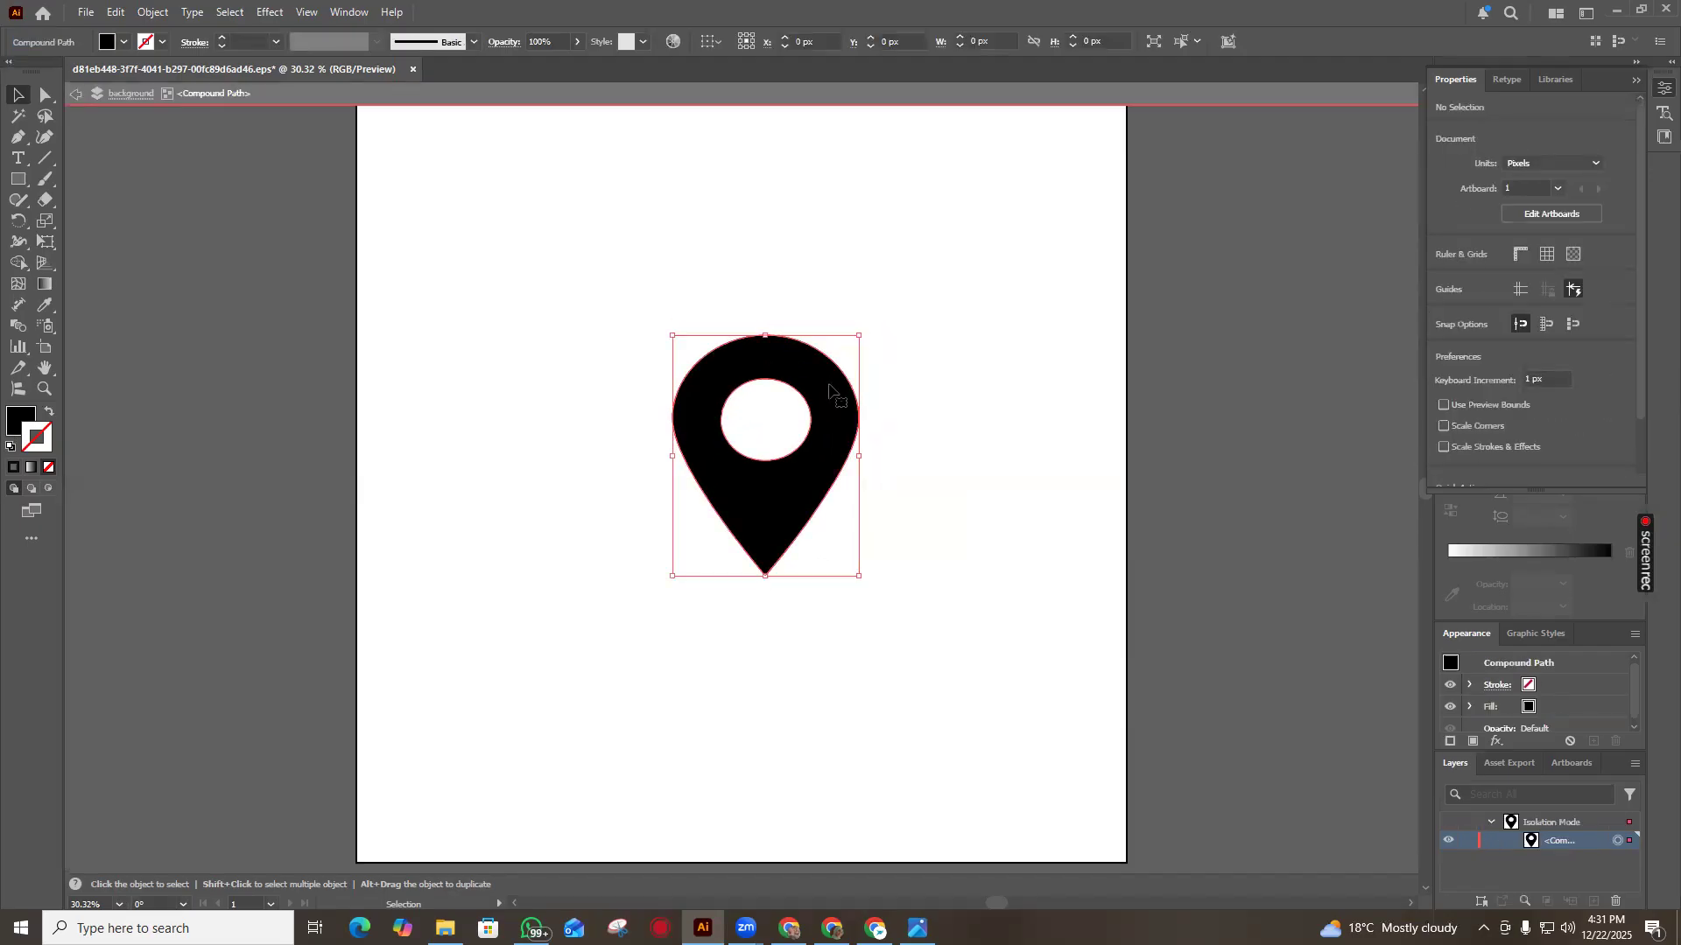
pyautogui.rightClick(827, 390)
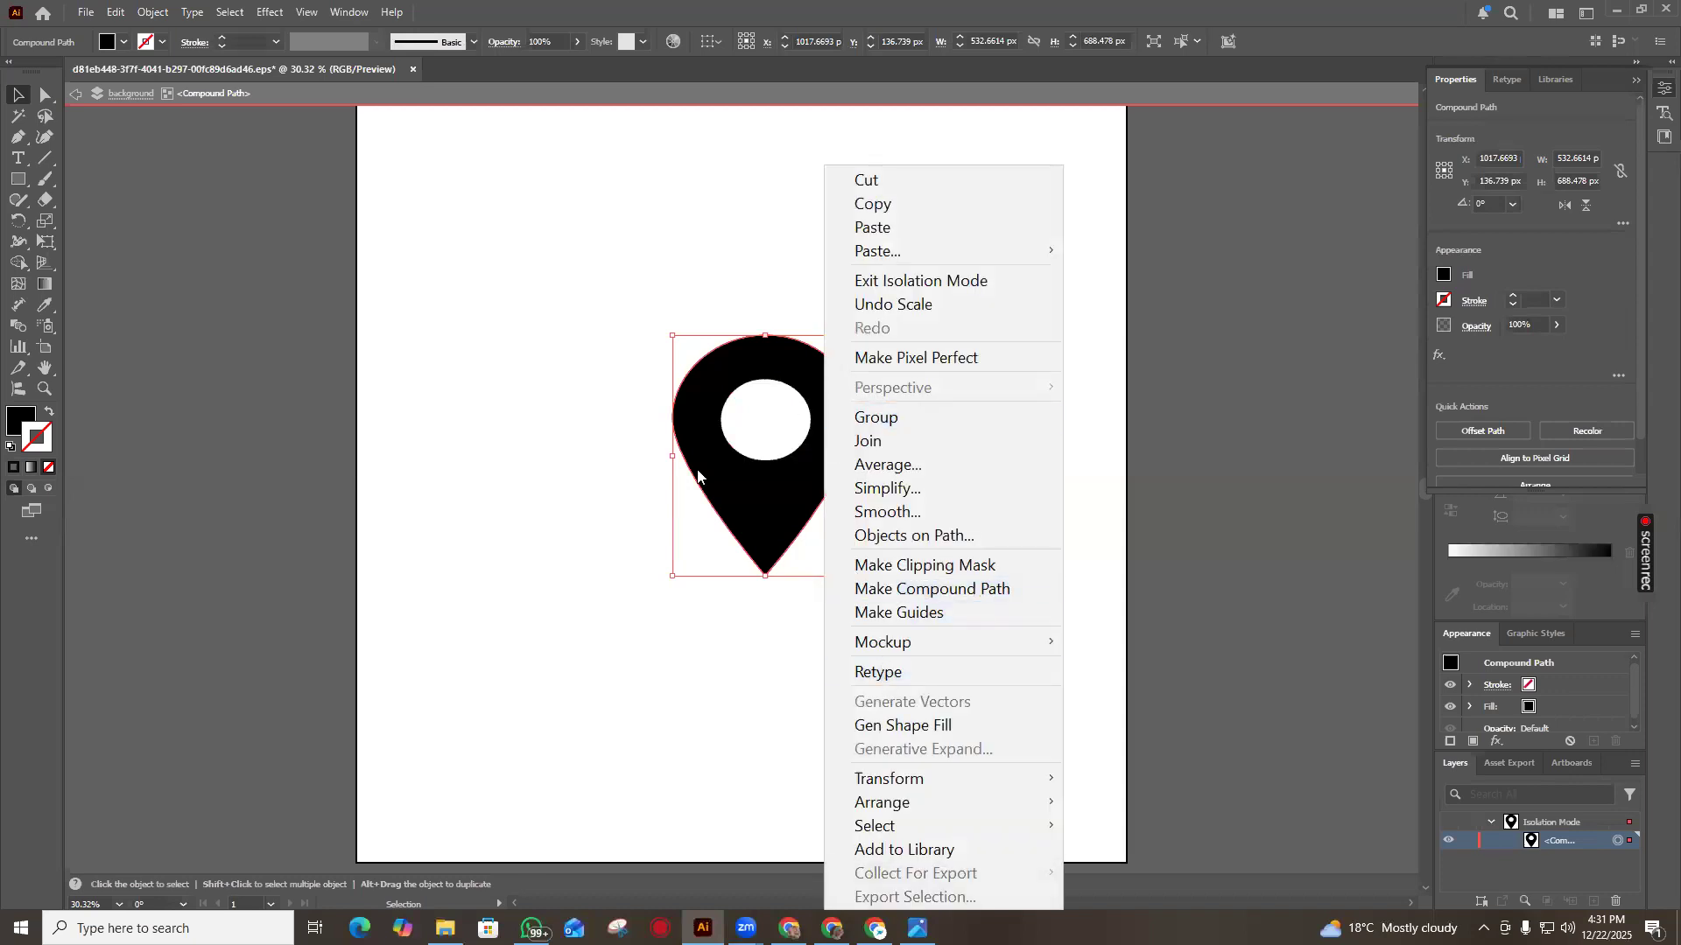
pyautogui.click(676, 341)
pyautogui.click(698, 379)
# Separate the outer pin shape from its inner circle within the compound path and delete the circle
pyautogui.moveTo(676, 337); pyautogui.dragTo(794, 393)
pyautogui.moveTo(811, 481); pyautogui.dragTo(930, 470)
pyautogui.click(769, 434)
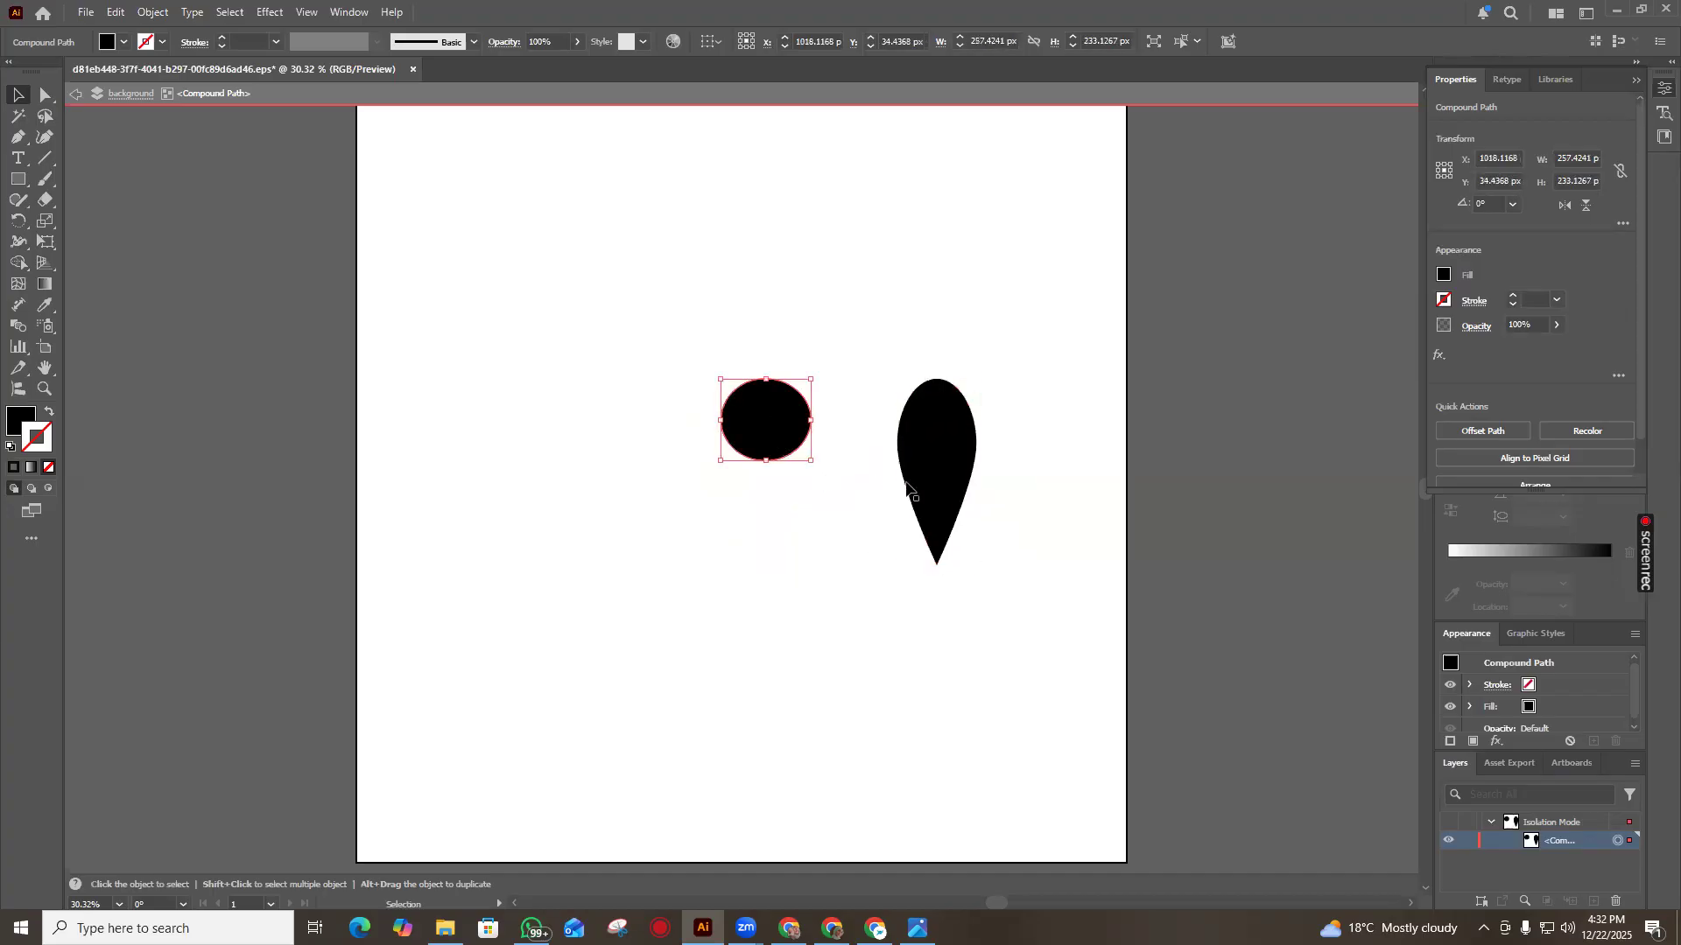
pyautogui.press('Delete')
# Widen and heighten the remaining pin shape to 690 by 840 px
pyautogui.click(947, 530)
pyautogui.moveTo(898, 564); pyautogui.dragTo(736, 487)
pyautogui.moveTo(855, 378); pyautogui.dragTo(881, 197)
# Change the pin shape's fill color to dark gray
pyautogui.doubleClick(22, 416)
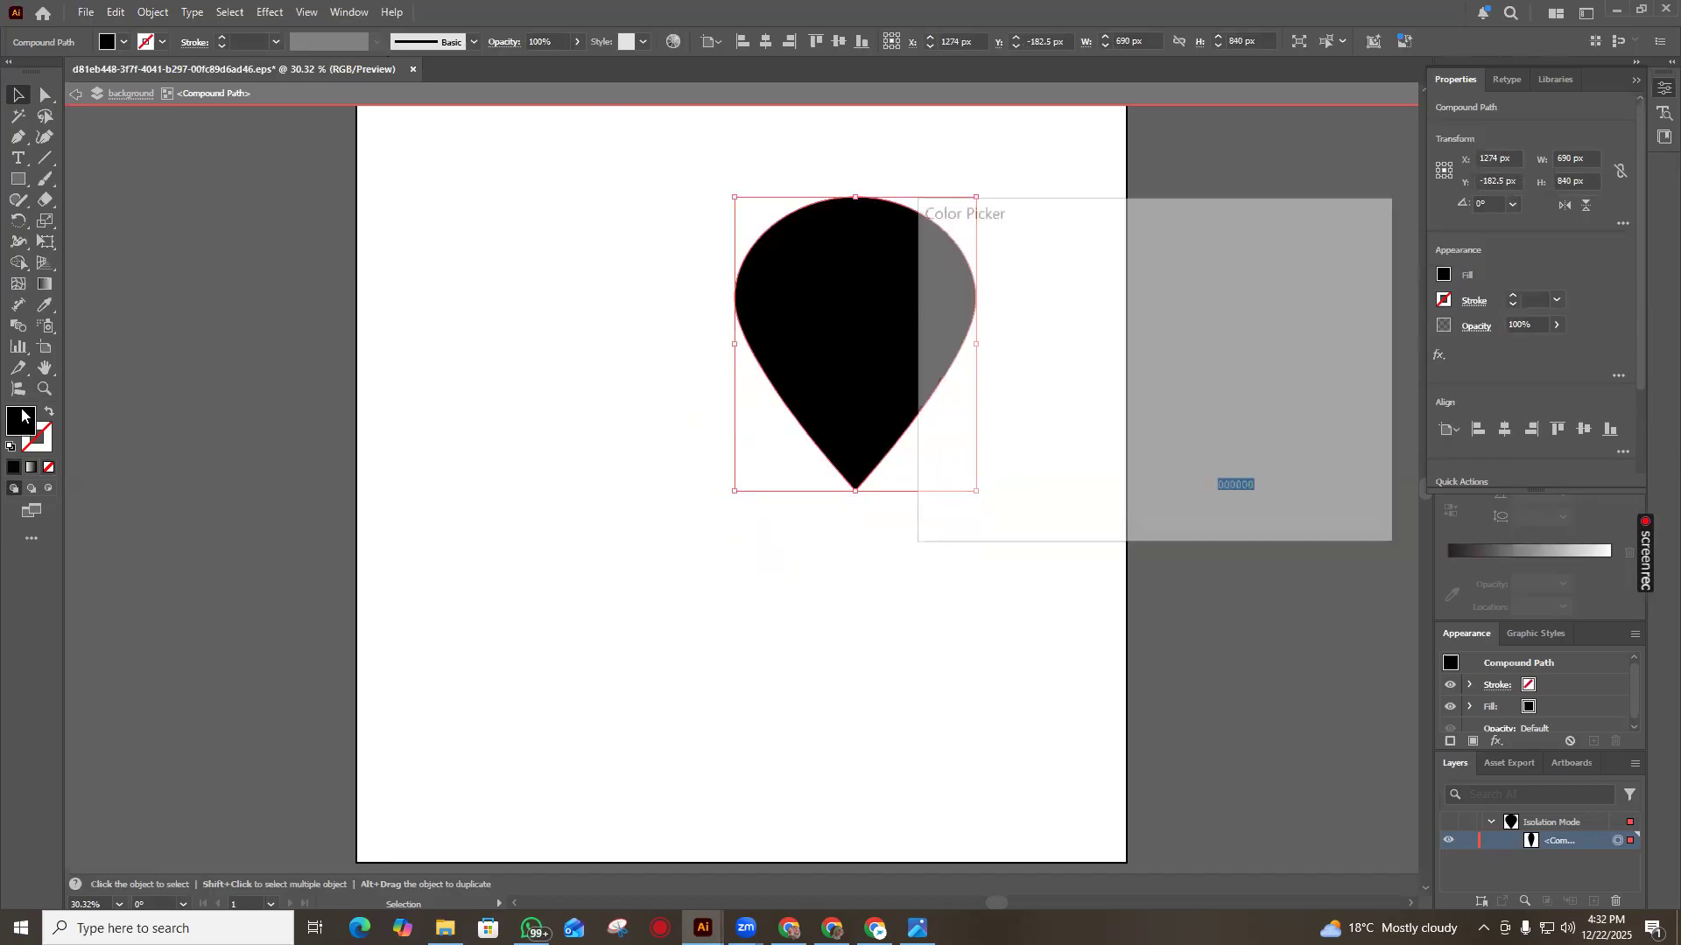
pyautogui.click(1141, 281)
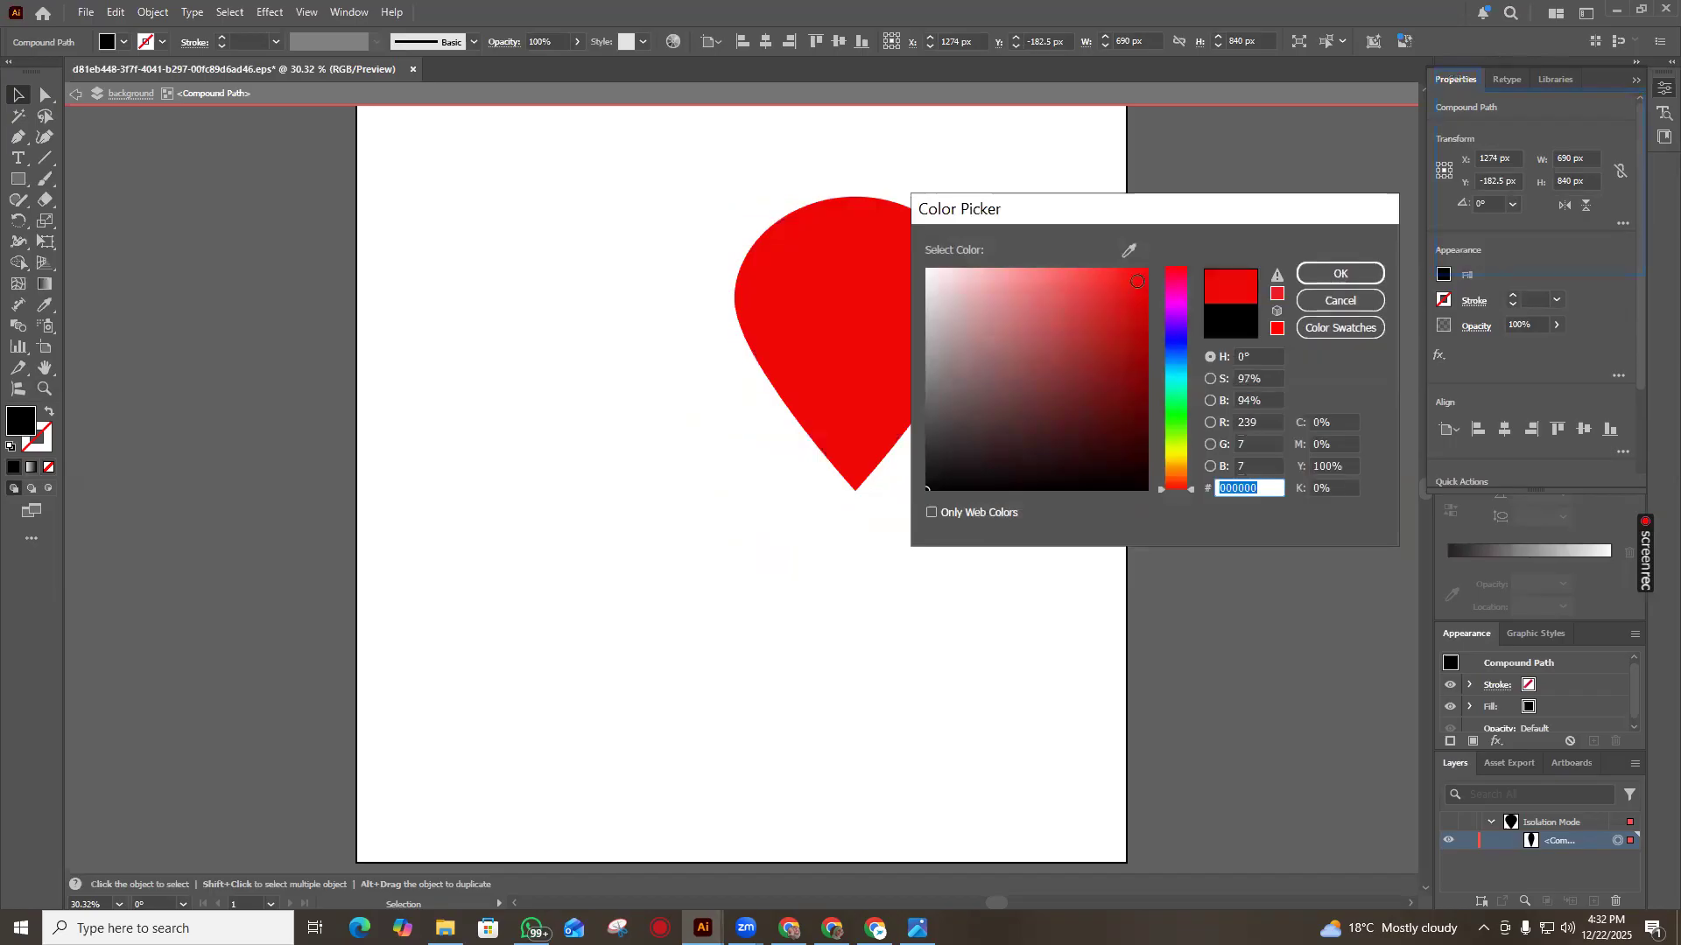
pyautogui.click(1340, 272)
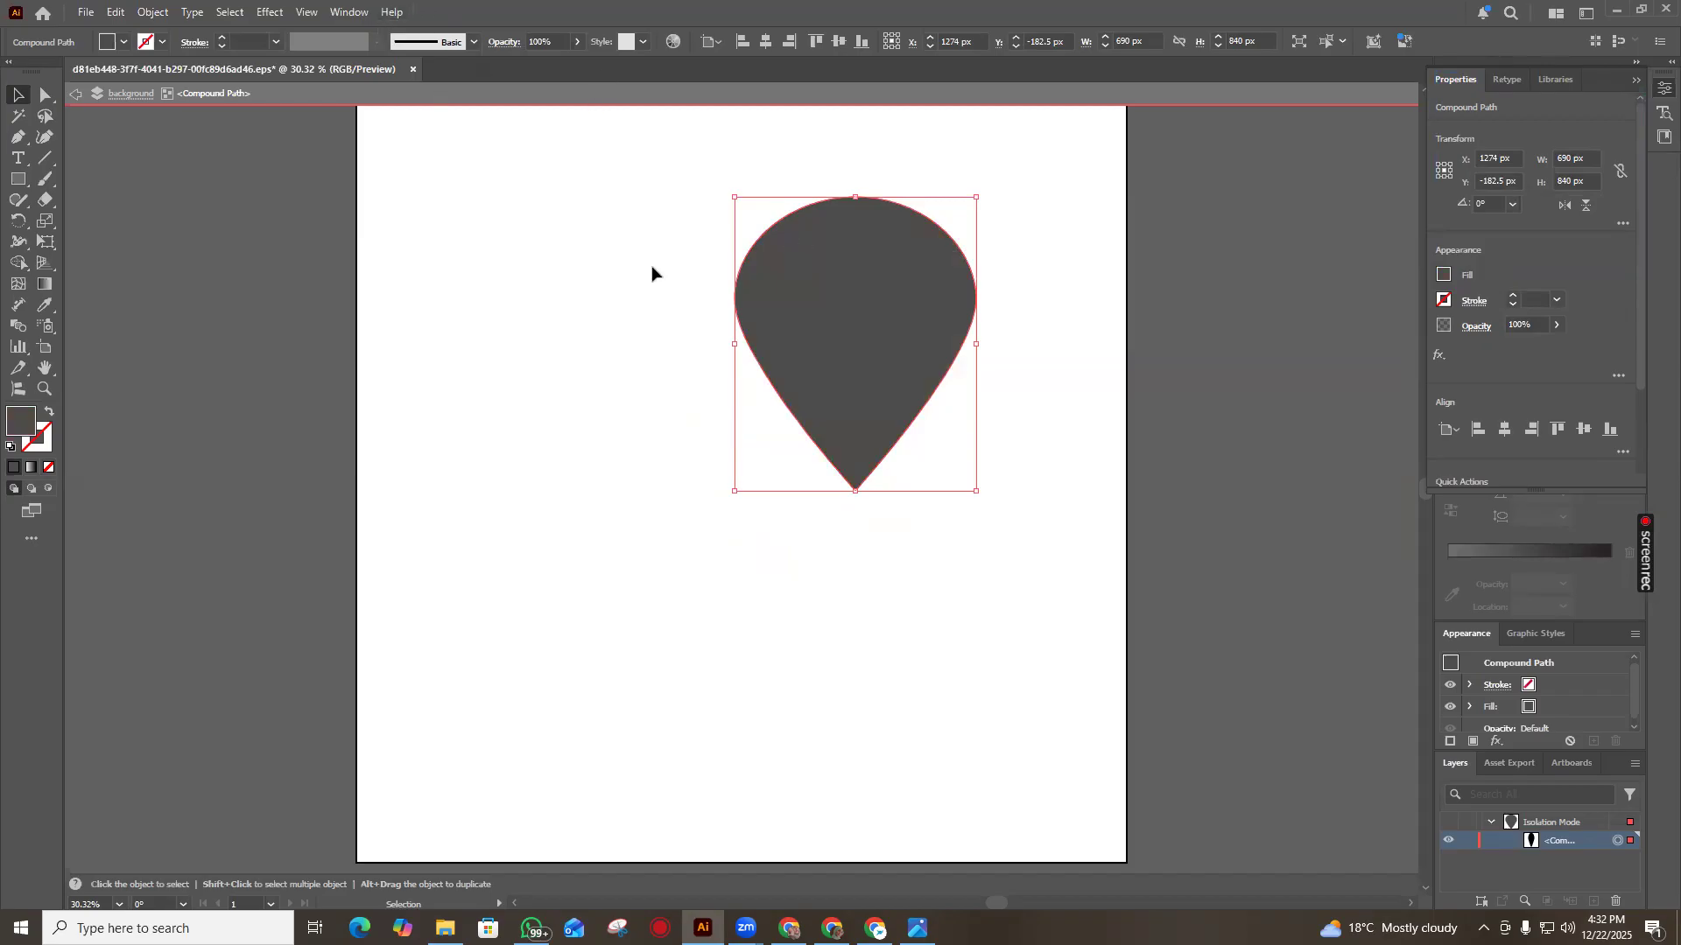
# Try to paste the clipboard objects into the isolated compound path
pyautogui.rightClick(579, 359)
pyautogui.click(662, 425)
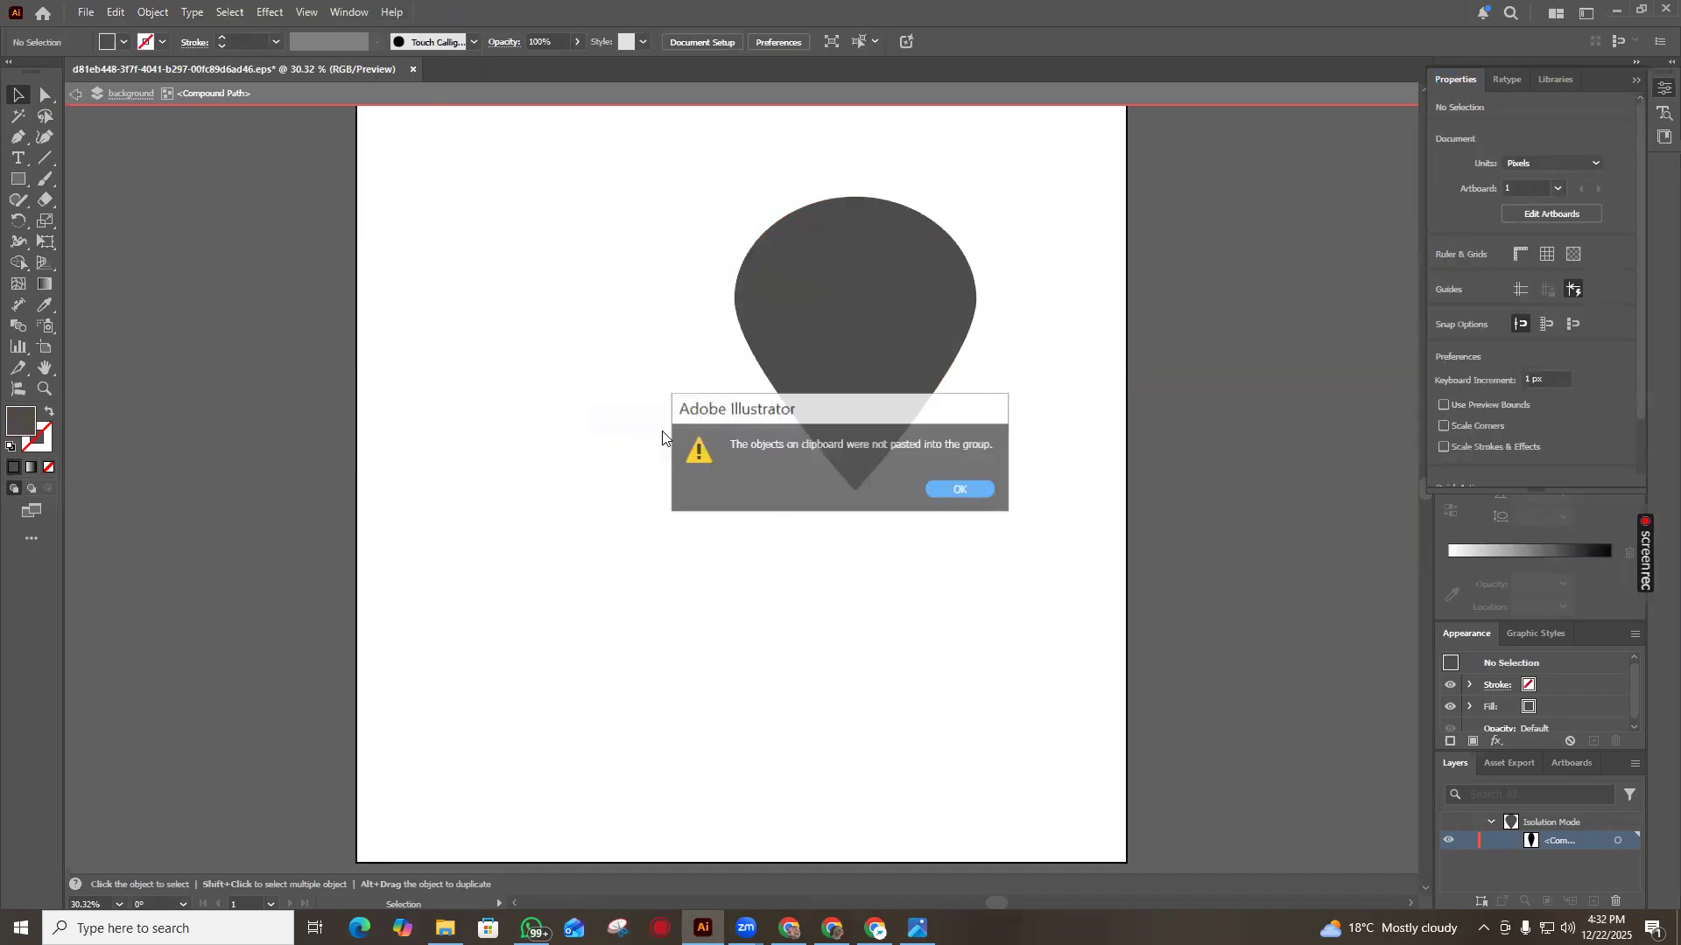
pyautogui.click(944, 490)
# Draw a closed rectangle about 270 px wide and 108 px tall below the pin shape with the Pen tool
pyautogui.click(19, 138)
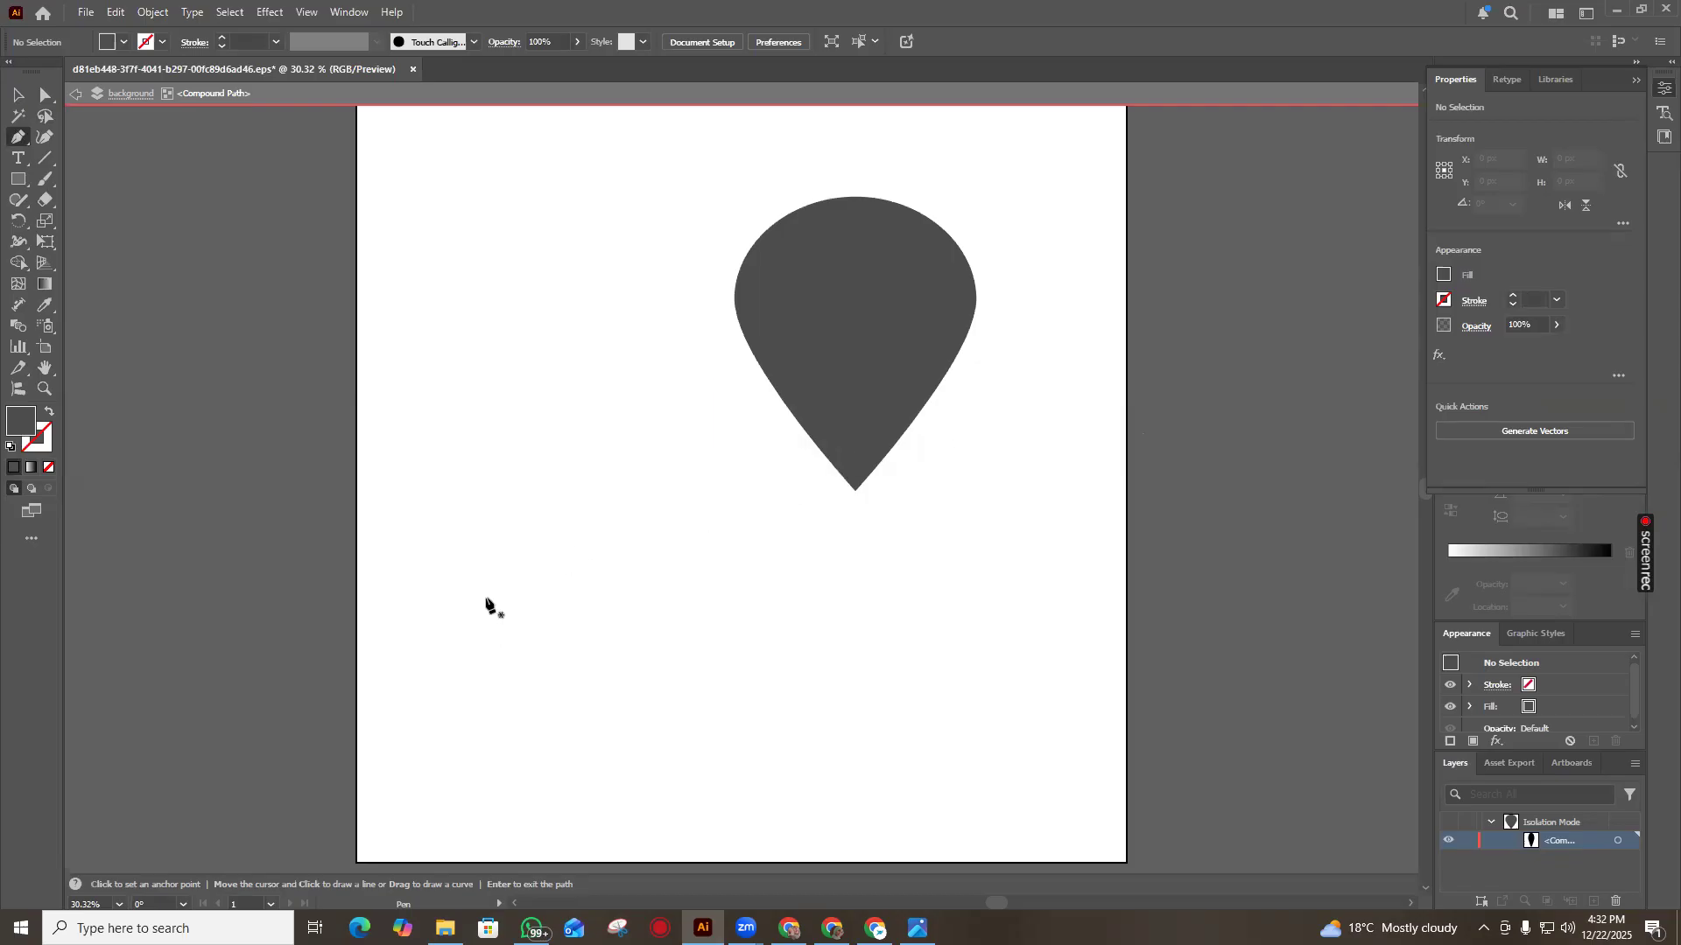
pyautogui.click(479, 598)
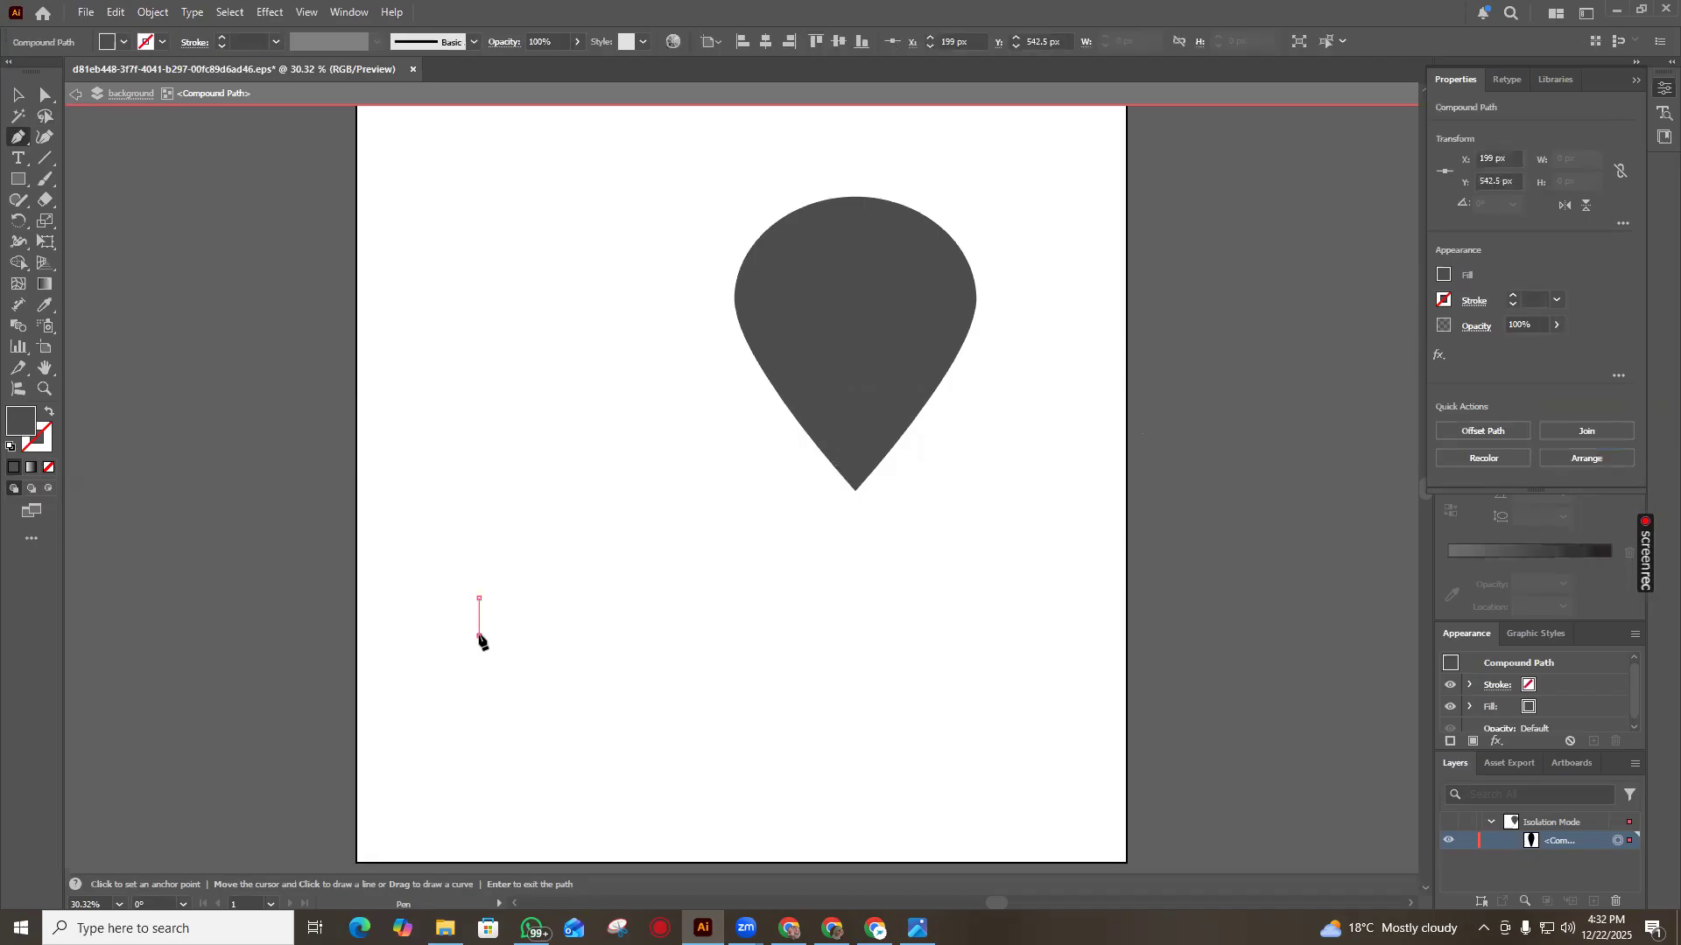
pyautogui.click(479, 635)
pyautogui.click(573, 635)
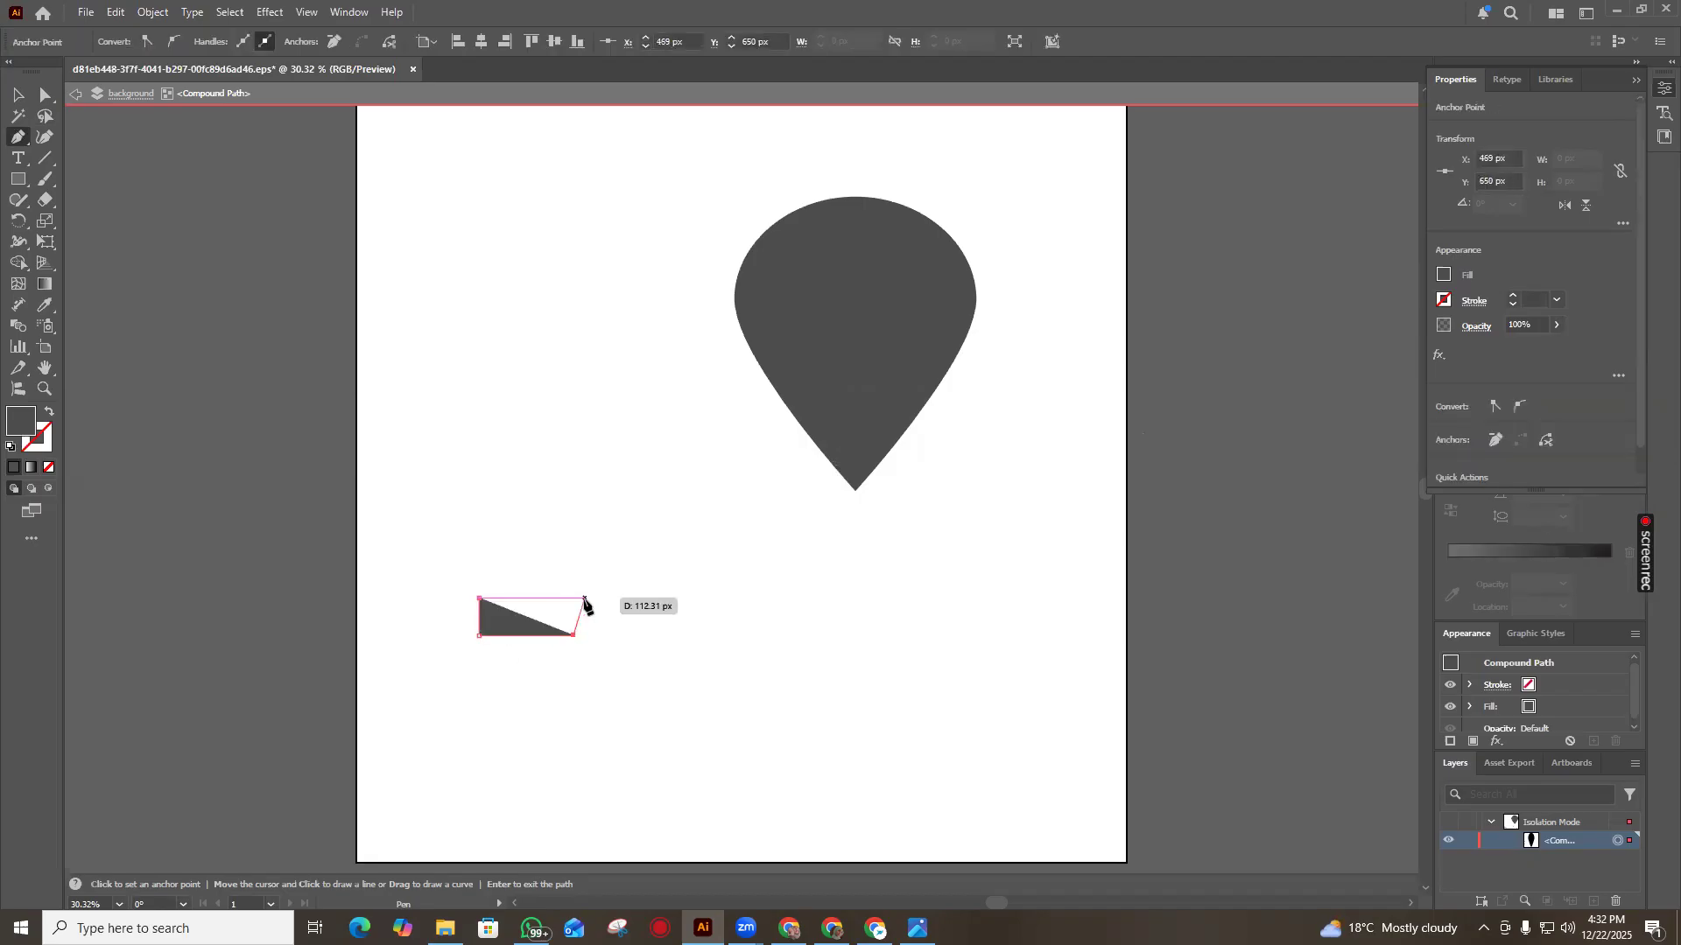
pyautogui.click(573, 598)
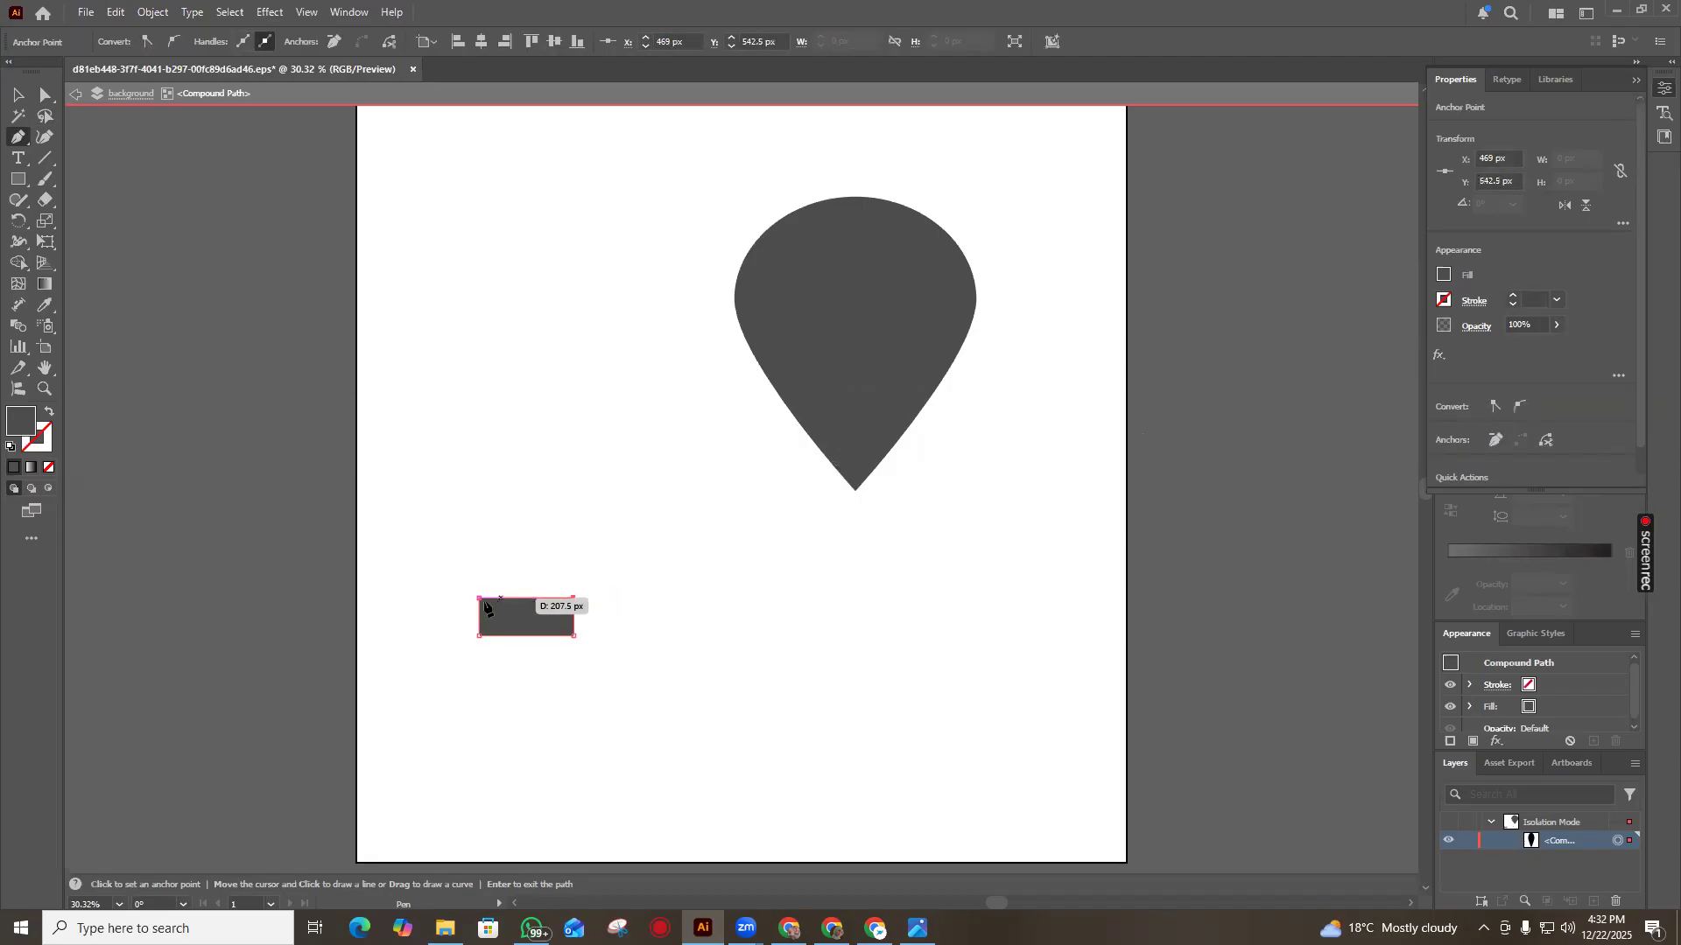
pyautogui.click(480, 599)
# Delete the drawn rectangle and the dark gray pin shape to empty the artboard
pyautogui.click(24, 92)
pyautogui.moveTo(547, 626); pyautogui.dragTo(557, 480)
pyautogui.press('Delete')
pyautogui.click(858, 413)
pyautogui.press('Delete')
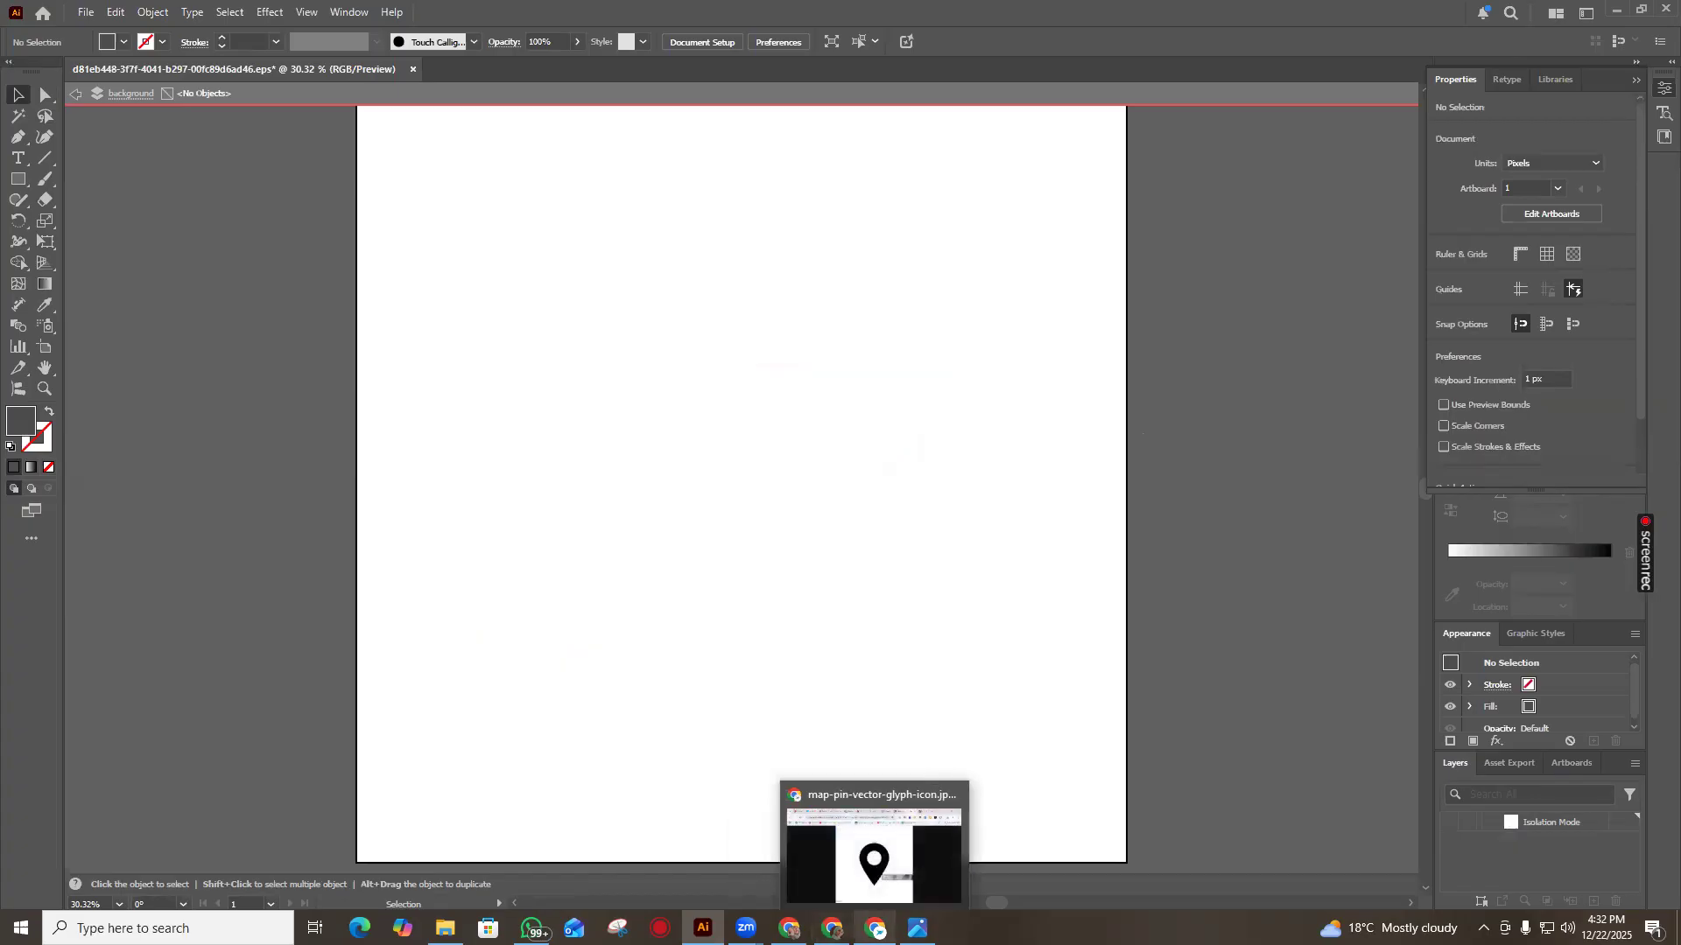
# Switch to Chrome and search Google Images for "wedding card illustration" in a new tab
pyautogui.click(875, 928)
pyautogui.click(1398, 27)
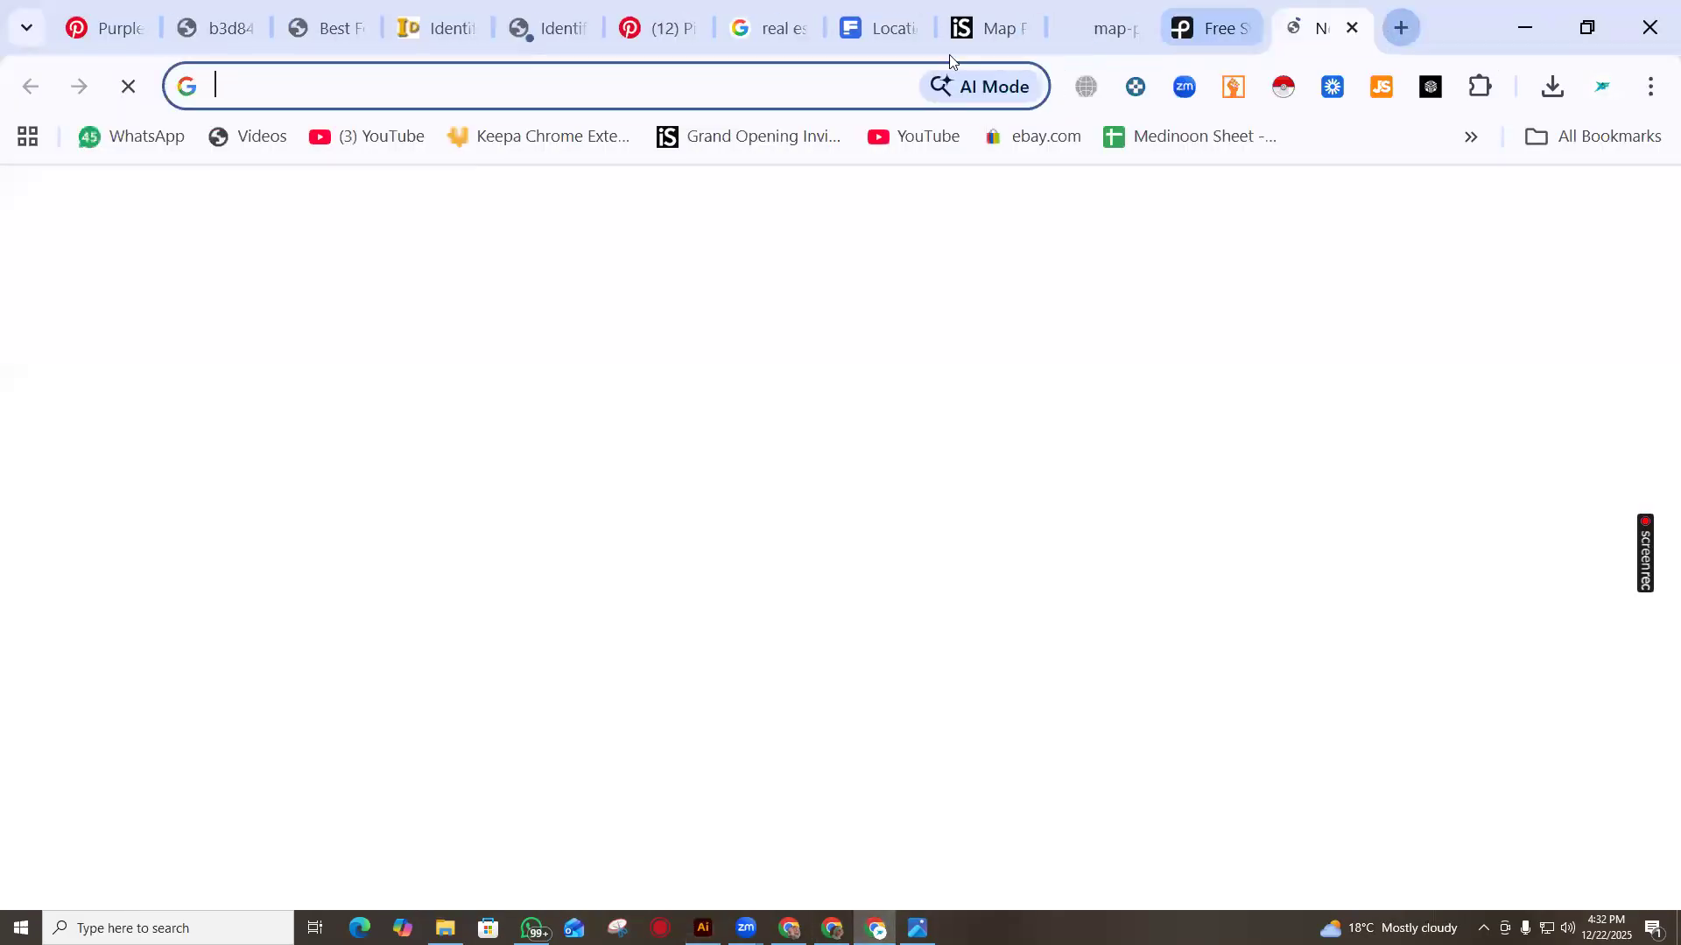
pyautogui.click(893, 96)
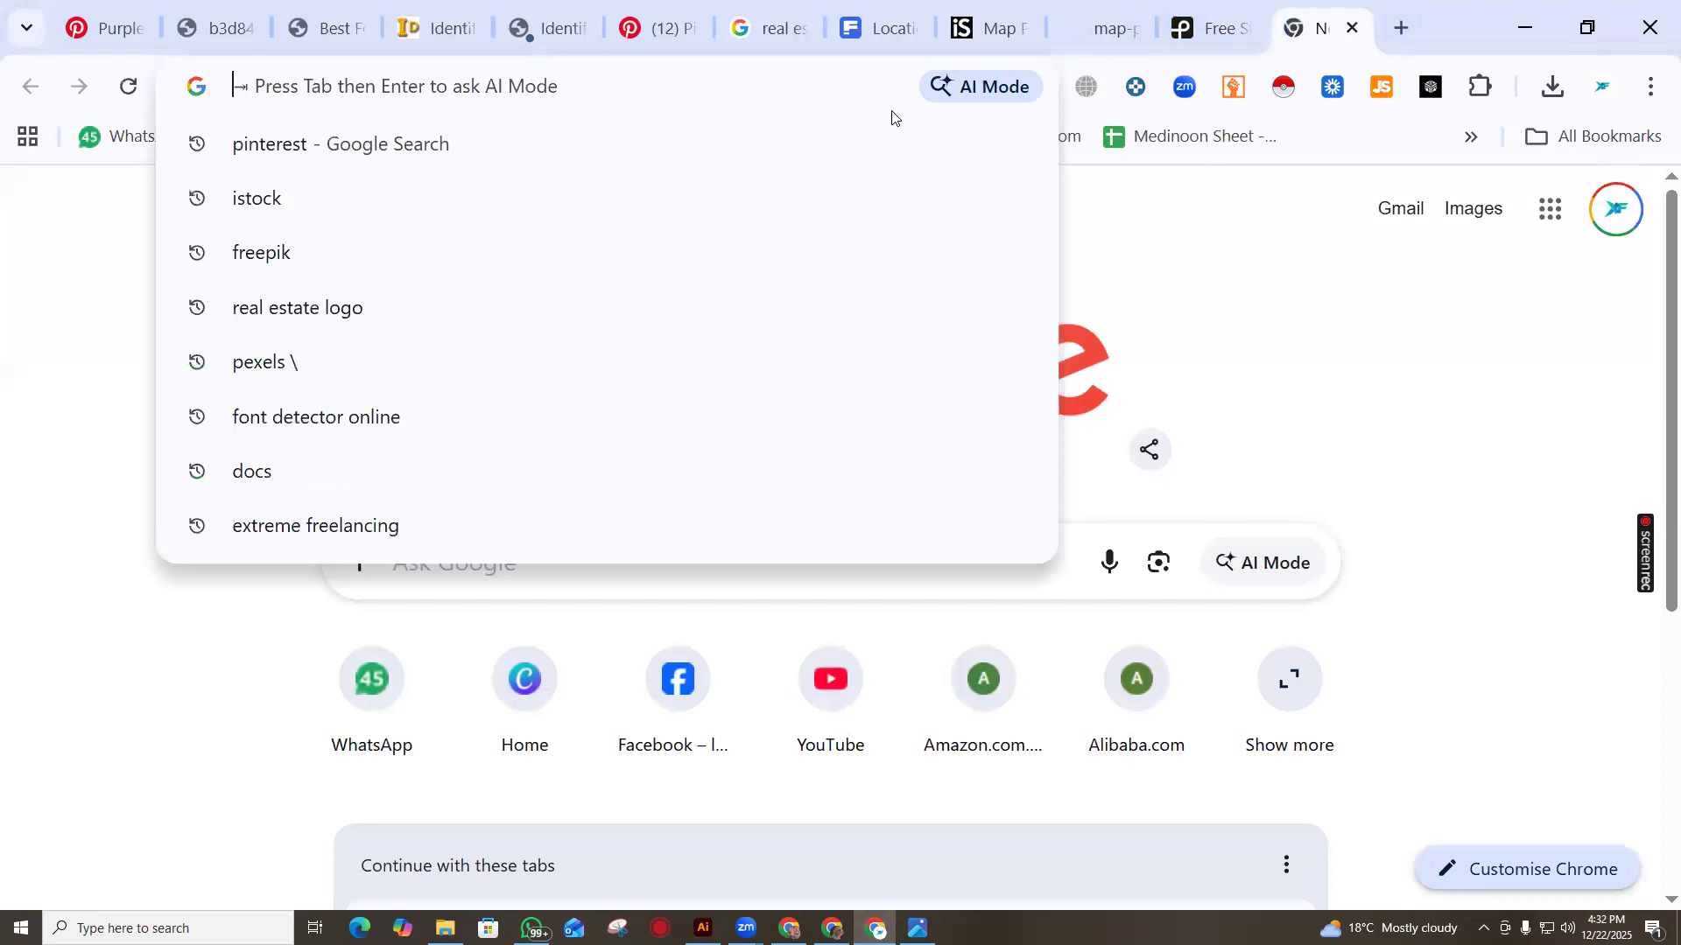
pyautogui.write('weddin')
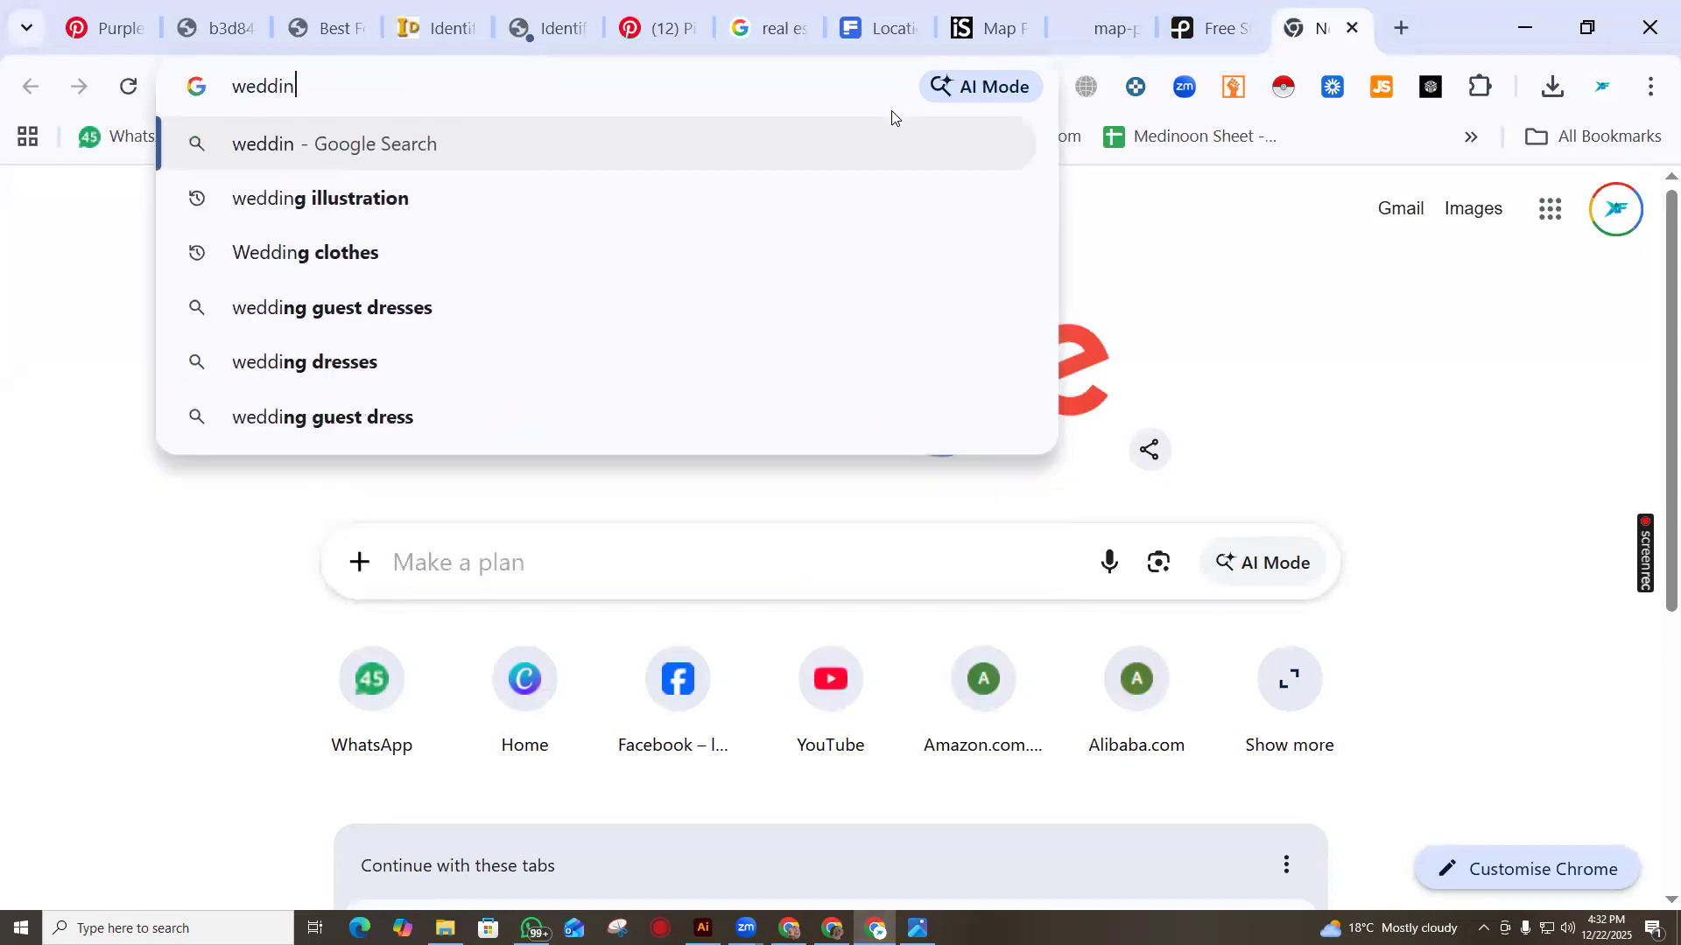
pyautogui.write('g card illustration')
pyautogui.press('Return')
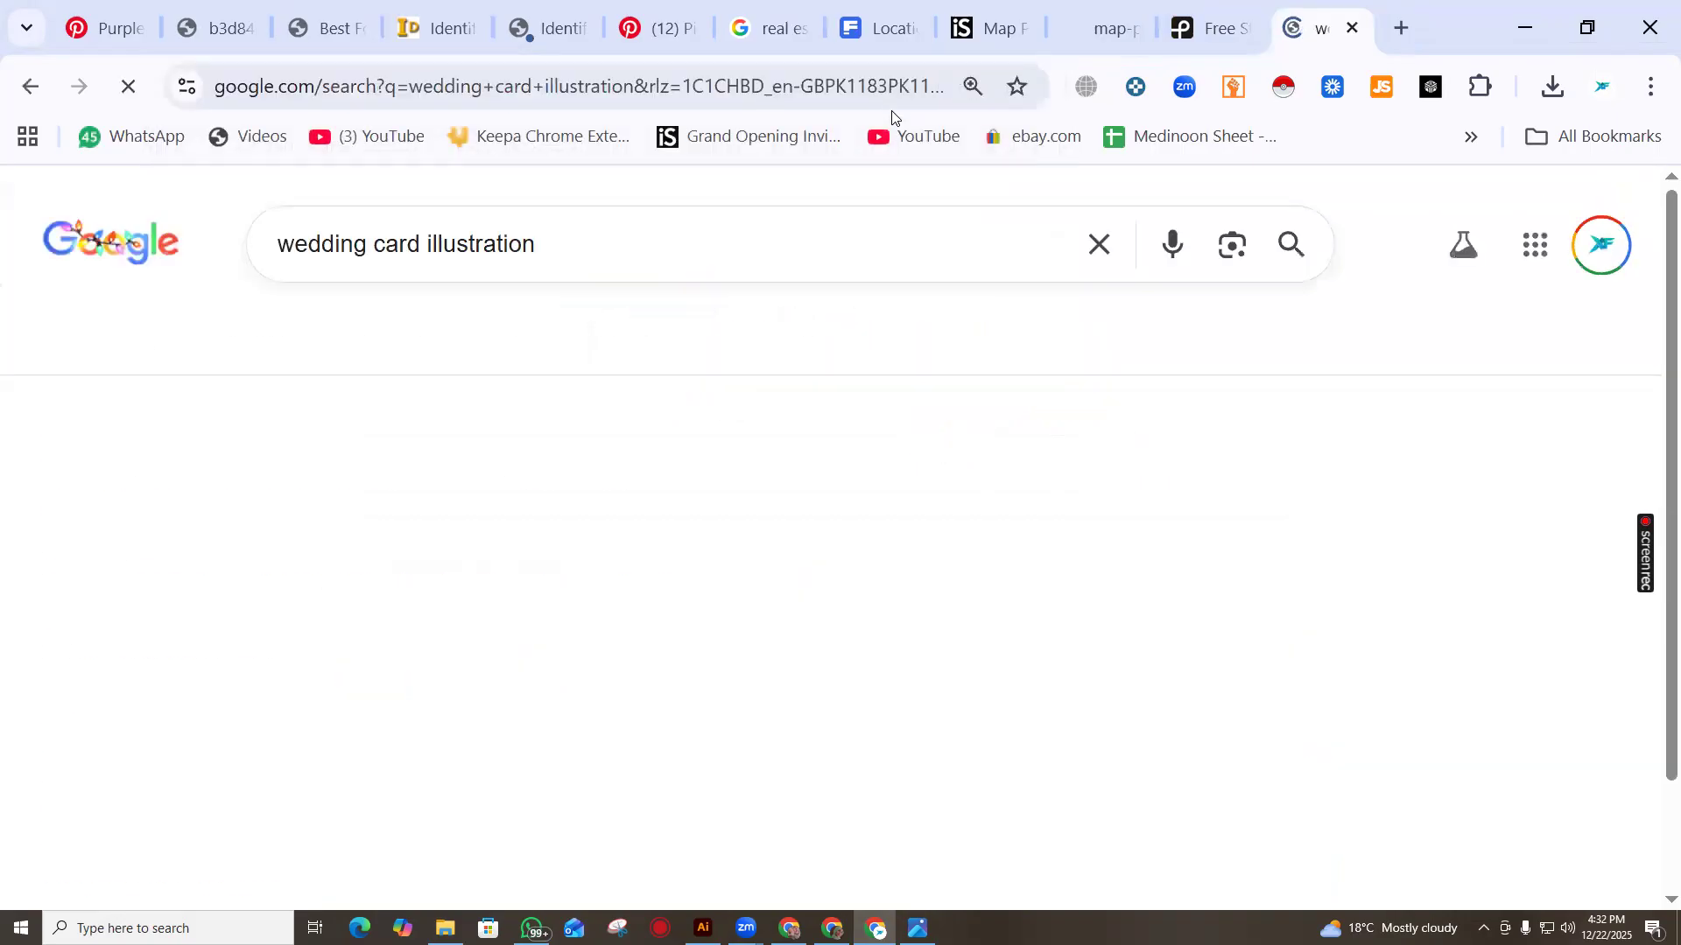
pyautogui.click(270, 346)
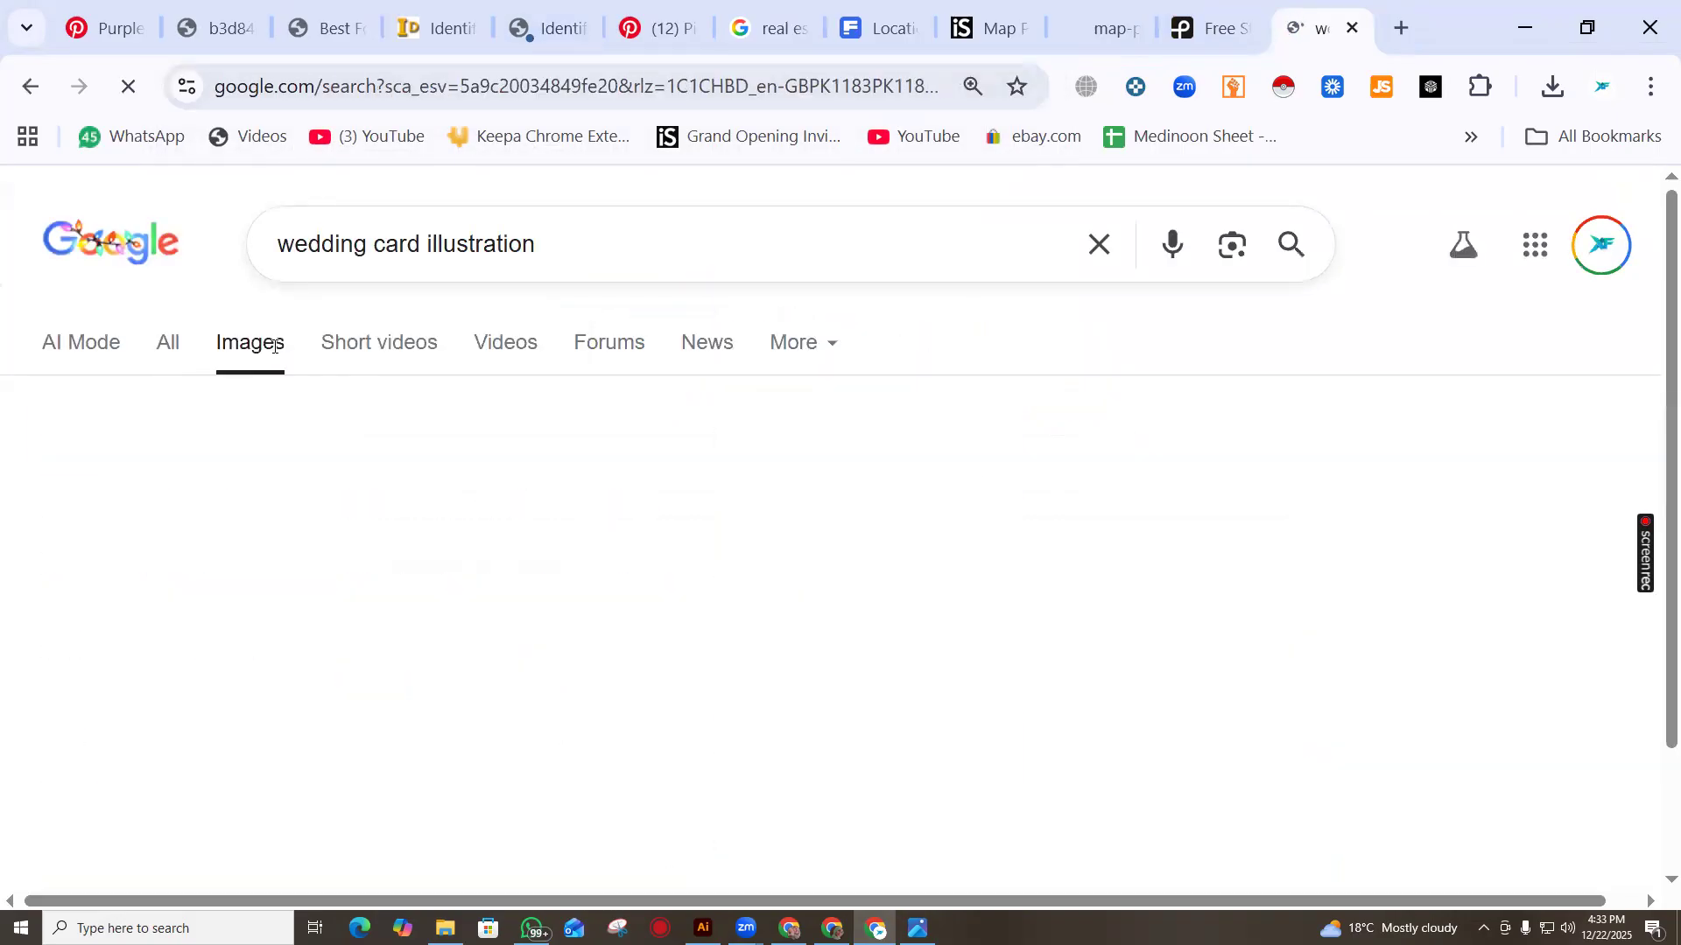
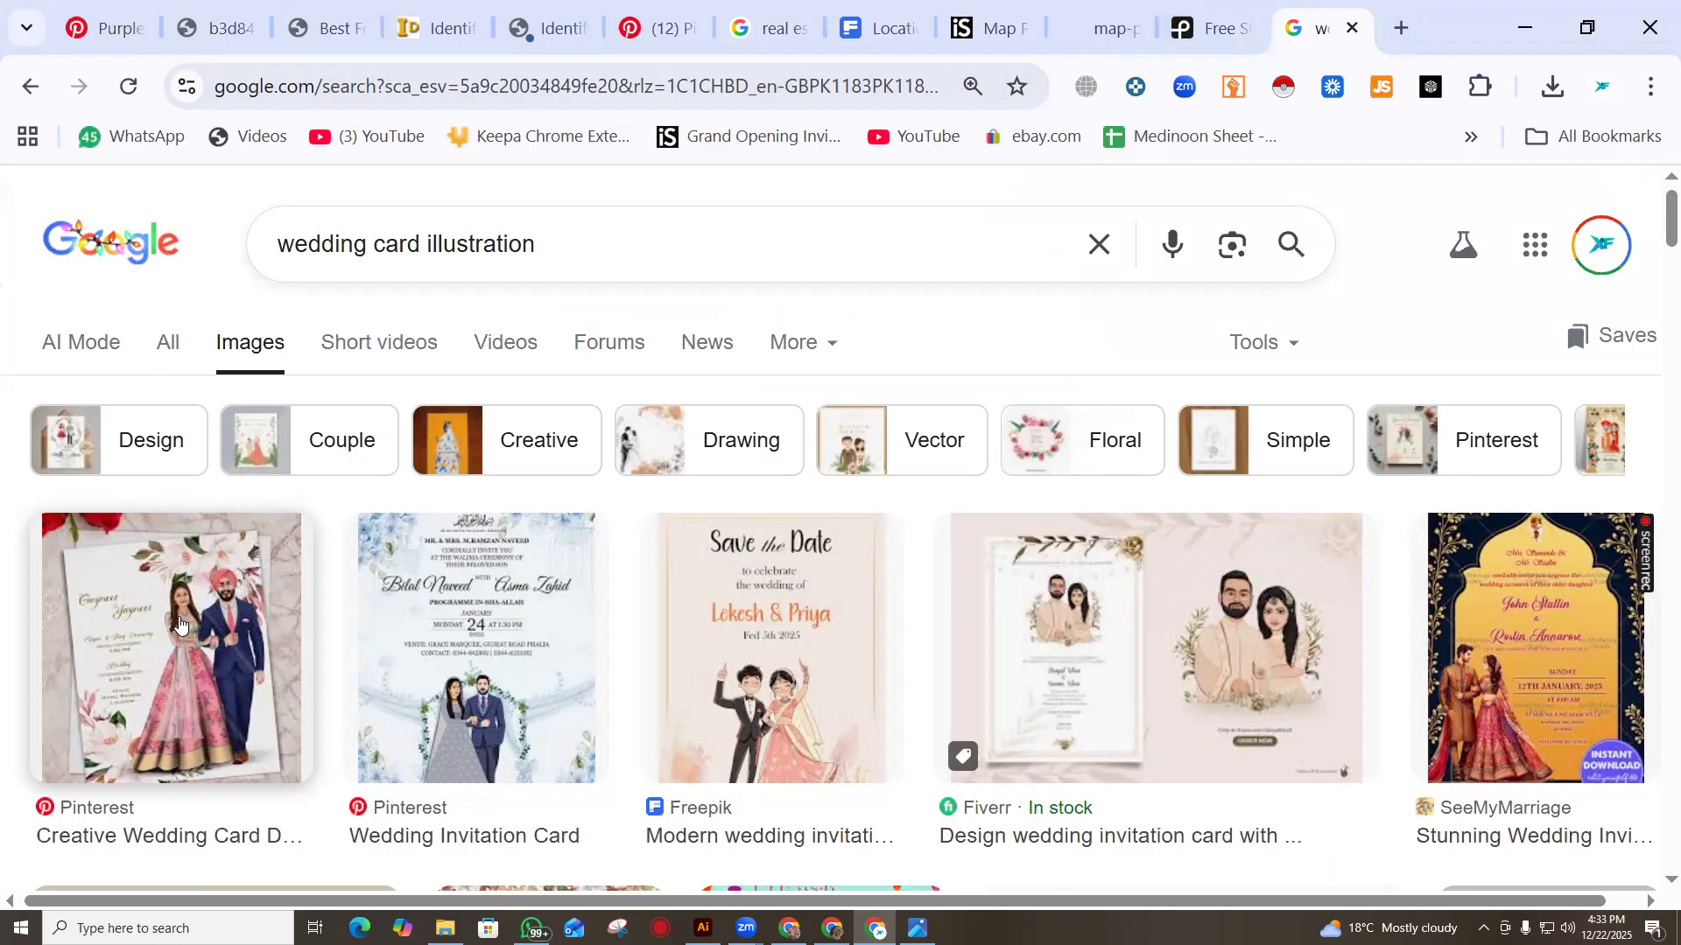
# Examine the wedding card image results, previewing the Pinterest card with the pink lehenga couple and the pink Behance card
pyautogui.click(182, 620)
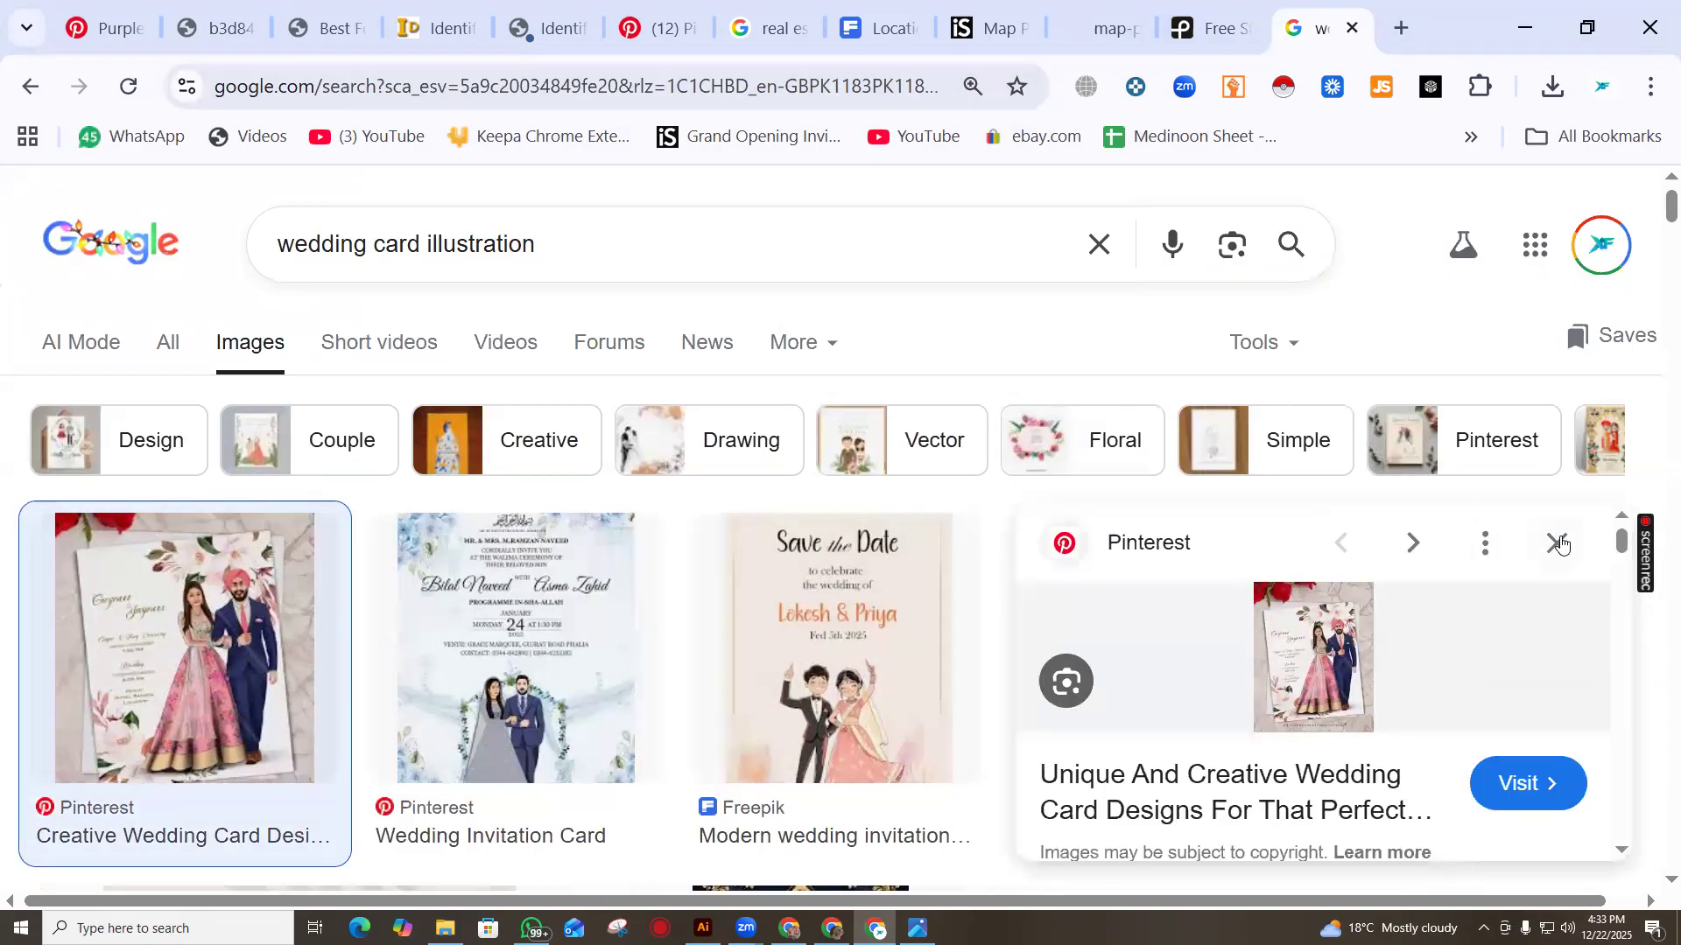
pyautogui.click(1554, 544)
pyautogui.scroll(-5, 727, 652)
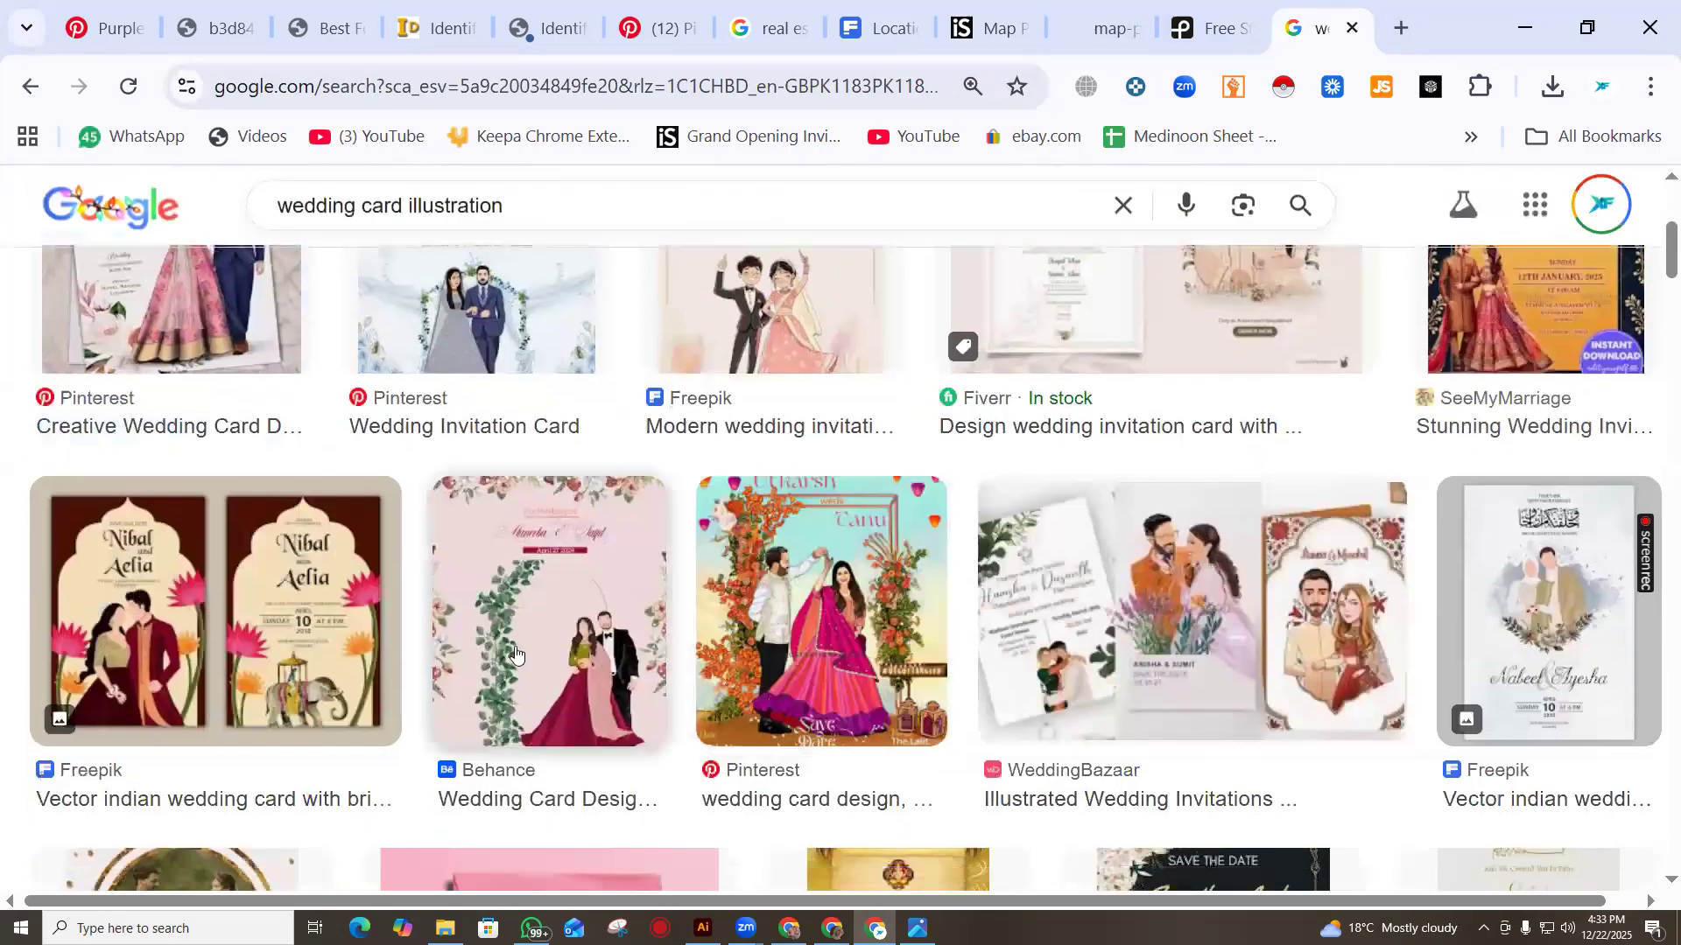
pyautogui.click(625, 634)
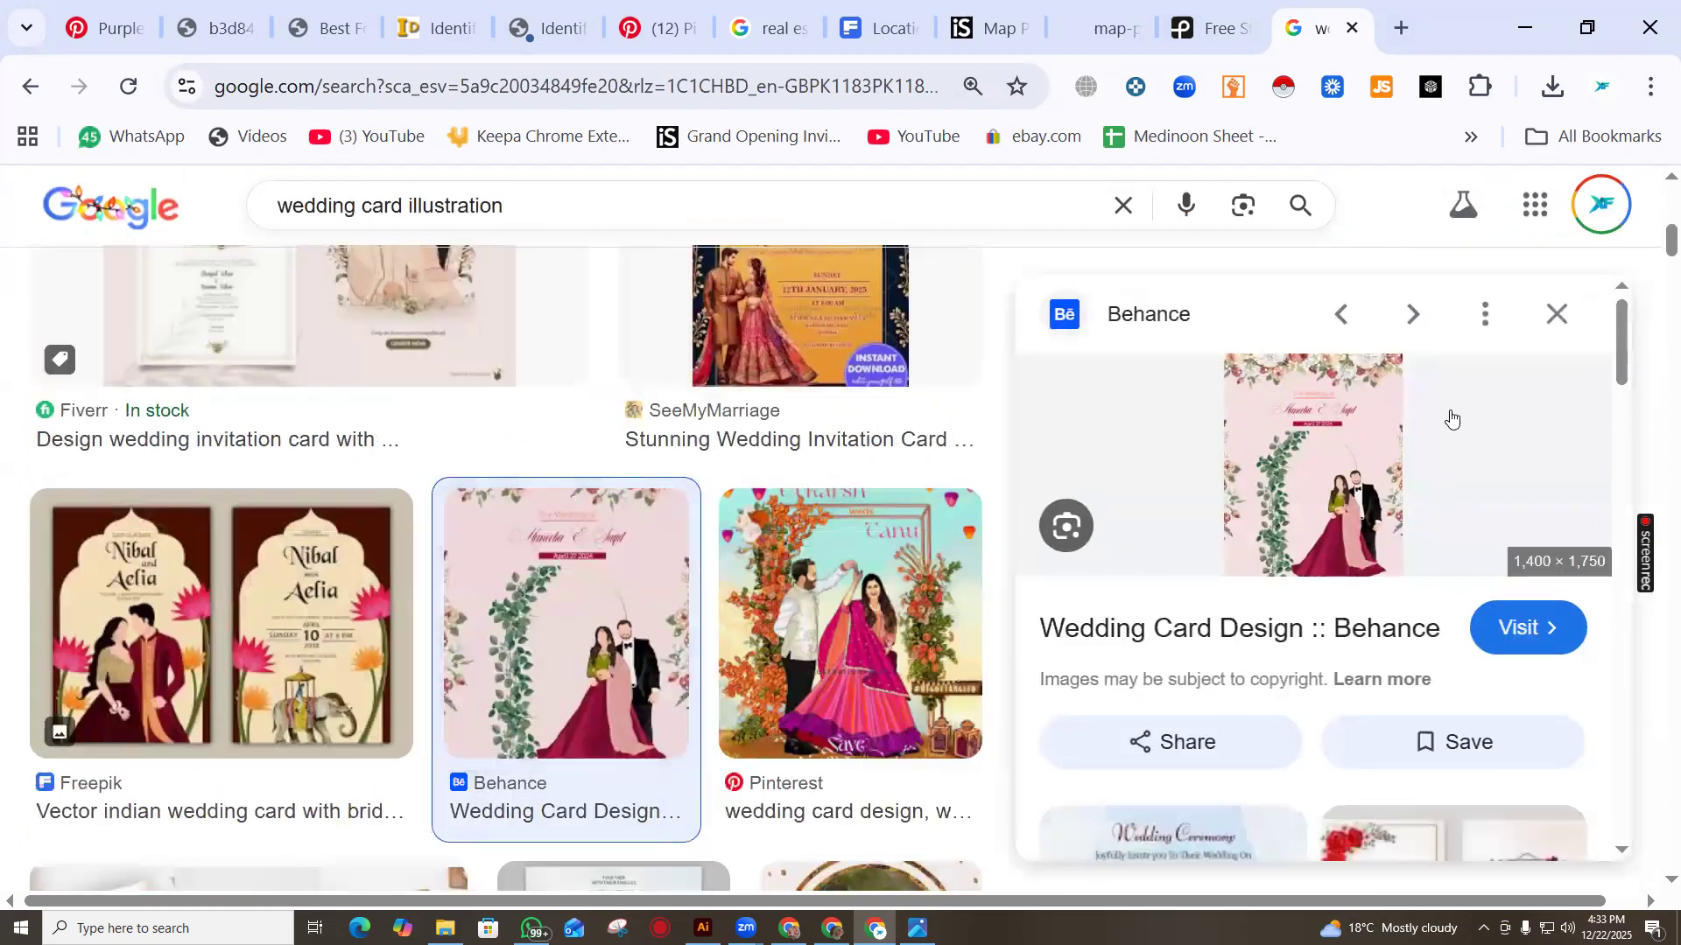
pyautogui.click(1556, 313)
pyautogui.scroll(-3, 1133, 664)
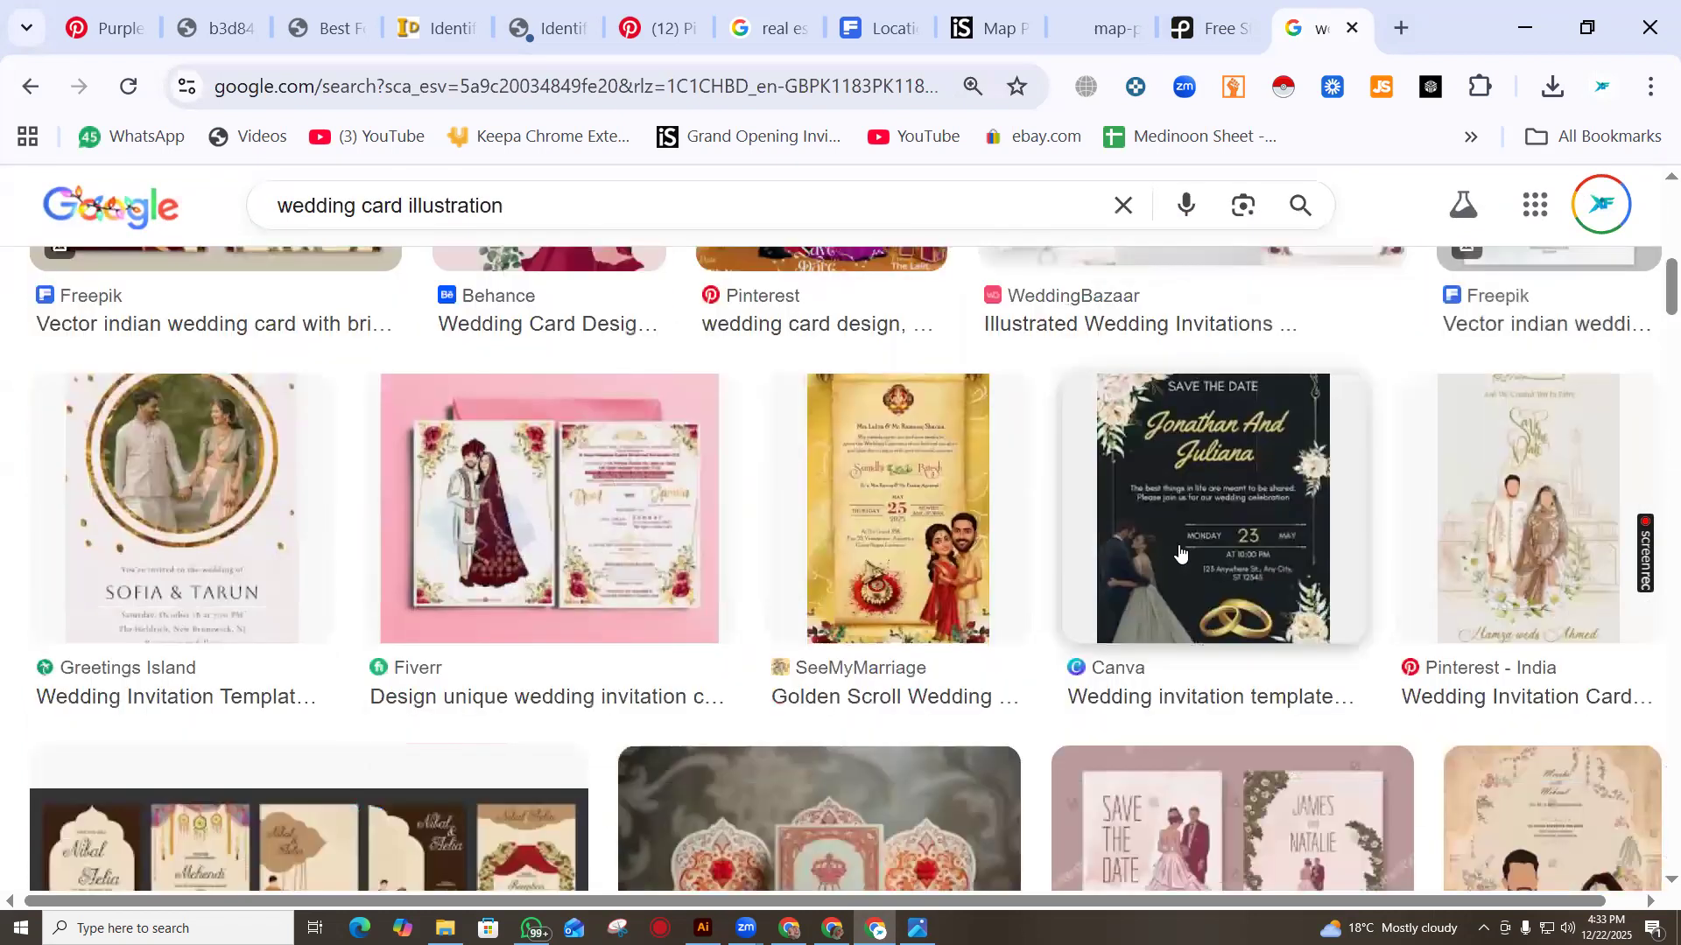
pyautogui.scroll(-3, 1305, 672)
pyautogui.scroll(-5, 1305, 673)
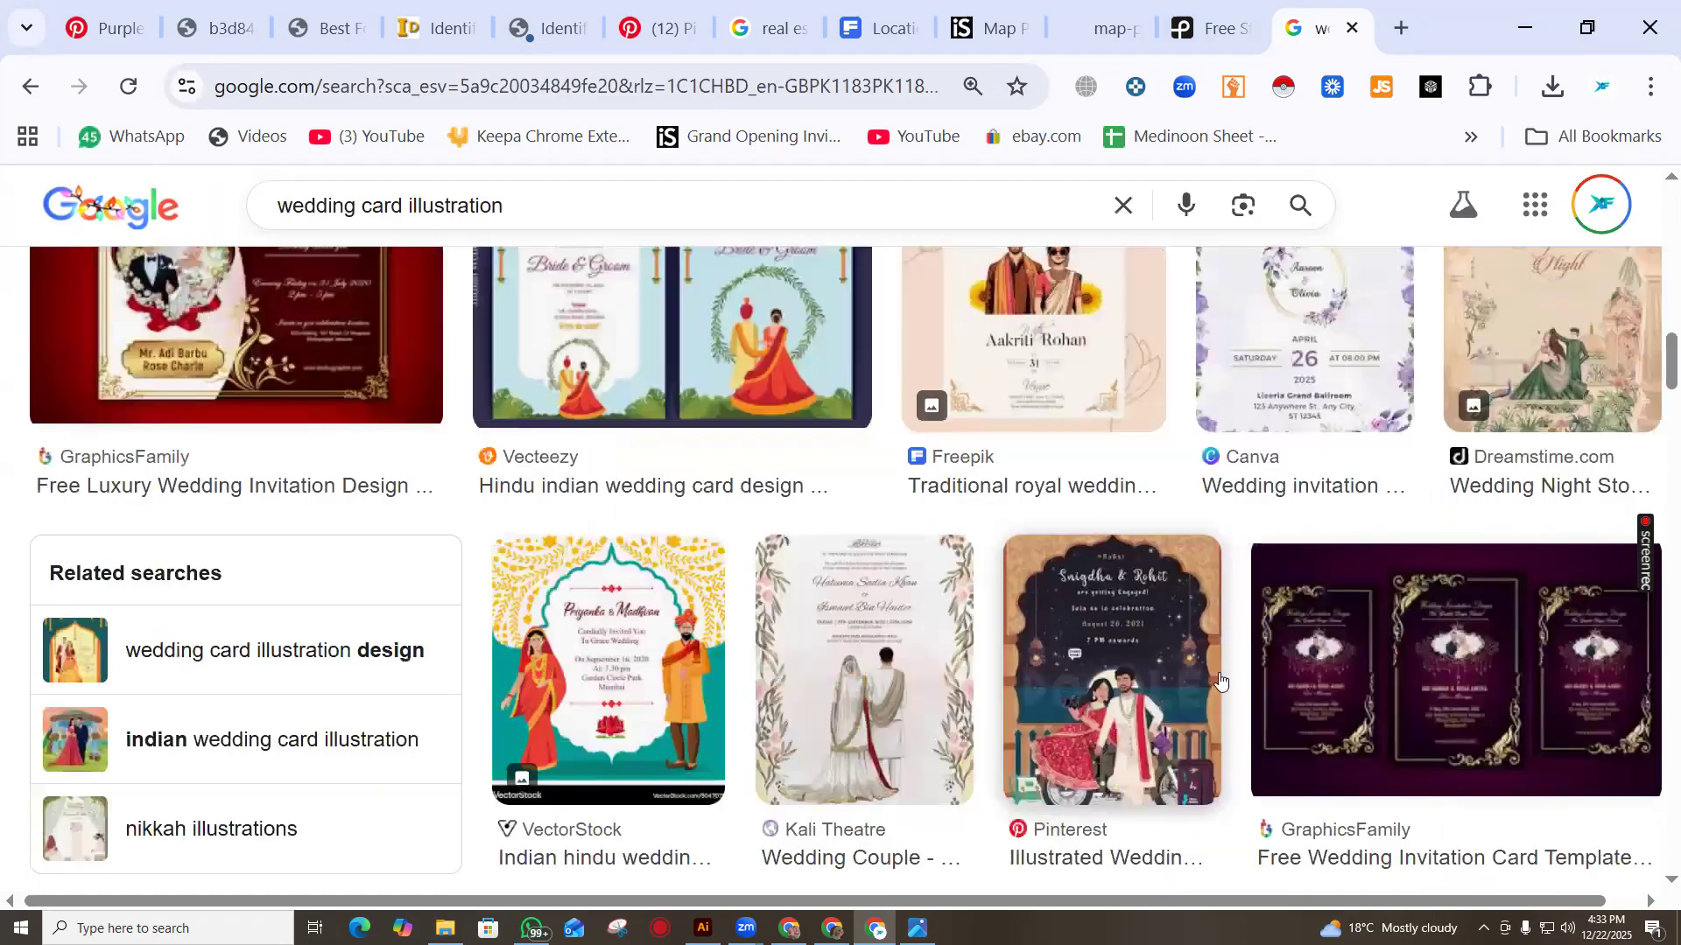
pyautogui.scroll(-5, 817, 440)
pyautogui.scroll(10, 817, 441)
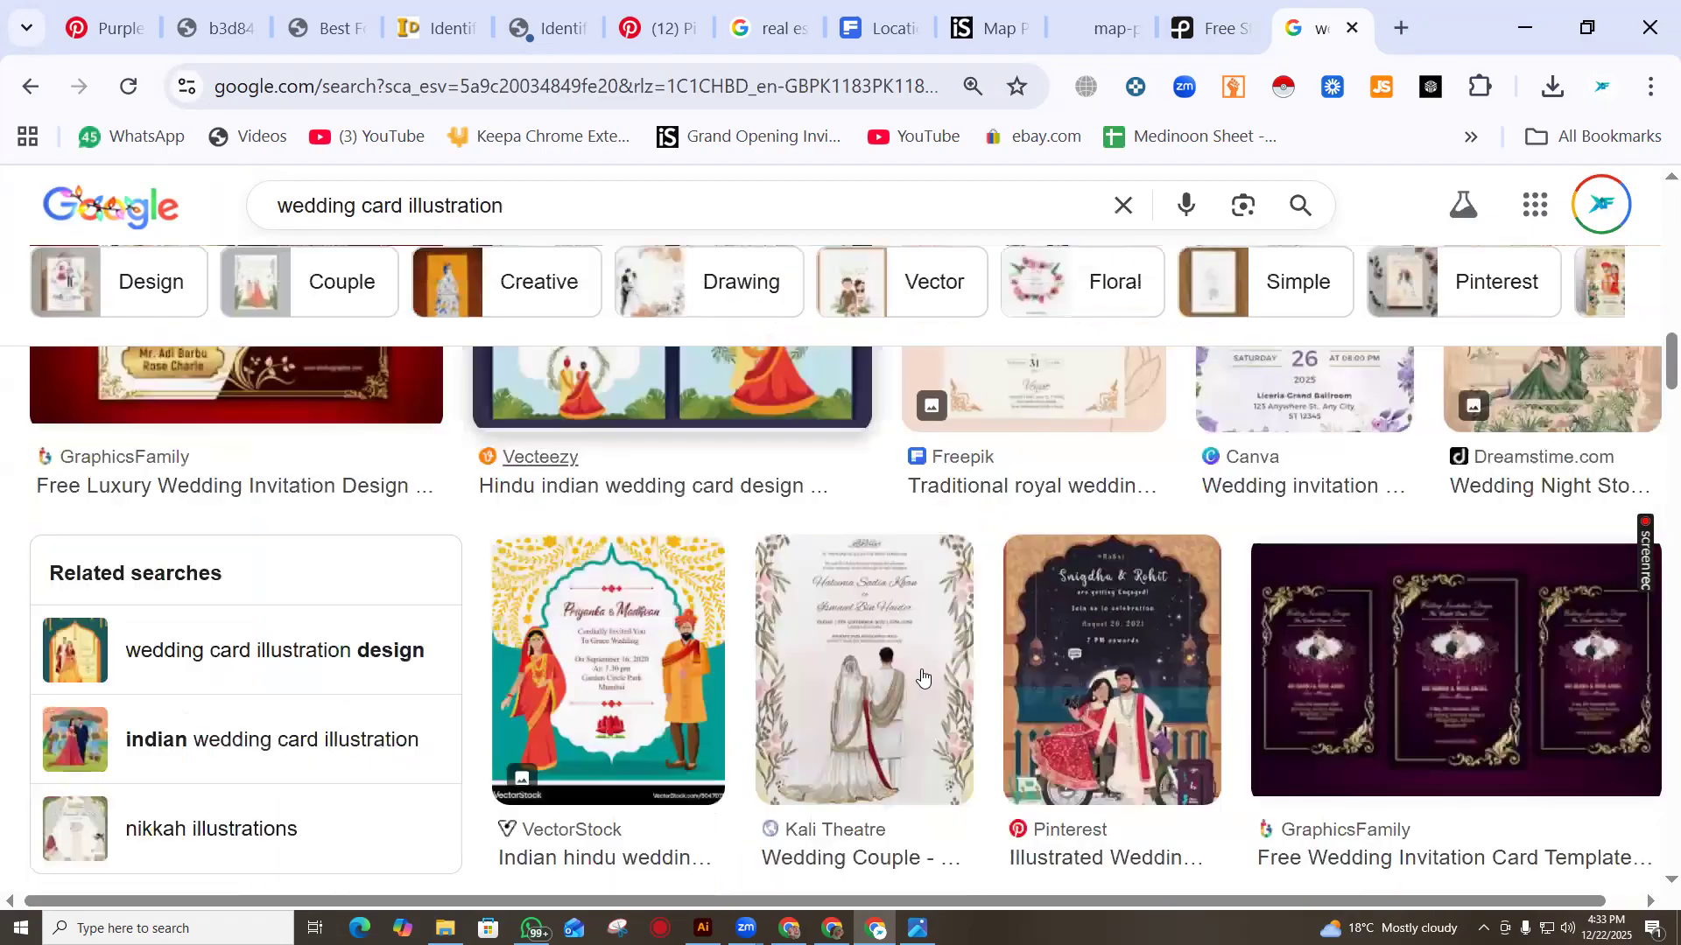
# Search the images for "girl illustration" and preview the Pinterest poster of a faceless dark-haired woman on a pink background
pyautogui.moveTo(410, 221); pyautogui.dragTo(207, 229)
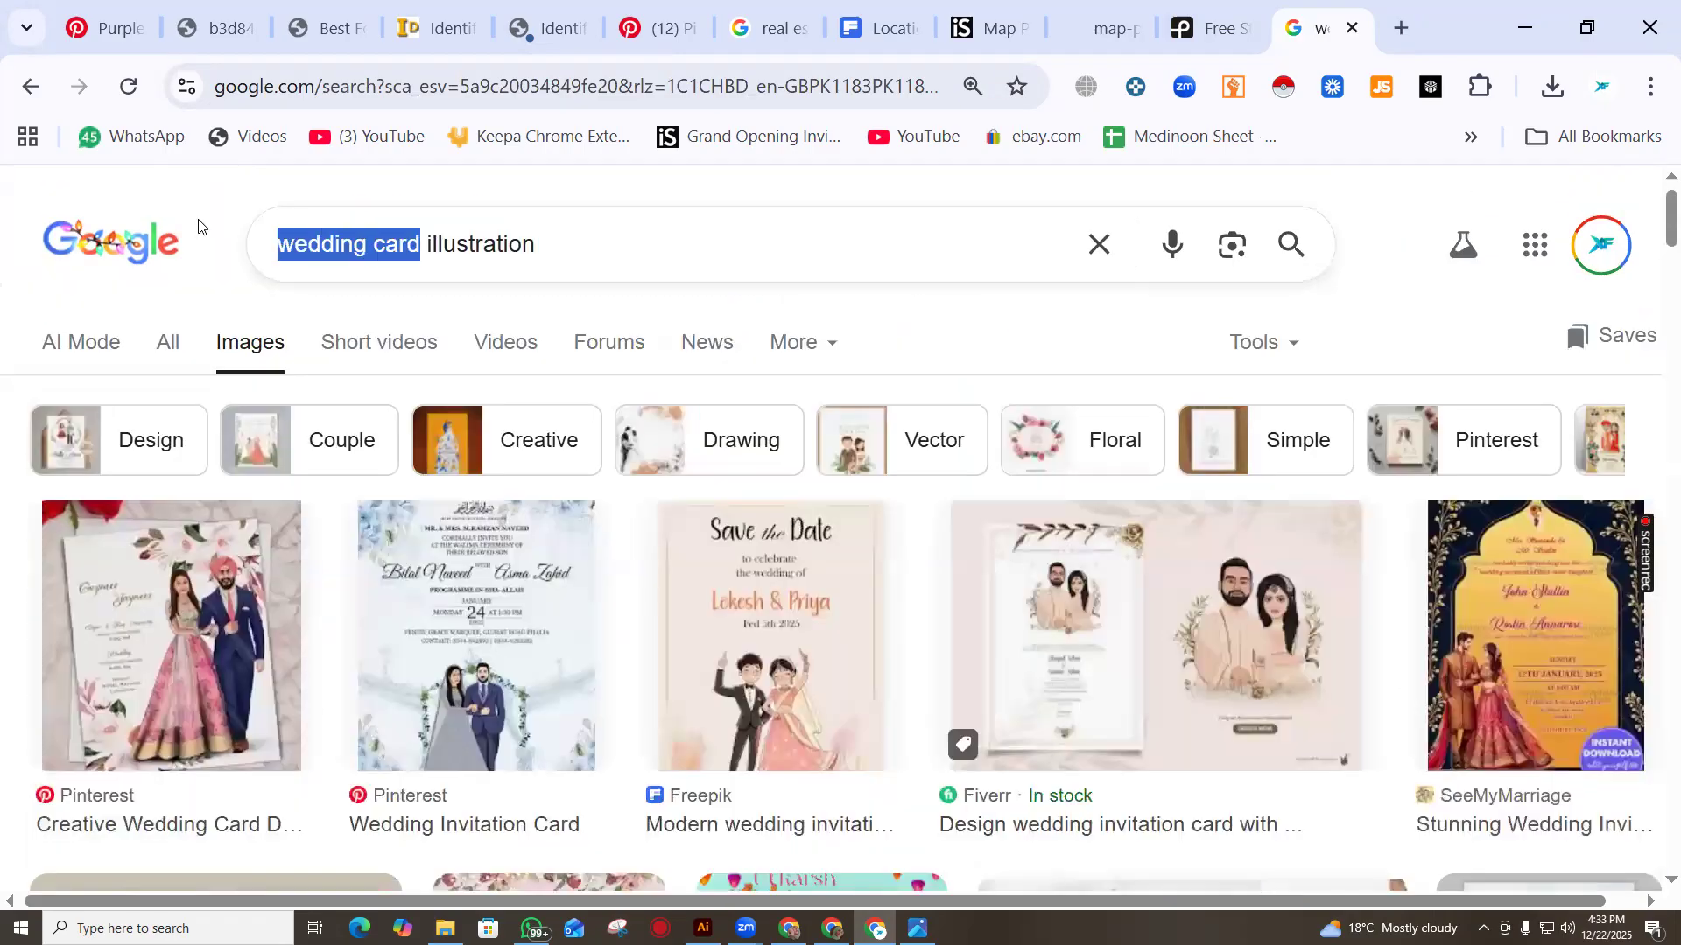
pyautogui.write('girl')
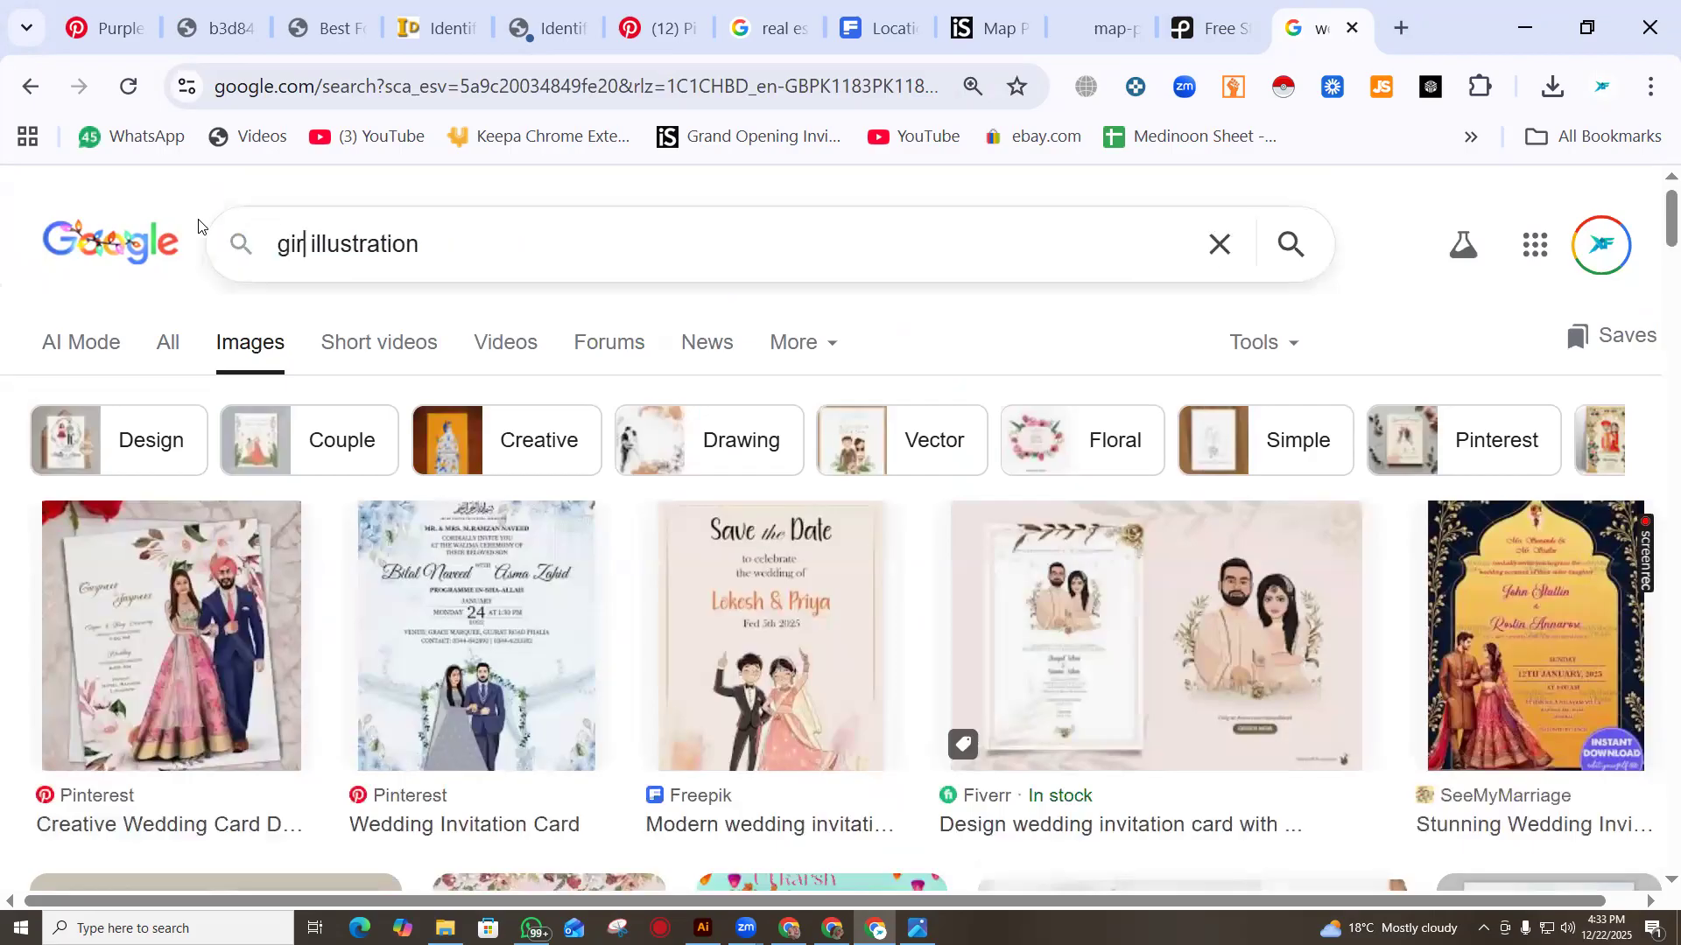
pyautogui.press('Return')
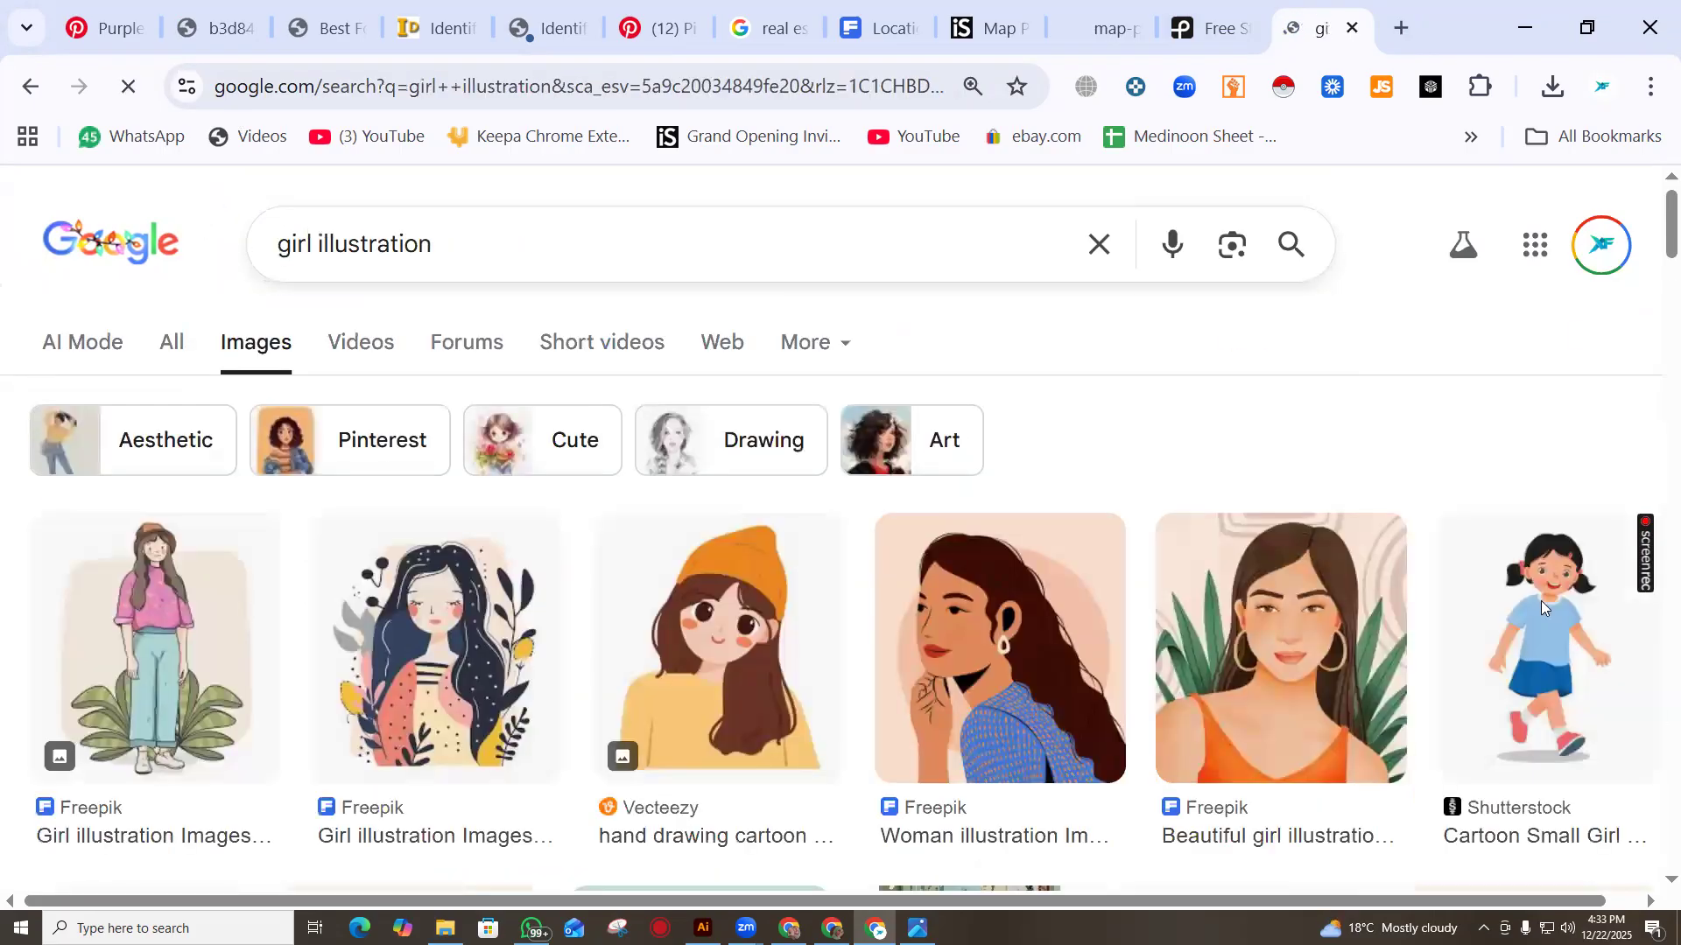
pyautogui.scroll(-3, 1660, 558)
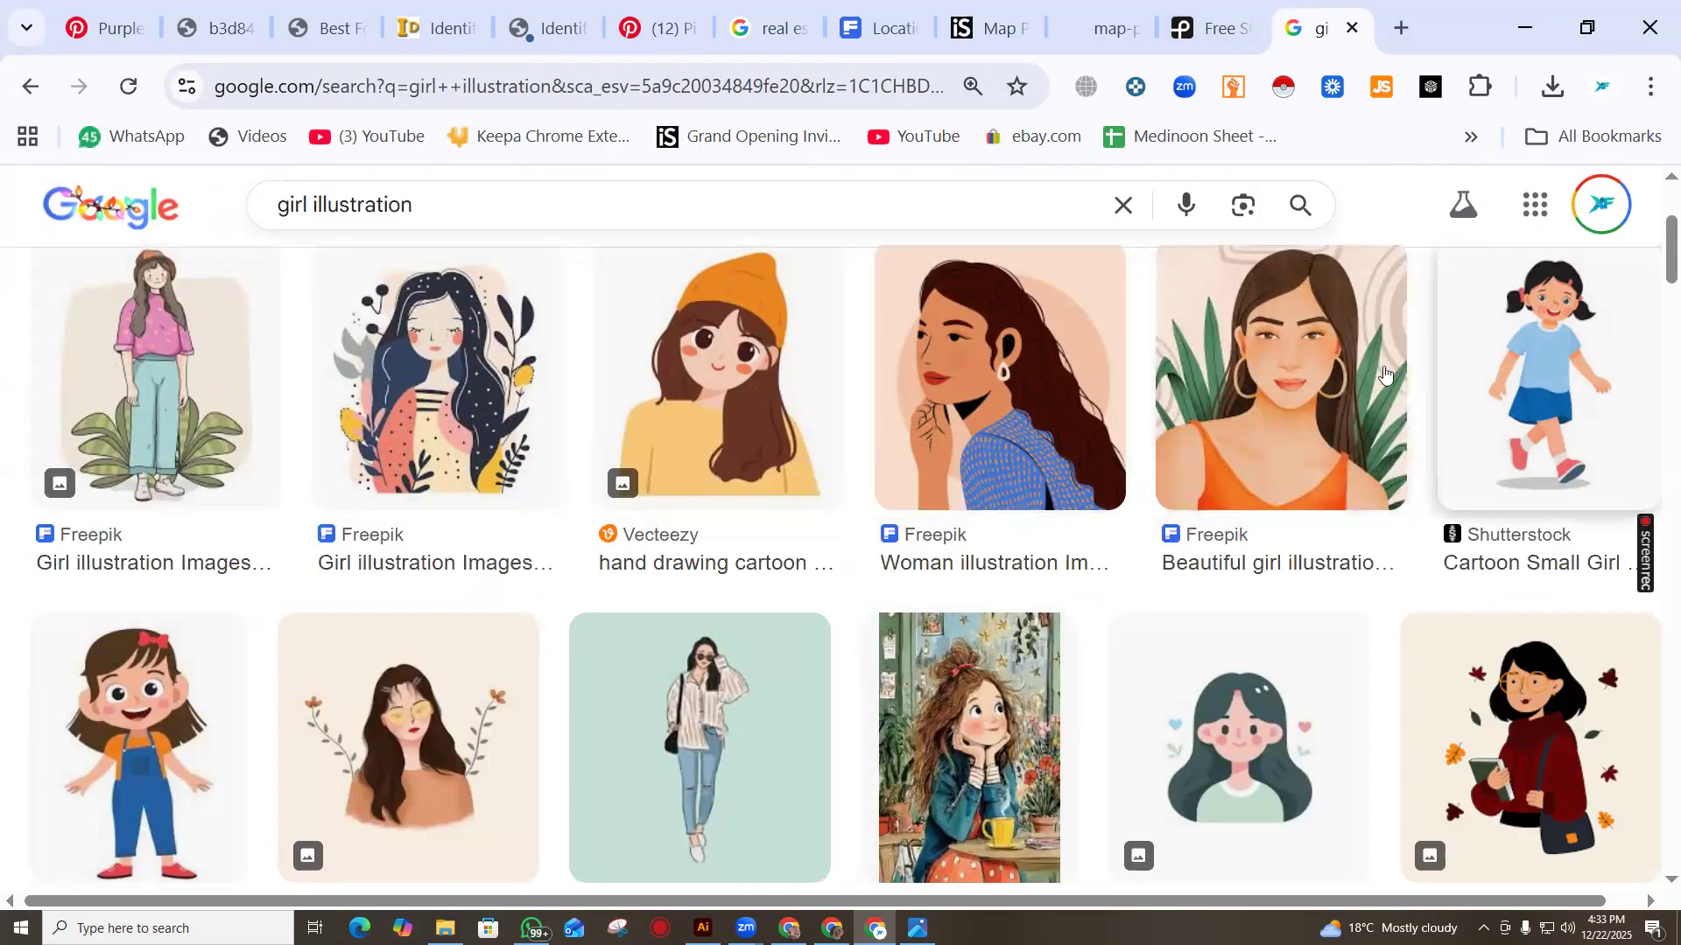
pyautogui.scroll(-9, 613, 351)
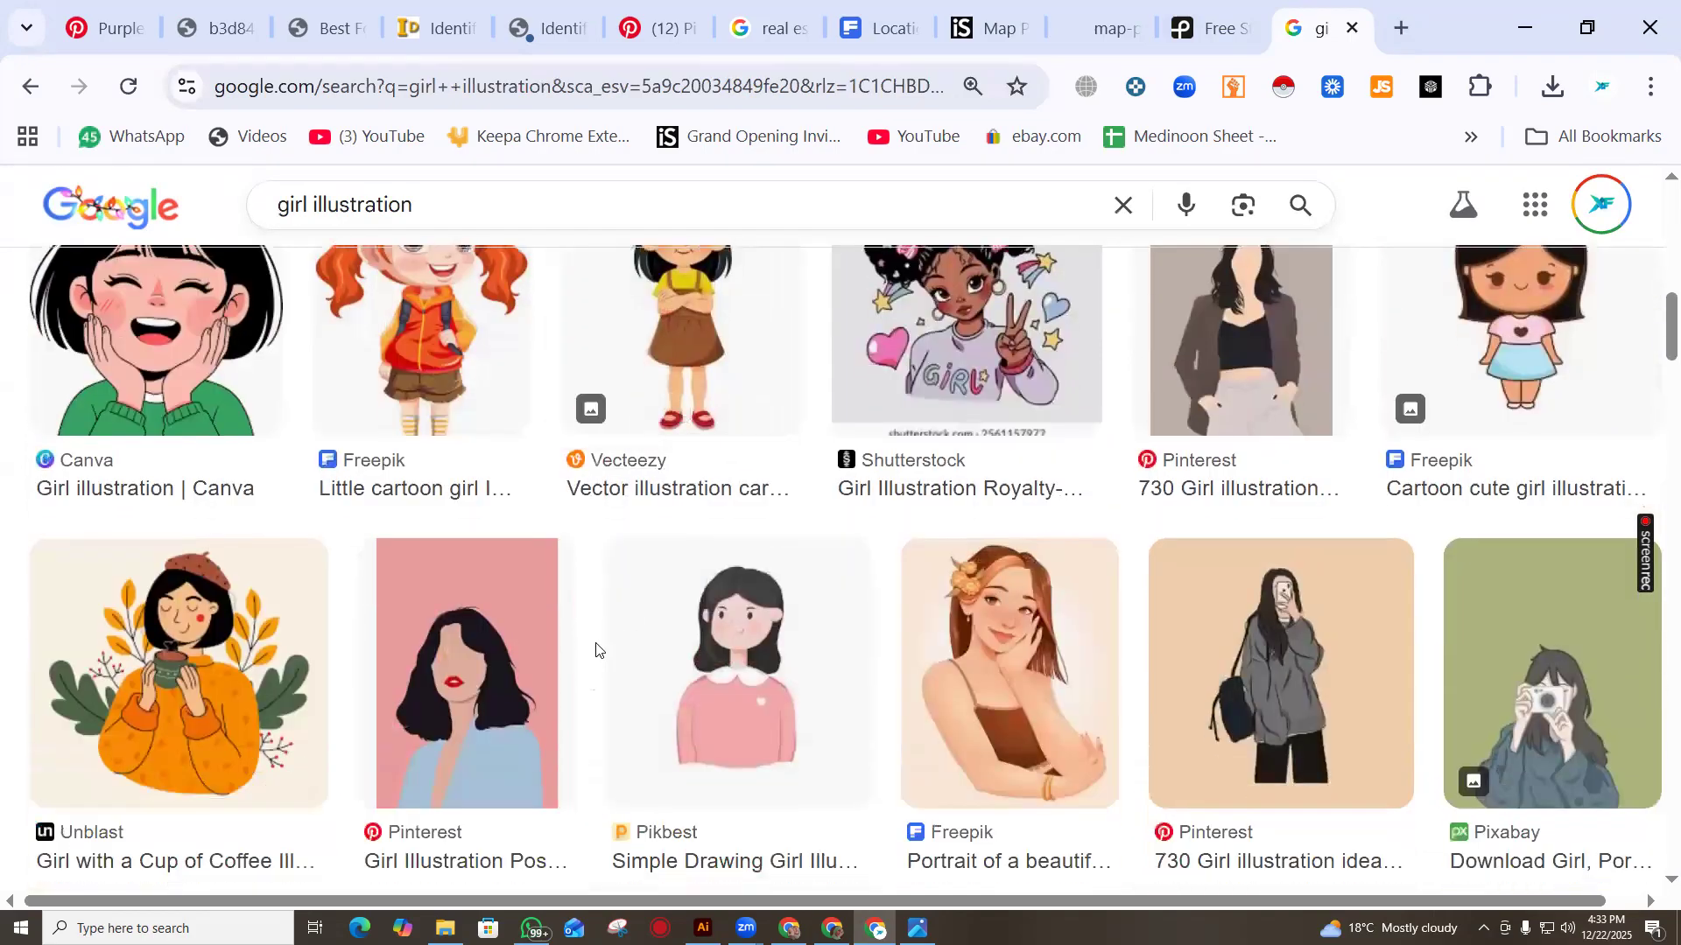
pyautogui.click(537, 639)
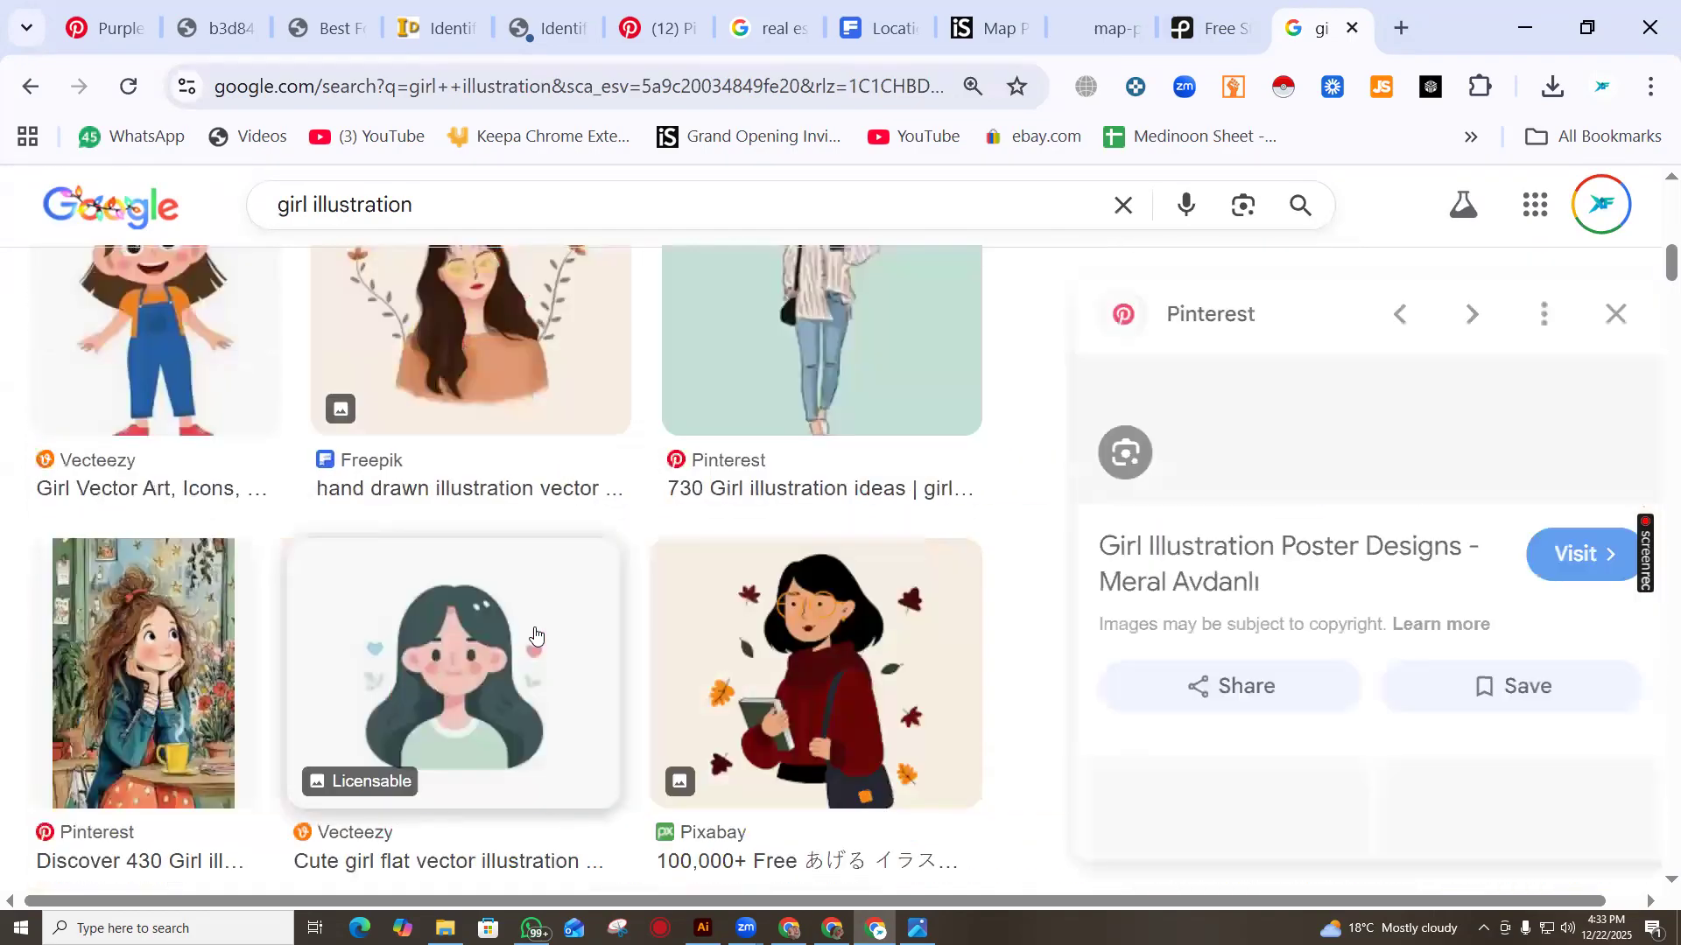
# Copy the previewed poster image of the dark-haired woman, switch to Illustrator, and paste it onto the empty artboard
pyautogui.rightClick(1311, 402)
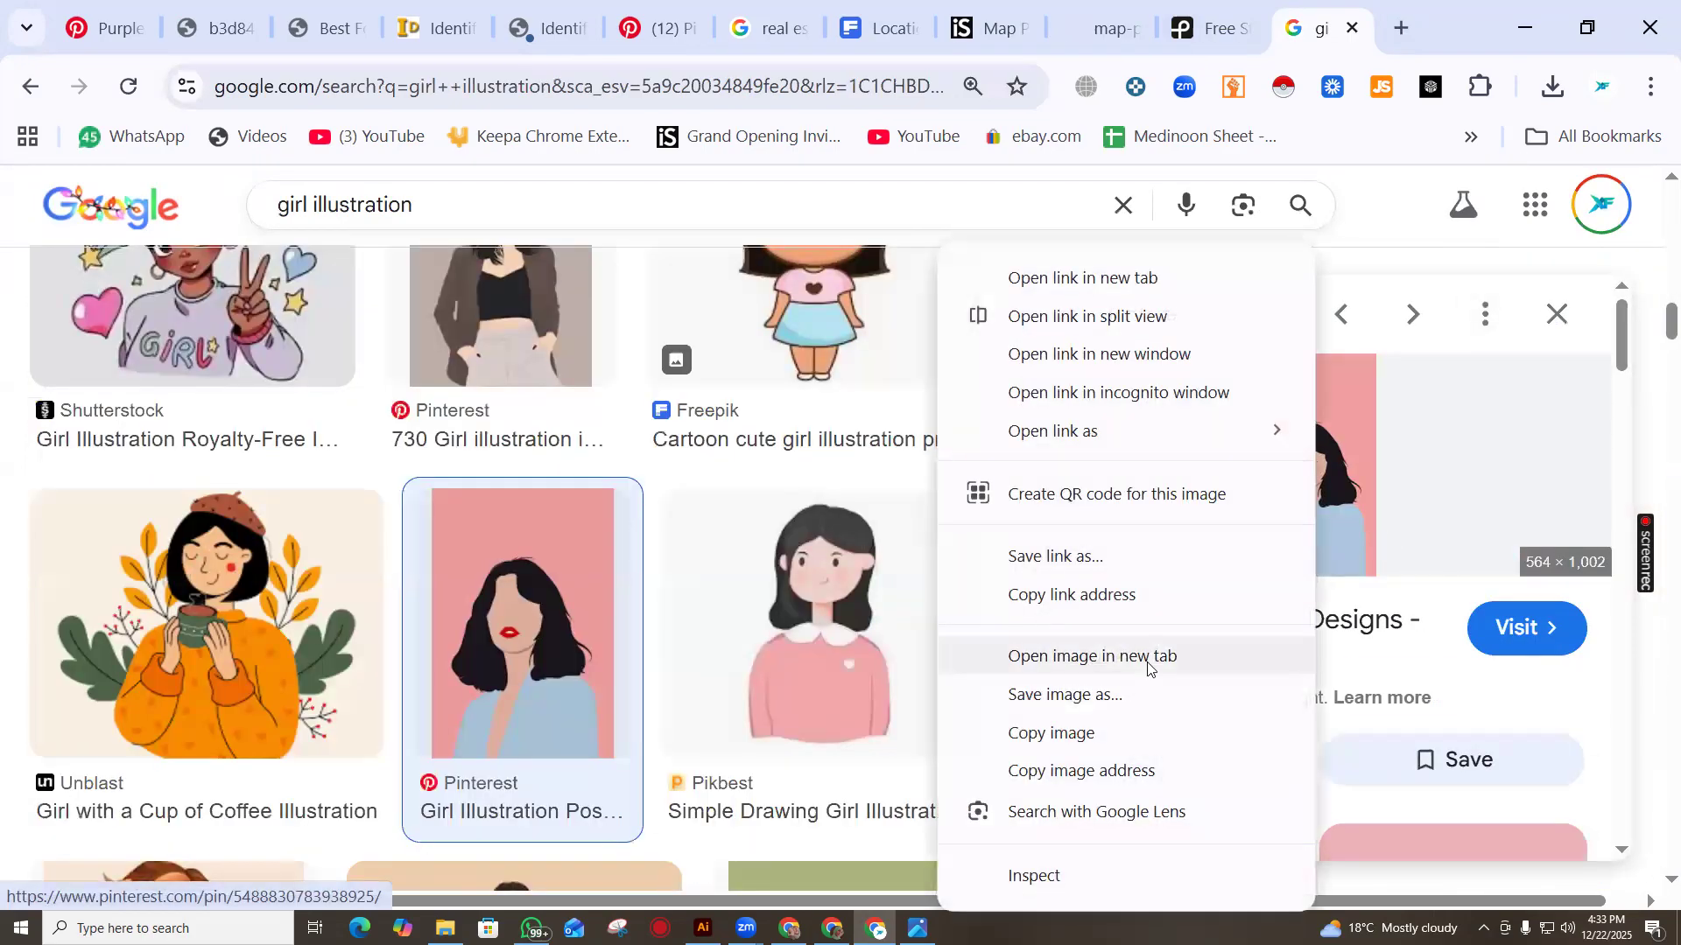
pyautogui.click(1108, 734)
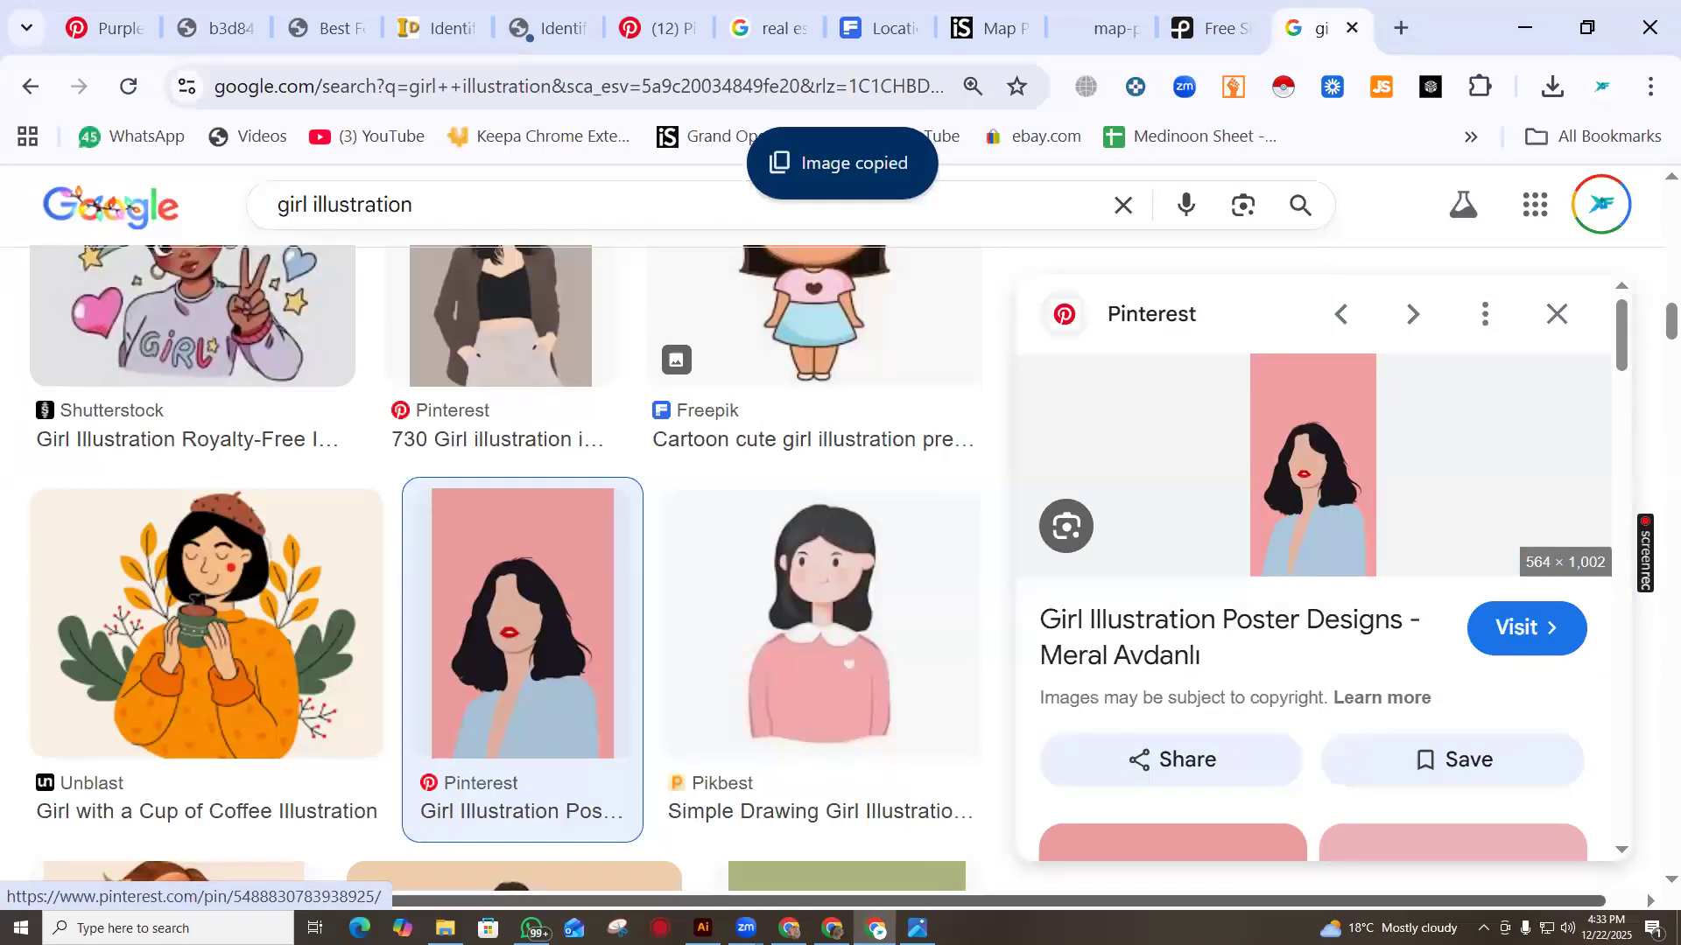
pyautogui.click(702, 928)
pyautogui.rightClick(699, 315)
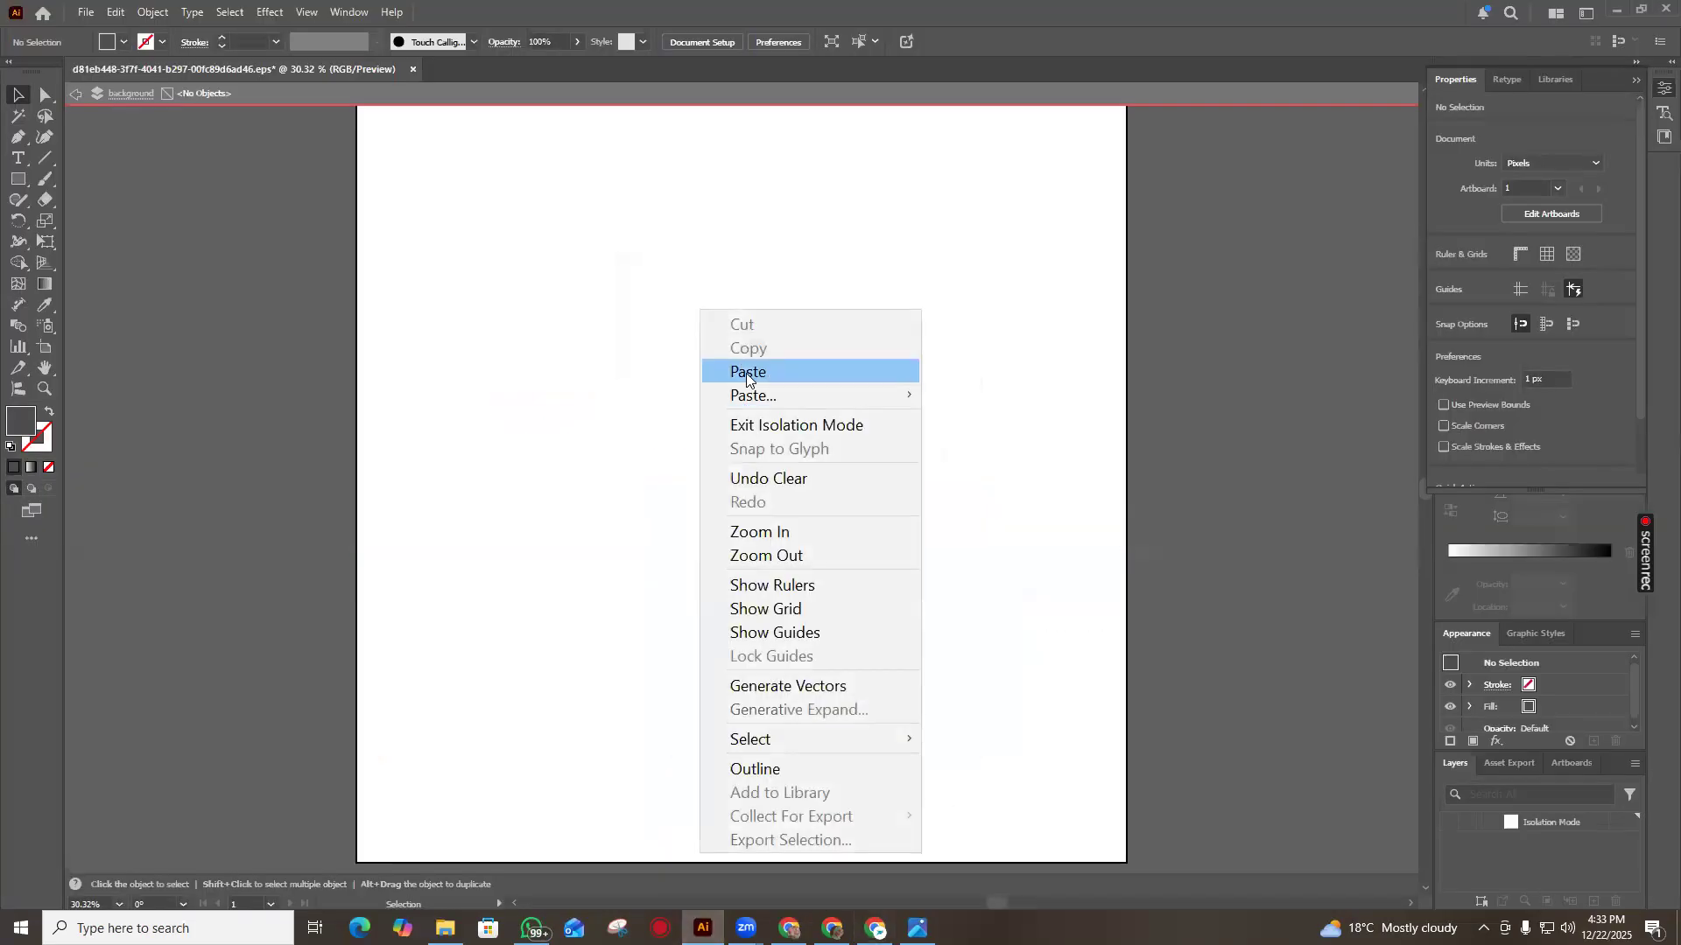
pyautogui.click(746, 371)
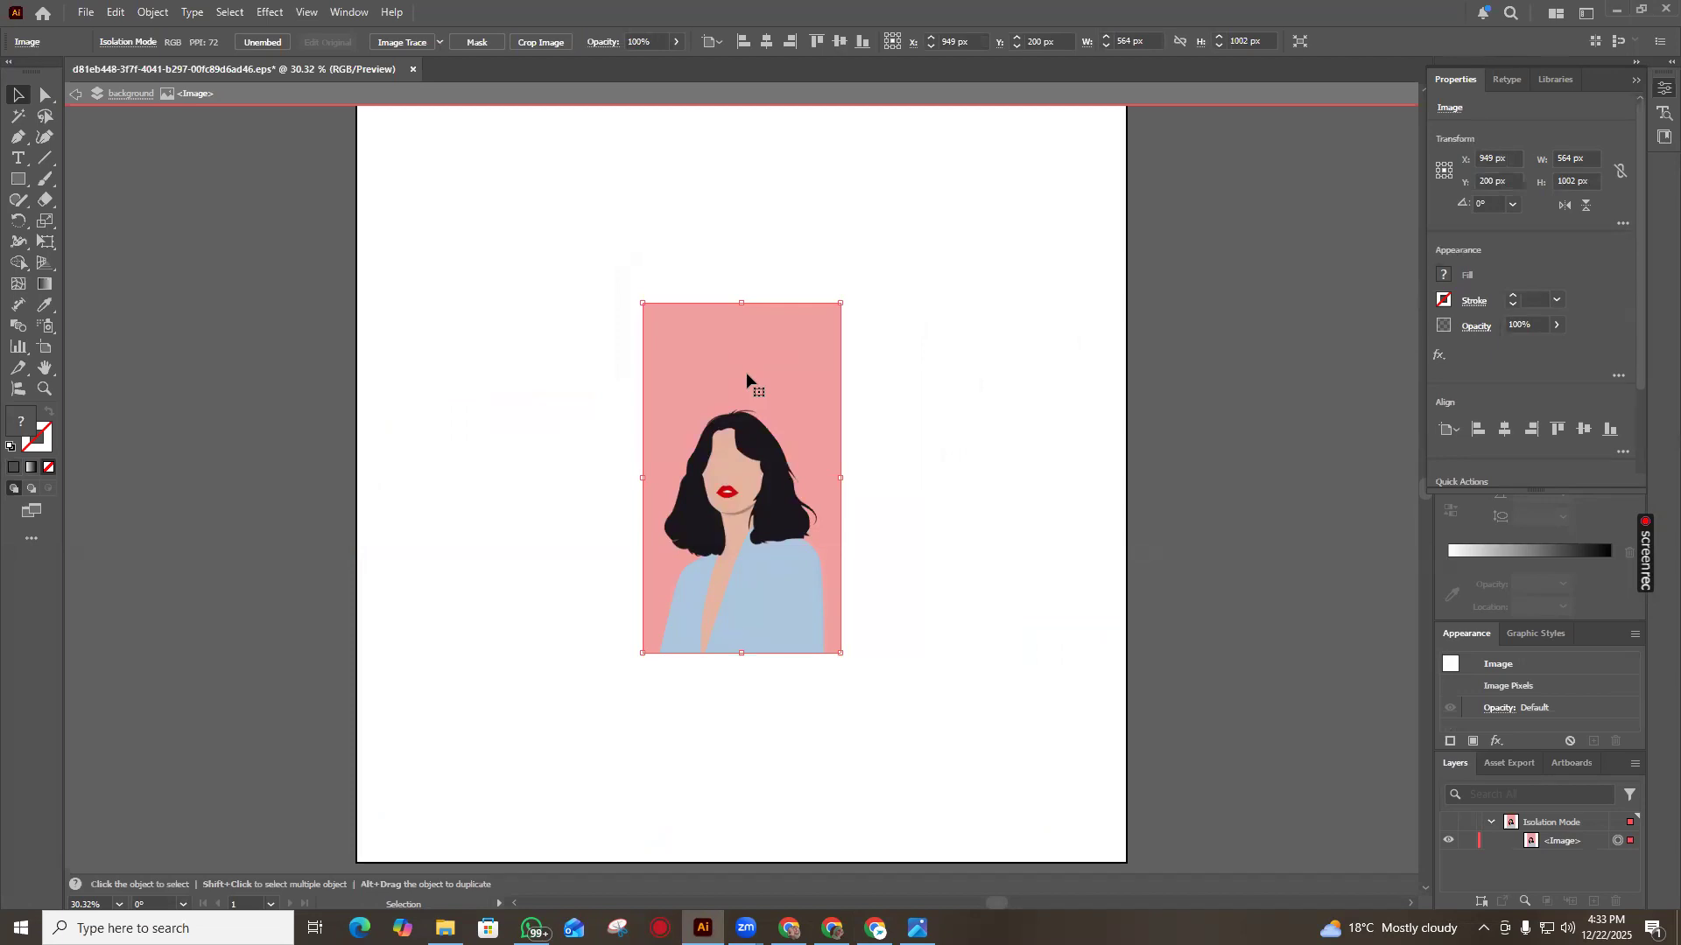
# Try tracing the pasted image with the default preset and with High Fidelity Photo, undoing each trace
pyautogui.click(401, 42)
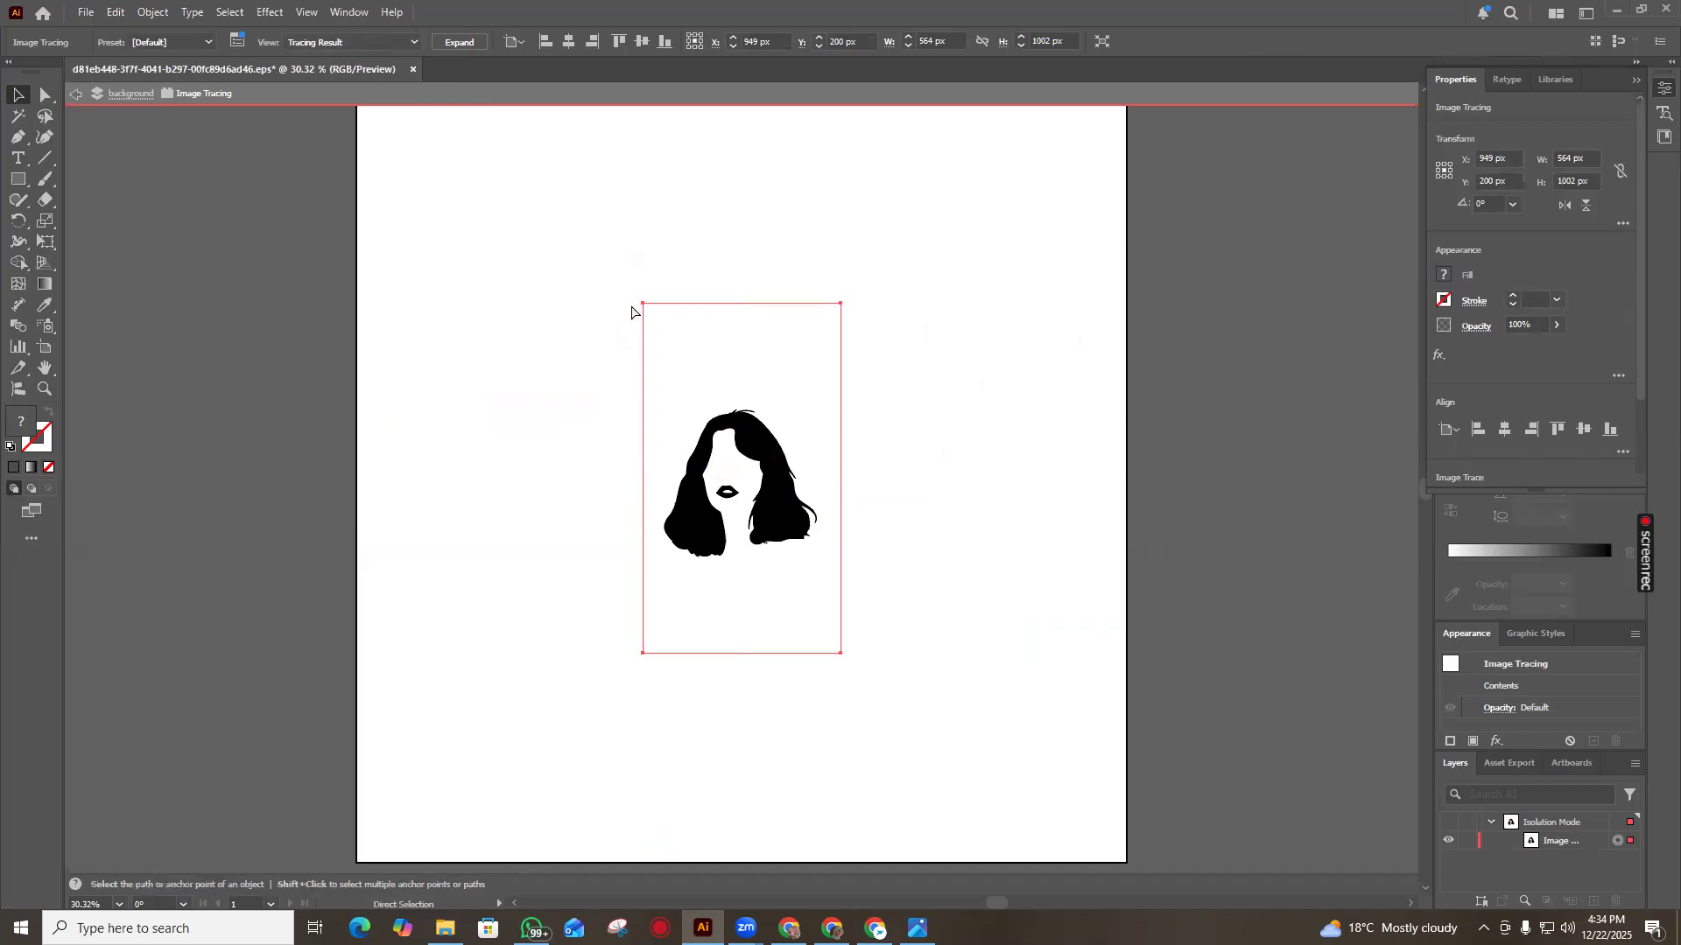
pyautogui.hotkey('ctrl', 'z')
pyautogui.click(439, 42)
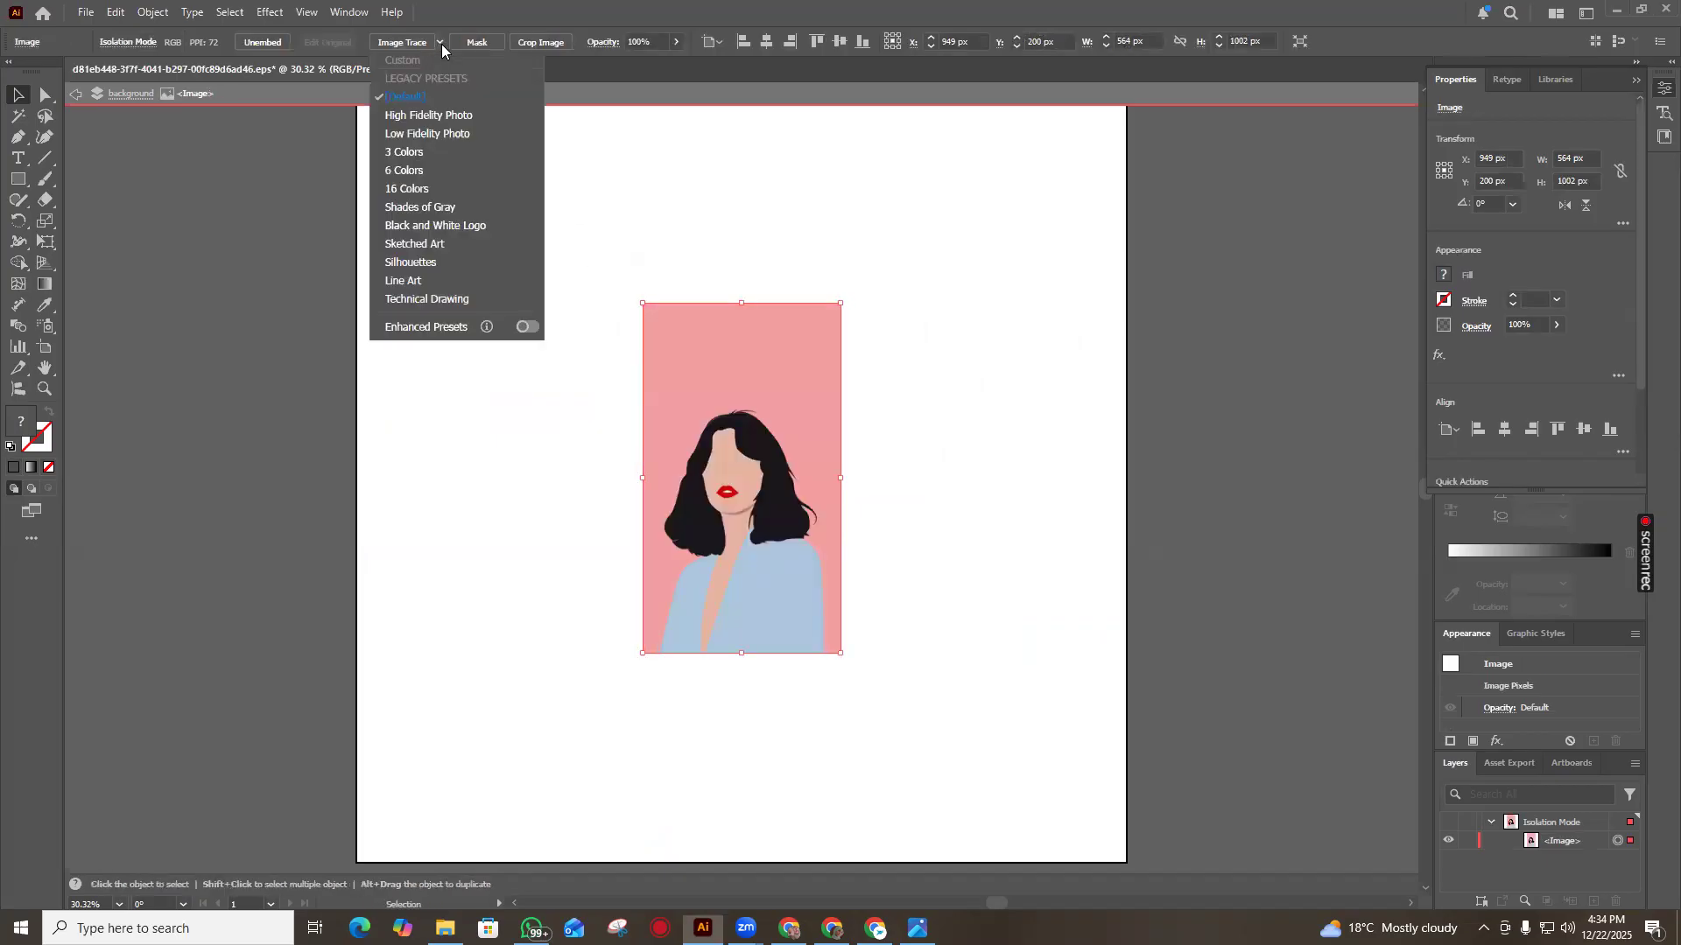
pyautogui.click(459, 118)
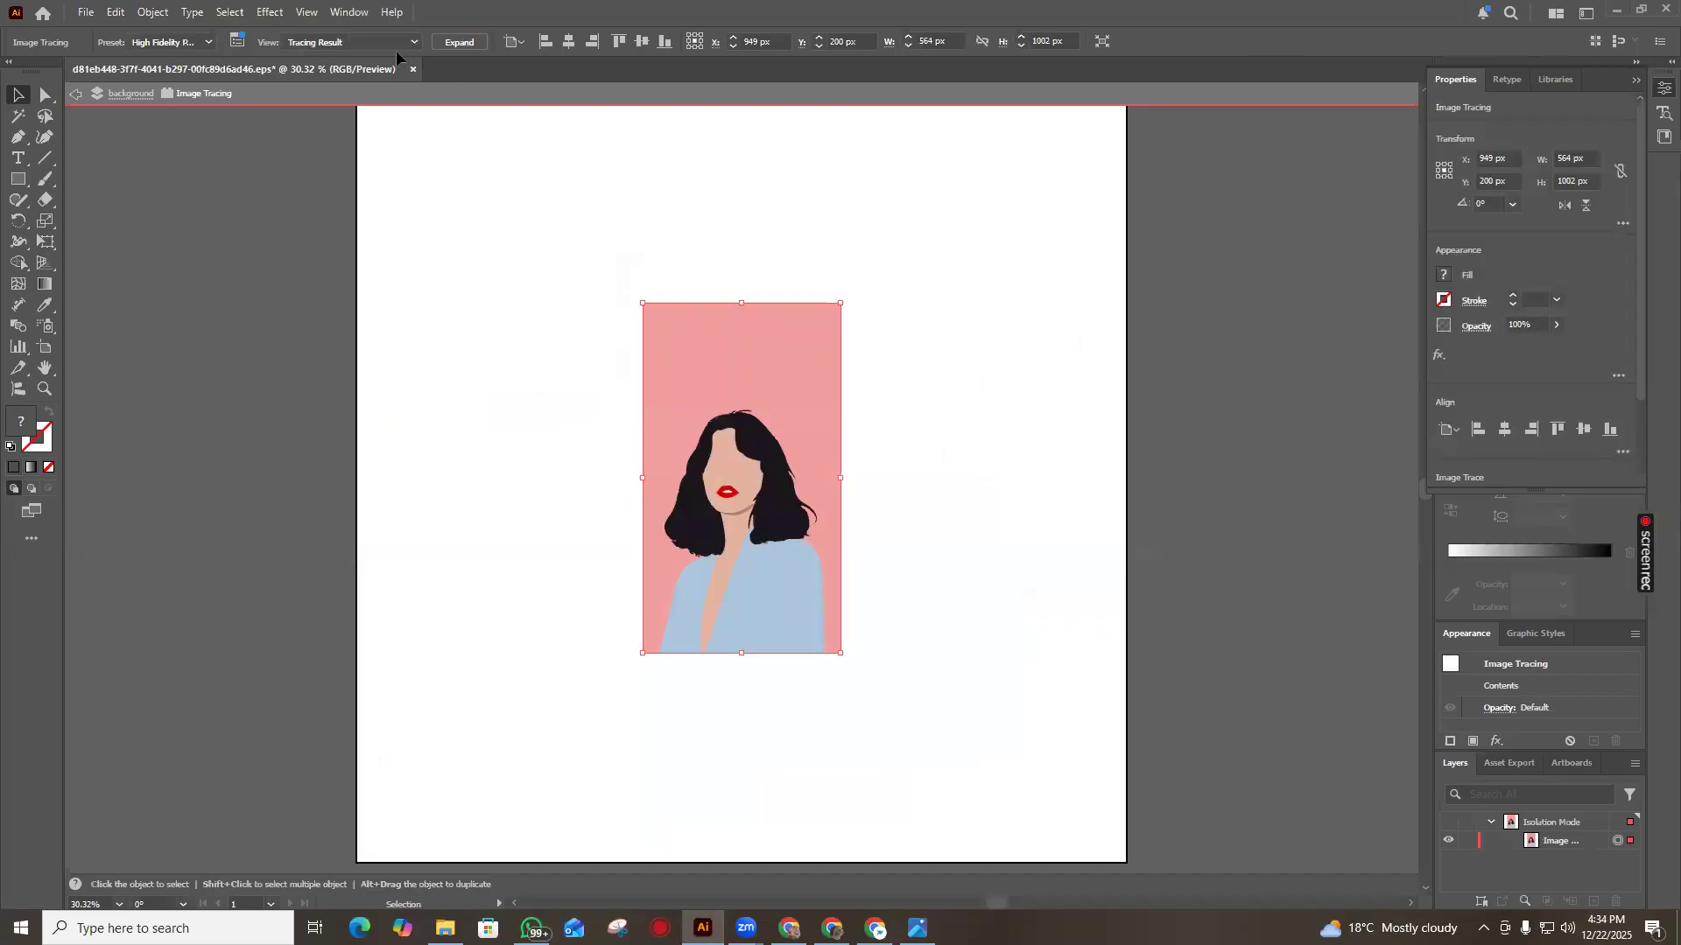
pyautogui.click(461, 42)
pyautogui.click(348, 42)
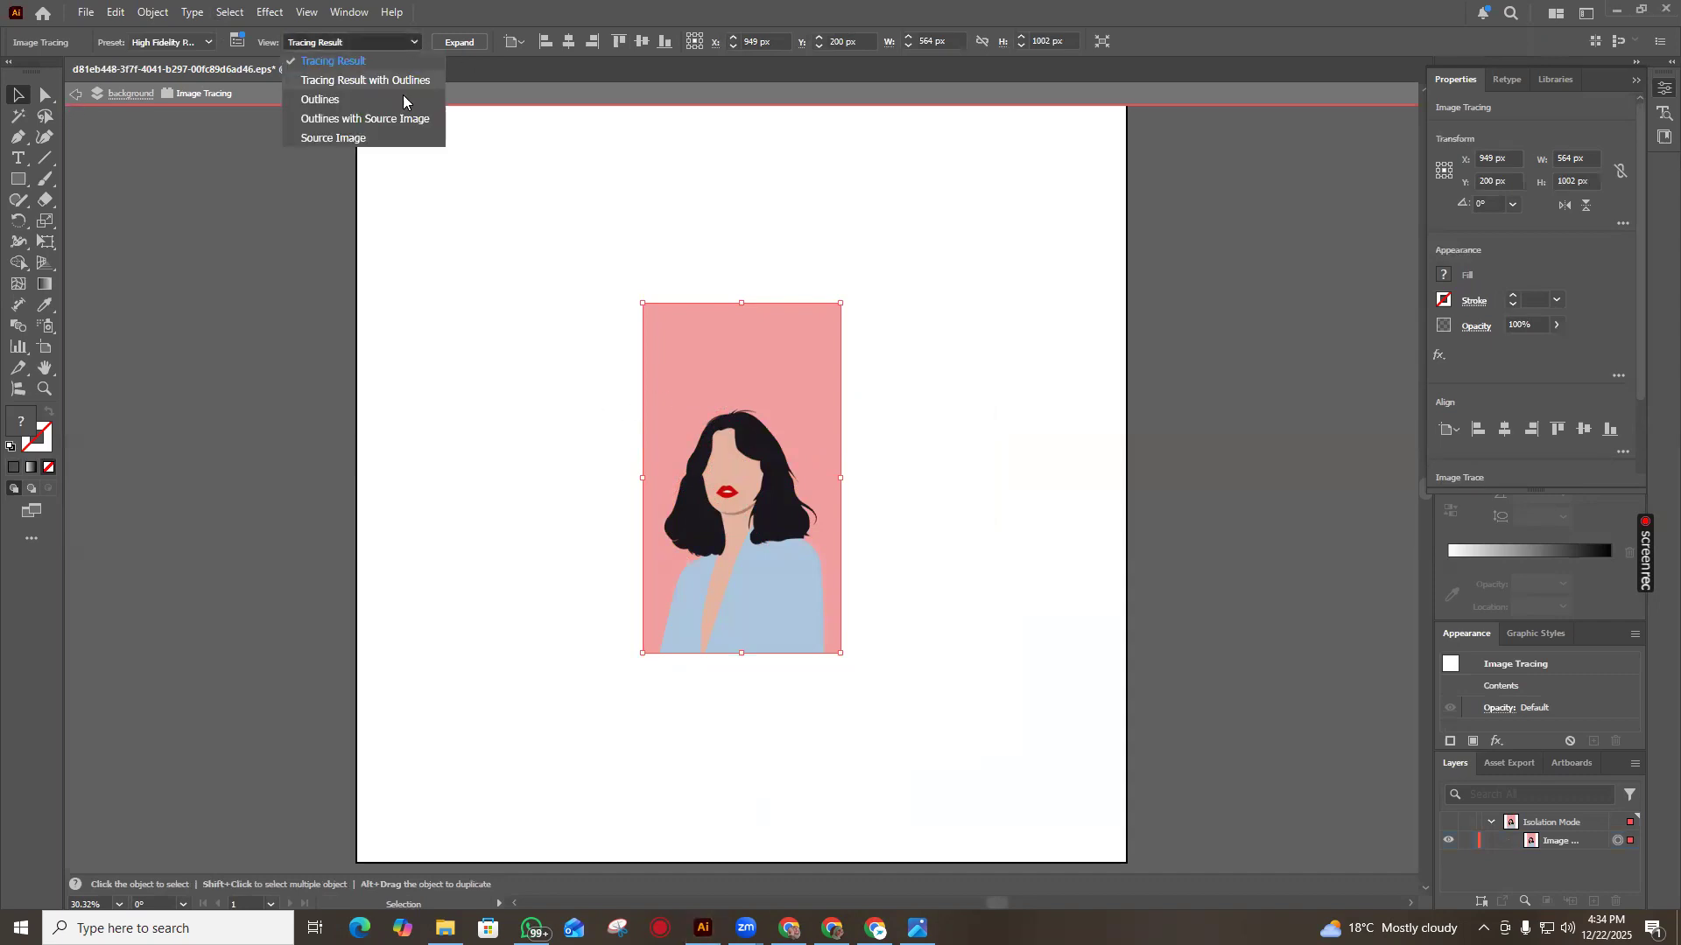
pyautogui.click(345, 40)
pyautogui.hotkey('ctrl', 'z')
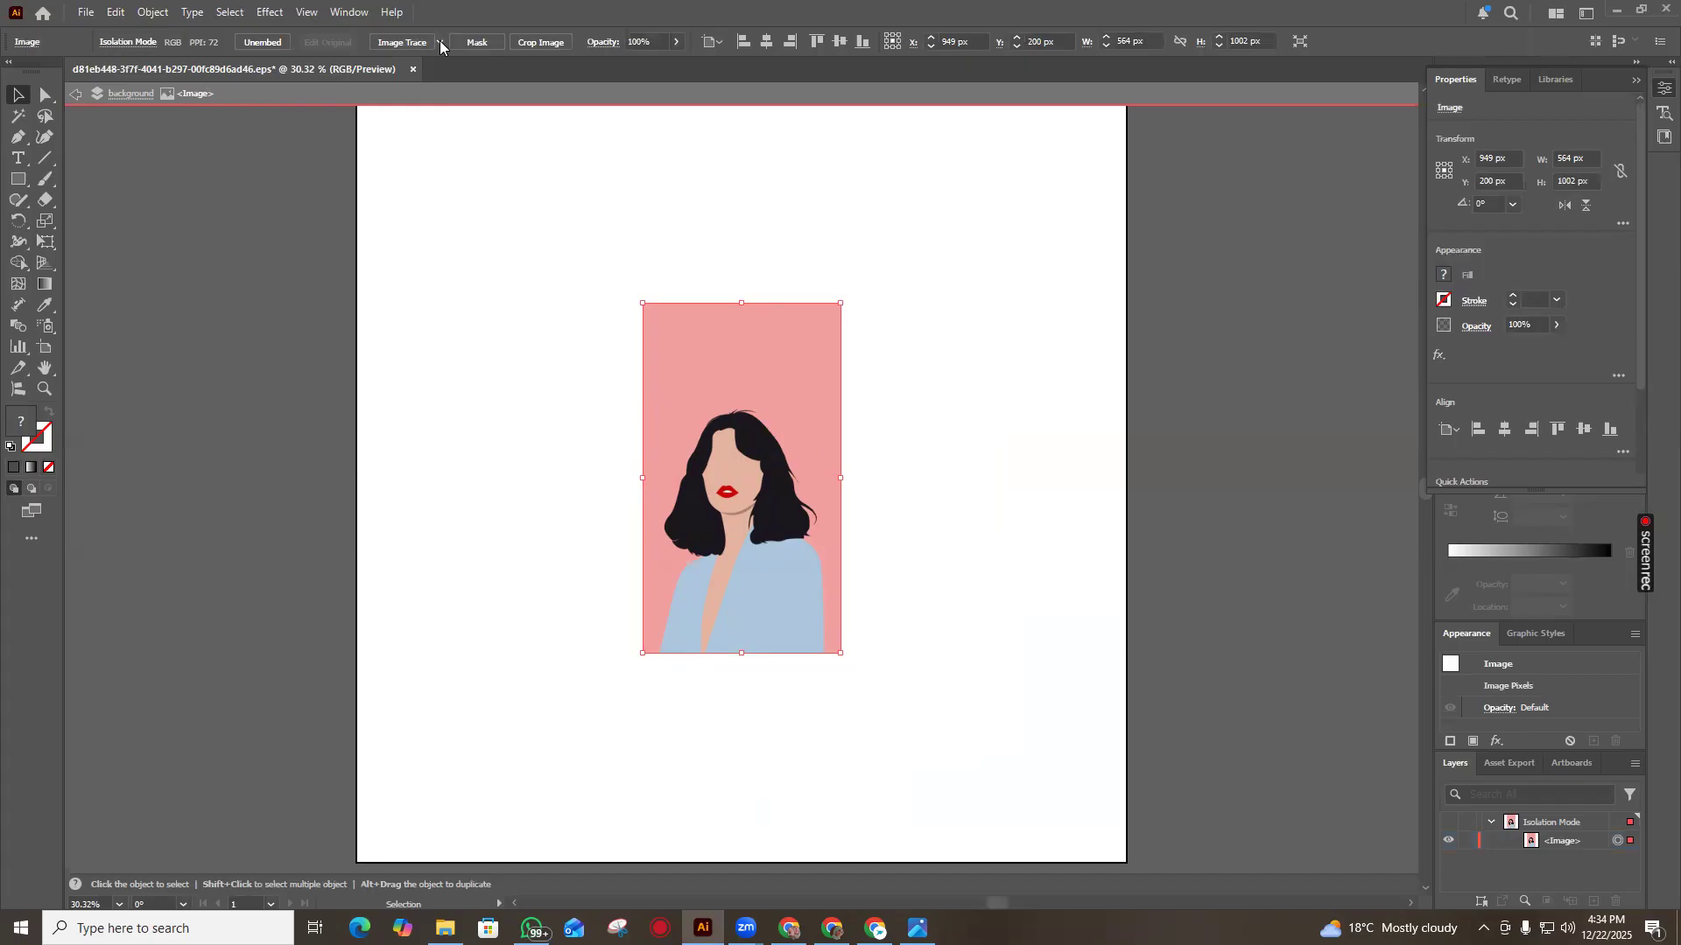
# Trace the image with the Low Fidelity Photo preset, shift it slightly, and expand the tracing into editable paths
pyautogui.click(440, 46)
pyautogui.click(455, 138)
pyautogui.moveTo(765, 330); pyautogui.dragTo(778, 336)
pyautogui.click(462, 43)
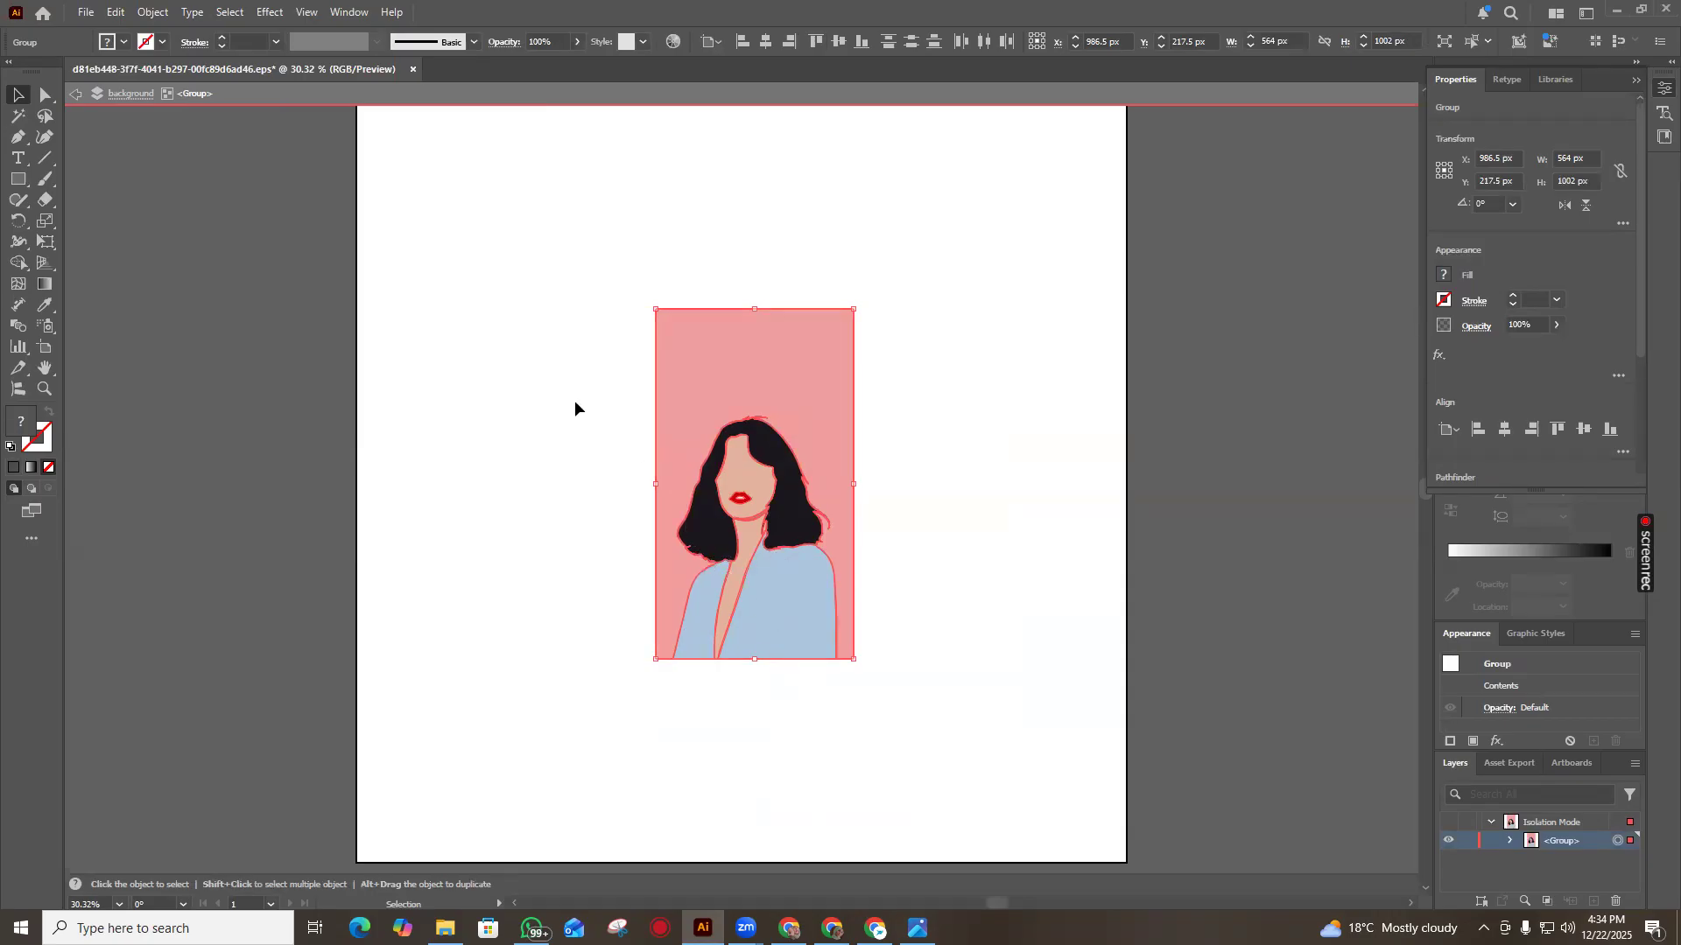
# Try ungrouping the expanded tracing and cutting out its pink background, undoing both changes
pyautogui.rightClick(755, 469)
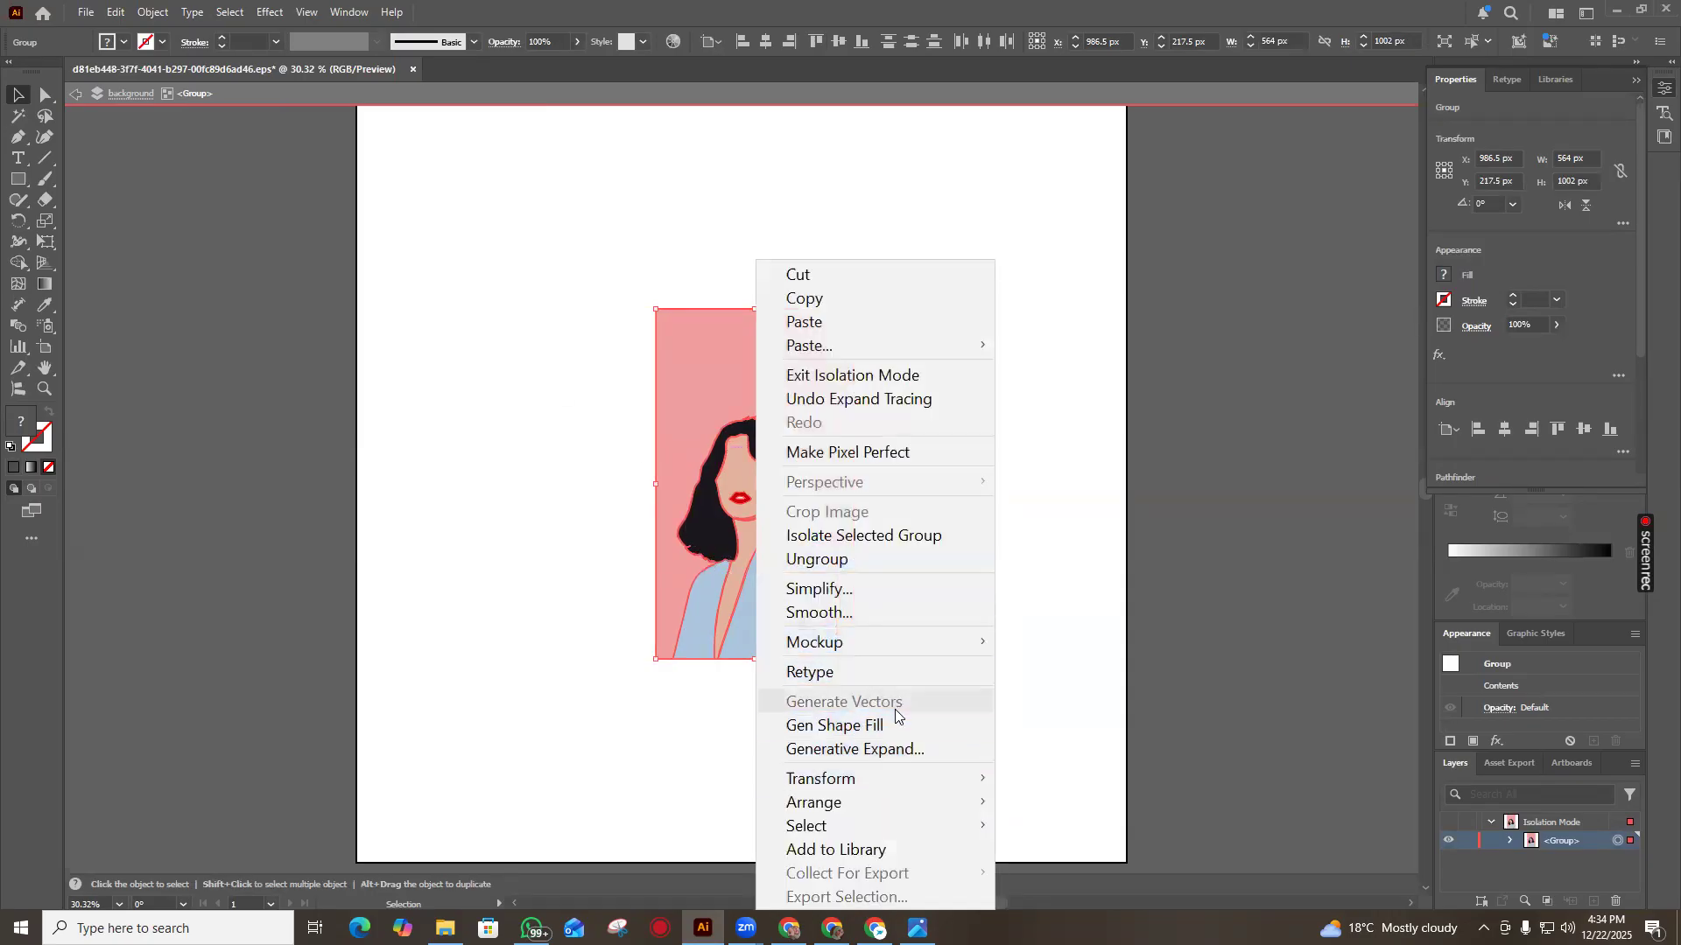
pyautogui.click(823, 558)
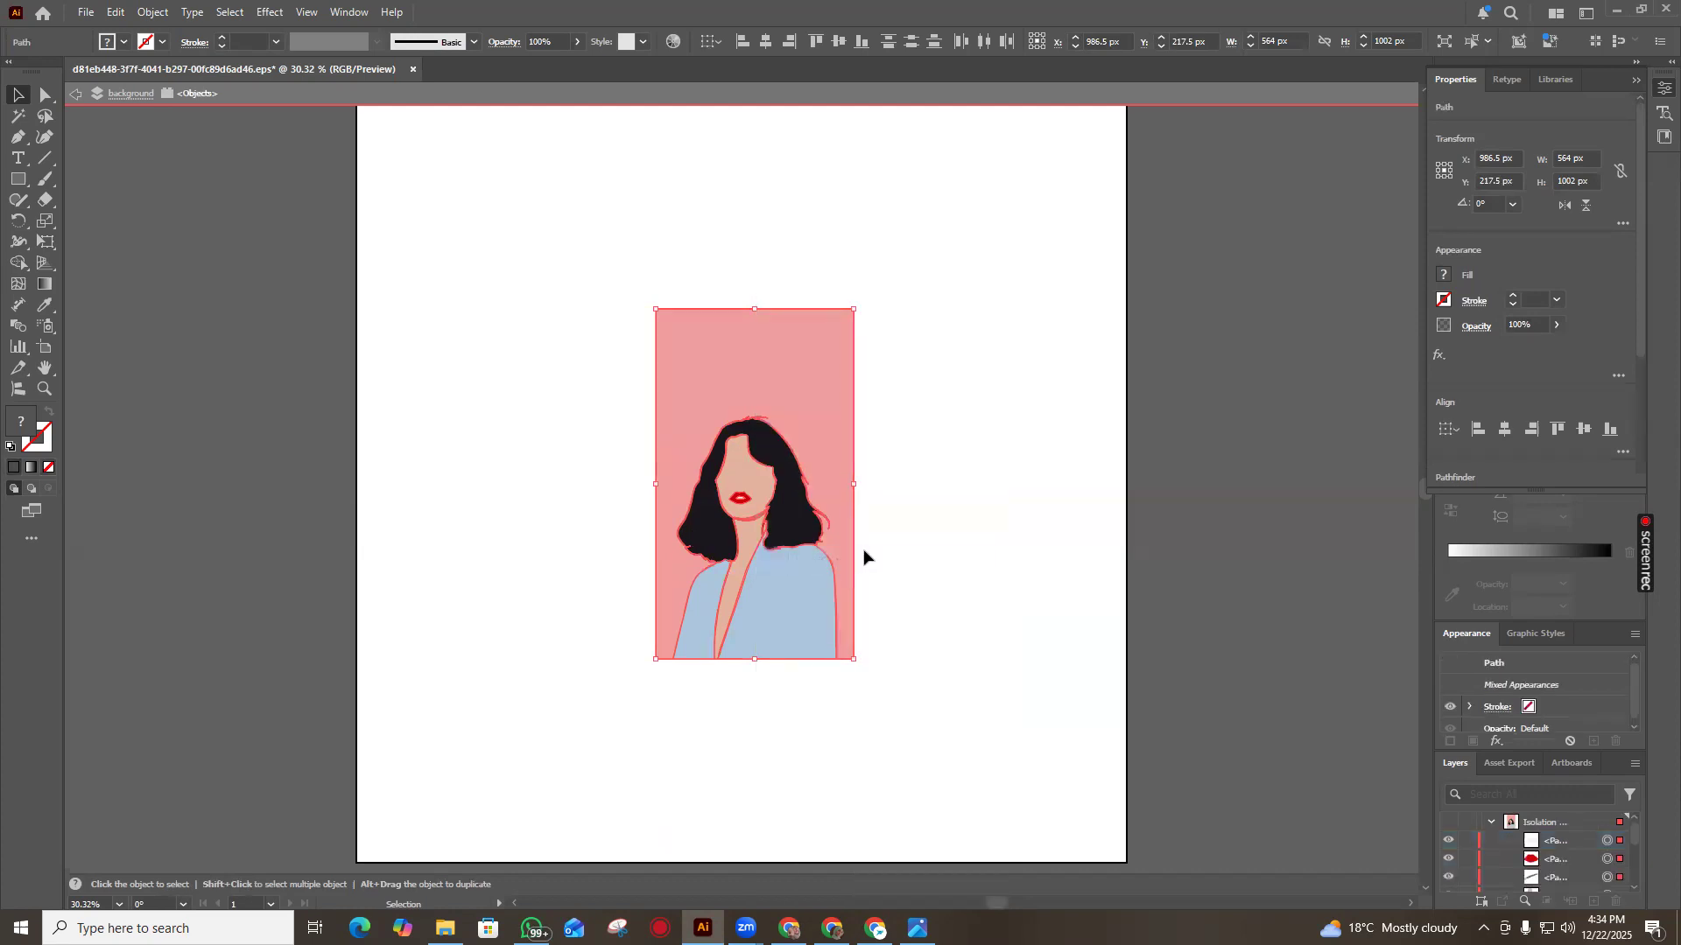
pyautogui.rightClick(665, 318)
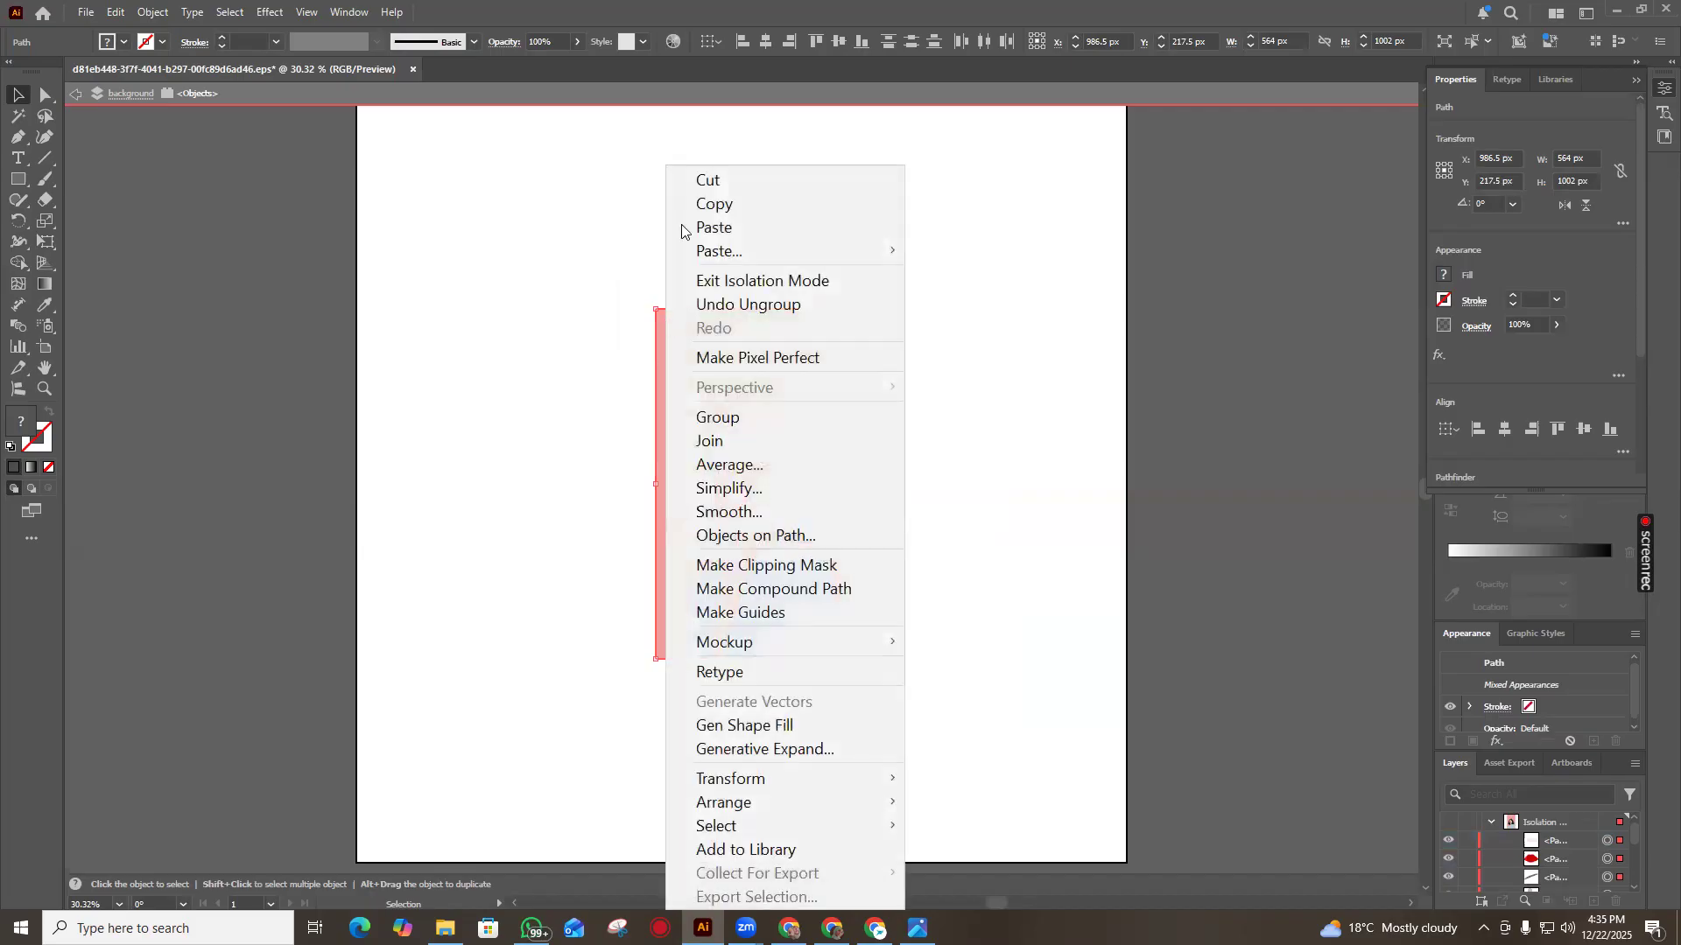
pyautogui.click(612, 359)
pyautogui.moveTo(611, 282); pyautogui.dragTo(913, 395)
pyautogui.rightClick(813, 360)
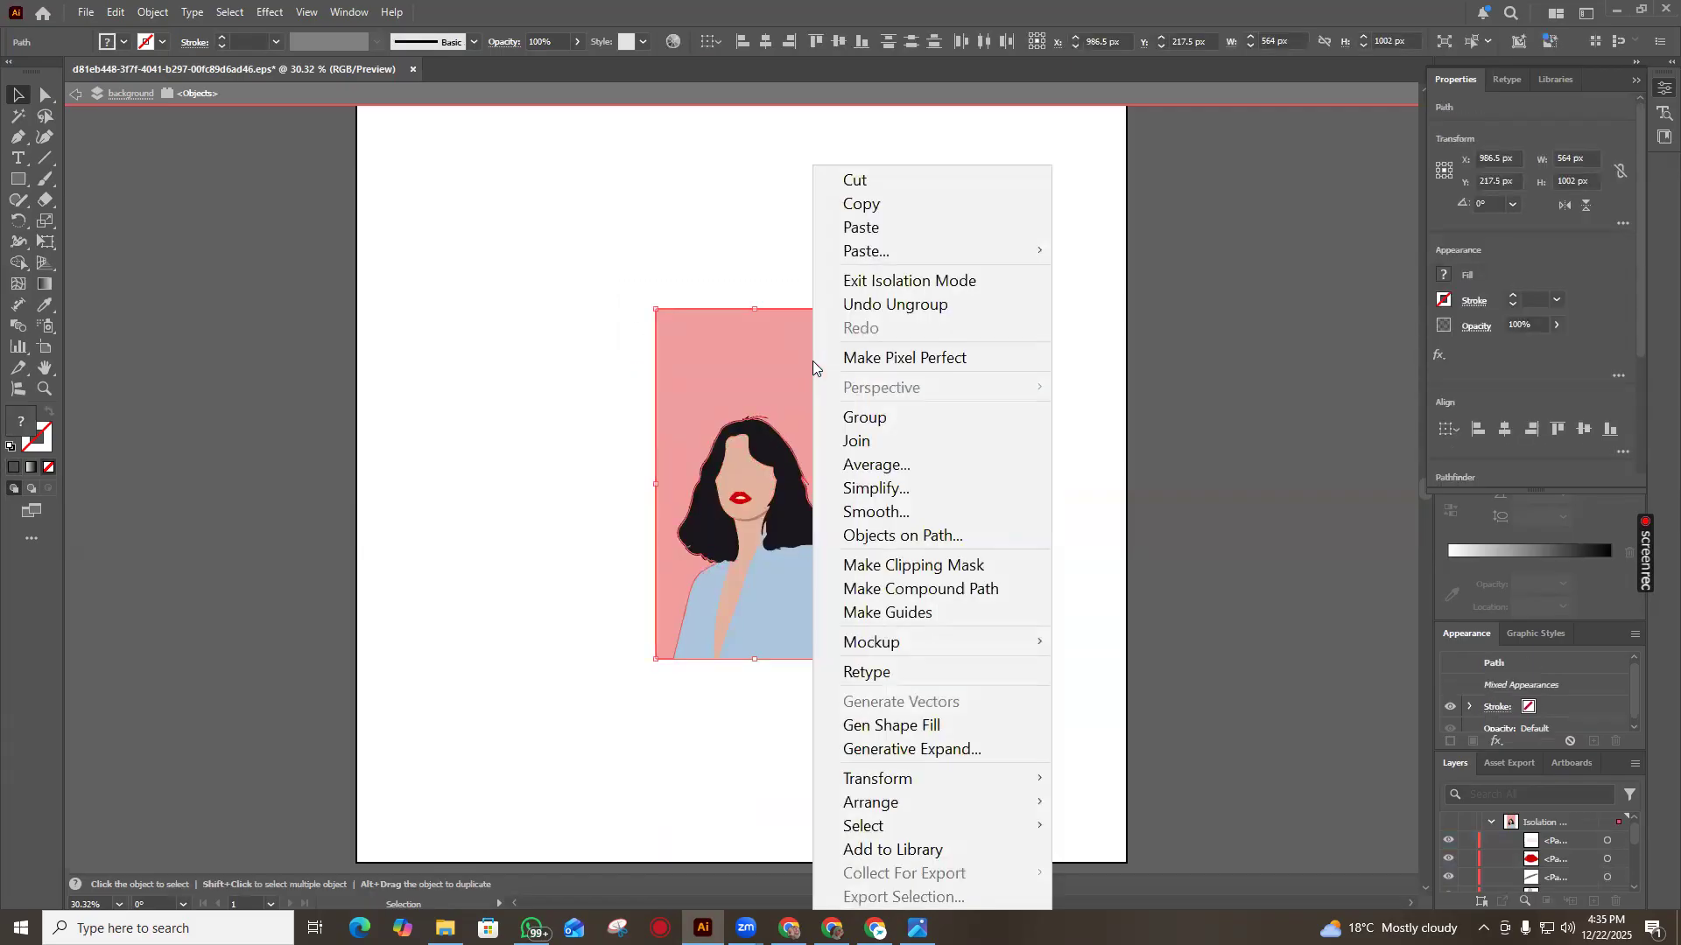
pyautogui.click(886, 181)
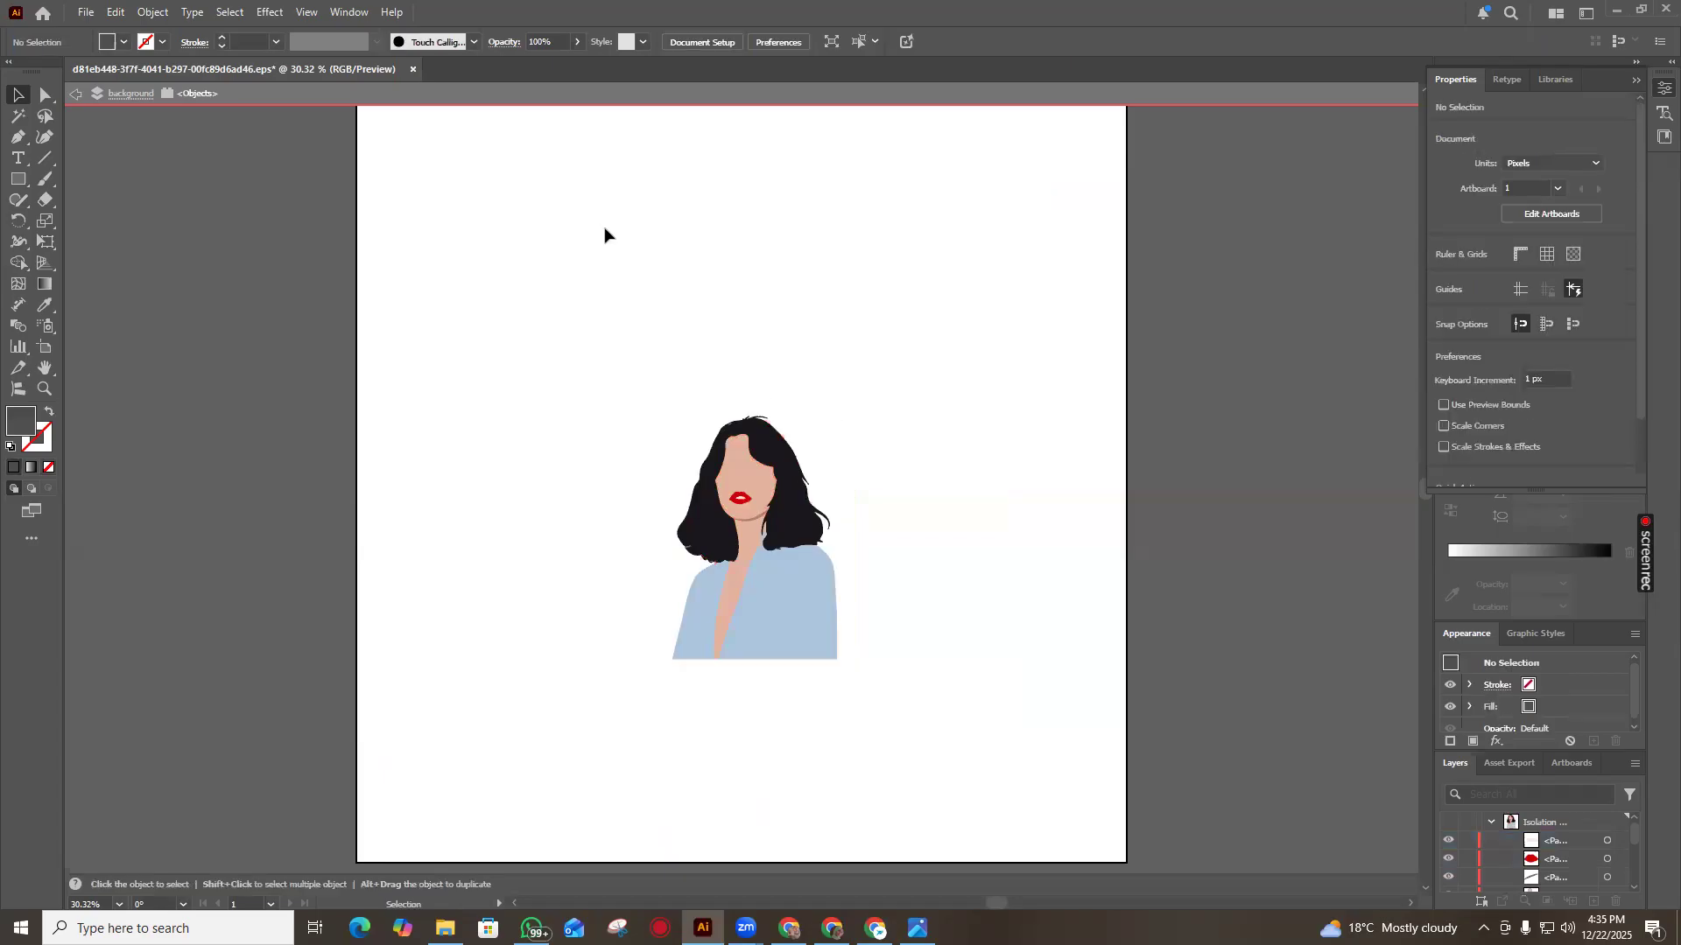
pyautogui.hotkey('ctrl', 'z')
pyautogui.moveTo(604, 279); pyautogui.dragTo(902, 396)
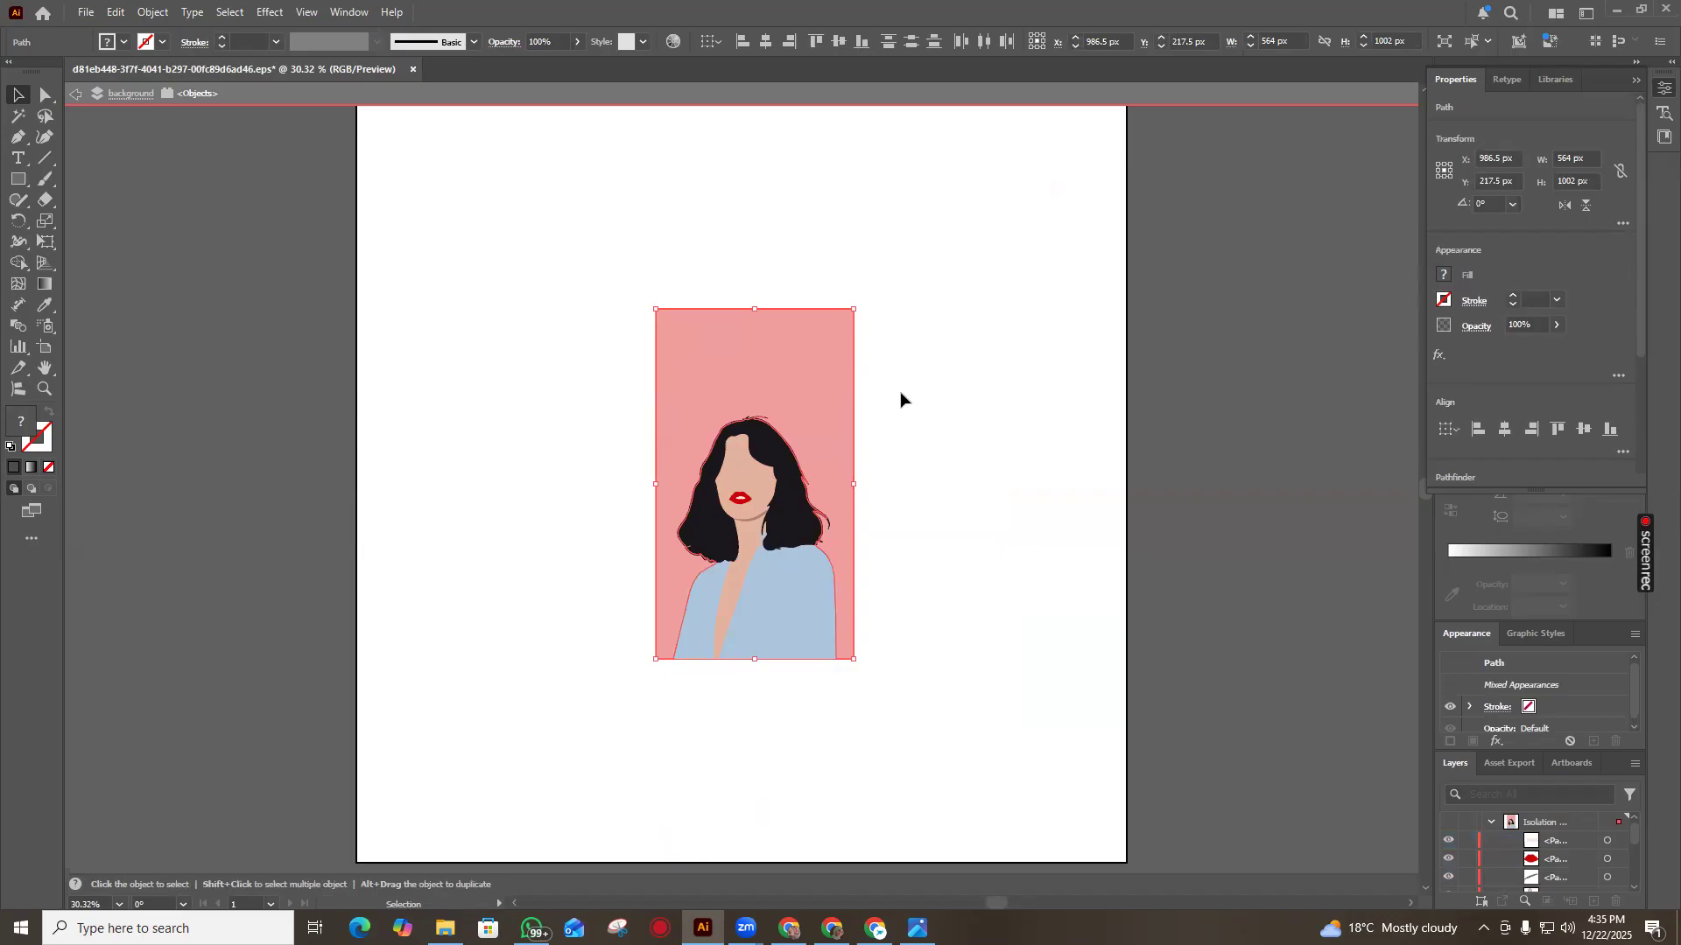
pyautogui.hotkey('ctrl', 'g')
# Select the pink background of the grouped tracing and cut it from the artwork
pyautogui.moveTo(634, 263); pyautogui.dragTo(886, 385)
pyautogui.rightClick(802, 327)
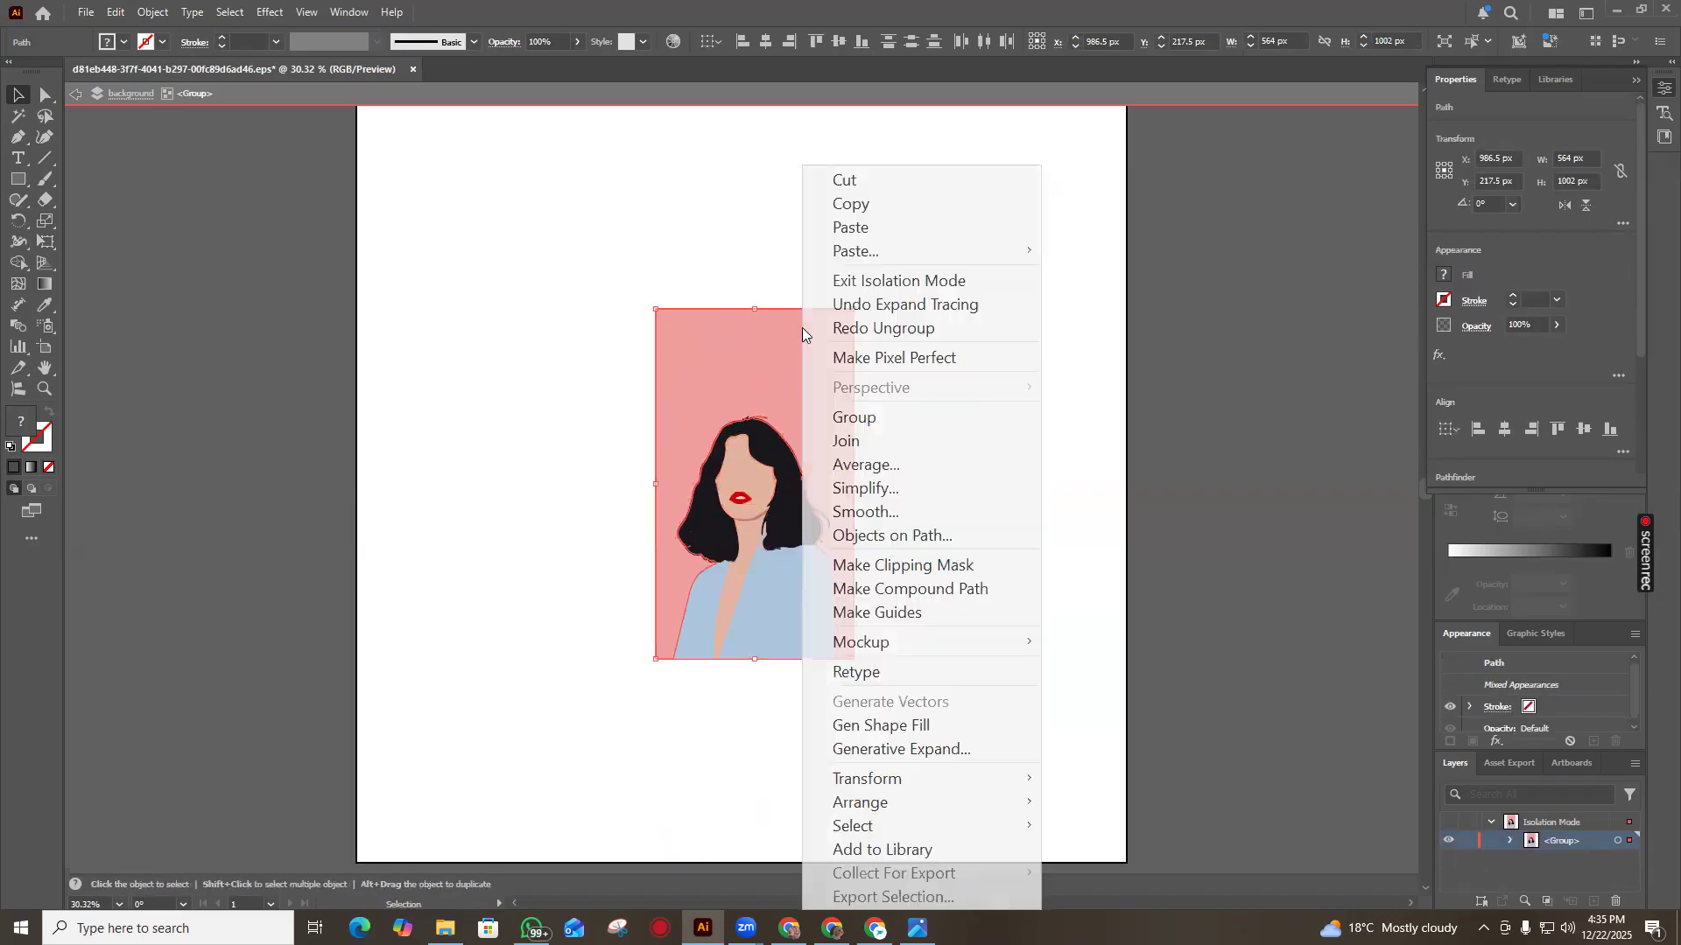
pyautogui.click(855, 182)
# Enlarge the black hair shape to about 481 by 556 px and reposition it around the face
pyautogui.click(777, 437)
pyautogui.moveTo(832, 565)
pyautogui.mouseDown()
pyautogui.moveTo(844, 612)
pyautogui.moveTo(812, 571)
pyautogui.mouseUp()
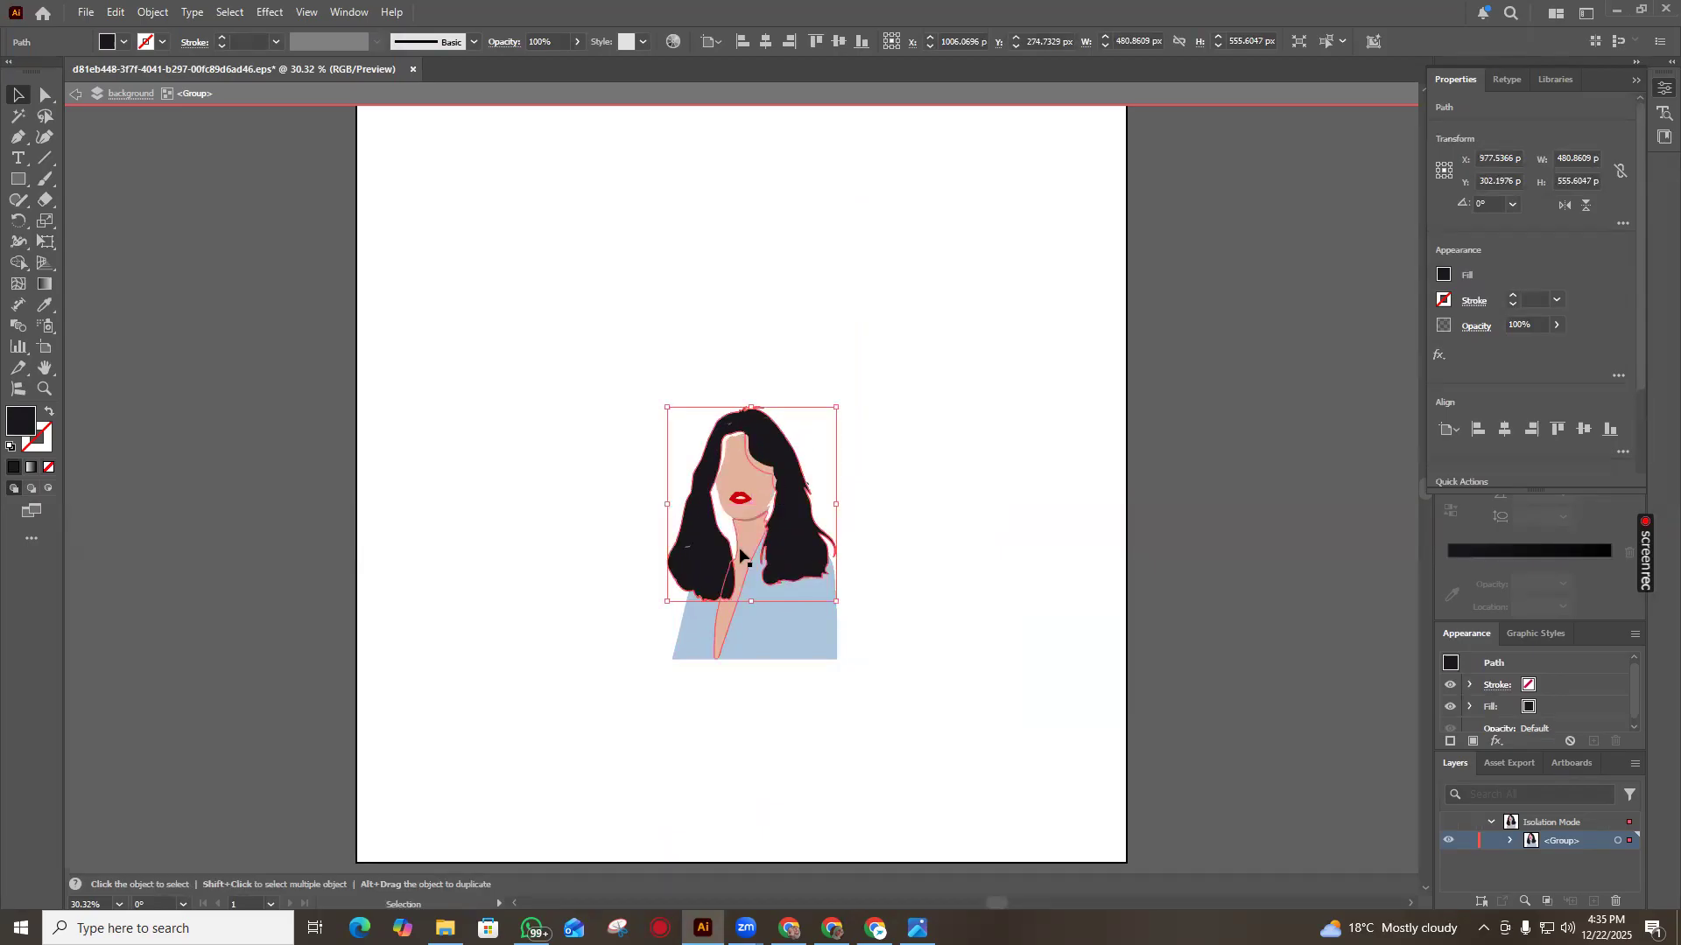
pyautogui.rightClick(726, 547)
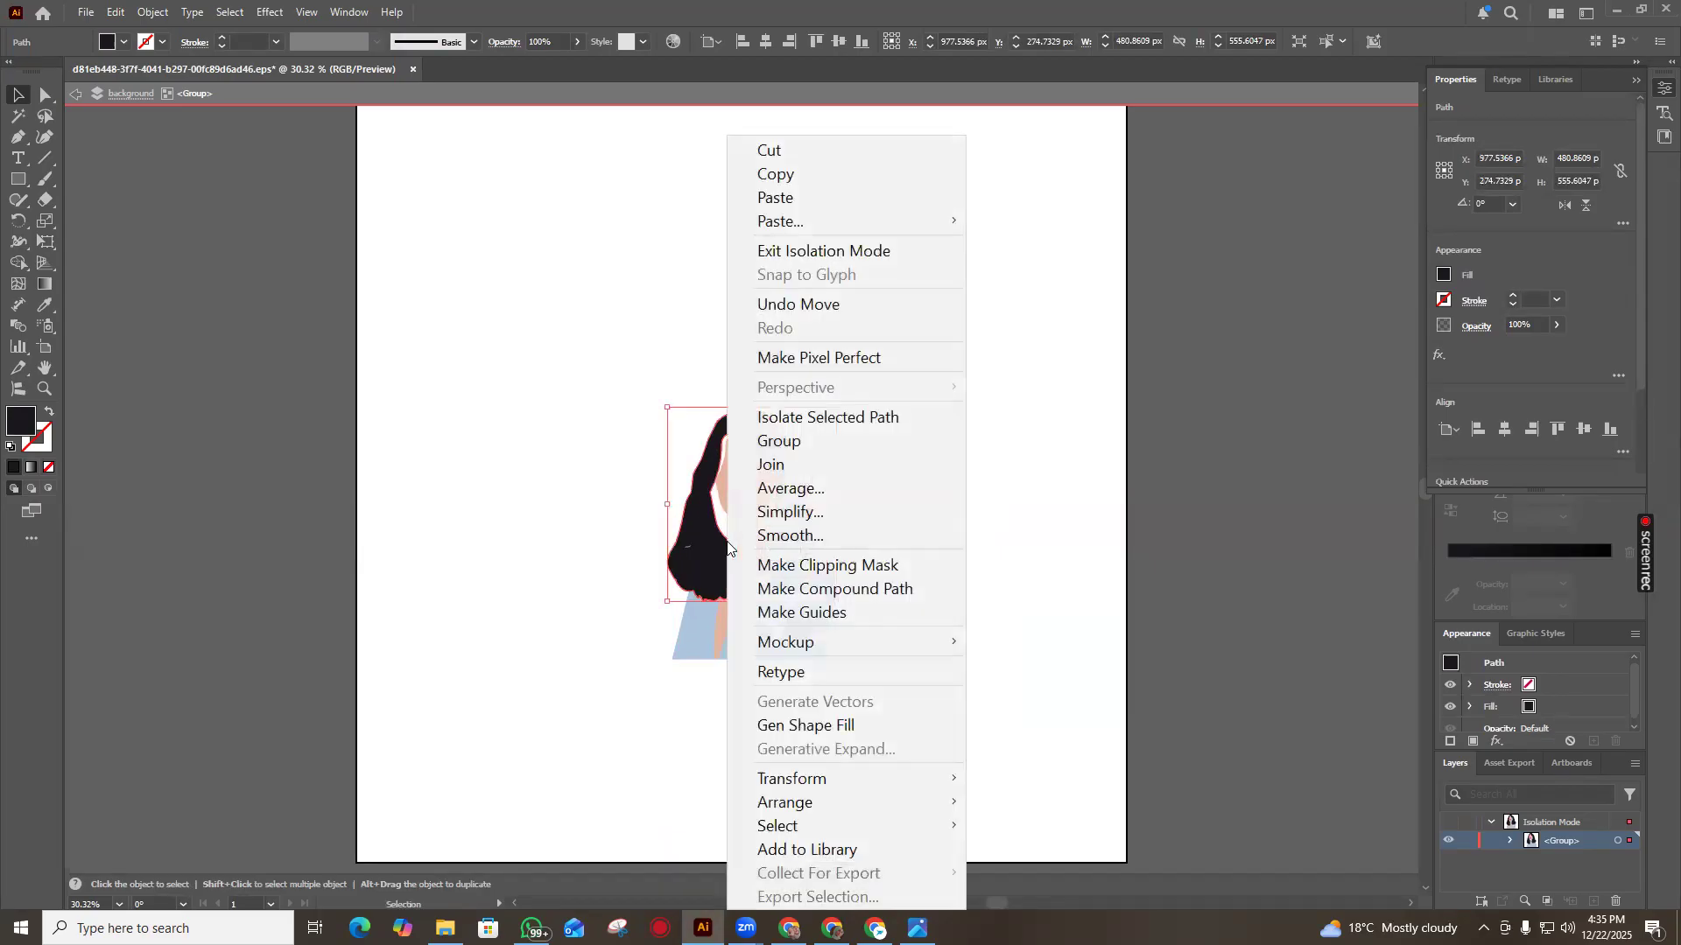
pyautogui.click(530, 399)
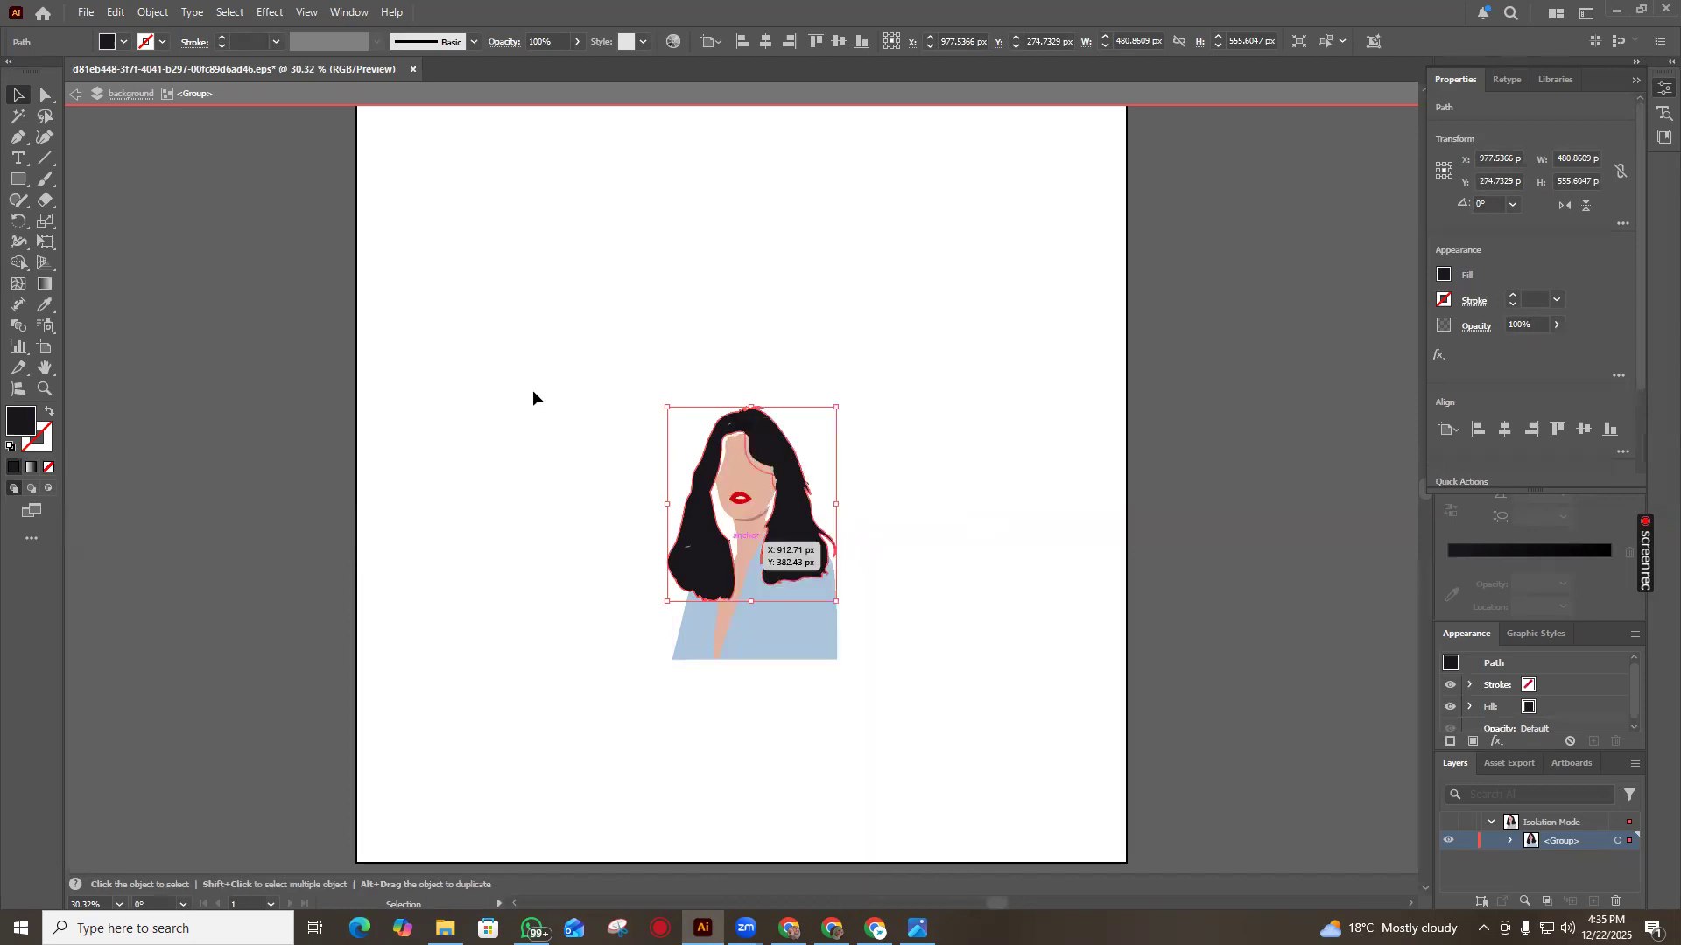
# Widen the face shape to about 230 by 246 px so it fills the gap inside the hair
pyautogui.click(728, 454)
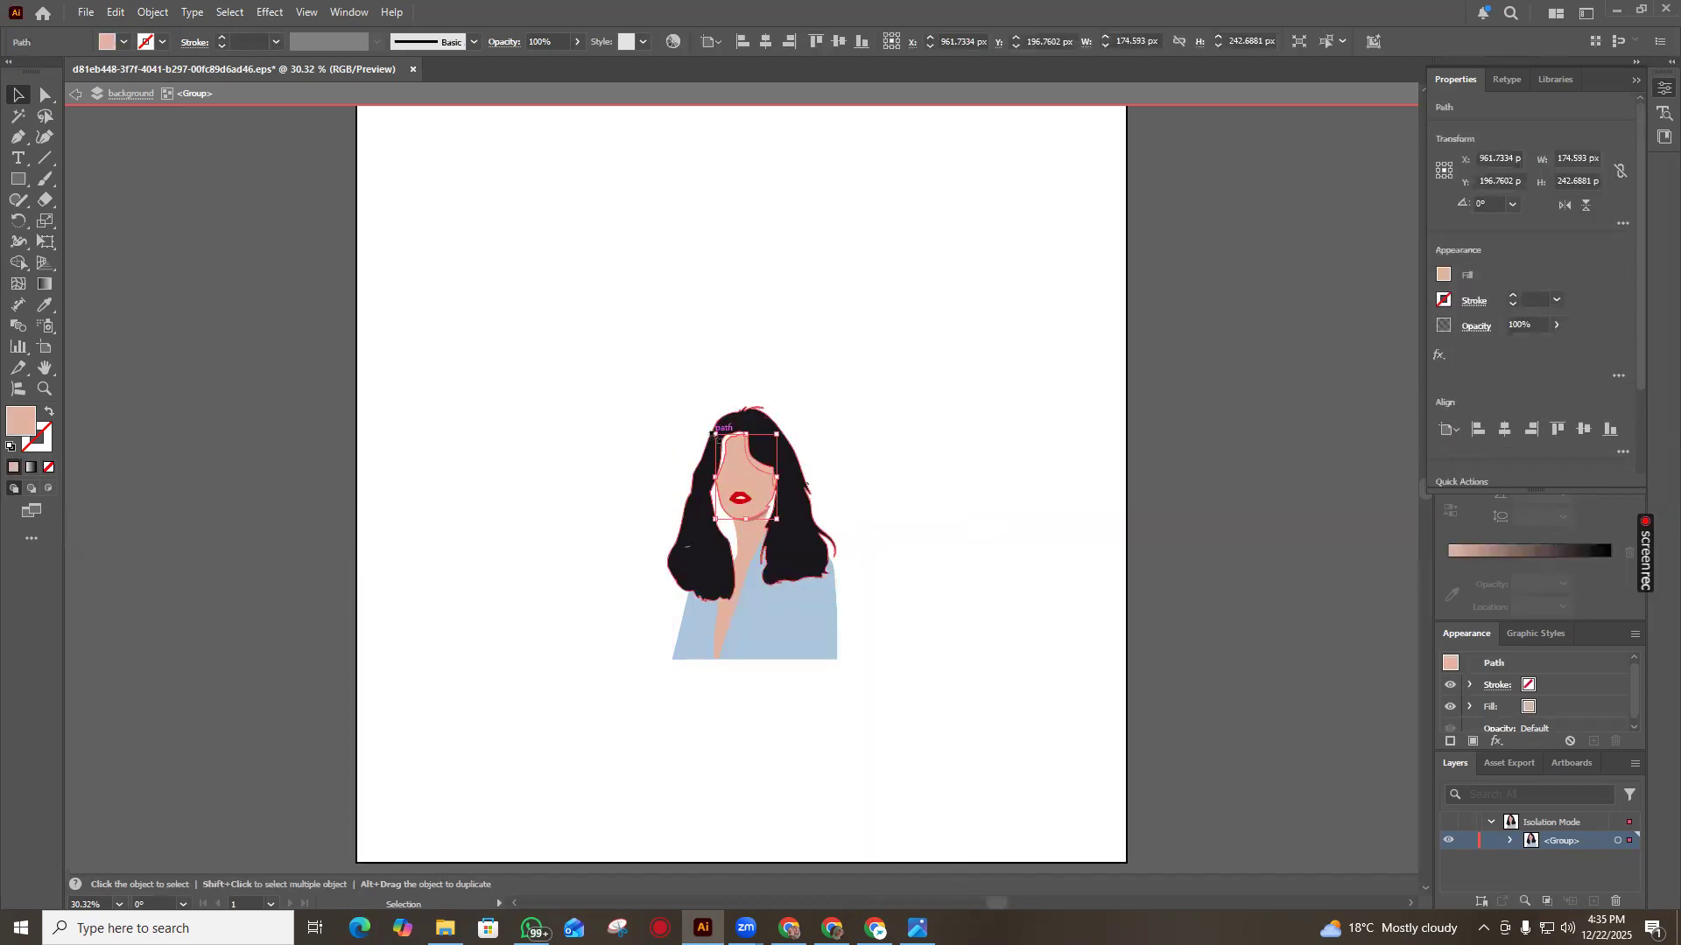
pyautogui.moveTo(711, 430); pyautogui.dragTo(783, 433)
pyautogui.moveTo(705, 518); pyautogui.dragTo(702, 519)
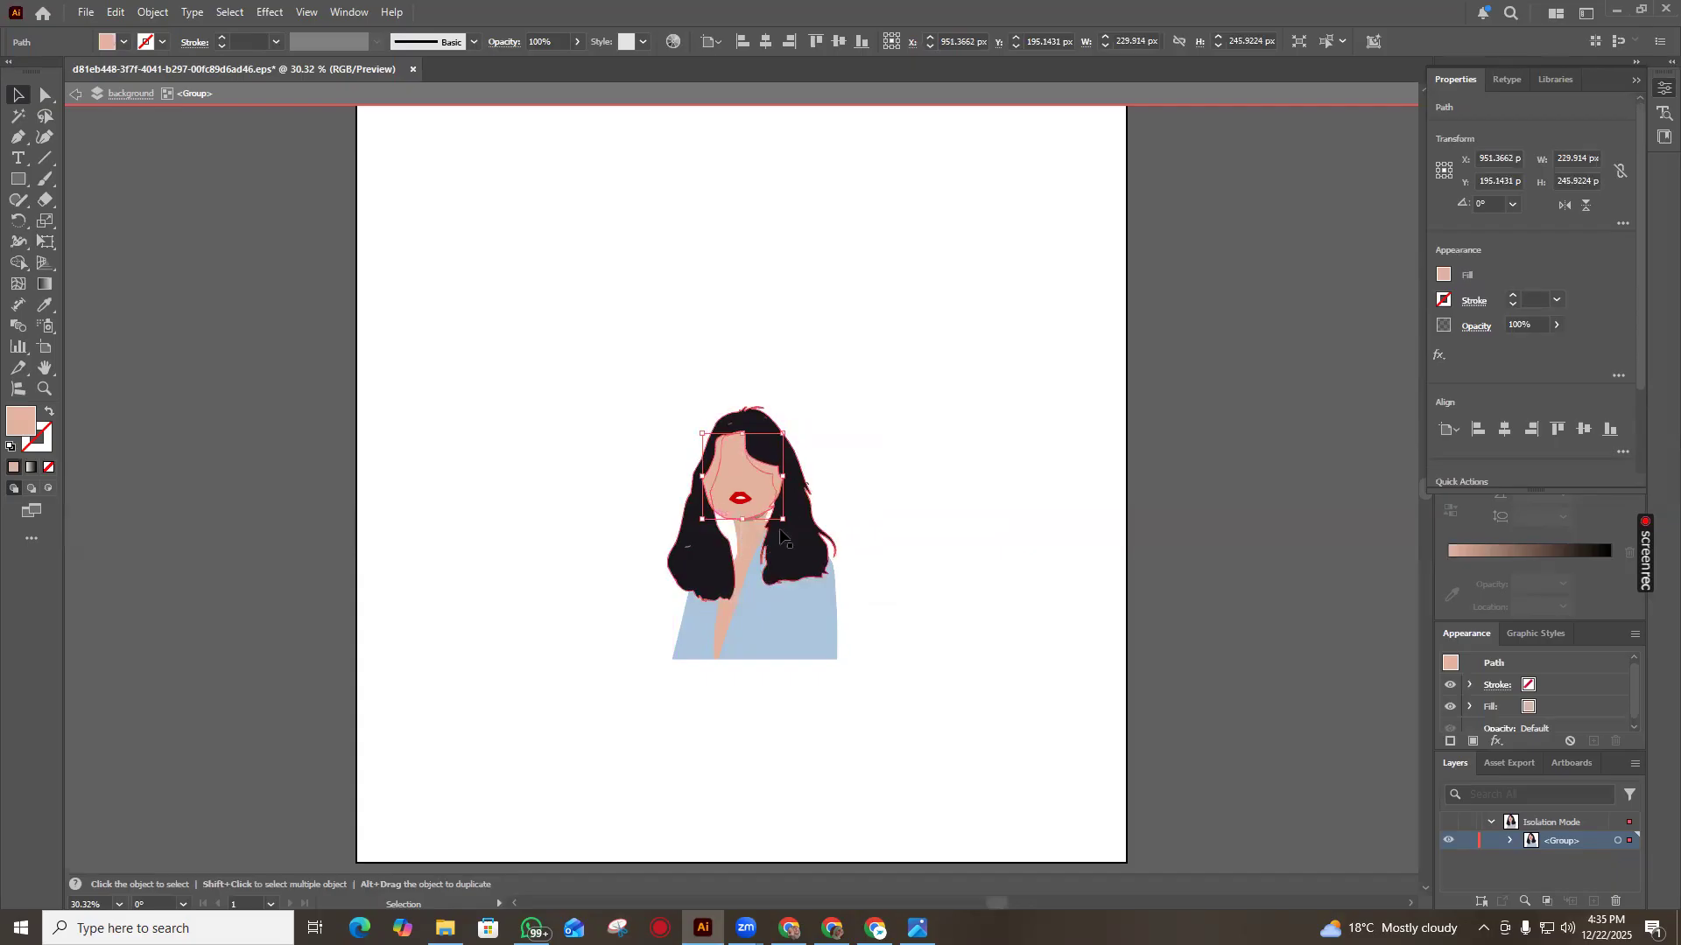
pyautogui.click(565, 431)
# Select the neck and the blue garment shape individually, and delete the entire portrait from the artboard
pyautogui.click(757, 536)
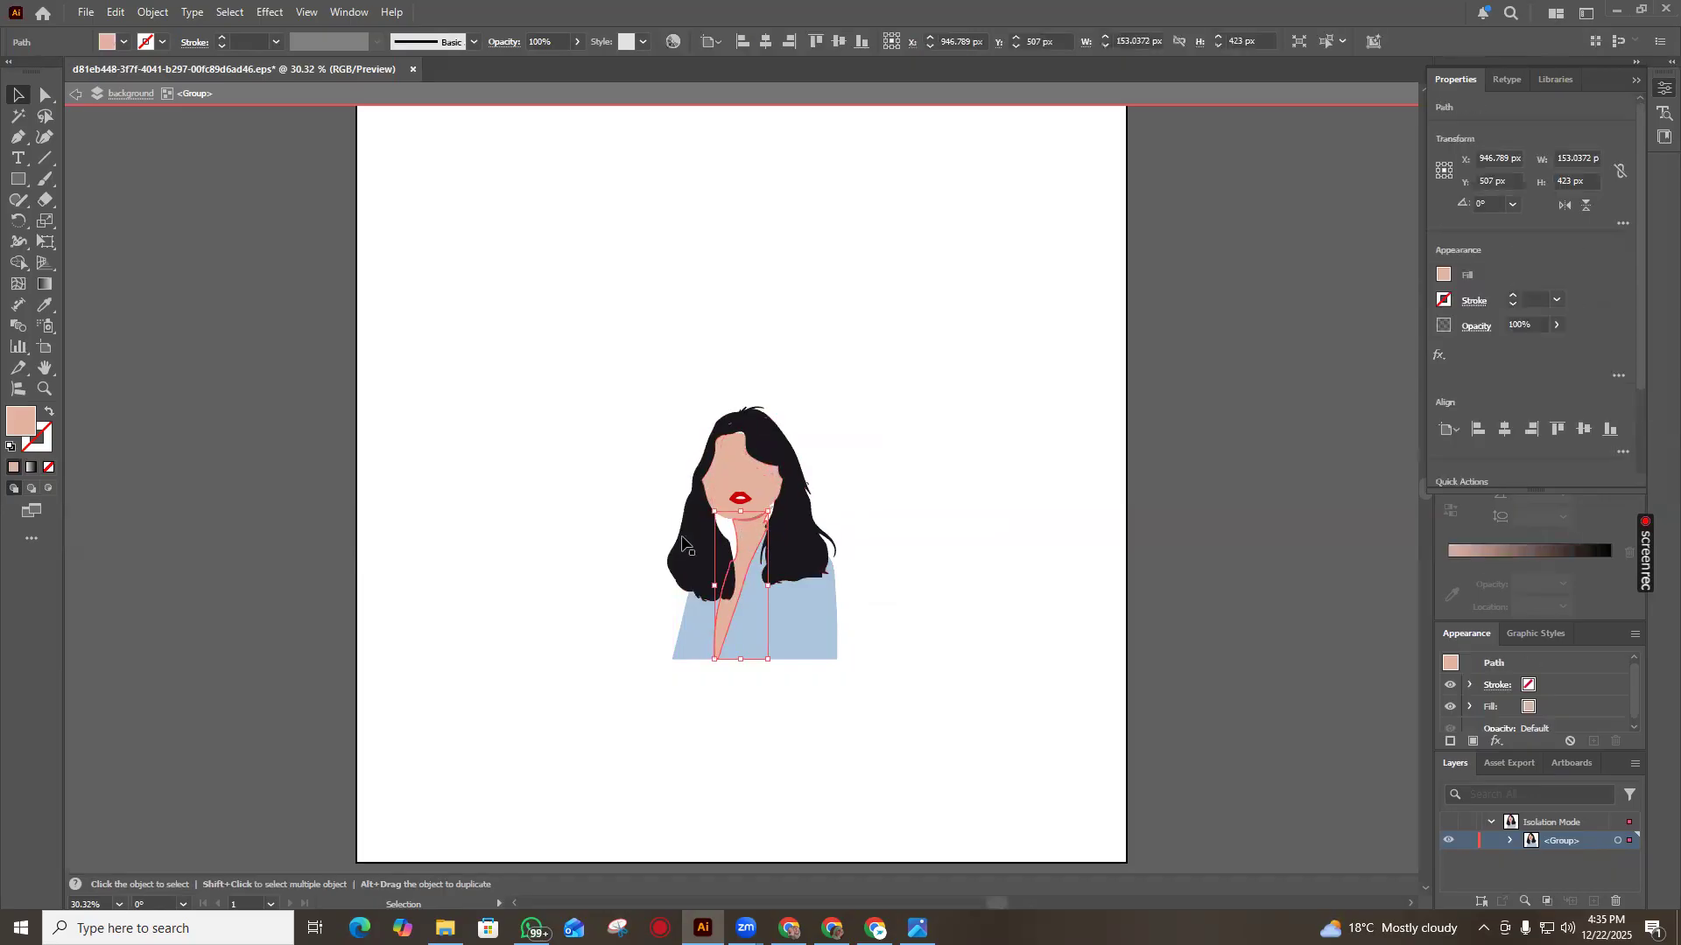
pyautogui.click(705, 620)
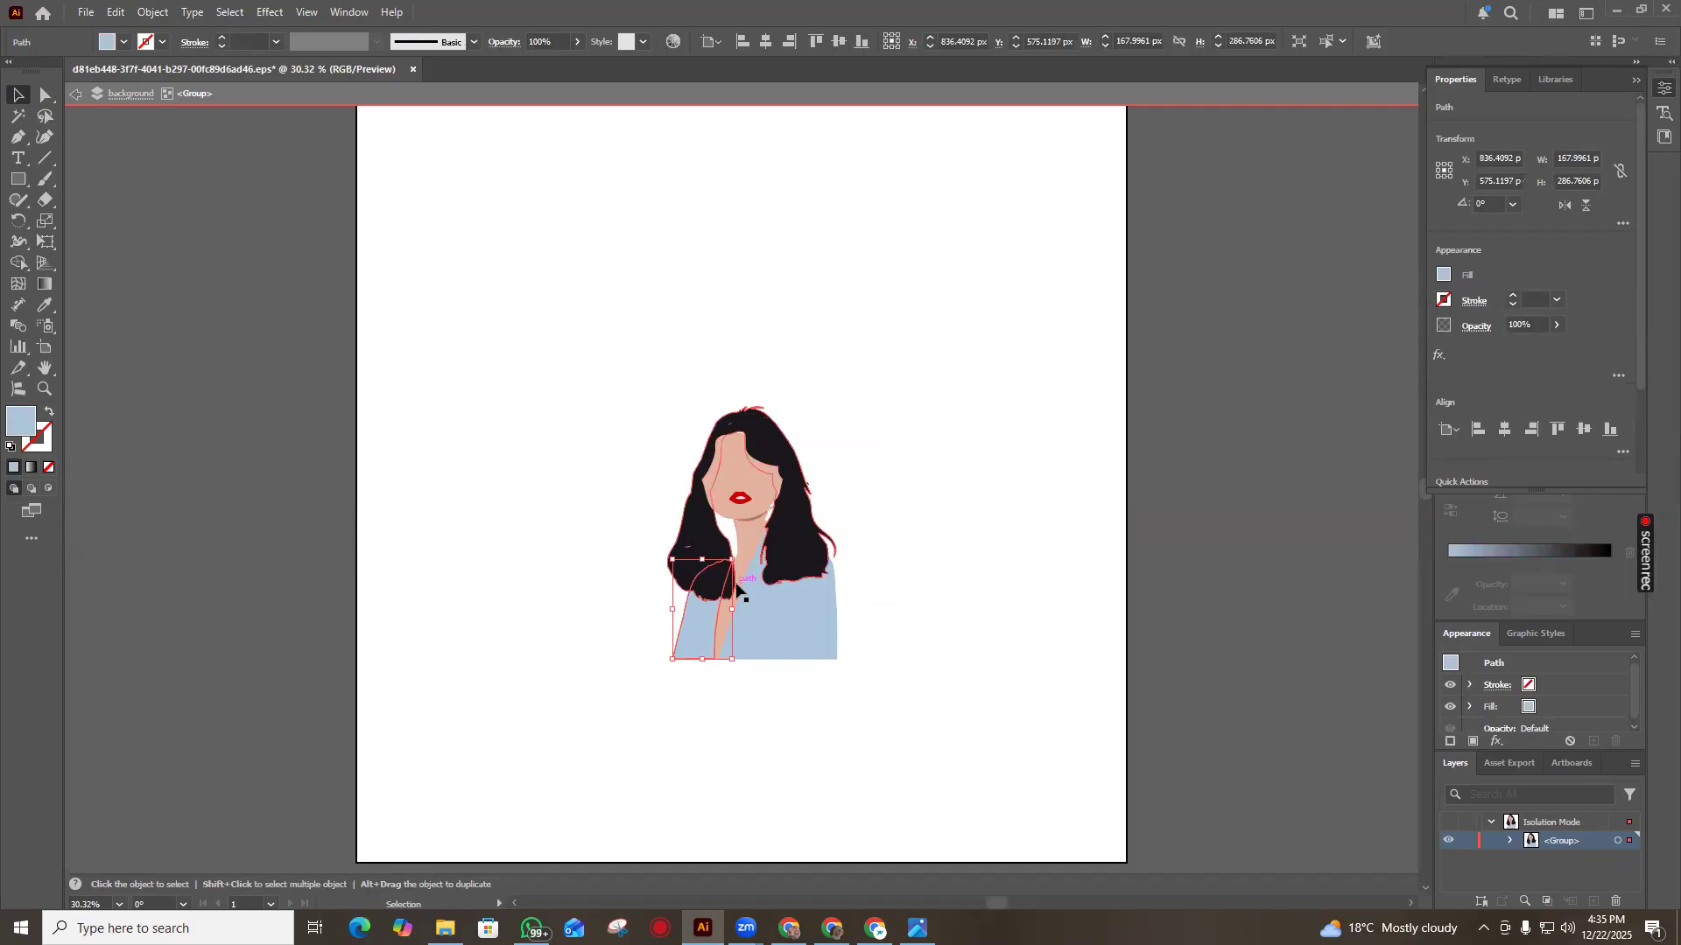
pyautogui.moveTo(574, 397); pyautogui.dragTo(908, 754)
pyautogui.press('Delete')
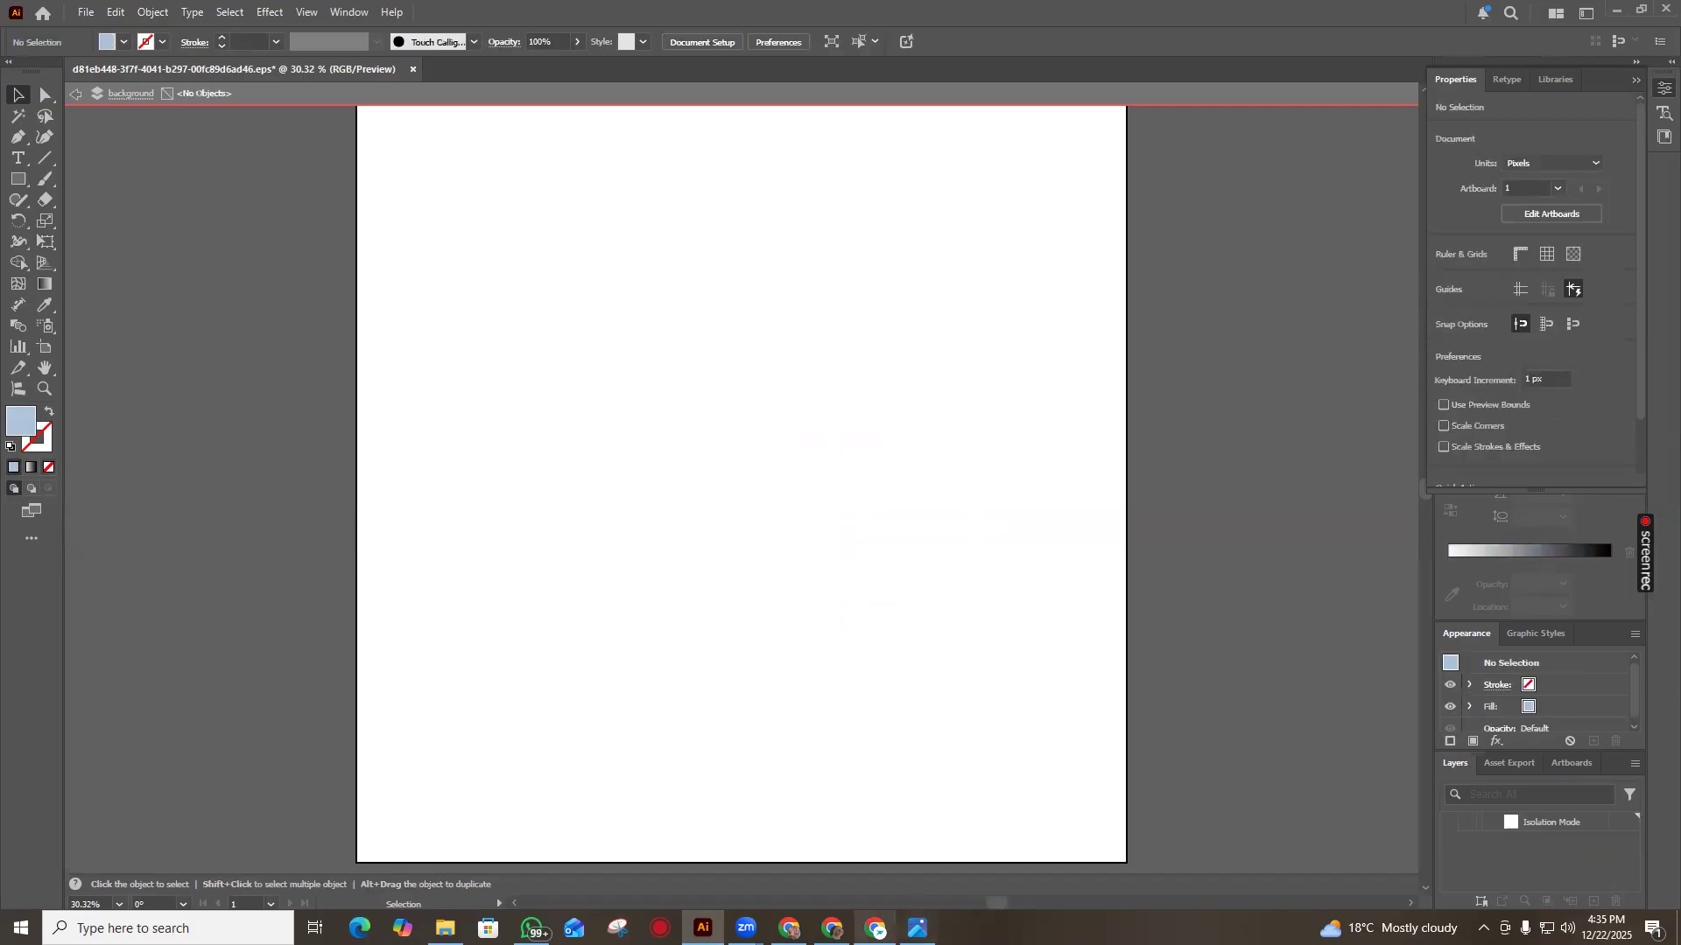
# Switch to Chrome, browse further girl illustration results, and copy the previewed Pinterest poster image of the dark-haired woman
pyautogui.click(876, 928)
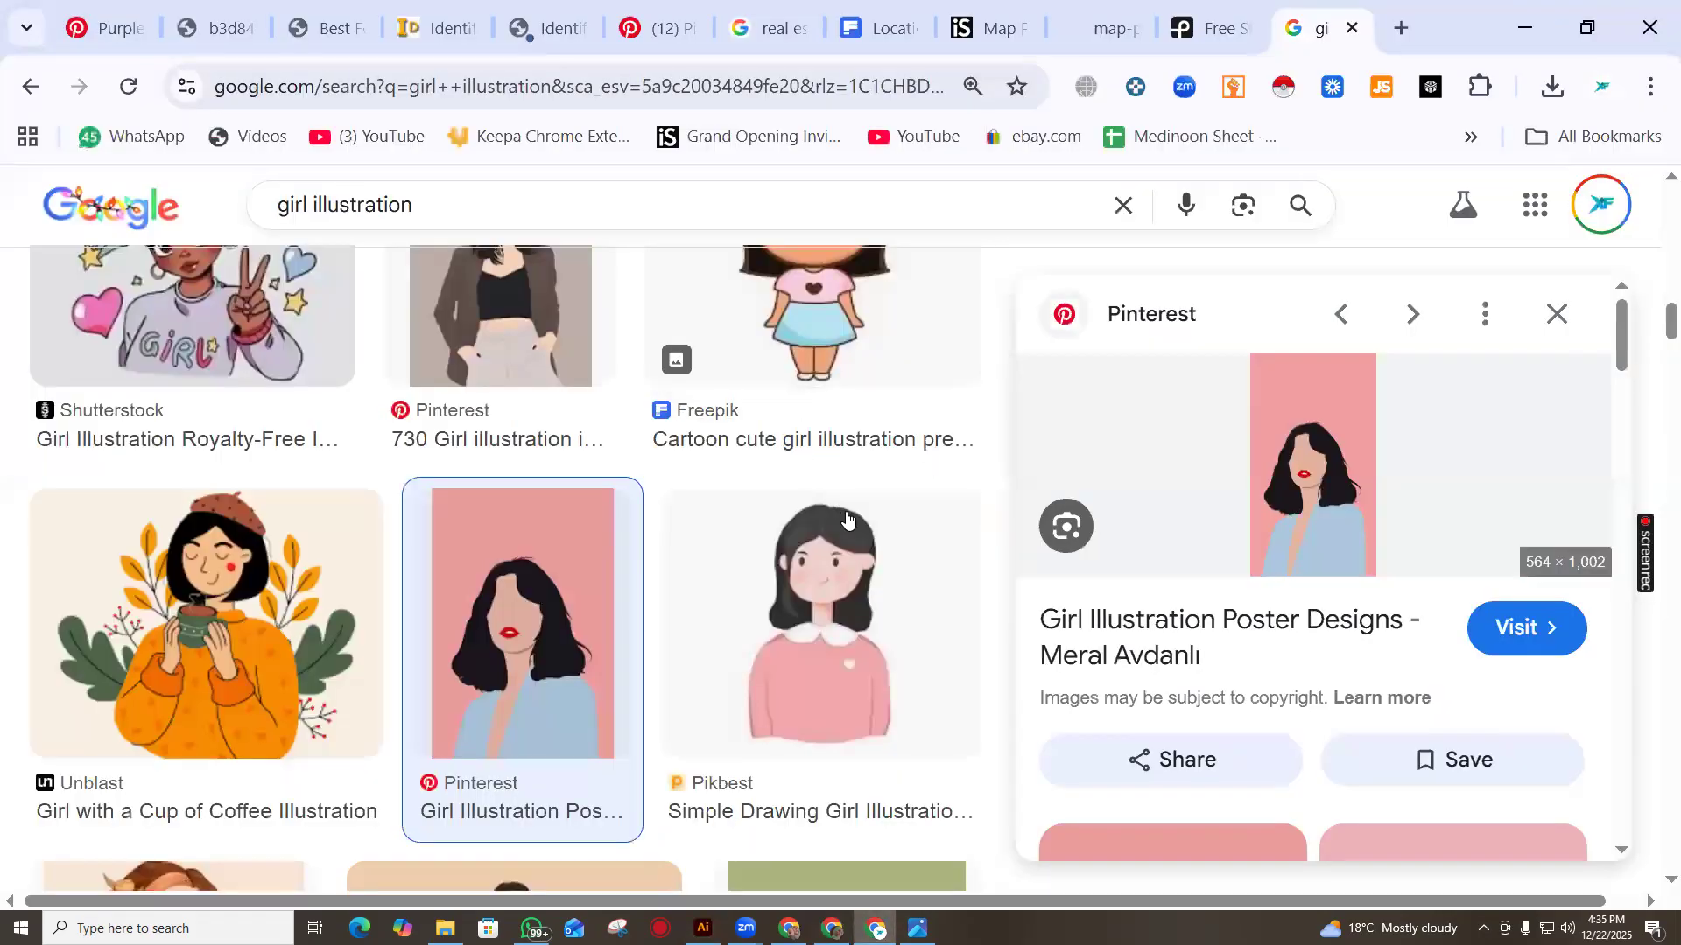
pyautogui.scroll(-10, 847, 518)
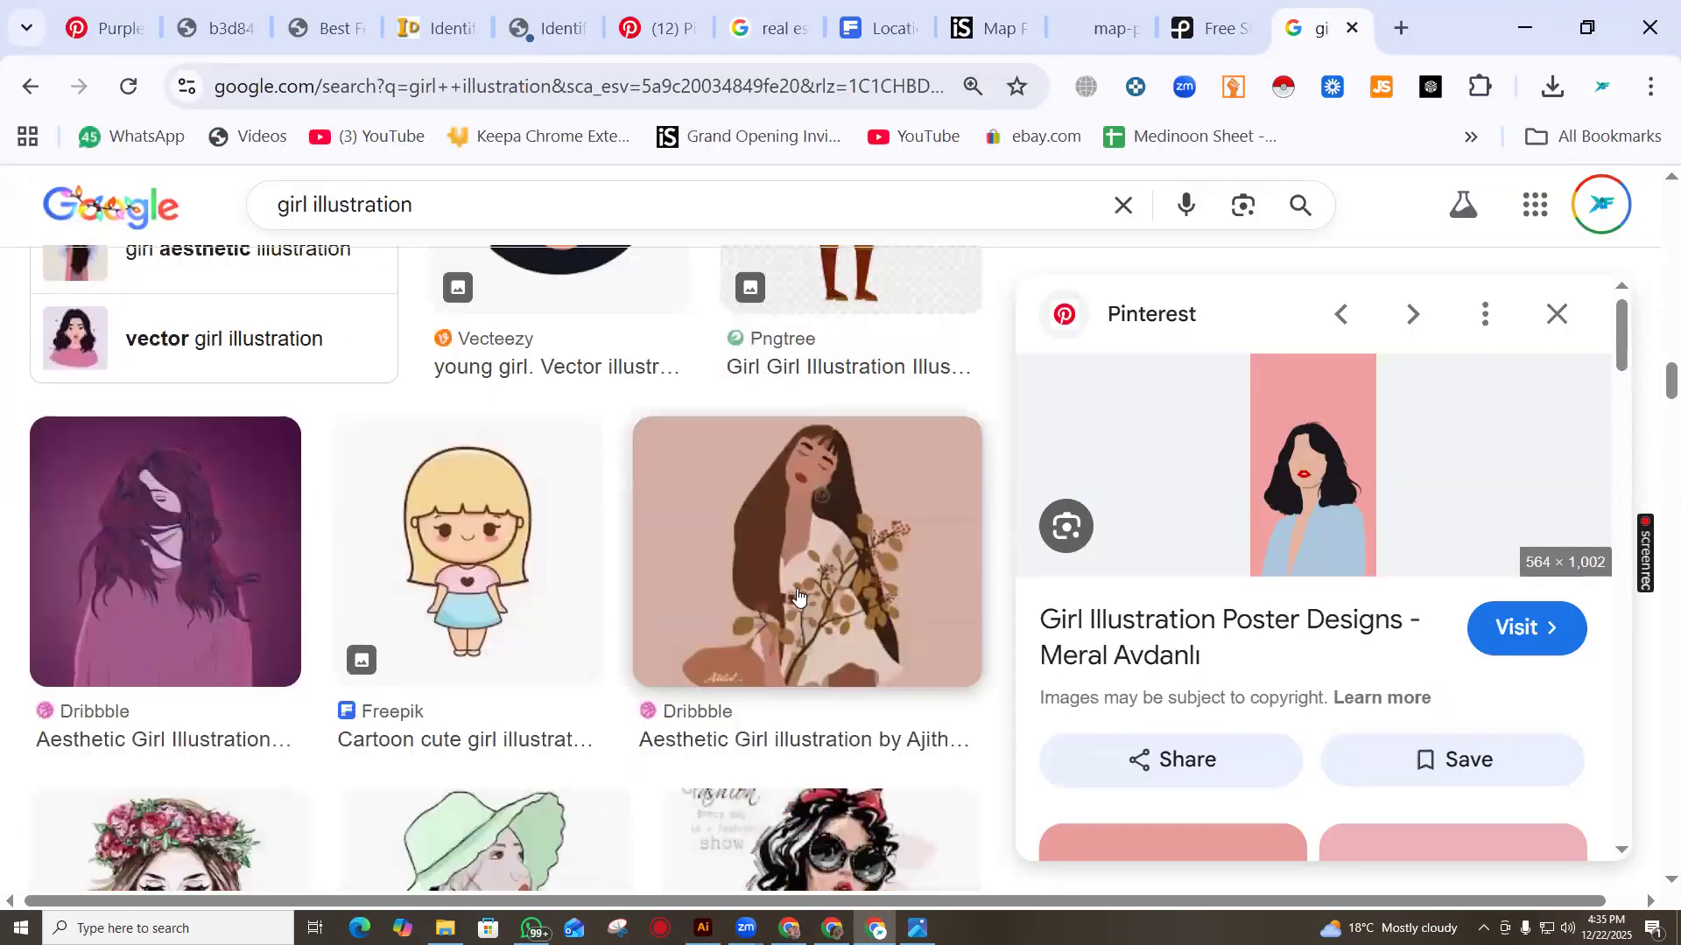
pyautogui.scroll(-12, 798, 595)
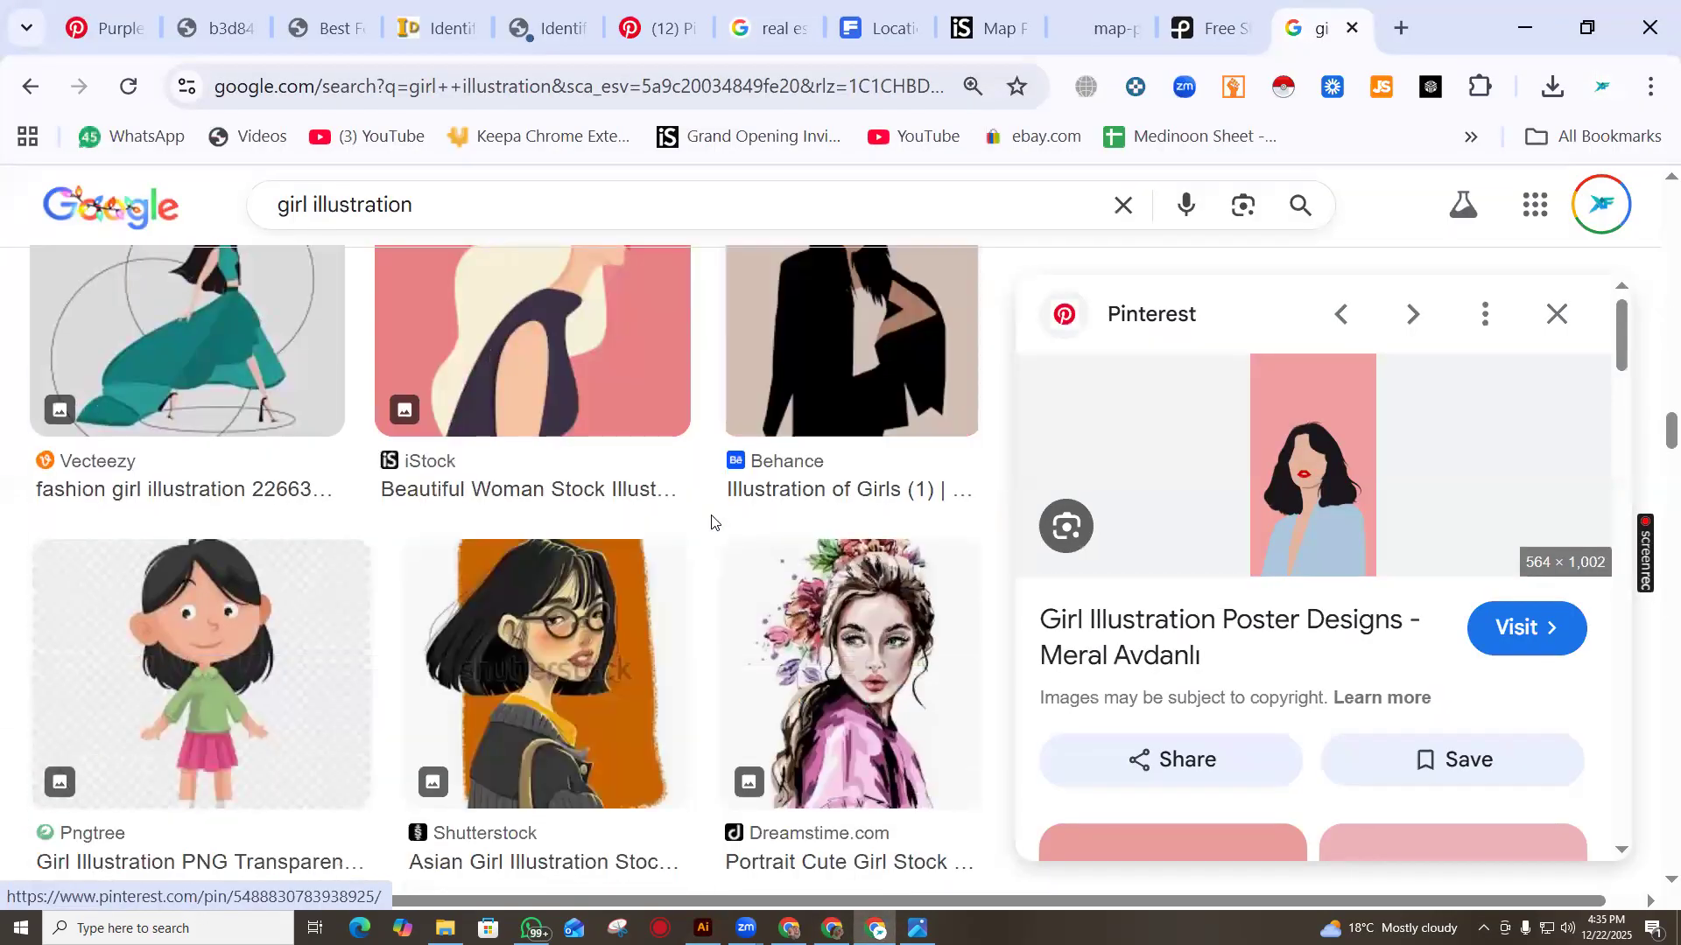
pyautogui.scroll(-15, 711, 523)
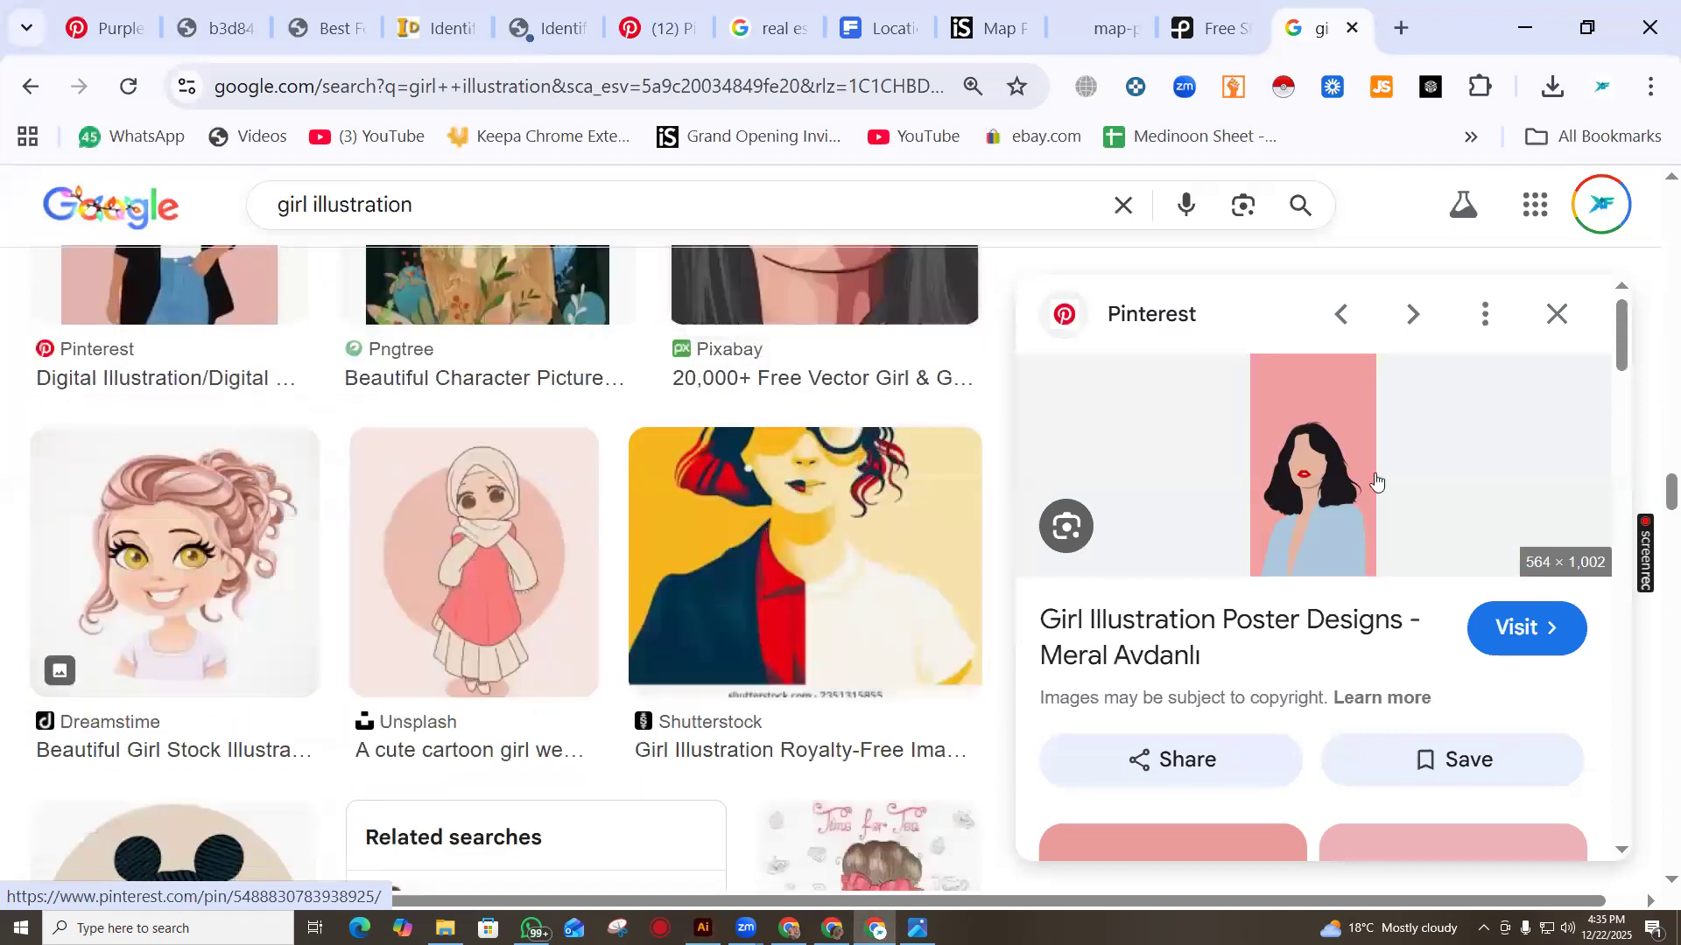
pyautogui.rightClick(1303, 484)
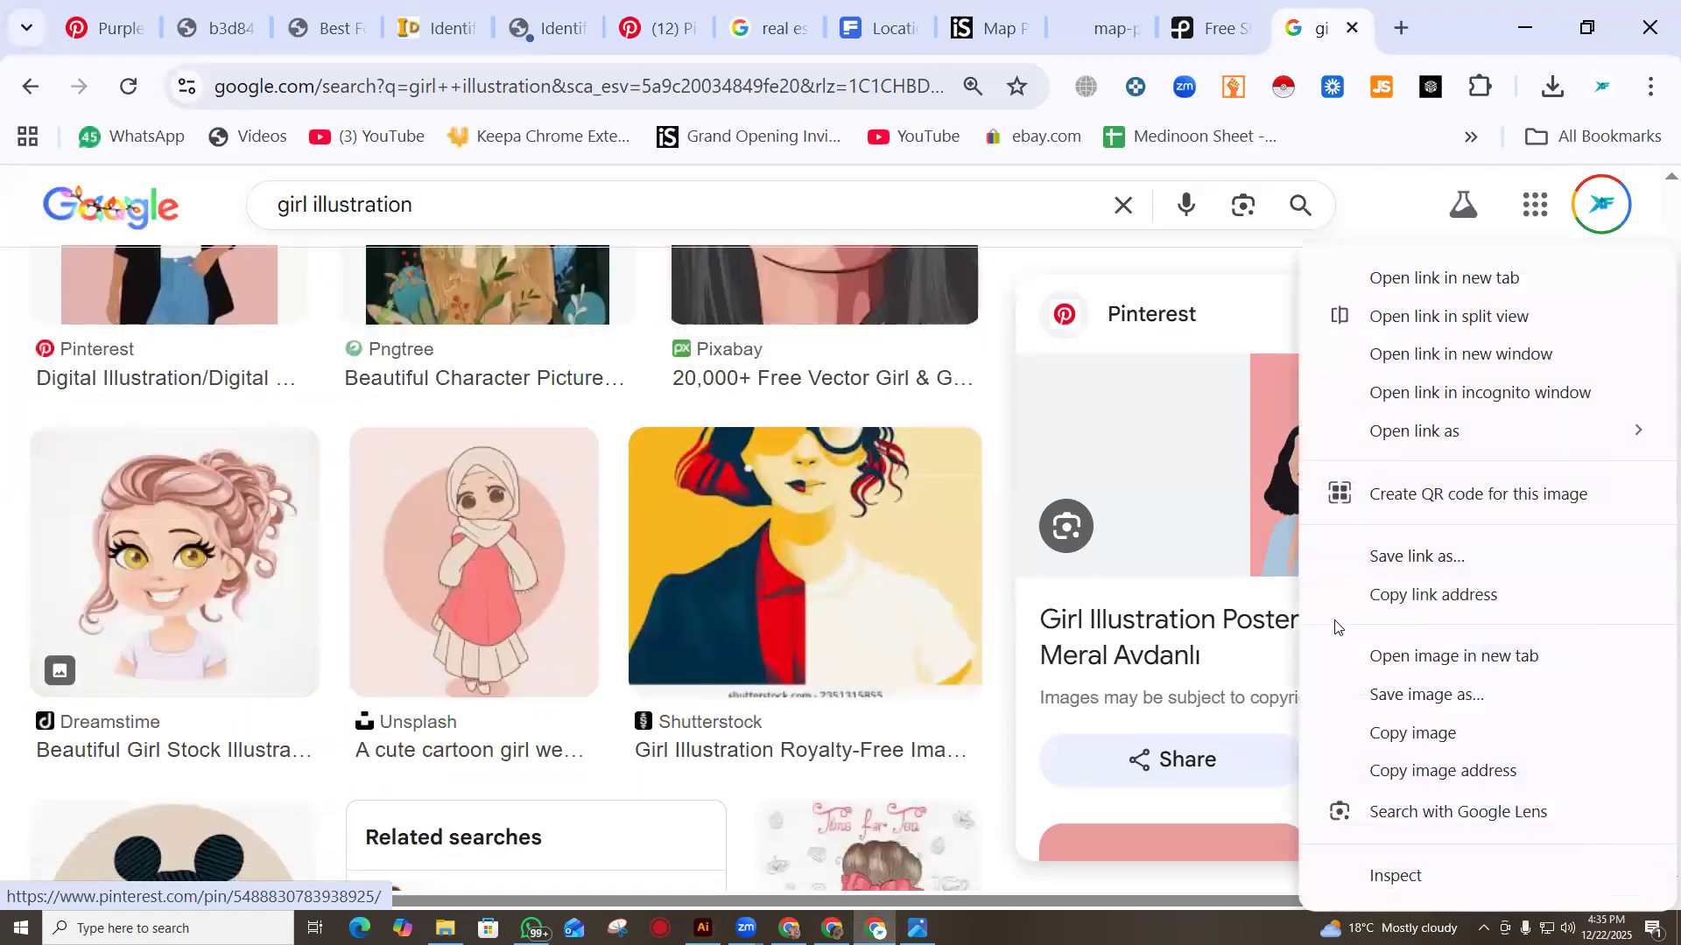
pyautogui.click(1412, 736)
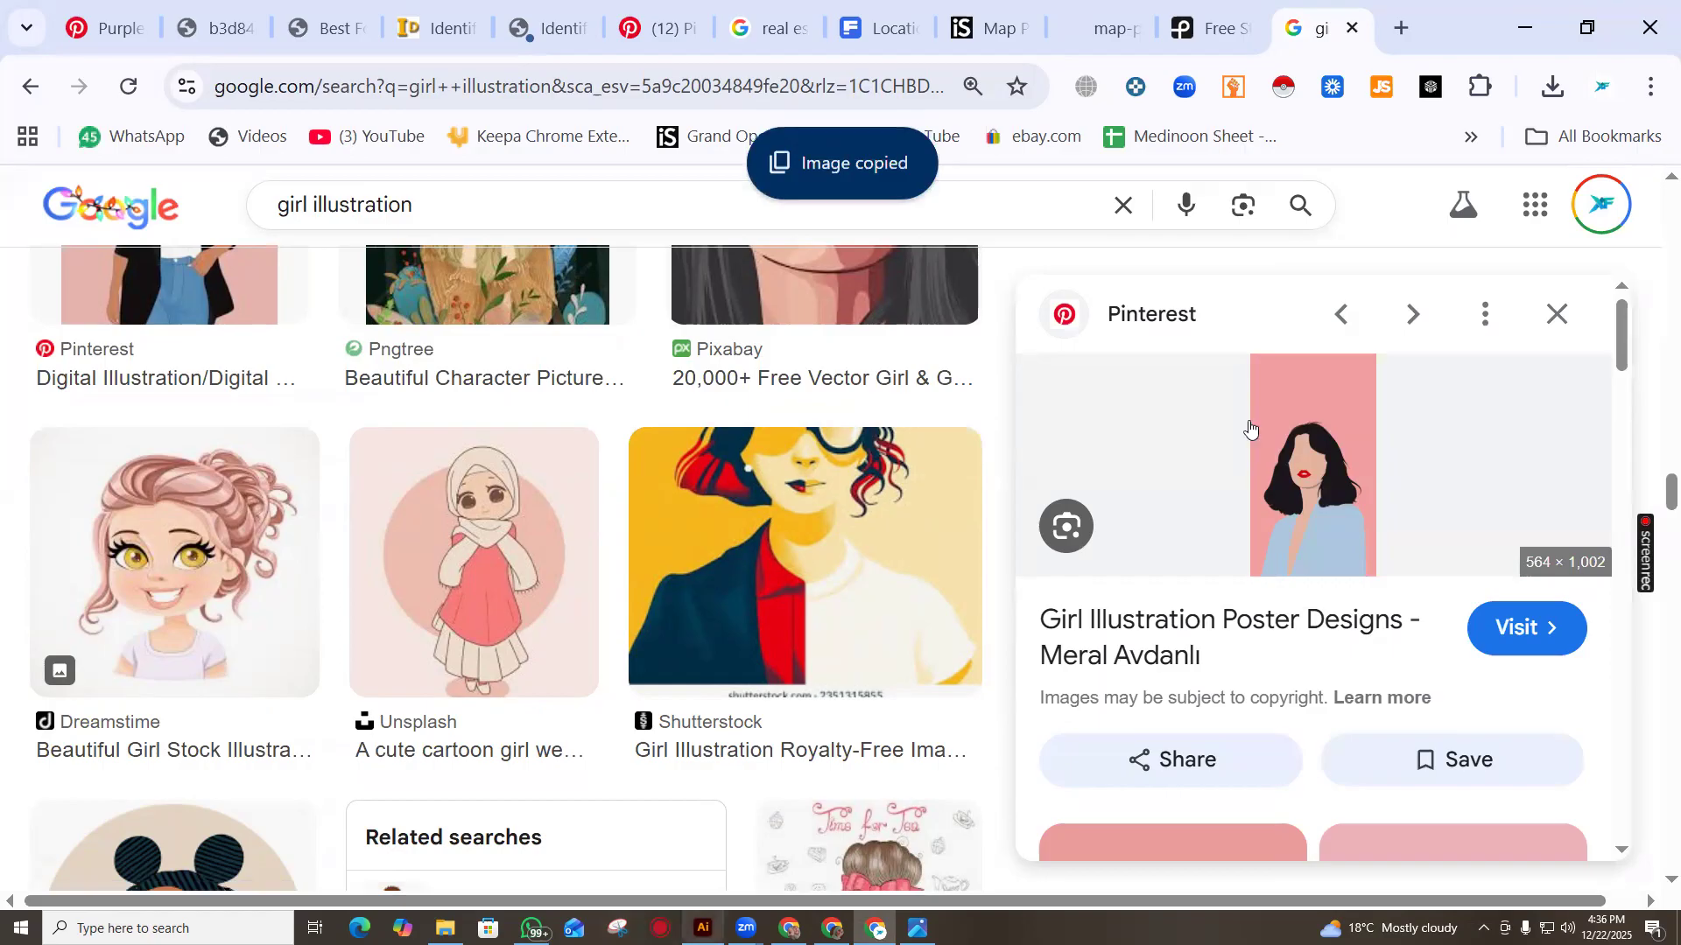
pyautogui.scroll(-3, 1305, 508)
pyautogui.scroll(3, 1356, 590)
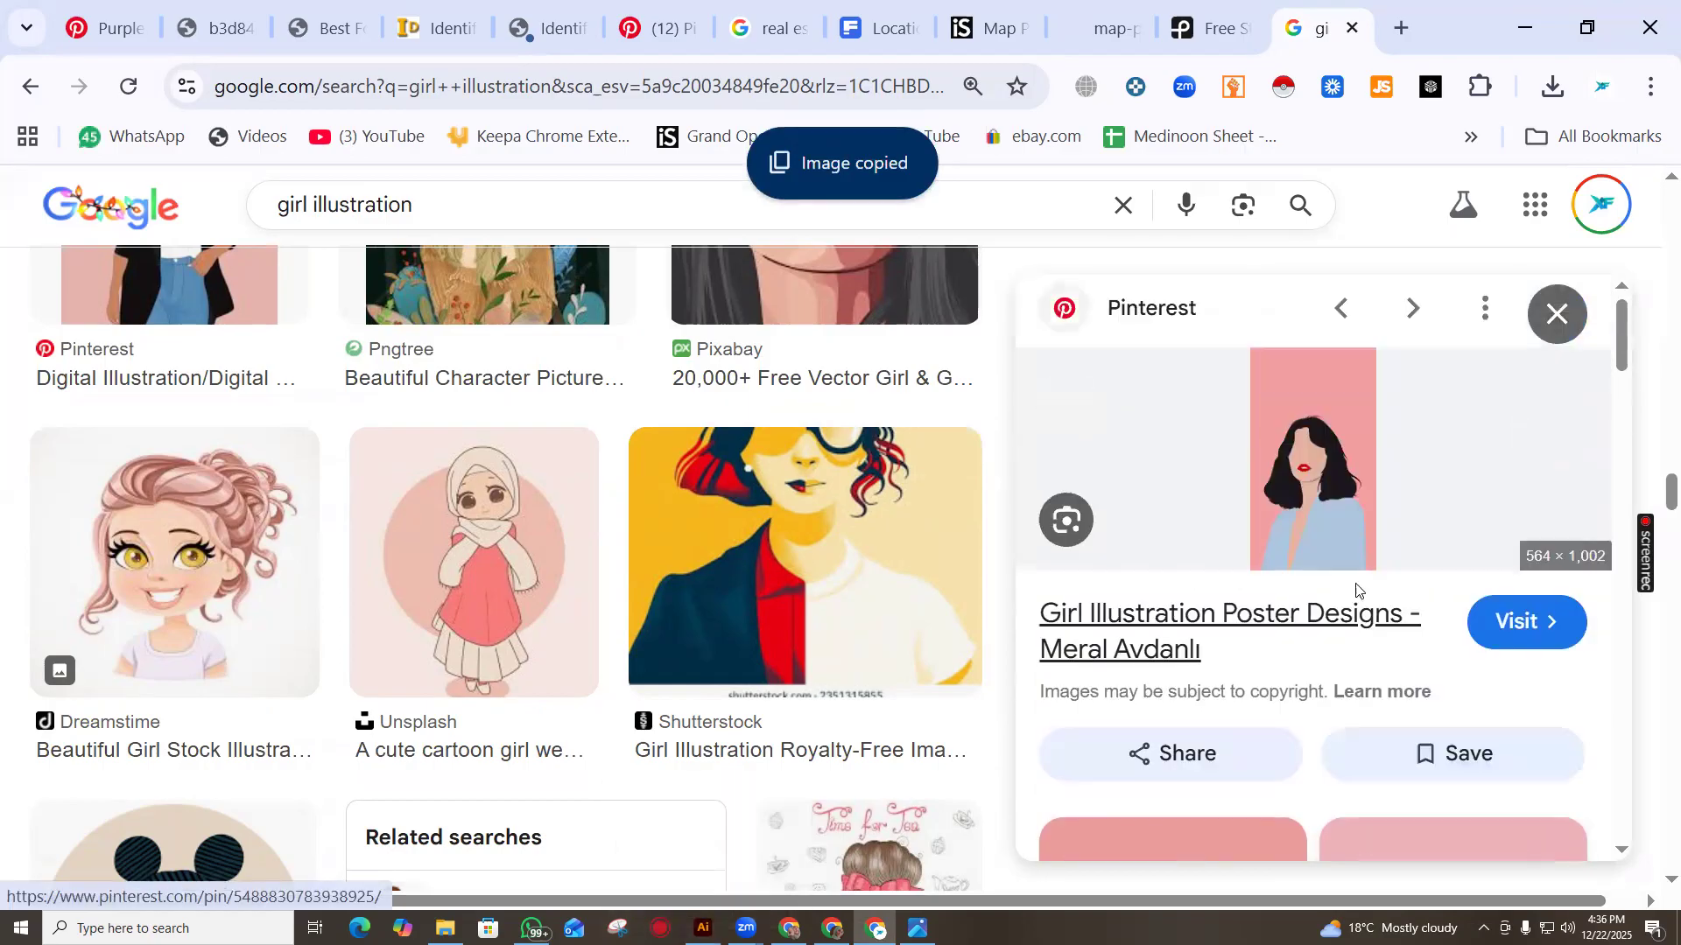
pyautogui.scroll(-5, 1327, 555)
pyautogui.scroll(5, 1331, 543)
pyautogui.scroll(-3, 1292, 405)
pyautogui.scroll(3, 1292, 406)
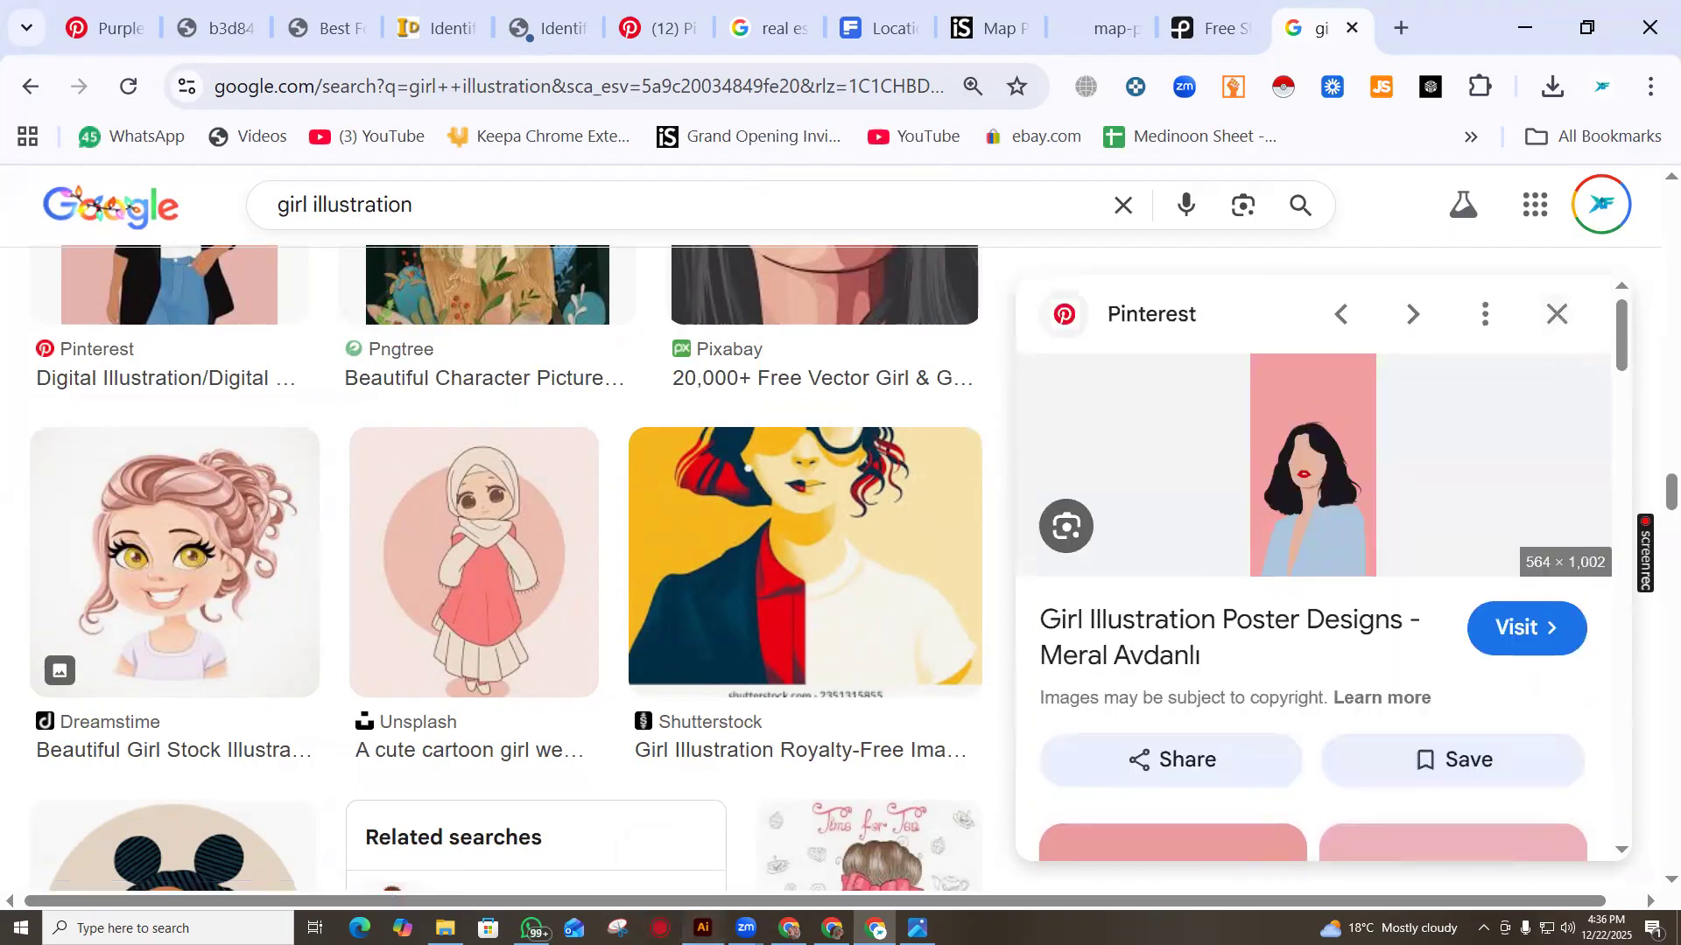
# Switch to Illustrator, paste the copied poster image onto the artboard, and stretch it wider and taller from its upper corners
pyautogui.hotkey('alt', 'Tab')
pyautogui.rightClick(517, 257)
pyautogui.click(620, 312)
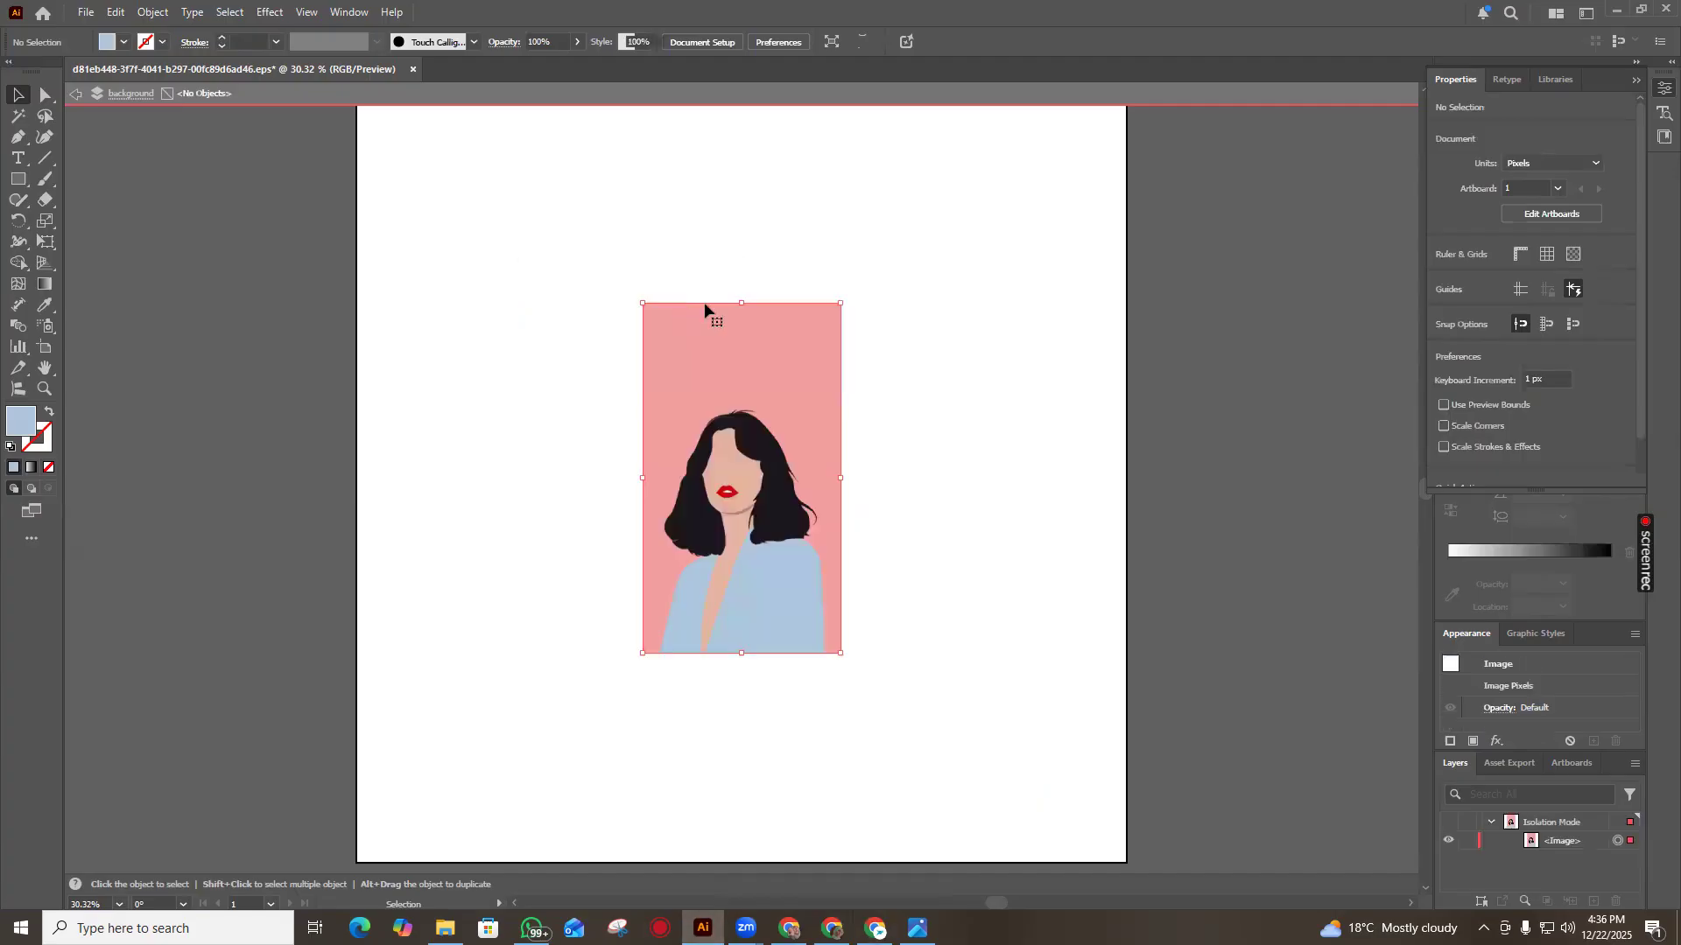
pyautogui.moveTo(642, 307); pyautogui.dragTo(567, 284)
pyautogui.moveTo(840, 284); pyautogui.dragTo(881, 245)
# Lock the enlarged poster image in place on the artboard
pyautogui.rightClick(718, 559)
pyautogui.click(681, 569)
pyautogui.hotkey('ctrl', '2')
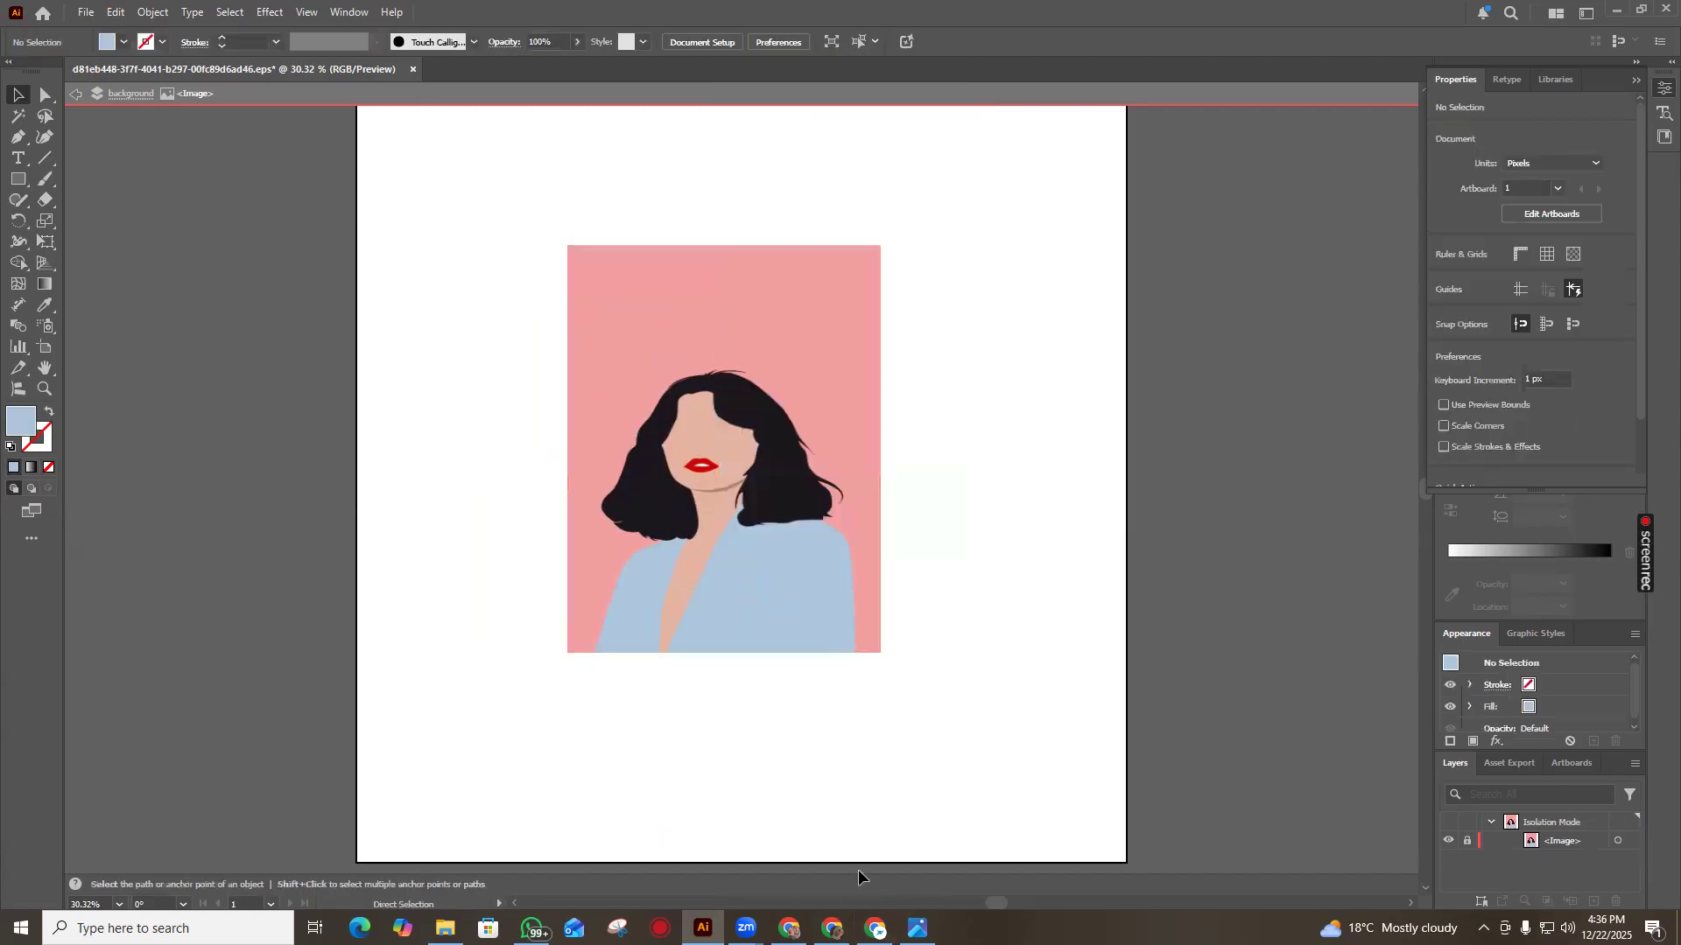
# Switch to Chrome, close the poster preview after browsing its related images, and search for "girl illustration in t shirt"
pyautogui.click(832, 928)
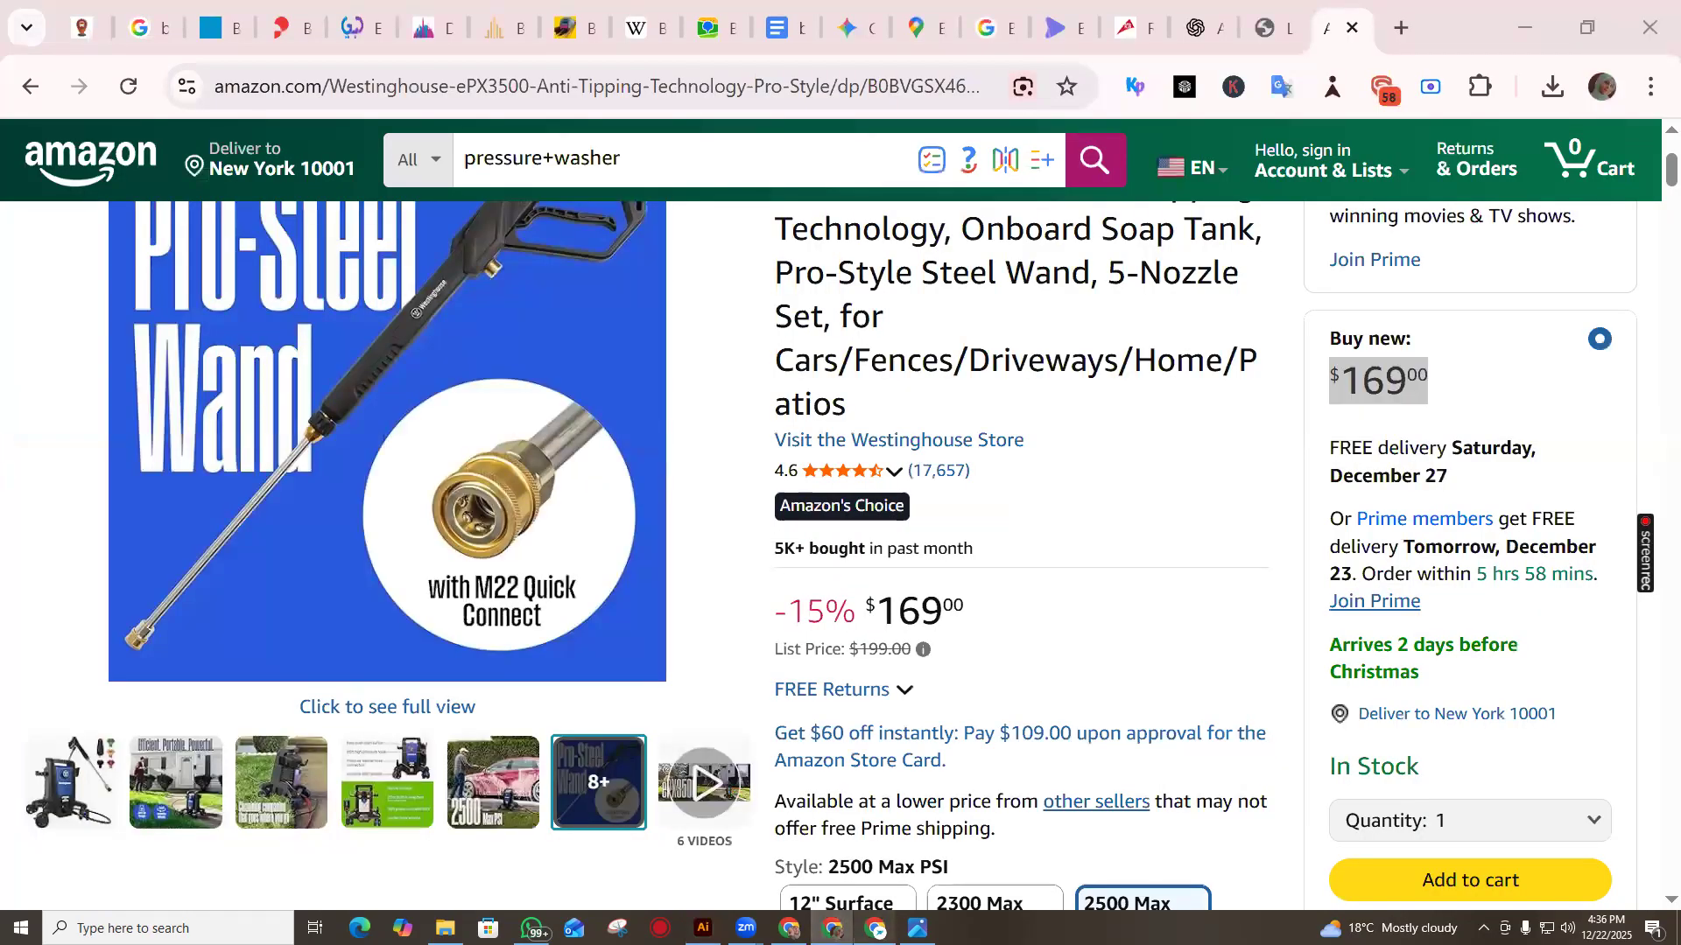
pyautogui.click(875, 928)
pyautogui.scroll(-3, 1373, 527)
pyautogui.click(1186, 678)
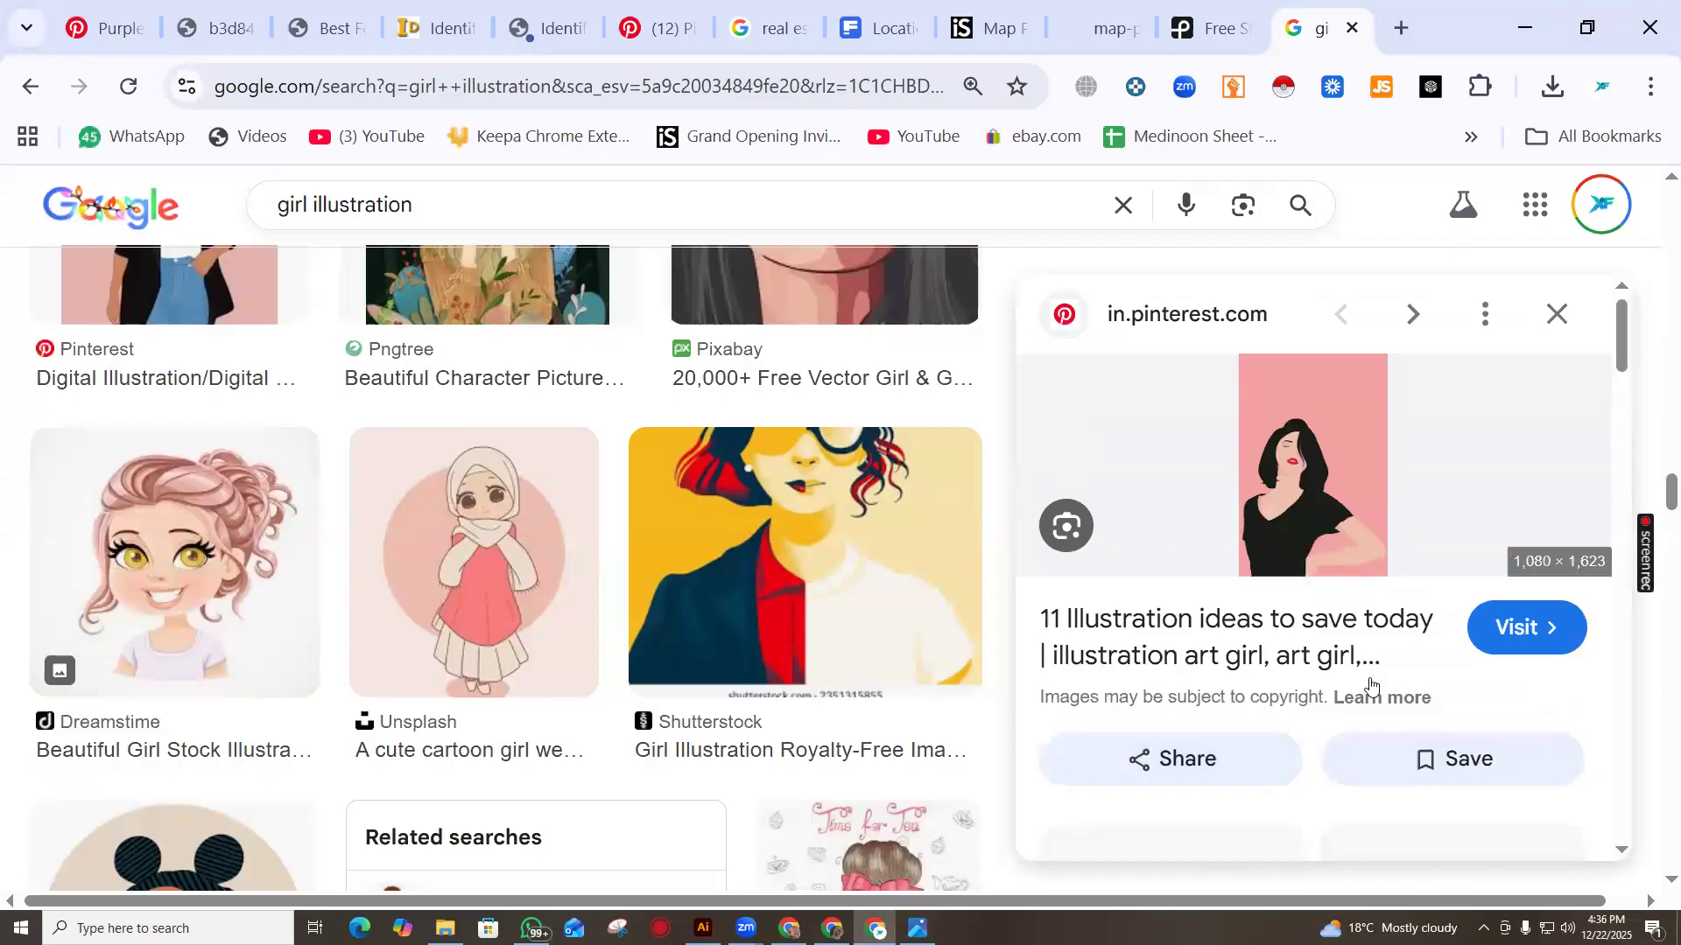
pyautogui.scroll(-10, 1371, 684)
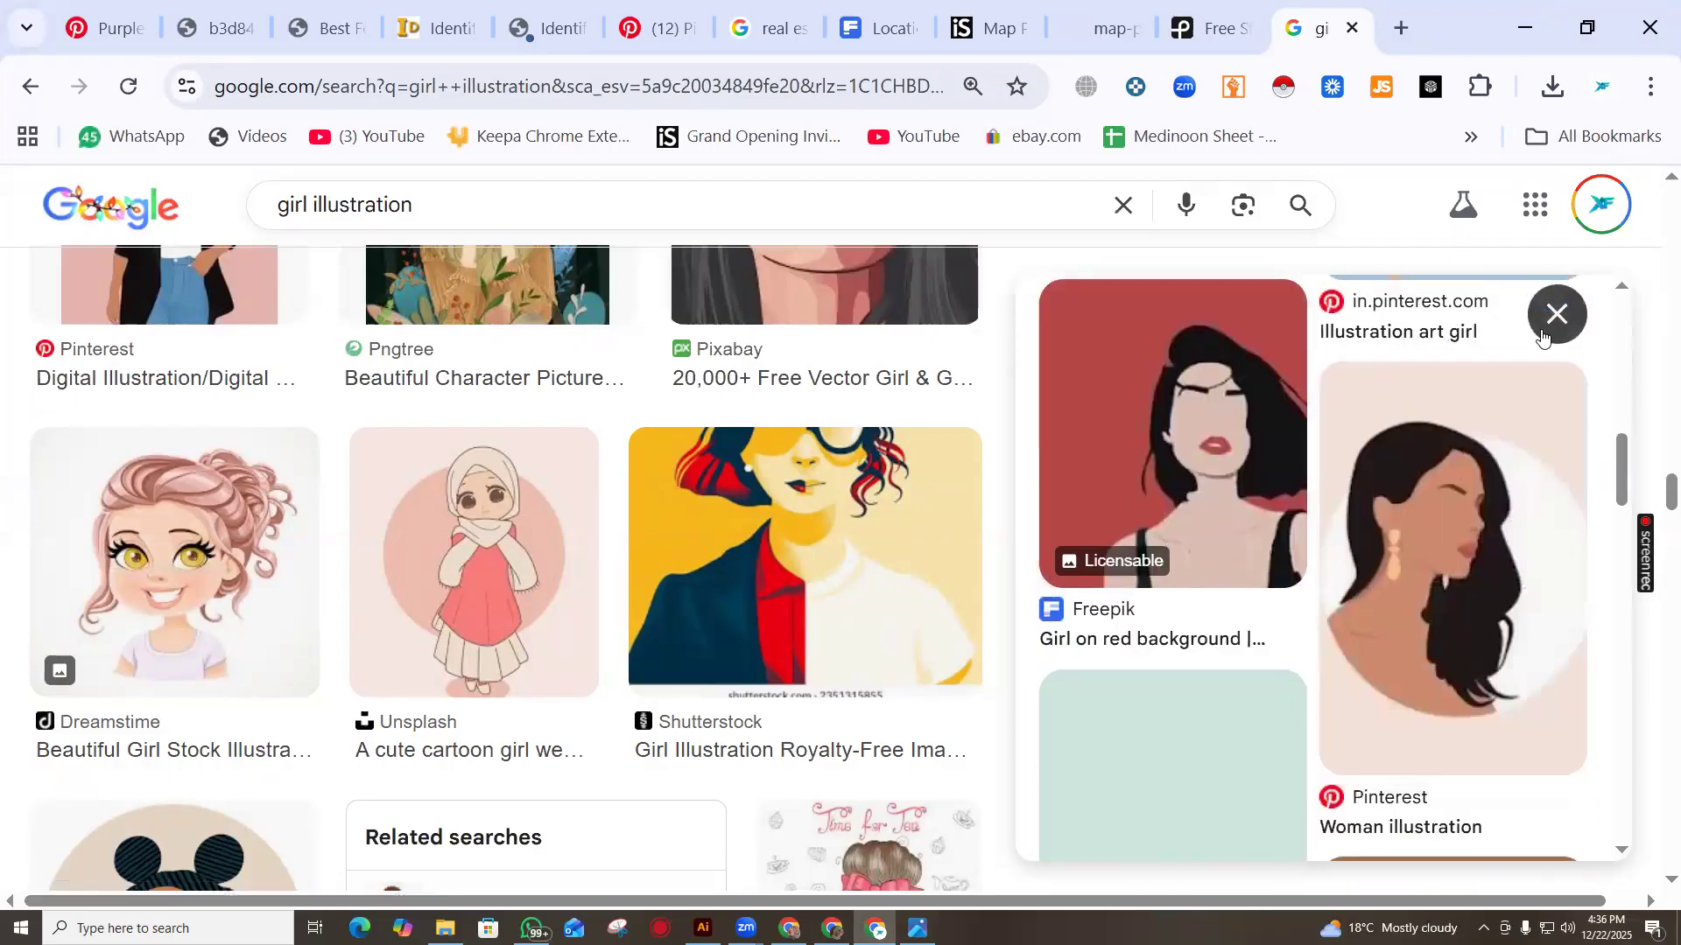
pyautogui.click(1553, 316)
pyautogui.click(466, 191)
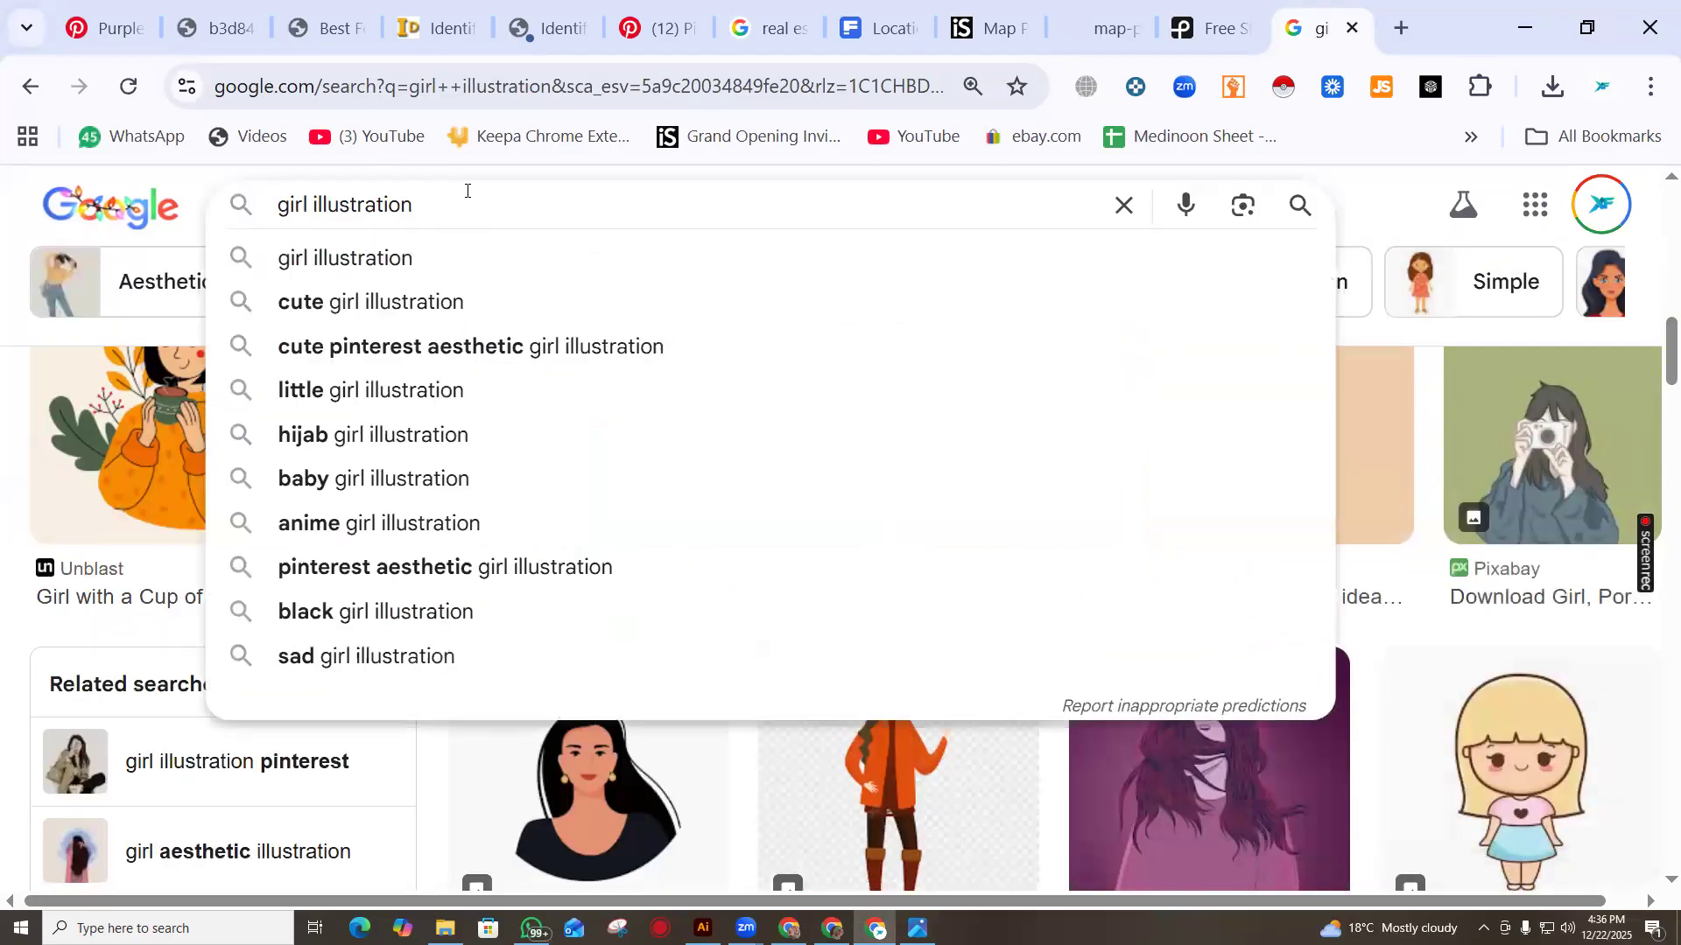
pyautogui.write('in sa')
pyautogui.press('BackSpace')
pyautogui.press('BackSpace')
pyautogui.write('te')
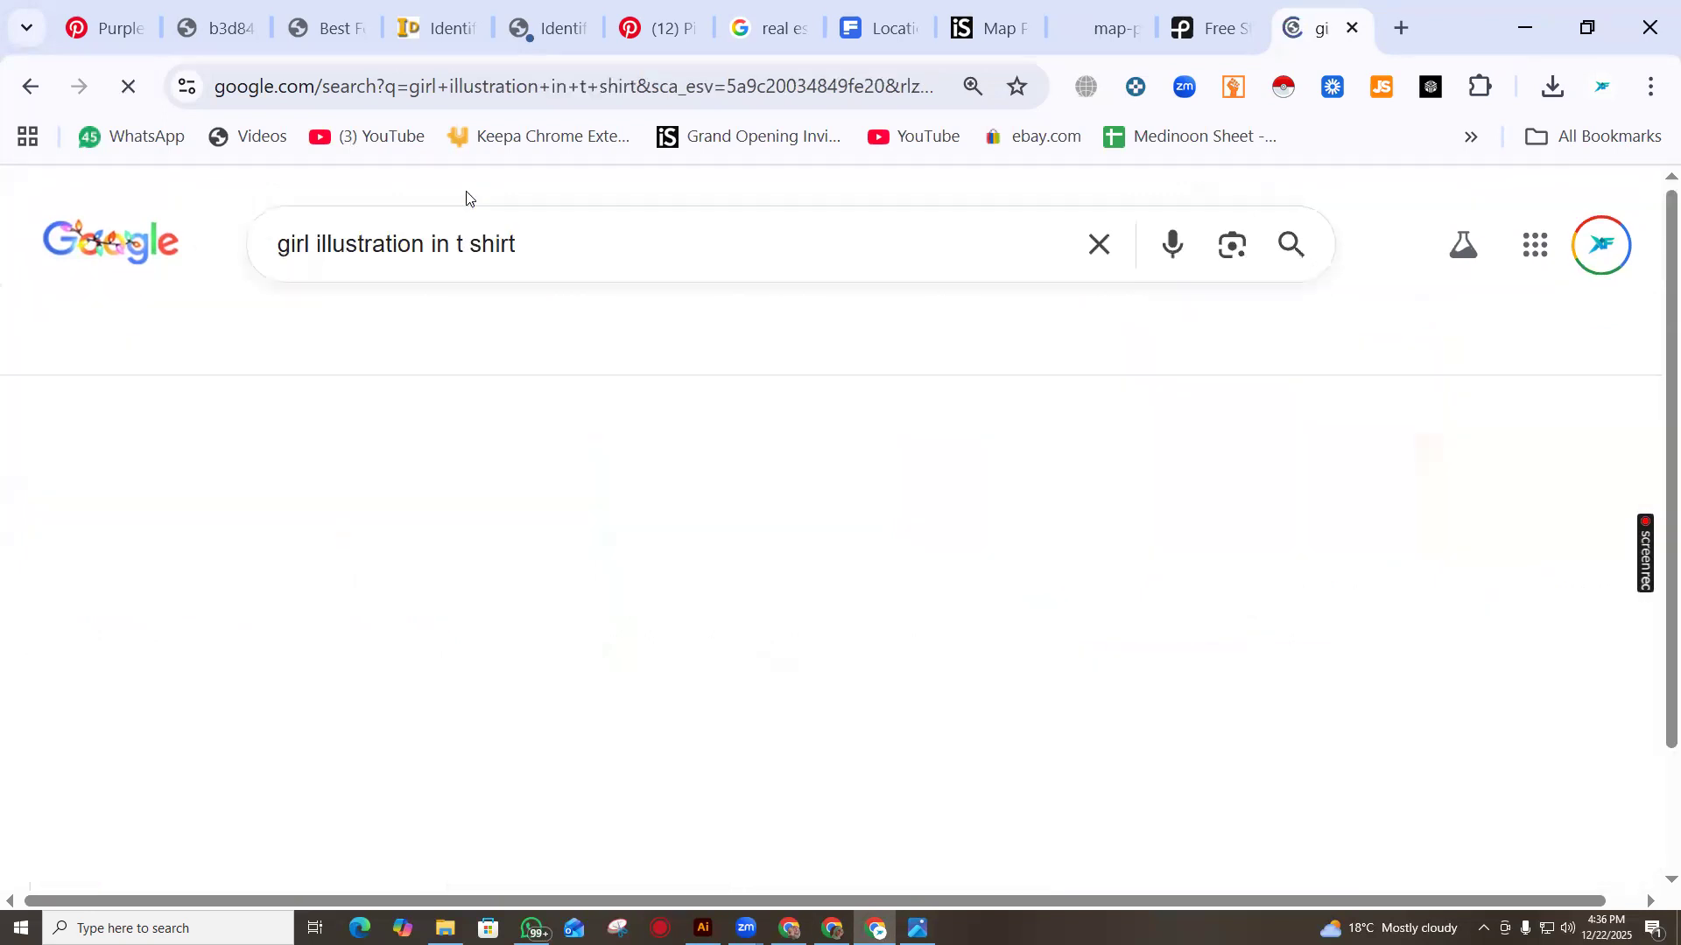
pyautogui.scroll(-1, 648, 595)
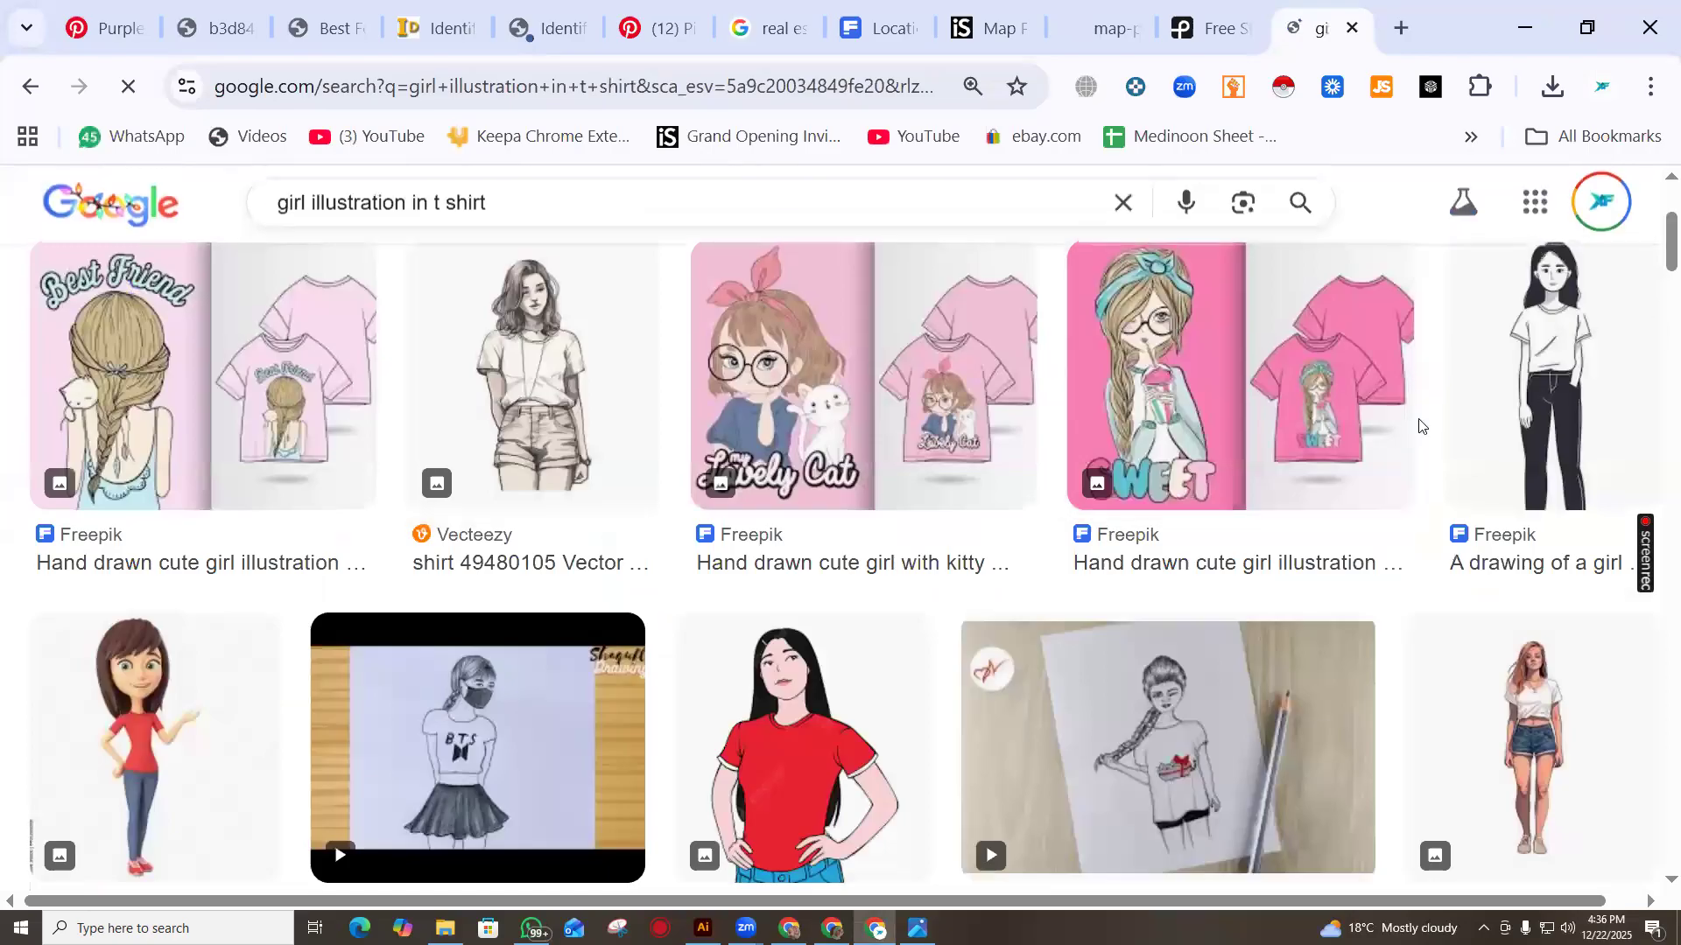
# Preview the Freepik drawing of the standing girl in a white T-shirt and copy its image
pyautogui.click(1546, 379)
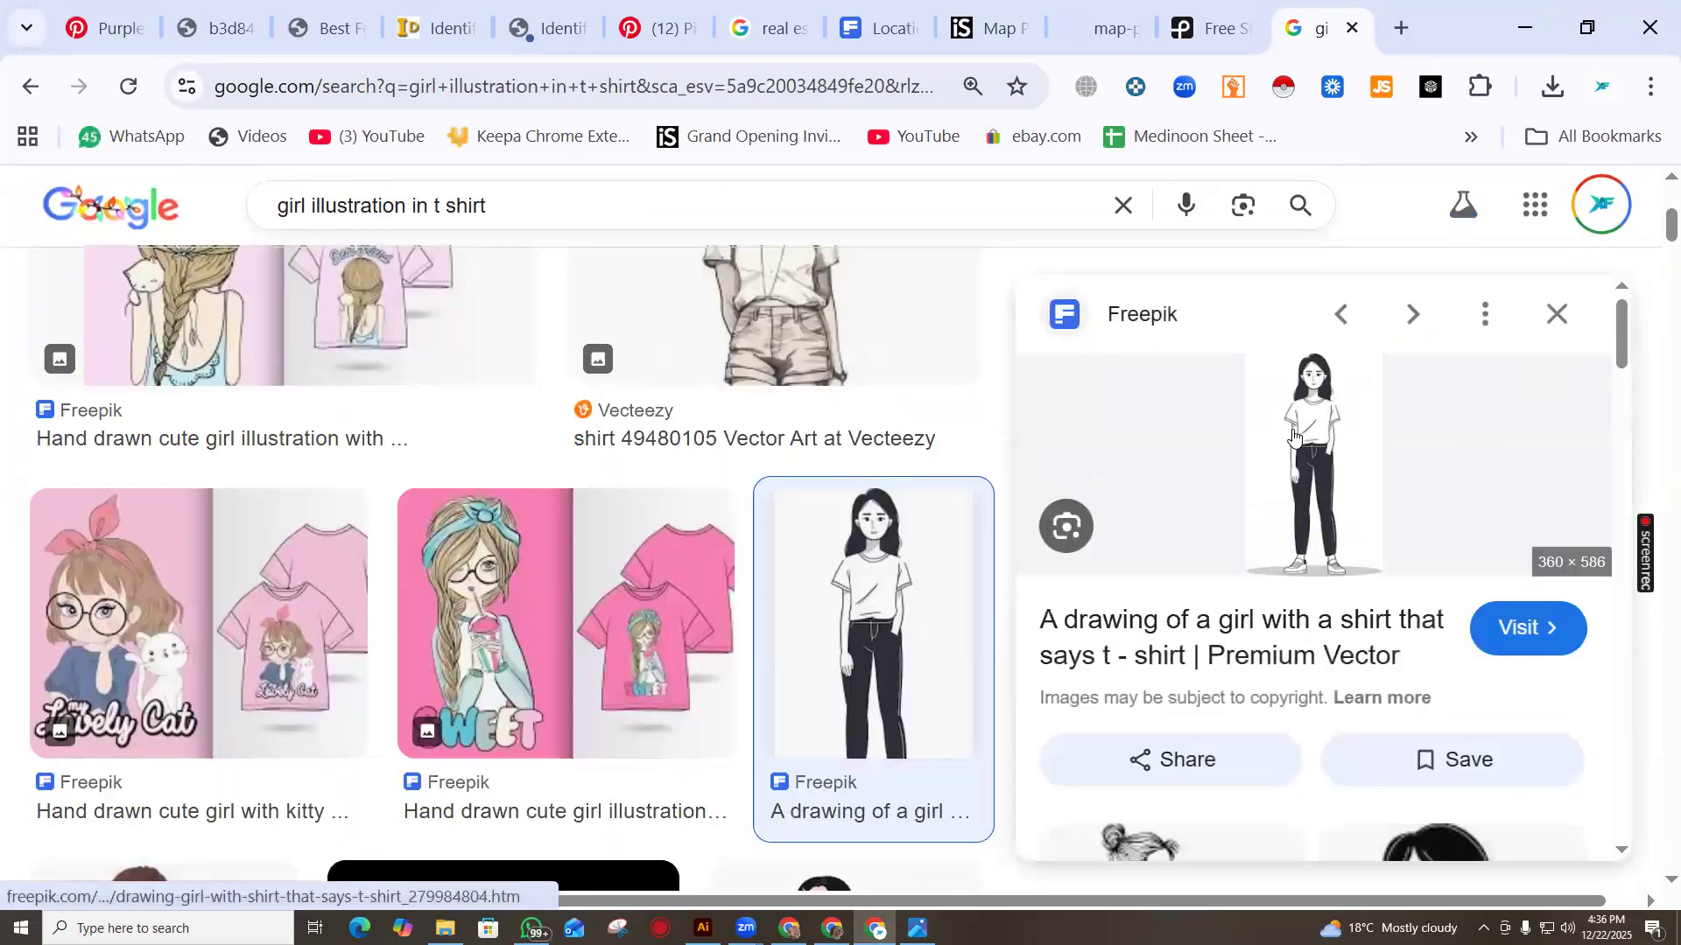
pyautogui.rightClick(1292, 435)
pyautogui.click(1374, 732)
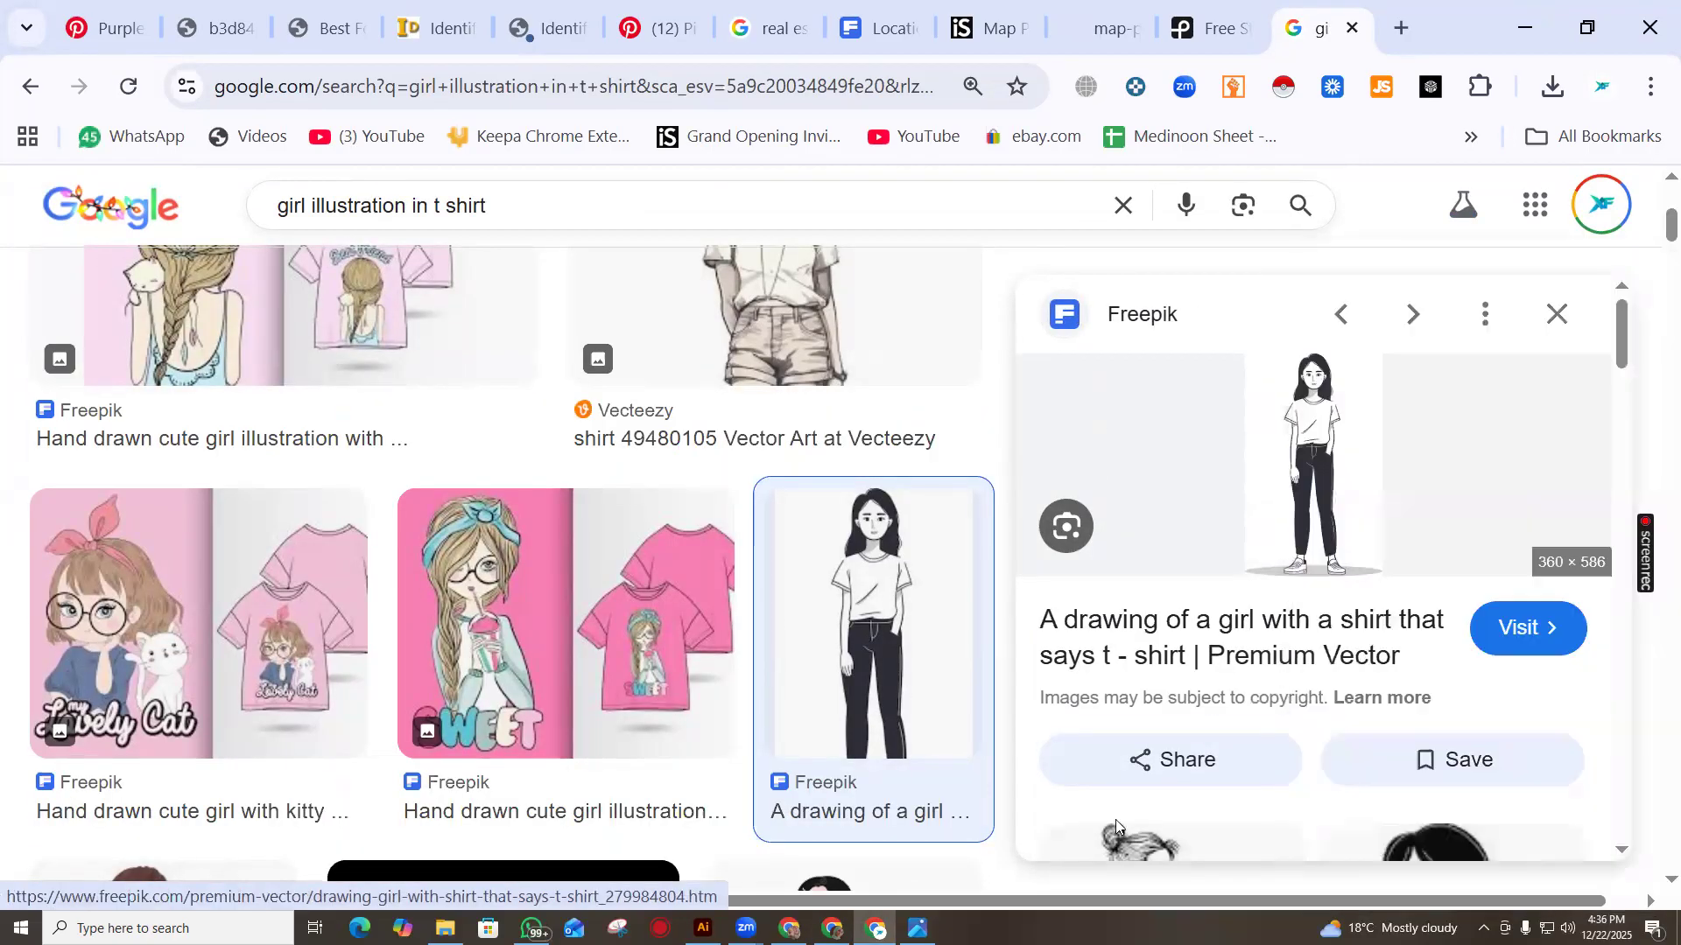
# Switch to Illustrator, paste the copied T-shirt girl drawing, and move it over the poster's left edge
pyautogui.click(702, 928)
pyautogui.rightClick(690, 528)
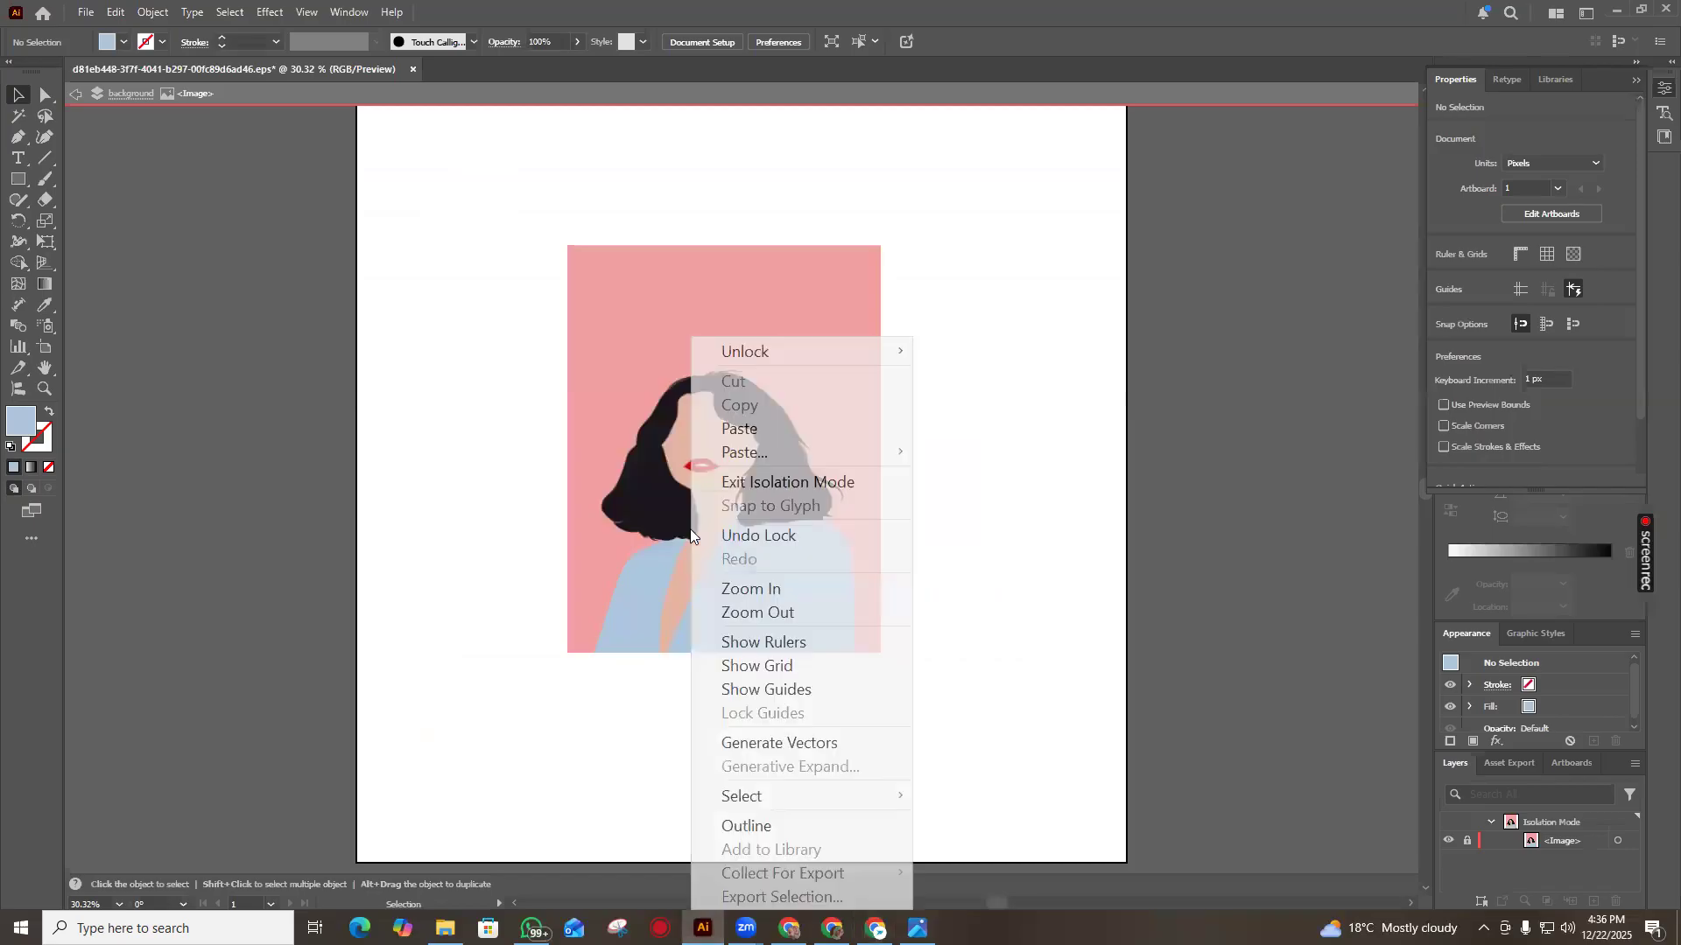
pyautogui.click(770, 424)
pyautogui.moveTo(768, 442); pyautogui.dragTo(597, 442)
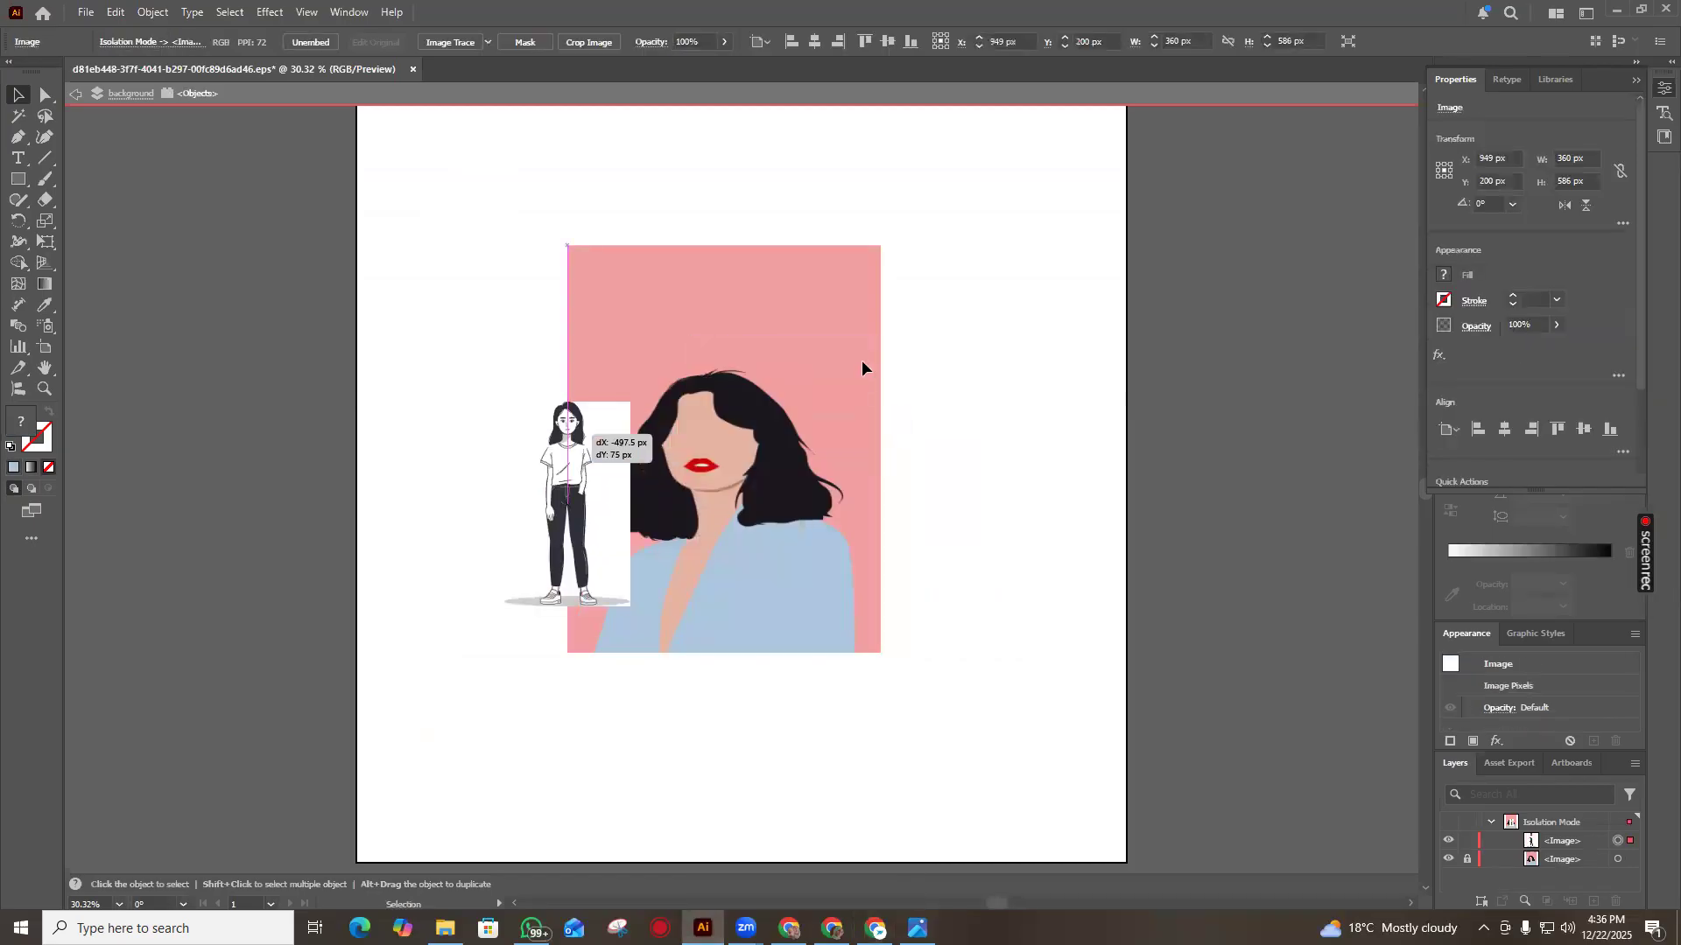
# Unlock the poster image and enlarge it from its upper-right corner to about 971 × 1341 px
pyautogui.click(795, 295)
pyautogui.press('a')
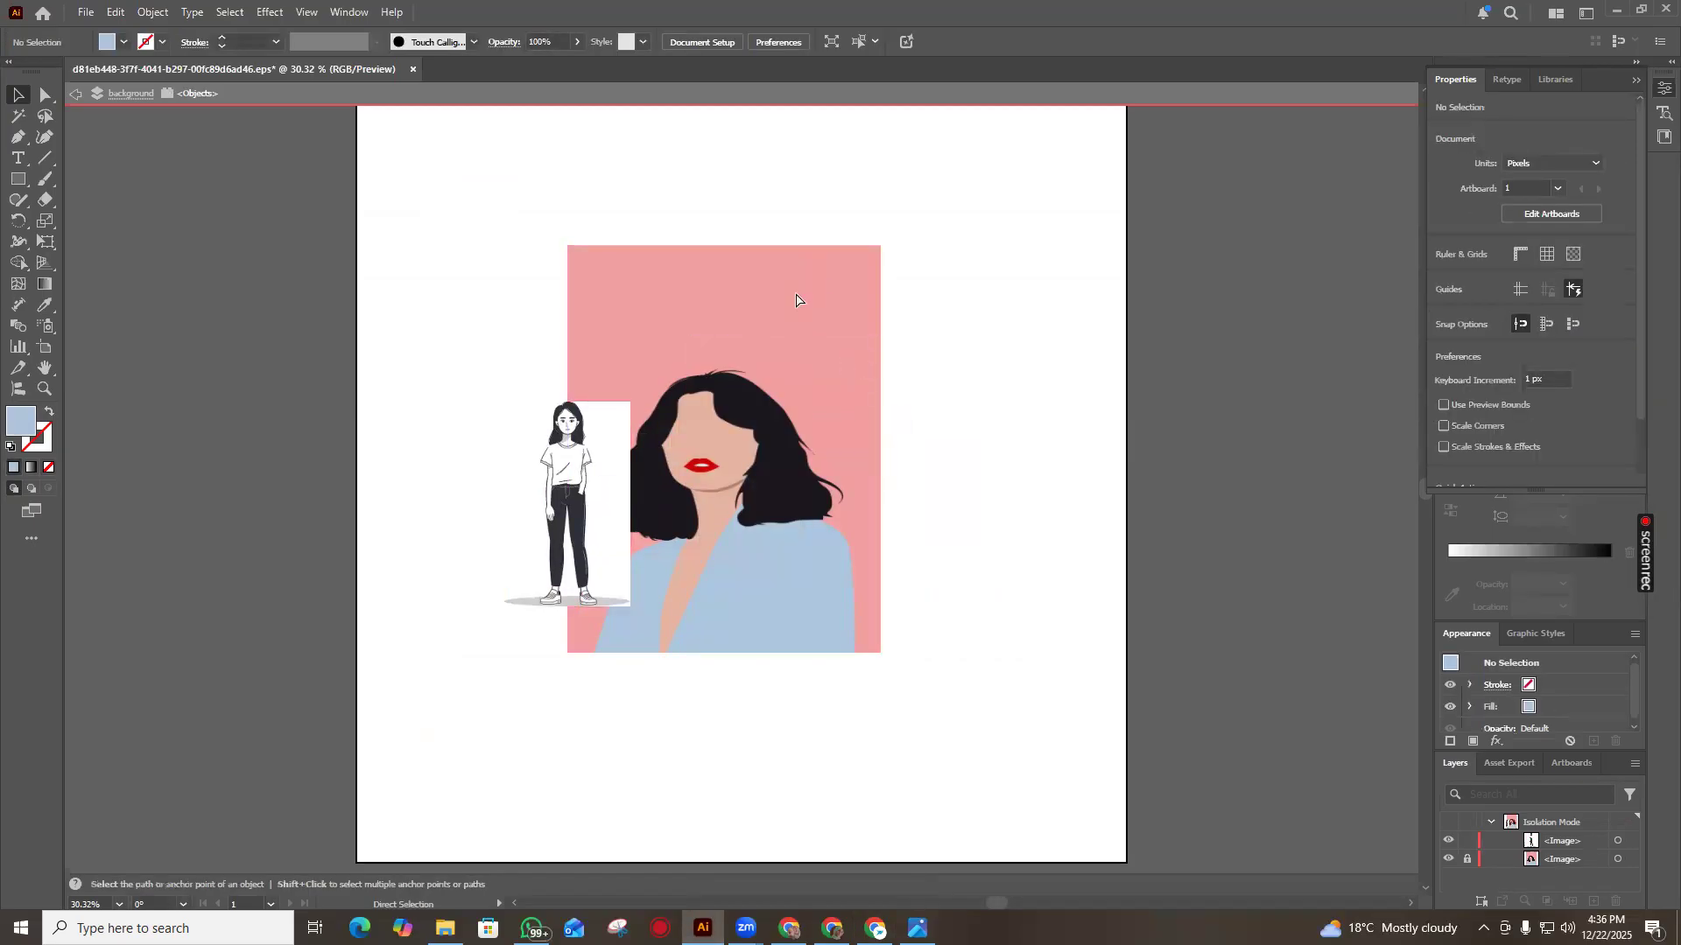
pyautogui.rightClick(794, 298)
pyautogui.moveTo(1010, 311)
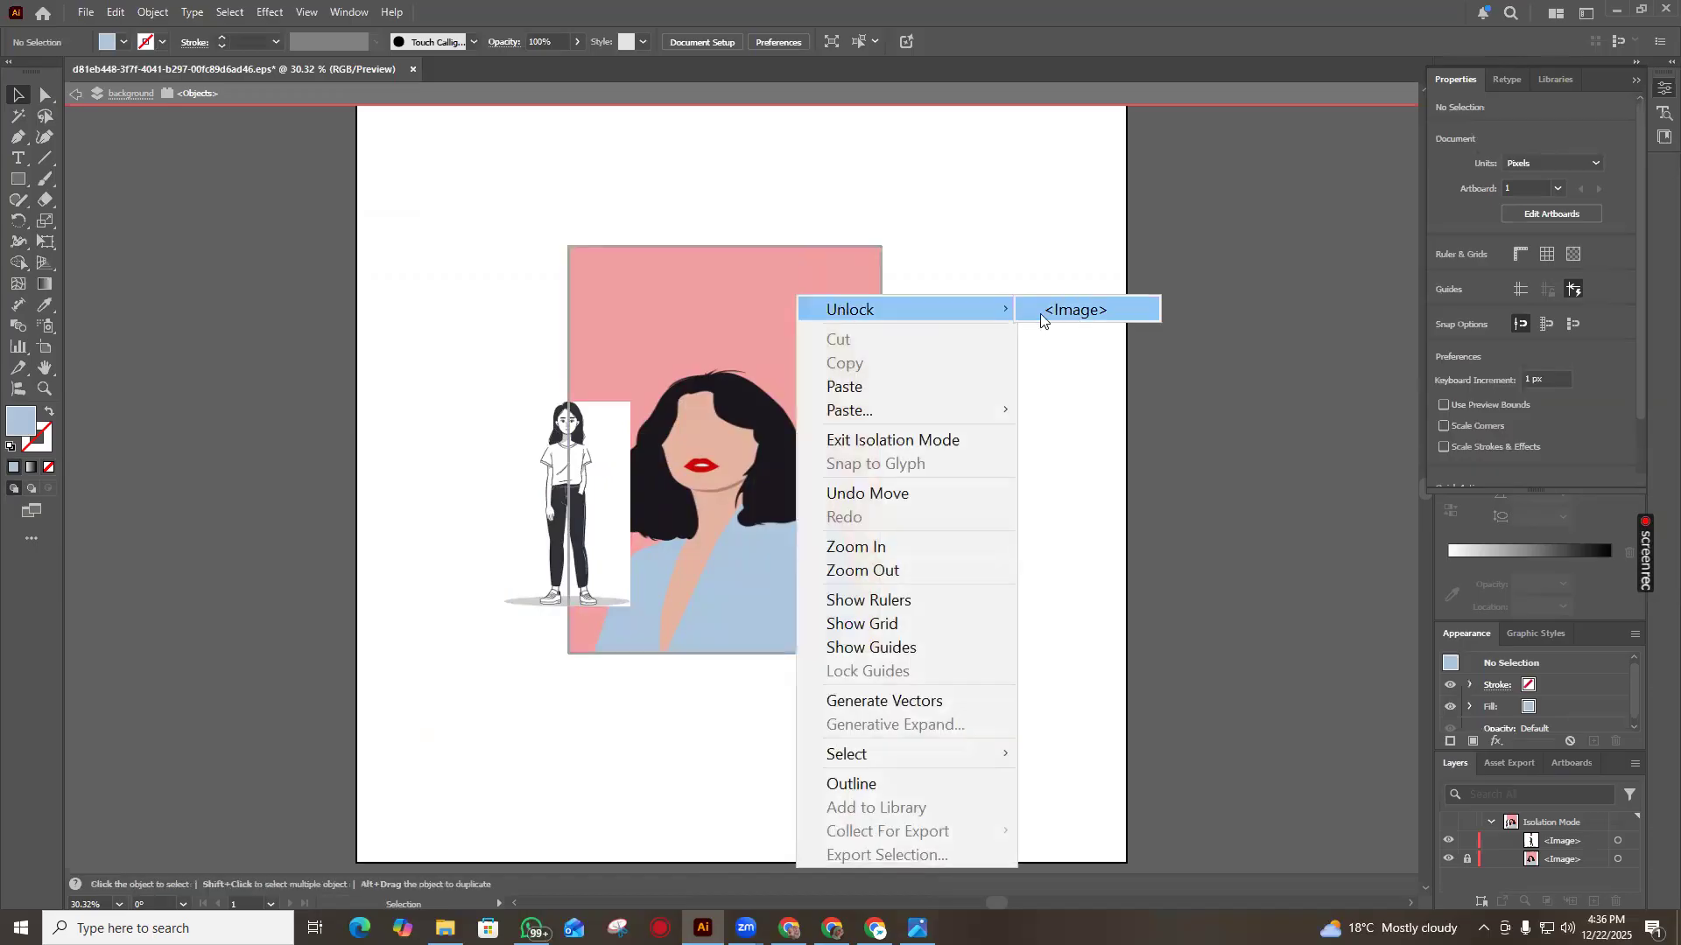
pyautogui.click(1096, 308)
pyautogui.press('v')
pyautogui.moveTo(880, 245); pyautogui.dragTo(1054, 401)
pyautogui.scroll(-10, 933, 497)
pyautogui.scroll(15, 933, 529)
pyautogui.scroll(-1, 936, 527)
pyautogui.scroll(-1, 953, 514)
pyautogui.press('a')
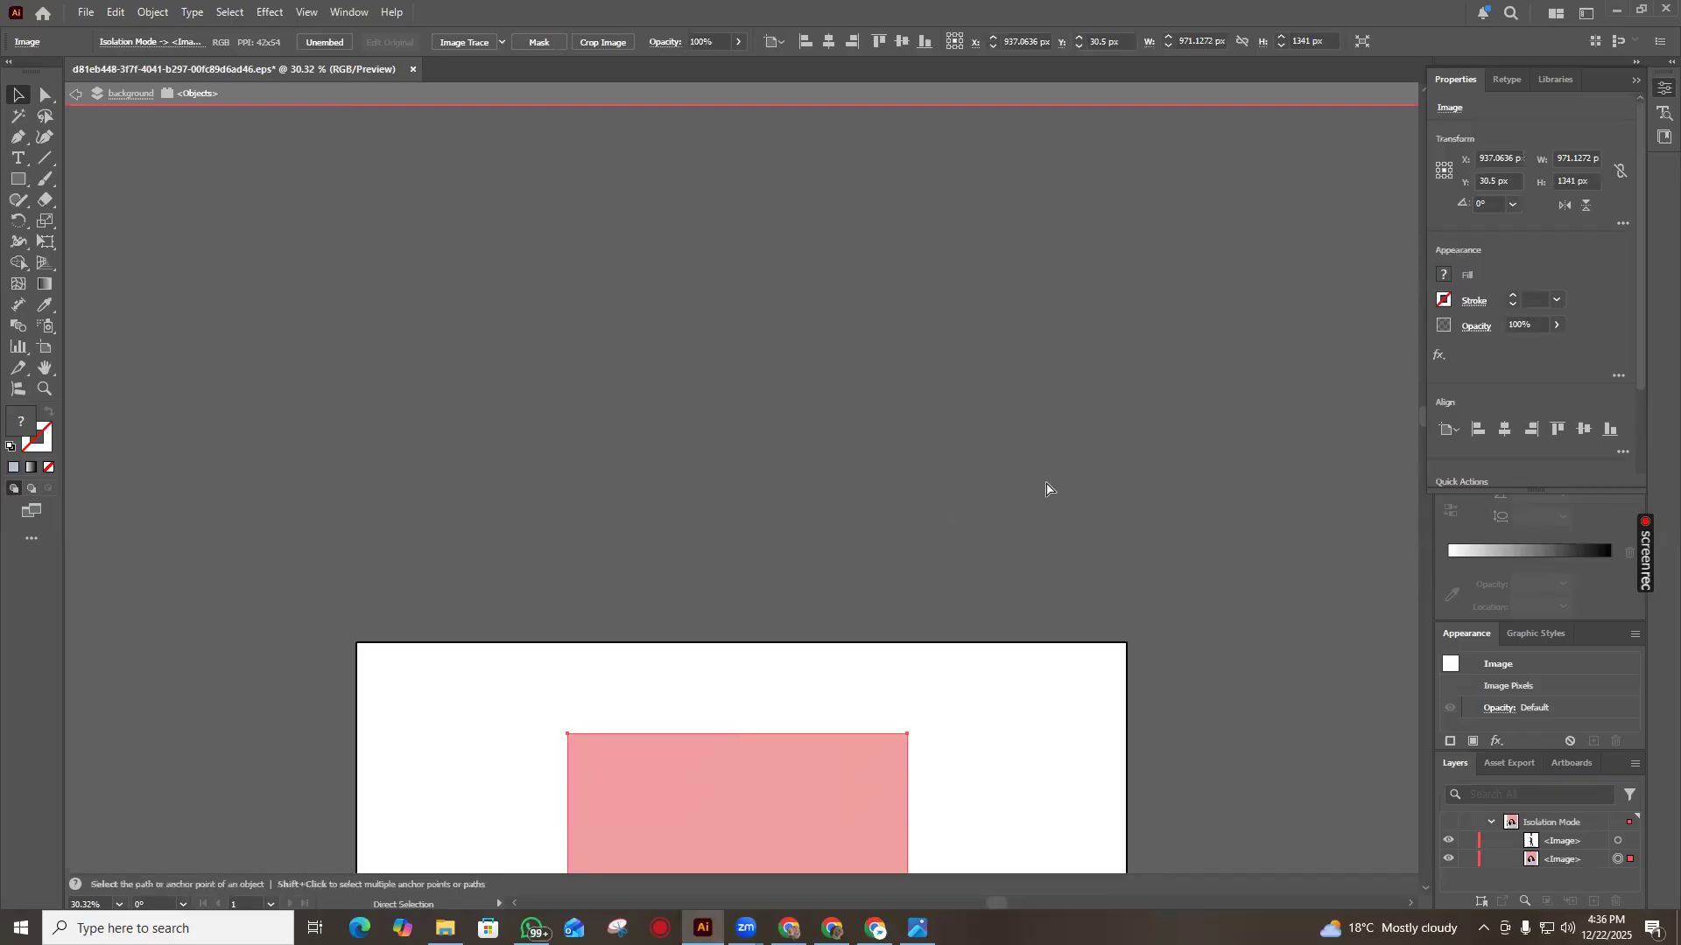
pyautogui.scroll(-13, 1047, 488)
pyautogui.press('v')
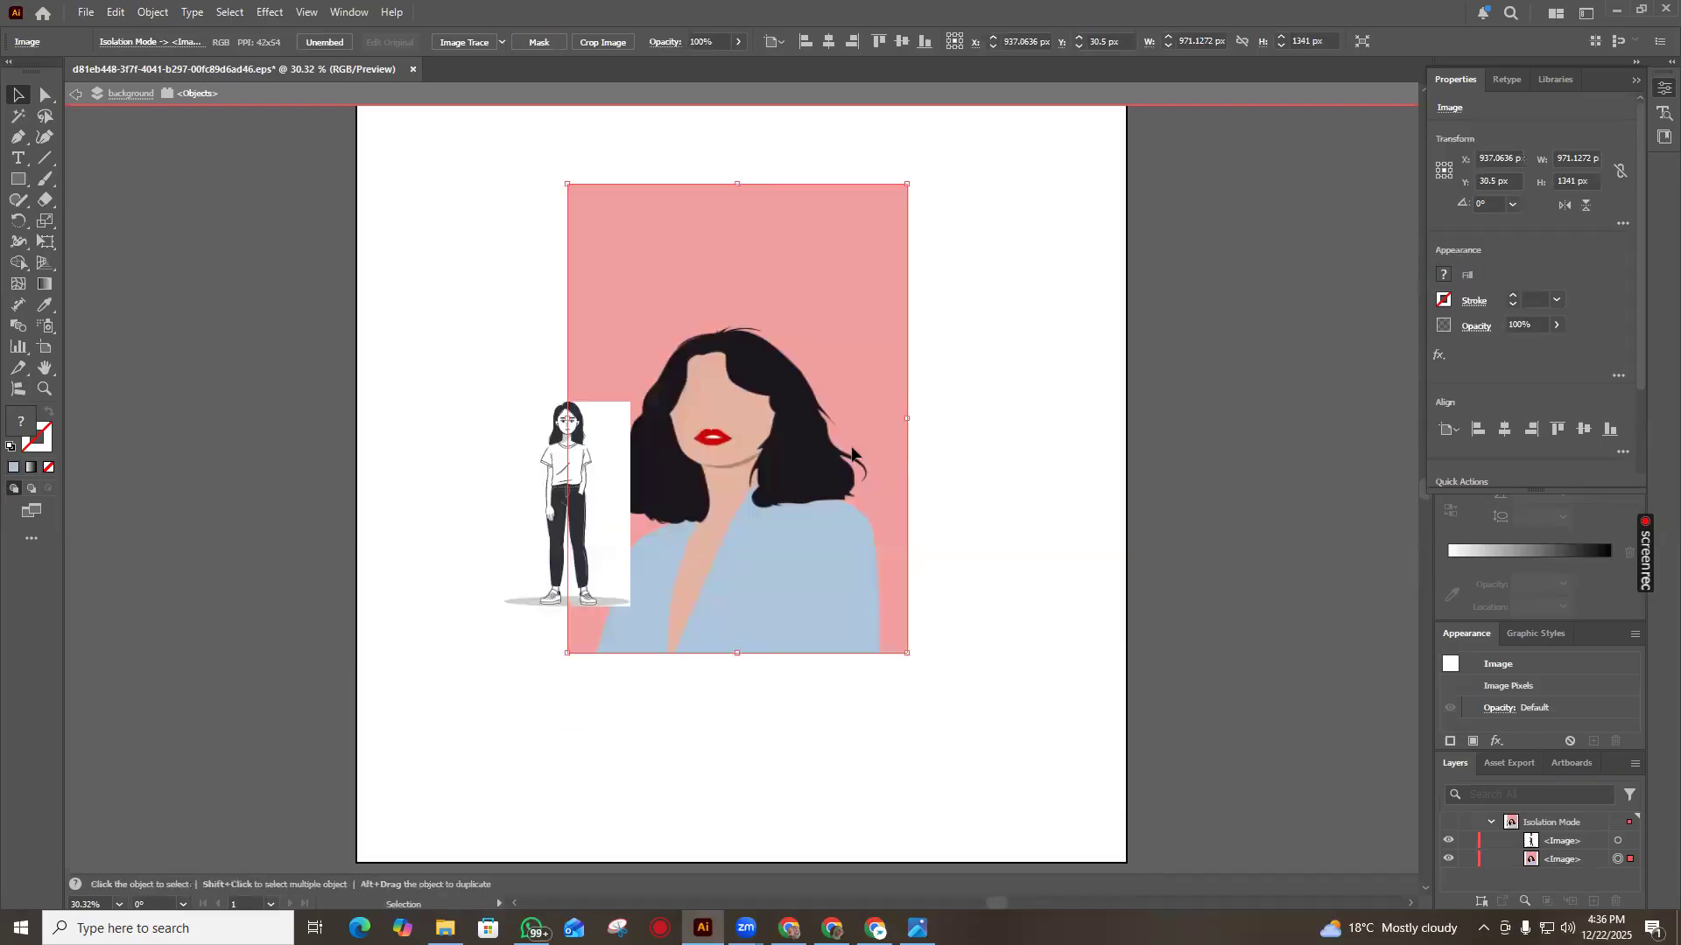
pyautogui.press('shift')
pyautogui.moveTo(912, 654); pyautogui.dragTo(1071, 641)
pyautogui.hotkey('ctrl', 'z')
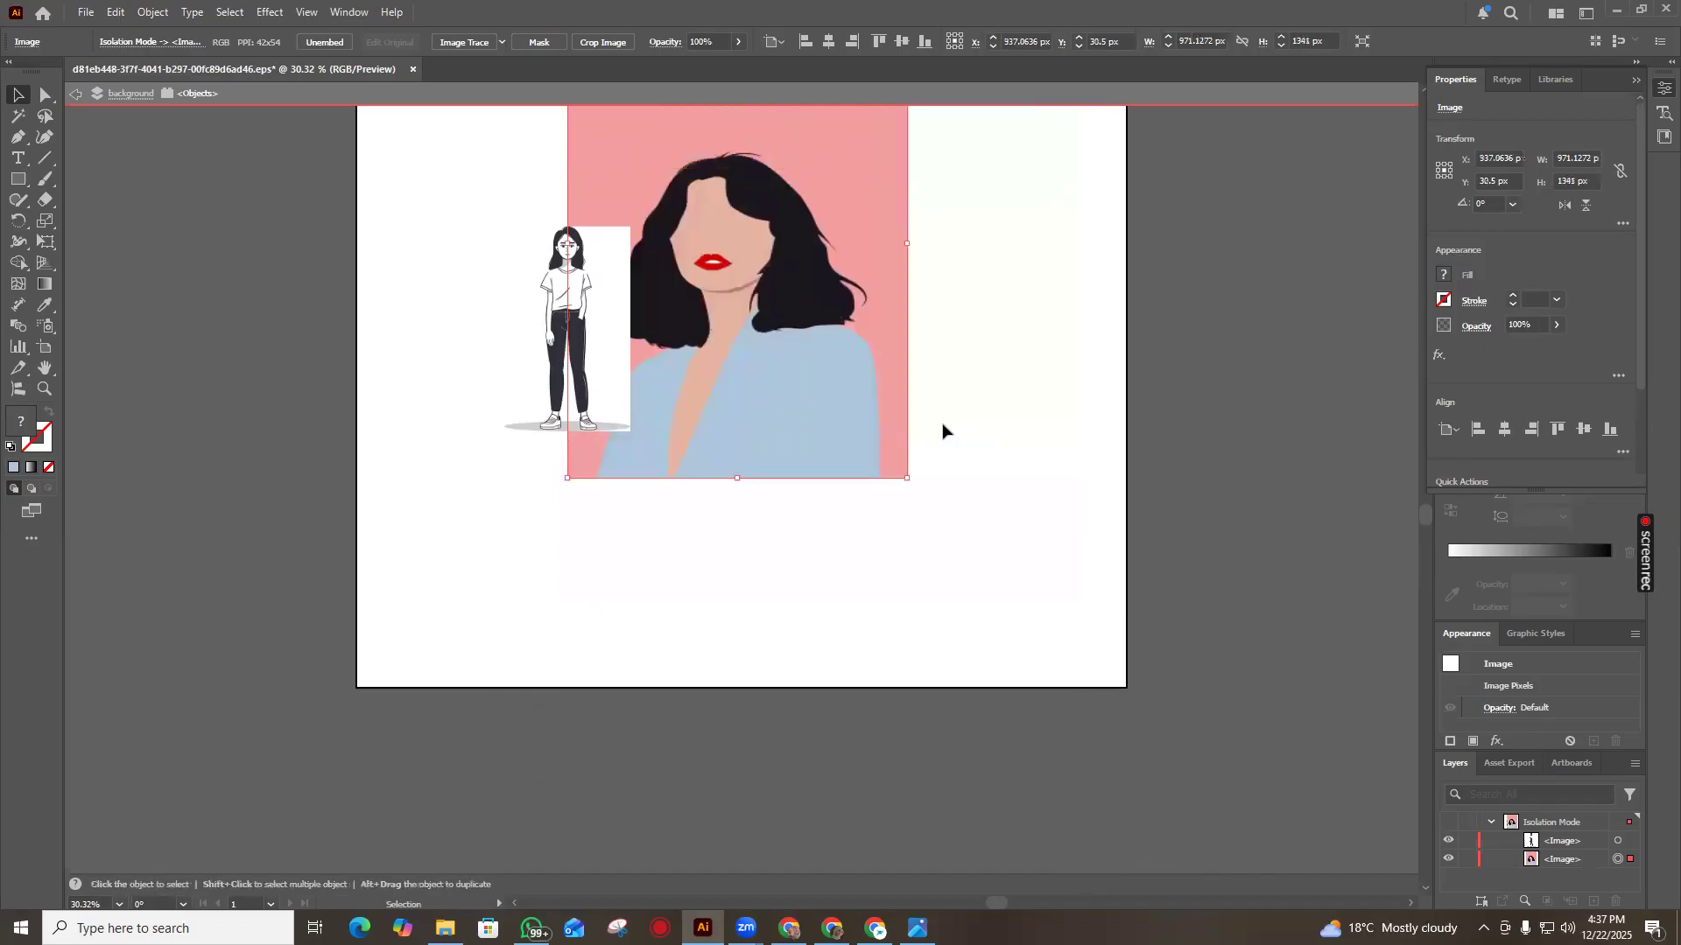
pyautogui.moveTo(911, 499); pyautogui.dragTo(672, 246)
pyautogui.scroll(2, 701, 333)
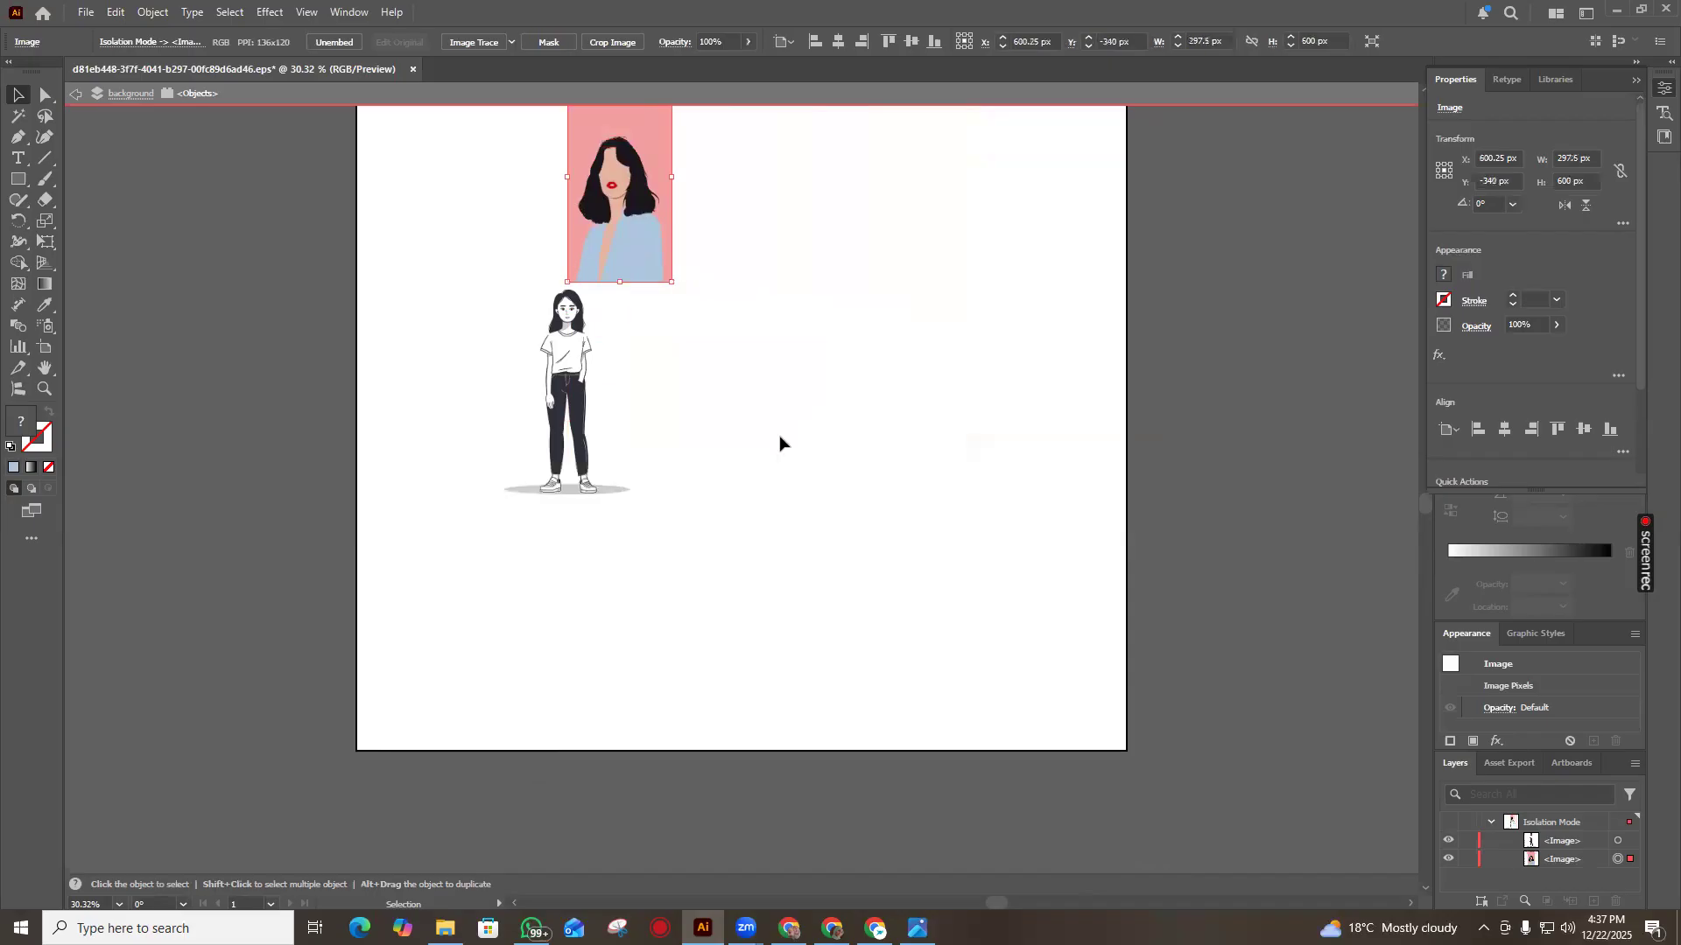
pyautogui.hotkey('ctrl', 'z')
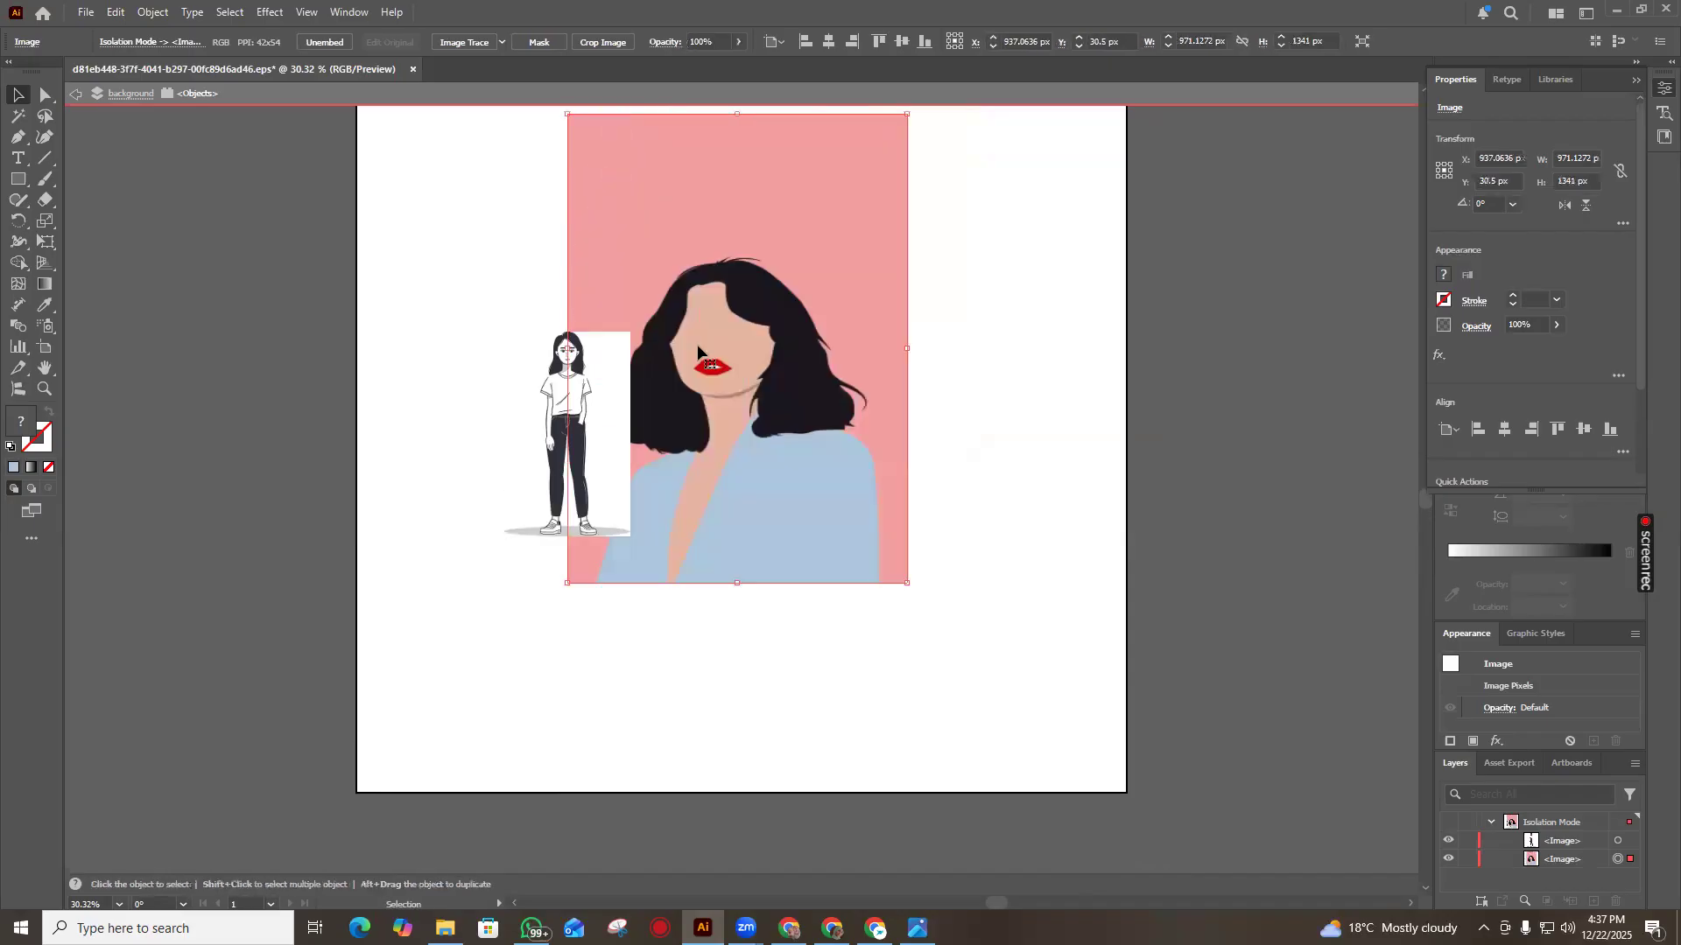
# Lock the poster image in place and select the T-shirt girl drawing
pyautogui.scroll(1, 903, 449)
pyautogui.hotkey('ctrl', '2')
pyautogui.click(587, 428)
pyautogui.moveTo(636, 374); pyautogui.dragTo(1095, 155)
pyautogui.moveTo(874, 270); pyautogui.dragTo(847, 287)
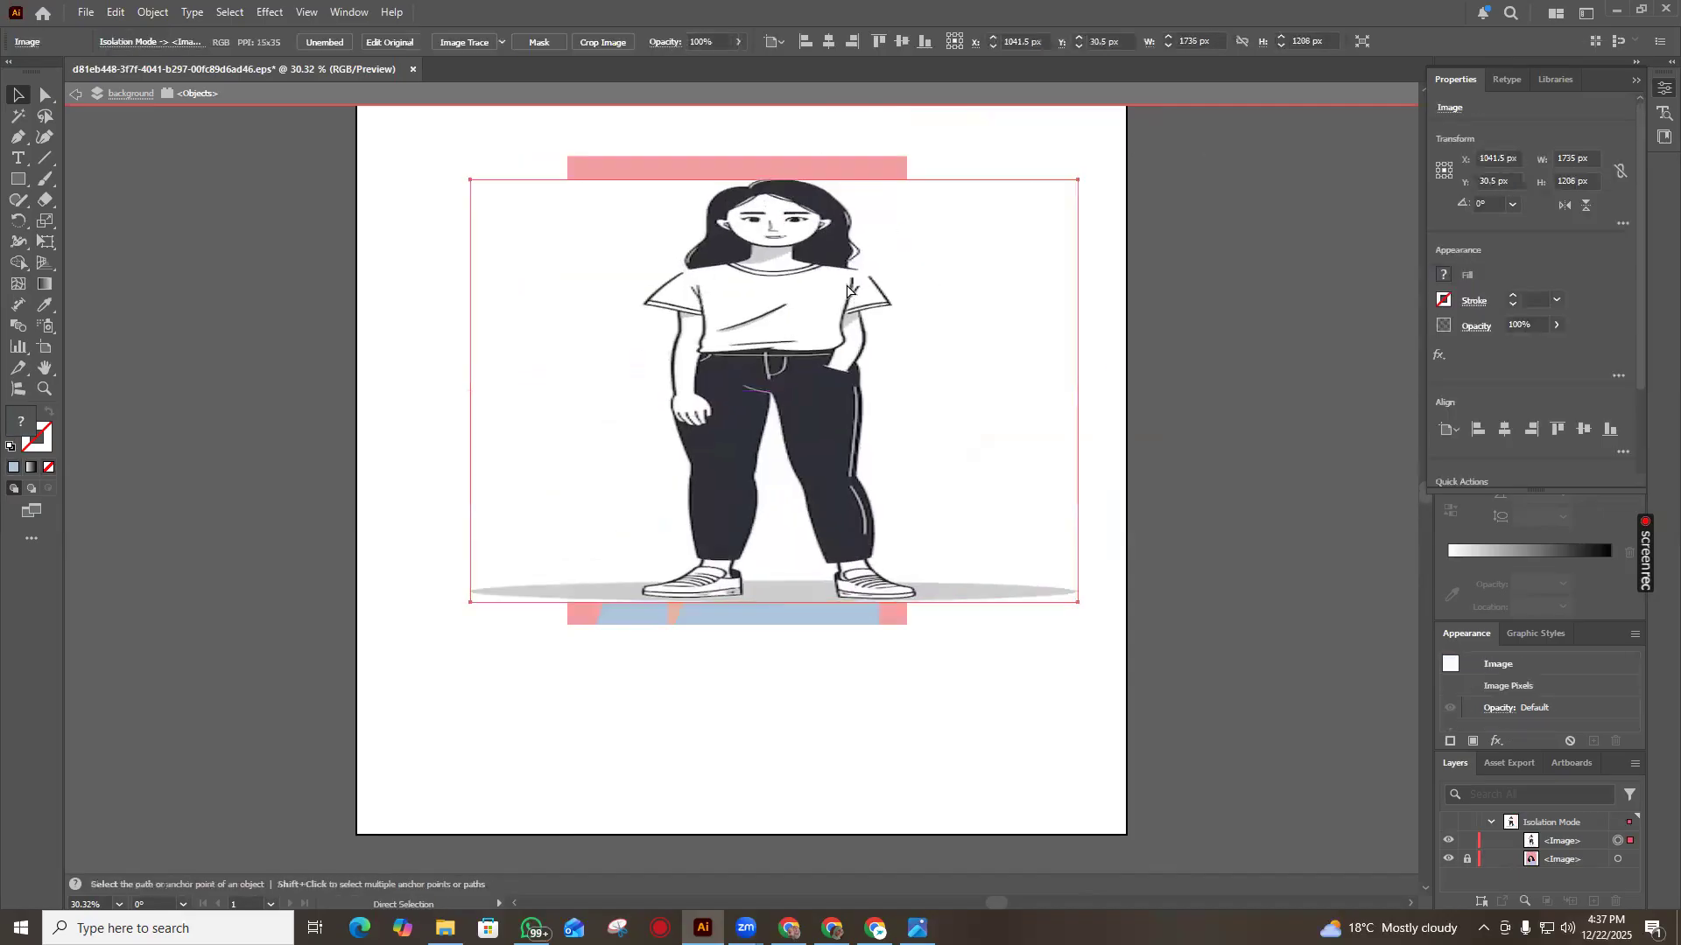
pyautogui.hotkey('ctrl', 'z')
pyautogui.hotkey('ctrl', 'z')
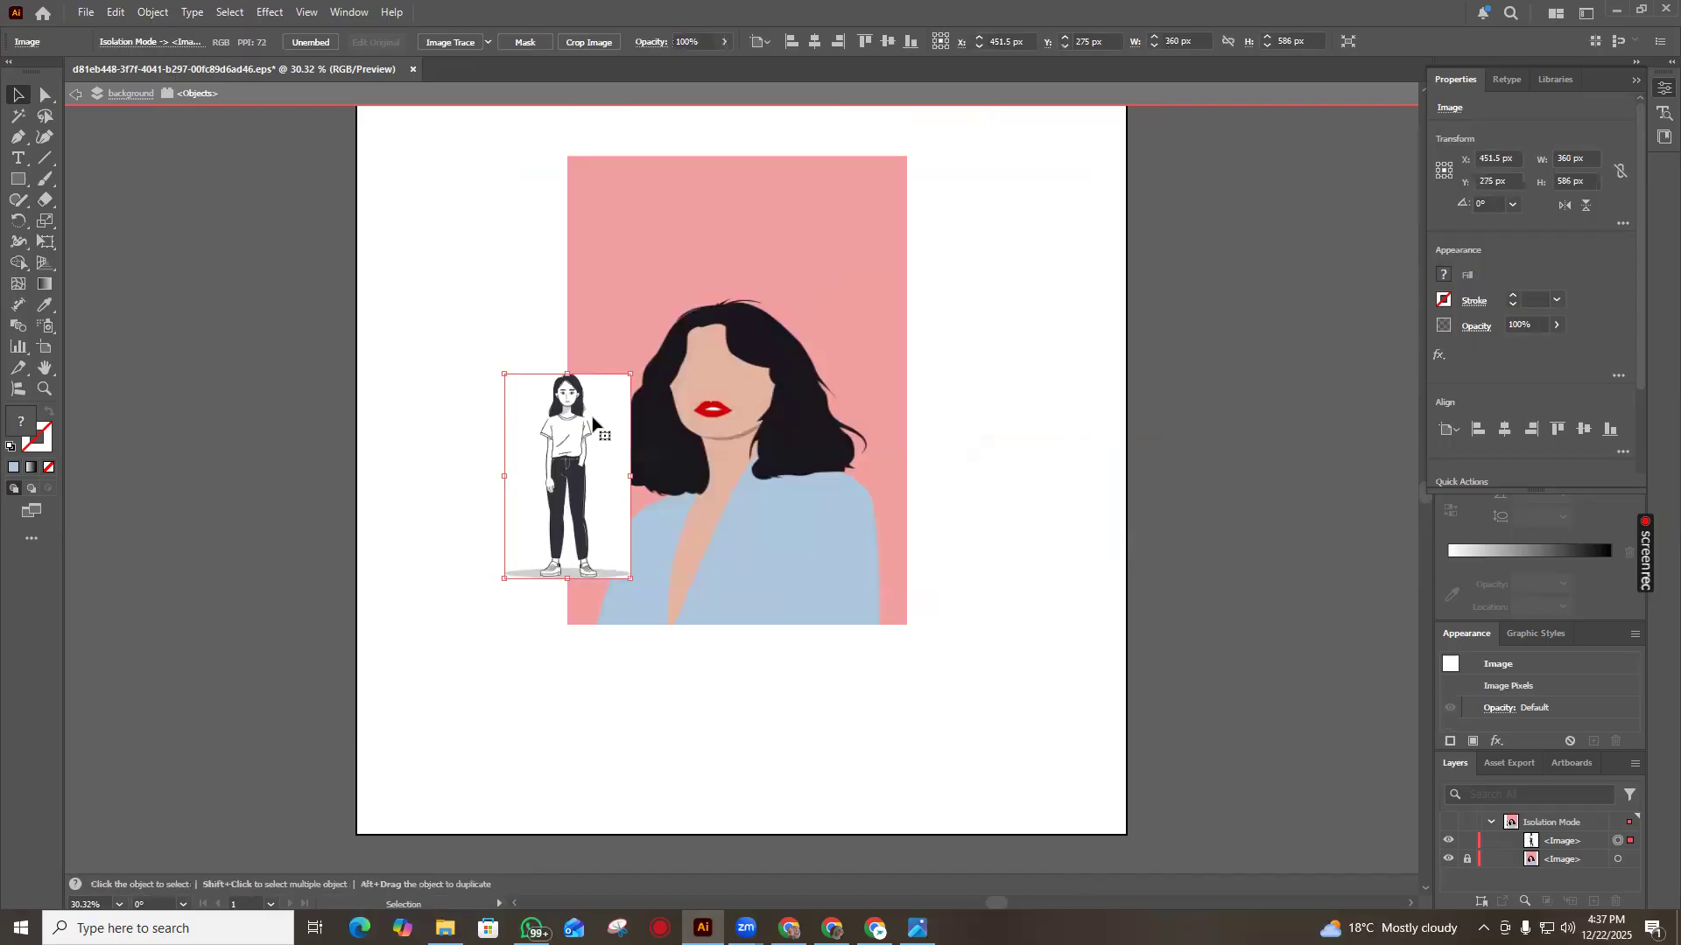
# Enlarge the T-shirt girl drawing to about 1626 × 2648 px and center it horizontally over the poster
pyautogui.moveTo(629, 374); pyautogui.dragTo(899, 229)
pyautogui.moveTo(754, 574); pyautogui.dragTo(1073, 576)
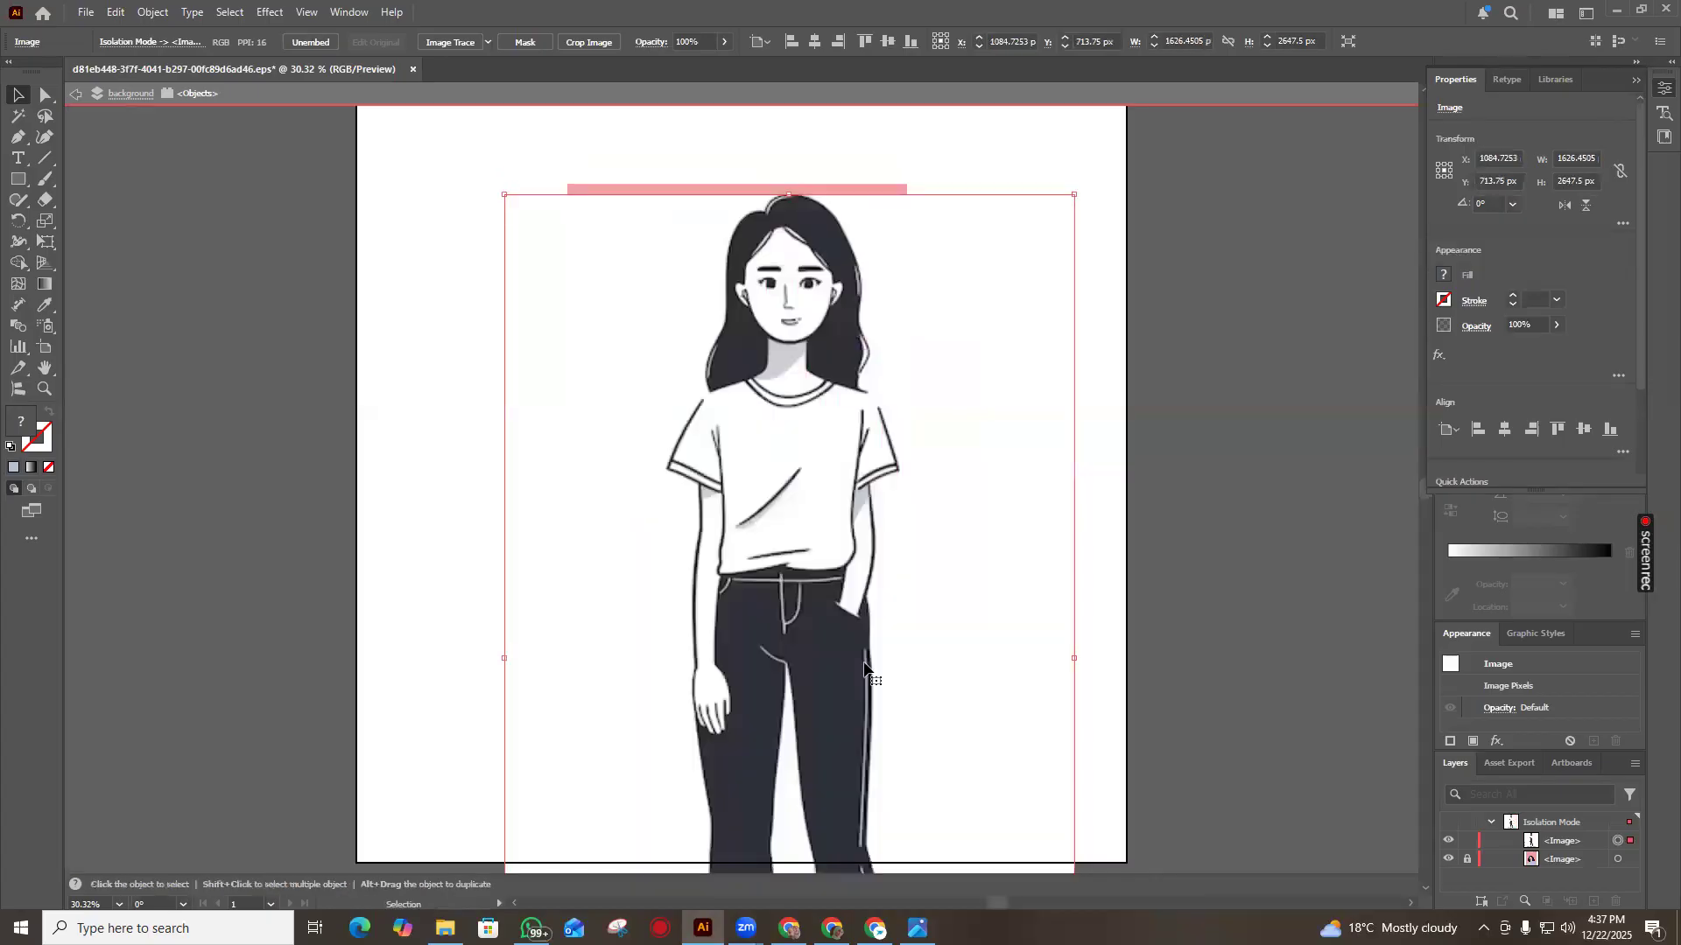
pyautogui.moveTo(861, 380); pyautogui.dragTo(800, 368)
# Reduce the T-shirt girl drawing's opacity to 26% and move it down over the poster woman's head
pyautogui.click(1554, 327)
pyautogui.moveTo(1557, 347); pyautogui.dragTo(1505, 344)
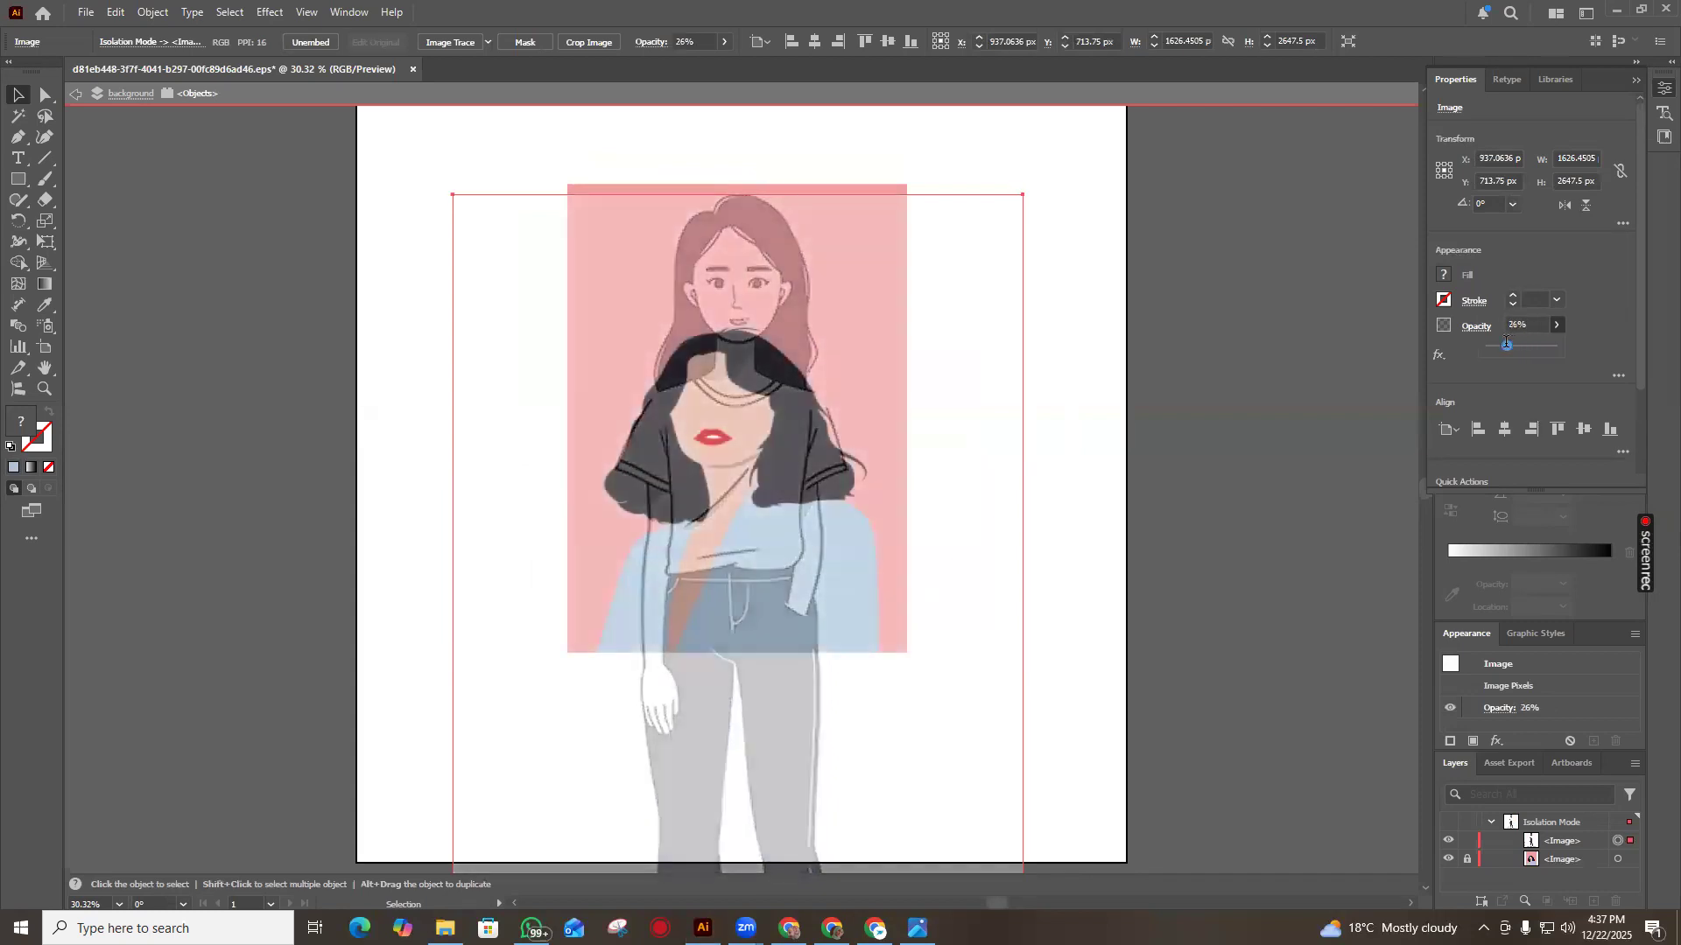
pyautogui.moveTo(950, 508); pyautogui.dragTo(945, 631)
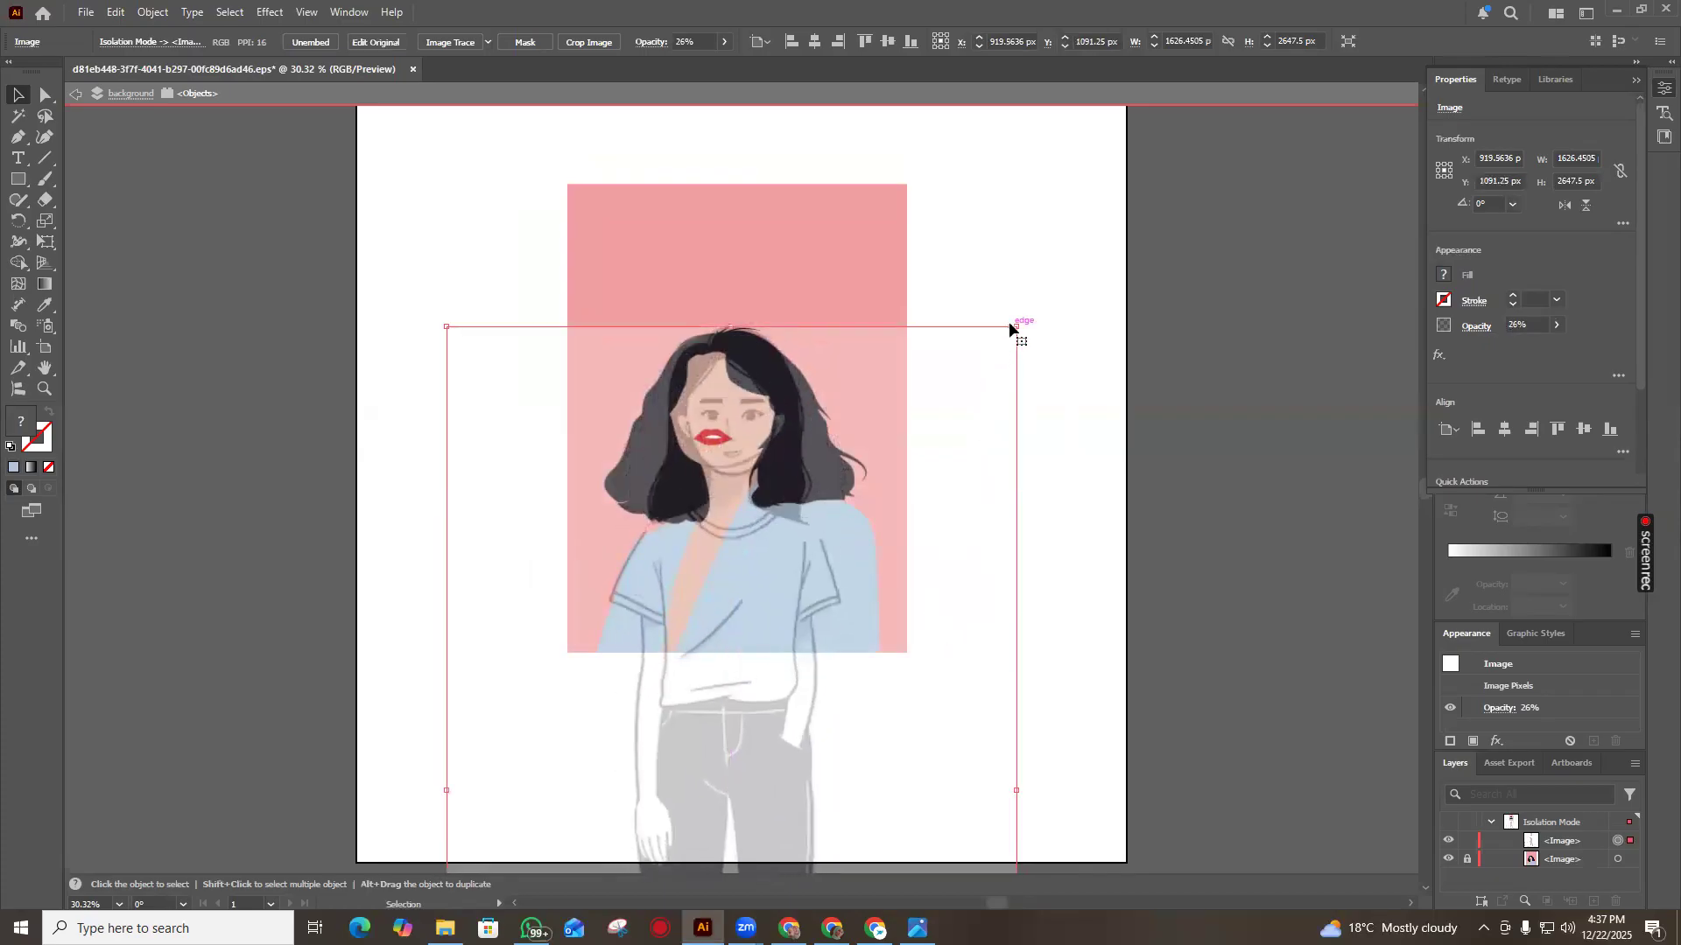
# Enlarge the faded drawing slightly, rotate it to about 1.2°, and reposition it over the poster woman
pyautogui.moveTo(1022, 331); pyautogui.dragTo(1049, 313)
pyautogui.moveTo(974, 389)
pyautogui.mouseDown()
pyautogui.moveTo(953, 390)
pyautogui.moveTo(960, 409)
pyautogui.mouseUp()
pyautogui.moveTo(1044, 326)
pyautogui.mouseDown()
pyautogui.moveTo(1029, 308)
pyautogui.moveTo(1022, 331)
pyautogui.mouseUp()
pyautogui.moveTo(893, 528)
pyautogui.mouseDown()
pyautogui.moveTo(949, 488)
pyautogui.moveTo(901, 529)
pyautogui.mouseUp()
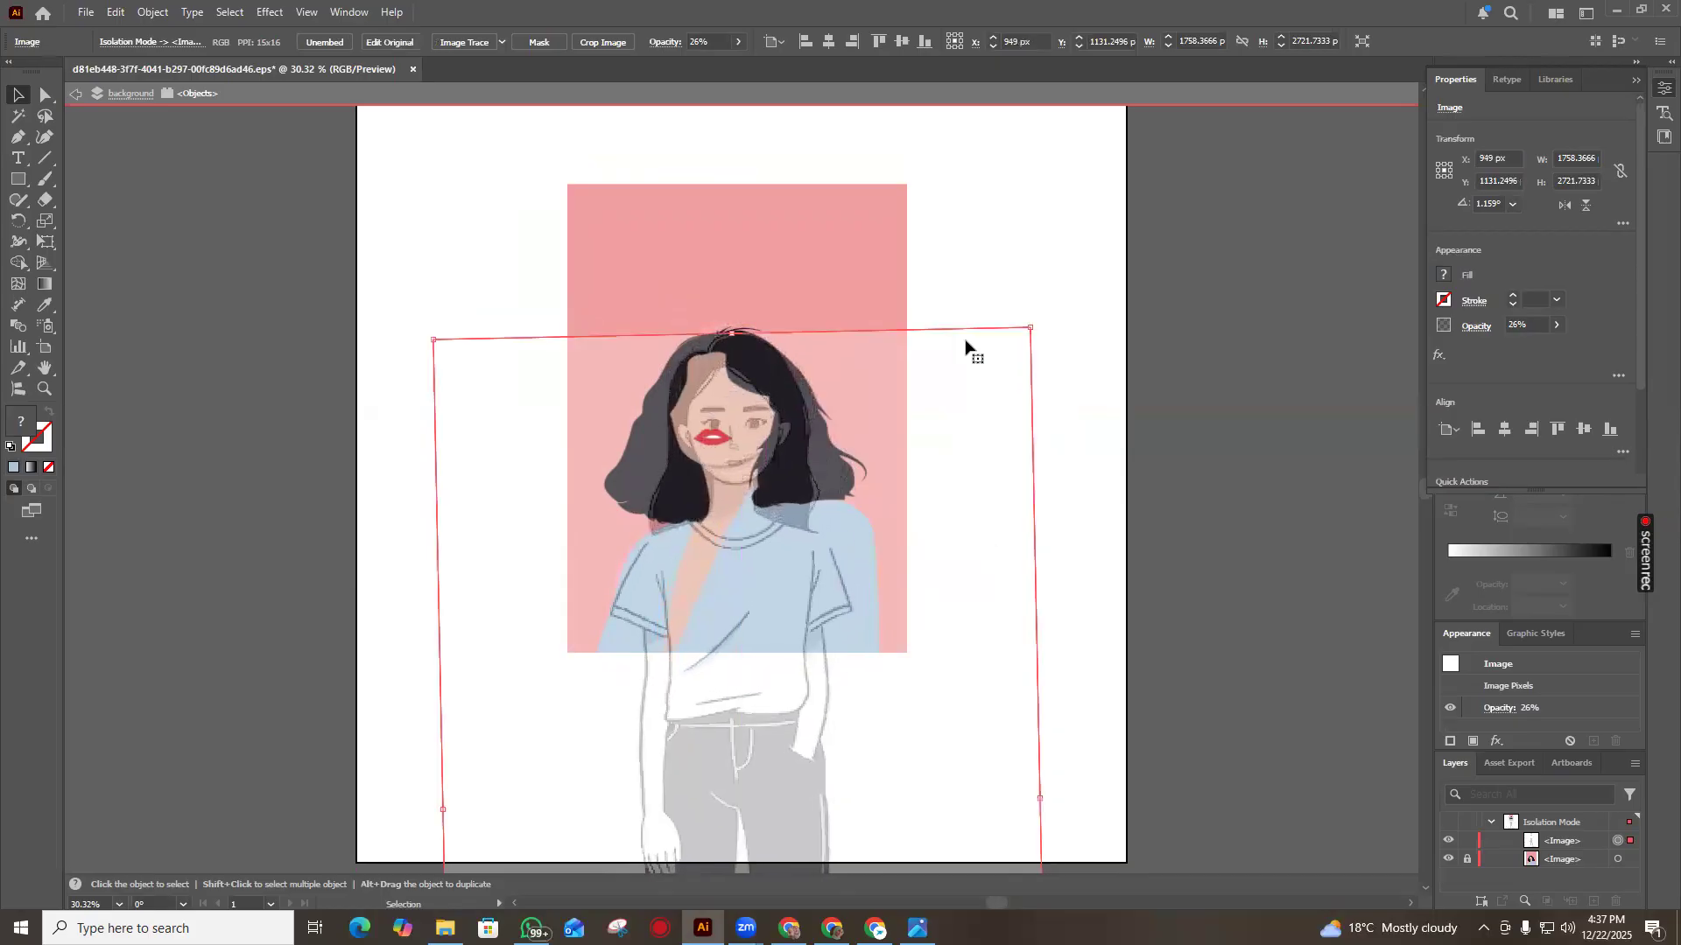
# Tilt the faded drawing to about 4.9° and adjust its size and position to match the woman's head and shoulders
pyautogui.moveTo(1032, 320); pyautogui.dragTo(1032, 320)
pyautogui.moveTo(1032, 321)
pyautogui.mouseDown()
pyautogui.moveTo(1005, 292)
pyautogui.moveTo(1002, 309)
pyautogui.moveTo(1035, 294)
pyautogui.mouseUp()
pyautogui.moveTo(898, 444); pyautogui.dragTo(905, 450)
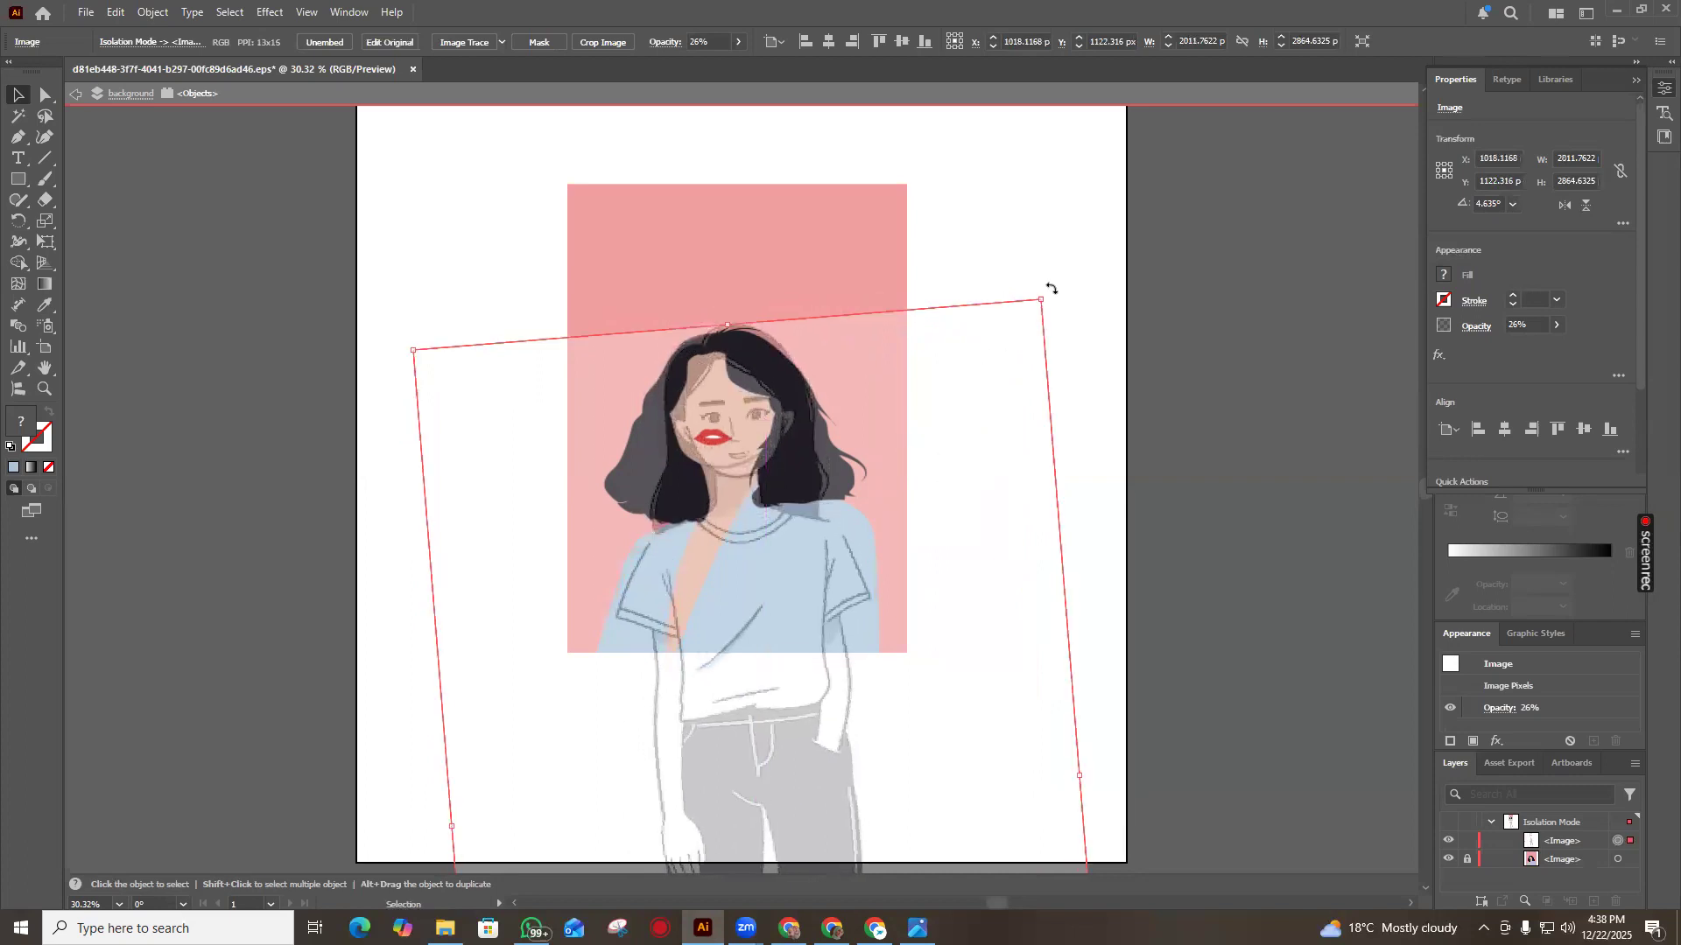
pyautogui.moveTo(1052, 288); pyautogui.dragTo(1050, 288)
pyautogui.moveTo(993, 352); pyautogui.dragTo(1045, 327)
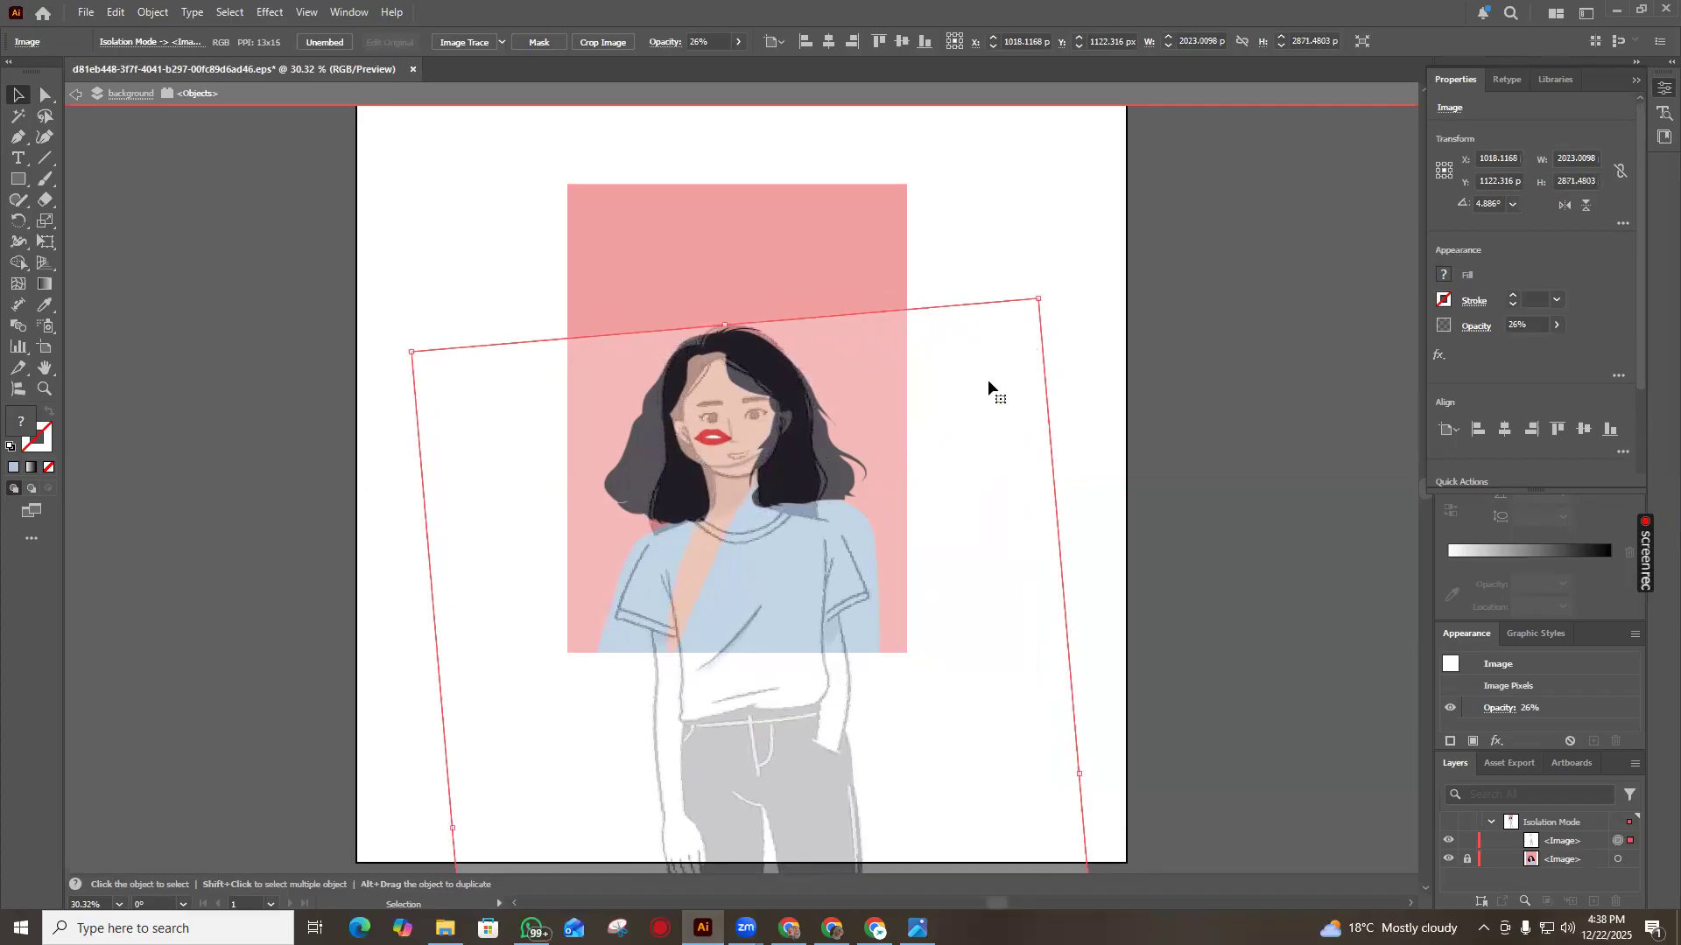
# Lock the faded T-shirt girl drawing in place
pyautogui.press('a')
pyautogui.hotkey('ctrl', '2')
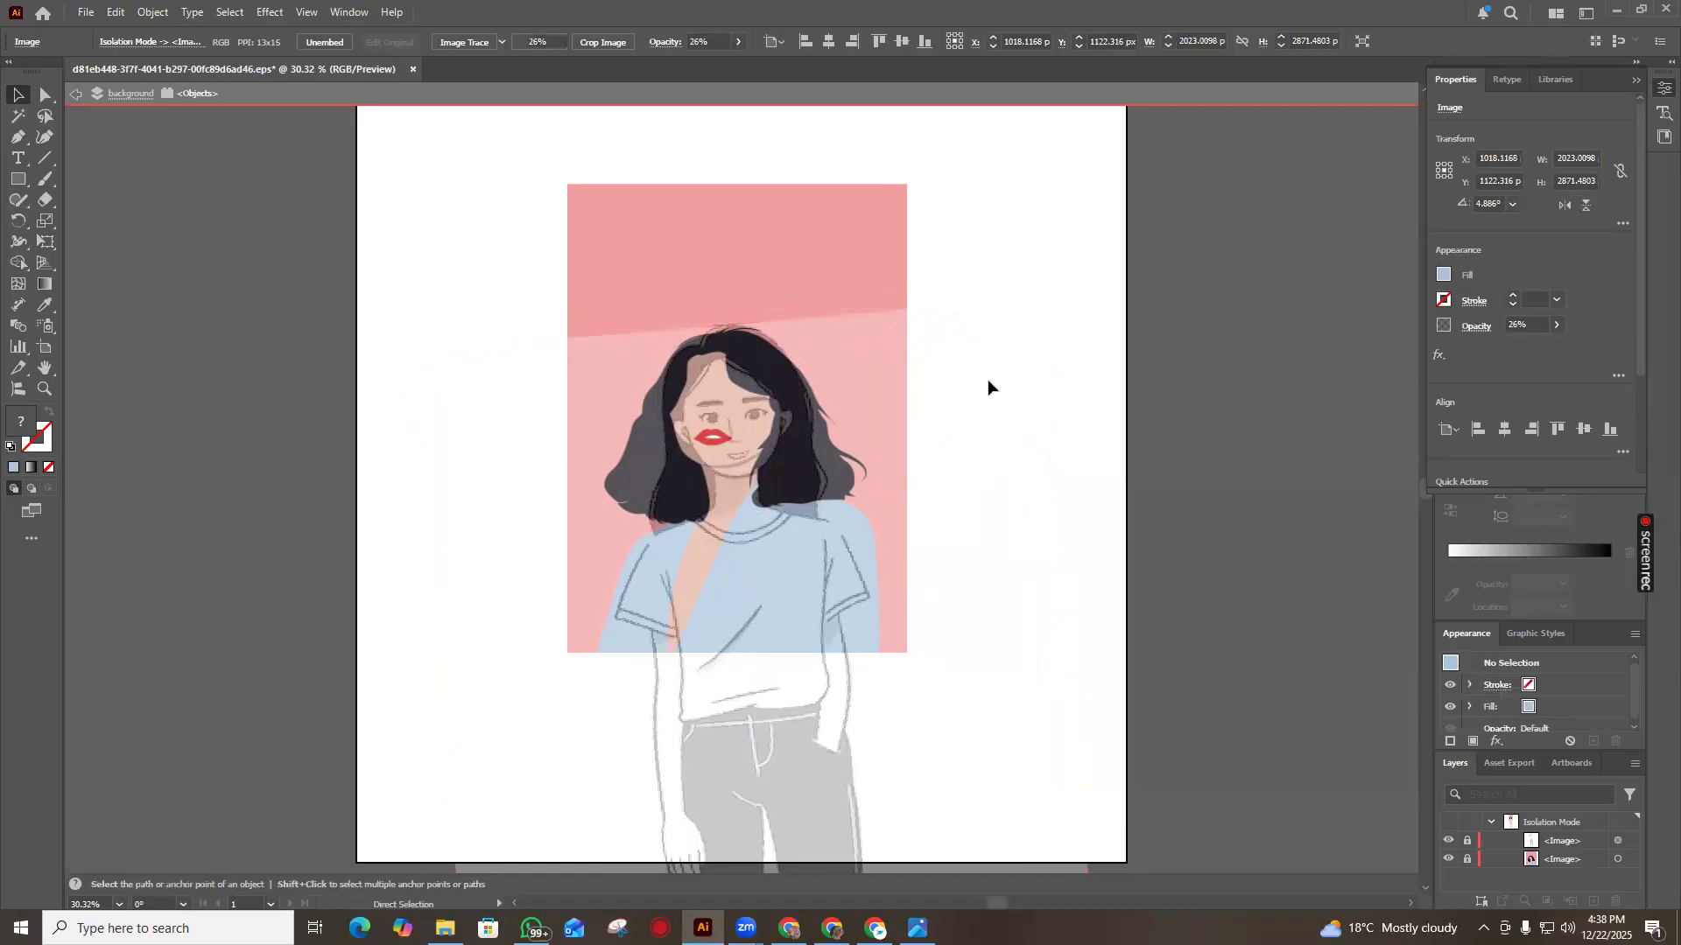
pyautogui.press('v')
# Draw a curved three-point path for the T-shirt's neckline with the Curvature tool and move it down onto the collar
pyautogui.click(44, 137)
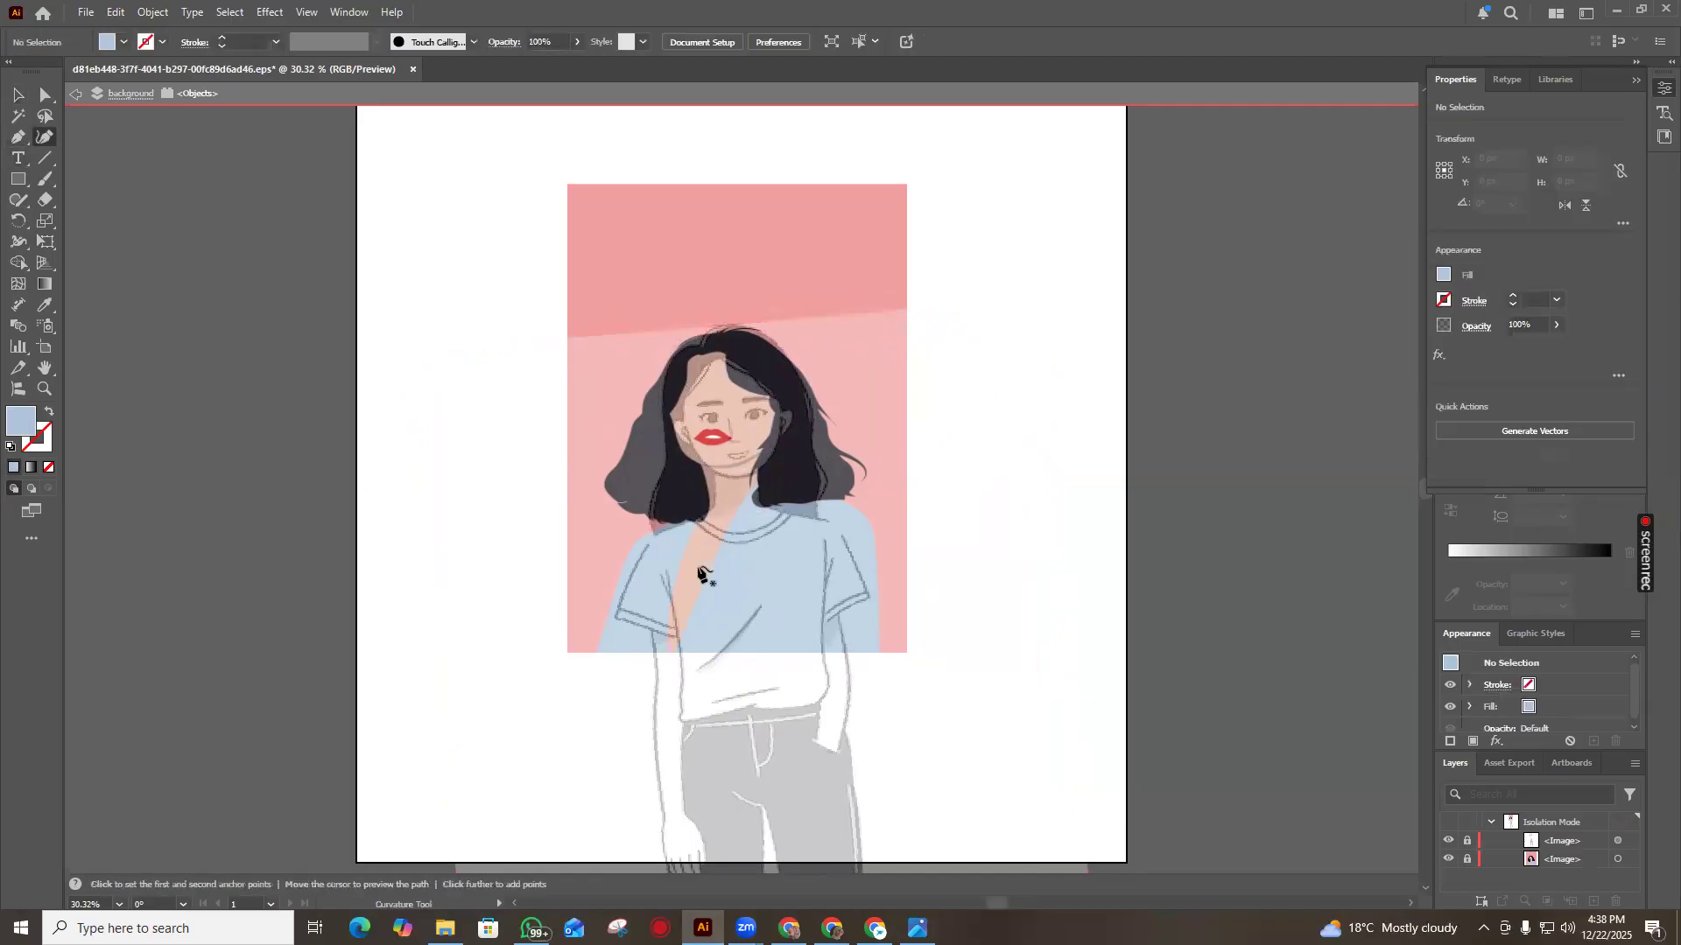
pyautogui.click(698, 519)
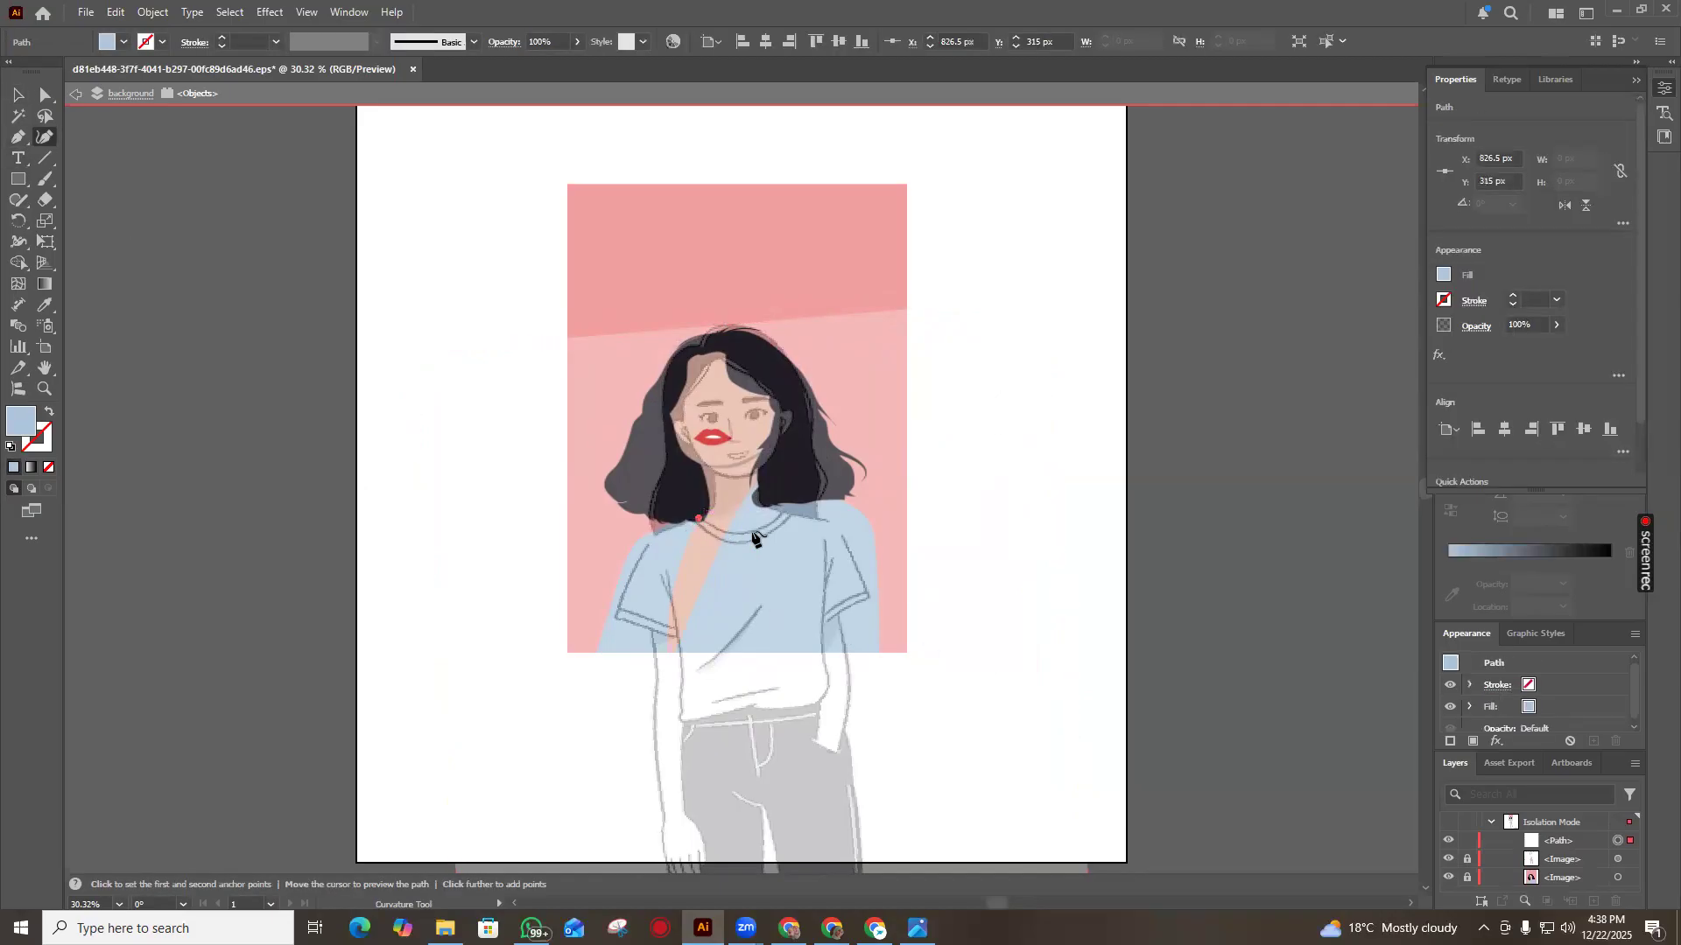
pyautogui.click(780, 513)
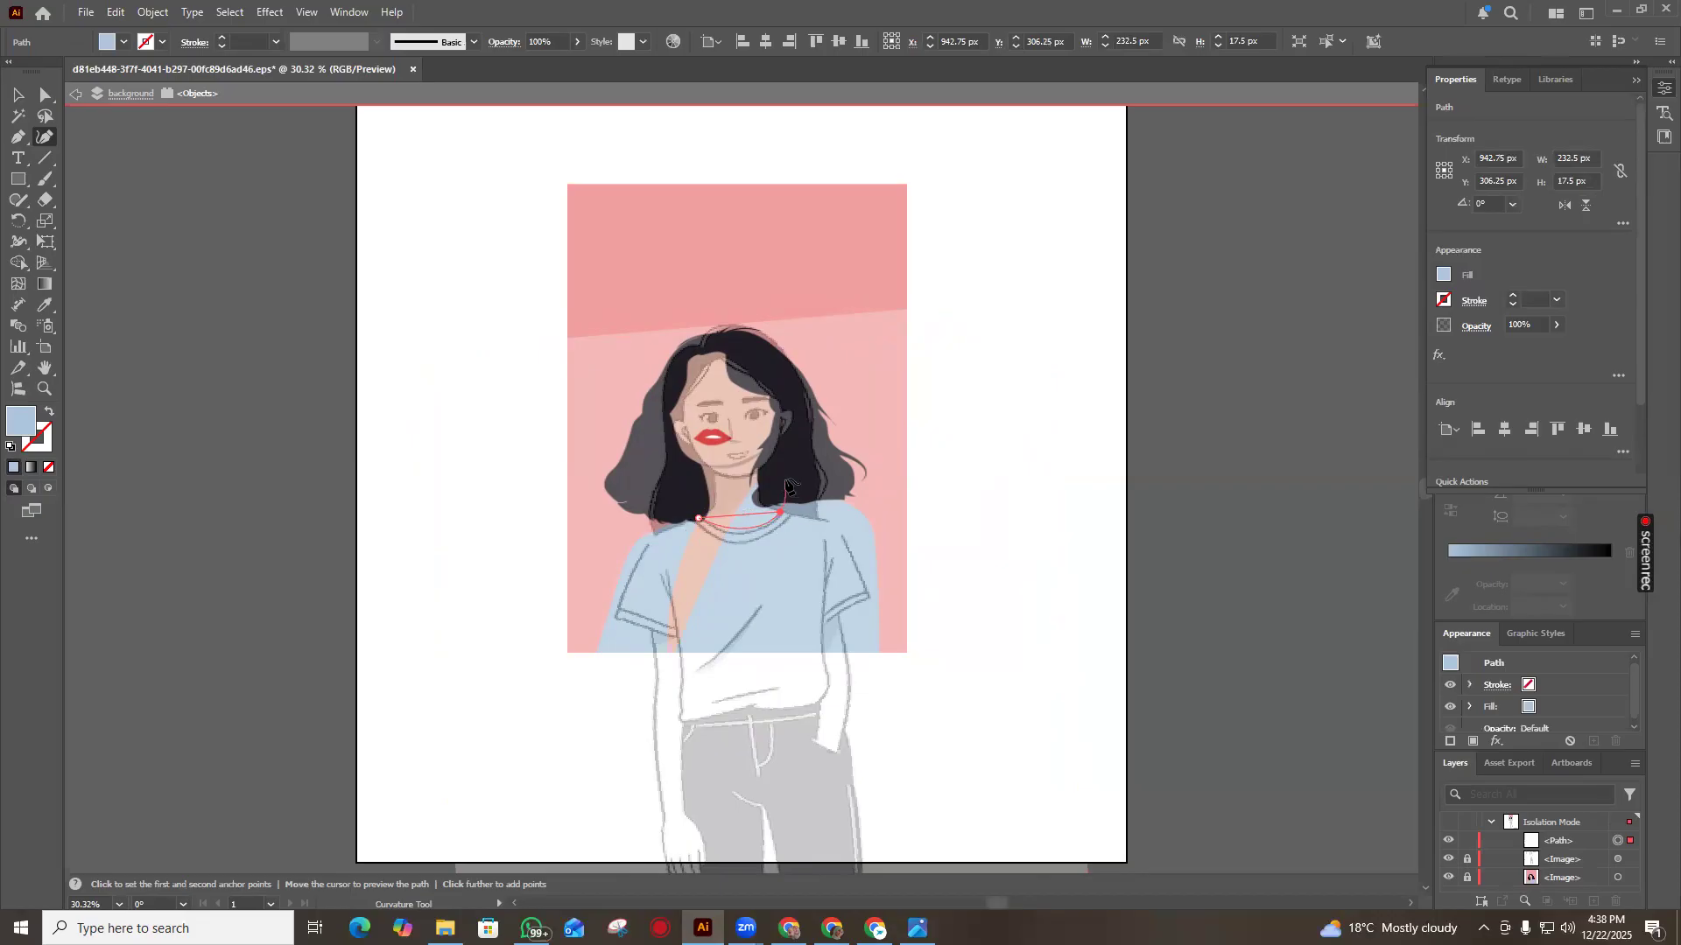
pyautogui.click(785, 479)
pyautogui.click(18, 94)
pyautogui.moveTo(788, 537); pyautogui.dragTo(721, 523)
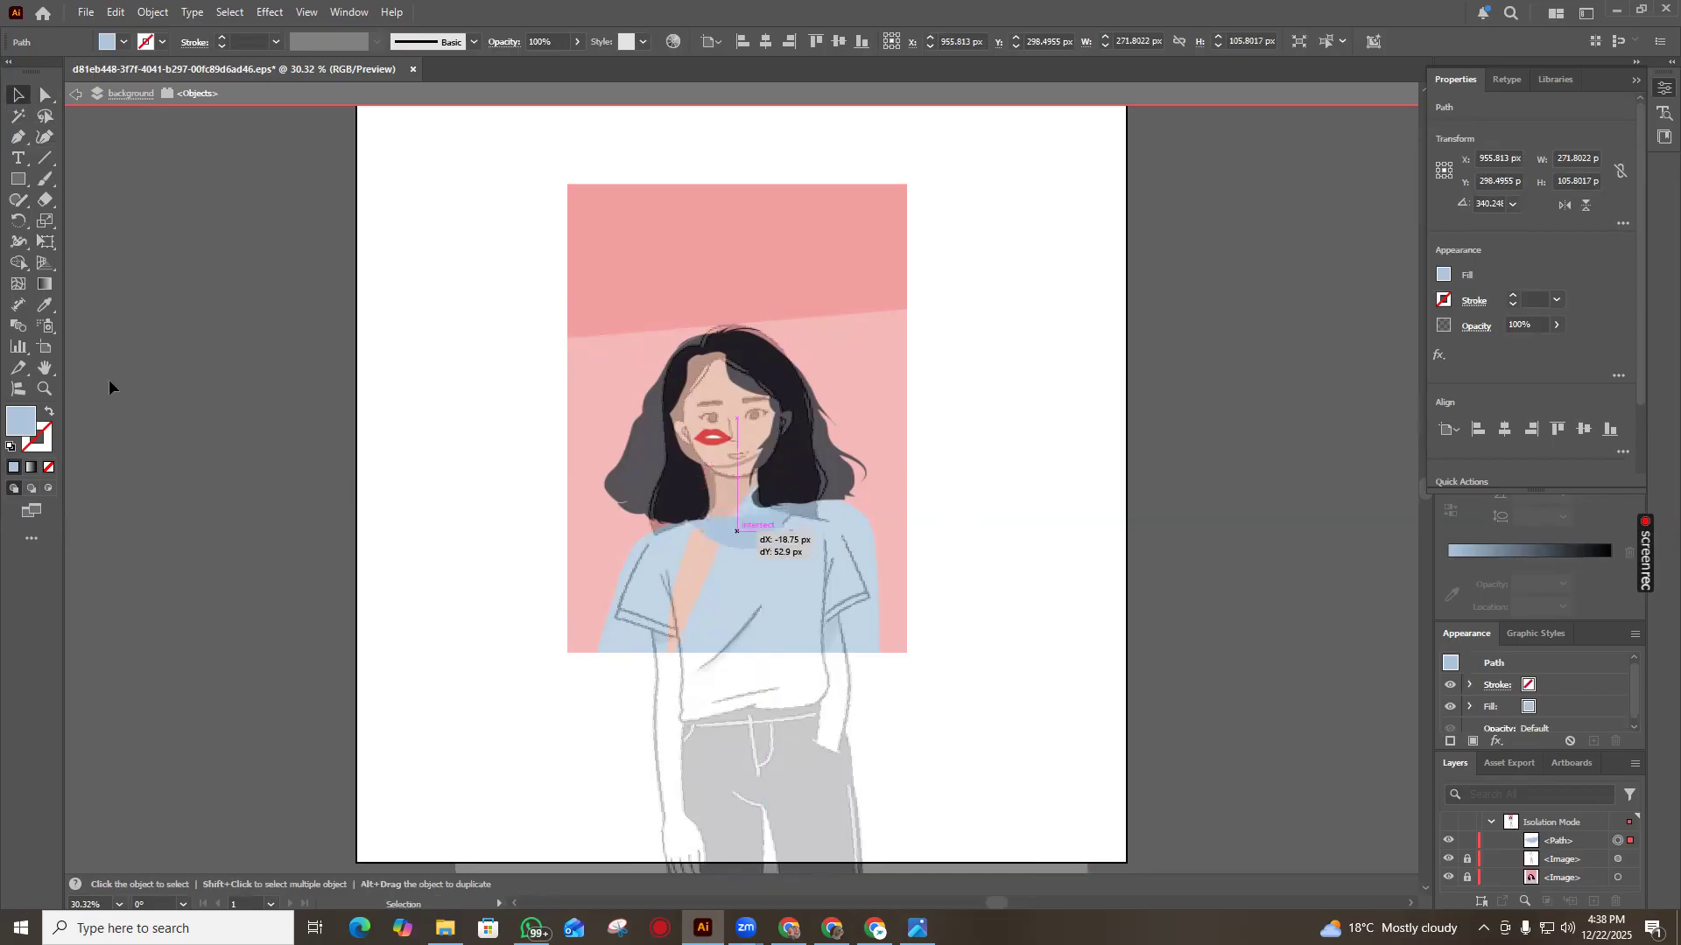
# Give the neckline path no fill and a 1 pt red stroke in colour #D11515
pyautogui.click(45, 412)
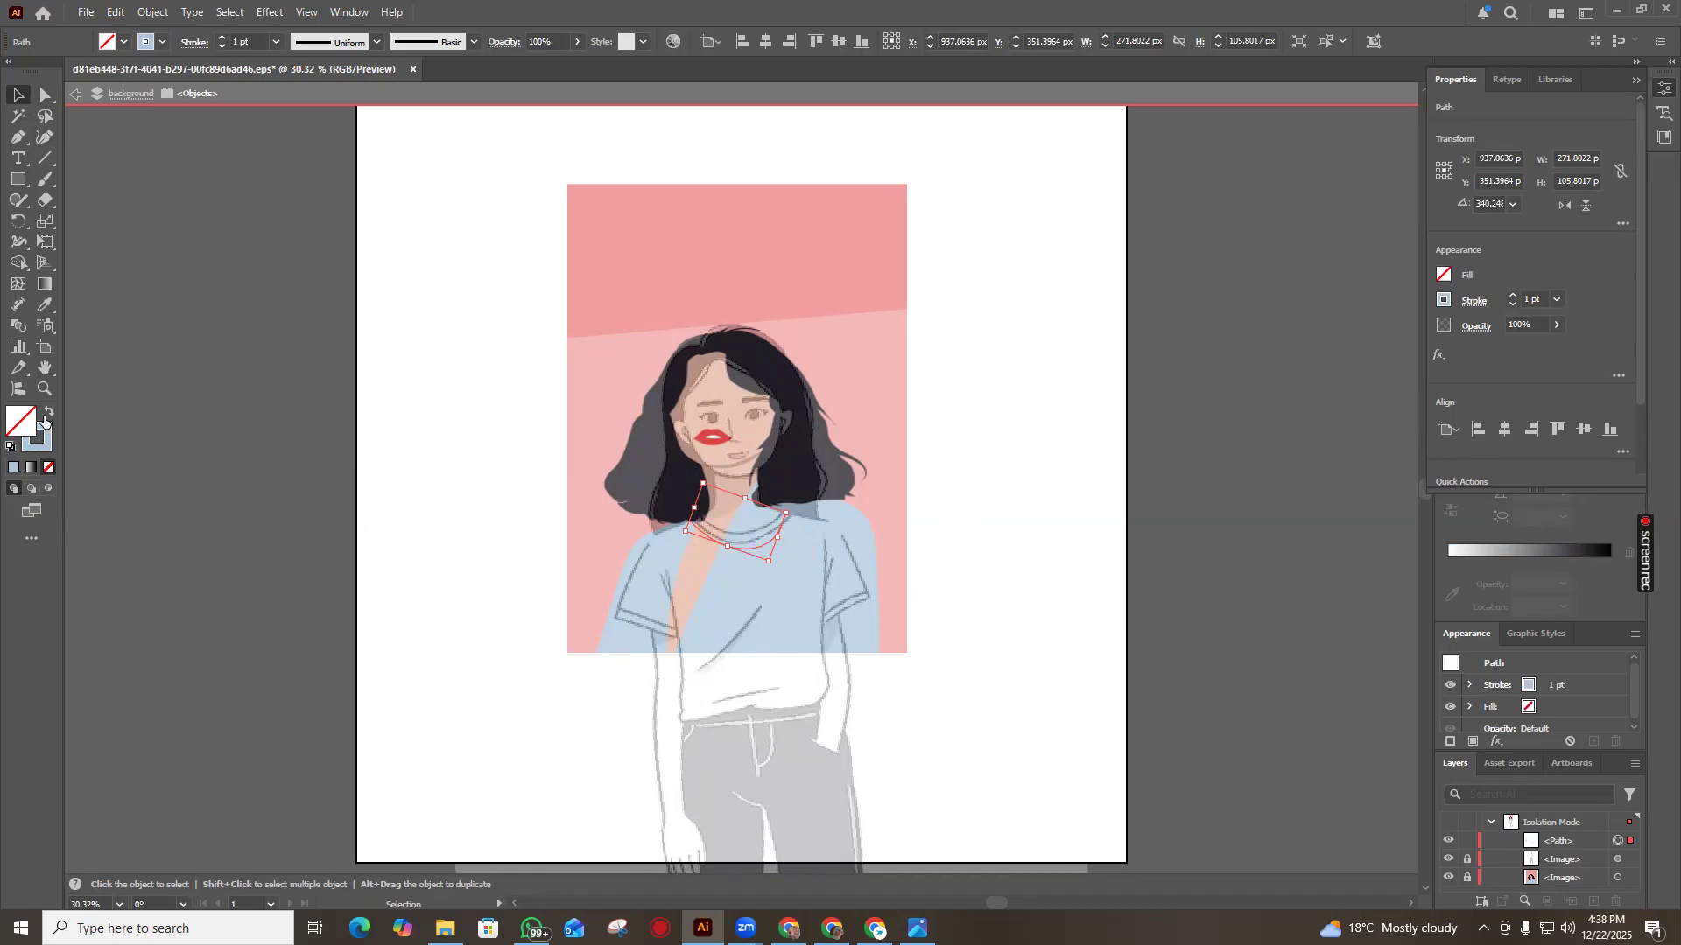
pyautogui.doubleClick(18, 423)
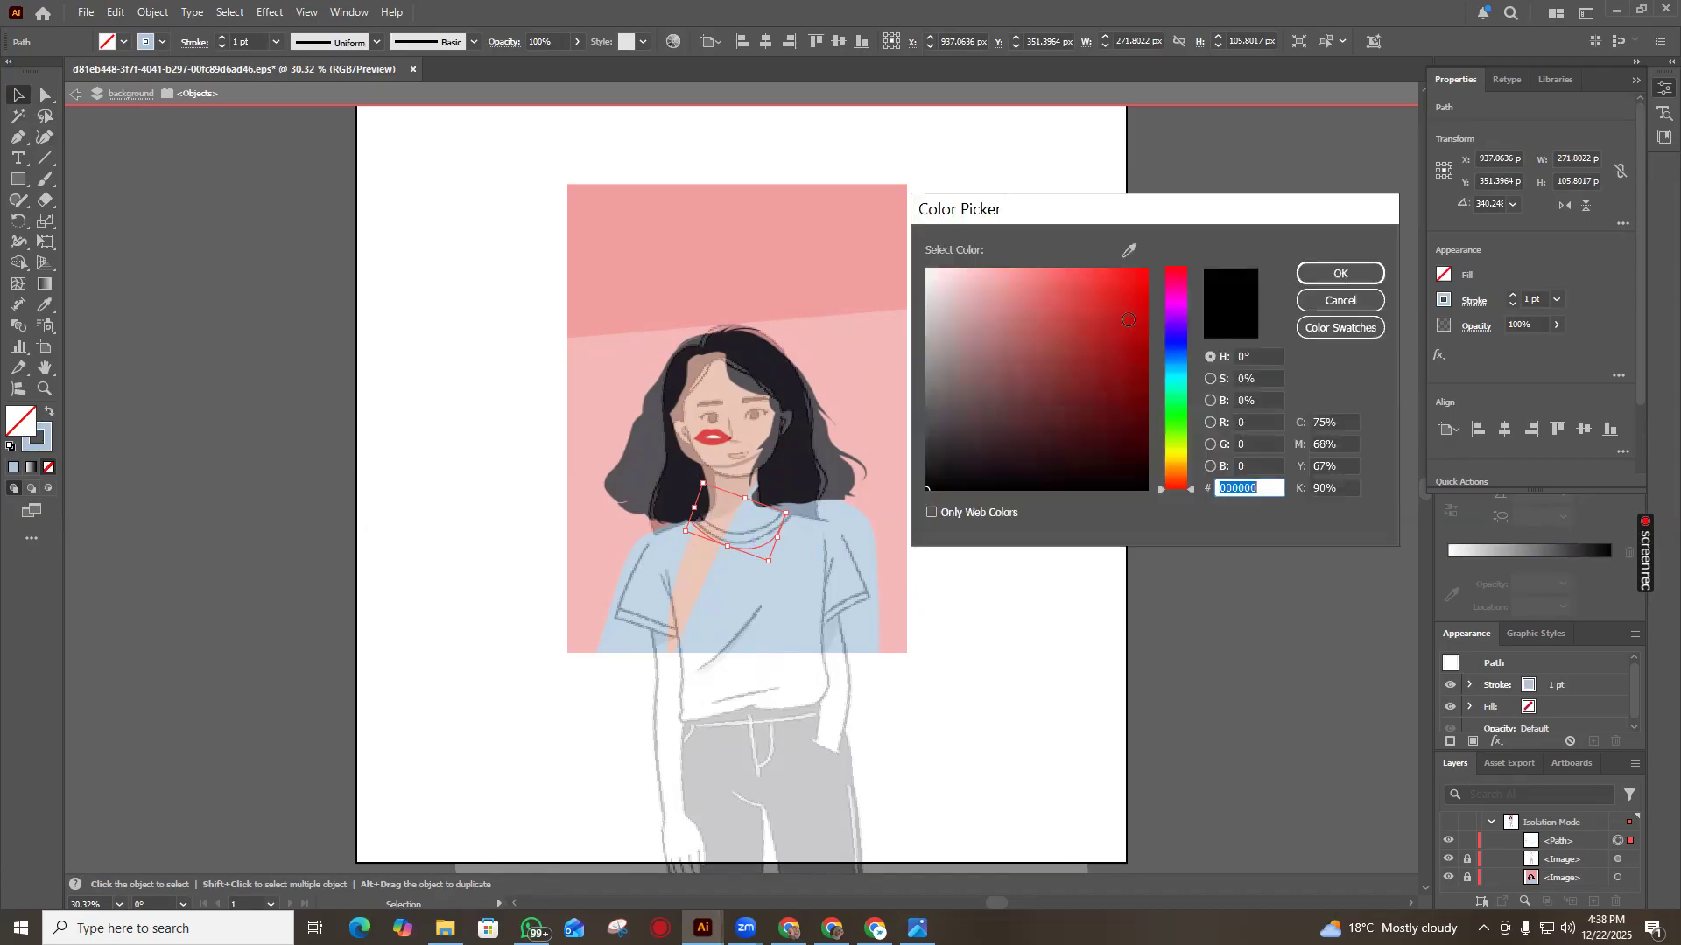
pyautogui.click(1126, 308)
pyautogui.hotkey('shift', 'x')
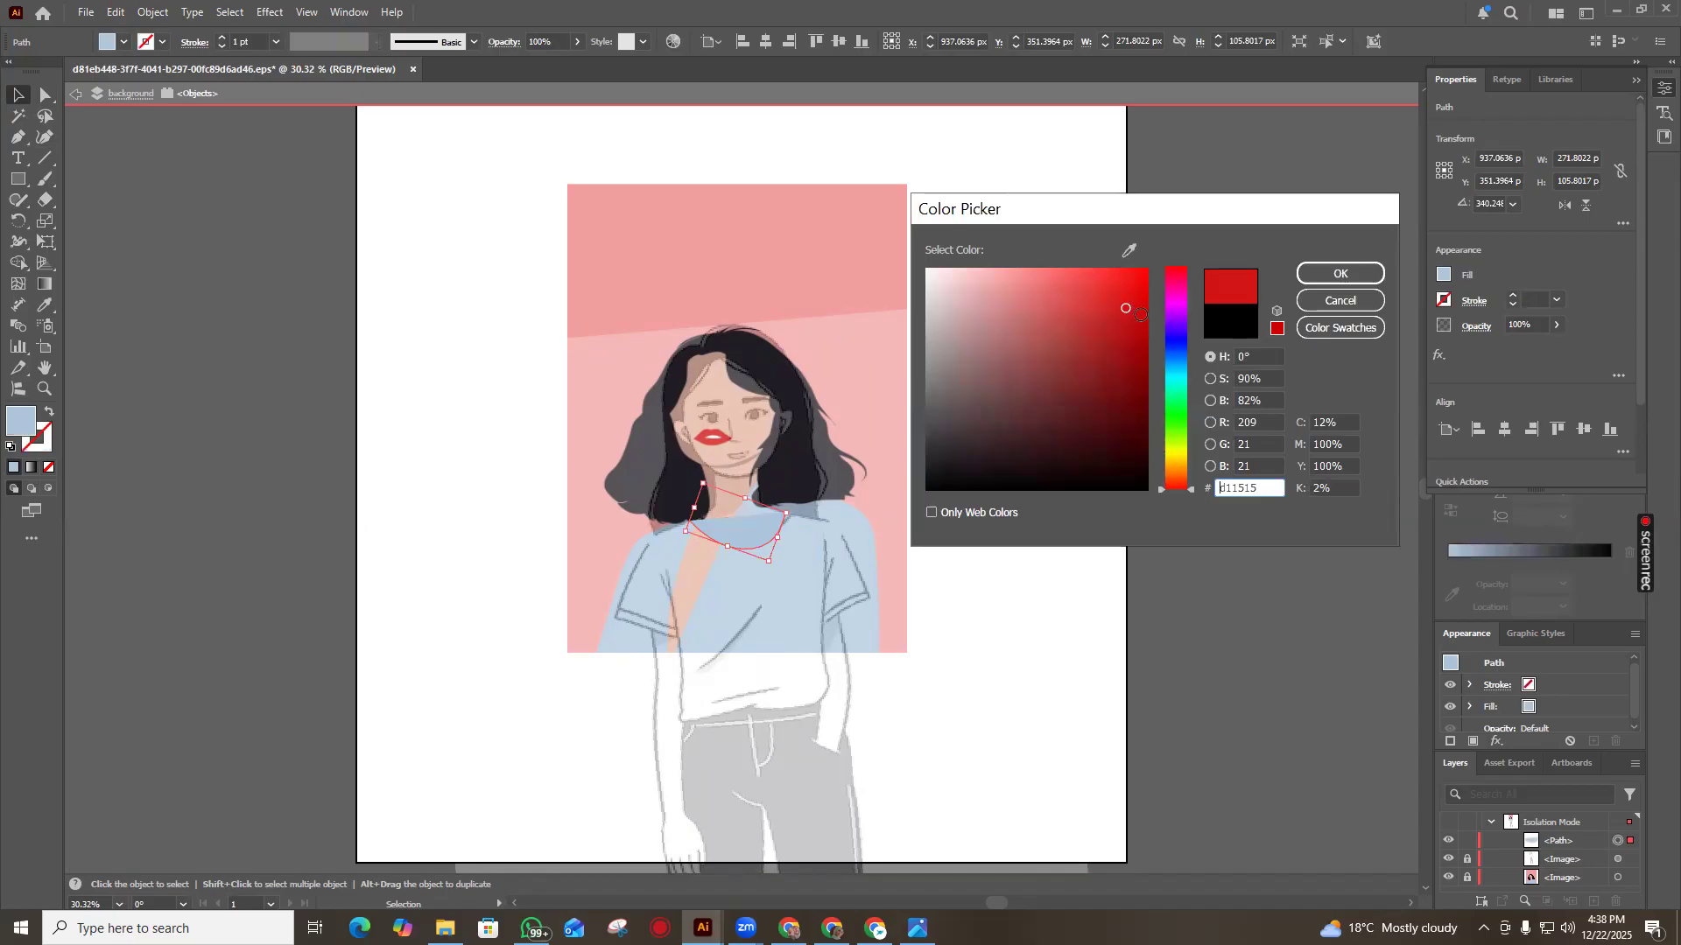
pyautogui.click(1348, 276)
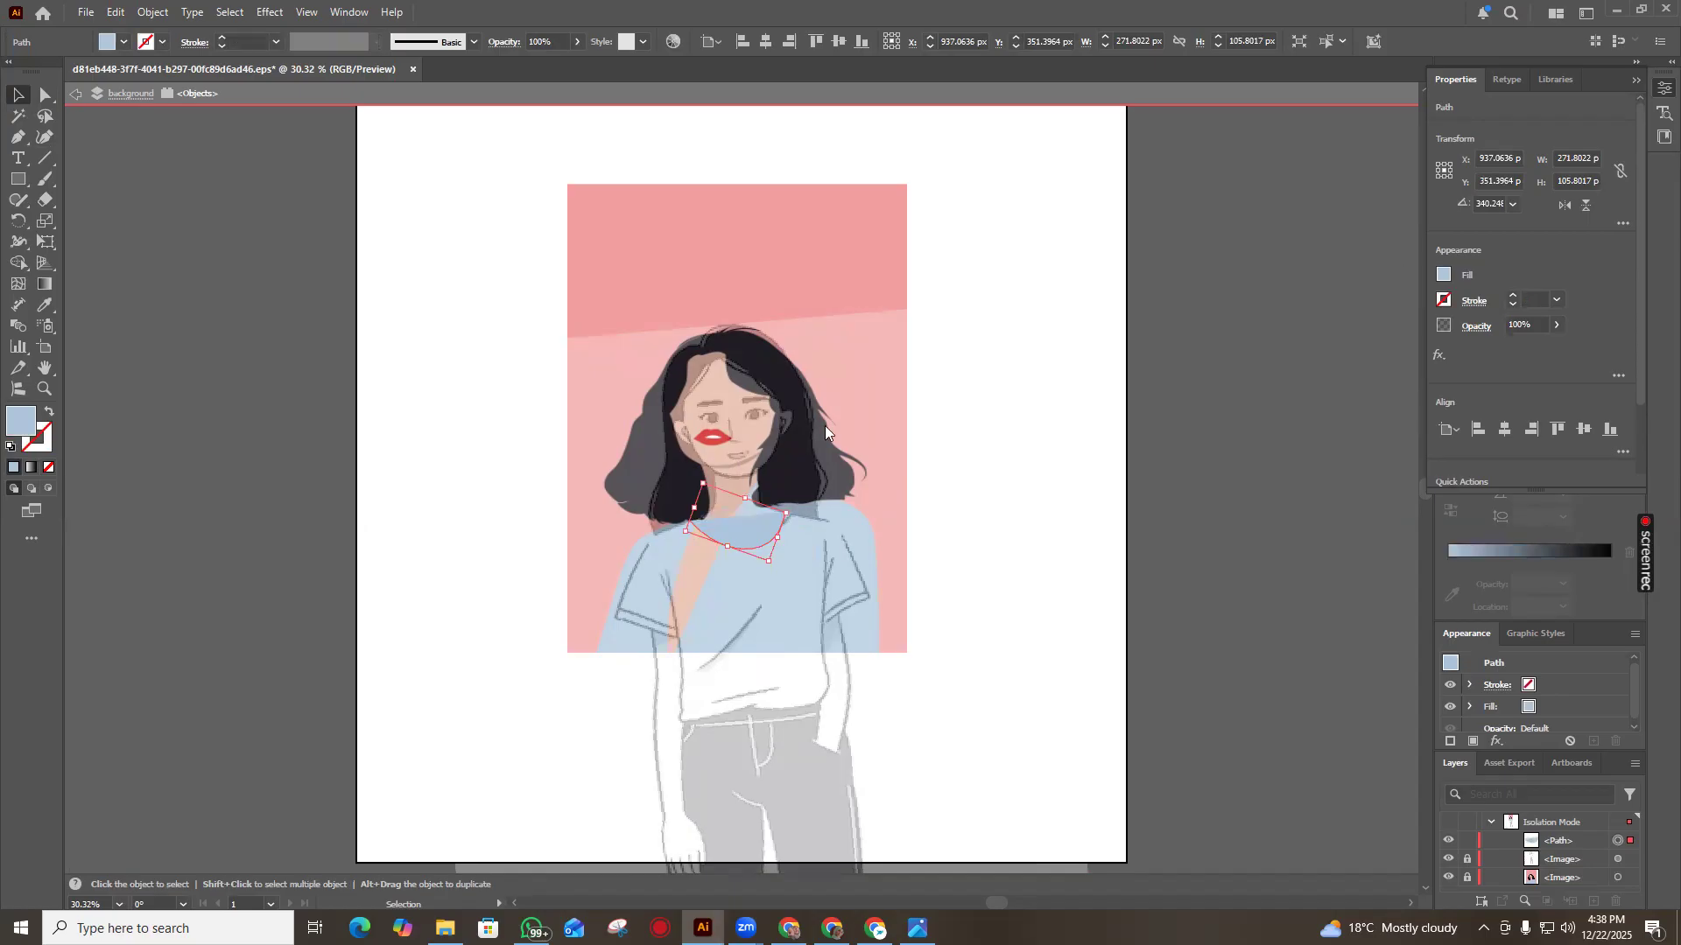
pyautogui.click(50, 411)
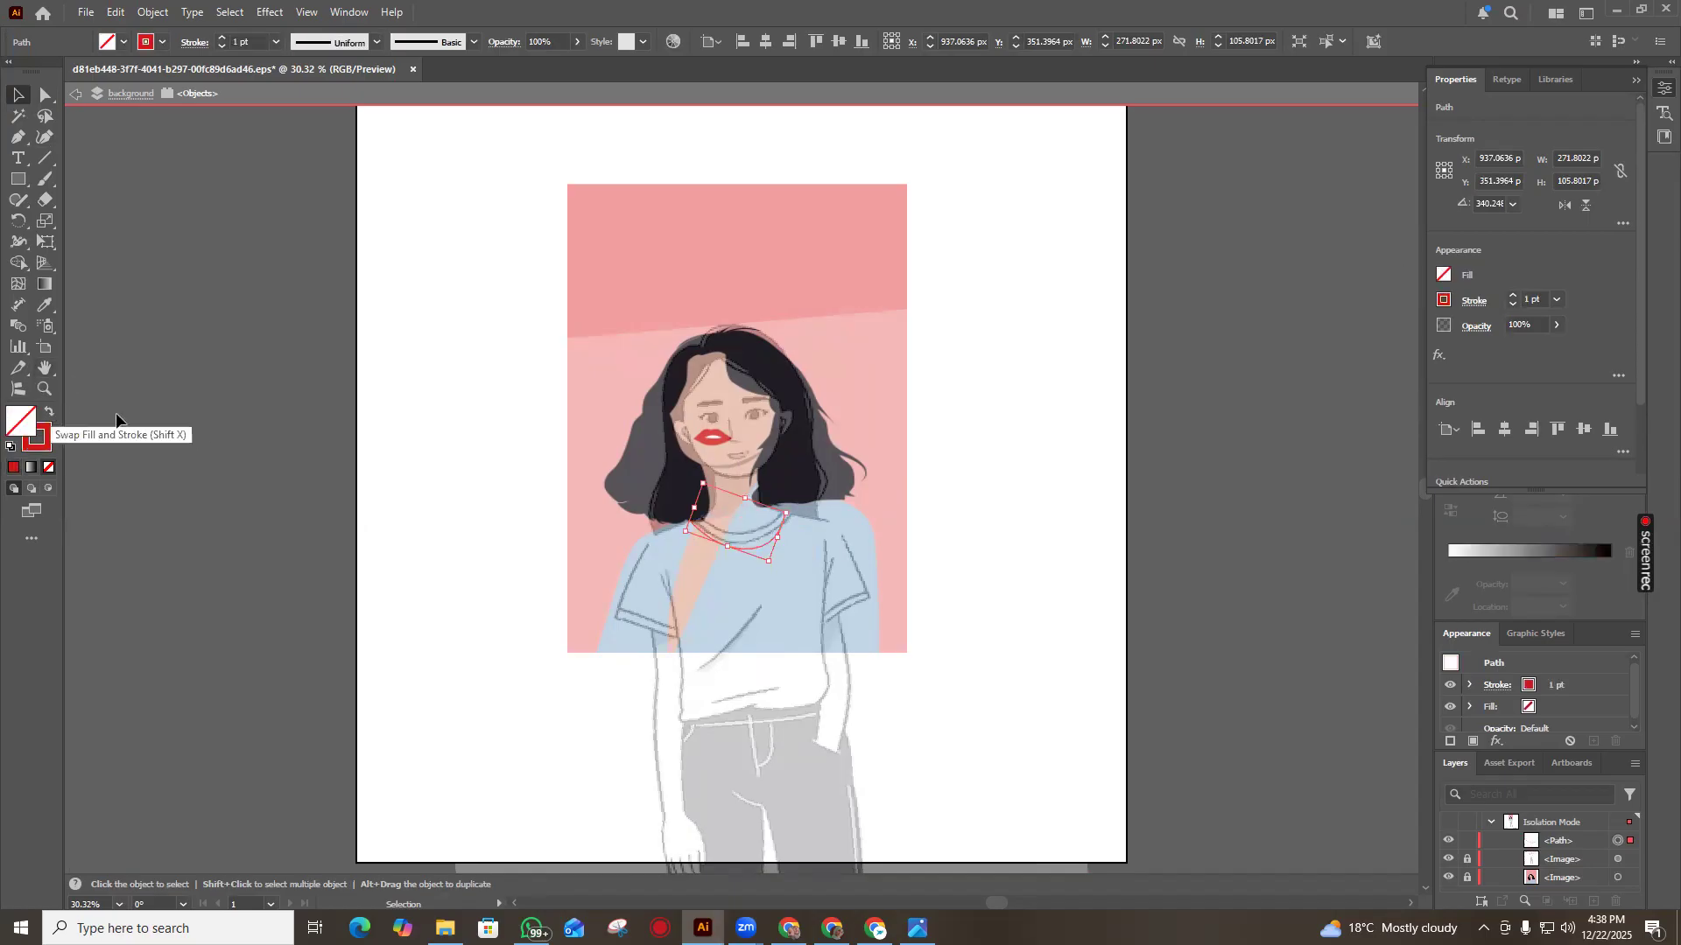
# Set the neckline path's stroke weight to 9 pt
pyautogui.click(1555, 301)
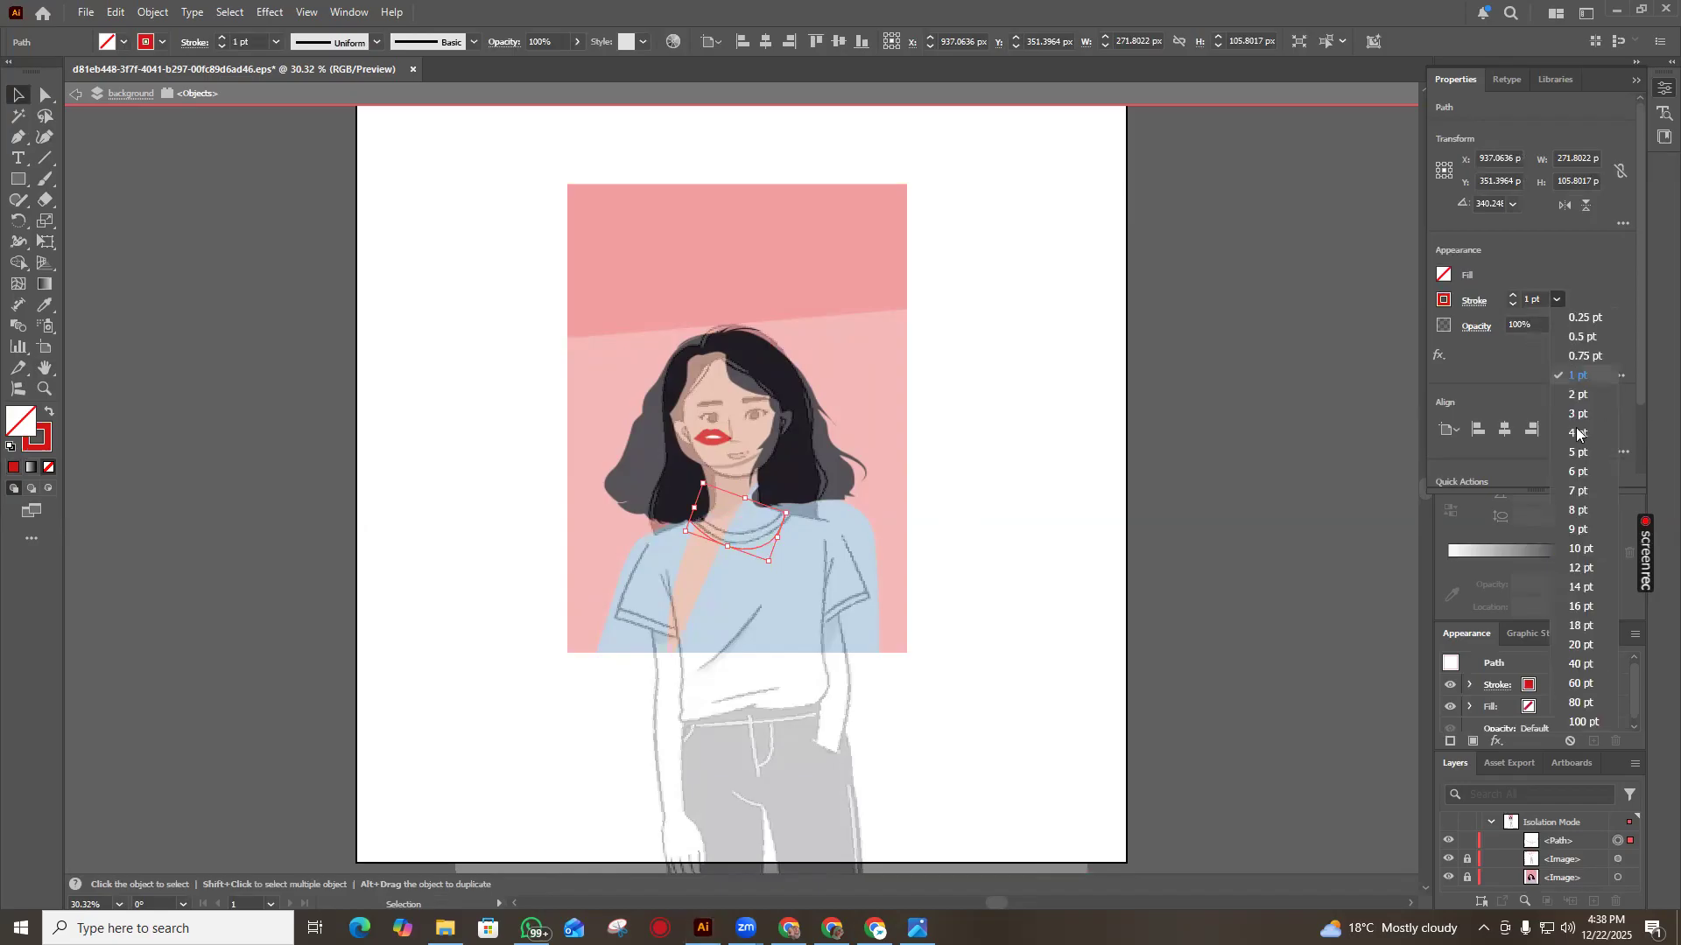
pyautogui.click(1599, 534)
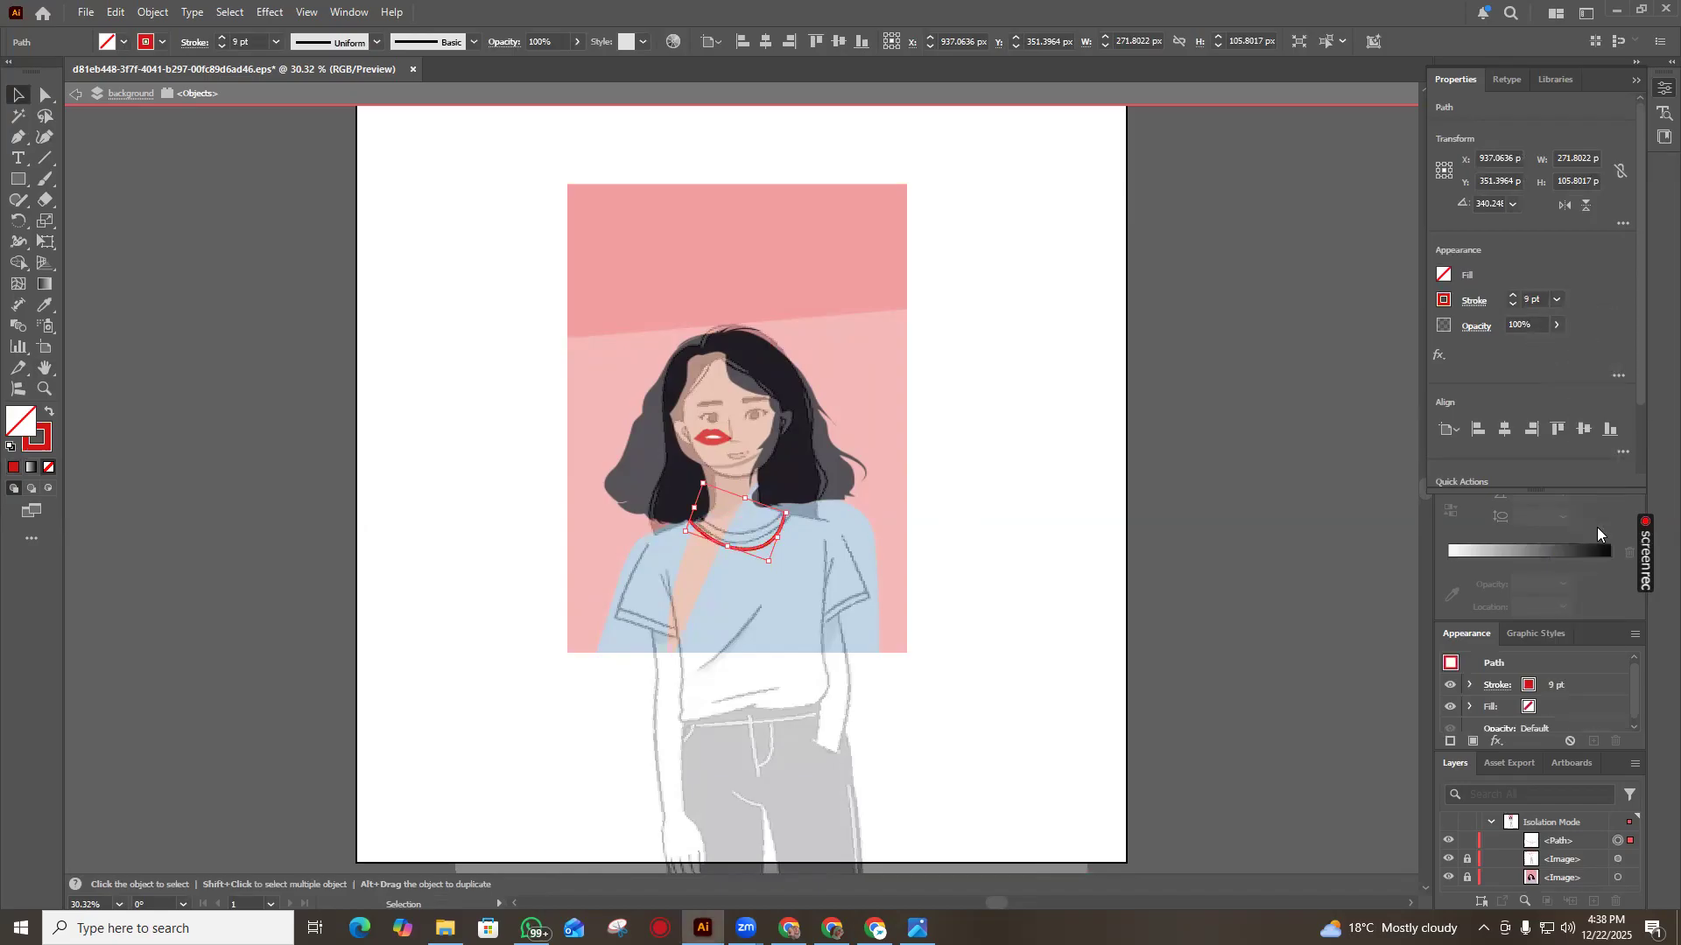
pyautogui.click(740, 559)
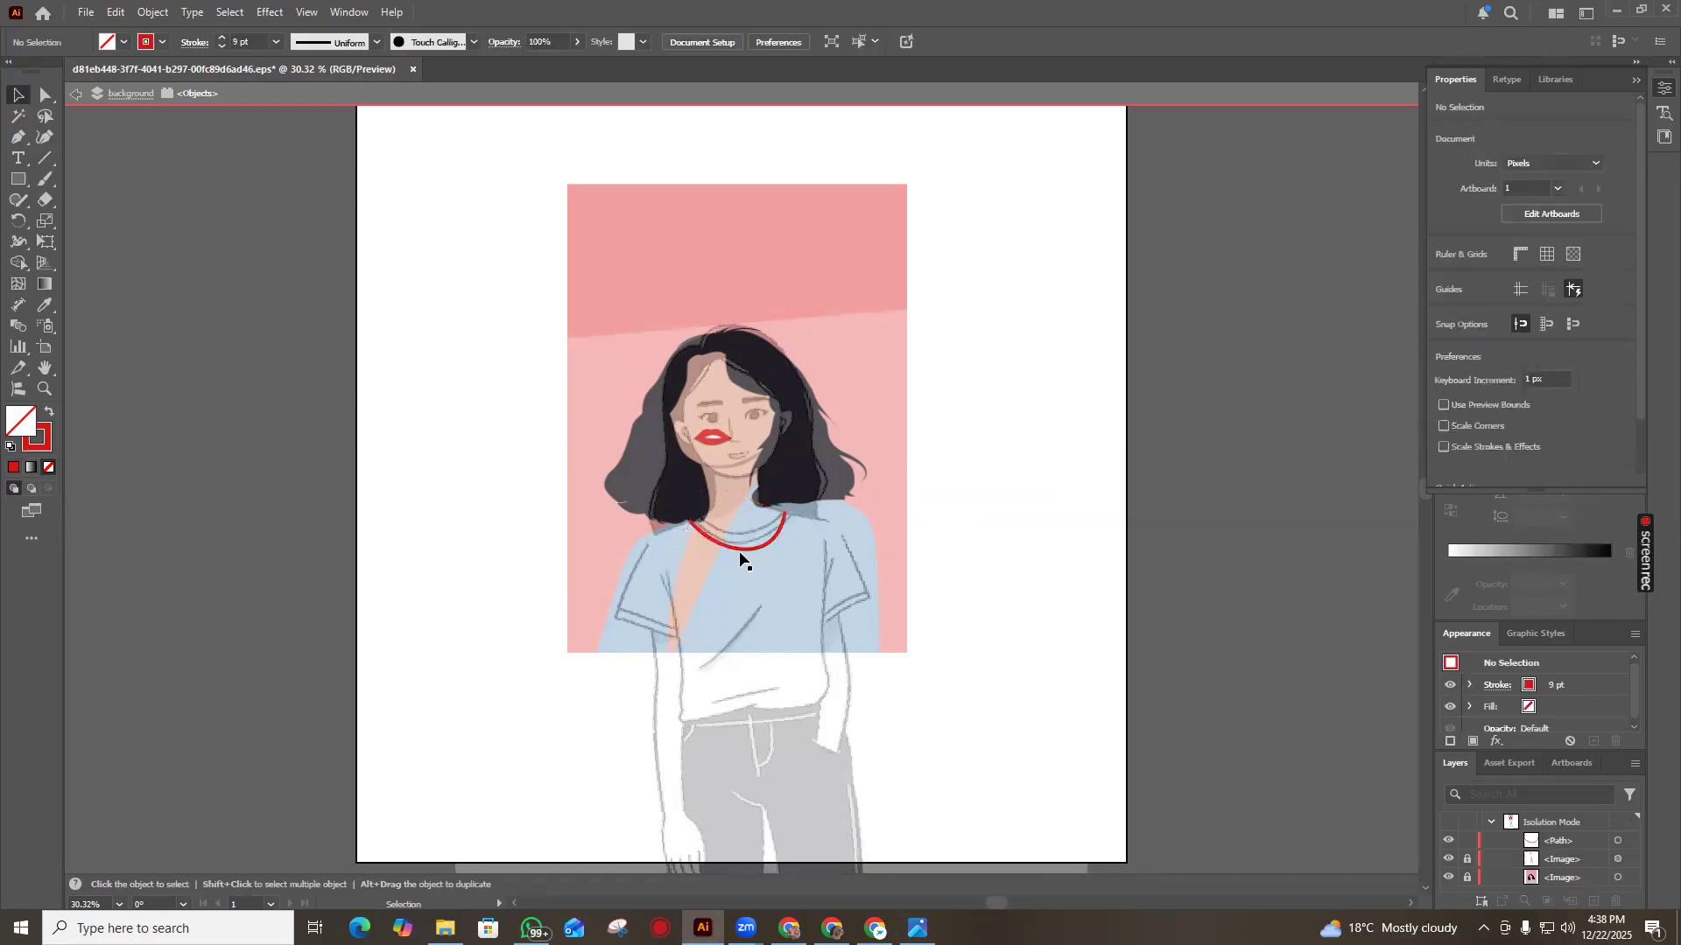
# Exit isolation mode to return to the full artwork
pyautogui.click(748, 556)
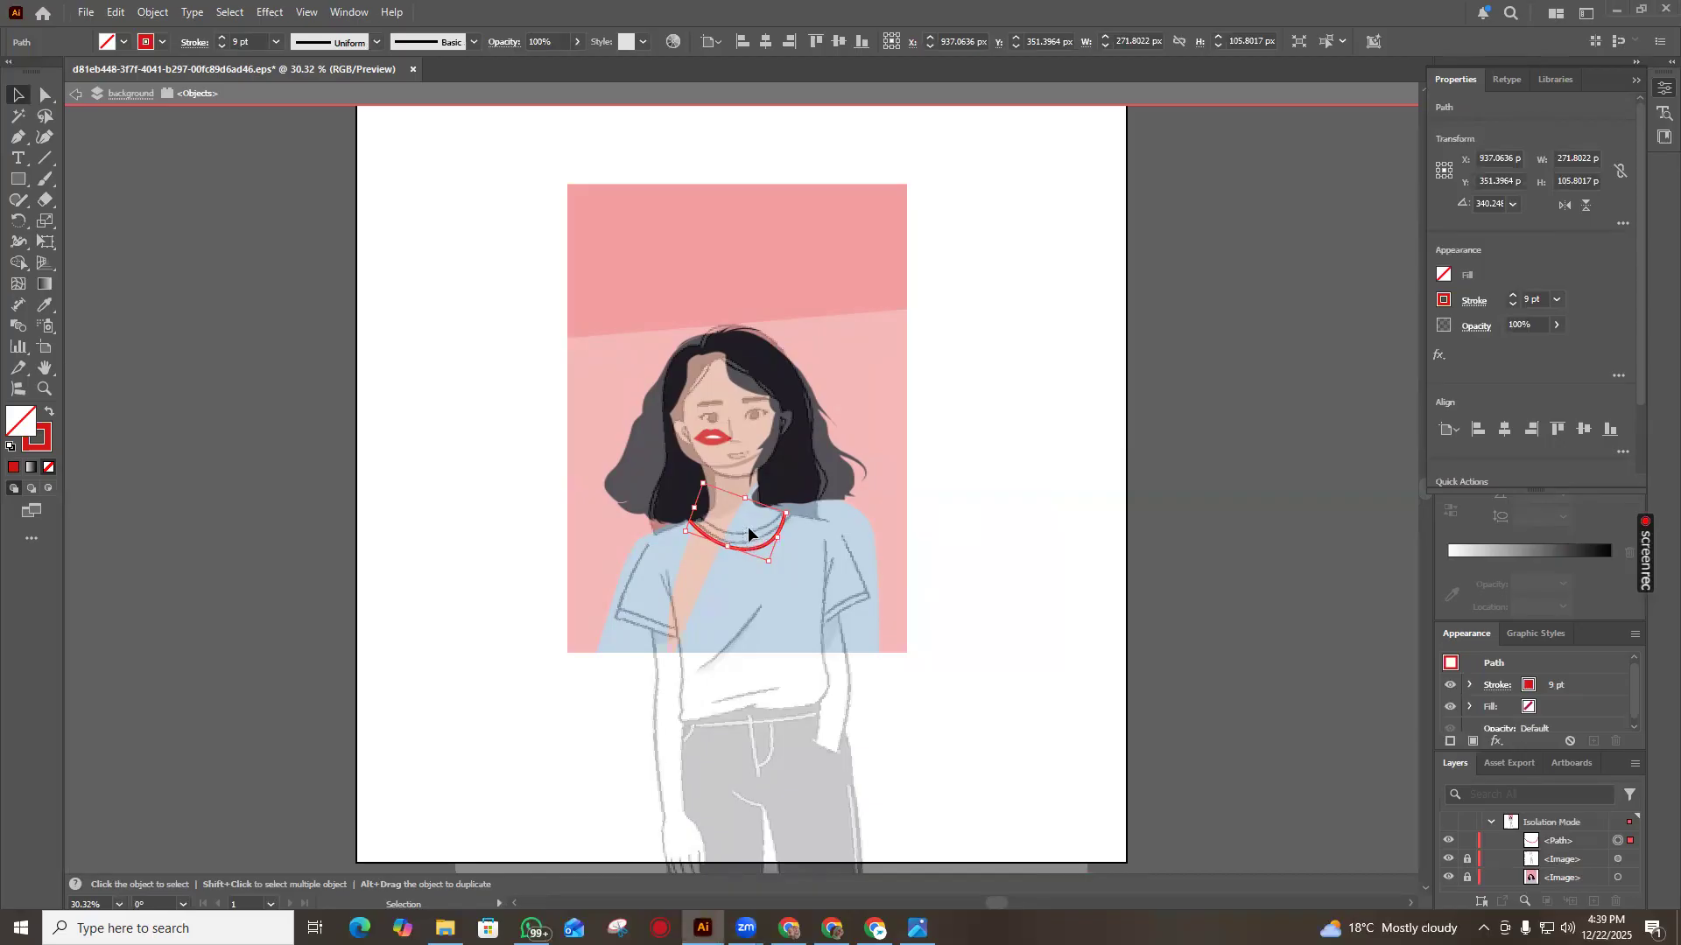
pyautogui.doubleClick(749, 543)
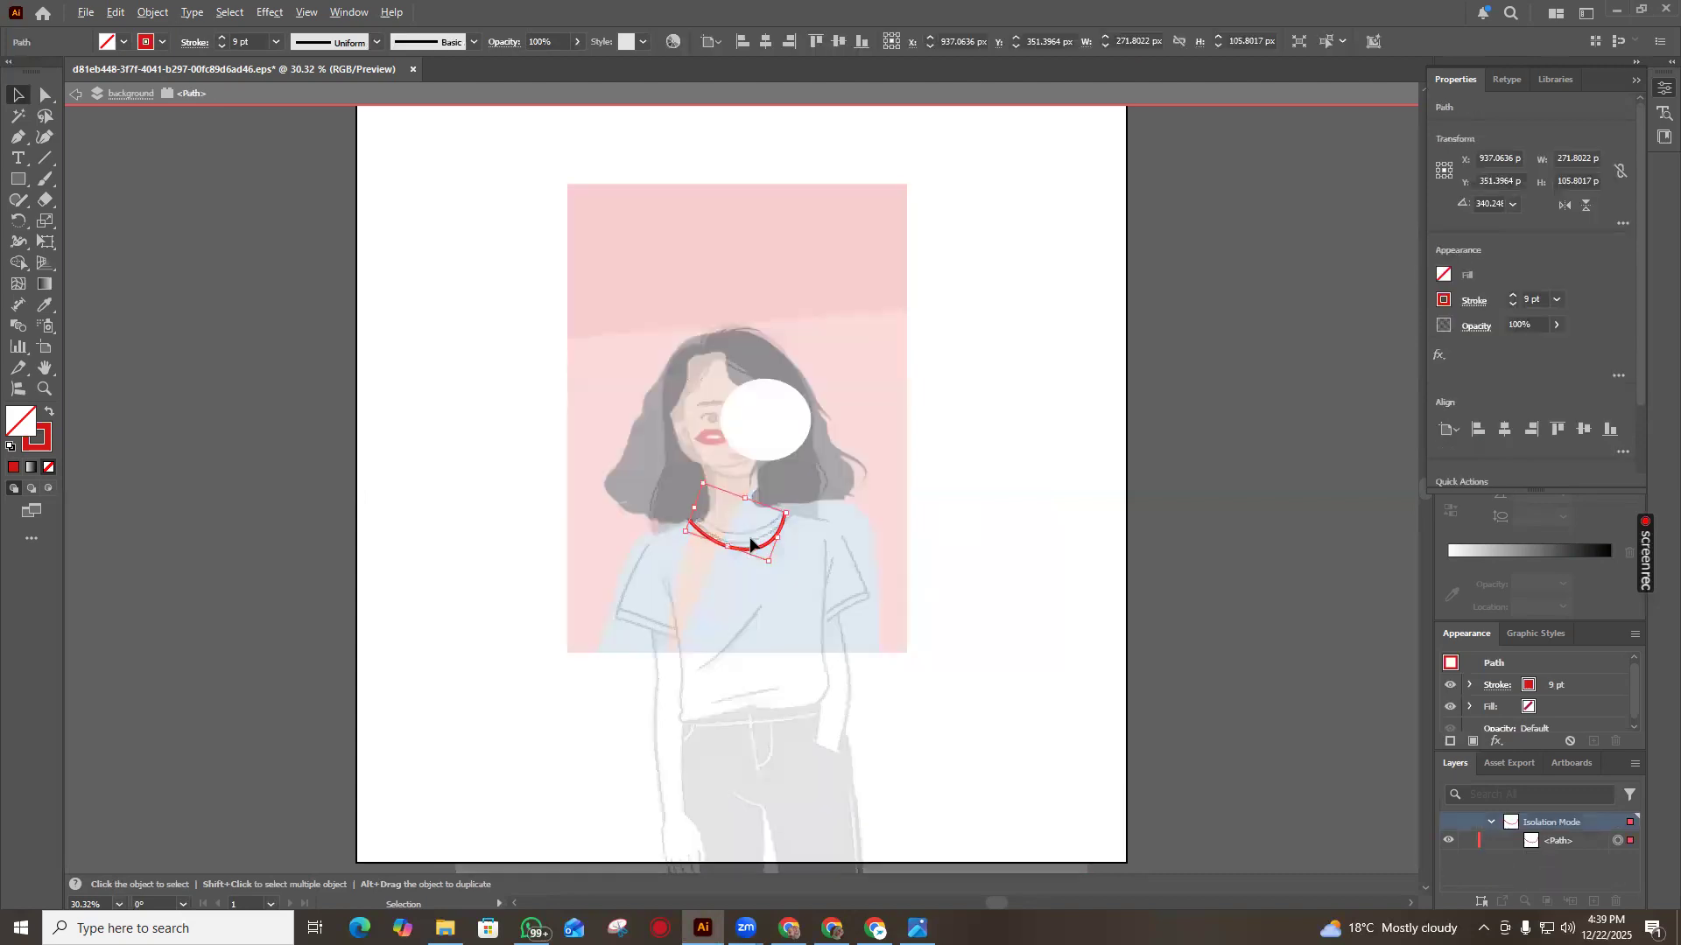
pyautogui.click(890, 551)
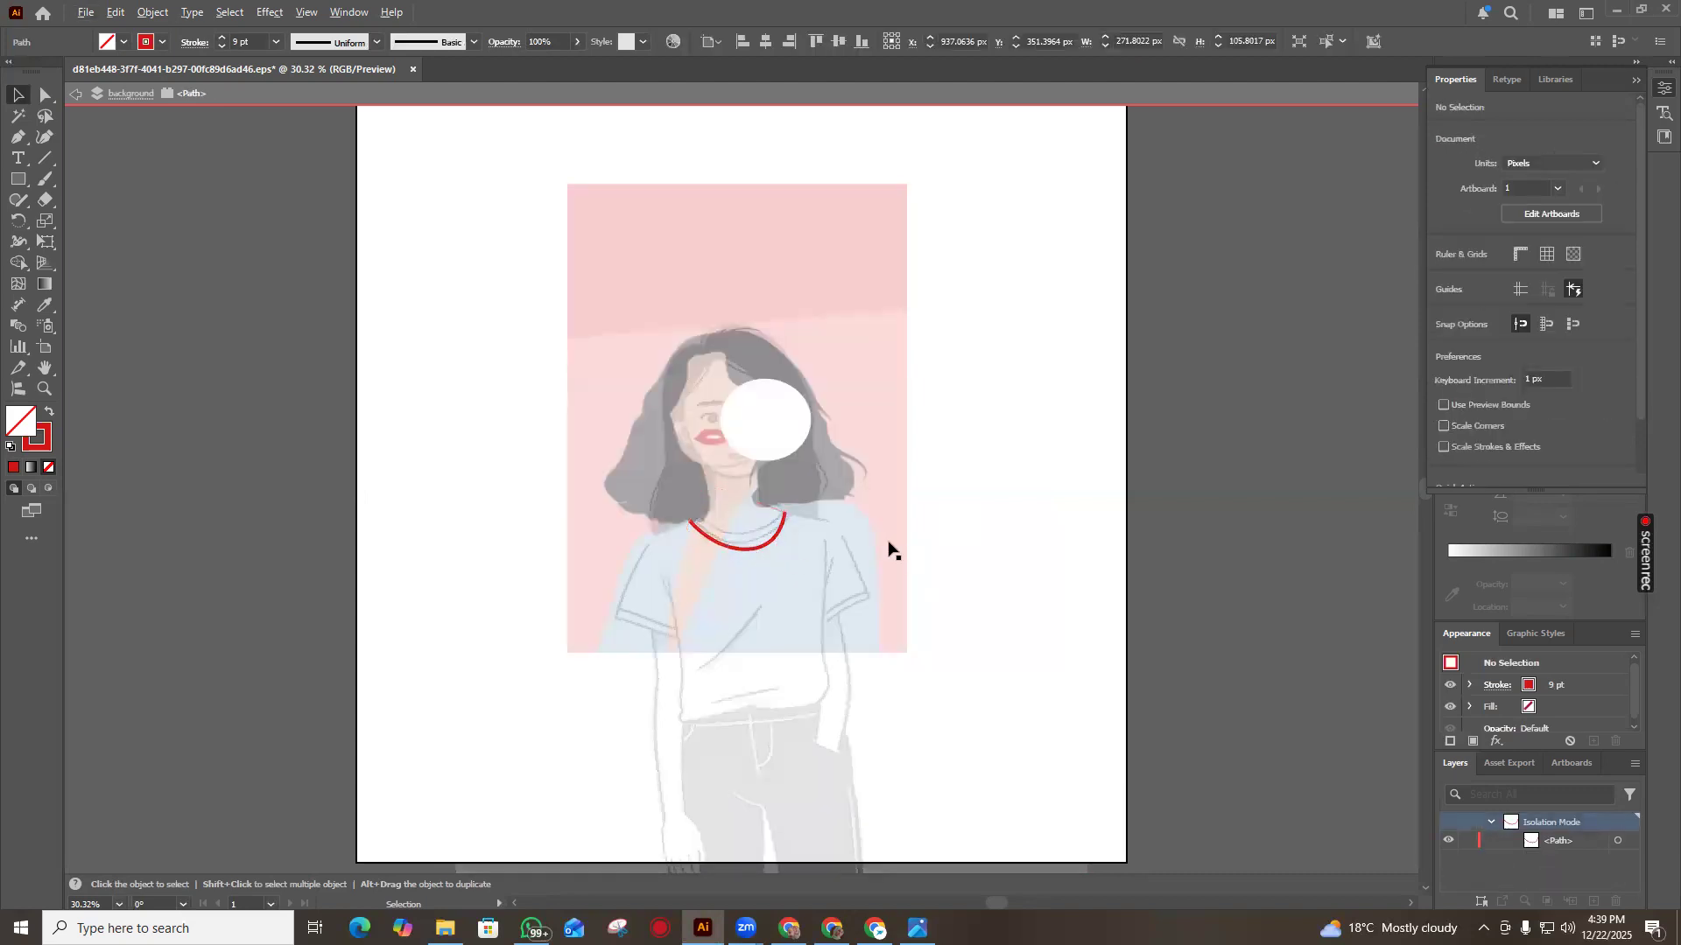
pyautogui.doubleClick(928, 512)
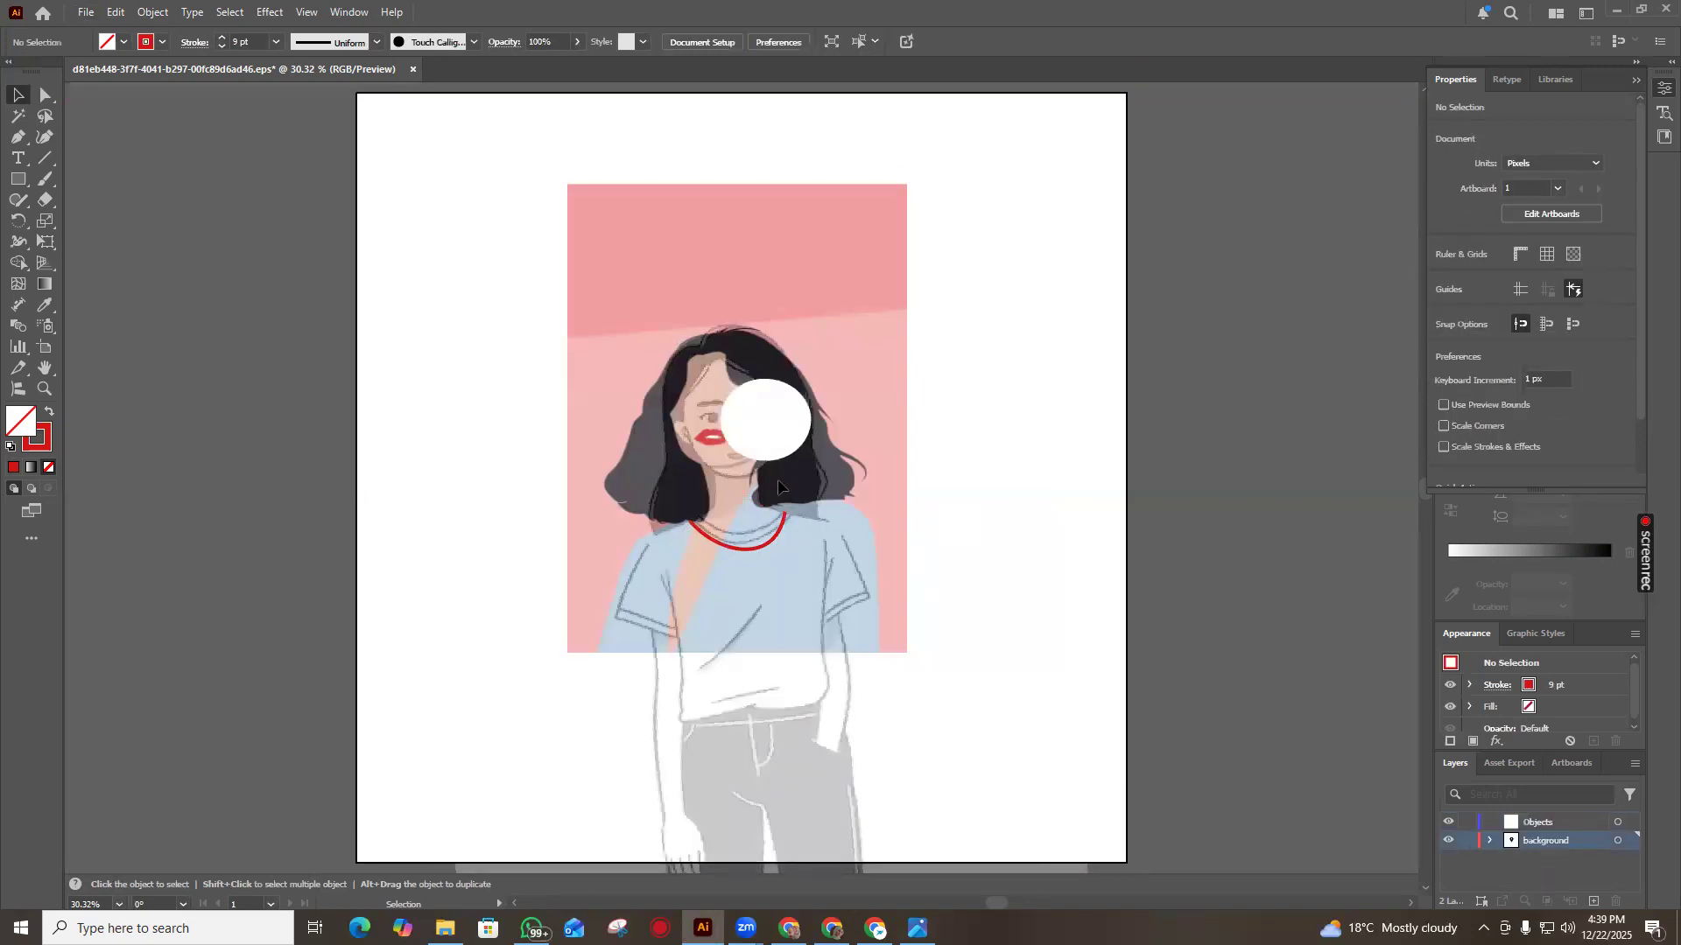
# Resize the neckline path to about 221 × 111 px and shift it to fit the drawn collar
pyautogui.click(775, 532)
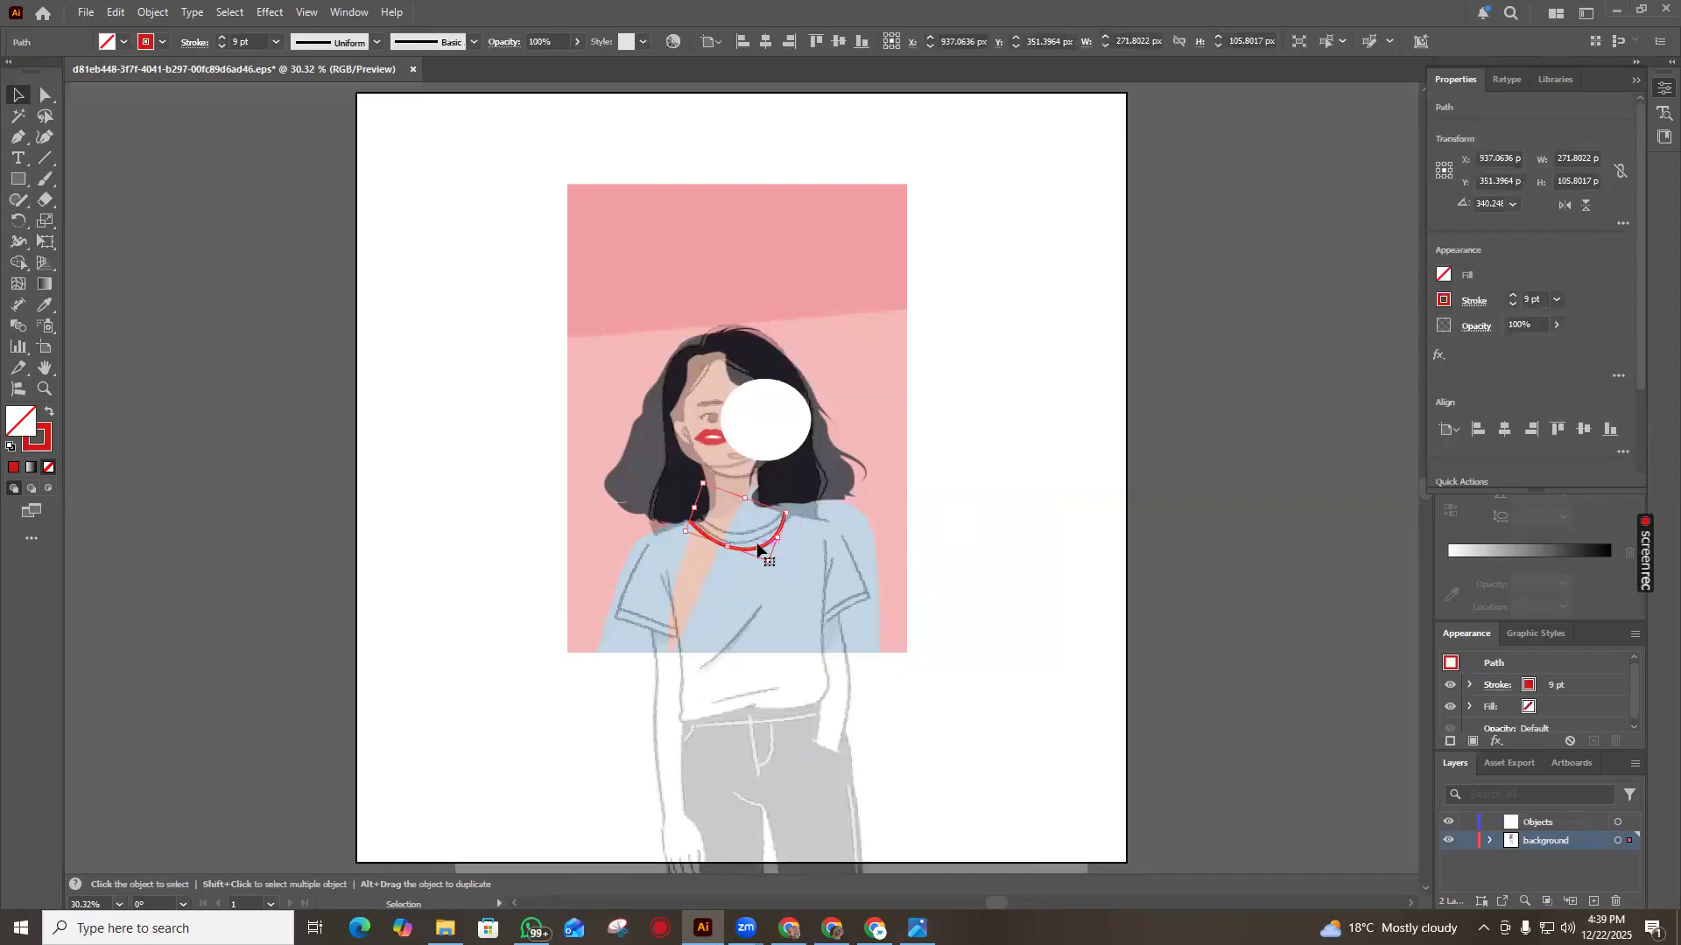
pyautogui.moveTo(758, 550); pyautogui.dragTo(788, 508)
pyautogui.moveTo(679, 523); pyautogui.dragTo(780, 506)
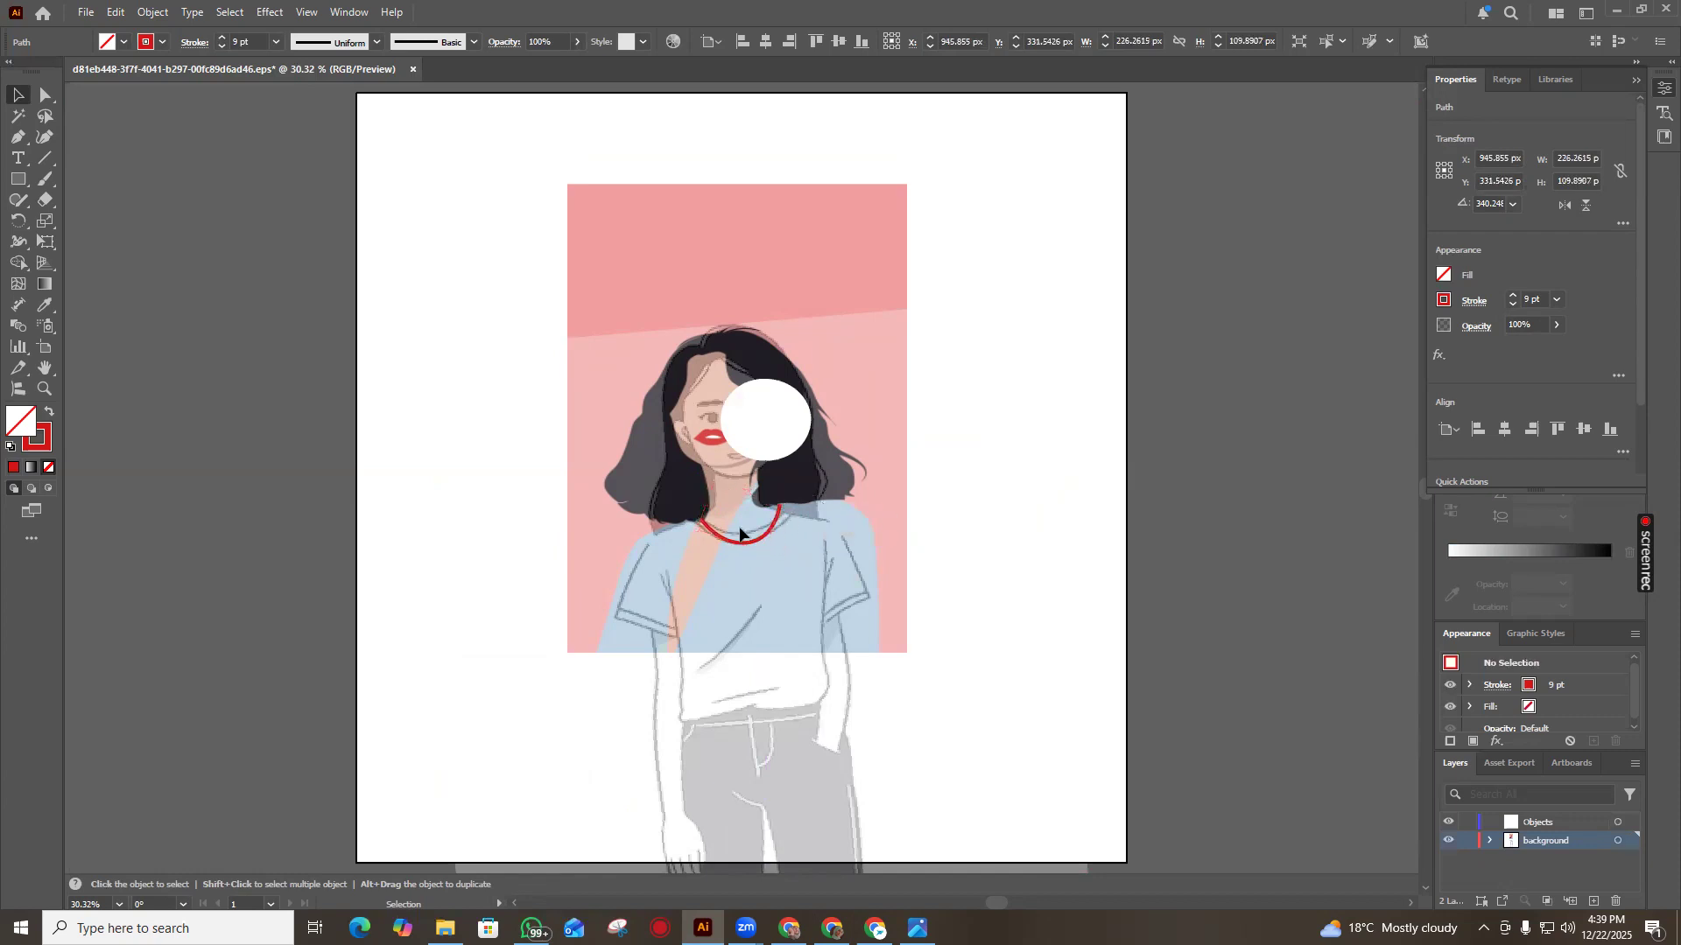
pyautogui.hotkey('ctrl', 'shift', 'a')
pyautogui.click(772, 533)
pyautogui.moveTo(772, 533); pyautogui.dragTo(770, 533)
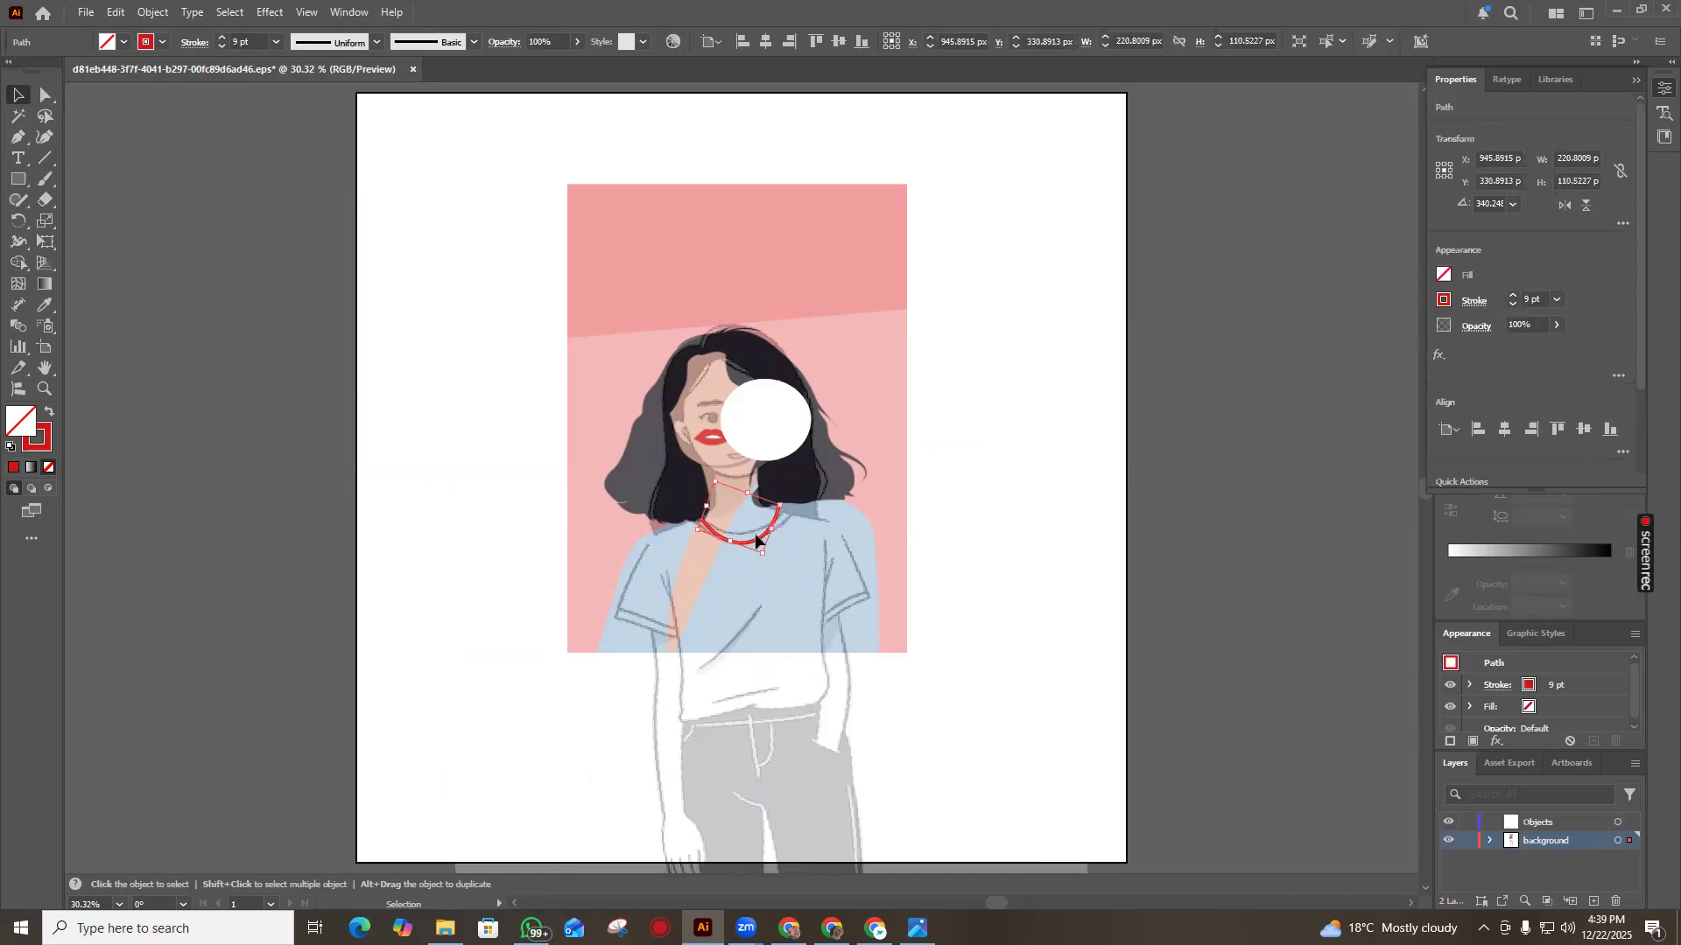
# Place a copy of the neckline path slightly above the original
pyautogui.hotkey('ctrl', 'shift', 'a')
pyautogui.moveTo(759, 540); pyautogui.dragTo(756, 533)
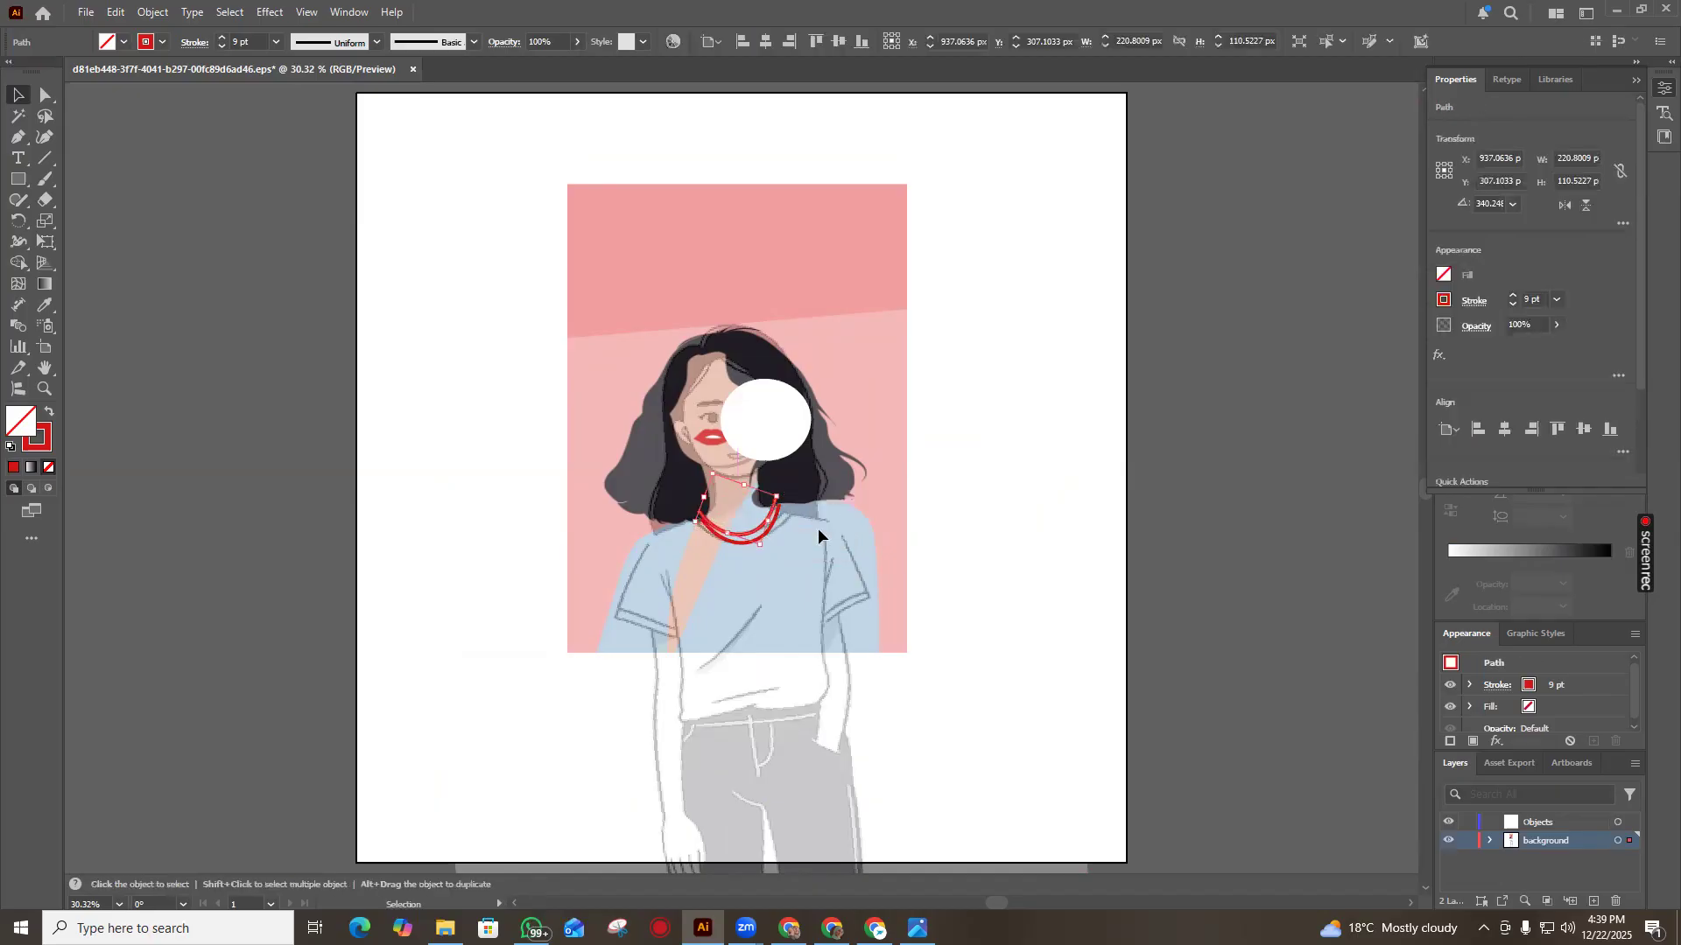
pyautogui.hotkey('ctrl', 'shift', 'a')
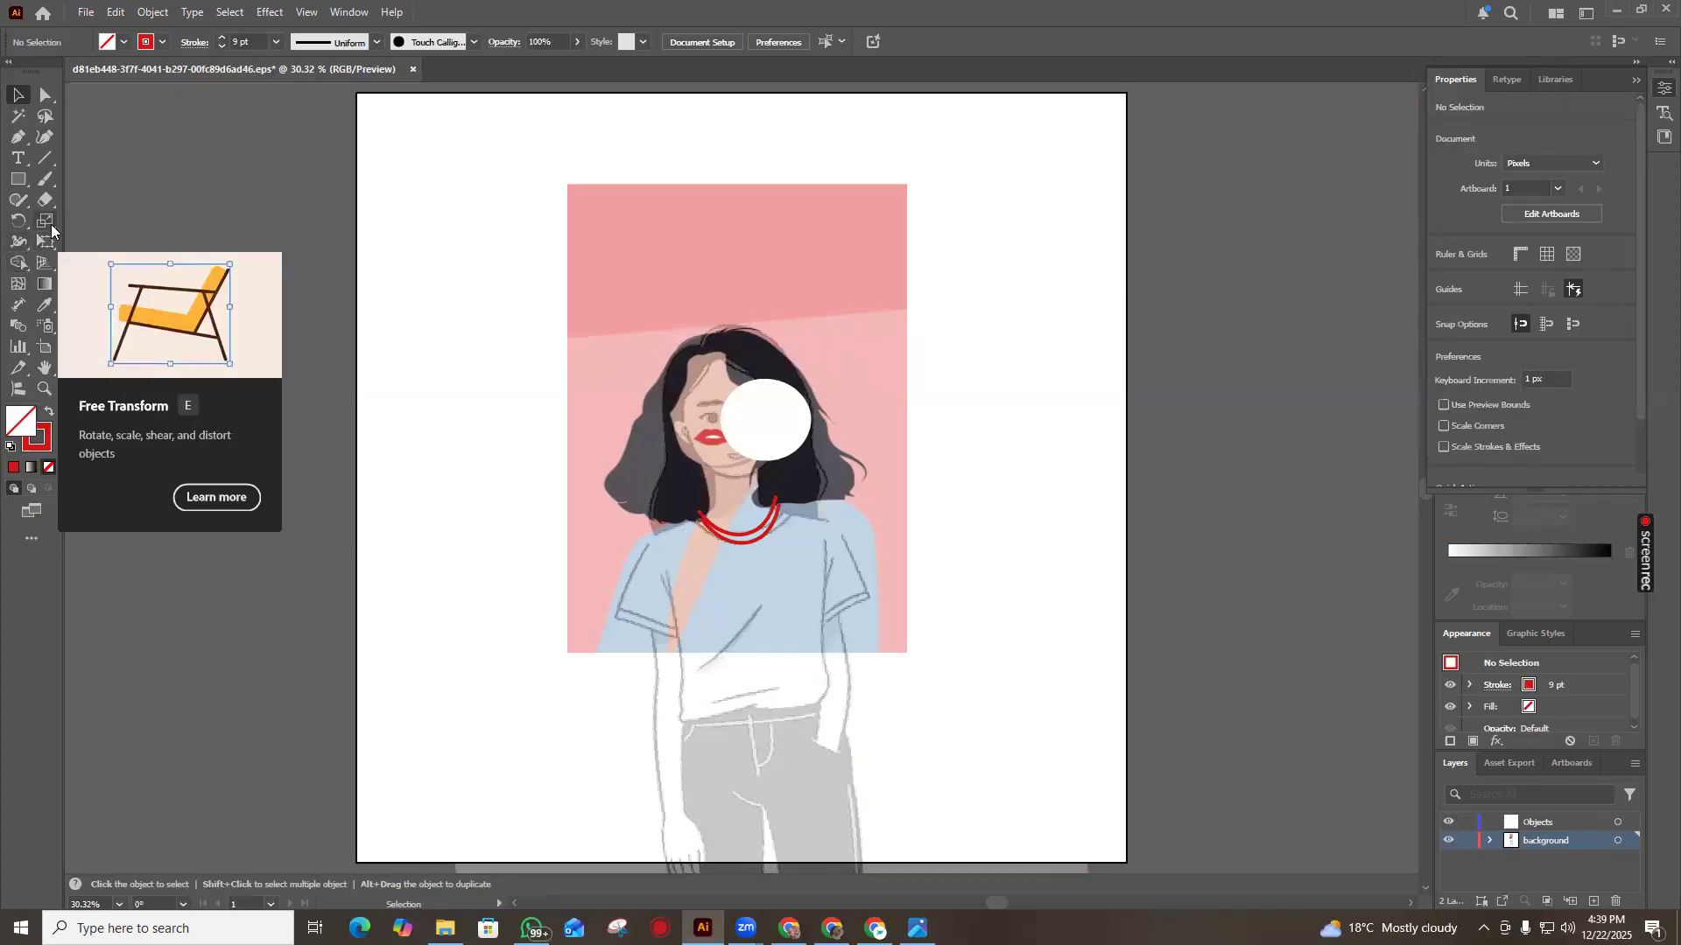
pyautogui.click(13, 210)
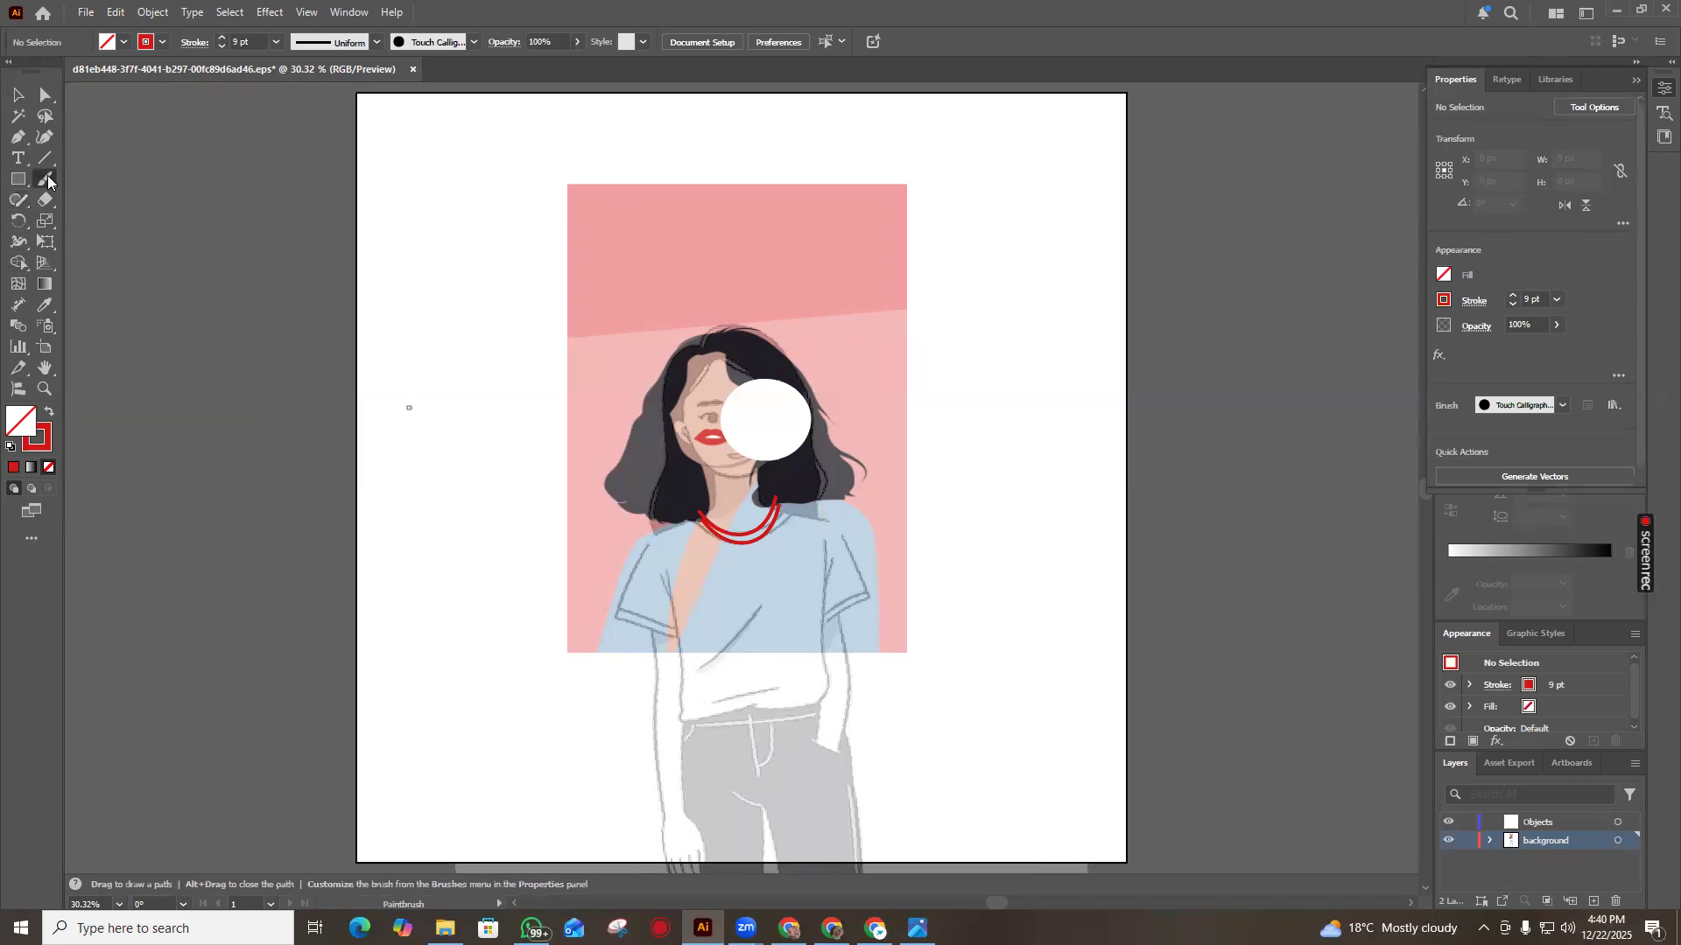
pyautogui.click(17, 138)
pyautogui.click(21, 146)
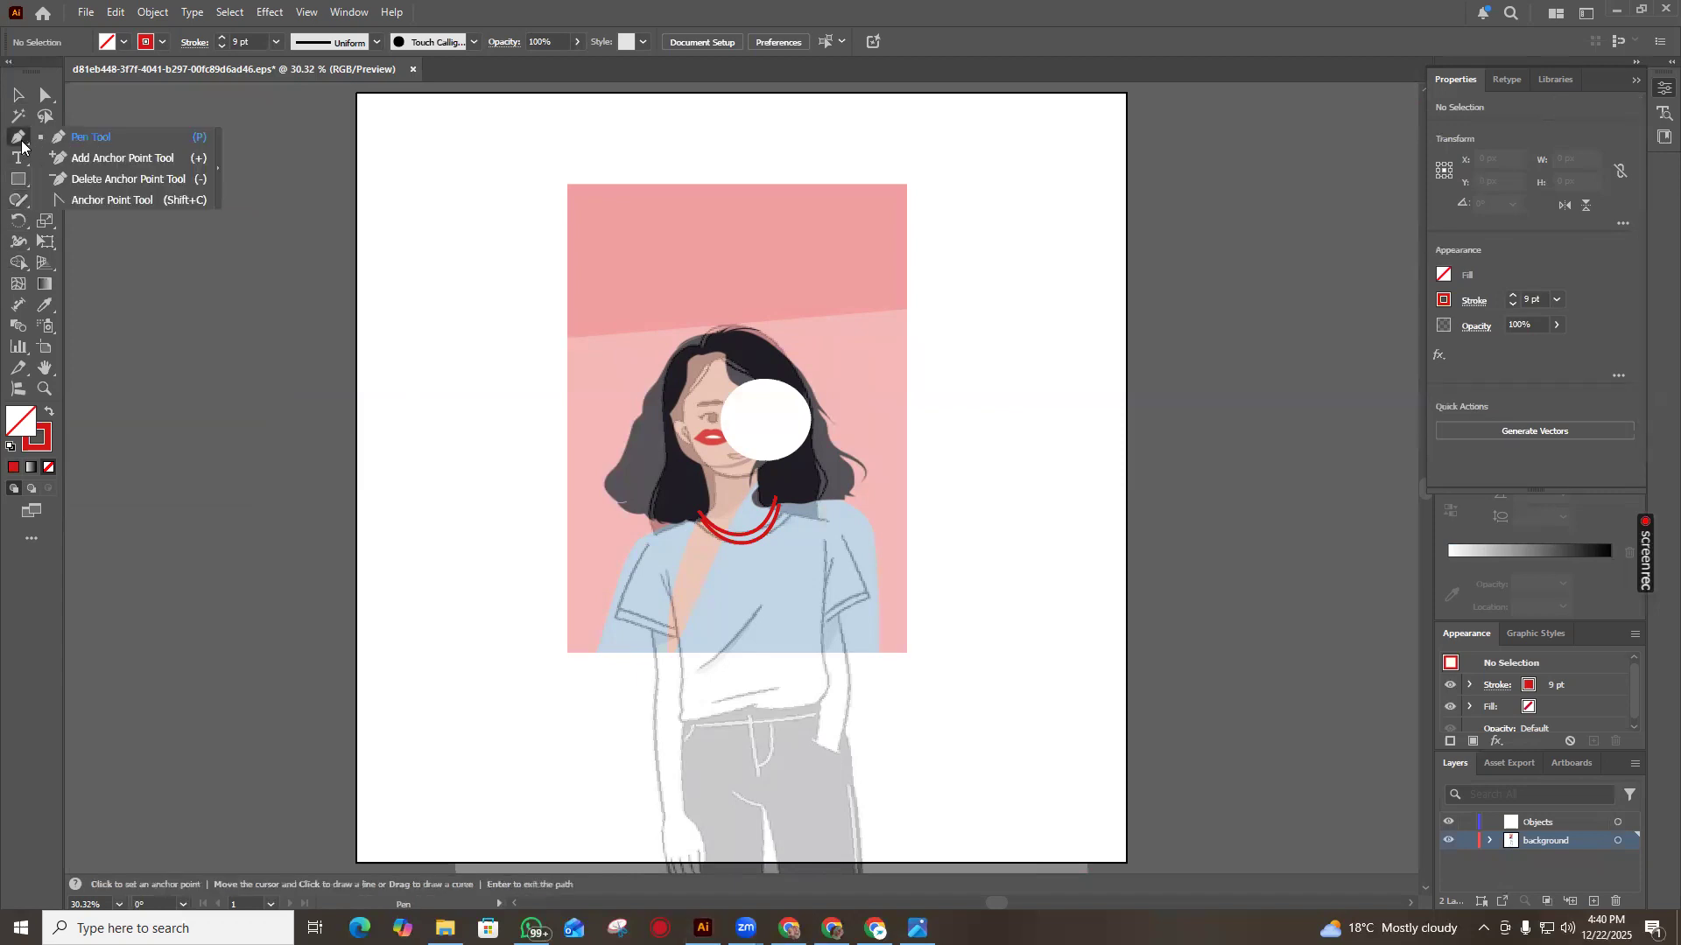
pyautogui.click(17, 140)
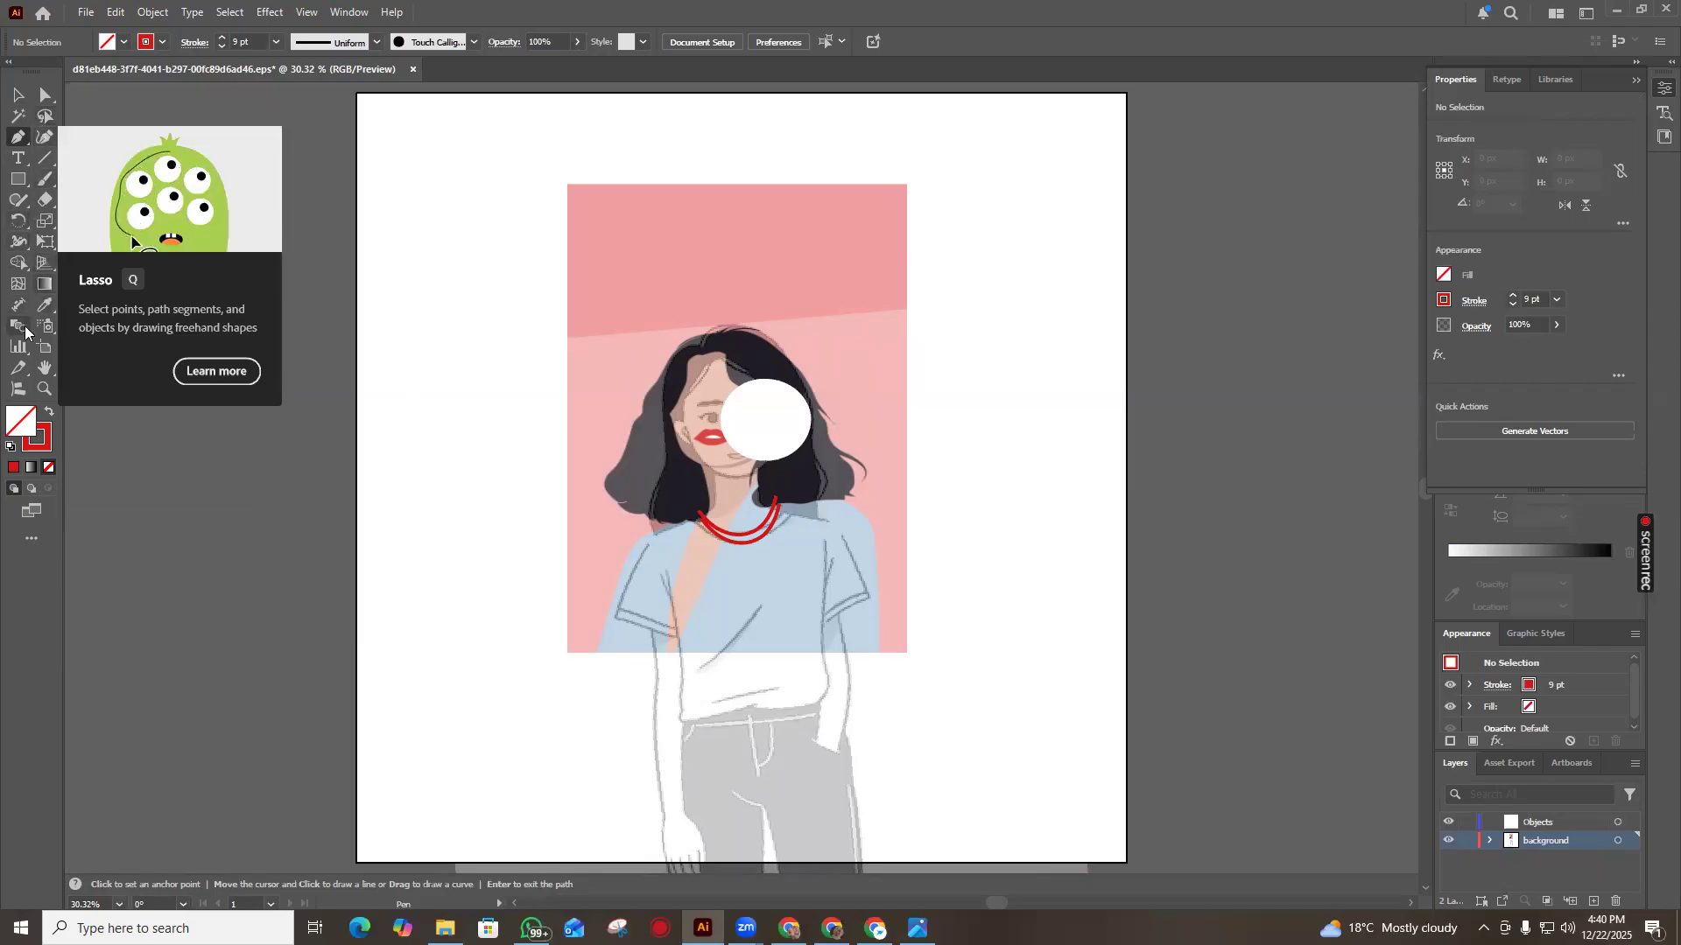
pyautogui.click(17, 374)
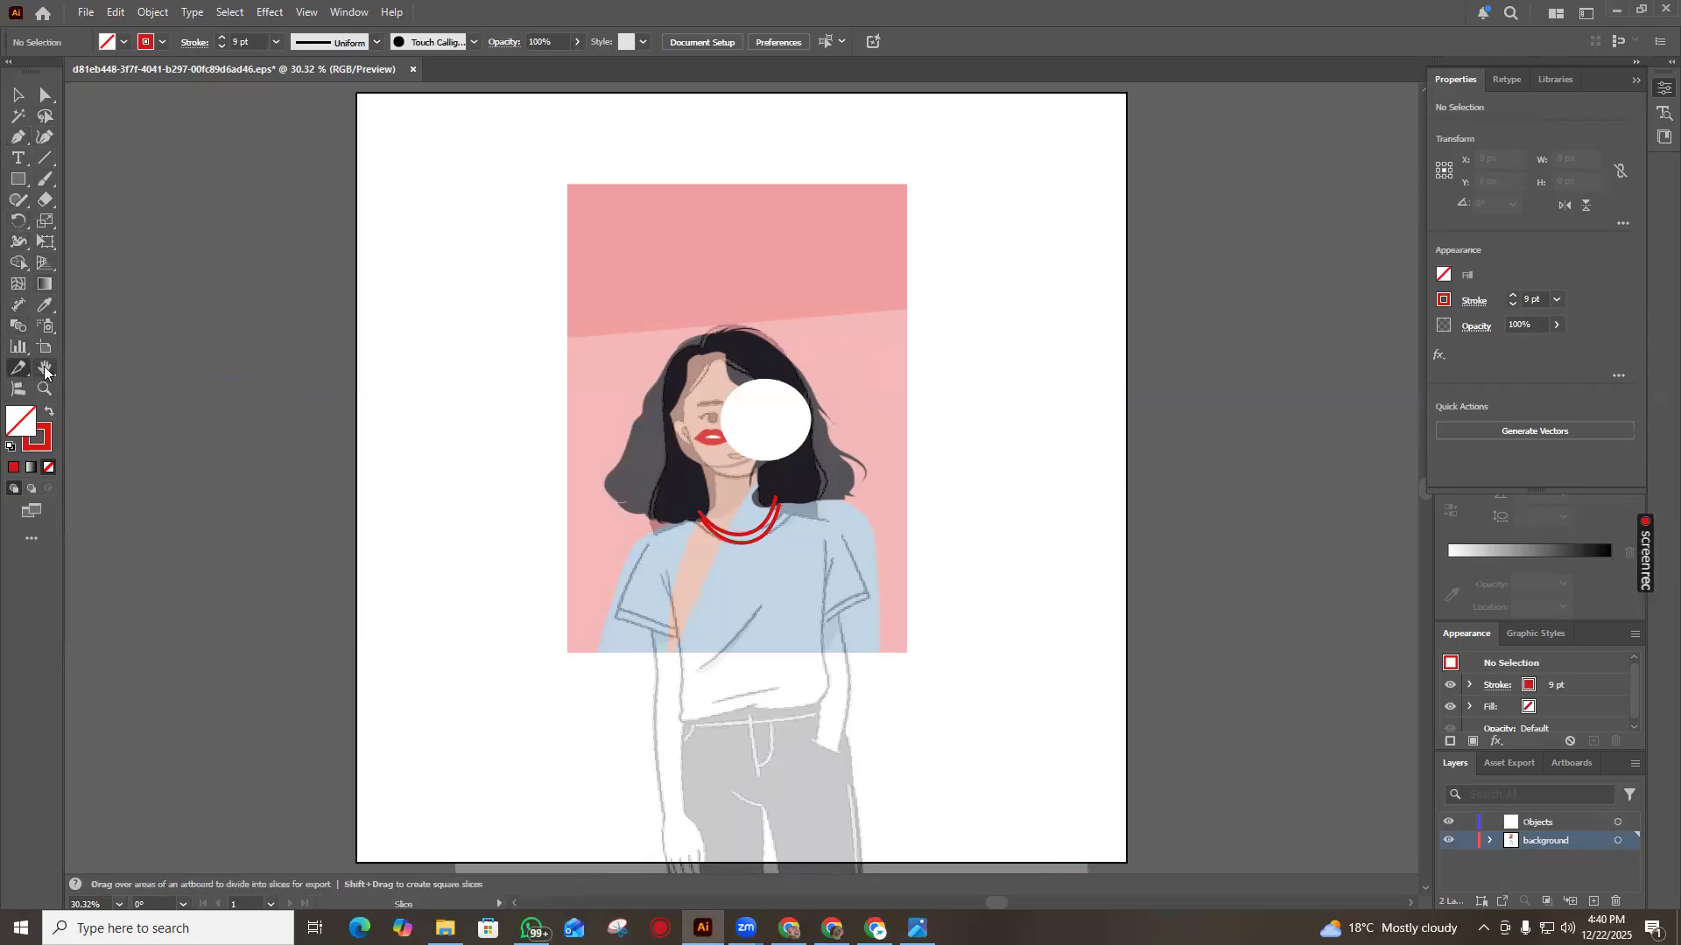
pyautogui.click(45, 370)
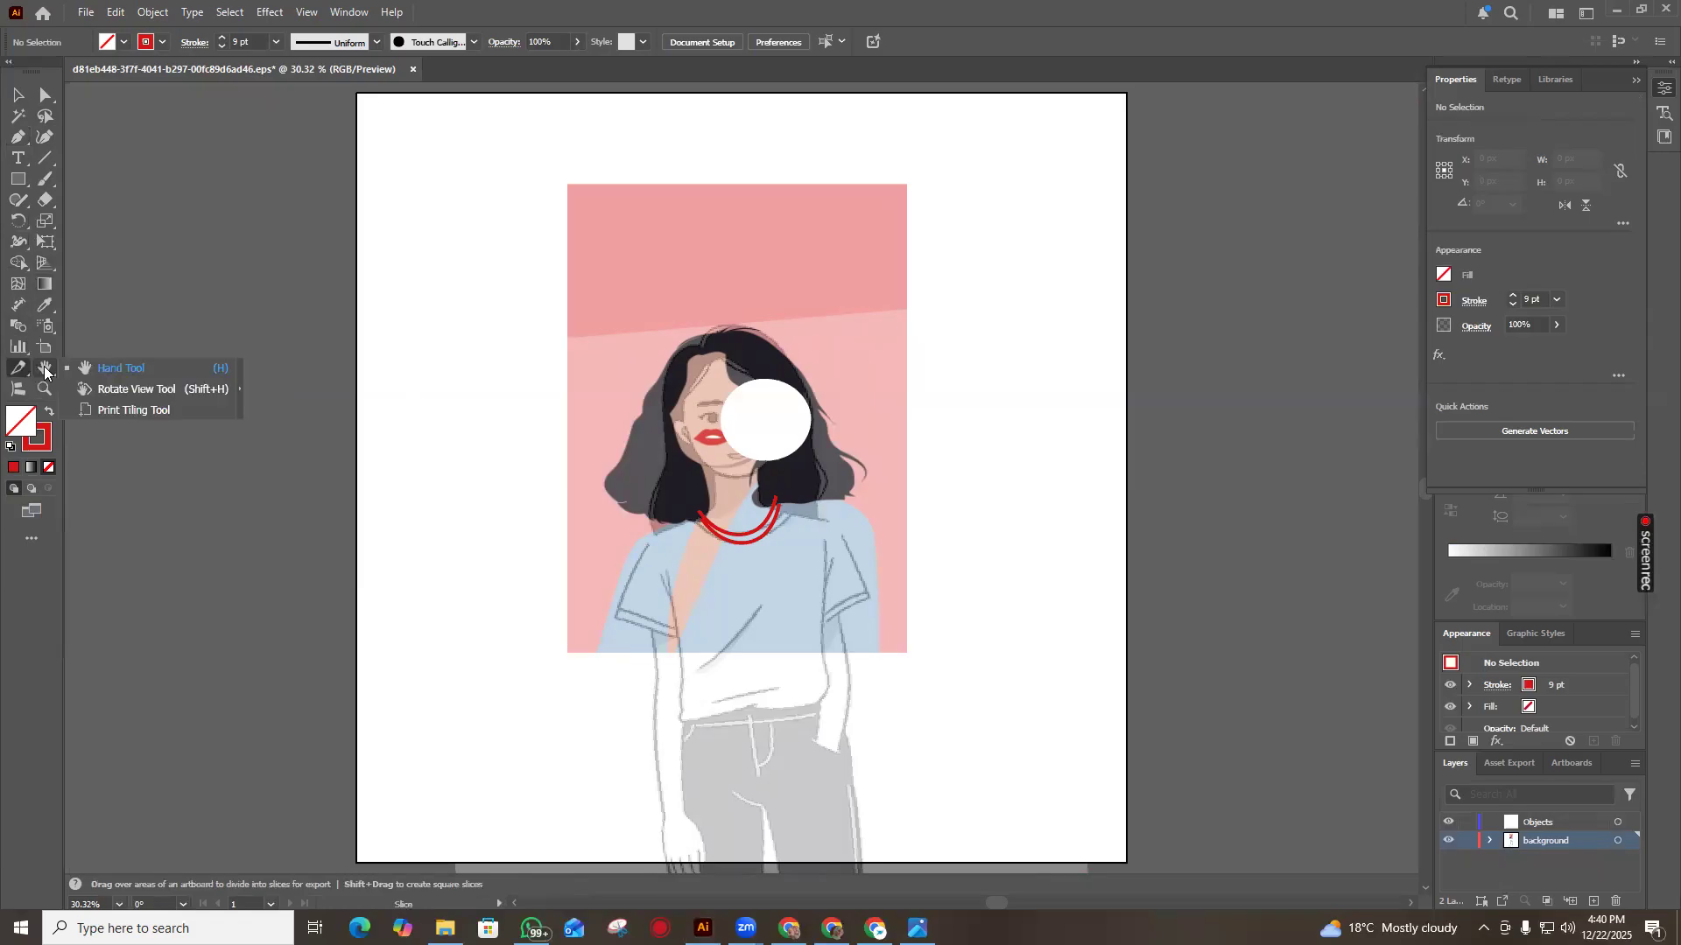
pyautogui.click(24, 262)
pyautogui.rightClick(38, 248)
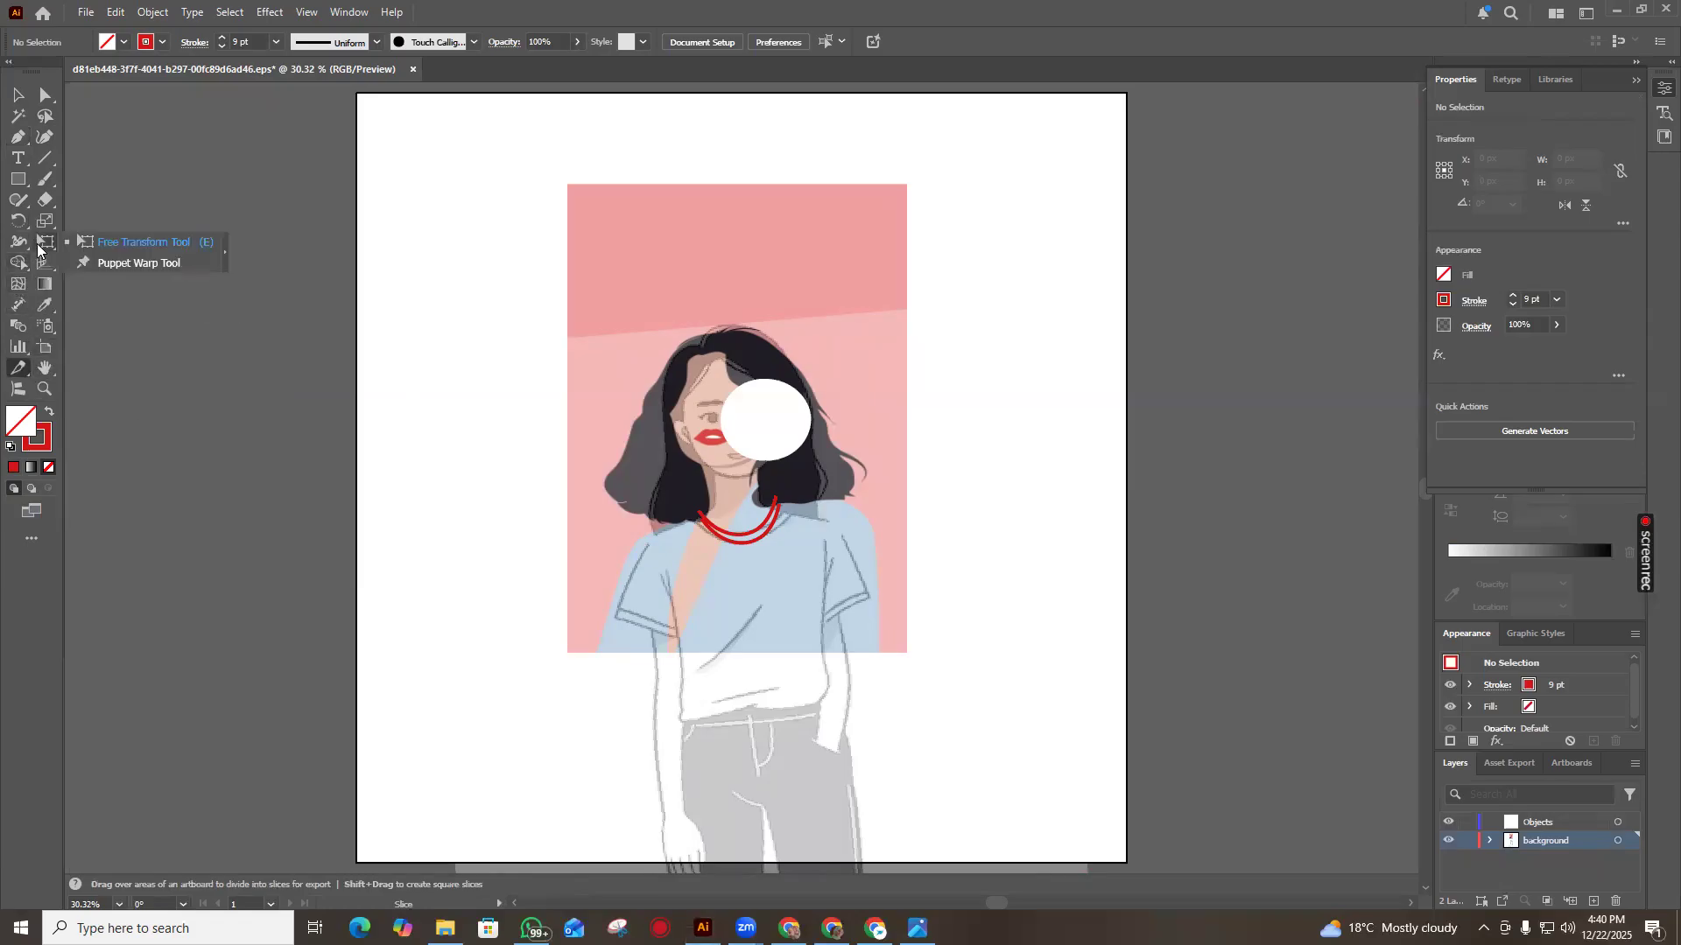
pyautogui.rightClick(18, 251)
pyautogui.rightClick(18, 252)
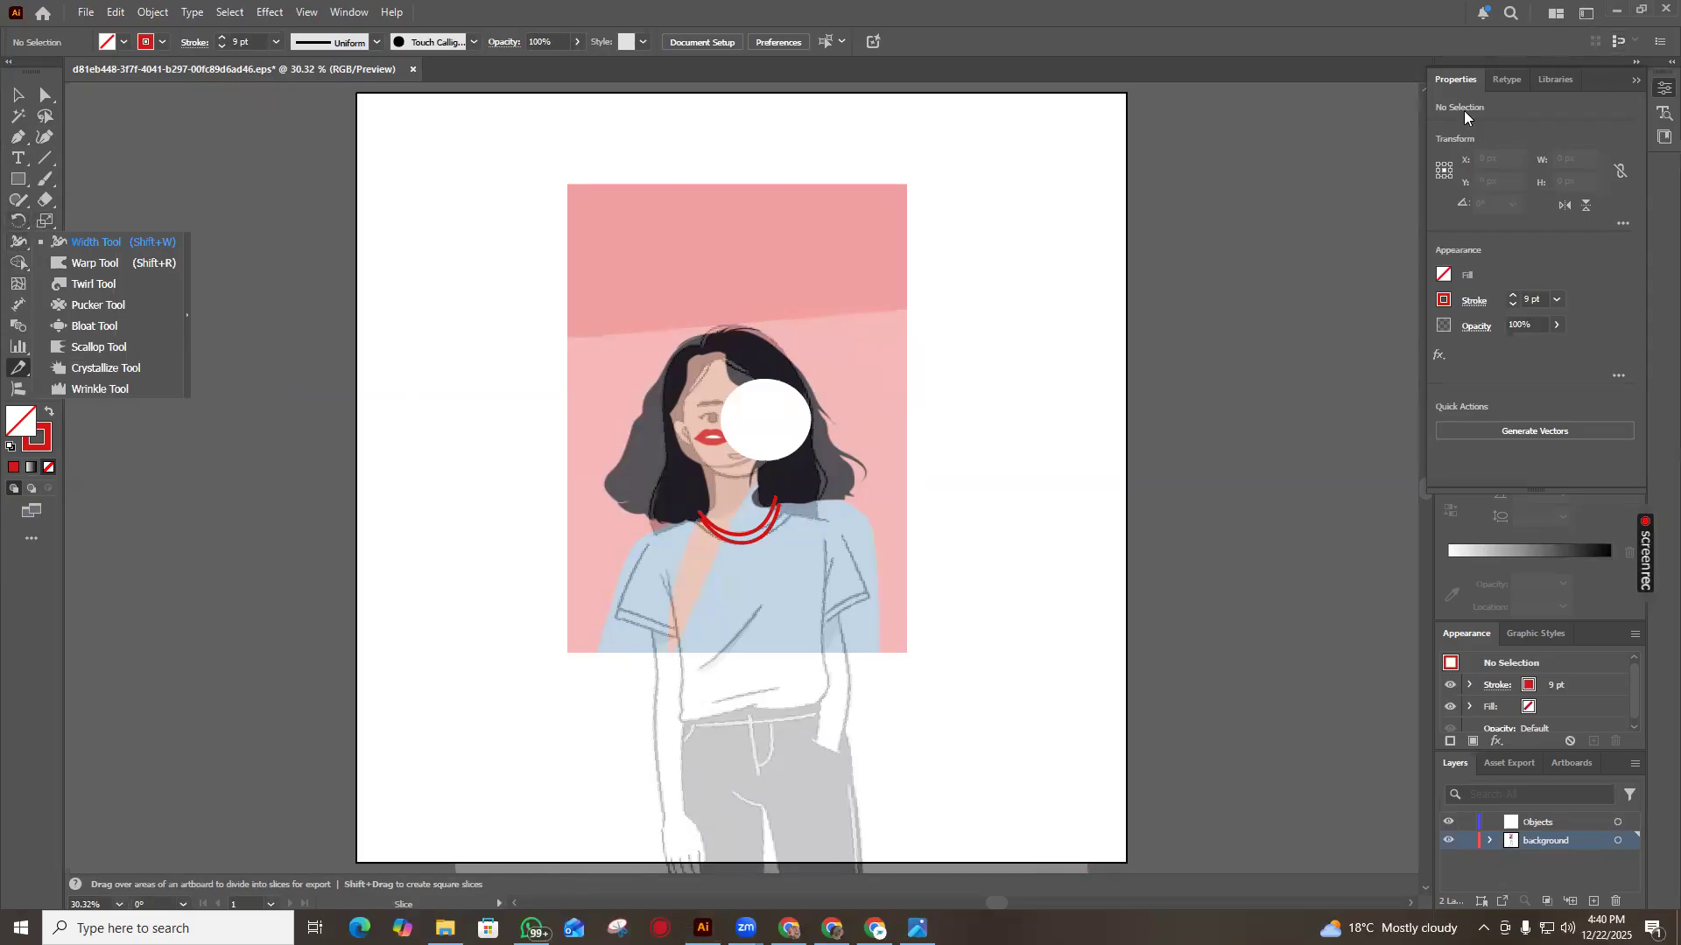
# Search the built-in tool finder for "join" and activate the Join Tool
pyautogui.click(1507, 12)
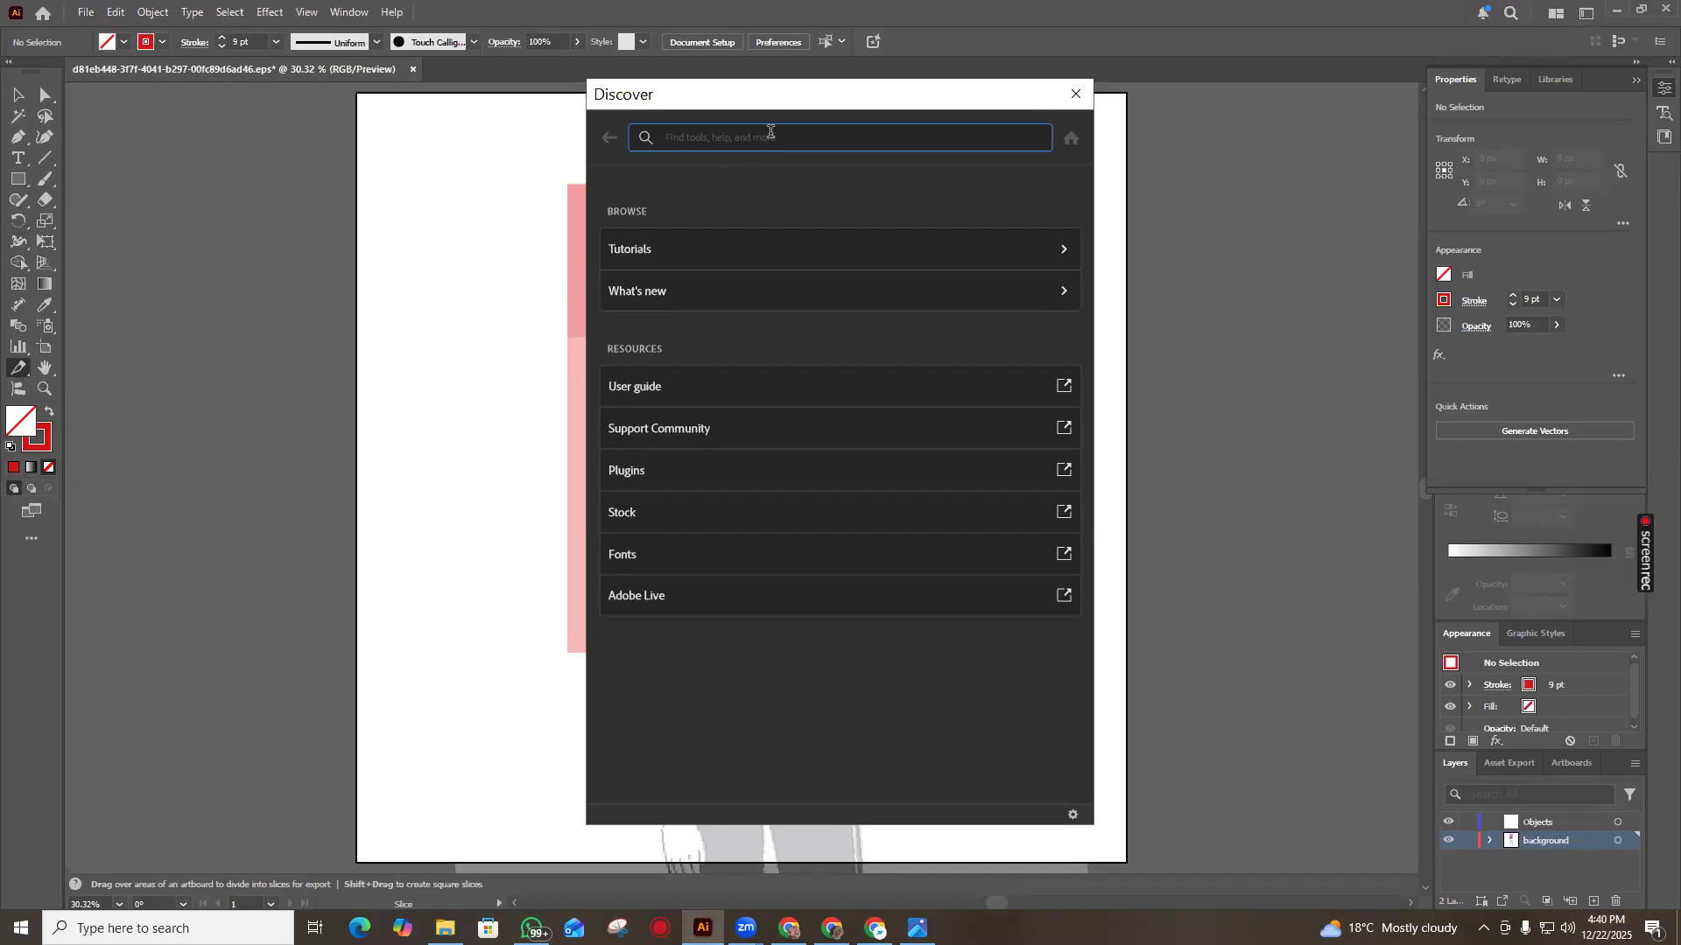
pyautogui.write('join')
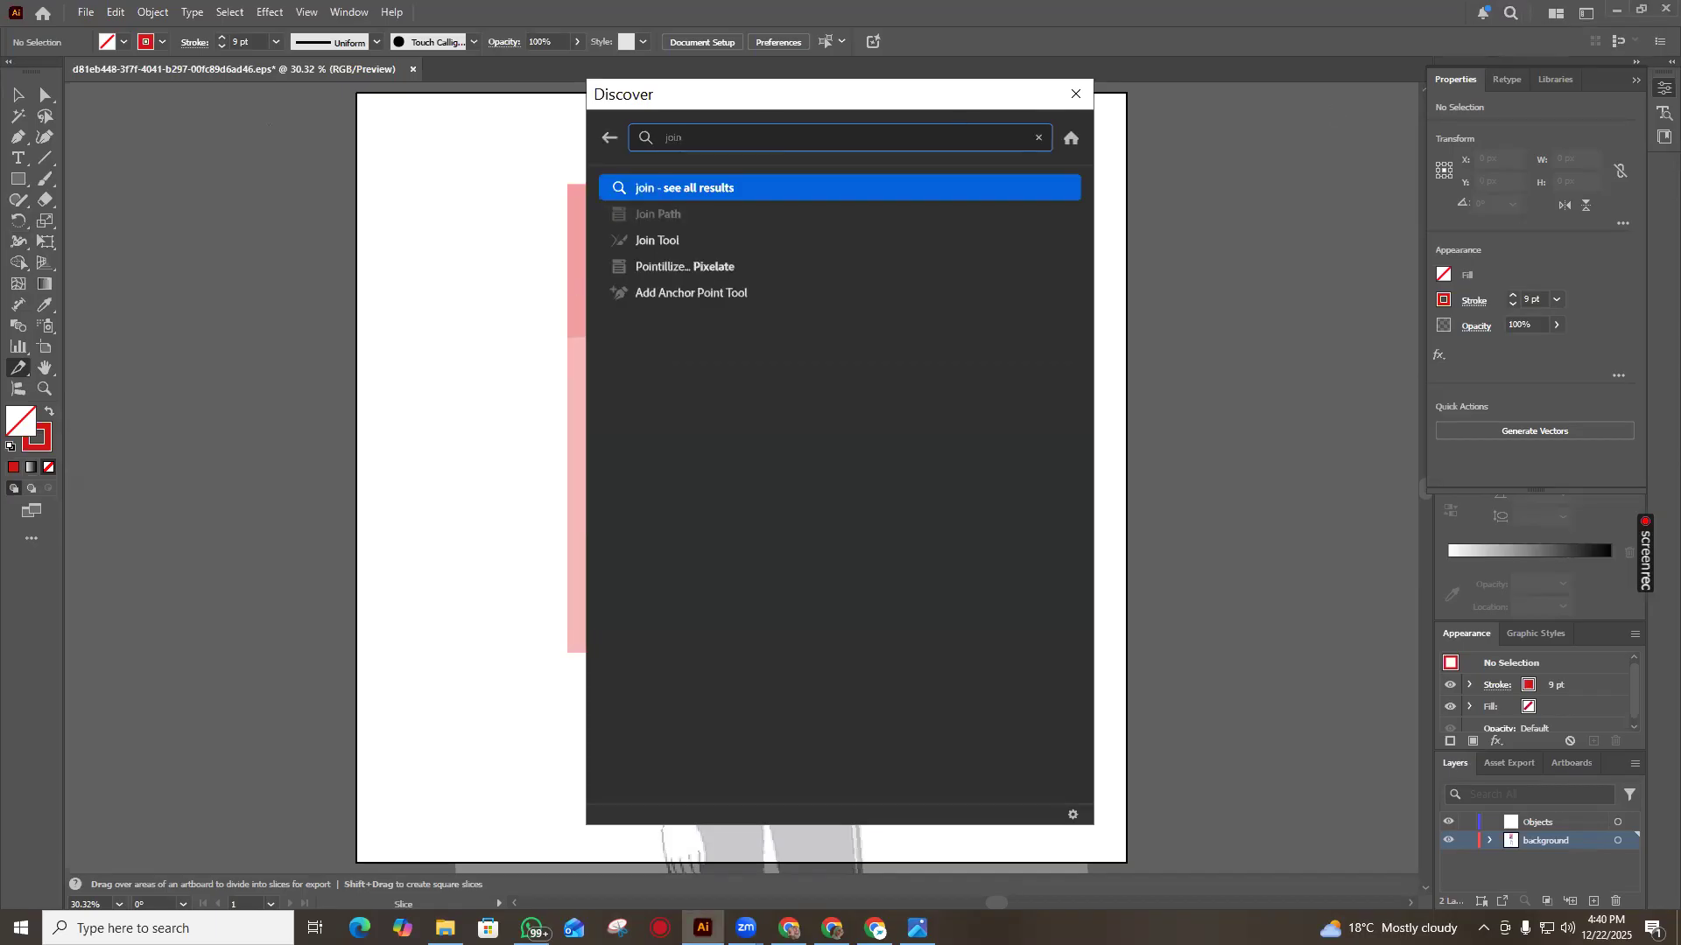
pyautogui.click(676, 236)
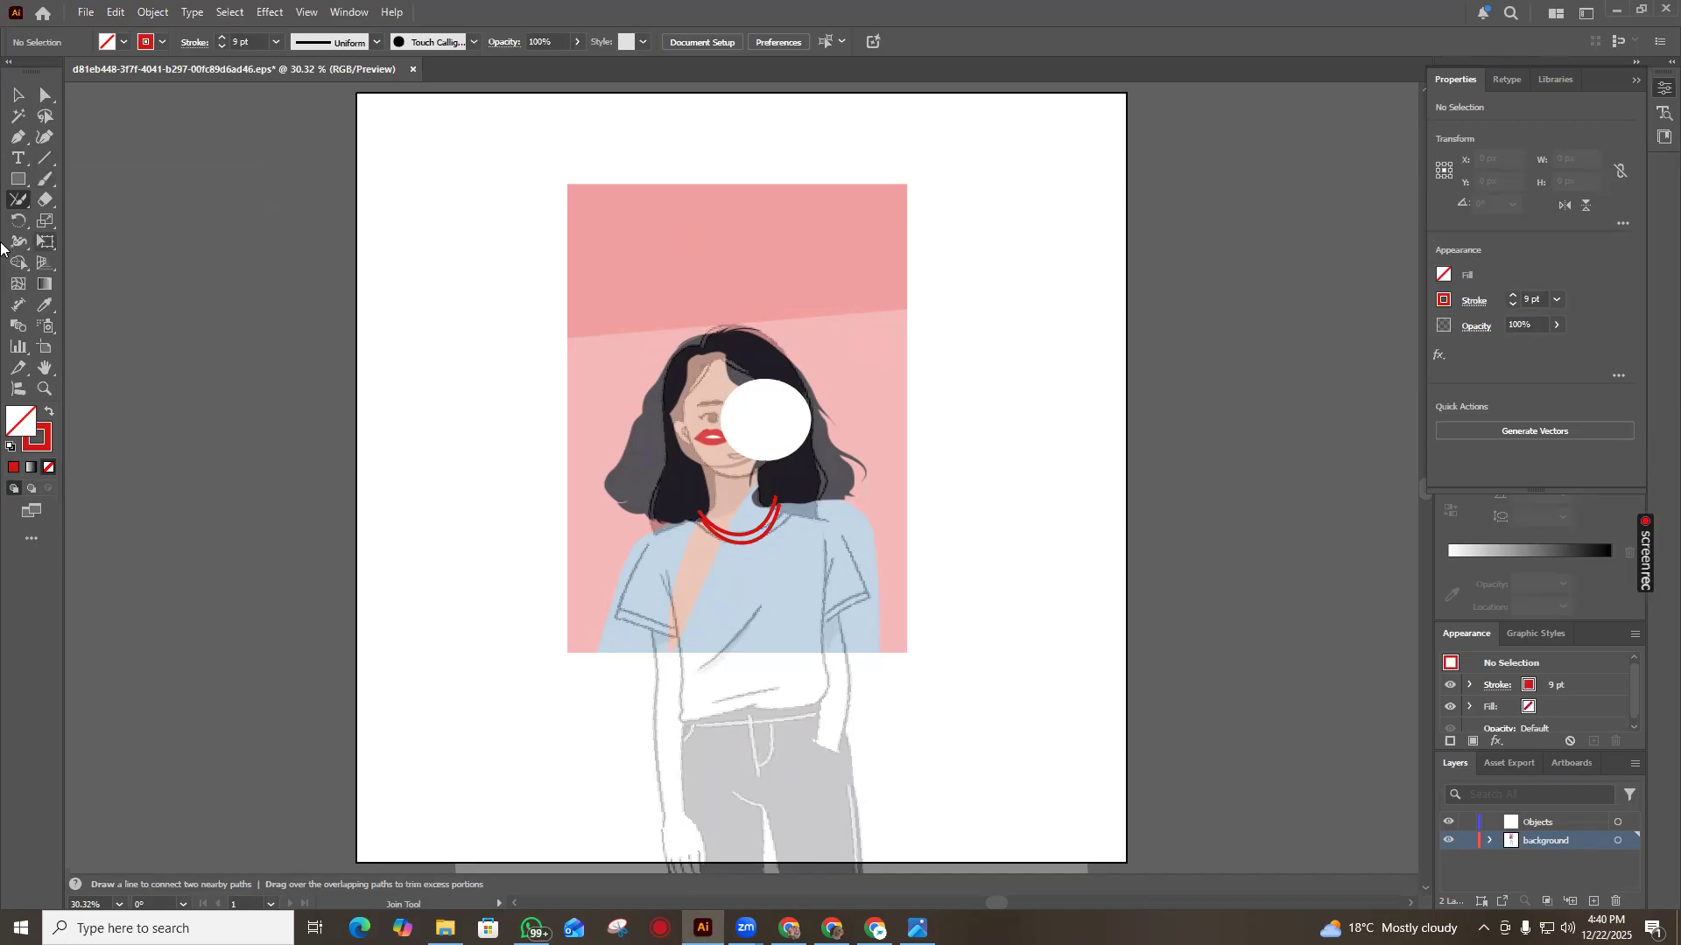
pyautogui.click(15, 202)
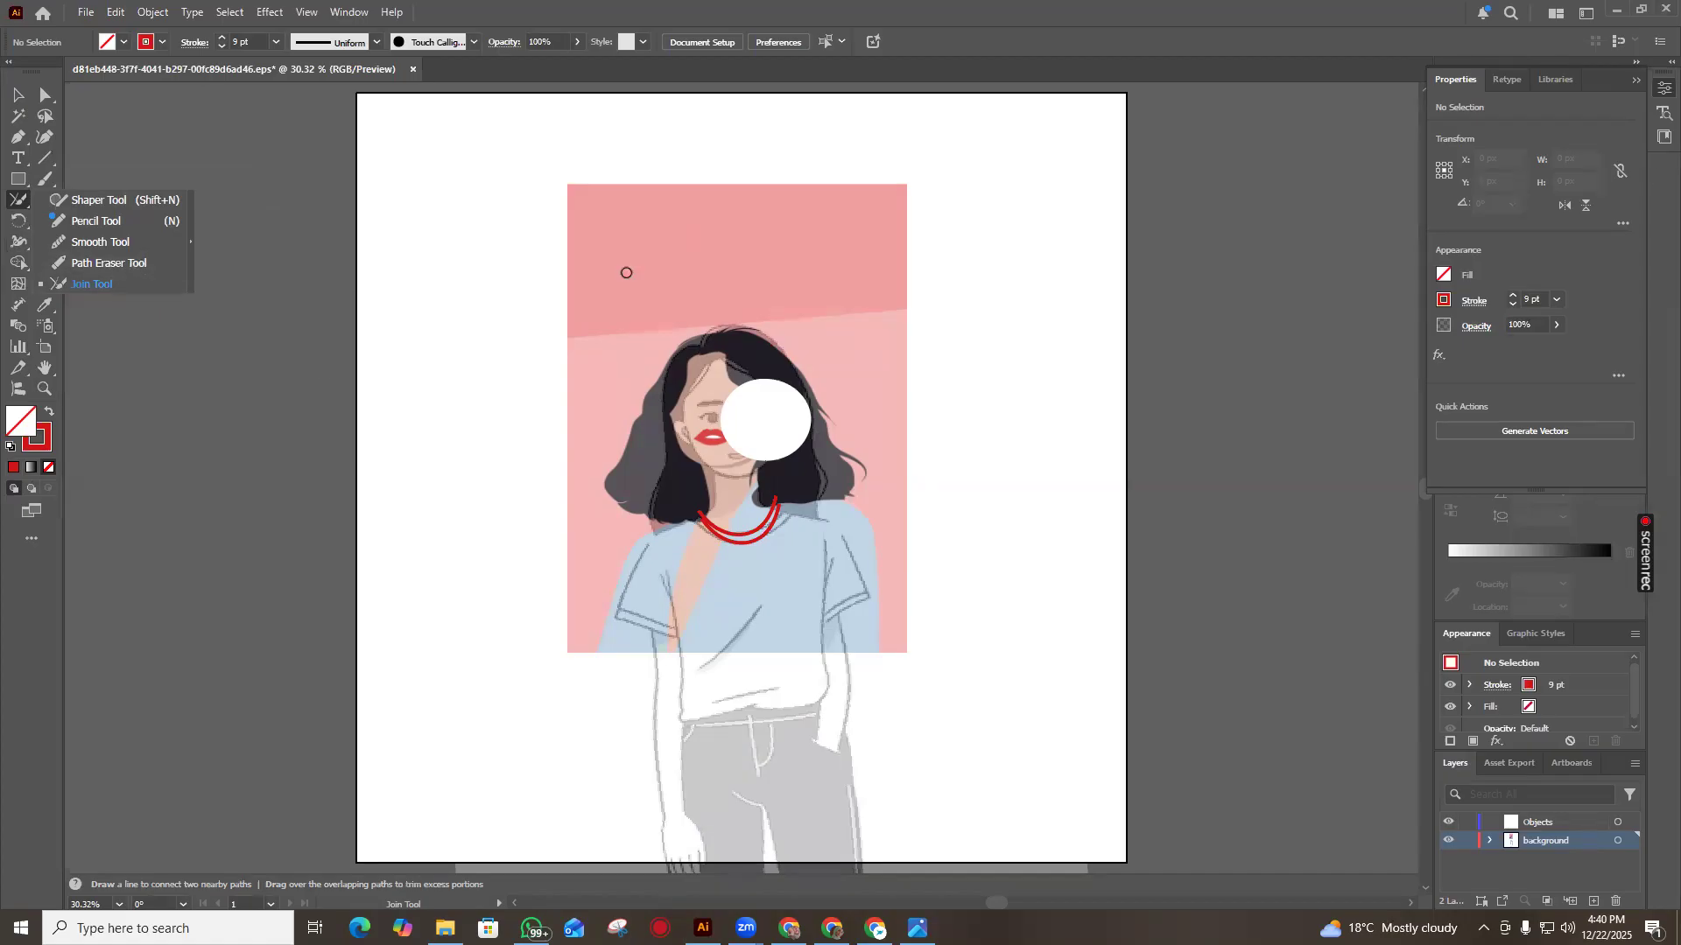
# Undo the copy of the neckline path
pyautogui.click(17, 94)
pyautogui.hotkey('ctrl', 'z')
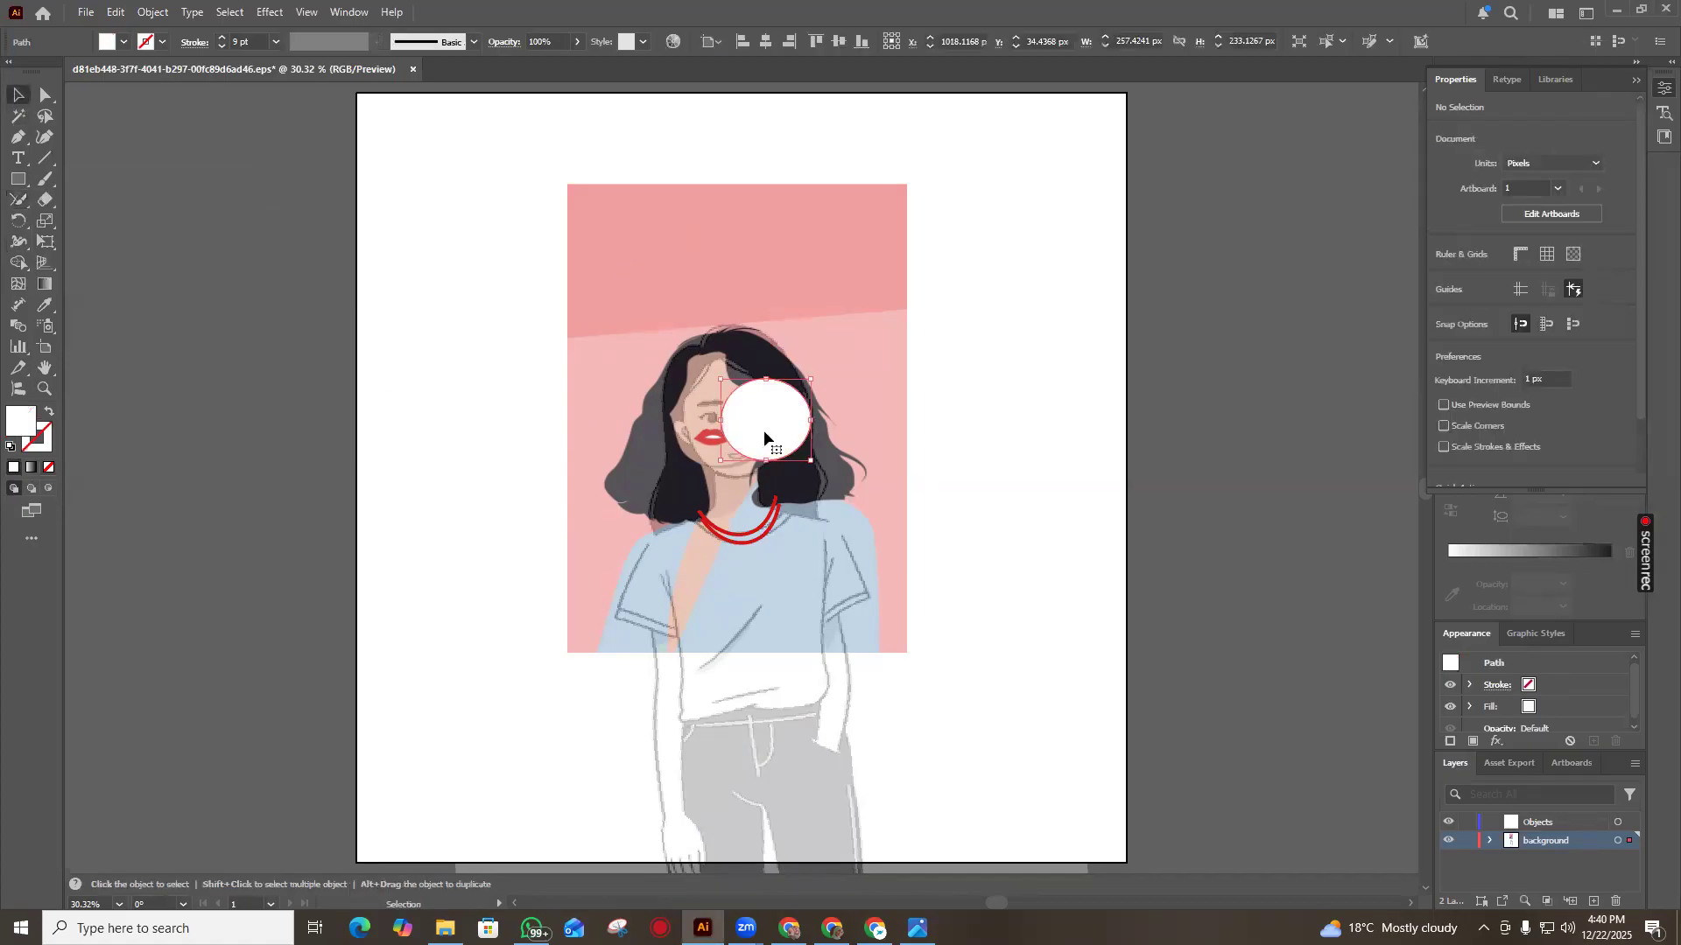
pyautogui.hotkey('ctrl', 'z')
# Isolate the white circle covering the woman's face, cut it out of the artwork and leave isolation mode
pyautogui.doubleClick(764, 428)
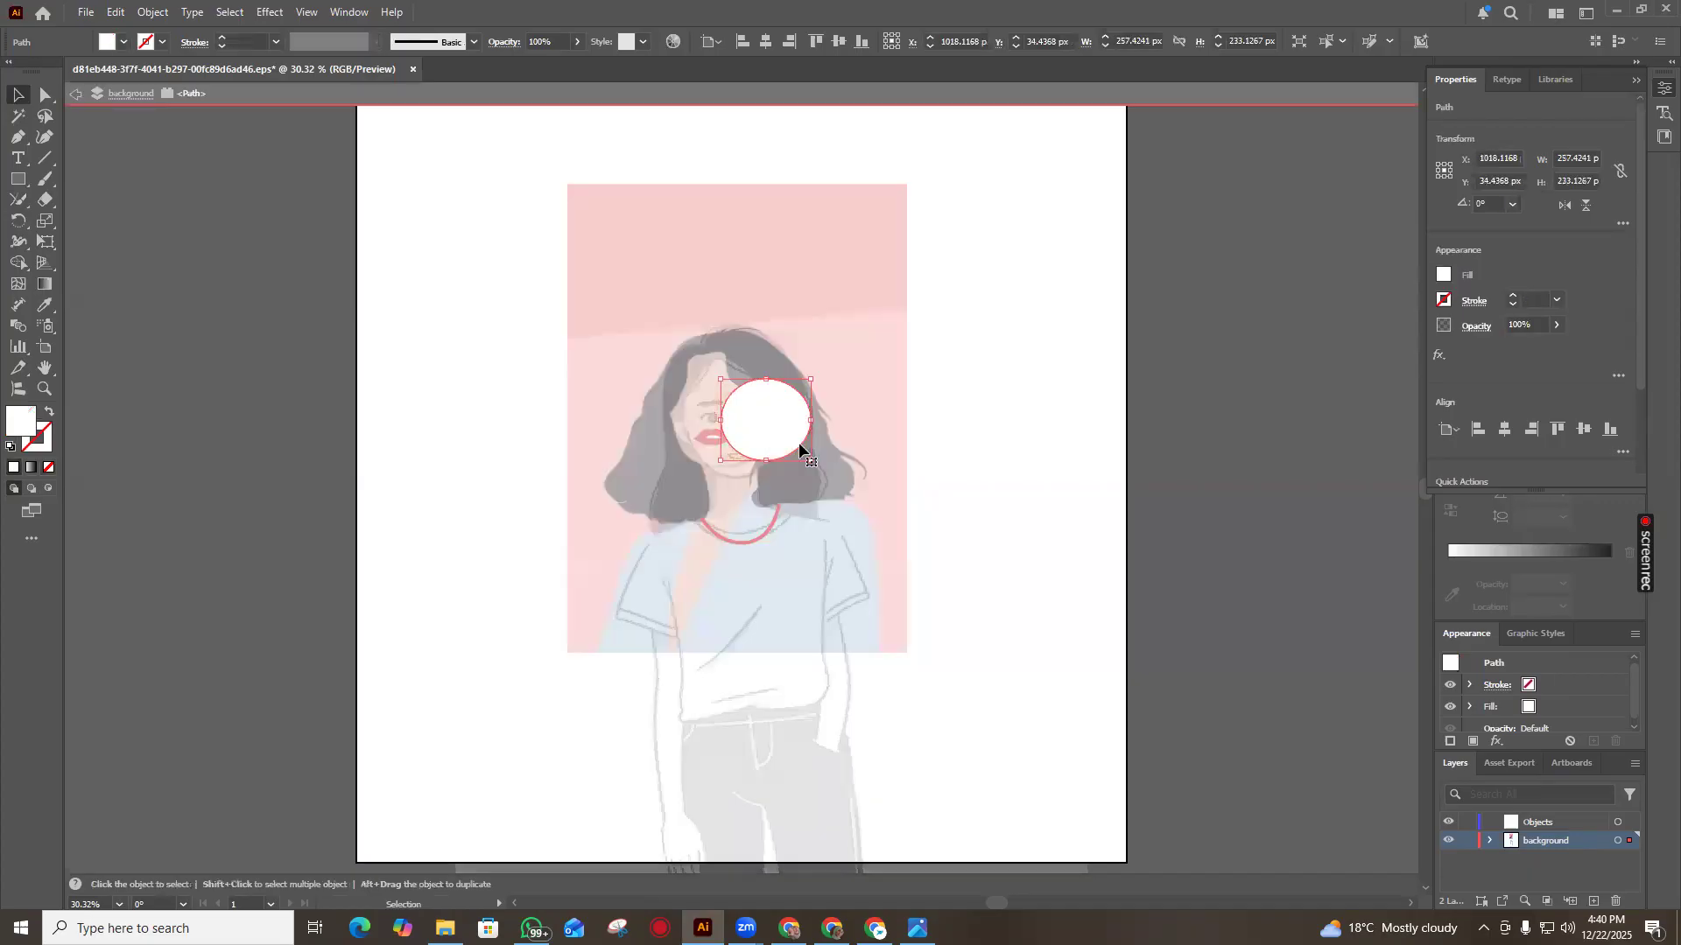
pyautogui.rightClick(786, 445)
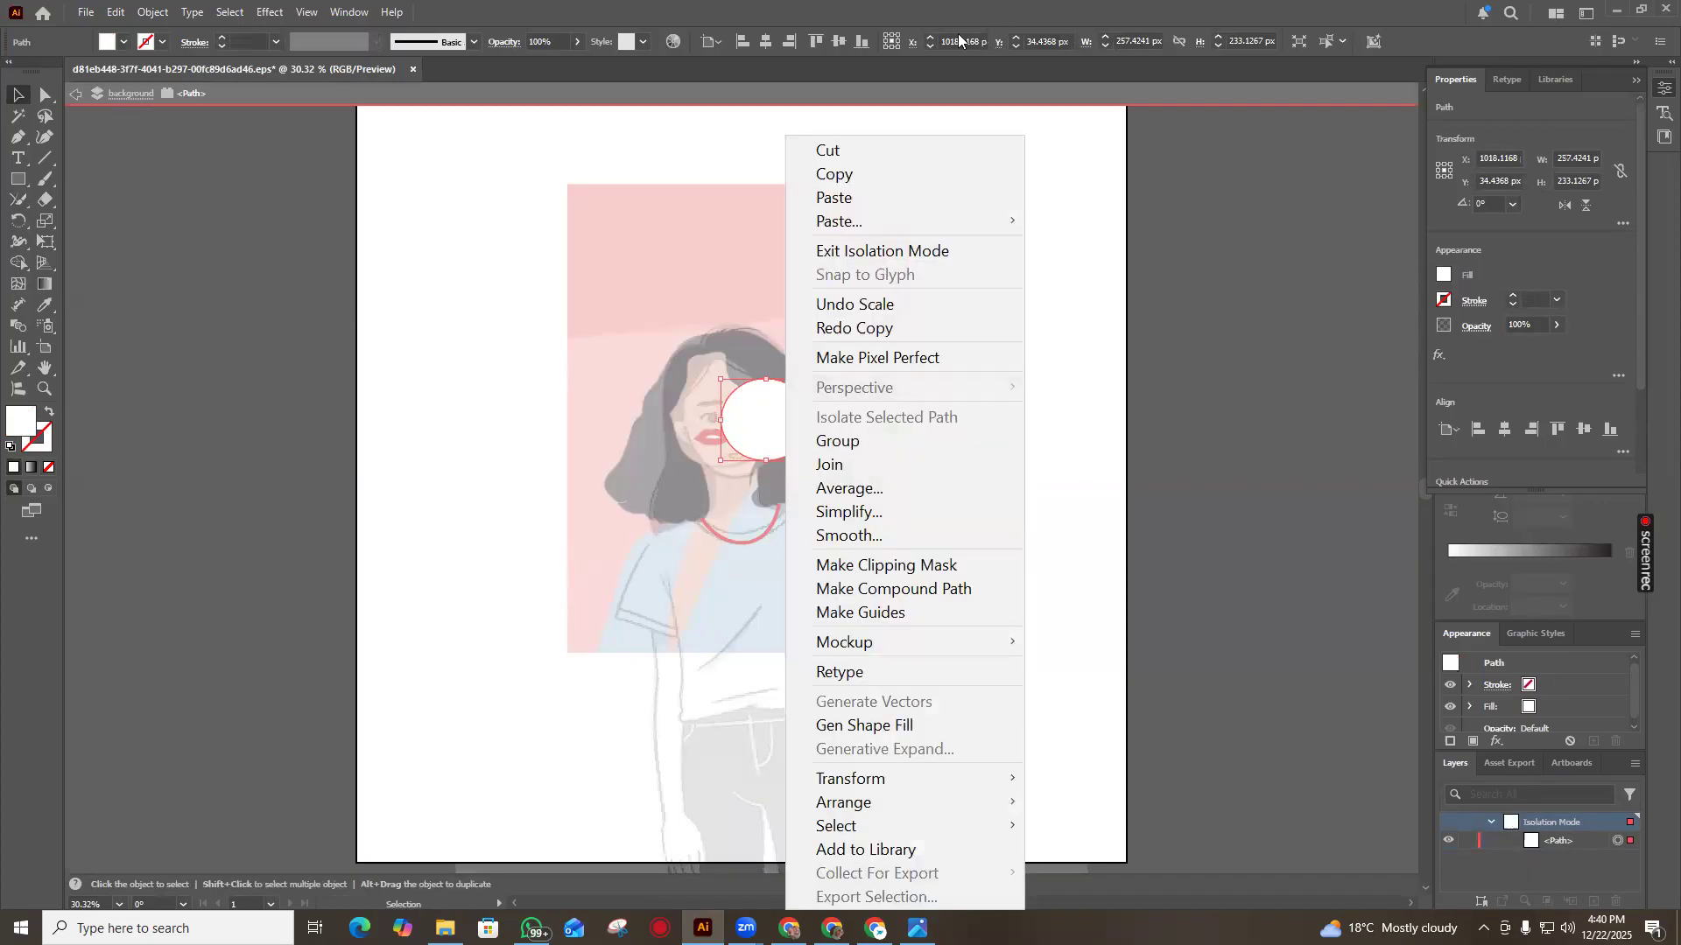
pyautogui.click(907, 150)
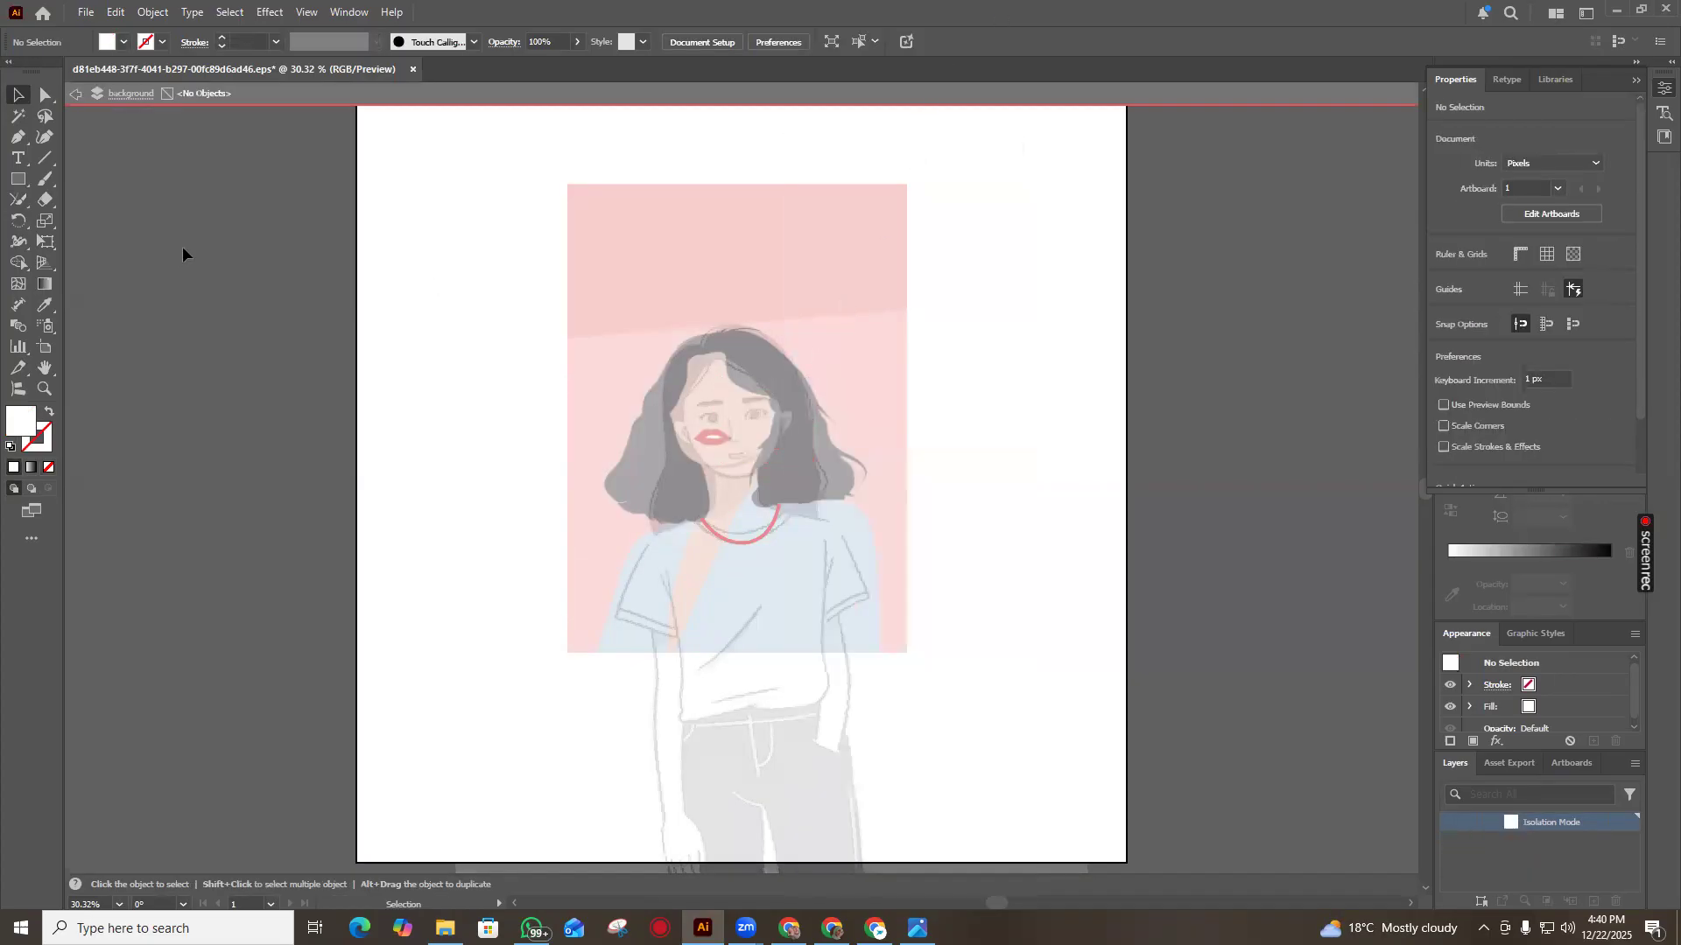
pyautogui.doubleClick(361, 245)
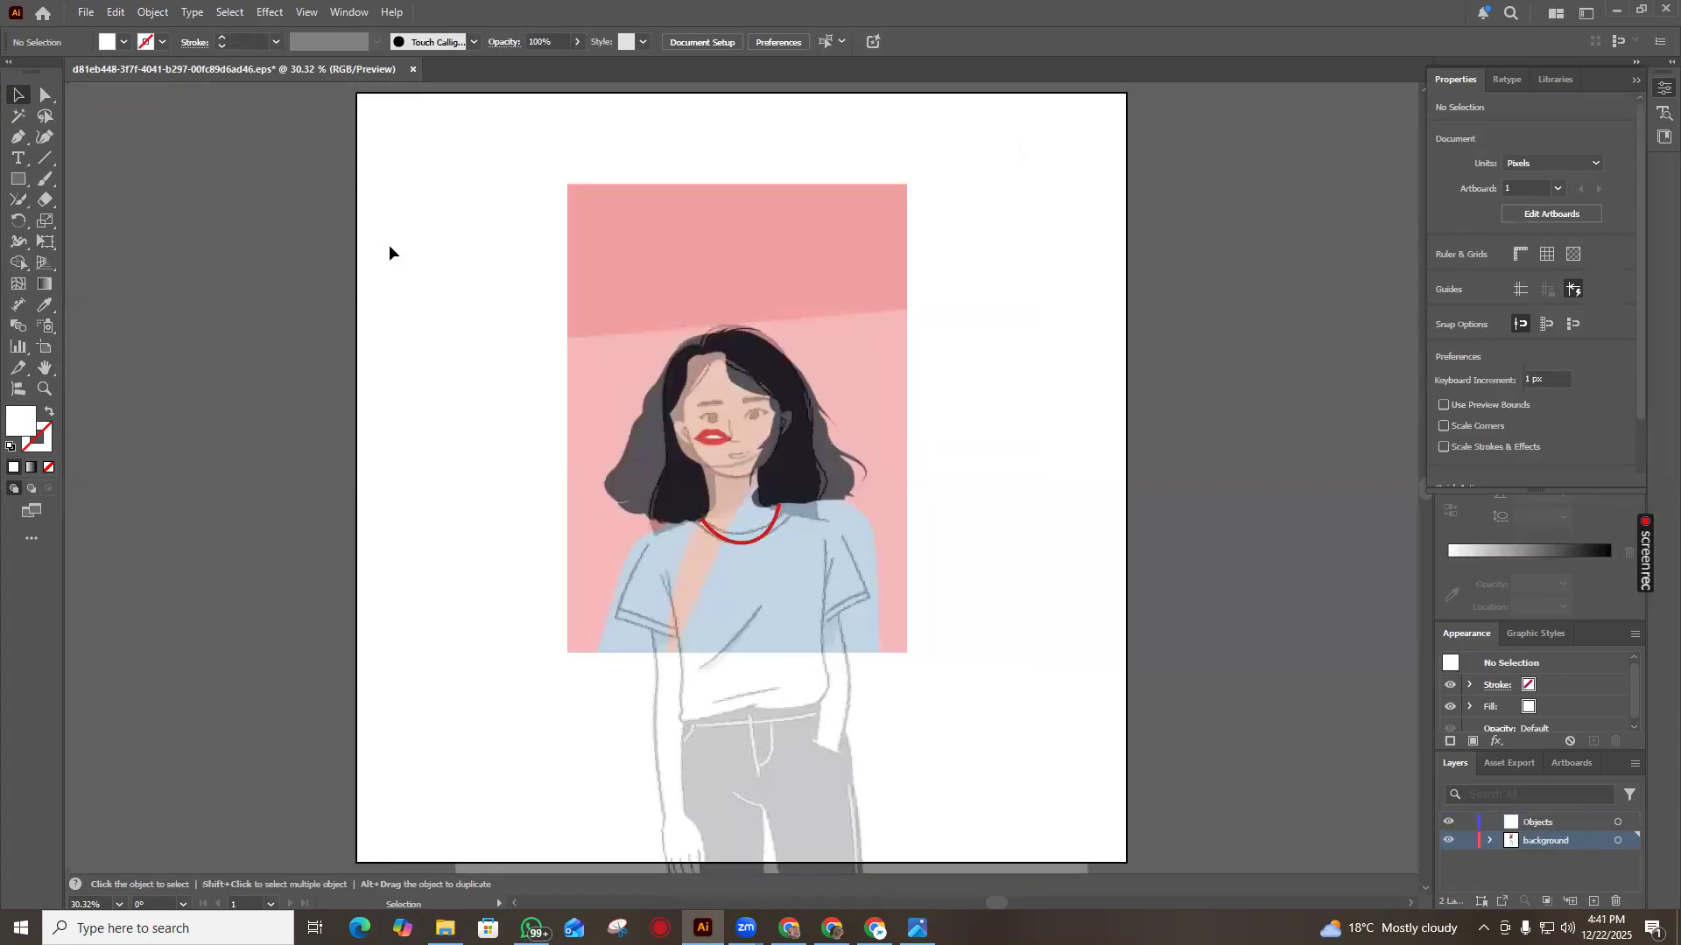
# Duplicate the neckline path slightly above the original and connect the ends of the two curves with the Join Tool
pyautogui.moveTo(739, 543); pyautogui.dragTo(736, 536)
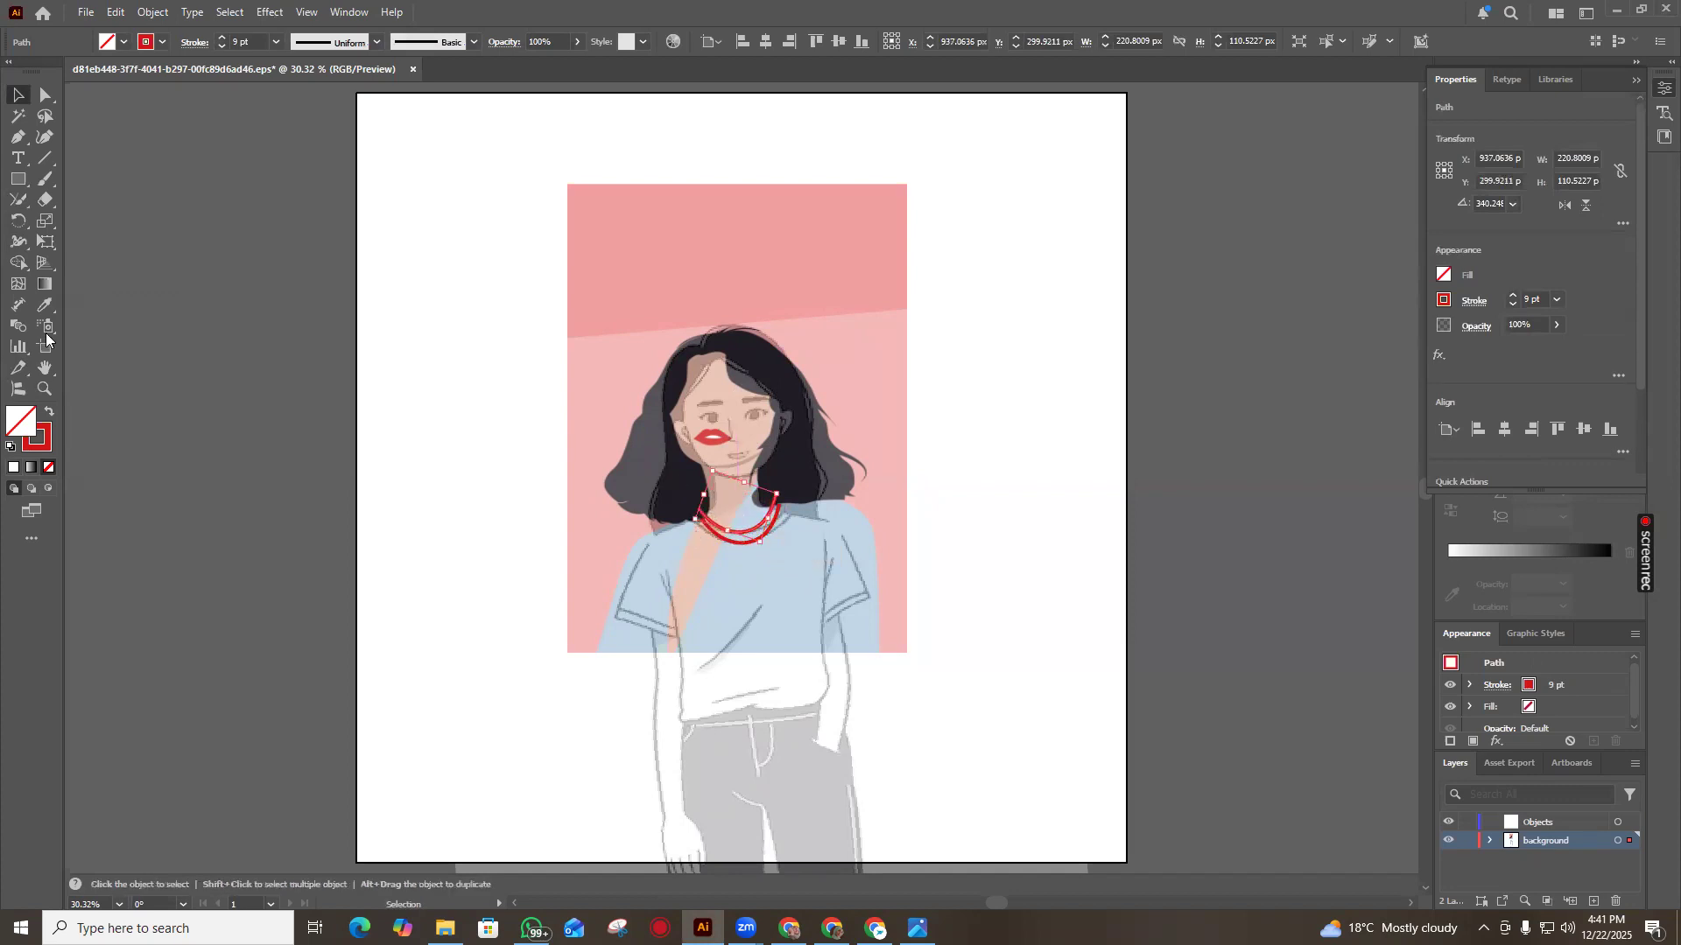
pyautogui.click(551, 424)
pyautogui.click(18, 200)
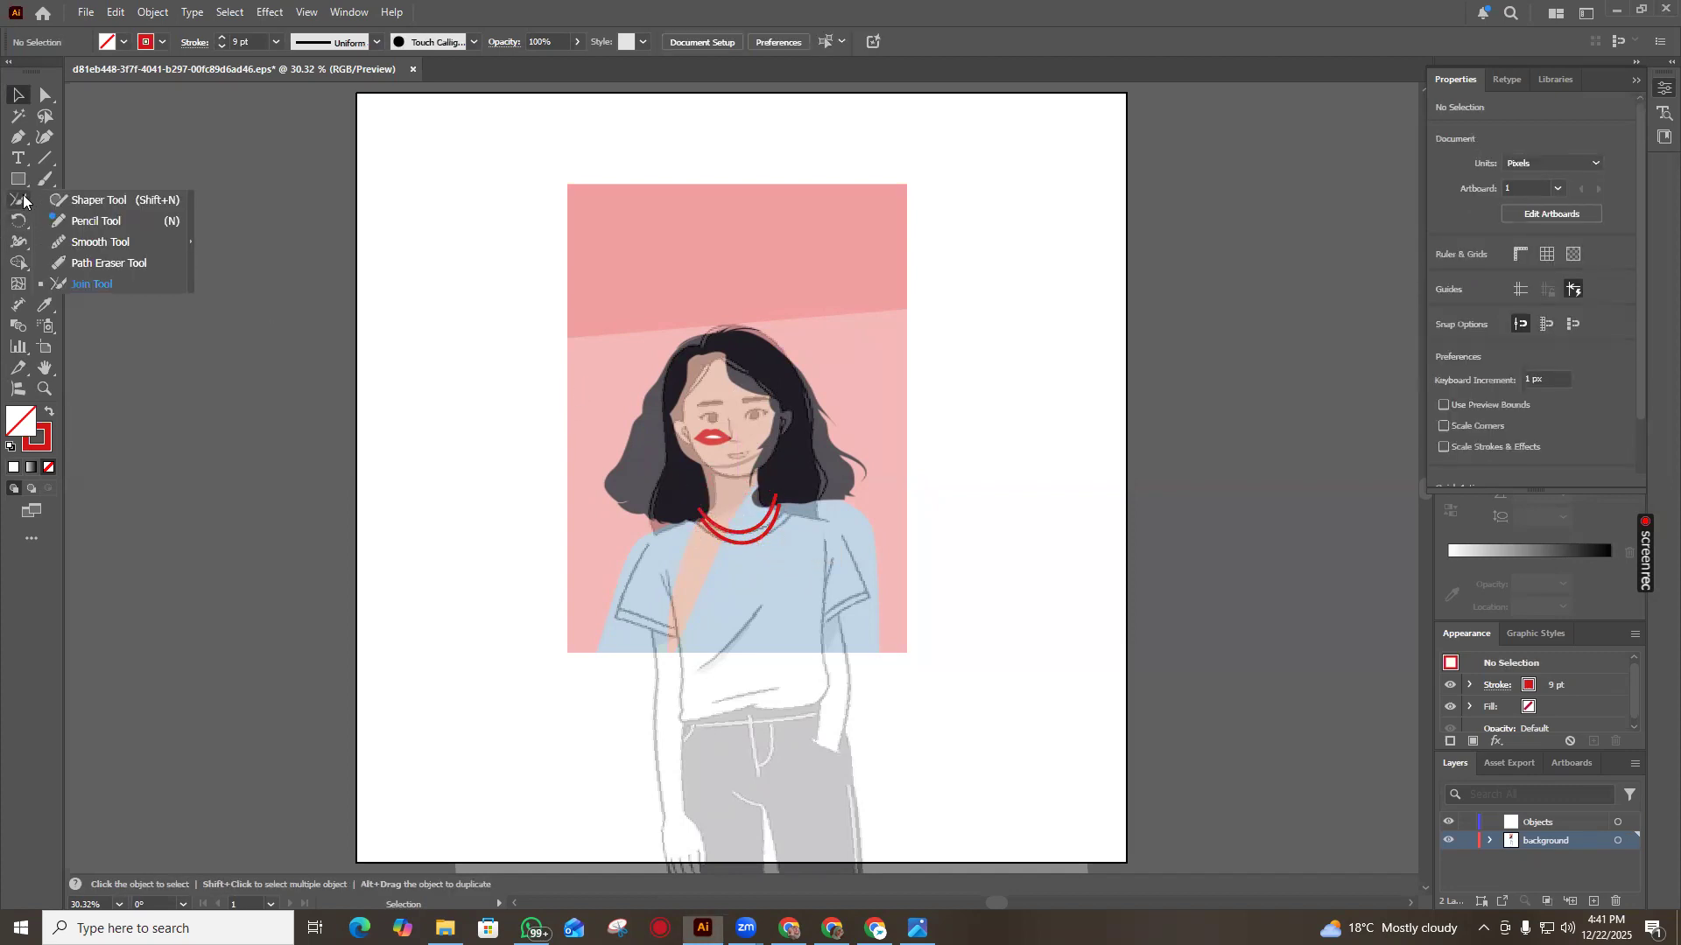
pyautogui.click(92, 284)
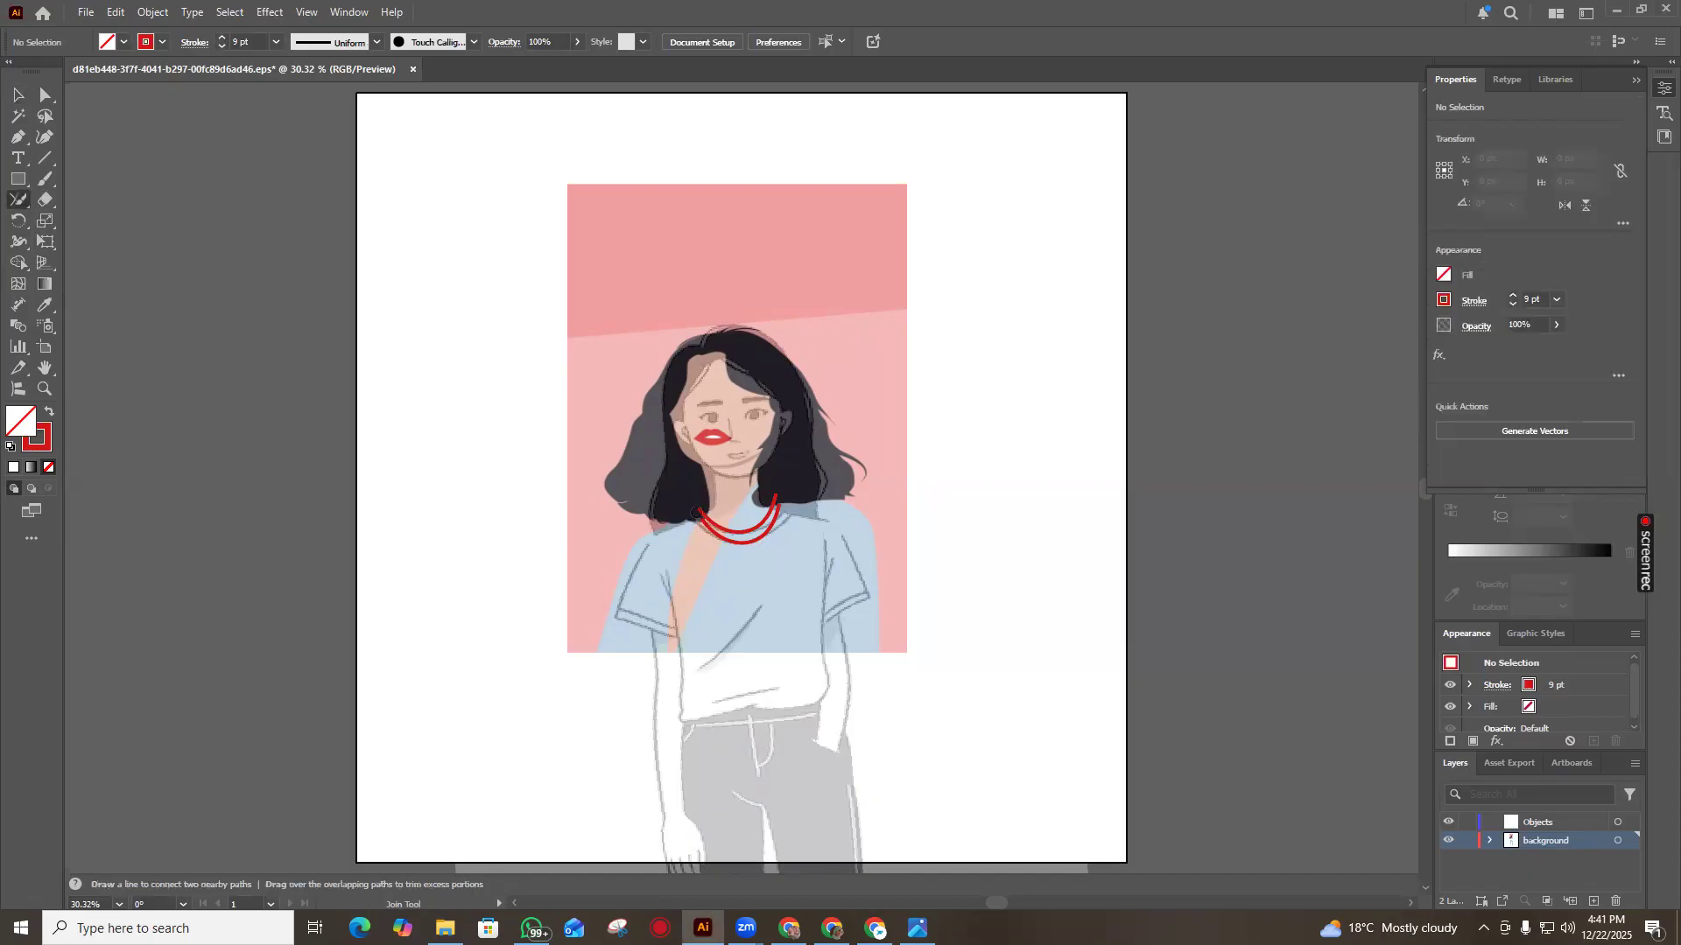
pyautogui.moveTo(685, 516)
pyautogui.mouseDown()
pyautogui.moveTo(698, 531)
pyautogui.moveTo(700, 499)
pyautogui.moveTo(719, 518)
pyautogui.moveTo(777, 513)
pyautogui.moveTo(782, 491)
pyautogui.moveTo(779, 515)
pyautogui.mouseUp()
pyautogui.click(17, 92)
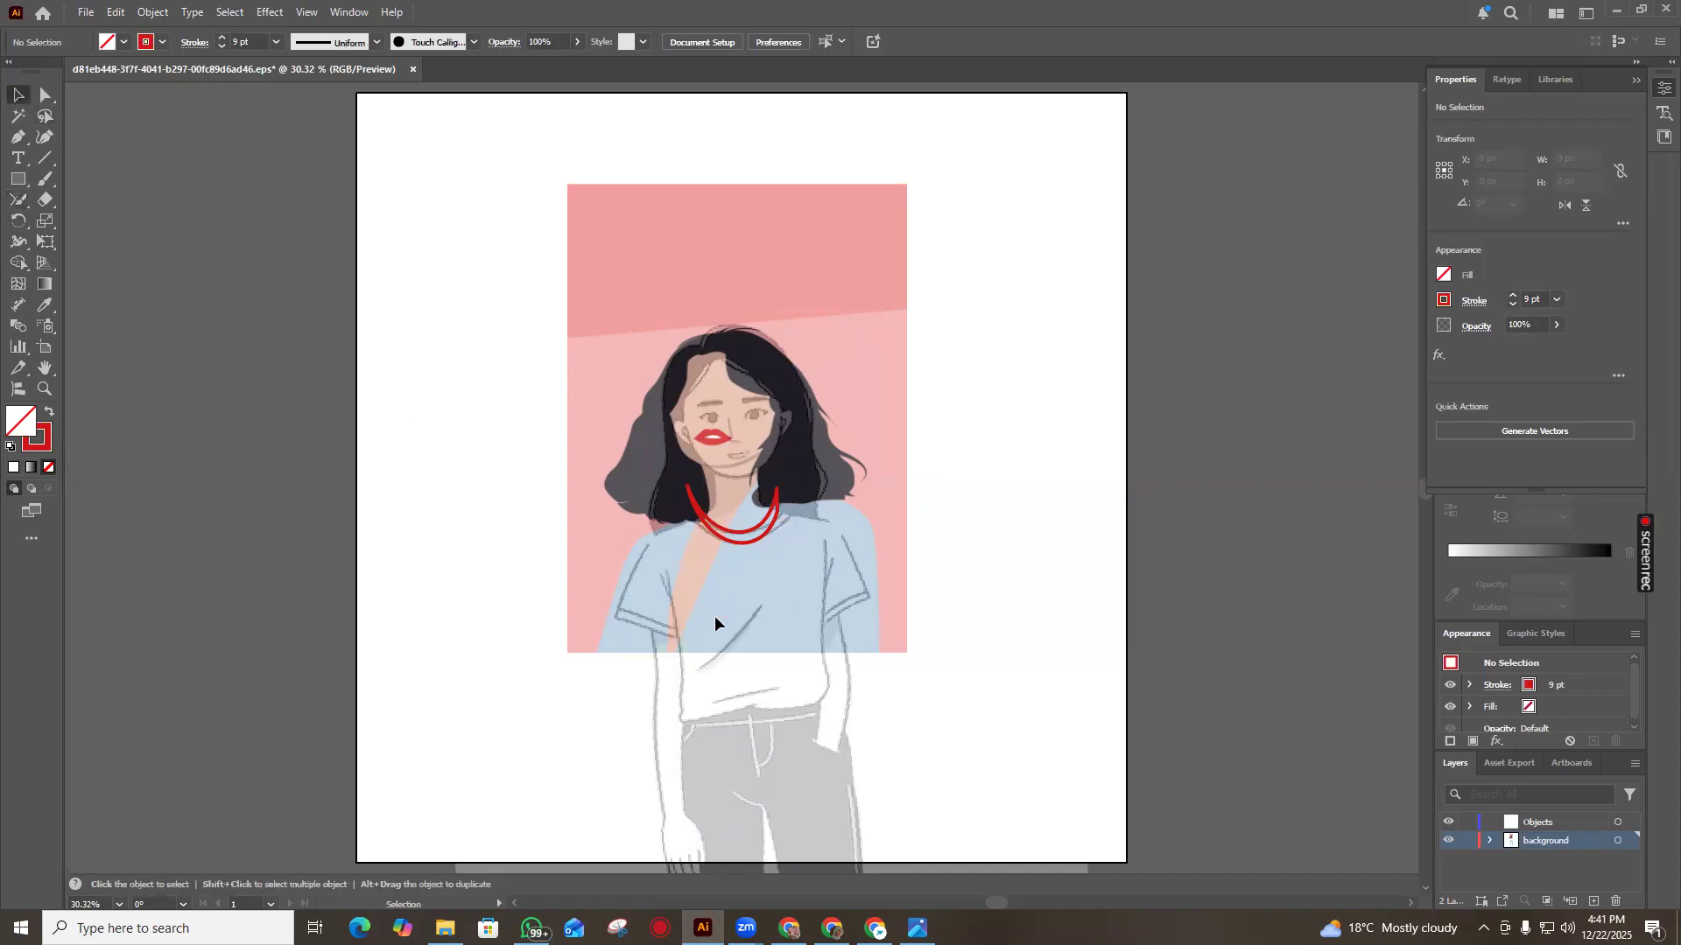
# Move the joined collar shape down onto the T-shirt's neckline and resize it to about 241 × 164 px
pyautogui.moveTo(743, 538); pyautogui.dragTo(744, 546)
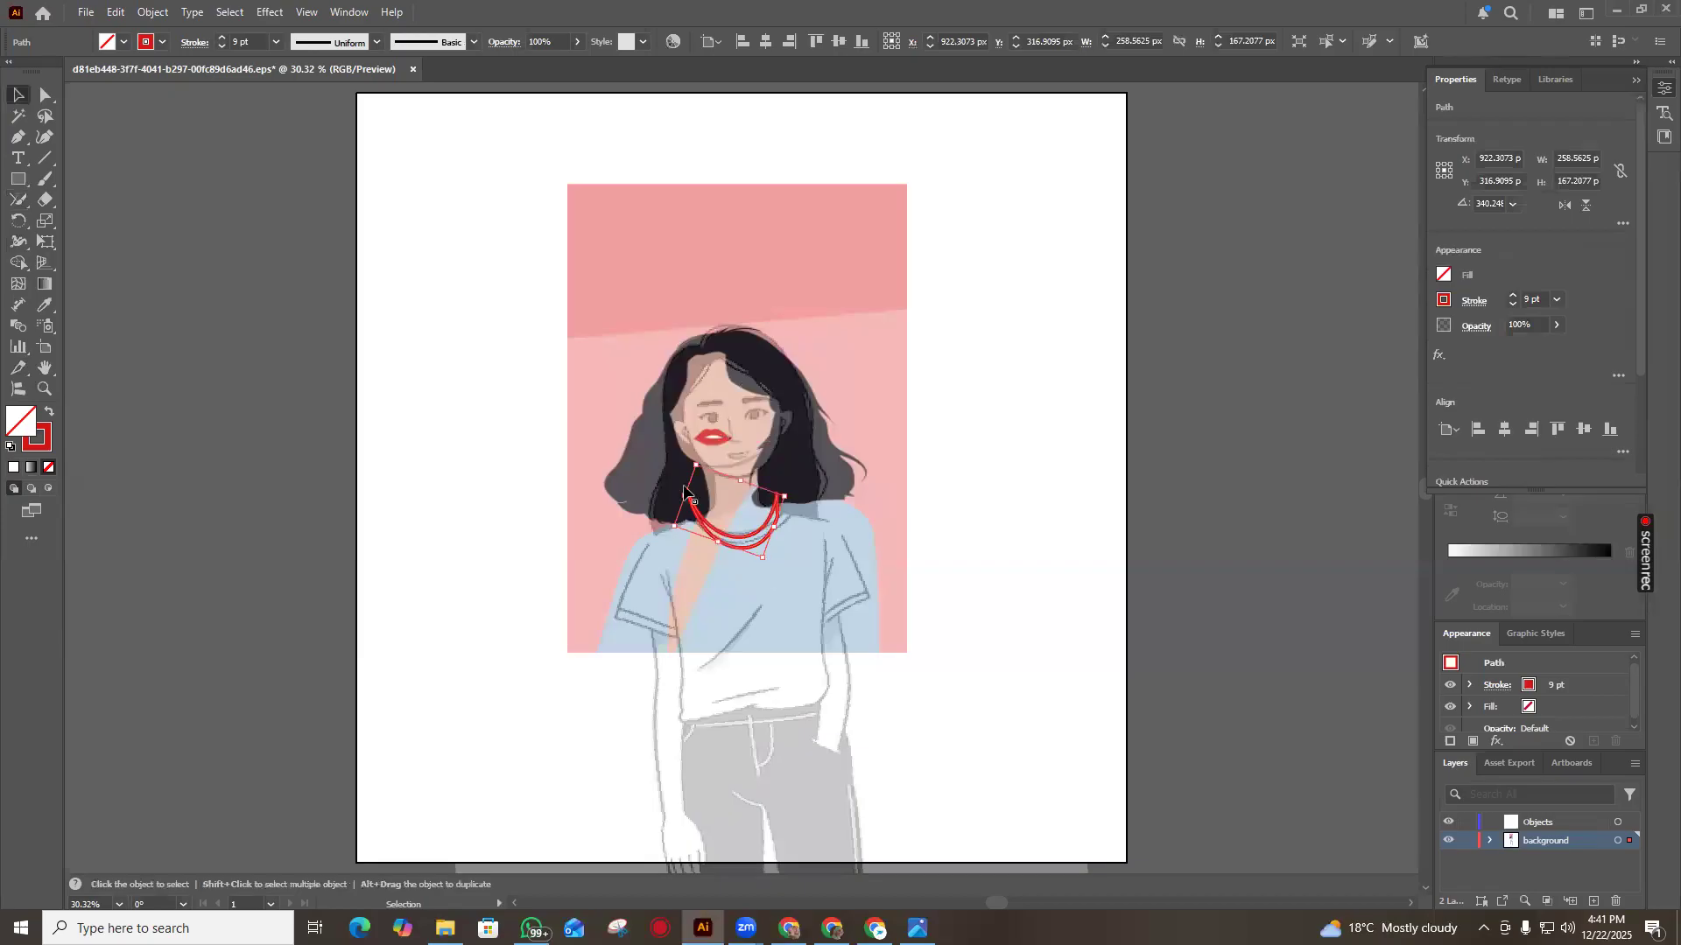
pyautogui.moveTo(697, 465); pyautogui.dragTo(692, 545)
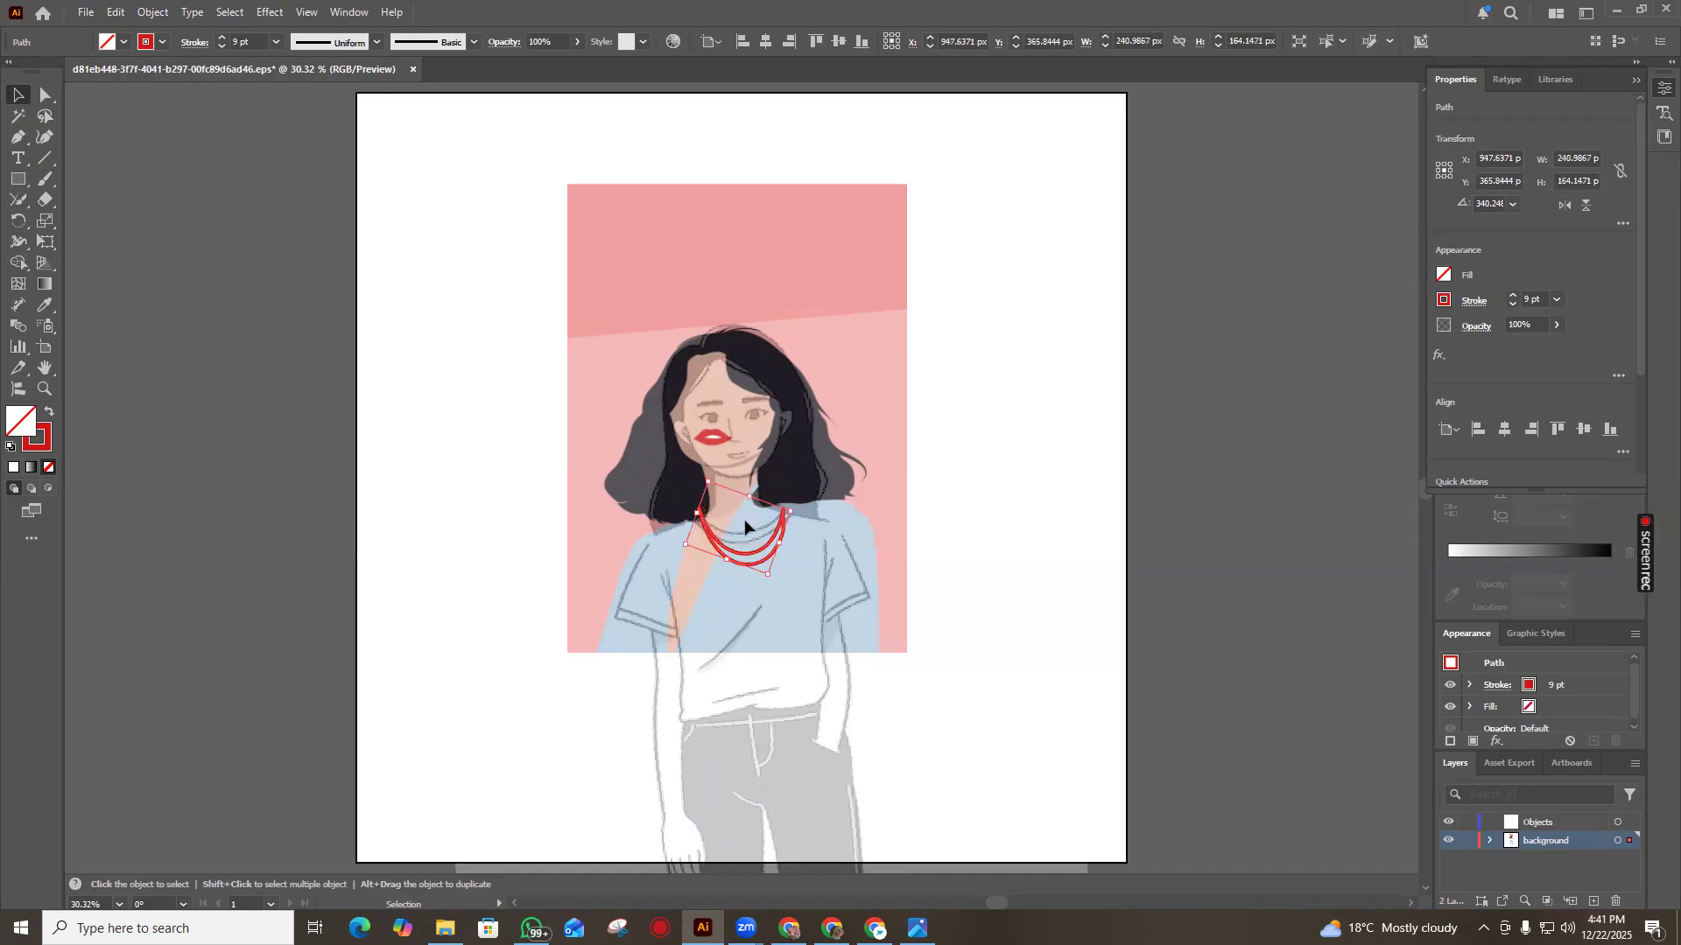
pyautogui.click(738, 543)
pyautogui.click(729, 559)
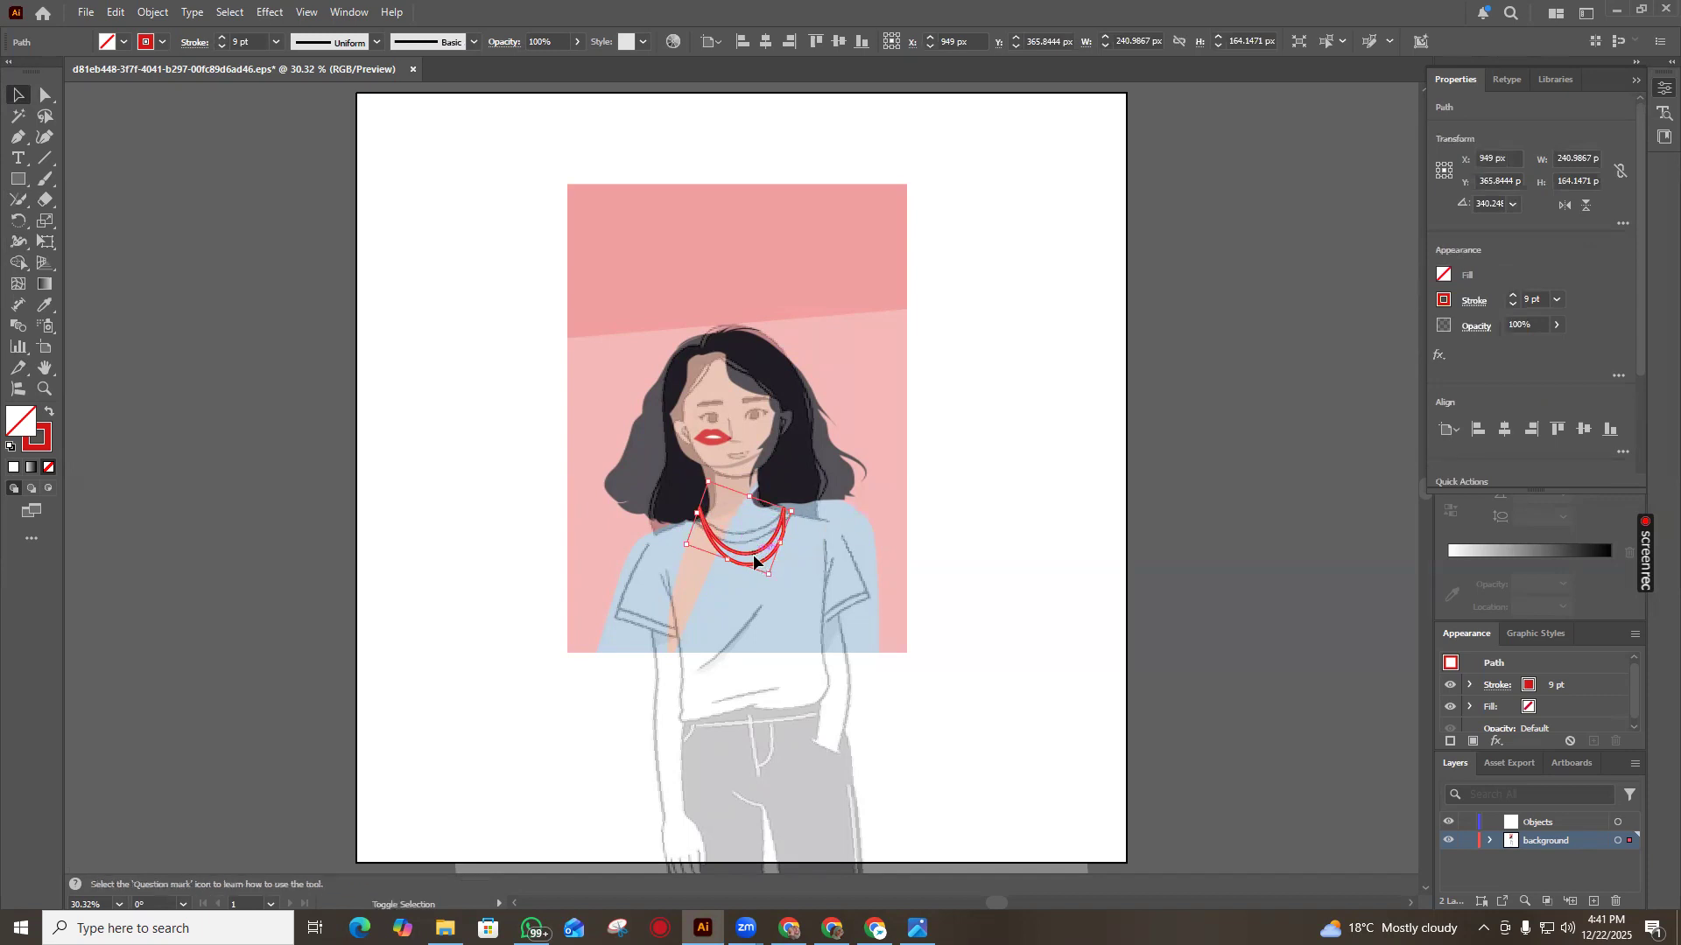
# Straighten and shrink the red collar shape to about 196 × 95 px and place it on the T-shirt's neckline
pyautogui.moveTo(768, 574); pyautogui.dragTo(811, 530)
pyautogui.click(843, 526)
pyautogui.click(771, 526)
pyautogui.click(805, 503)
pyautogui.moveTo(764, 534); pyautogui.dragTo(774, 506)
pyautogui.click(792, 522)
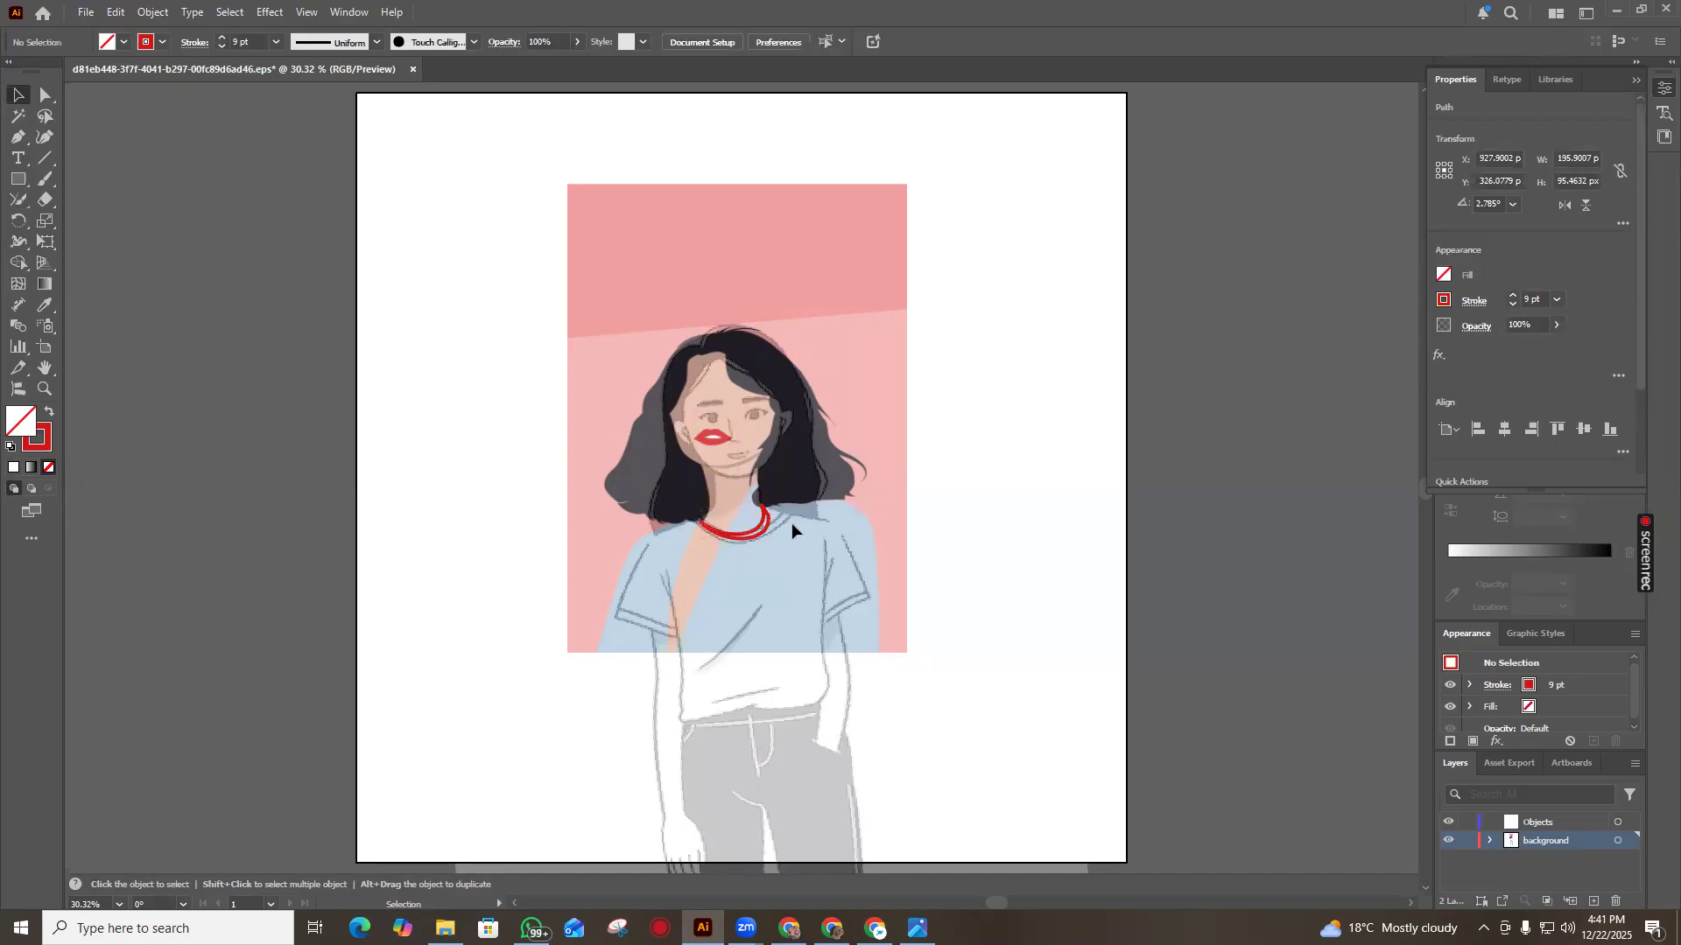
pyautogui.click(729, 537)
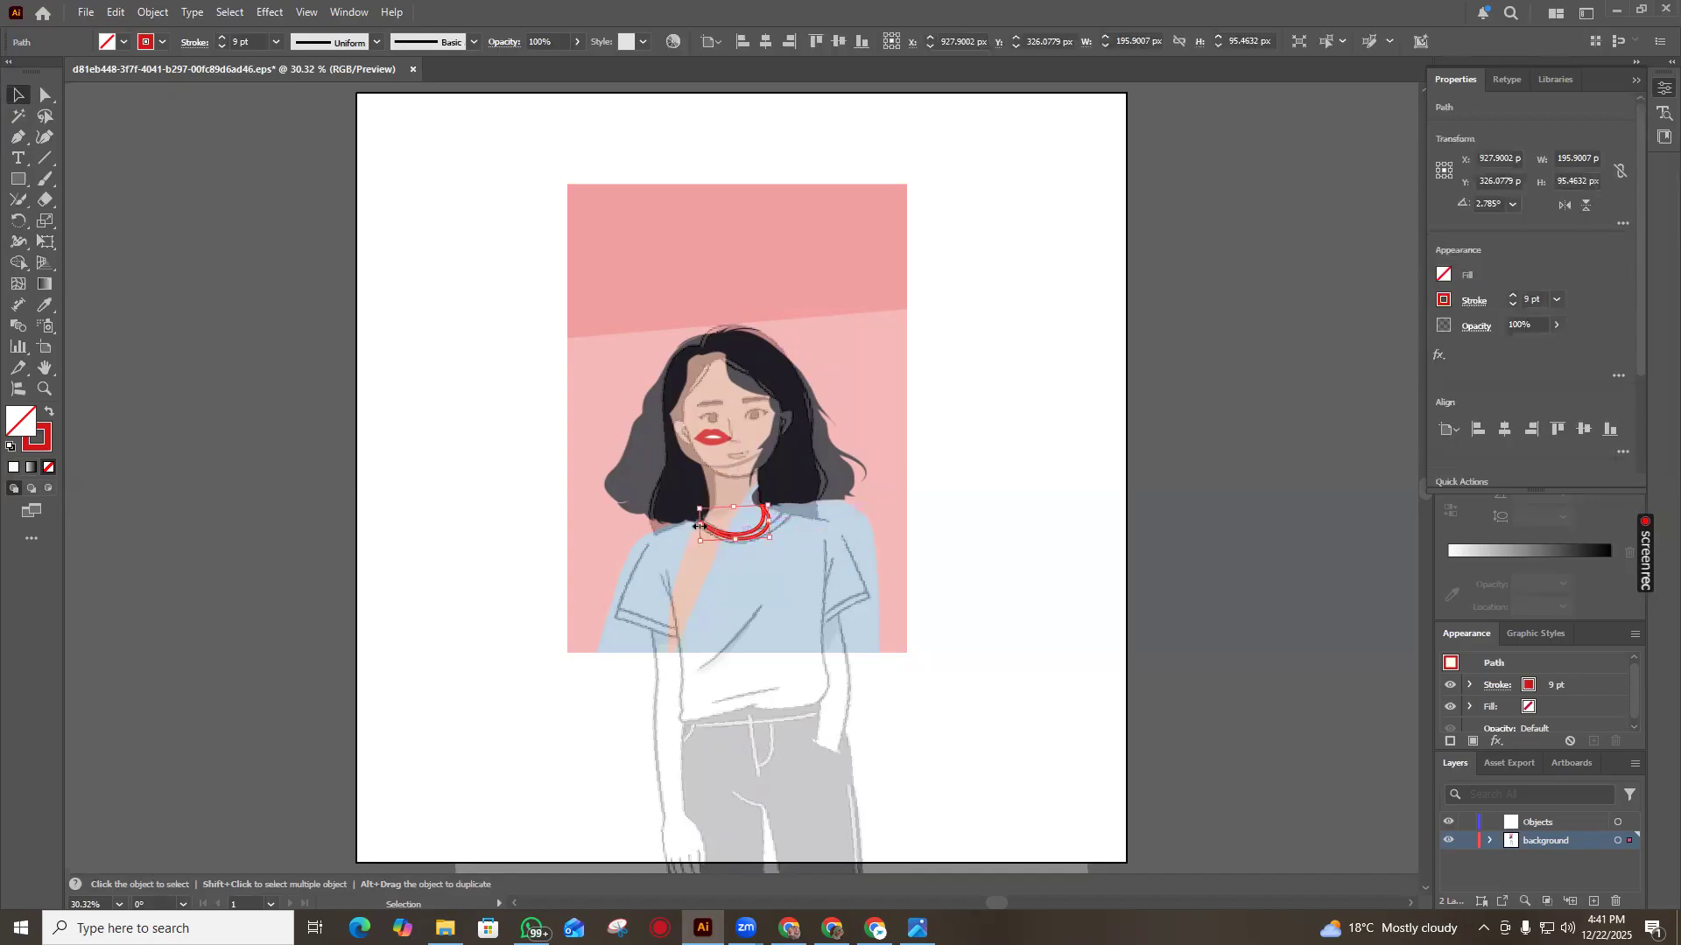
pyautogui.moveTo(700, 507); pyautogui.dragTo(698, 505)
pyautogui.click(731, 567)
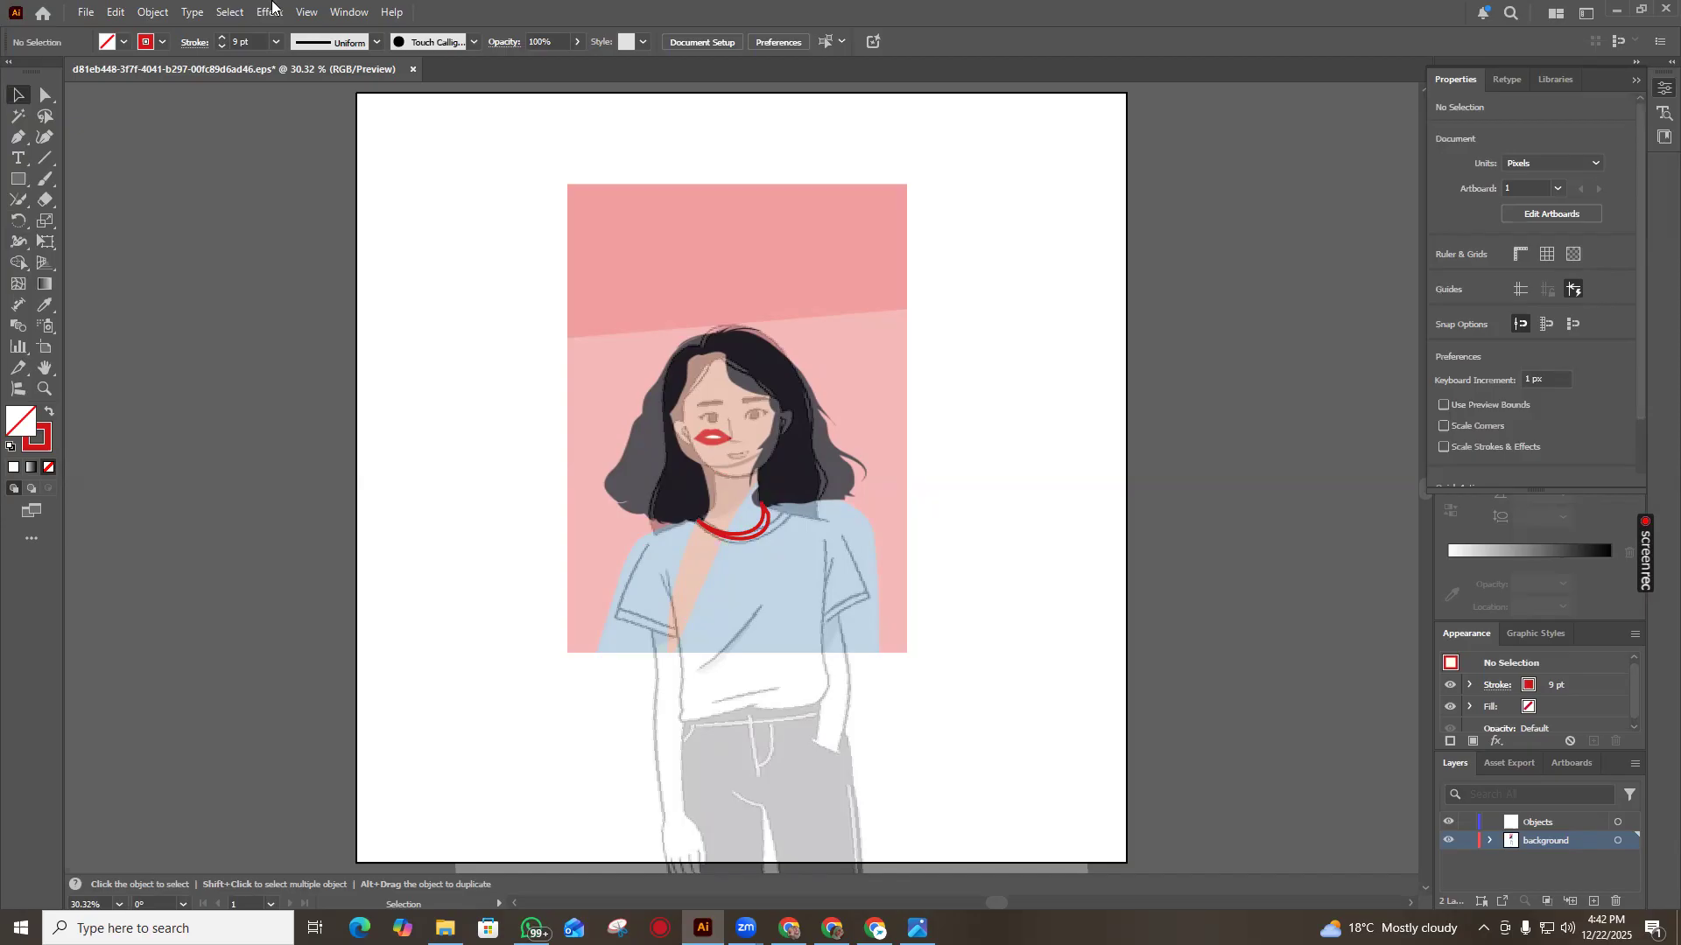
# Delete the red collar artwork, then unlock the poster portrait image and delete it
pyautogui.moveTo(480, 236); pyautogui.dragTo(981, 856)
pyautogui.press('Delete')
pyautogui.moveTo(326, 107); pyautogui.dragTo(614, 254)
pyautogui.rightClick(616, 257)
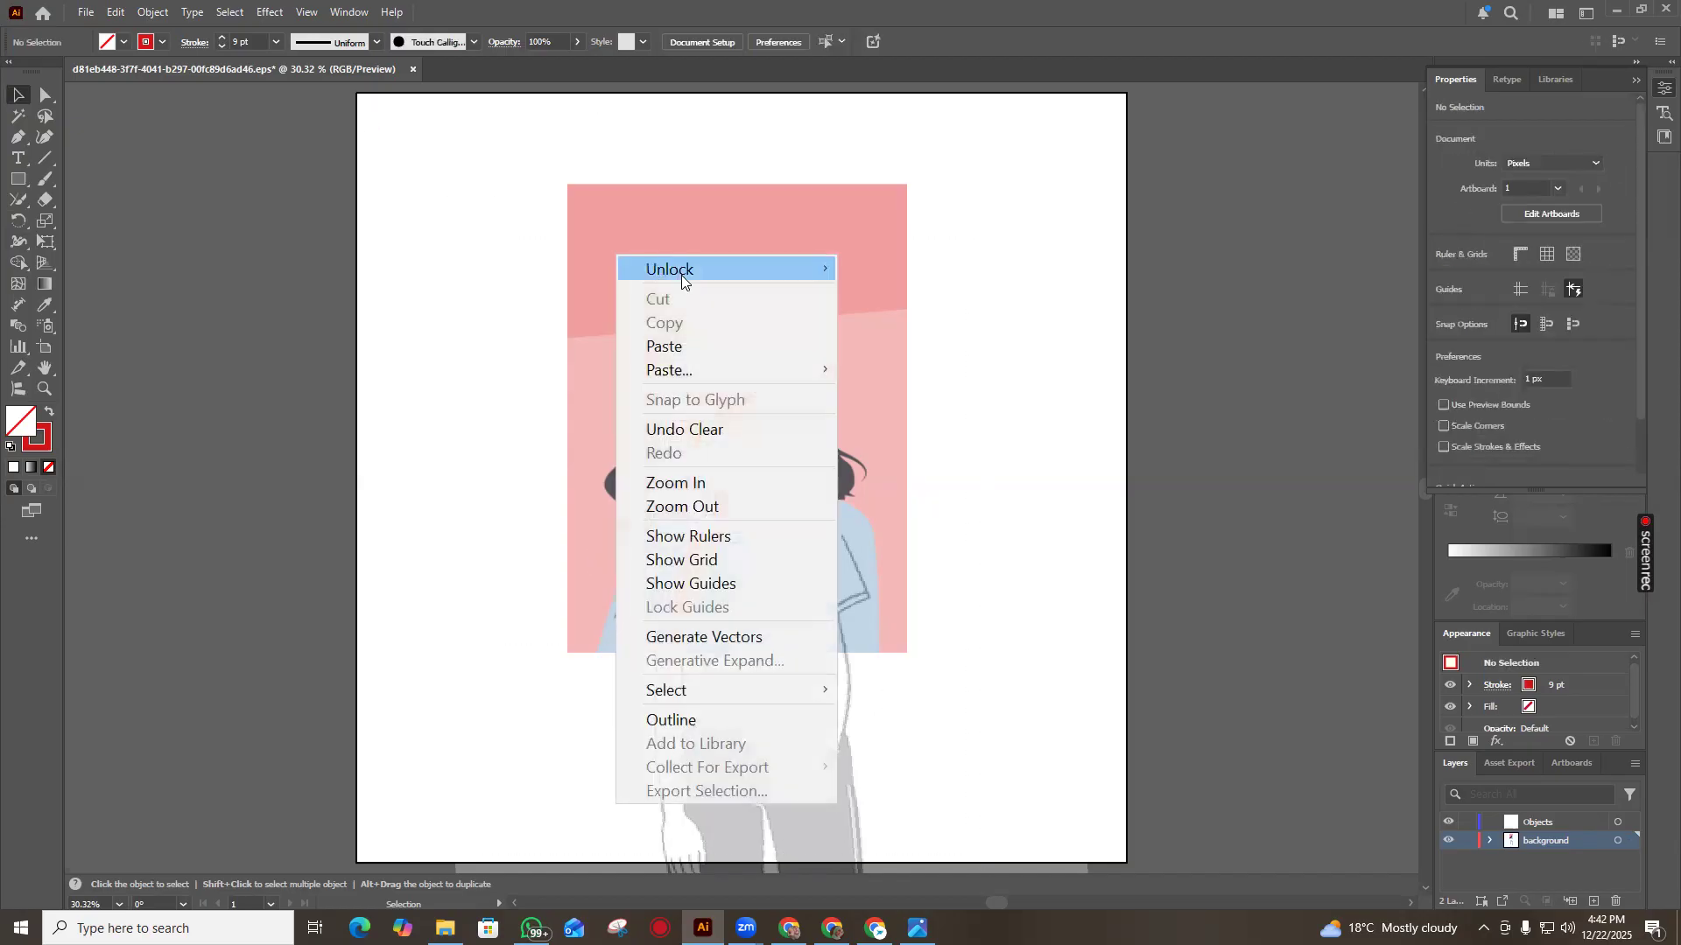
pyautogui.moveTo(678, 266)
pyautogui.click(872, 288)
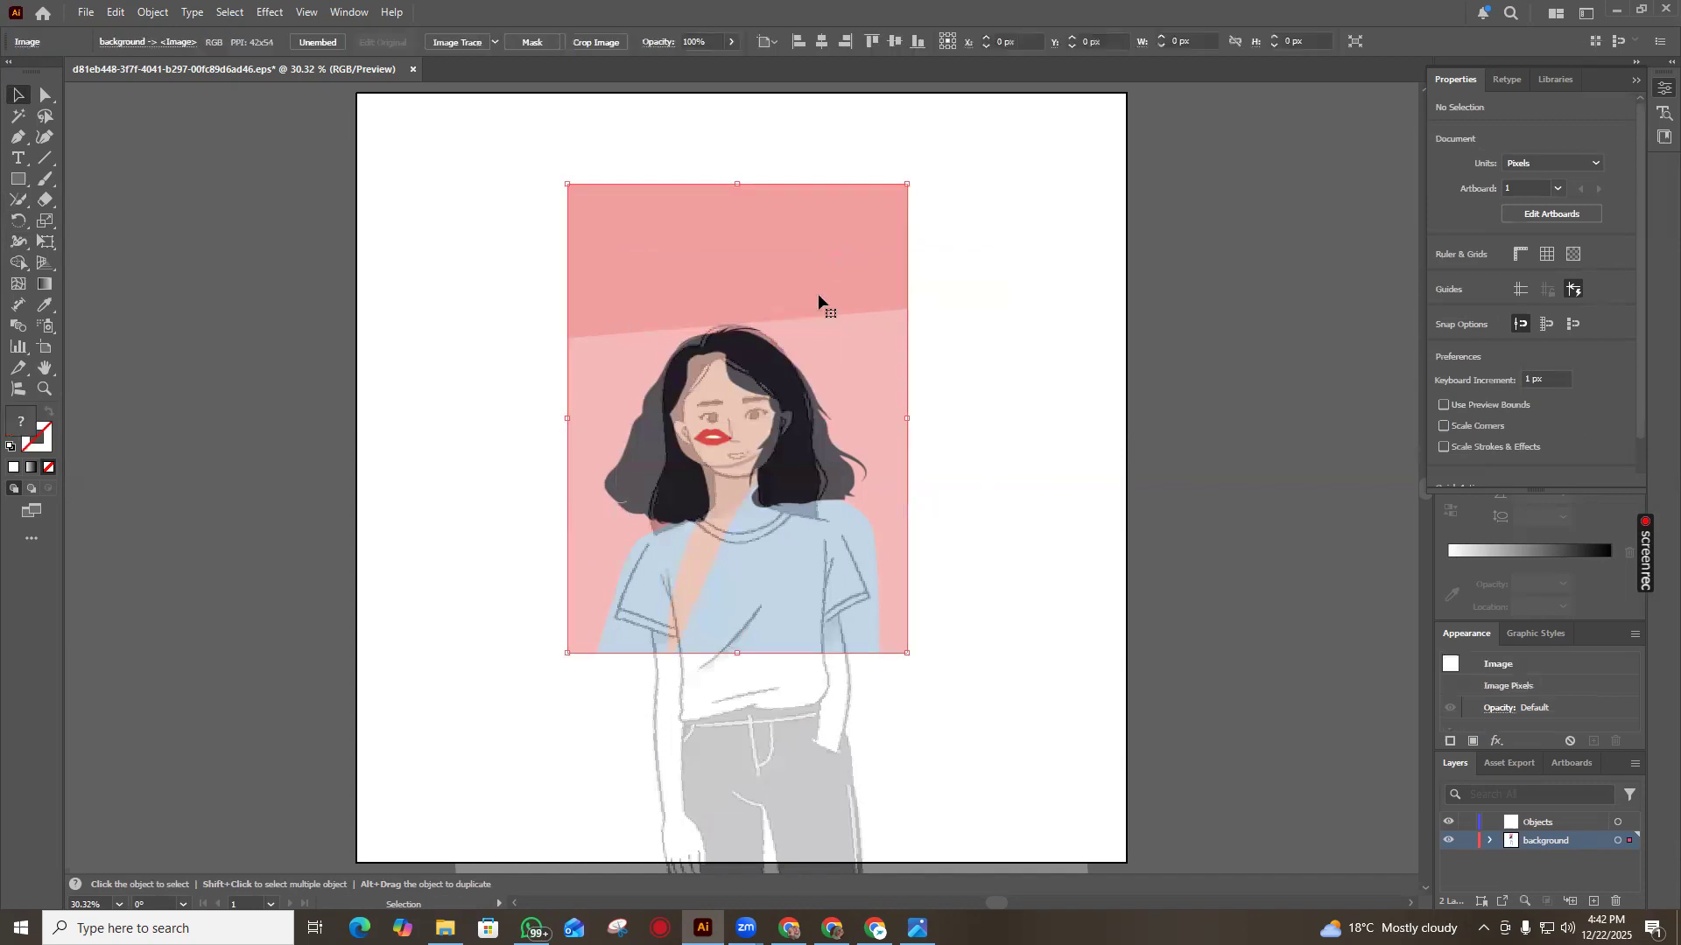
pyautogui.press('Delete')
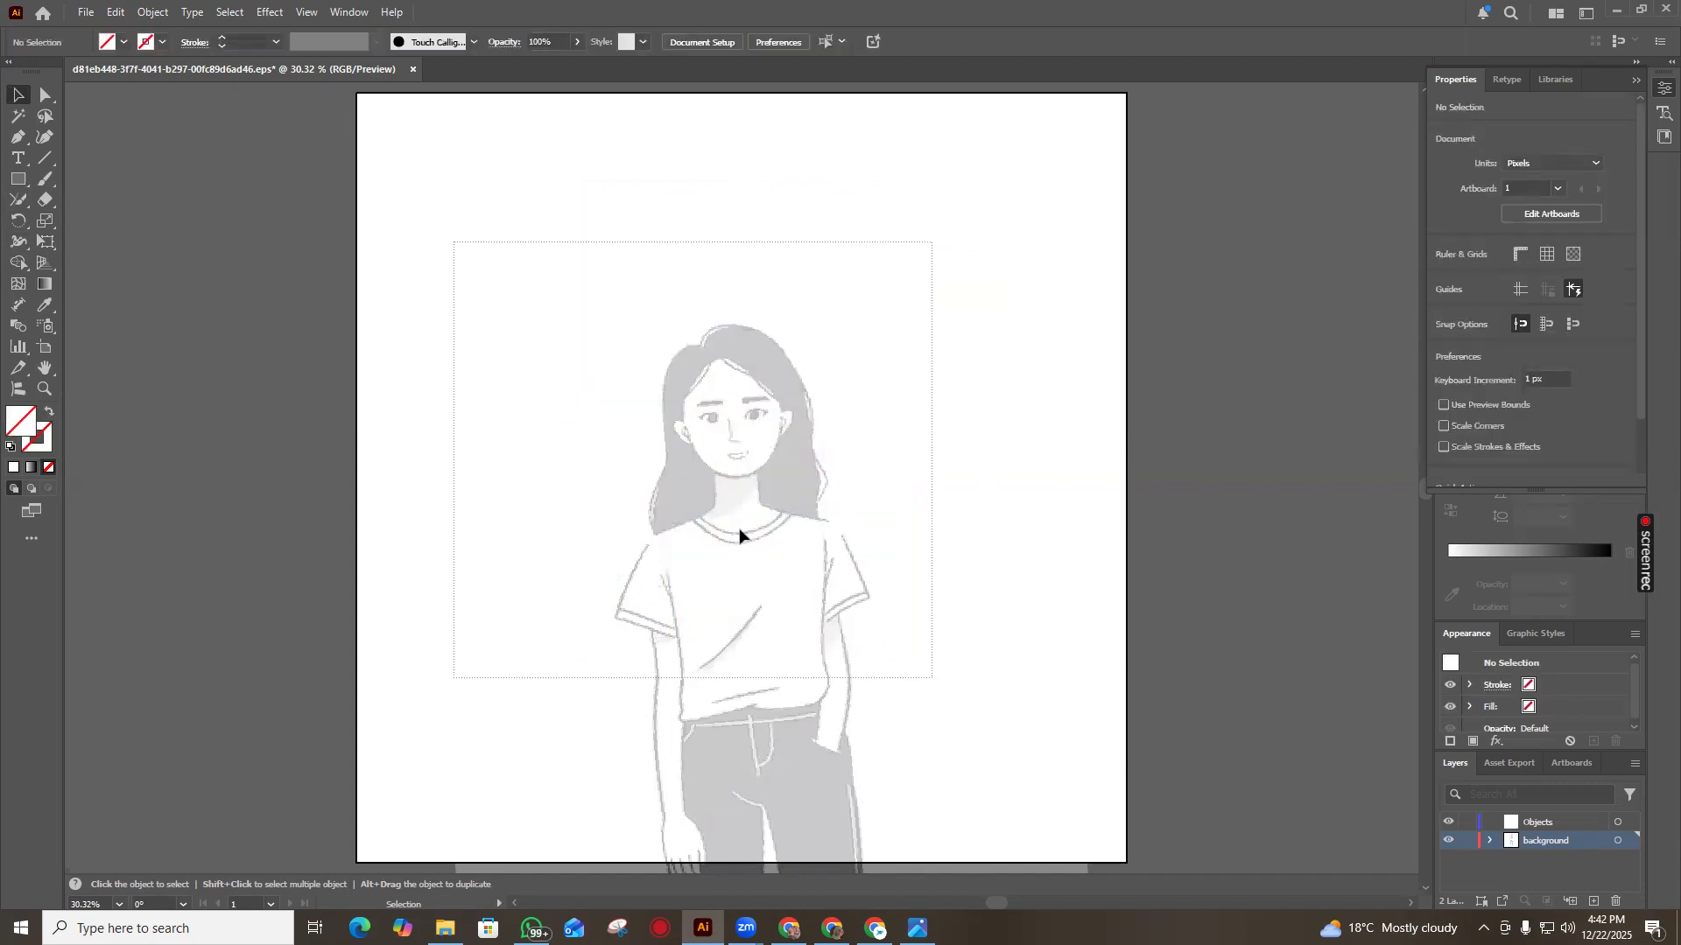
# Unlock the faded drawing of the T-shirt girl and delete it to empty the artboard
pyautogui.rightClick(763, 360)
pyautogui.moveTo(826, 376)
pyautogui.click(1015, 374)
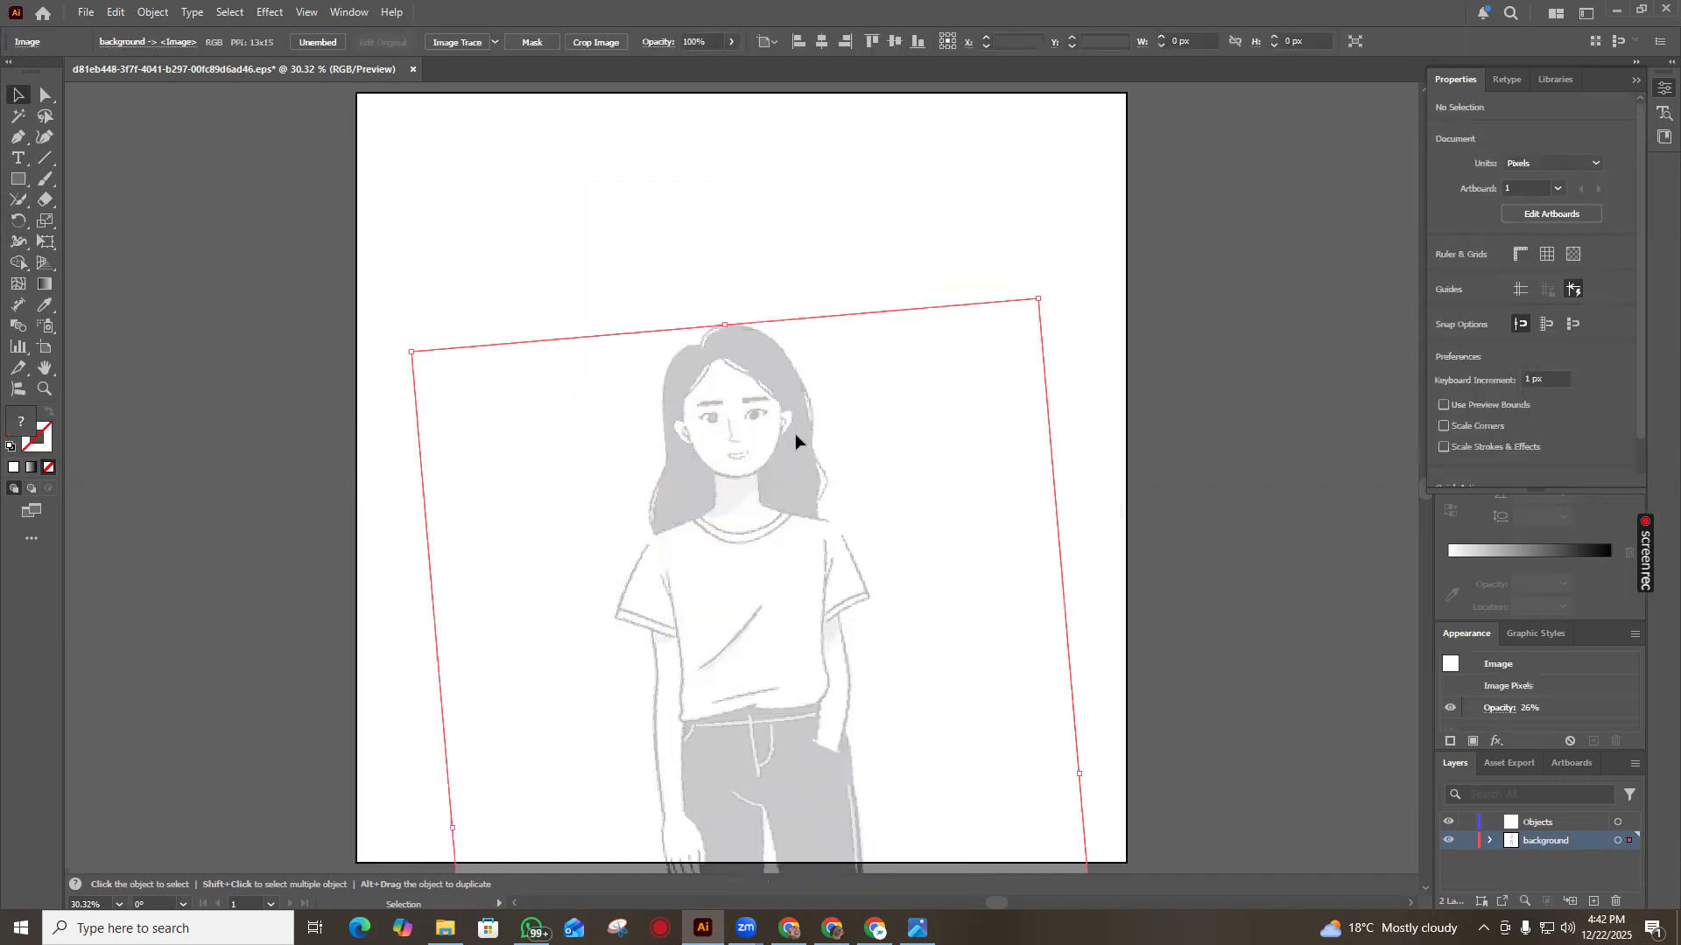
pyautogui.press('Delete')
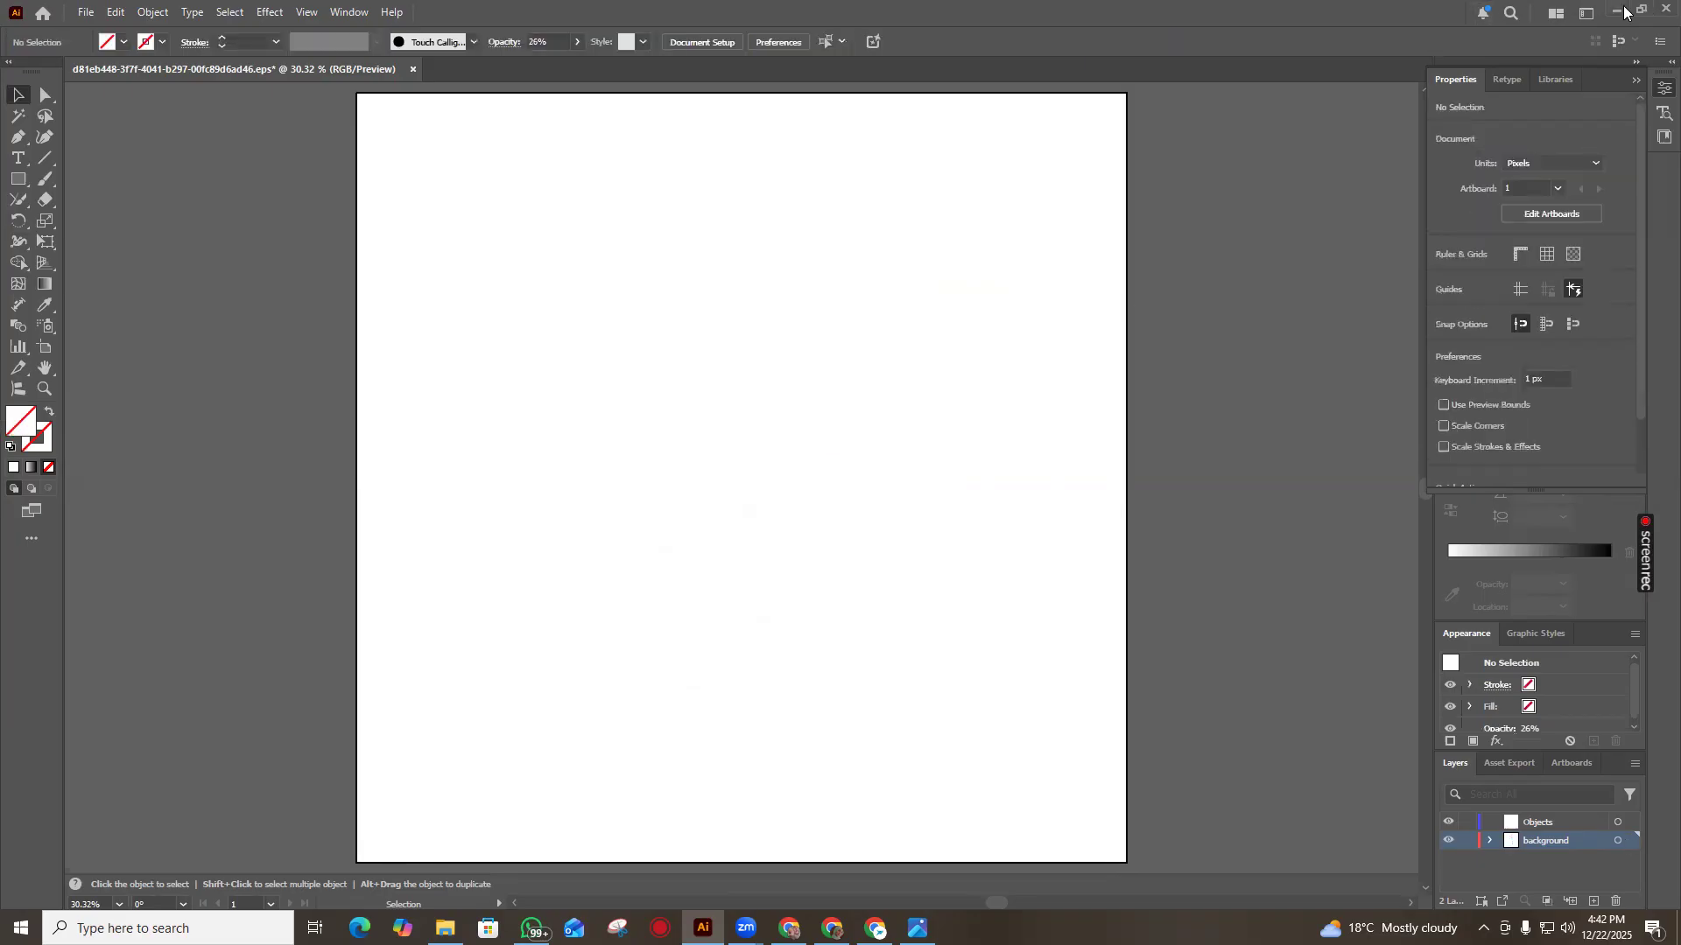
# Switch to the browser, close the Google image preview and bring up the Pexels site without its sign-in prompt
pyautogui.click(1617, 10)
pyautogui.scroll(-15, 876, 657)
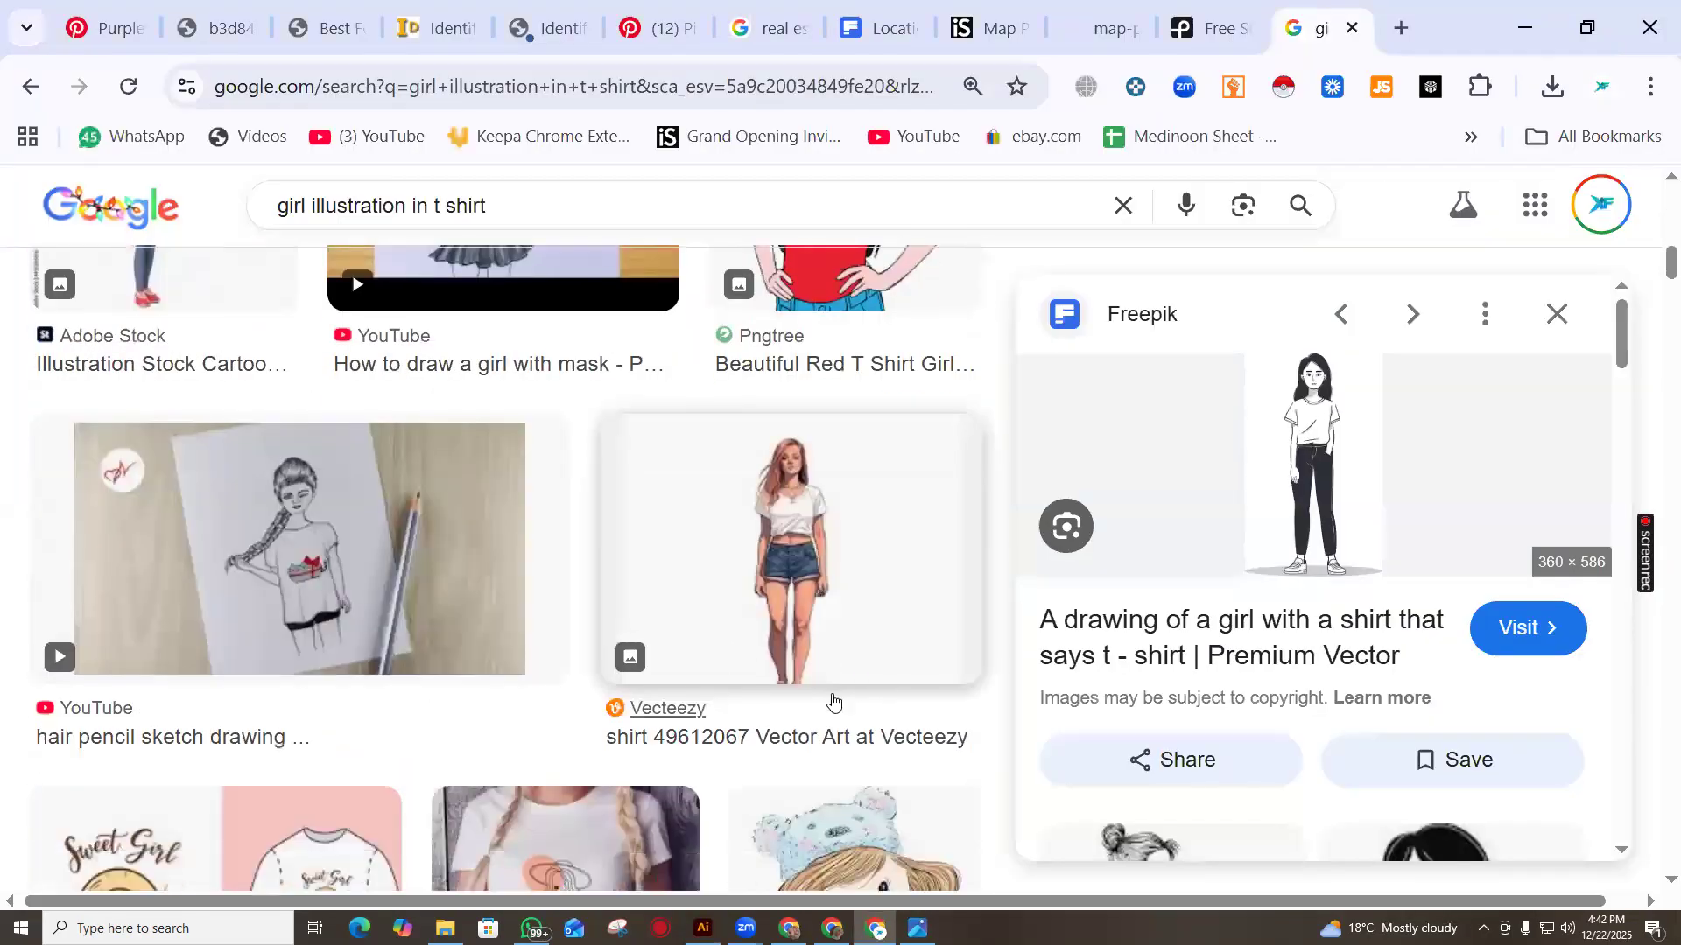
pyautogui.click(1555, 314)
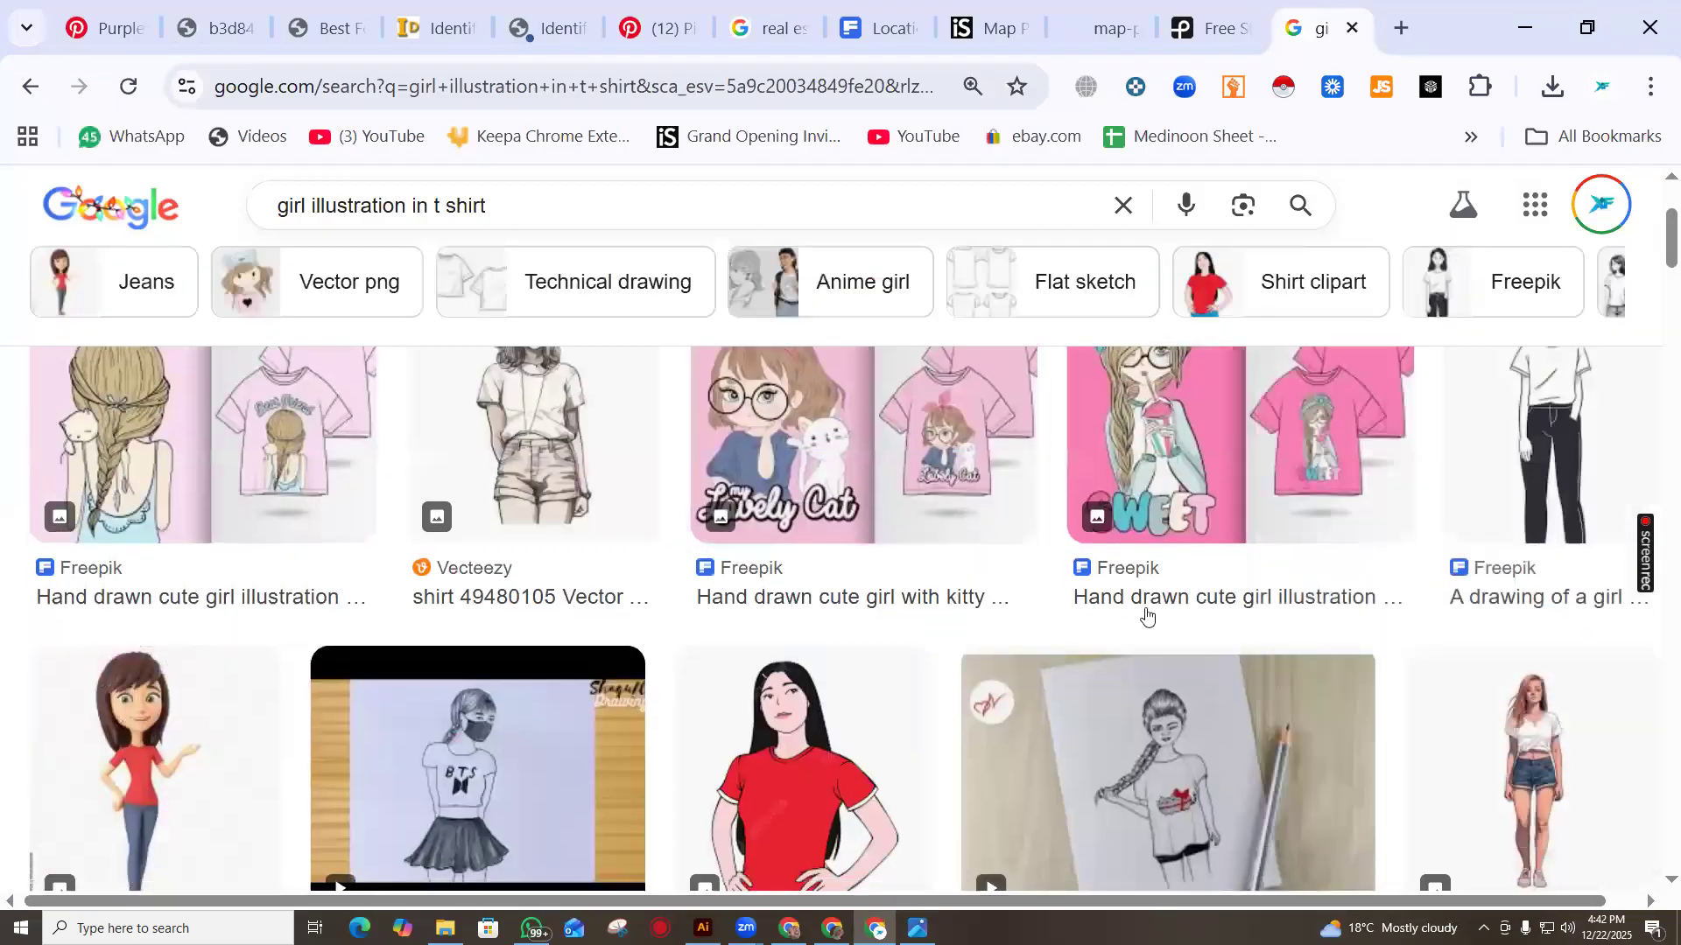
pyautogui.click(1118, 17)
pyautogui.click(1212, 26)
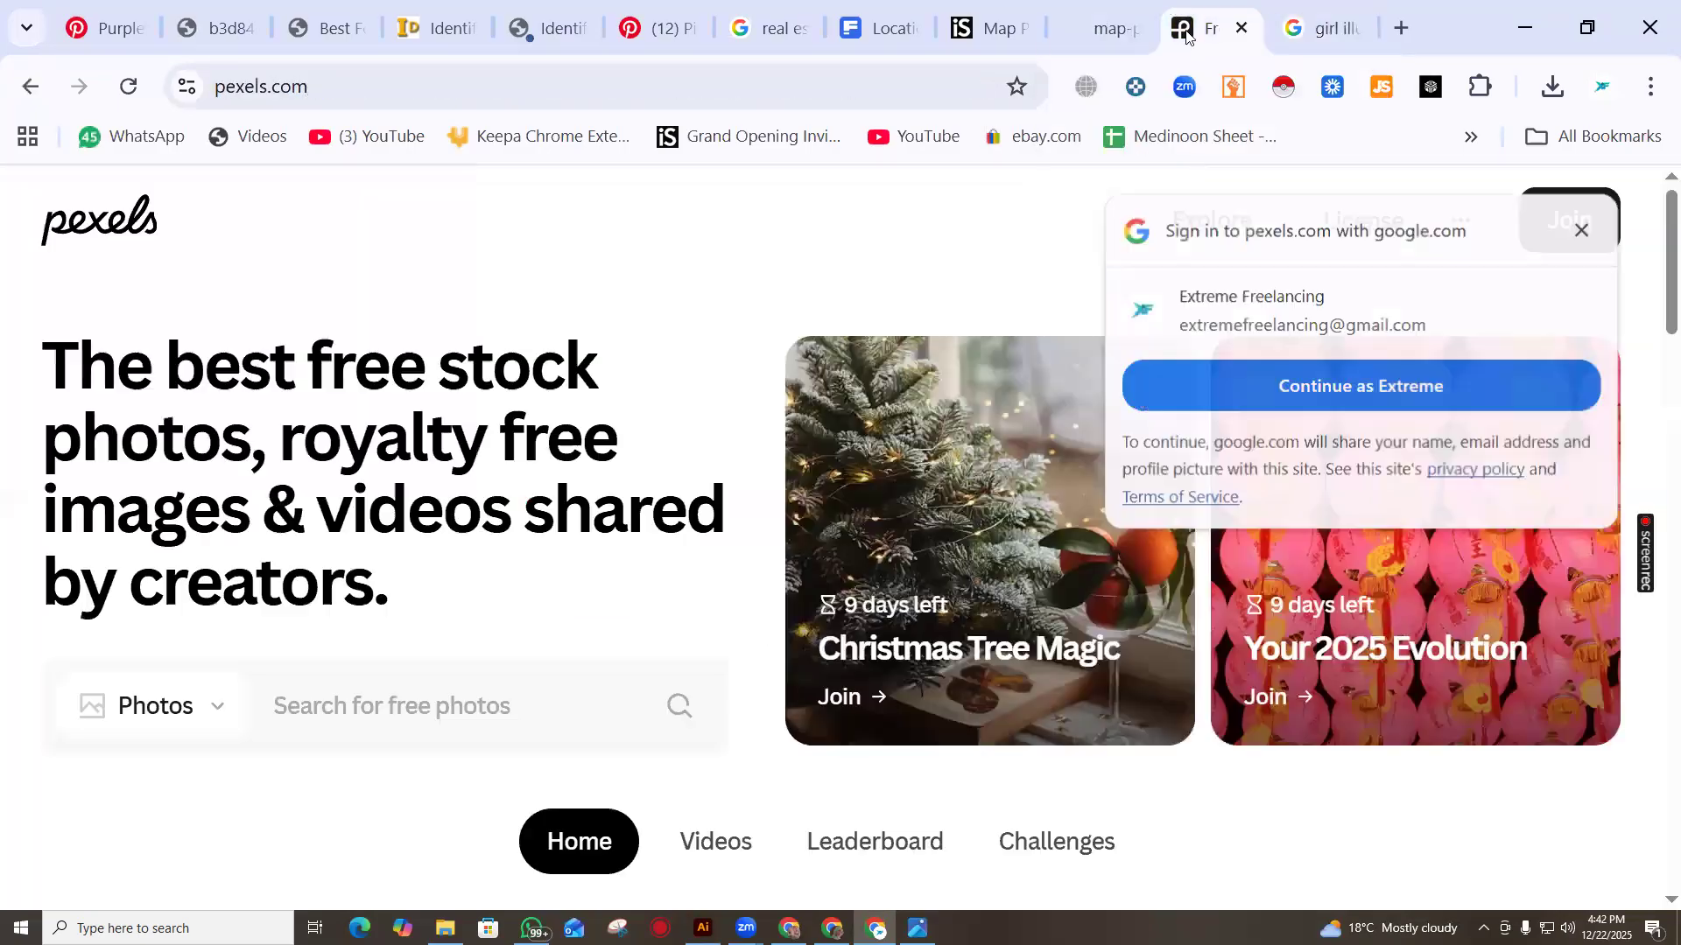
pyautogui.click(1582, 230)
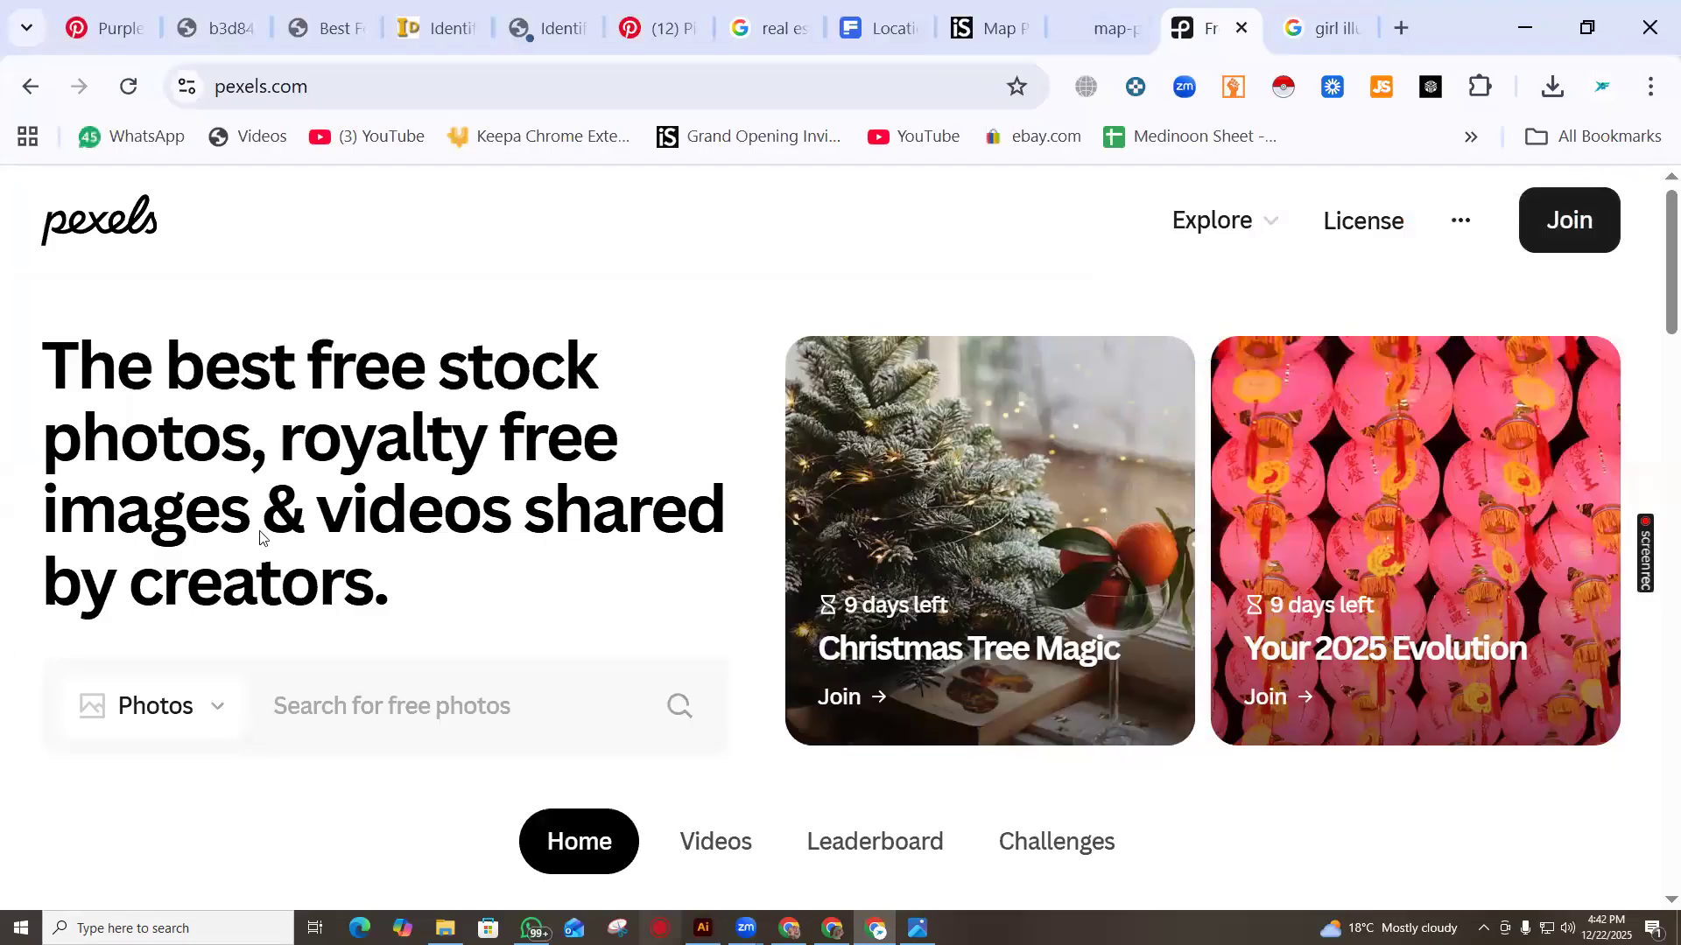
# Search the Pexels photos for "robot"
pyautogui.click(210, 705)
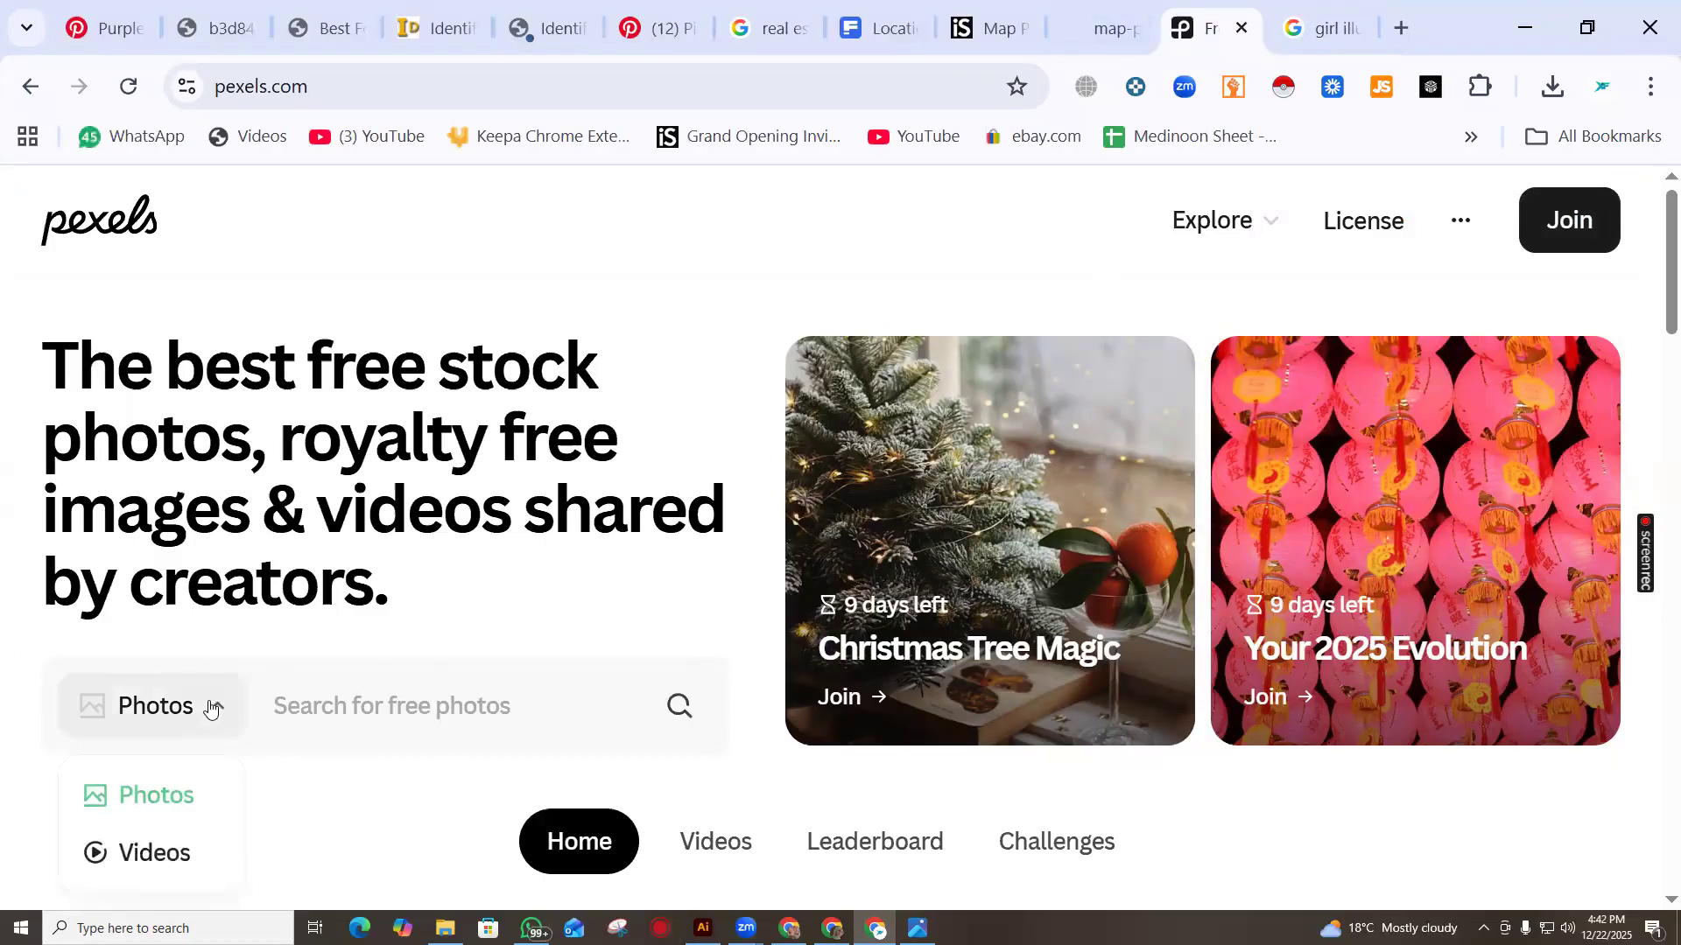
pyautogui.click(227, 814)
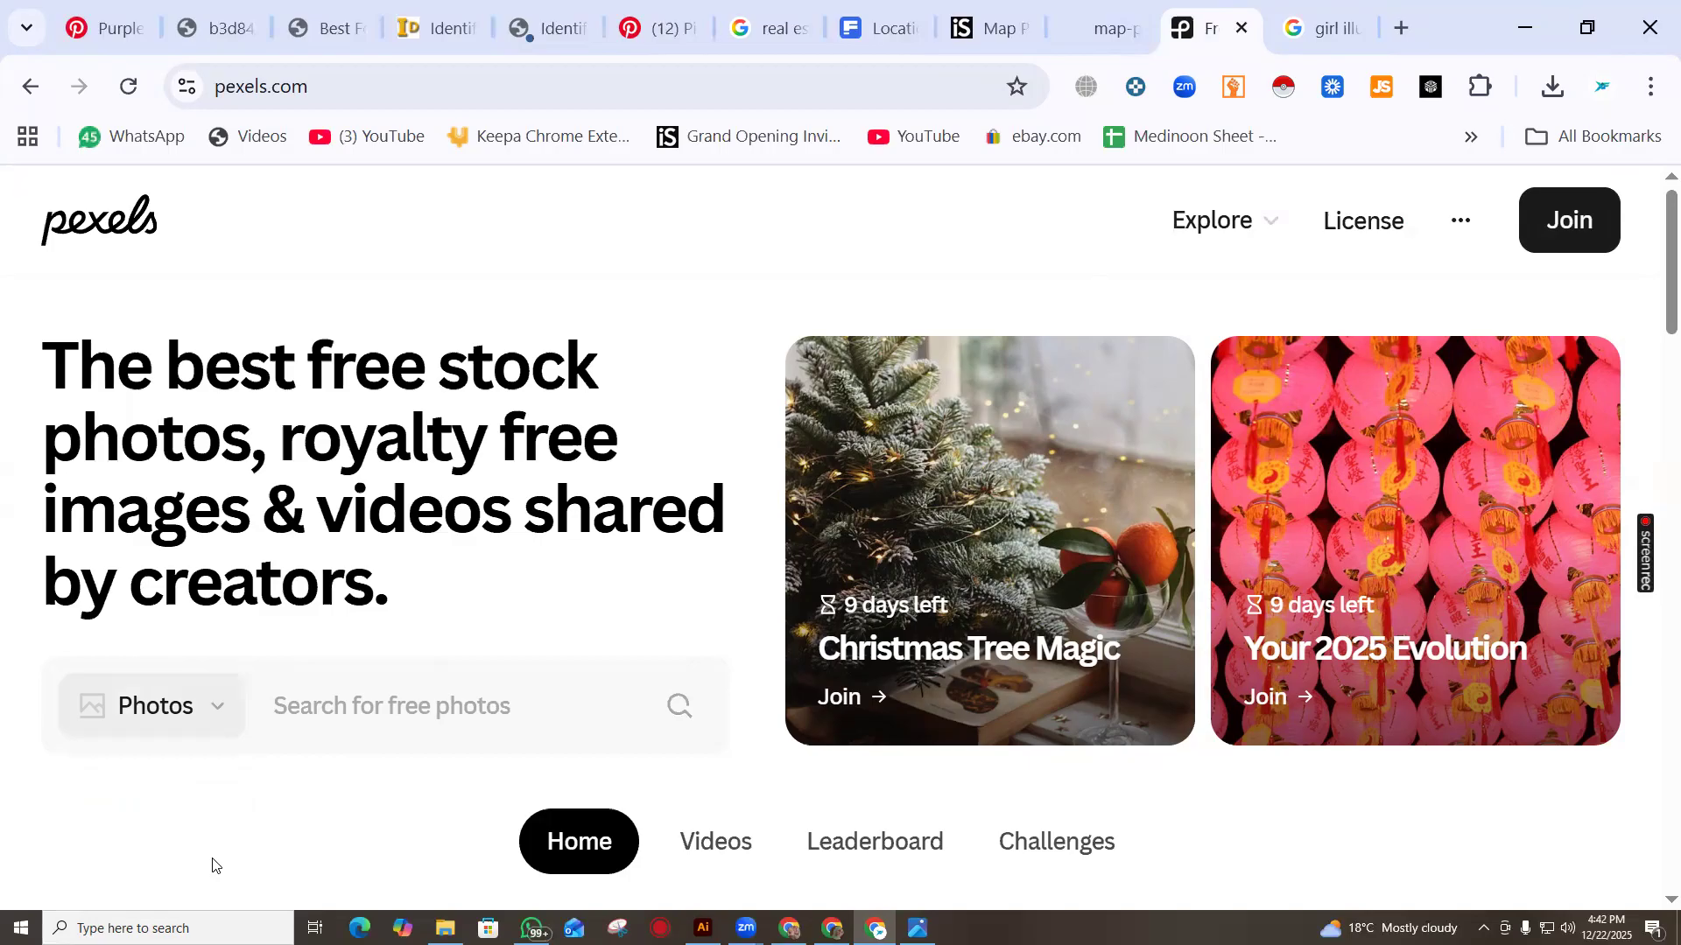
pyautogui.click(325, 716)
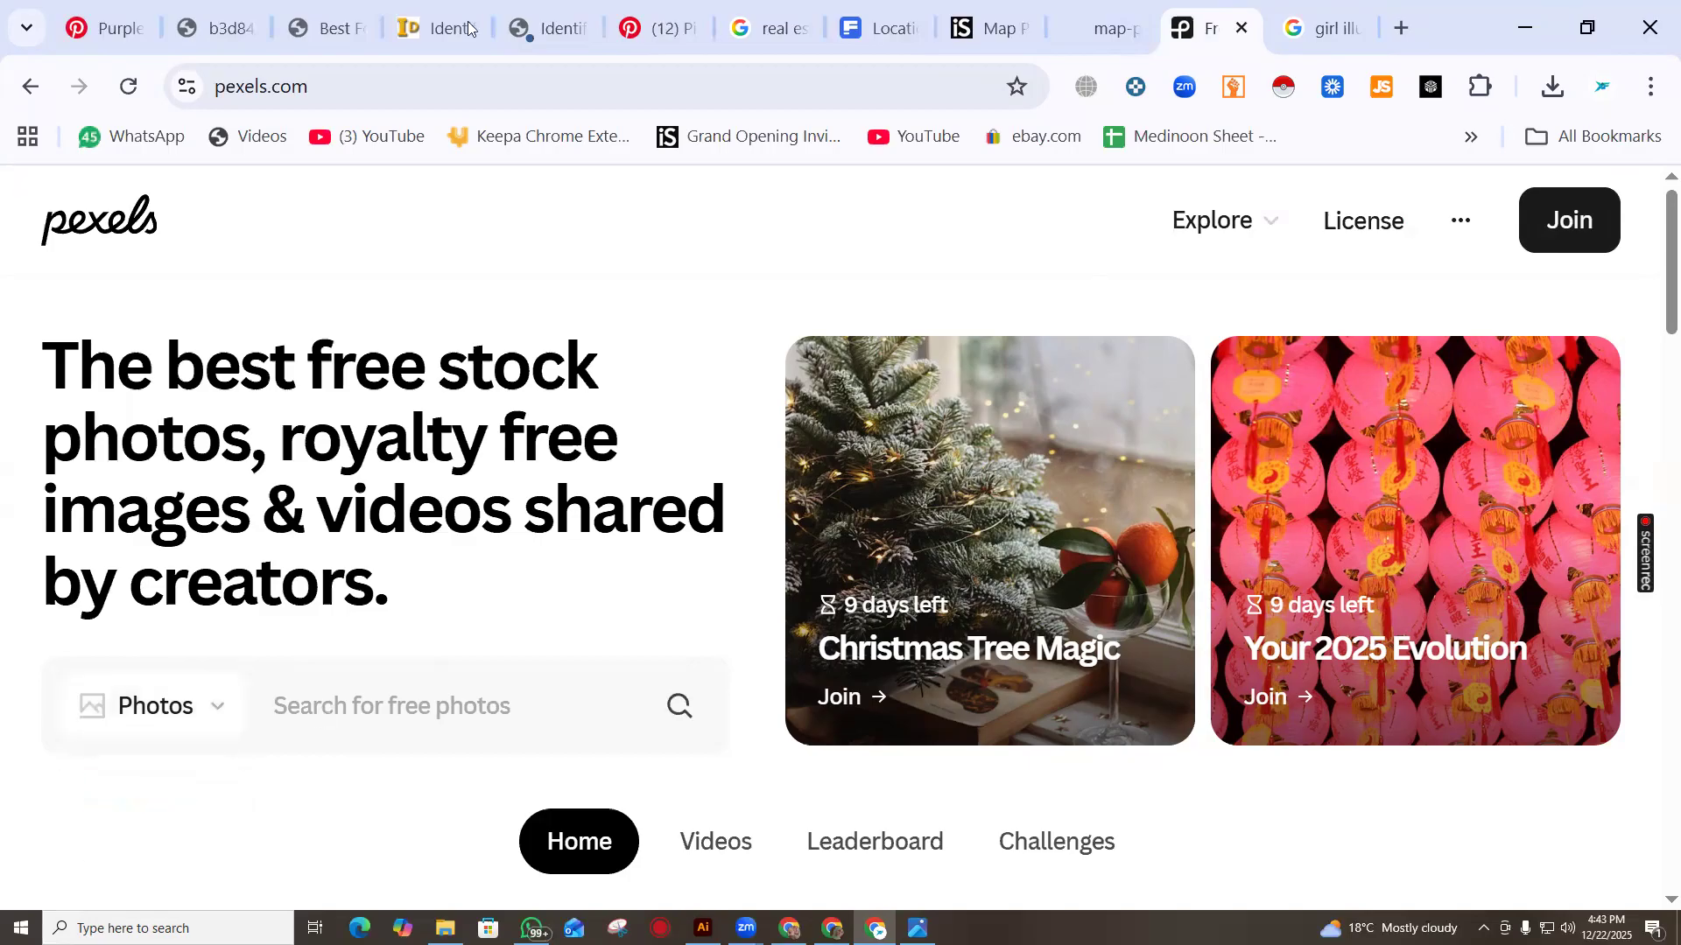
pyautogui.click(105, 28)
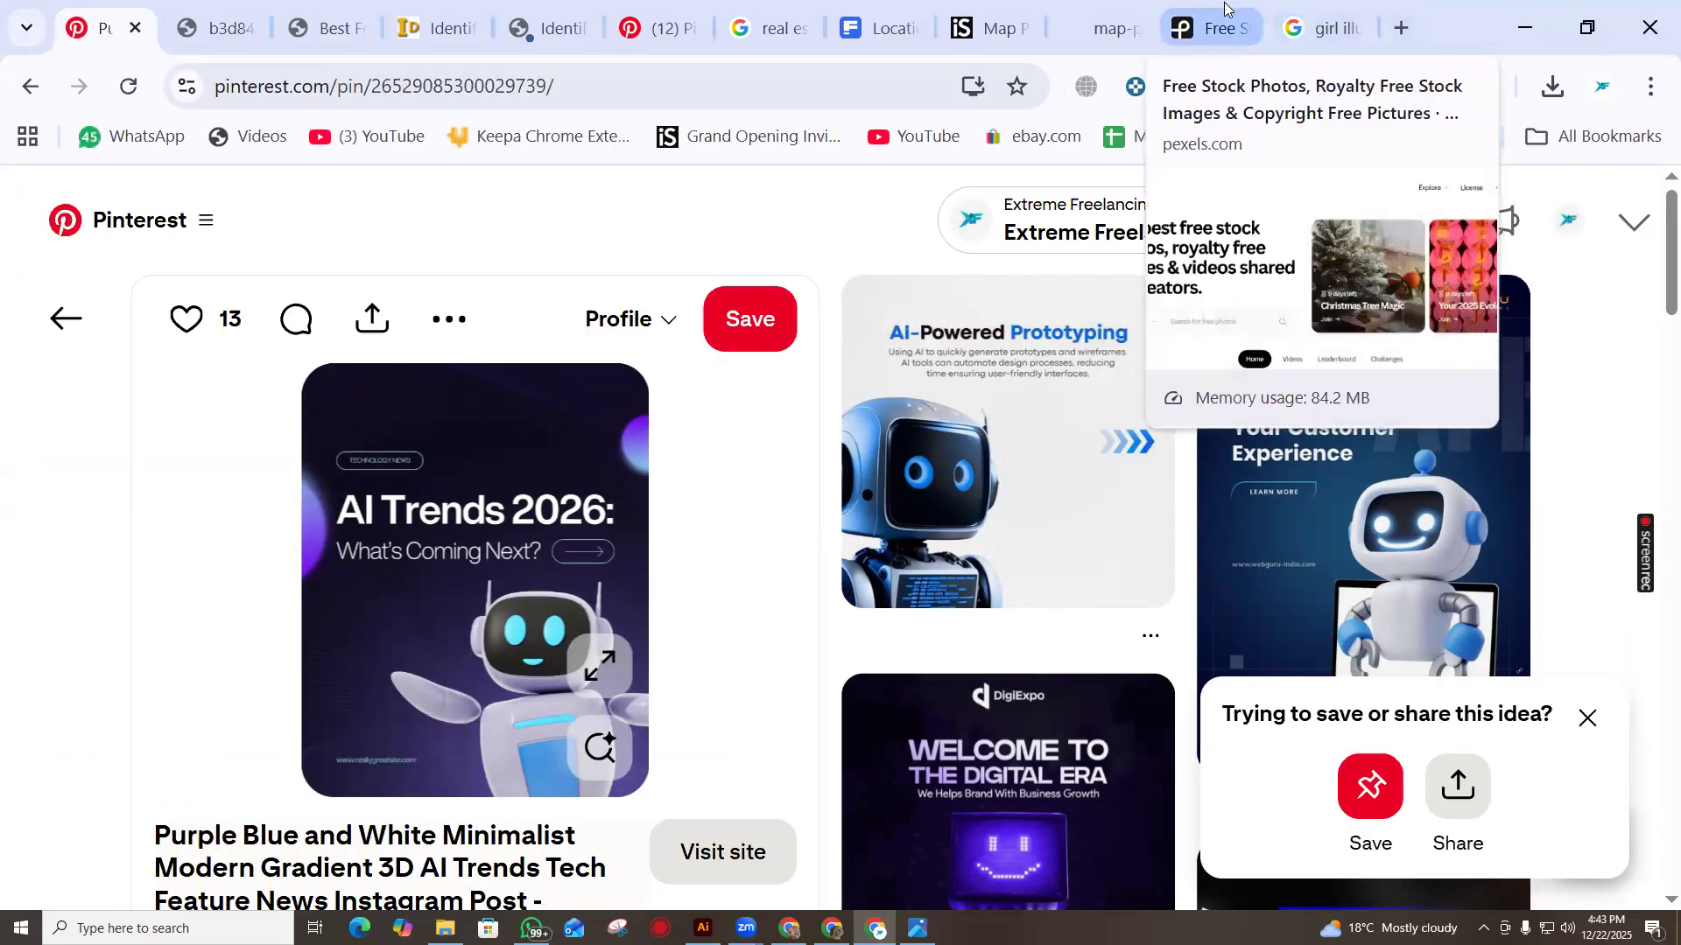
pyautogui.click(1256, 8)
pyautogui.click(347, 729)
pyautogui.write('robot')
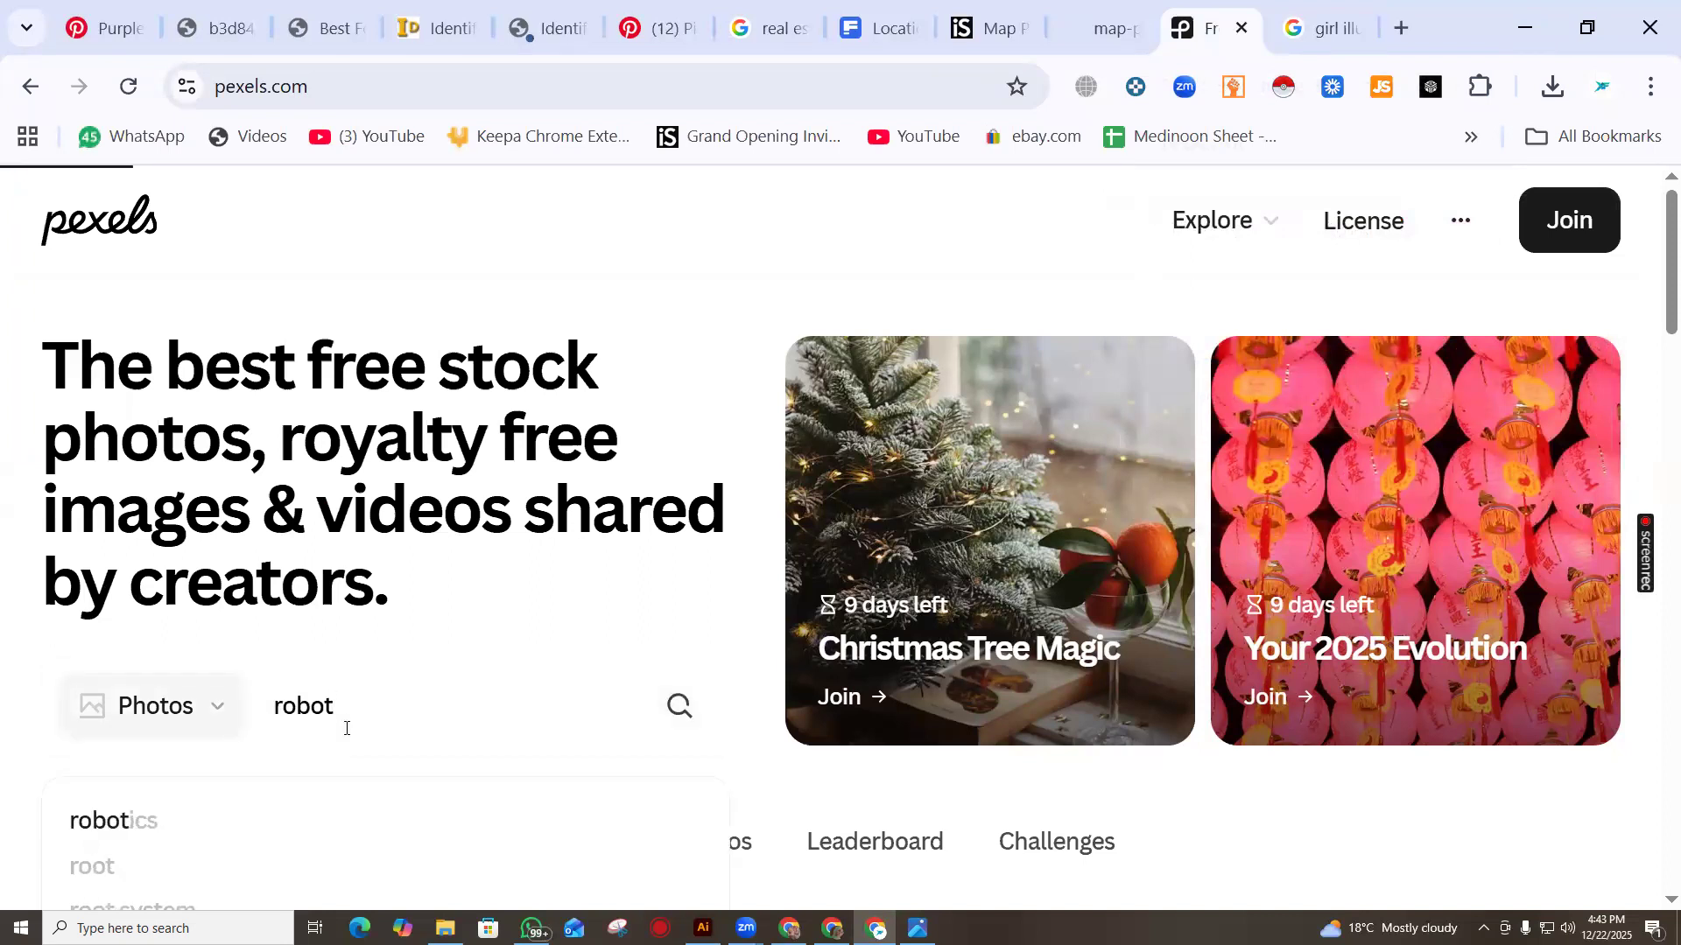
pyautogui.press('Return')
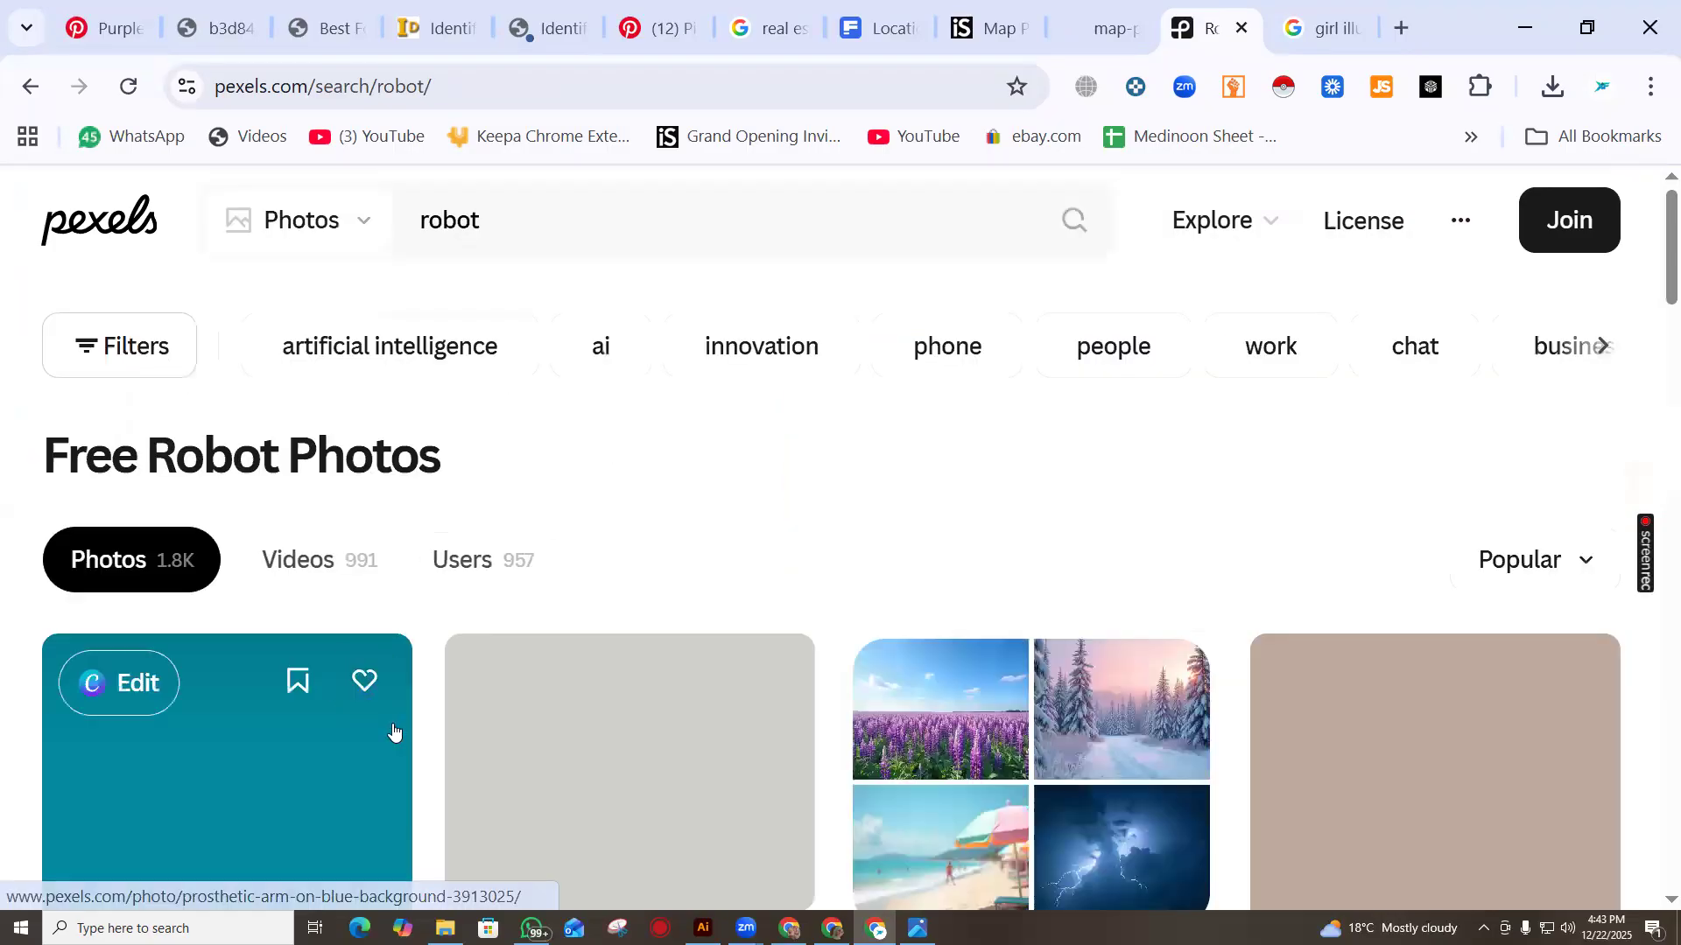
# Look through the robot photos and open the one of the white robot holding a tablet
pyautogui.scroll(-3, 1125, 564)
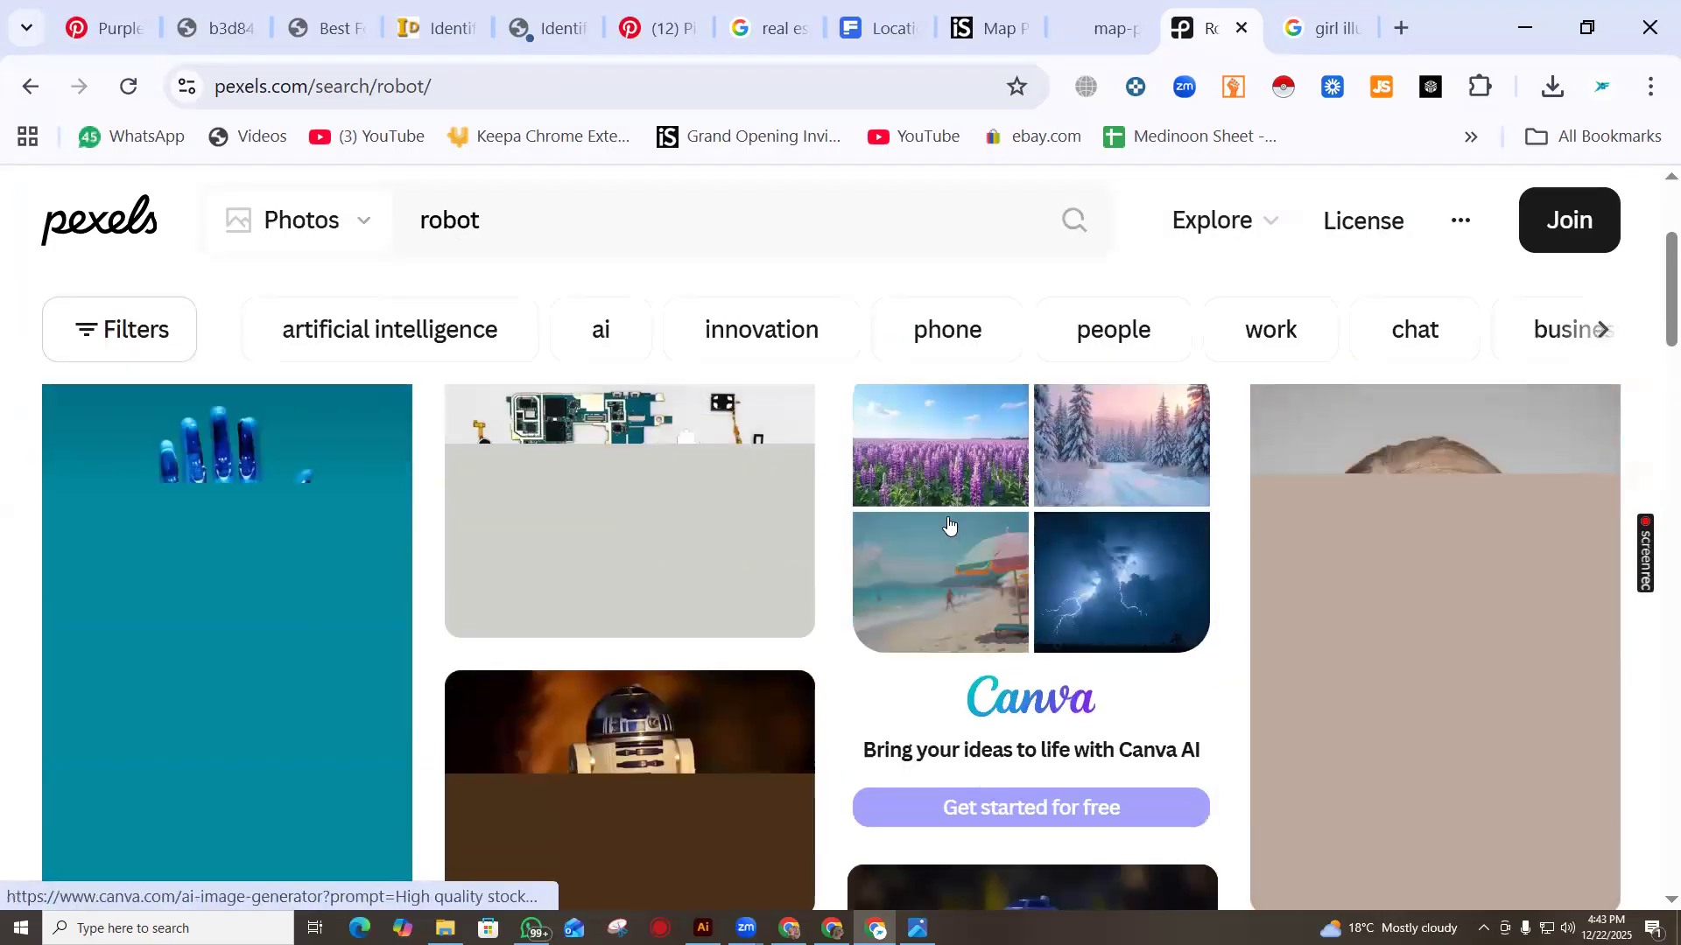
pyautogui.scroll(-3, 949, 530)
pyautogui.scroll(-6, 1016, 640)
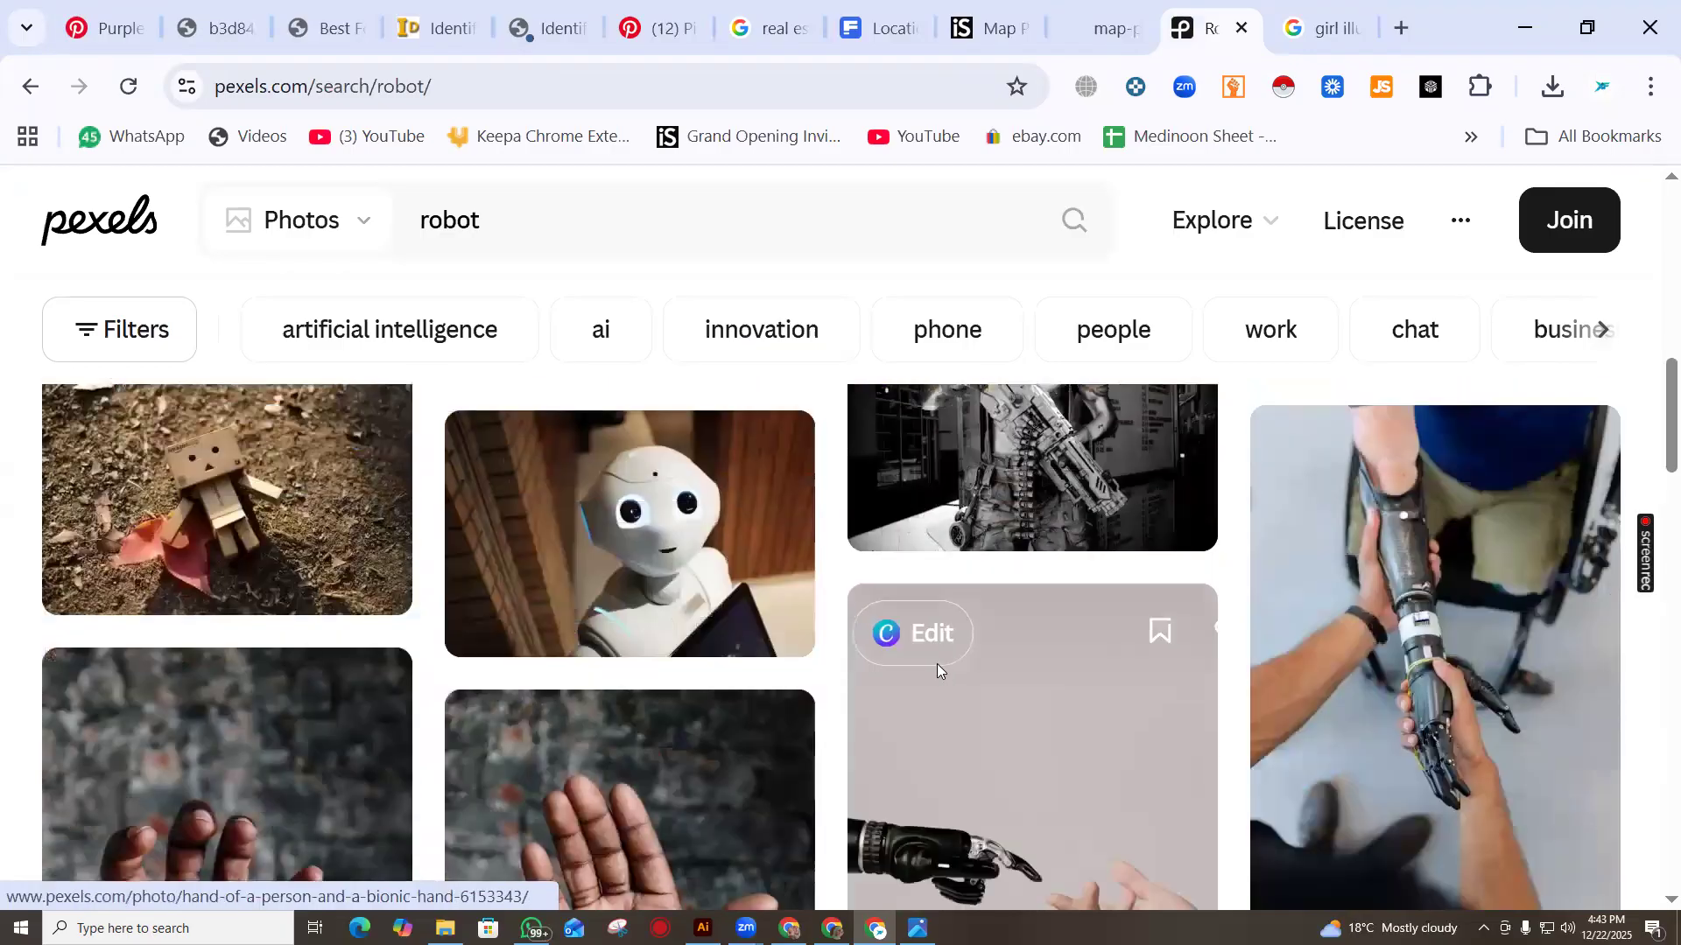
pyautogui.scroll(-3, 783, 637)
pyautogui.scroll(3, 696, 573)
pyautogui.click(667, 506)
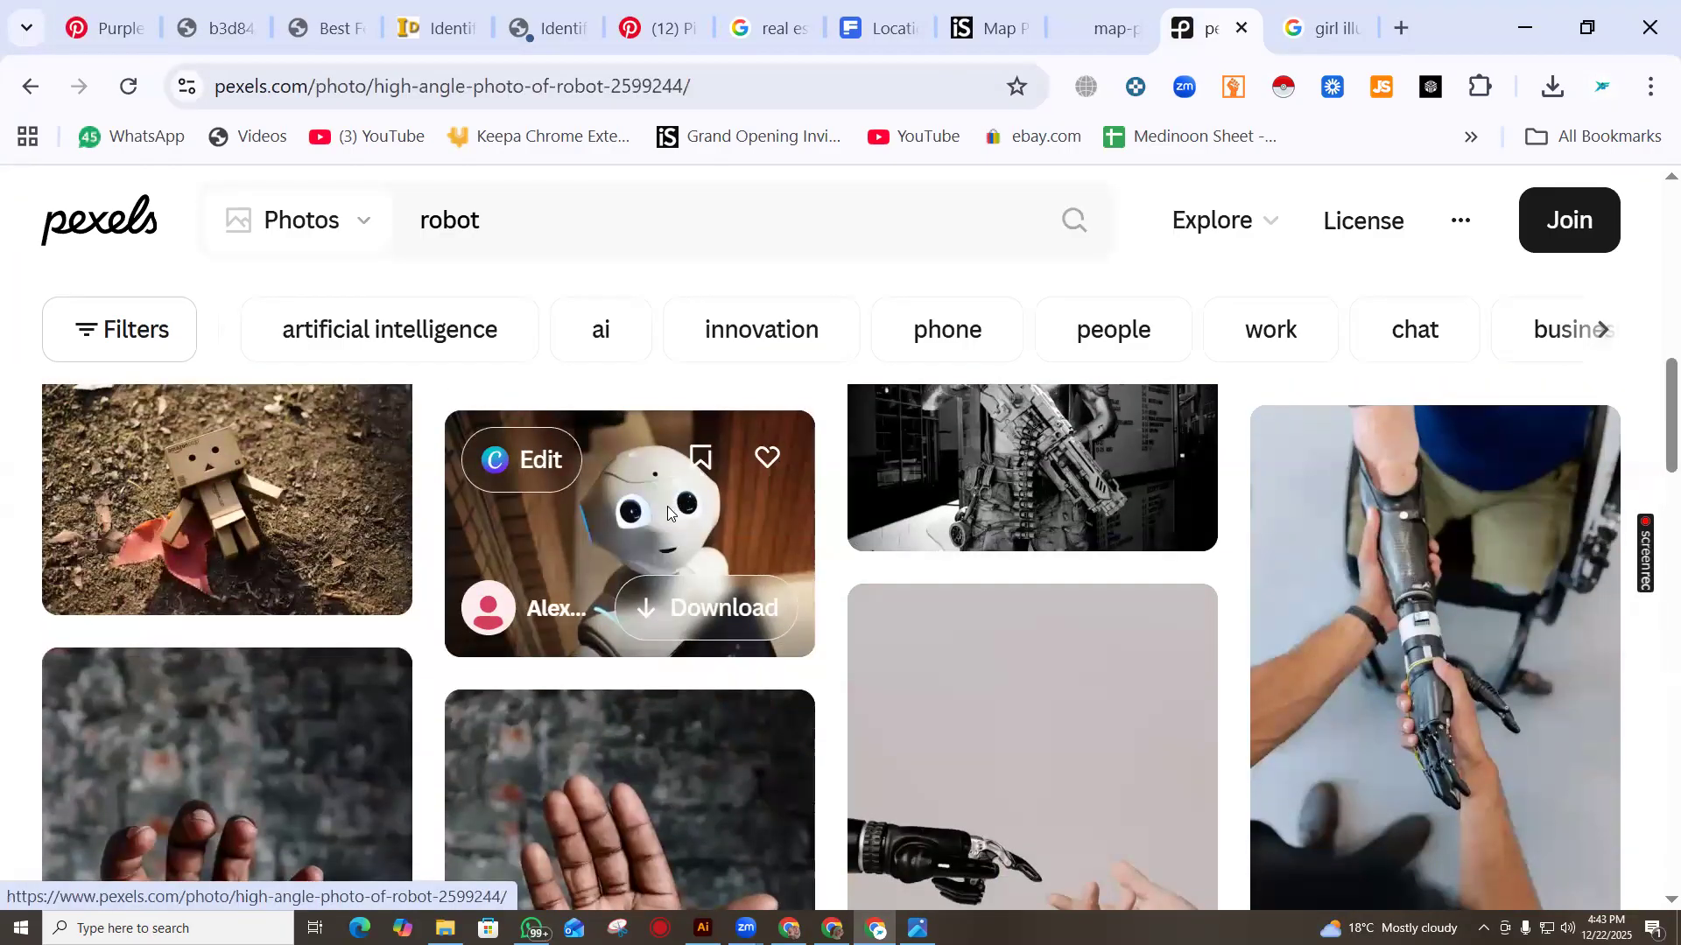
# Download the white robot photo from its Pexels page
pyautogui.scroll(-2, 931, 602)
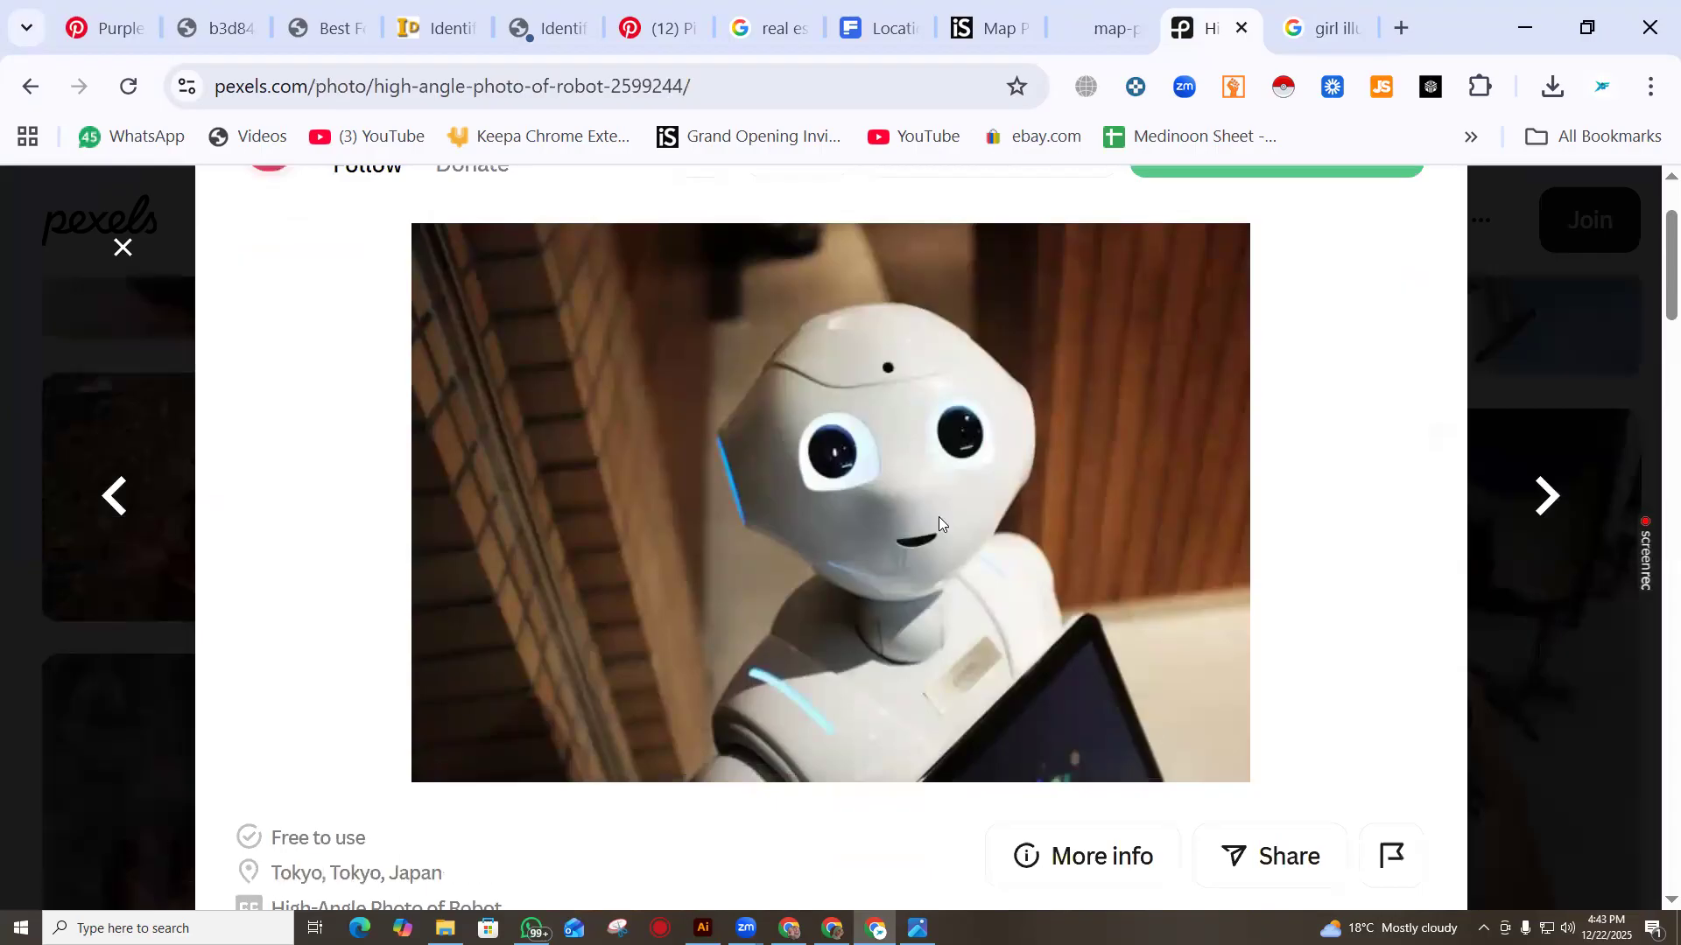
pyautogui.rightClick(938, 516)
pyautogui.click(466, 445)
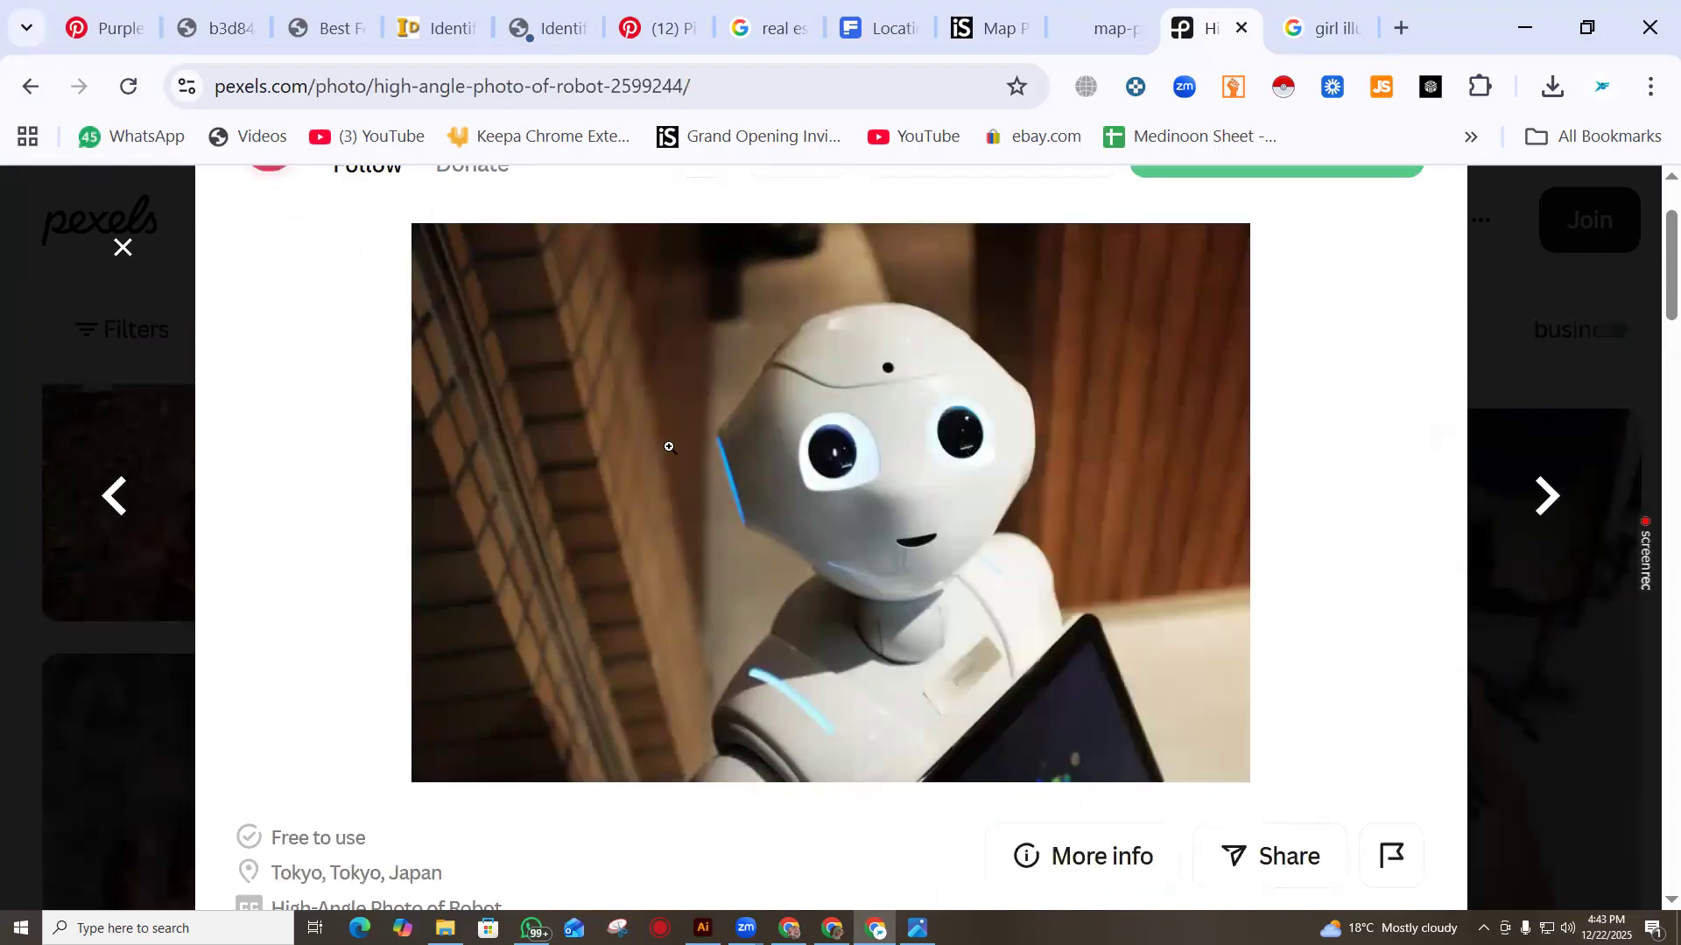
pyautogui.scroll(2, 668, 446)
pyautogui.click(1276, 282)
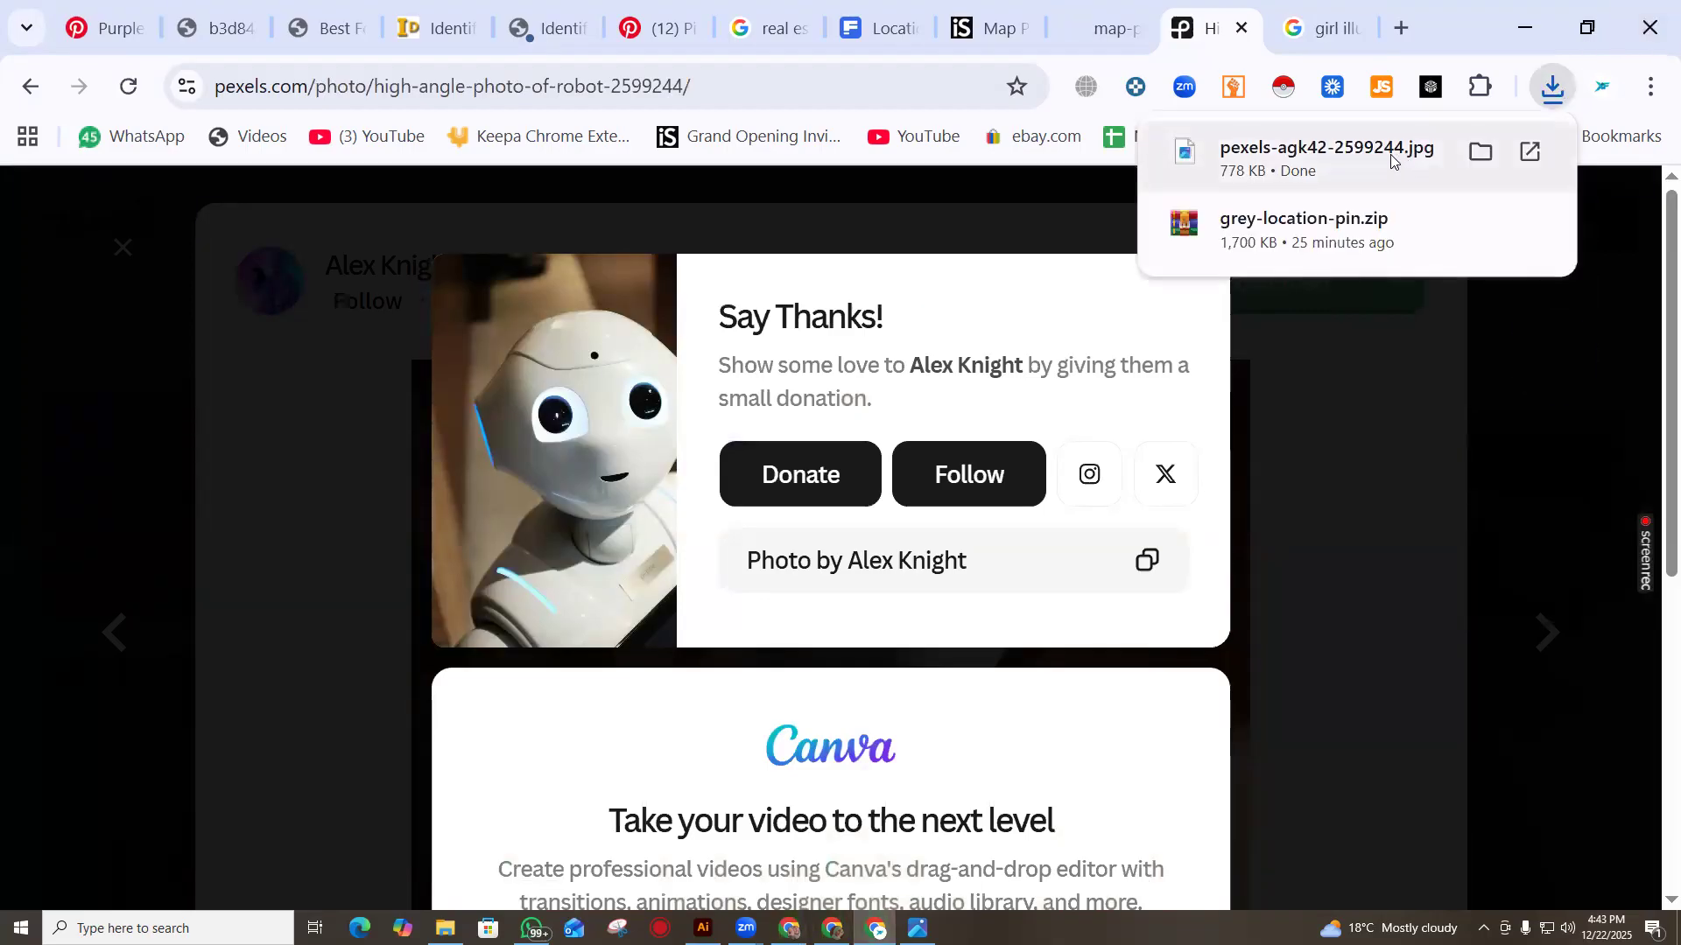
# Open the downloaded pexels-agk42-2599244.jpg, copy the image and paste it into the Illustrator document
pyautogui.click(1390, 161)
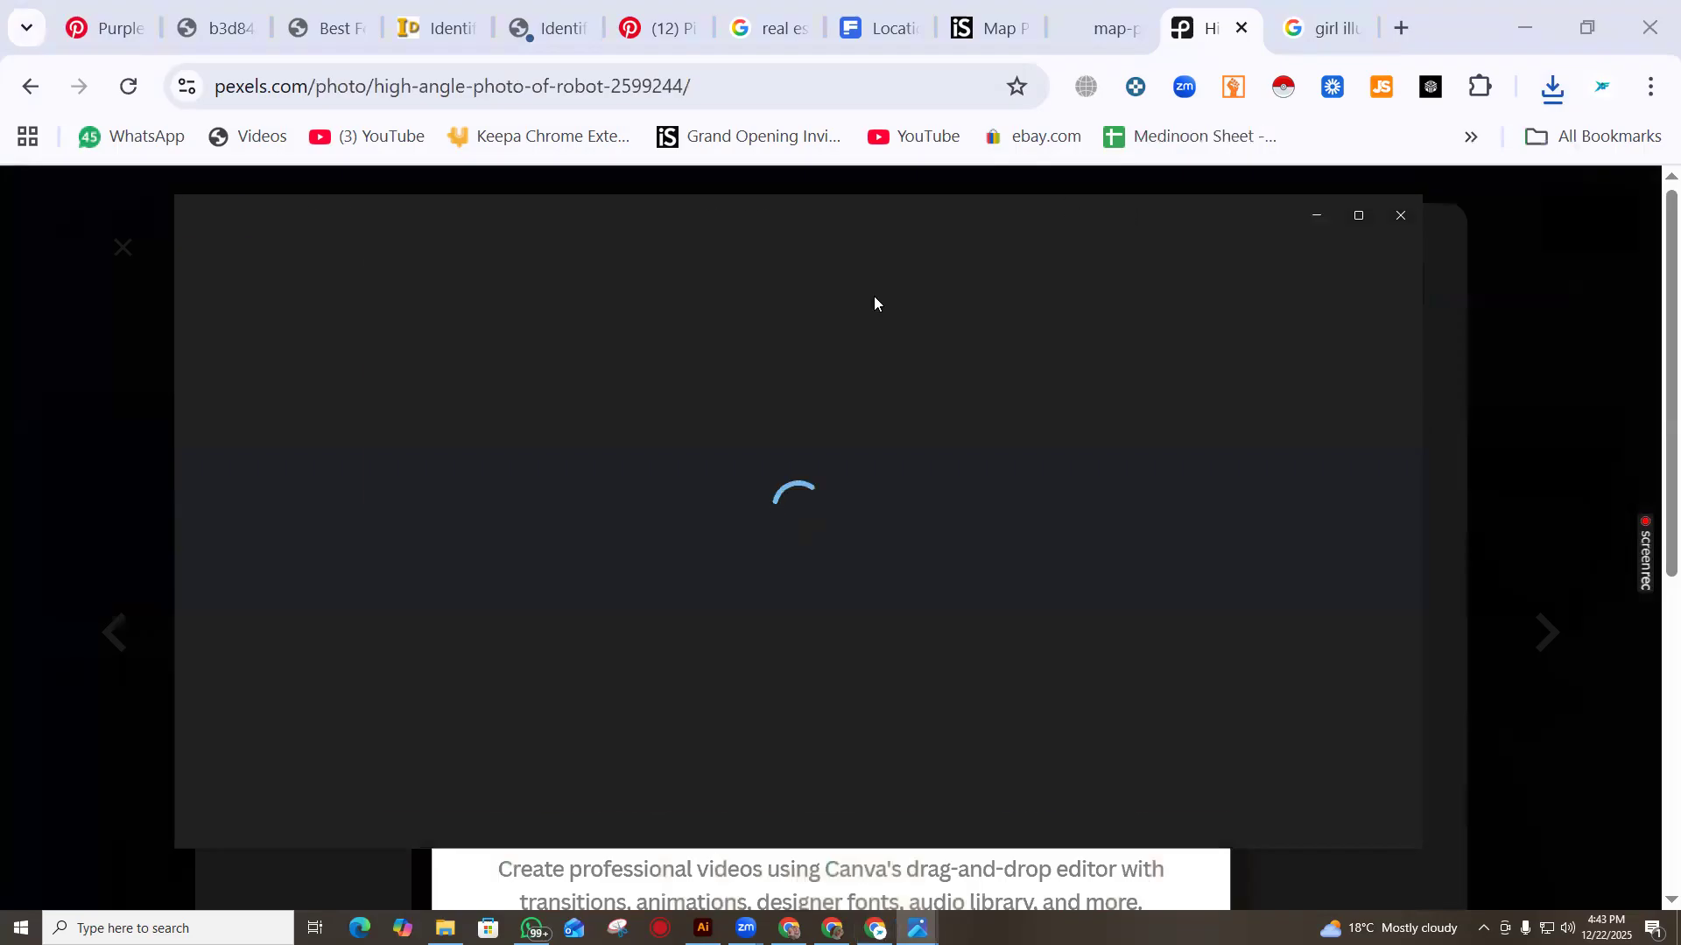
pyautogui.rightClick(921, 453)
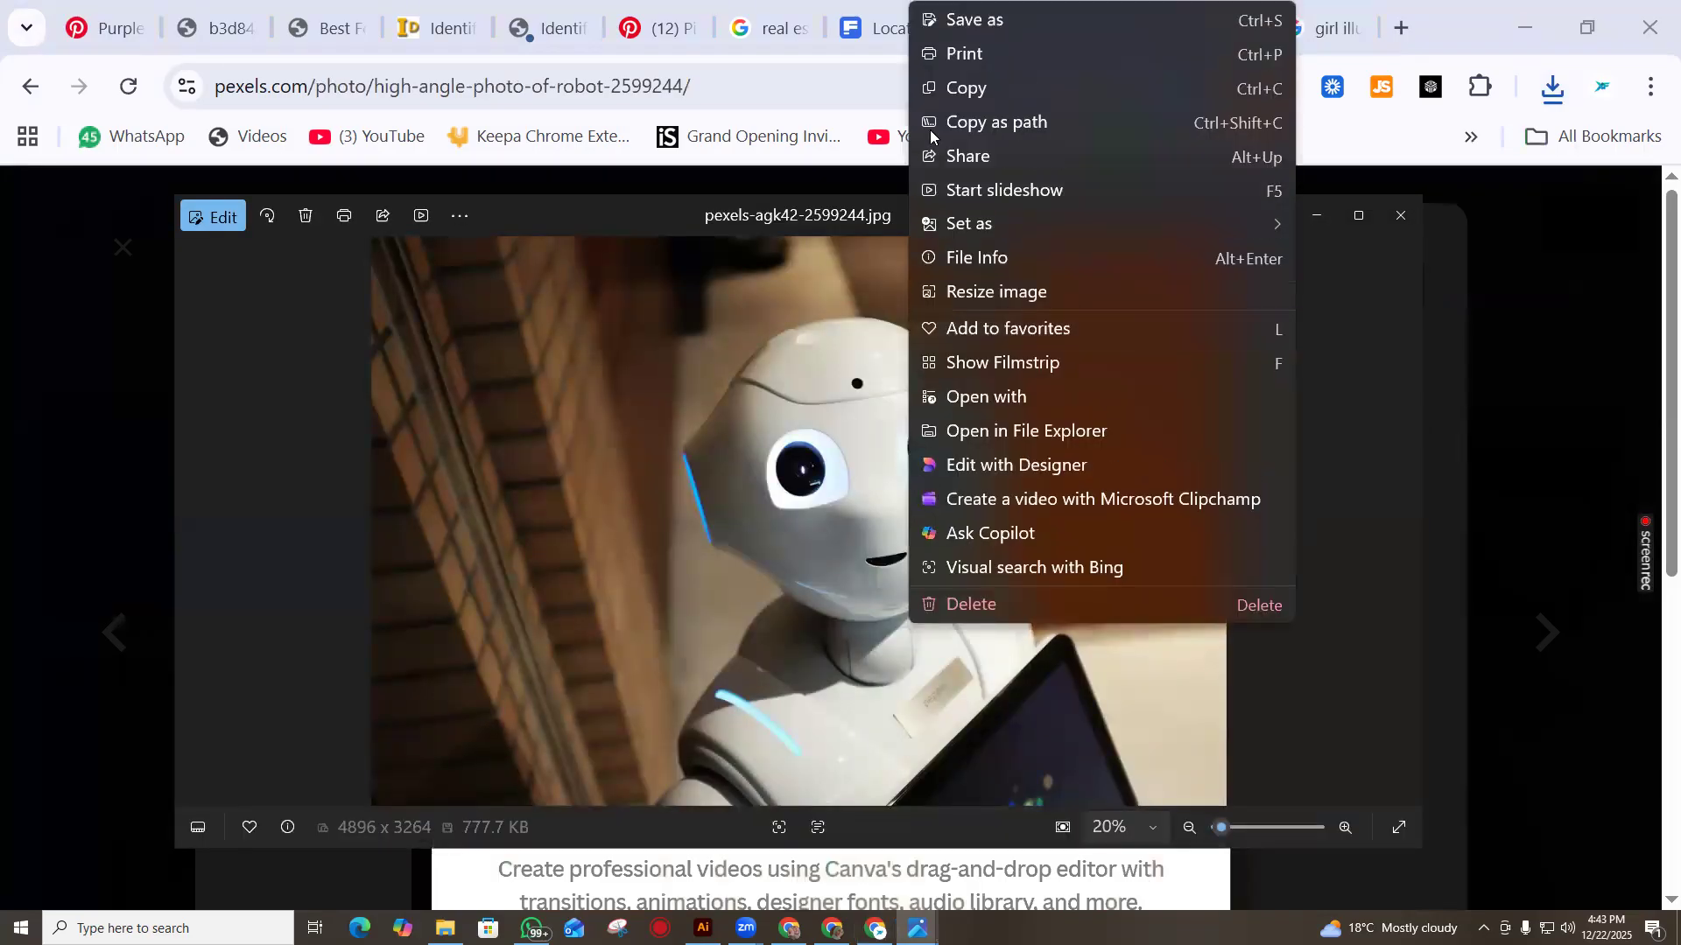
pyautogui.click(967, 87)
pyautogui.hotkey('alt', 'Tab')
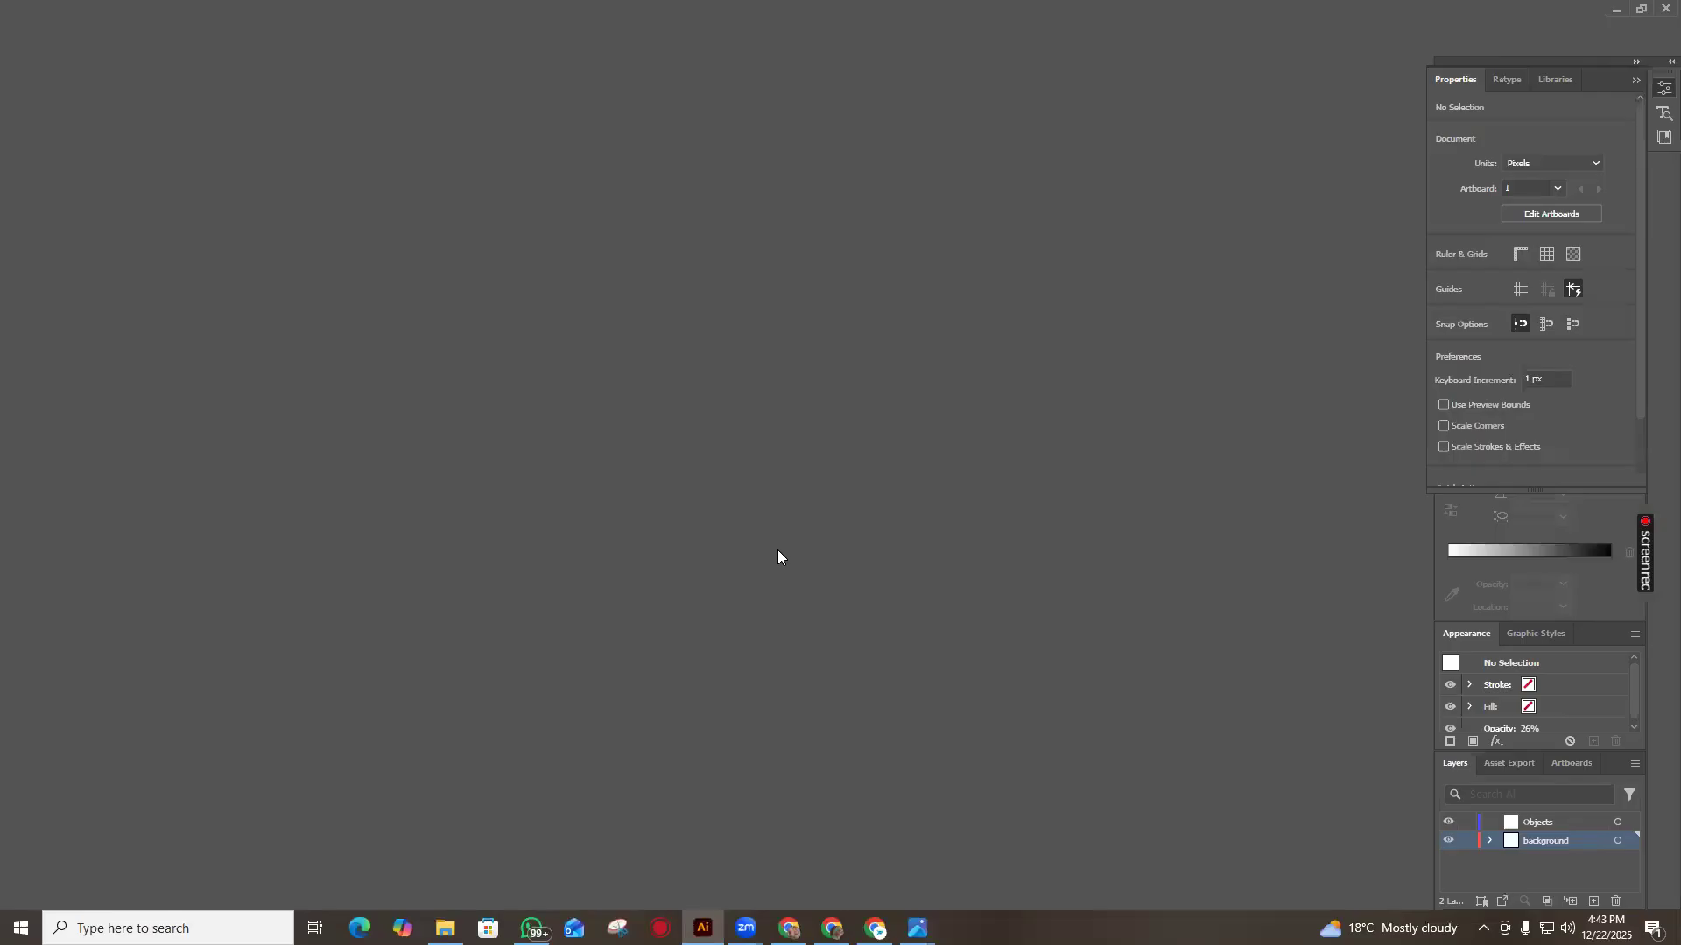
pyautogui.rightClick(778, 550)
pyautogui.rightClick(652, 443)
pyautogui.click(716, 453)
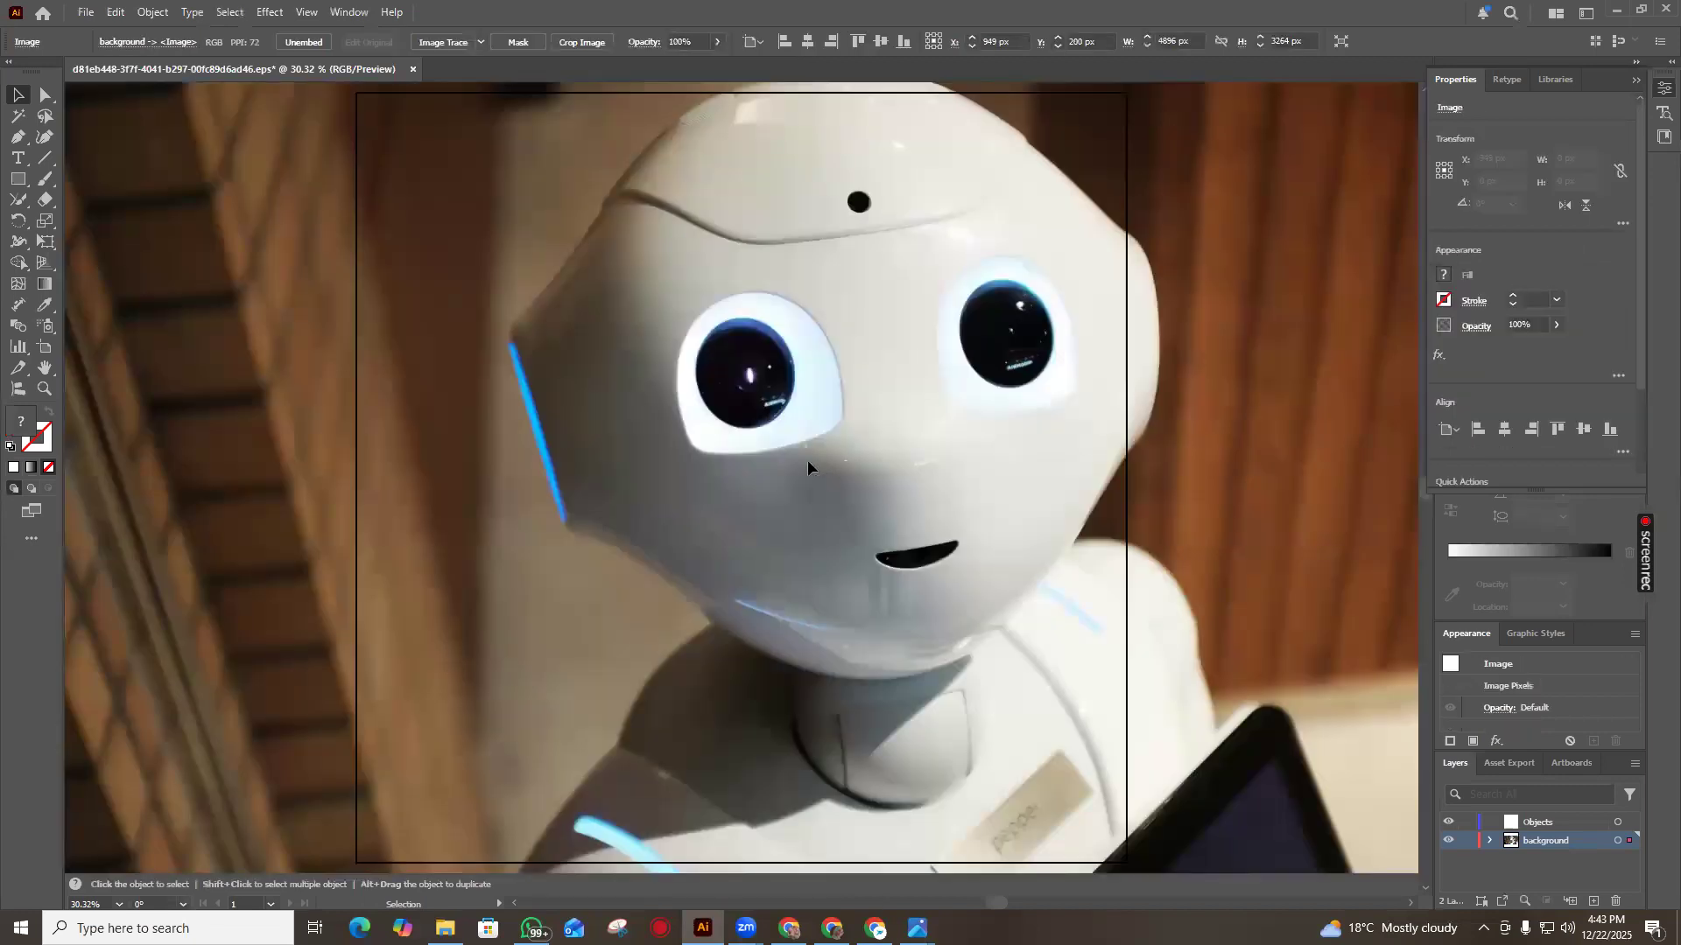
# Scale the robot photo down to about 1671.5 × 1157 px and place it in the artboard's lower right corner
pyautogui.moveTo(807, 459); pyautogui.dragTo(1380, 722)
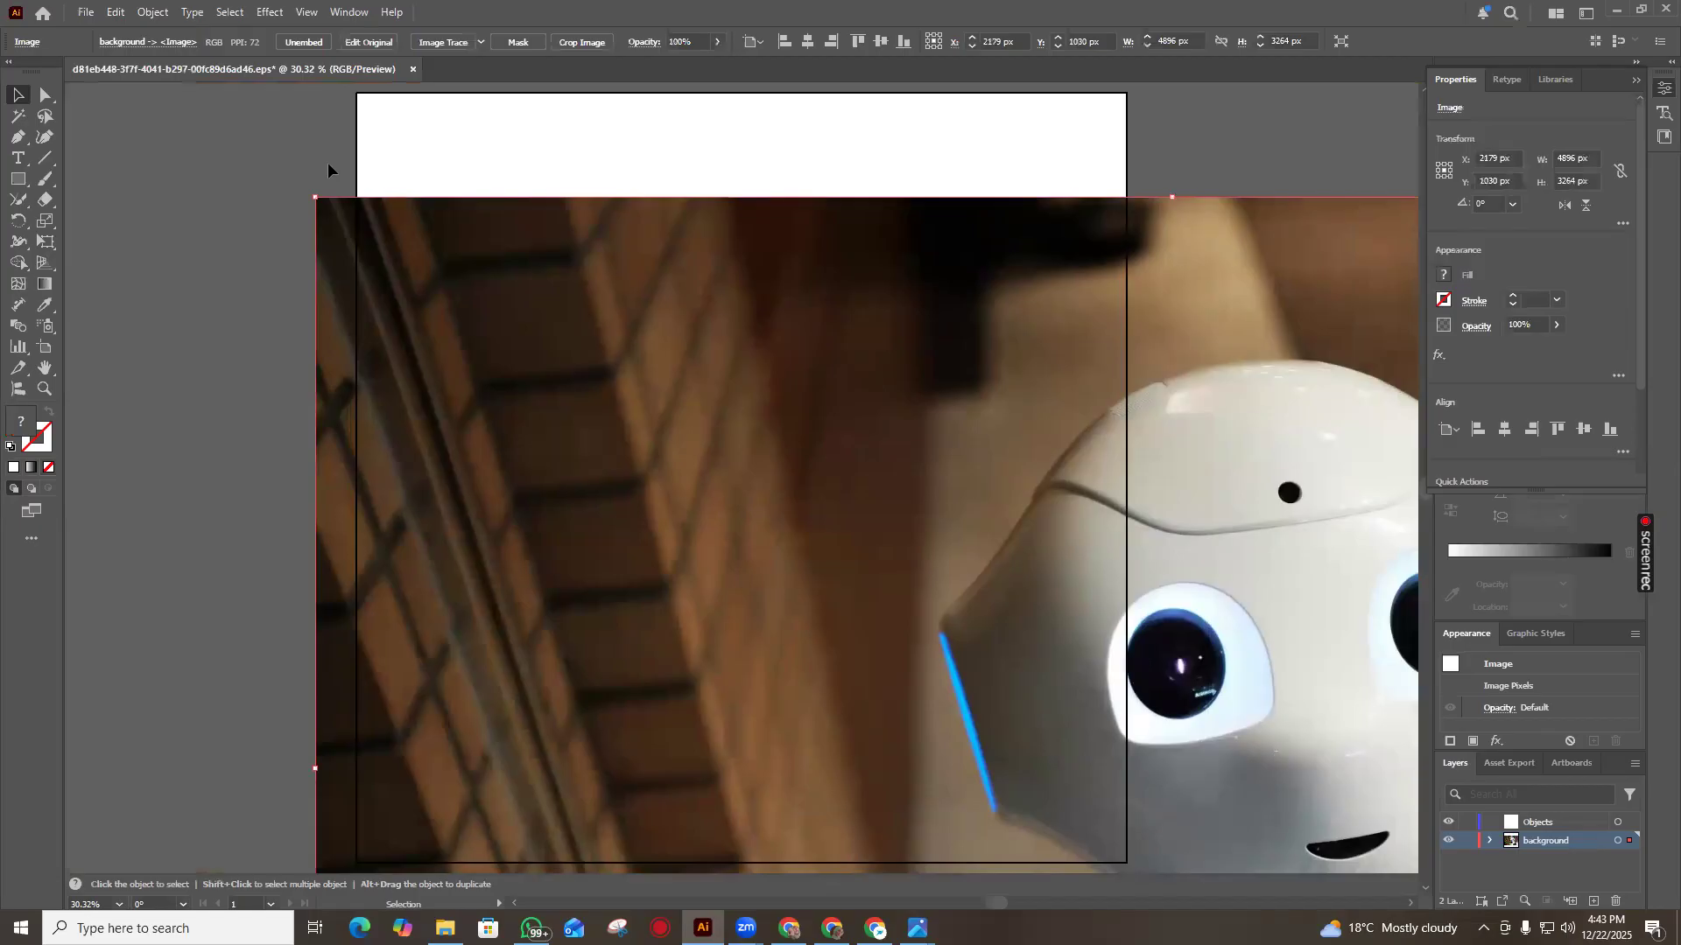
pyautogui.moveTo(315, 196); pyautogui.dragTo(1079, 686)
pyautogui.moveTo(1215, 718); pyautogui.dragTo(630, 408)
pyautogui.moveTo(918, 538); pyautogui.dragTo(786, 648)
# Try tracing the robot photo with the default Image Trace preset, then undo the tracing
pyautogui.click(484, 45)
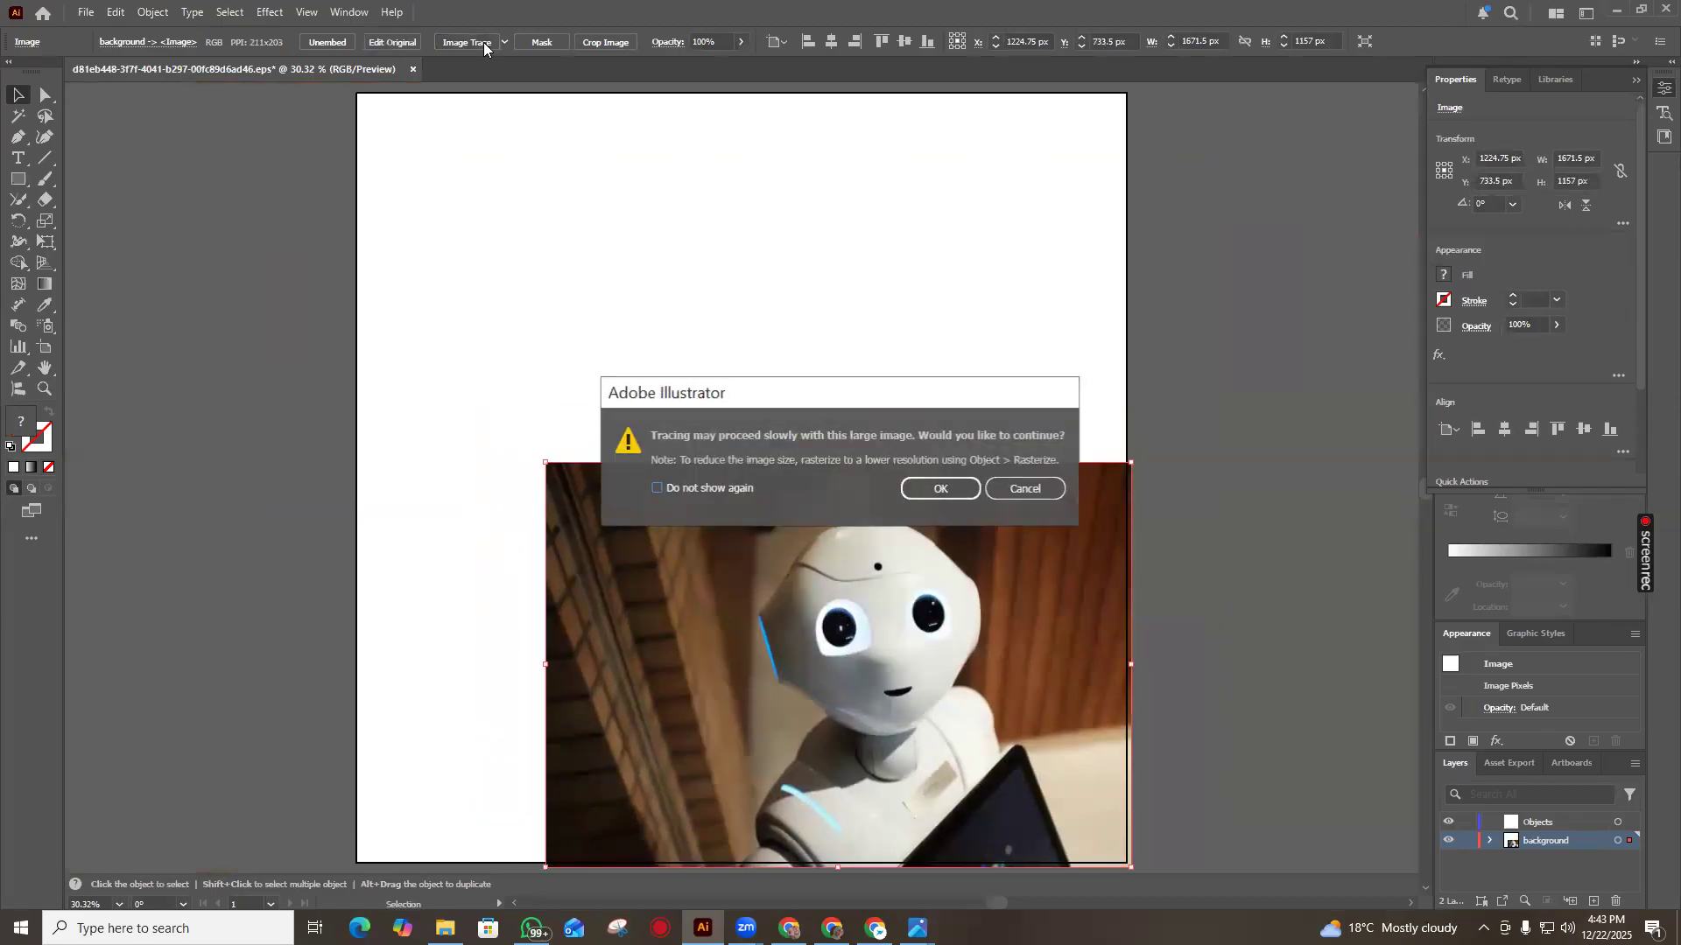
pyautogui.click(954, 489)
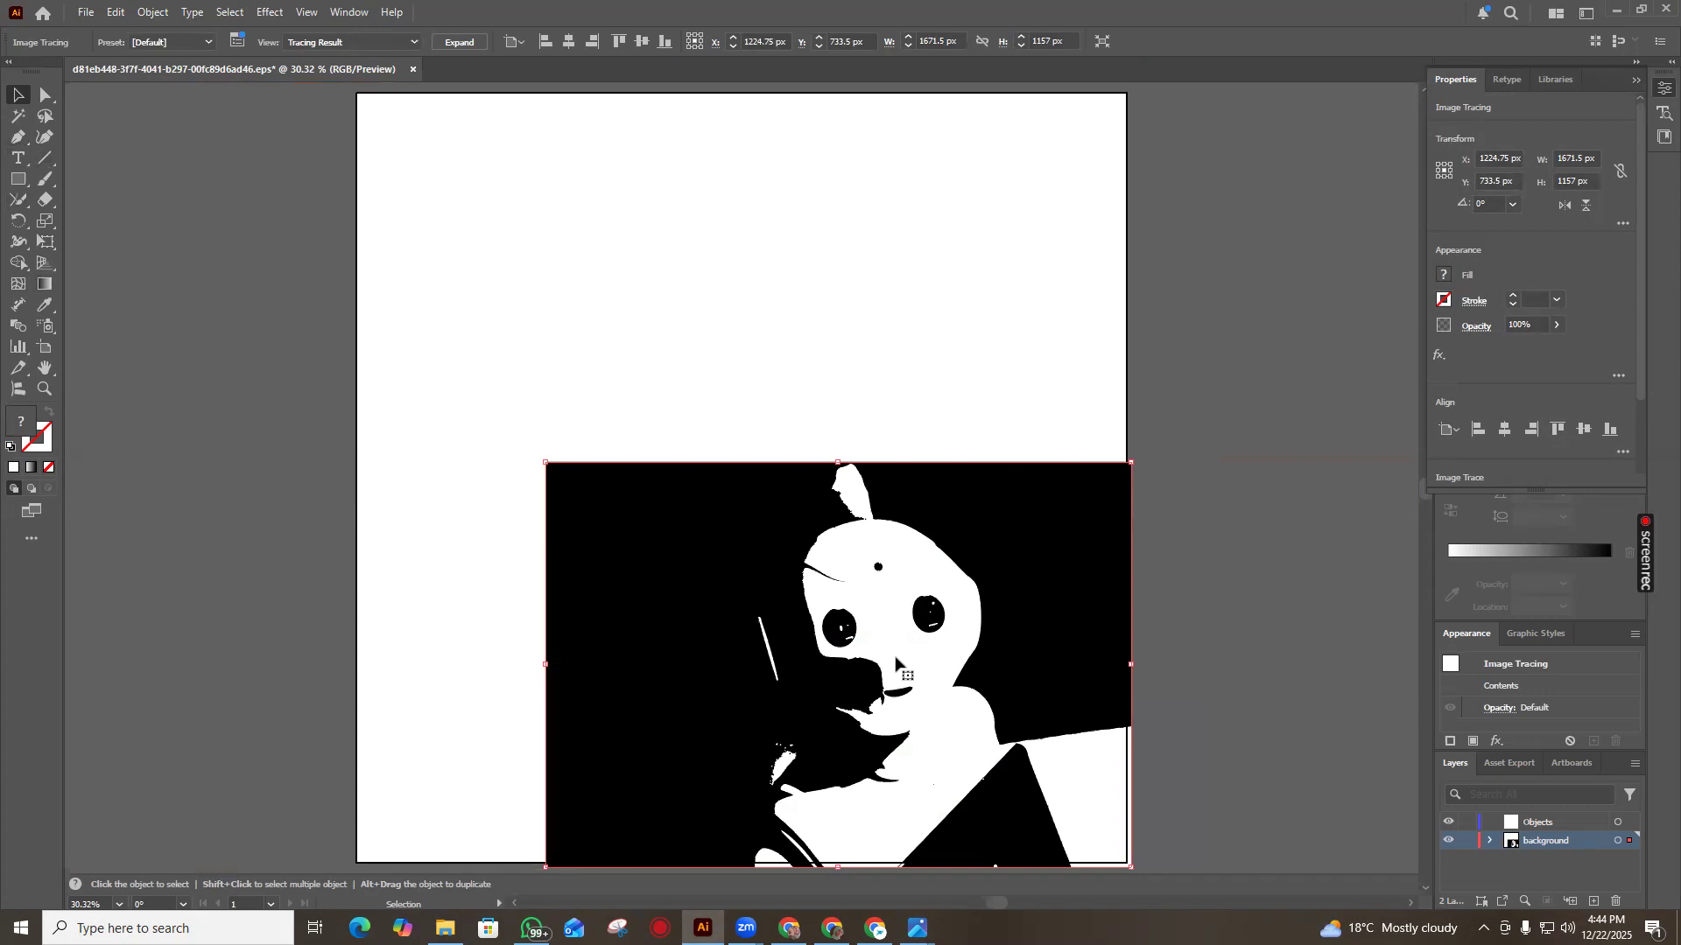
pyautogui.moveTo(466, 459); pyautogui.dragTo(748, 836)
pyautogui.rightClick(675, 681)
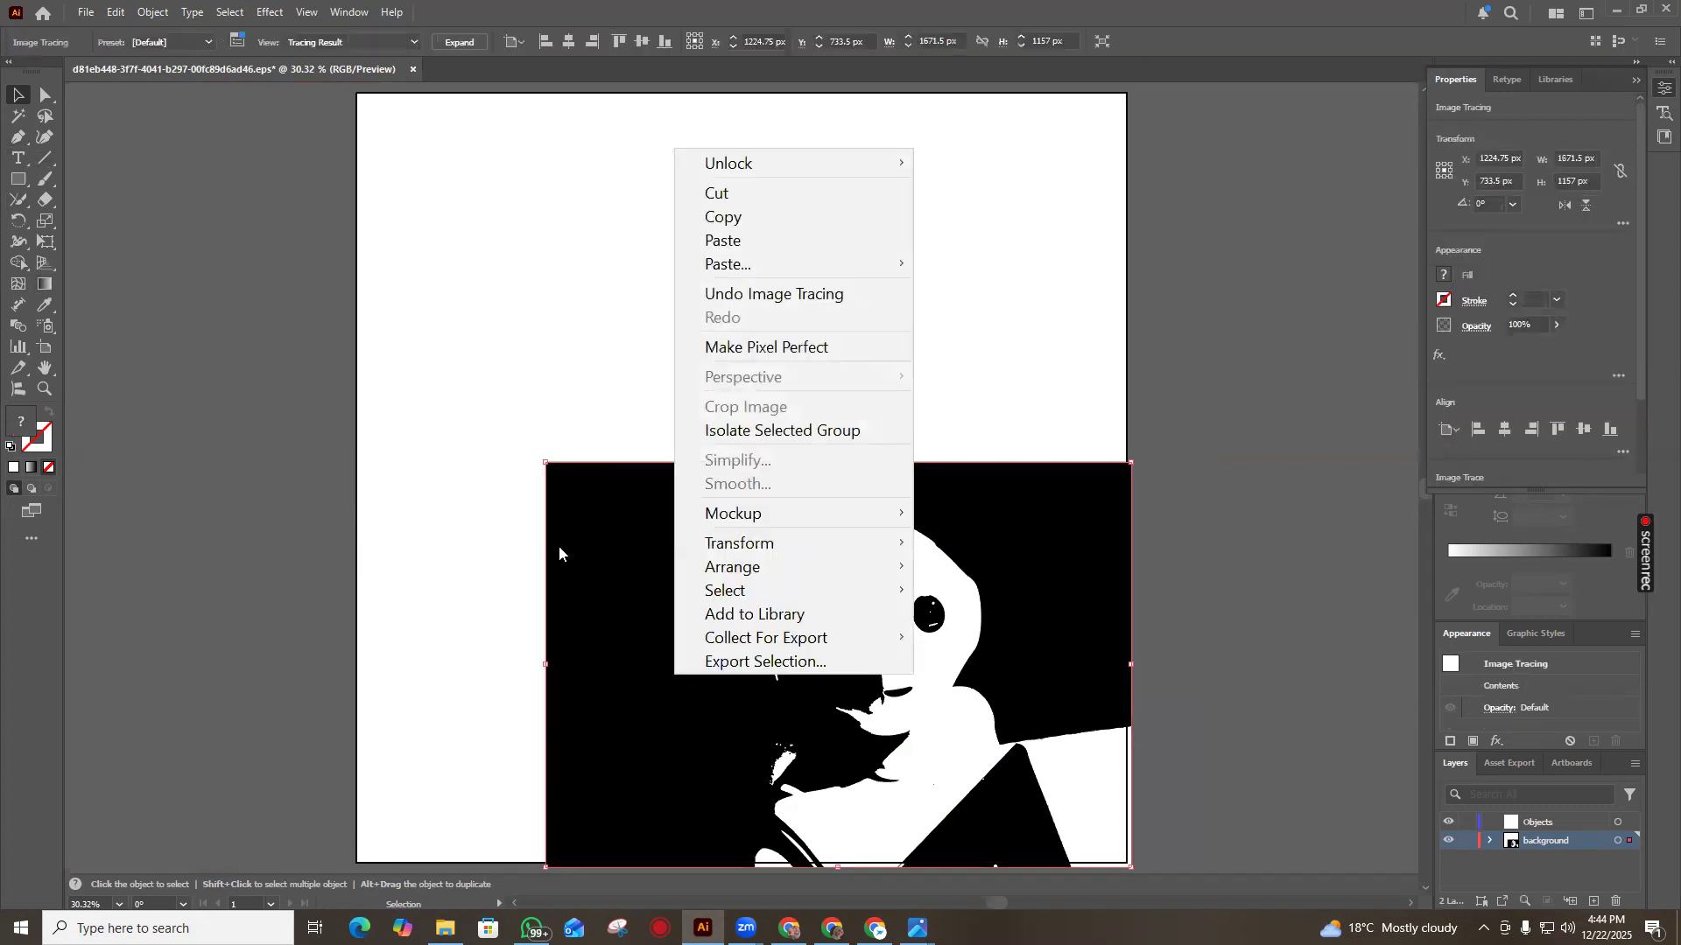
pyautogui.click(562, 502)
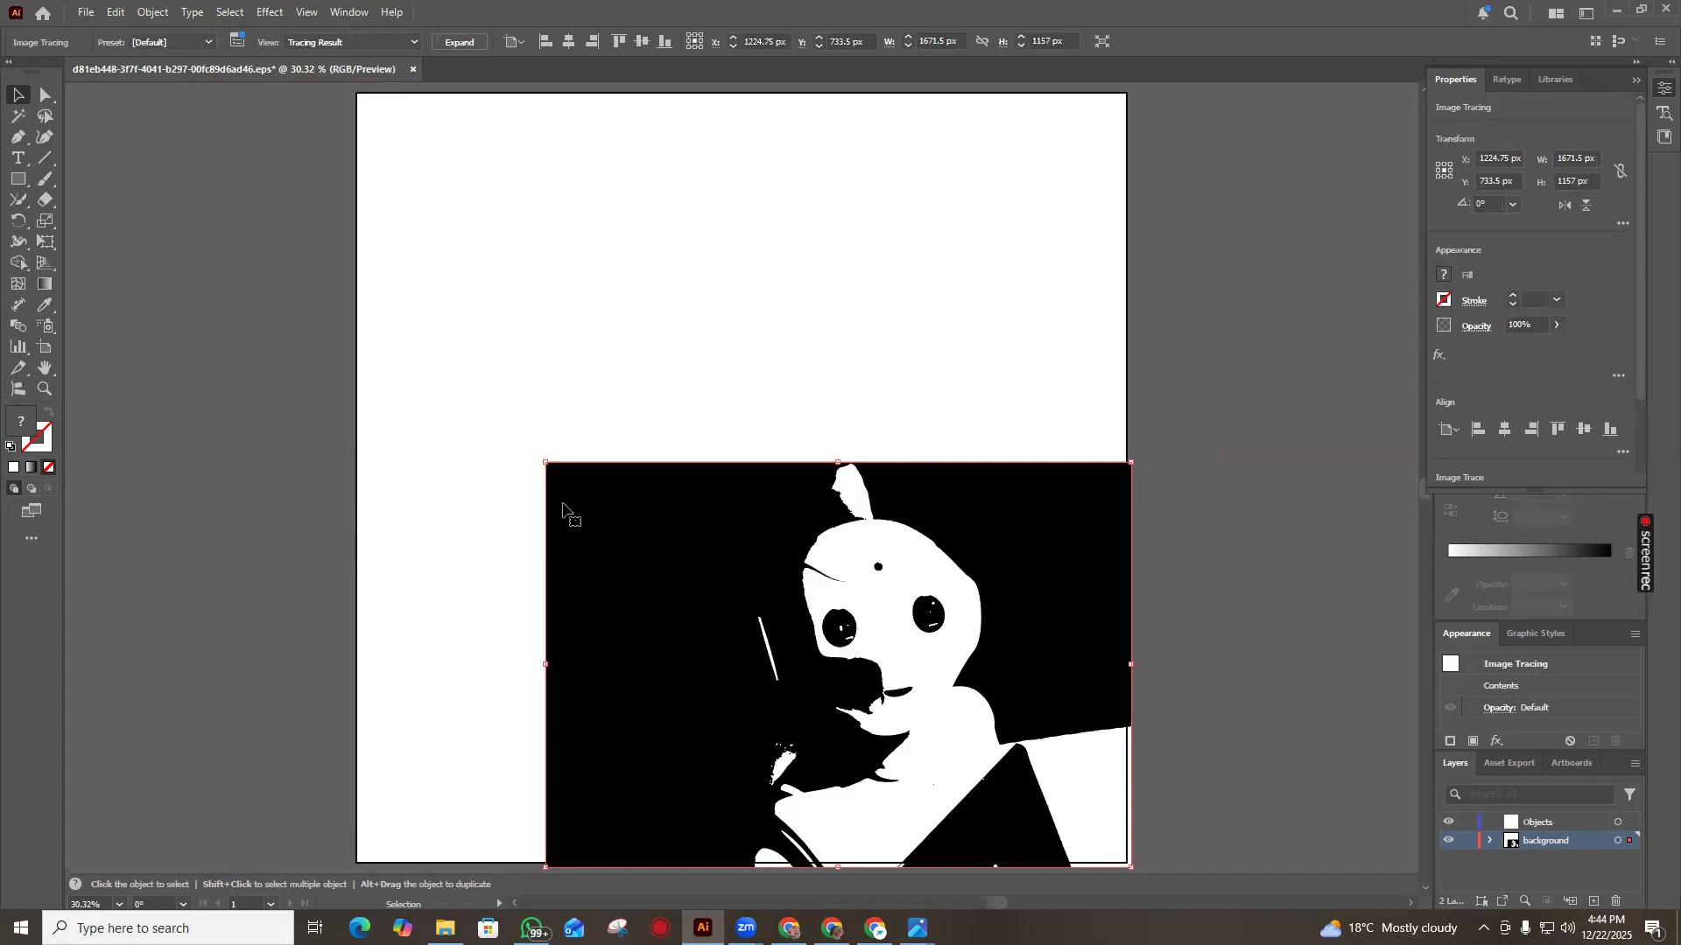
pyautogui.press('ctrl')
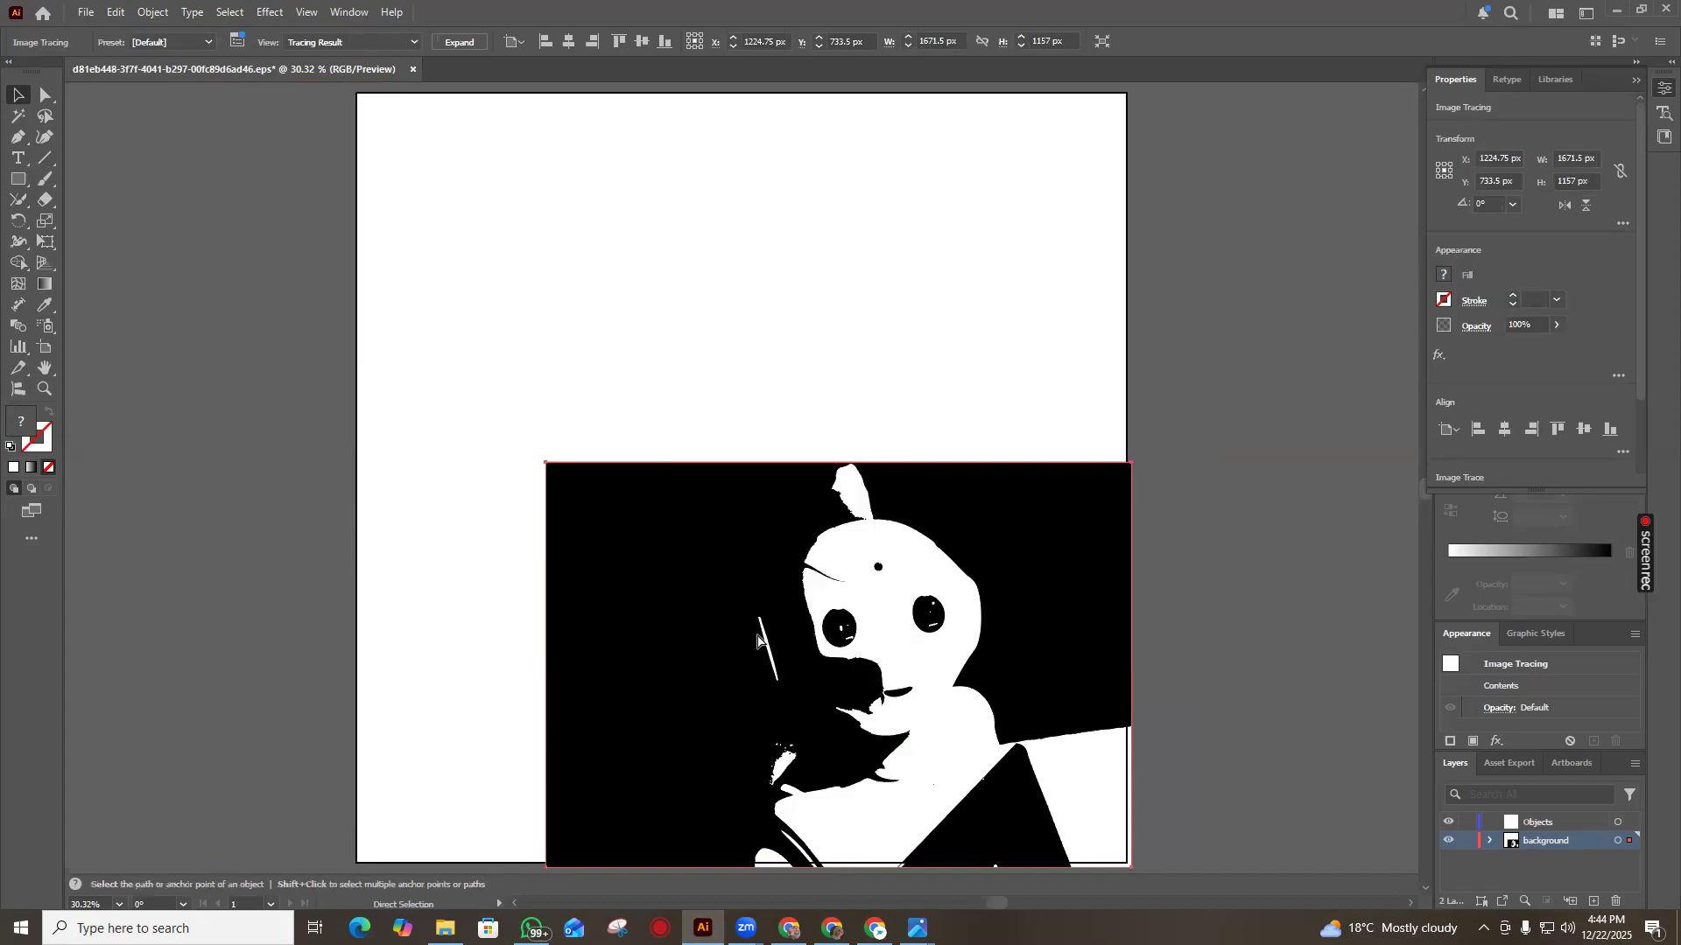
pyautogui.hotkey('ctrl', 'z')
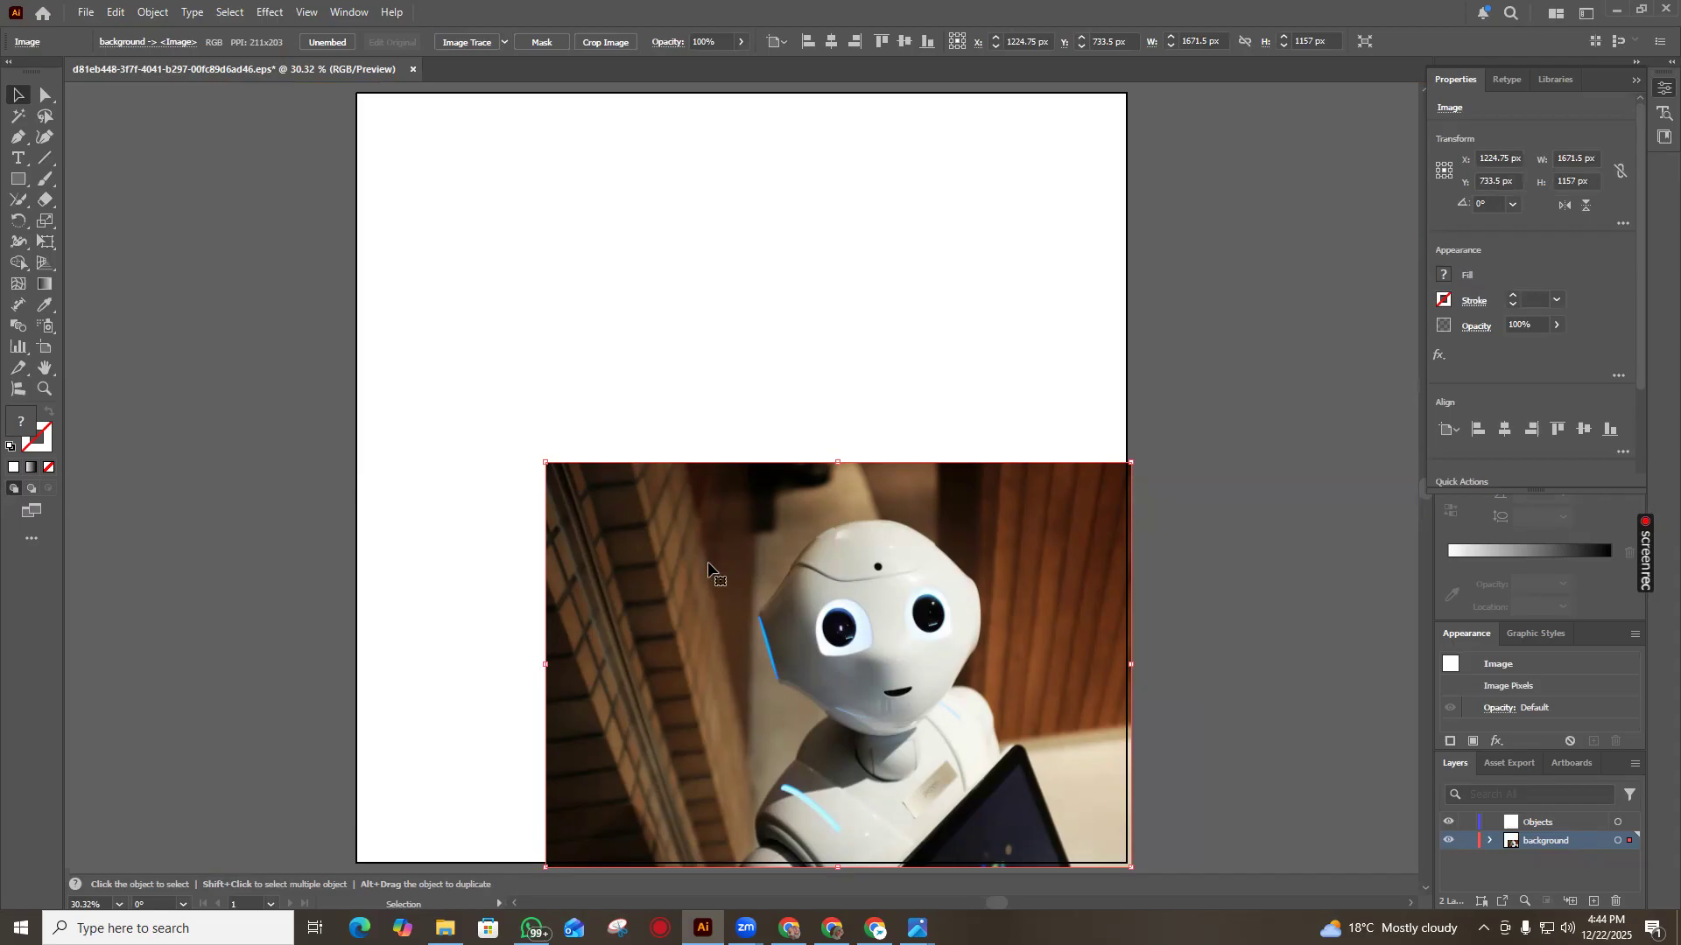
# Delete the pasted robot photo, search Google for "image bg remover" in a new Chrome tab and open the remove.bg site
pyautogui.press('Delete')
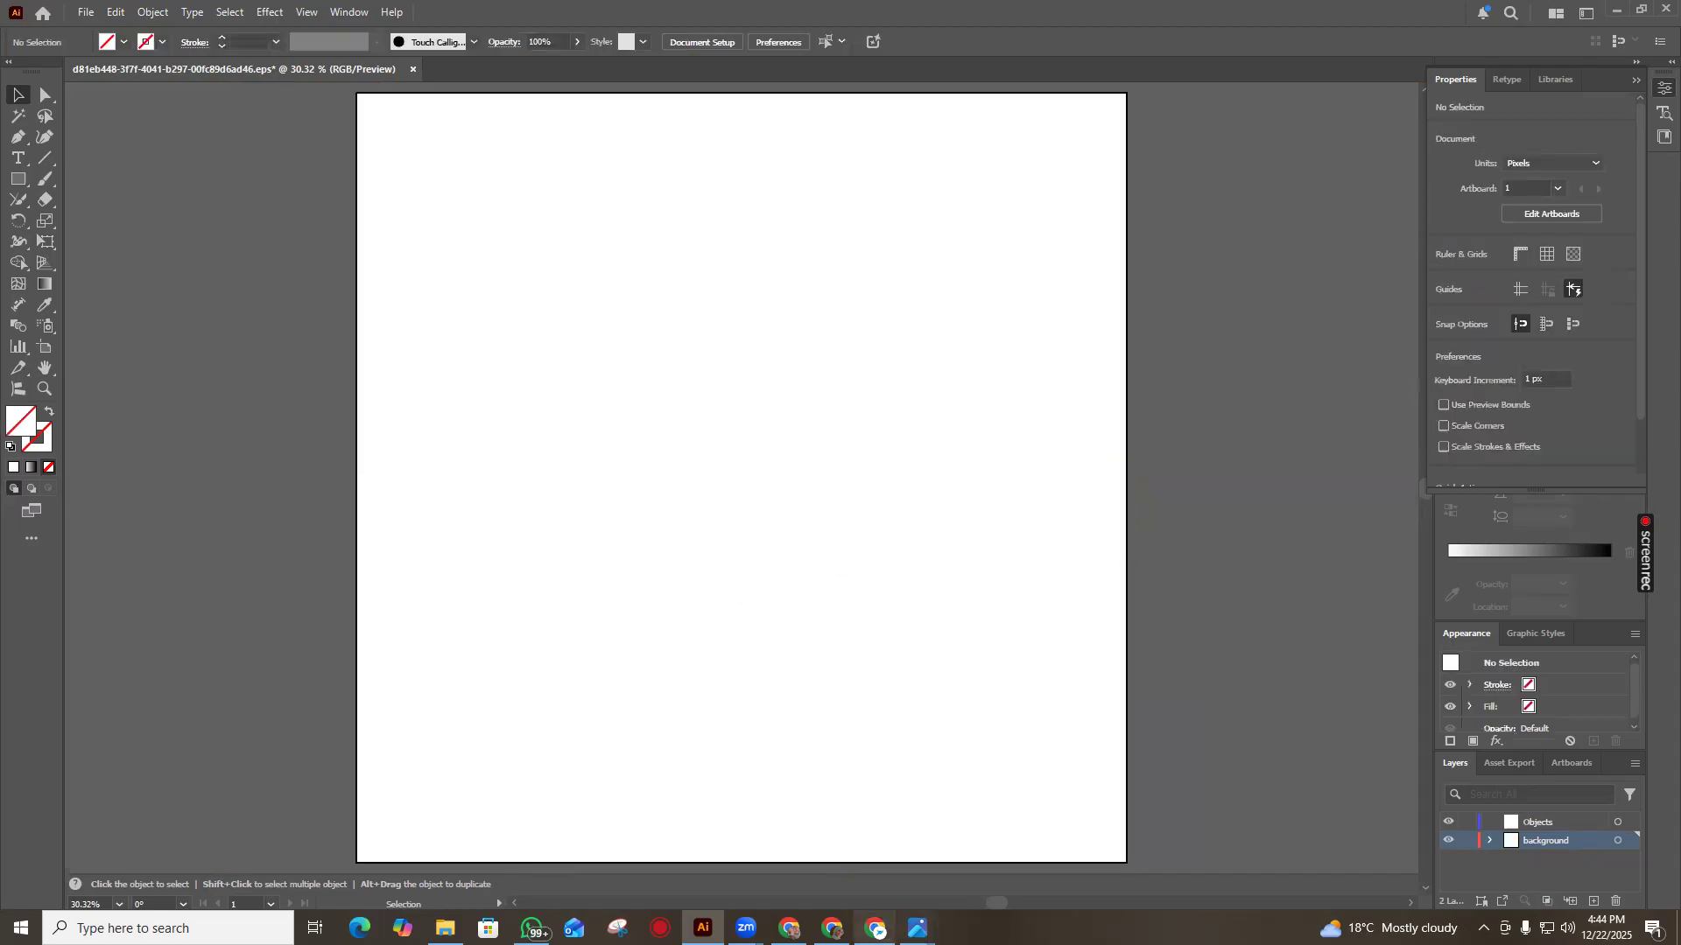
pyautogui.moveTo(875, 928)
pyautogui.click(840, 831)
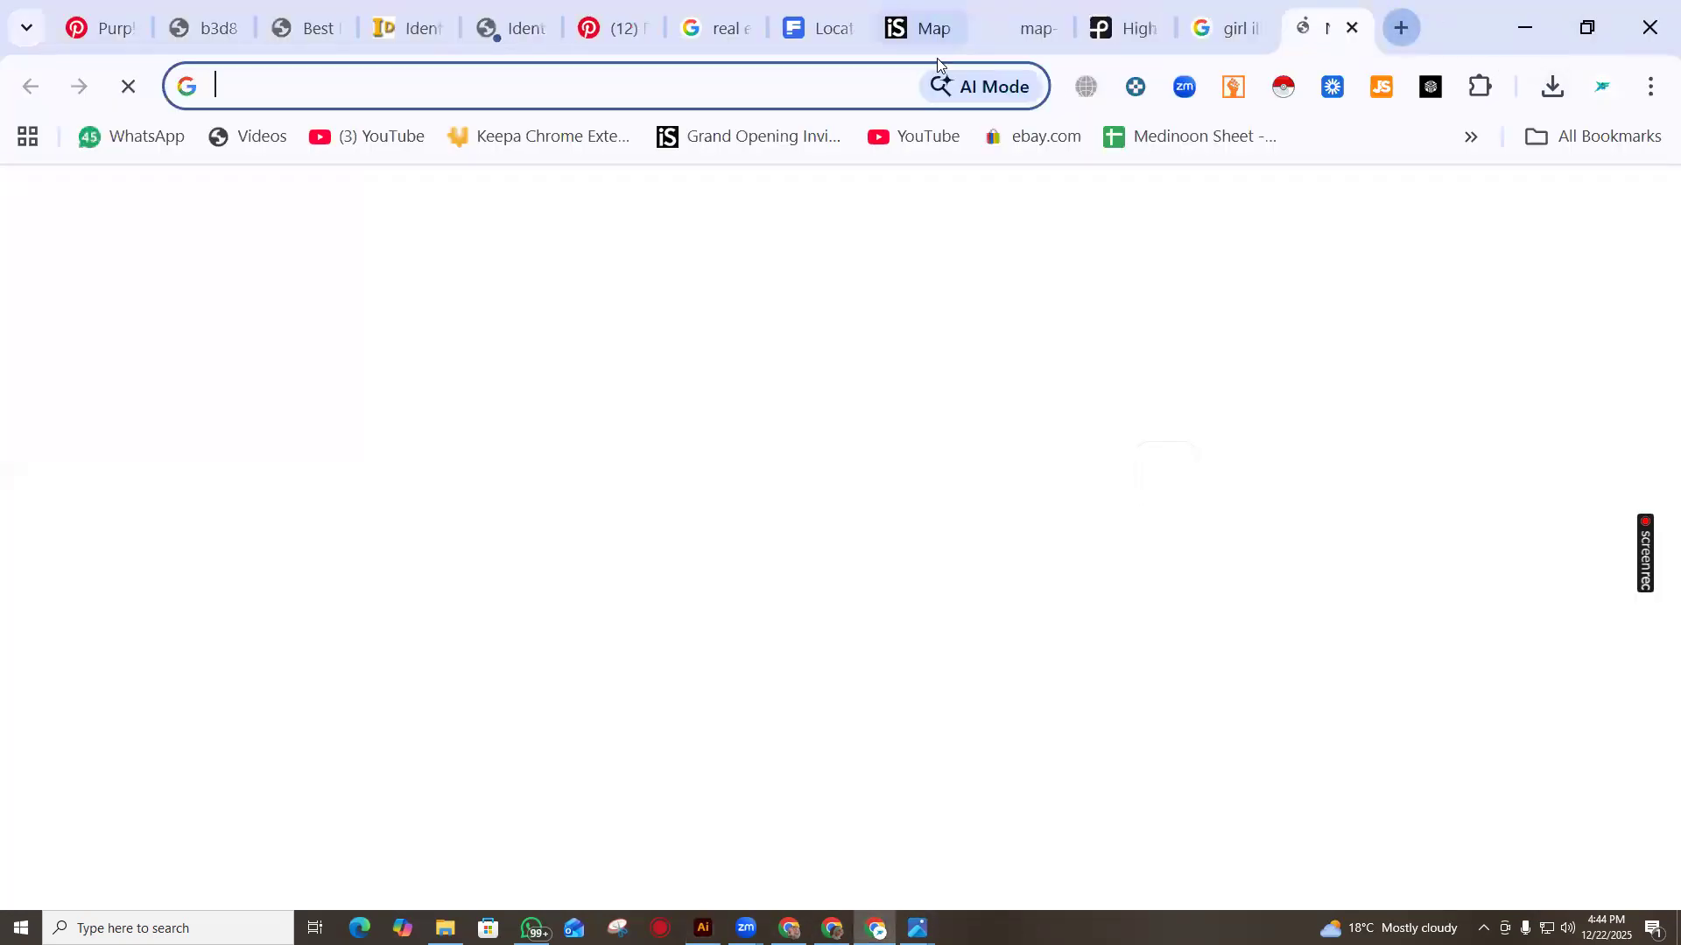
pyautogui.click(1400, 28)
pyautogui.click(876, 86)
pyautogui.write('image')
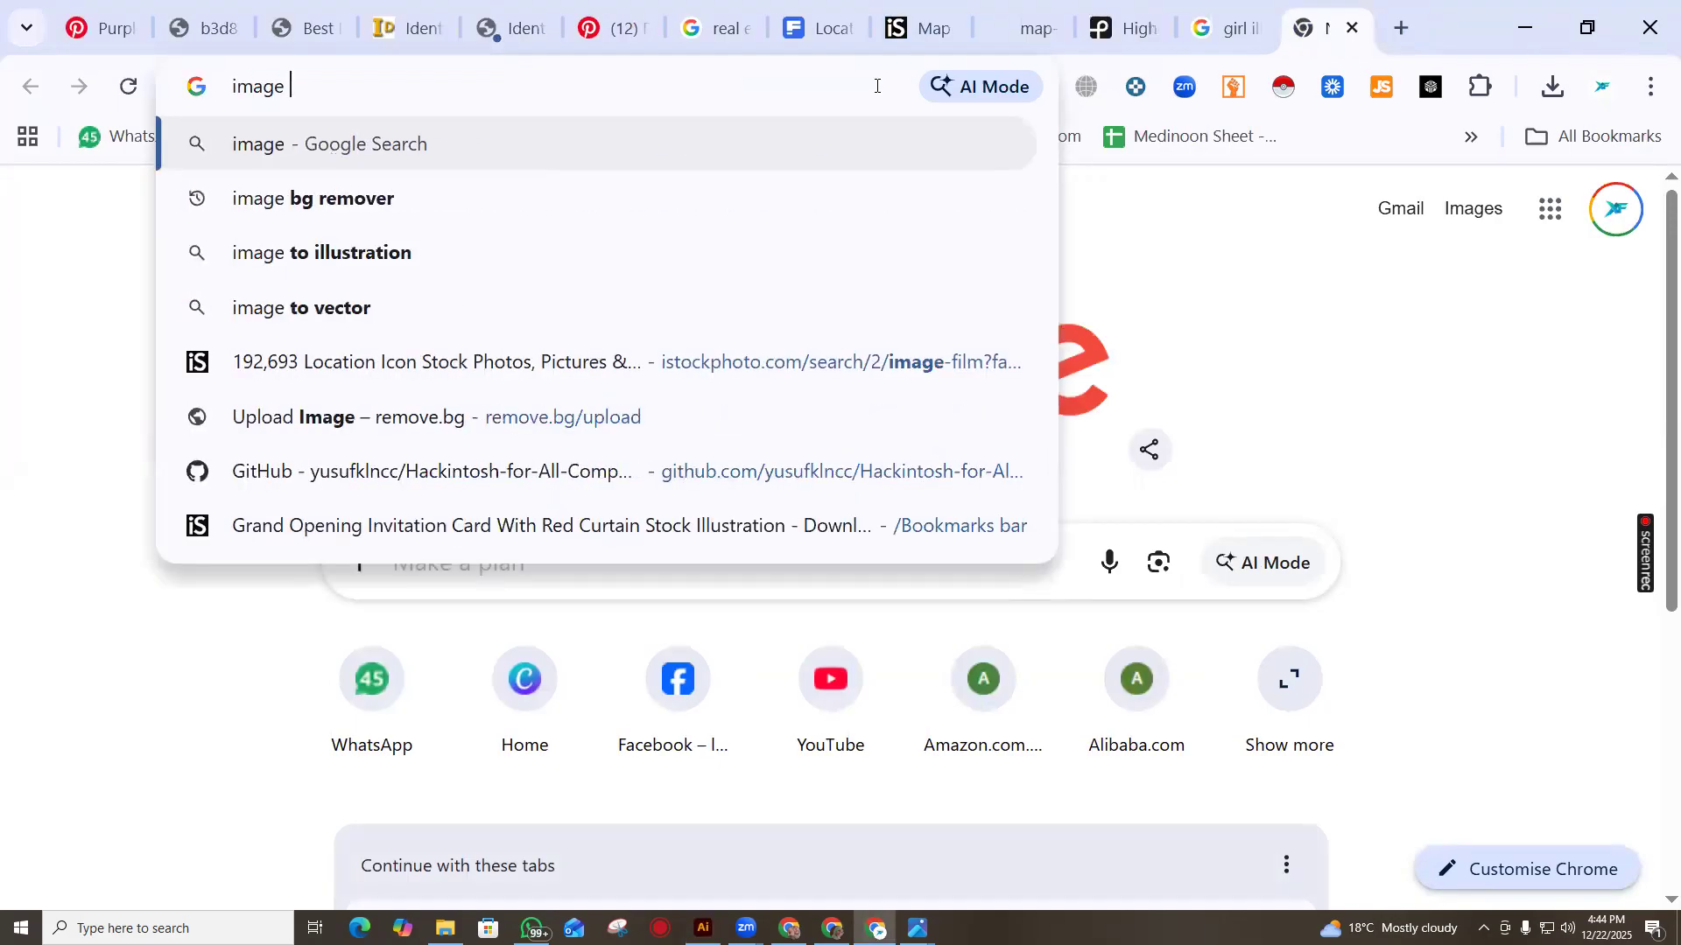
pyautogui.write(' bg re')
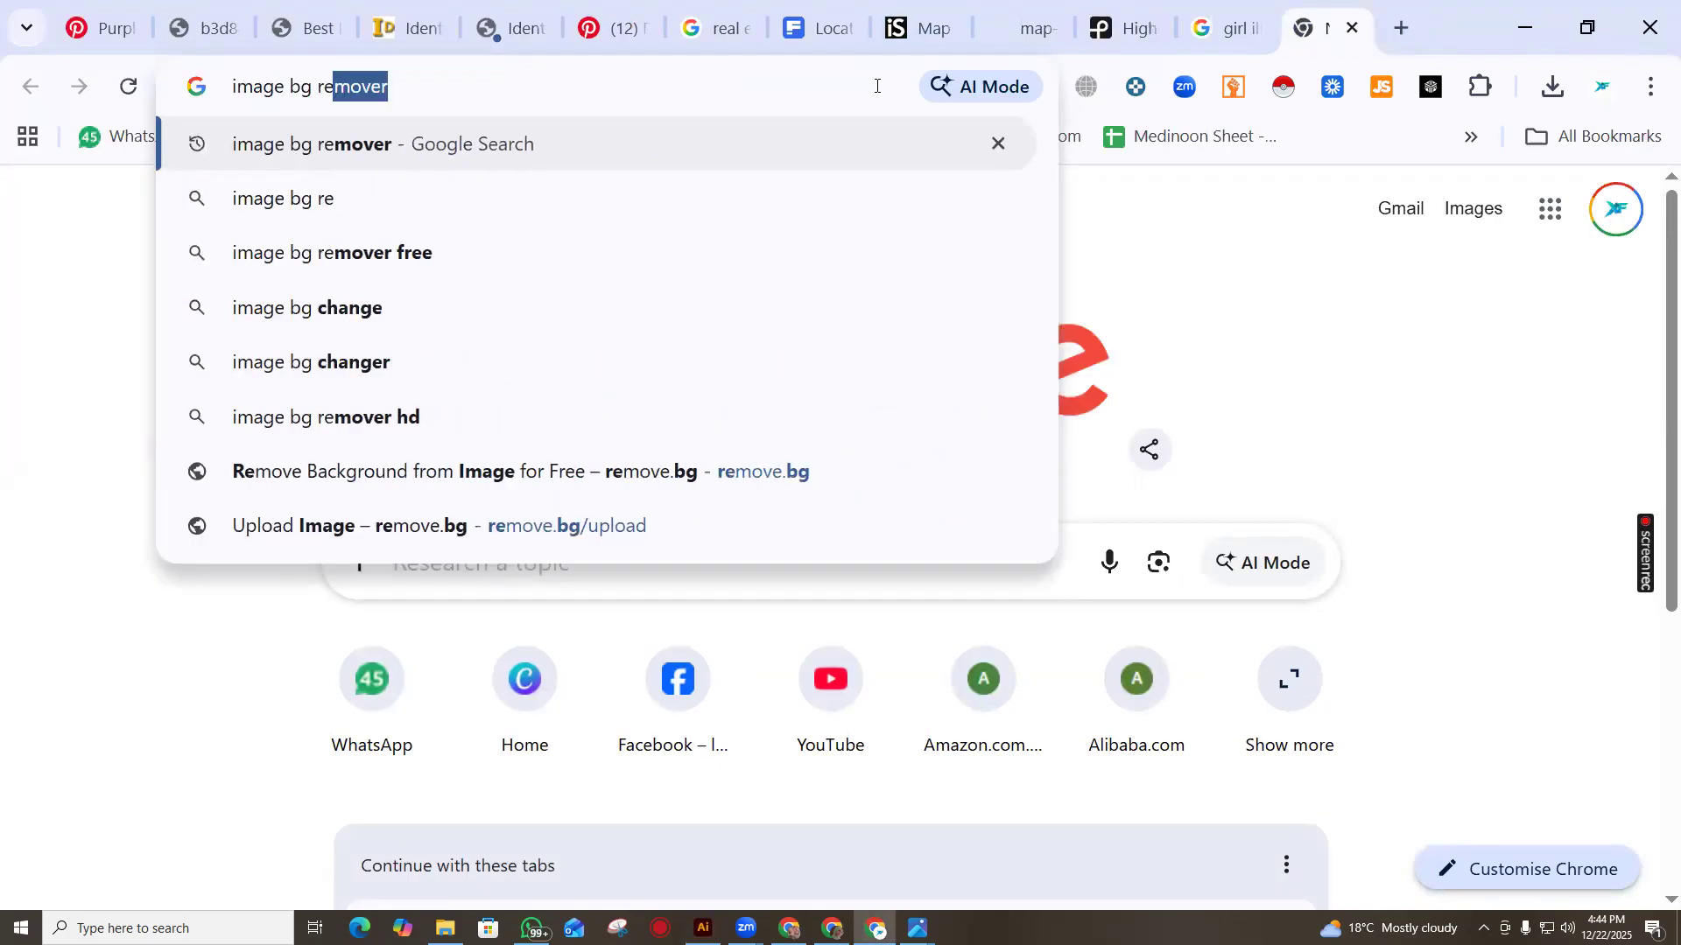
pyautogui.write('mover')
pyautogui.press('Return')
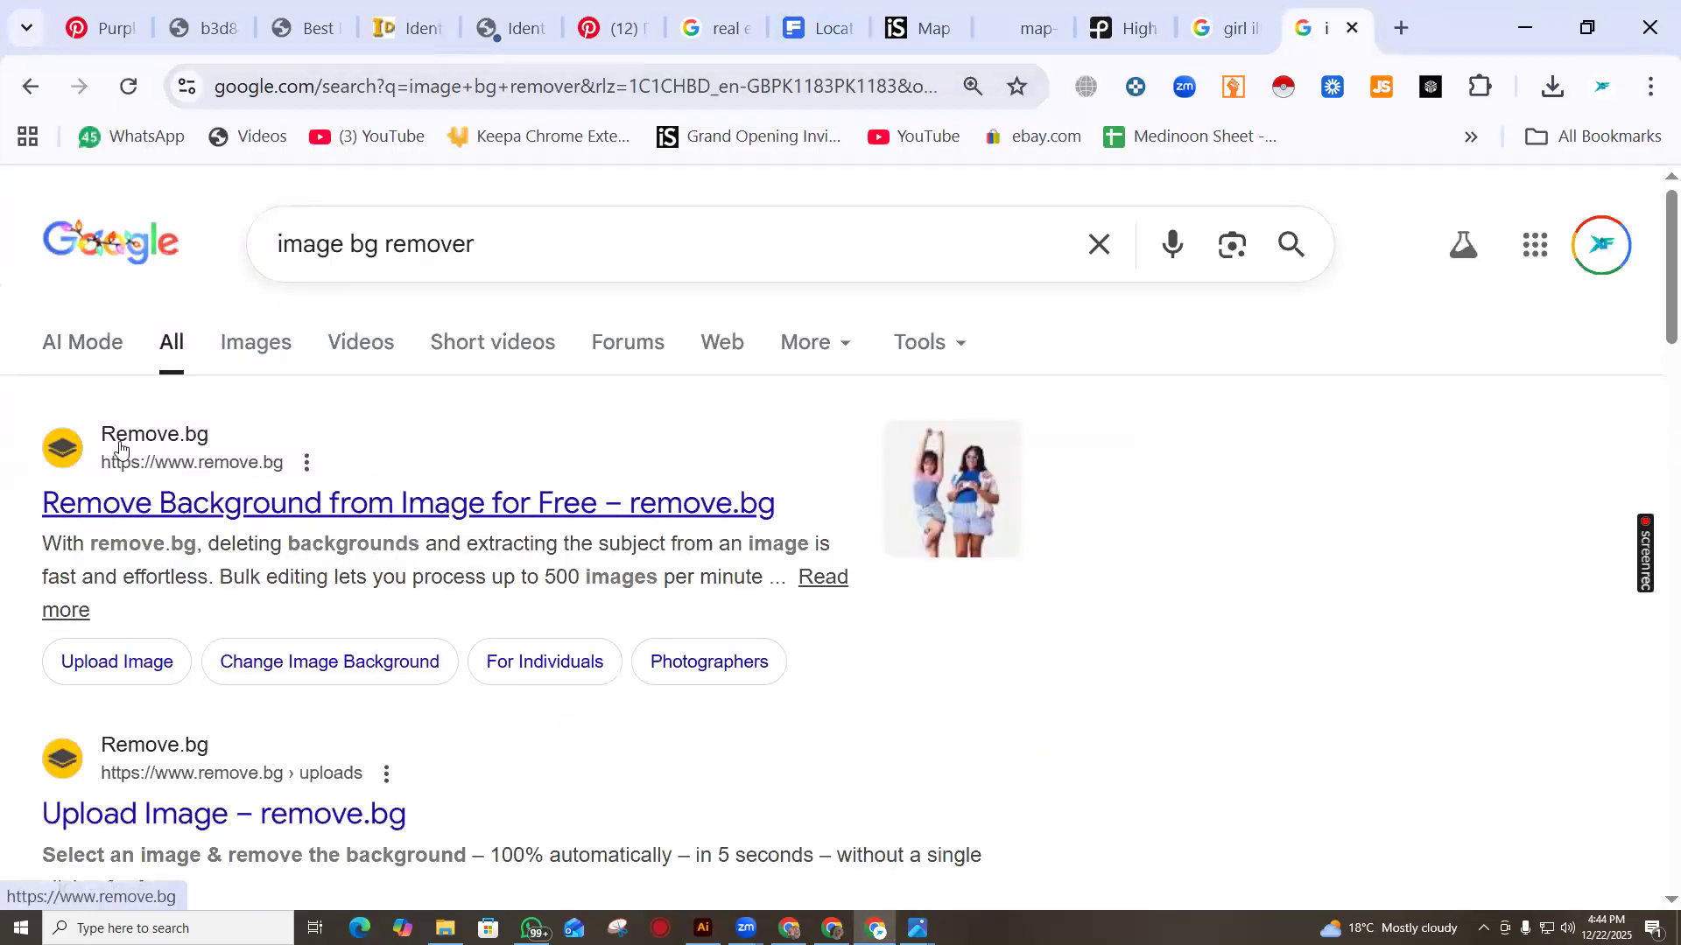
pyautogui.click(151, 505)
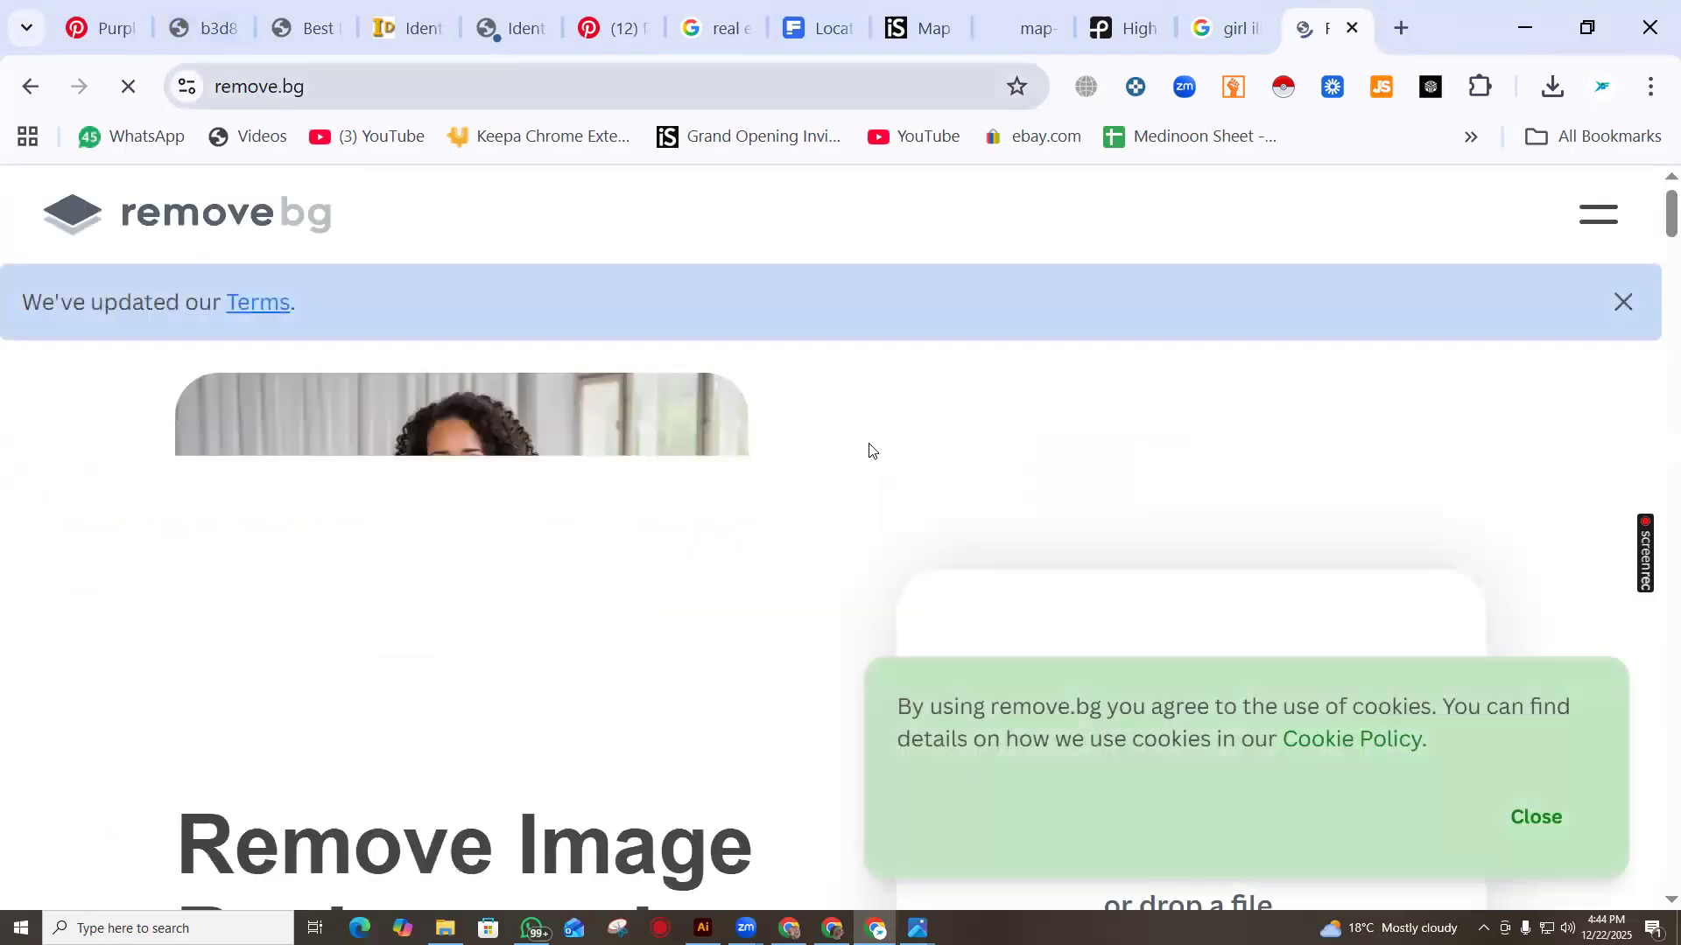
# Upload pexels-agk42-2599244.jpg to remove.bg and download the free 612 x 408 preview of the background-free robot
pyautogui.scroll(-3, 1655, 838)
pyautogui.click(1551, 827)
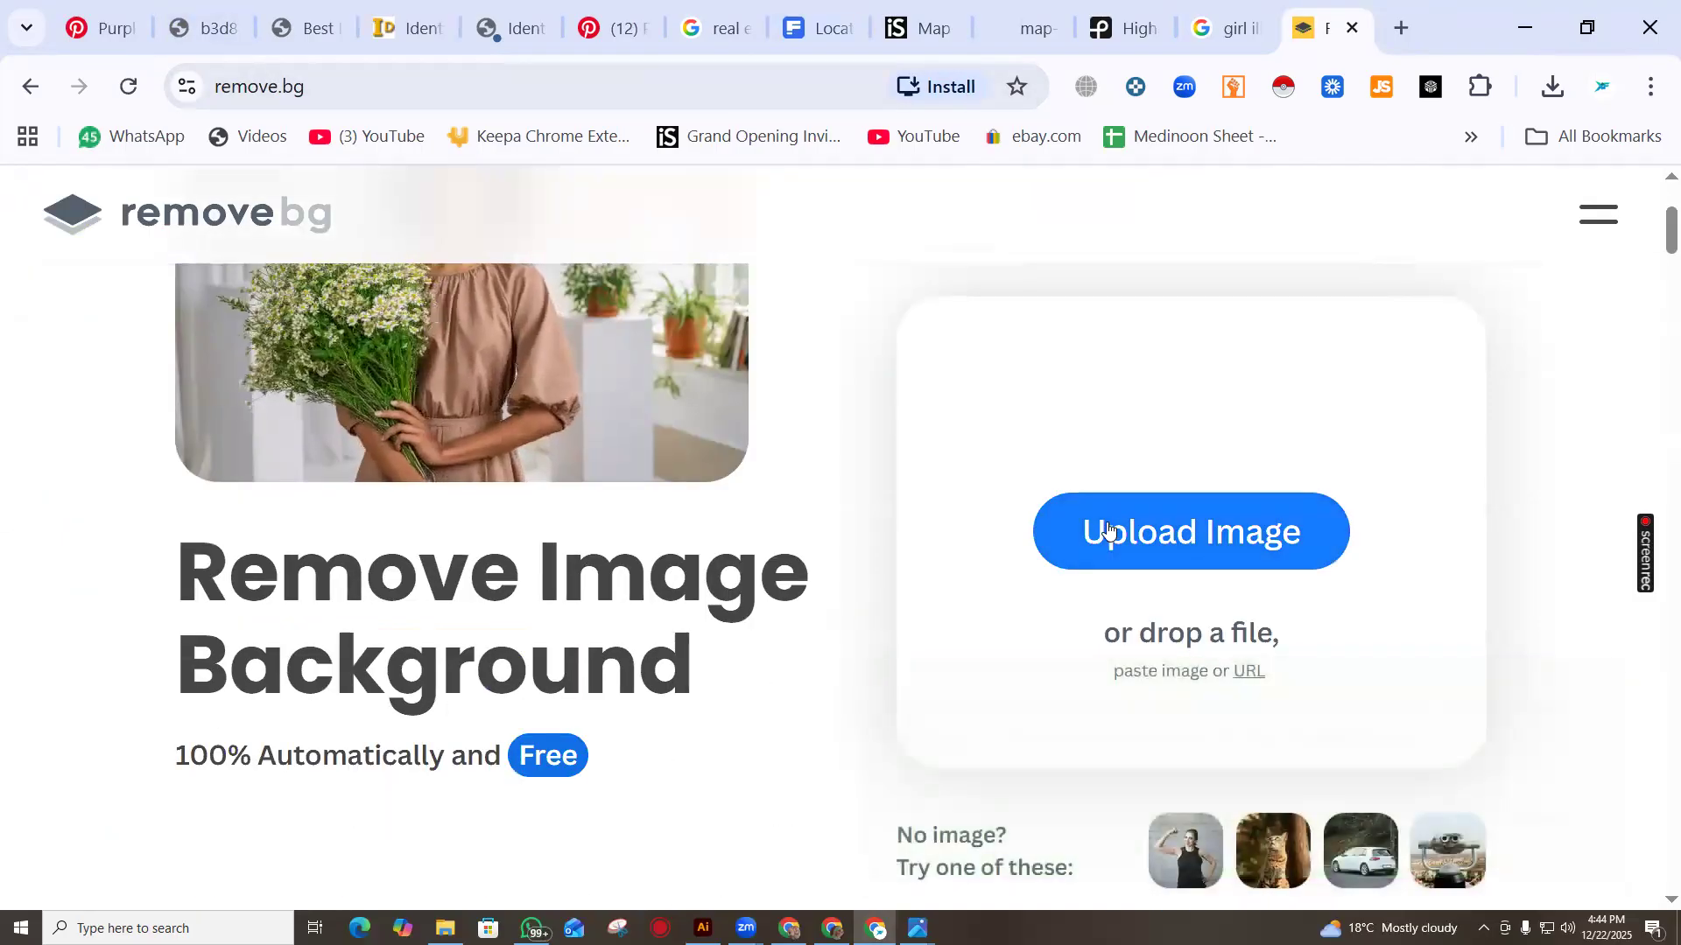
pyautogui.click(1101, 529)
pyautogui.click(793, 634)
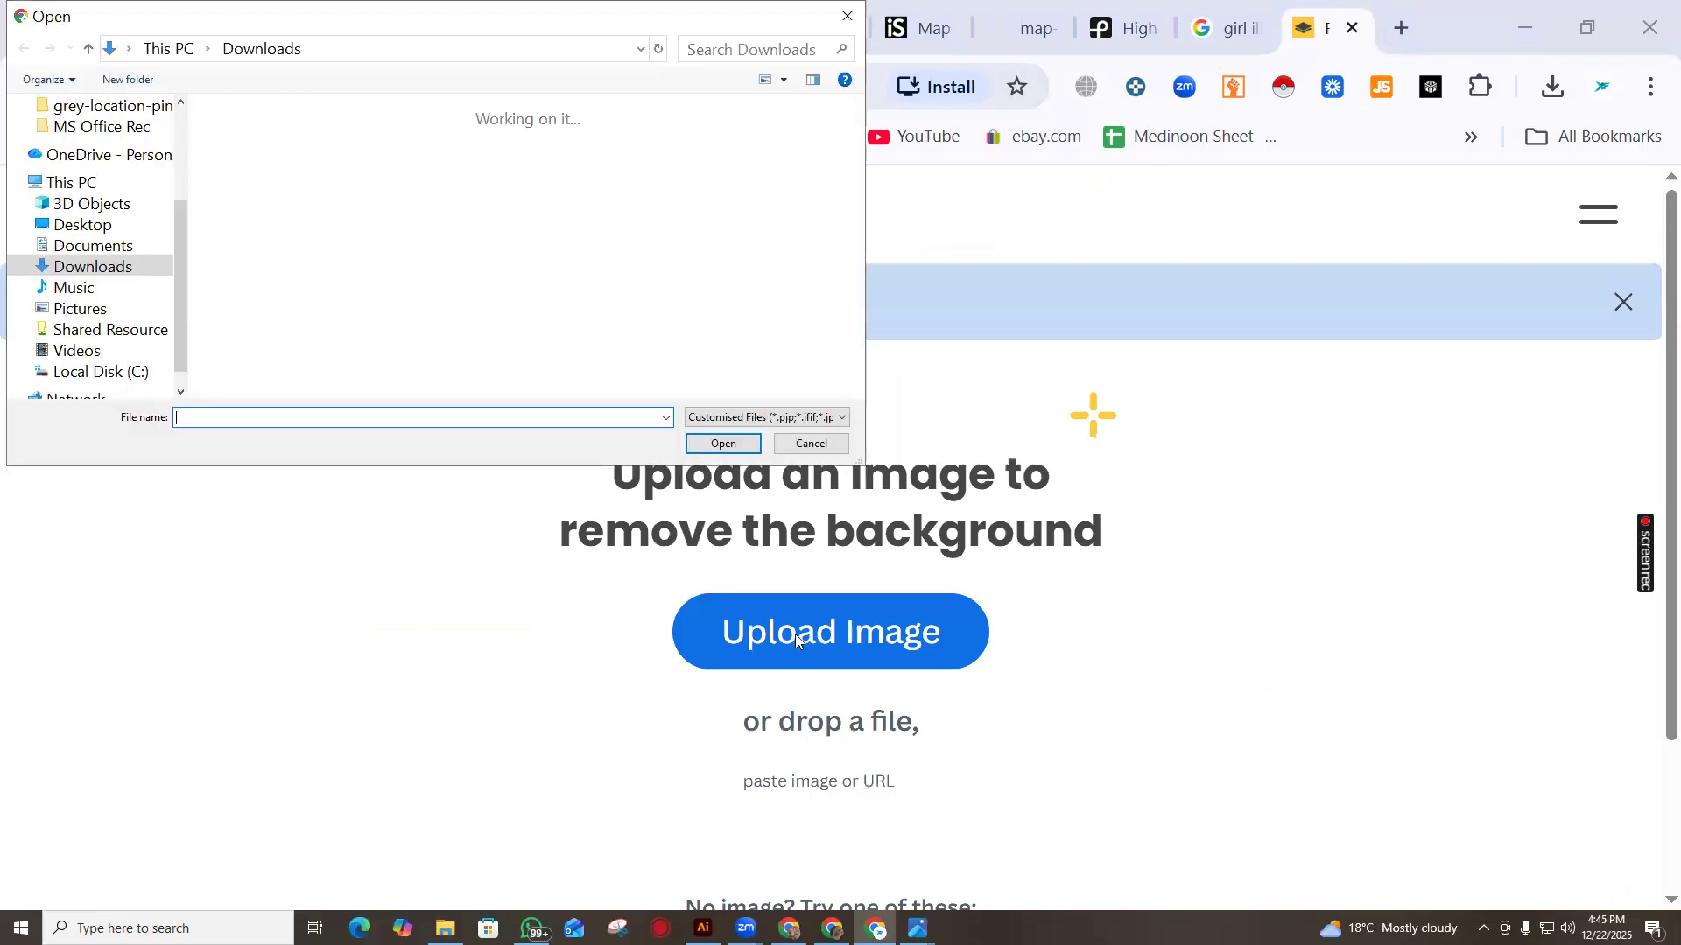
pyautogui.click(572, 266)
pyautogui.click(723, 444)
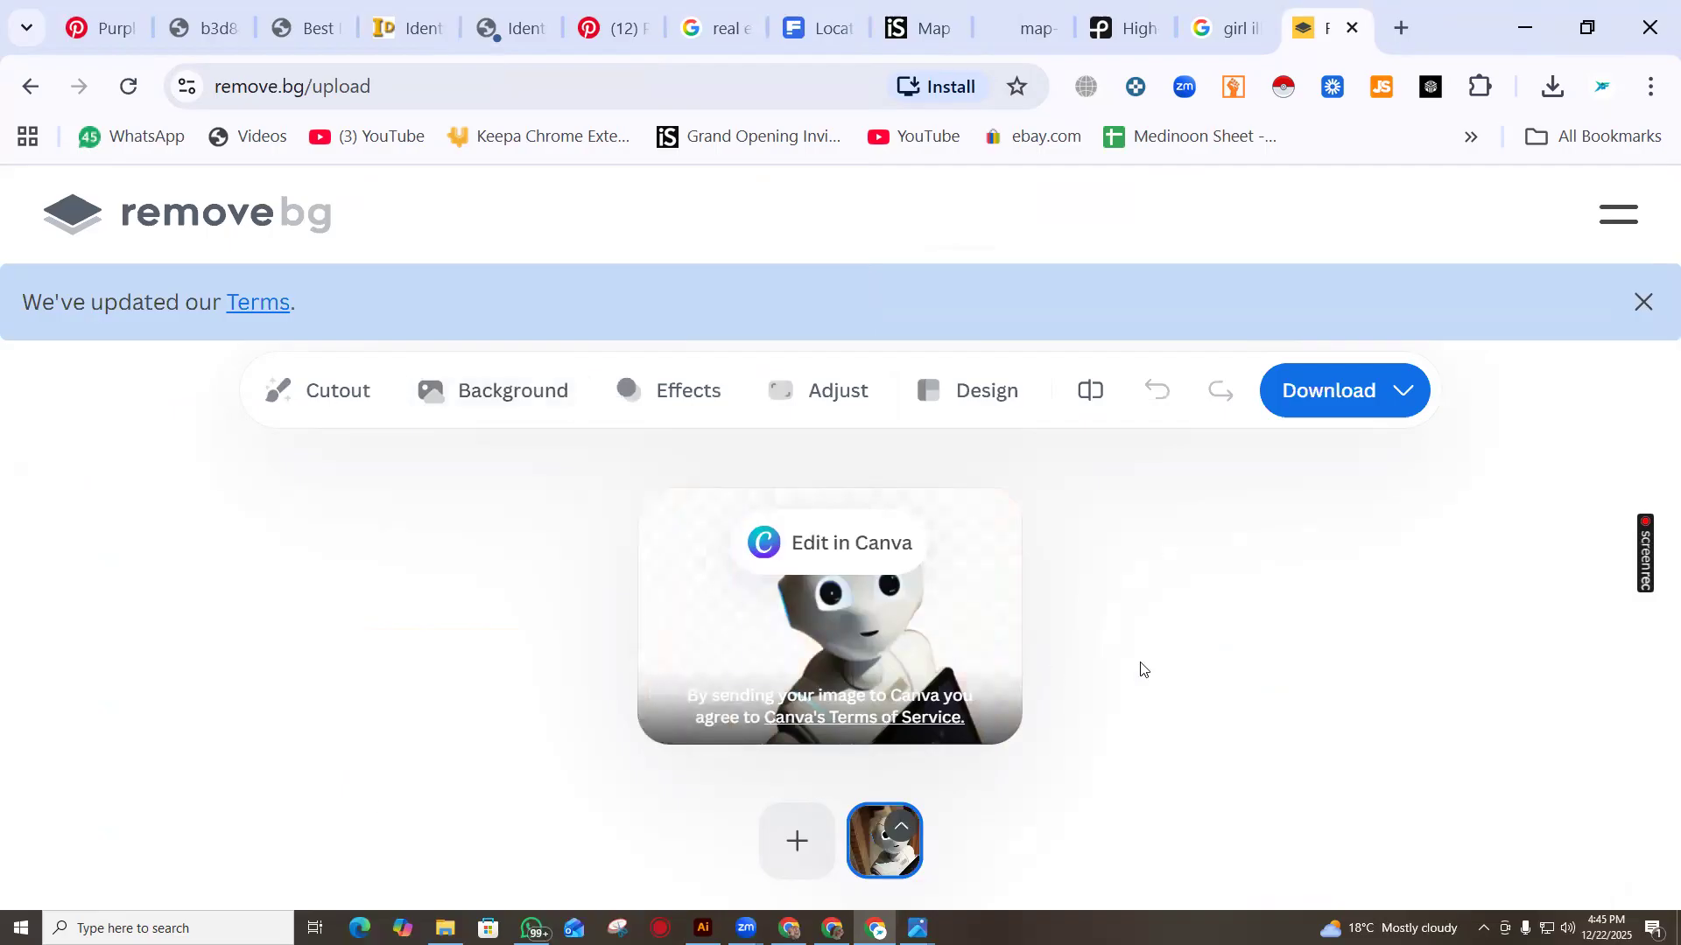
pyautogui.click(1310, 401)
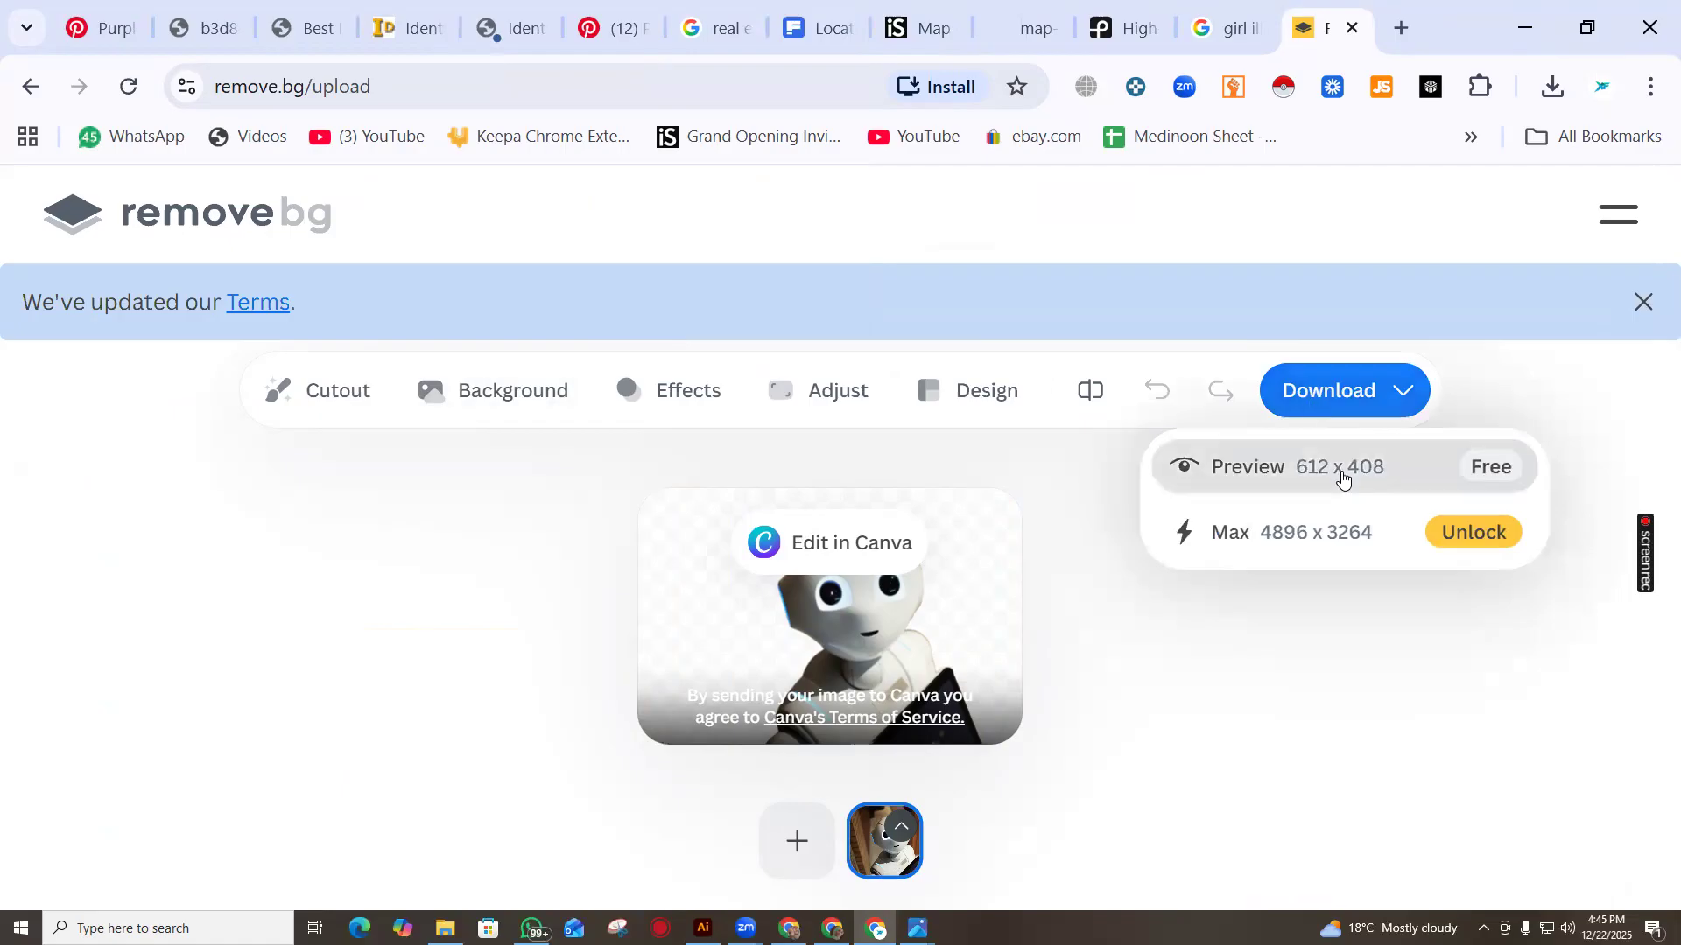
pyautogui.click(1343, 478)
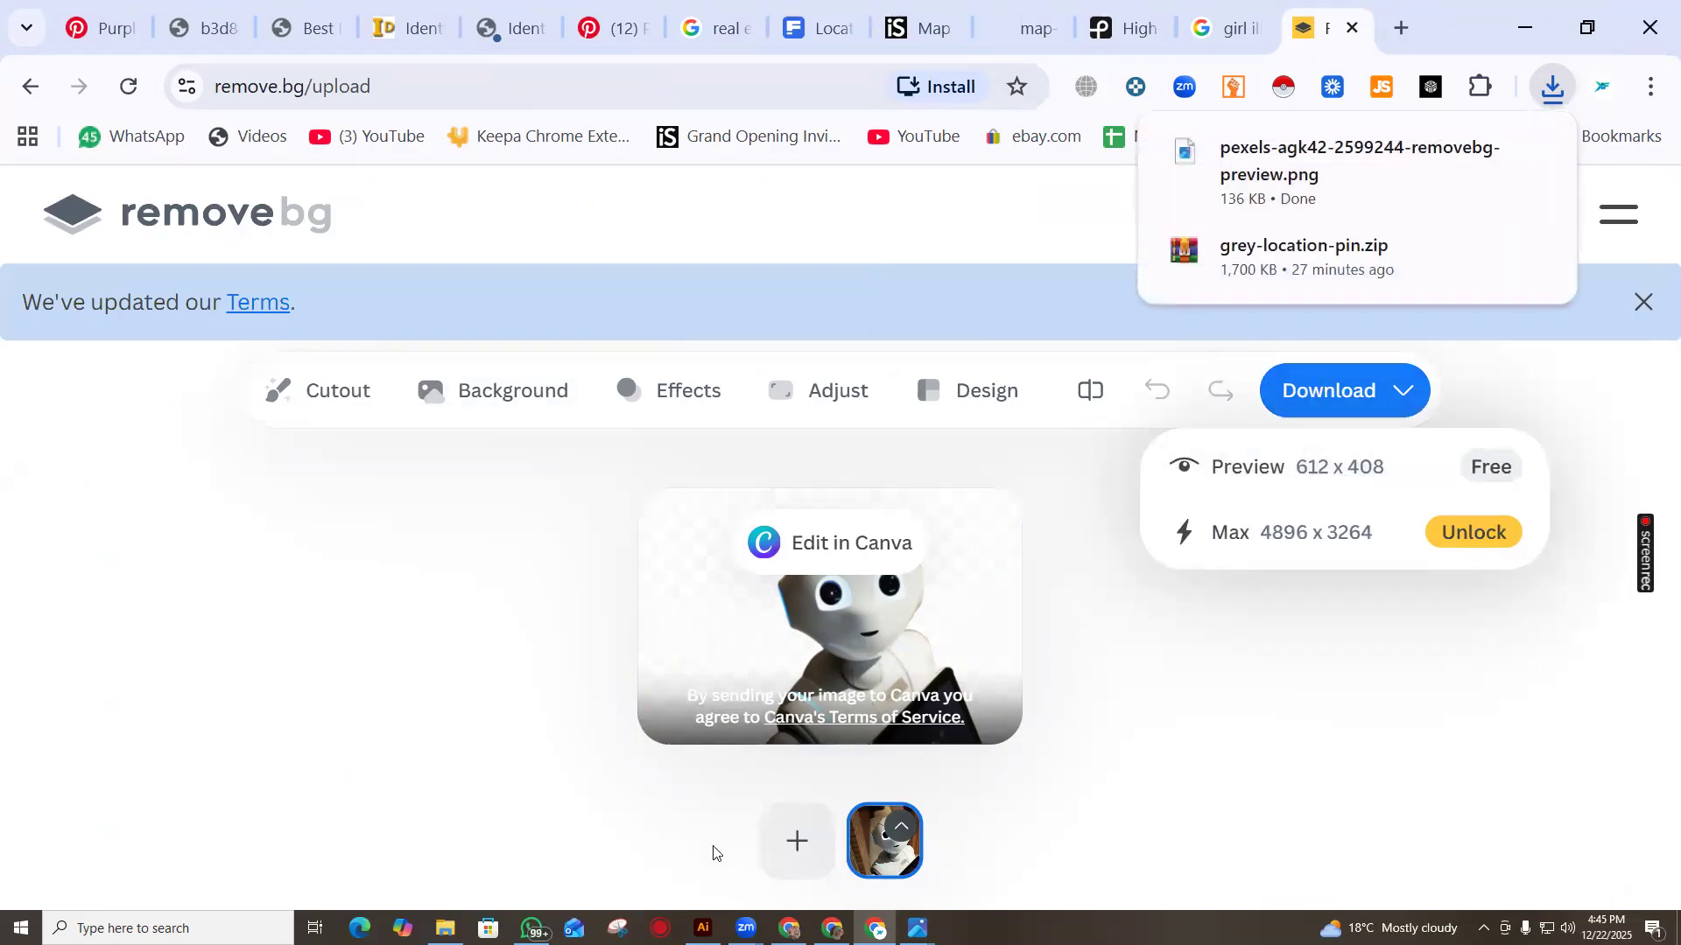
# Switch to Illustrator, place pexels-agk42-2599244-removebg-preview.png from Downloads on the artboard and scale it to about 1315.5 × 875.5 px
pyautogui.click(702, 928)
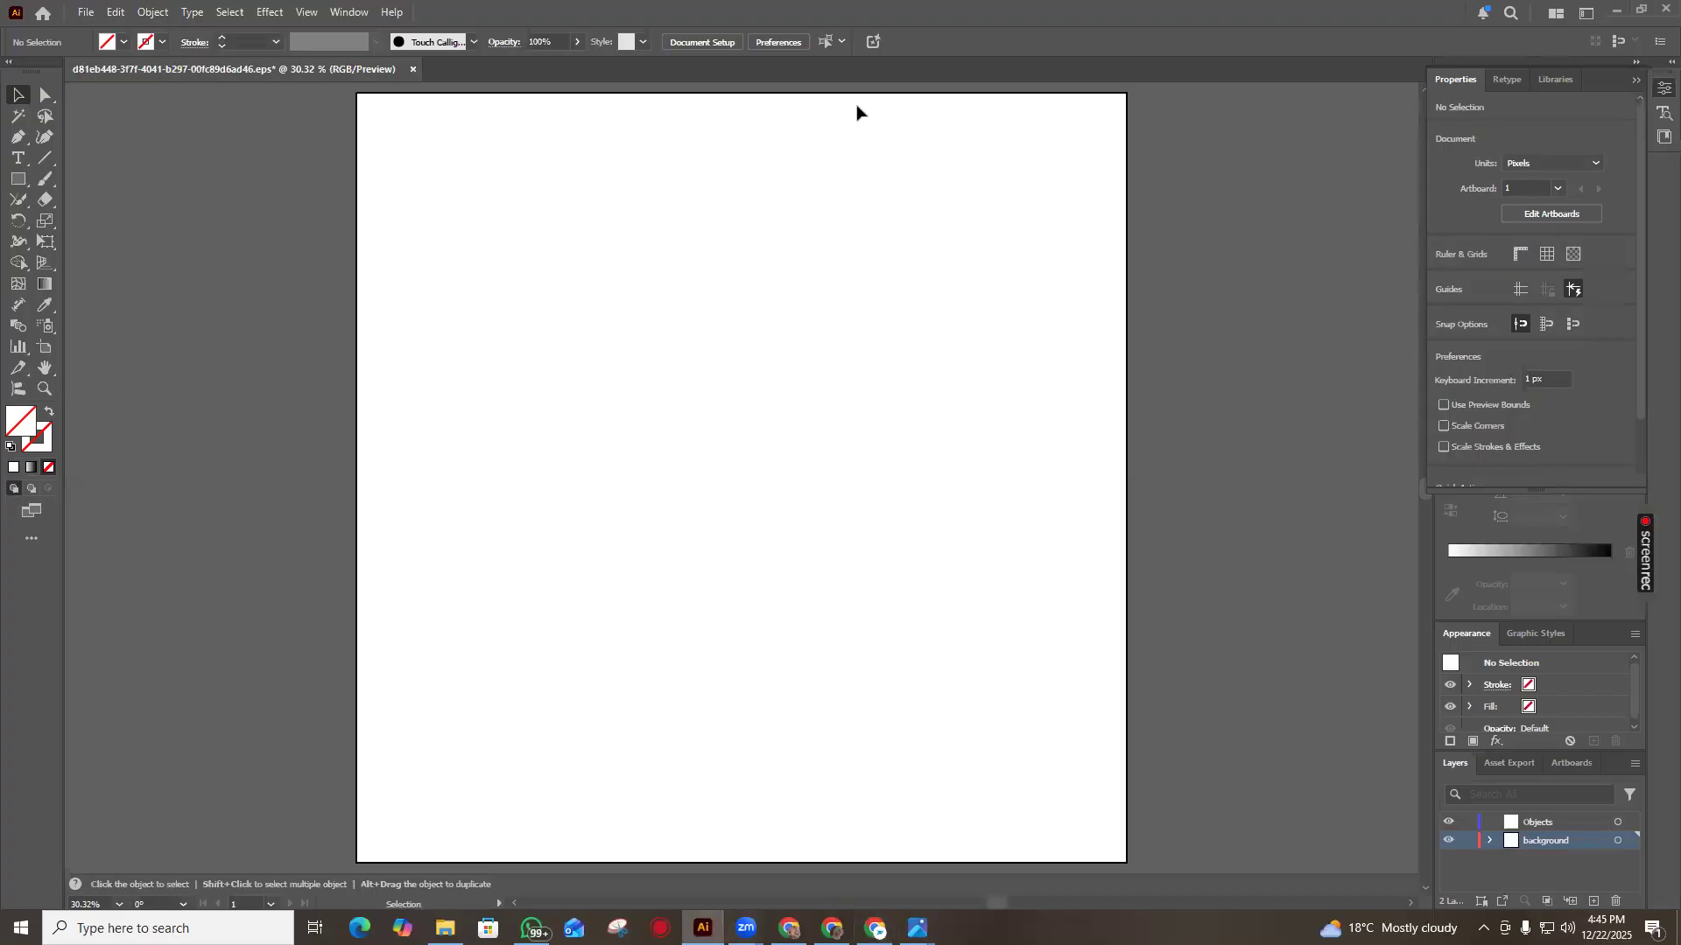
pyautogui.click(87, 12)
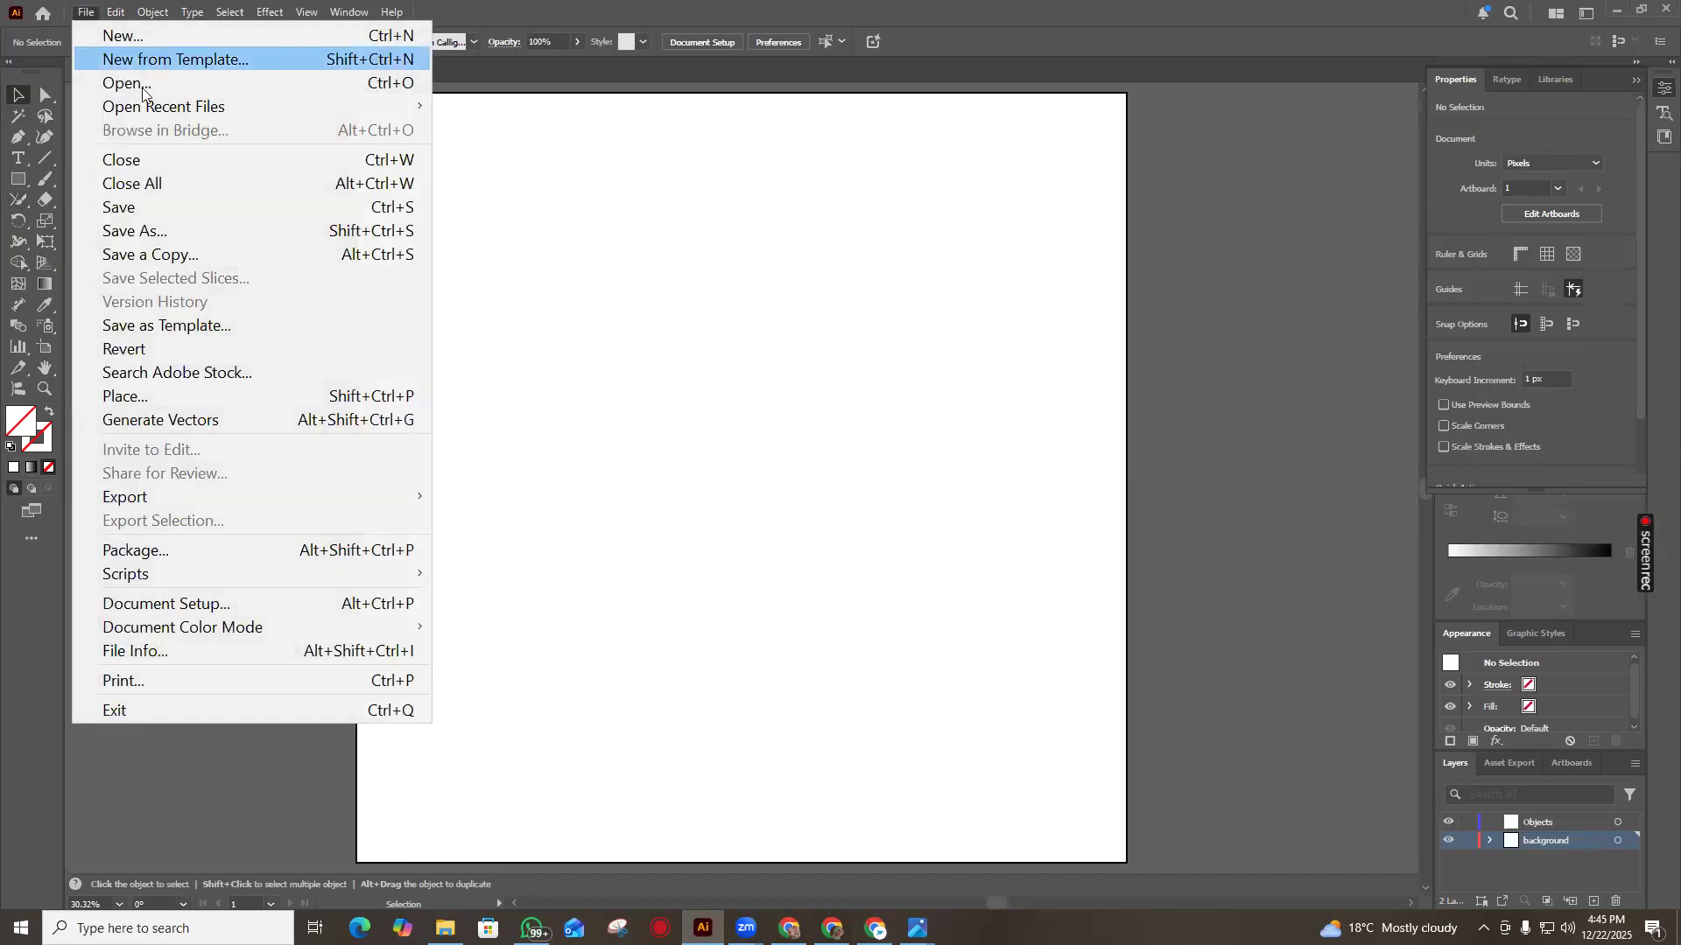
pyautogui.click(194, 398)
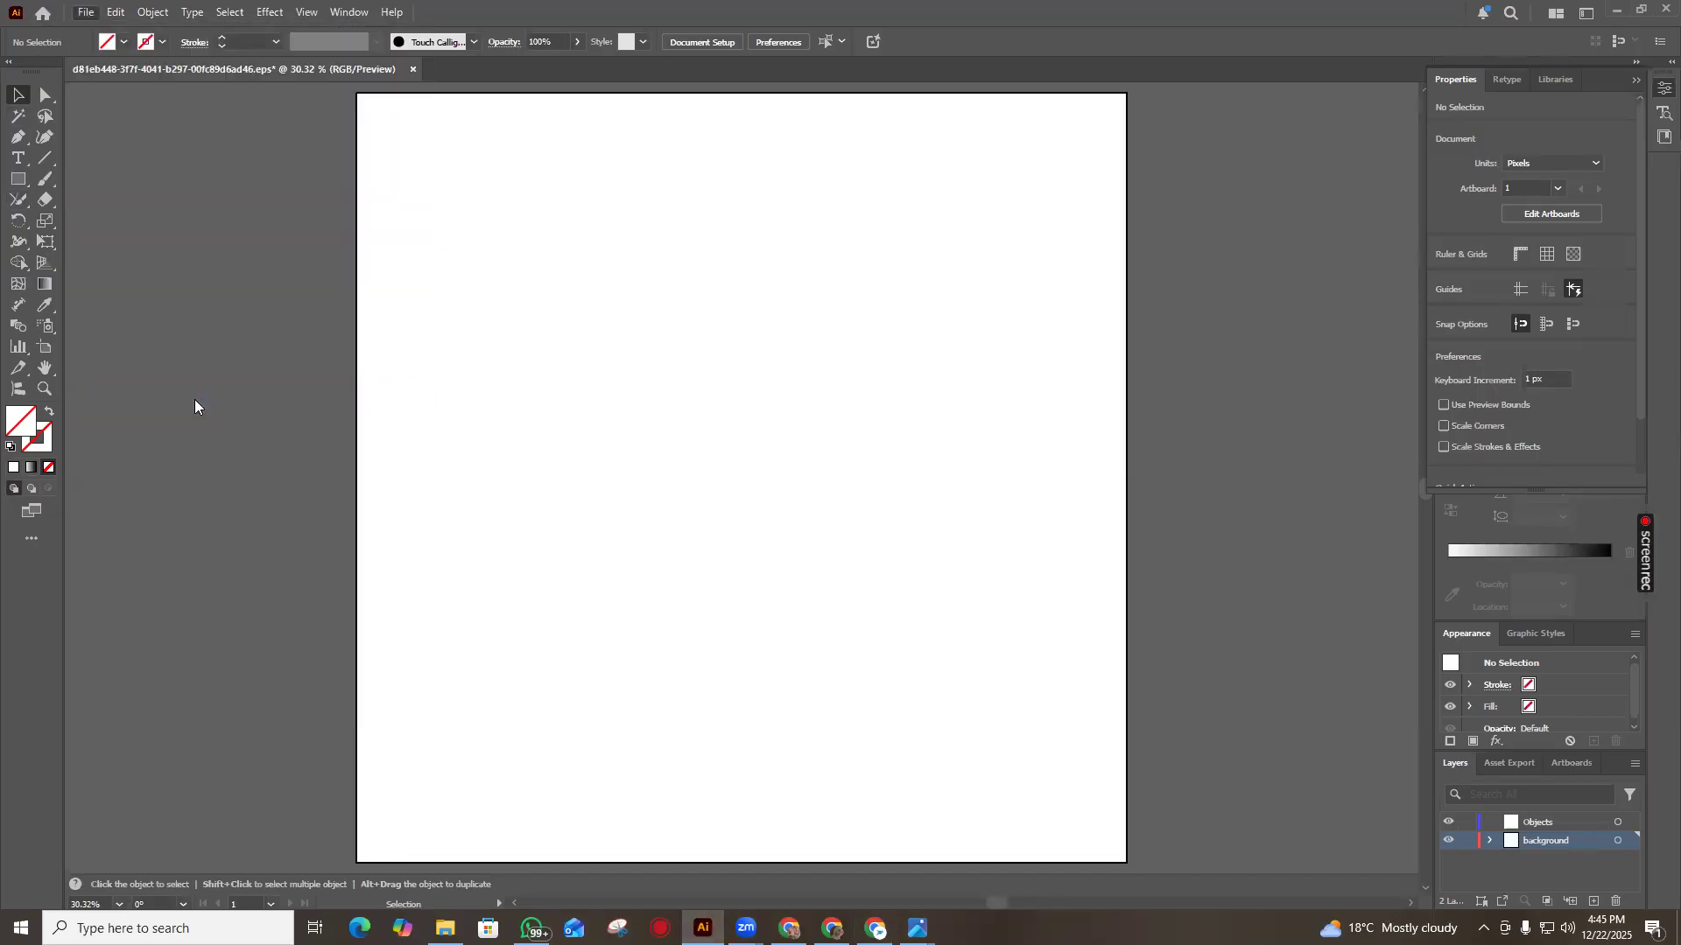
pyautogui.click(94, 127)
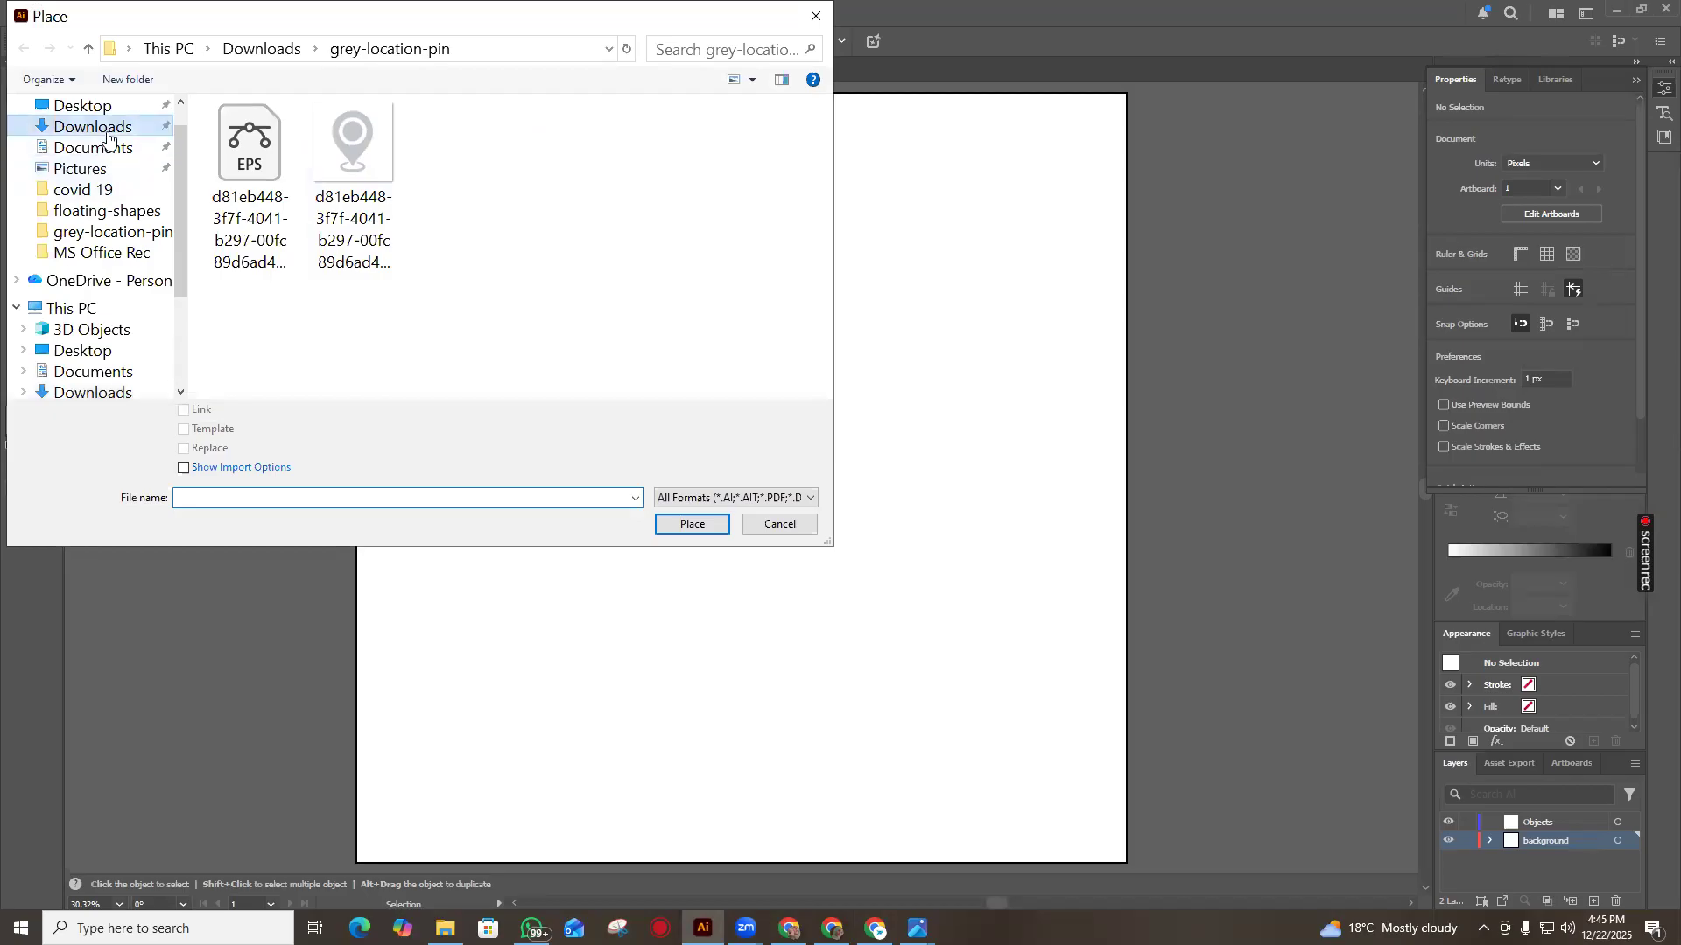
pyautogui.scroll(5, 548, 210)
pyautogui.scroll(-5, 548, 254)
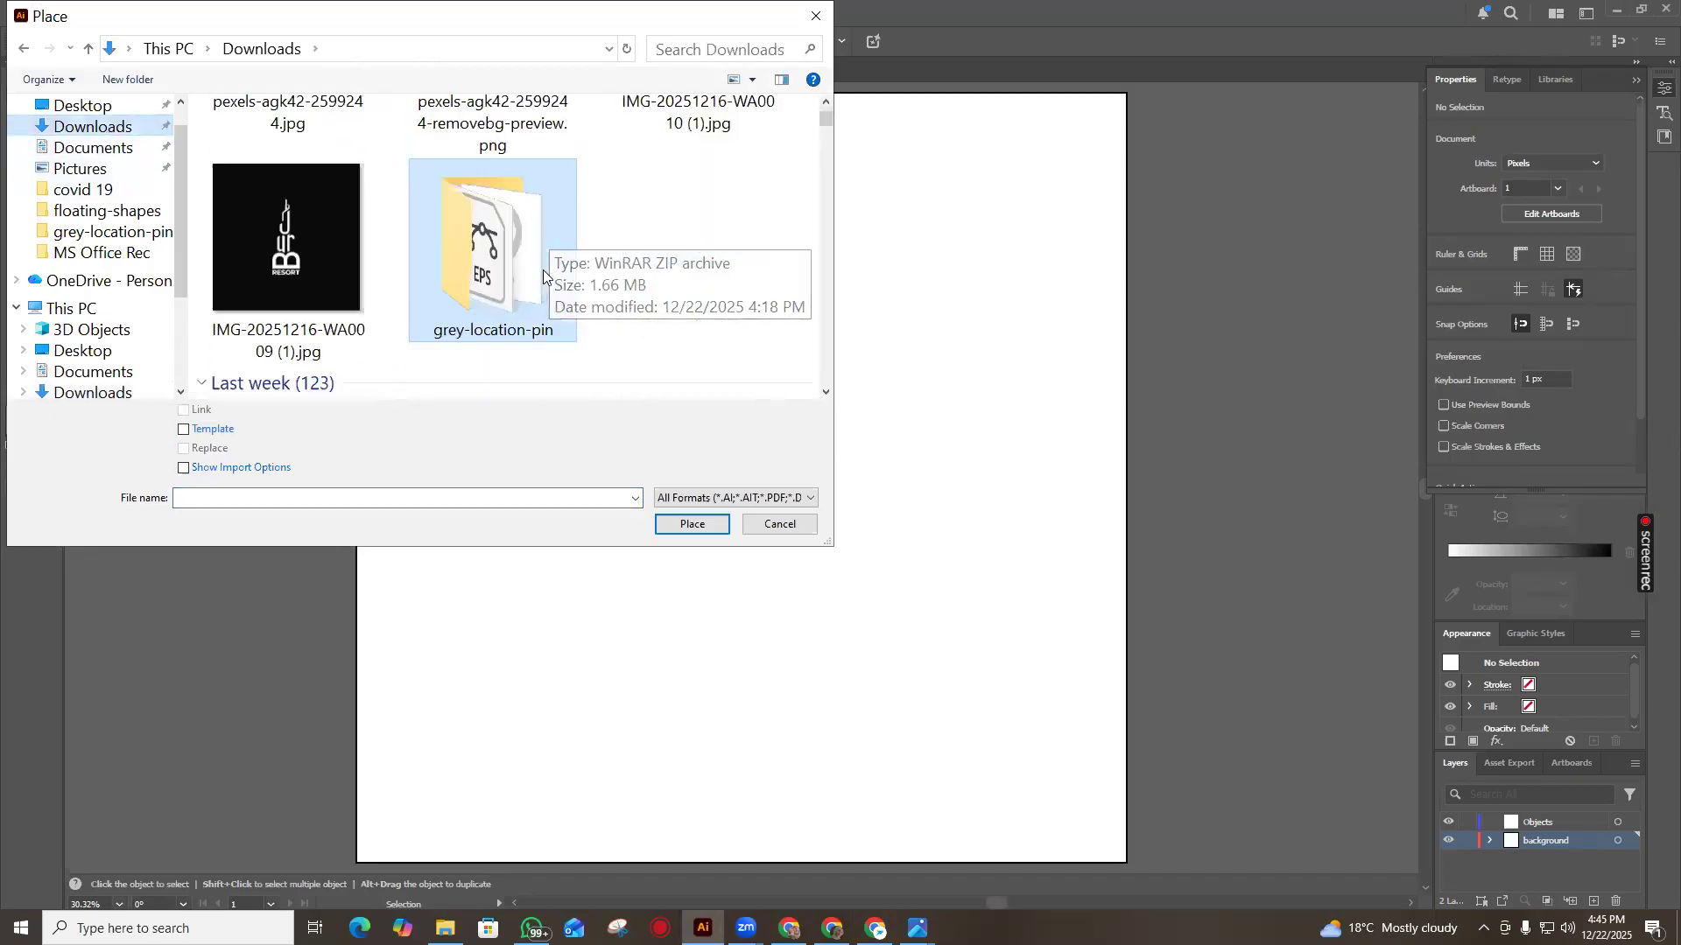
pyautogui.scroll(2, 550, 254)
pyautogui.click(473, 199)
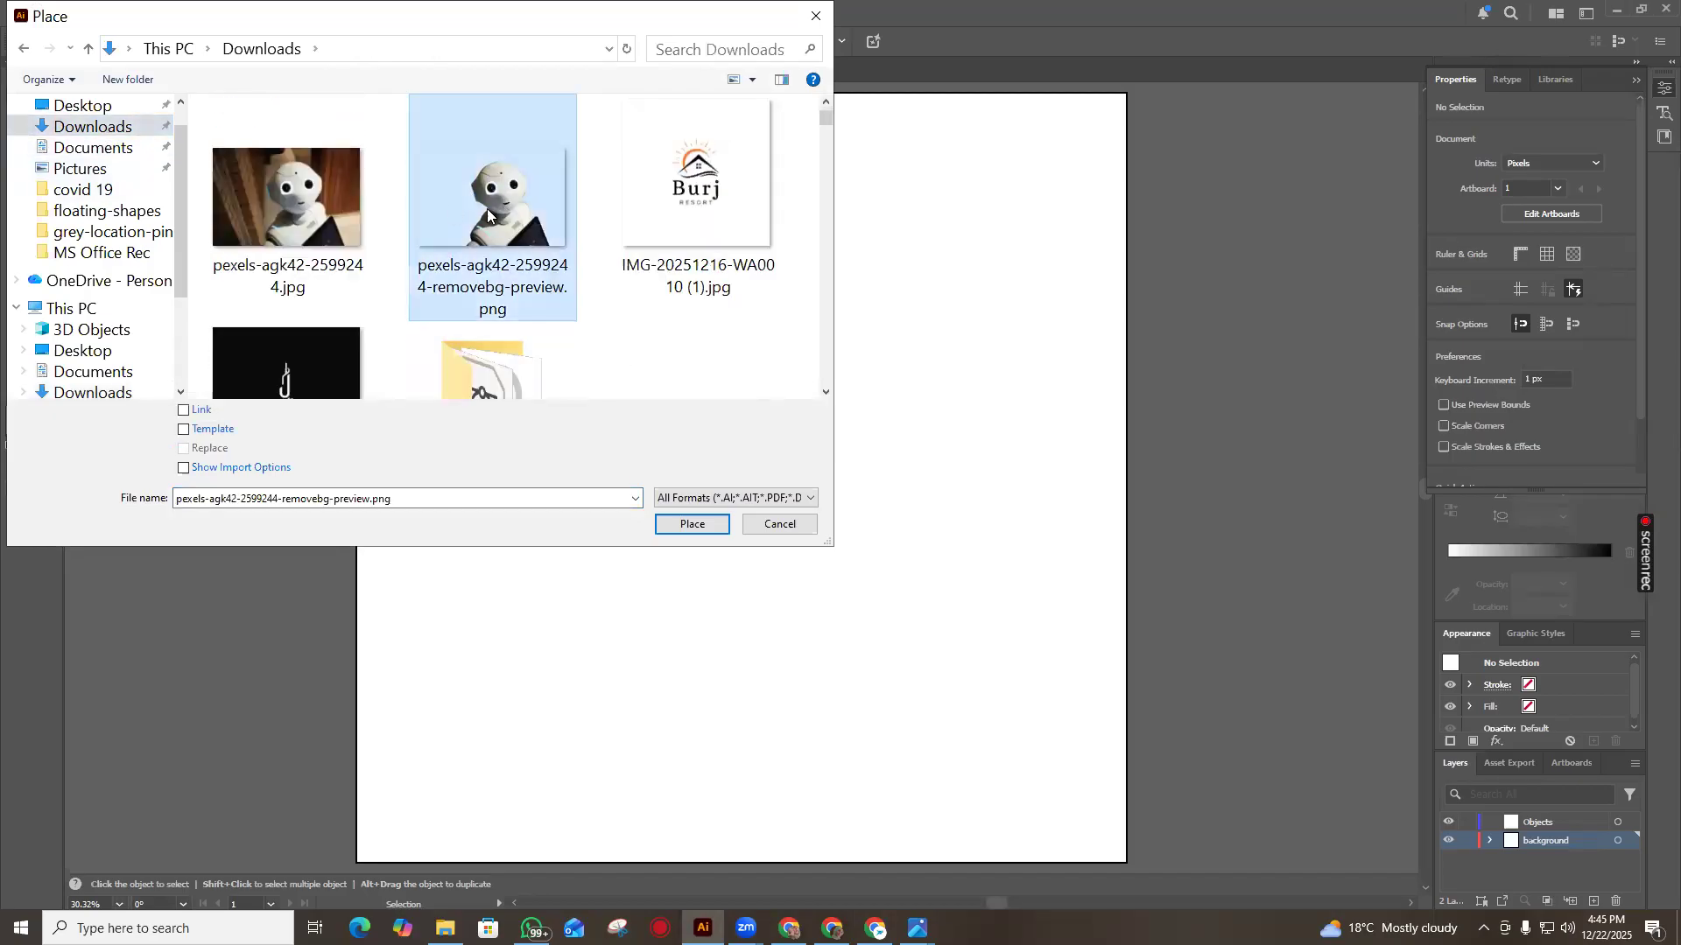
pyautogui.click(692, 525)
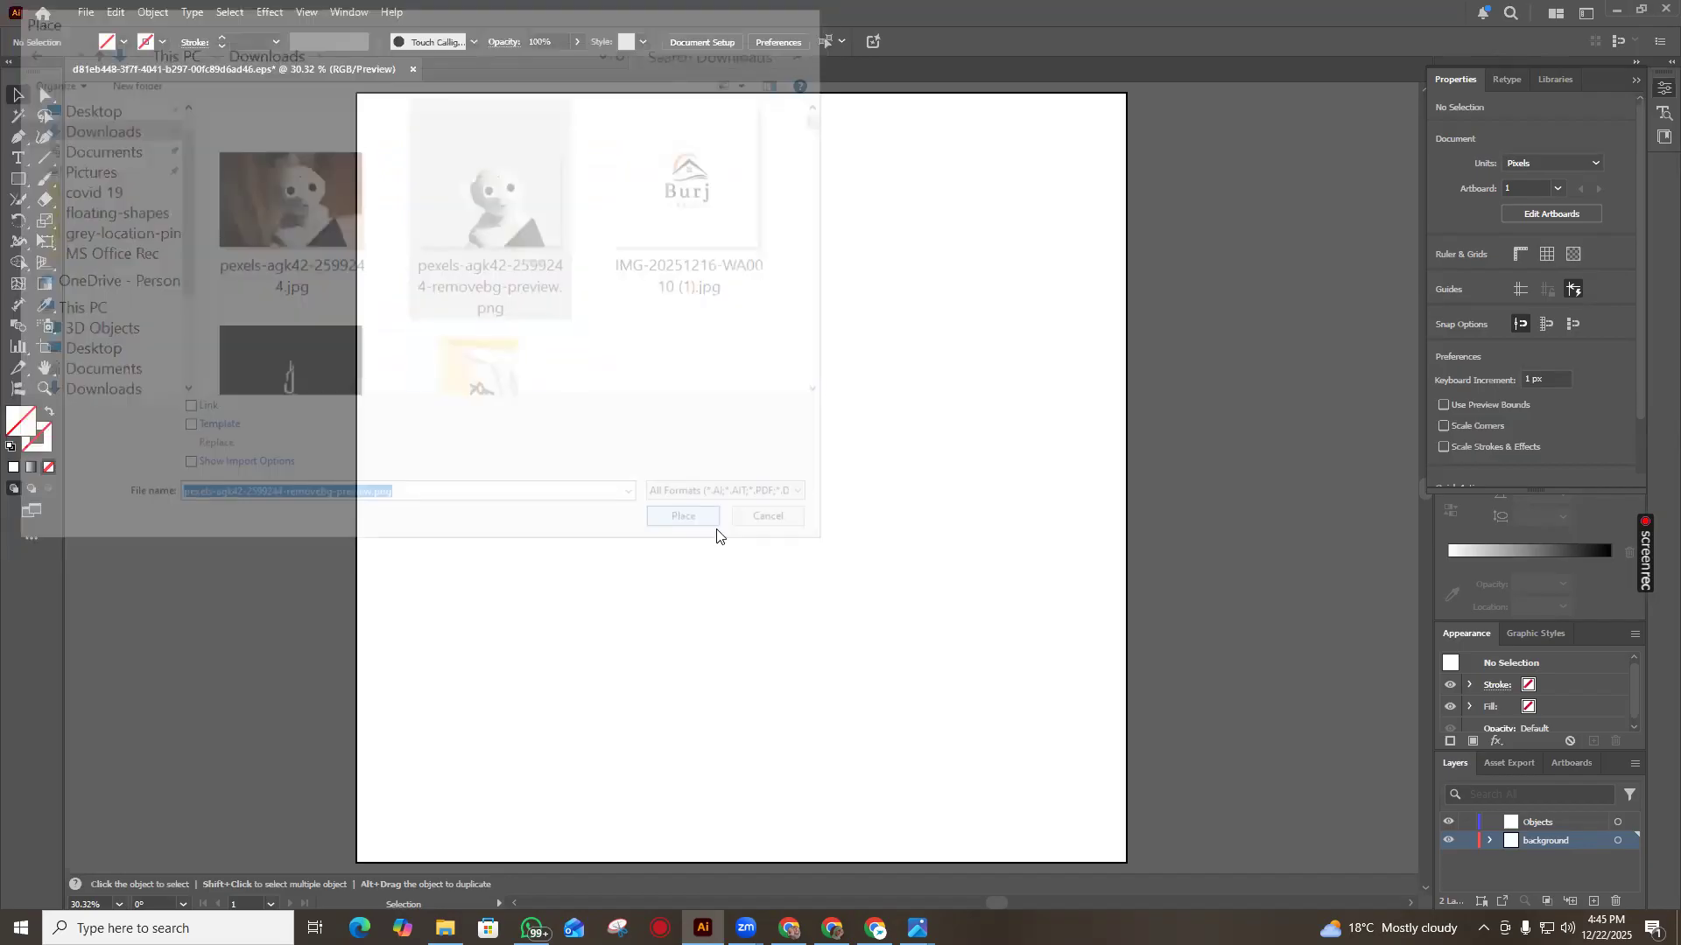
pyautogui.click(711, 523)
pyautogui.moveTo(705, 511); pyautogui.dragTo(817, 445)
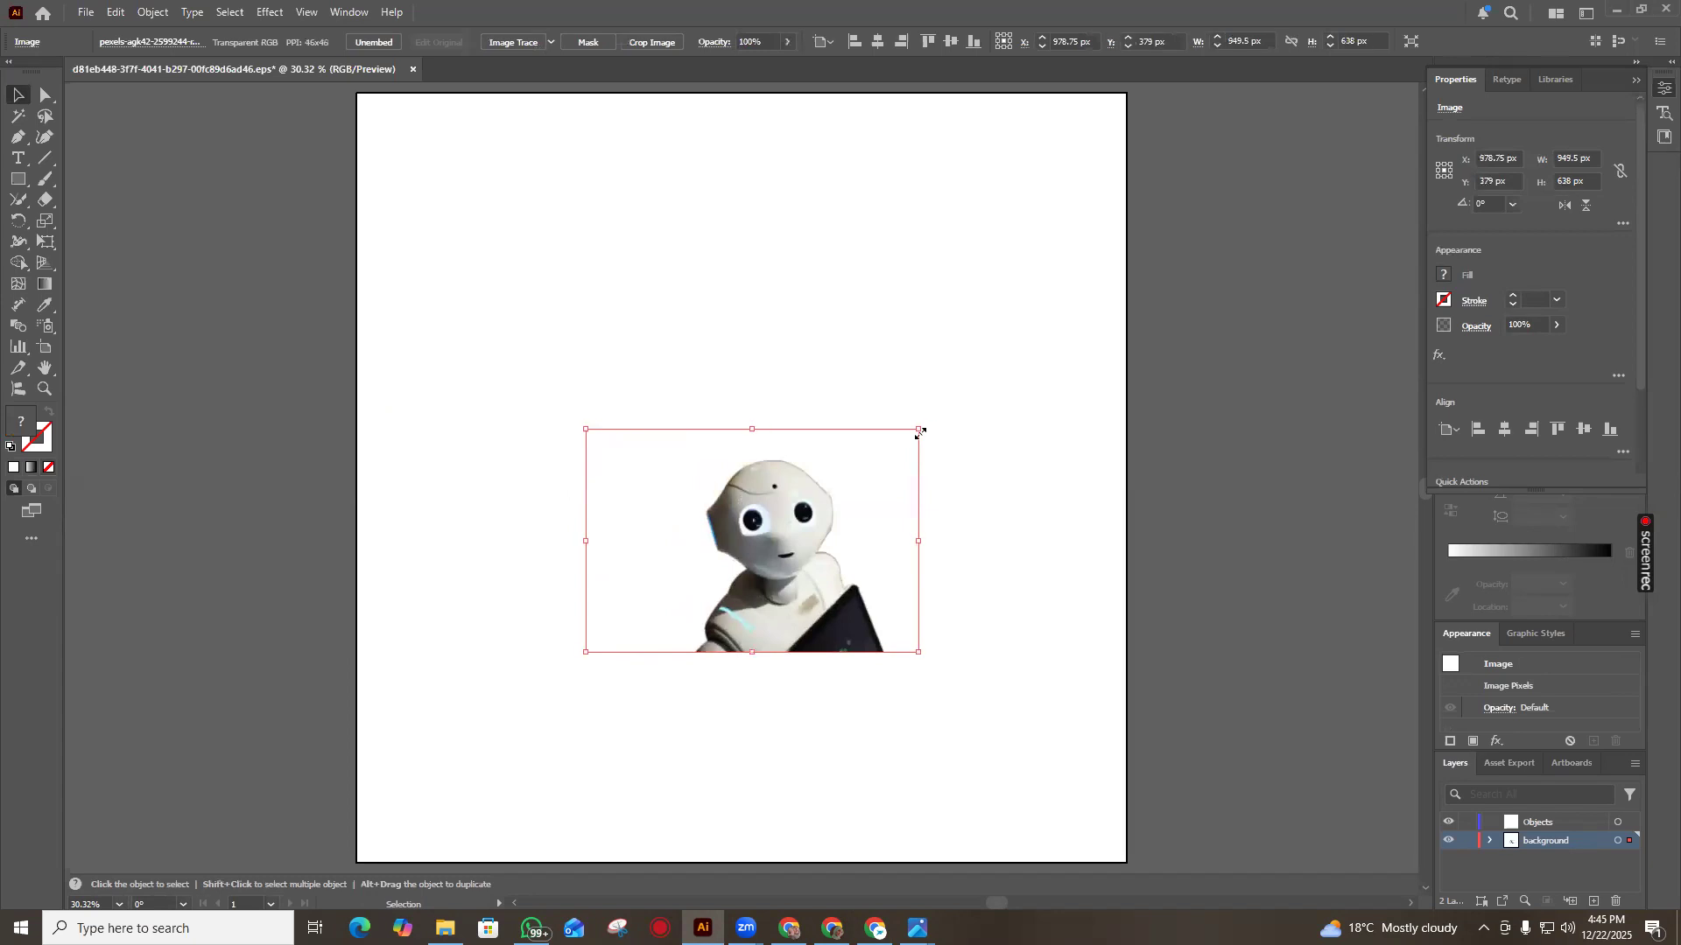
pyautogui.moveTo(918, 430); pyautogui.dragTo(1053, 339)
# Try moving the robot cutout to the artboard's lower right and stretching it to about 1670 × 1252.5 px, and undo these changes
pyautogui.moveTo(950, 488); pyautogui.dragTo(1046, 703)
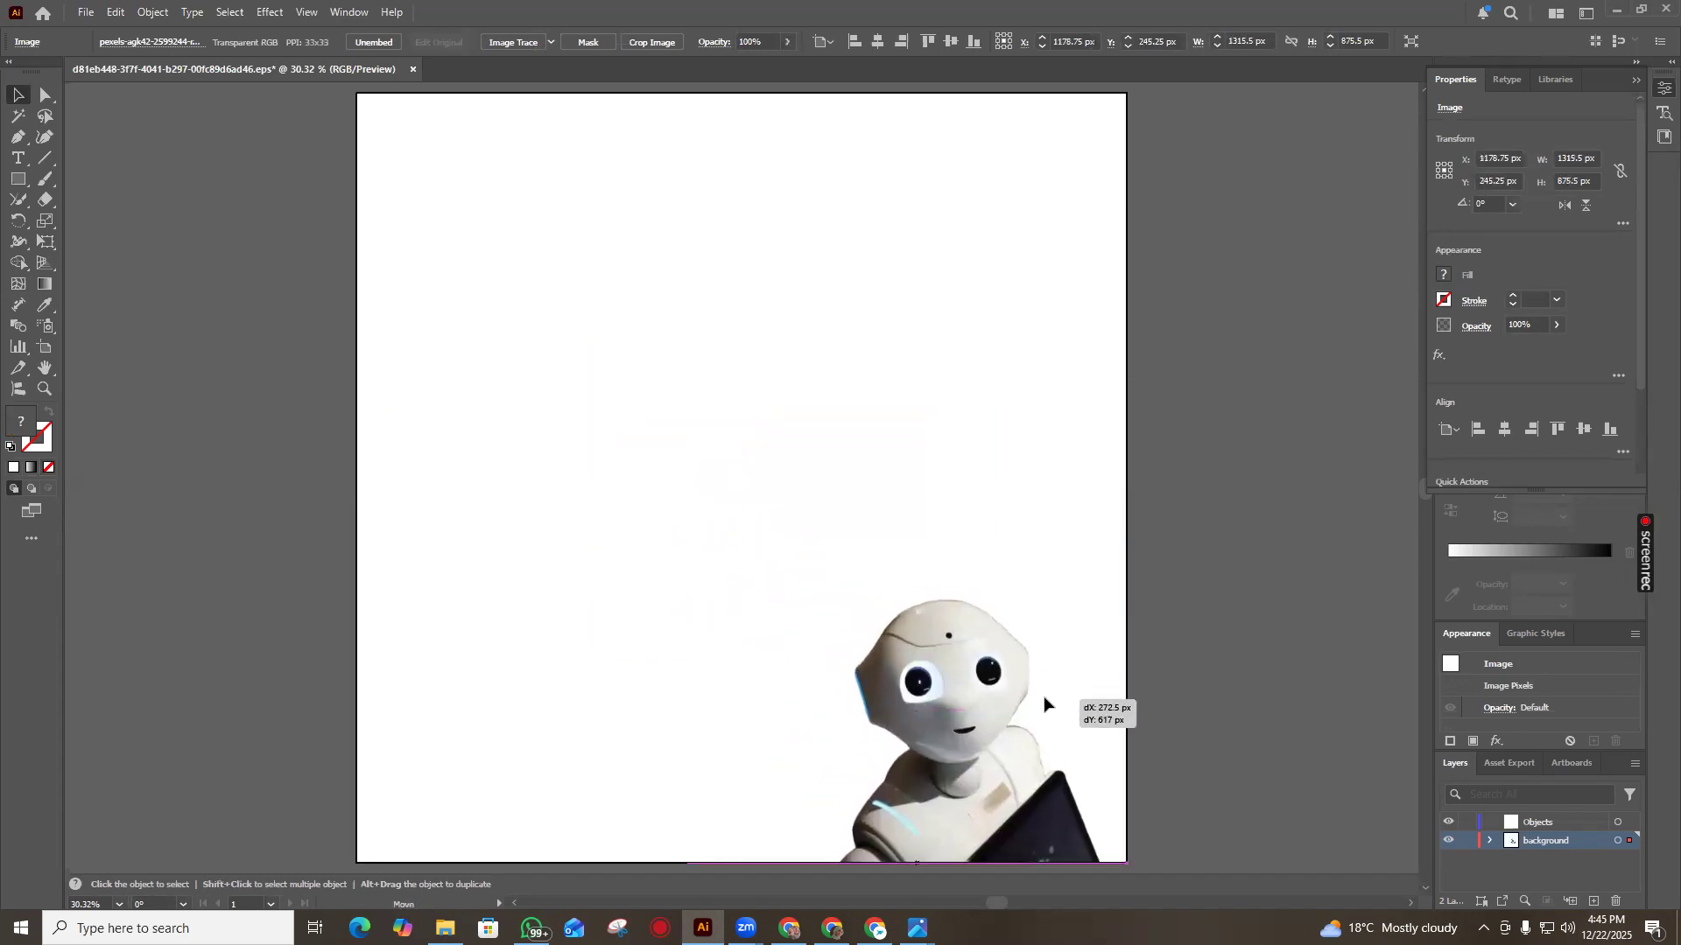
pyautogui.moveTo(687, 555); pyautogui.dragTo(588, 462)
pyautogui.moveTo(640, 530); pyautogui.dragTo(640, 530)
pyautogui.moveTo(1150, 461); pyautogui.dragTo(1173, 424)
pyautogui.moveTo(971, 621); pyautogui.dragTo(963, 622)
pyautogui.press('ctrl')
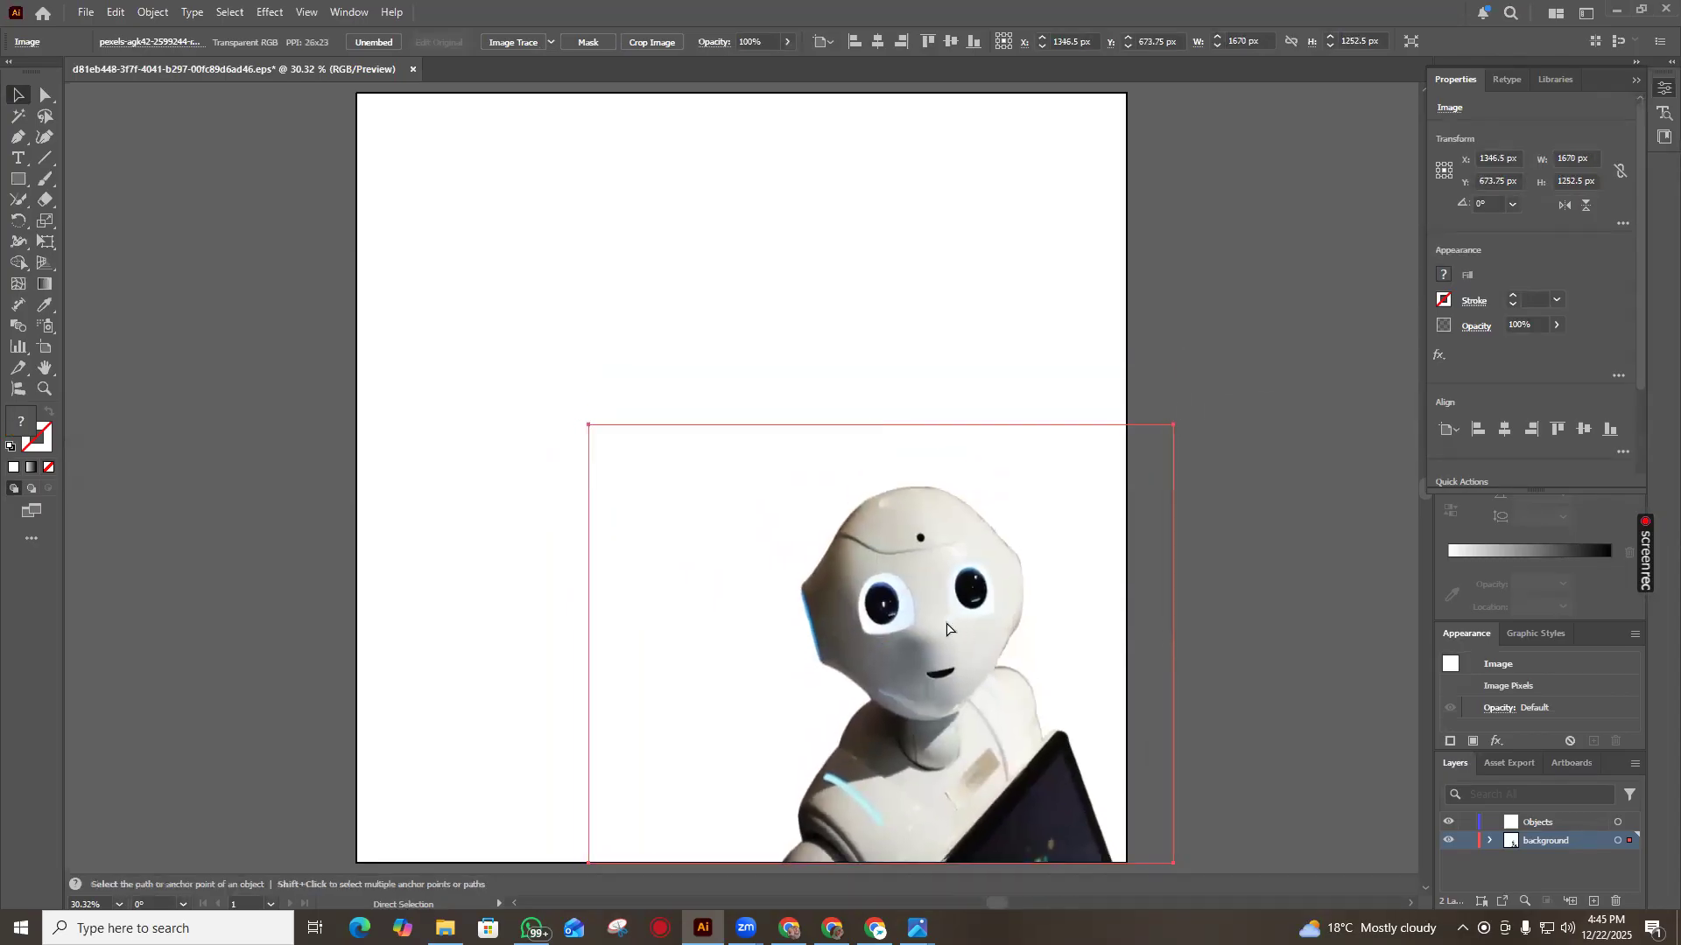
pyautogui.hotkey('ctrl', 'z')
pyautogui.hotkey('ctrl', 'z')
pyautogui.hotkey('ctrl', 'z')
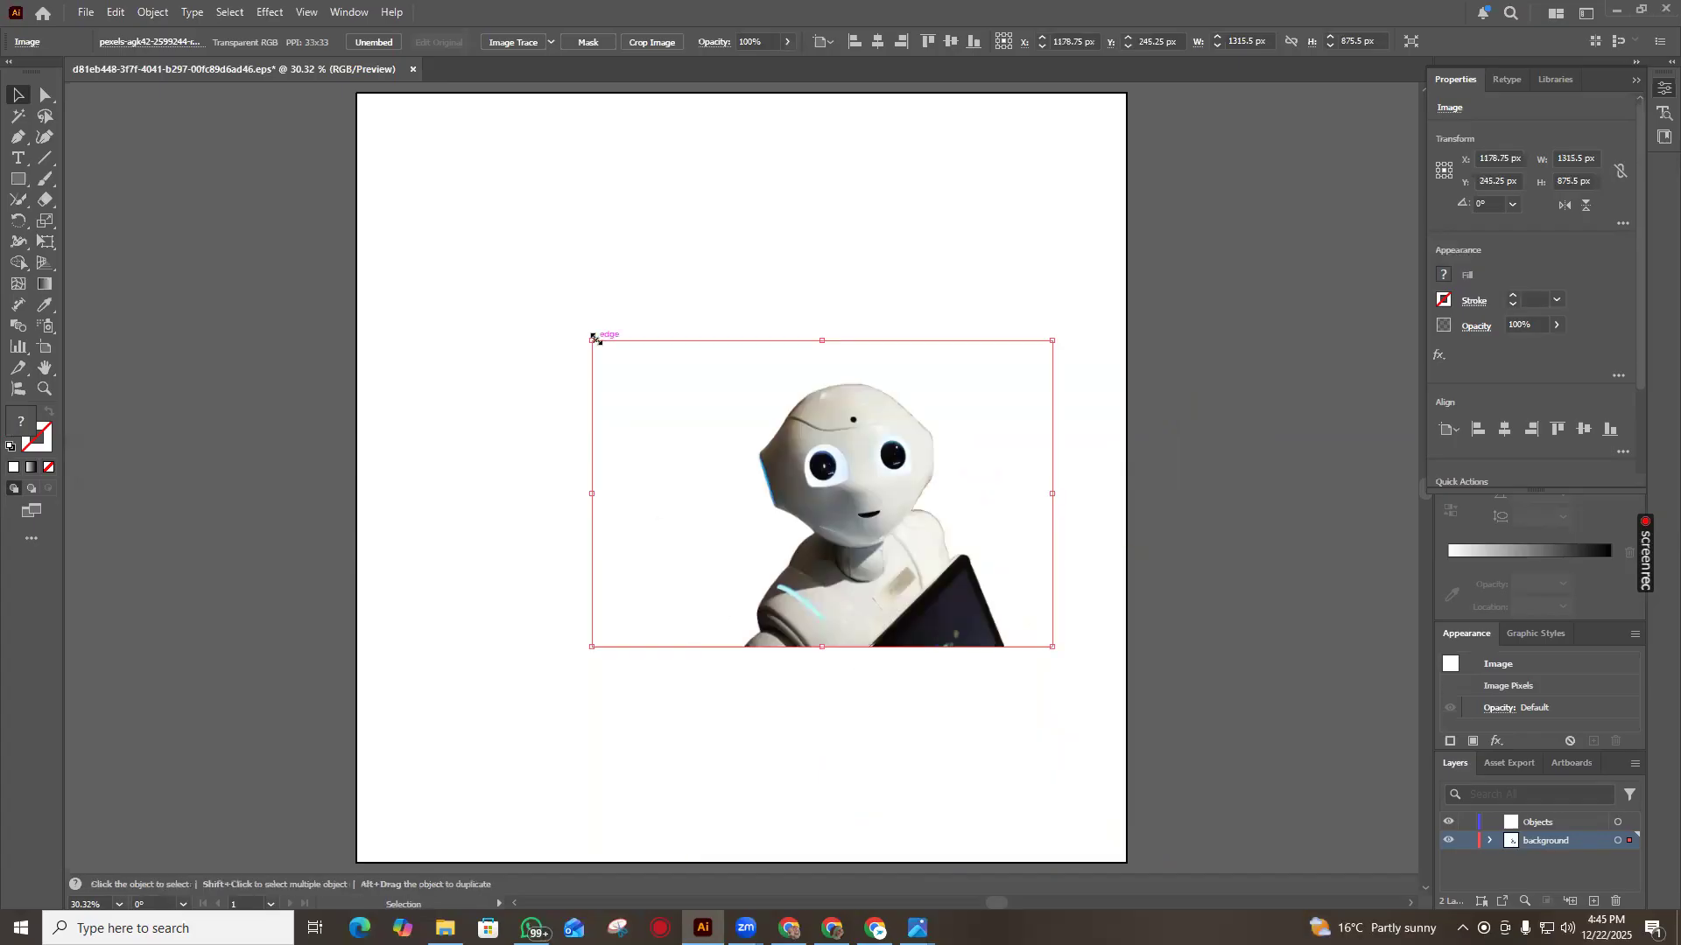
# Scale the robot cutout to about 1822.5 × 1212.9 px and position it against the artboard's bottom edge, extending past the right edge
pyautogui.moveTo(593, 338); pyautogui.dragTo(237, 103)
pyautogui.scroll(2, 237, 104)
pyautogui.scroll(-2, 831, 564)
pyautogui.moveTo(787, 427); pyautogui.dragTo(954, 805)
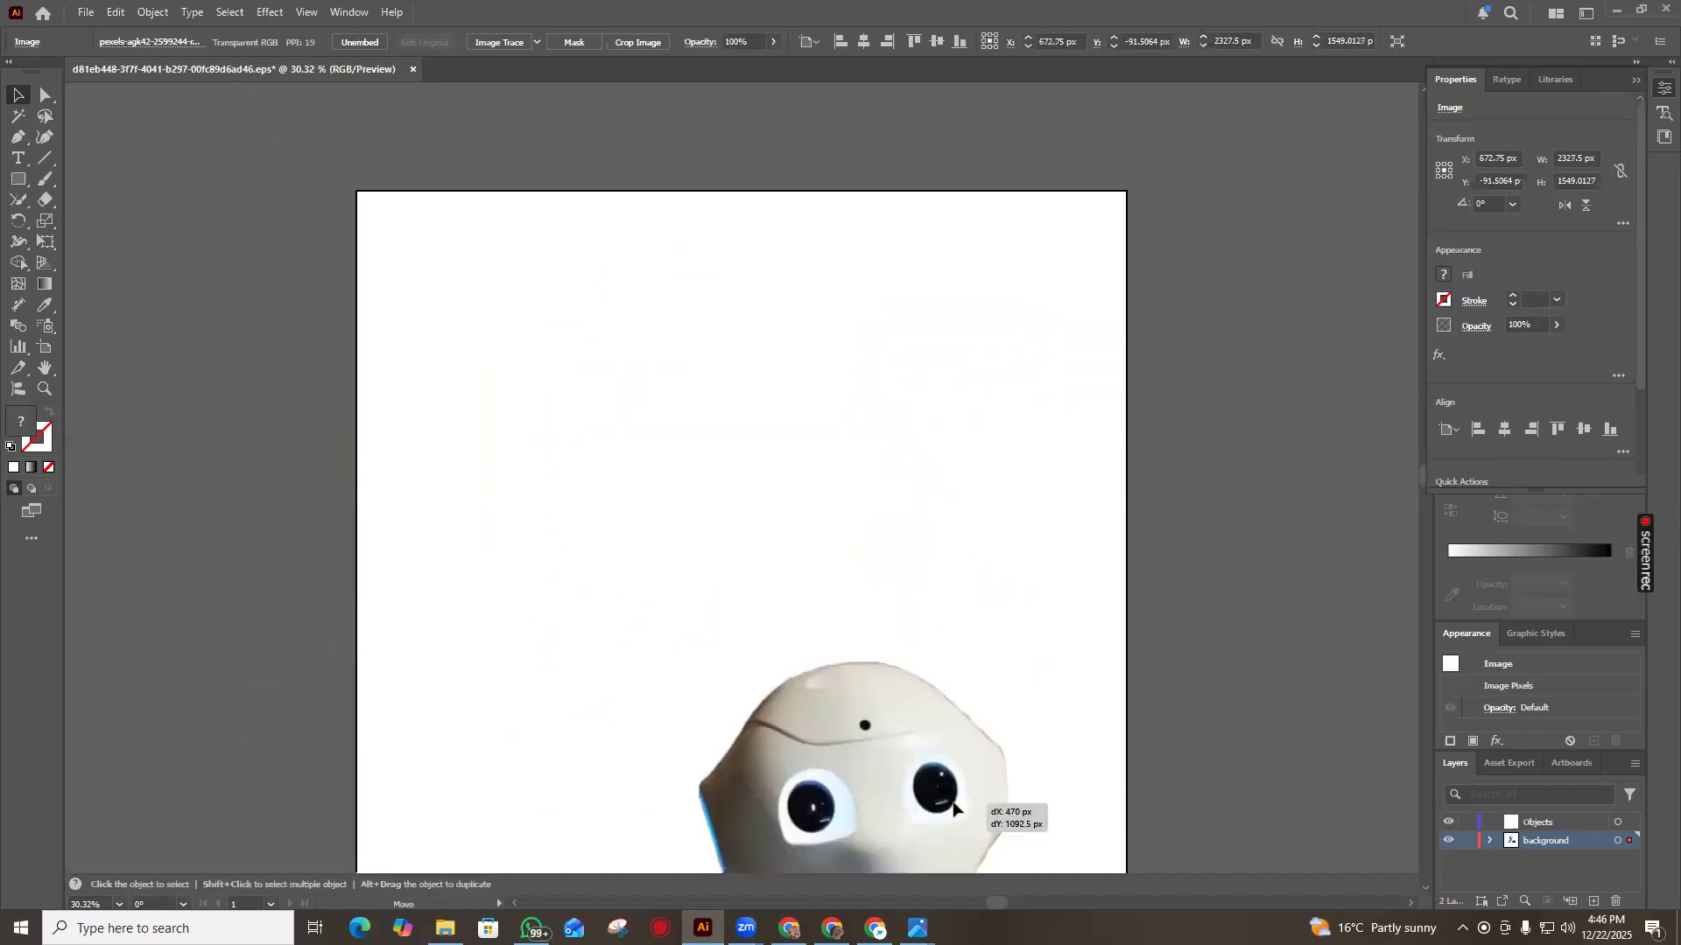
pyautogui.scroll(-3, 1056, 532)
pyautogui.moveTo(405, 526); pyautogui.dragTo(581, 638)
pyautogui.scroll(-2, 1210, 498)
pyautogui.moveTo(982, 642); pyautogui.dragTo(959, 480)
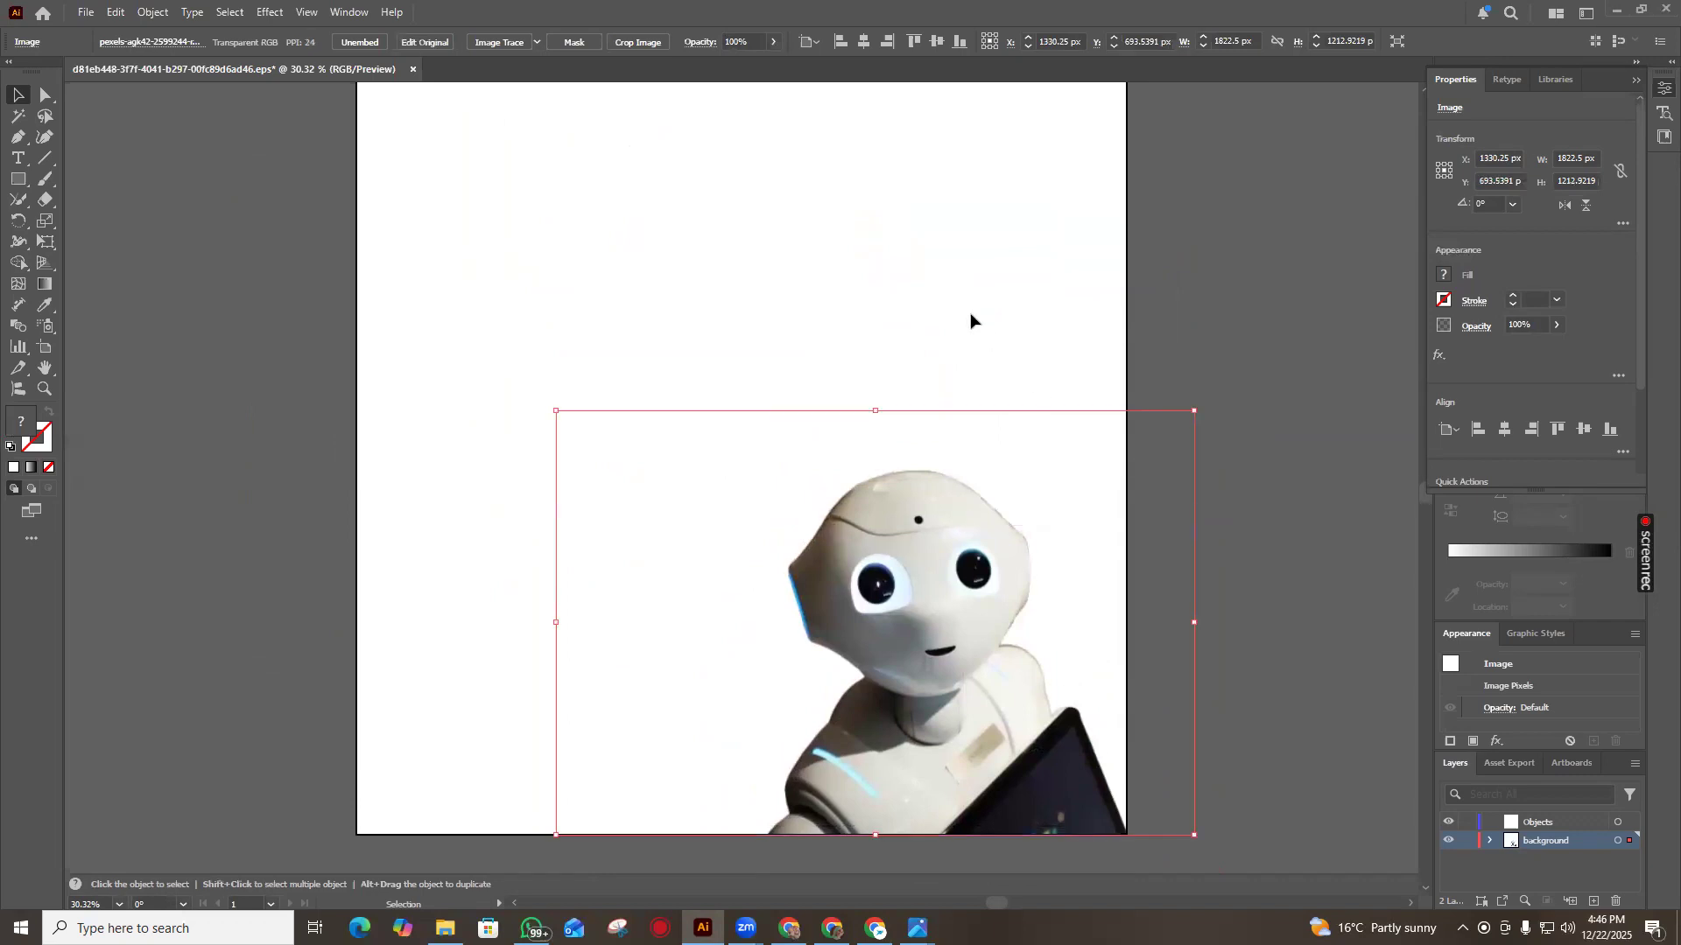
pyautogui.click(721, 322)
pyautogui.scroll(1, 753, 385)
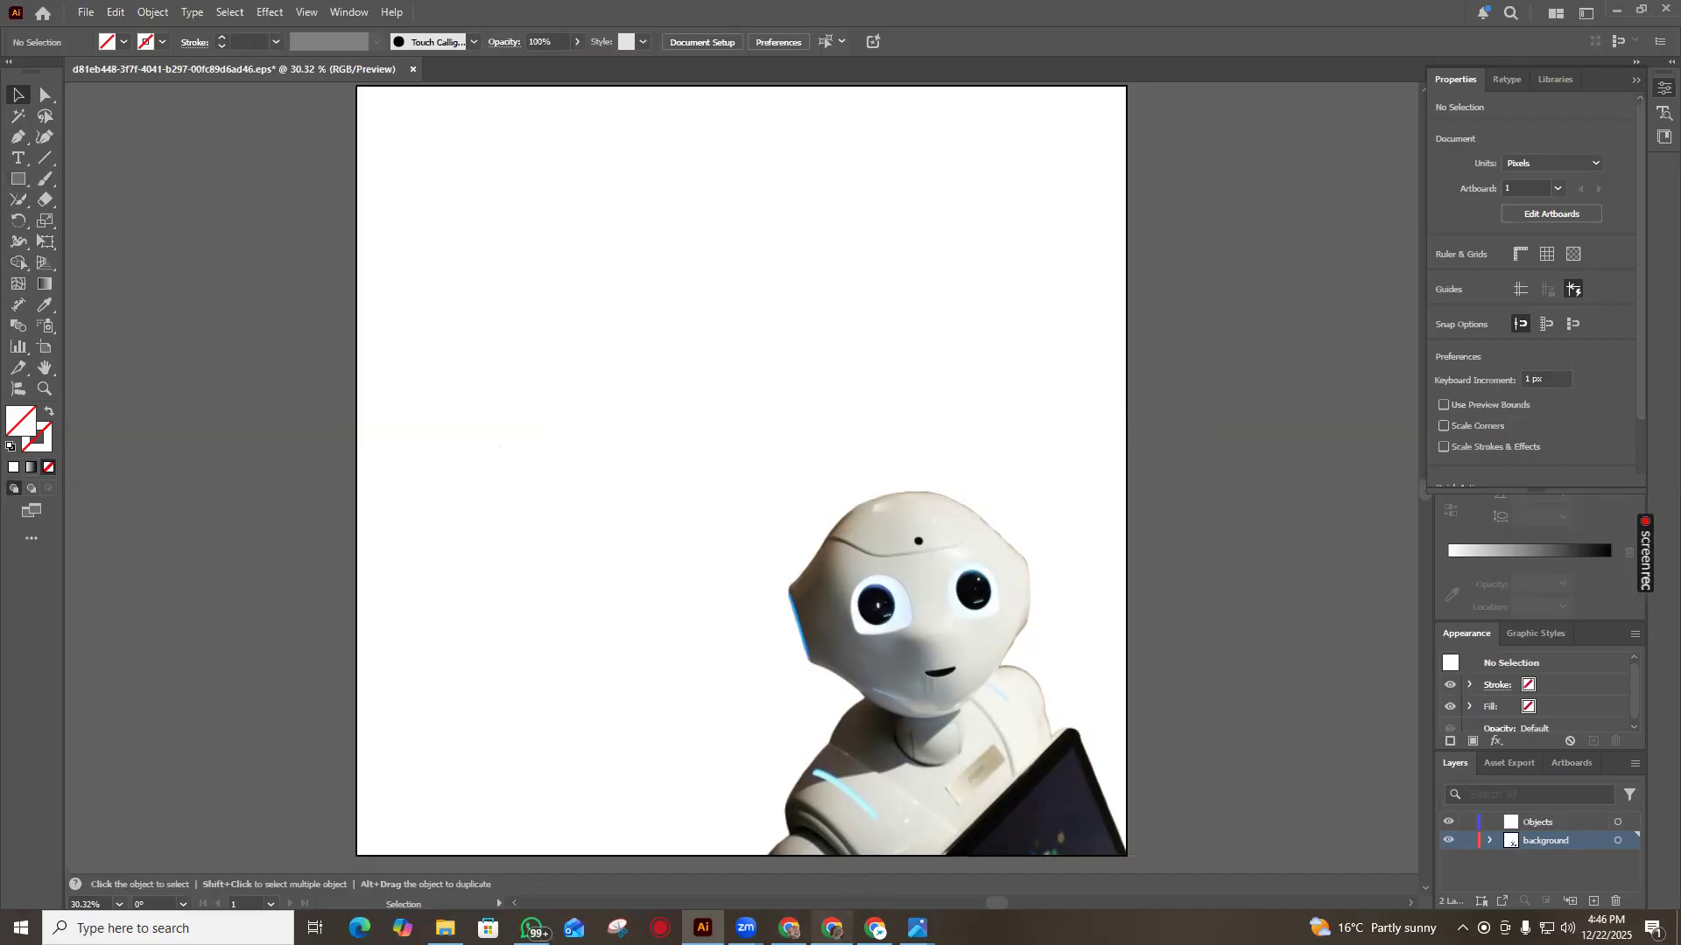
# Check the AI Trends 2026 pin on Pinterest and draw a 2200 × 2200 px rectangle covering the whole Illustrator artboard
pyautogui.click(832, 927)
pyautogui.click(875, 928)
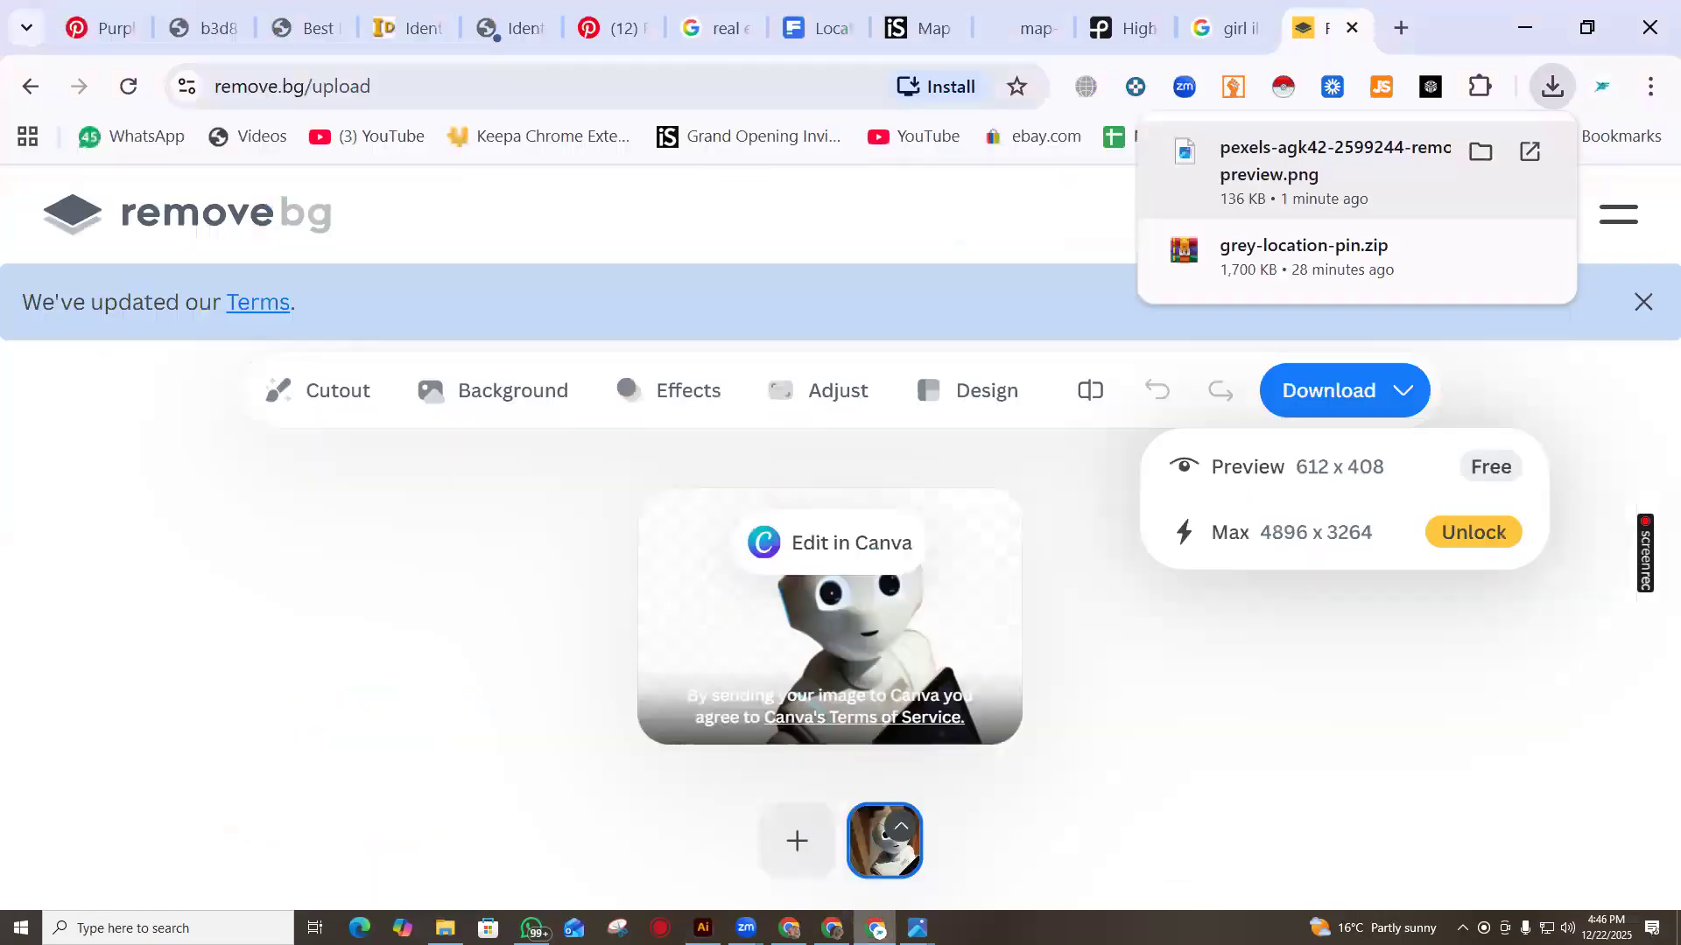
pyautogui.click(114, 27)
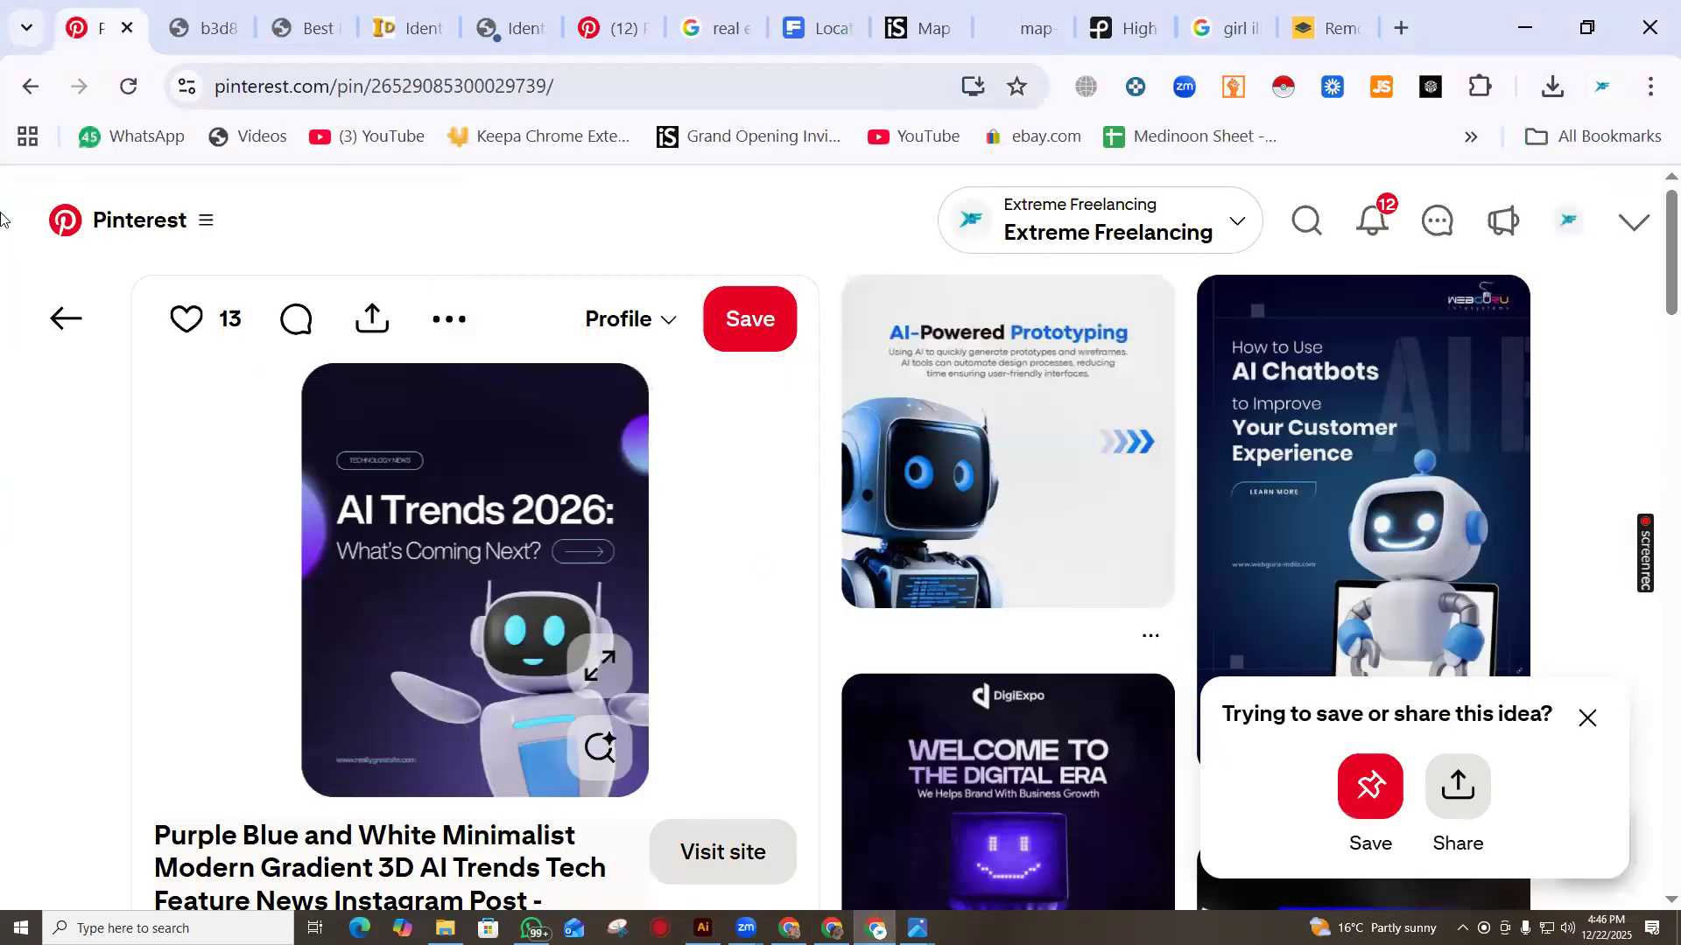
pyautogui.hotkey('alt', 'Tab')
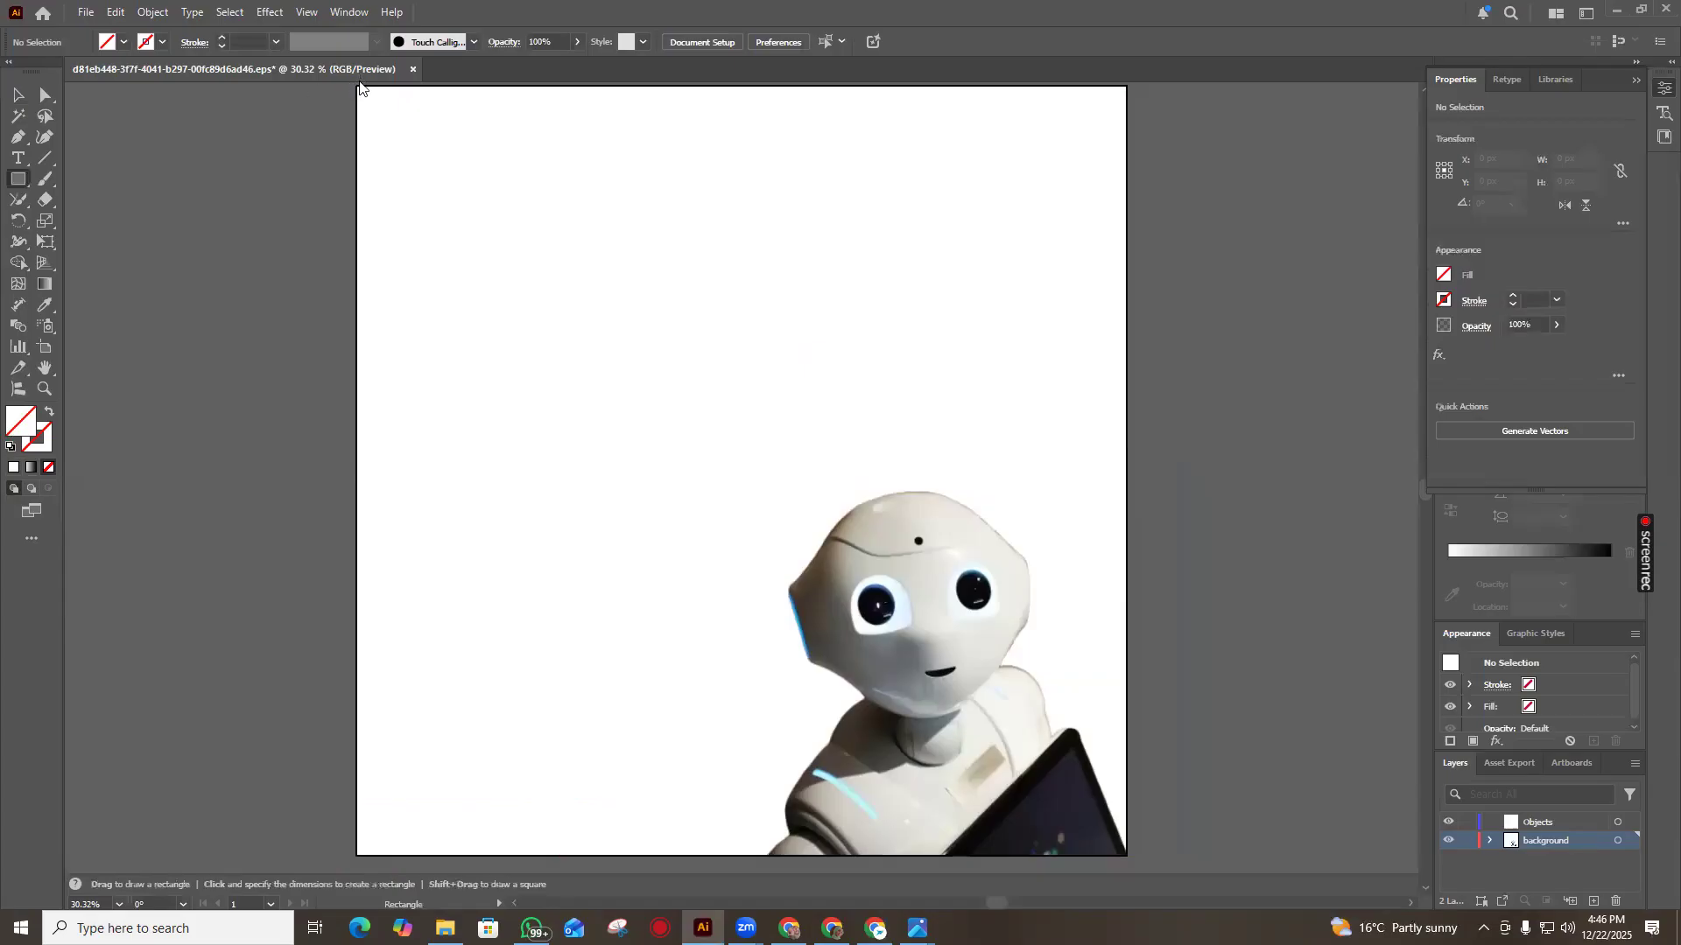
pyautogui.moveTo(354, 84); pyautogui.dragTo(1127, 855)
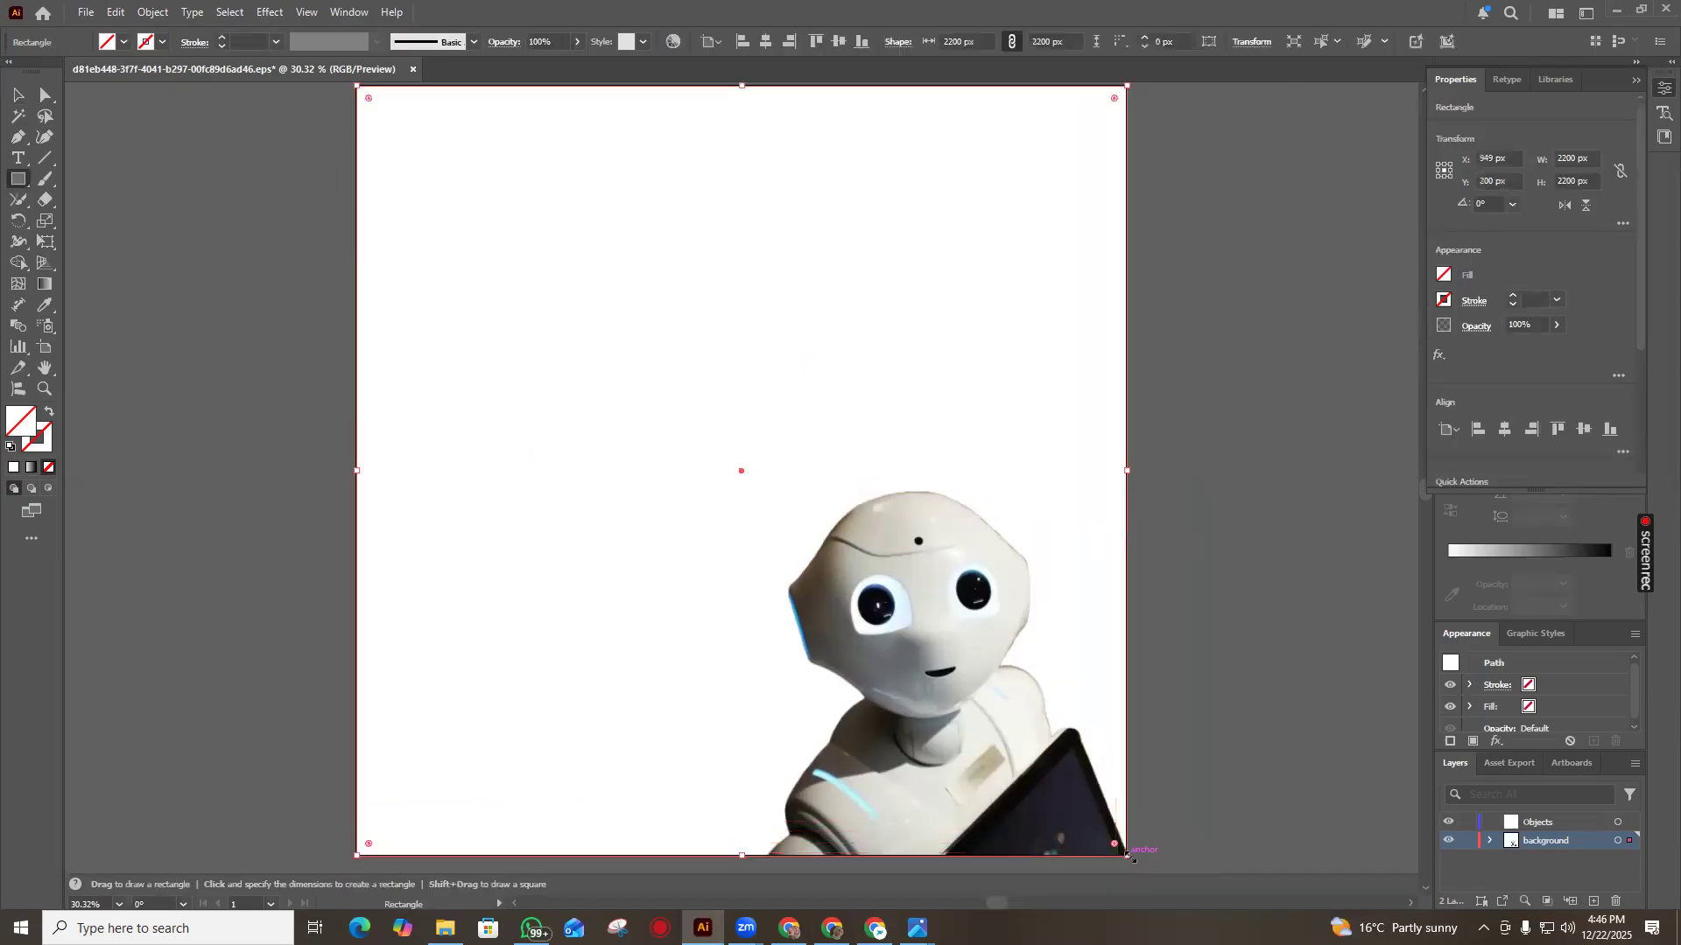
# Copy the full-size AI Trends 2026 reference image from Chrome and confirm black (000000) as the artboard-sized rectangle's fill color
pyautogui.doubleClick(21, 429)
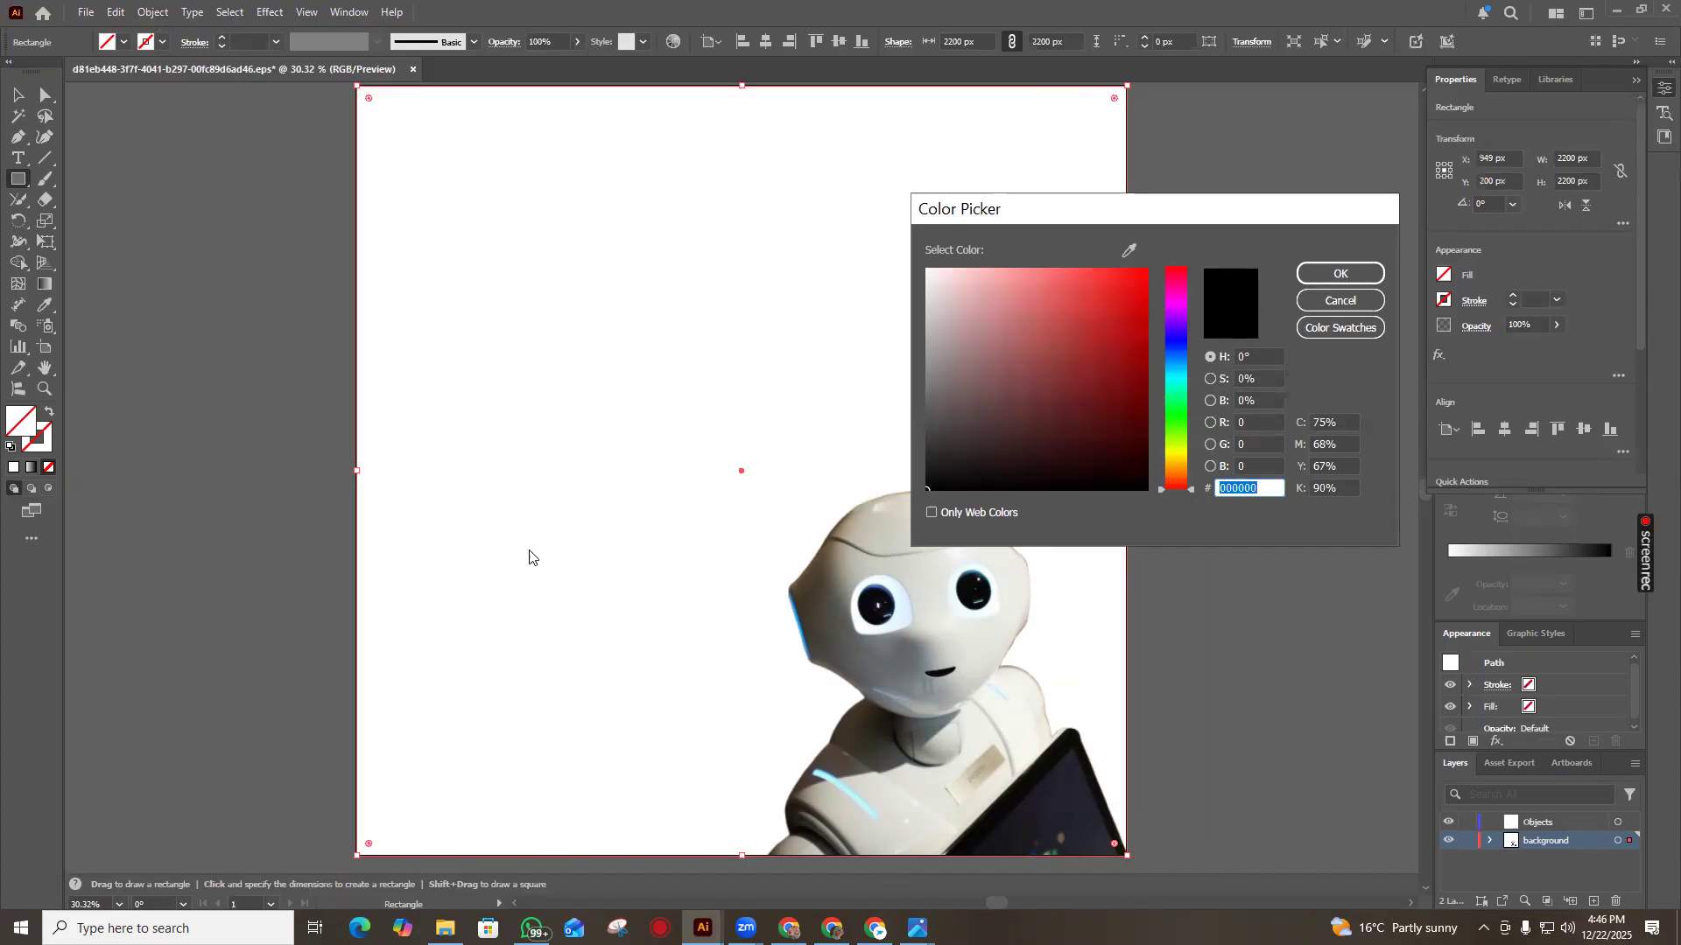
pyautogui.hotkey('alt', 'Tab')
pyautogui.click(174, 12)
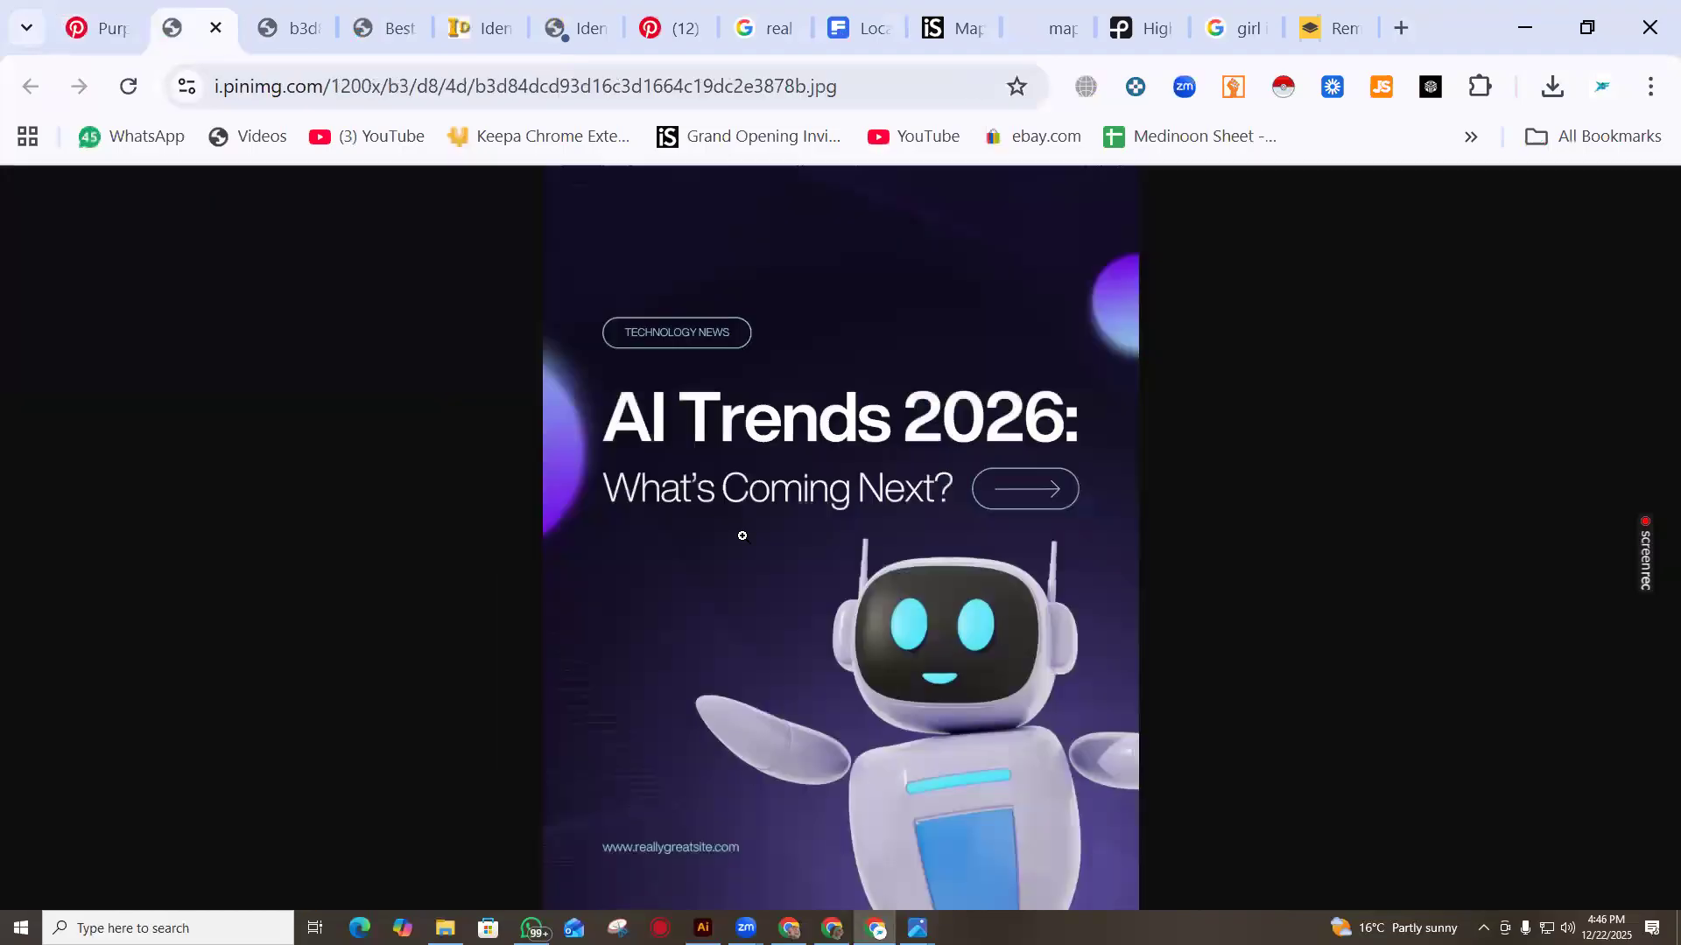
pyautogui.rightClick(955, 229)
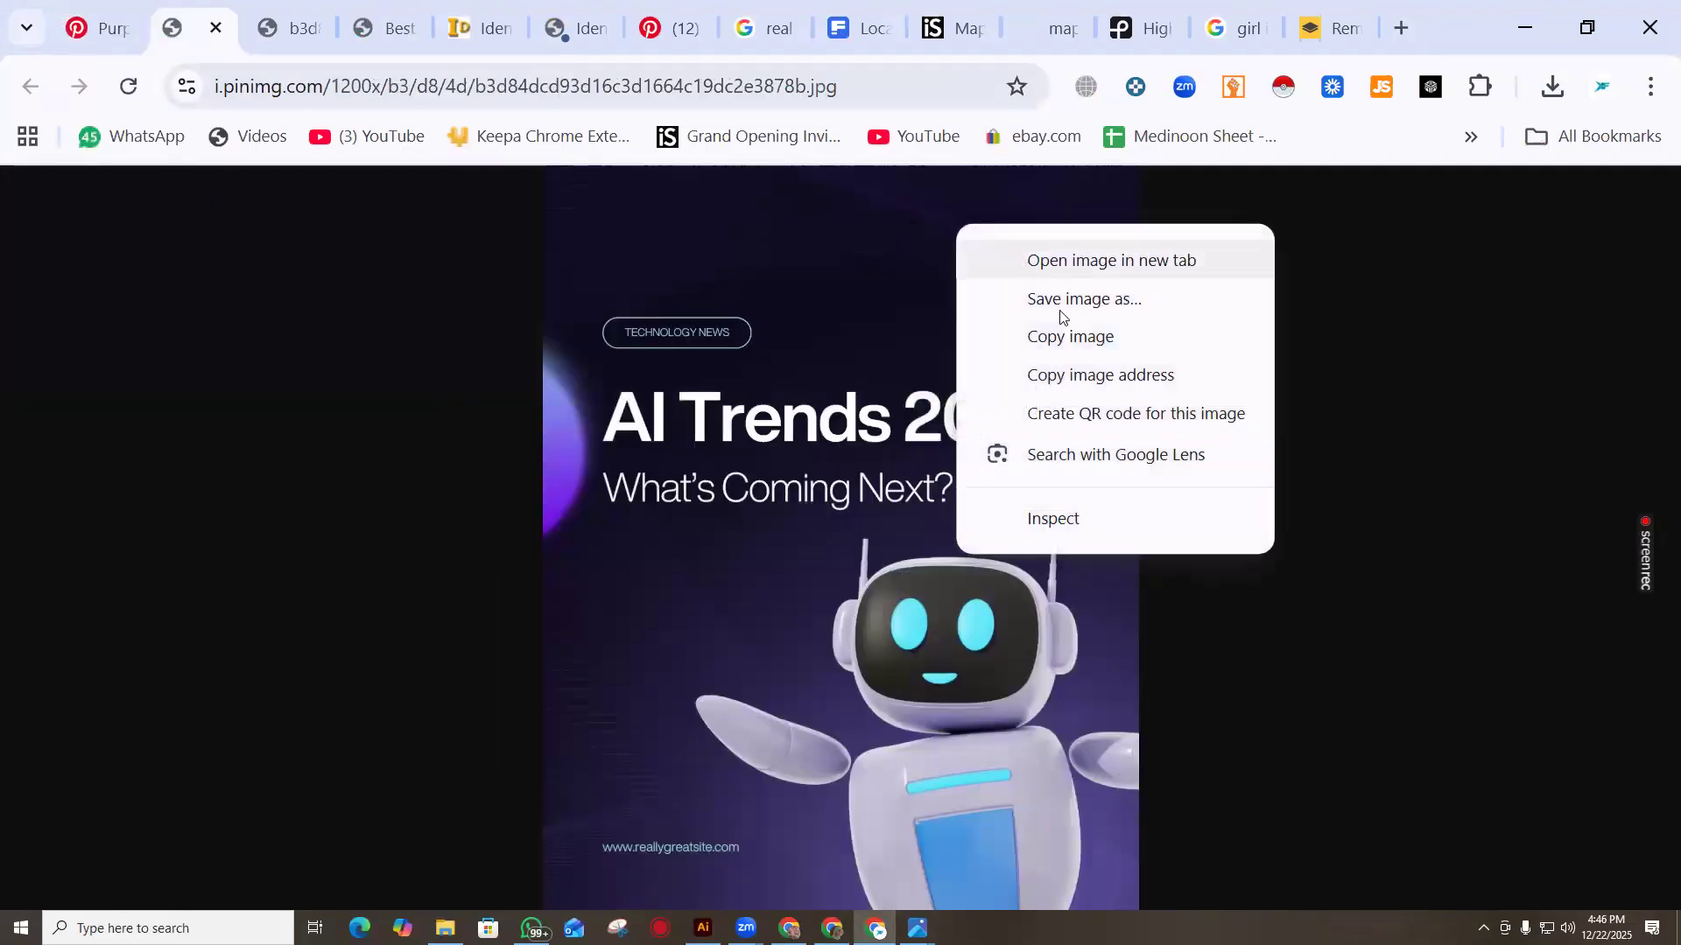
pyautogui.click(1066, 334)
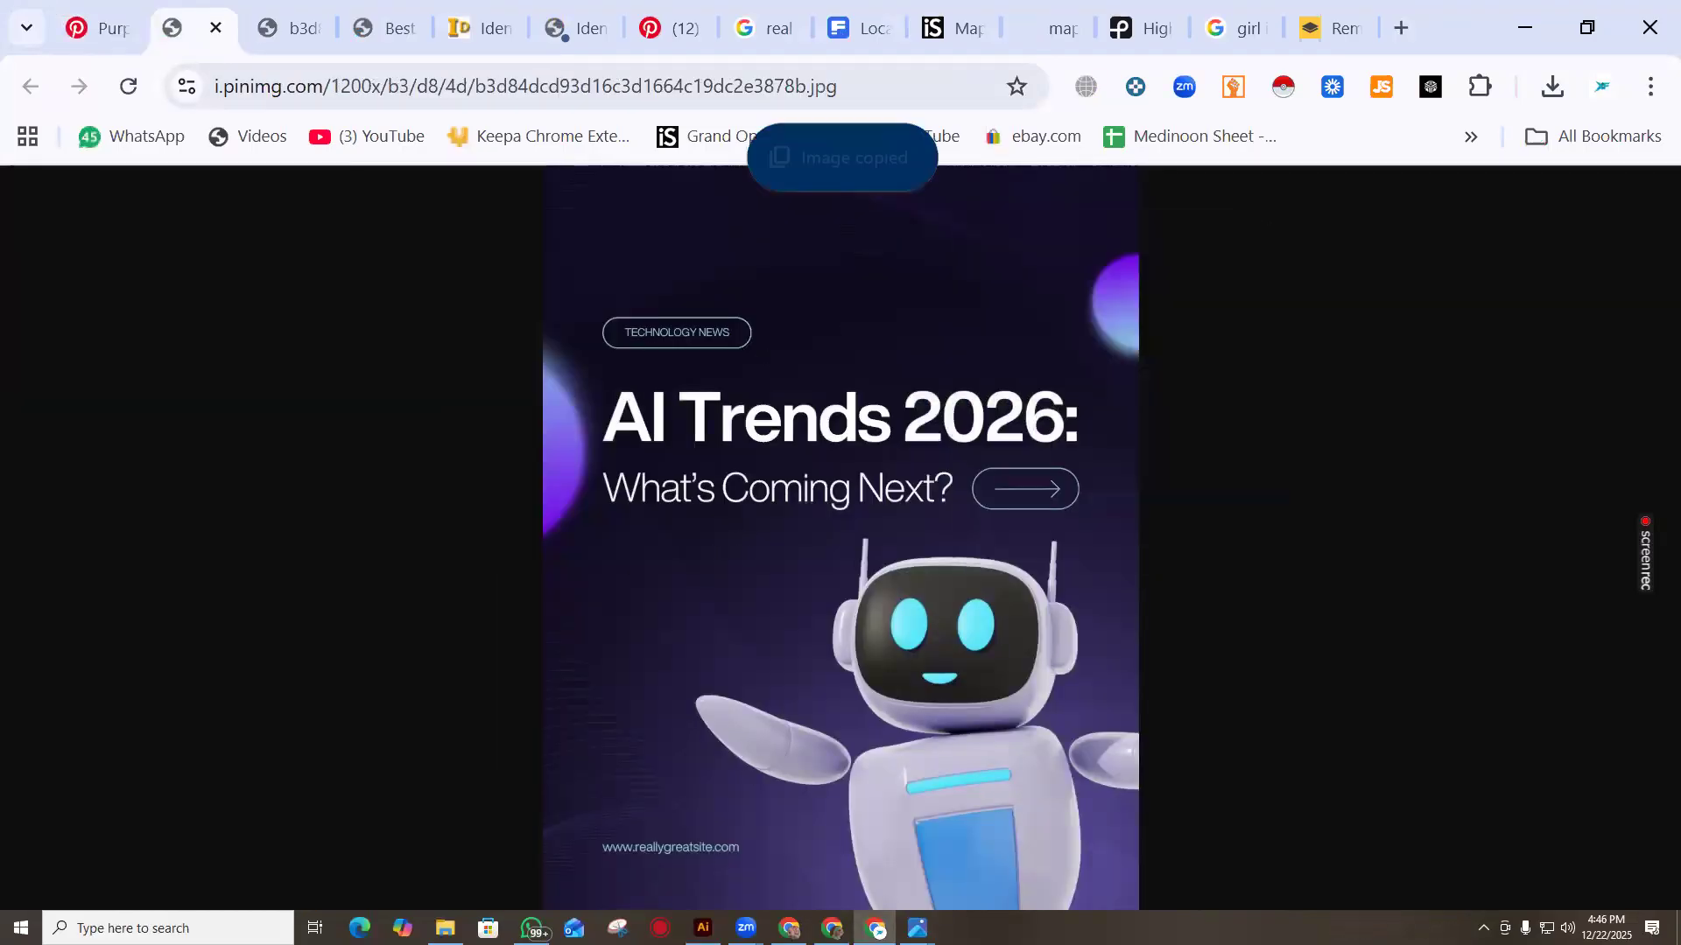
pyautogui.hotkey('alt', 'Tab')
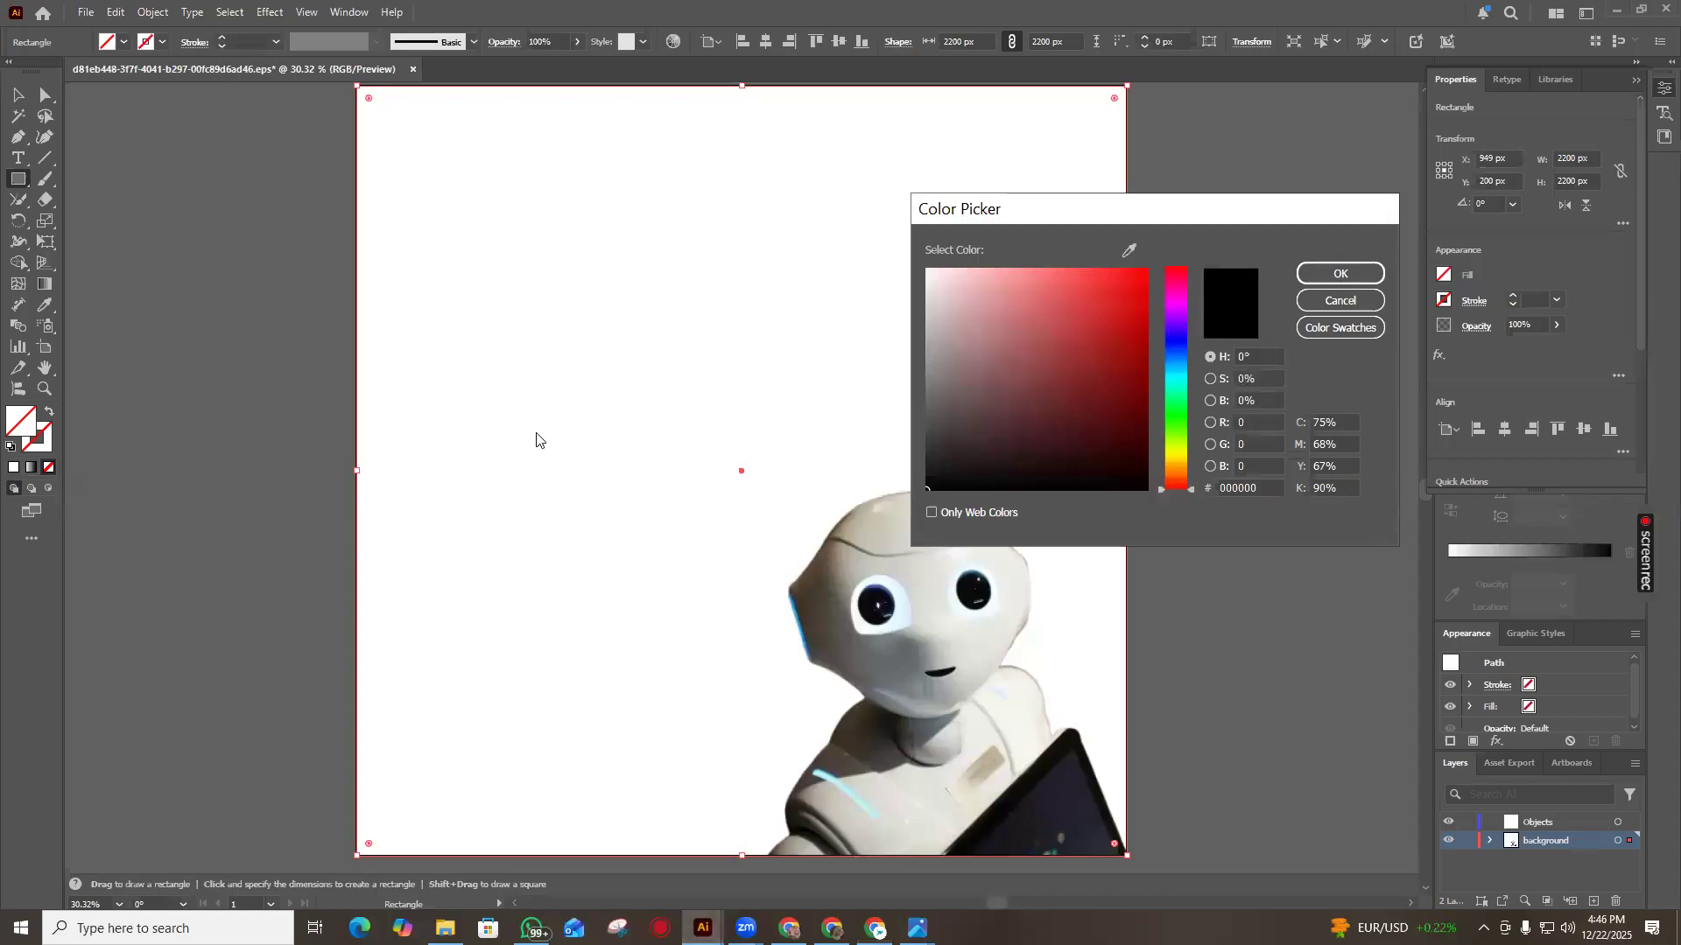
pyautogui.click(1339, 274)
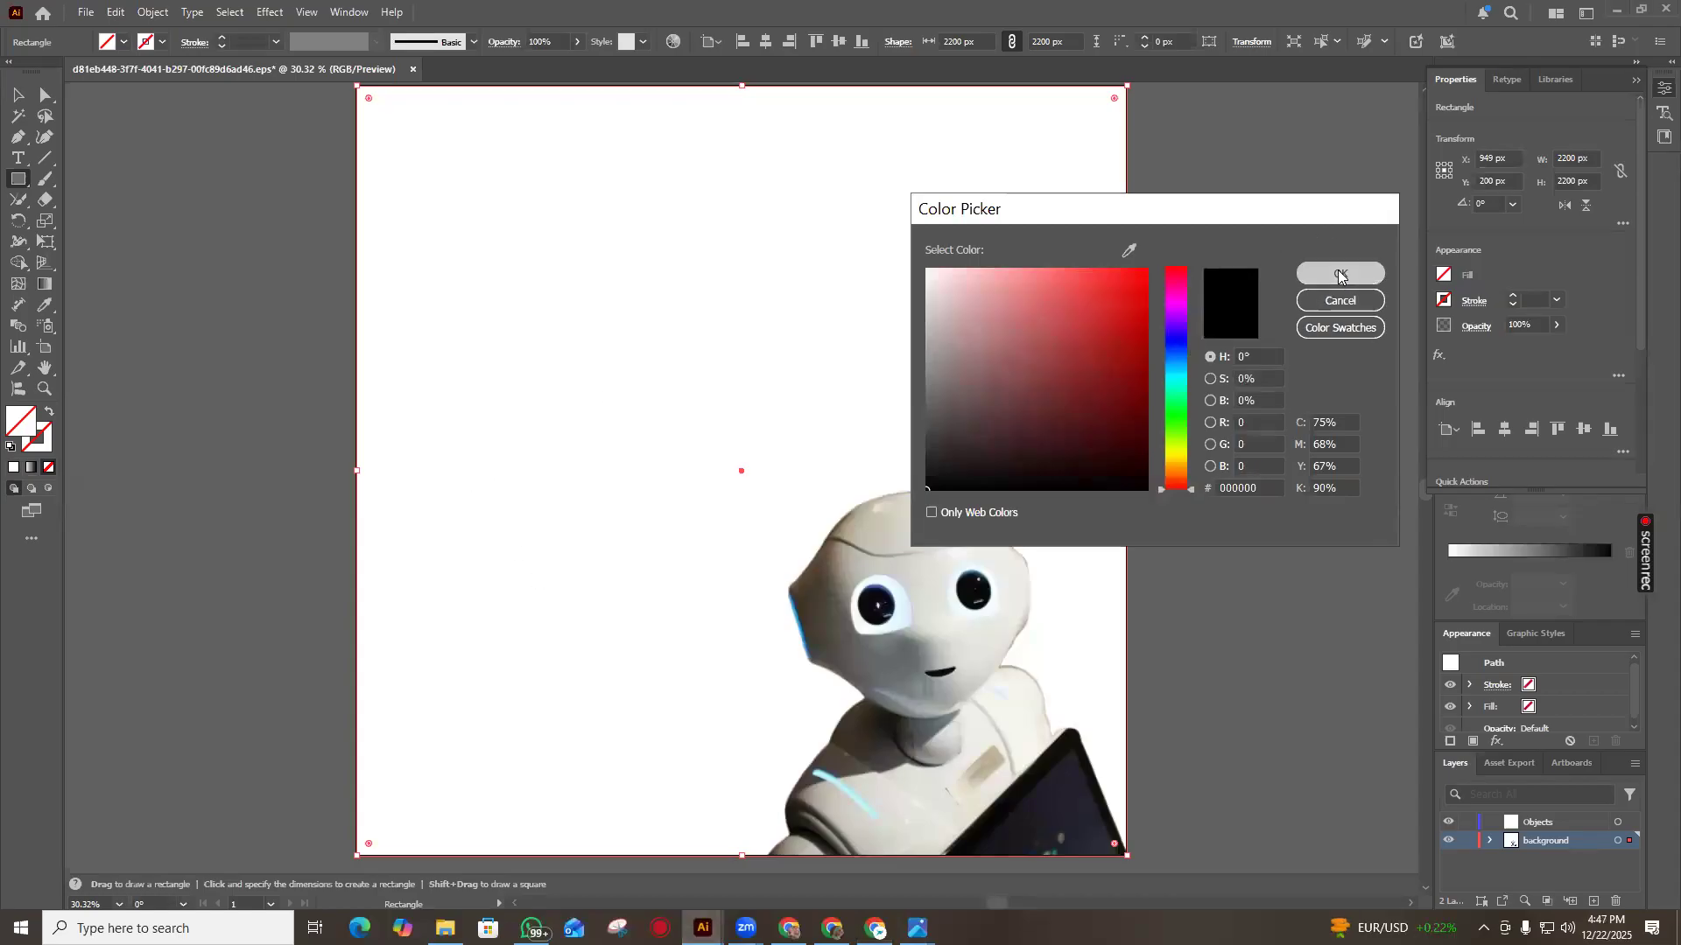
# Paste the copied AI Trends 2026 reference image at the center of the artboard, over the background rectangle
pyautogui.rightClick(631, 291)
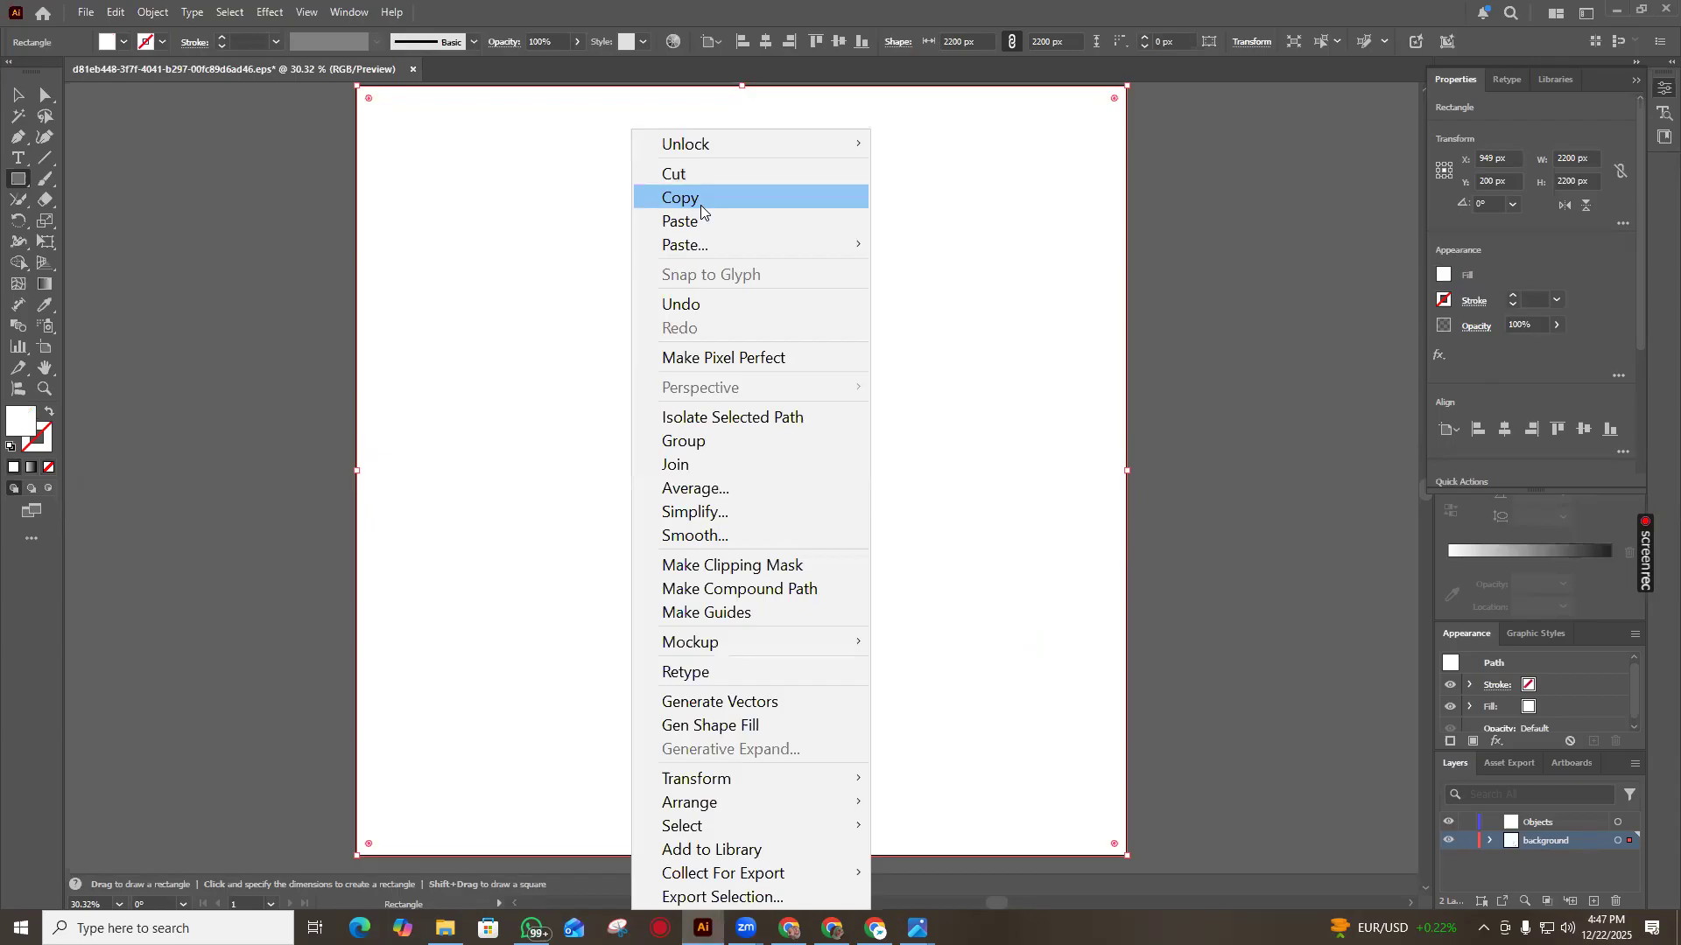
pyautogui.click(325, 105)
pyautogui.hotkey('ctrl', 'z')
pyautogui.hotkey('ctrl', 'z')
pyautogui.click(419, 103)
pyautogui.press('Return')
pyautogui.click(18, 94)
# Isolate the background rectangle for editing and confirm white as its fill color
pyautogui.doubleClick(532, 122)
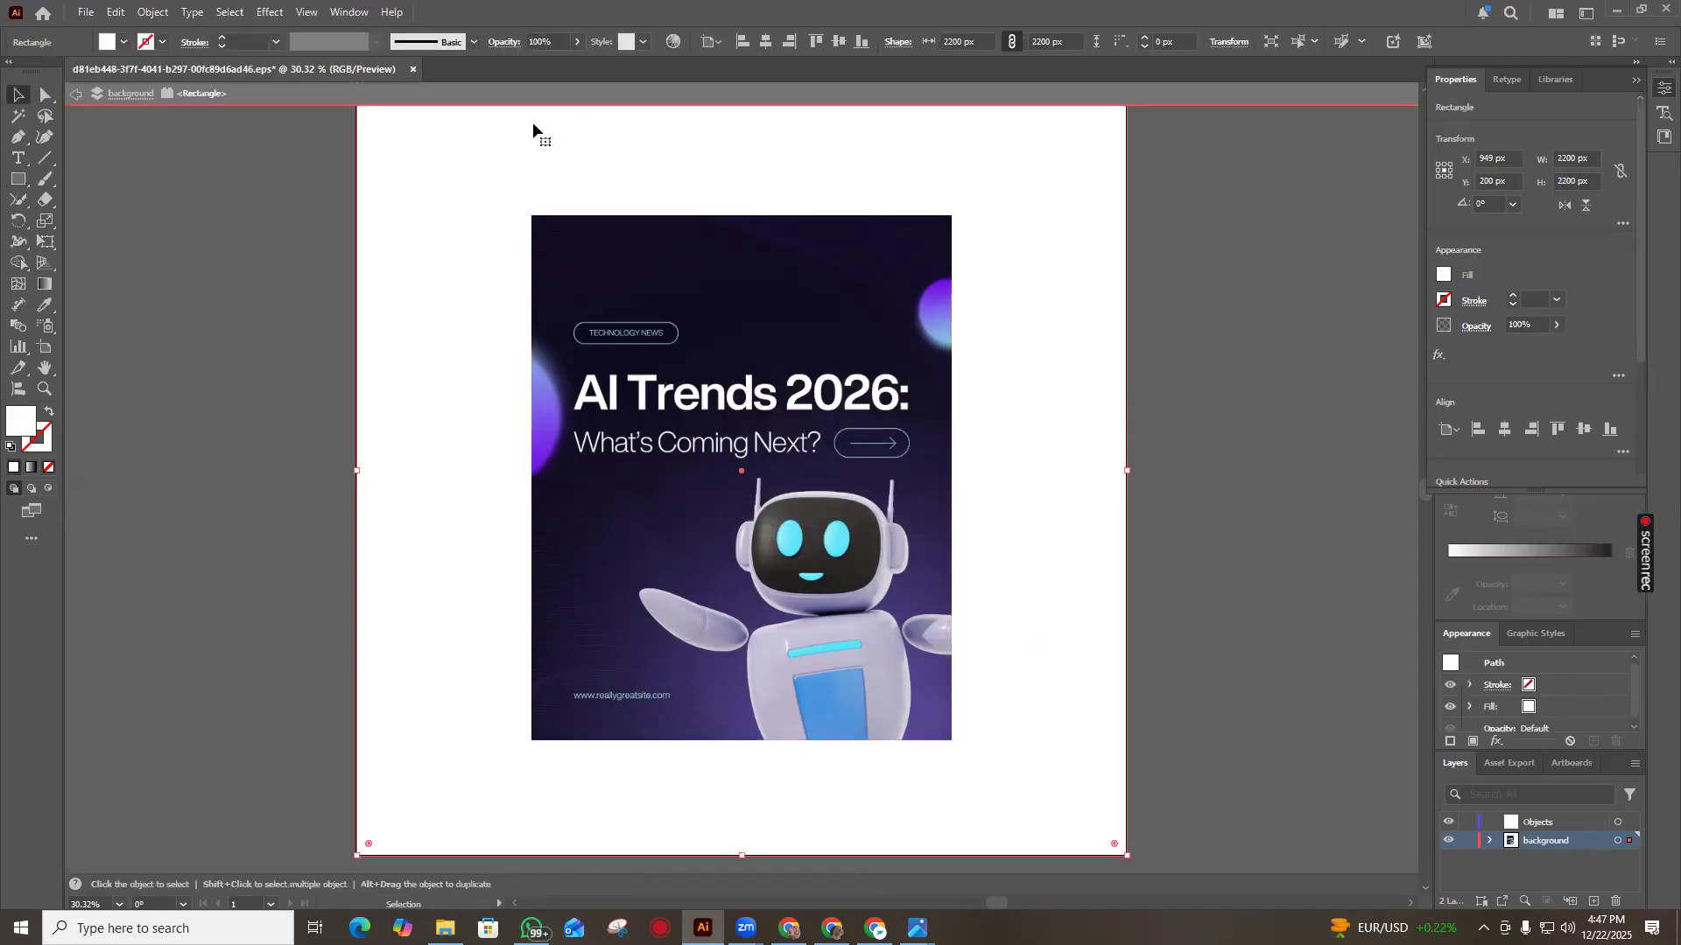
pyautogui.doubleClick(26, 421)
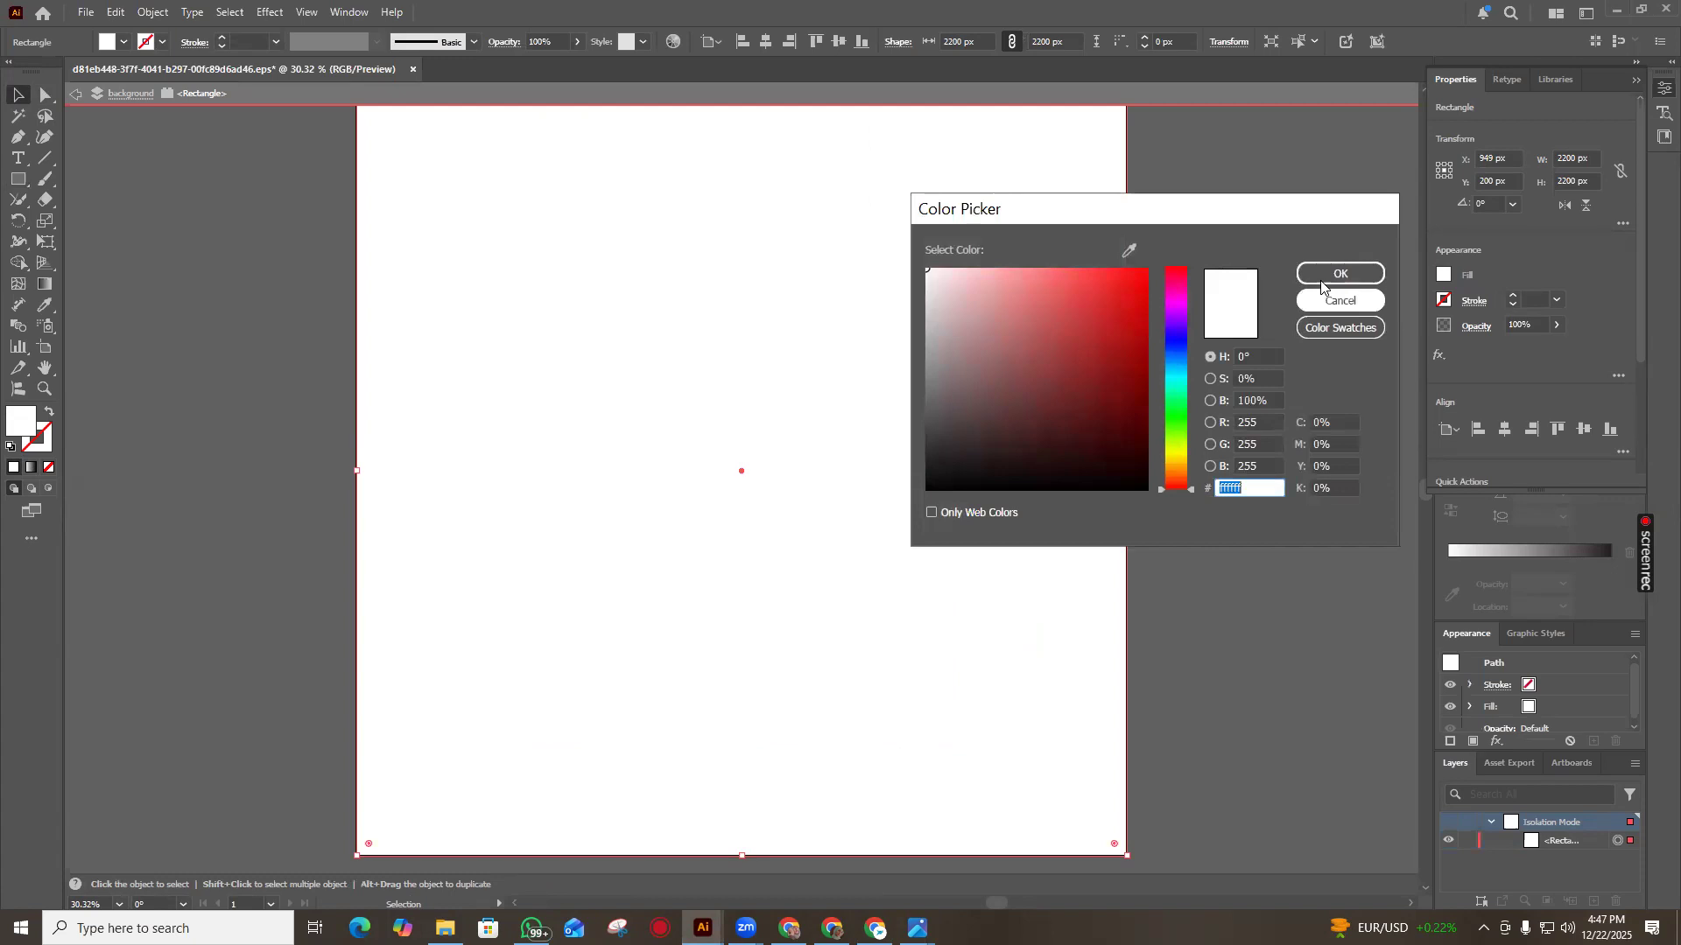
pyautogui.click(1322, 276)
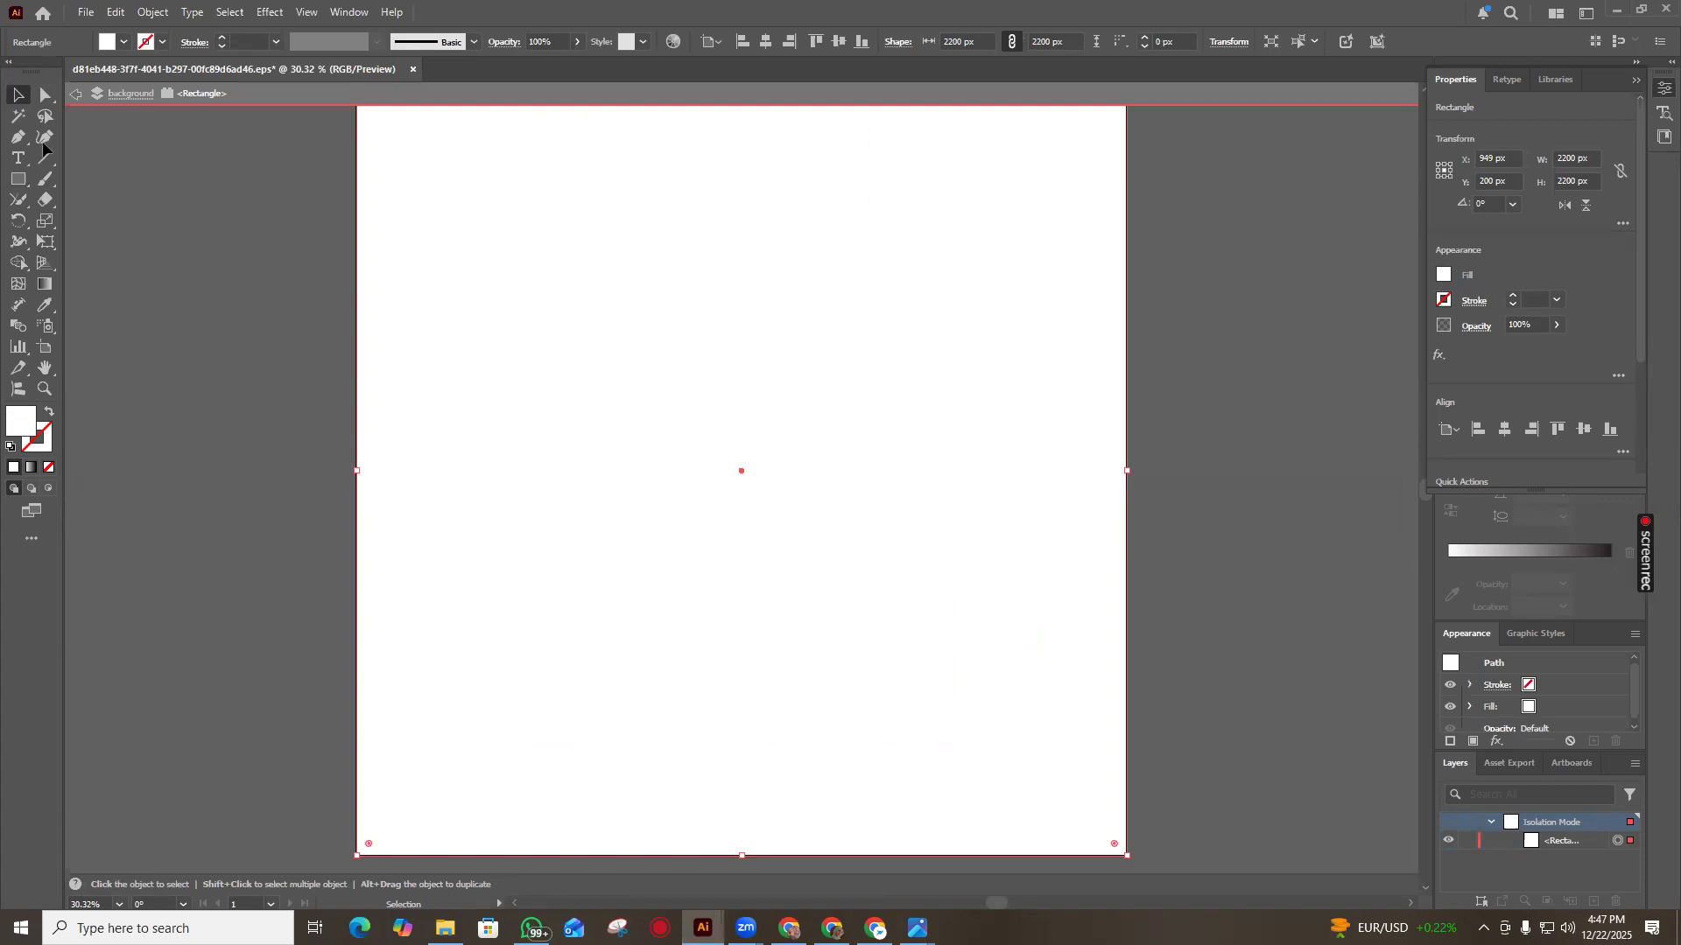
# Try to send the isolated background rectangle to the back of the stacking order
pyautogui.rightClick(799, 297)
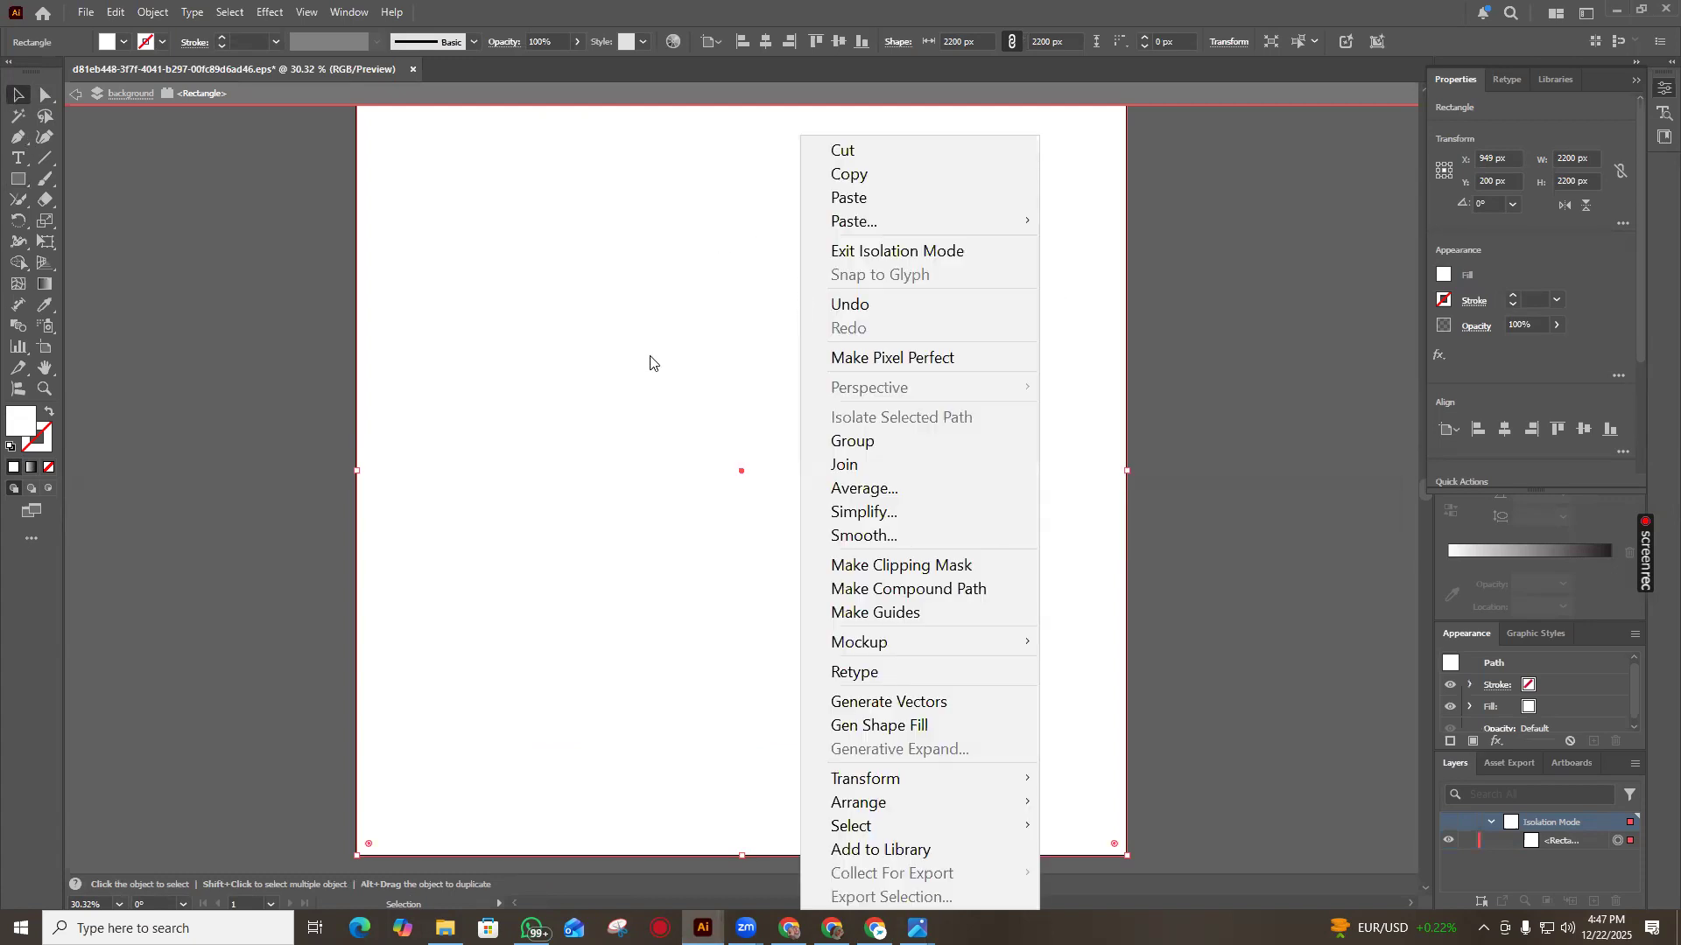
pyautogui.click(649, 354)
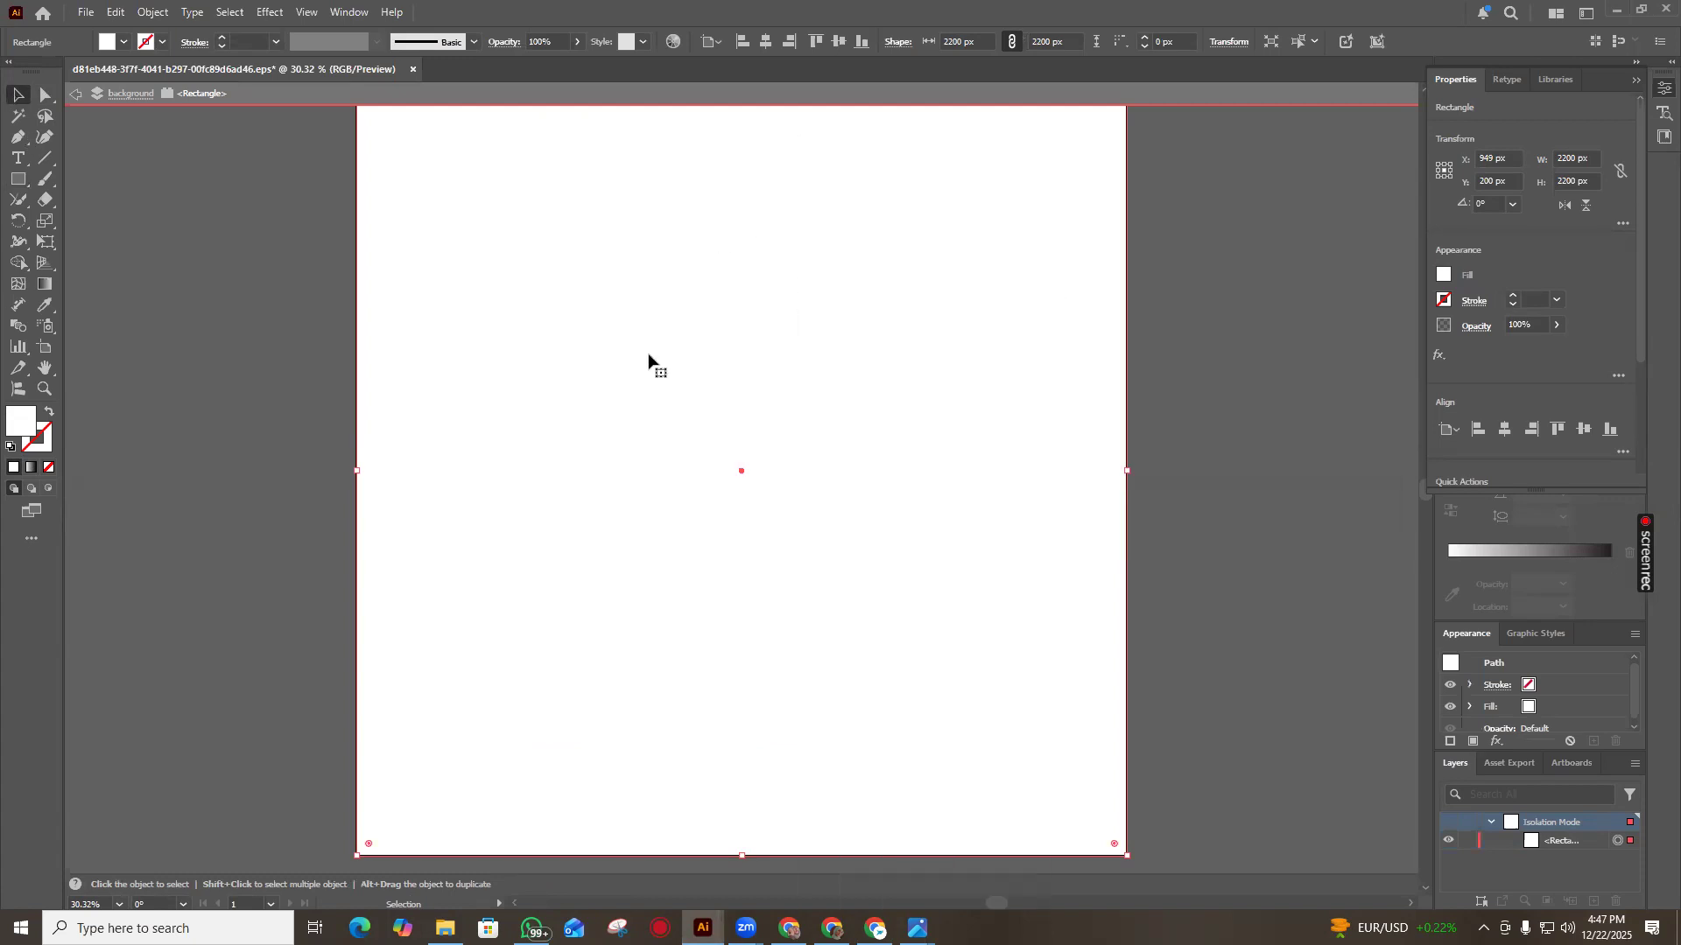
pyautogui.rightClick(890, 452)
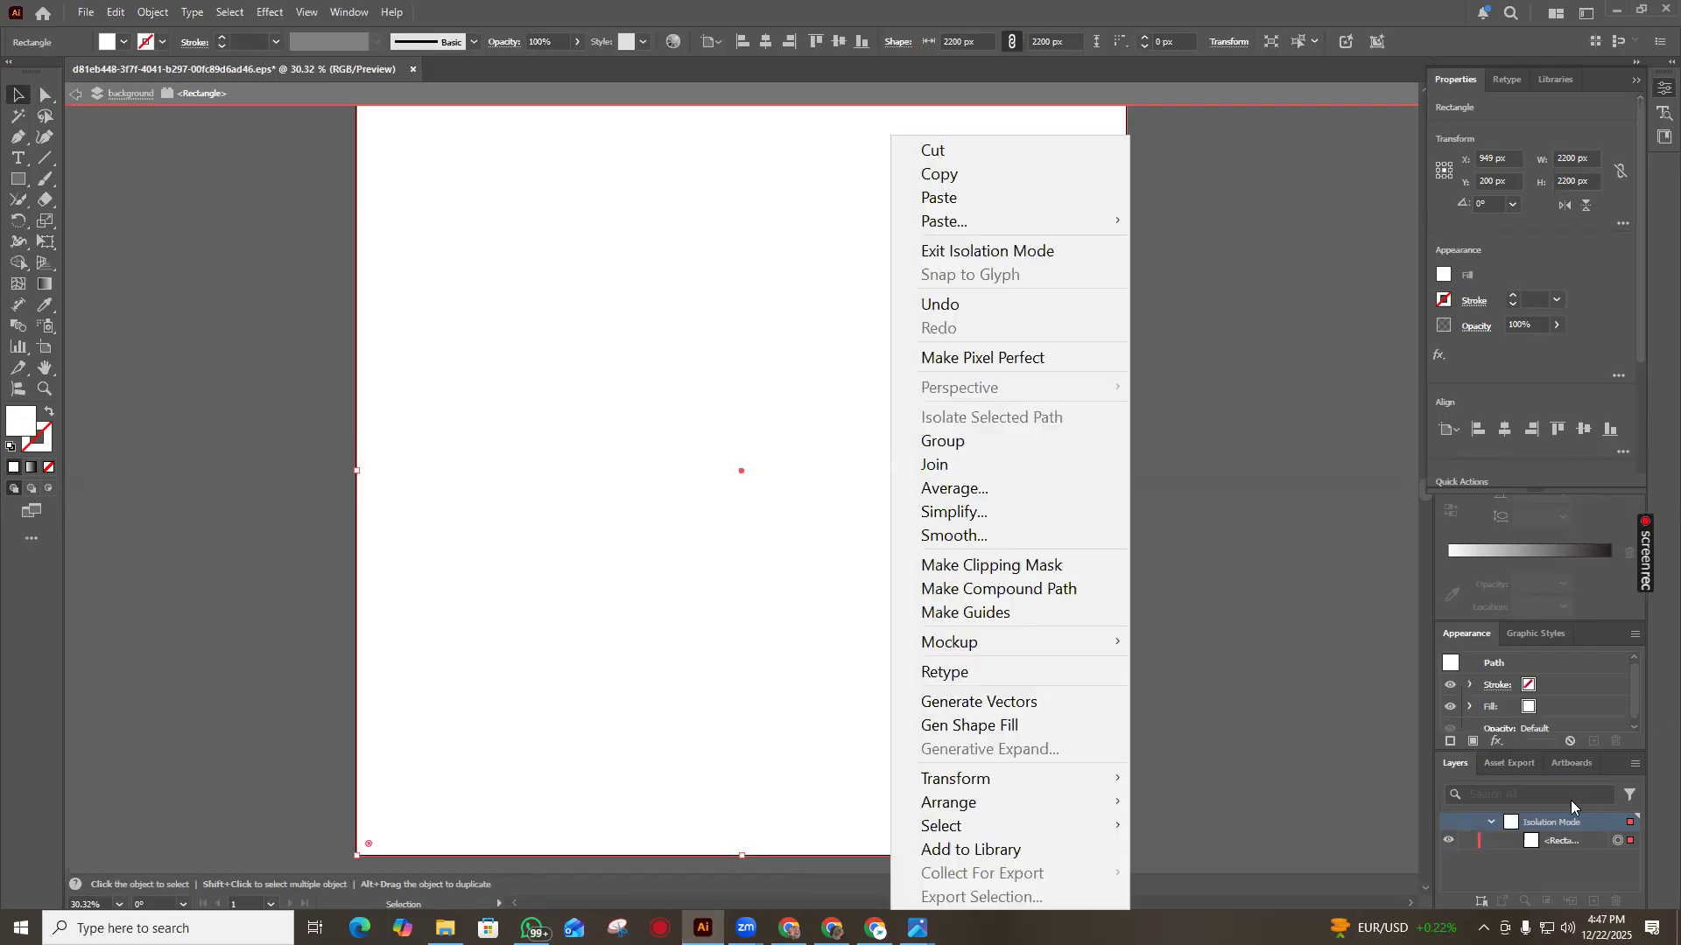
pyautogui.rightClick(637, 398)
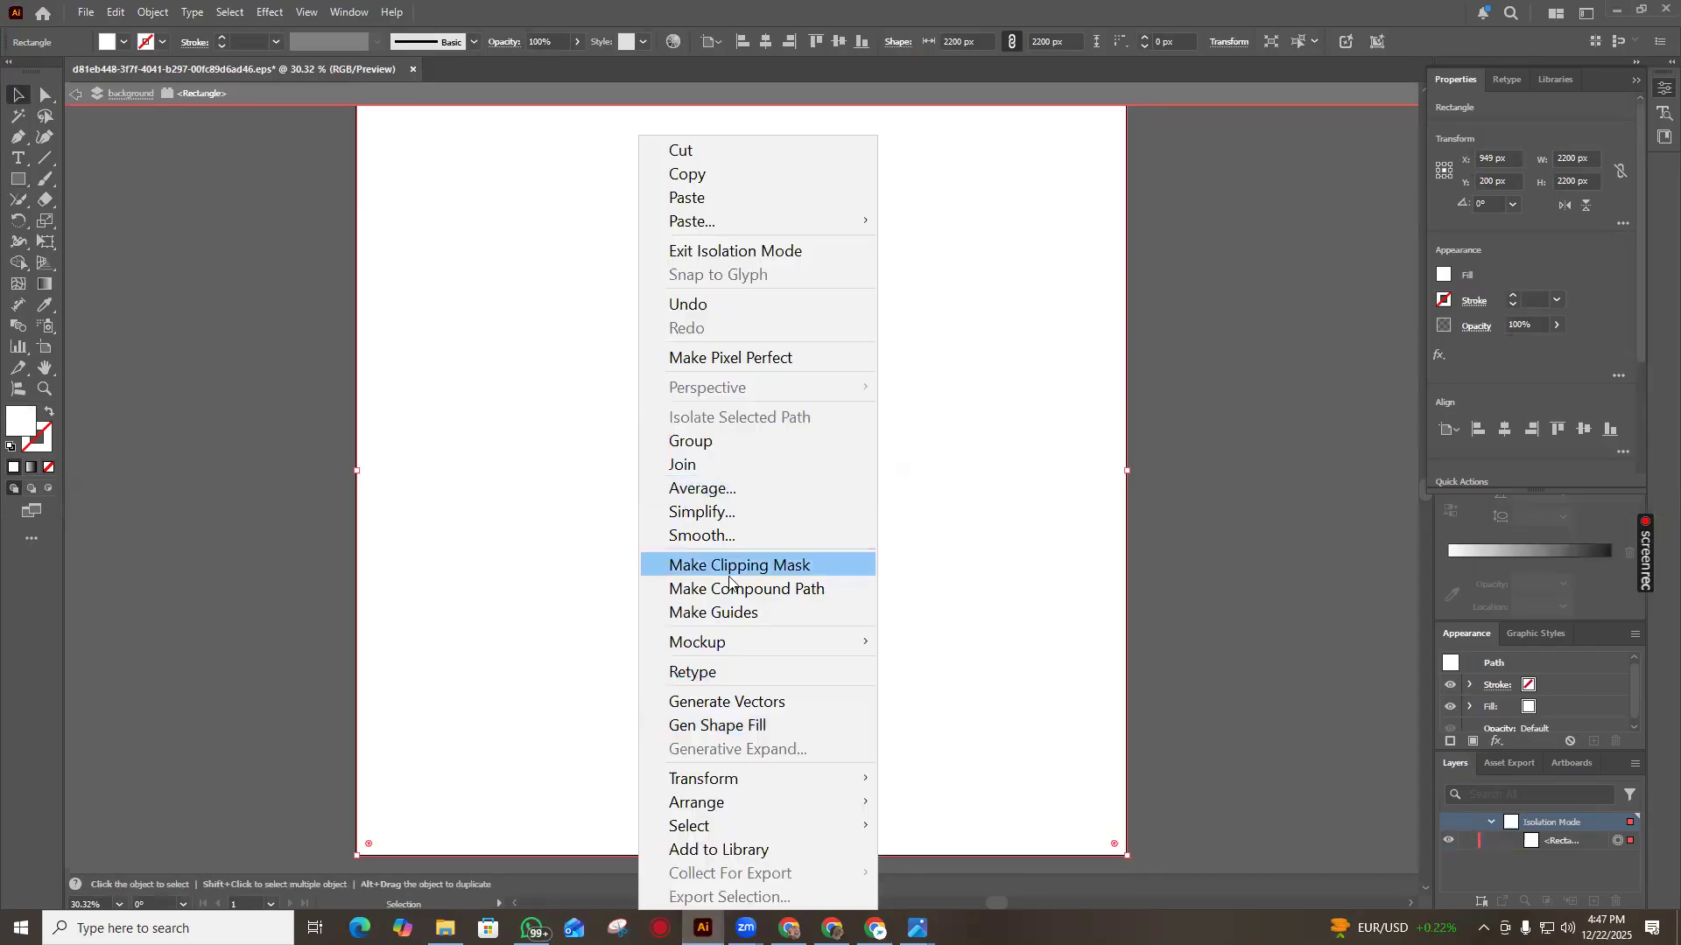
pyautogui.moveTo(770, 803)
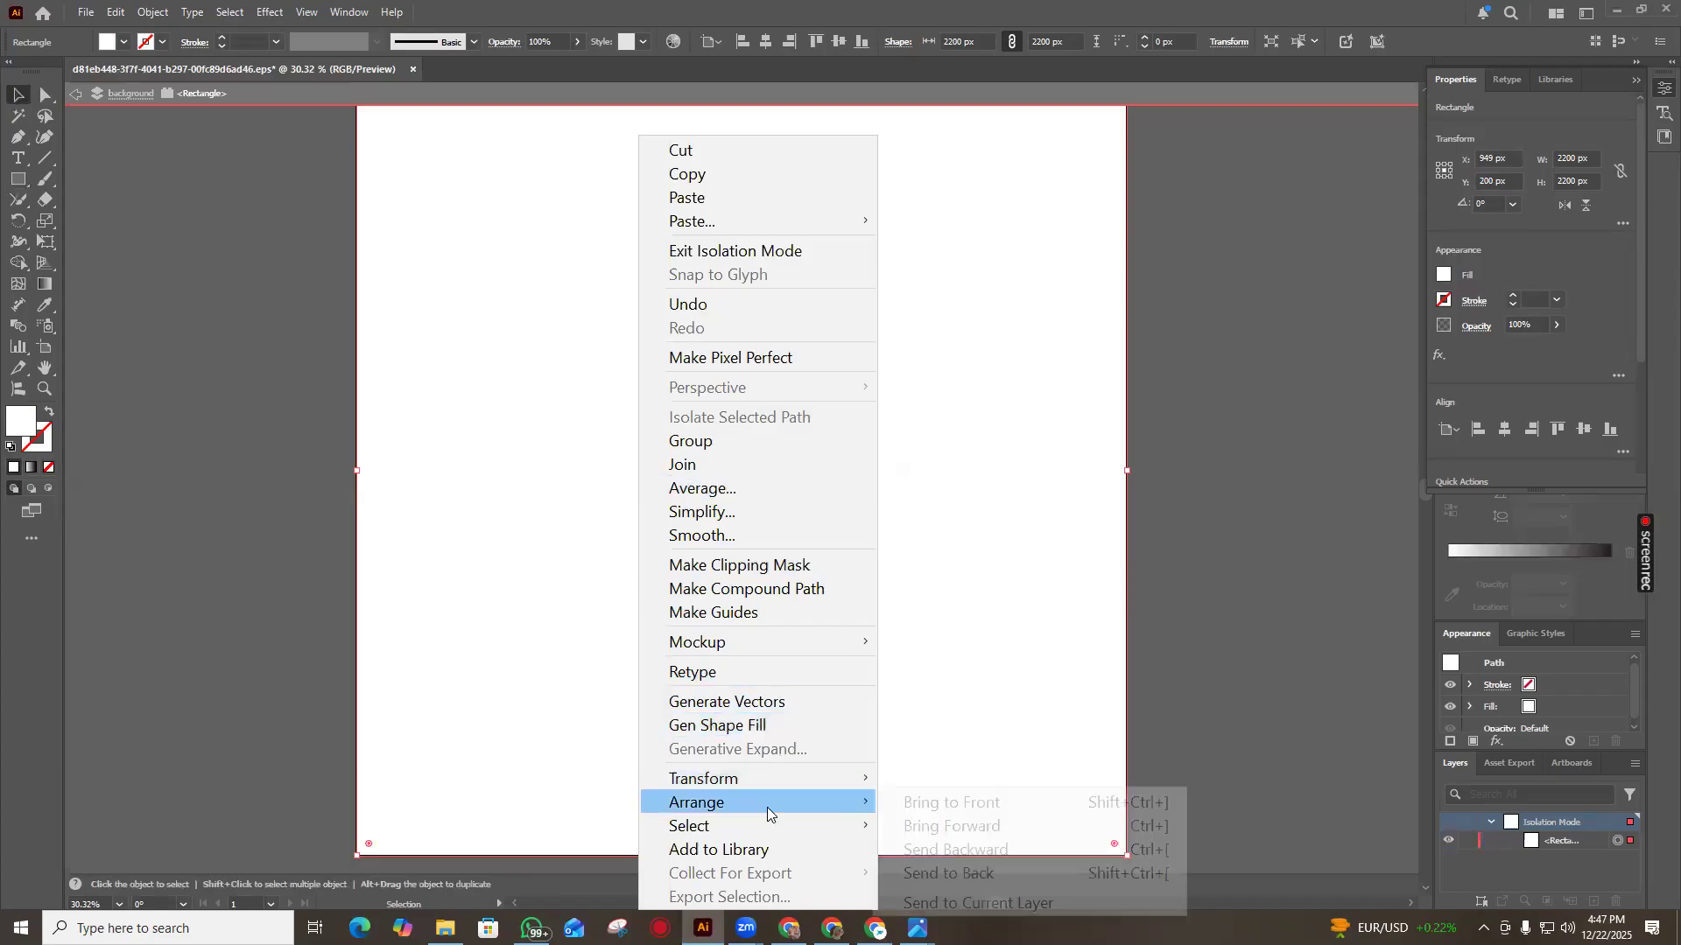
pyautogui.click(950, 866)
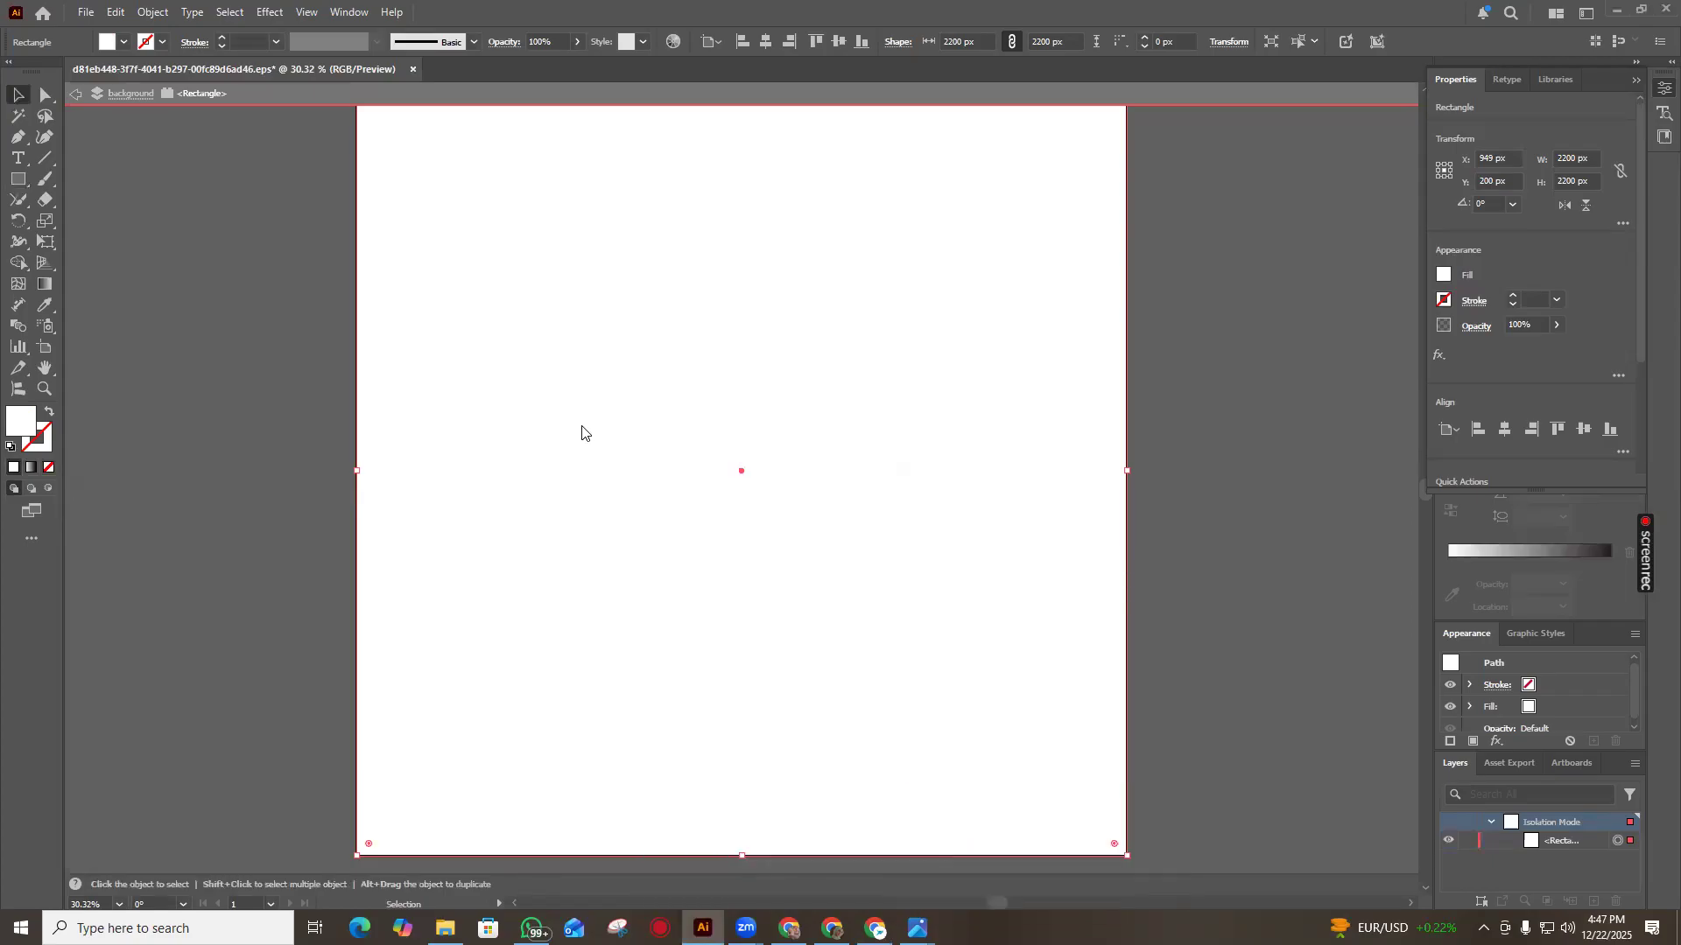
# Try to send the isolated background rectangle backward by one level
pyautogui.rightClick(582, 428)
pyautogui.moveTo(798, 777)
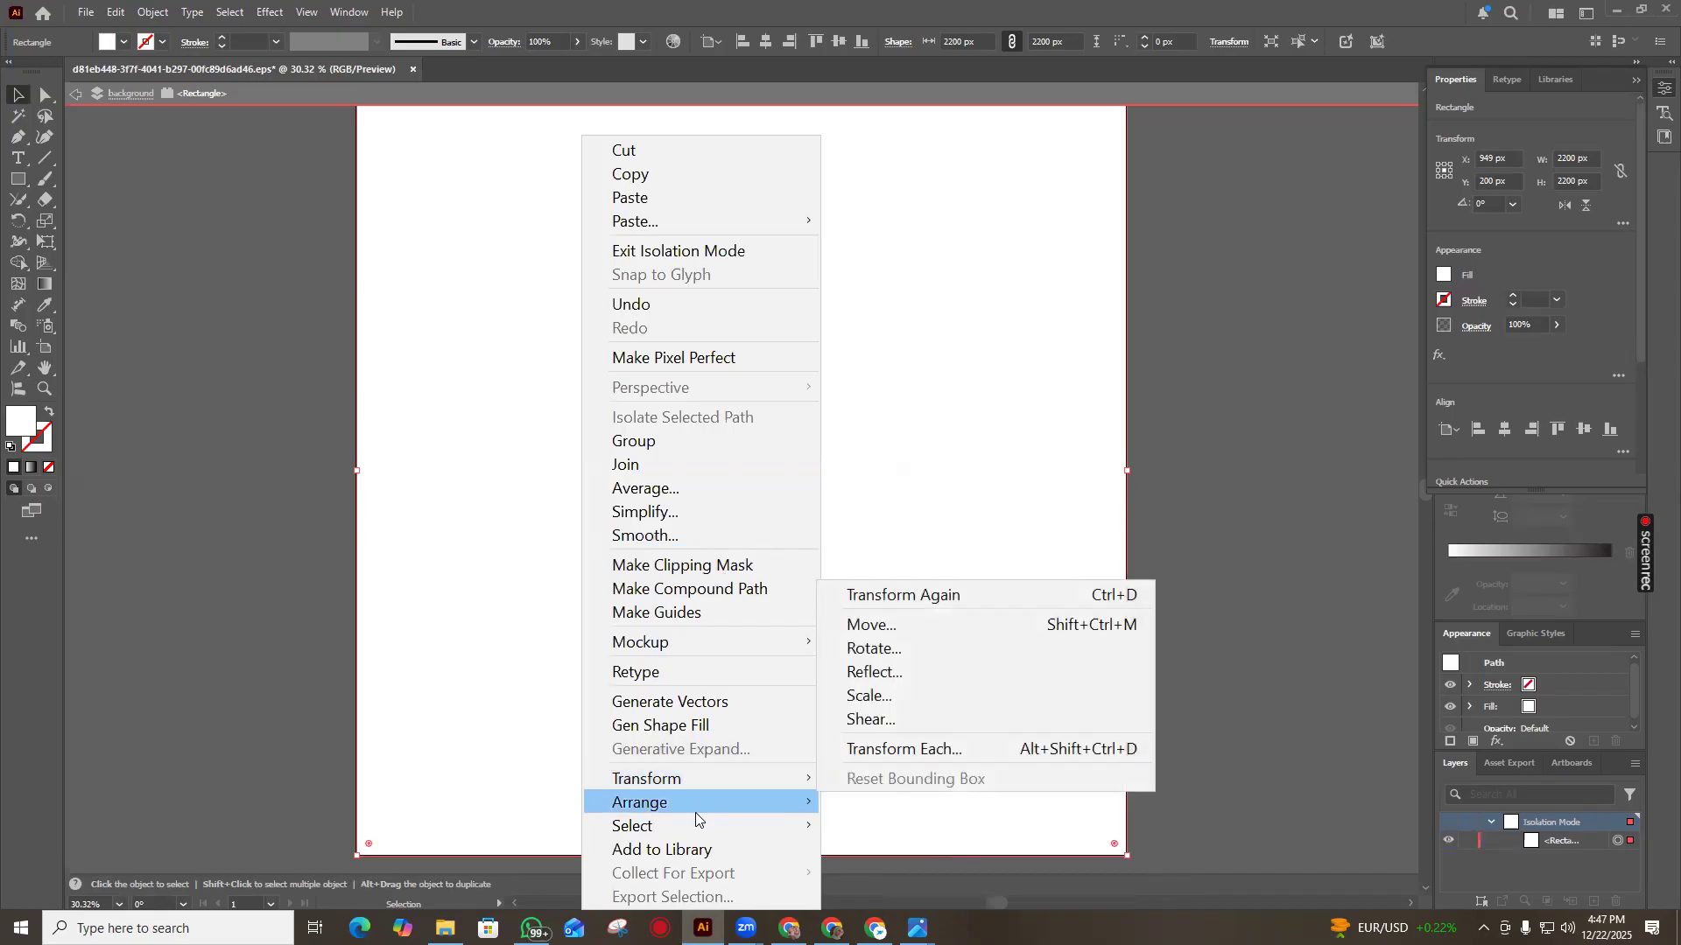
pyautogui.rightClick(506, 273)
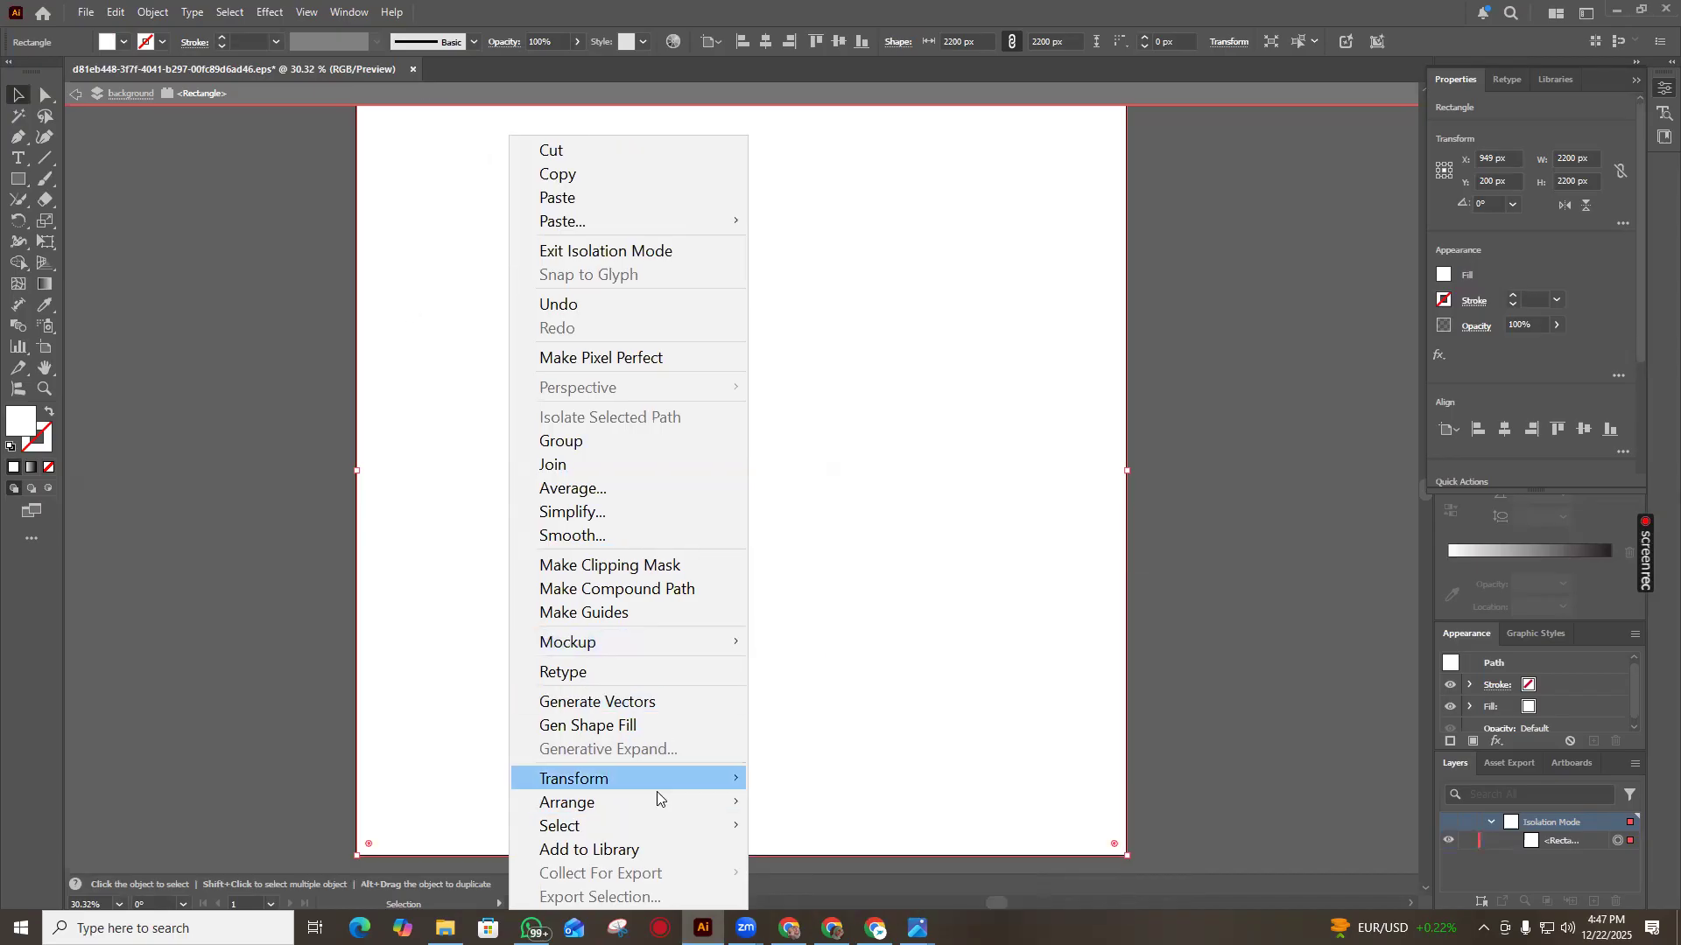
pyautogui.moveTo(657, 801)
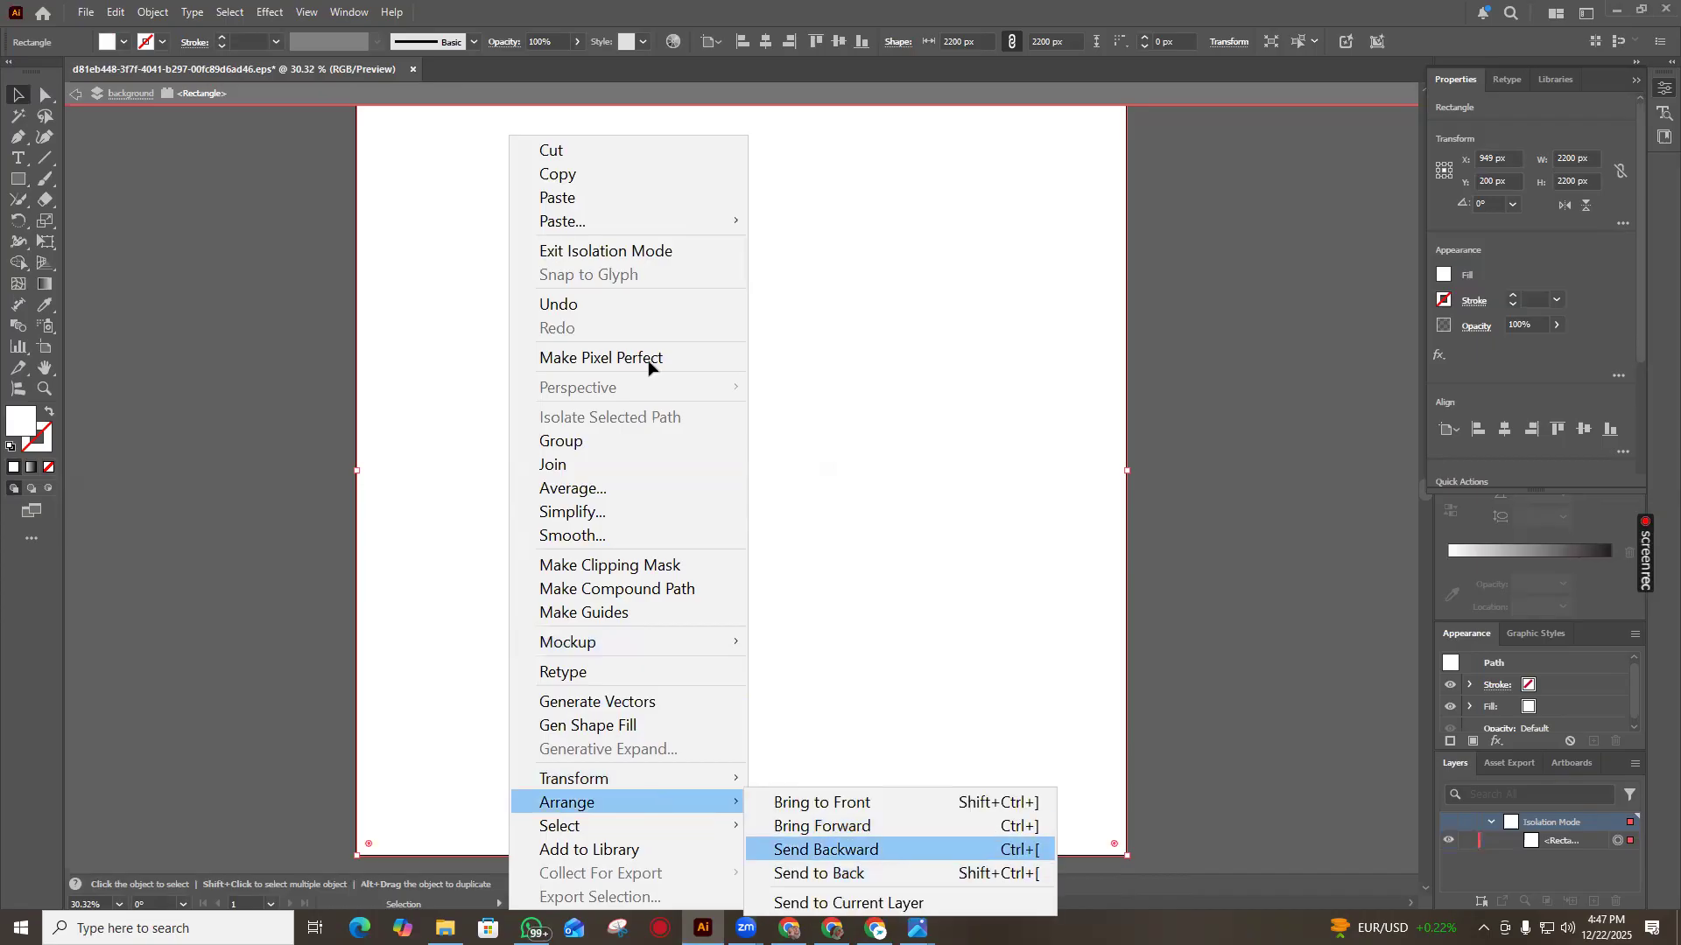
pyautogui.rightClick(630, 323)
pyautogui.moveTo(795, 785)
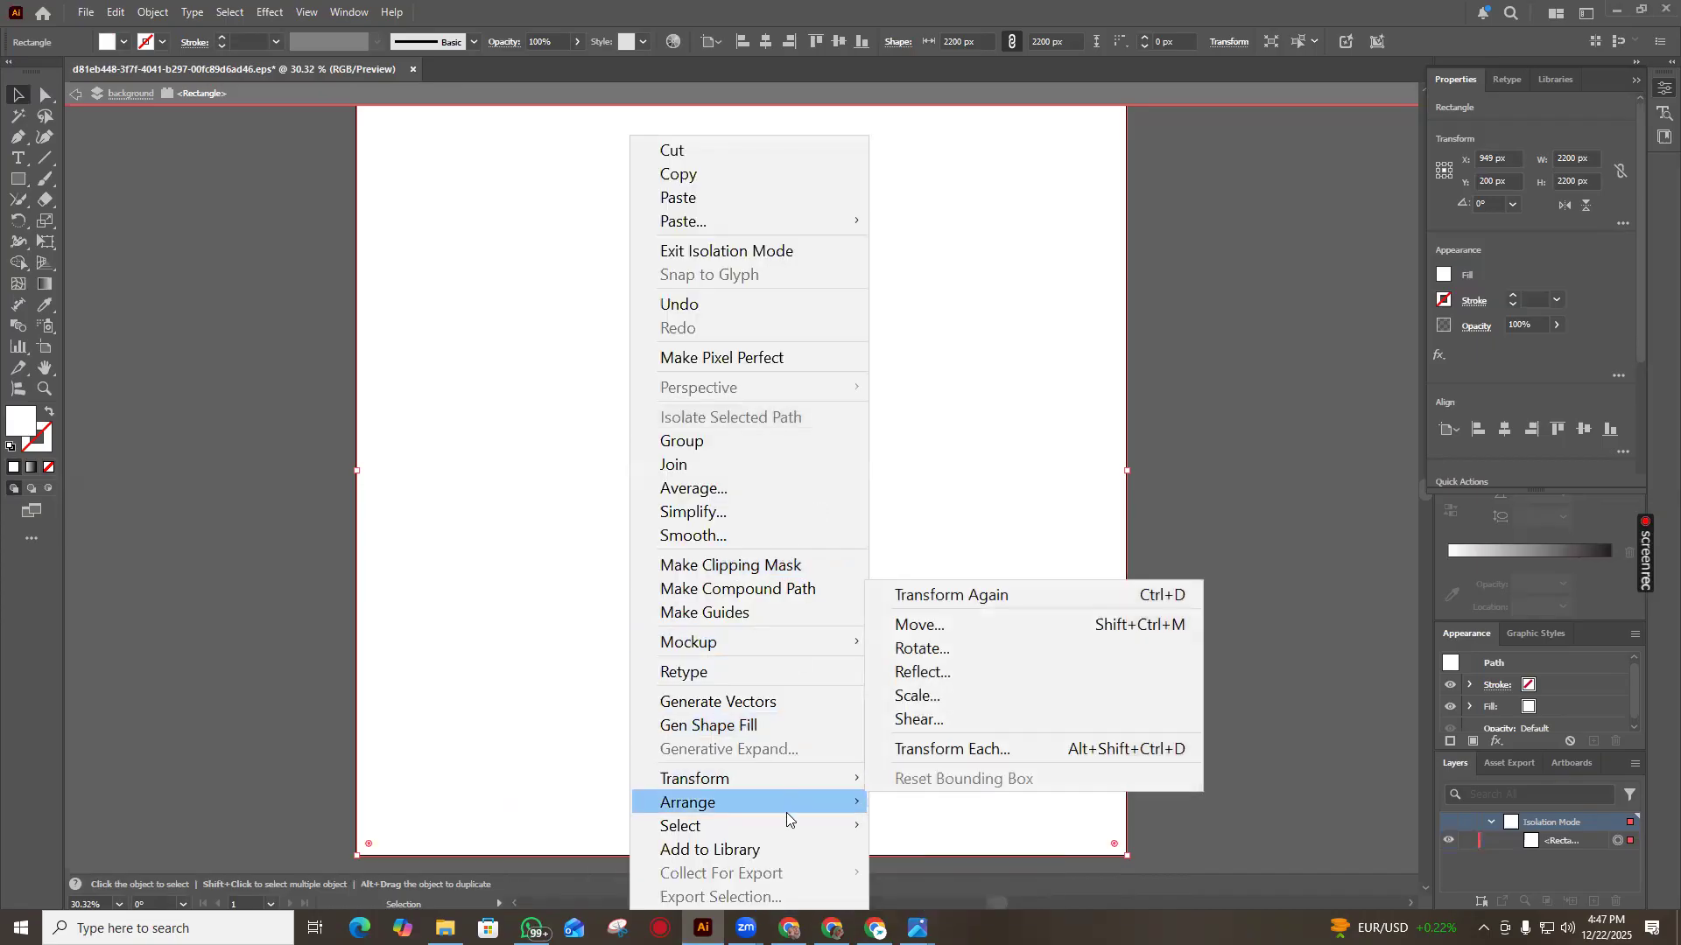
pyautogui.moveTo(786, 813)
pyautogui.click(1085, 847)
# Retry sending the background rectangle to the back and leave isolation mode
pyautogui.rightClick(443, 470)
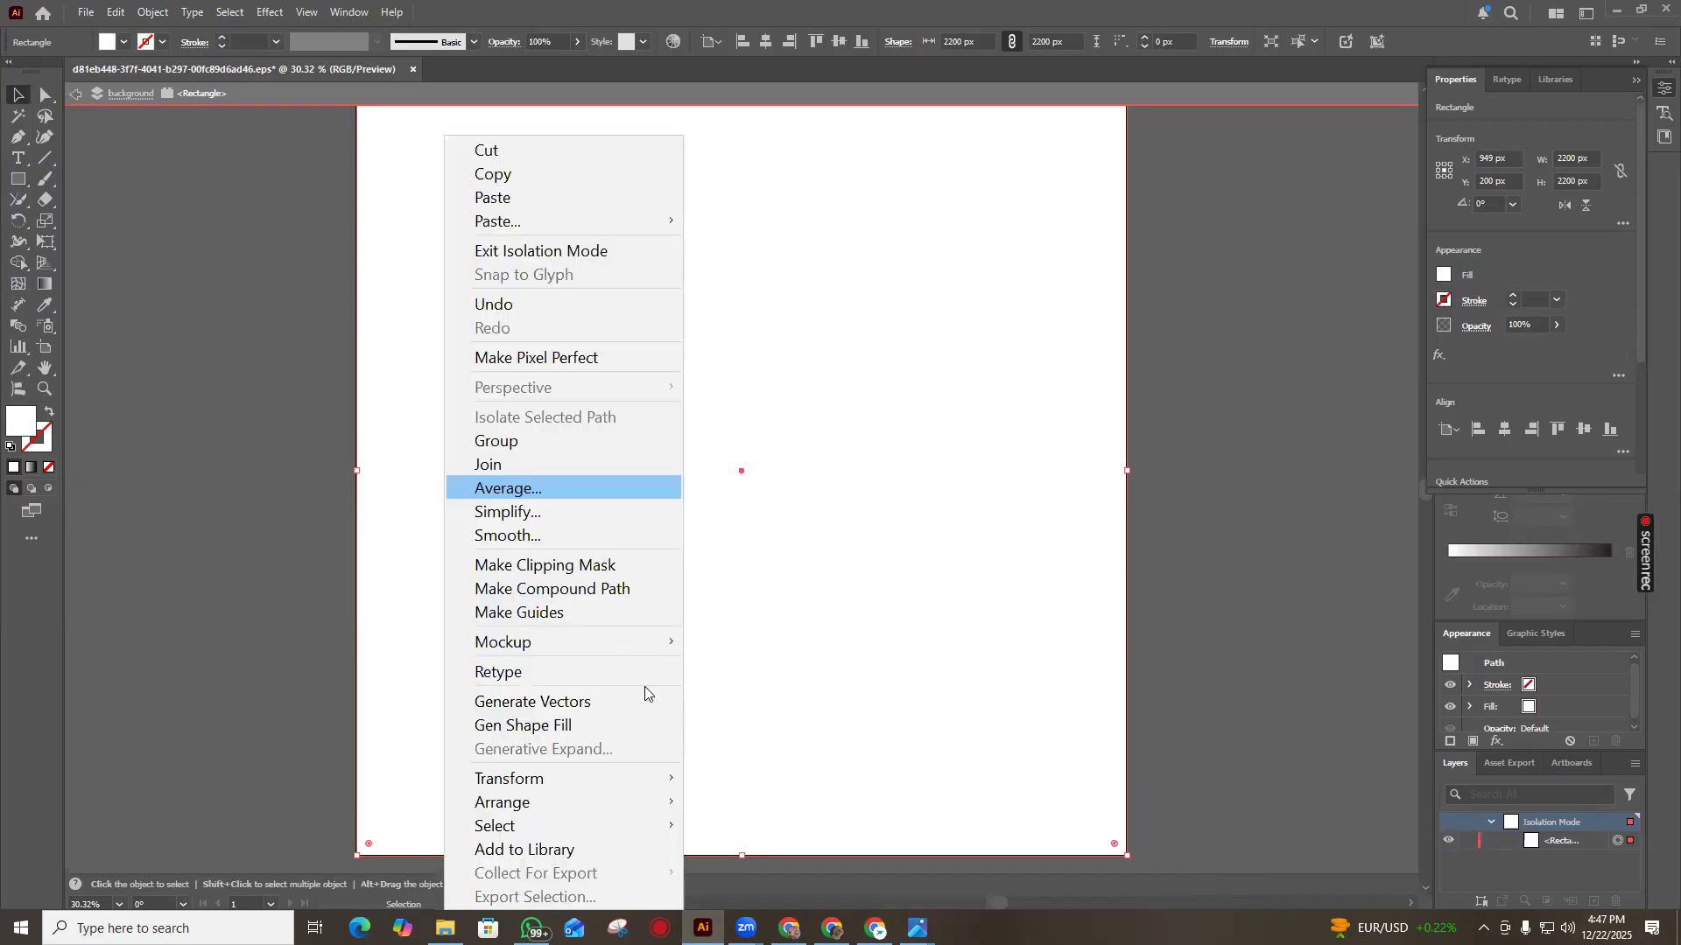
pyautogui.moveTo(582, 801)
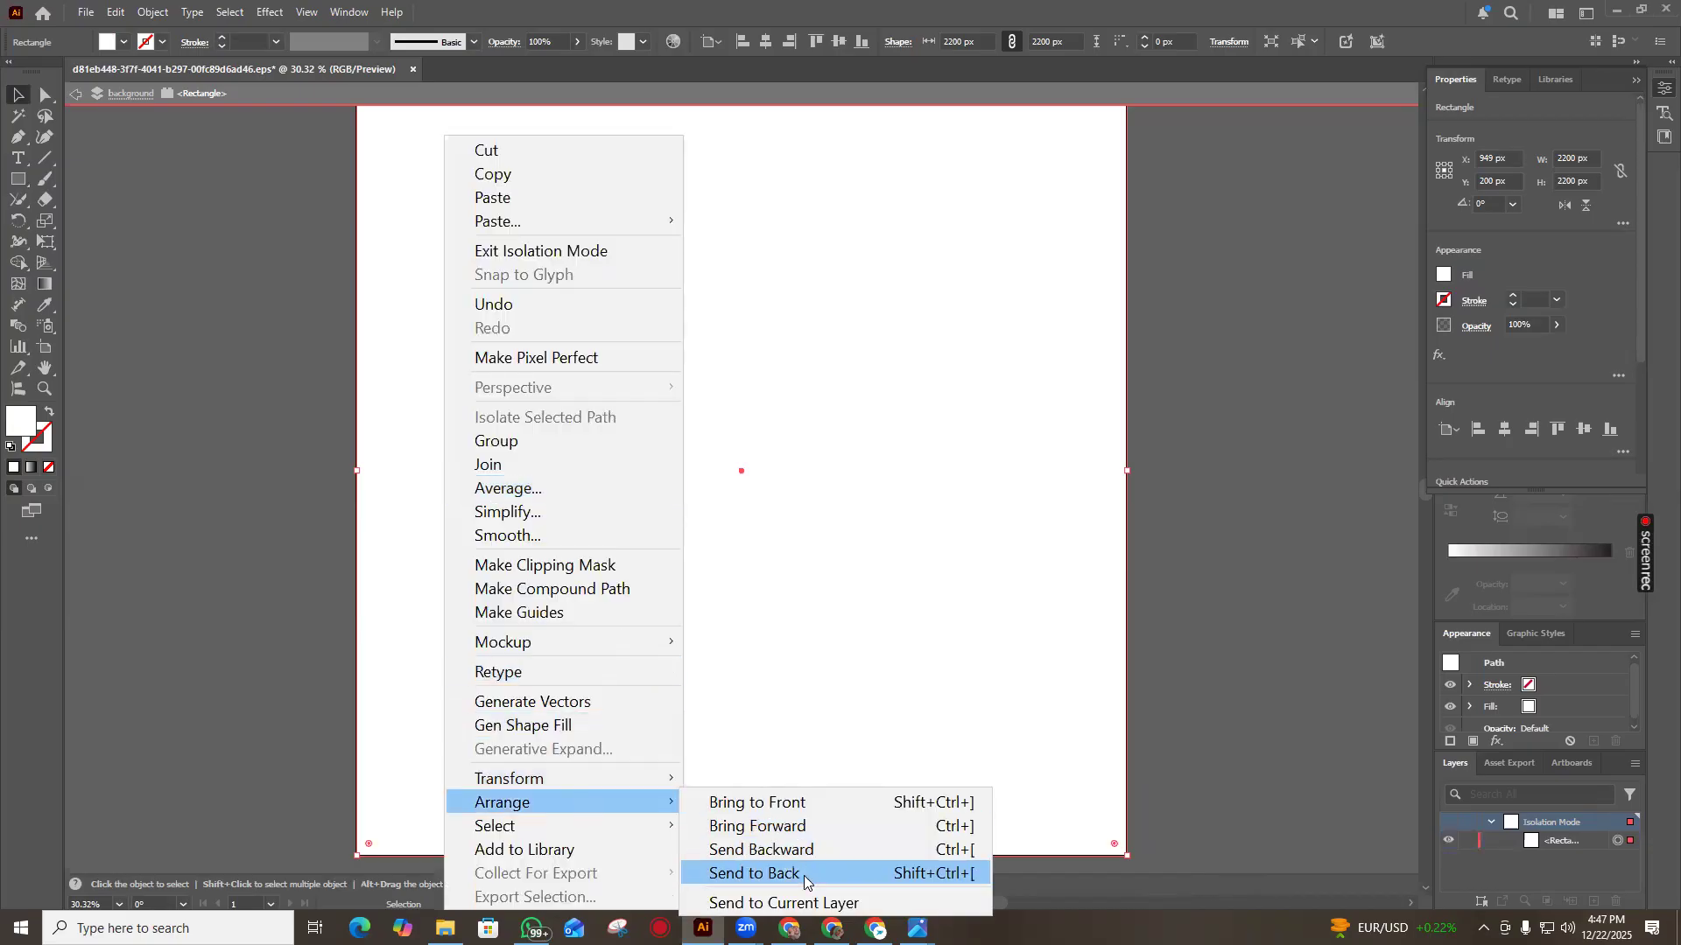
pyautogui.click(805, 875)
pyautogui.click(175, 323)
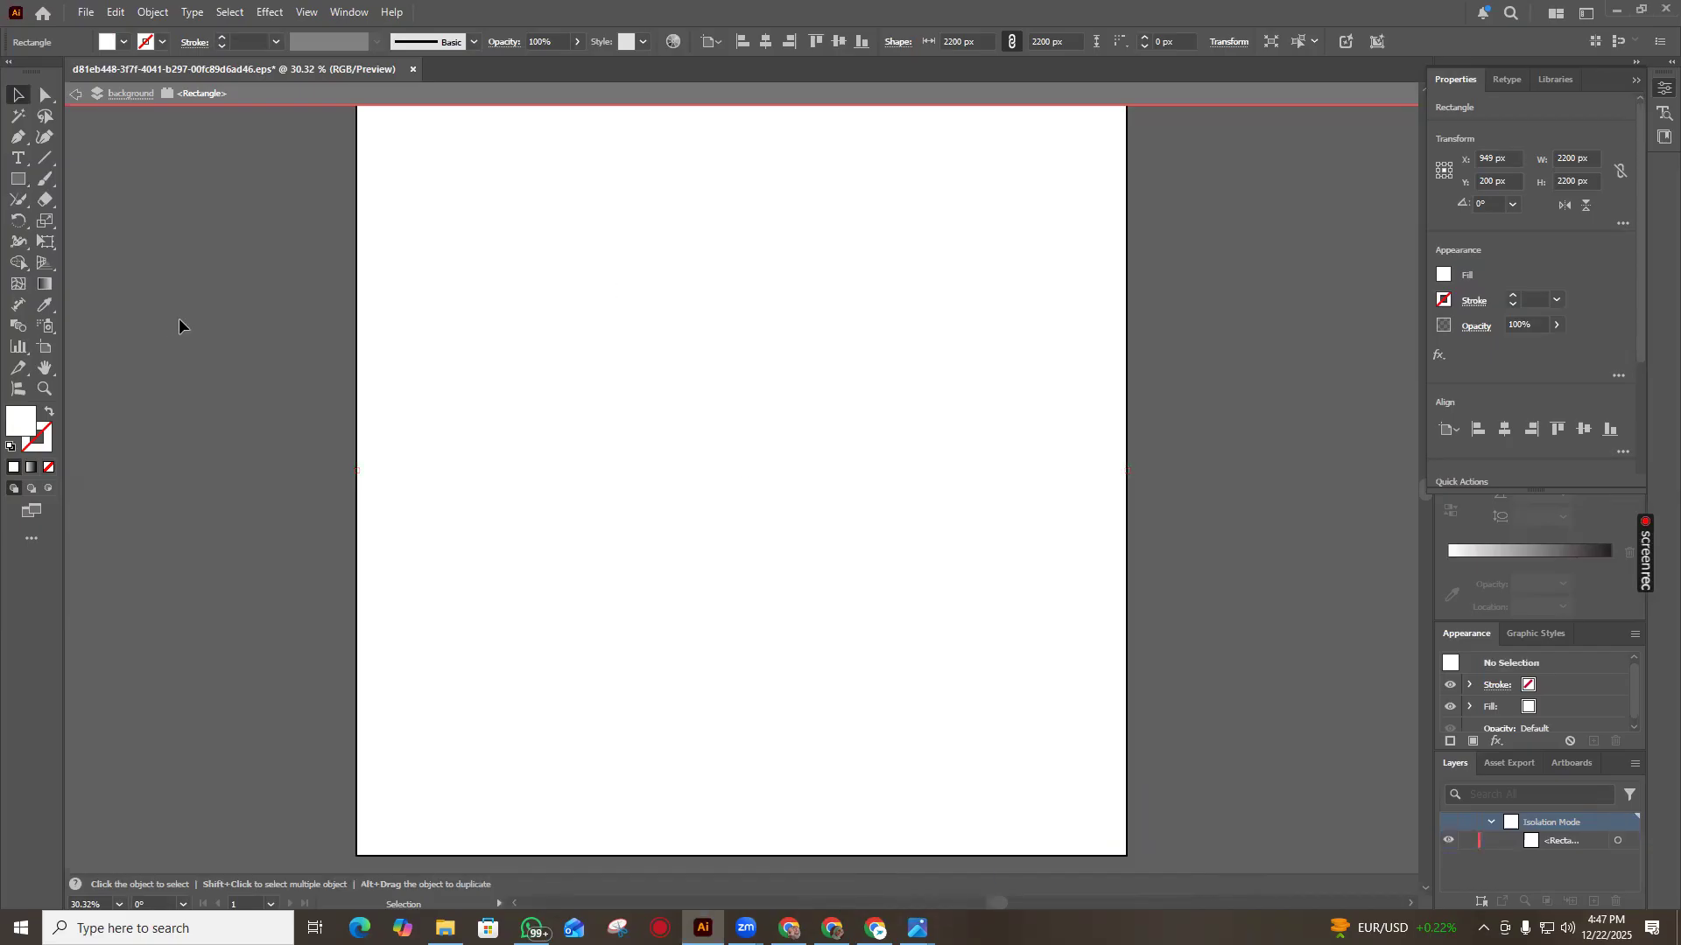
pyautogui.doubleClick(178, 318)
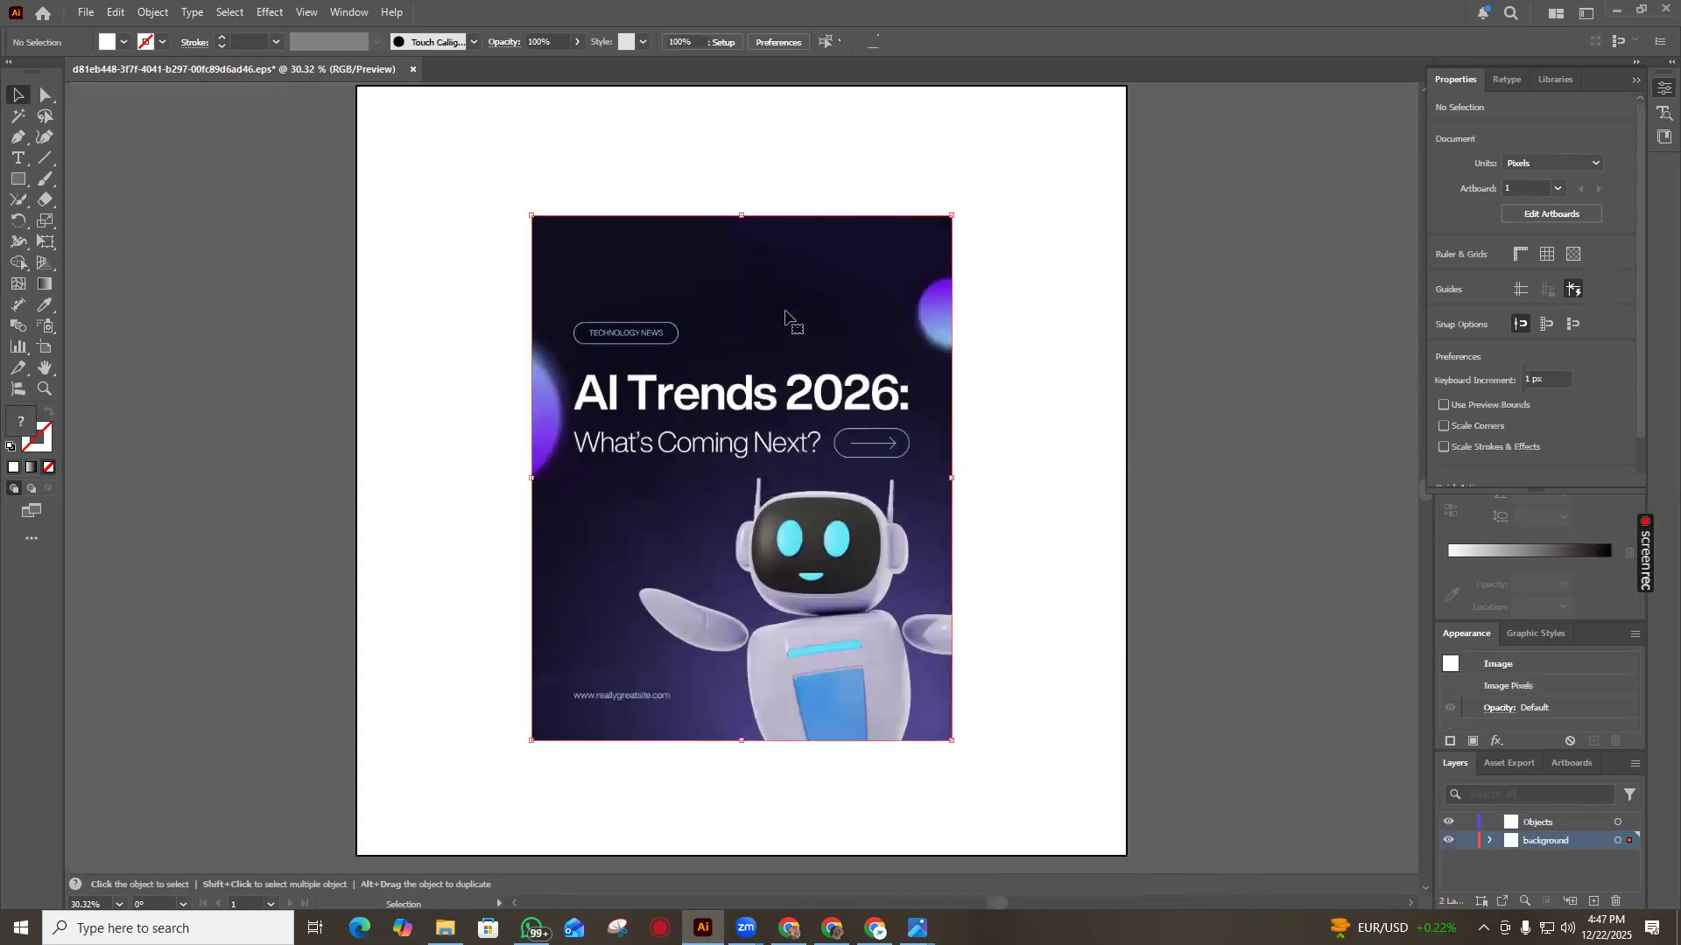
# Move the AI Trends 2026 reference image about 970 px left and 37.5 px up, partly off the artboard's left edge
pyautogui.doubleClick(785, 312)
pyautogui.moveTo(572, 302); pyautogui.dragTo(233, 279)
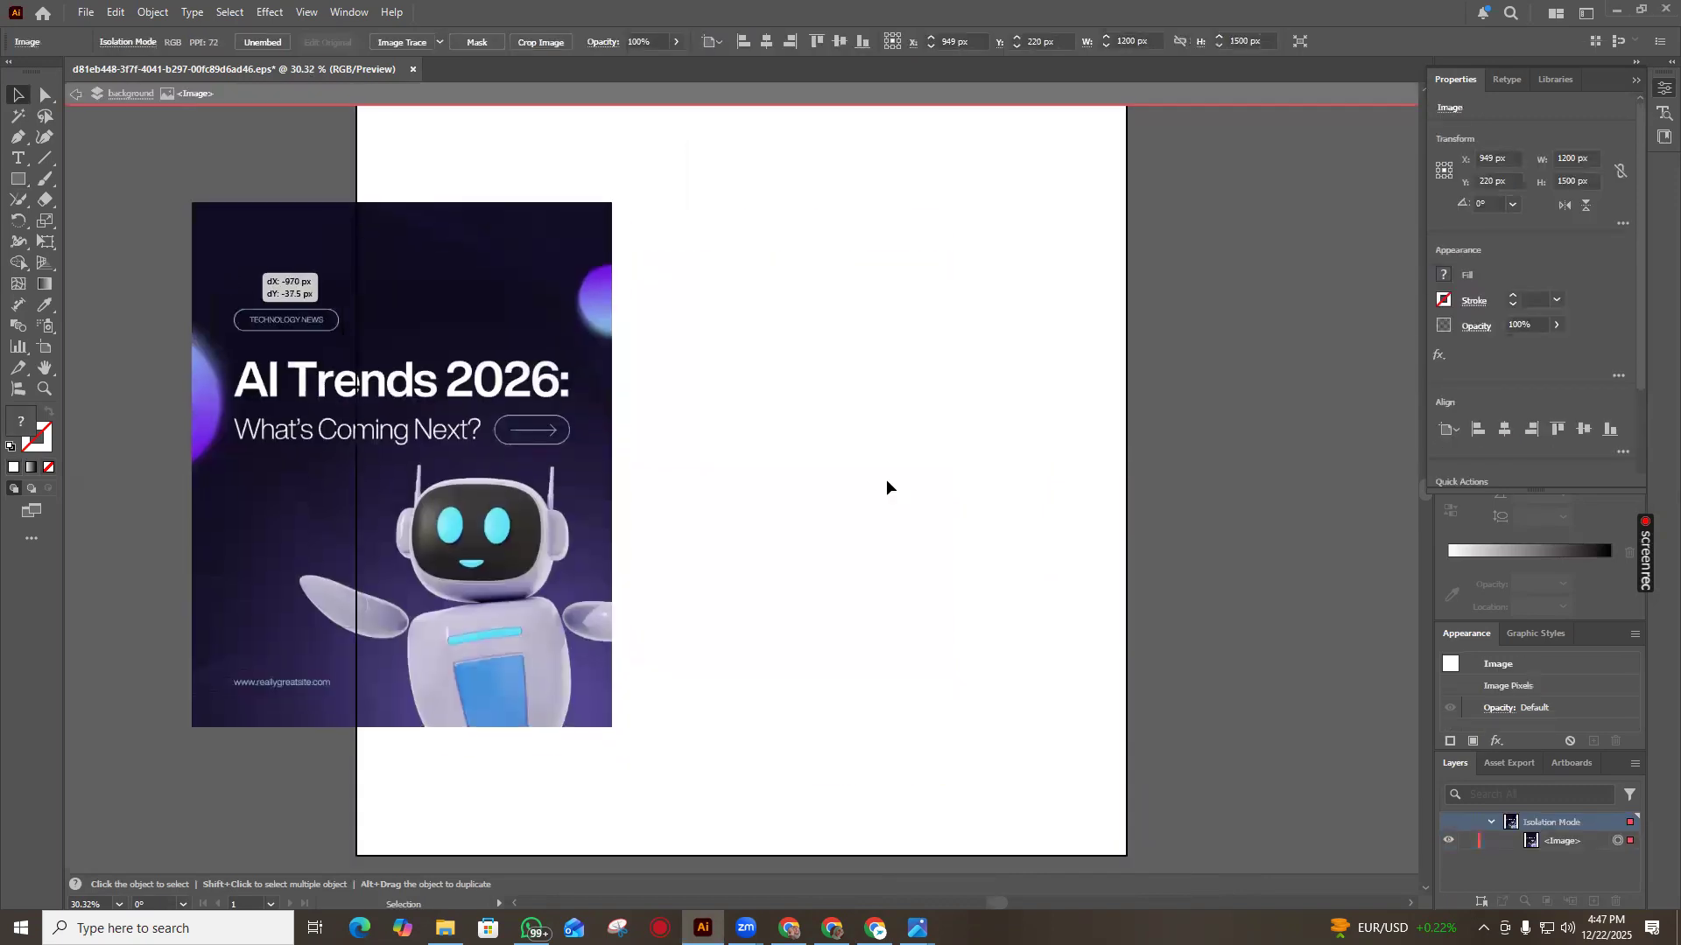
pyautogui.rightClick(780, 362)
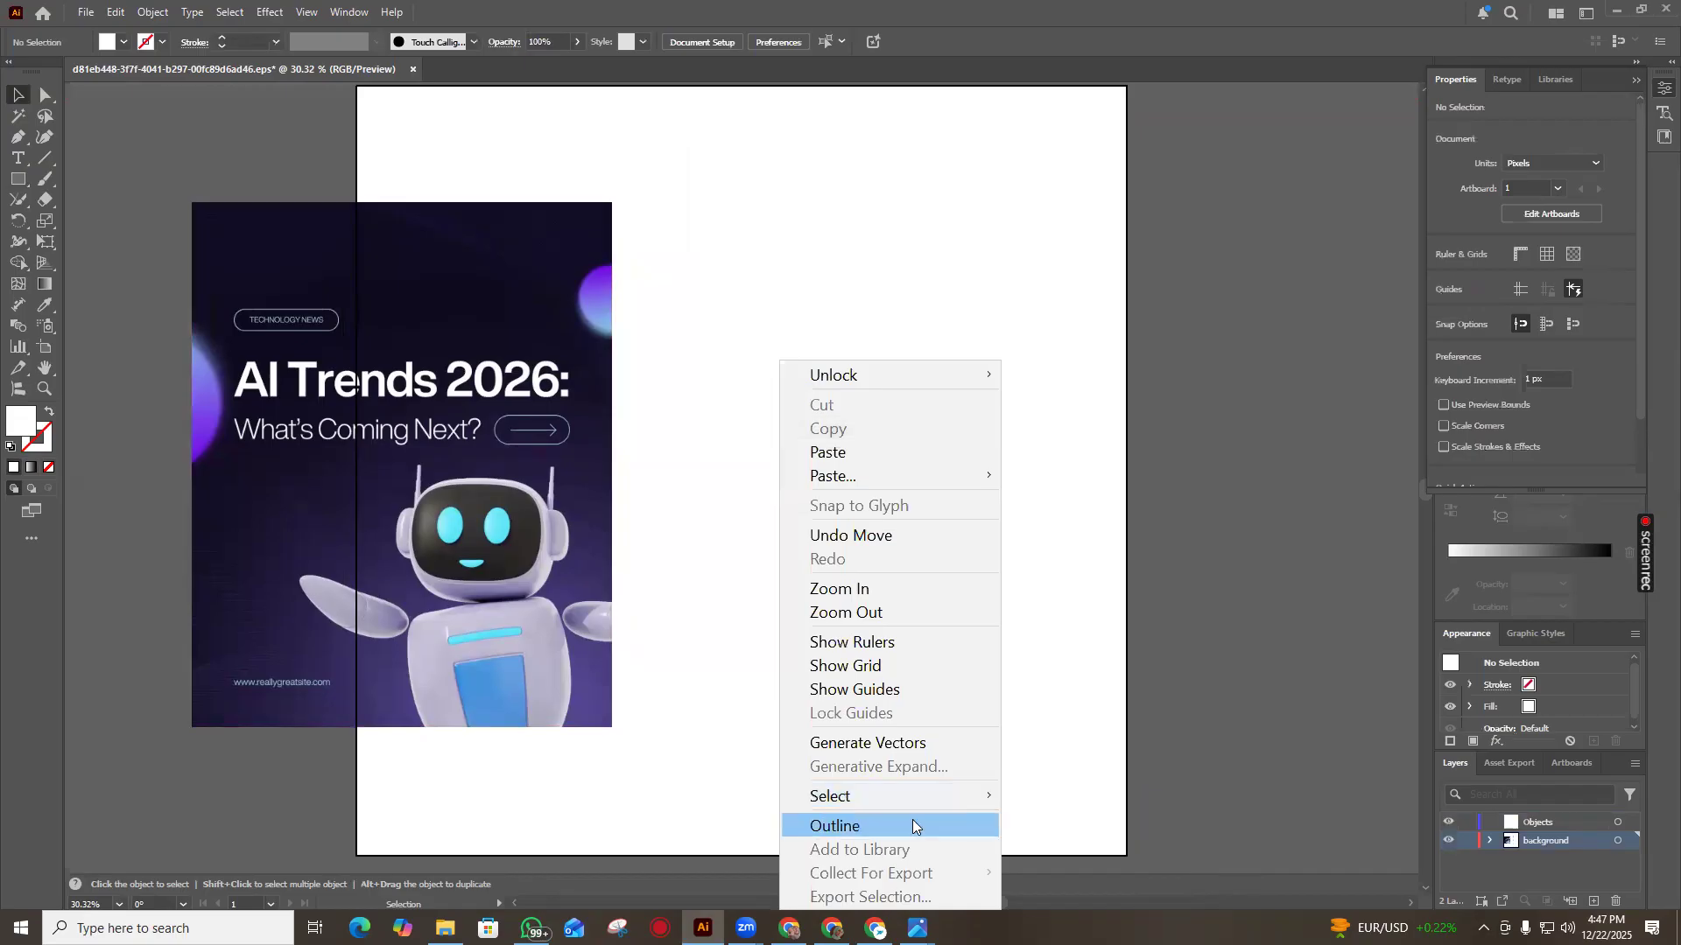
pyautogui.click(394, 386)
pyautogui.click(471, 375)
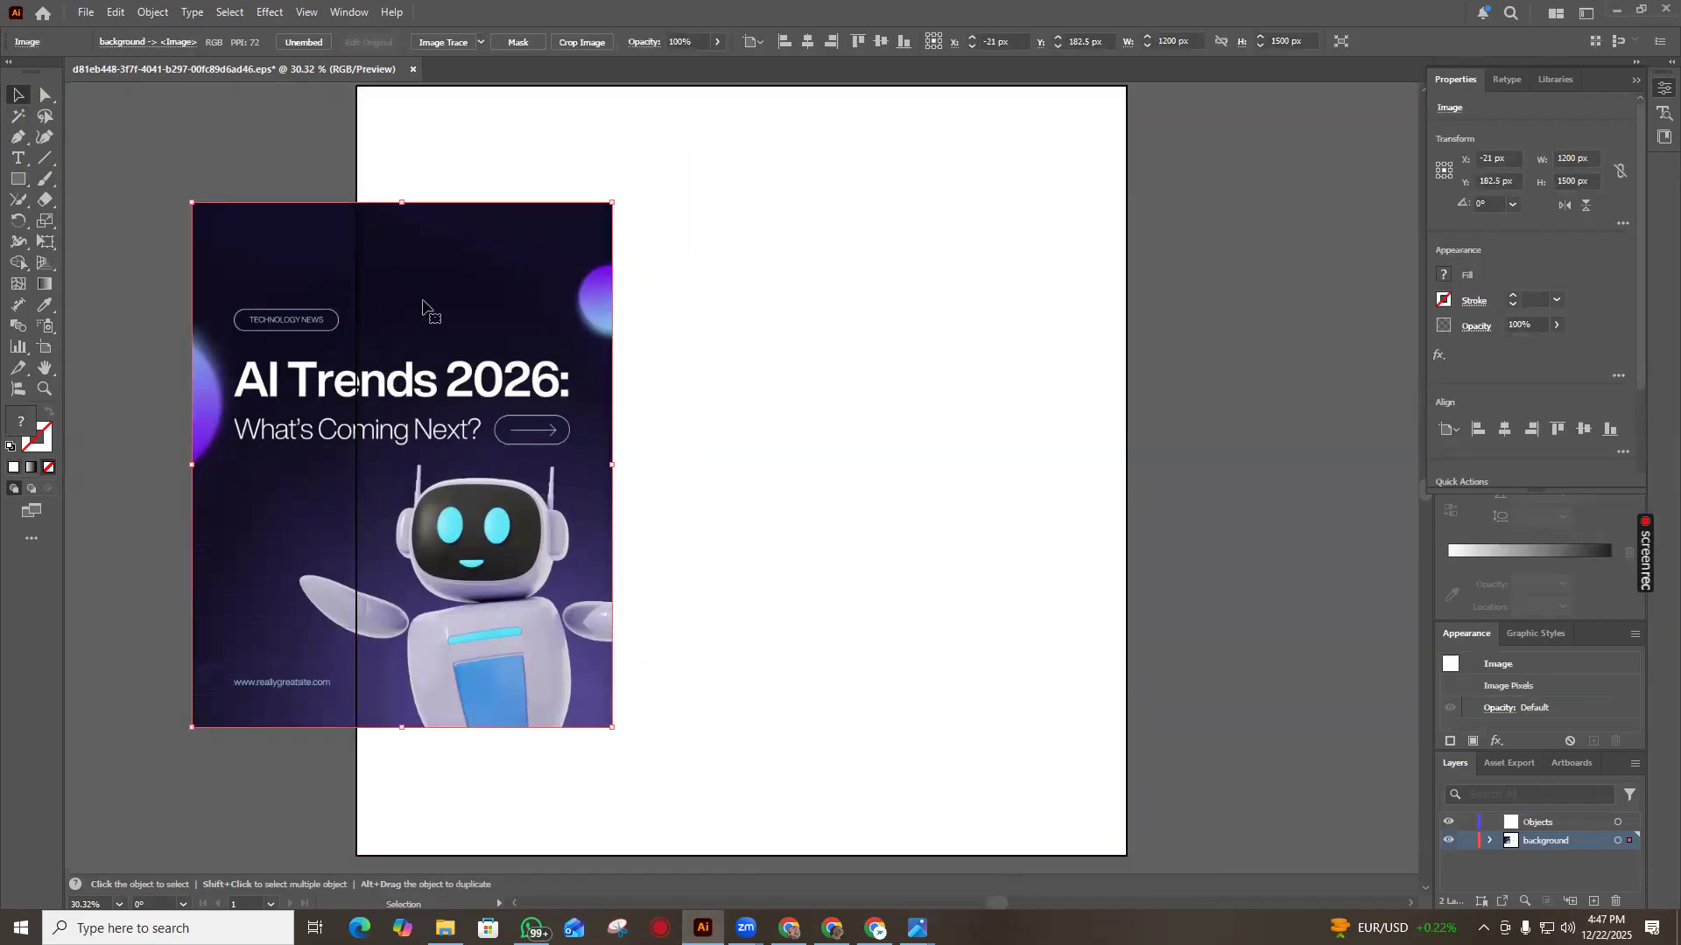
# Fill the background rectangle with the very dark navy sampled with the Eyedropper from the upper background of the reference image
pyautogui.click(738, 470)
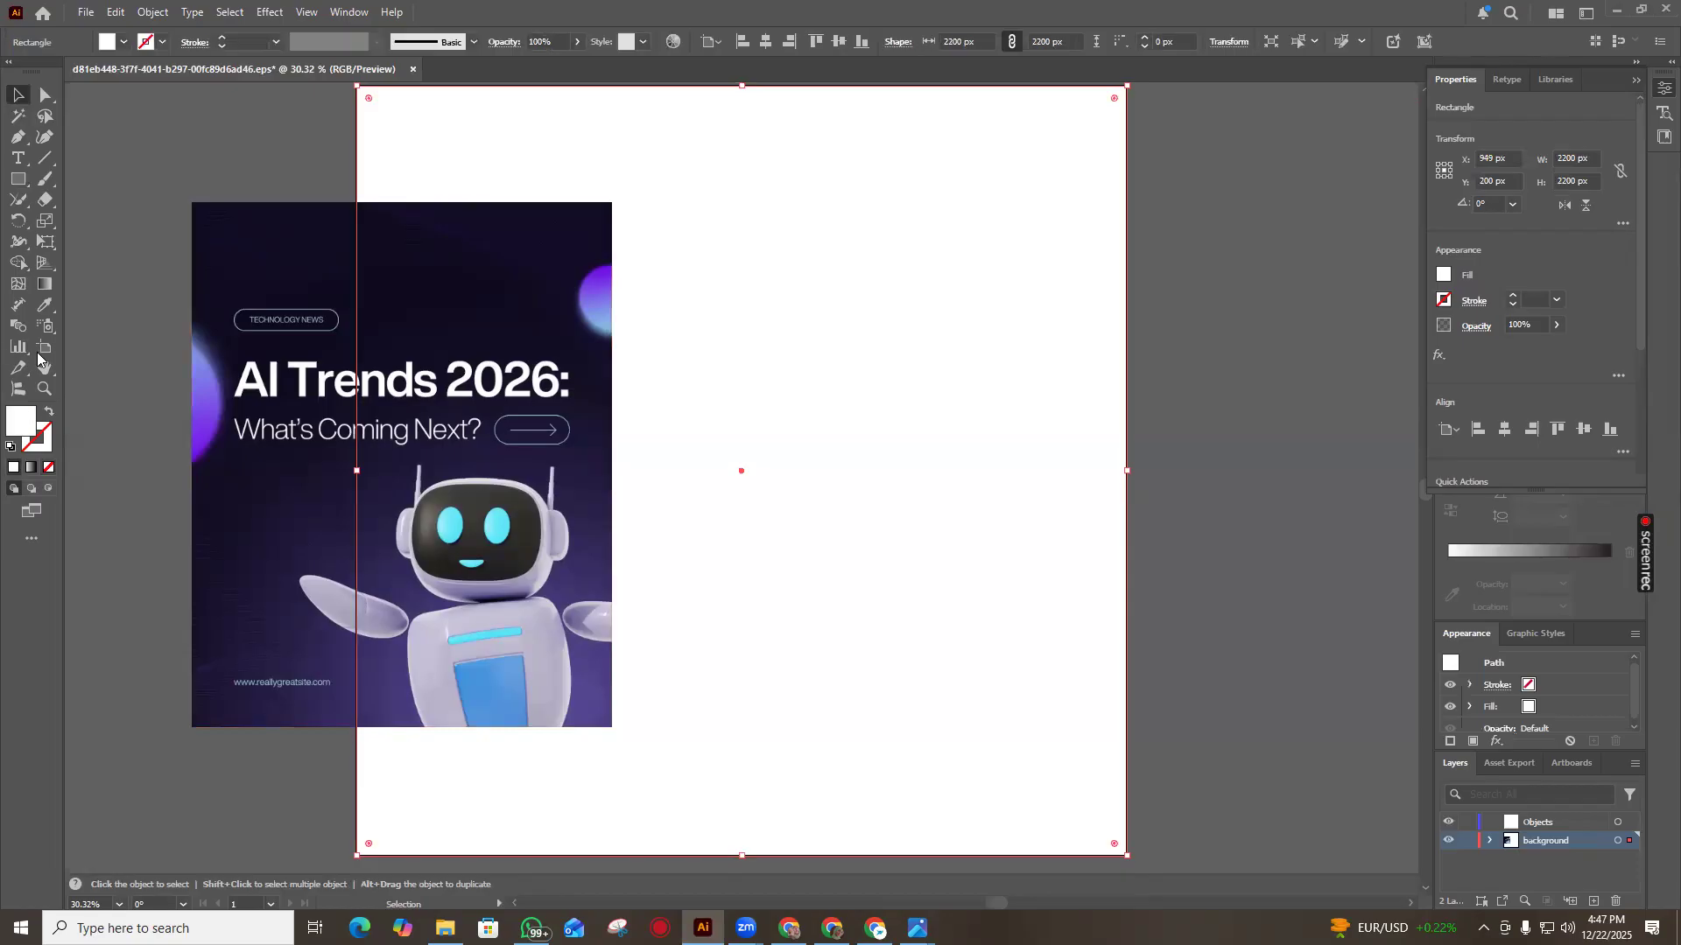
pyautogui.doubleClick(22, 424)
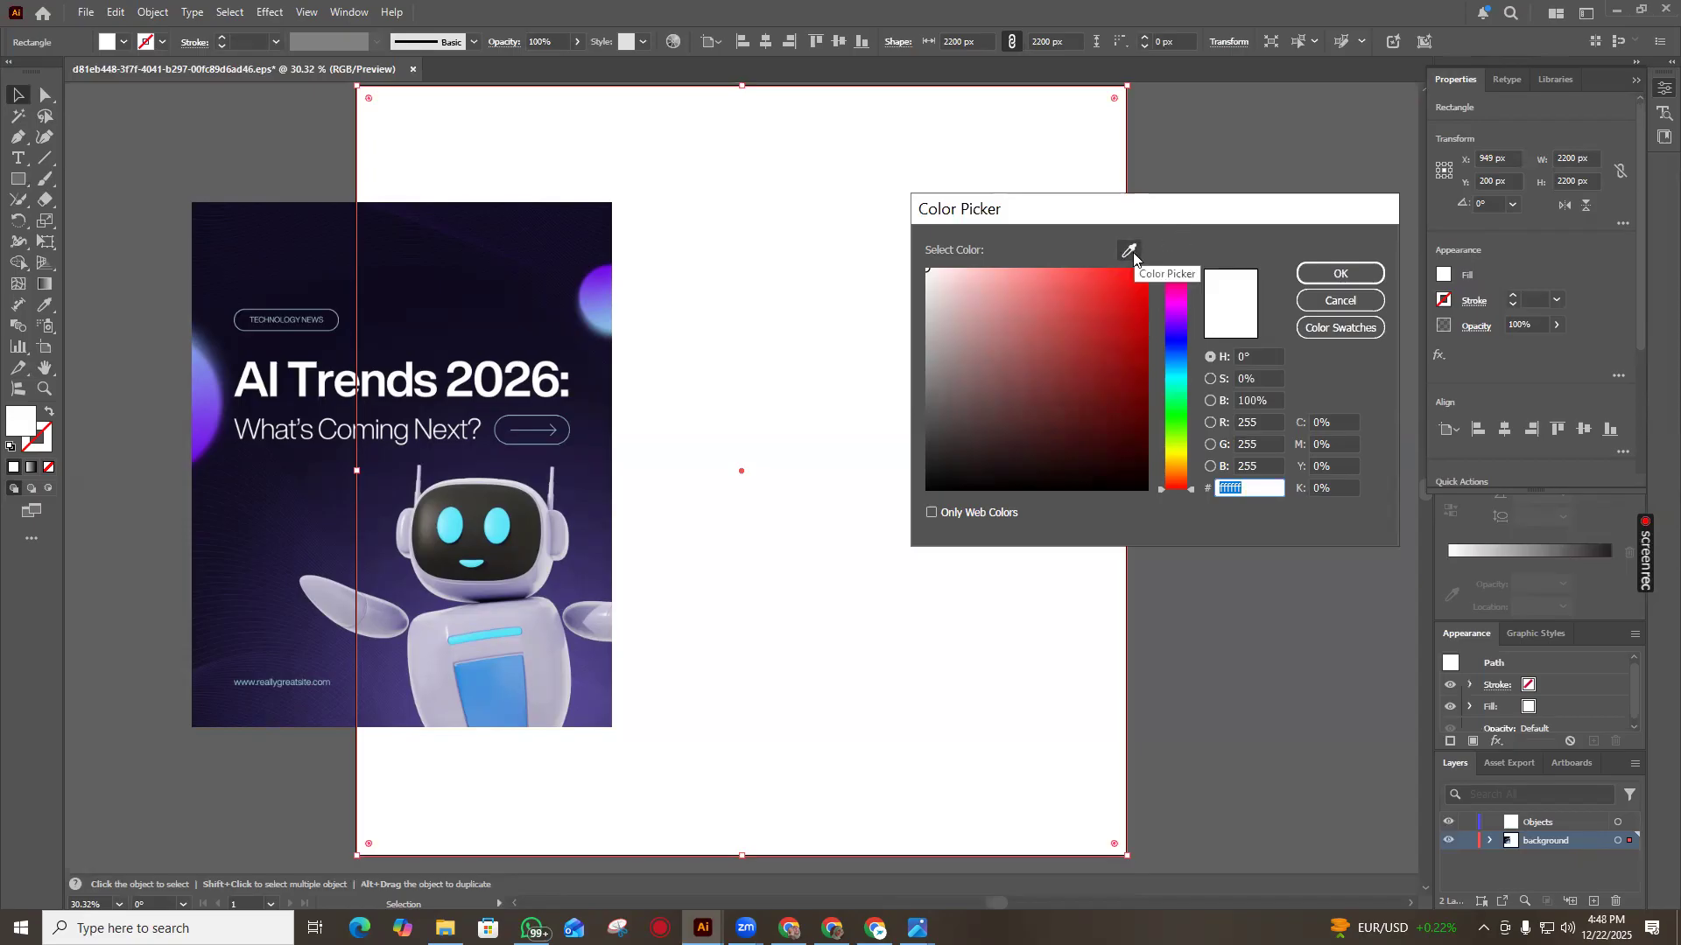
pyautogui.click(1352, 301)
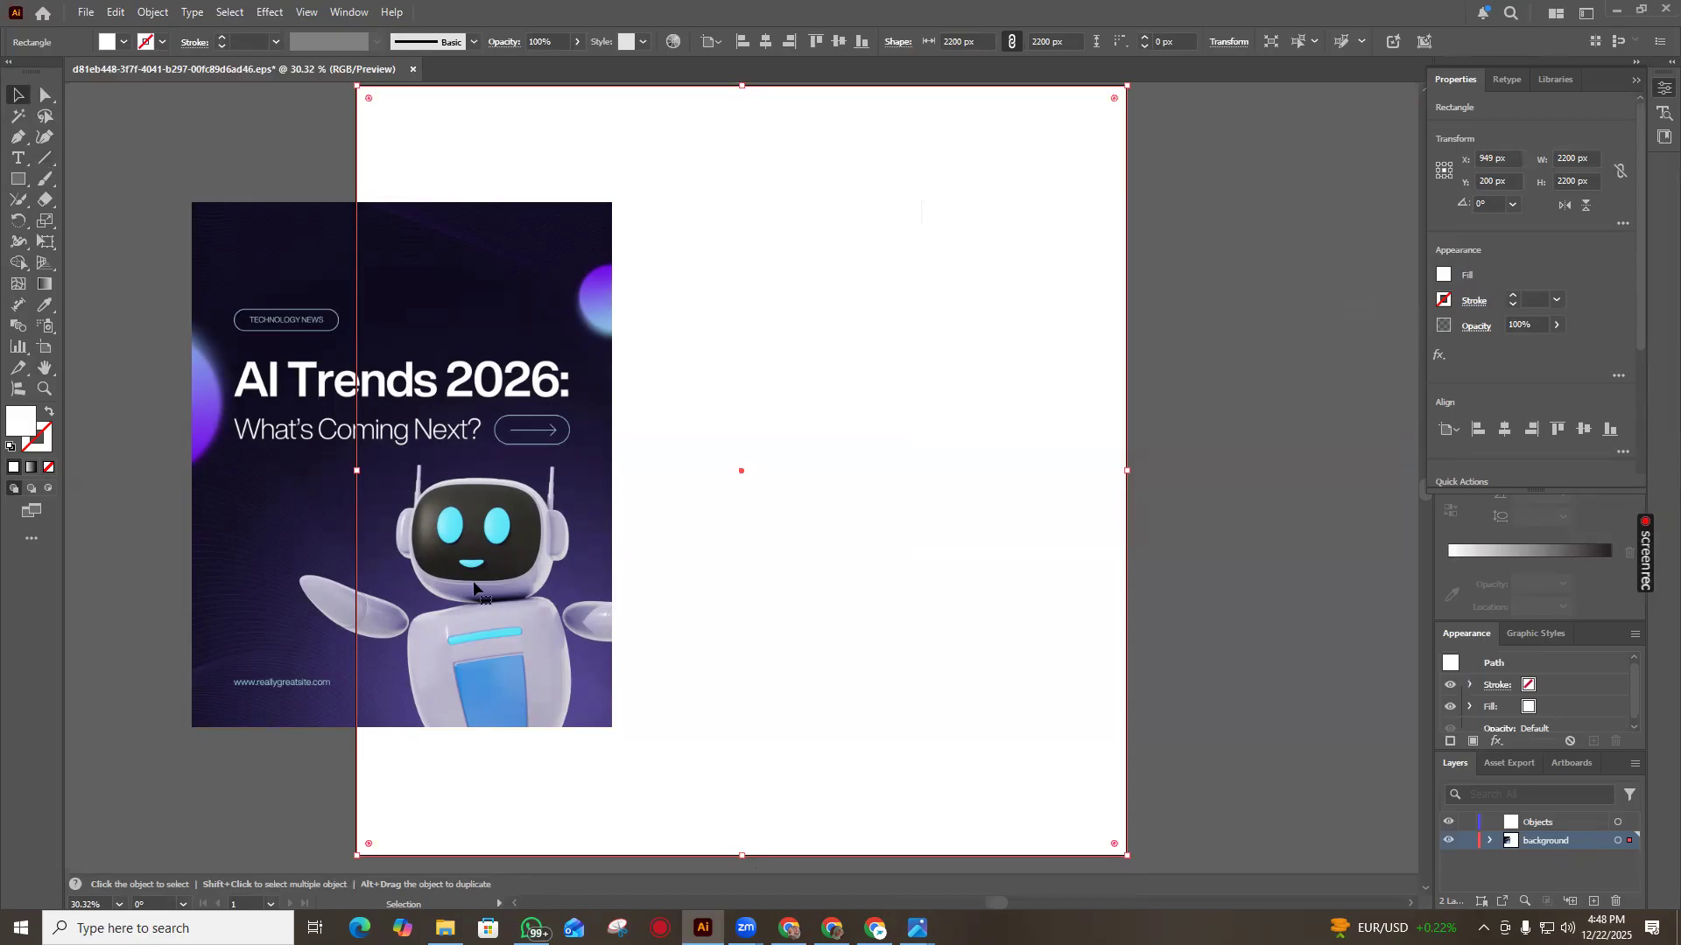
pyautogui.click(46, 306)
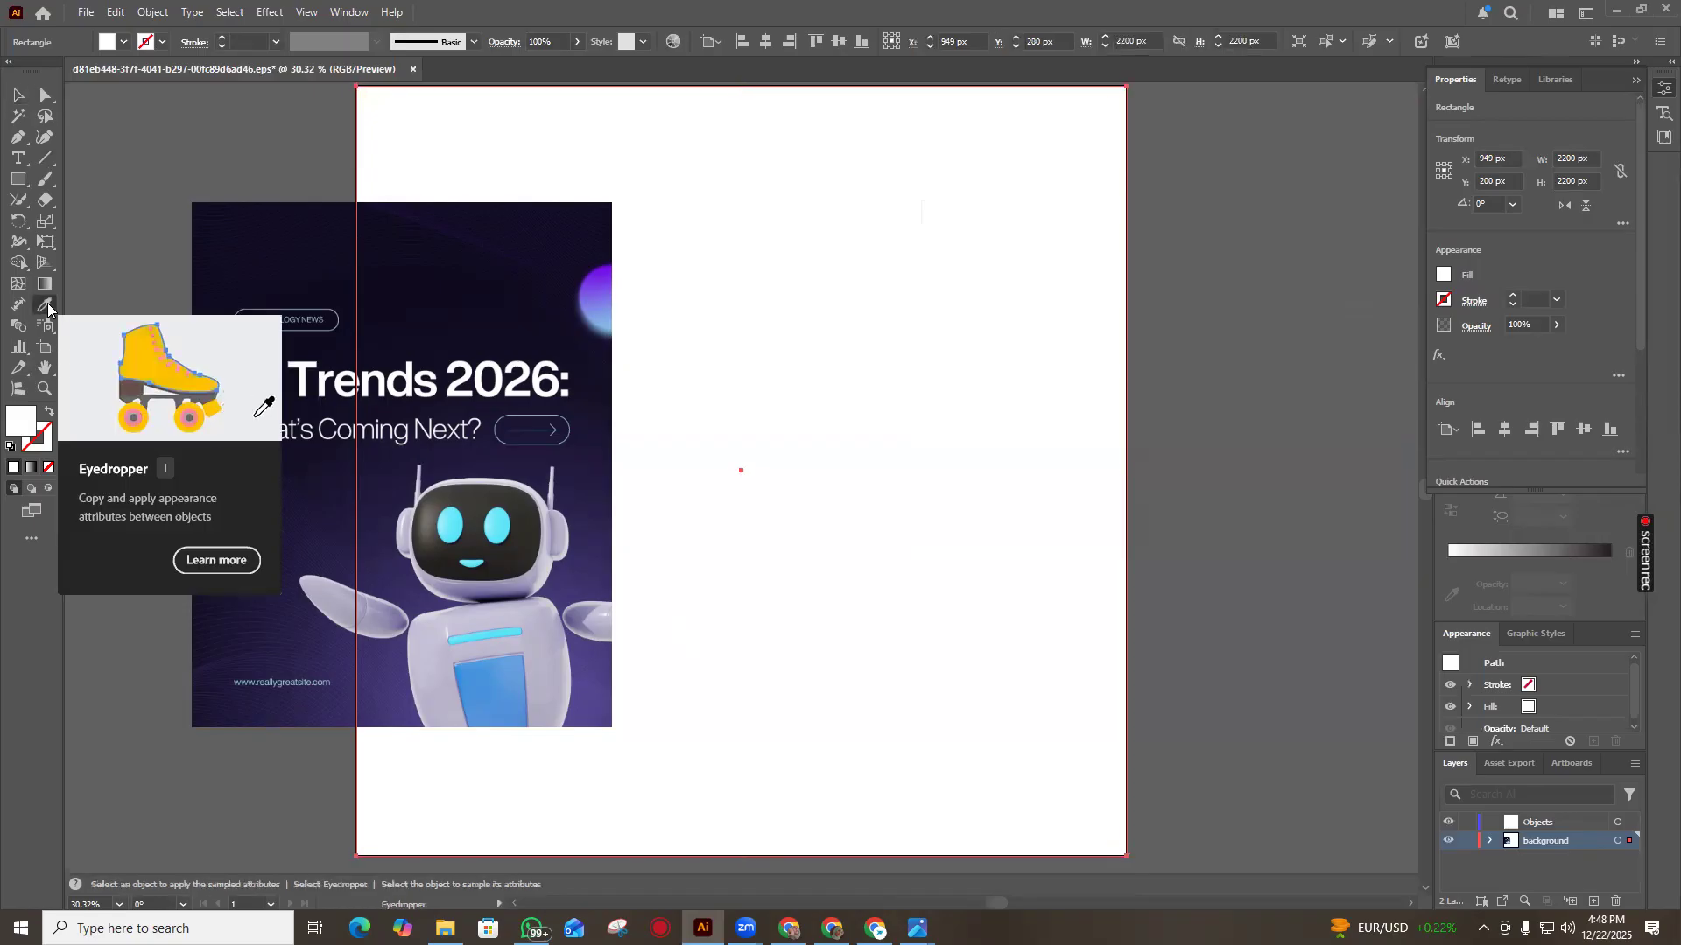
pyautogui.click(511, 282)
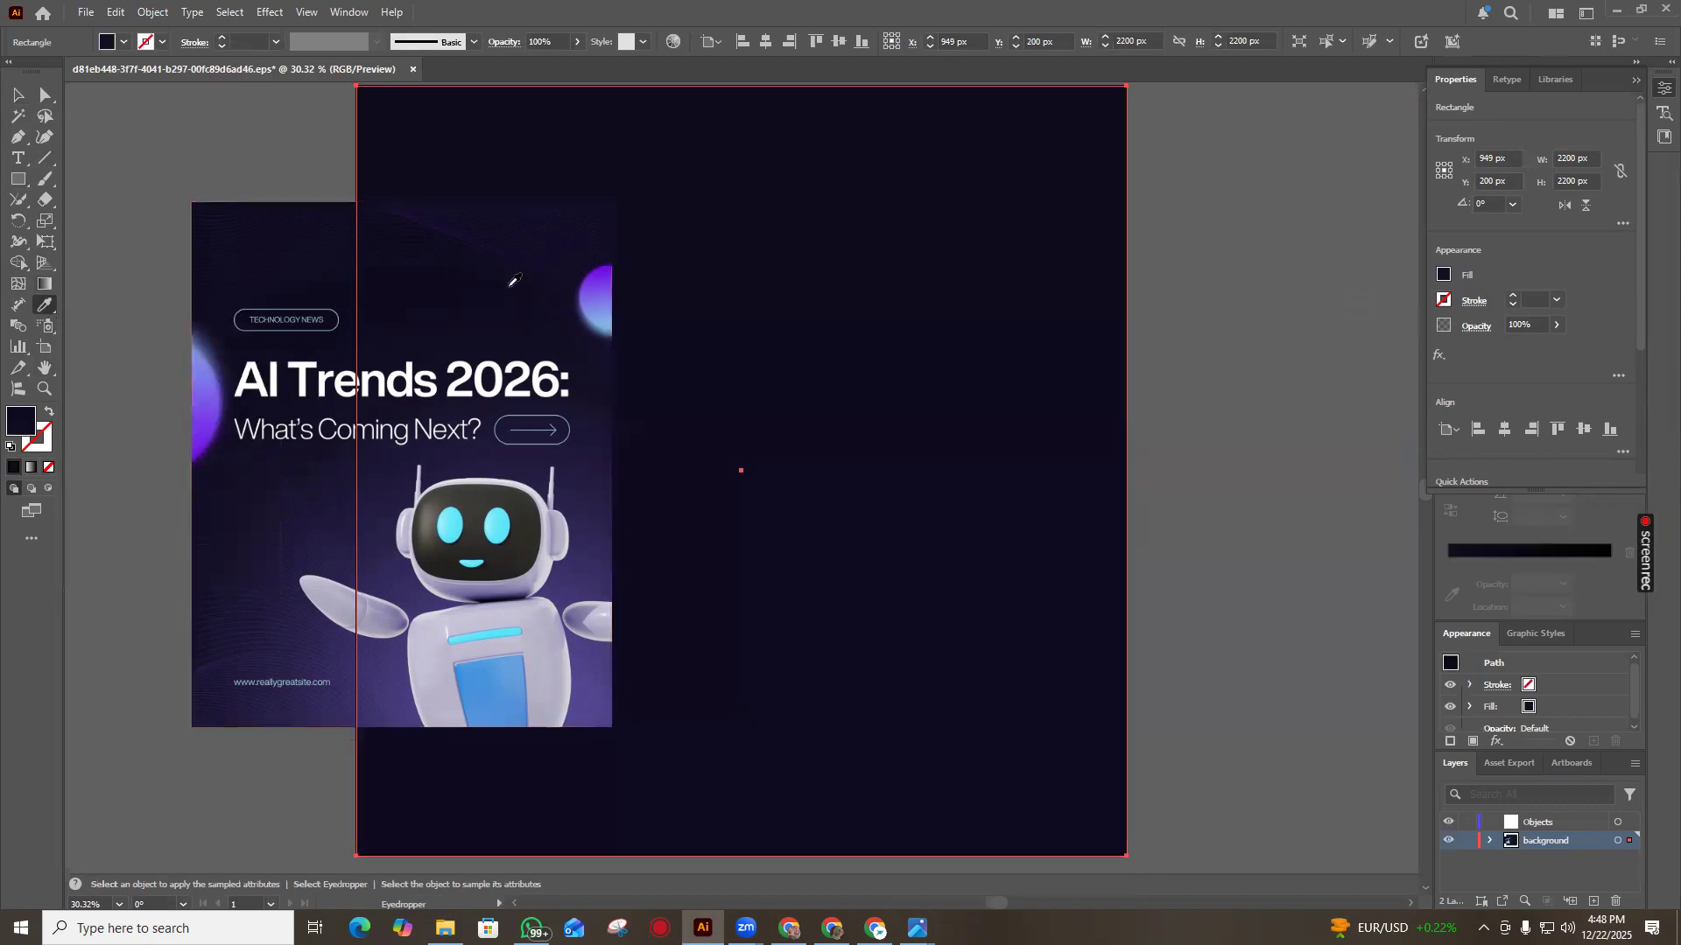
pyautogui.click(610, 485)
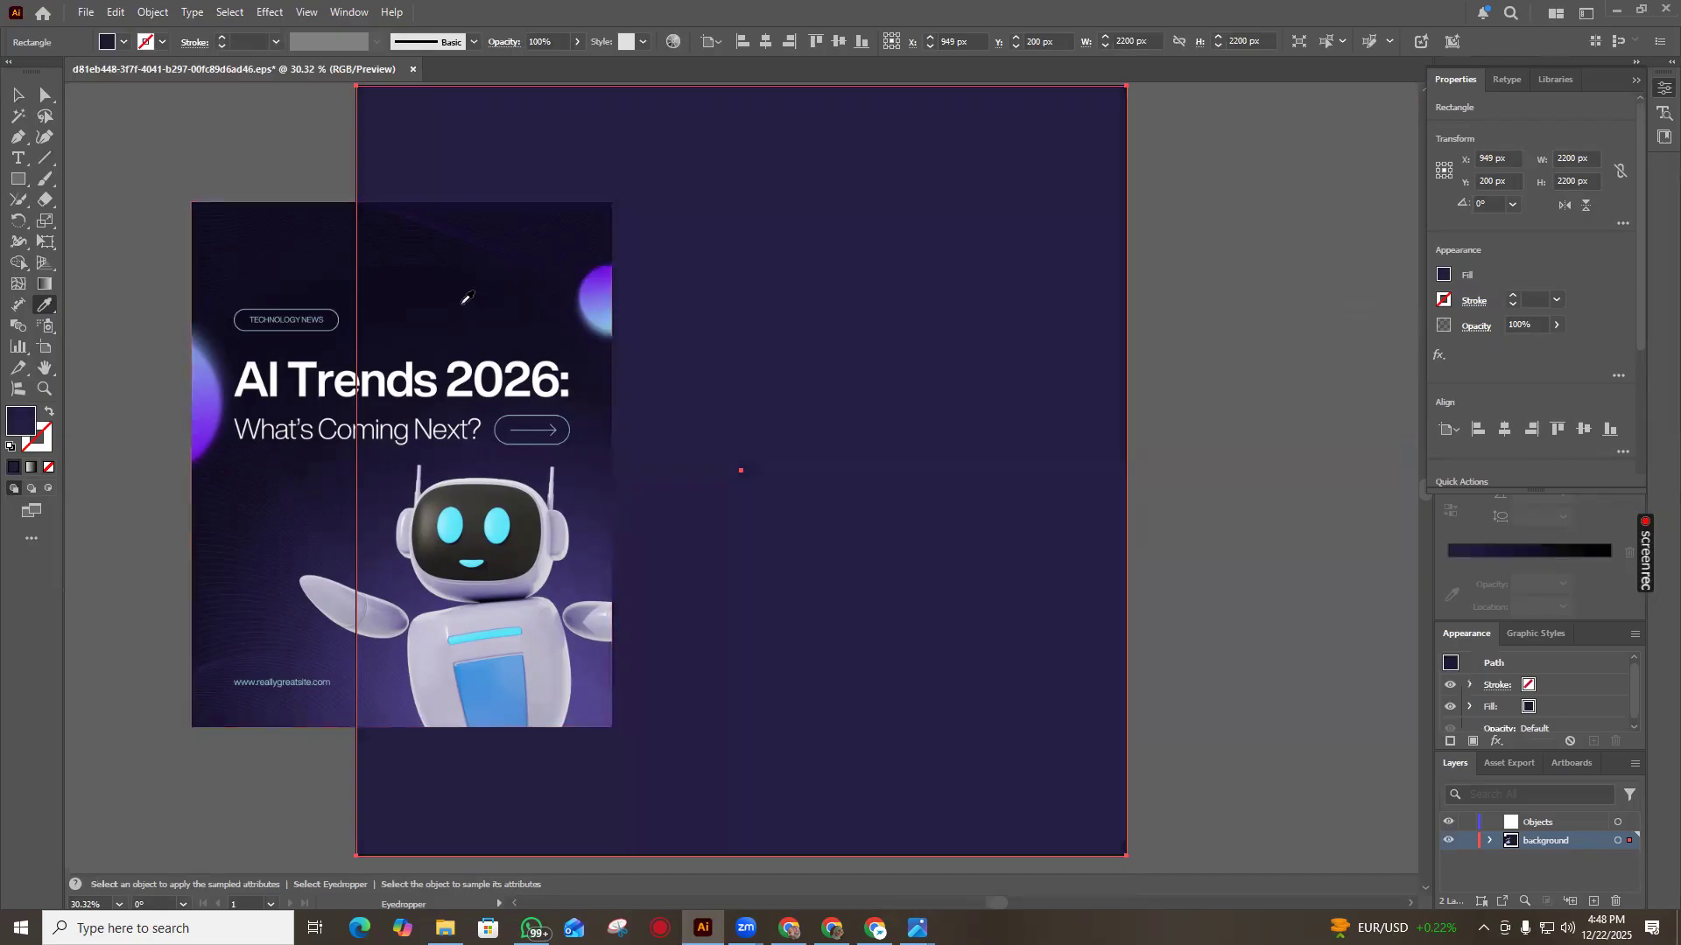
pyautogui.click(466, 299)
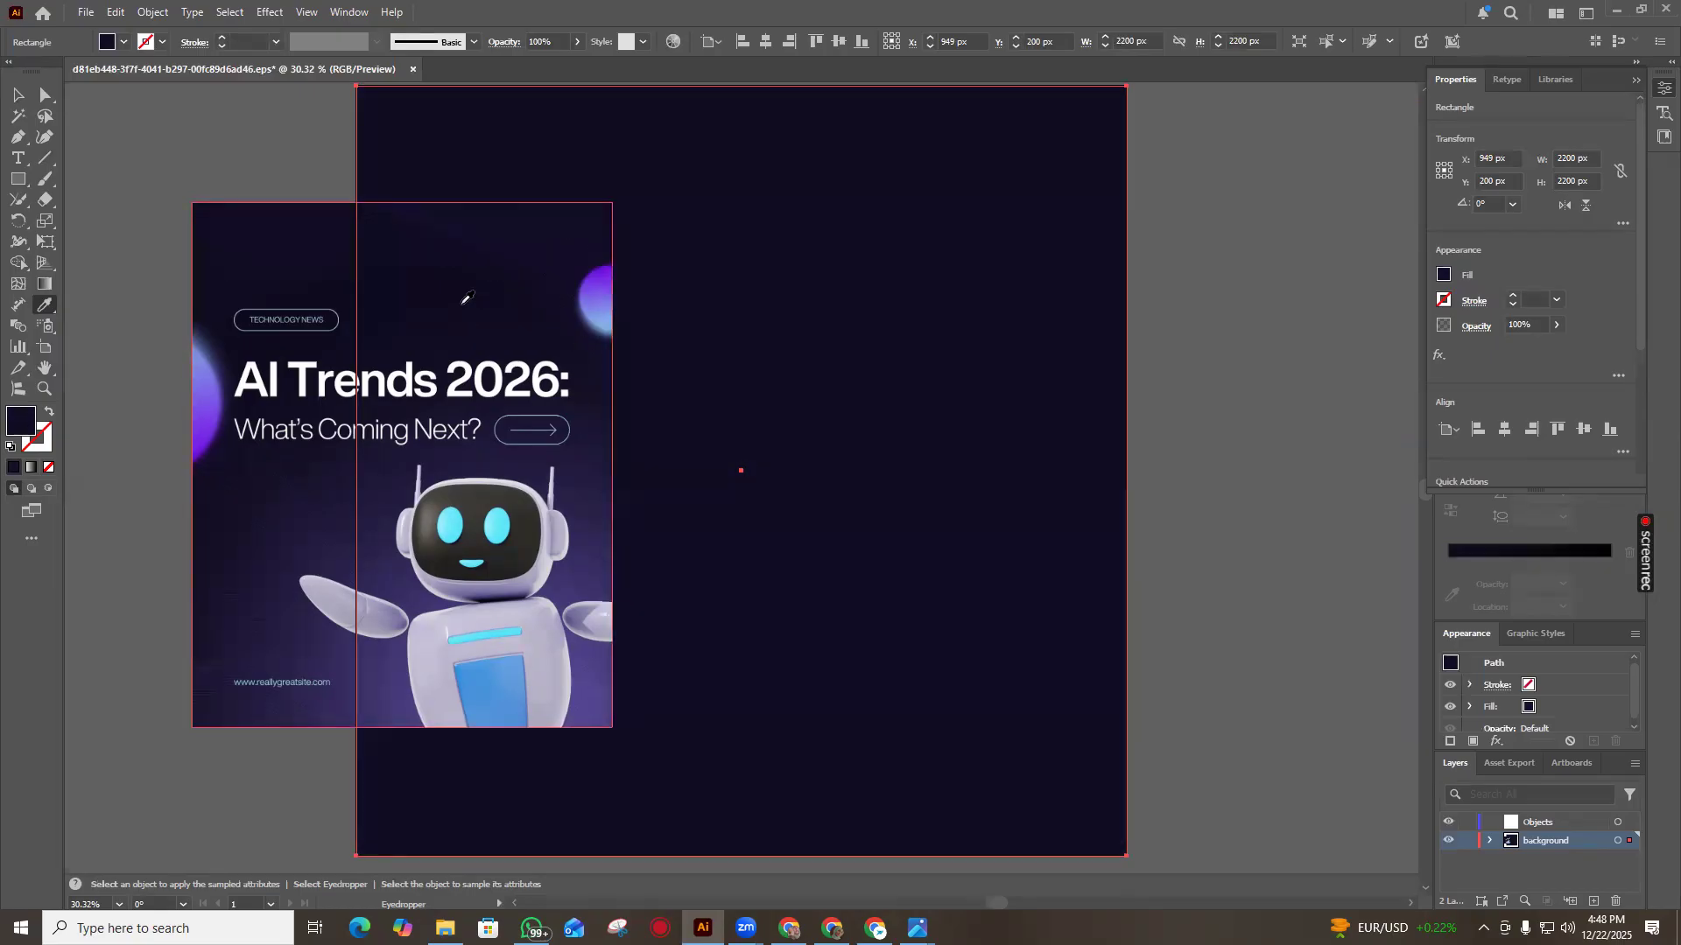